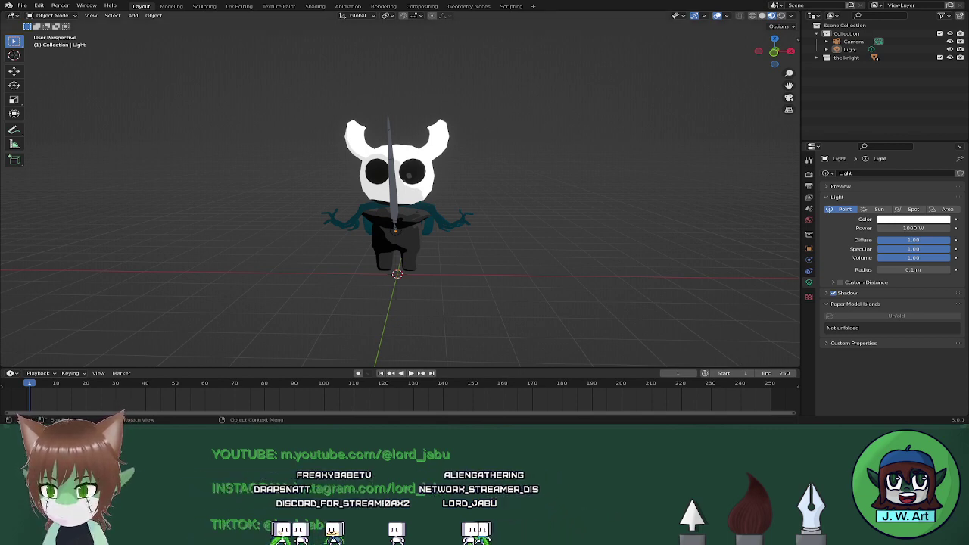
# Select the whole knight together with the light and raise them about 1.65 m along Z
pyautogui.moveTo(484, 253)
pyautogui.mouseDown(button='middle')
pyautogui.moveTo(452, 255)
pyautogui.moveTo(498, 245)
pyautogui.moveTo(490, 252)
pyautogui.mouseUp(button='middle')
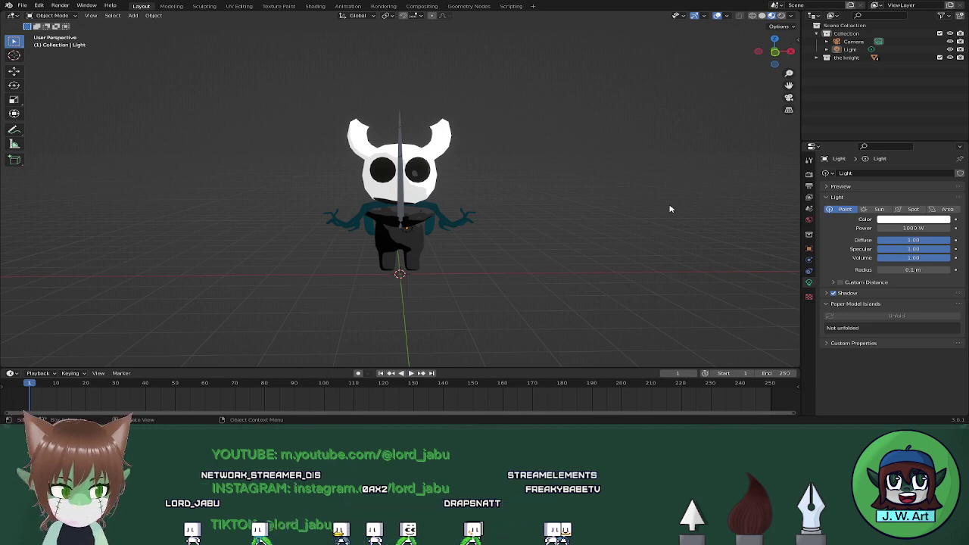
pyautogui.moveTo(670, 209); pyautogui.dragTo(561, 255, button='middle')
pyautogui.moveTo(646, 273); pyautogui.dragTo(471, 243, button='middle')
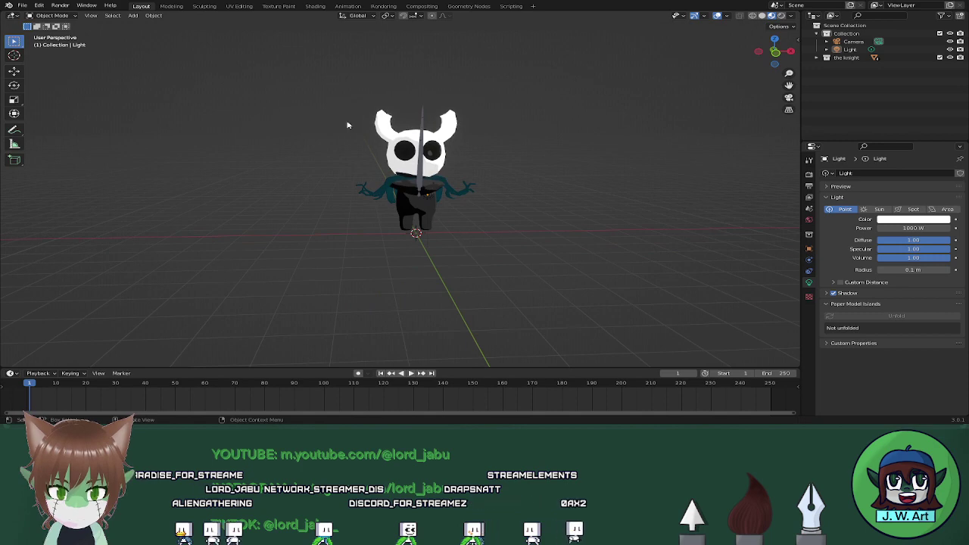
pyautogui.moveTo(337, 110); pyautogui.dragTo(500, 231)
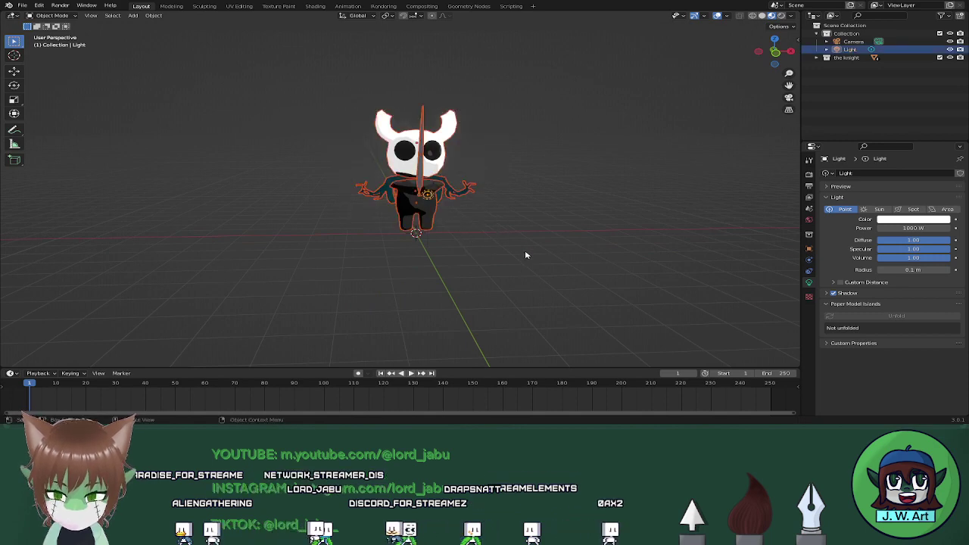
pyautogui.press('g')
pyautogui.press('z')
pyautogui.click(522, 206)
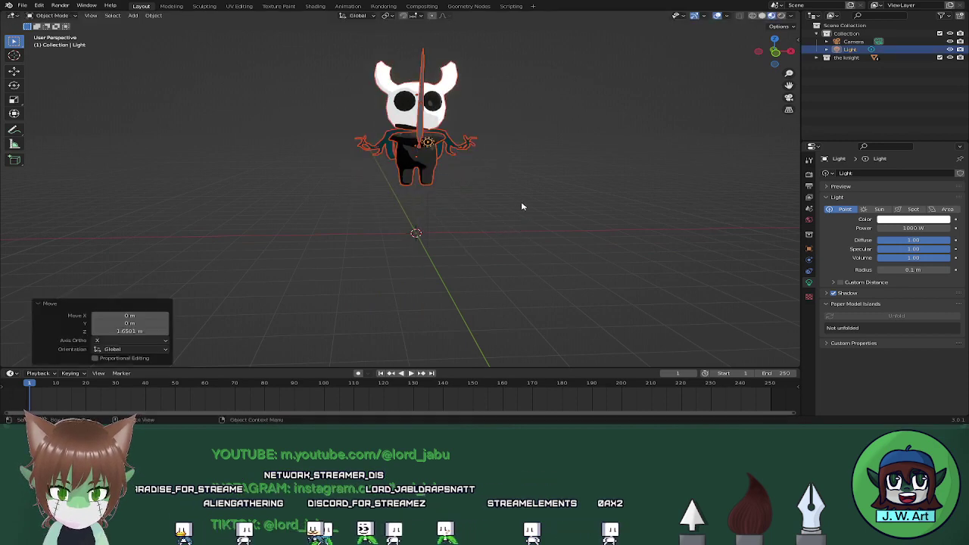
# Duplicate the arms, cloak, nail and head objects of the knight collection, keeping the copies in place
pyautogui.moveTo(536, 204); pyautogui.dragTo(582, 229, button='middle')
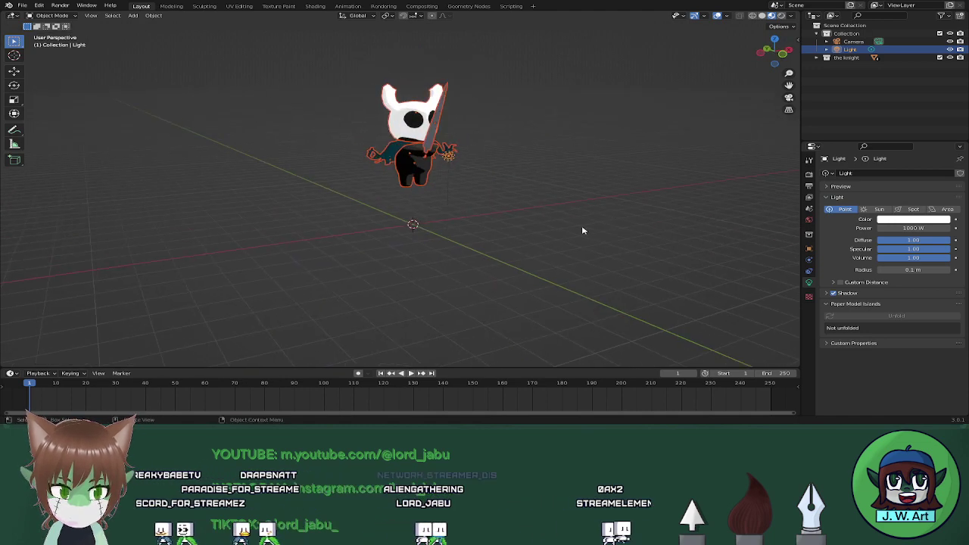
pyautogui.click(827, 58)
pyautogui.click(850, 66)
pyautogui.keyDown('shift'); pyautogui.click(863, 91); pyautogui.keyUp('shift')
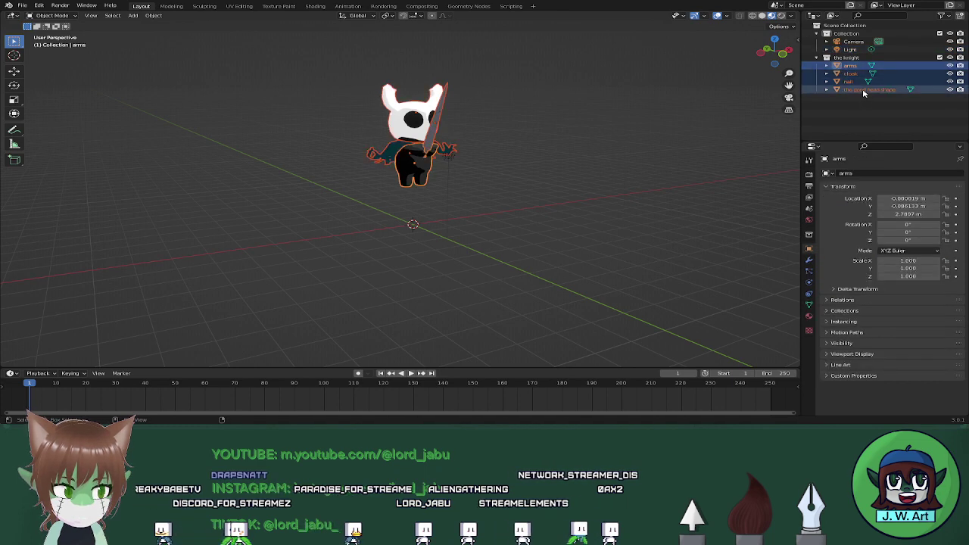
pyautogui.scroll(-3, 661, 139)
pyautogui.moveTo(662, 138); pyautogui.dragTo(577, 166, button='middle')
pyautogui.hotkey('shift', 'd')
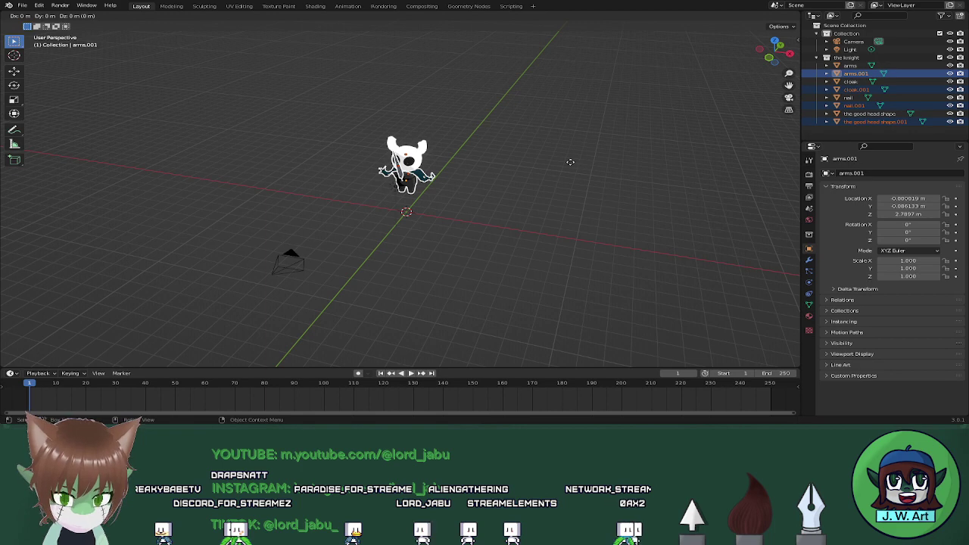
pyautogui.rightClick(572, 163)
# Move the duplicated knight parts into a new collection named "extras" and exclude that collection from the view layer
pyautogui.press('m')
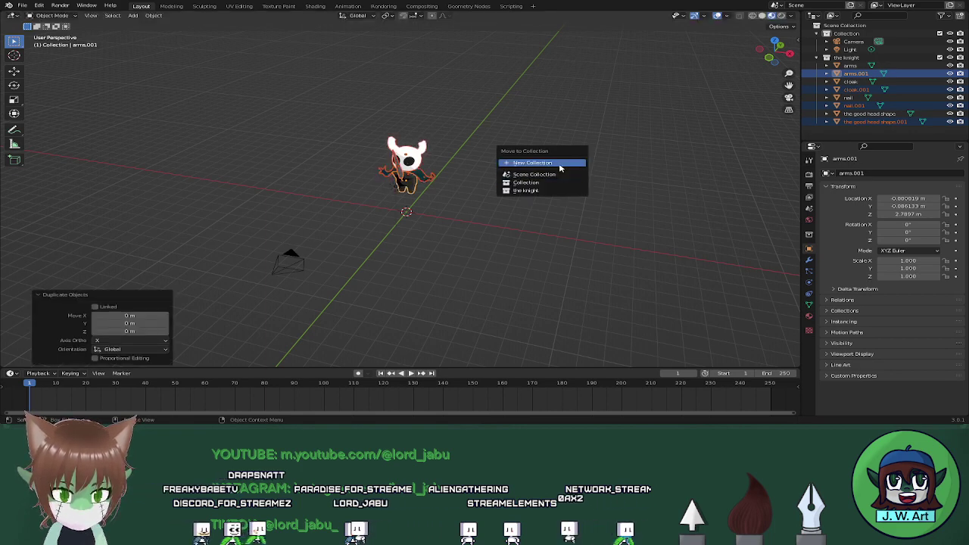
pyautogui.click(560, 163)
pyautogui.write('e')
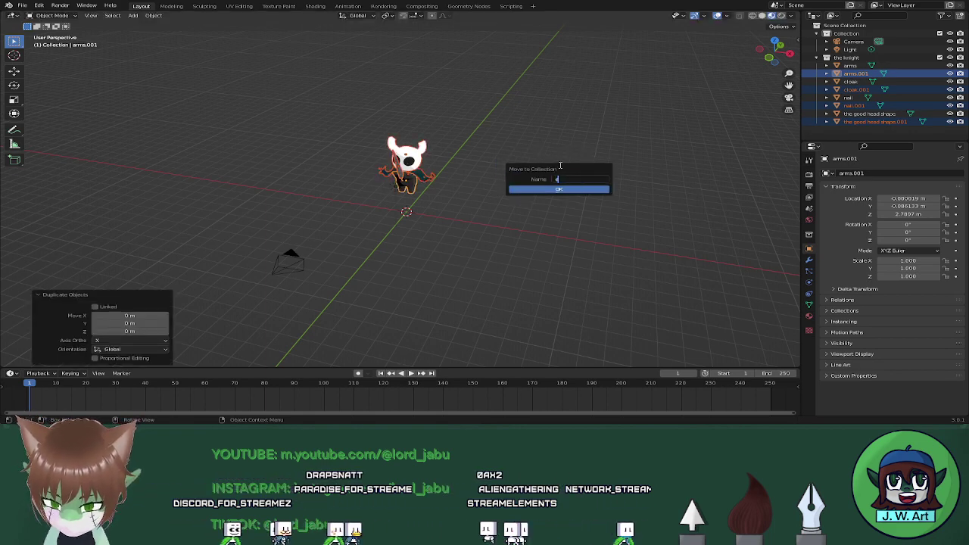
pyautogui.write('xtra')
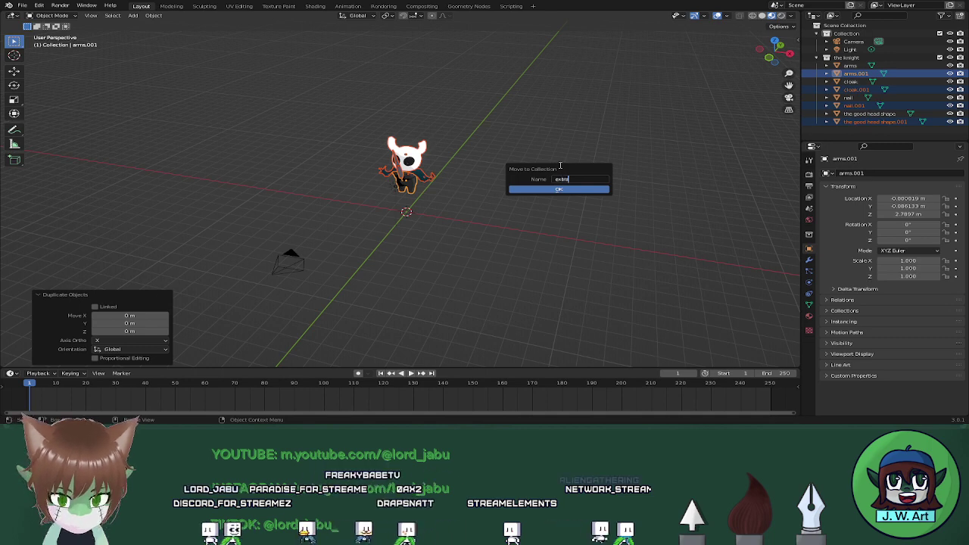
pyautogui.write('s')
pyautogui.click(573, 191)
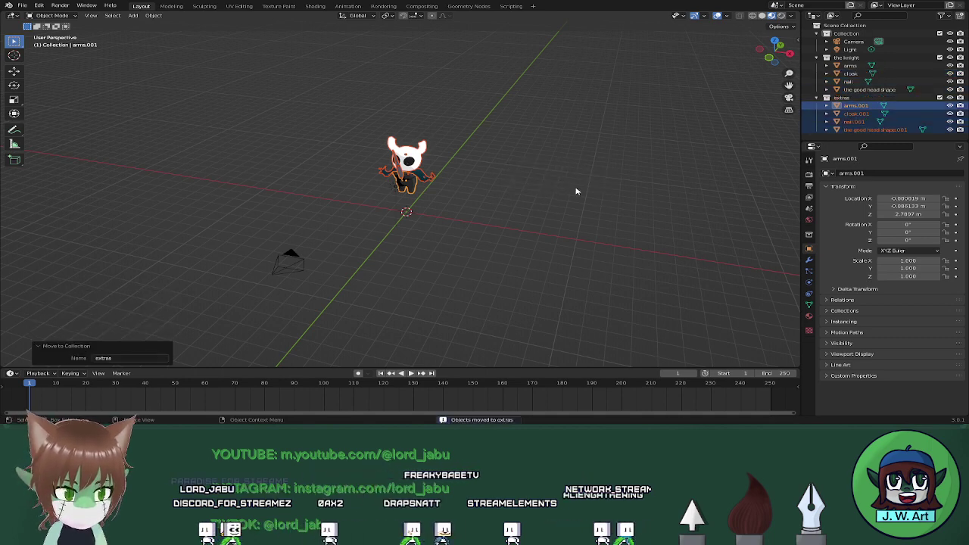
pyautogui.click(940, 98)
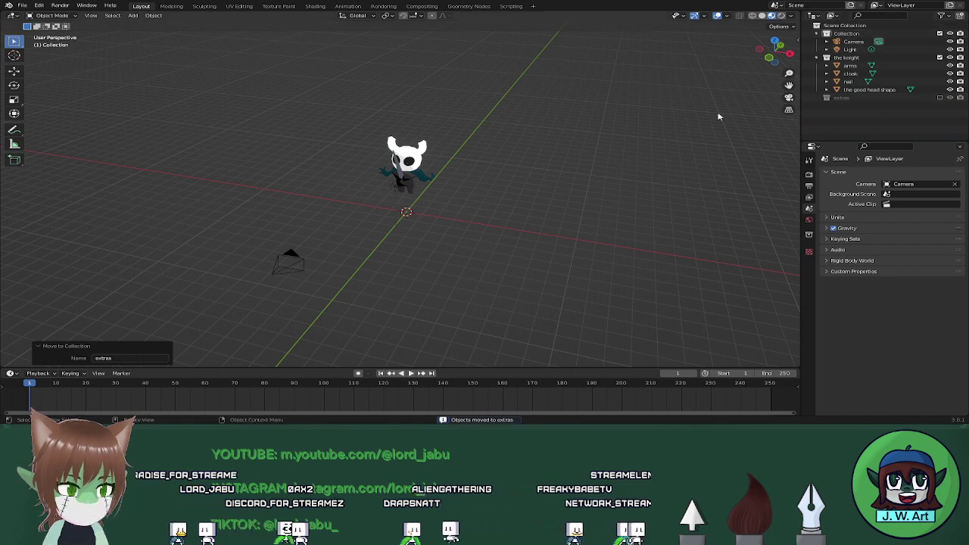
# Add a cube mesh at the origin and raise it about 0.76 m along Z towards the knight's feet
pyautogui.moveTo(719, 117); pyautogui.dragTo(500, 220, button='middle')
pyautogui.hotkey('shift', 'a')
pyautogui.moveTo(454, 218)
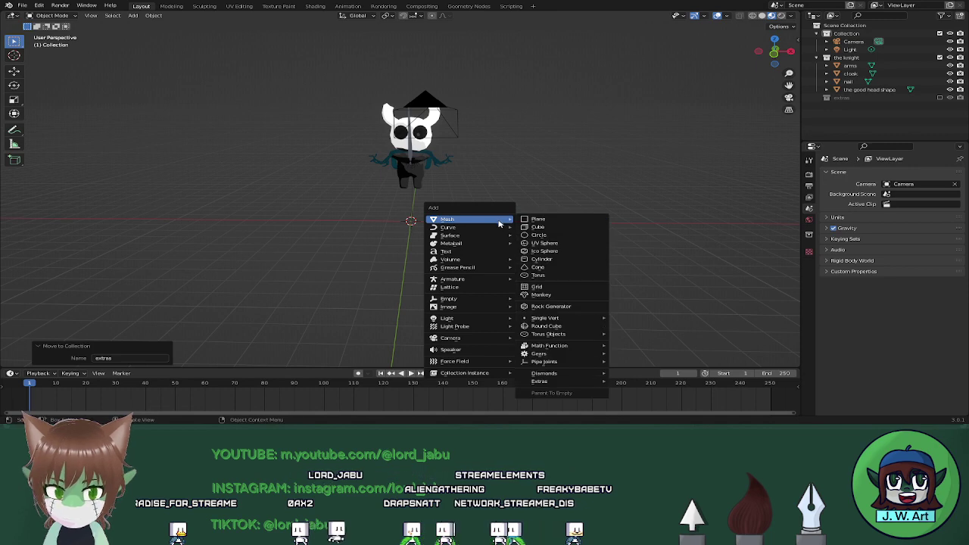
pyautogui.click(538, 227)
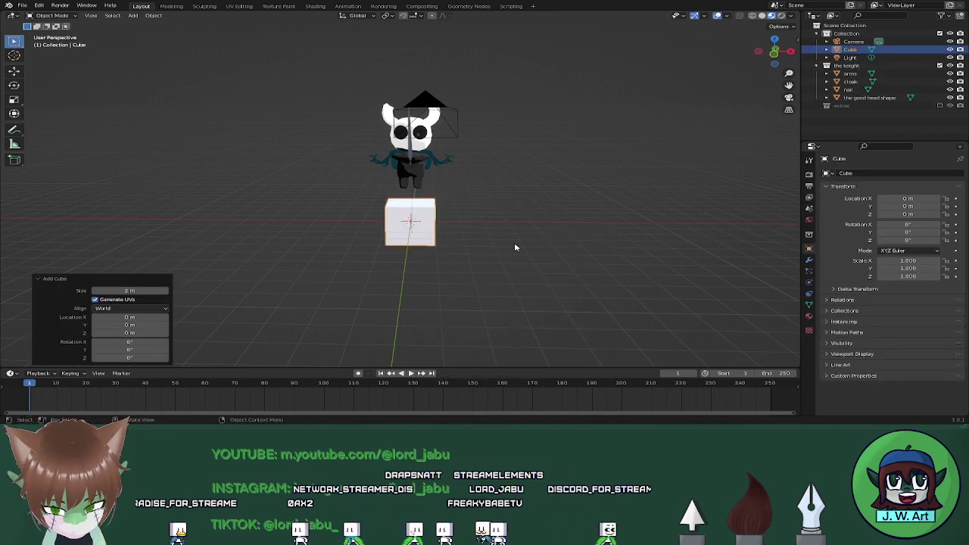
pyautogui.press('g')
pyautogui.press('z')
pyautogui.click(507, 228)
# Give the cube a level 1 subdivision and raise it about 0.43 m further along Z against the knight's feet
pyautogui.scroll(3, 425, 220)
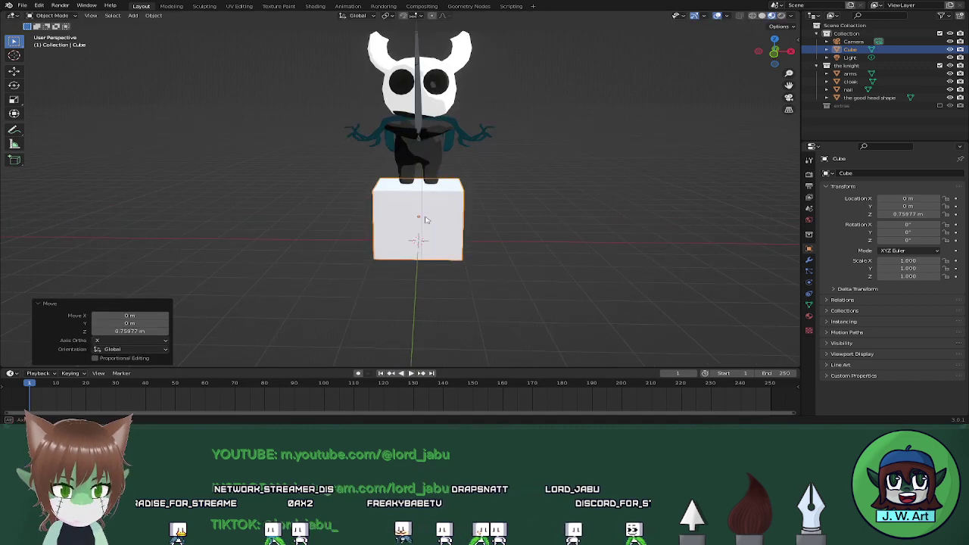
pyautogui.moveTo(425, 219); pyautogui.dragTo(439, 214, button='middle')
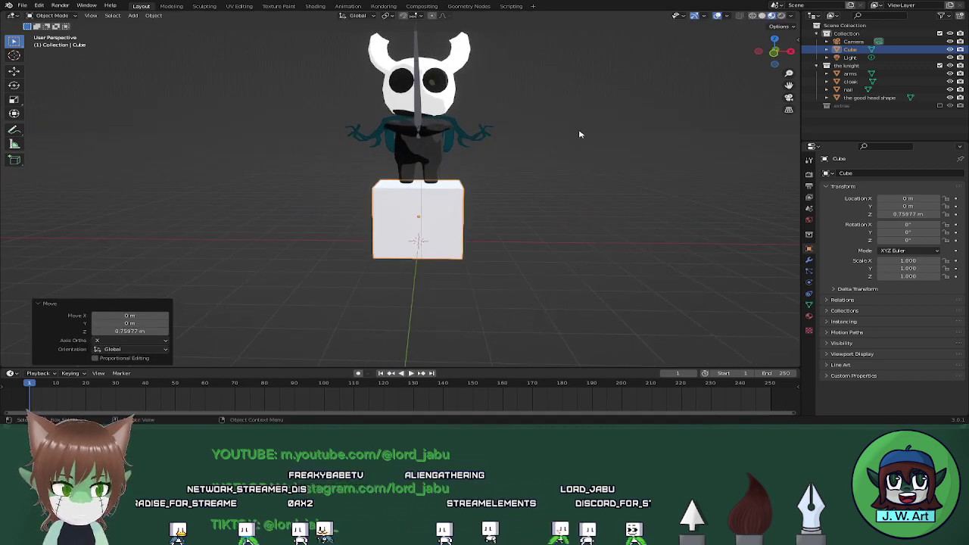
pyautogui.scroll(2, 579, 134)
pyautogui.moveTo(536, 156); pyautogui.dragTo(519, 166, button='middle')
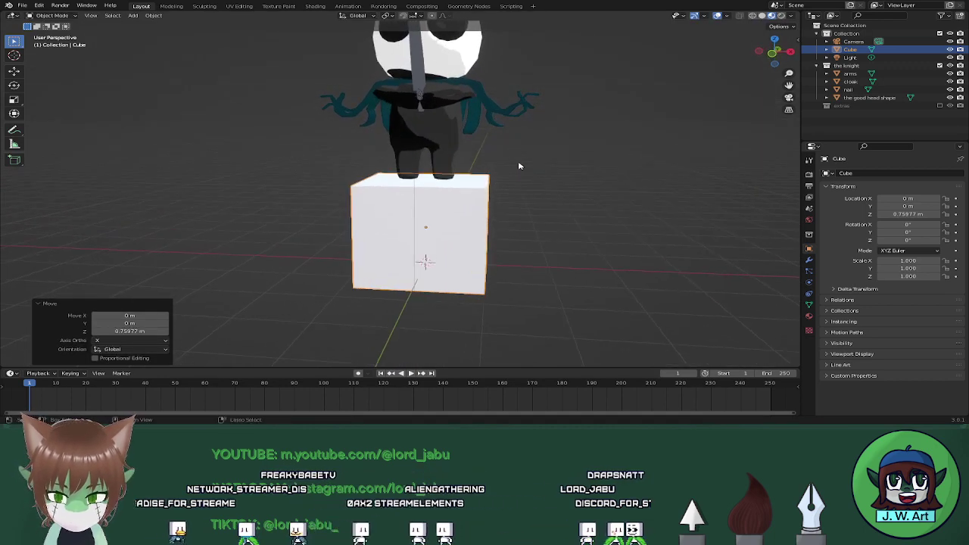
pyautogui.hotkey('ctrl', '1')
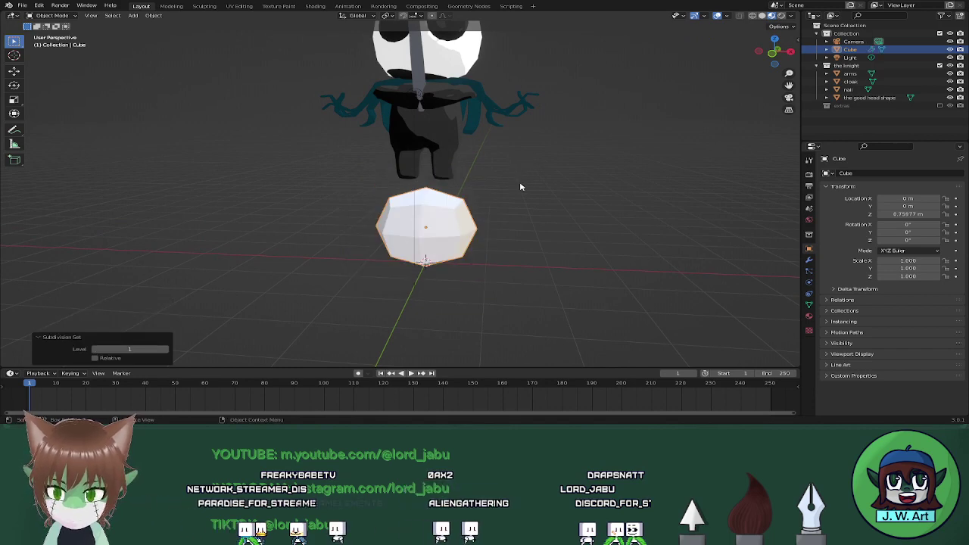
pyautogui.moveTo(509, 230)
pyautogui.mouseDown(button='middle')
pyautogui.moveTo(569, 232)
pyautogui.moveTo(512, 230)
pyautogui.mouseUp(button='middle')
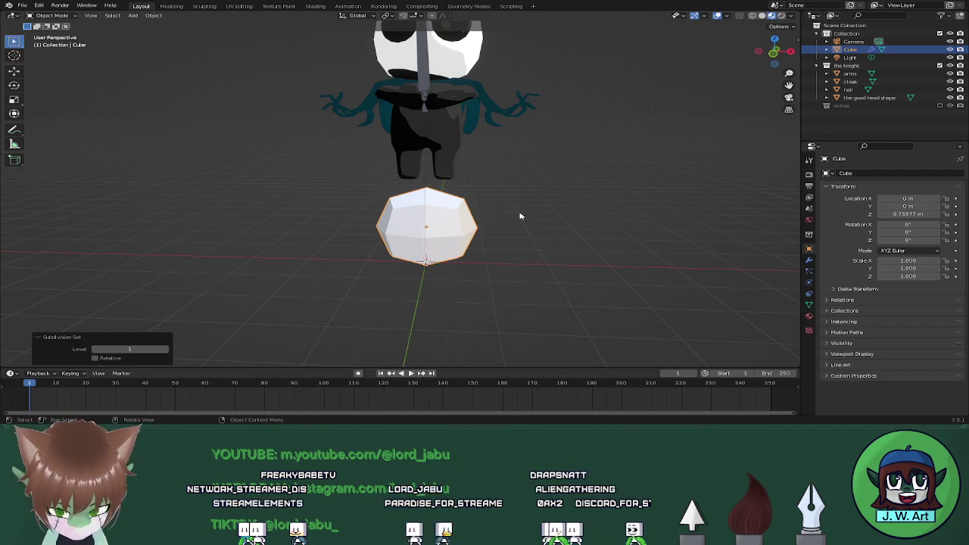
pyautogui.moveTo(468, 218)
pyautogui.mouseDown(button='middle')
pyautogui.moveTo(476, 207)
pyautogui.moveTo(464, 211)
pyautogui.mouseUp(button='middle')
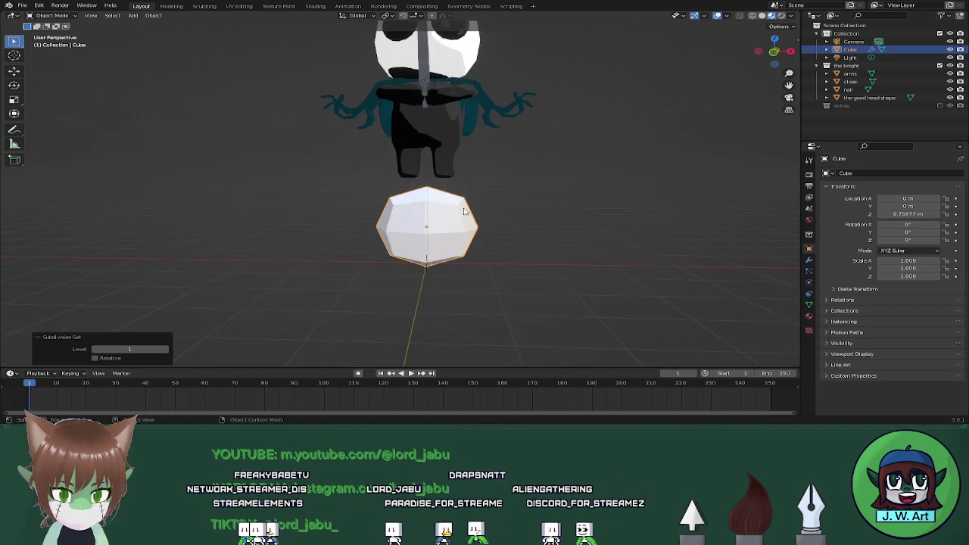
pyautogui.press('g')
pyautogui.press('z')
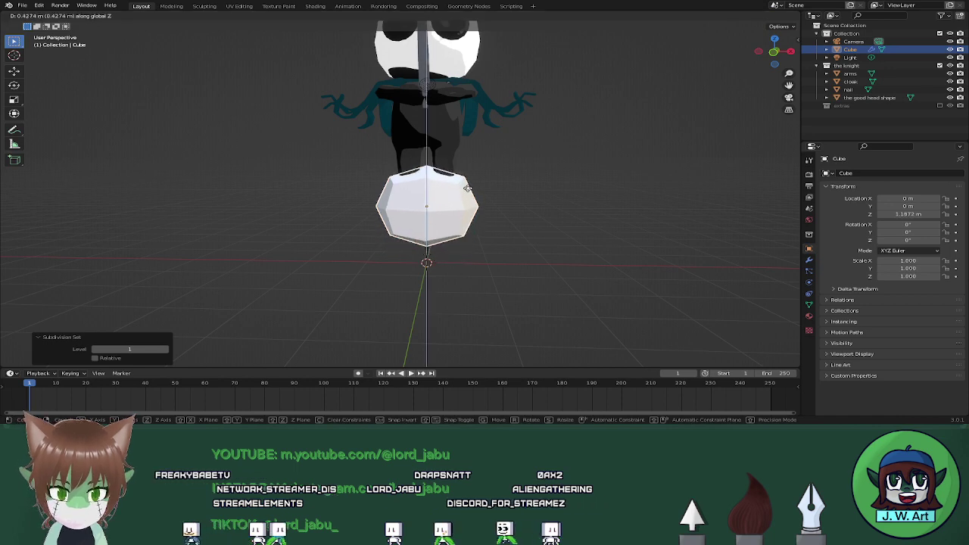
pyautogui.click(474, 188)
# Cut one vertical and one horizontal centred edge loop around the cube in Edit Mode
pyautogui.press('Tab')
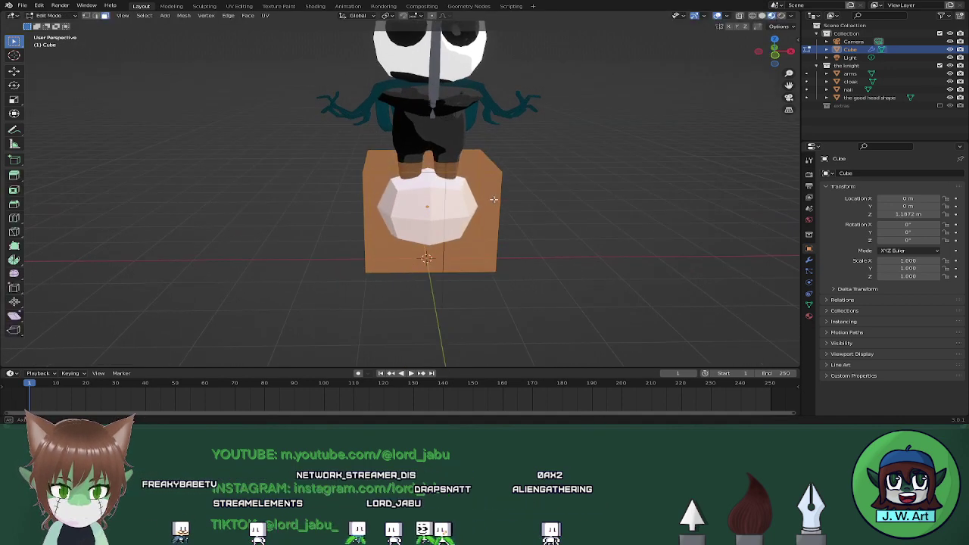
pyautogui.moveTo(494, 189); pyautogui.dragTo(444, 205, button='middle')
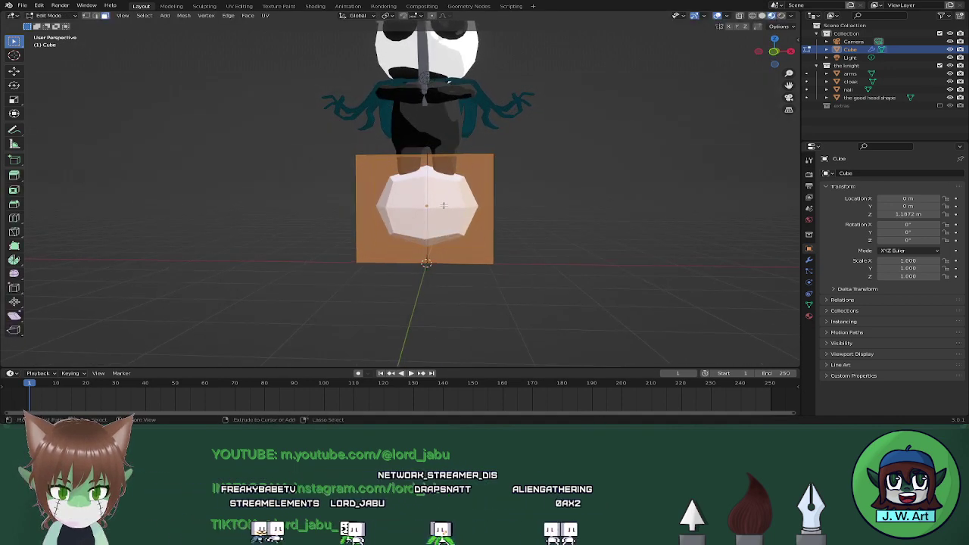
pyautogui.hotkey('ctrl', 'r')
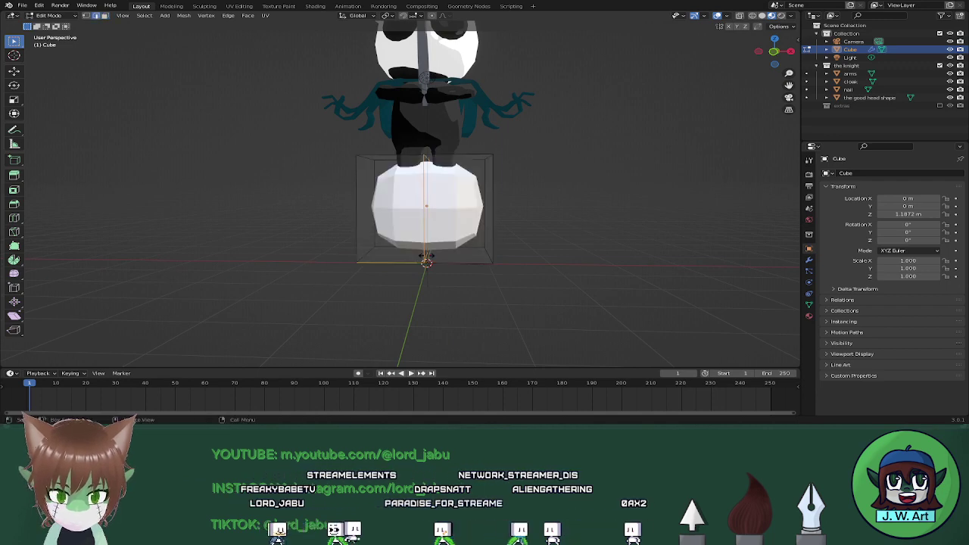
pyautogui.click(443, 208)
pyautogui.rightClick(443, 209)
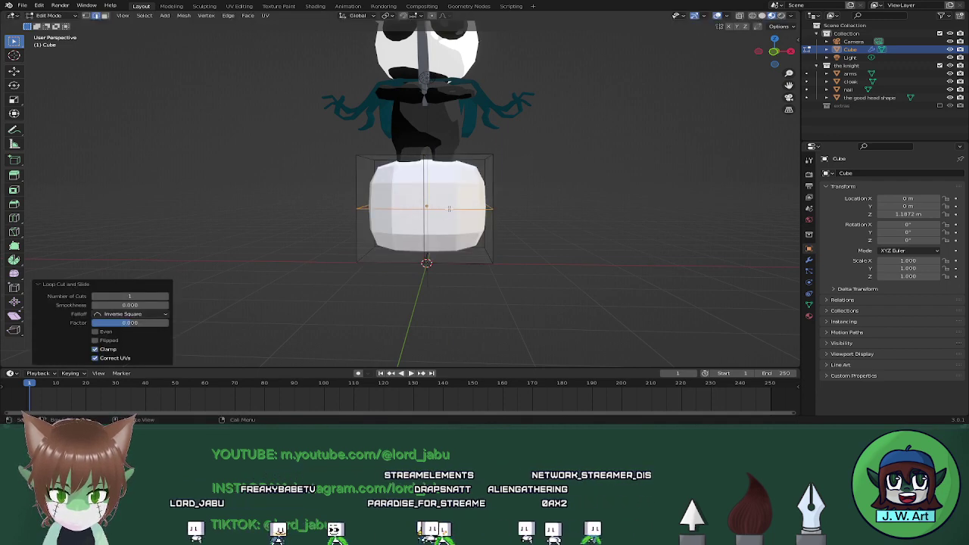
pyautogui.moveTo(444, 209); pyautogui.dragTo(453, 210, button='middle')
# Delete the vertices of the cube's half on the negative X side, keeping the centre loop
pyautogui.press('1')
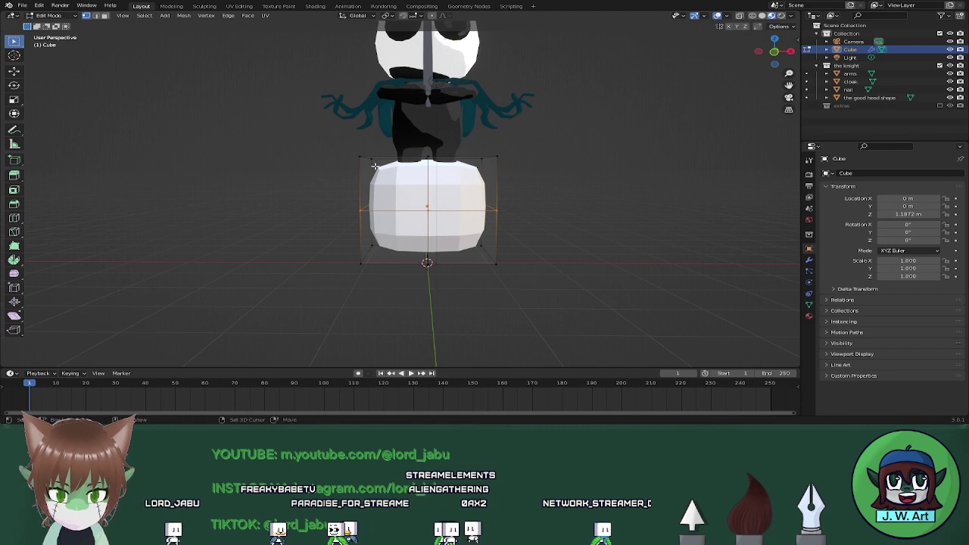
pyautogui.hotkey('alt', 'z')
pyautogui.moveTo(305, 136); pyautogui.dragTo(465, 271)
pyautogui.press('x')
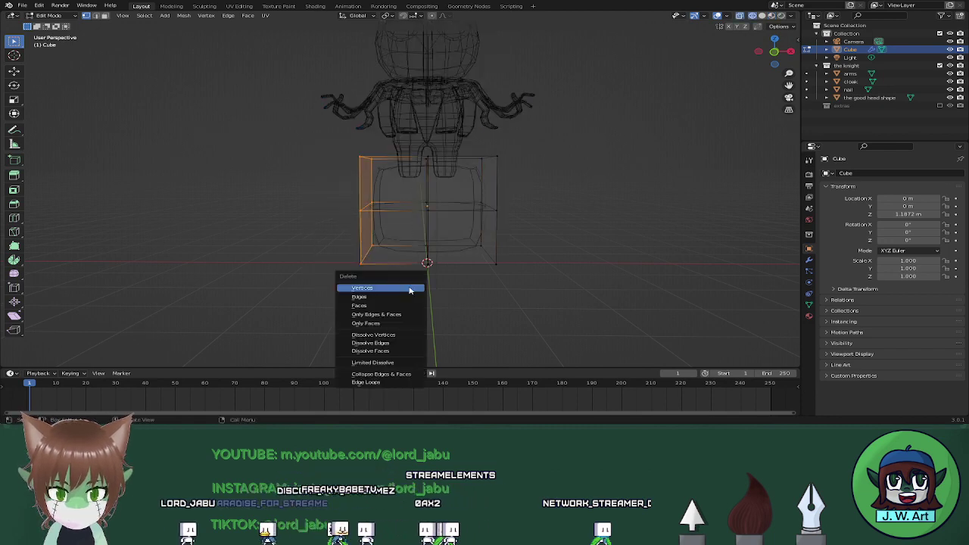
pyautogui.click(409, 288)
pyautogui.hotkey('alt', 'z')
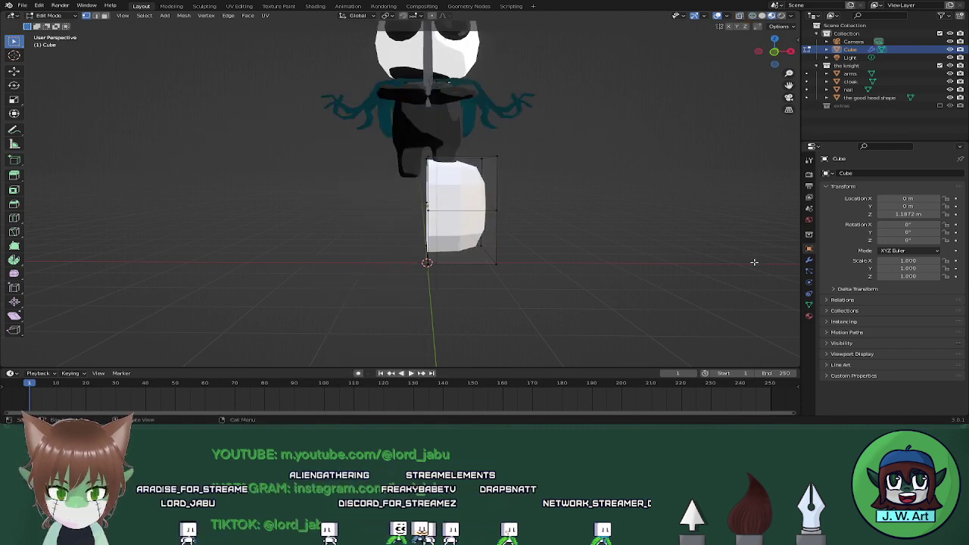
# Add a Mirror modifier on the X axis to the half cube and enable Clipping
pyautogui.click(808, 260)
pyautogui.hotkey('ctrl', '1')
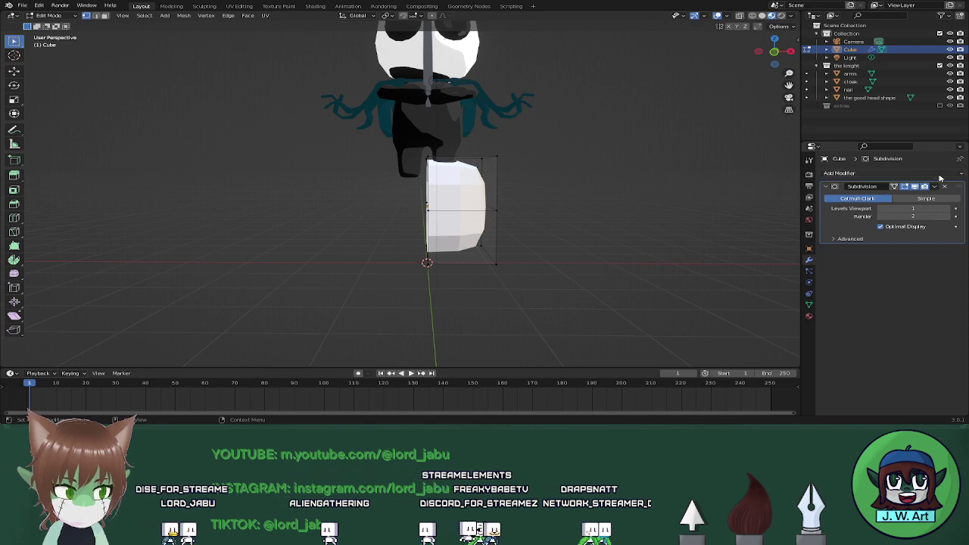
pyautogui.click(913, 174)
pyautogui.click(794, 265)
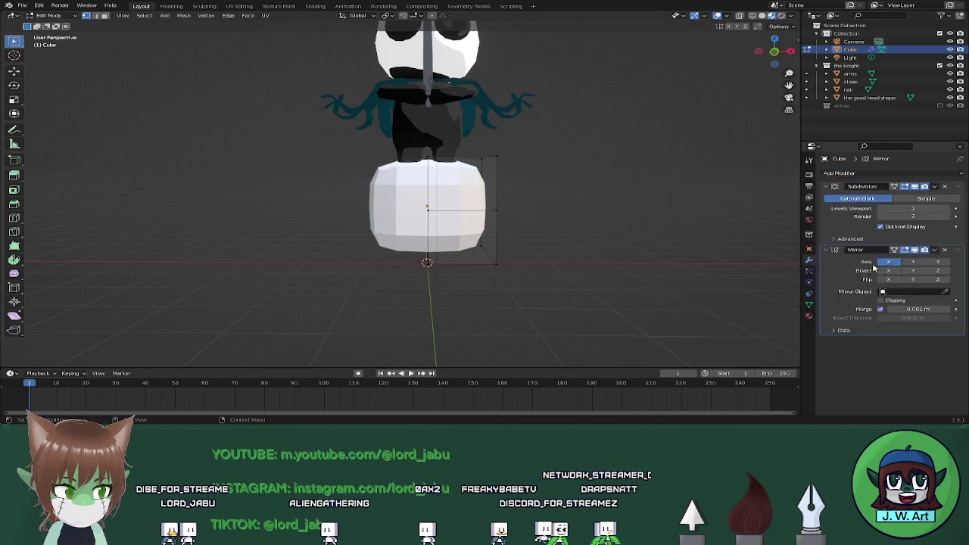
# Raise the bottom vertices of the cube about 0.43 m along Z to flatten its underside
pyautogui.scroll(1, 456, 216)
pyautogui.moveTo(456, 217); pyautogui.dragTo(450, 209, button='middle')
pyautogui.hotkey('shift', 'z')
pyautogui.moveTo(406, 234)
pyautogui.mouseDown()
pyautogui.moveTo(468, 271)
pyautogui.moveTo(580, 307)
pyautogui.mouseUp()
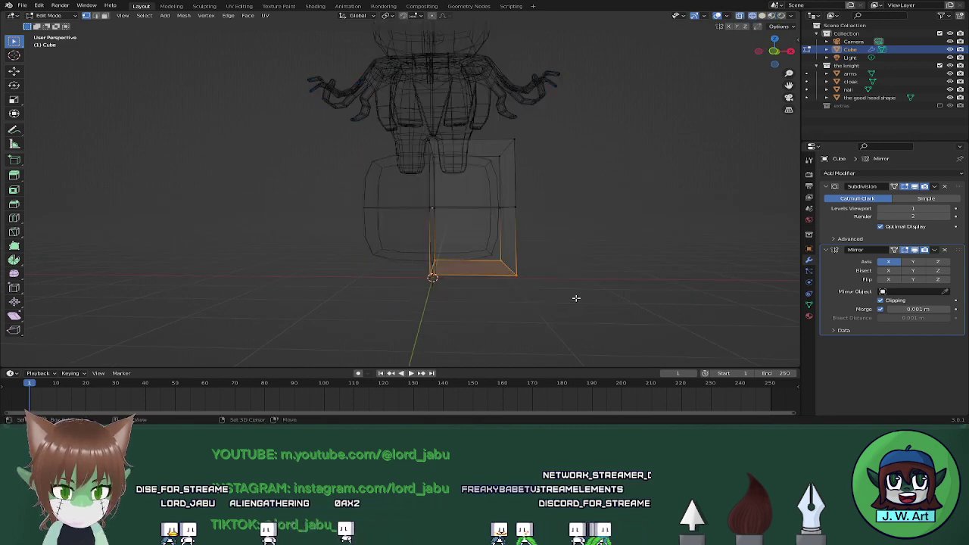
pyautogui.hotkey('shift', 'z')
pyautogui.press('g')
pyautogui.press('z')
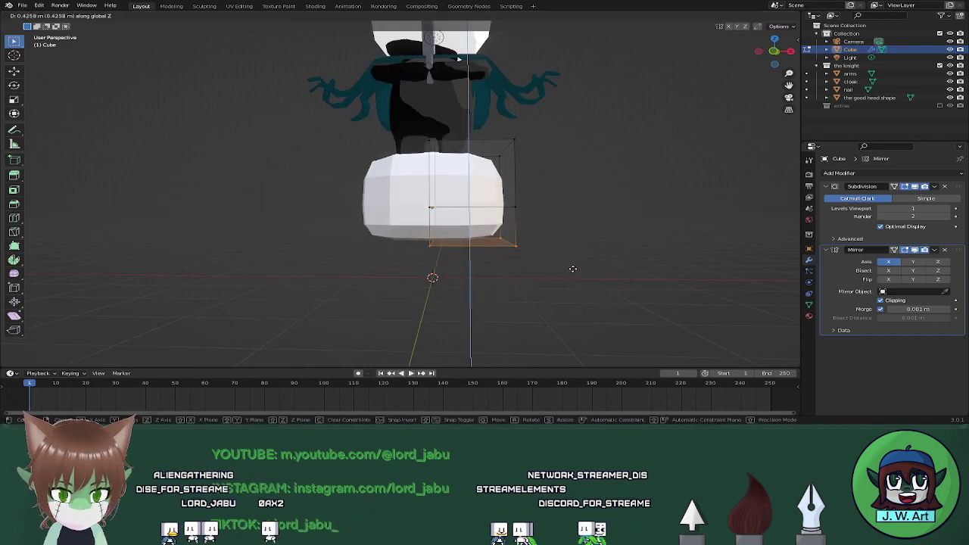
pyautogui.click(567, 259)
# Move the outer vertices of the cube's middle and bottom rows slightly outward along X to widen its lower part
pyautogui.hotkey('shift', 'z')
pyautogui.moveTo(477, 193); pyautogui.dragTo(552, 254)
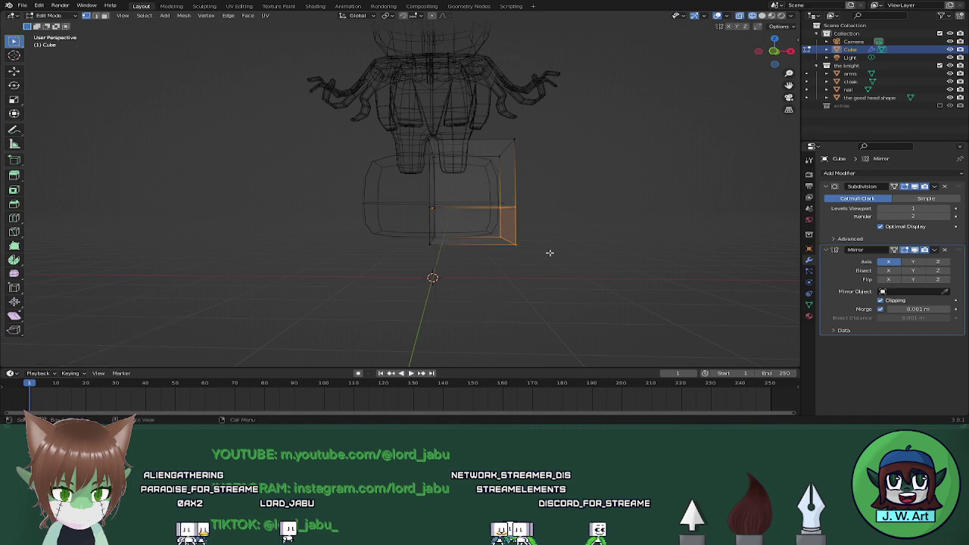
pyautogui.hotkey('shift', 'z')
pyautogui.press('g')
pyautogui.press('x')
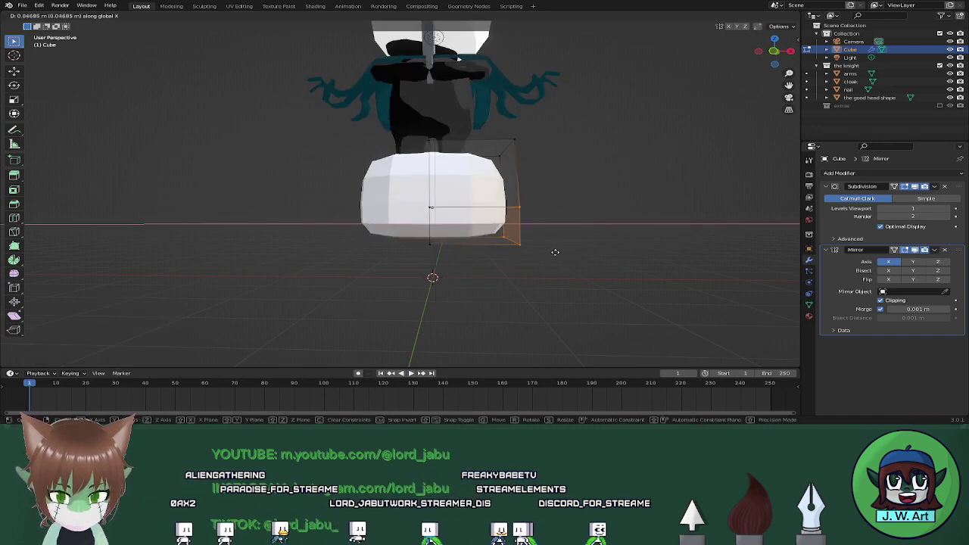
pyautogui.click(579, 247)
# Move the cube's front centre-seam vertices in the middle and bottom rows about 0.045 m outward along negative Y
pyautogui.moveTo(580, 247); pyautogui.dragTo(520, 275, button='middle')
pyautogui.moveTo(520, 275); pyautogui.dragTo(537, 262, button='middle')
pyautogui.moveTo(381, 217); pyautogui.dragTo(497, 291, button='middle')
pyautogui.press('g')
pyautogui.press('y')
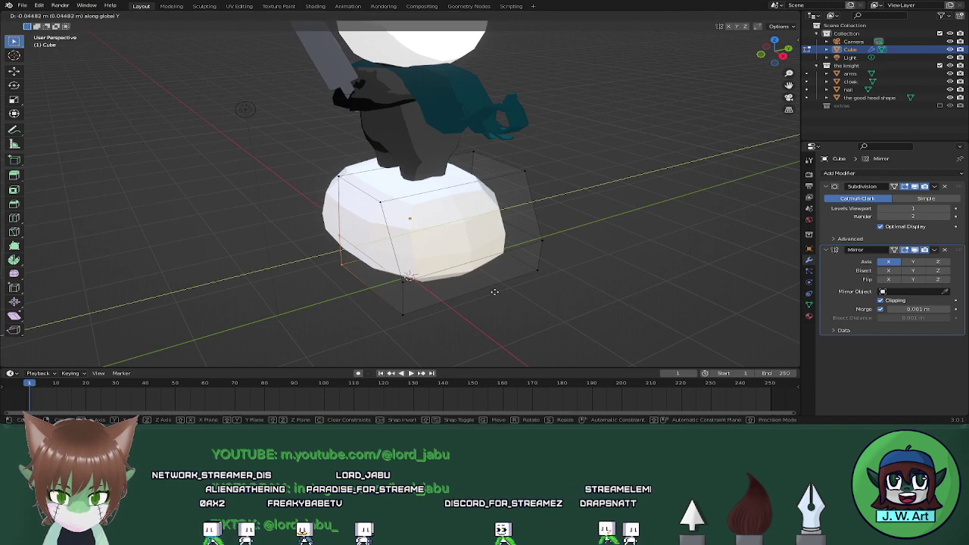
pyautogui.click(493, 292)
# Move the cube's back centre-seam vertices in the middle and bottom rows about 0.065 m outward along positive Y
pyautogui.moveTo(580, 283); pyautogui.dragTo(502, 276, button='middle')
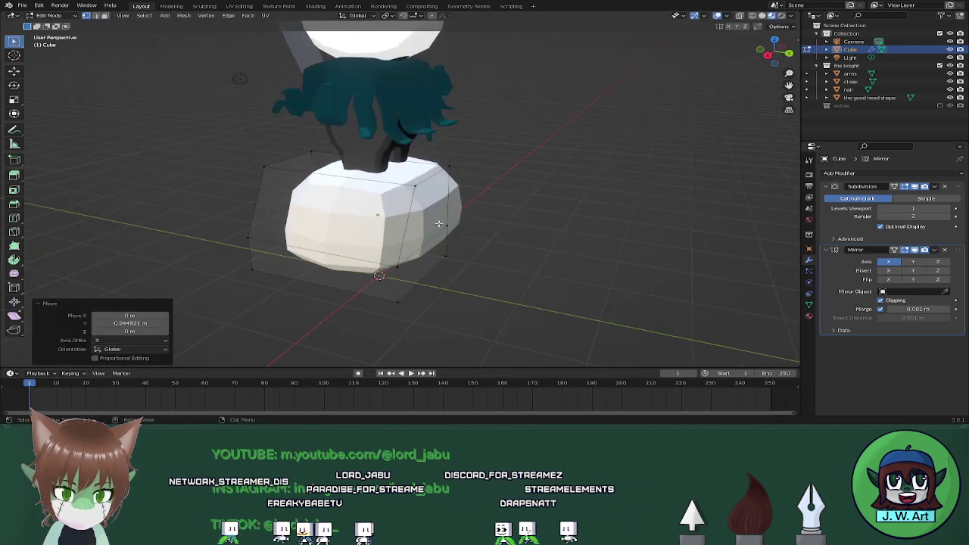
pyautogui.click(450, 254)
pyautogui.press('g')
pyautogui.press('y')
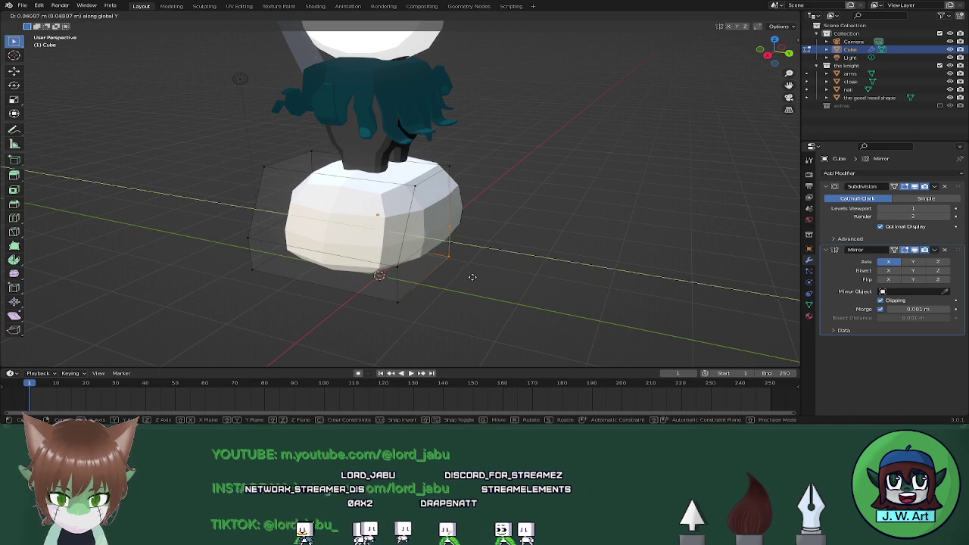
pyautogui.click(488, 272)
pyautogui.moveTo(488, 273); pyautogui.dragTo(508, 265, button='middle')
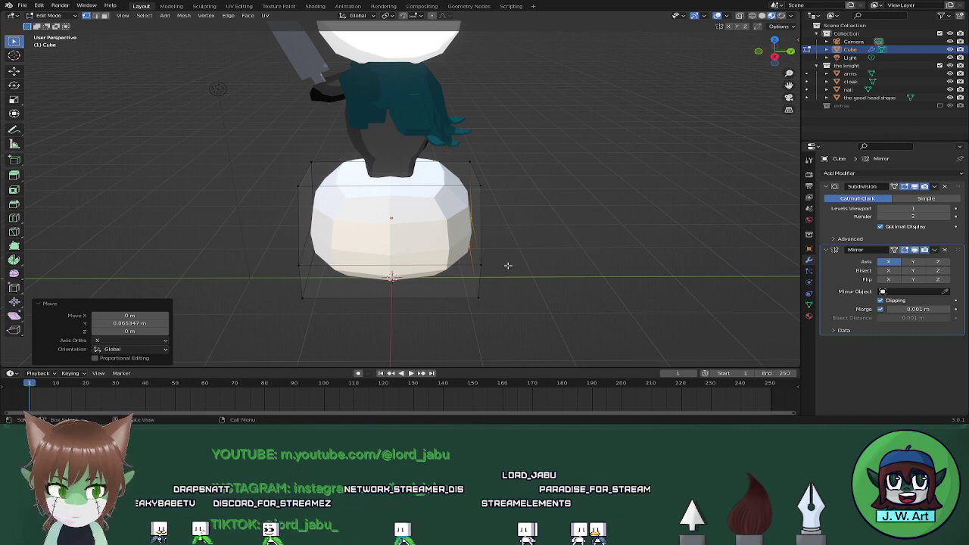
# Lower all top vertices of the cube about 0.33 m along Z to flatten the base beneath the knight's feet
pyautogui.scroll(3, 508, 266)
pyautogui.moveTo(559, 210); pyautogui.dragTo(528, 239, button='middle')
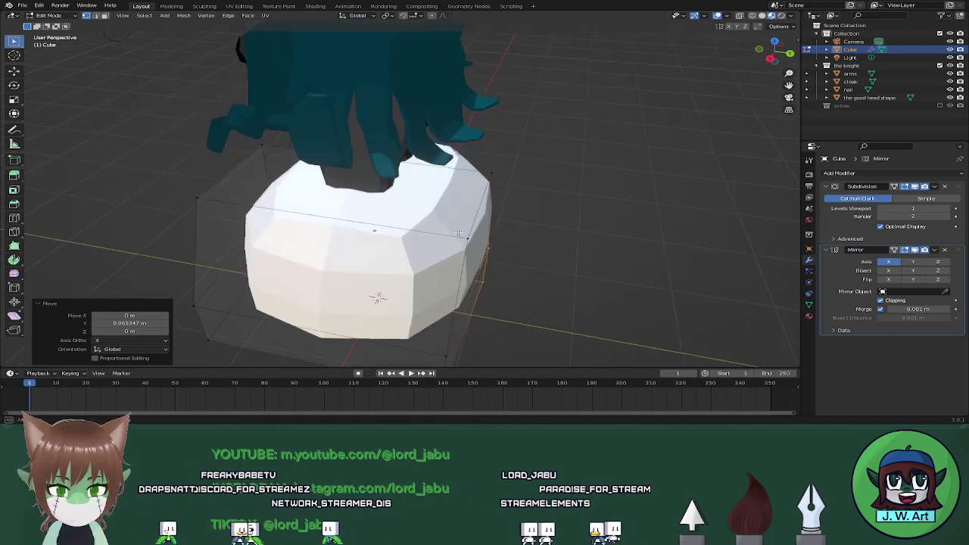
pyautogui.moveTo(575, 260); pyautogui.dragTo(581, 191, button='middle')
pyautogui.hotkey('alt', 'z')
pyautogui.moveTo(462, 123); pyautogui.dragTo(647, 173)
pyautogui.hotkey('alt', 'z')
pyautogui.press('g')
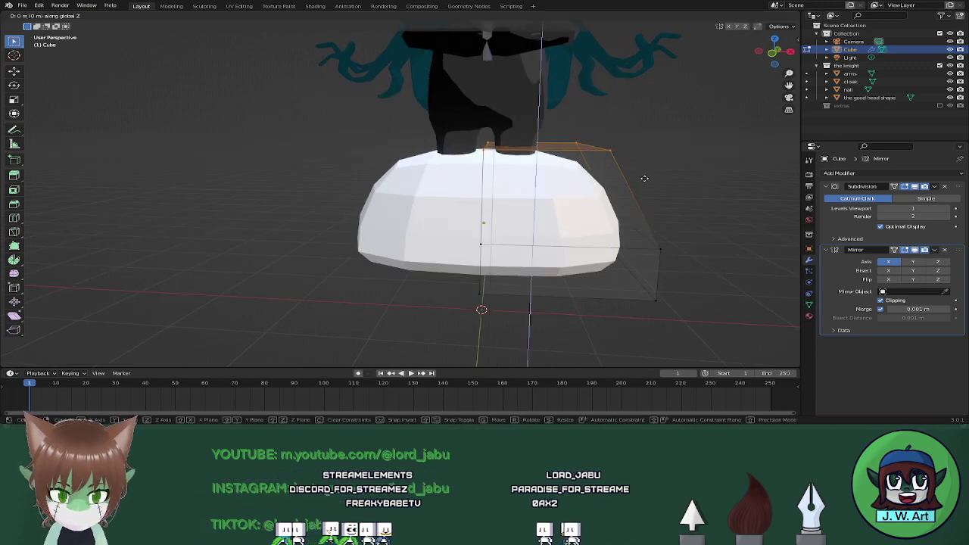
pyautogui.press('z')
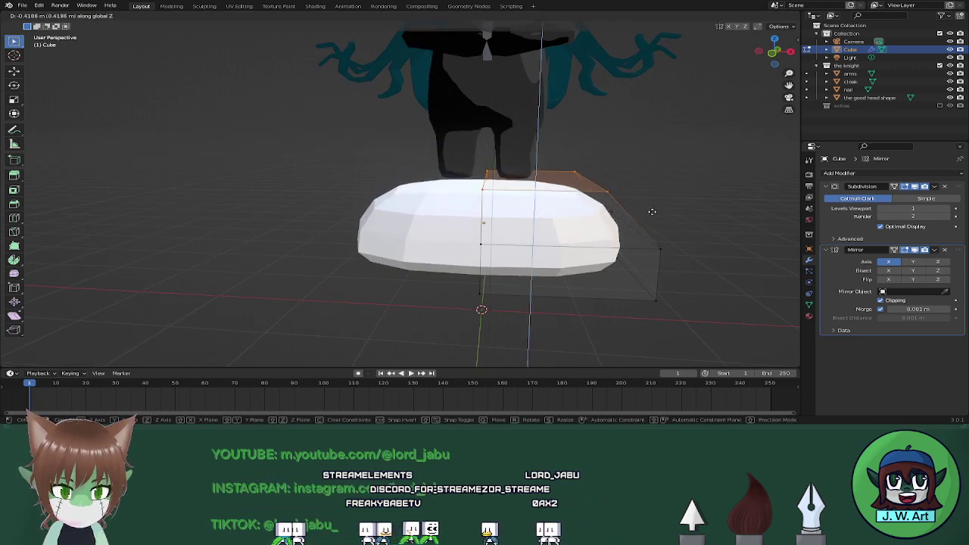
pyautogui.click(651, 204)
# Move all vertices on the cube's positive Y side about 0.2 m inward along Y to make the base shallower
pyautogui.moveTo(652, 204); pyautogui.dragTo(550, 194, button='middle')
pyautogui.hotkey('alt', 'z')
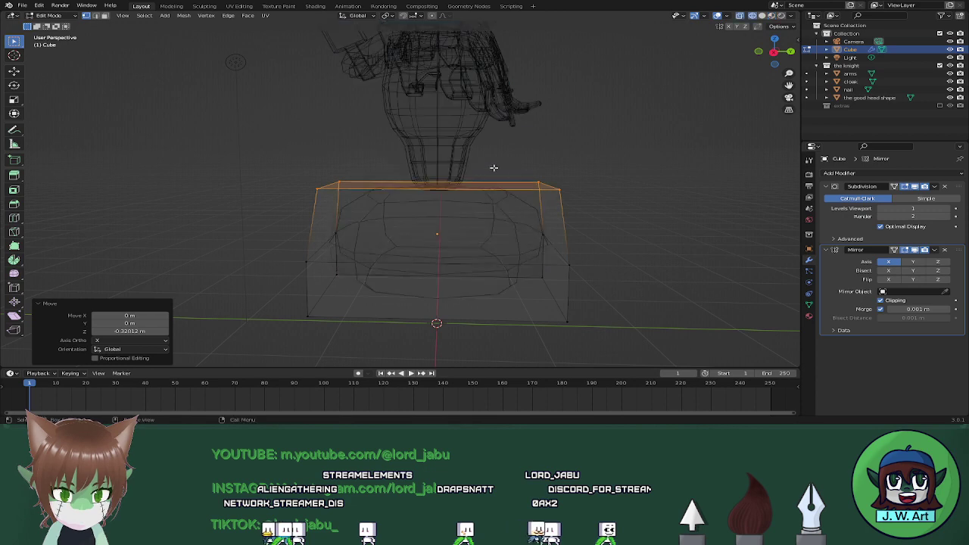
pyautogui.moveTo(490, 166); pyautogui.dragTo(638, 339)
pyautogui.hotkey('alt', 'z')
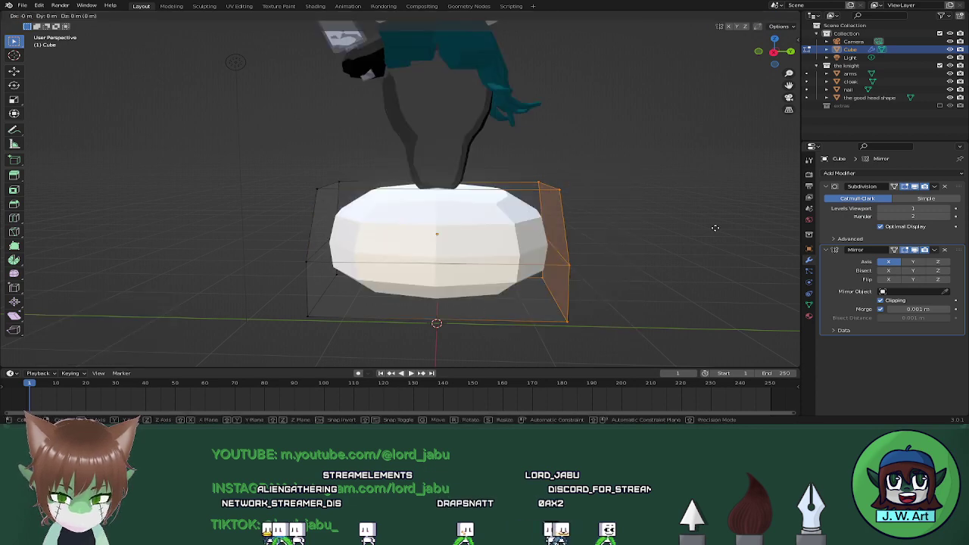
pyautogui.press('g')
pyautogui.press('y')
pyautogui.click(680, 227)
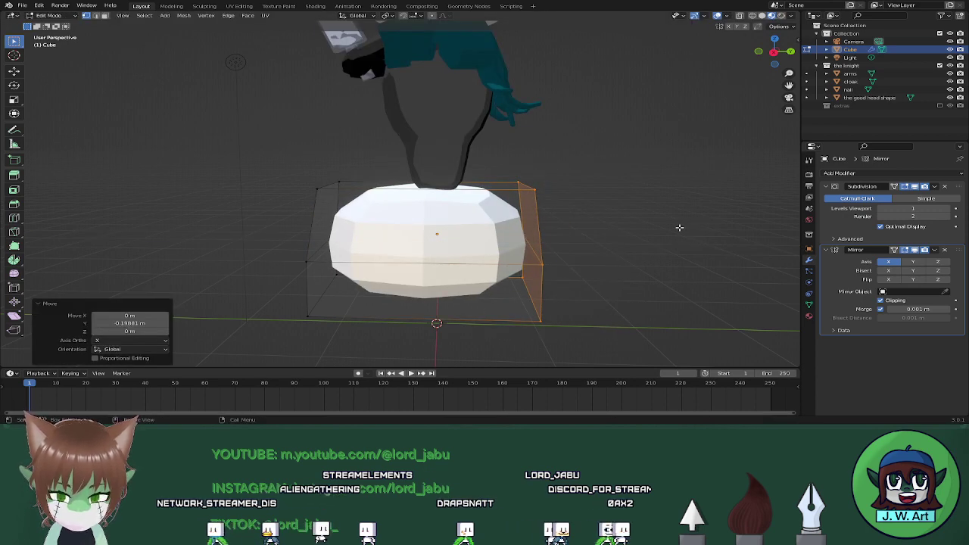
# Shift the whole cube mesh about 0.11 m along positive Y to recentre it beneath the knight
pyautogui.press('a')
pyautogui.press('g')
pyautogui.press('y')
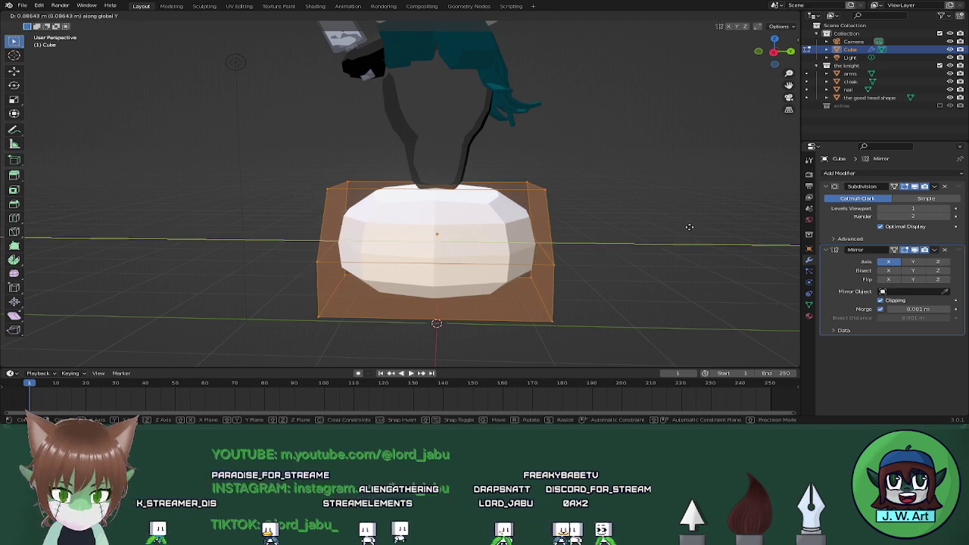
pyautogui.click(689, 227)
pyautogui.moveTo(689, 228); pyautogui.dragTo(598, 227, button='middle')
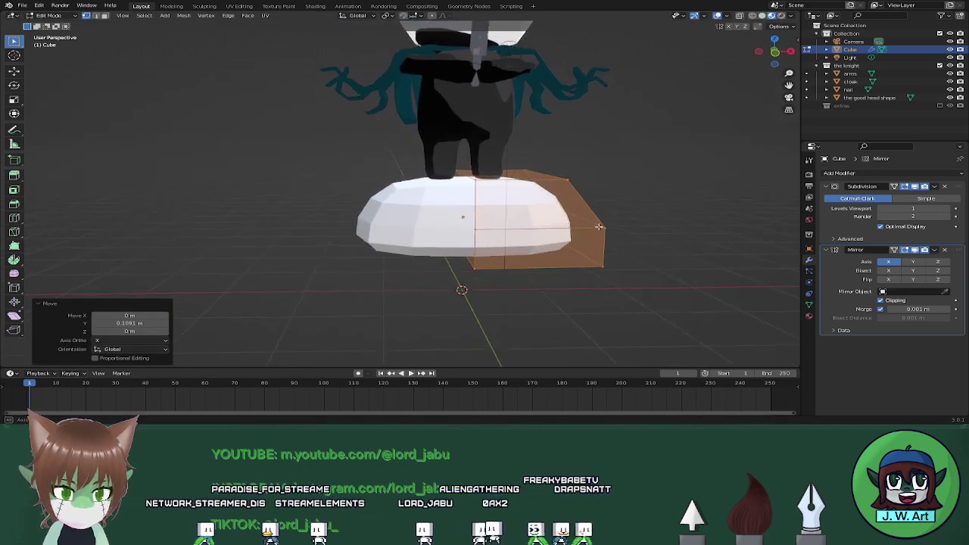
# Leave mesh editing and apply the Subdivision modifier to the base
pyautogui.press('Tab')
pyautogui.click(935, 186)
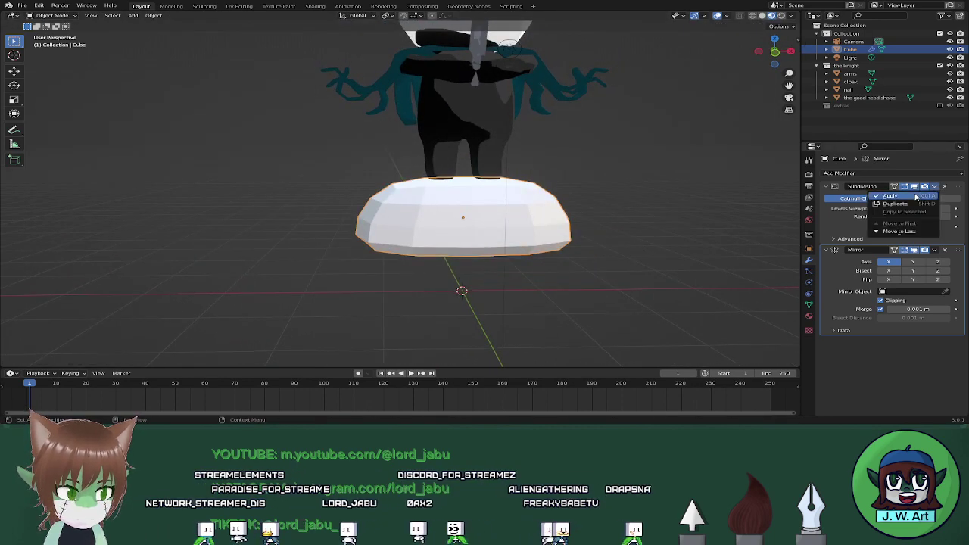
pyautogui.click(891, 196)
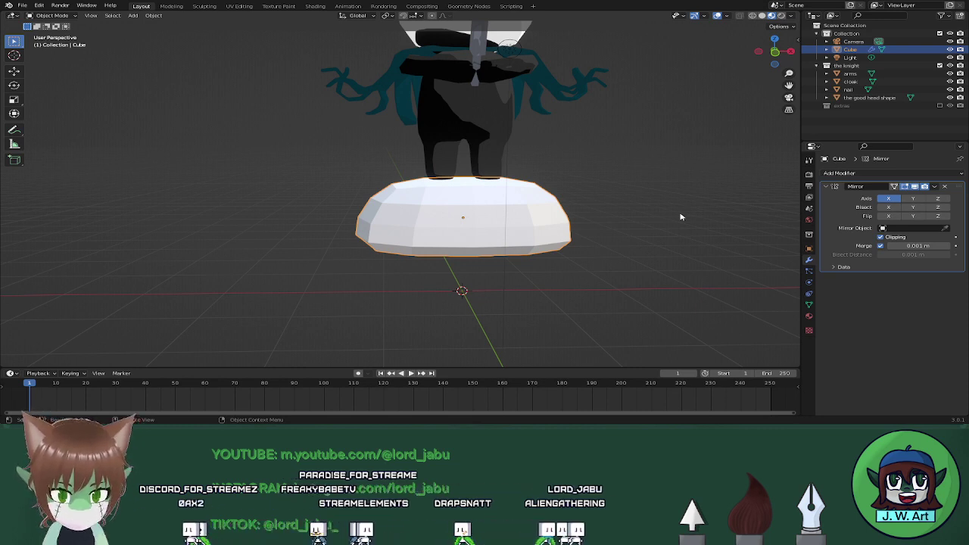
# Knife-cut a diagonal line across the editable half of the base, from the bottom centre up to the outer top edge
pyautogui.moveTo(716, 183); pyautogui.dragTo(629, 196, button='middle')
pyautogui.press('Tab')
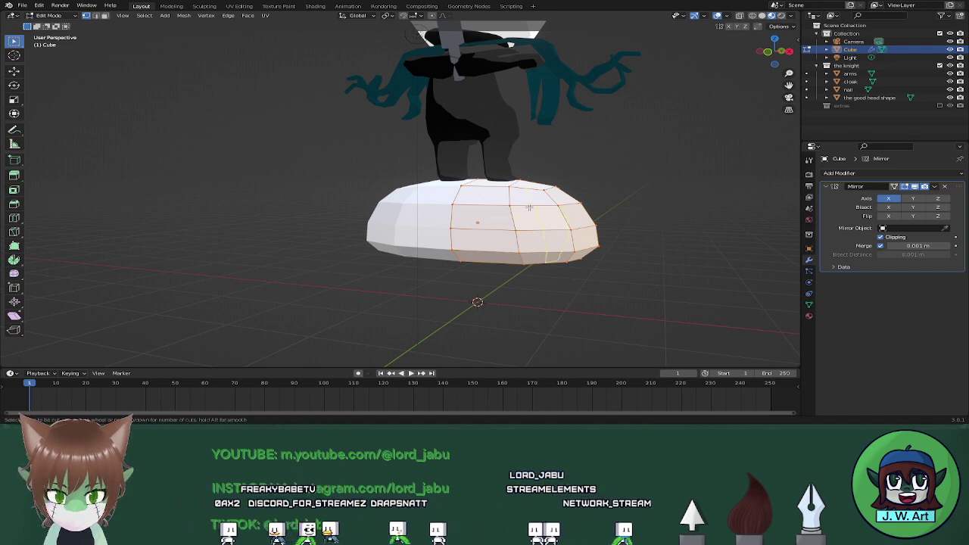
pyautogui.moveTo(518, 207); pyautogui.dragTo(457, 259, button='middle')
pyautogui.press('k')
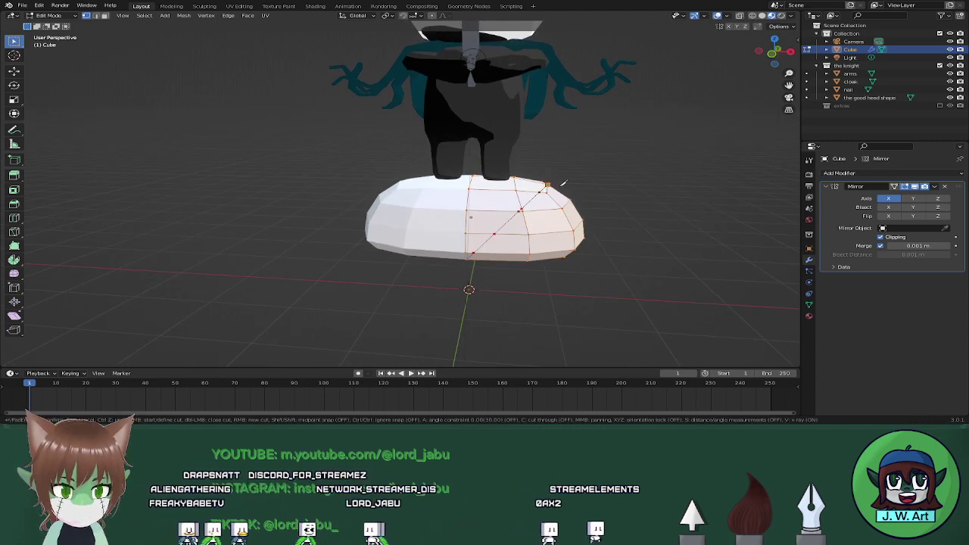
pyautogui.moveTo(563, 182); pyautogui.dragTo(386, 170, button='middle')
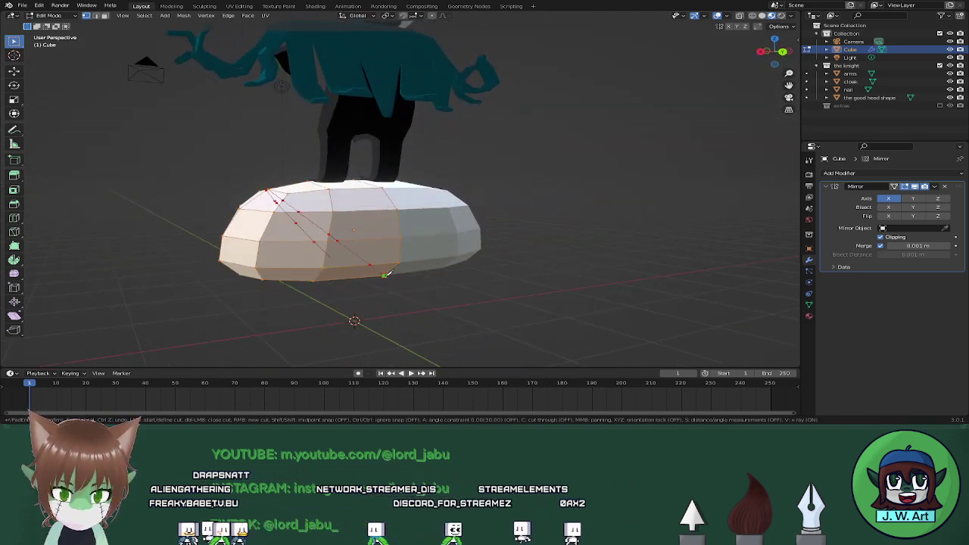
pyautogui.moveTo(386, 274); pyautogui.dragTo(546, 247, button='middle')
pyautogui.press('Return')
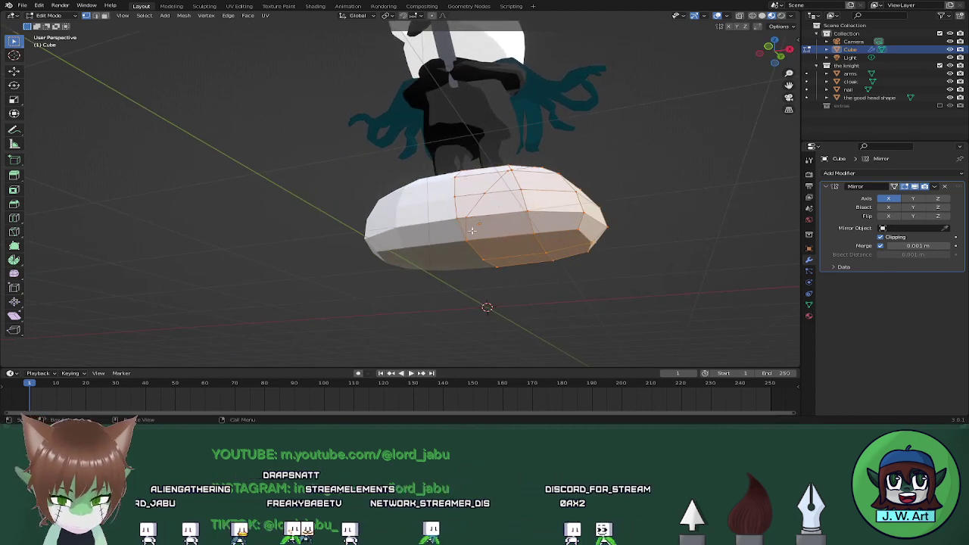
# Knife-cut a second line close beside the first diagonal and continue it over the side's upper edge, forming a narrow band
pyautogui.press('k')
pyautogui.moveTo(476, 236); pyautogui.dragTo(492, 240, button='middle')
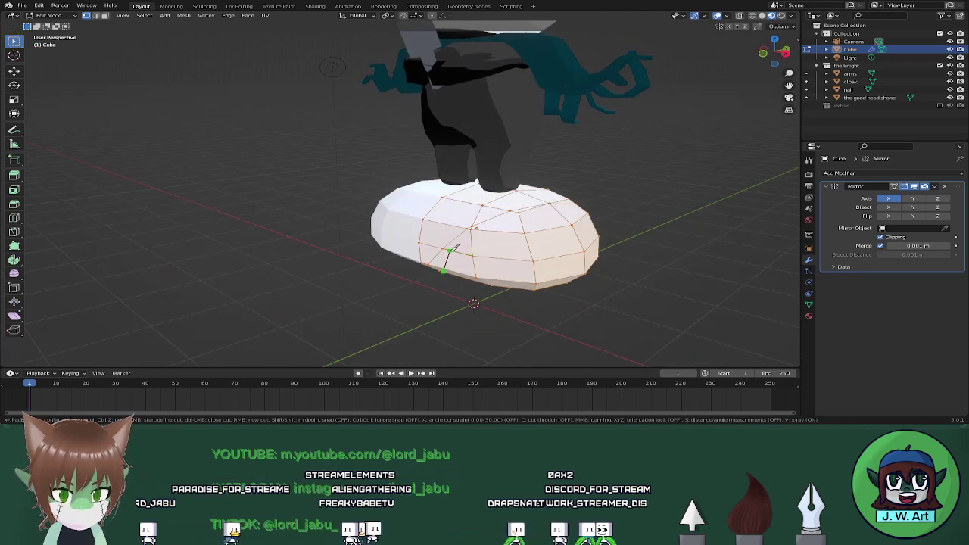
pyautogui.moveTo(467, 255); pyautogui.dragTo(469, 225, button='middle')
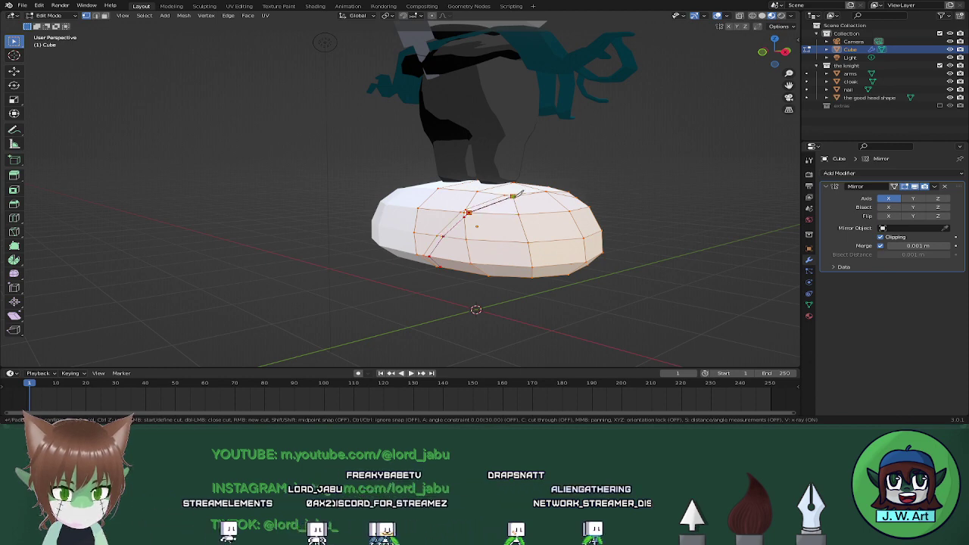
pyautogui.moveTo(521, 194); pyautogui.dragTo(447, 314, button='middle')
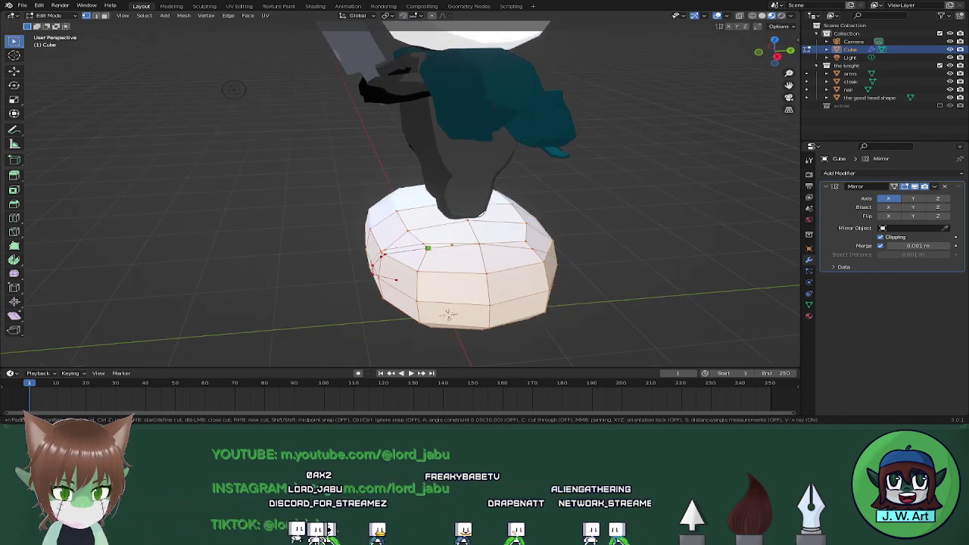
pyautogui.moveTo(482, 245); pyautogui.dragTo(499, 229, button='middle')
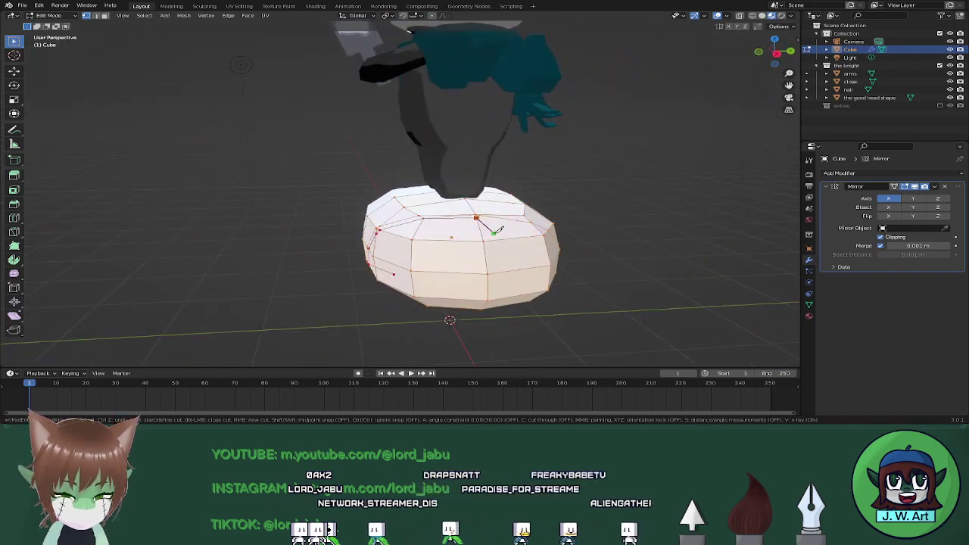
pyautogui.press('Return')
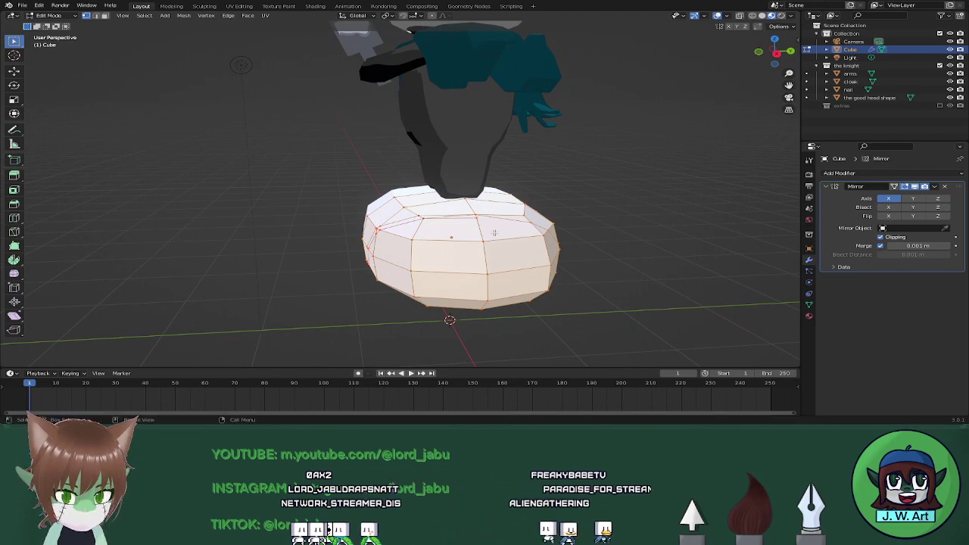
# Delete the vertices of the base's positive Y half and mirror the remaining part on the Y axis as well
pyautogui.moveTo(493, 232); pyautogui.dragTo(484, 224, button='middle')
pyautogui.hotkey('shift', 'z')
pyautogui.moveTo(654, 147); pyautogui.dragTo(446, 329)
pyautogui.press('x')
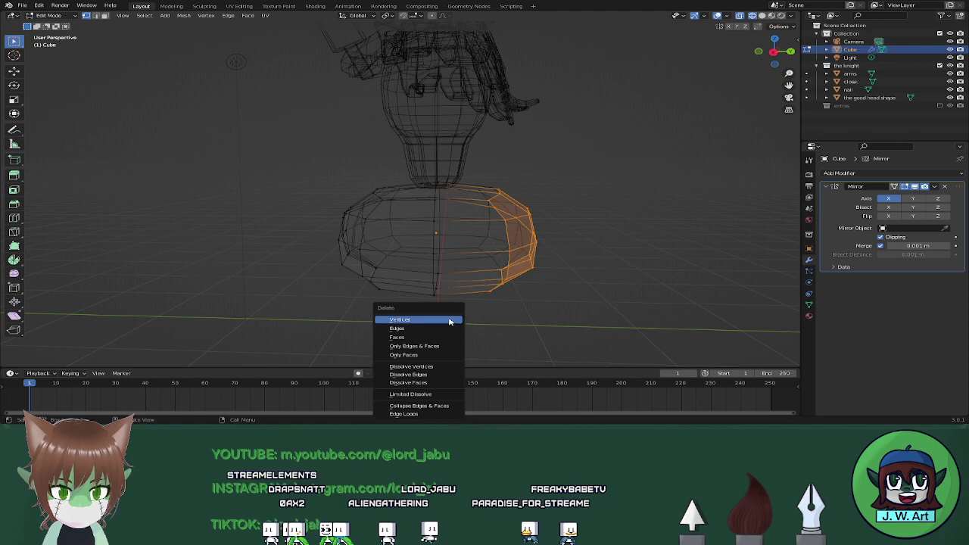
pyautogui.click(439, 319)
pyautogui.hotkey('shift', 'z')
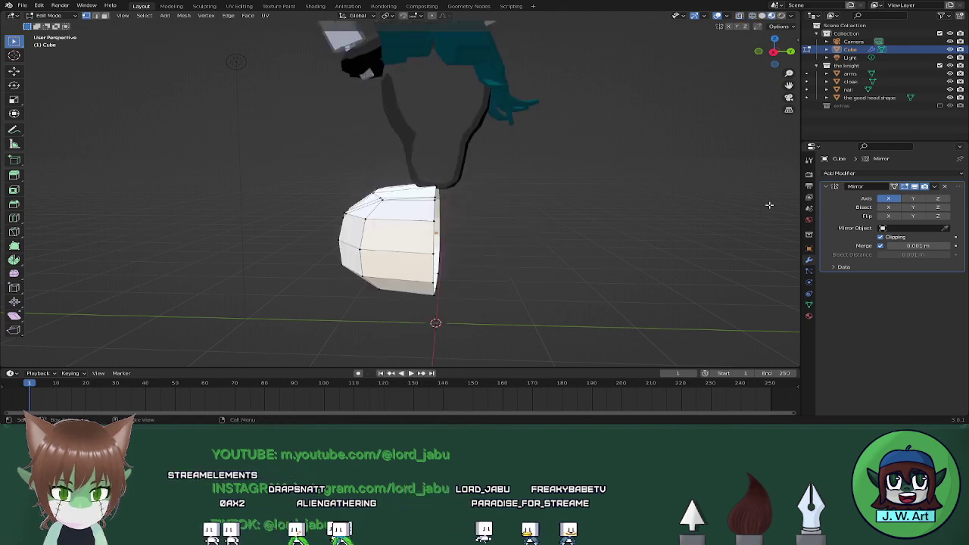
pyautogui.click(913, 198)
# Select the faces of the narrow diagonal band from the base's bottom centre to its upper side
pyautogui.moveTo(482, 300); pyautogui.dragTo(532, 257, button='middle')
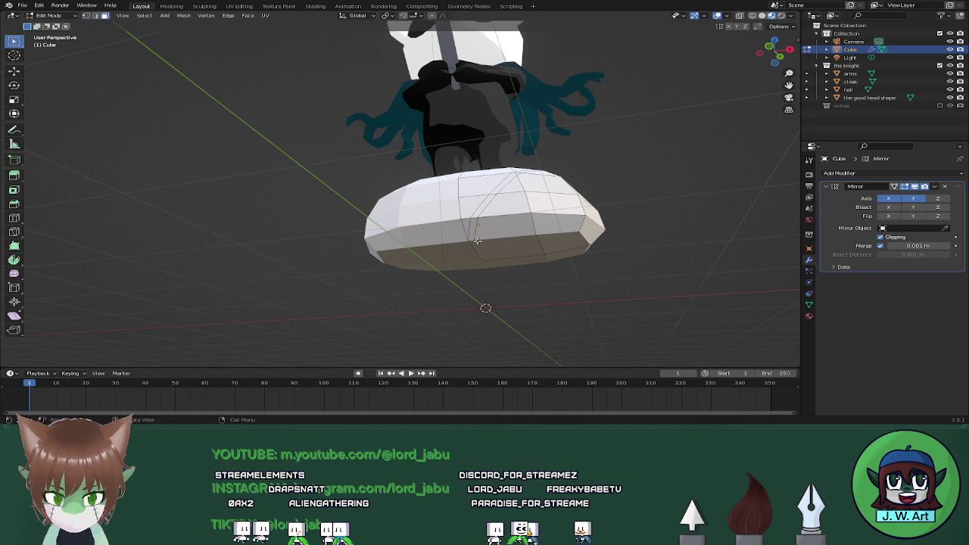
pyautogui.moveTo(532, 257); pyautogui.dragTo(533, 259, button='middle')
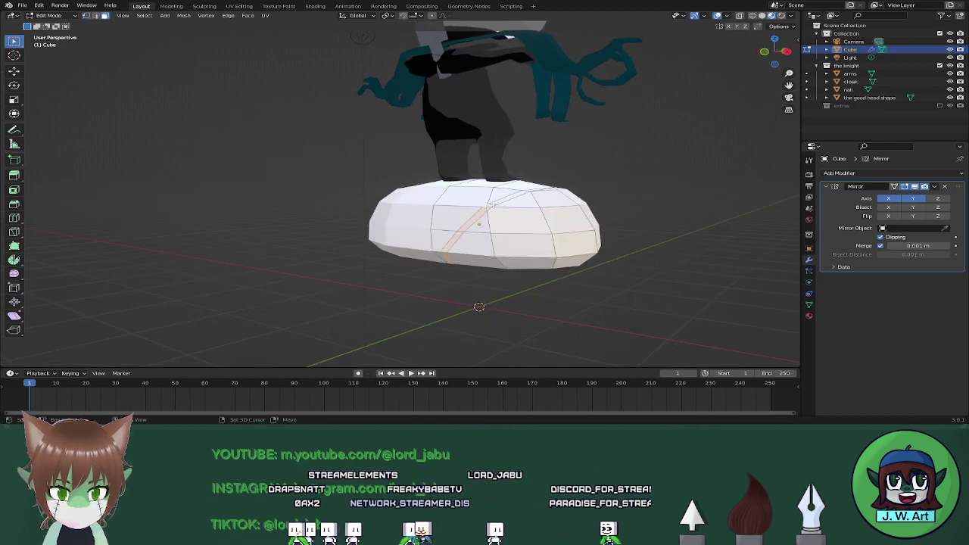
pyautogui.moveTo(492, 204); pyautogui.dragTo(447, 238, button='middle')
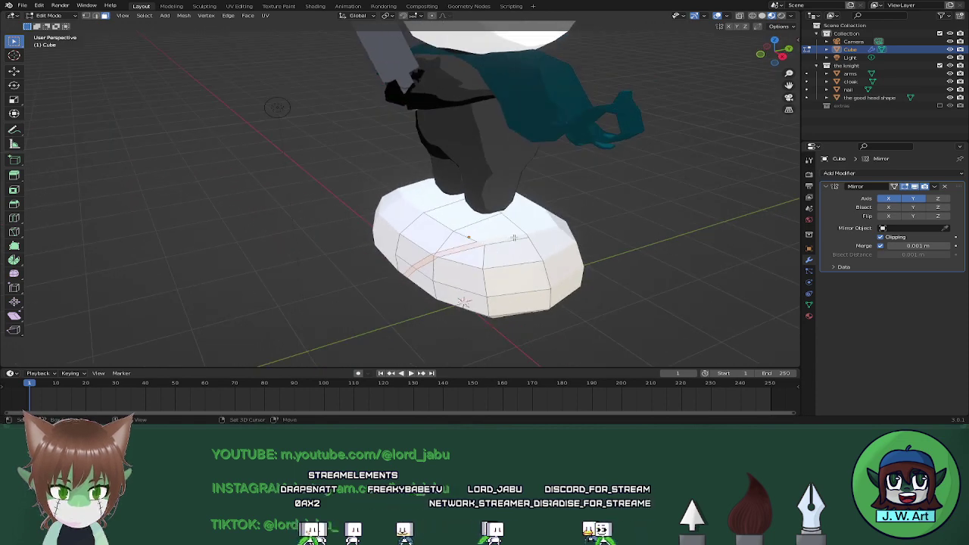
pyautogui.scroll(3, 518, 242)
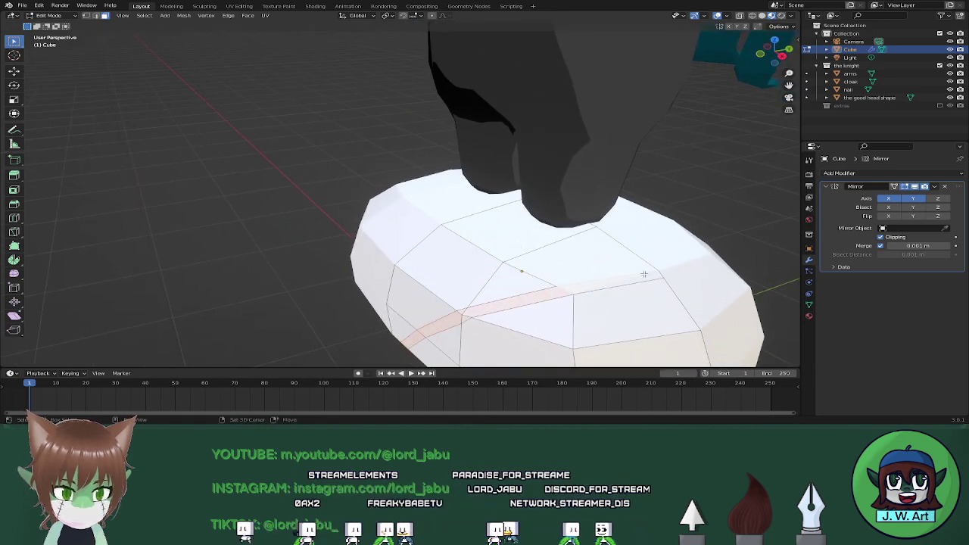
# Switch the viewport to solid shading and extrude the selected band faces in place with zero offset
pyautogui.click(762, 15)
pyautogui.moveTo(575, 198)
pyautogui.mouseDown(button='middle')
pyautogui.moveTo(618, 182)
pyautogui.moveTo(674, 188)
pyautogui.moveTo(566, 192)
pyautogui.moveTo(575, 183)
pyautogui.mouseUp(button='middle')
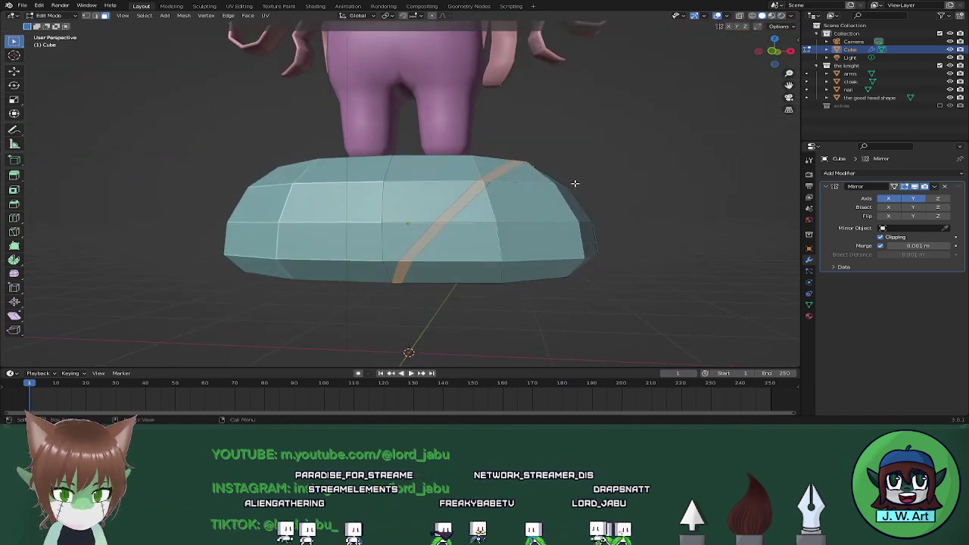
pyautogui.press('e')
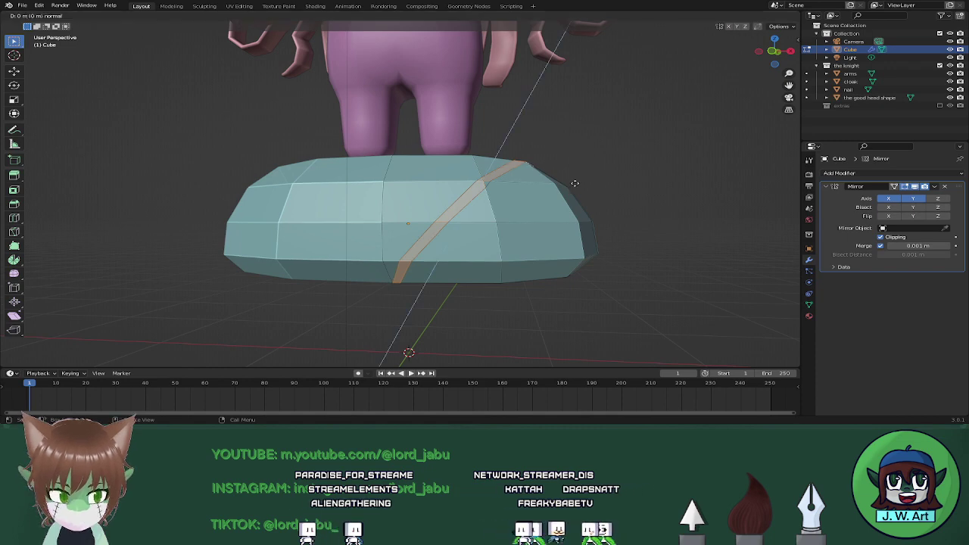
pyautogui.click(578, 182)
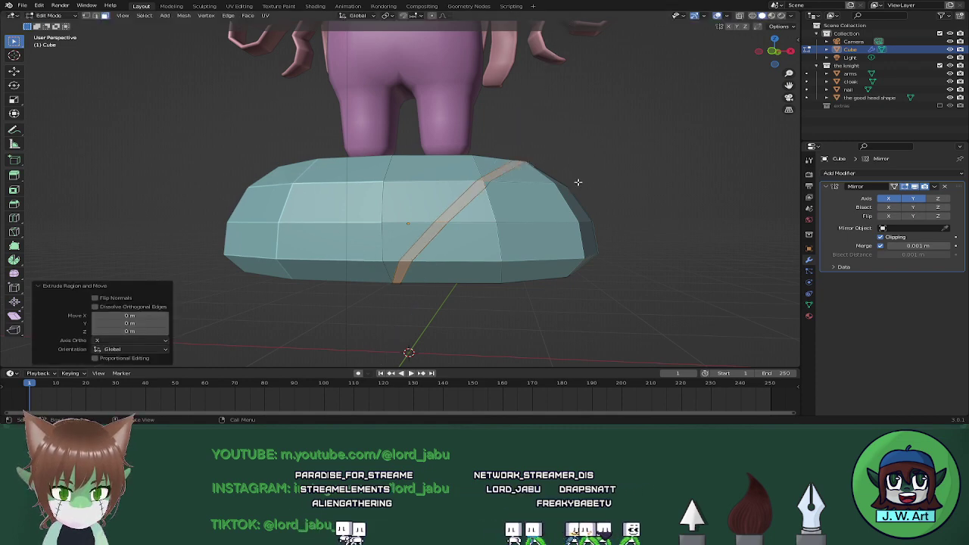
# Examine the extruded band around the base's front and side, including where it meets the mirror seam
pyautogui.moveTo(486, 184); pyautogui.dragTo(329, 231, button='middle')
pyautogui.scroll(2, 447, 244)
pyautogui.moveTo(447, 244); pyautogui.dragTo(449, 242, button='middle')
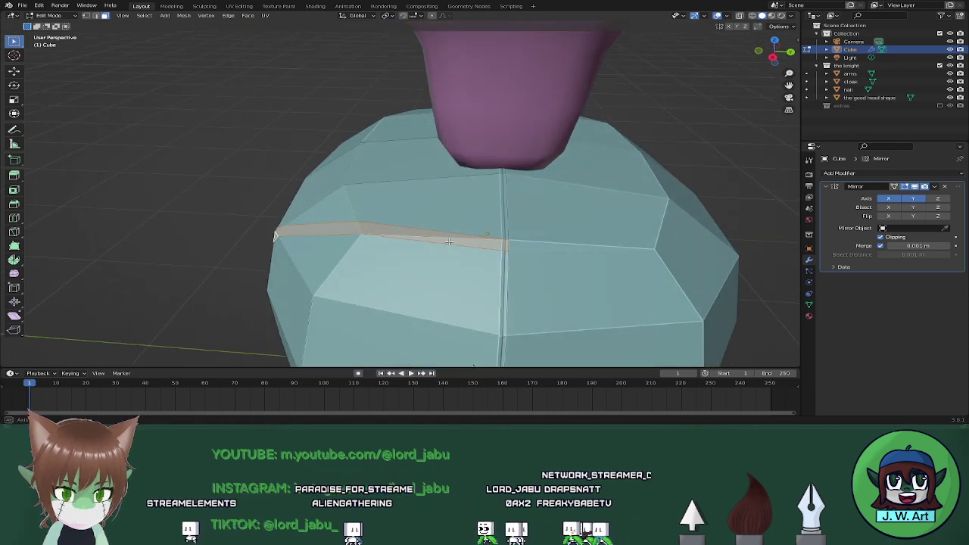
pyautogui.moveTo(532, 241); pyautogui.dragTo(591, 229, button='middle')
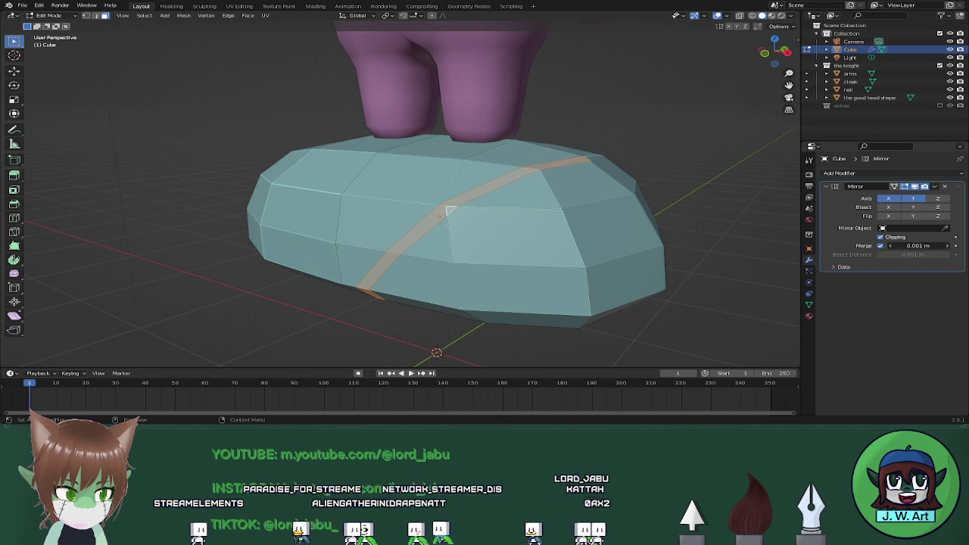
pyautogui.moveTo(449, 211); pyautogui.dragTo(331, 225, button='middle')
pyautogui.moveTo(500, 262); pyautogui.dragTo(582, 237, button='middle')
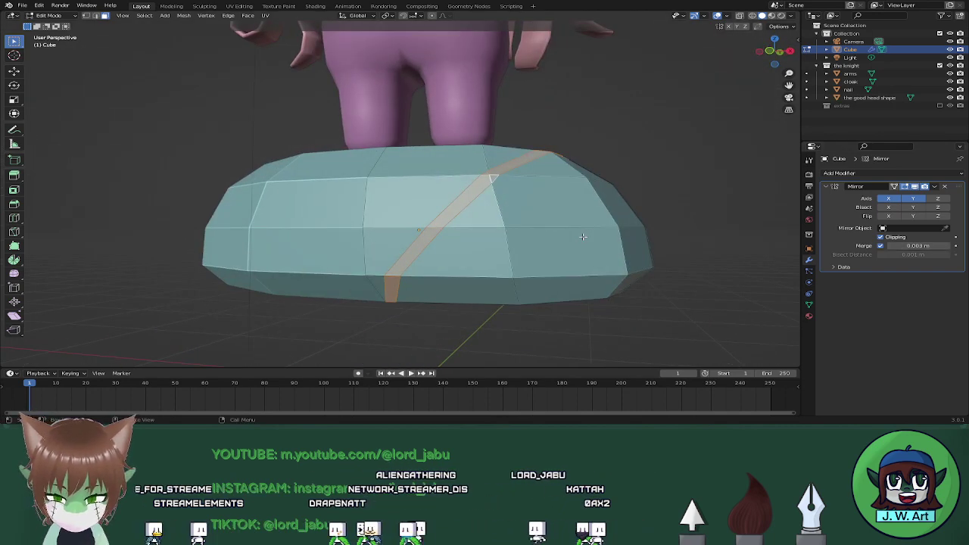
pyautogui.press('e')
pyautogui.click(582, 235)
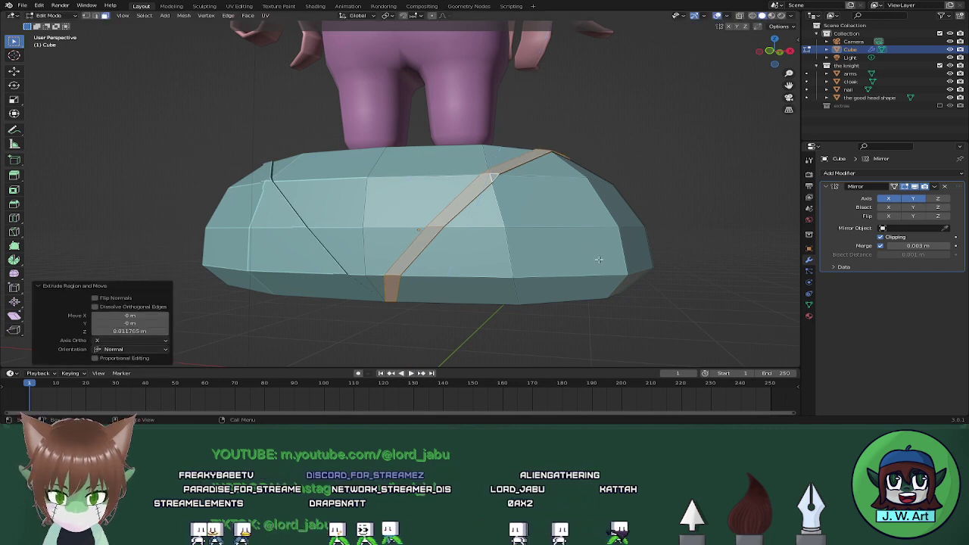
pyautogui.press('s')
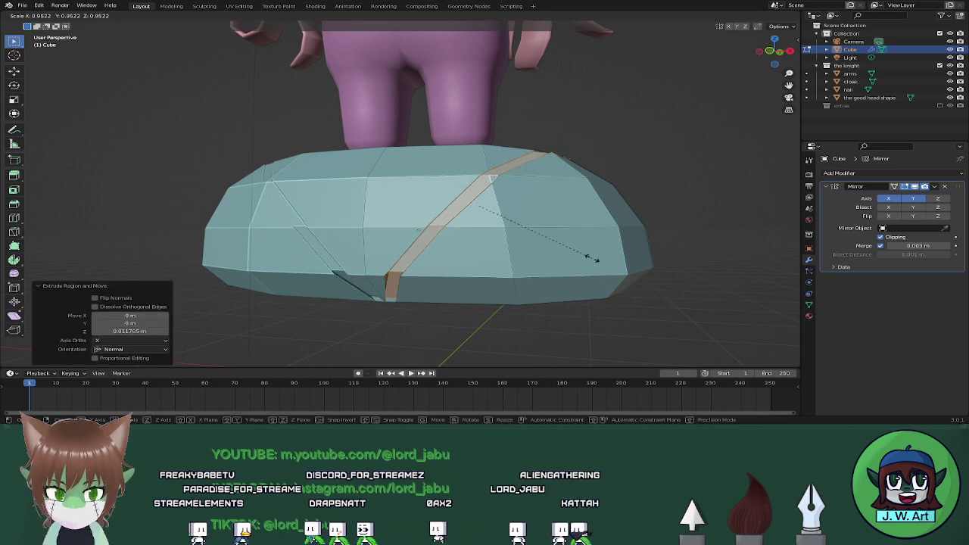
pyautogui.press('Escape')
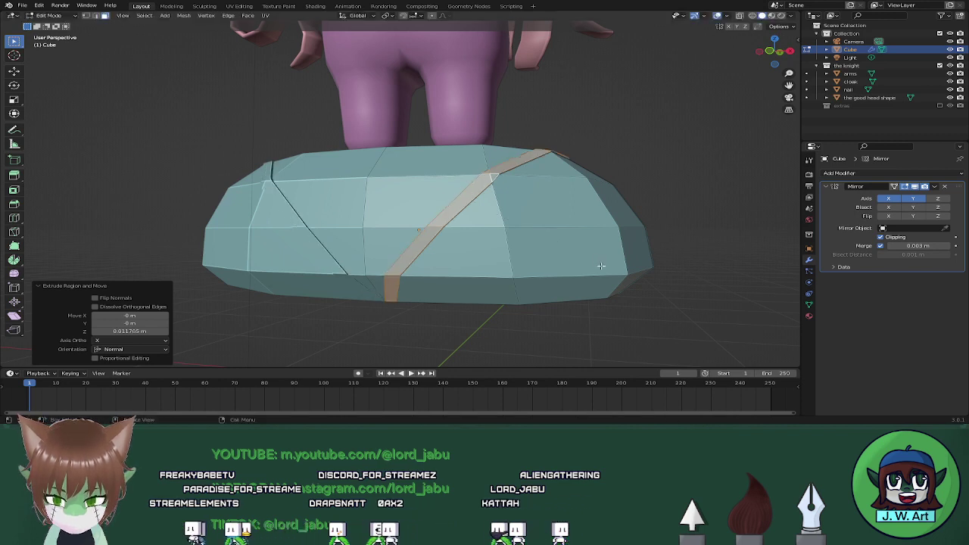
pyautogui.hotkey('ctrl', 'z')
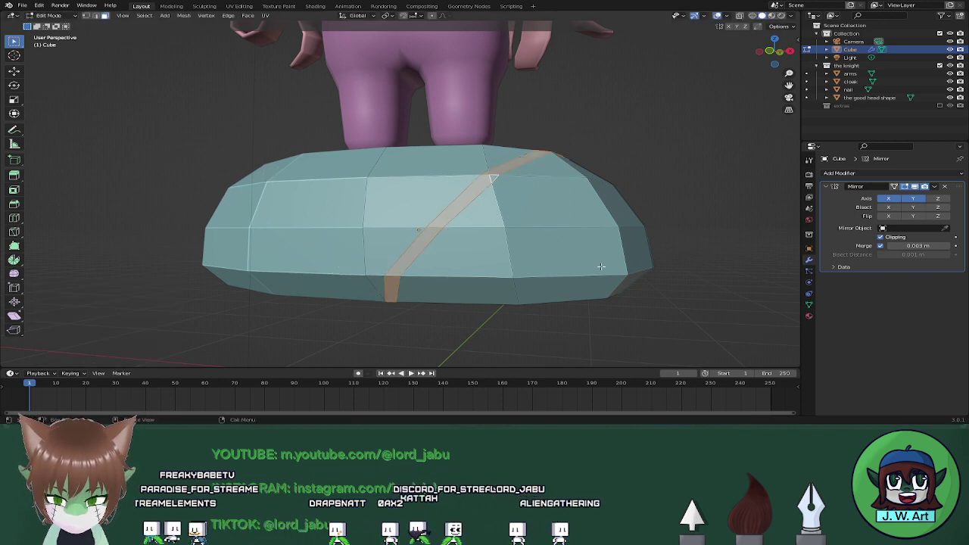
# Extrude the selected diagonal band faces outward by about 0.07 m along their normals
pyautogui.press('e')
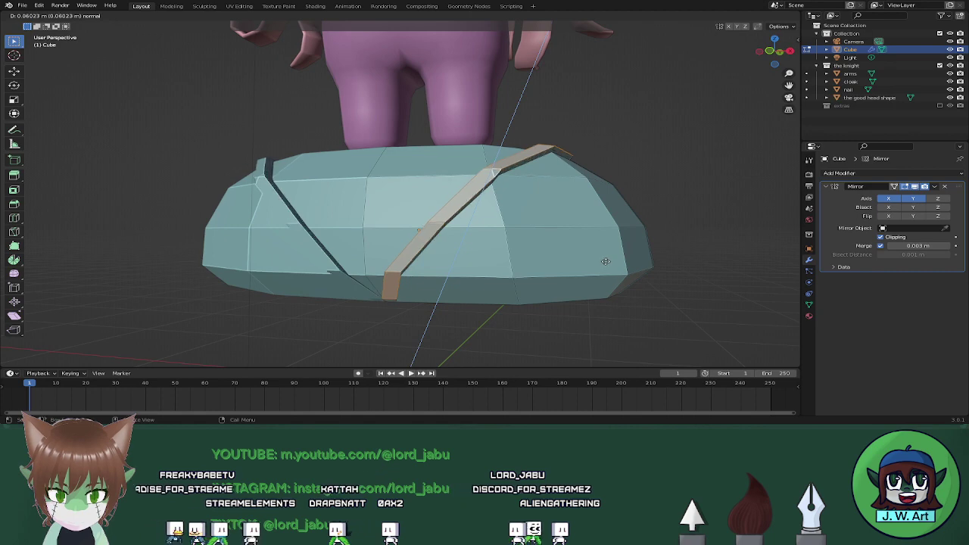
pyautogui.click(607, 267)
pyautogui.press('s')
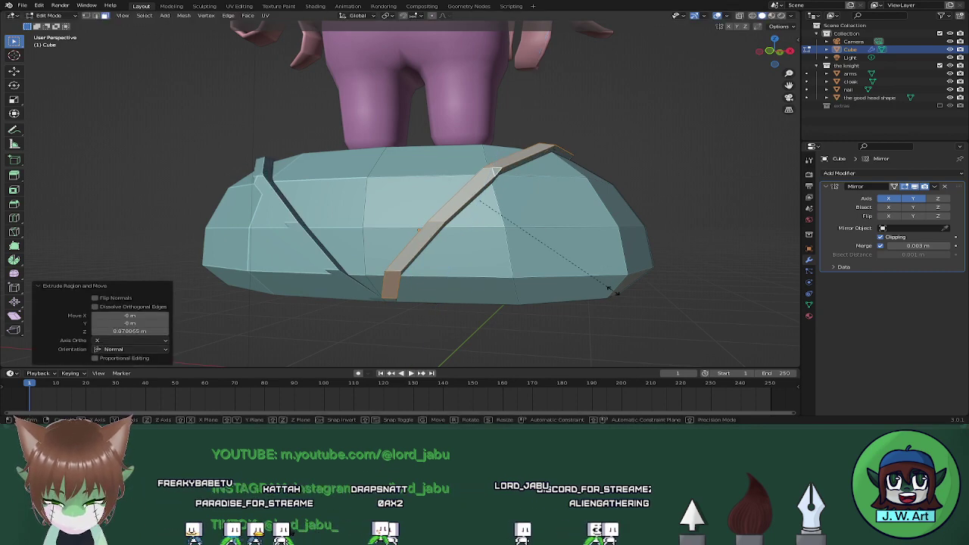
pyautogui.press('Escape')
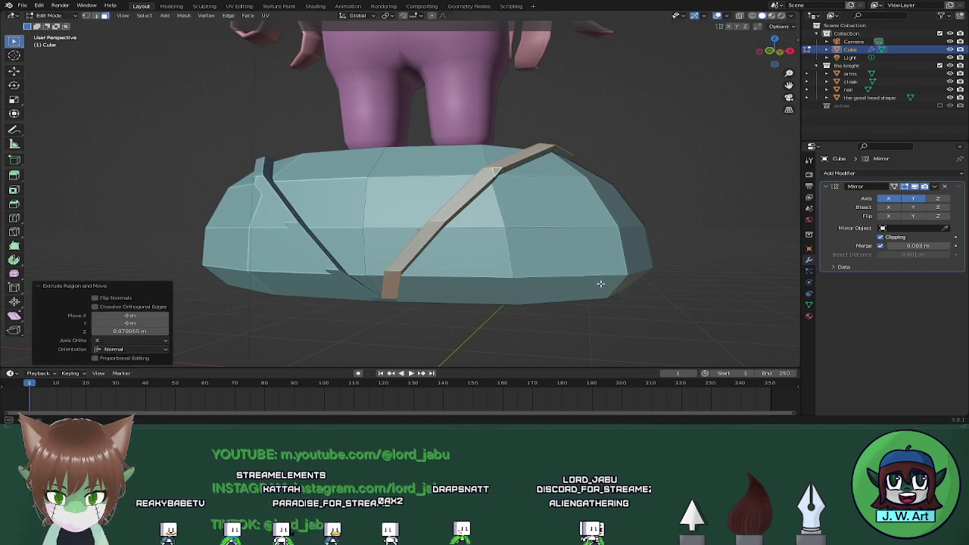
# Try to bevel the edges of the raised diagonal band
pyautogui.moveTo(600, 283); pyautogui.dragTo(520, 284, button='middle')
pyautogui.moveTo(464, 202); pyautogui.dragTo(488, 189, button='middle')
pyautogui.scroll(-3, 489, 189)
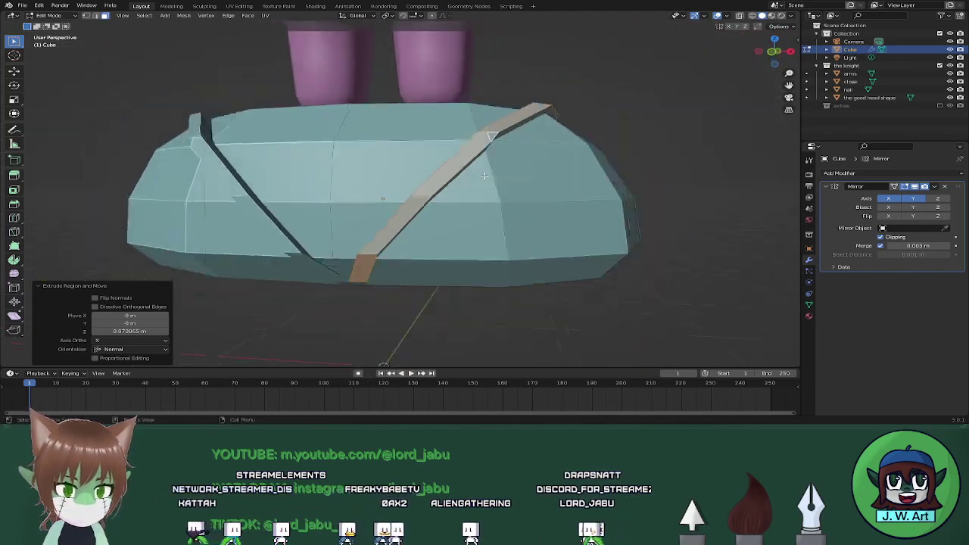
pyautogui.hotkey('ctrl', 'b')
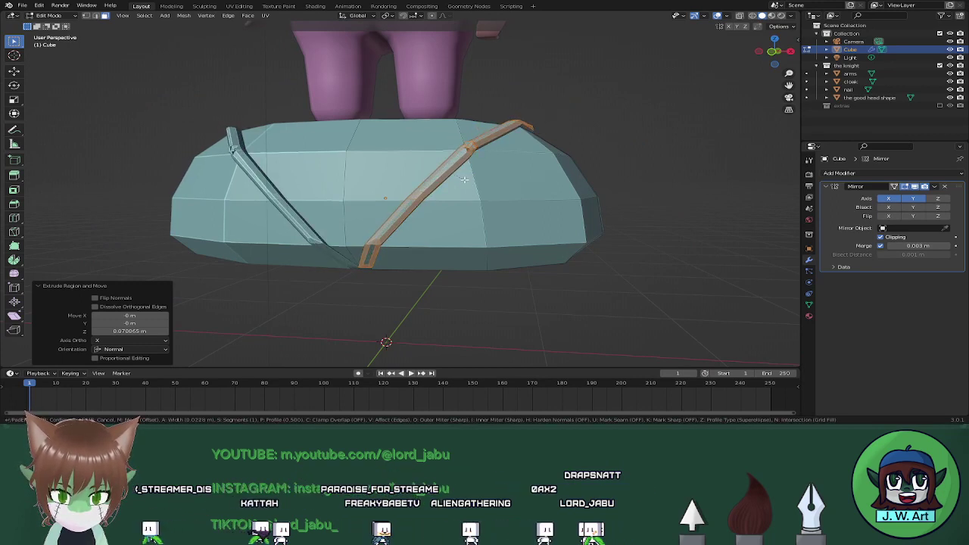
pyautogui.click(464, 180)
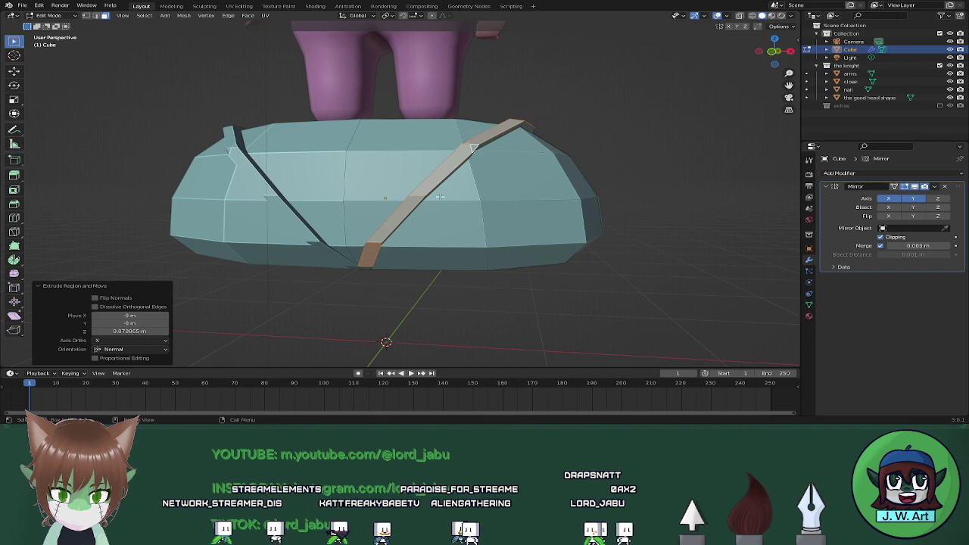
# Try to scale down the two lowest outer faces of the raised band
pyautogui.scroll(2, 438, 201)
pyautogui.hotkey('ctrl', 'z')
pyautogui.press('e')
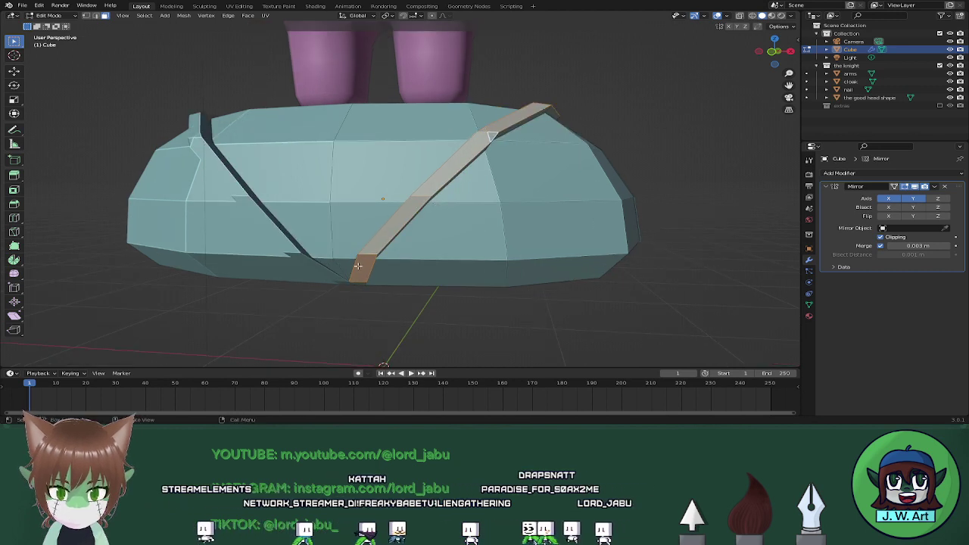
pyautogui.click(358, 265)
pyautogui.press('s')
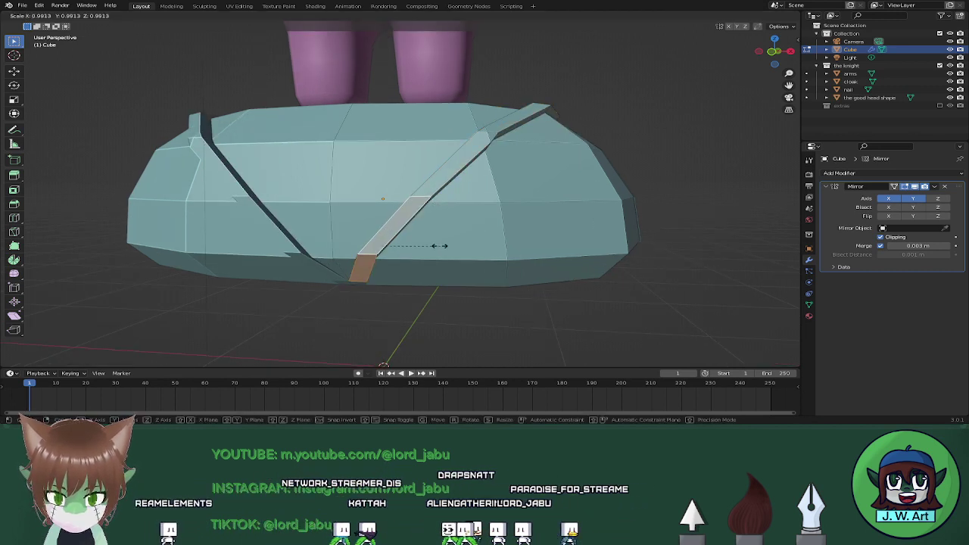
pyautogui.click(433, 242)
# Dissolve the extra vertices on the raised band where it crosses the base's vertical edge
pyautogui.scroll(3, 439, 237)
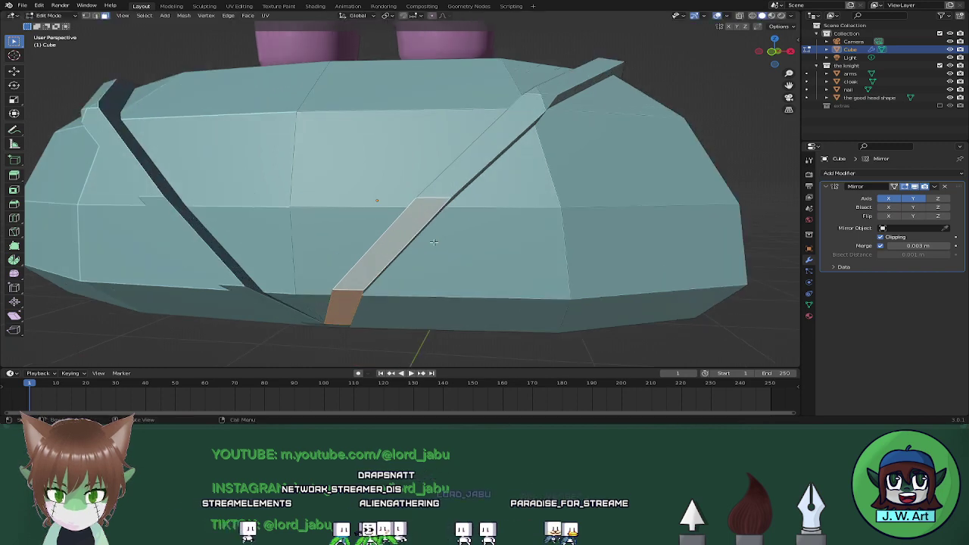
pyautogui.moveTo(446, 232); pyautogui.dragTo(340, 274, button='middle')
pyautogui.scroll(-3, 399, 234)
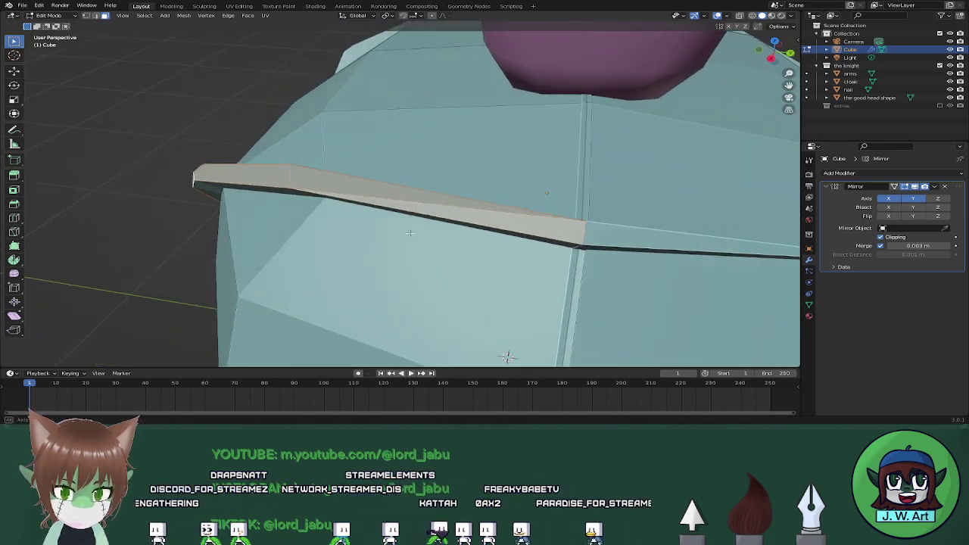
pyautogui.moveTo(399, 234); pyautogui.dragTo(524, 240, button='middle')
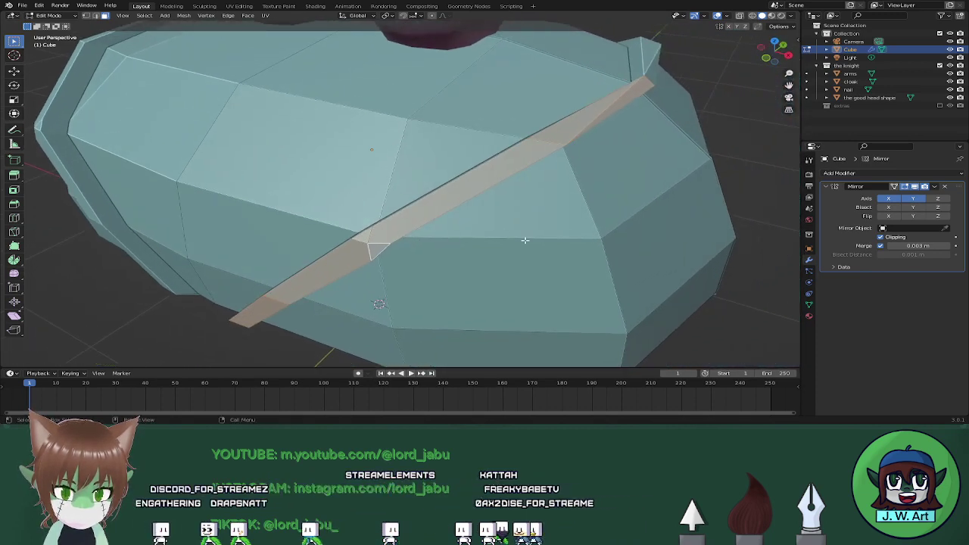
pyautogui.click(851, 175)
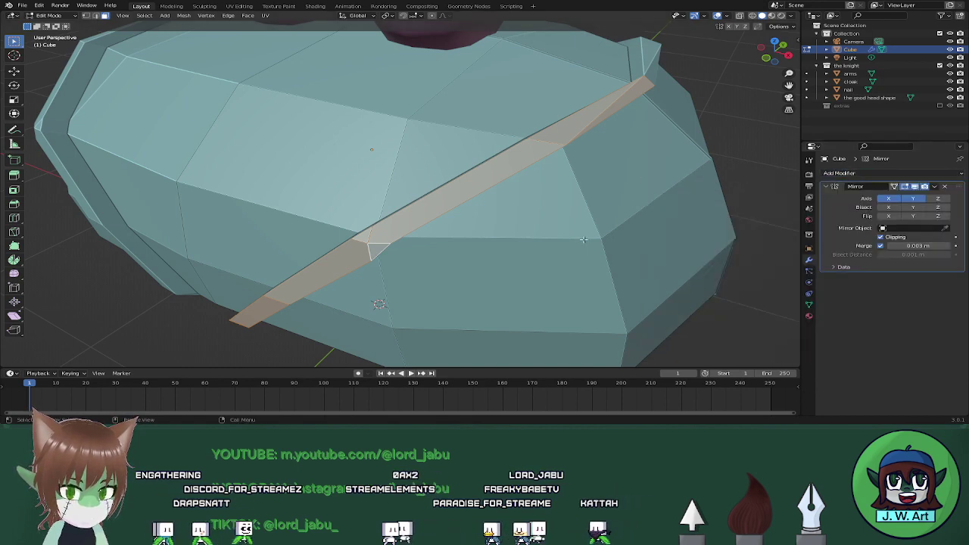
pyautogui.moveTo(584, 240); pyautogui.dragTo(606, 201, button='middle')
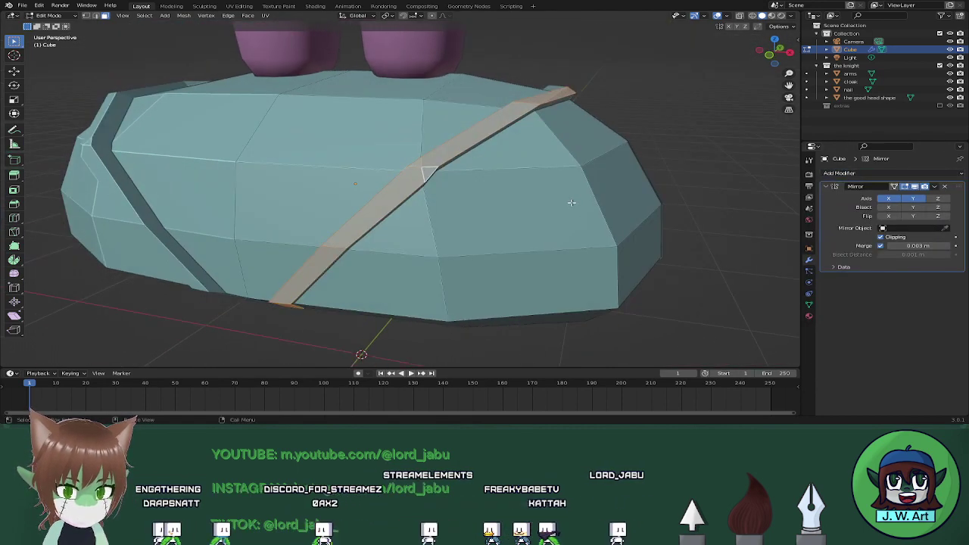
pyautogui.scroll(2, 517, 196)
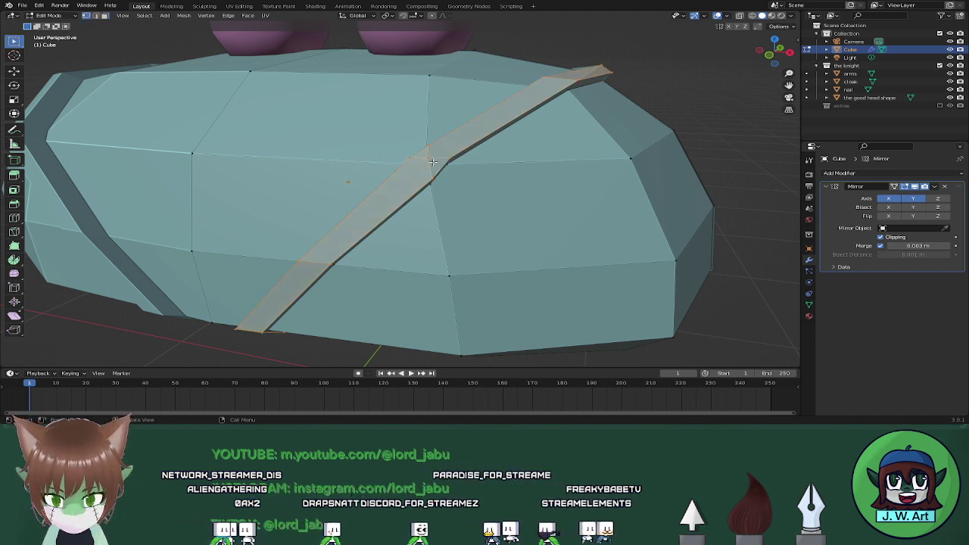
pyautogui.press('x')
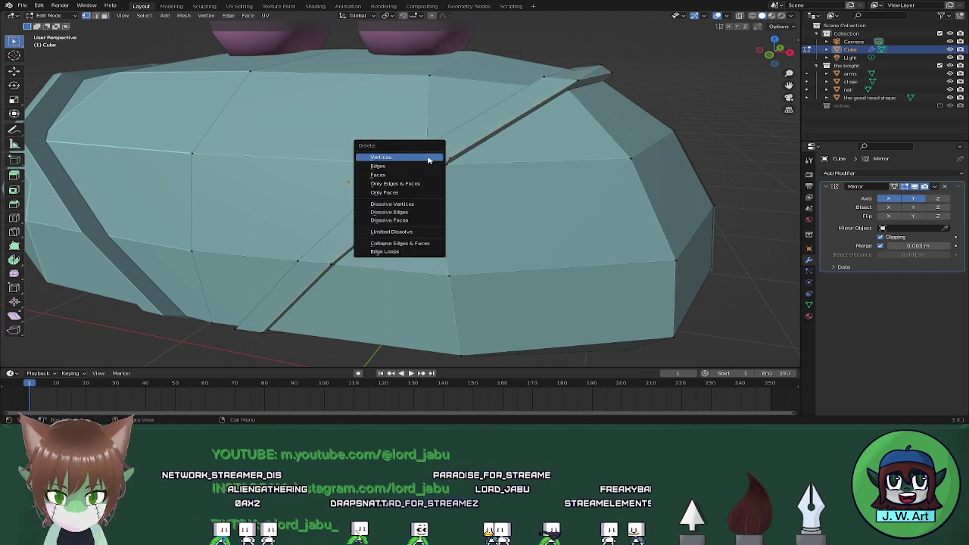
pyautogui.click(418, 204)
pyautogui.moveTo(418, 205); pyautogui.dragTo(454, 170, button='middle')
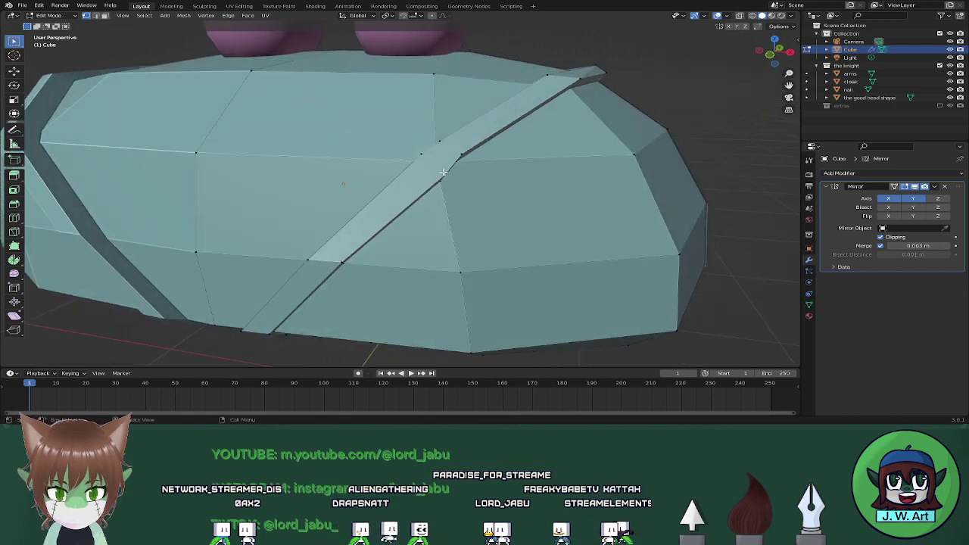
pyautogui.press('x')
pyautogui.click(446, 173)
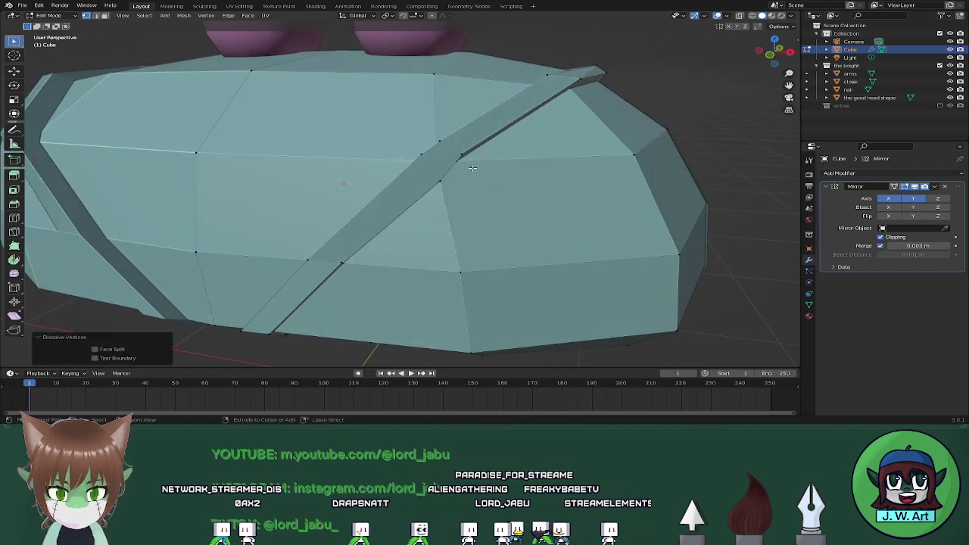
# Dissolve the leftover edges on the outer surface of the raised band near the mirror seam
pyautogui.moveTo(473, 168); pyautogui.dragTo(528, 193, button='middle')
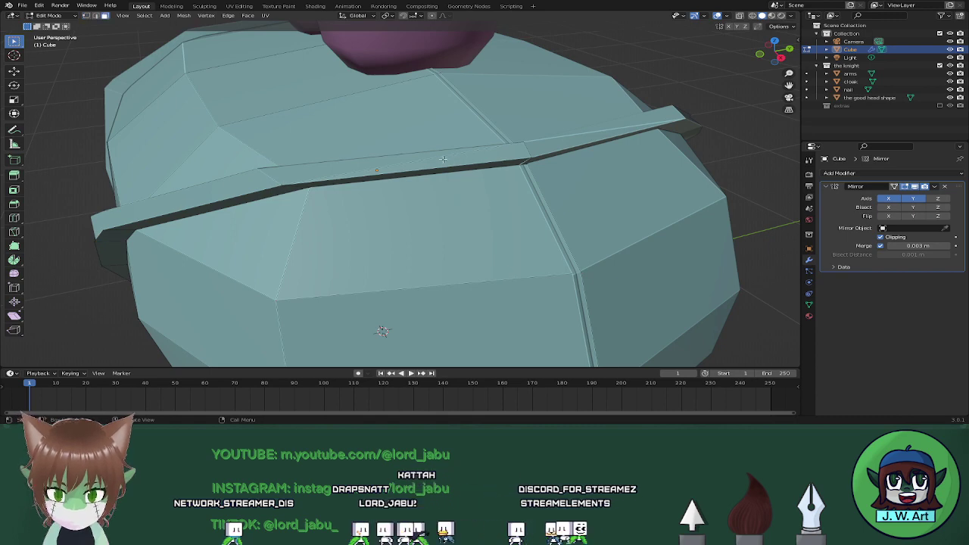
pyautogui.moveTo(438, 160); pyautogui.dragTo(445, 167, button='middle')
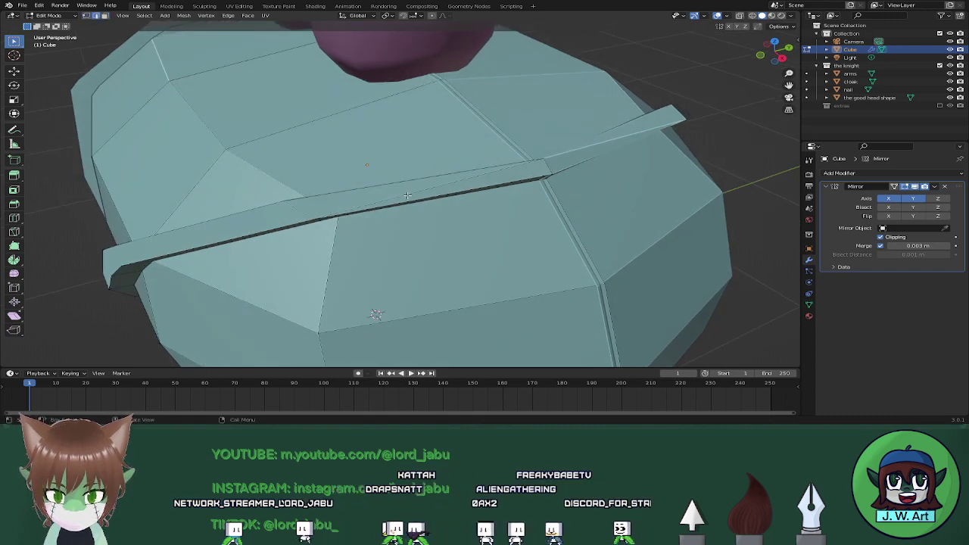
pyautogui.press('x')
pyautogui.click(408, 197)
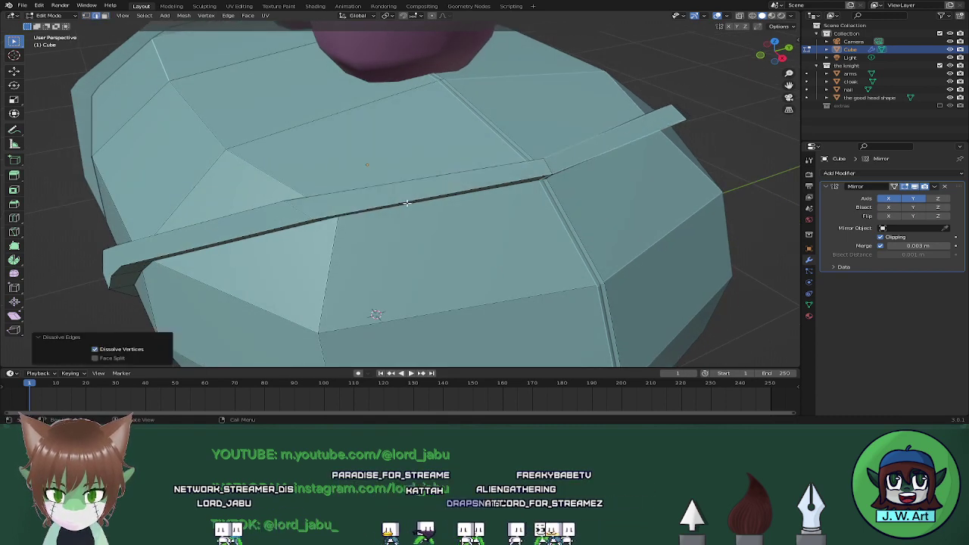
pyautogui.moveTo(407, 203); pyautogui.dragTo(428, 196, button='middle')
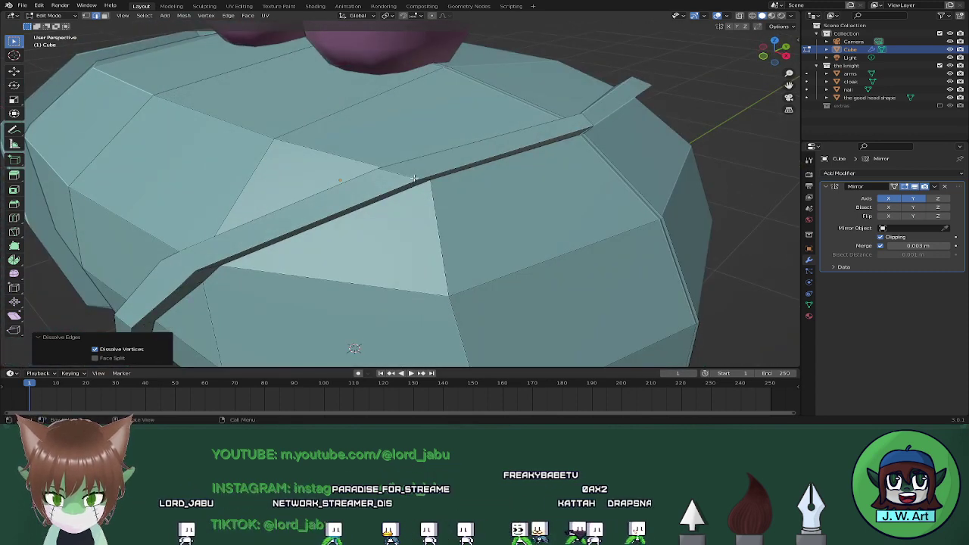
pyautogui.click(406, 177)
pyautogui.press('x')
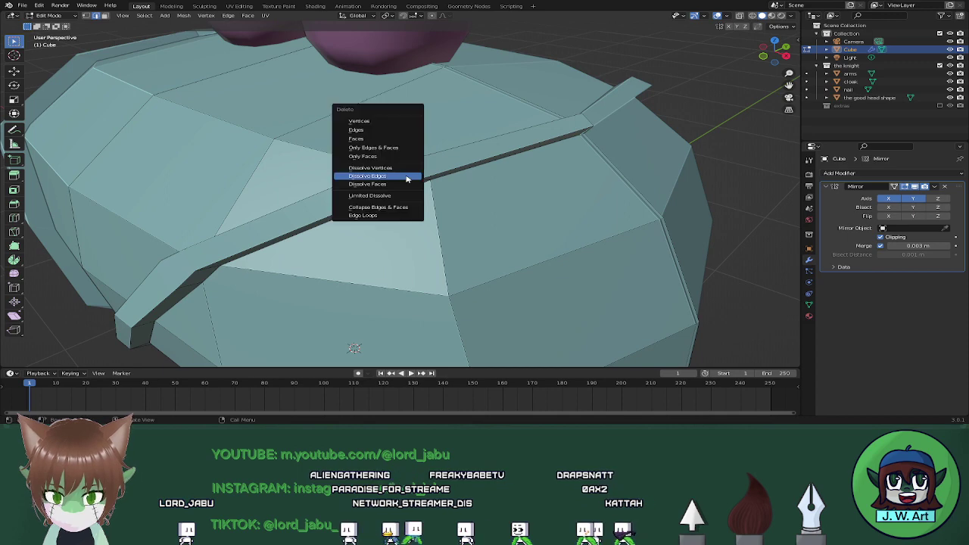
pyautogui.click(406, 178)
# Select all outer faces of the raised band from the upper mirror seam down to the base's bottom
pyautogui.moveTo(406, 177); pyautogui.dragTo(405, 191, button='middle')
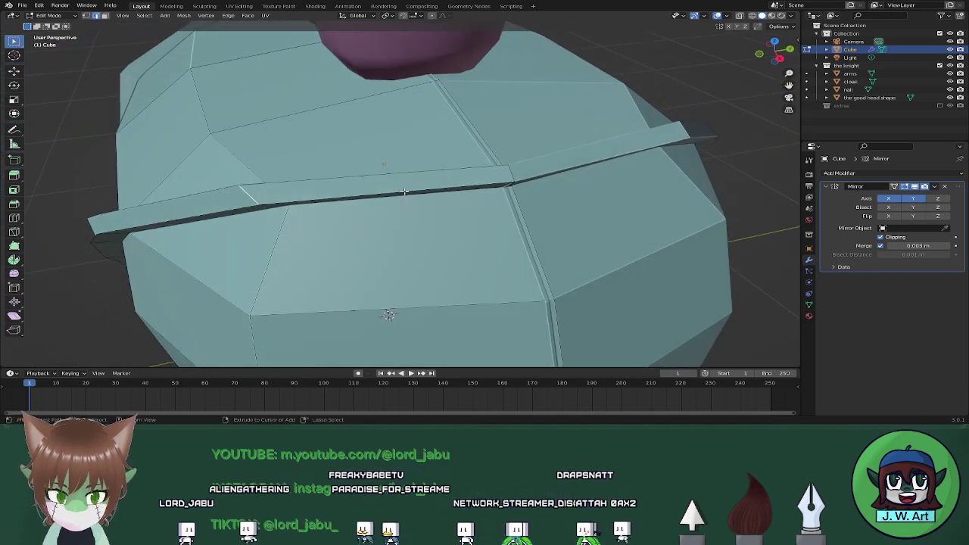
pyautogui.click(467, 181)
pyautogui.moveTo(467, 180); pyautogui.dragTo(446, 177, button='middle')
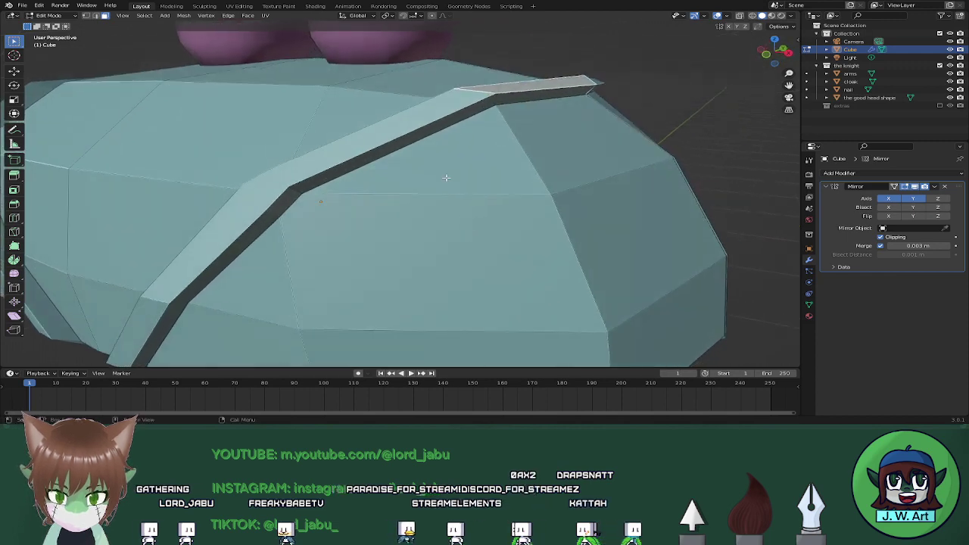
pyautogui.moveTo(349, 148); pyautogui.dragTo(461, 162, button='middle')
pyautogui.keyDown('shift'); pyautogui.click(461, 162); pyautogui.keyUp('shift')
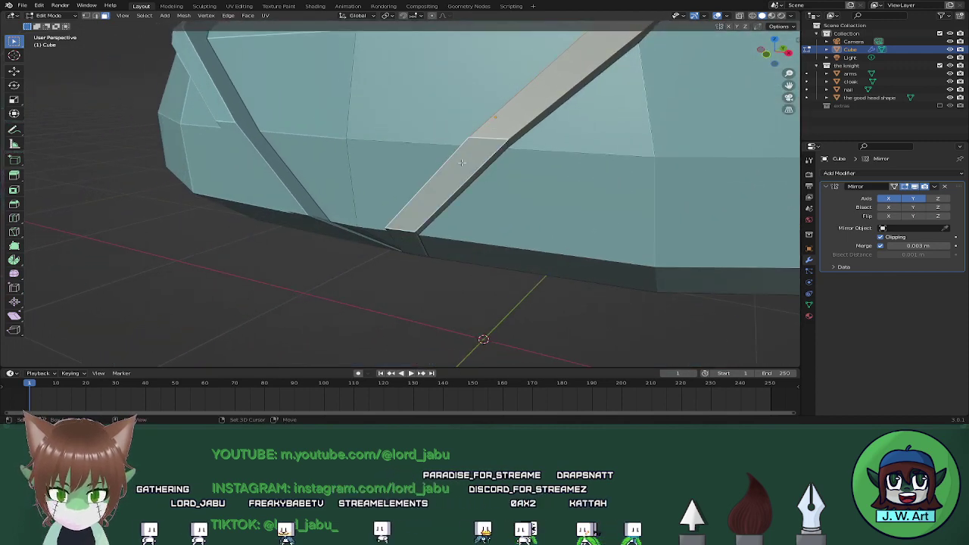
pyautogui.keyDown('shift'); pyautogui.click(414, 240); pyautogui.keyUp('shift')
pyautogui.moveTo(415, 240); pyautogui.dragTo(510, 213, button='middle')
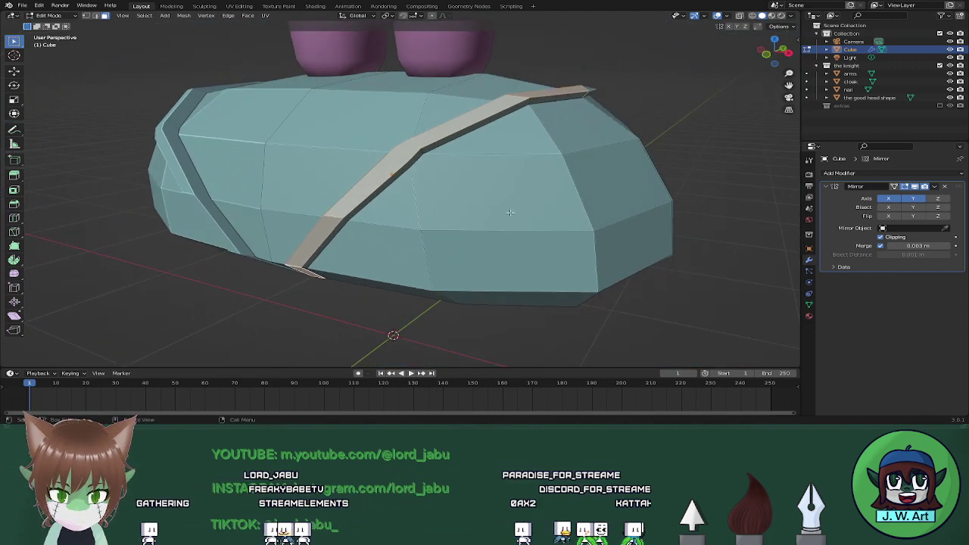
# Try to bevel the outer edges of the raised band with a 0.0272 m width and one segment
pyautogui.hotkey('ctrl', 'b')
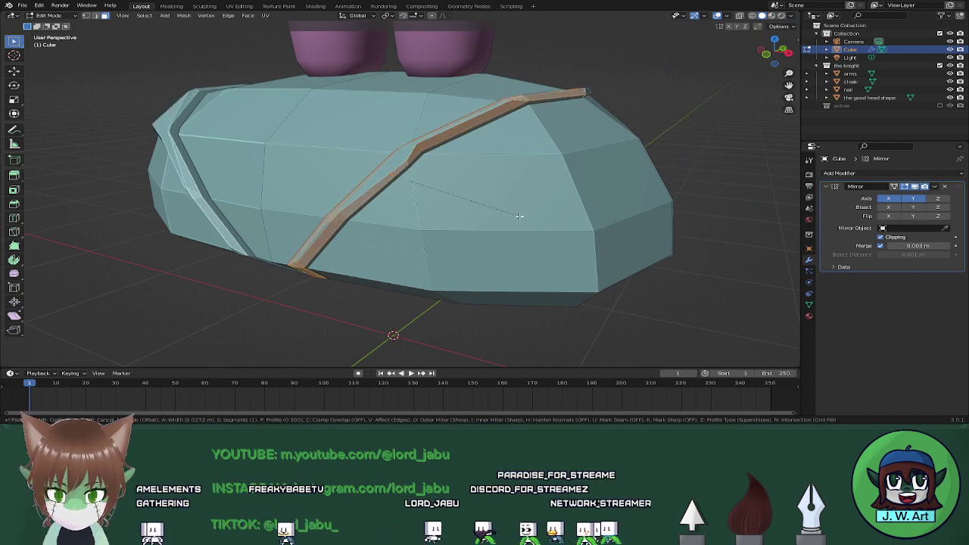
pyautogui.click(519, 214)
pyautogui.moveTo(520, 214); pyautogui.dragTo(732, 226, button='middle')
pyautogui.scroll(5, 450, 218)
pyautogui.scroll(-4, 451, 218)
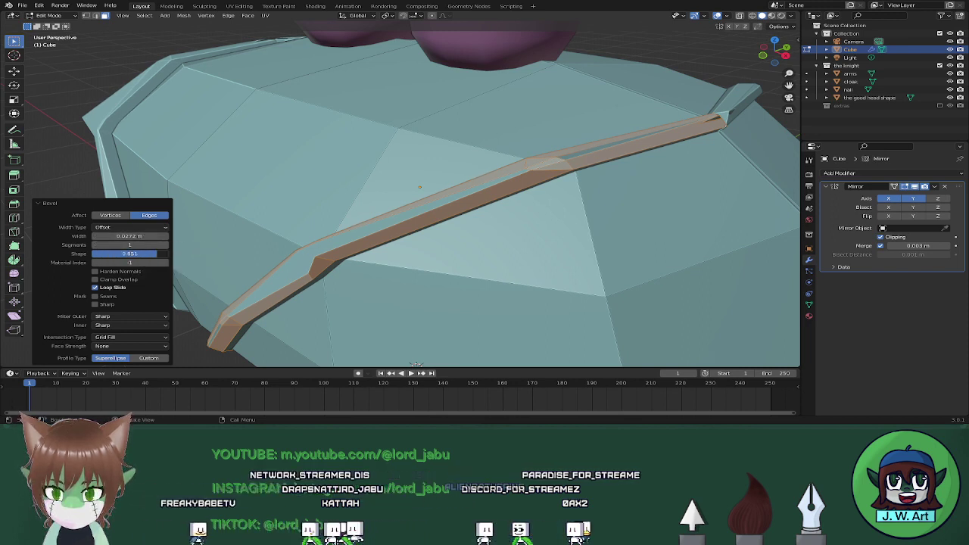
pyautogui.hotkey('ctrl', 'z')
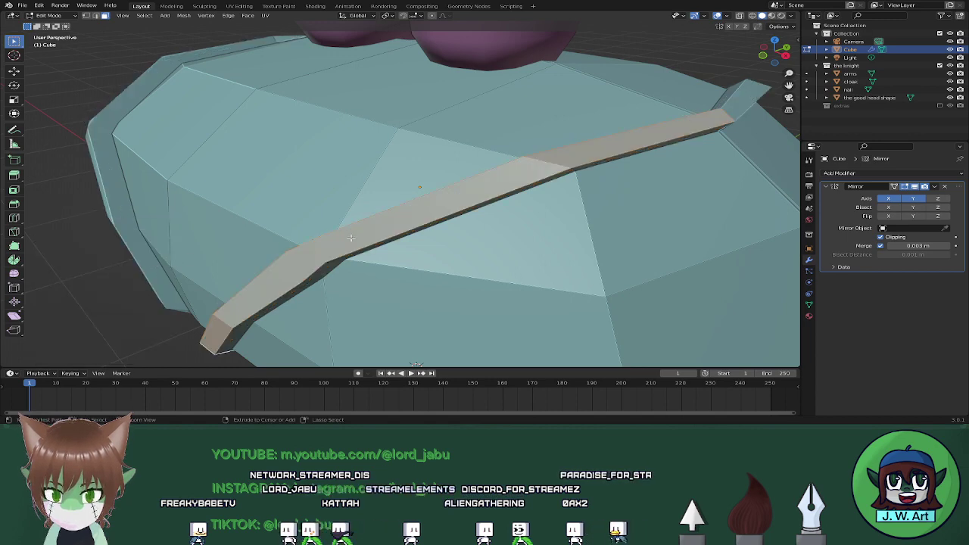
# Try to scale down the selected outer faces of the raised band uniformly
pyautogui.moveTo(350, 238); pyautogui.dragTo(394, 227, button='middle')
pyautogui.press('s')
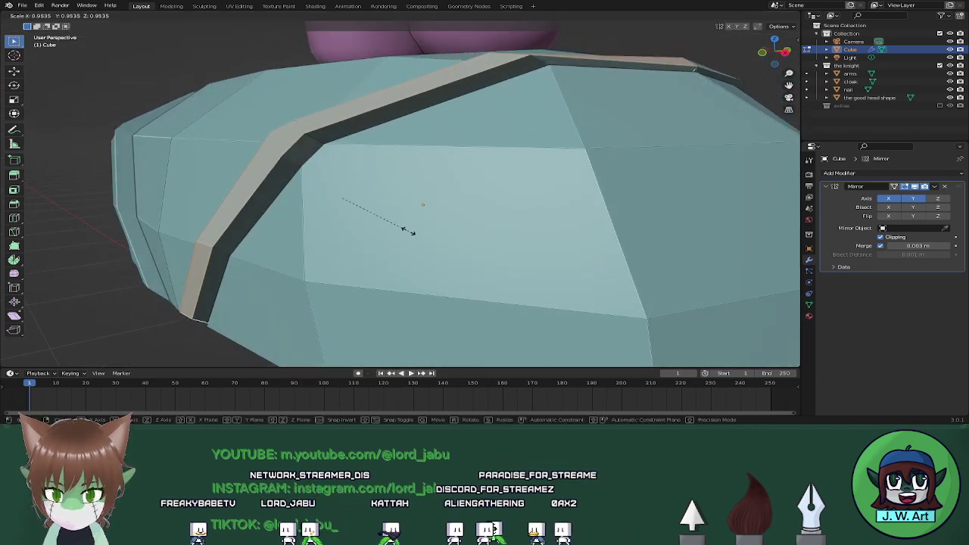
pyautogui.rightClick(405, 228)
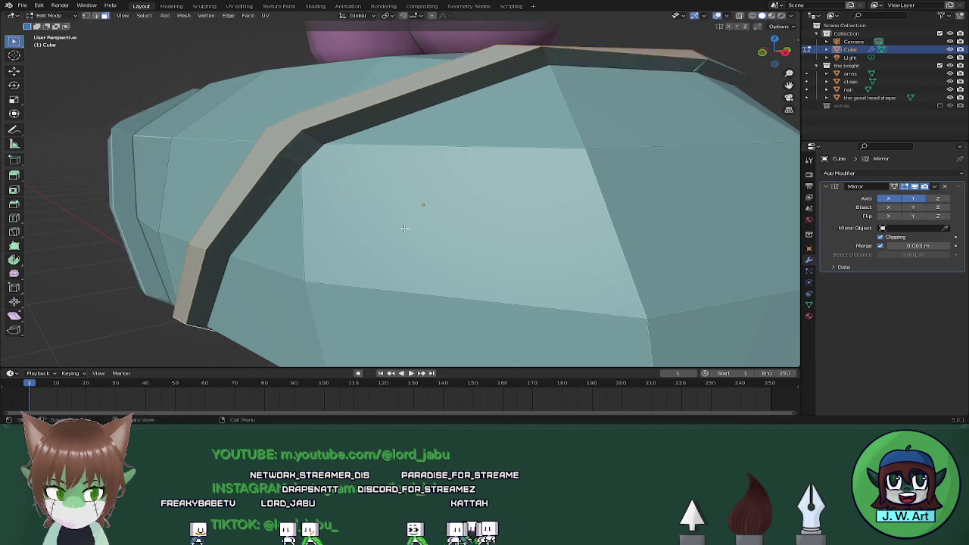
# Undo the edits to the raised band until it is flush with the base again and its faces are selected
pyautogui.moveTo(405, 228); pyautogui.dragTo(315, 233, button='middle')
pyautogui.keyDown('shift'); pyautogui.moveTo(169, 270); pyautogui.dragTo(413, 226, button='middle'); pyautogui.keyUp('shift')
pyautogui.scroll(-3, 413, 227)
pyautogui.hotkey('ctrl', 'z')
pyautogui.hotkey('ctrl', 'z')
pyautogui.hotkey('ctrl', 'z')
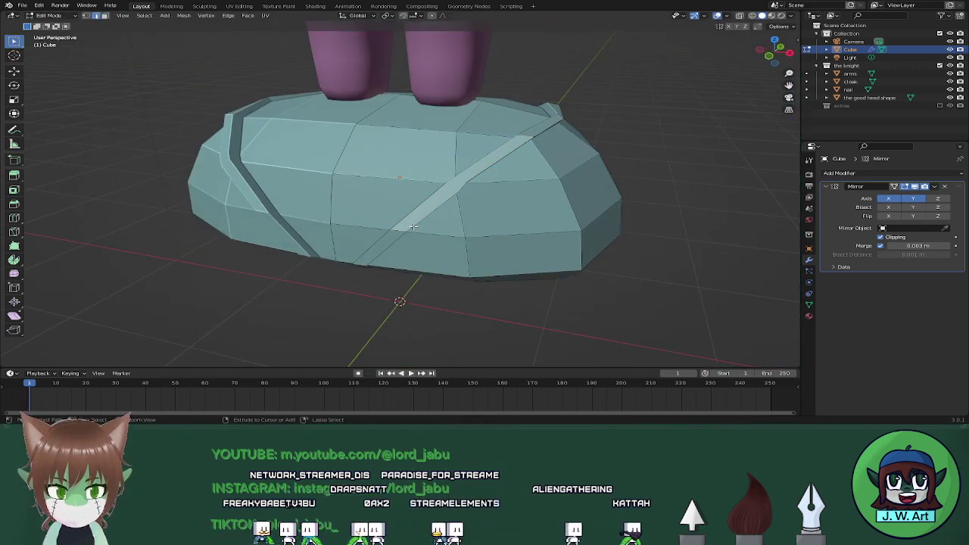
pyautogui.keyDown('alt'); pyautogui.click(423, 224); pyautogui.keyUp('alt')
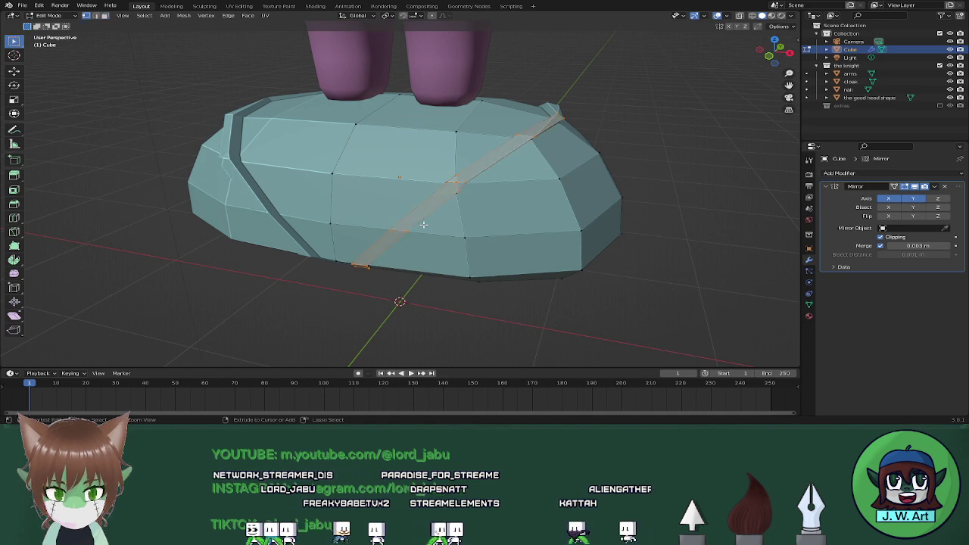
pyautogui.hotkey('ctrl', 'z')
pyautogui.hotkey('ctrl', 'z')
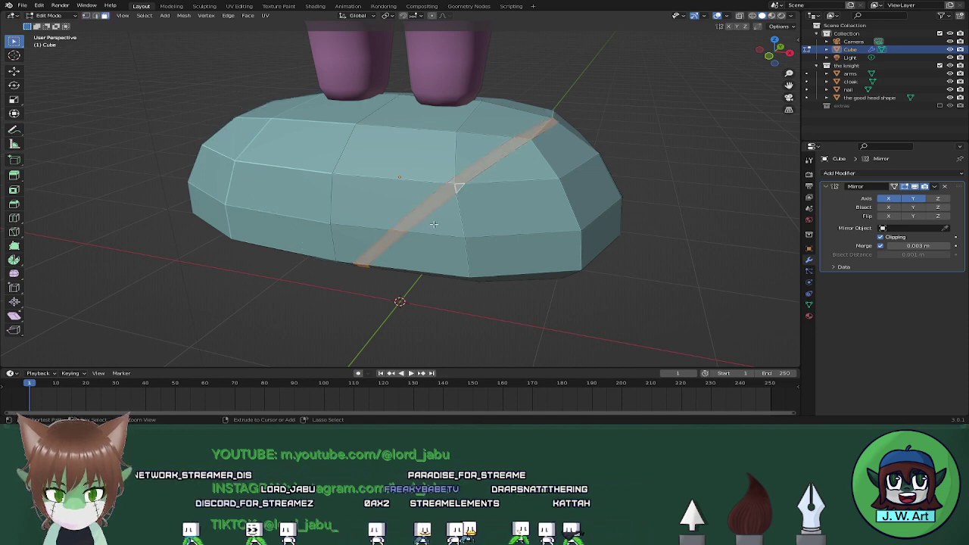
# Duplicate the selected diagonal band faces in place and separate the copy into its own object
pyautogui.moveTo(434, 225); pyautogui.dragTo(448, 199, button='middle')
pyautogui.press('g')
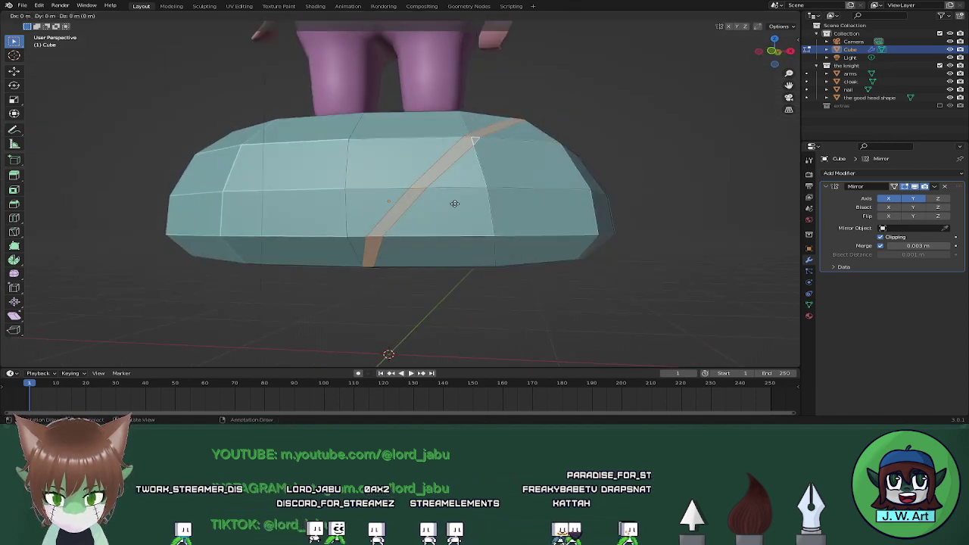
pyautogui.rightClick(455, 204)
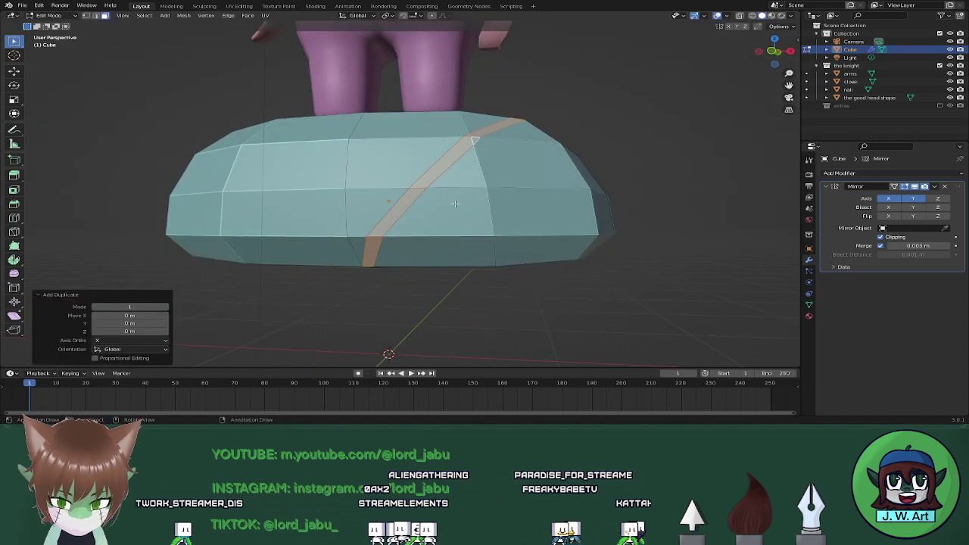
pyautogui.press('p')
pyautogui.click(413, 204)
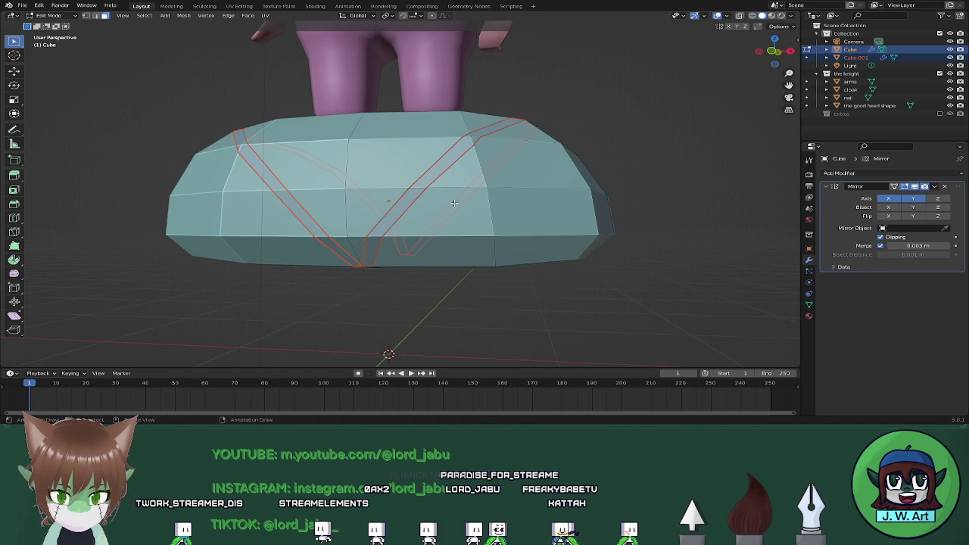
# Extrude the faces of the separated band outward about 0.046 m and scale the extruded faces uniformly
pyautogui.press('Tab')
pyautogui.click(429, 179)
pyautogui.press('Tab')
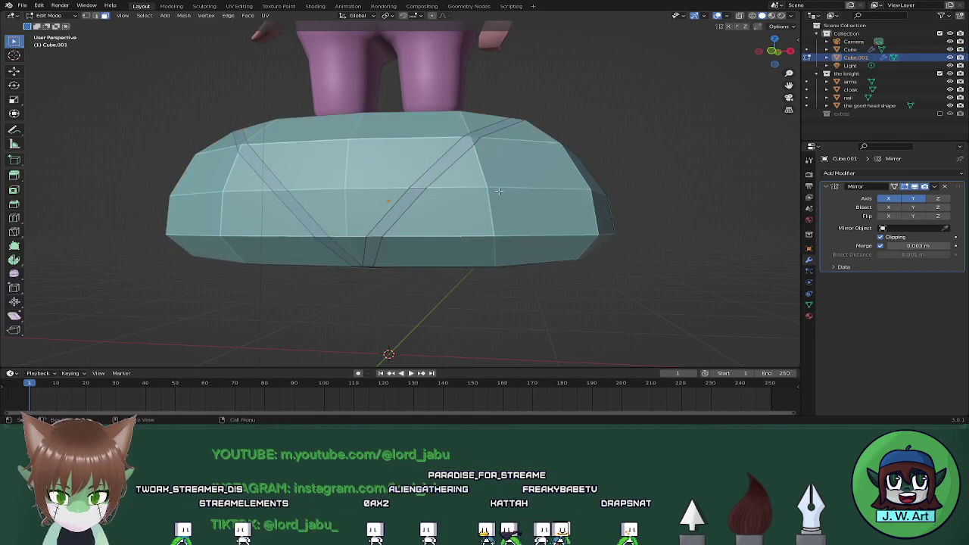
pyautogui.moveTo(437, 178); pyautogui.dragTo(466, 216, button='middle')
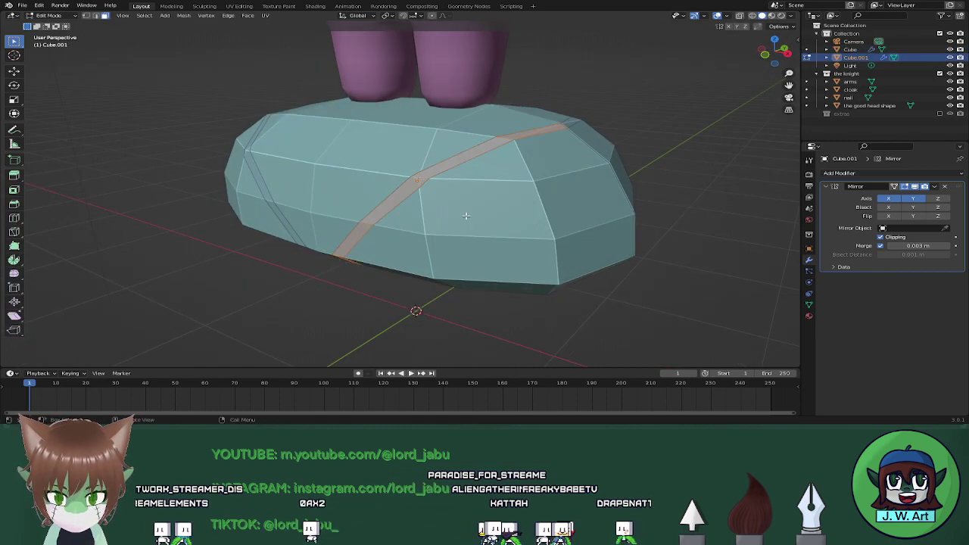
pyautogui.press('e')
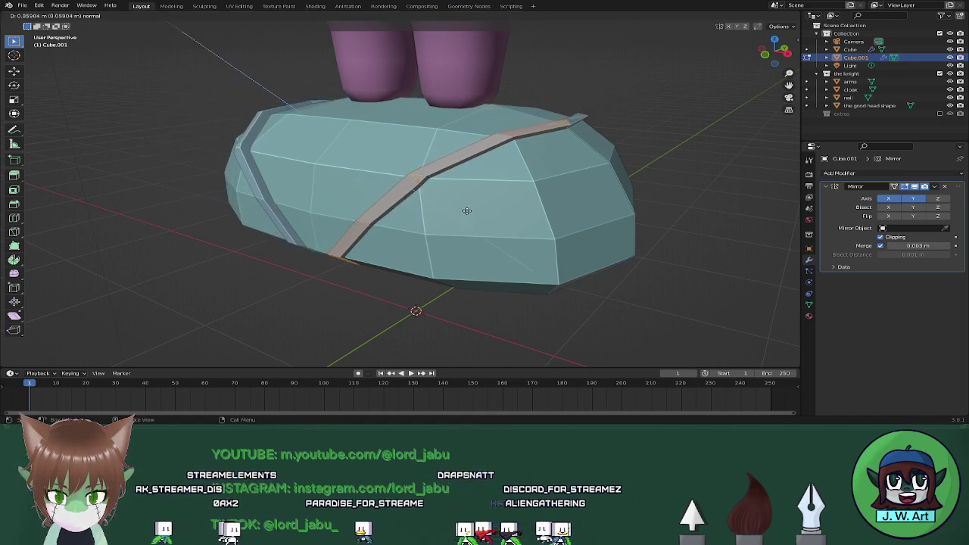
pyautogui.click(503, 243)
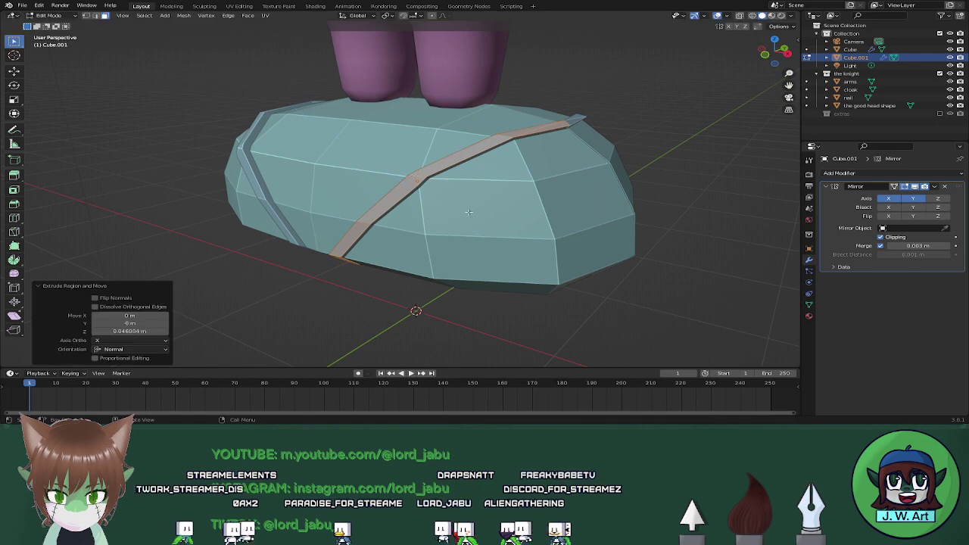
pyautogui.press('s')
pyautogui.click(497, 238)
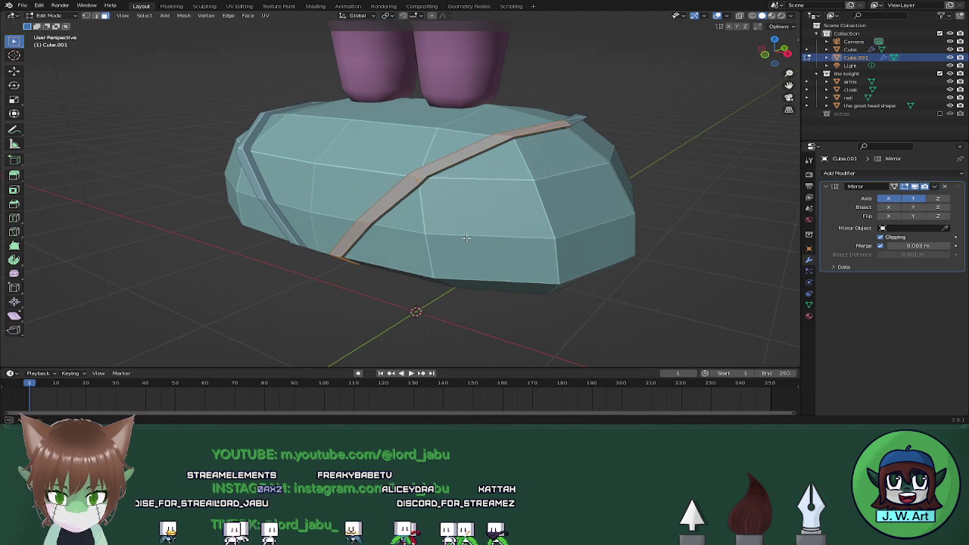
# Add a Smooth modifier to the band object with a factor of 0.092 and a repeat of 3
pyautogui.moveTo(497, 238); pyautogui.dragTo(581, 217, button='middle')
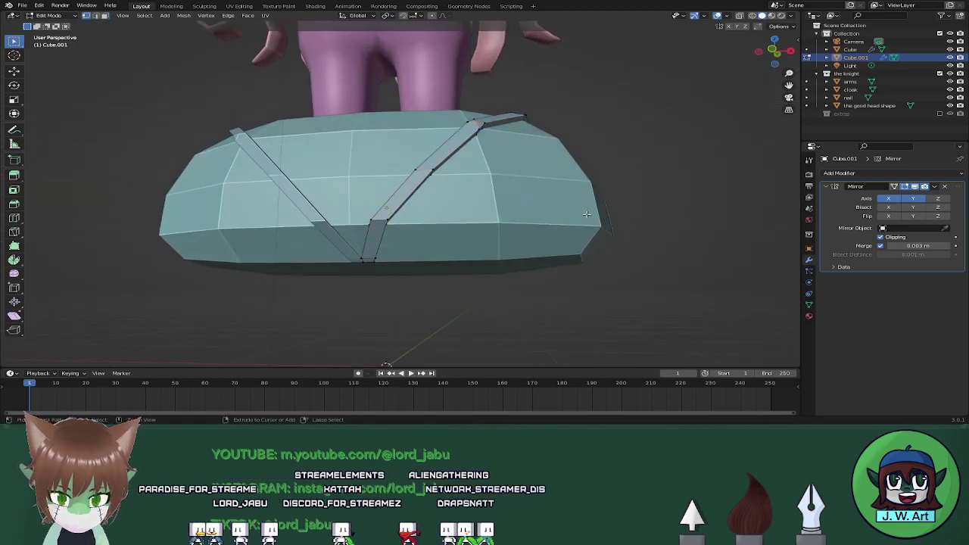
pyautogui.moveTo(587, 215); pyautogui.dragTo(571, 238, button='middle')
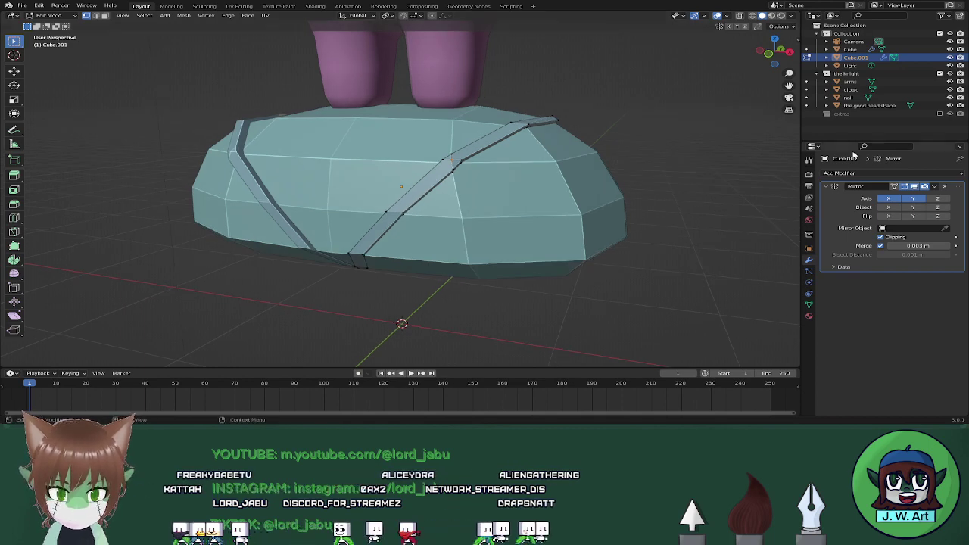
pyautogui.click(883, 175)
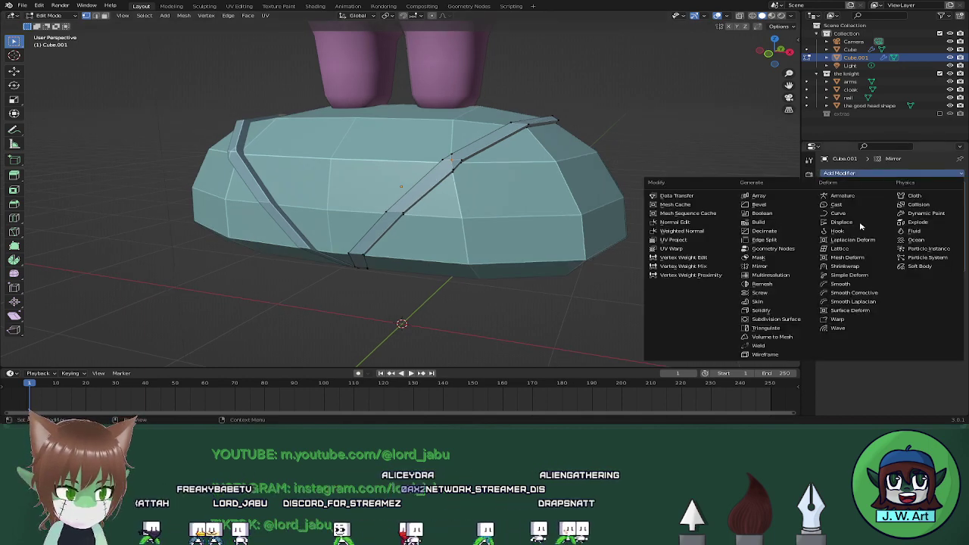
pyautogui.click(847, 285)
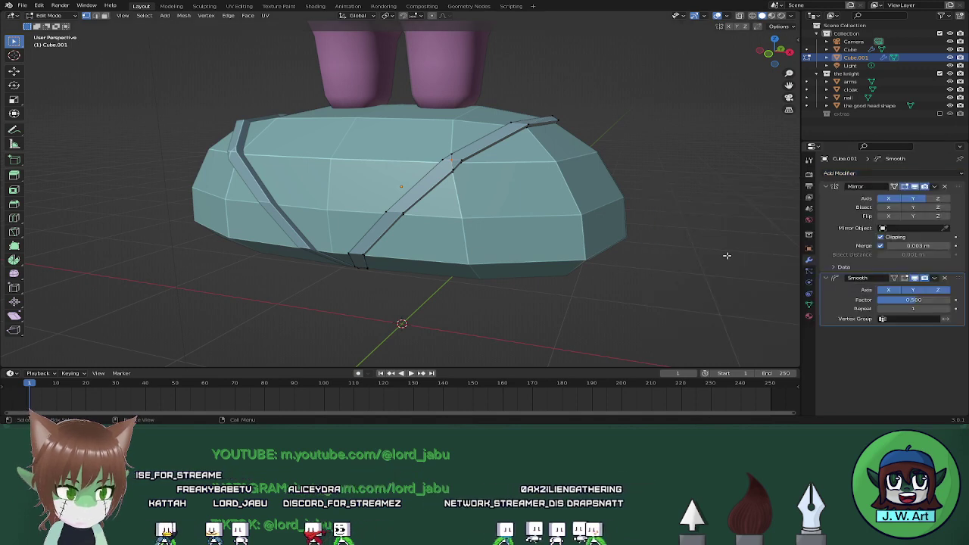
pyautogui.press('`')
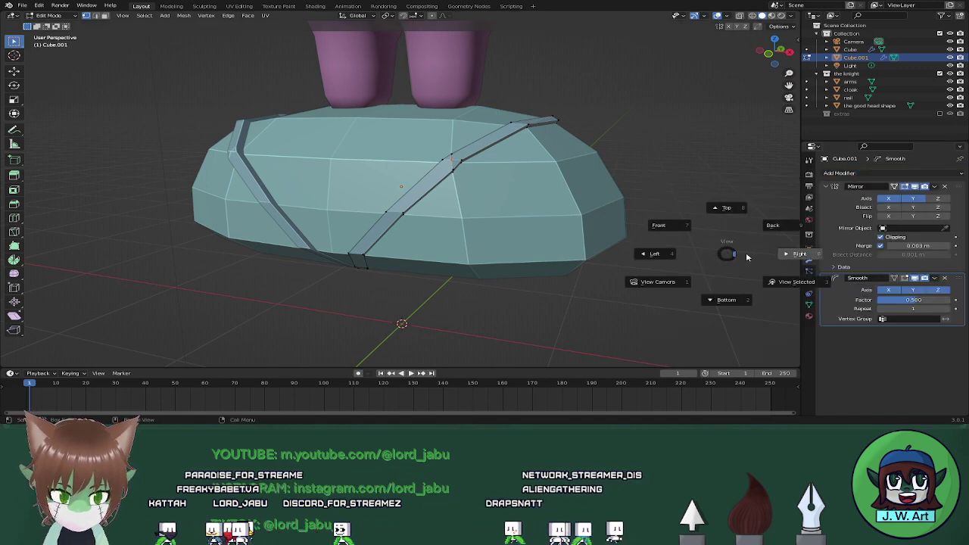
pyautogui.press('Escape')
pyautogui.press('Tab')
pyautogui.moveTo(746, 254); pyautogui.dragTo(526, 258, button='middle')
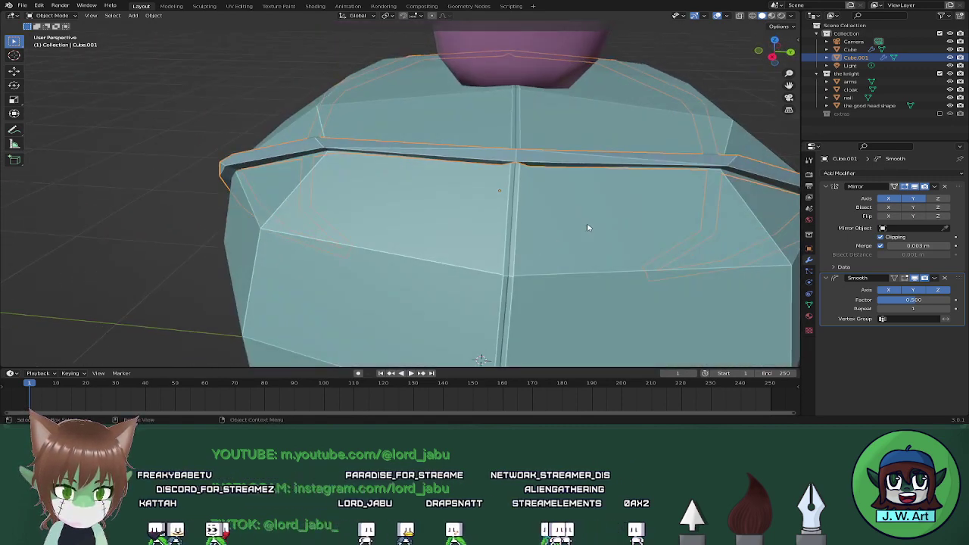
pyautogui.moveTo(902, 300)
pyautogui.mouseDown()
pyautogui.moveTo(954, 300)
pyautogui.moveTo(919, 300)
pyautogui.mouseUp()
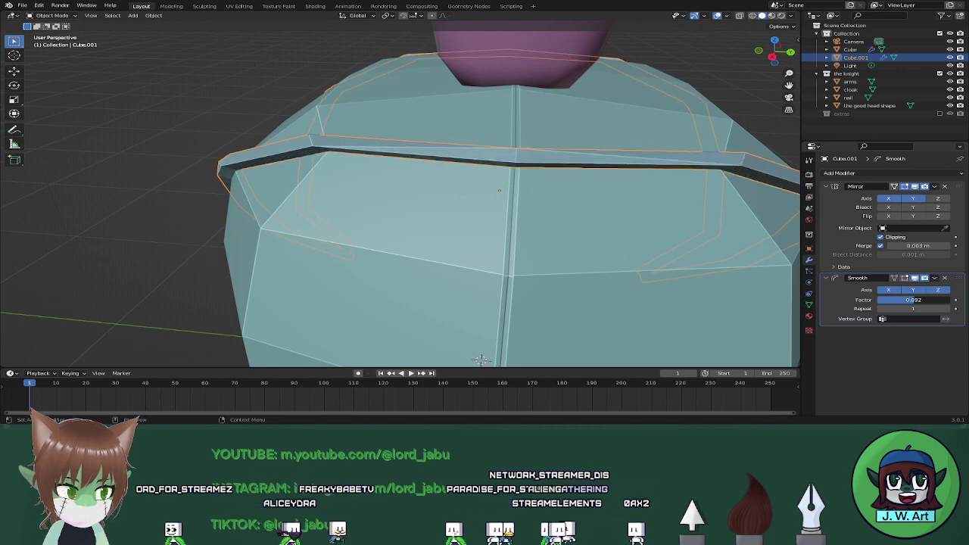
pyautogui.moveTo(519, 255); pyautogui.dragTo(649, 223, button='middle')
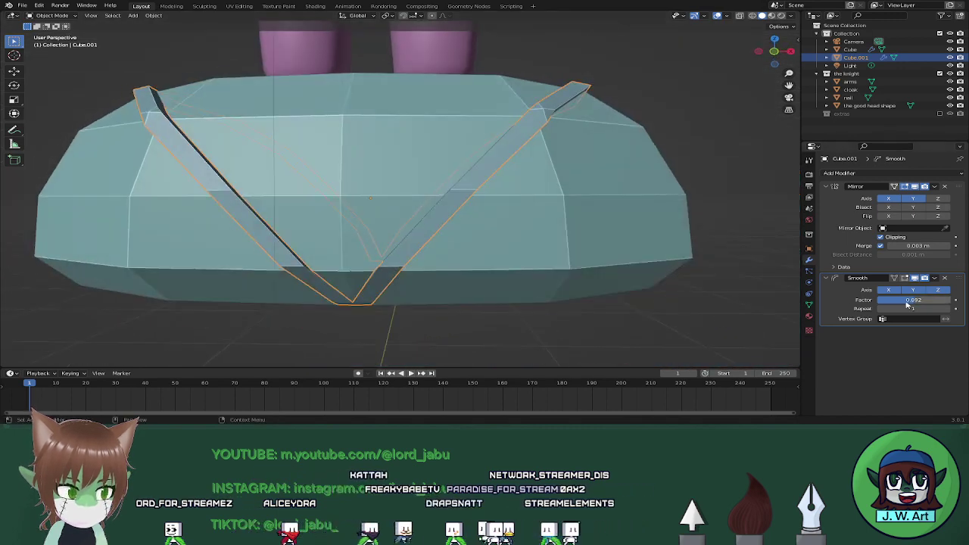
pyautogui.click(948, 309)
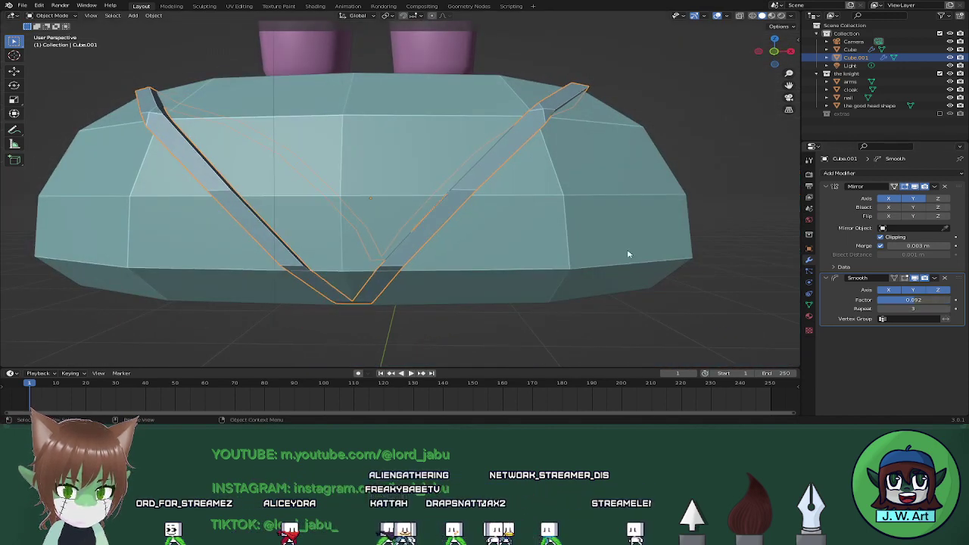
pyautogui.moveTo(530, 272); pyautogui.dragTo(543, 243, button='middle')
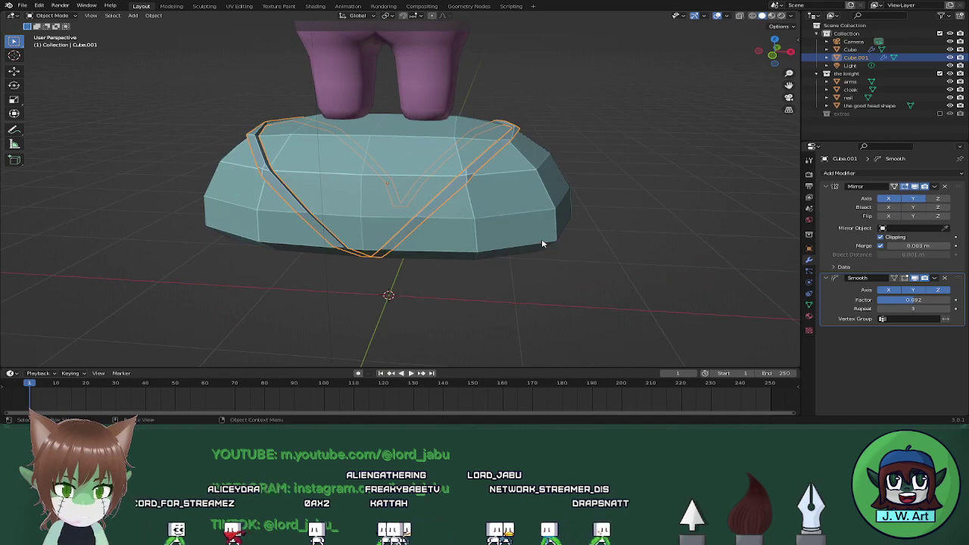
# Apply the Mirror and Smooth modifiers on the band object in Object Mode
pyautogui.press('Tab')
pyautogui.scroll(-4, 552, 228)
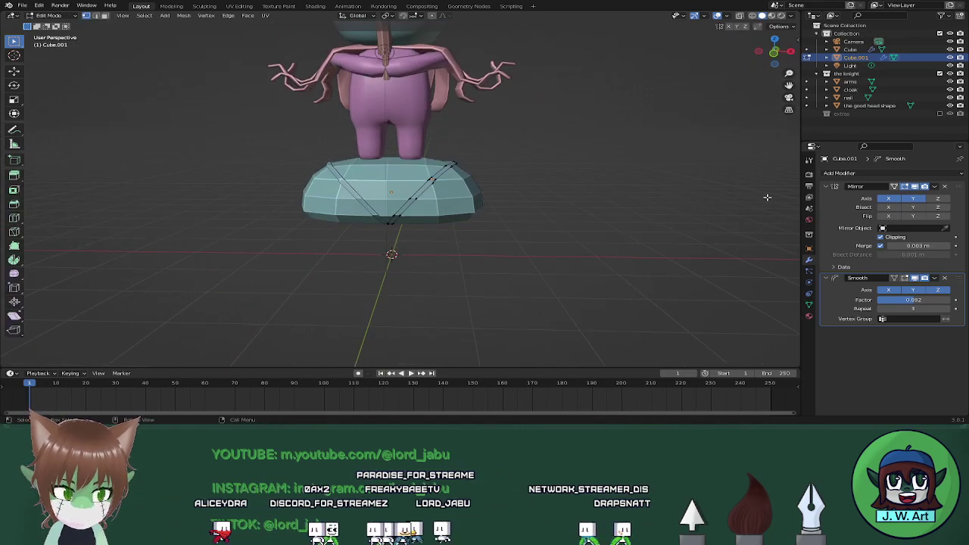
pyautogui.press('Tab')
pyautogui.click(935, 187)
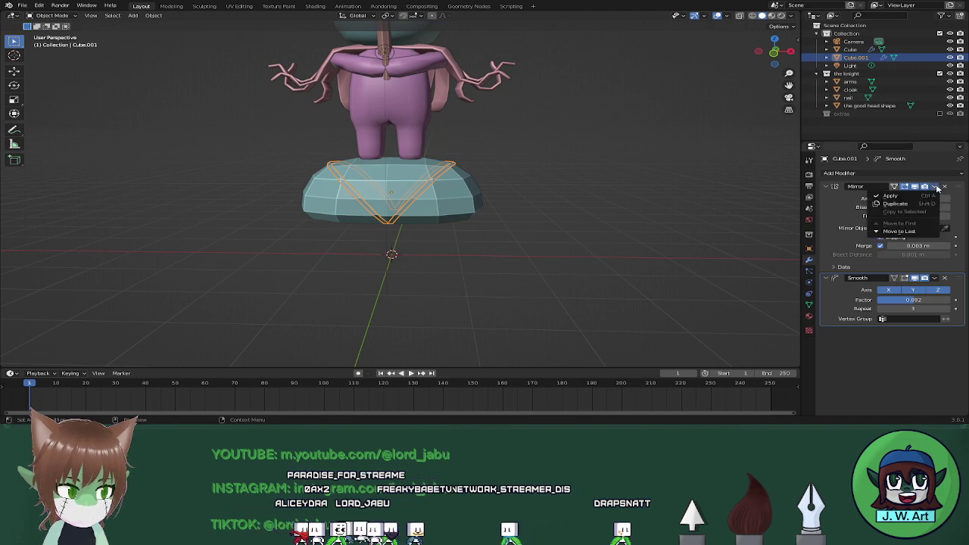
pyautogui.click(920, 196)
pyautogui.click(934, 186)
pyautogui.click(920, 196)
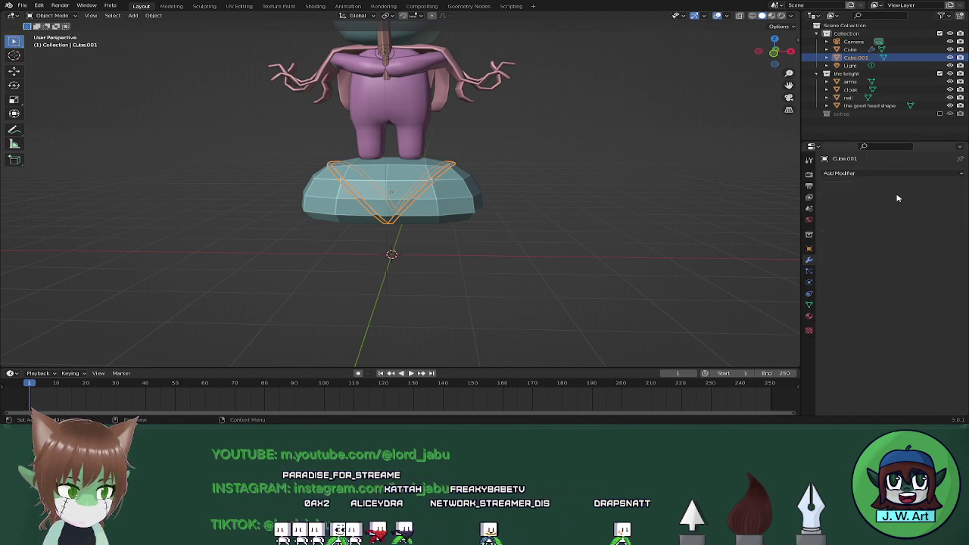
# Apply the base's Mirror modifier and join the base and the band into one object
pyautogui.click(371, 190)
pyautogui.click(934, 186)
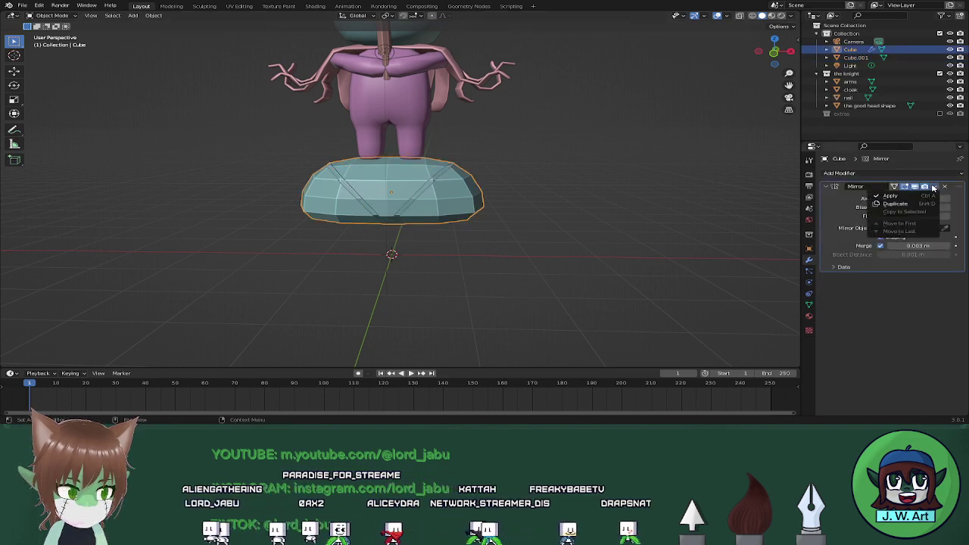
pyautogui.click(877, 196)
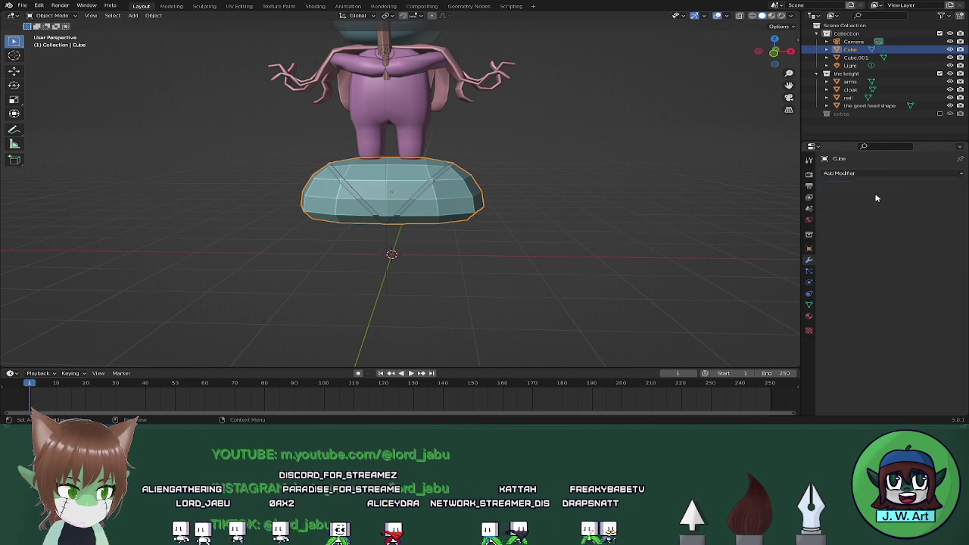
pyautogui.keyDown('shift'); pyautogui.click(434, 182); pyautogui.keyUp('shift')
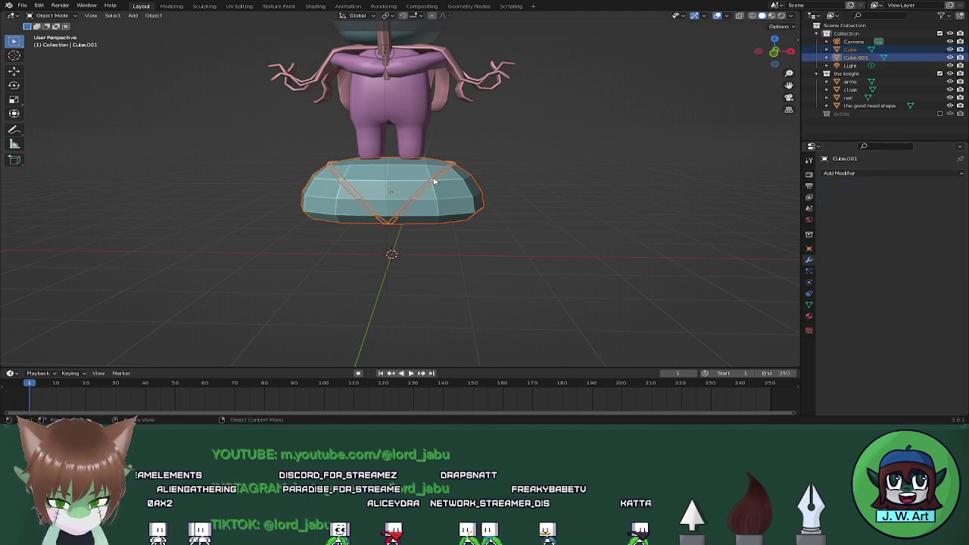
pyautogui.hotkey('ctrl', 'j')
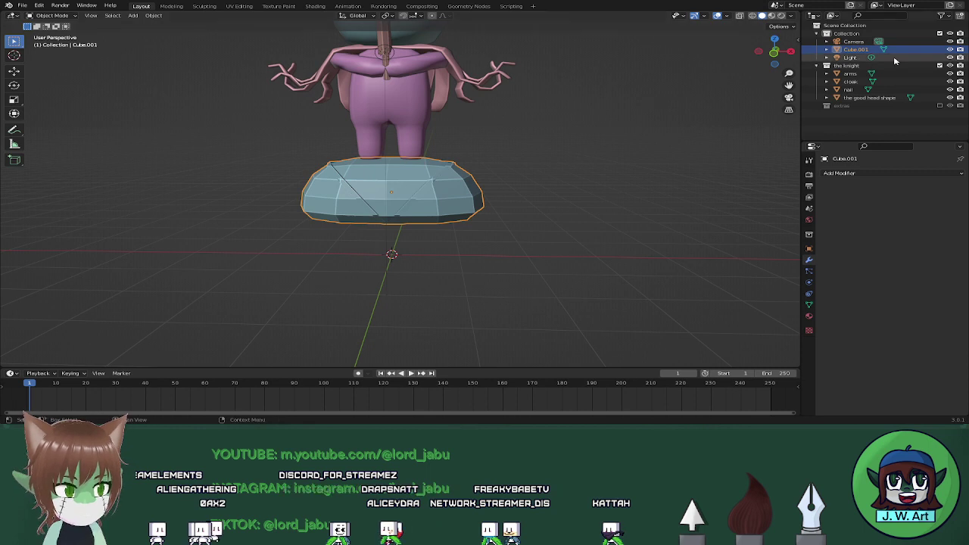
# Rename the joined base object as stand
pyautogui.click(858, 42)
pyautogui.click(858, 50)
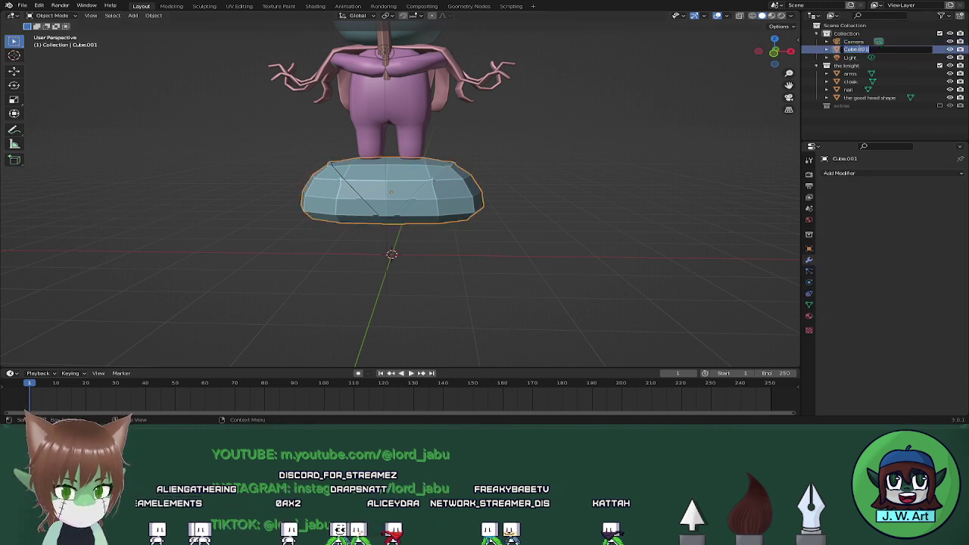
pyautogui.press('Return')
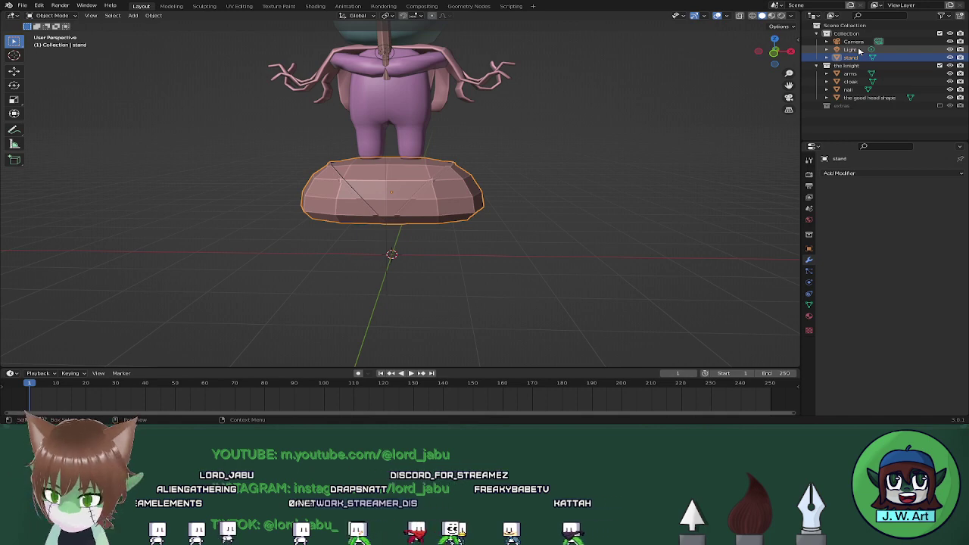
# Select the stand together with all parts of the knight and scale them uniformly to 0.227
pyautogui.moveTo(629, 147); pyautogui.dragTo(533, 188, button='middle')
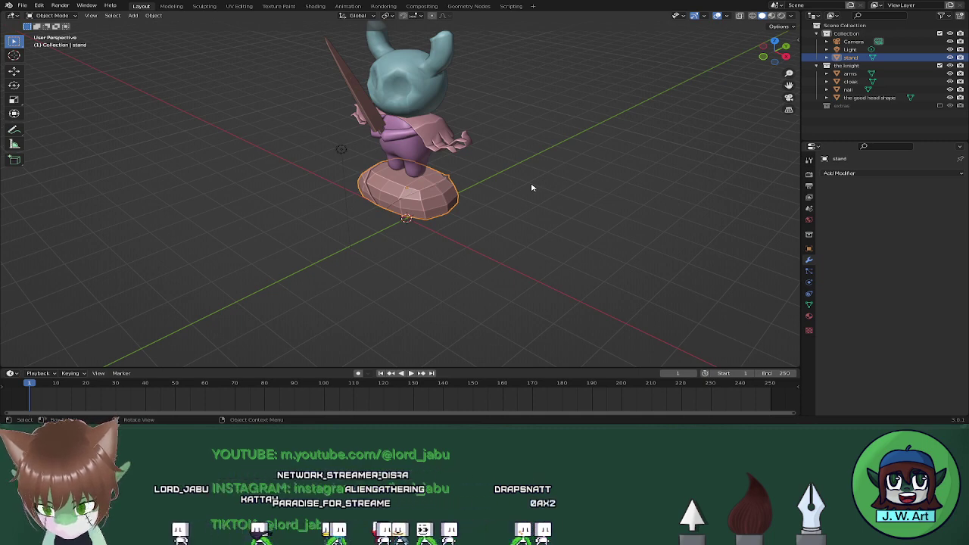
pyautogui.moveTo(529, 188); pyautogui.dragTo(476, 183, button='middle')
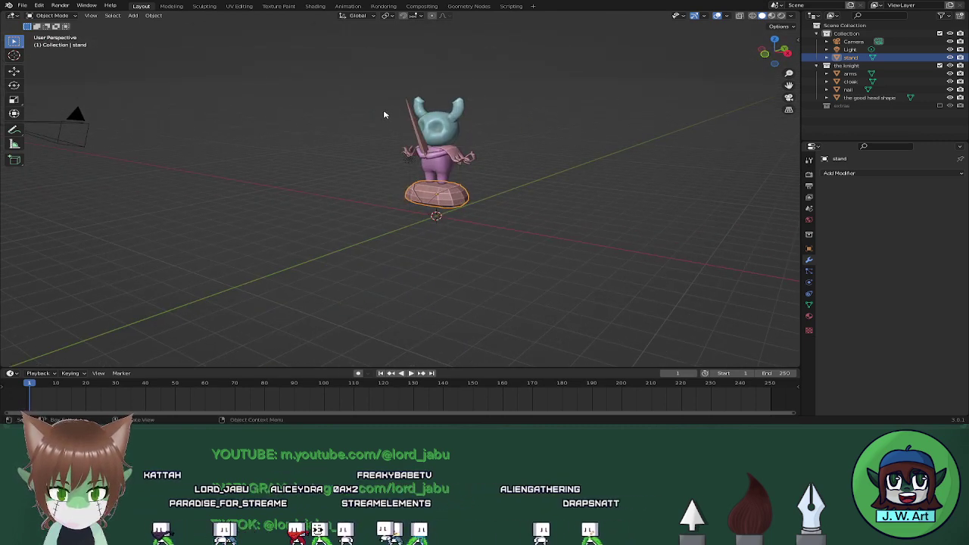
pyautogui.moveTo(384, 114); pyautogui.dragTo(470, 180, button='middle')
pyautogui.moveTo(387, 96); pyautogui.dragTo(474, 245)
pyautogui.moveTo(474, 244); pyautogui.dragTo(569, 259, button='middle')
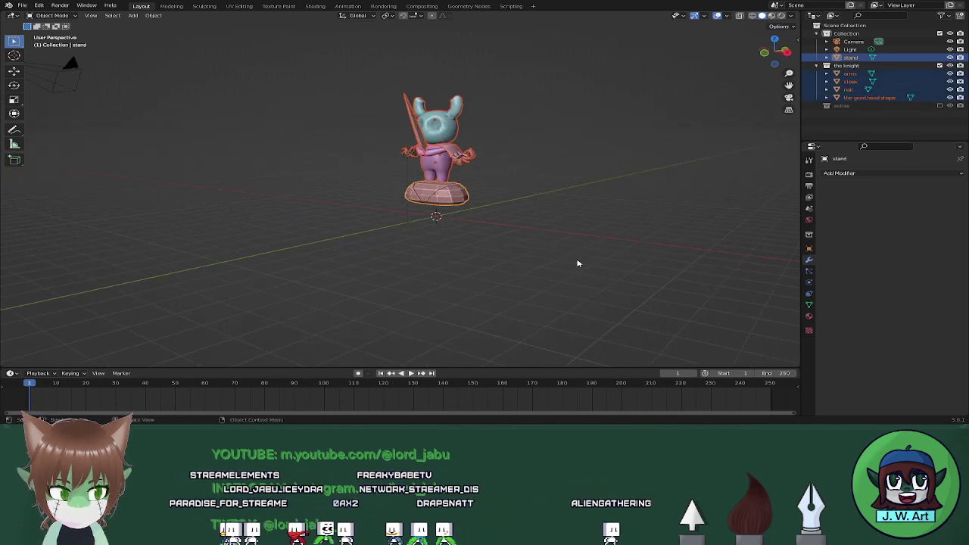
pyautogui.press('s')
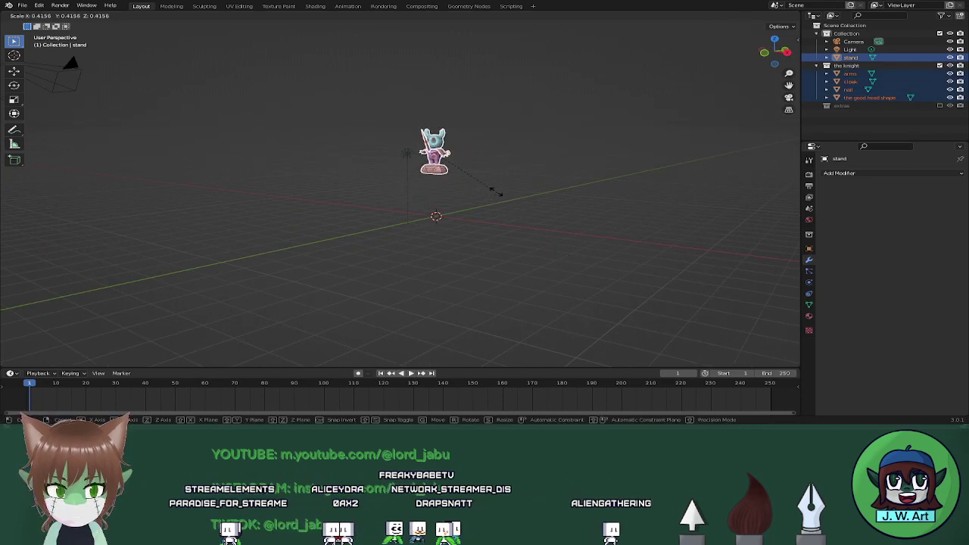
pyautogui.click(478, 177)
# Lower the knight and stand together along the Z axis to just above the world origin
pyautogui.press('g')
pyautogui.press('z')
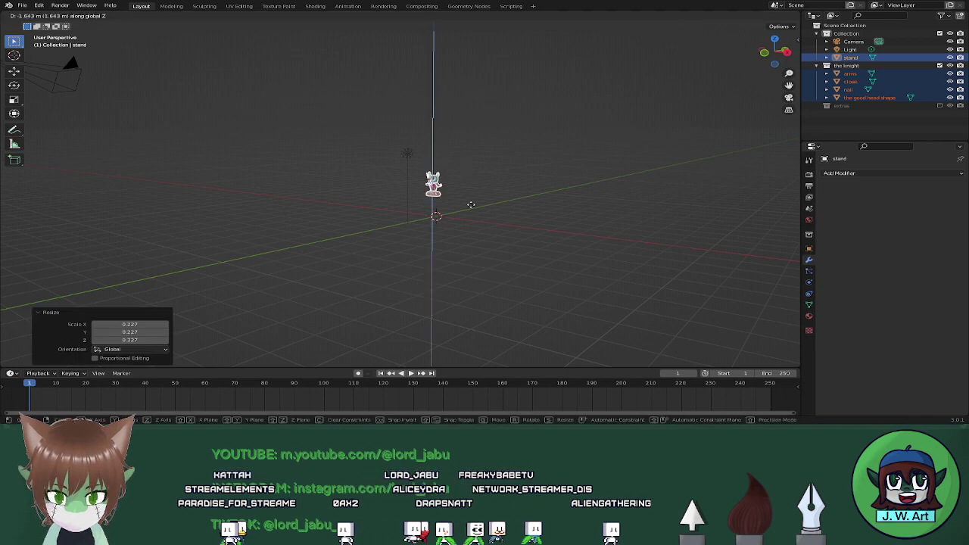
pyautogui.click(471, 216)
pyautogui.moveTo(471, 216); pyautogui.dragTo(417, 240, button='middle')
pyautogui.scroll(5, 488, 231)
pyautogui.click(414, 227)
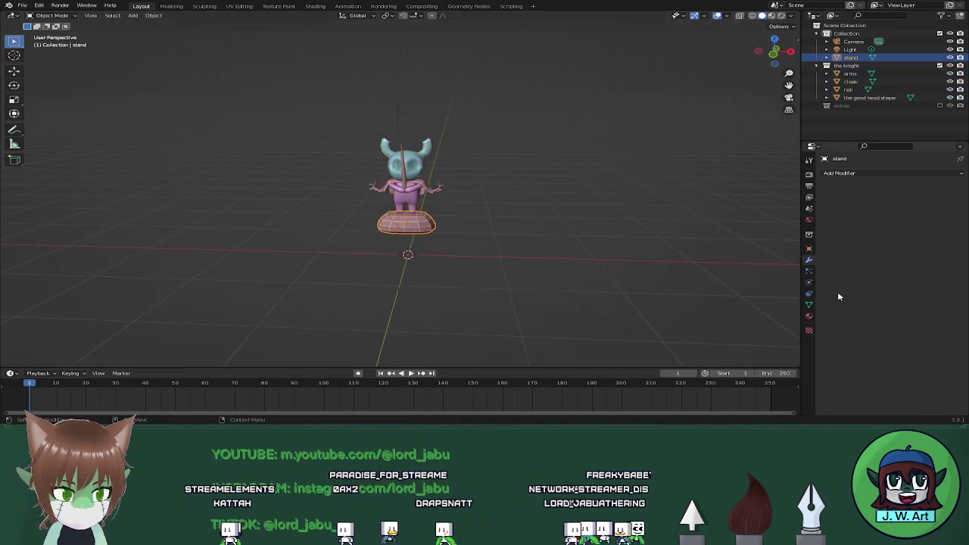
pyautogui.click(809, 317)
pyautogui.click(828, 207)
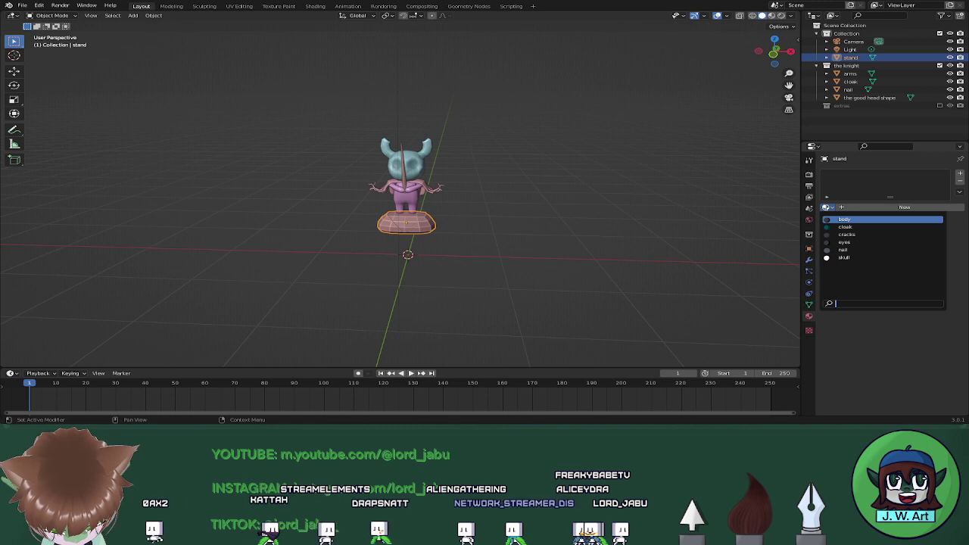
pyautogui.click(827, 209)
# Add a cube mesh with a size of 2 m at the world origin
pyautogui.moveTo(582, 231)
pyautogui.mouseDown(button='middle')
pyautogui.moveTo(513, 231)
pyautogui.moveTo(577, 231)
pyautogui.mouseUp(button='middle')
pyautogui.scroll(-4, 575, 231)
pyautogui.hotkey('shift', 'a')
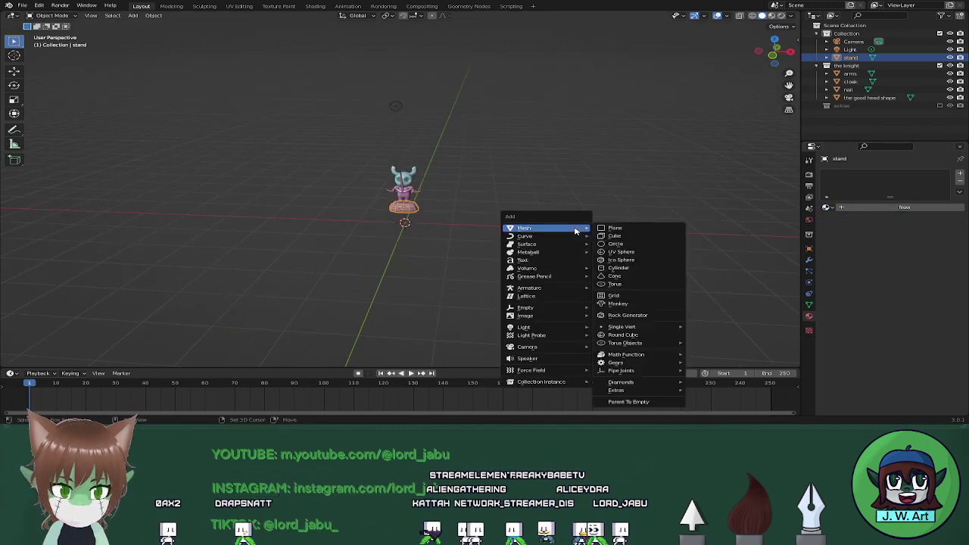
pyautogui.click(617, 237)
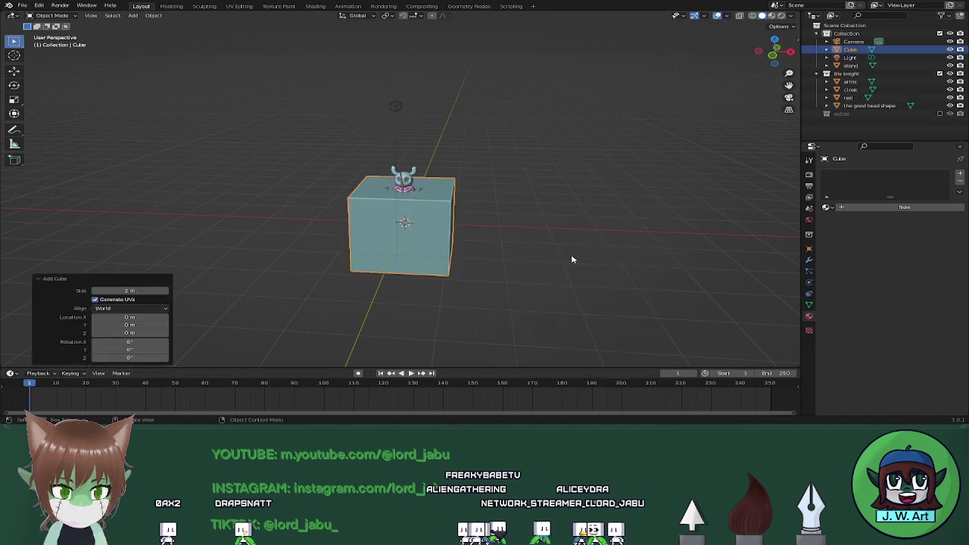
# Raise the cube about 0.93 m along Z and scale it up uniformly into a room around the knight
pyautogui.press('g')
pyautogui.press('z')
pyautogui.click(572, 225)
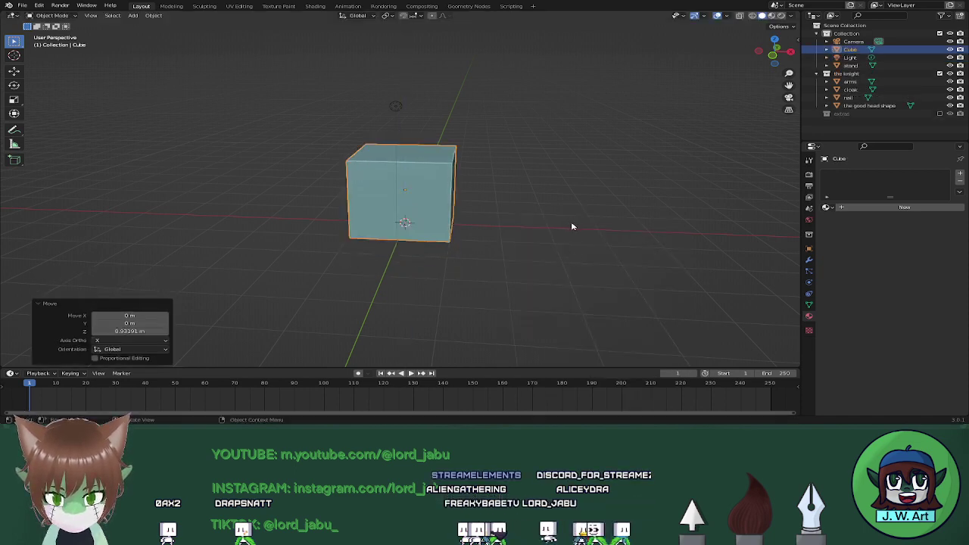
pyautogui.press('s')
pyautogui.click(759, 250)
# Delete the cube's front and top faces in Edit Mode to open the room around the knight
pyautogui.moveTo(759, 251); pyautogui.dragTo(535, 210, button='middle')
pyautogui.click(483, 177)
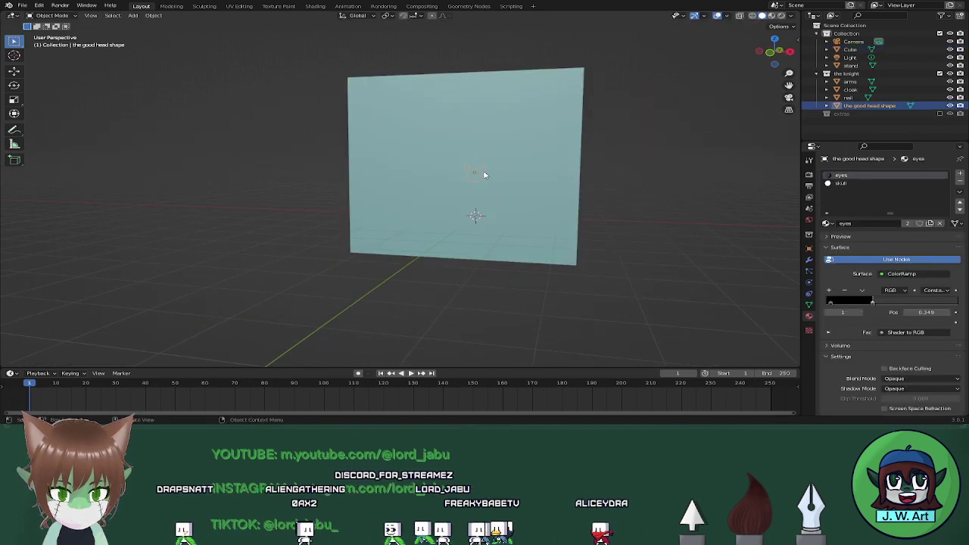
pyautogui.click(488, 173)
pyautogui.press('Tab')
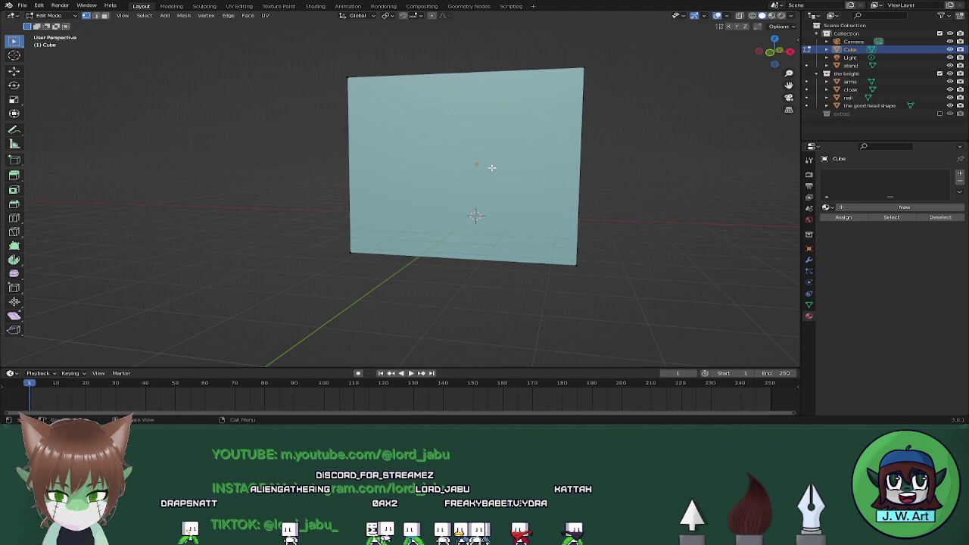
pyautogui.click(492, 167)
pyautogui.moveTo(530, 189); pyautogui.dragTo(484, 234, button='middle')
pyautogui.keyDown('shift'); pyautogui.click(560, 94); pyautogui.keyUp('shift')
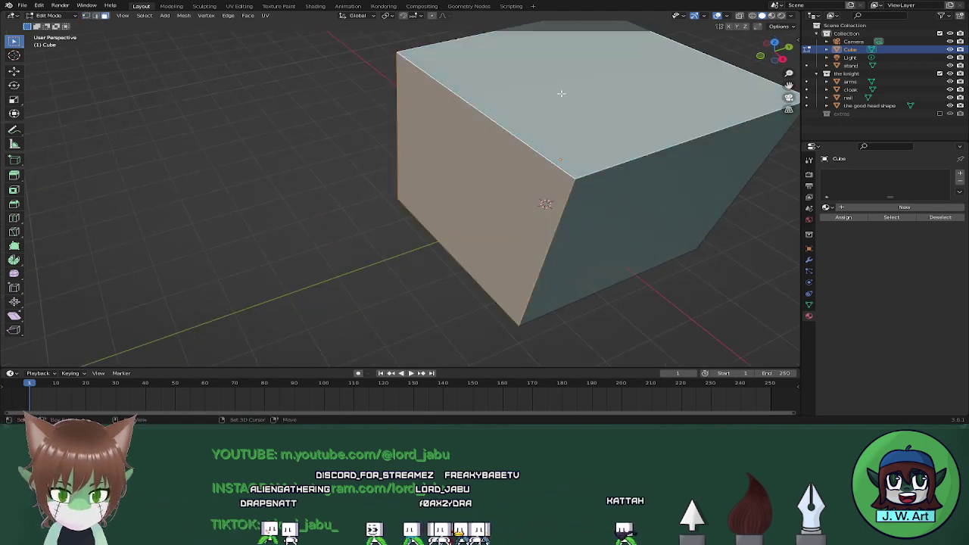
pyautogui.press('x')
pyautogui.click(527, 57)
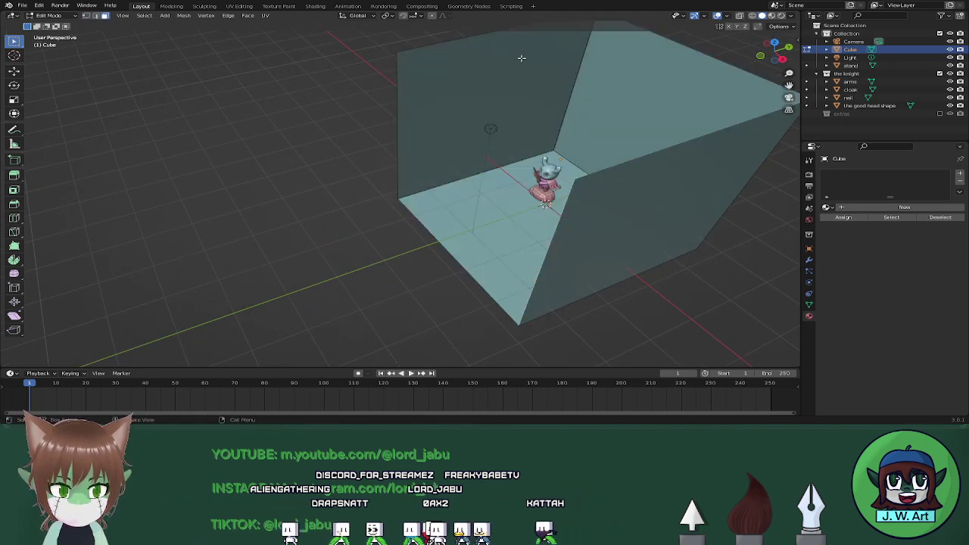
# Raise the open room about 1.26 m along Z in Object Mode, bringing its floor closer to the stand
pyautogui.moveTo(476, 198); pyautogui.dragTo(532, 171, button='middle')
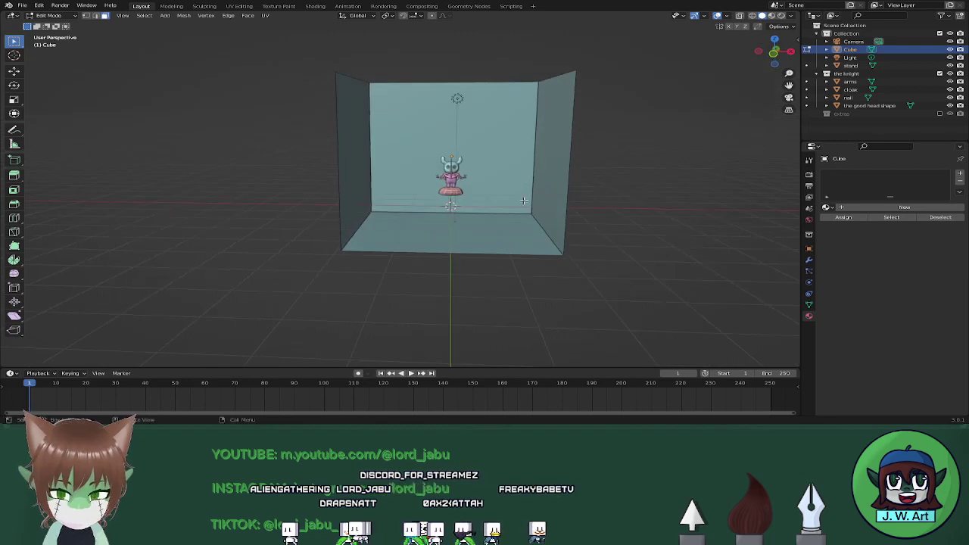
pyautogui.press('Tab')
pyautogui.press('g')
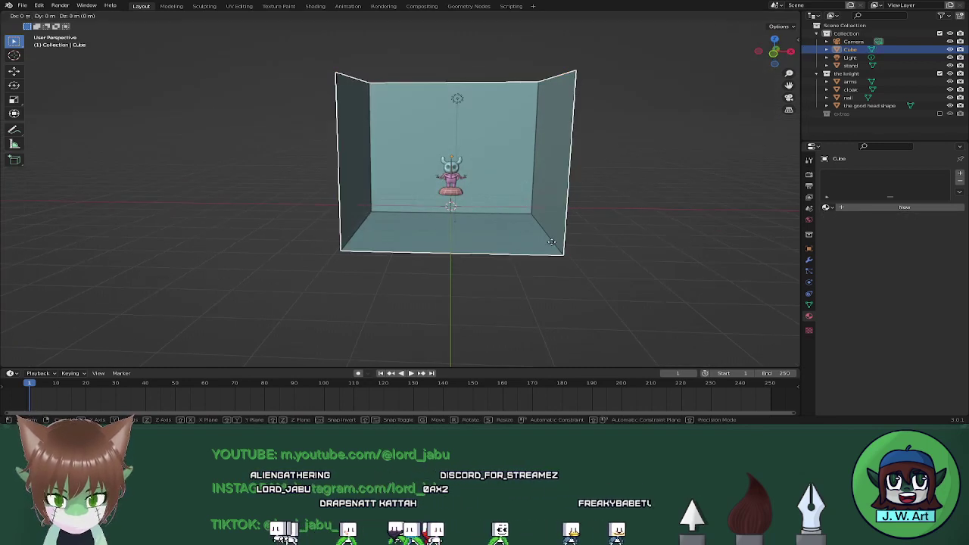
pyautogui.press('z')
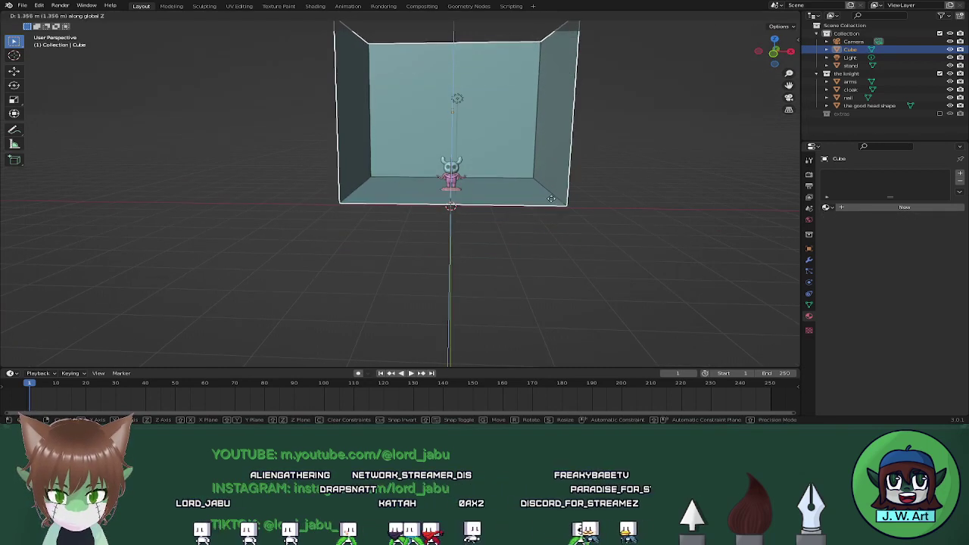
pyautogui.click(552, 203)
pyautogui.scroll(3, 539, 221)
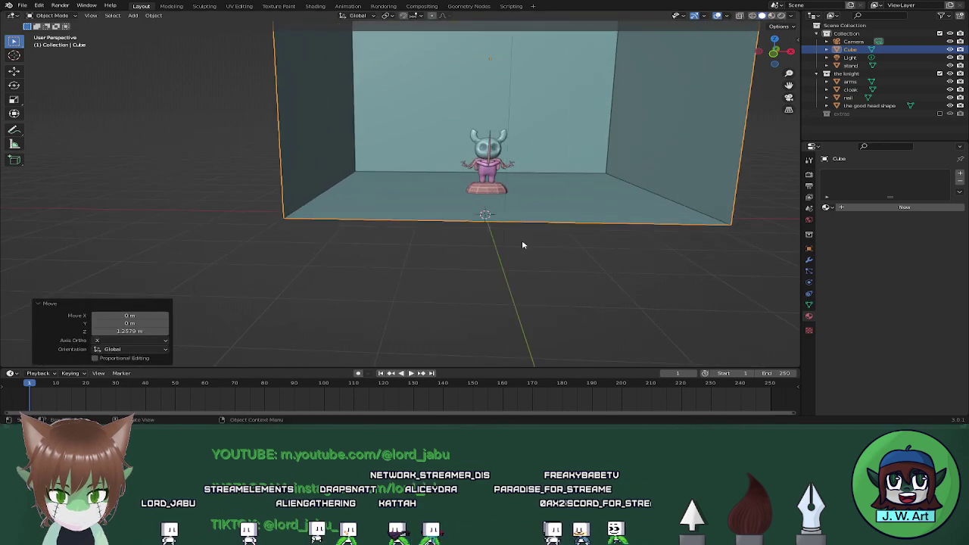
# Look through the camera and reframe it so the knight and stand sit near the centre with the room behind them
pyautogui.moveTo(523, 245); pyautogui.dragTo(510, 227, button='middle')
pyautogui.scroll(-3, 512, 227)
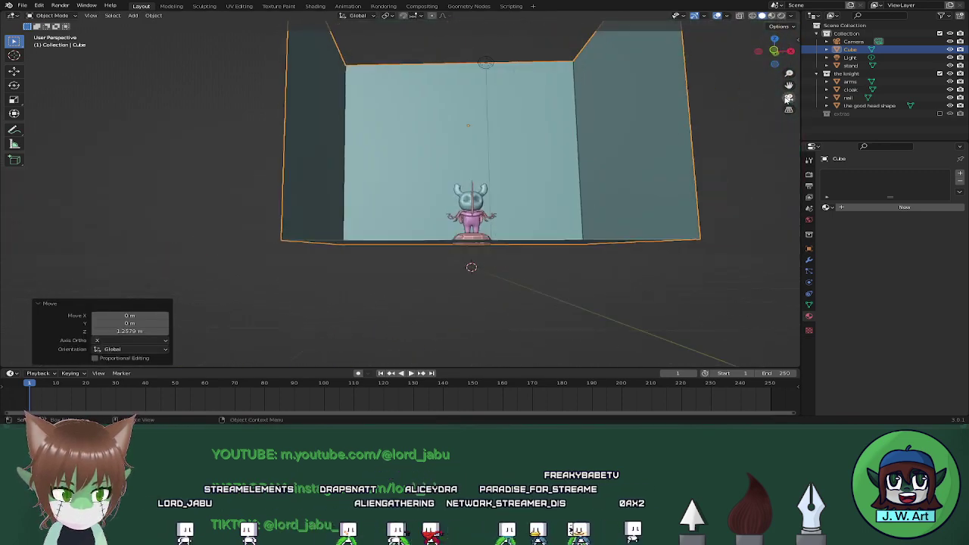
pyautogui.press('KP_0')
pyautogui.scroll(6, 519, 228)
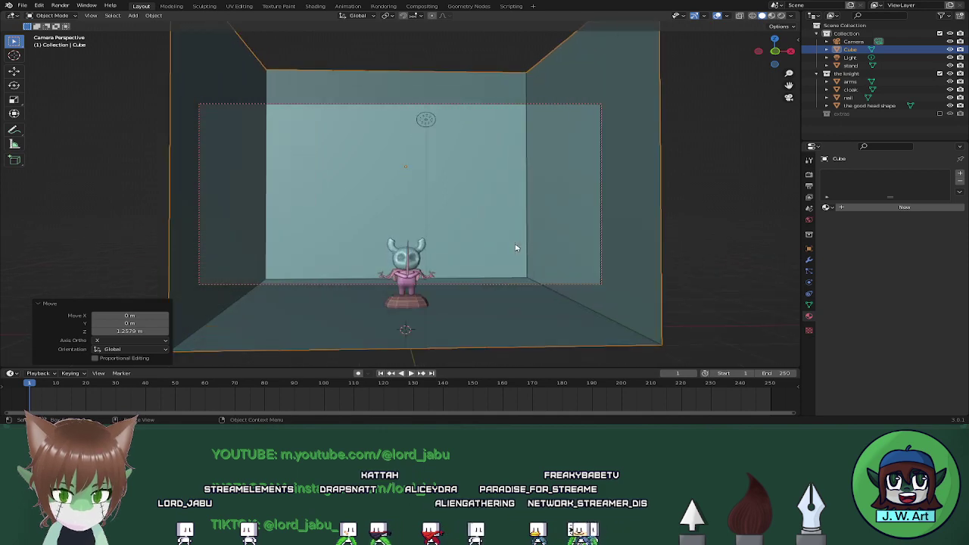
pyautogui.moveTo(492, 235)
pyautogui.mouseDown(button='middle')
pyautogui.moveTo(512, 203)
pyautogui.moveTo(530, 242)
pyautogui.moveTo(476, 202)
pyautogui.moveTo(520, 227)
pyautogui.moveTo(508, 228)
pyautogui.mouseUp(button='middle')
pyautogui.scroll(2, 477, 205)
pyautogui.scroll(2, 519, 227)
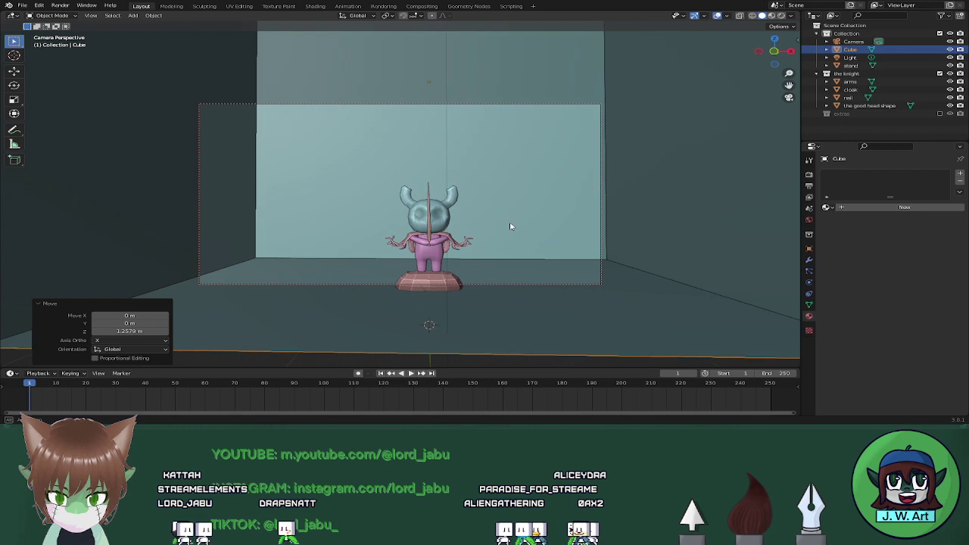
pyautogui.moveTo(498, 234)
pyautogui.keyDown('shift'); pyautogui.mouseDown(button='middle')
pyautogui.moveTo(480, 209)
pyautogui.moveTo(465, 230)
pyautogui.moveTo(492, 225)
pyautogui.mouseUp(button='middle'); pyautogui.keyUp('shift')
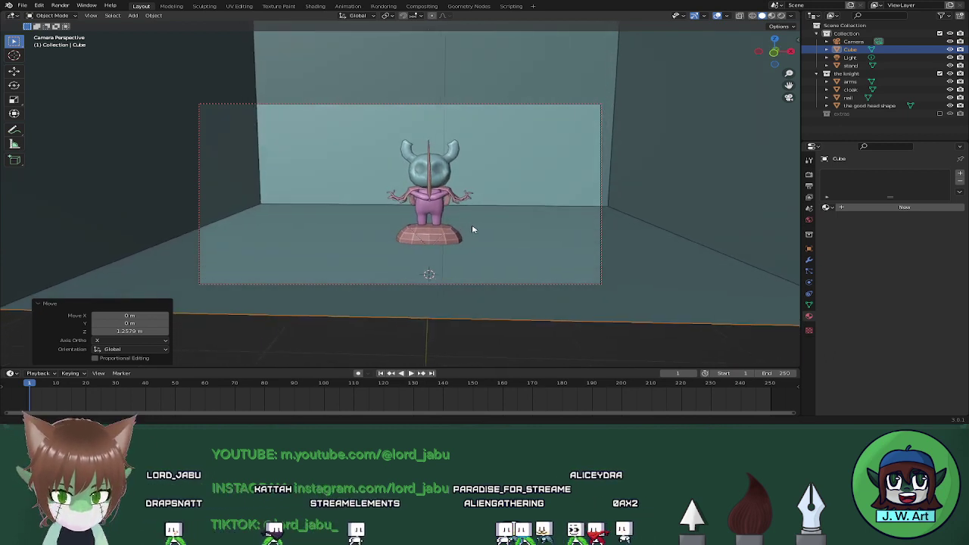
pyautogui.moveTo(492, 225)
pyautogui.mouseDown(button='middle')
pyautogui.moveTo(507, 227)
pyautogui.moveTo(482, 227)
pyautogui.moveTo(485, 240)
pyautogui.mouseUp(button='middle')
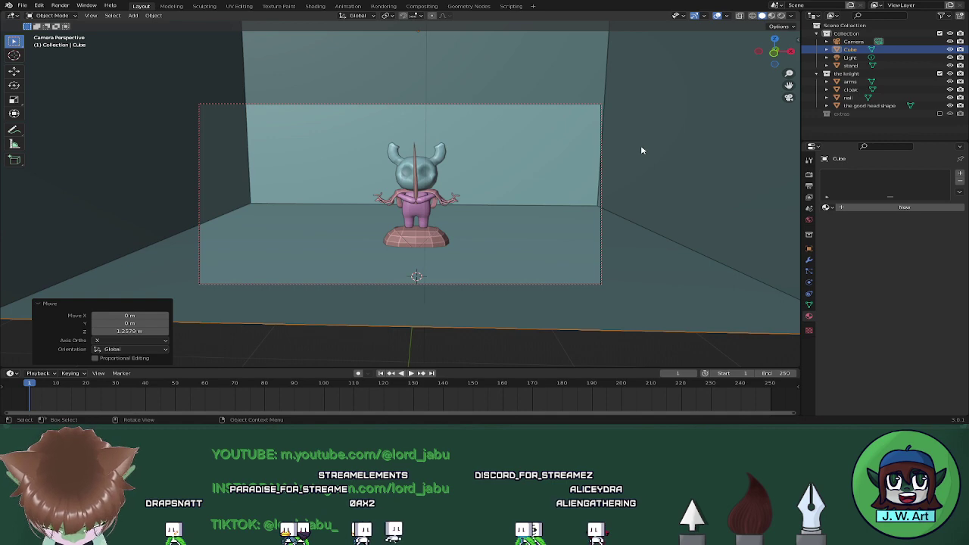
pyautogui.scroll(-2, 641, 150)
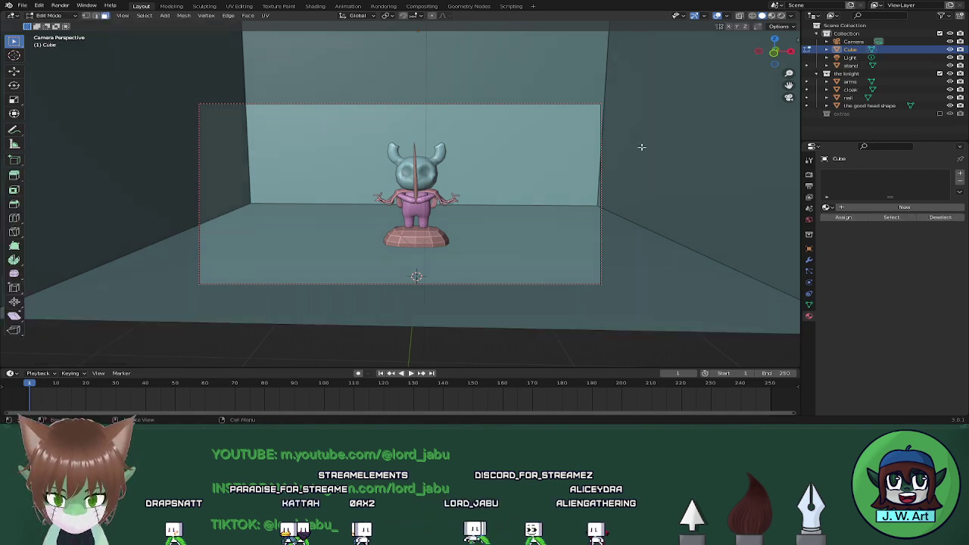
pyautogui.scroll(2, 672, 149)
# Create a new material named scenery on the stand
pyautogui.moveTo(587, 265); pyautogui.dragTo(543, 260, button='middle')
pyautogui.click(608, 237)
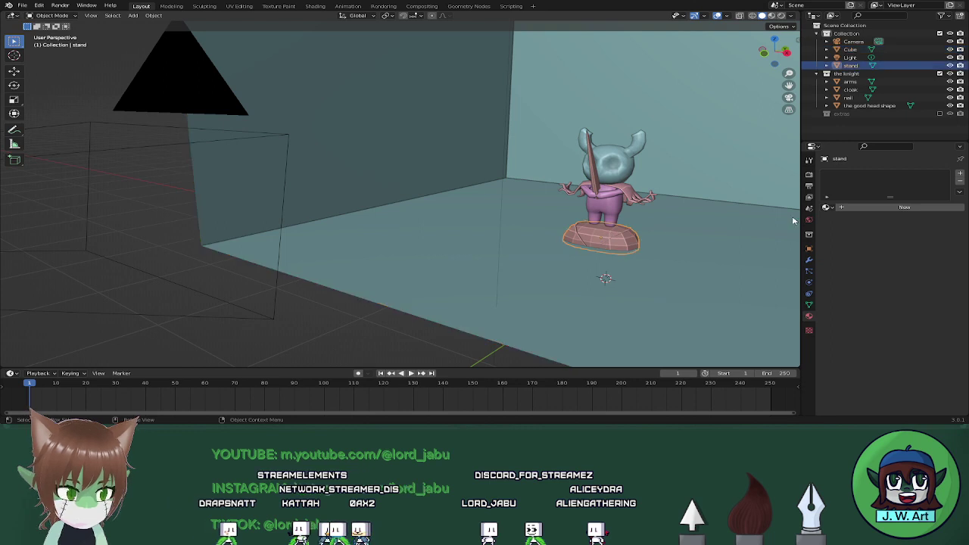
pyautogui.click(865, 209)
pyautogui.write('scenery')
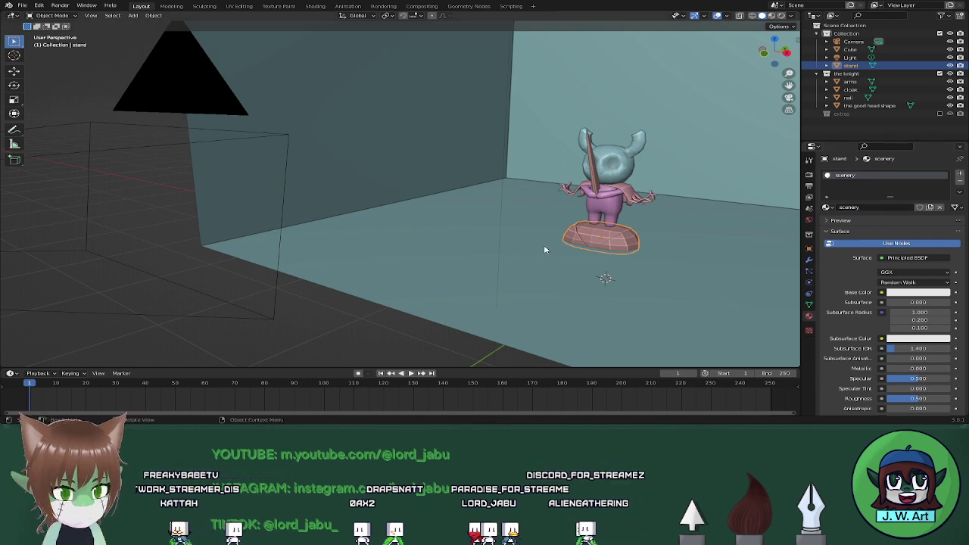
# Assign the existing scenery material to the open room
pyautogui.click(742, 246)
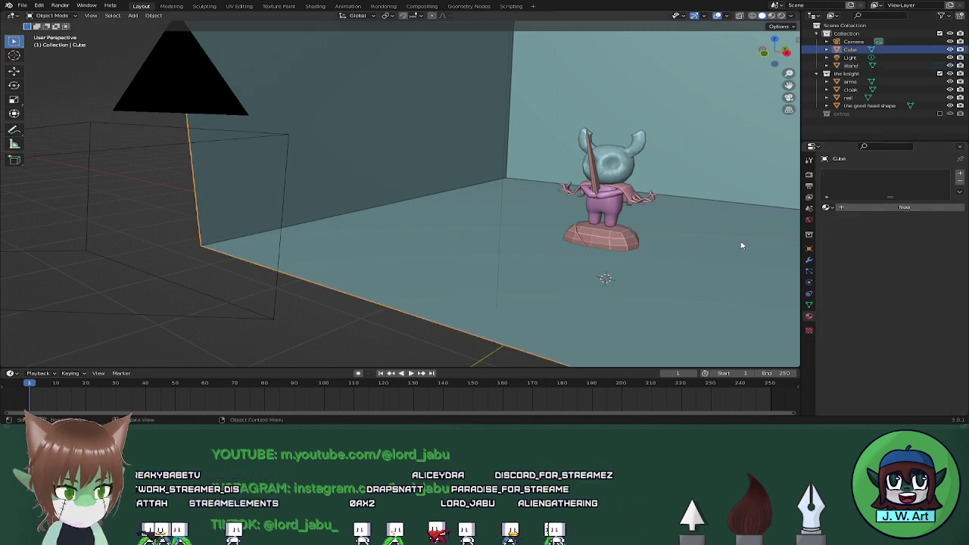
pyautogui.click(828, 208)
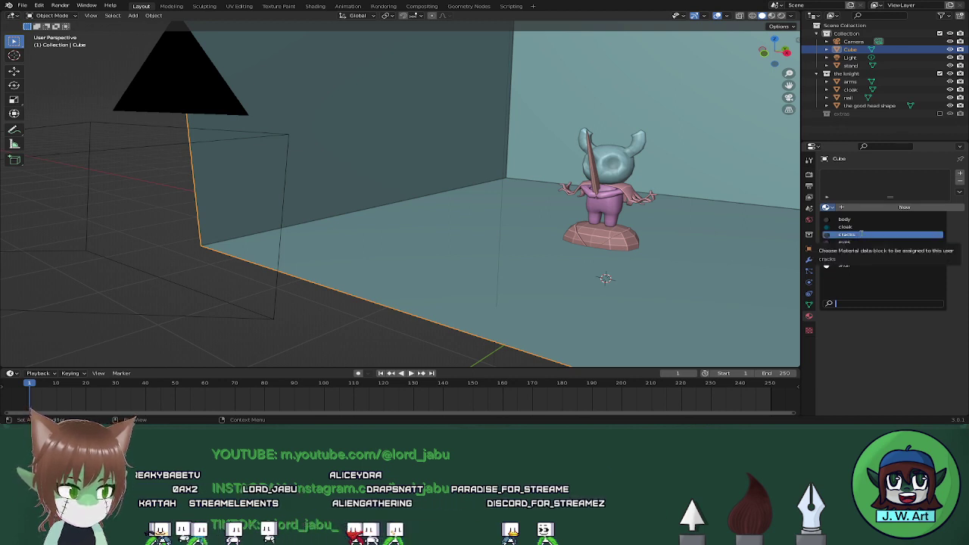
pyautogui.click(866, 259)
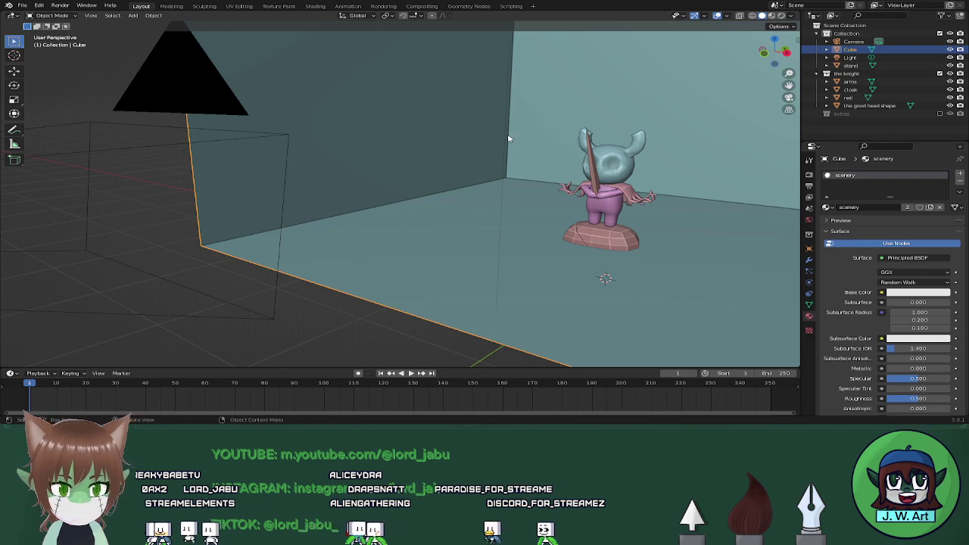
# Switch to the Shading workspace and set the shader editor's type to Object for the scenery material nodes
pyautogui.click(315, 6)
pyautogui.scroll(8, 499, 199)
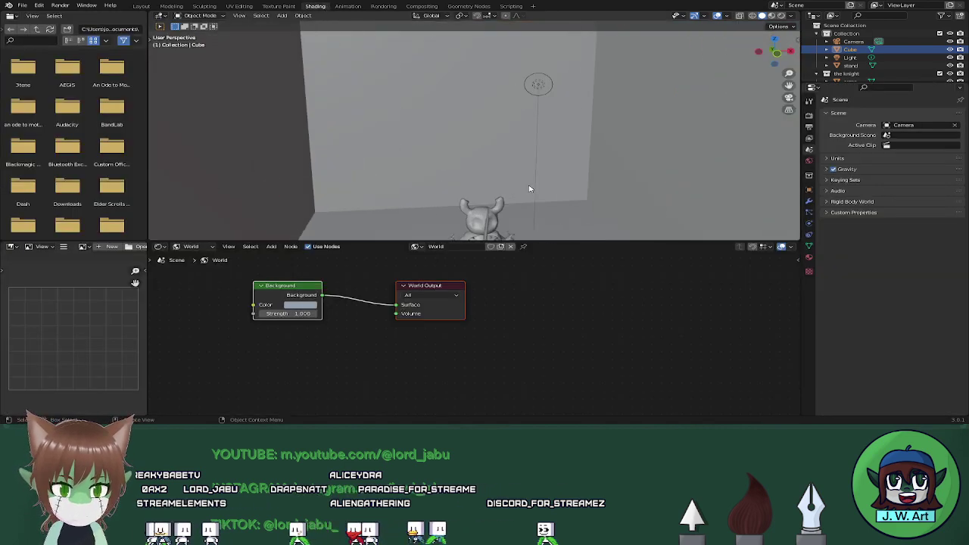
pyautogui.scroll(1, 499, 199)
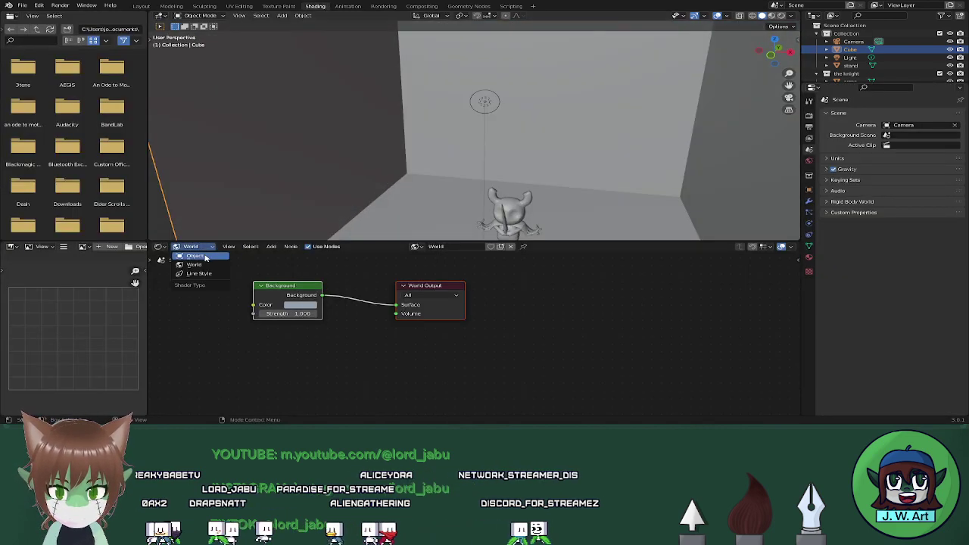
pyautogui.click(201, 256)
pyautogui.keyDown('shift'); pyautogui.moveTo(496, 201); pyautogui.dragTo(444, 56, button='middle'); pyautogui.keyUp('shift')
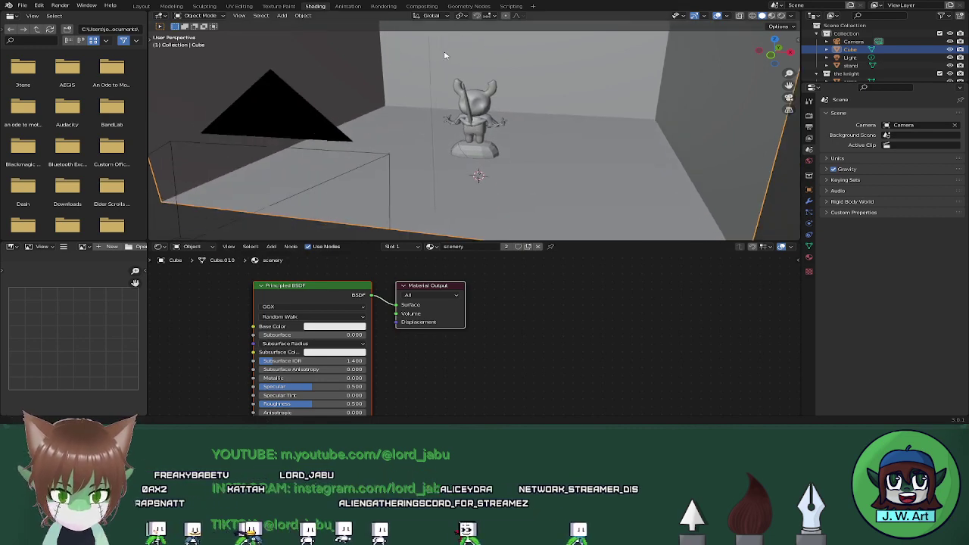
# Select the stand and show the 3D view in Material Preview shading
pyautogui.click(491, 148)
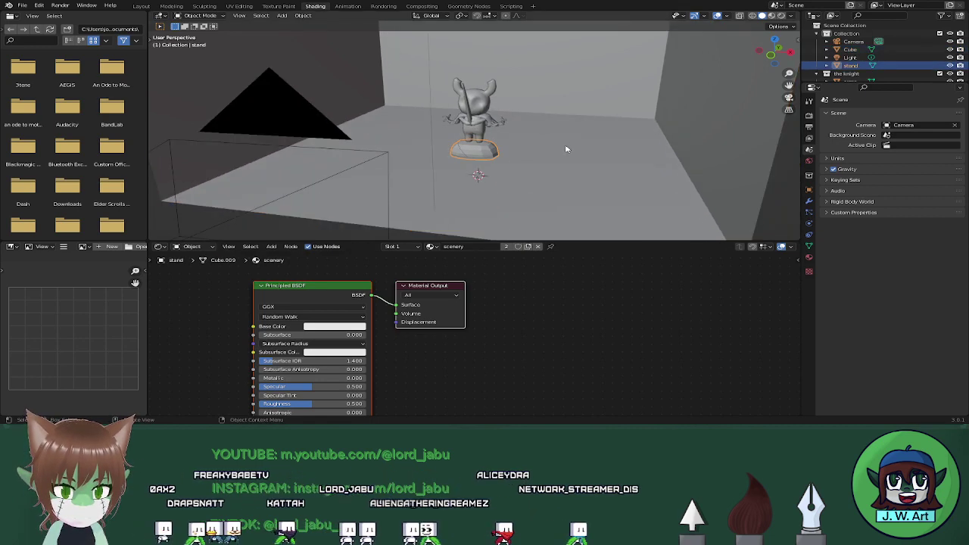
pyautogui.click(771, 16)
pyautogui.scroll(4, 584, 151)
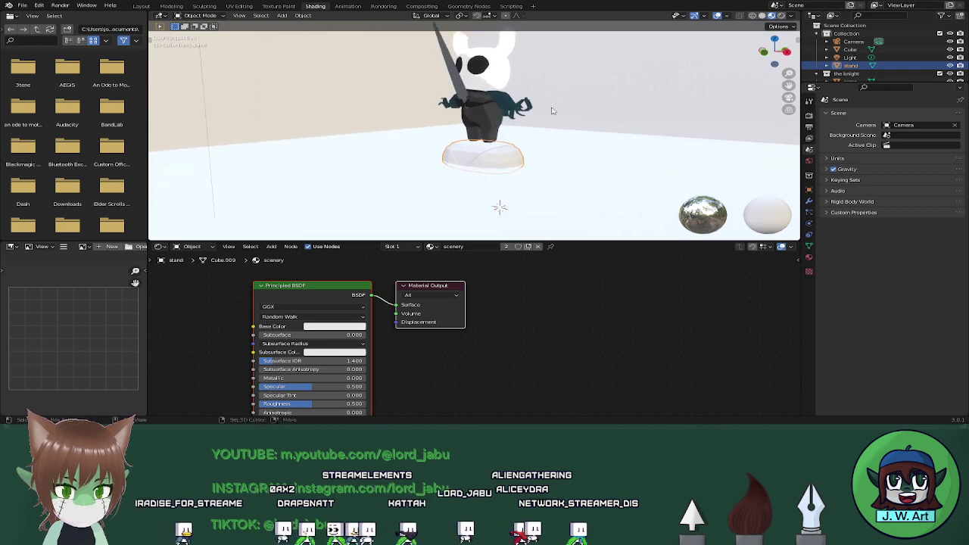
# Insert a Shader to RGB node between the Principled BSDF and Material Output nodes of the scenery material
pyautogui.moveTo(528, 319); pyautogui.dragTo(621, 303, button='middle')
pyautogui.hotkey('shift', 'a')
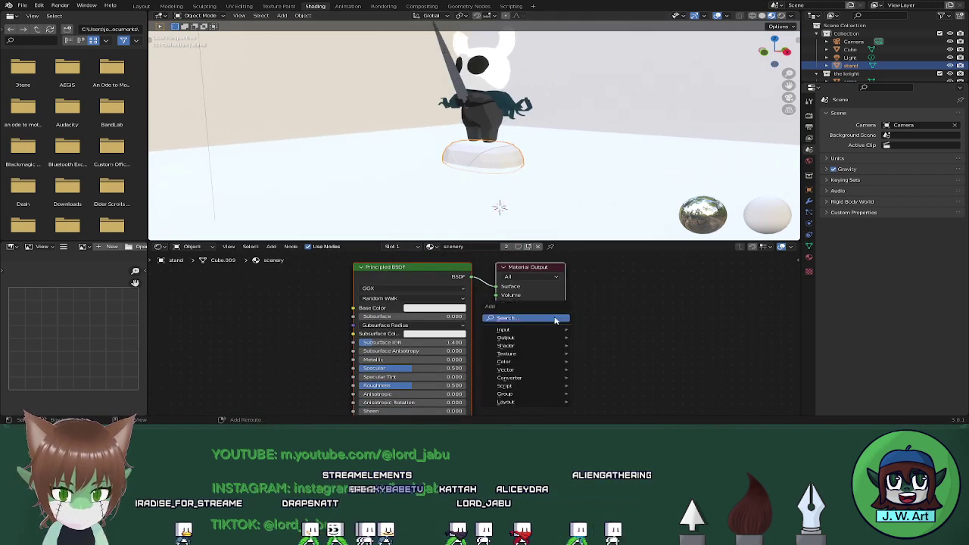
pyautogui.click(555, 318)
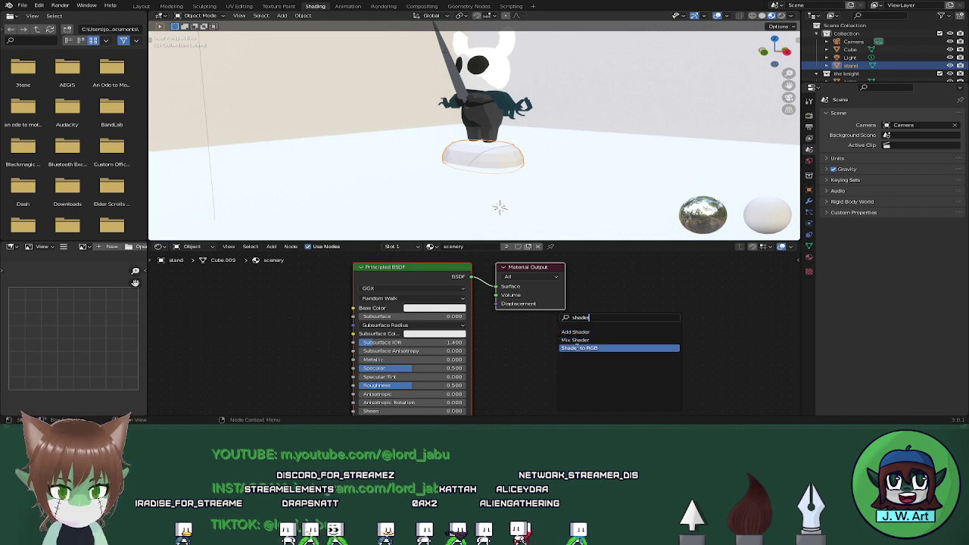
pyautogui.click(577, 348)
pyautogui.click(569, 337)
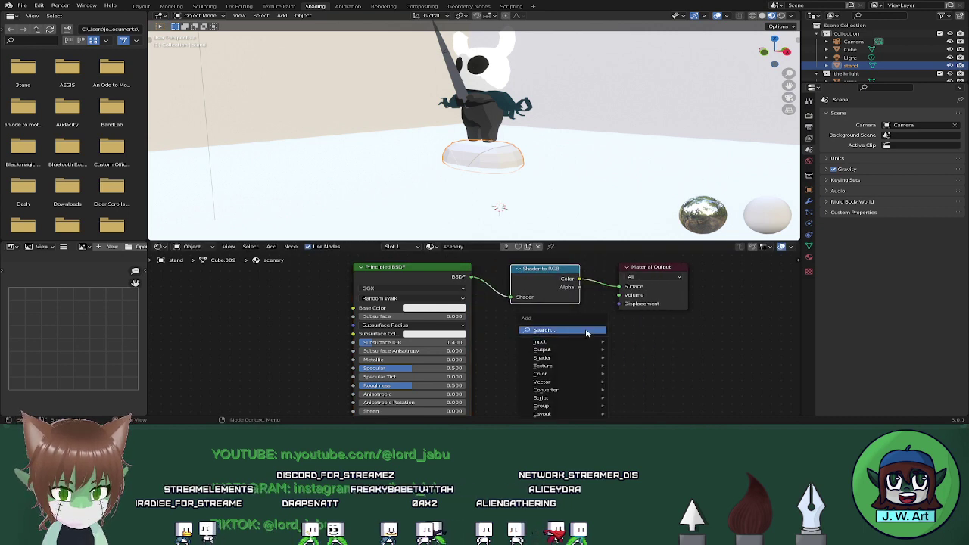
# Insert a ColorRamp node between the Shader to RGB and Material Output nodes of the scenery material
pyautogui.click(586, 333)
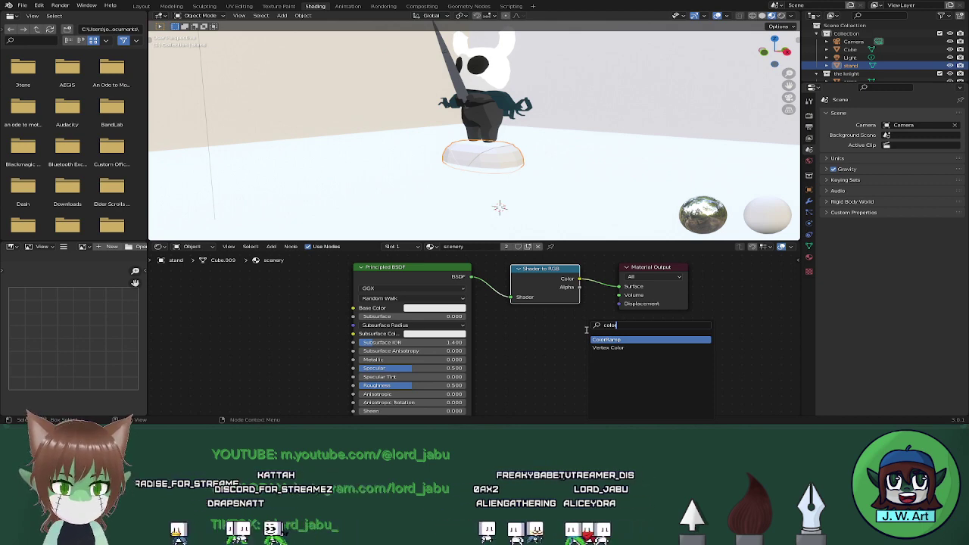
pyautogui.click(613, 339)
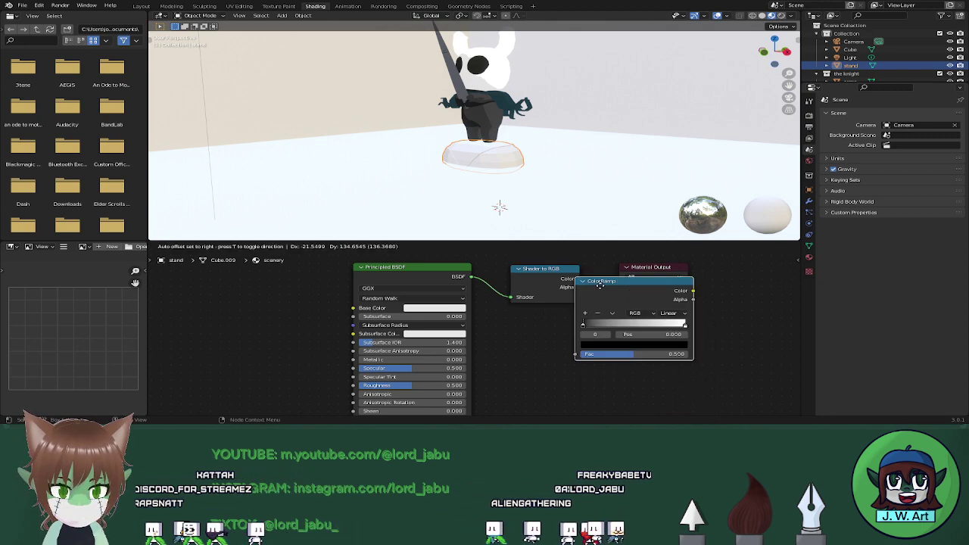
pyautogui.click(605, 282)
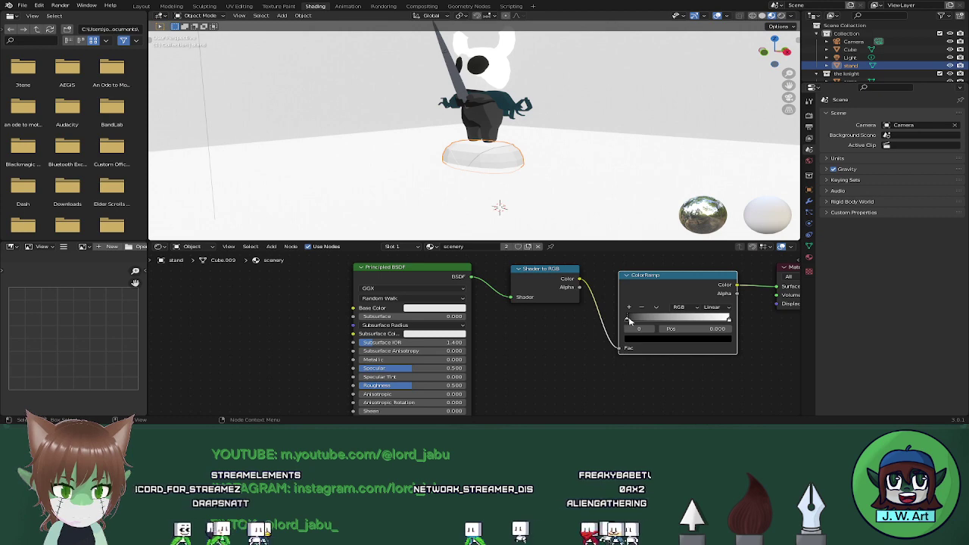
# Set the ColorRamp to Constant interpolation, with the black stop at about 0.391 and the white stop at 0.868
pyautogui.moveTo(629, 321); pyautogui.dragTo(666, 318)
pyautogui.click(712, 307)
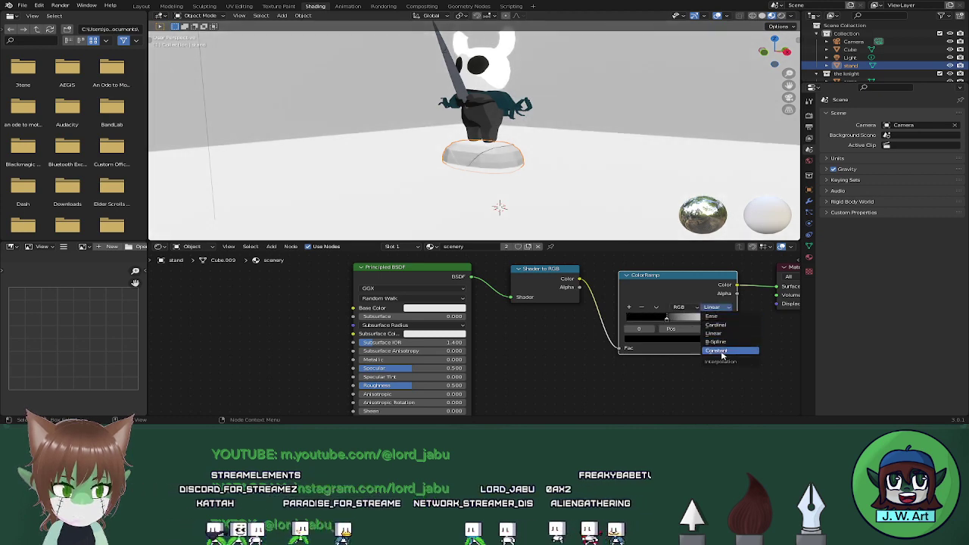
pyautogui.click(722, 351)
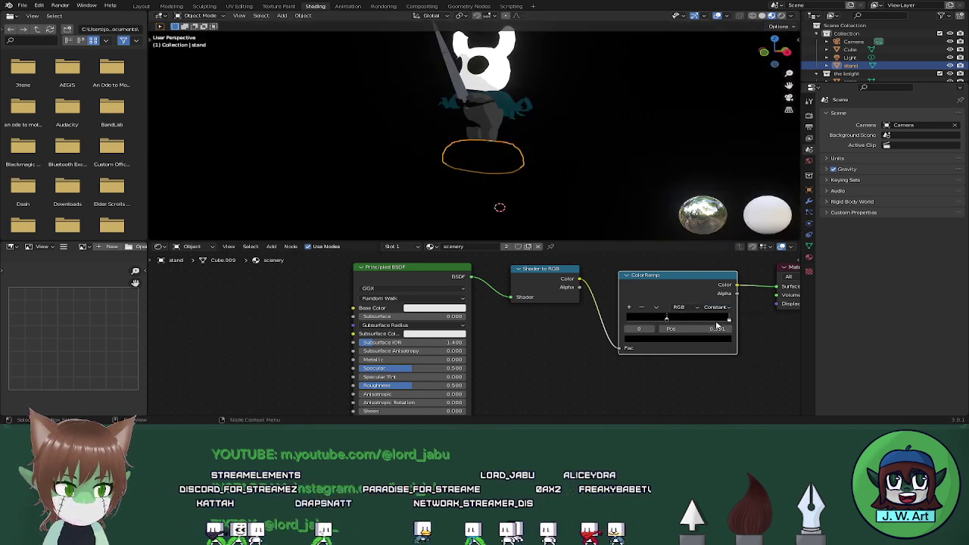
pyautogui.press('g')
pyautogui.moveTo(708, 318); pyautogui.dragTo(681, 321)
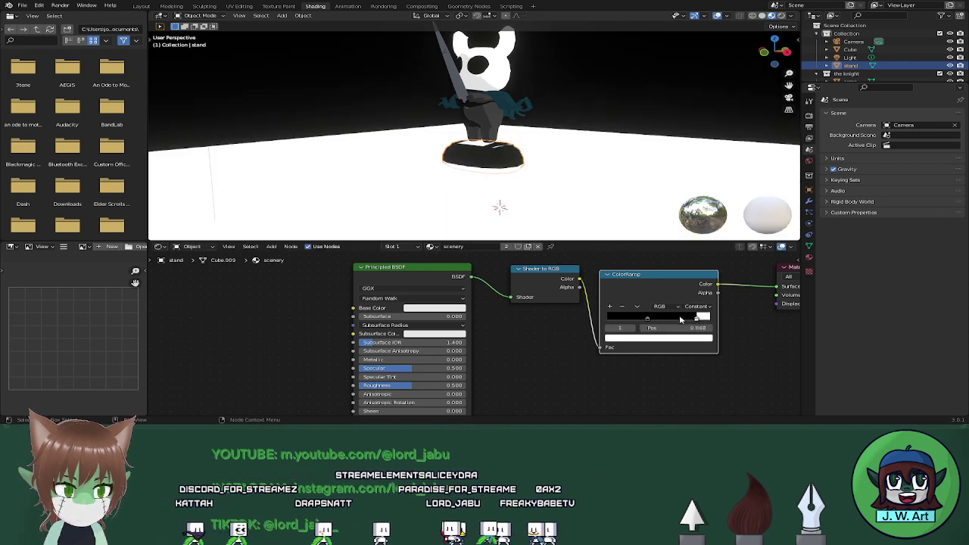
# Add a dark grey middle stop at 0.530 to the ColorRamp, and move the white stop to 0.877 and the black stop to 0.291
pyautogui.click(611, 307)
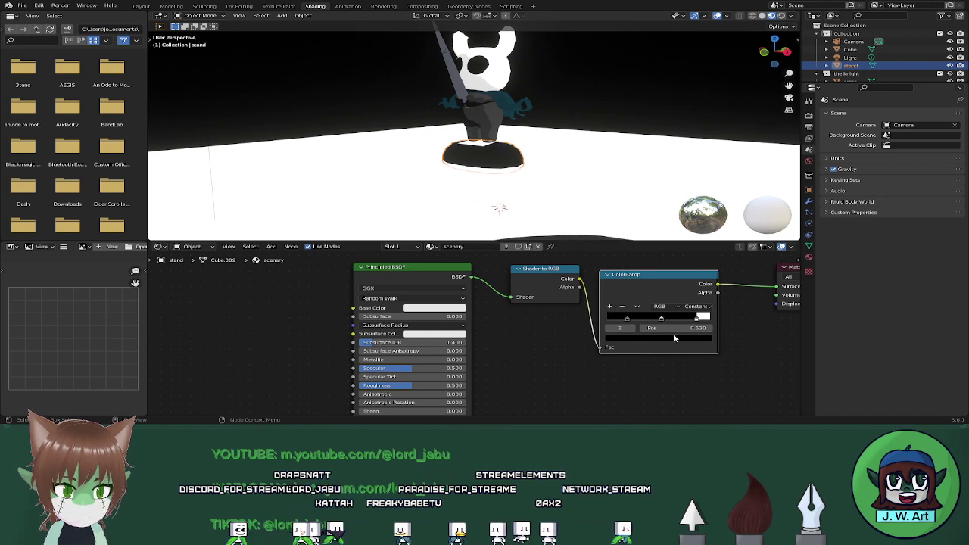
pyautogui.click(674, 339)
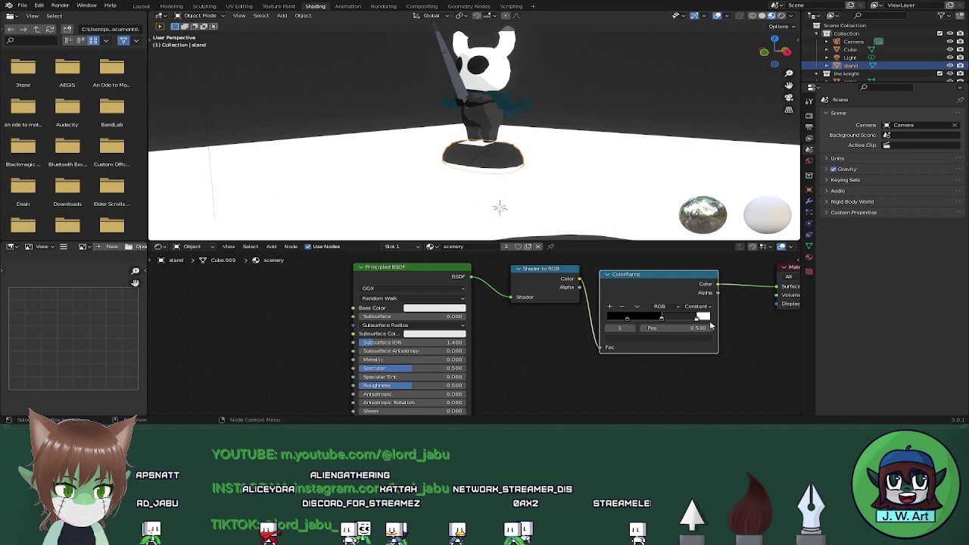
pyautogui.moveTo(699, 319); pyautogui.dragTo(700, 320)
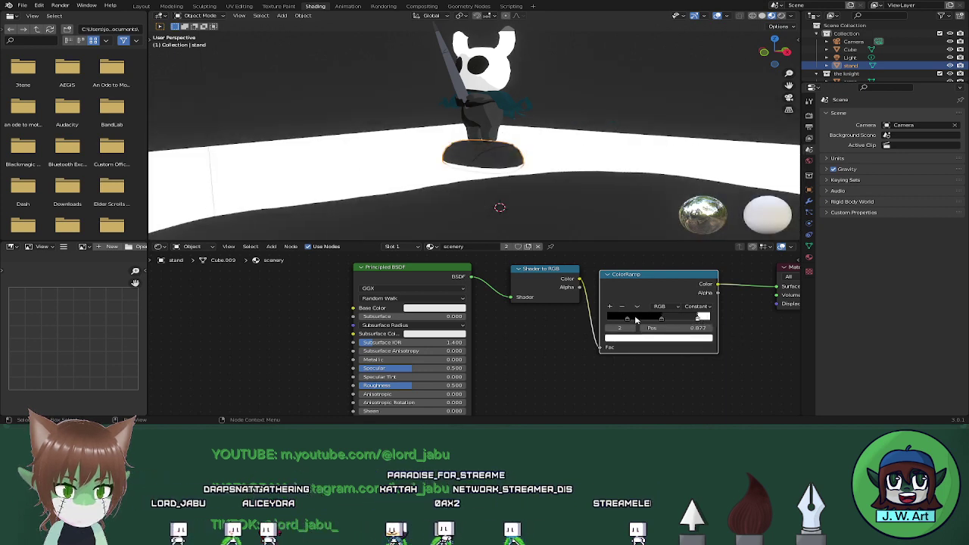
pyautogui.moveTo(636, 319); pyautogui.dragTo(640, 320)
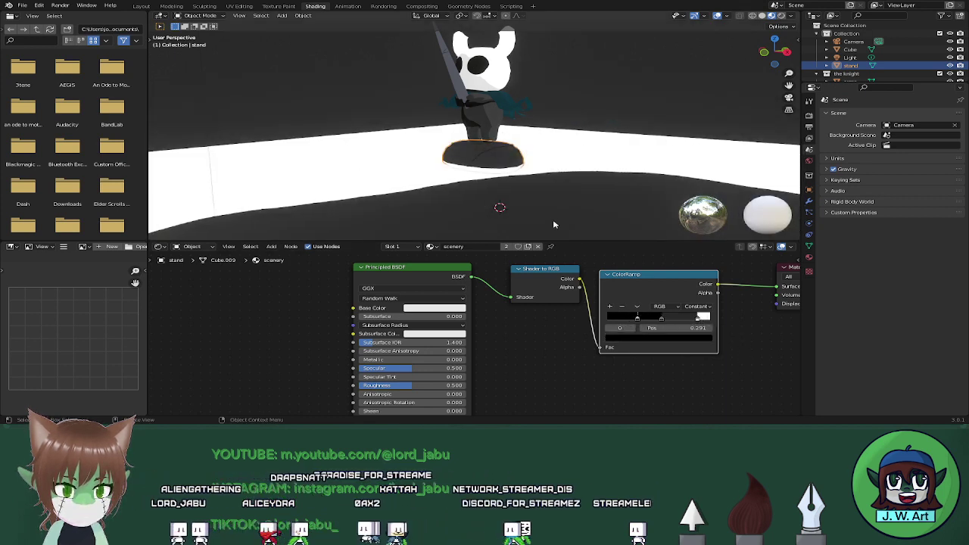
# Compare how the knight's room looks in Rendered and Material Preview shading
pyautogui.moveTo(553, 225); pyautogui.dragTo(674, 99, button='middle')
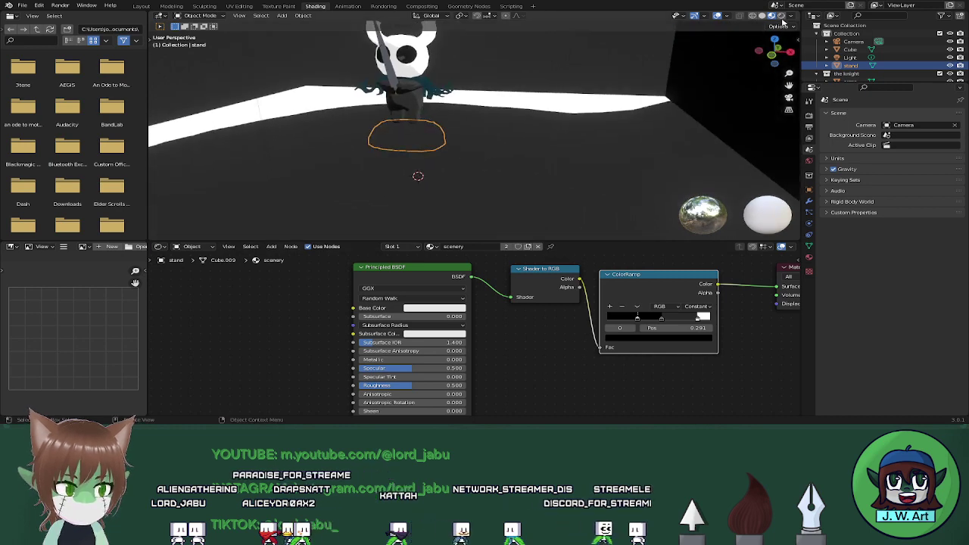
pyautogui.click(782, 16)
pyautogui.scroll(-6, 592, 112)
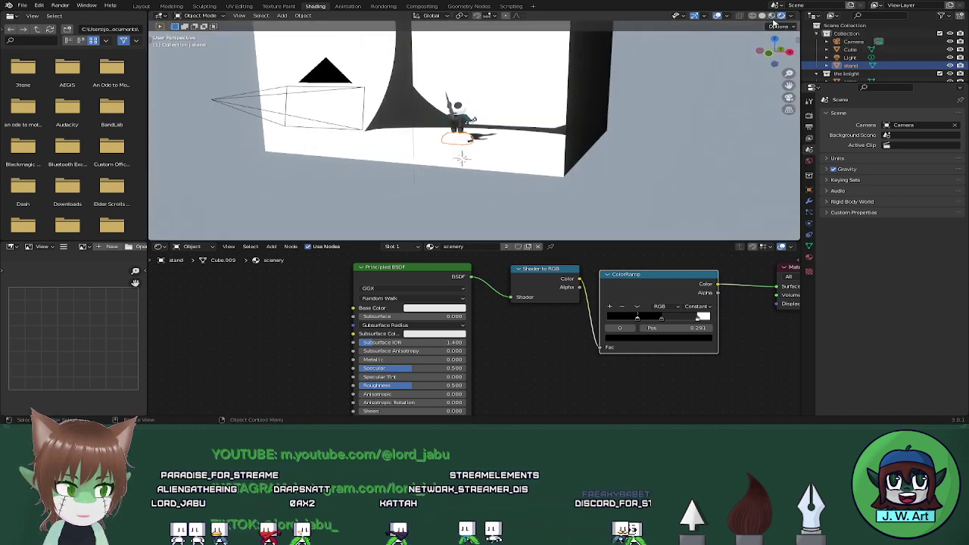
pyautogui.click(771, 16)
pyautogui.scroll(2, 515, 126)
pyautogui.moveTo(627, 218); pyautogui.dragTo(615, 223, button='middle')
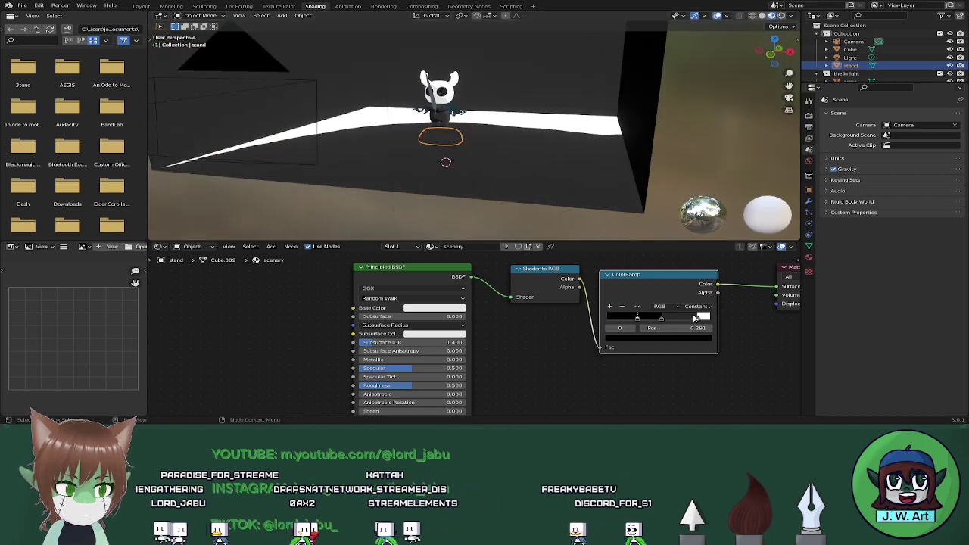
# Try the ColorRamp's white stop at about 0.94 and return it to 0.877
pyautogui.moveTo(697, 319); pyautogui.dragTo(704, 320)
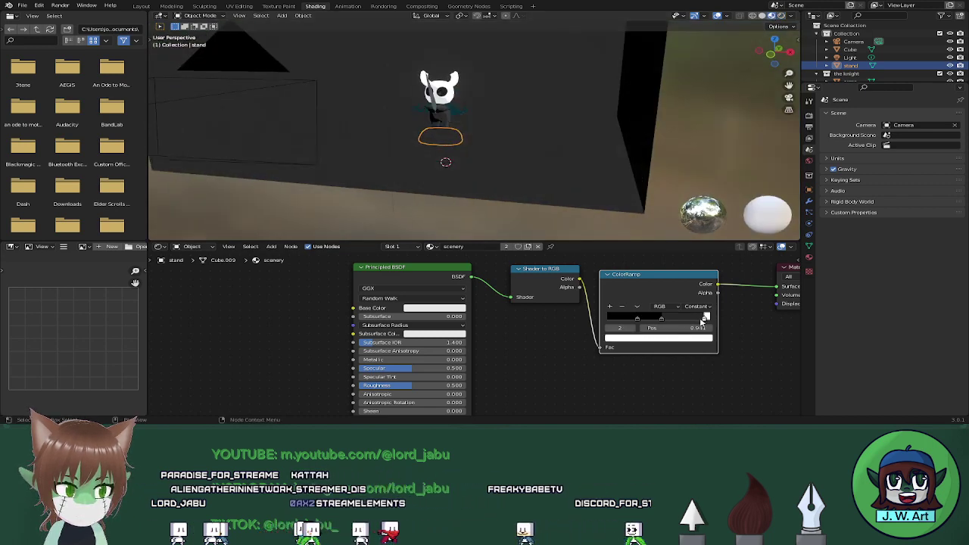
pyautogui.moveTo(705, 321); pyautogui.dragTo(690, 319)
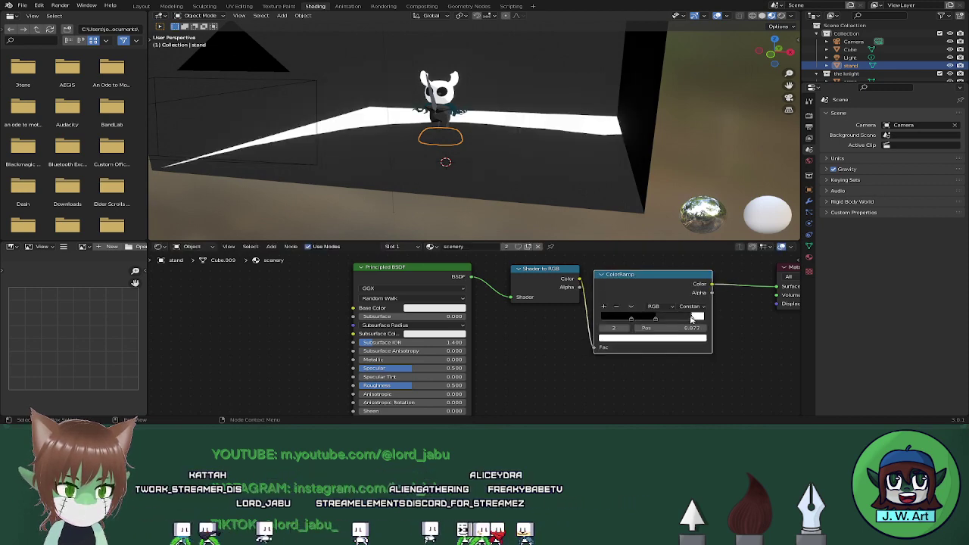
# In Rendered shading, set the scenery material's Principled BSDF to Metallic 0.759, Specular 0.655 and Roughness 0
pyautogui.click(783, 16)
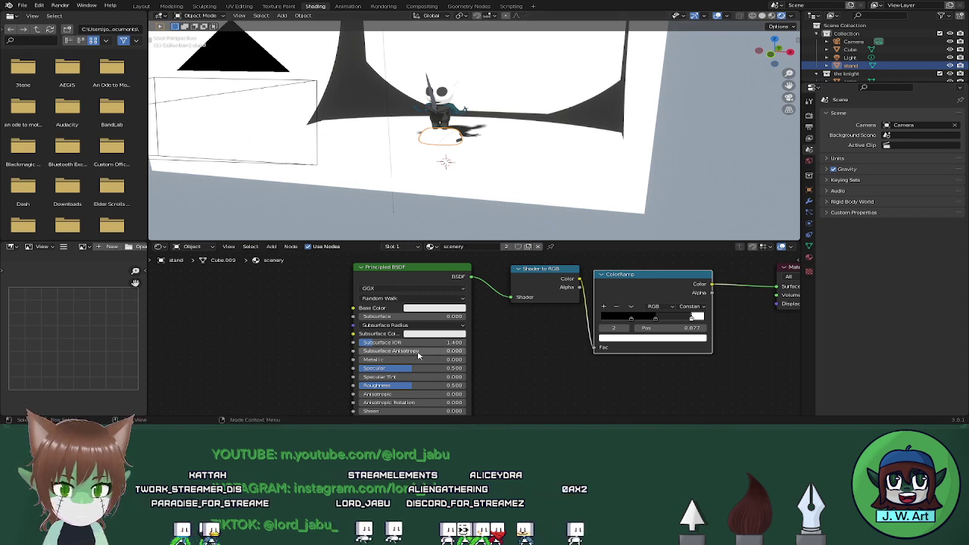
pyautogui.moveTo(400, 363); pyautogui.dragTo(392, 385)
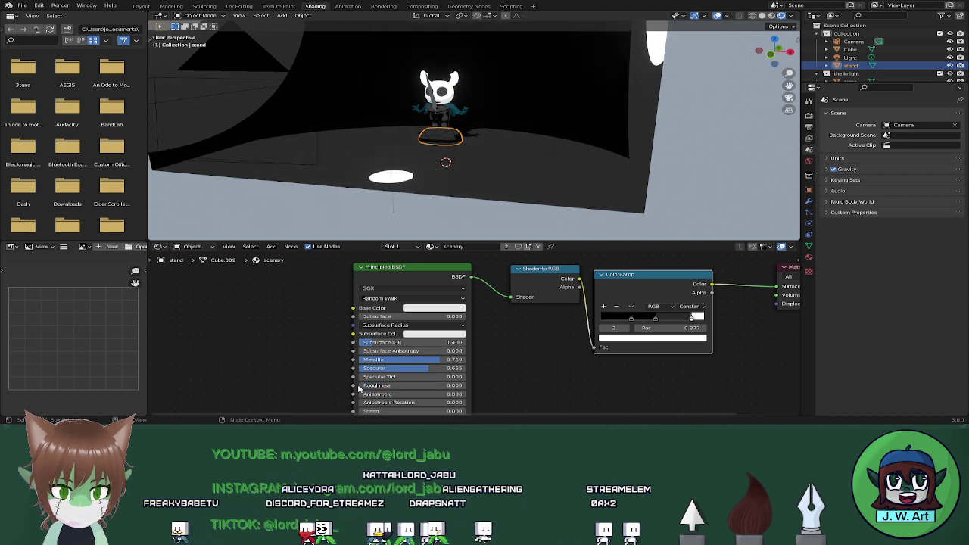
pyautogui.moveTo(412, 385); pyautogui.dragTo(422, 357, button='middle')
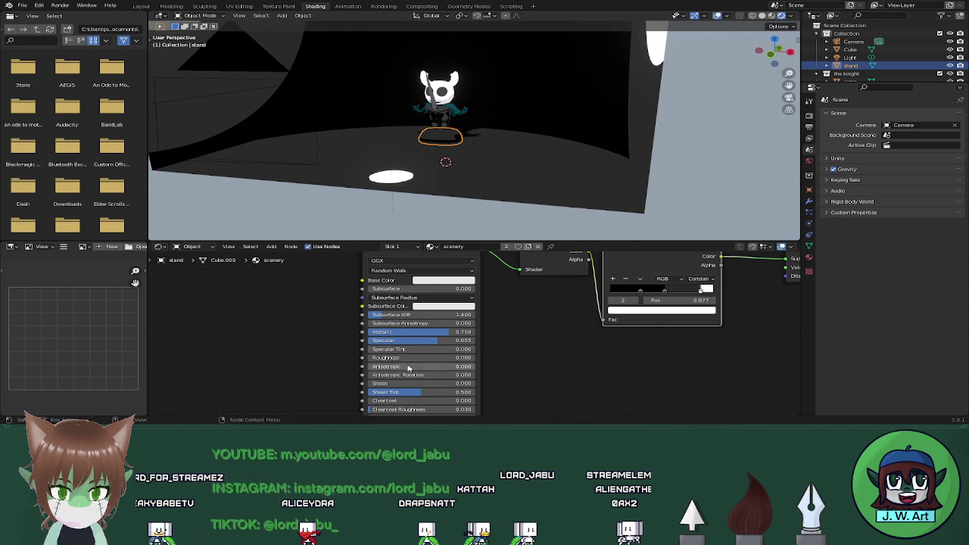
pyautogui.moveTo(558, 380); pyautogui.dragTo(555, 327, button='middle')
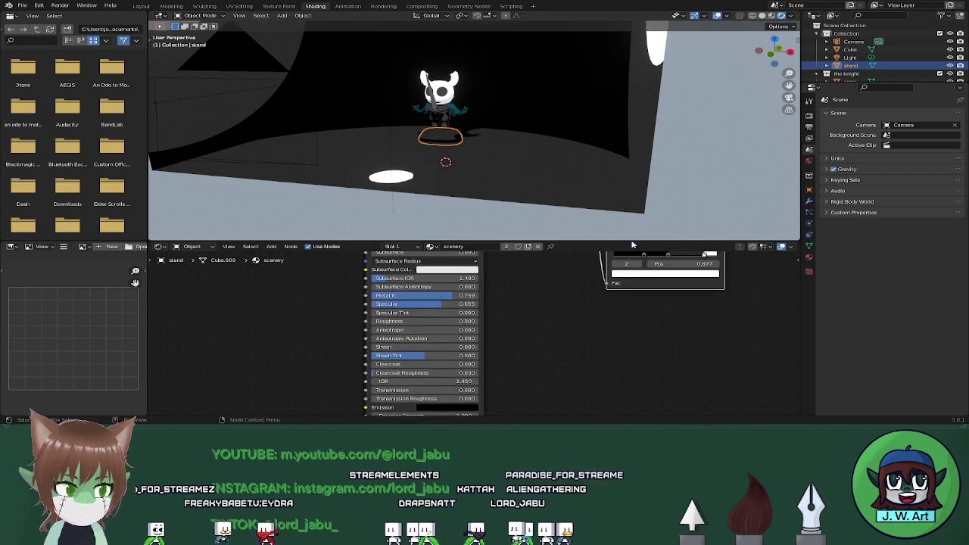
pyautogui.moveTo(628, 235); pyautogui.dragTo(611, 190, button='middle')
pyautogui.moveTo(359, 177); pyautogui.dragTo(505, 104, button='middle')
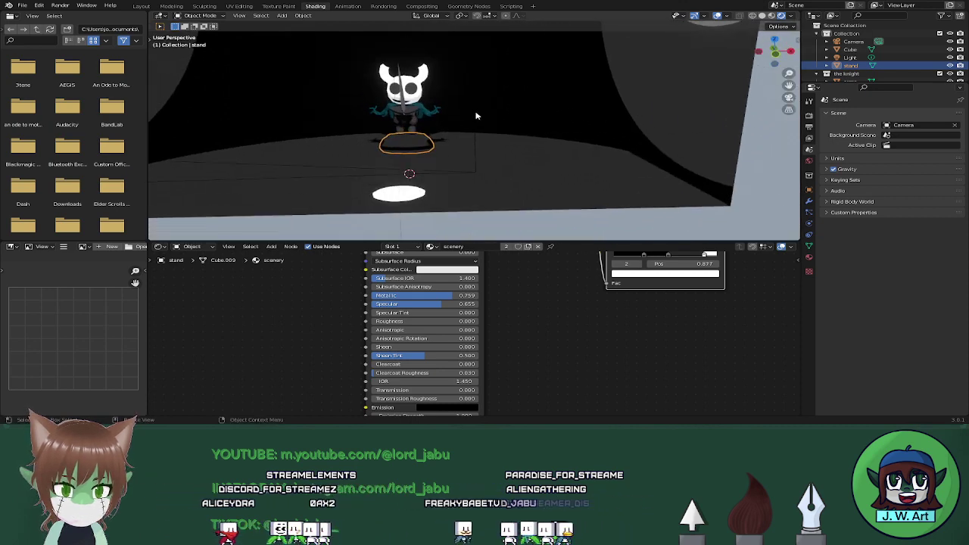
# Select the light and toggle its viewport visibility off and back on to check its effect
pyautogui.click(863, 58)
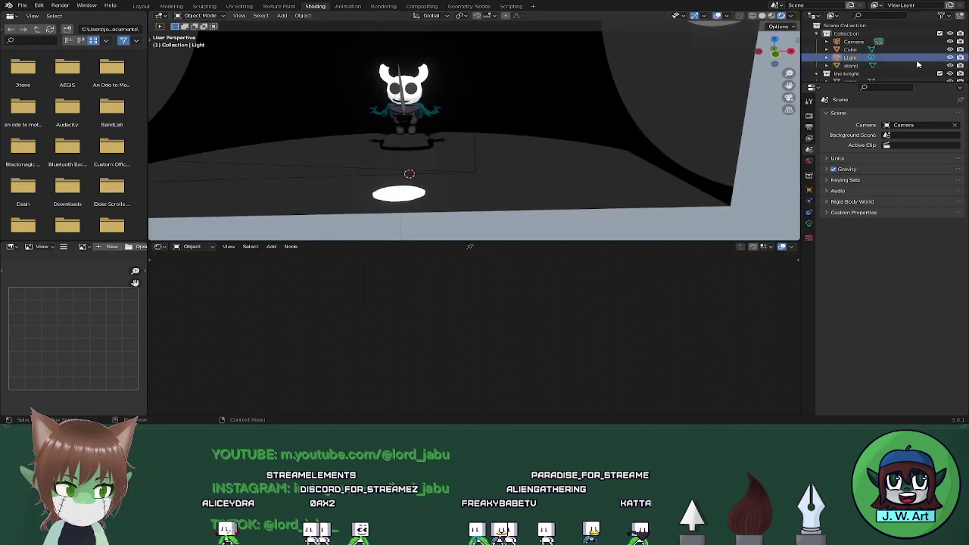
pyautogui.click(951, 58)
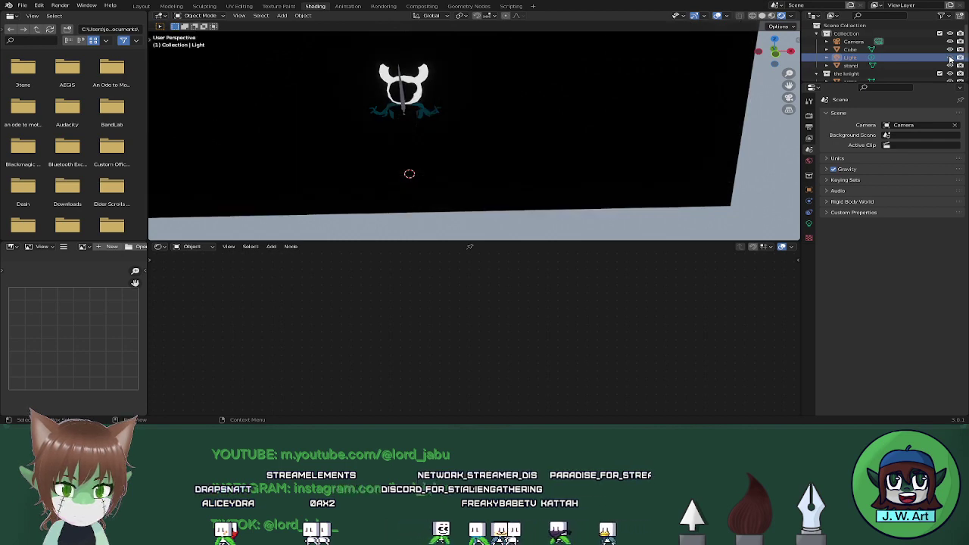
pyautogui.click(951, 58)
# Raise the light along the Z axis, high above the knight, and check the shading on the stand
pyautogui.moveTo(545, 158); pyautogui.dragTo(482, 182, button='middle')
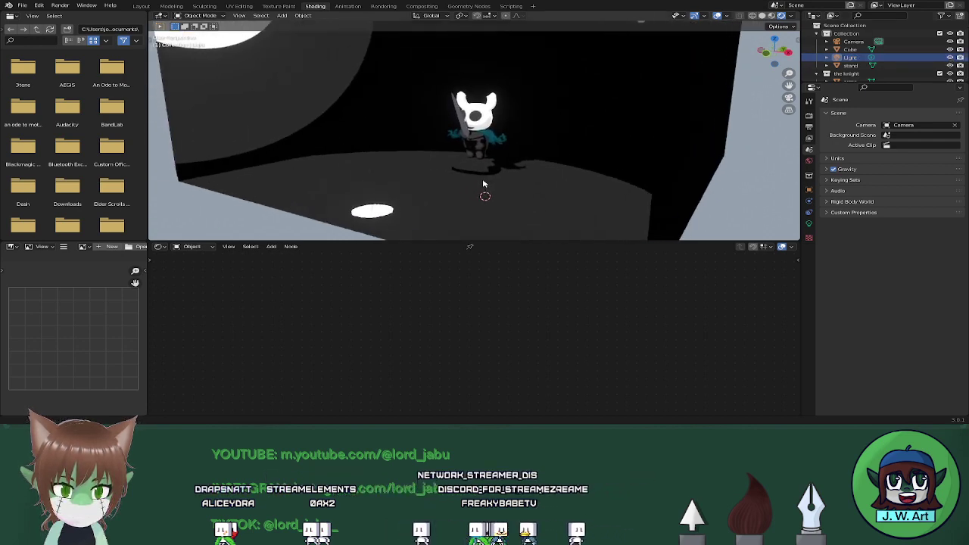
pyautogui.scroll(4, 489, 164)
pyautogui.scroll(2, 493, 163)
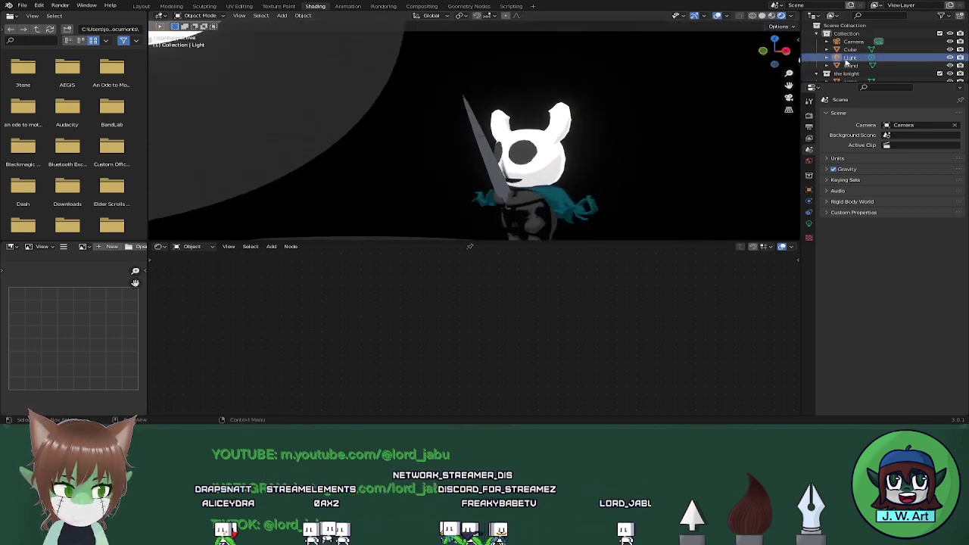
pyautogui.scroll(-3, 478, 162)
pyautogui.moveTo(478, 162); pyautogui.dragTo(500, 162, button='middle')
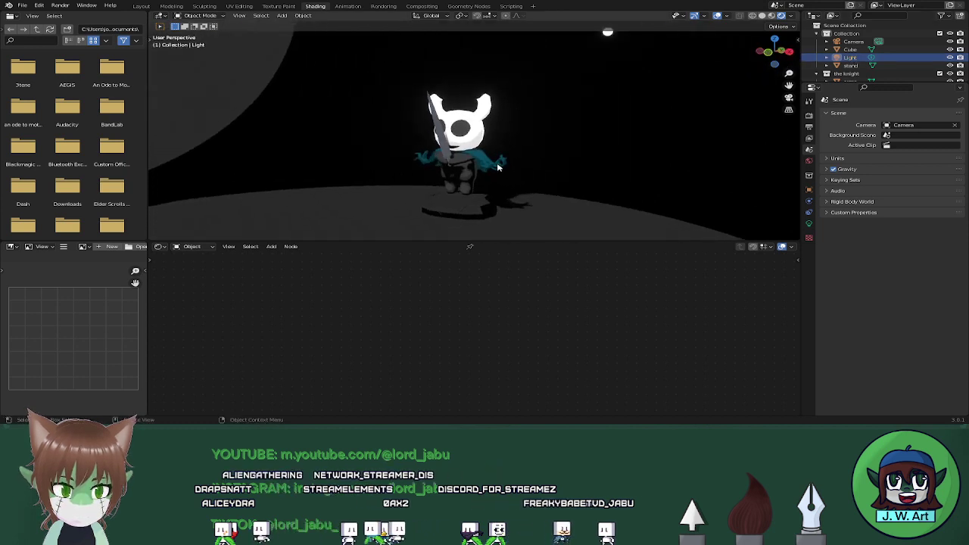
pyautogui.scroll(-1, 499, 164)
pyautogui.press('g')
pyautogui.press('z')
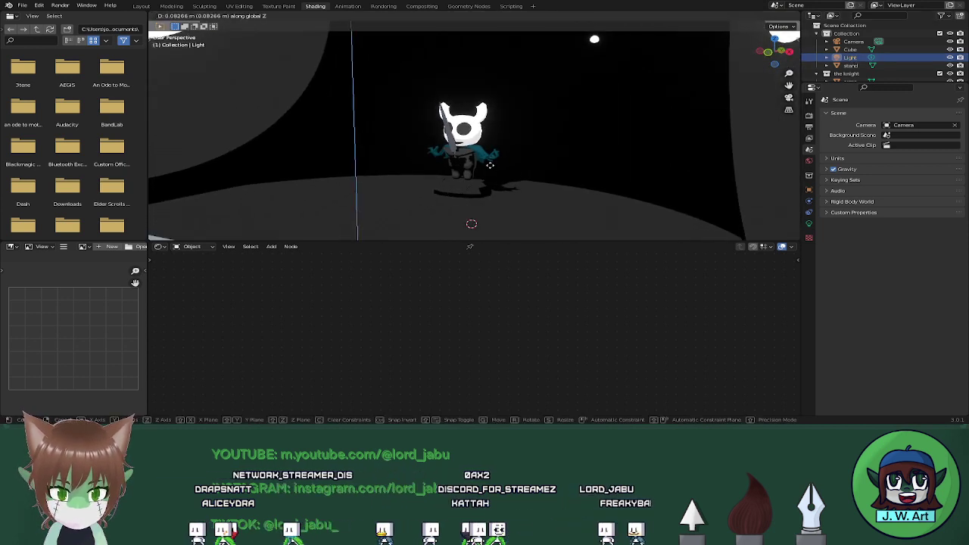
pyautogui.click(493, 32)
pyautogui.scroll(-3, 502, 101)
pyautogui.moveTo(502, 101); pyautogui.dragTo(488, 130, button='middle')
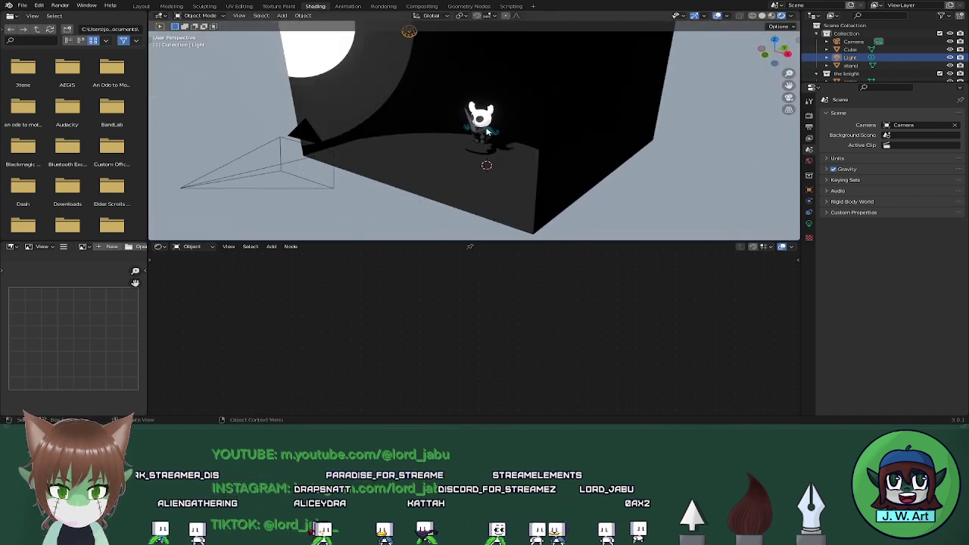
pyautogui.scroll(6, 496, 151)
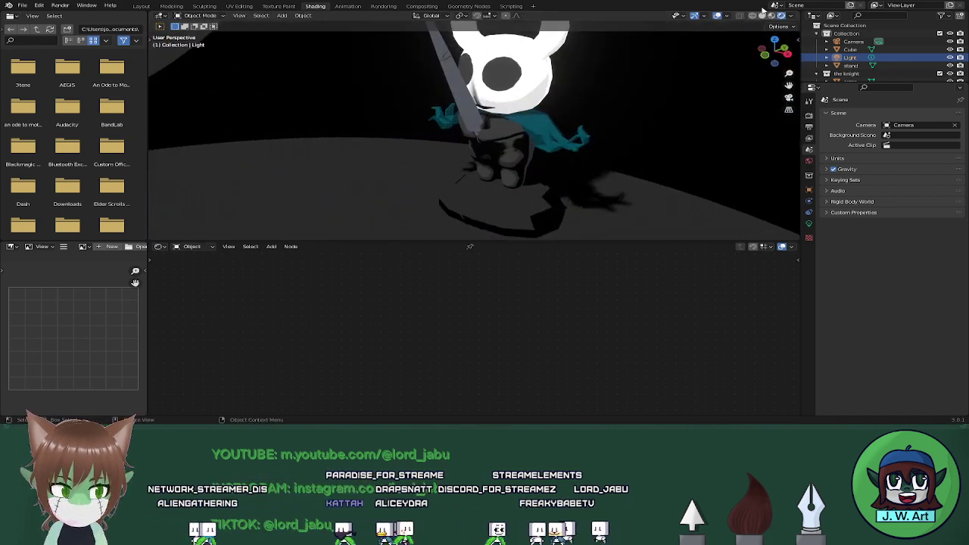
# Switch the 3D view to Solid shading and lower the light along the Z axis to about the knight's height
pyautogui.click(763, 15)
pyautogui.moveTo(496, 59)
pyautogui.mouseDown(button='middle')
pyautogui.moveTo(541, 106)
pyautogui.moveTo(638, 113)
pyautogui.mouseUp(button='middle')
pyautogui.scroll(-3, 541, 109)
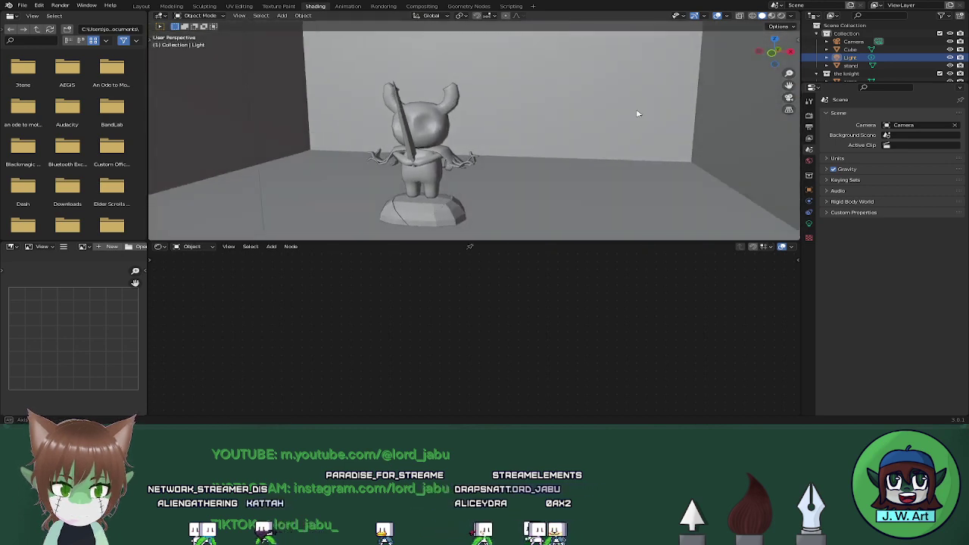
pyautogui.scroll(-10, 638, 113)
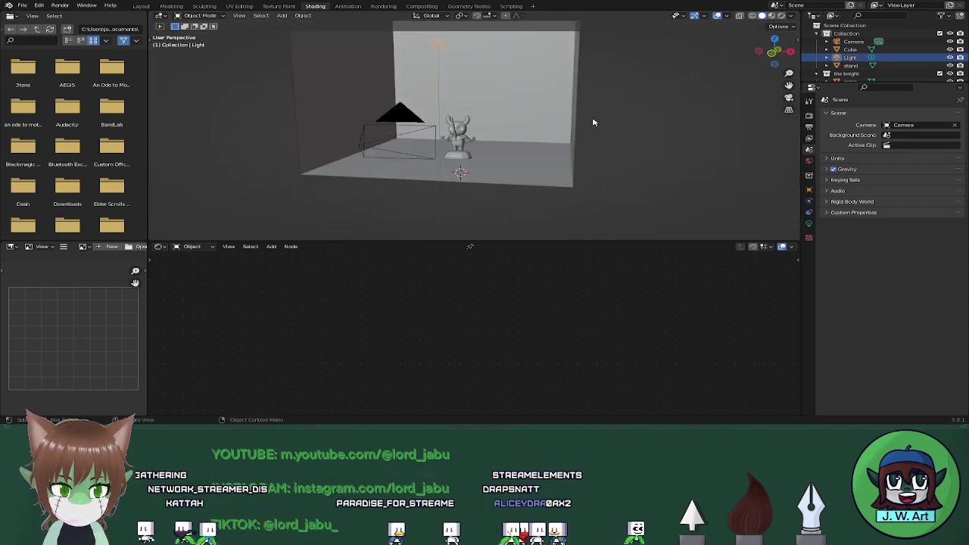
pyautogui.press('g')
pyautogui.press('z')
pyautogui.click(608, 208)
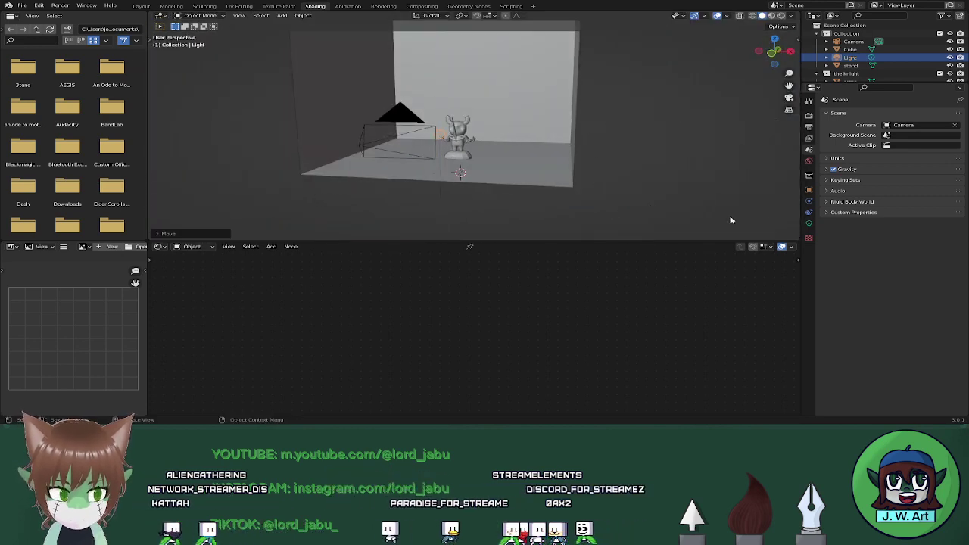
# Set the light's power to 10 W
pyautogui.click(810, 224)
pyautogui.click(916, 169)
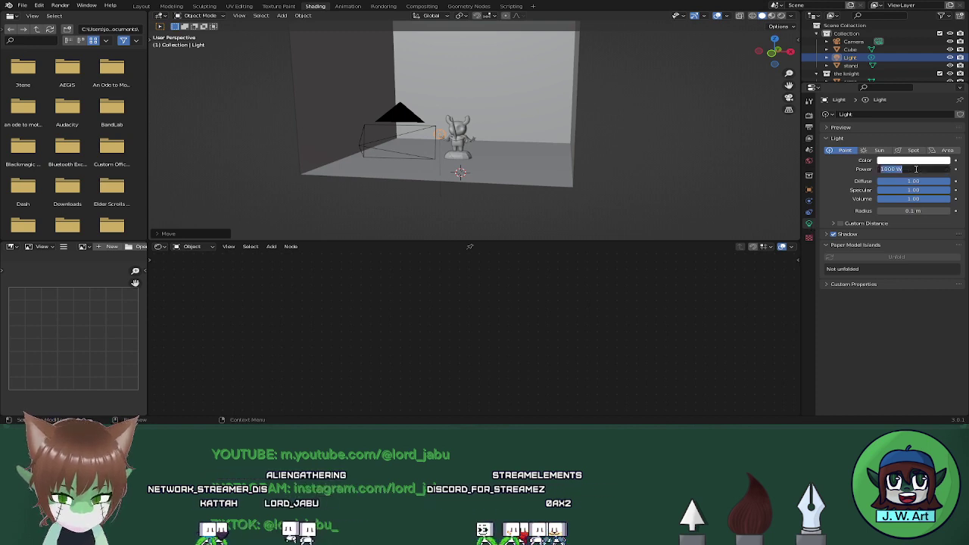
pyautogui.write('10')
pyautogui.press('Return')
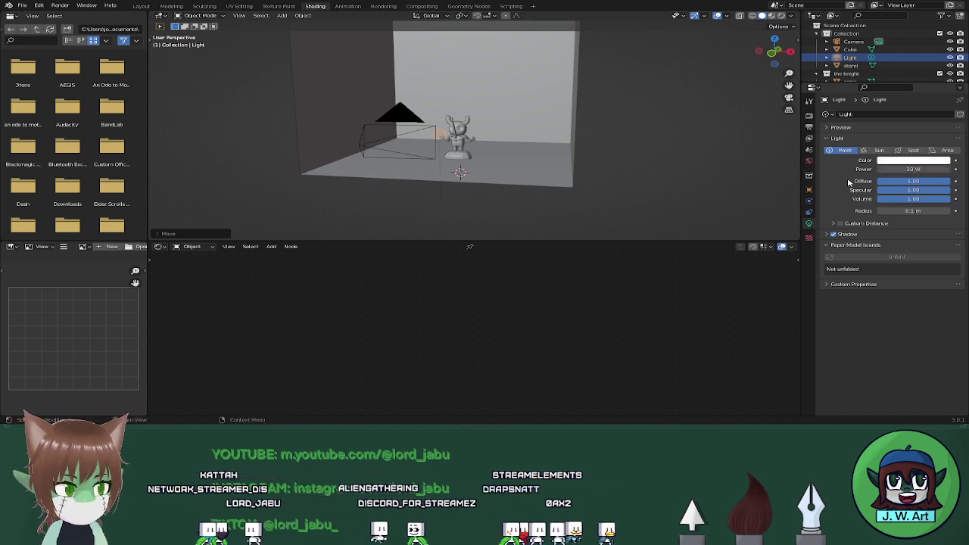
# Check the knight's lighting in Rendered shading and return the 3D view to Solid shading
pyautogui.click(781, 15)
pyautogui.scroll(3, 541, 136)
pyautogui.moveTo(540, 136); pyautogui.dragTo(485, 153, button='middle')
pyautogui.scroll(2, 484, 154)
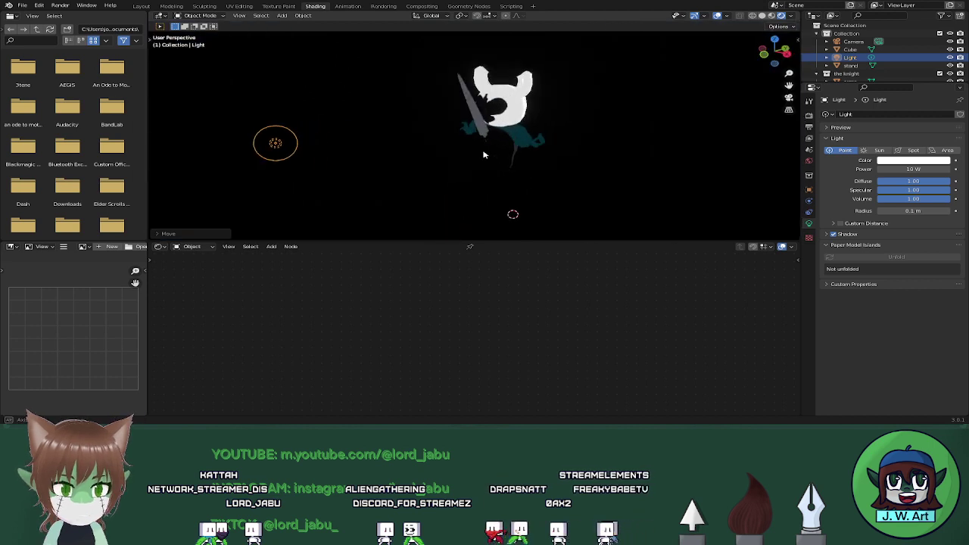
pyautogui.click(771, 15)
pyautogui.click(762, 15)
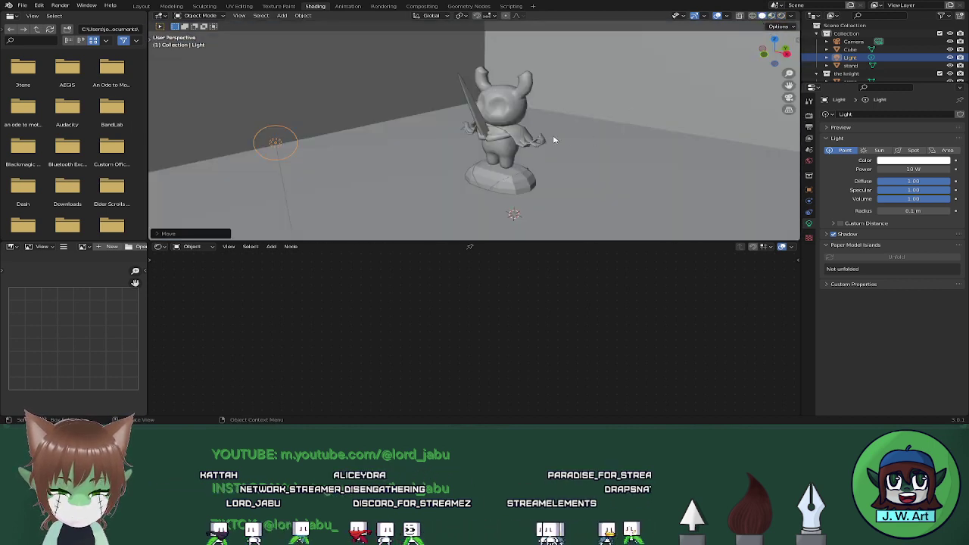
# Move the light along the Y axis until it is close to the knight and show the scene in Rendered shading
pyautogui.press('g')
pyautogui.press('y')
pyautogui.click(727, 84)
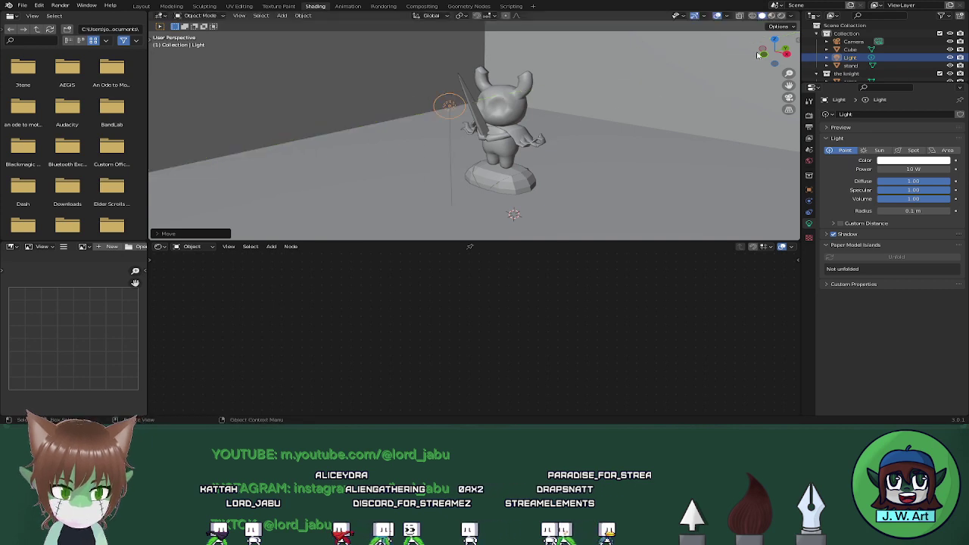
pyautogui.click(781, 16)
pyautogui.moveTo(424, 128)
pyautogui.mouseDown(button='middle')
pyautogui.moveTo(492, 137)
pyautogui.moveTo(432, 169)
pyautogui.moveTo(508, 125)
pyautogui.moveTo(502, 119)
pyautogui.mouseUp(button='middle')
pyautogui.scroll(-3, 492, 136)
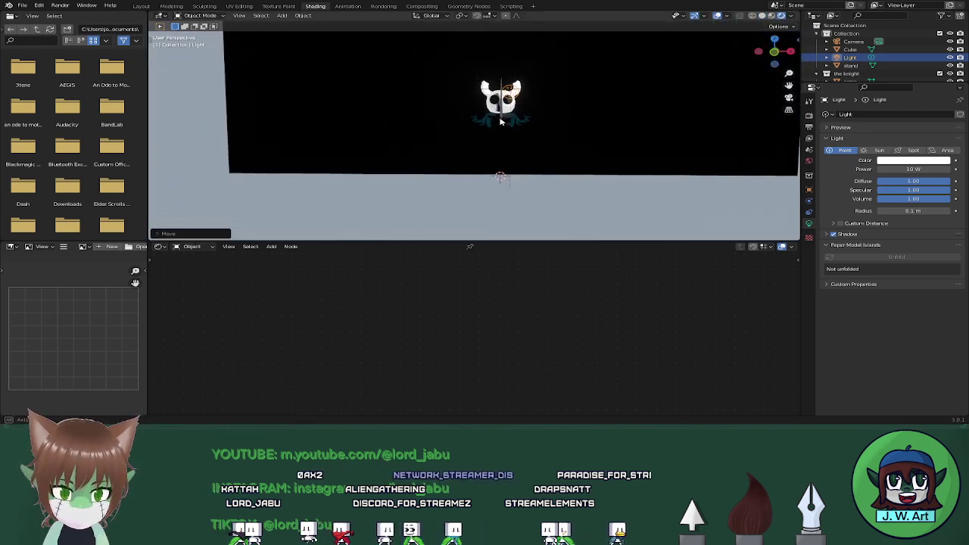
# Lower the light along Z to the knight's eye level, shift it along X towards the face's centre, and check the lighting
pyautogui.press('g')
pyautogui.press('z')
pyautogui.click(514, 139)
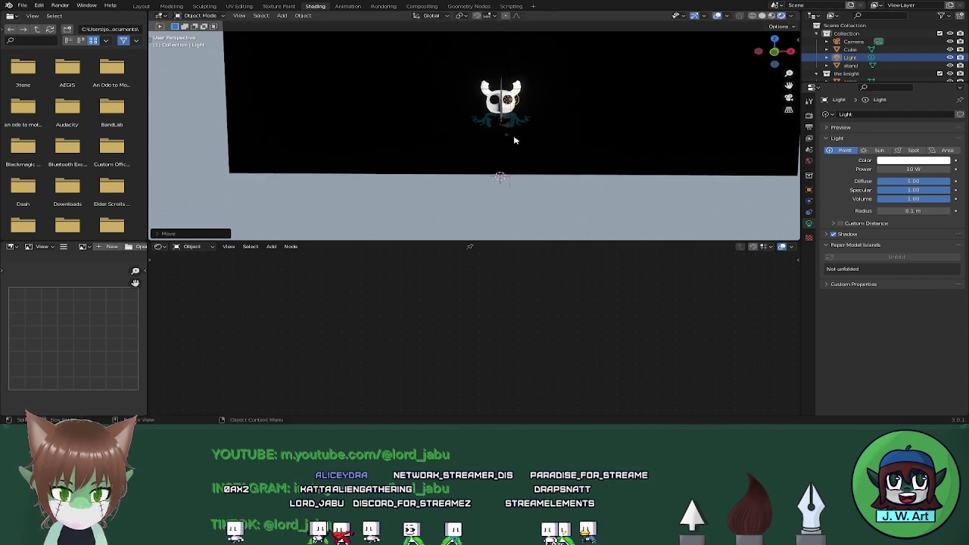
pyautogui.press('g')
pyautogui.press('x')
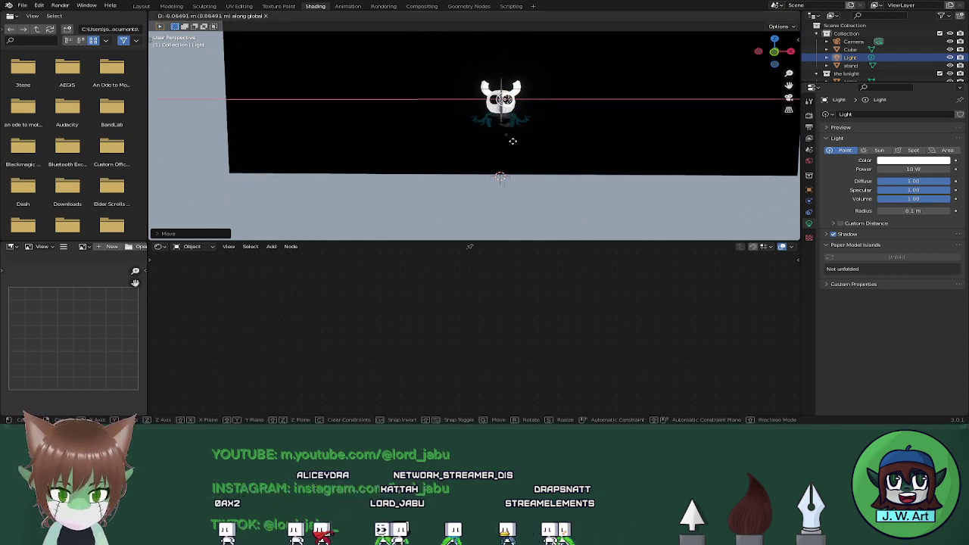
pyautogui.click(511, 141)
pyautogui.moveTo(511, 141); pyautogui.dragTo(506, 154, button='middle')
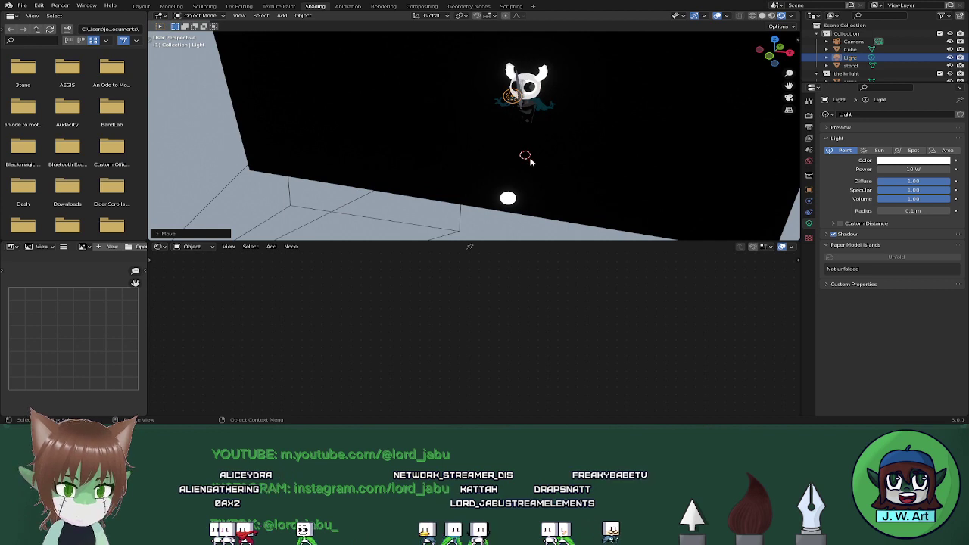
pyautogui.keyDown('shift'); pyautogui.moveTo(528, 161); pyautogui.dragTo(493, 189, button='middle'); pyautogui.keyUp('shift')
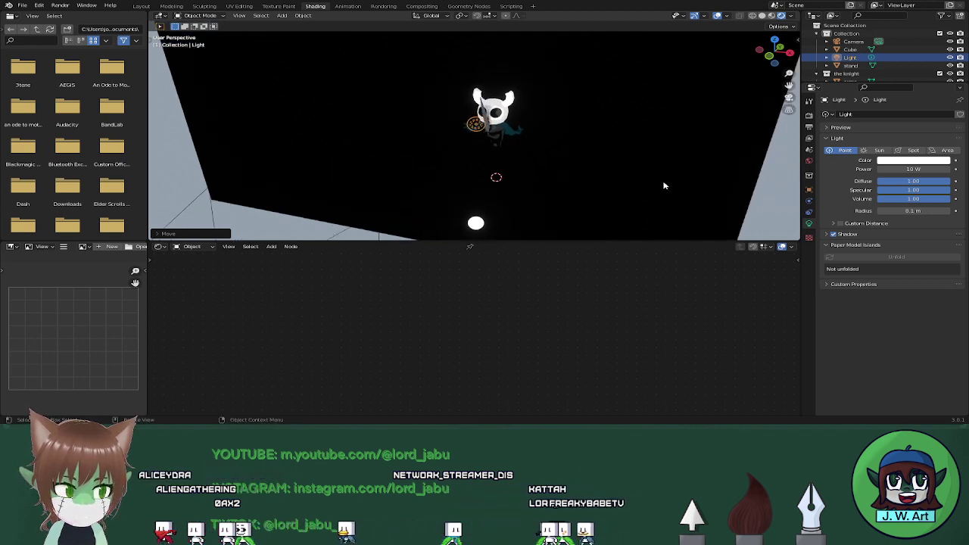
pyautogui.moveTo(665, 186)
pyautogui.mouseDown(button='middle')
pyautogui.moveTo(591, 166)
pyautogui.moveTo(542, 186)
pyautogui.mouseUp(button='middle')
# Switch the 3D view to Material Preview and set the room's scenery material Metallic to 0.405
pyautogui.click(771, 16)
pyautogui.scroll(1, 523, 151)
pyautogui.moveTo(524, 152); pyautogui.dragTo(558, 159, button='middle')
pyautogui.click(558, 158)
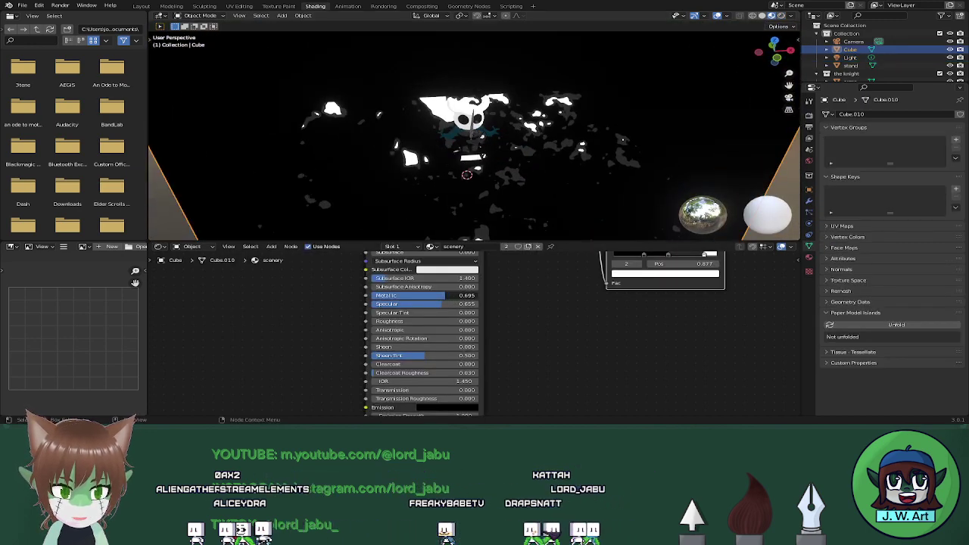
pyautogui.moveTo(446, 295); pyautogui.dragTo(414, 295)
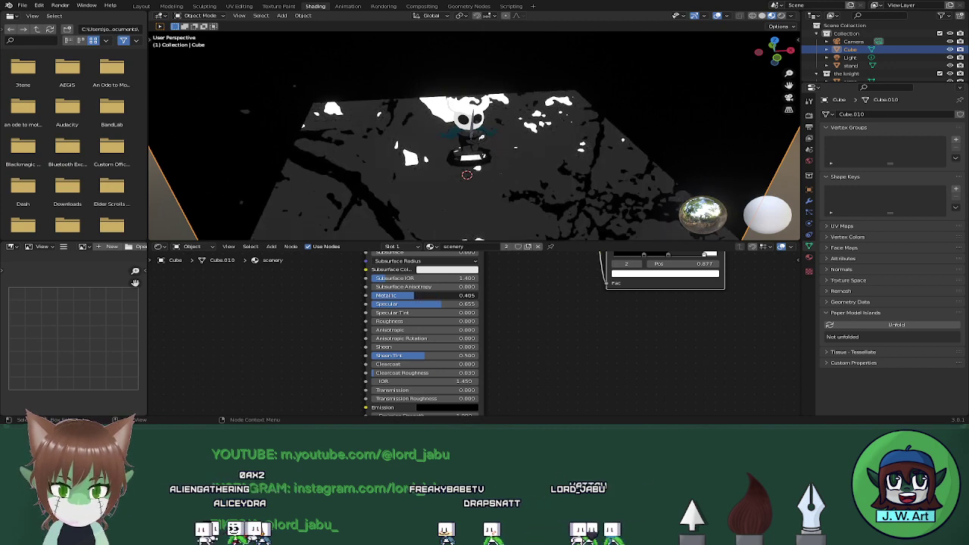
pyautogui.moveTo(519, 155); pyautogui.dragTo(490, 160, button='middle')
pyautogui.scroll(-3, 527, 125)
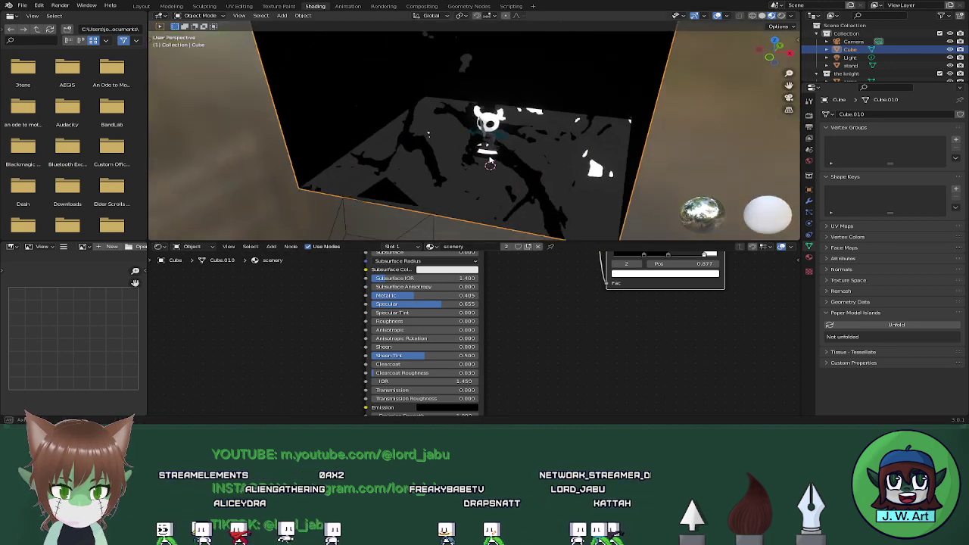
# Reposition the Color Ramp stops of the scenery material, placing stop 1 at 0.548 and the first dark stop near the ramp's start
pyautogui.moveTo(670, 257); pyautogui.dragTo(625, 295, button='middle')
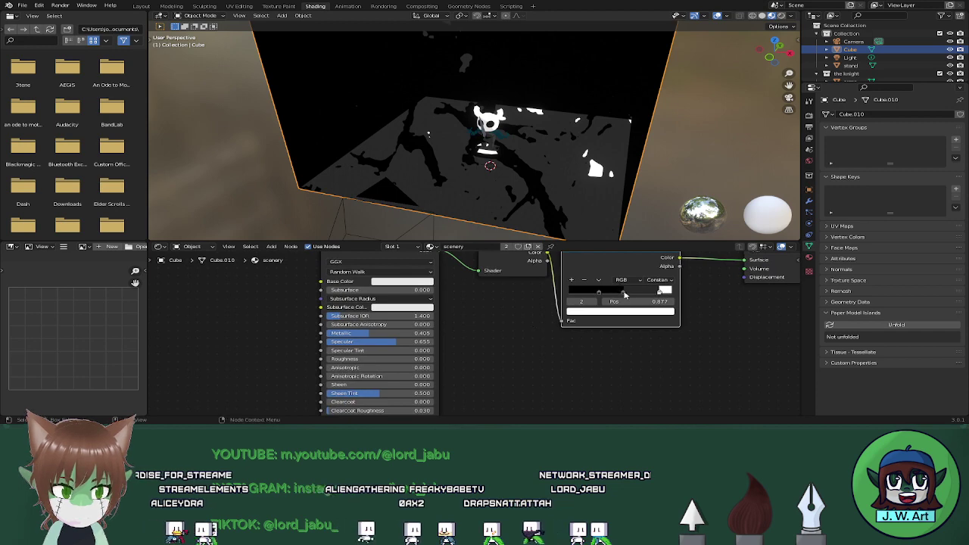
pyautogui.moveTo(624, 293); pyautogui.dragTo(582, 293)
pyautogui.click(599, 293)
pyautogui.moveTo(658, 294); pyautogui.dragTo(626, 294)
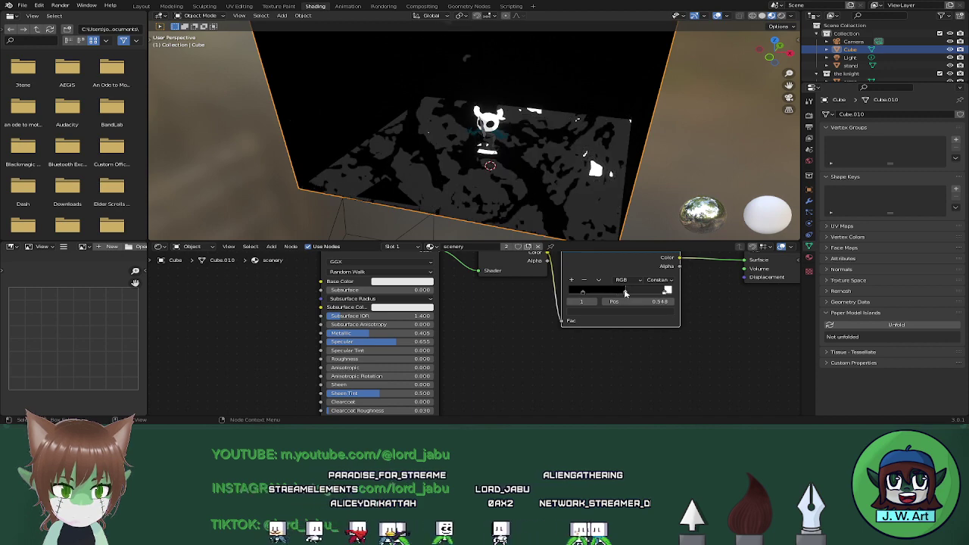
pyautogui.moveTo(455, 130)
pyautogui.mouseDown(button='middle')
pyautogui.moveTo(424, 44)
pyautogui.moveTo(446, 114)
pyautogui.moveTo(489, 110)
pyautogui.moveTo(449, 140)
pyautogui.mouseUp(button='middle')
# Return the 3D view to Solid shading, open the Layout workspace and select the stand under the knight
pyautogui.click(762, 16)
pyautogui.click(150, 7)
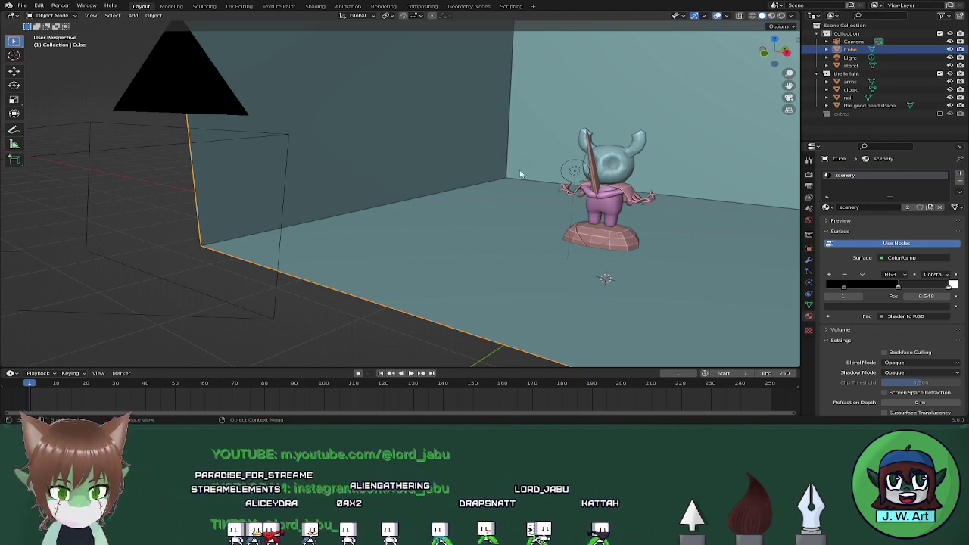
pyautogui.moveTo(521, 174); pyautogui.dragTo(449, 222, button='middle')
pyautogui.click(404, 233)
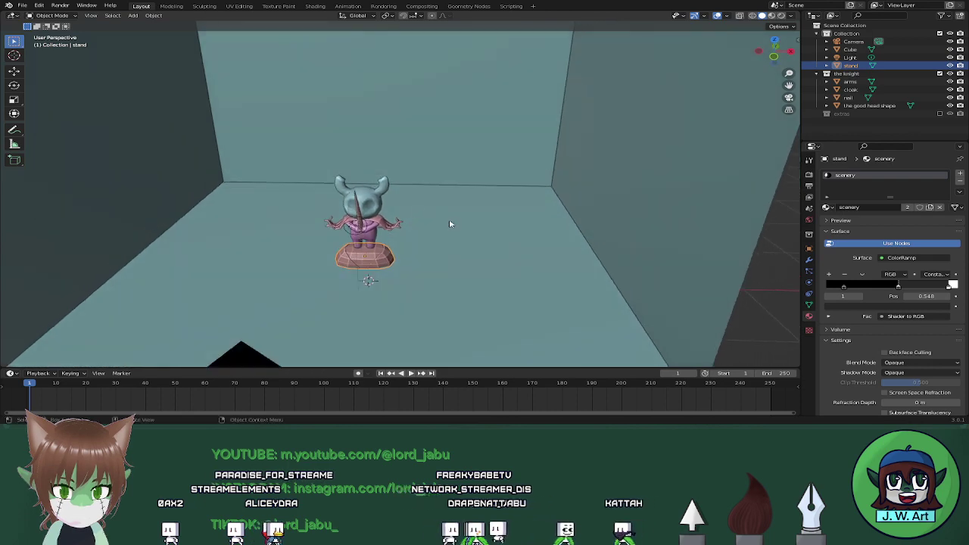
# Add a 2 m cube at the world origin and raise it about 0.52 m along the Z axis
pyautogui.hotkey('shift', 'a')
pyautogui.moveTo(462, 228)
pyautogui.click(506, 233)
pyautogui.moveTo(506, 232); pyautogui.dragTo(488, 219, button='middle')
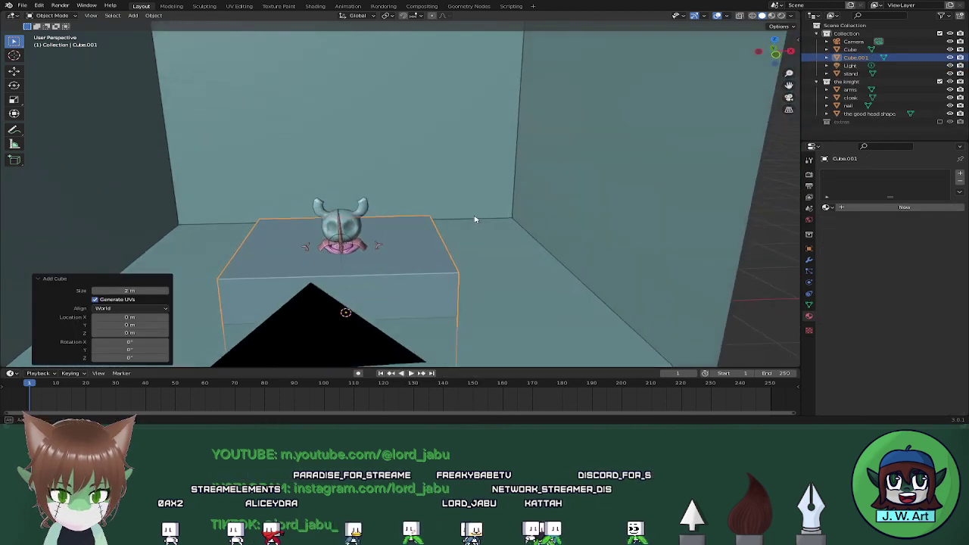
pyautogui.click(493, 195)
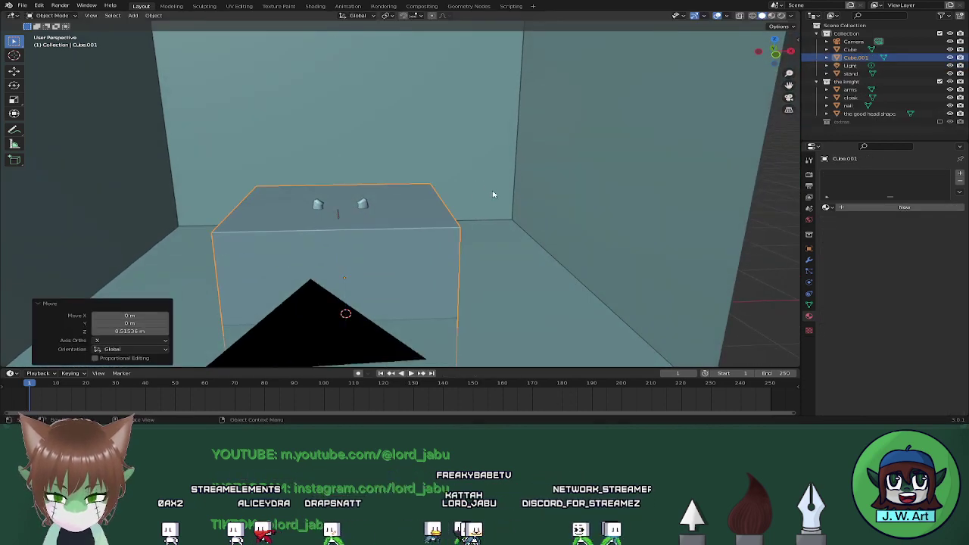
# Give the new cube a level 1 Subdivision modifier and scale it by about 0.485
pyautogui.hotkey('ctrl', '1')
pyautogui.moveTo(493, 195); pyautogui.dragTo(480, 210, button='middle')
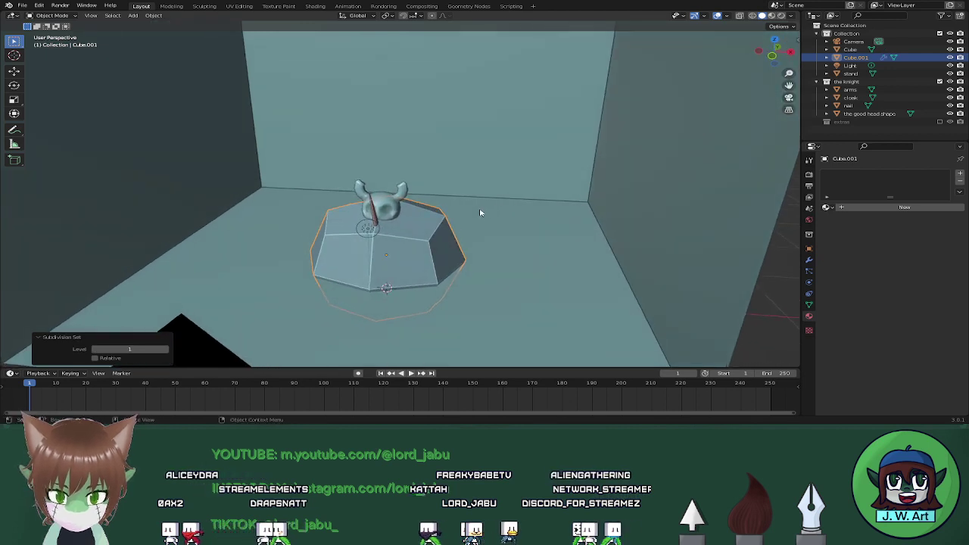
pyautogui.press('s')
pyautogui.click(441, 231)
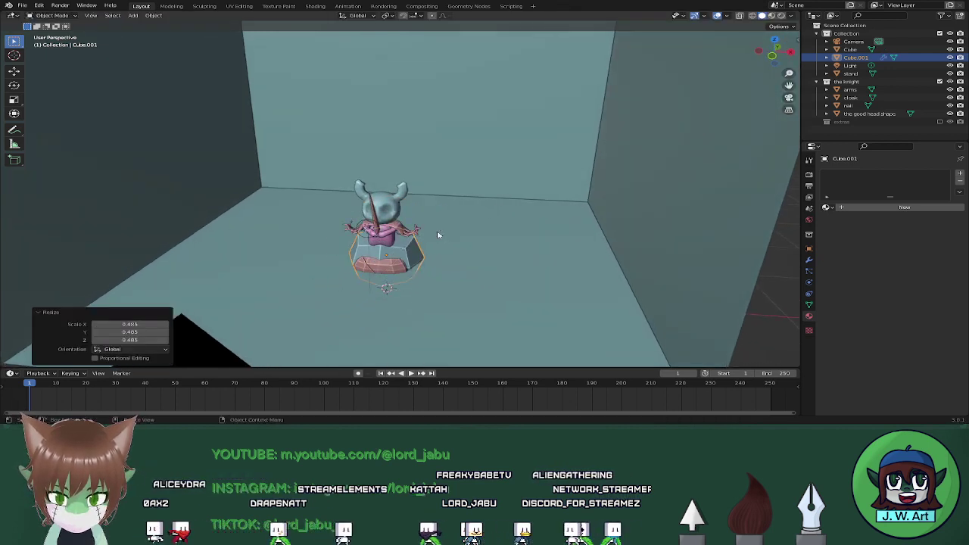
# Raise the subdivided cube about 0.34 m and move it horizontally about 2.02 m in X and 1.8 m in Y towards the room's back corner
pyautogui.press('g')
pyautogui.press('z')
pyautogui.click(443, 212)
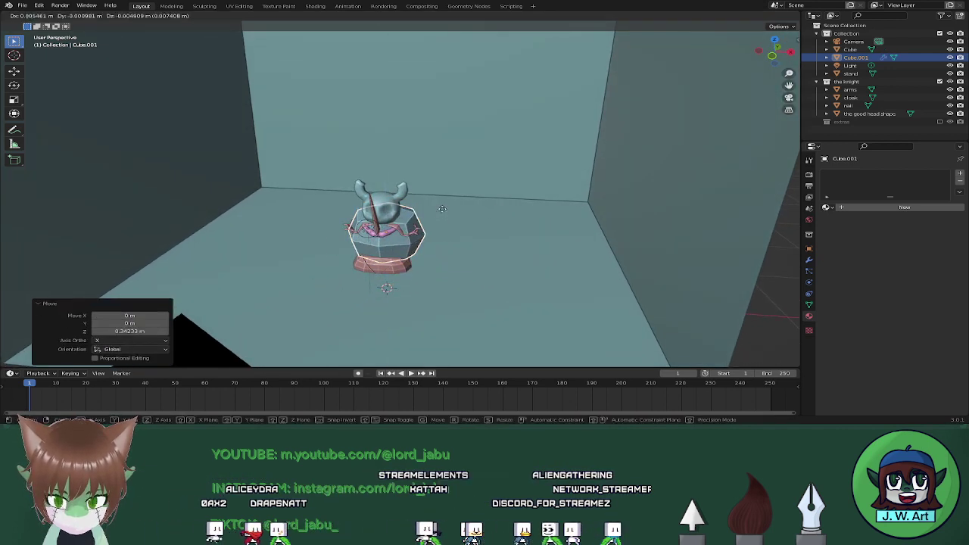
pyautogui.press('g')
pyautogui.hotkey('shift', 'z')
pyautogui.click(624, 173)
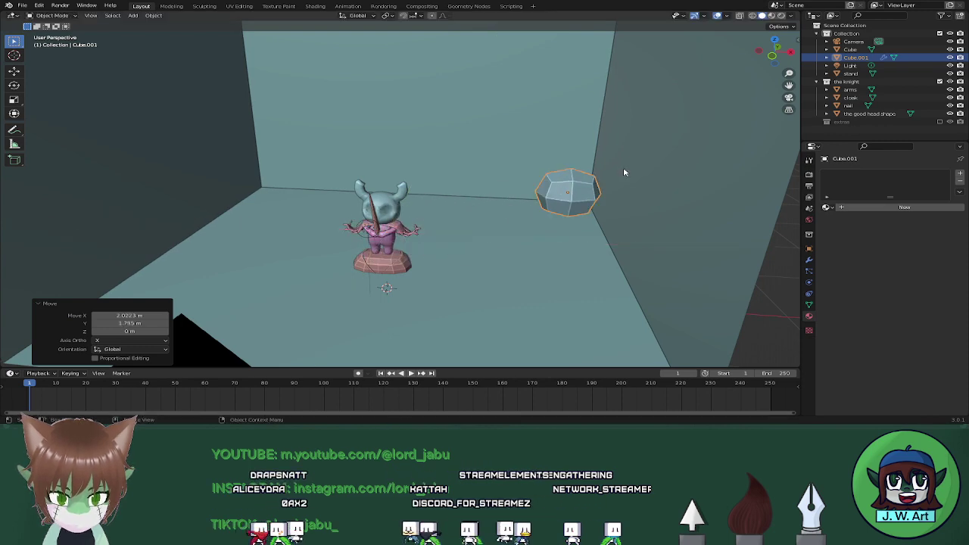
pyautogui.moveTo(631, 210); pyautogui.dragTo(736, 267, button='middle')
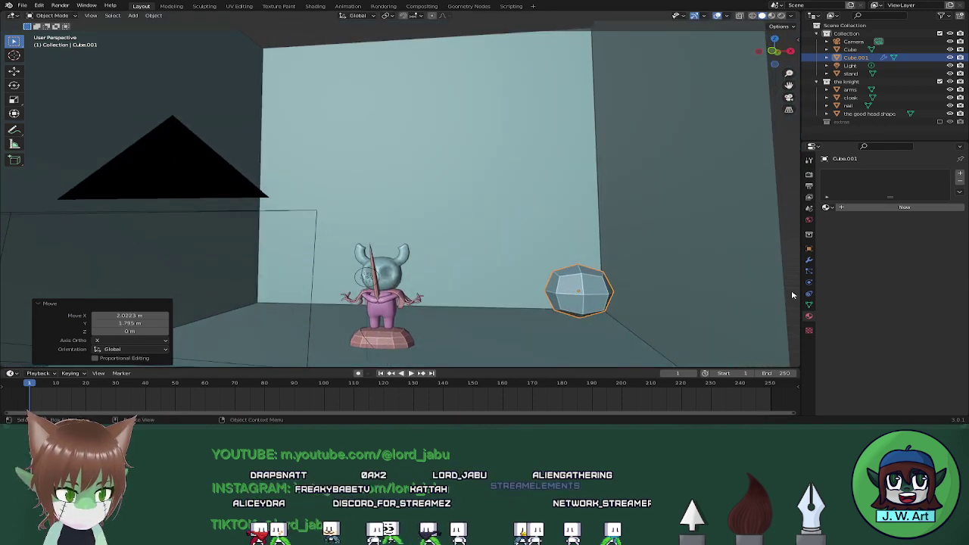
pyautogui.click(809, 260)
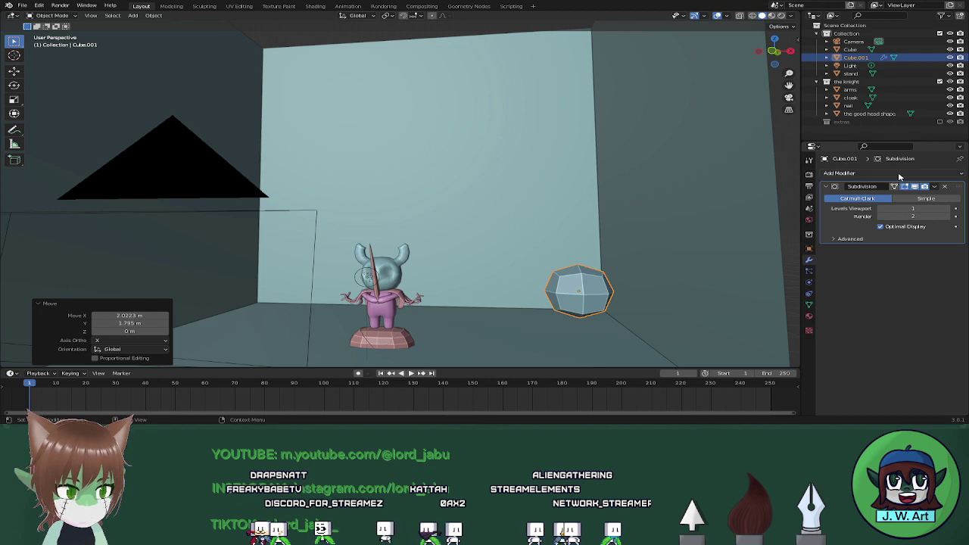
pyautogui.click(935, 186)
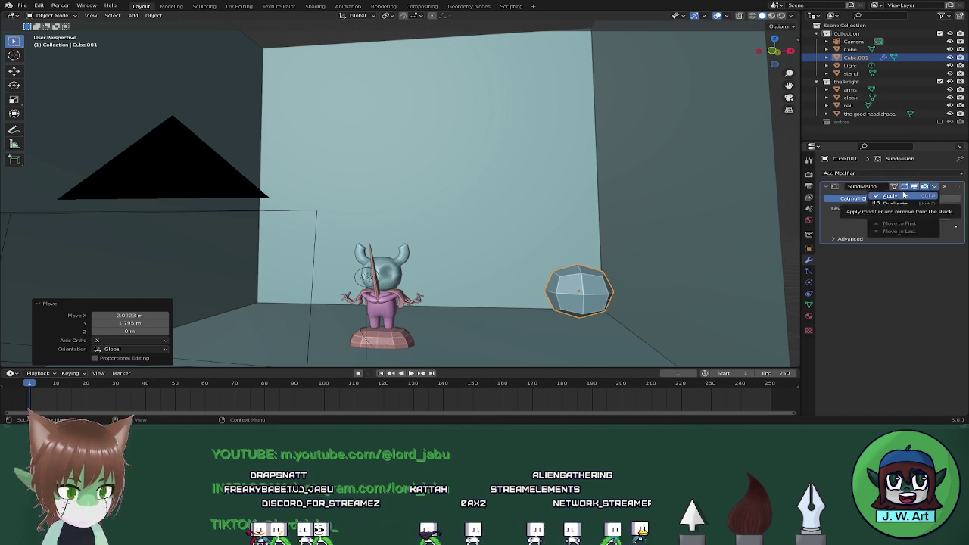
pyautogui.click(915, 174)
# Add centred loop cuts across the new cube in all three directions and return to Object Mode
pyautogui.press('Tab')
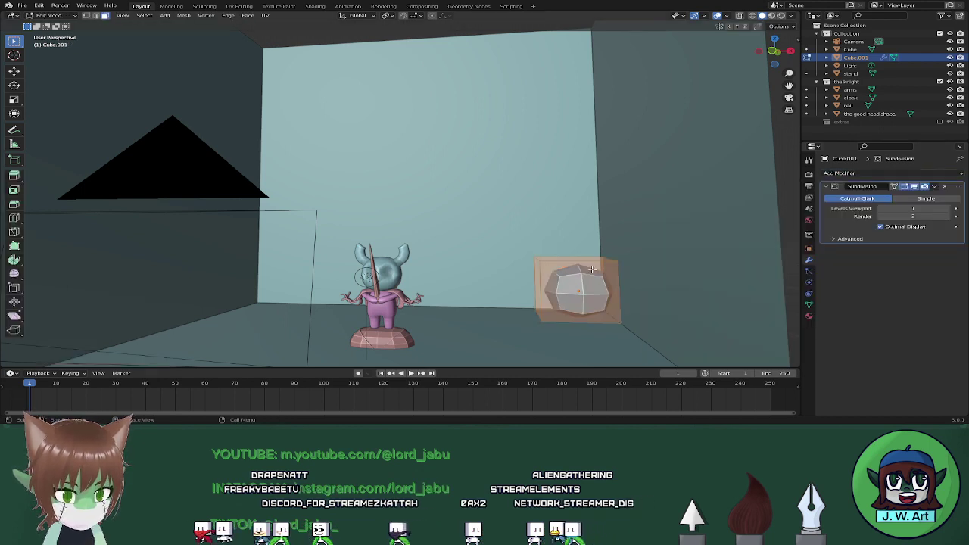
pyautogui.hotkey('ctrl', 'r')
pyautogui.click(584, 316)
pyautogui.rightClick(584, 316)
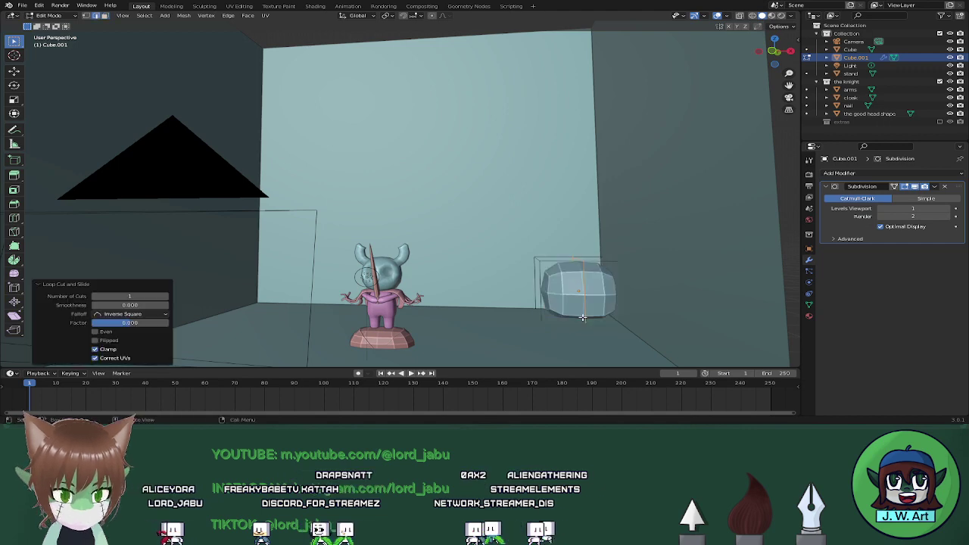
pyautogui.hotkey('ctrl', 'r')
pyautogui.click(569, 294)
pyautogui.rightClick(569, 295)
pyautogui.moveTo(567, 292); pyautogui.dragTo(356, 137, button='middle')
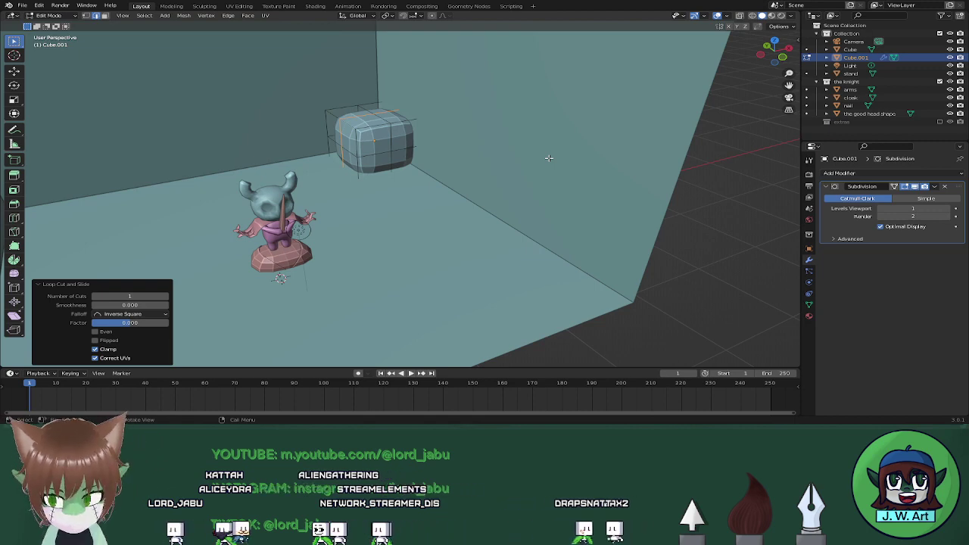
pyautogui.moveTo(549, 158); pyautogui.dragTo(496, 142, button='middle')
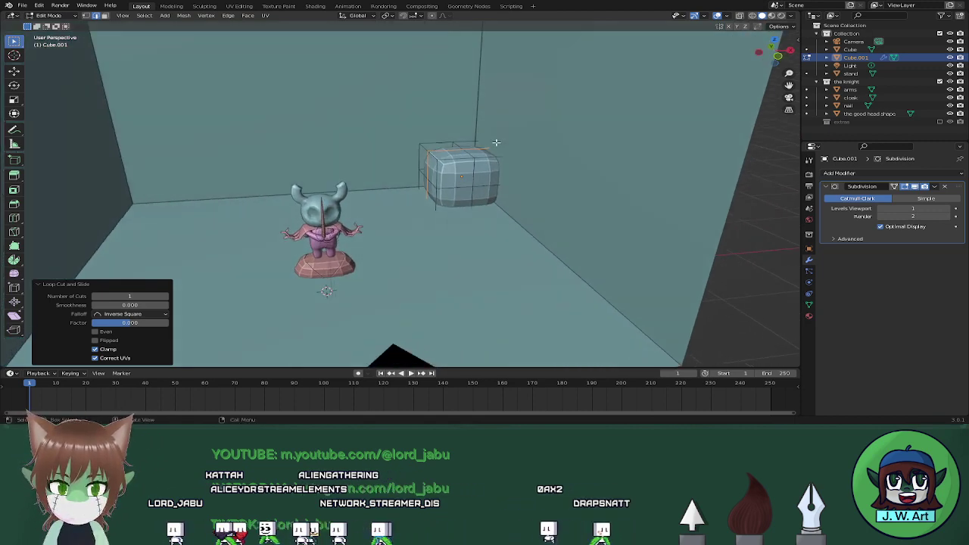
pyautogui.press('Tab')
# Apply the cube's Subdivision modifier and add a Decimate modifier
pyautogui.moveTo(571, 179); pyautogui.dragTo(541, 165, button='middle')
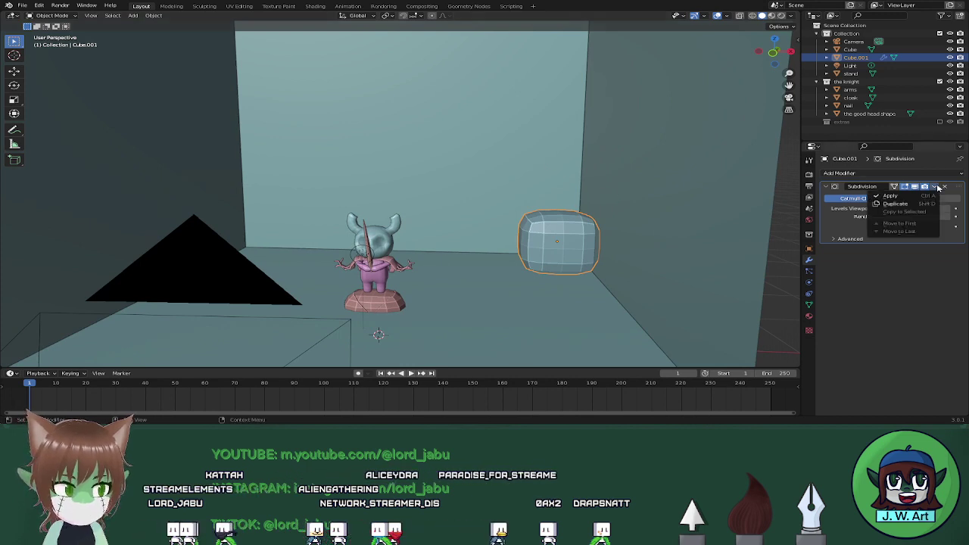
pyautogui.click(944, 185)
pyautogui.click(909, 174)
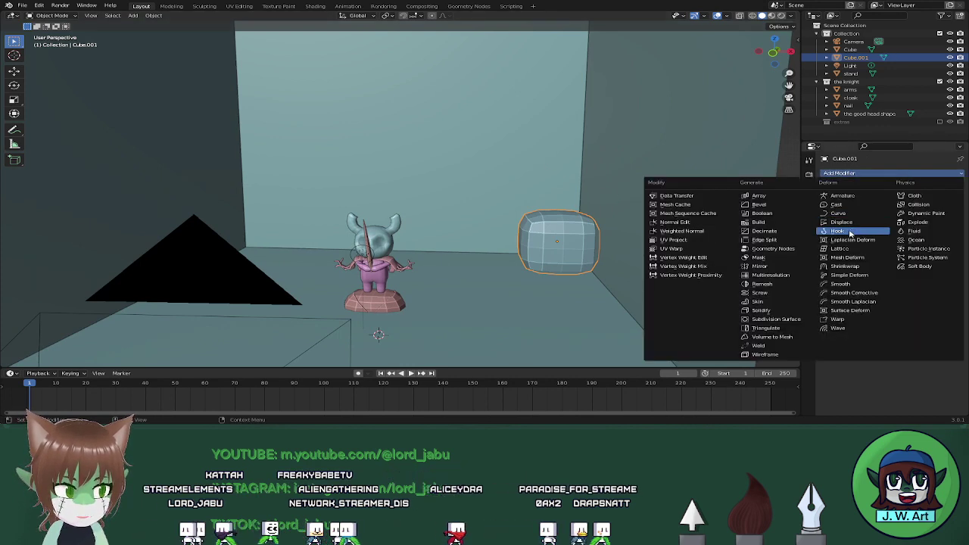
pyautogui.click(774, 231)
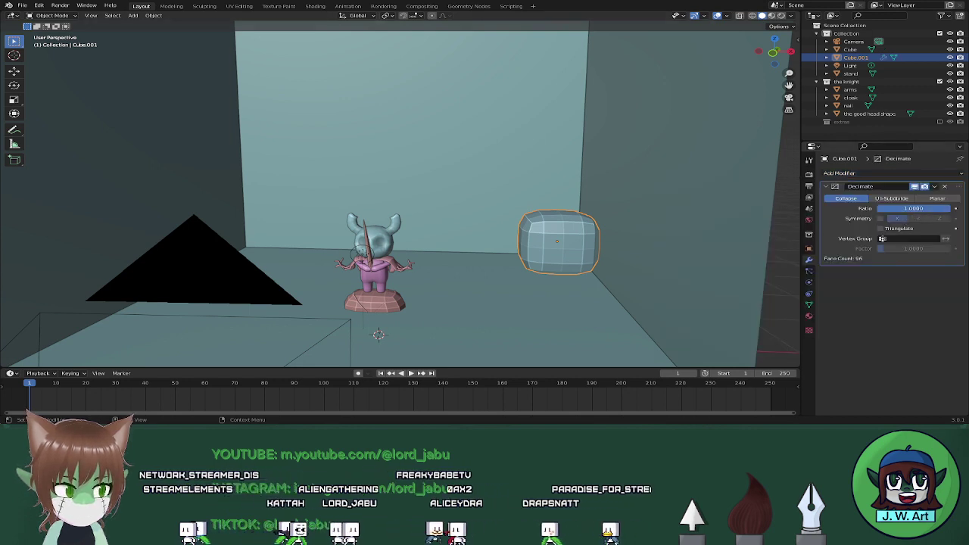
# Try the Decimate modifier's ratio and its Un-Subdivide and Planar modes, and return it to Collapse
pyautogui.moveTo(915, 209); pyautogui.dragTo(946, 208)
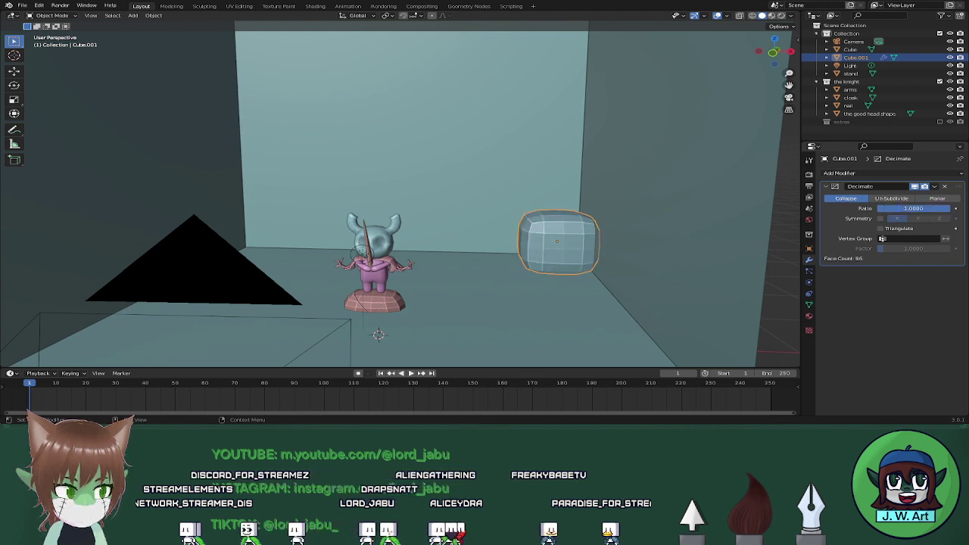
pyautogui.click(905, 200)
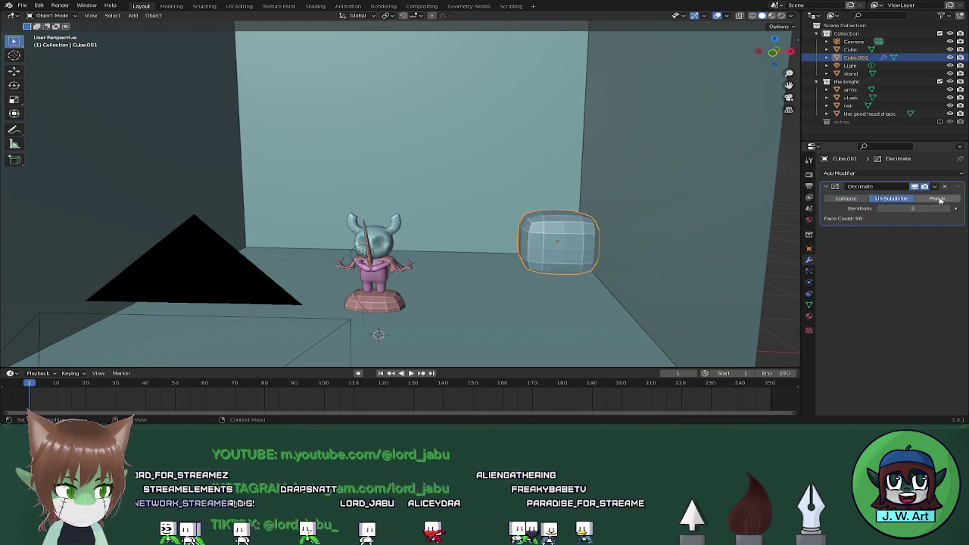
pyautogui.click(938, 200)
pyautogui.click(860, 201)
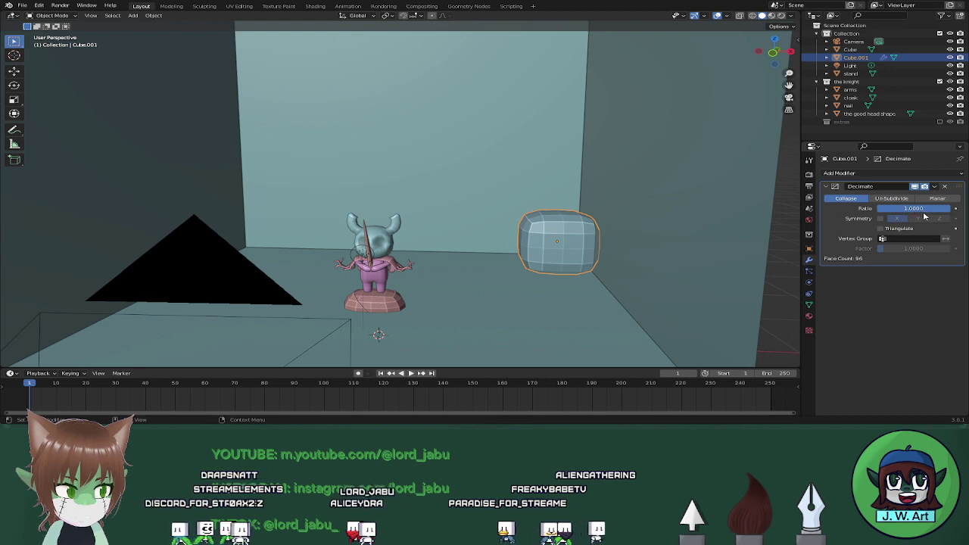
# Enable Y-axis symmetry on the Decimate modifier and try other ratios, returning the ratio to 1.0
pyautogui.moveTo(913, 209); pyautogui.dragTo(886, 209)
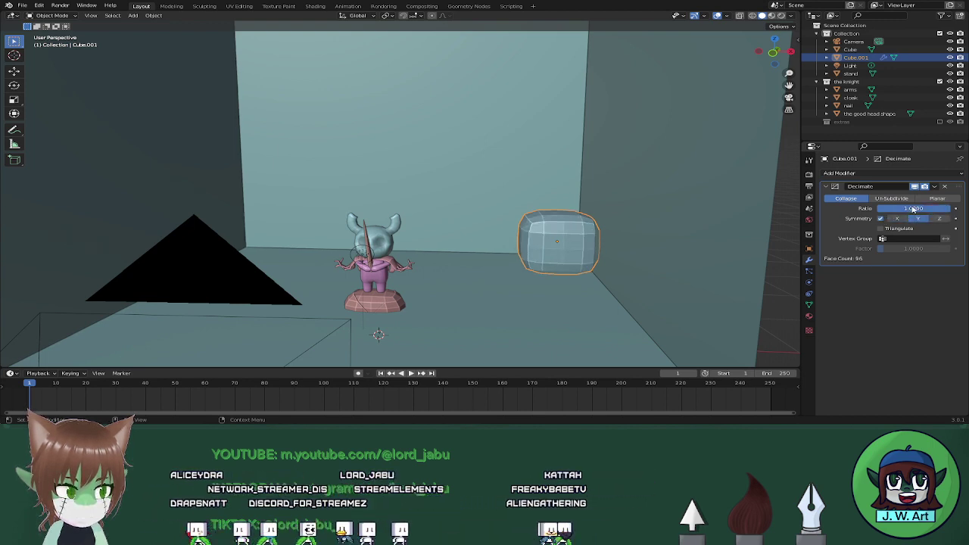
pyautogui.moveTo(896, 209); pyautogui.dragTo(951, 208)
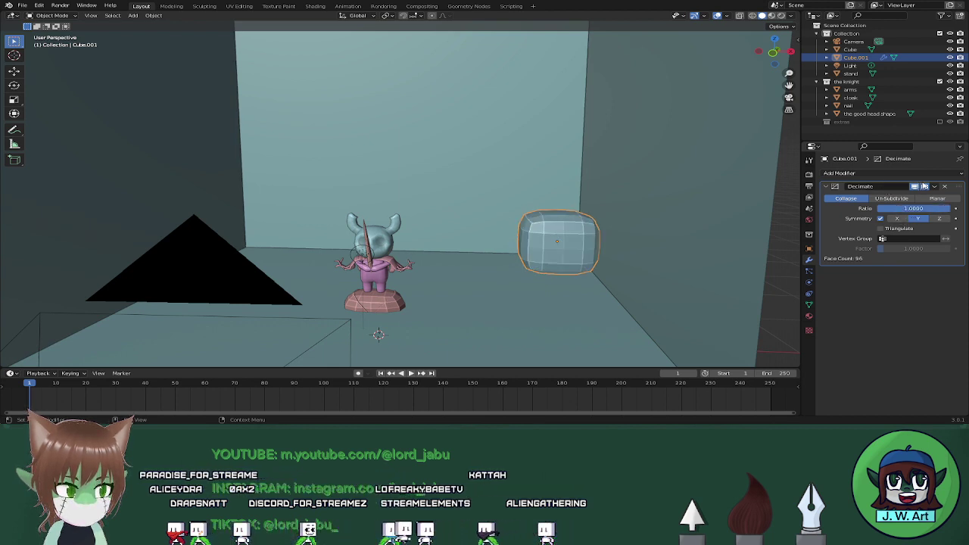
pyautogui.click(935, 188)
pyautogui.click(935, 188)
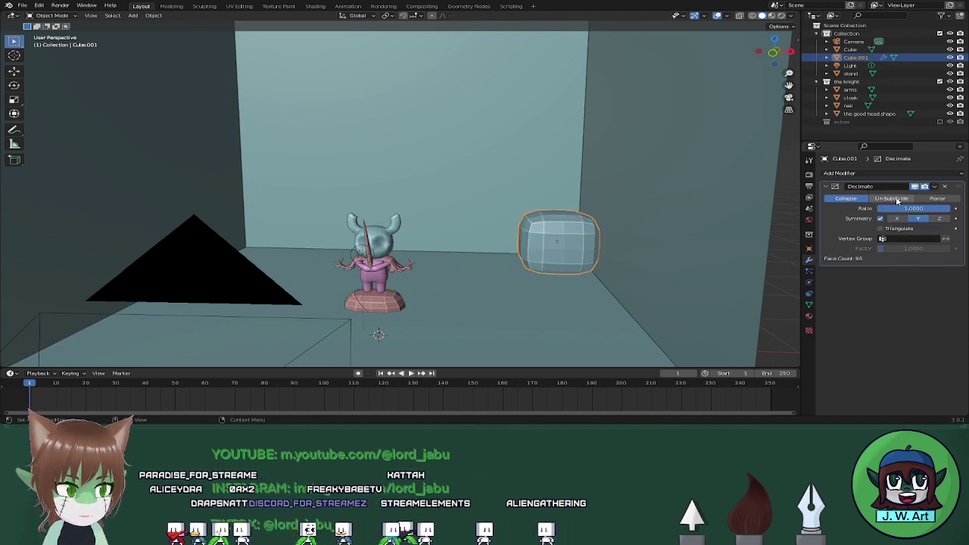
# Undo the Decimate trials, the applied Subdivision and the cube's last loop cut, and return to Object Mode
pyautogui.moveTo(693, 232); pyautogui.dragTo(633, 200, button='middle')
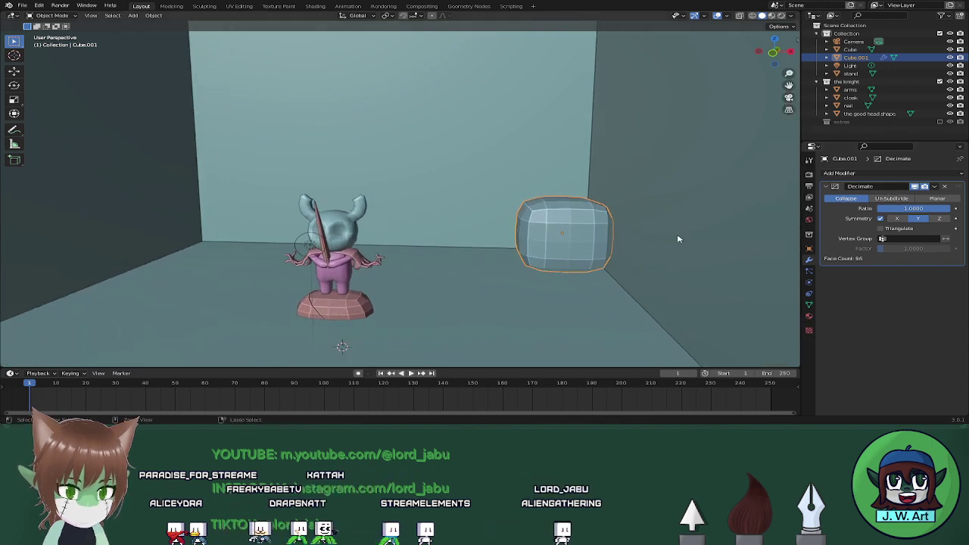
pyautogui.hotkey('ctrl', 'z')
pyautogui.hotkey('ctrl', 'z')
pyautogui.hotkey('ctrl', 'z')
pyautogui.hotkey('ctrl', 'z')
pyautogui.hotkey('ctrl', 'z')
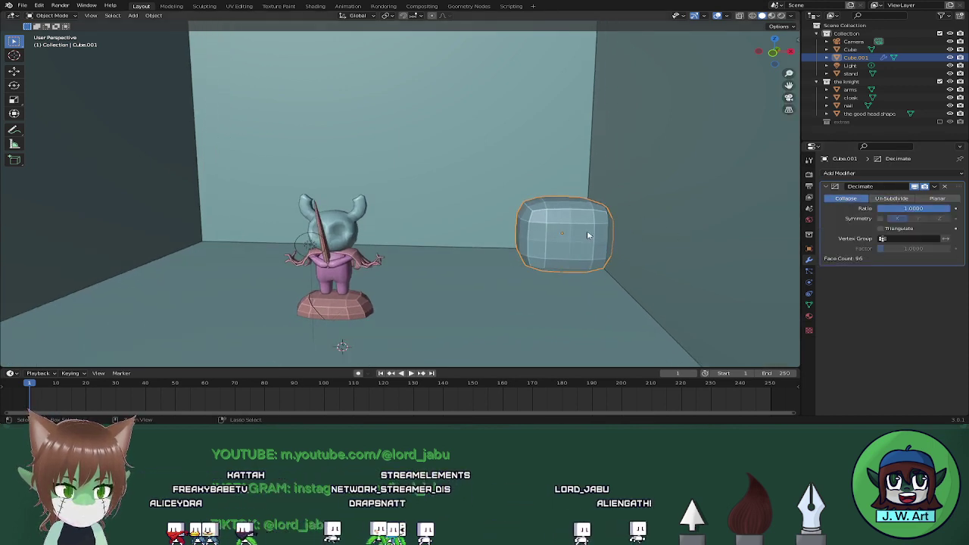
pyautogui.press('Tab')
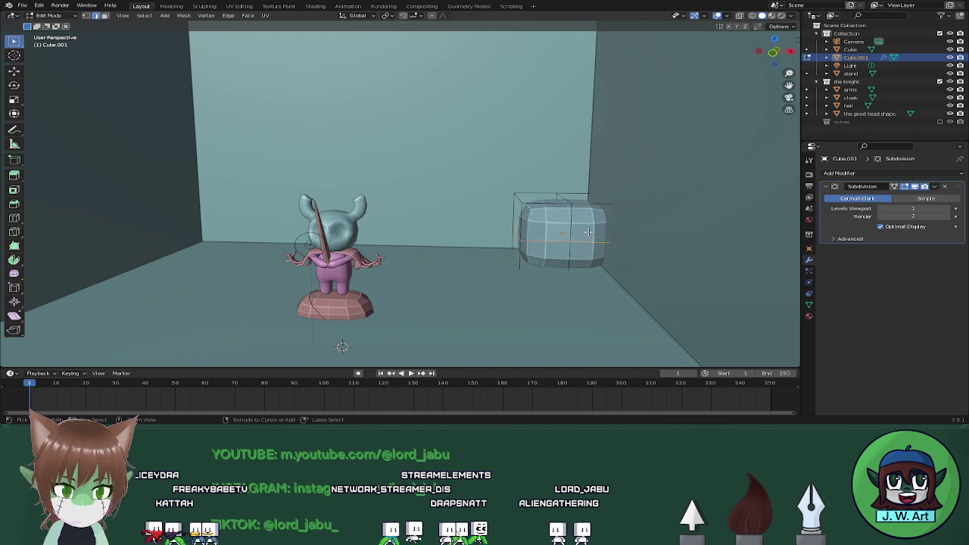
pyautogui.hotkey('ctrl', 'z')
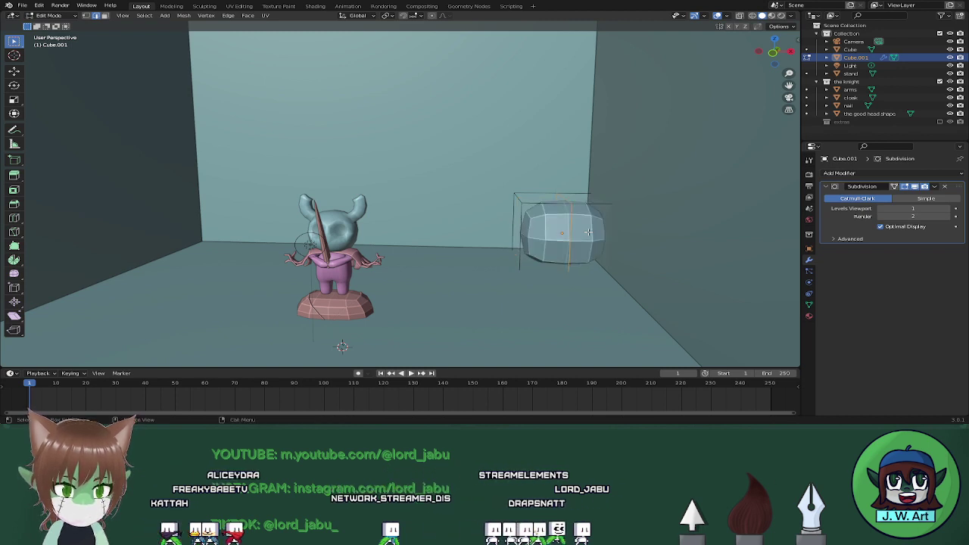
pyautogui.press('Tab')
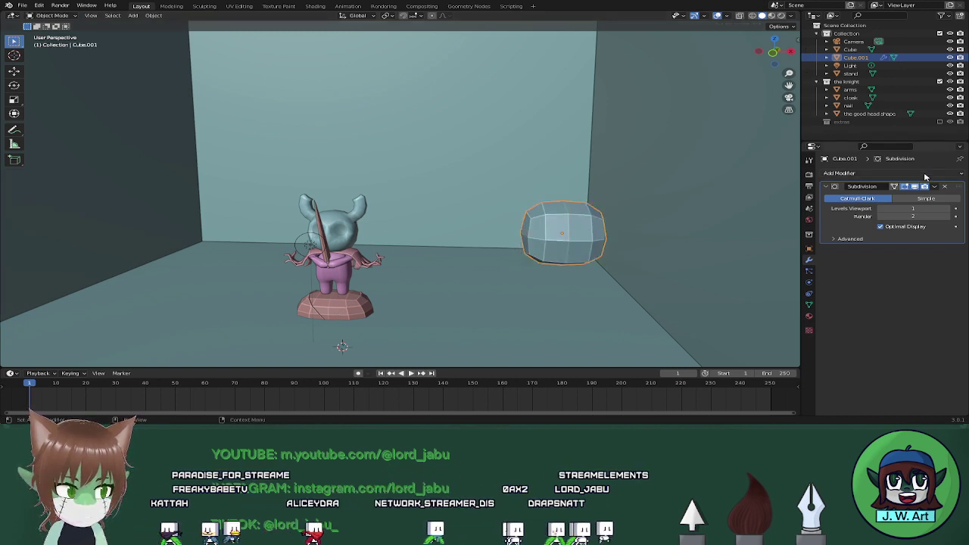
# Add a Decimate modifier to the cube, apply its Subdivision modifier, and set the Decimate ratio to about 0.65
pyautogui.click(840, 172)
pyautogui.click(766, 231)
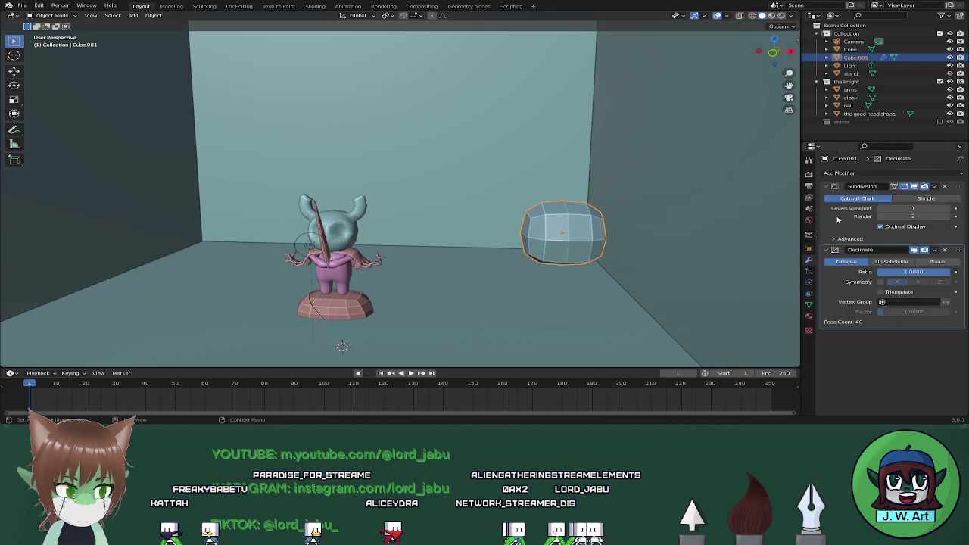
pyautogui.click(935, 186)
pyautogui.click(894, 196)
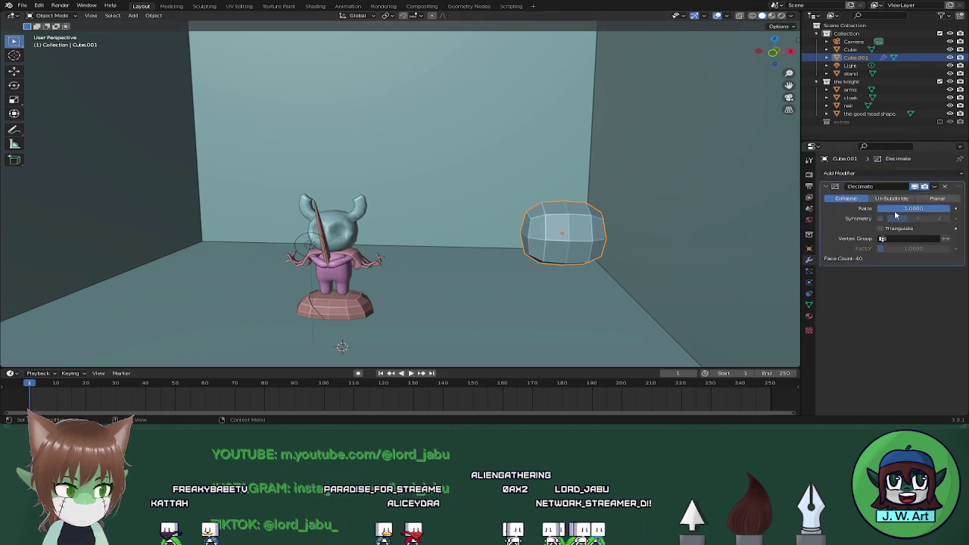
pyautogui.moveTo(914, 207); pyautogui.dragTo(939, 207)
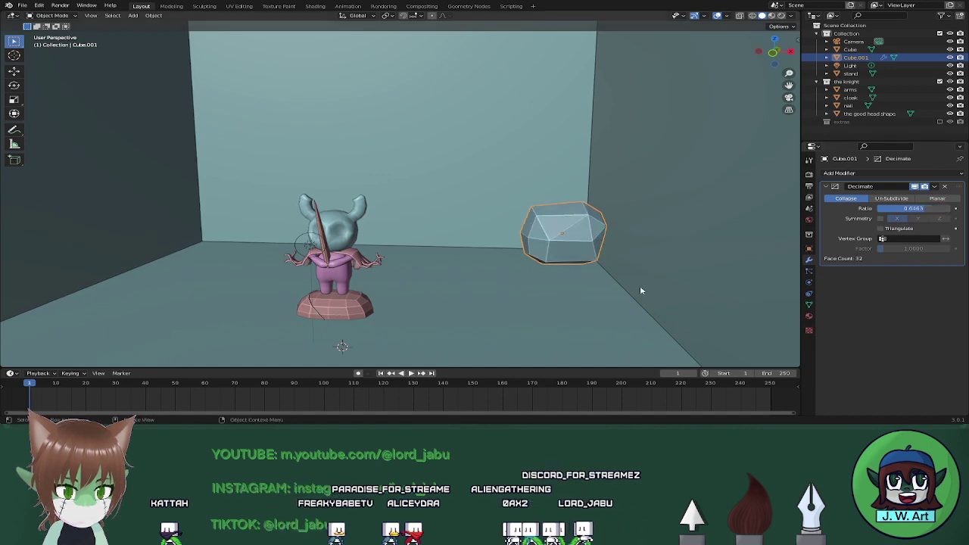
# Lower the decimated rock about 0.28 m along the Z axis towards the floor
pyautogui.moveTo(641, 291); pyautogui.dragTo(598, 254, button='middle')
pyautogui.press('g')
pyautogui.press('z')
pyautogui.click(593, 265)
# Duplicate the rock about 4.09 m along negative X and reduce the copy's Decimate ratio to about 0.44
pyautogui.hotkey('shift', 'd')
pyautogui.press('x')
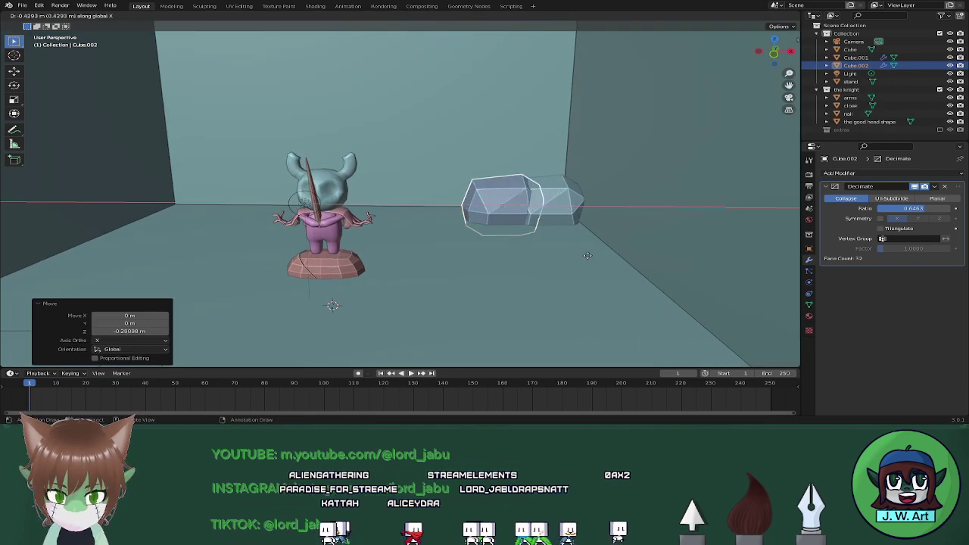
pyautogui.click(291, 253)
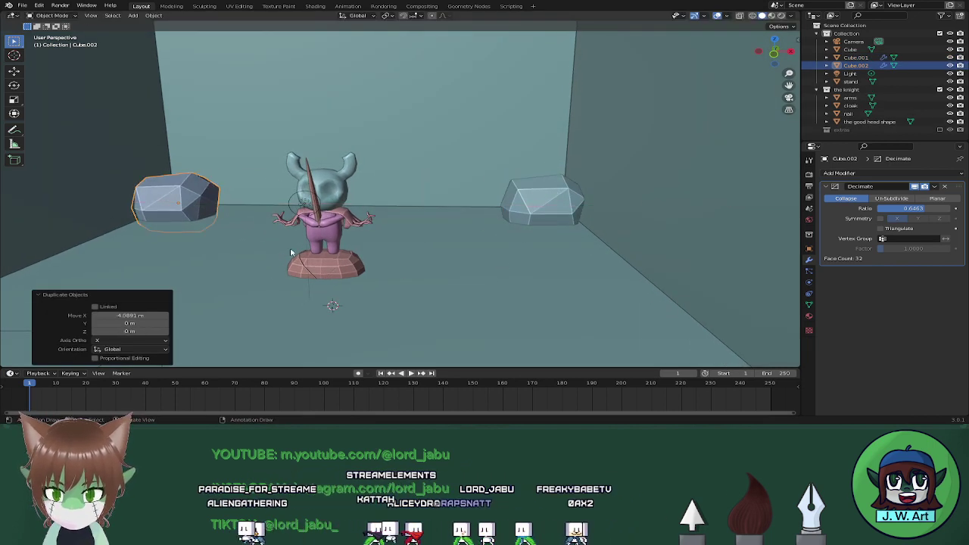
pyautogui.moveTo(912, 208); pyautogui.dragTo(903, 208)
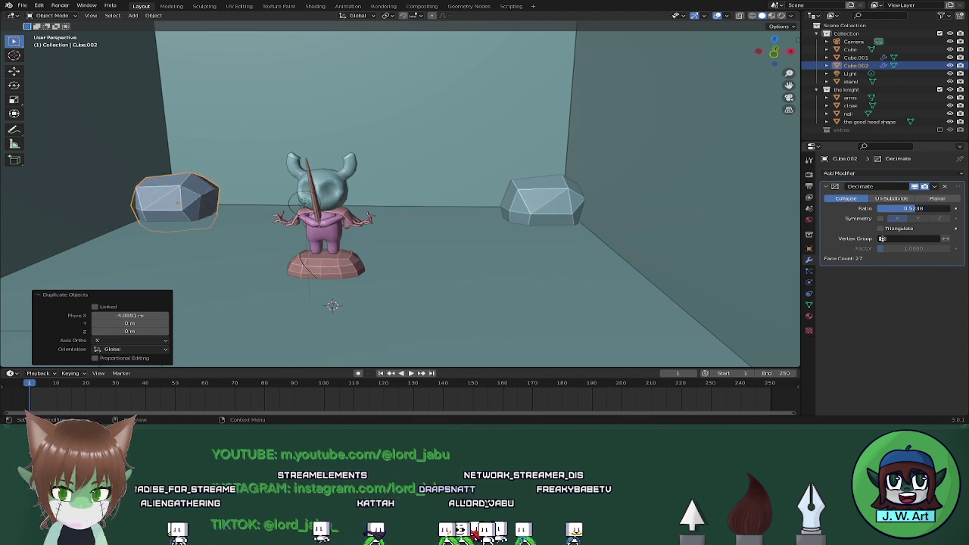
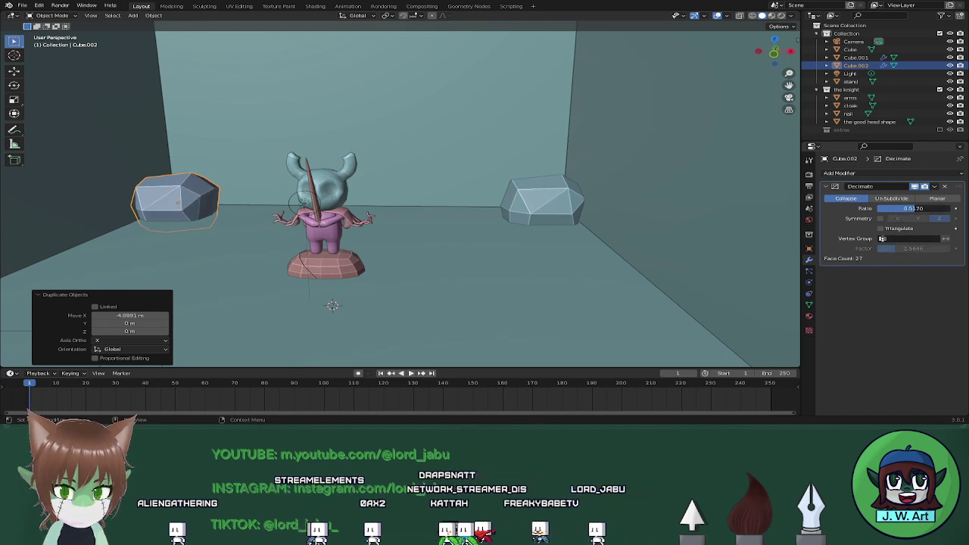
# Shift the duplicated rock along the Y axis
pyautogui.moveTo(661, 218); pyautogui.dragTo(568, 224, button='middle')
pyautogui.press('g')
pyautogui.press('y')
pyautogui.click(473, 239)
# Move the original rock about 0.66 m along Y towards the back wall and nudge it closer to the side wall
pyautogui.click(434, 213)
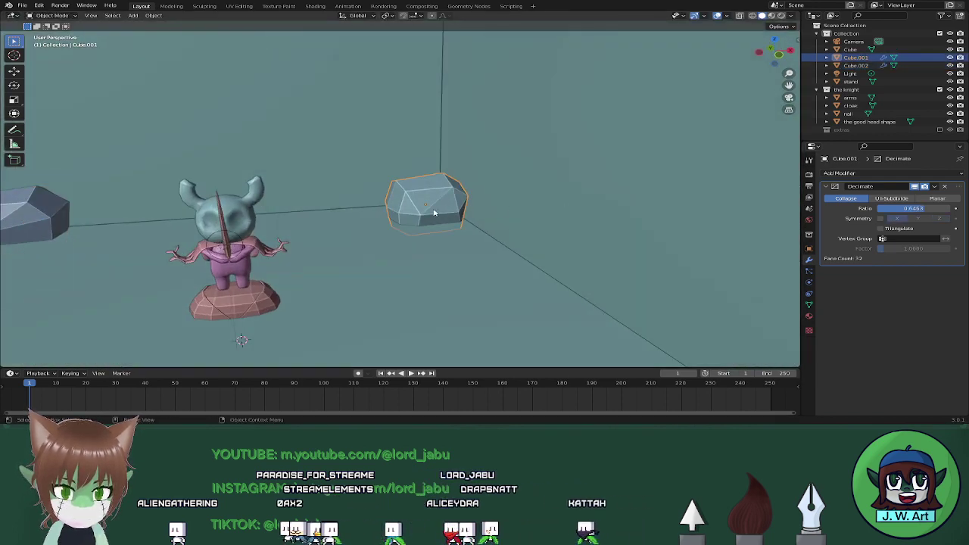
pyautogui.press('g')
pyautogui.press('y')
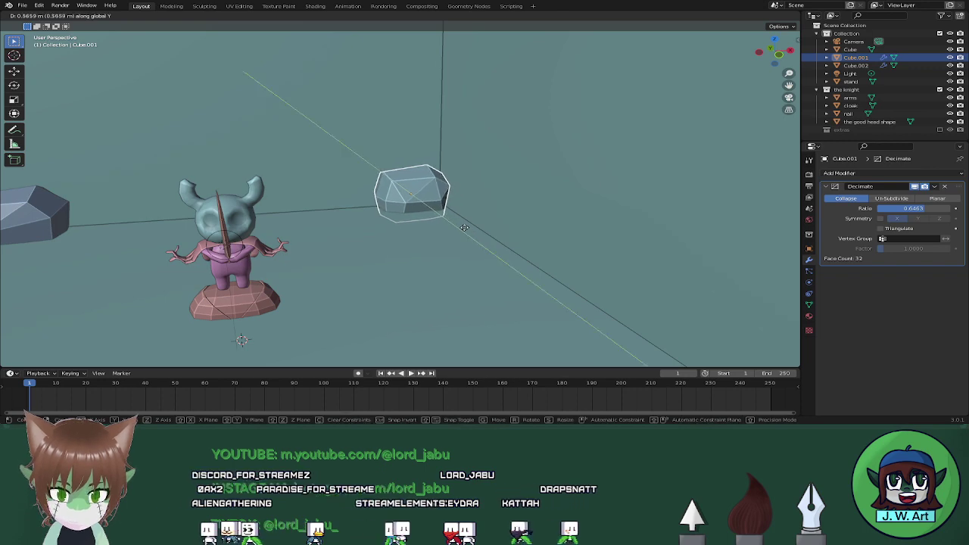
pyautogui.click(464, 227)
pyautogui.moveTo(465, 227); pyautogui.dragTo(445, 231, button='middle')
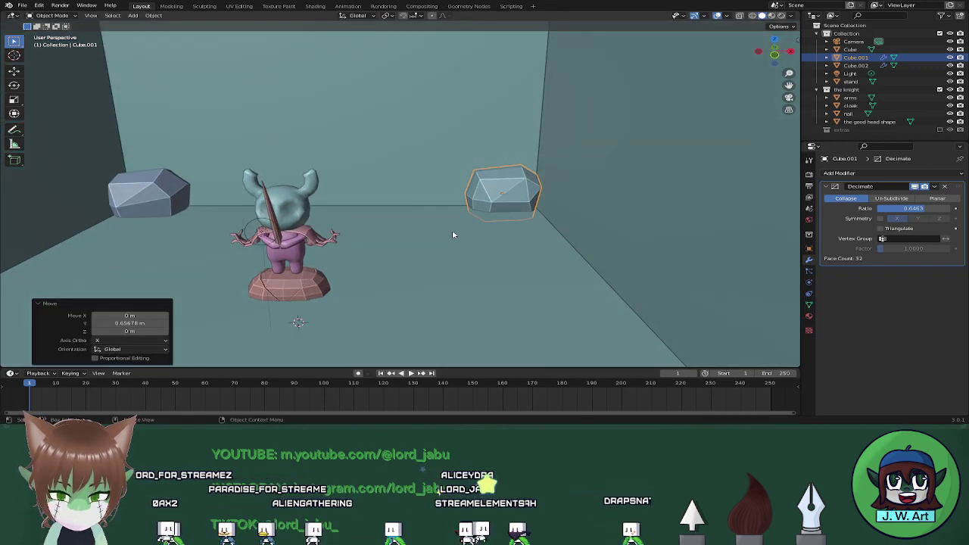
pyautogui.press('g')
pyautogui.click(459, 240)
# Move the duplicated rock on the knight's other side about 0.52 m along negative Y, away from the back wall
pyautogui.click(164, 206)
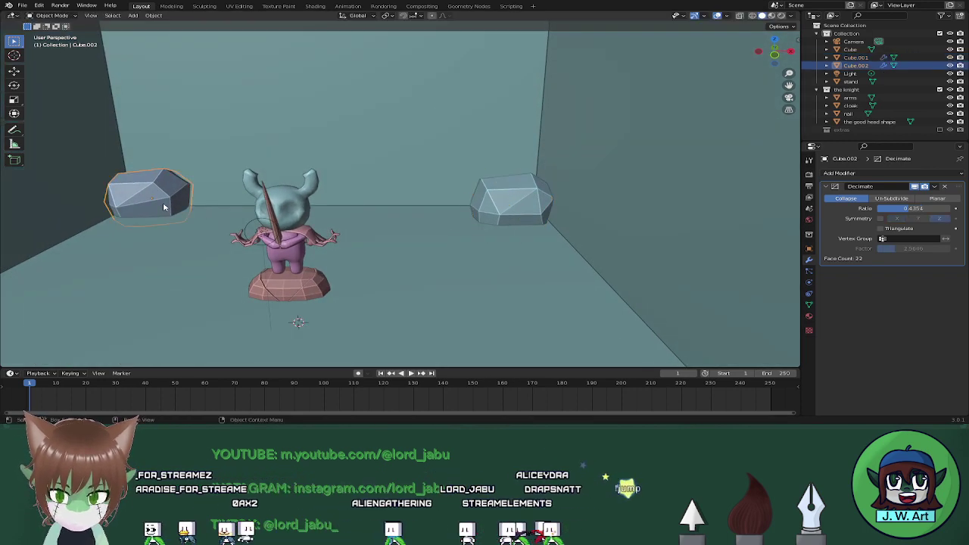
pyautogui.press('g')
pyautogui.press('y')
pyautogui.click(148, 224)
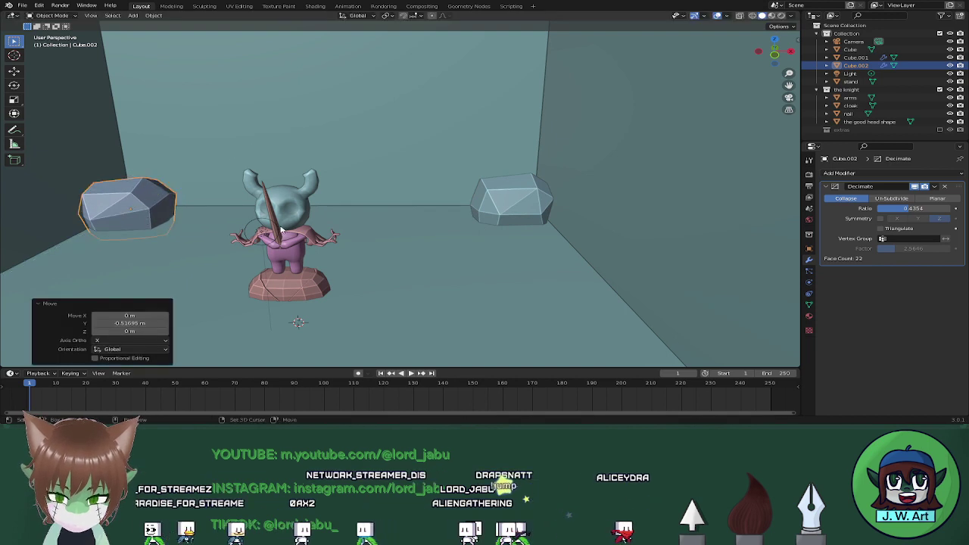
# Duplicate that rock about 0.4 m along Y and scale the copy up by about 1.63
pyautogui.hotkey('shift', 'd')
pyautogui.click(290, 215)
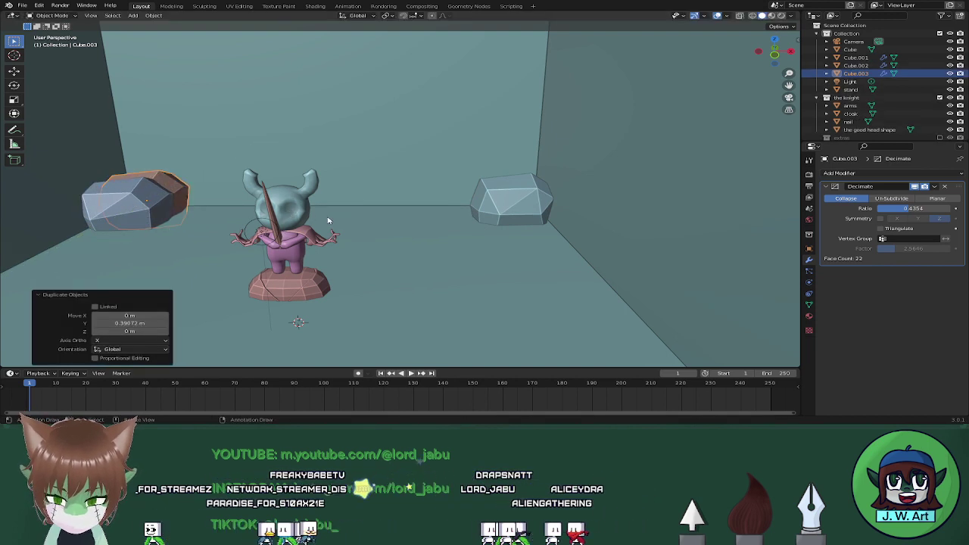
pyautogui.press('s')
pyautogui.click(443, 243)
# Position the enlarged rock behind the smaller one, moving it about 0.22 m in Z, 0.31 m in Y and 0.08 m in X
pyautogui.press('g')
pyautogui.press('z')
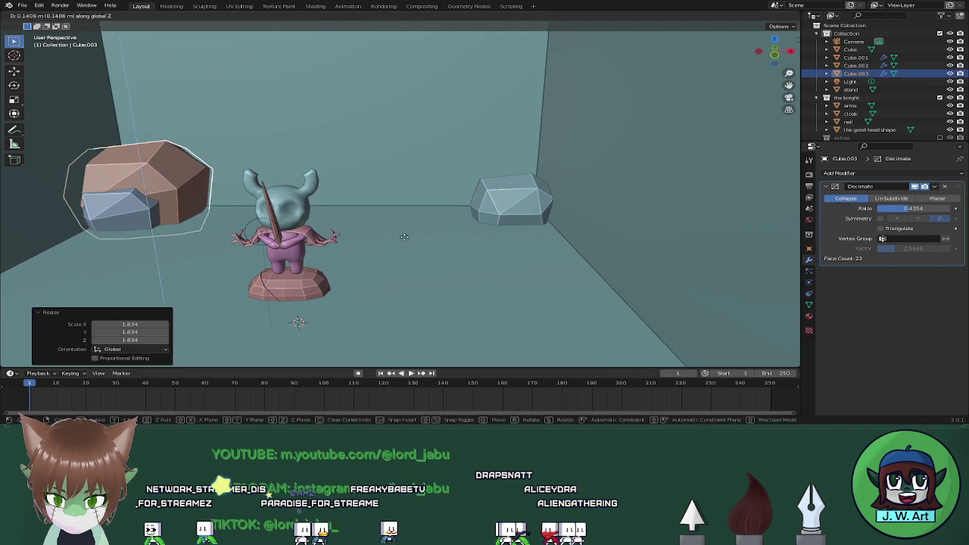
pyautogui.click(405, 237)
pyautogui.press('g')
pyautogui.press('y')
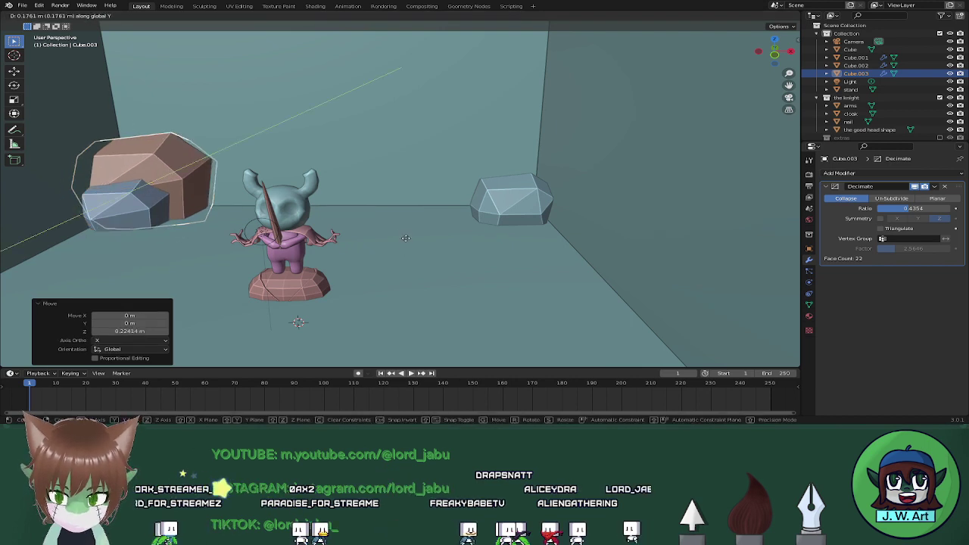
pyautogui.click(410, 237)
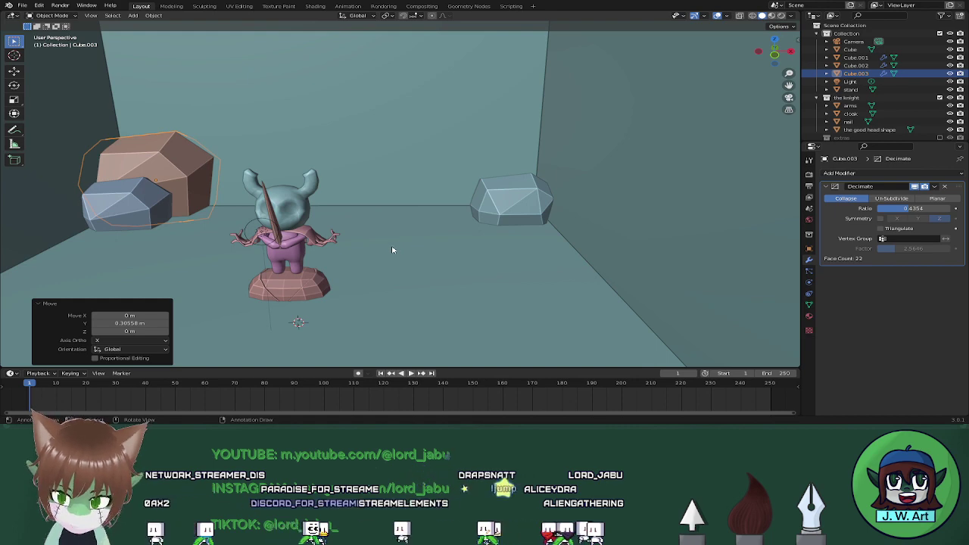
pyautogui.moveTo(393, 250); pyautogui.dragTo(328, 229, button='middle')
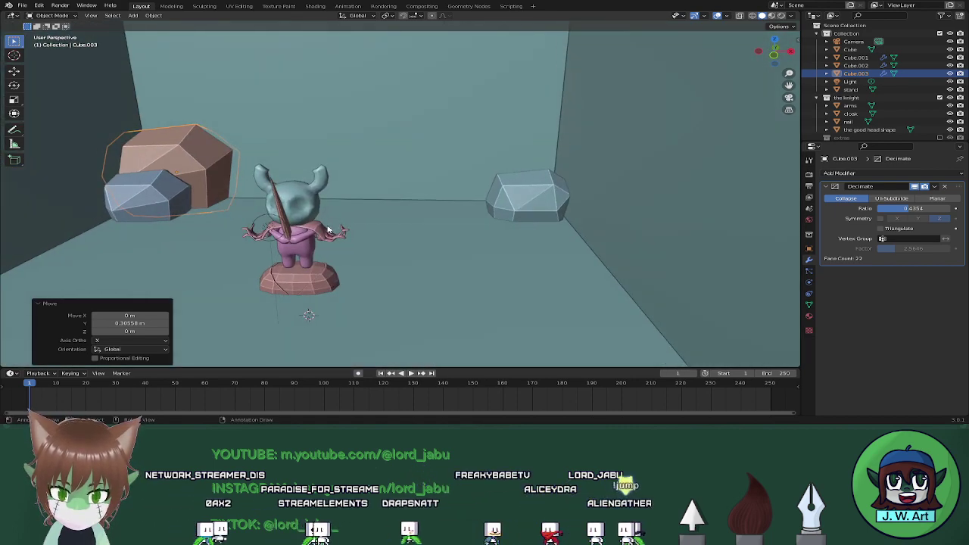
pyautogui.press('g')
pyautogui.press('x')
pyautogui.click(335, 230)
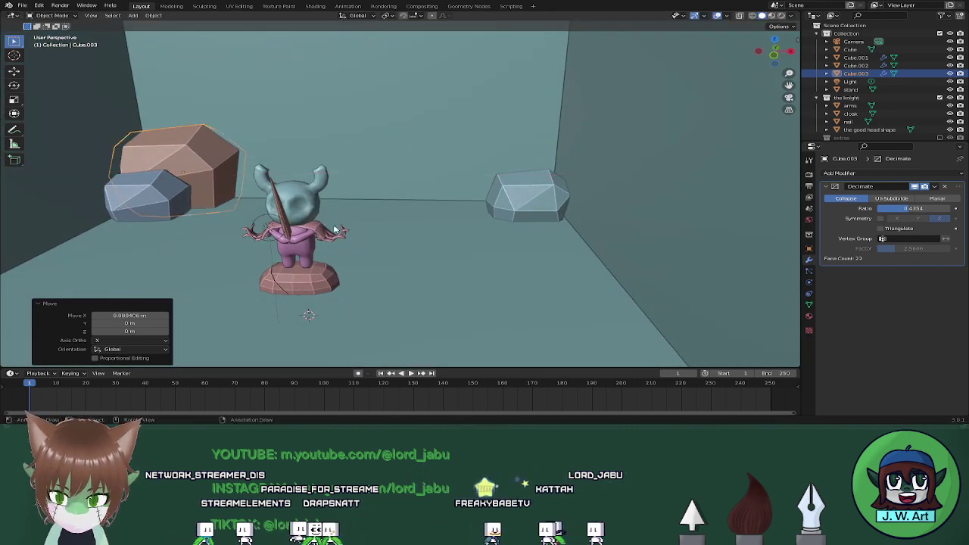
# Duplicate the enlarged rock about 3.79 m along X behind the opposite small rock and set its Decimate ratio to 0.3333
pyautogui.hotkey('shift', 'd')
pyautogui.press('x')
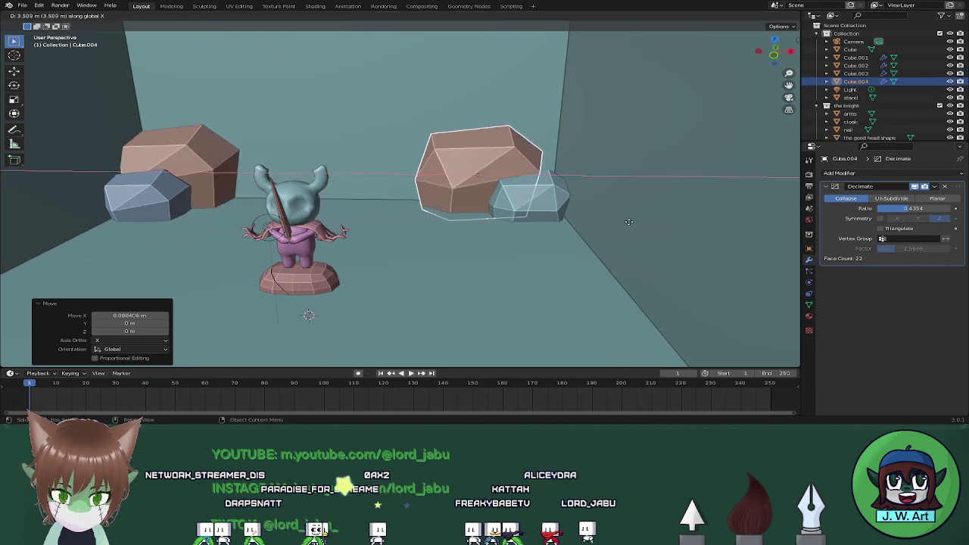
pyautogui.click(655, 223)
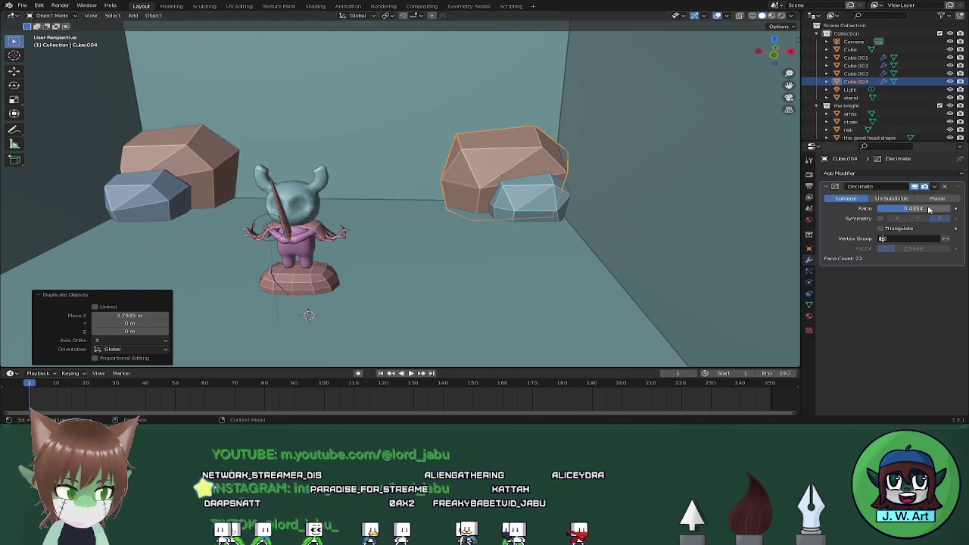
pyautogui.moveTo(913, 208); pyautogui.dragTo(917, 208)
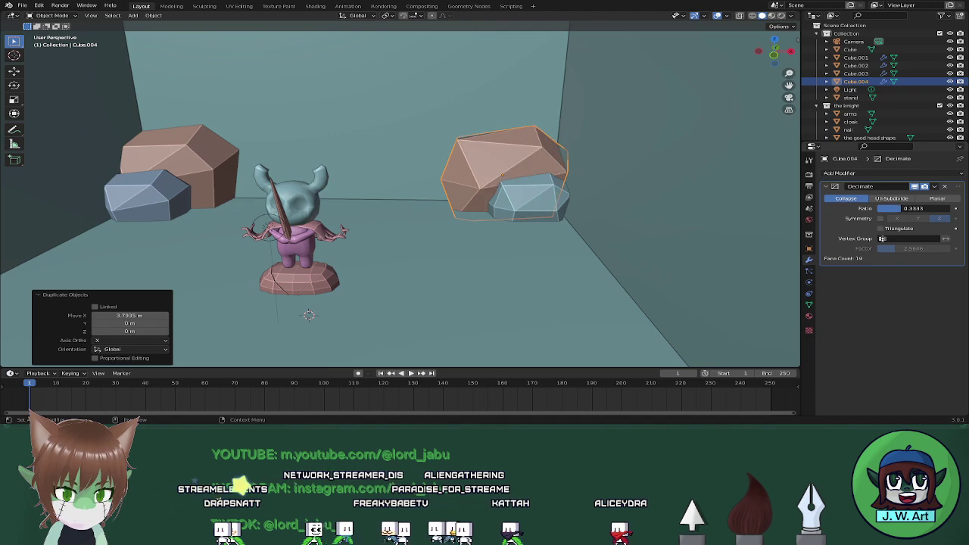
# Duplicate this rock along negative X to behind the knight and scale the copy up by about 1.97
pyautogui.hotkey('shift', 'd')
pyautogui.press('x')
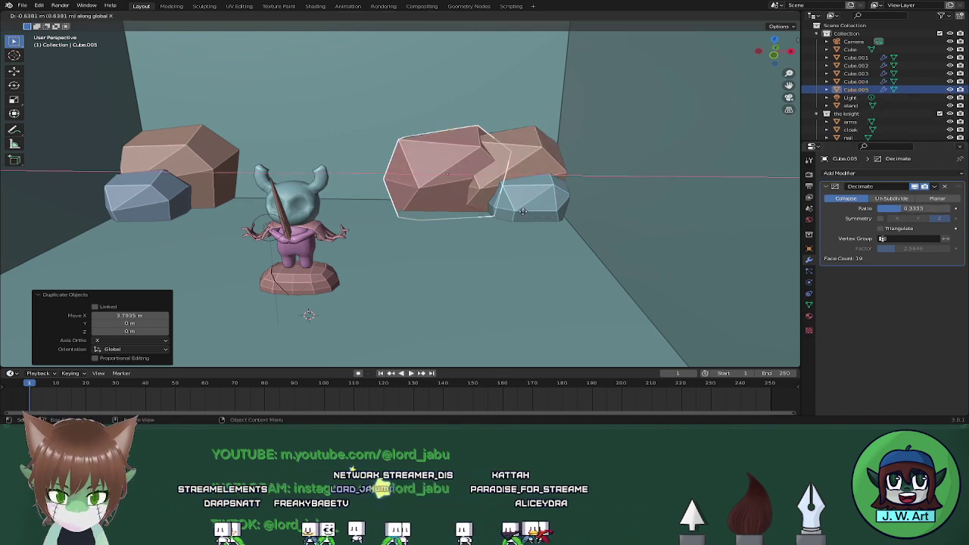
pyautogui.click(438, 203)
pyautogui.press('s')
pyautogui.click(528, 203)
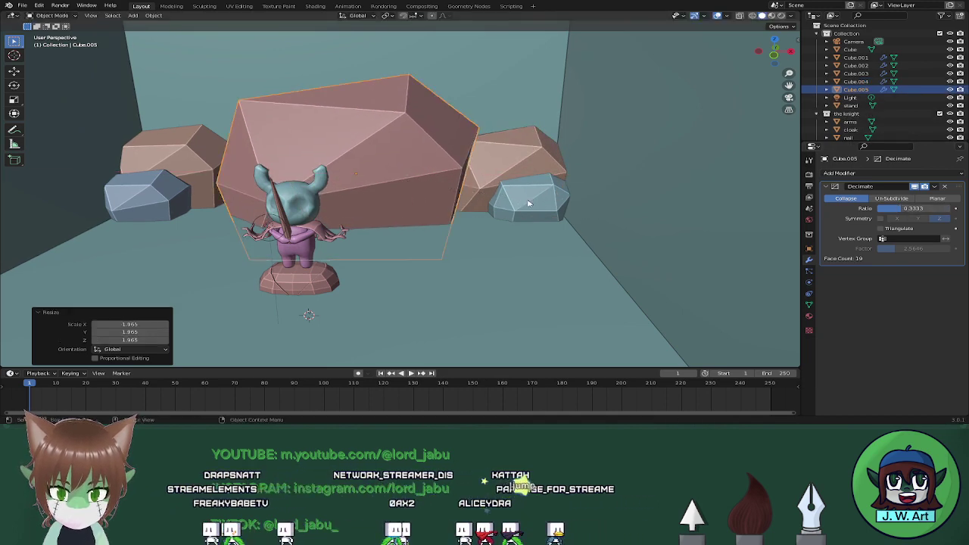
# Move the large central rock about 0.49 m along Y towards the back wall and about 0.1 m along negative X
pyautogui.moveTo(528, 203); pyautogui.dragTo(424, 212, button='middle')
pyautogui.scroll(-6, 569, 202)
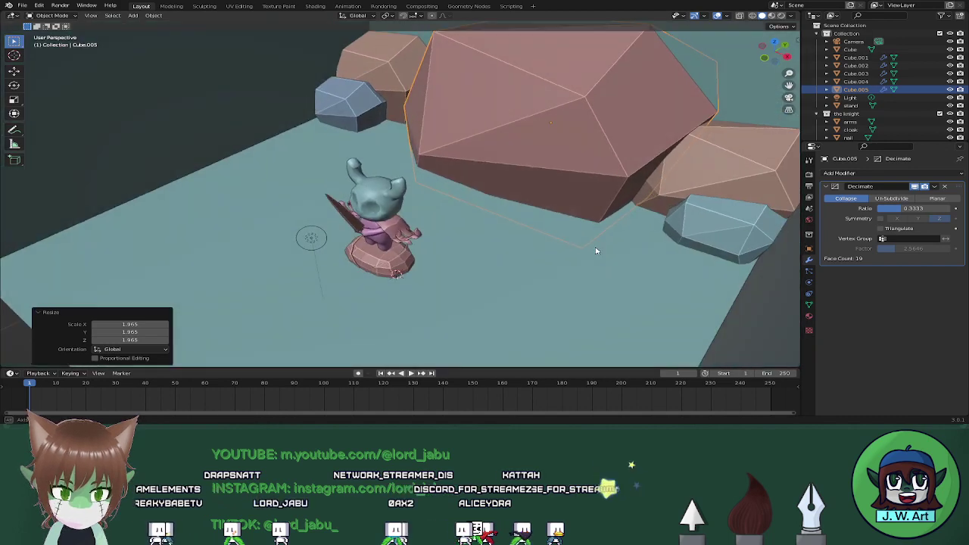
pyautogui.press('g')
pyautogui.press('y')
pyautogui.click(580, 225)
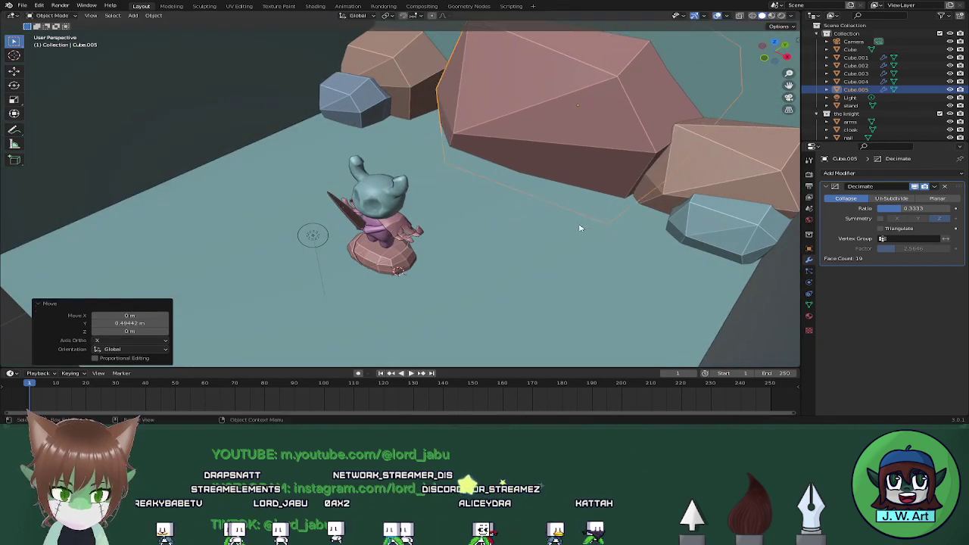
pyautogui.moveTo(580, 225); pyautogui.dragTo(554, 201, button='middle')
pyautogui.press('g')
pyautogui.press('x')
pyautogui.click(601, 206)
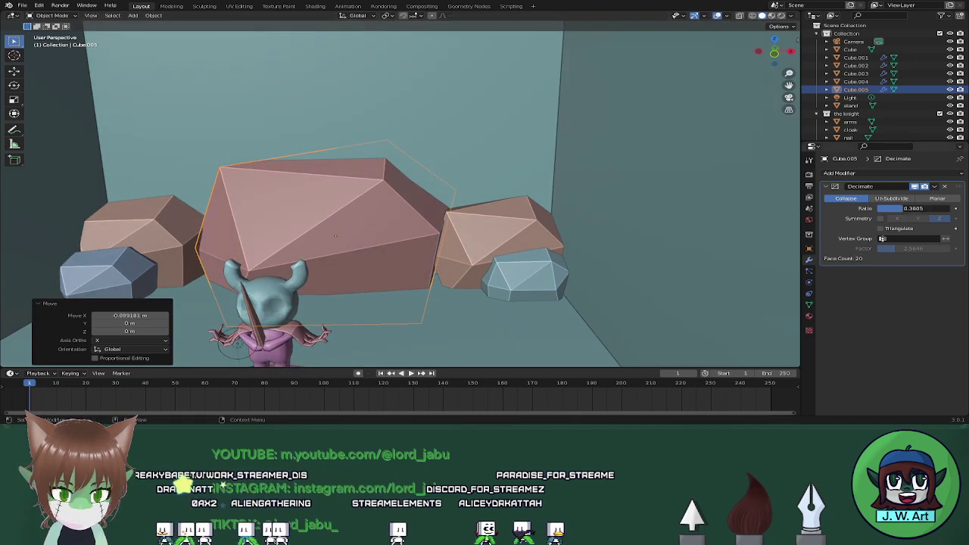
# Set the large central rock's Decimate ratio to about 0.63 and check its mesh in Edit Mode
pyautogui.moveTo(904, 208); pyautogui.dragTo(920, 208)
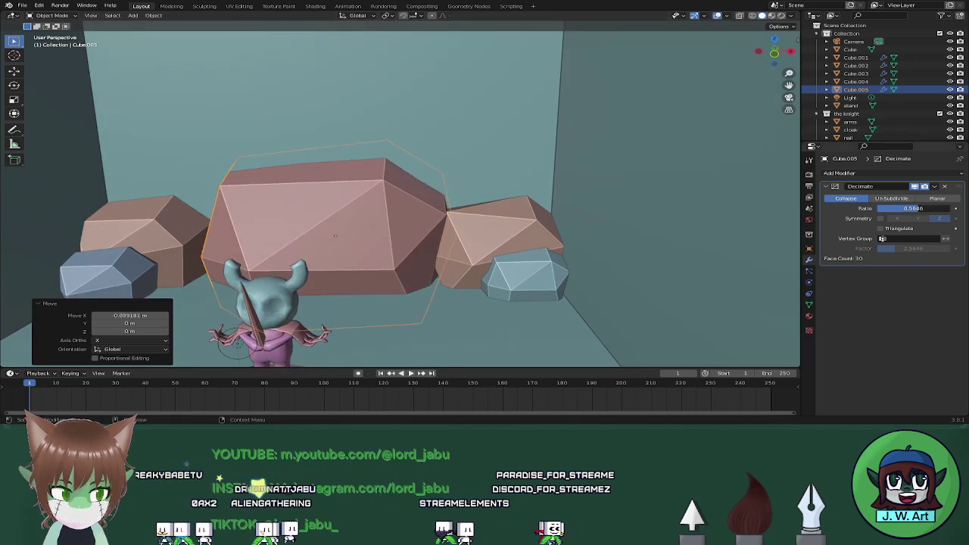
pyautogui.scroll(-4, 563, 210)
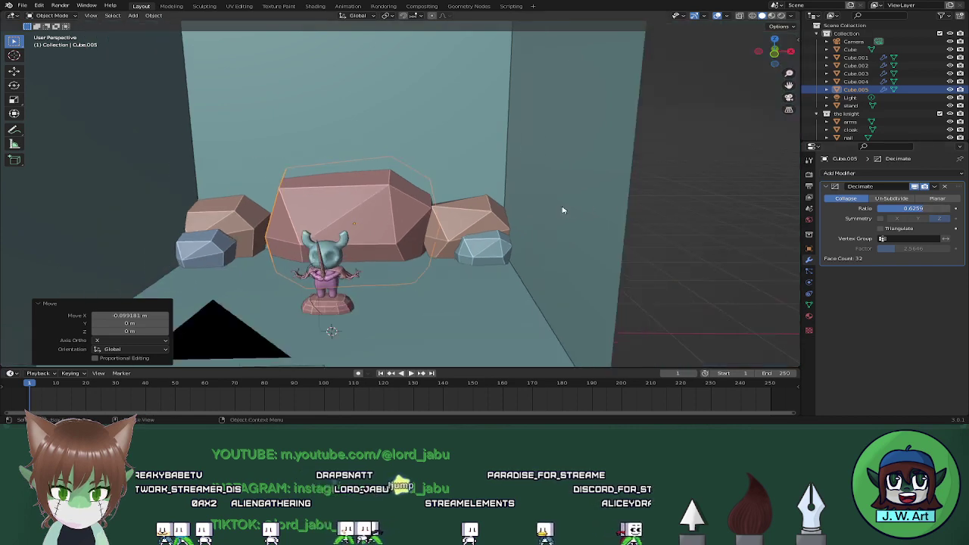
pyautogui.press('Tab')
pyautogui.moveTo(540, 207); pyautogui.dragTo(523, 224, button='middle')
pyautogui.press('Tab')
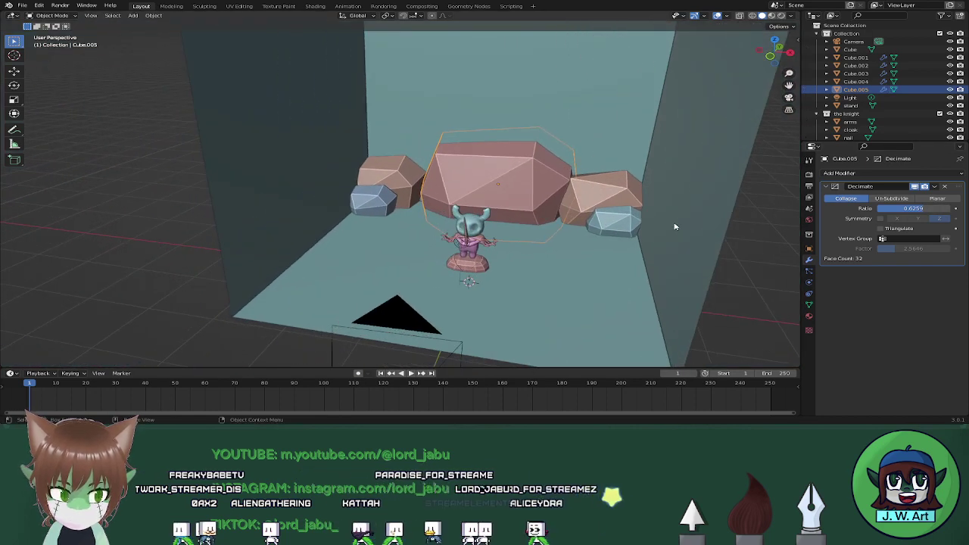
# Apply the large central rock's Decimate modifier and select the medium brown rock with the 0.3333 Decimate ratio
pyautogui.click(935, 186)
pyautogui.click(892, 196)
pyautogui.click(617, 196)
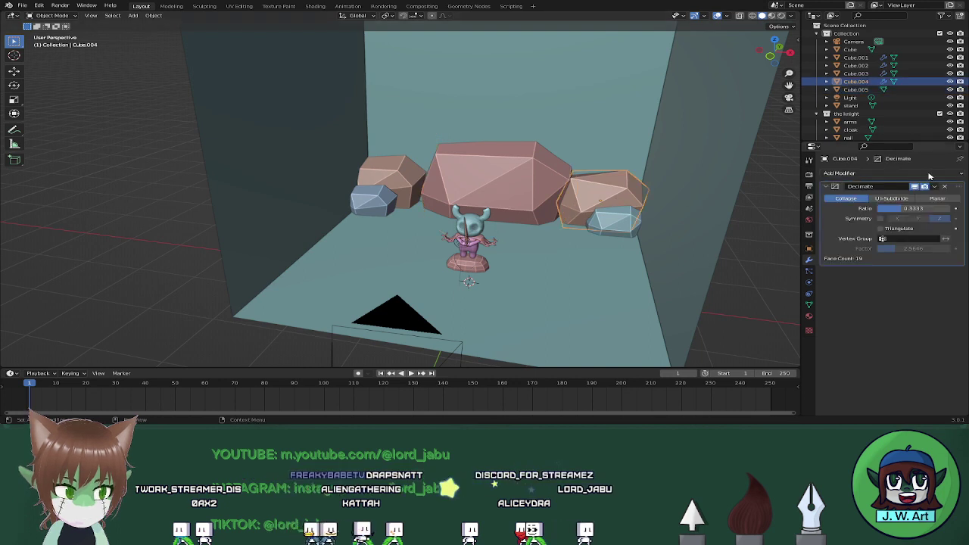
# Apply the Decimate modifiers of the medium brown rock right of the knight and the small blue rock in front of it
pyautogui.click(934, 186)
pyautogui.click(621, 219)
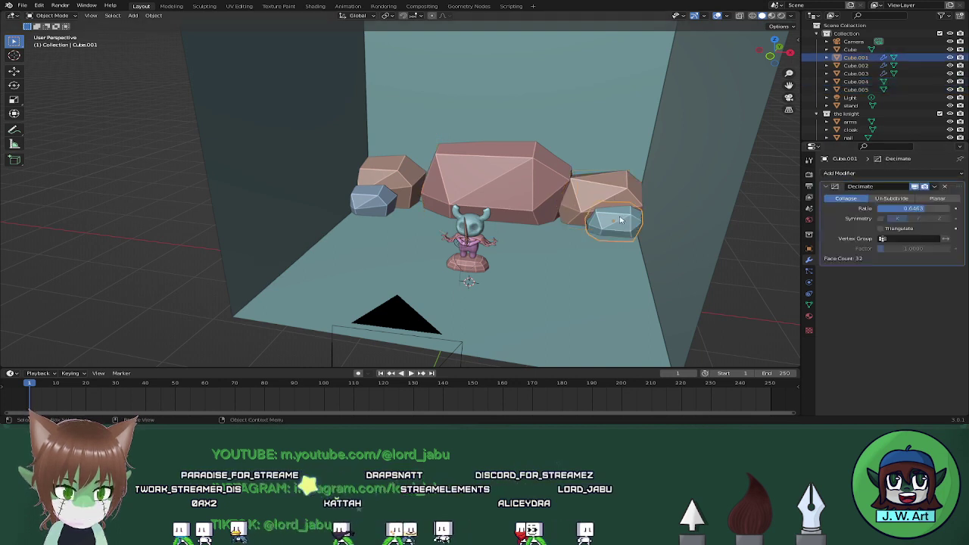
pyautogui.click(934, 187)
pyautogui.click(891, 197)
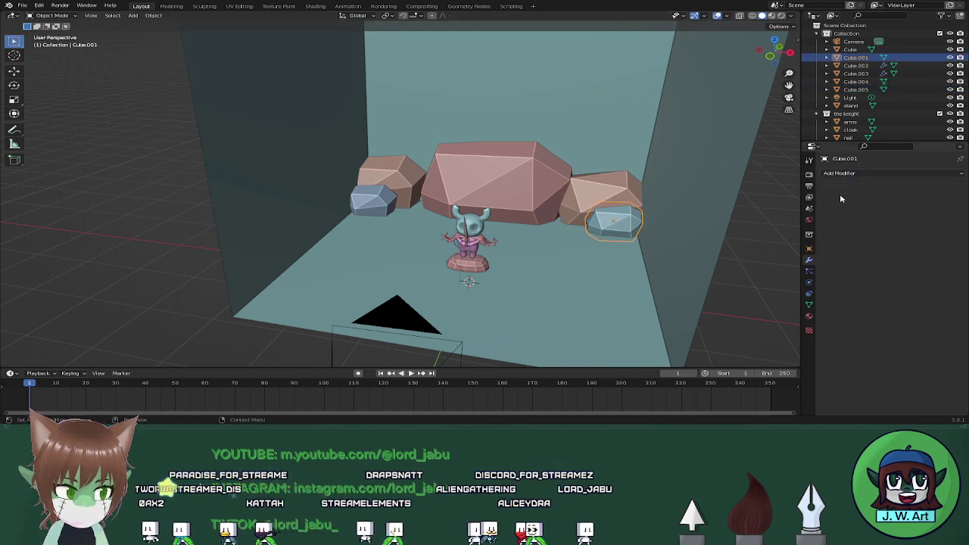
# Join the two rocks right of the knight into the large central rock
pyautogui.keyDown('shift'); pyautogui.click(610, 193); pyautogui.keyUp('shift')
pyautogui.keyDown('shift'); pyautogui.click(538, 192); pyautogui.keyUp('shift')
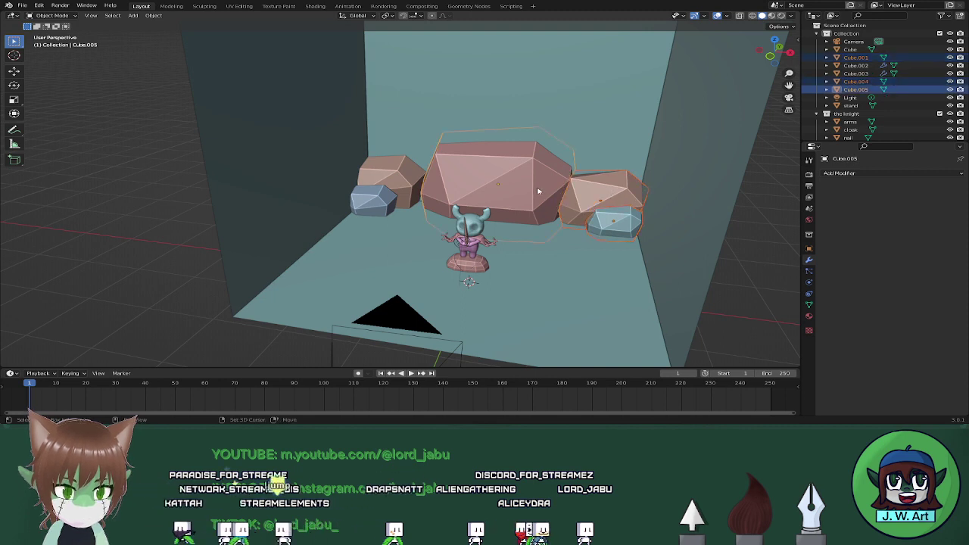
pyautogui.hotkey('ctrl', 'j')
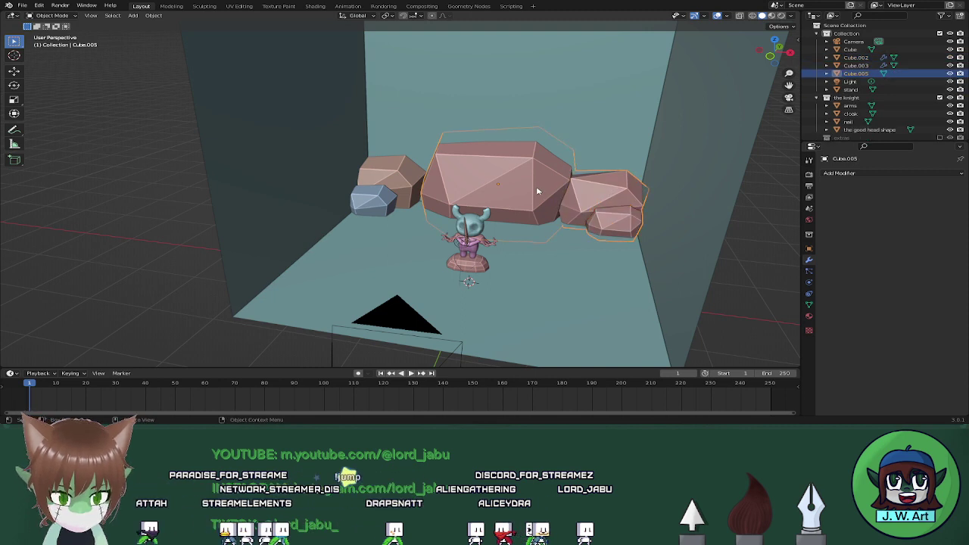
# Apply the Decimate modifiers of the brown rock and the small blue rock left of the knight
pyautogui.click(421, 168)
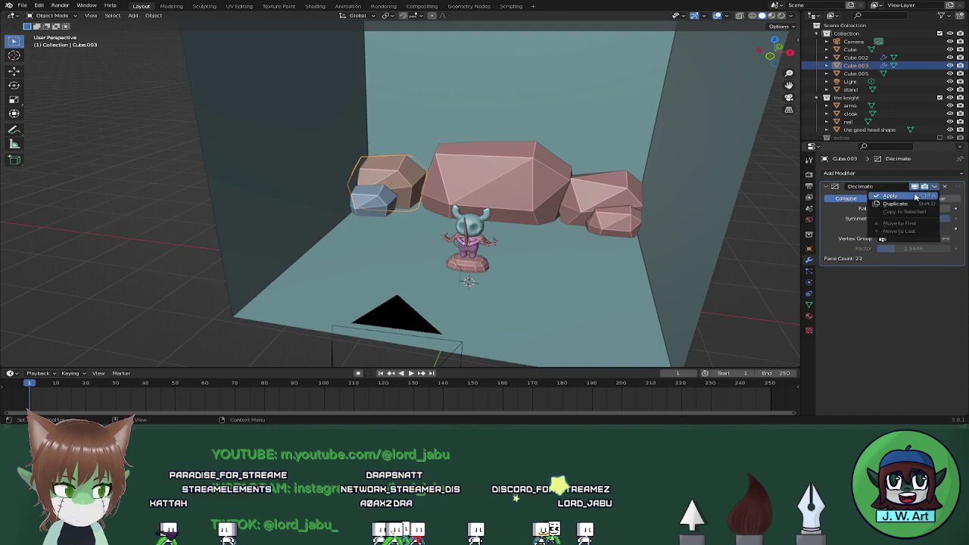
pyautogui.click(943, 187)
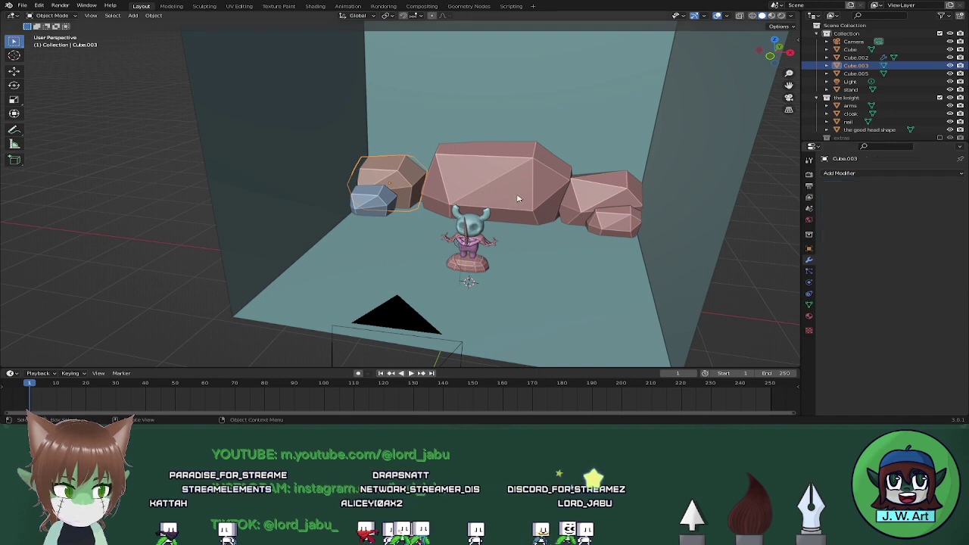
pyautogui.click(371, 198)
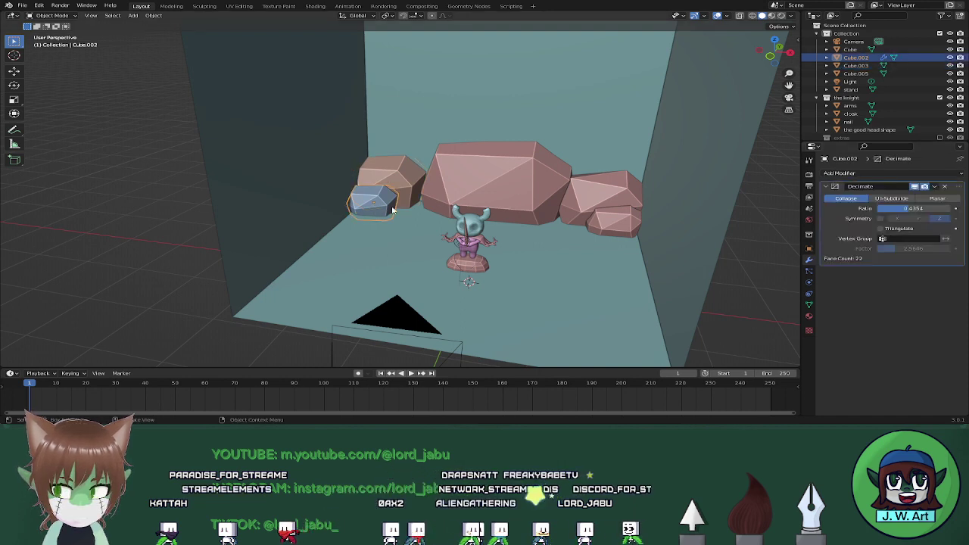
pyautogui.click(936, 187)
pyautogui.click(845, 198)
# Join the two rocks left of the knight into the large central rock object
pyautogui.keyDown('shift'); pyautogui.click(421, 184); pyautogui.keyUp('shift')
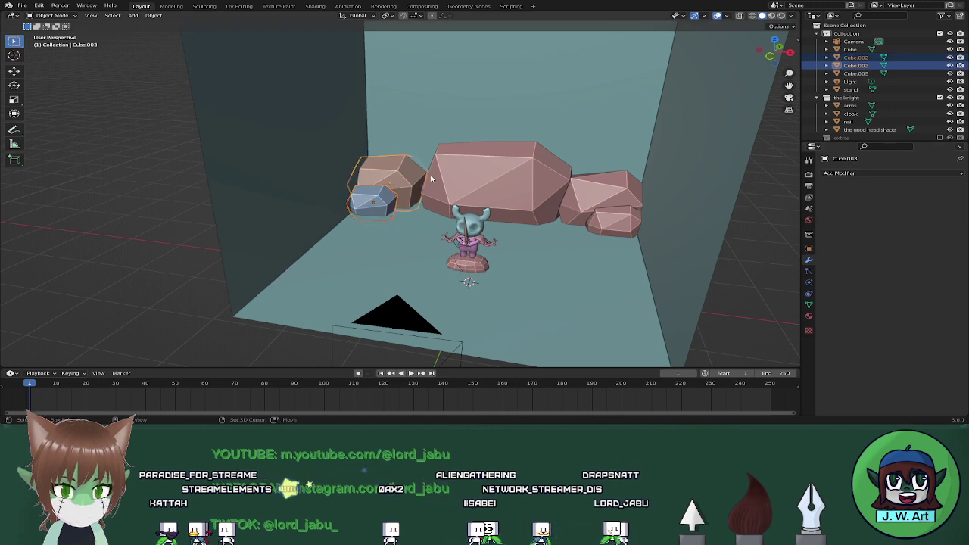
pyautogui.keyDown('shift'); pyautogui.click(480, 182); pyautogui.keyUp('shift')
pyautogui.hotkey('ctrl', 'j')
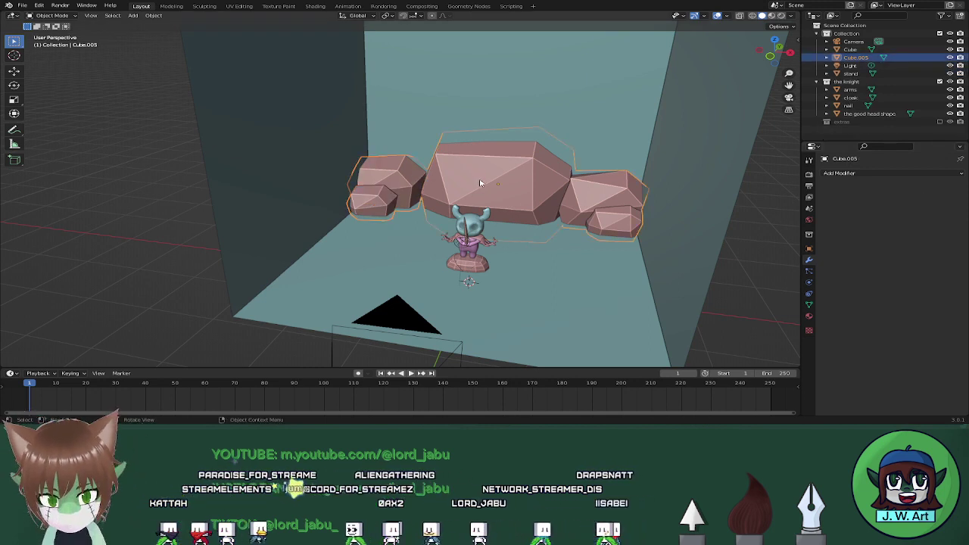
# Check the scene through the camera in rendered shading, and return to solid shading
pyautogui.click(790, 99)
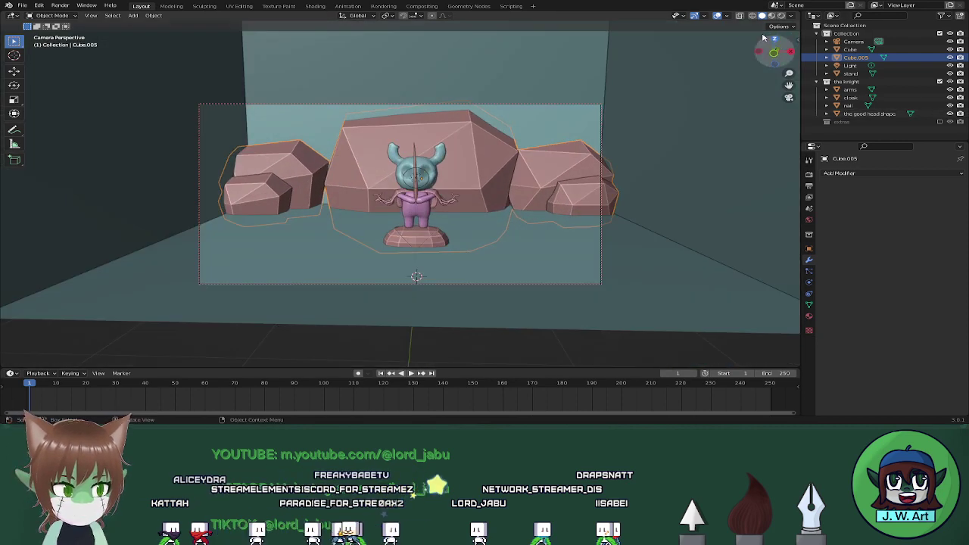
pyautogui.click(780, 16)
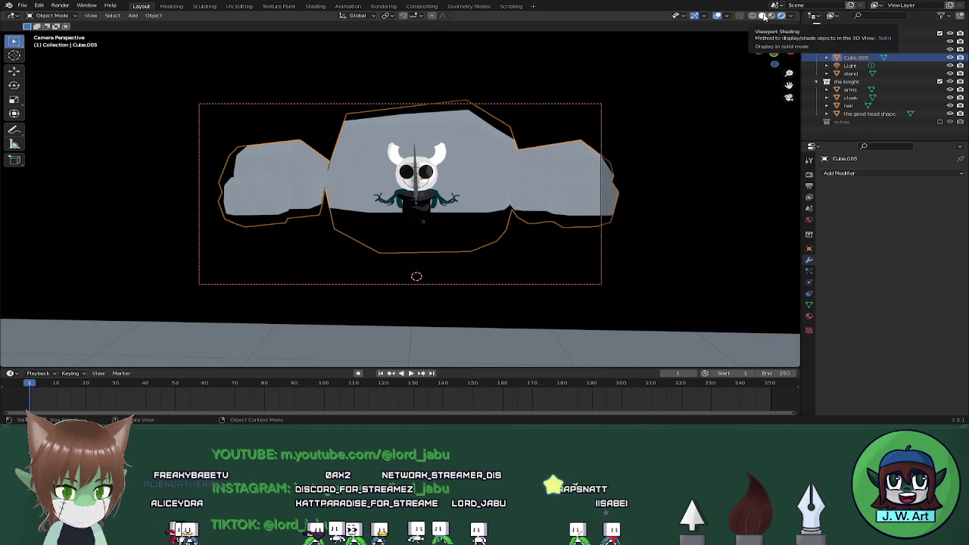
pyautogui.click(763, 15)
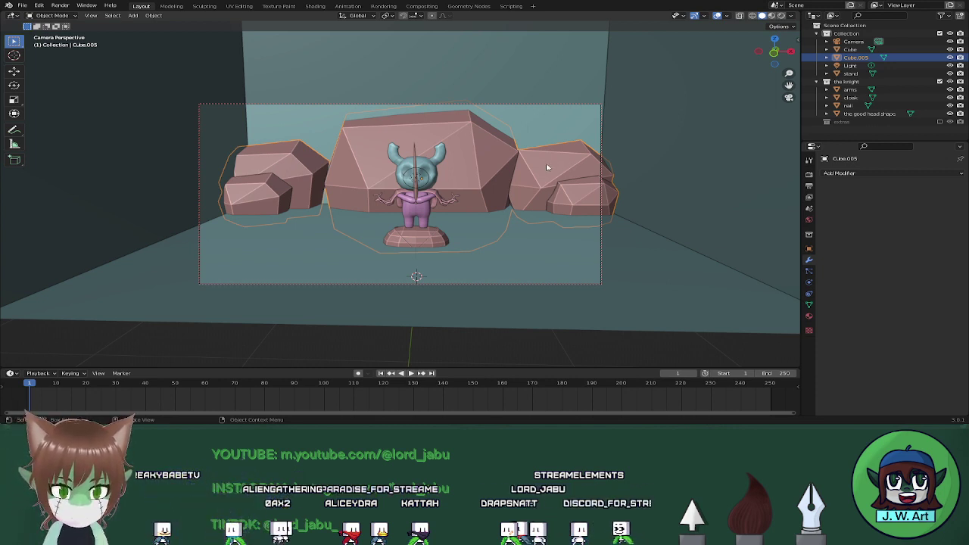
# Give the joined rocks a new material named rocks and rename the object as rocks
pyautogui.click(809, 316)
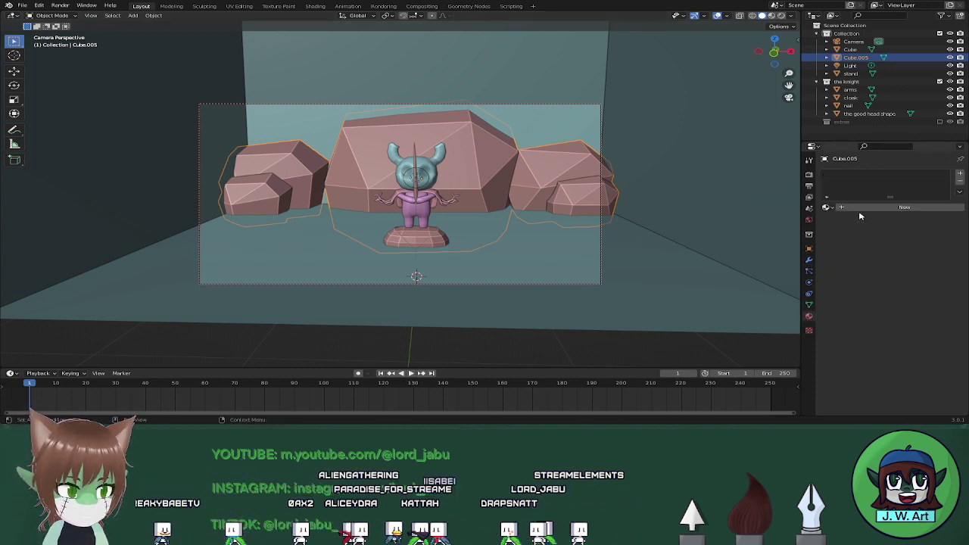
pyautogui.click(878, 208)
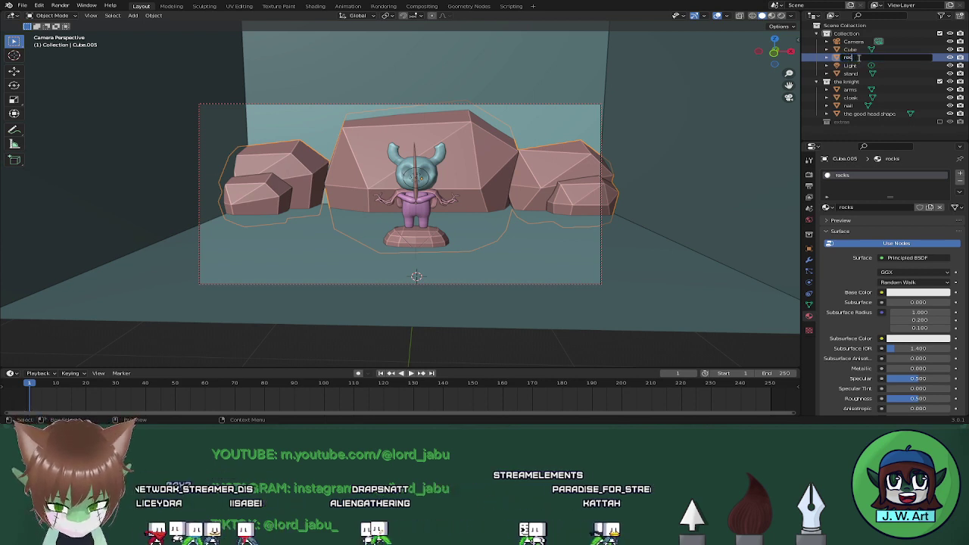
pyautogui.write('rocks')
pyautogui.press('Return')
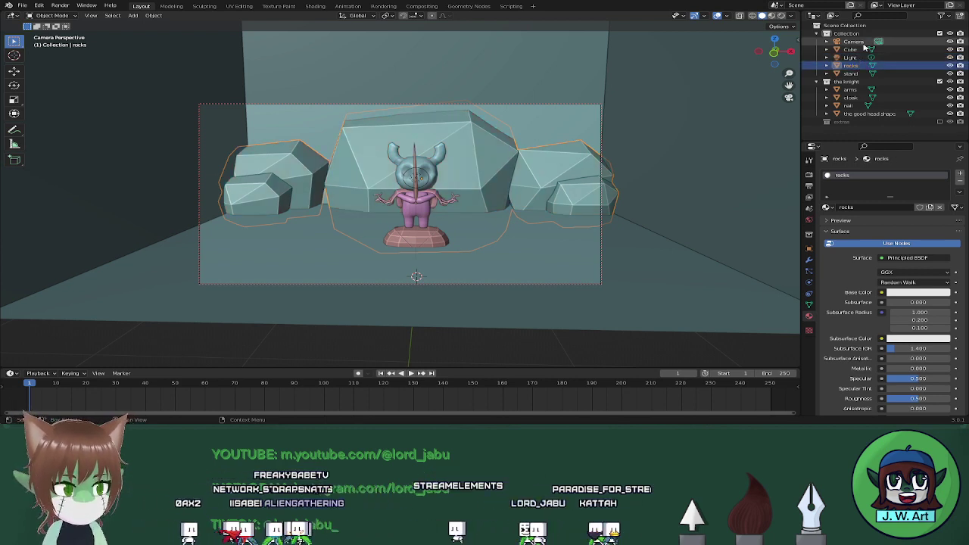
# Rename the Cube object as room and save the file
pyautogui.click(851, 50)
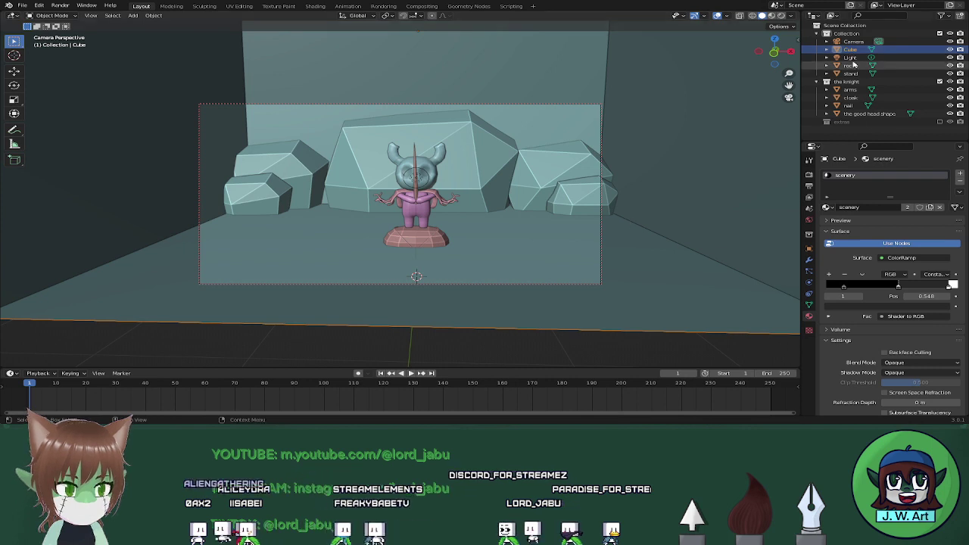
pyautogui.doubleClick(851, 50)
pyautogui.write('ro')
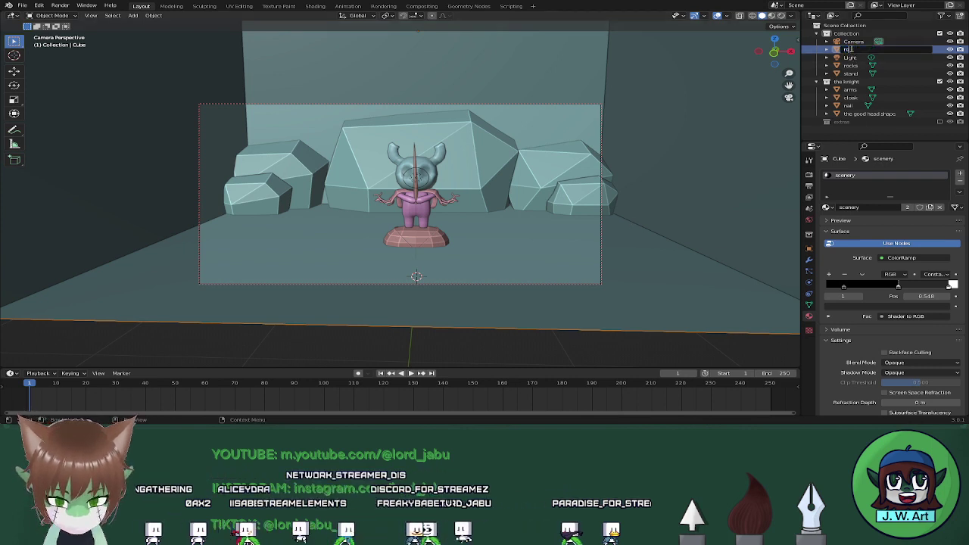
pyautogui.write('oom')
pyautogui.press('Return')
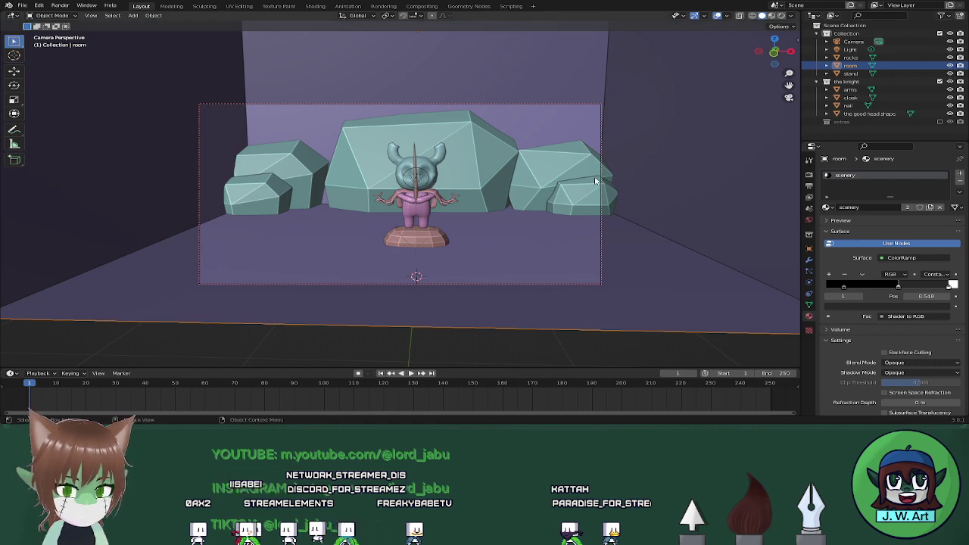
pyautogui.moveTo(787, 103); pyautogui.dragTo(671, 148, button='middle')
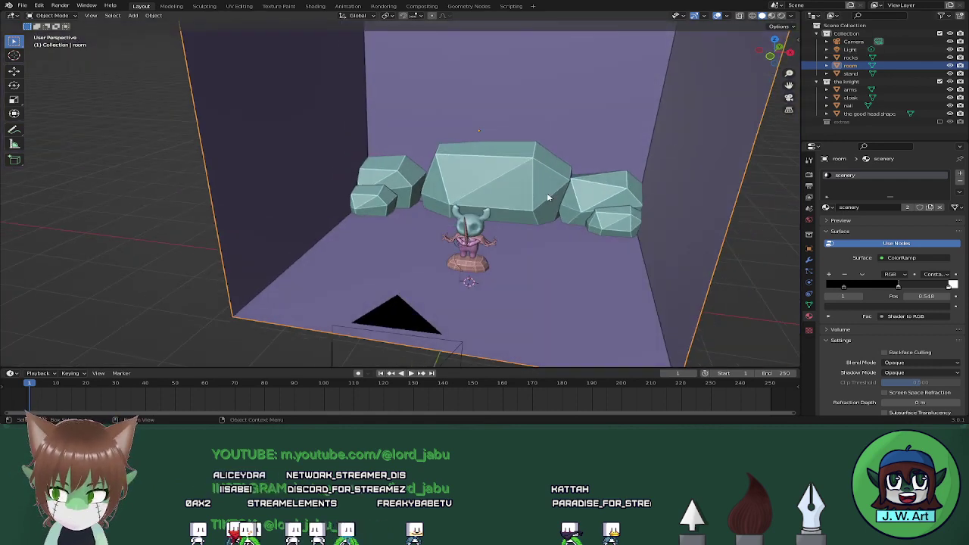
pyautogui.hotkey('ctrl', 's')
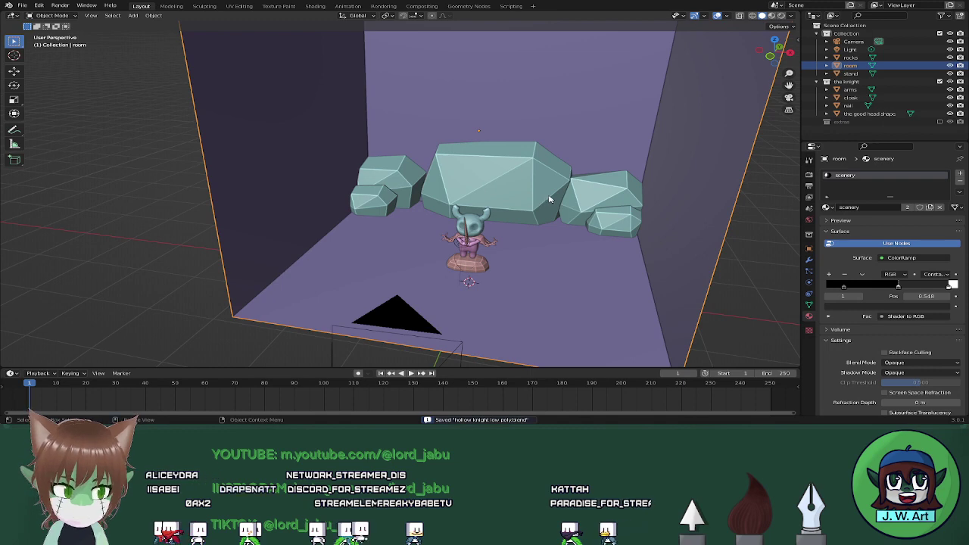
# Add a mesh plane and rotate it 90° about X so it stands upright
pyautogui.moveTo(631, 147); pyautogui.dragTo(562, 187, button='middle')
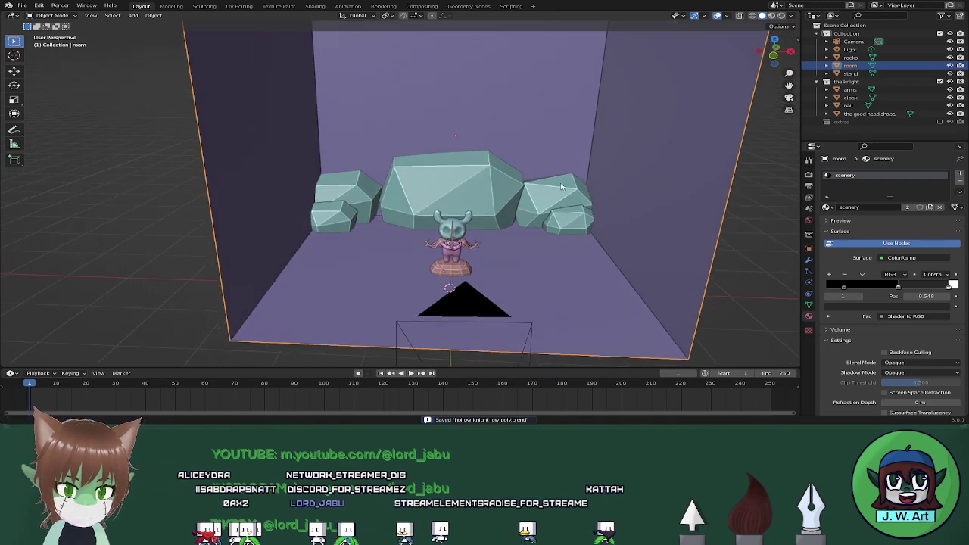
pyautogui.press('KP_0')
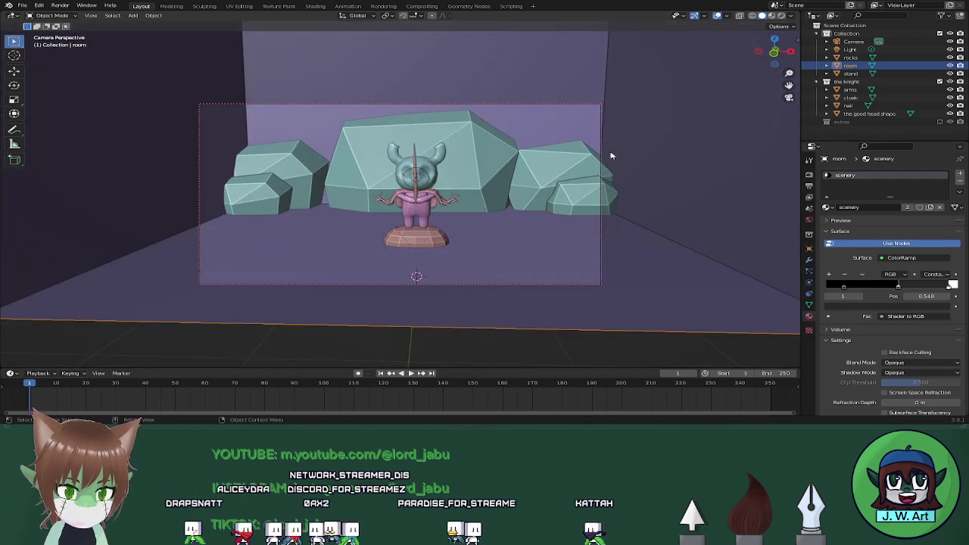
pyautogui.click(789, 97)
pyautogui.hotkey('shift', 'a')
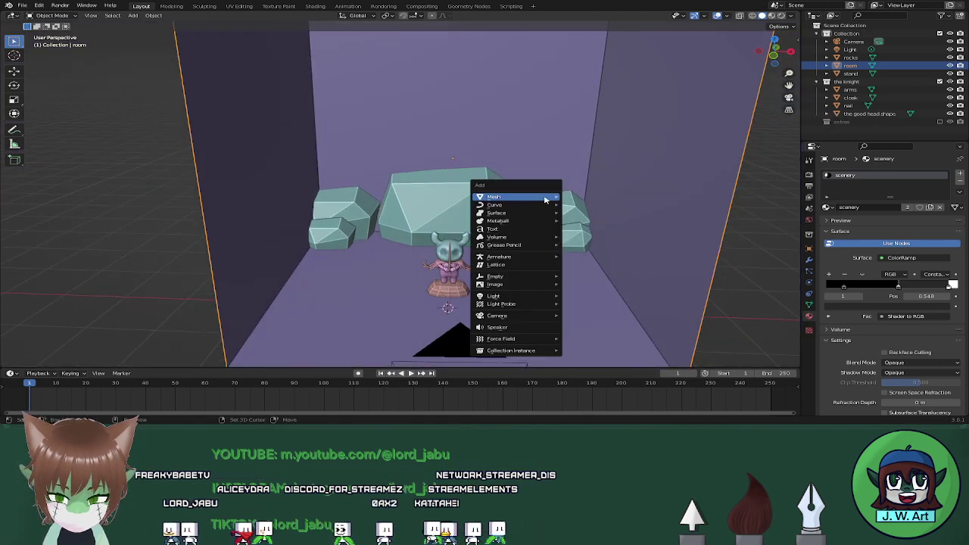
pyautogui.moveTo(545, 198)
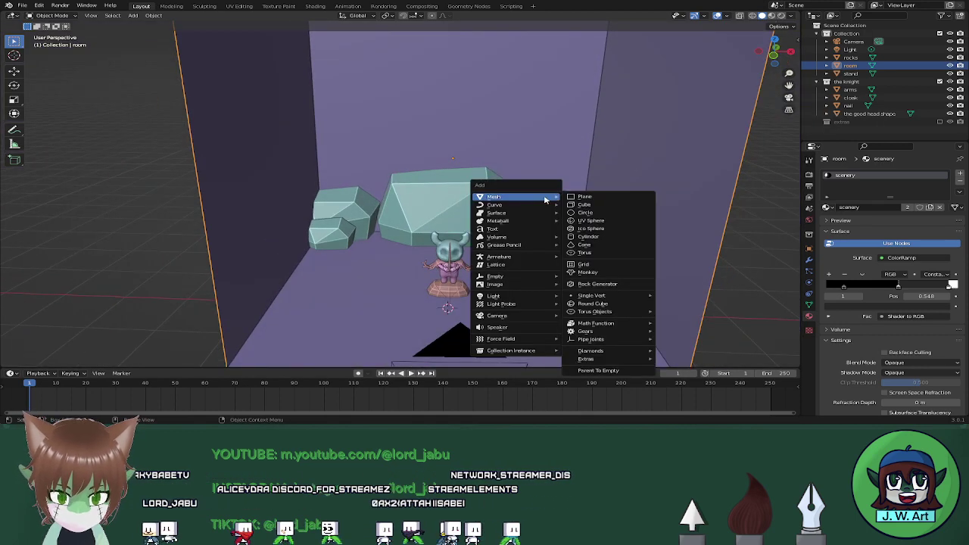
pyautogui.click(605, 197)
pyautogui.moveTo(603, 202); pyautogui.dragTo(572, 292, button='middle')
pyautogui.write('gx90')
pyautogui.press('Return')
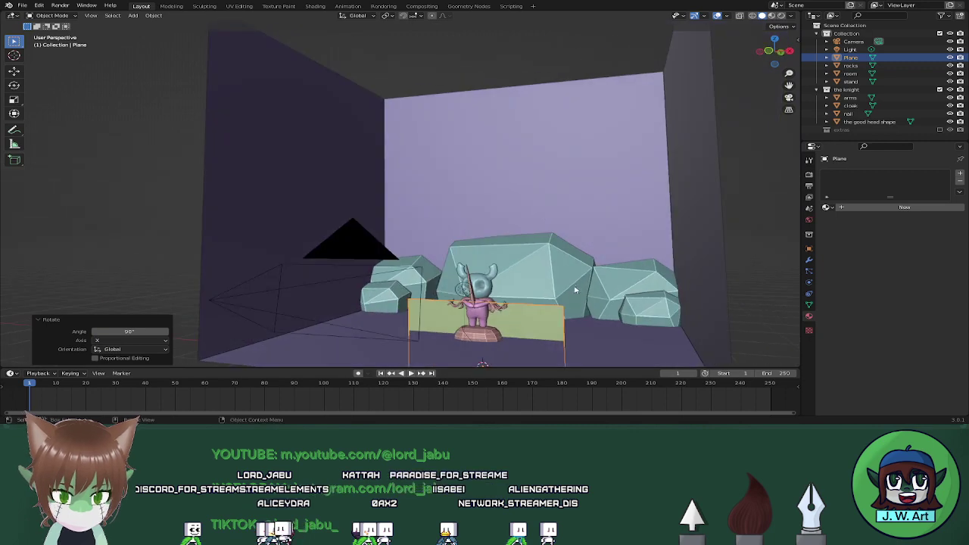
# Move the plane about 3.28 m up along Z and forward along negative Y, towards the camera
pyautogui.press('g')
pyautogui.press('g')
pyautogui.press('z')
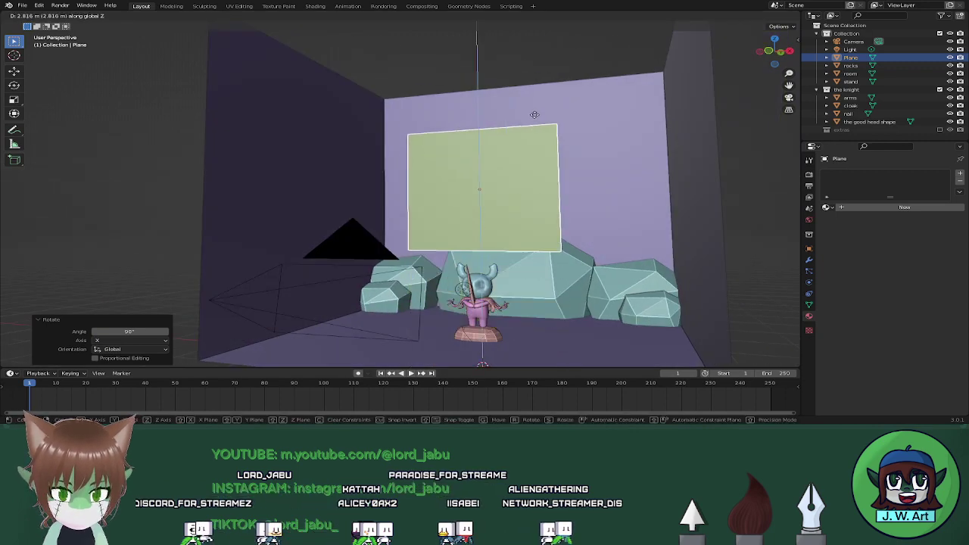
pyautogui.click(534, 89)
pyautogui.moveTo(558, 164); pyautogui.dragTo(520, 224, button='middle')
pyautogui.press('g')
pyautogui.press('y')
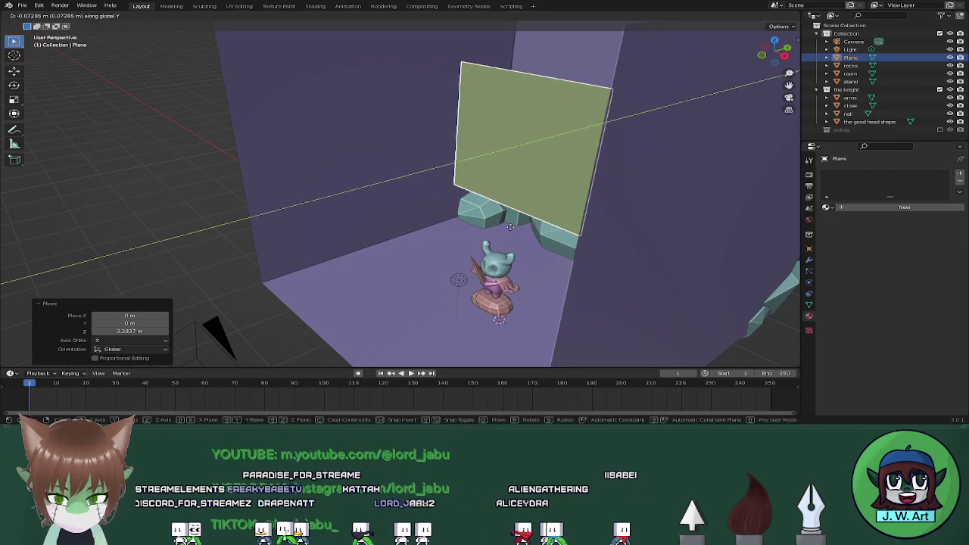
pyautogui.click(412, 258)
# Enter Edit Mode on the upright plane and face it squarely in the front orthographic view
pyautogui.moveTo(413, 258); pyautogui.dragTo(411, 217, button='middle')
pyautogui.press('Tab')
pyautogui.scroll(2, 477, 151)
pyautogui.press('`')
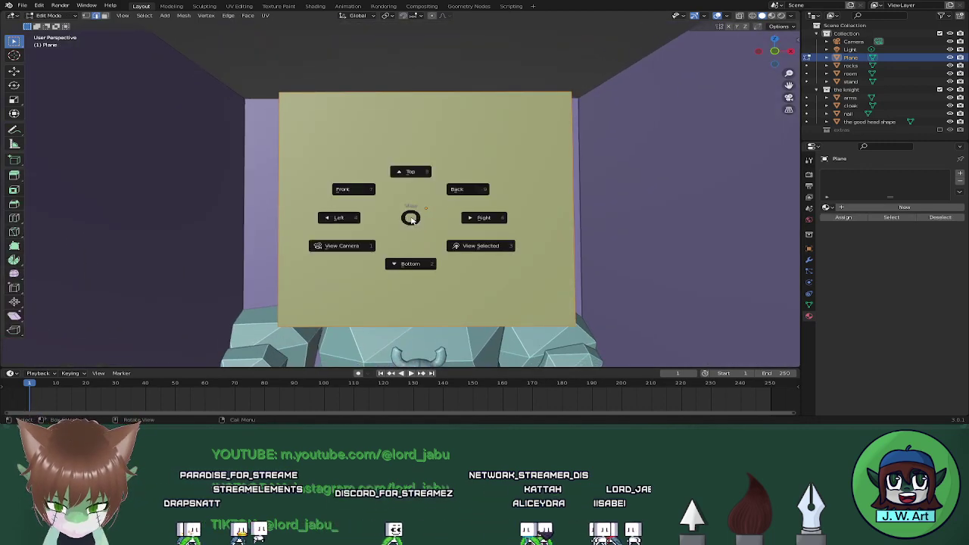
pyautogui.press('7')
pyautogui.moveTo(423, 219); pyautogui.dragTo(441, 216, button='middle')
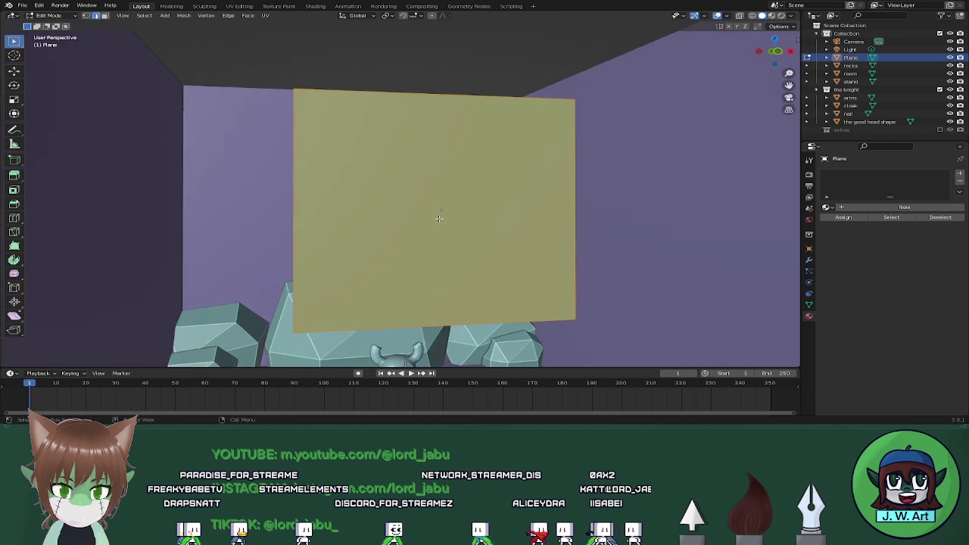
pyautogui.press('`')
pyautogui.press('`')
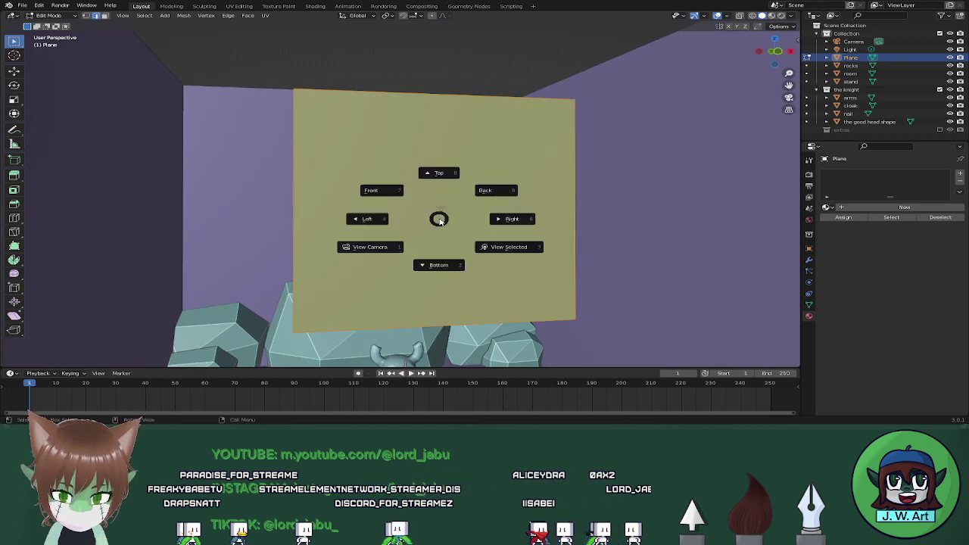
pyautogui.press('7')
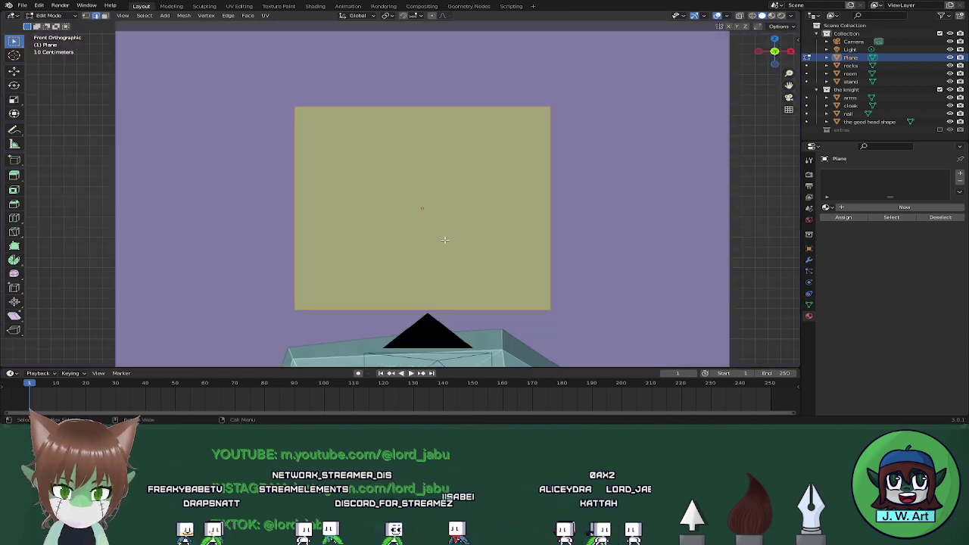
pyautogui.keyDown('shift'); pyautogui.moveTo(444, 240); pyautogui.dragTo(432, 193, button='middle'); pyautogui.keyUp('shift')
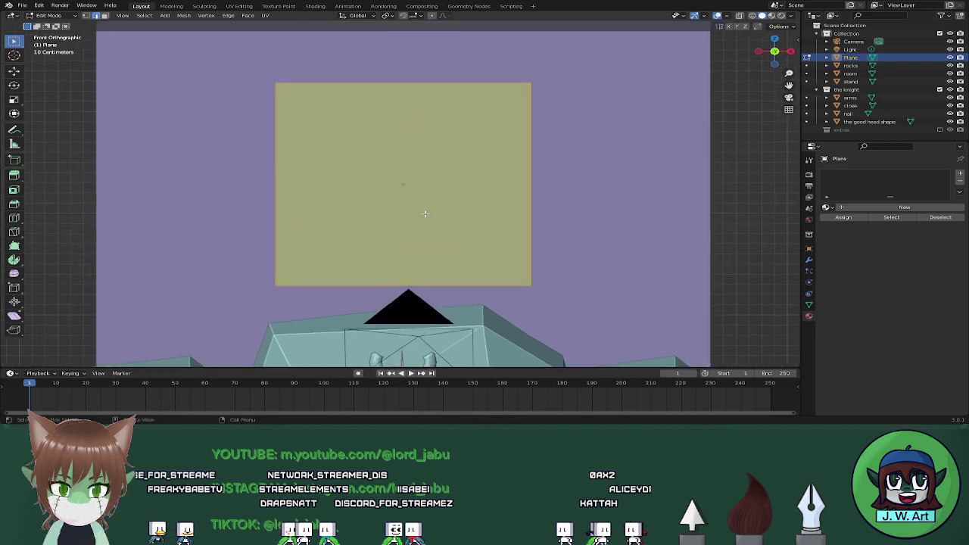
pyautogui.scroll(2, 428, 212)
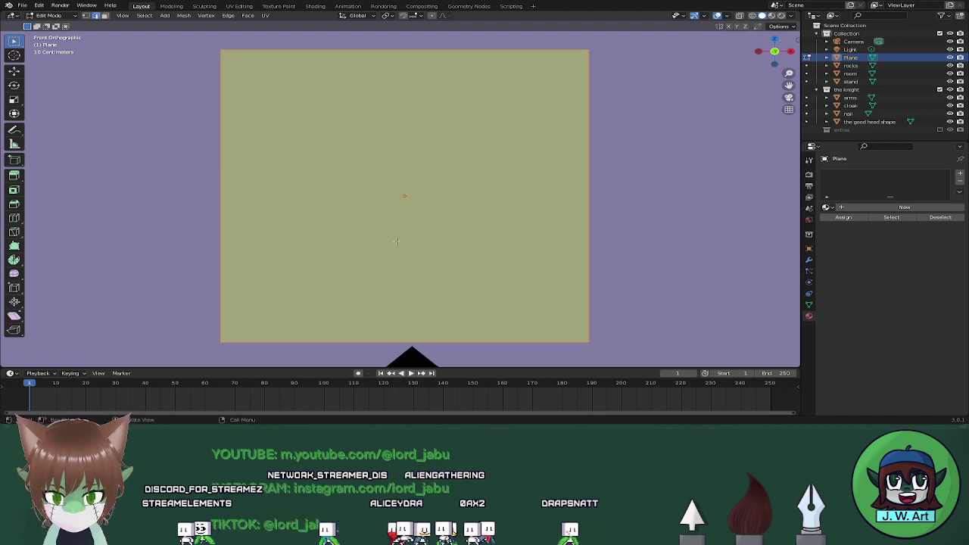
# Start a knife cut tracing a smooth S-shaped curve from the plane's lower edge up to a curled tip at its upper left
pyautogui.press('k')
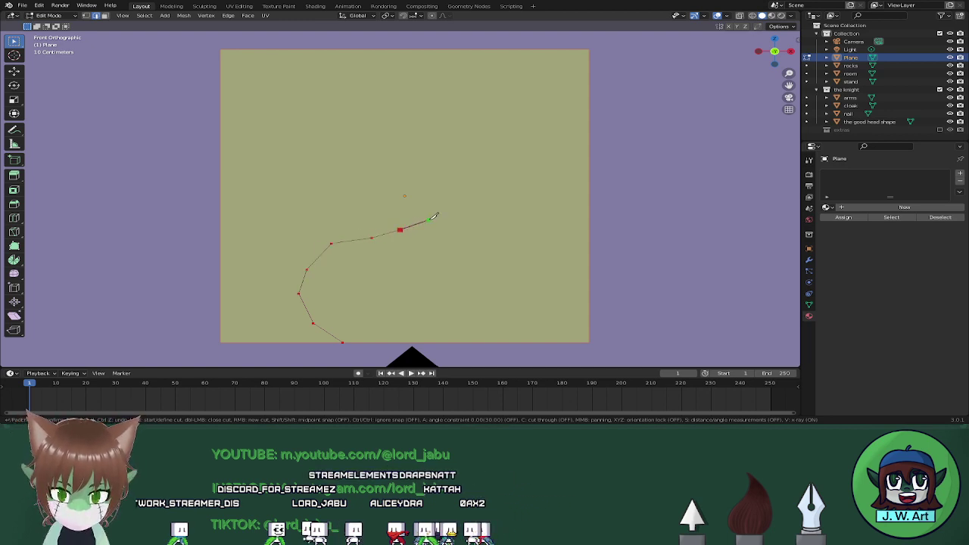
pyautogui.click(428, 220)
pyautogui.click(486, 182)
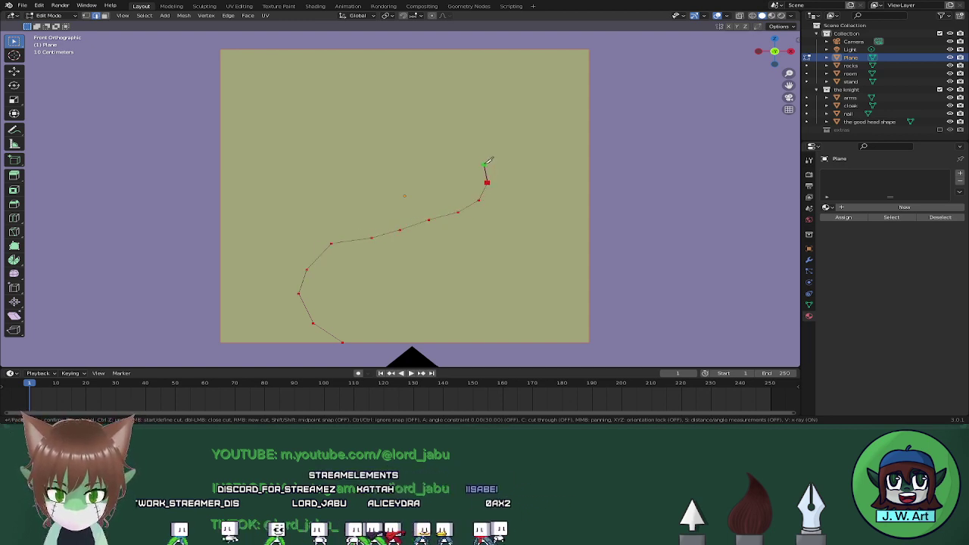
pyautogui.click(485, 157)
pyautogui.click(477, 141)
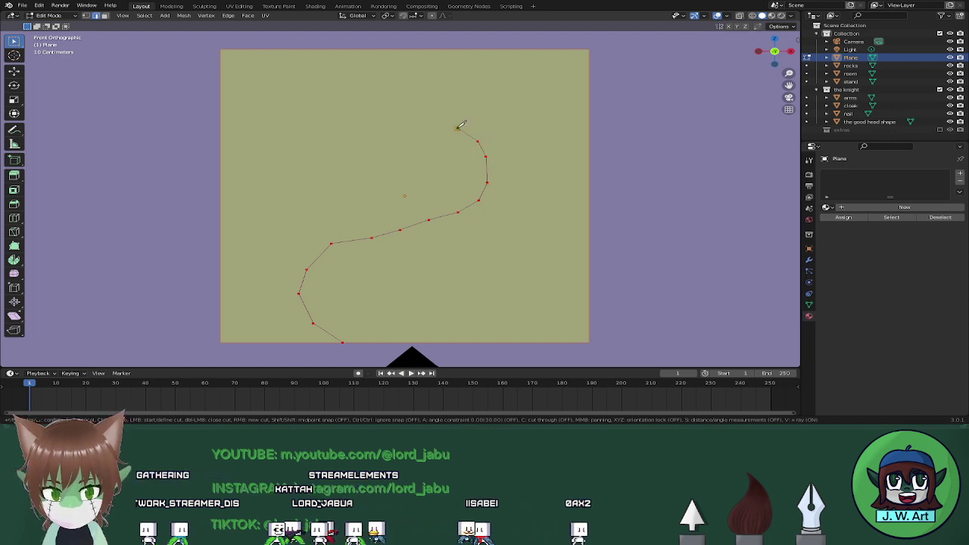
pyautogui.click(458, 128)
pyautogui.click(425, 117)
pyautogui.click(389, 116)
pyautogui.click(361, 121)
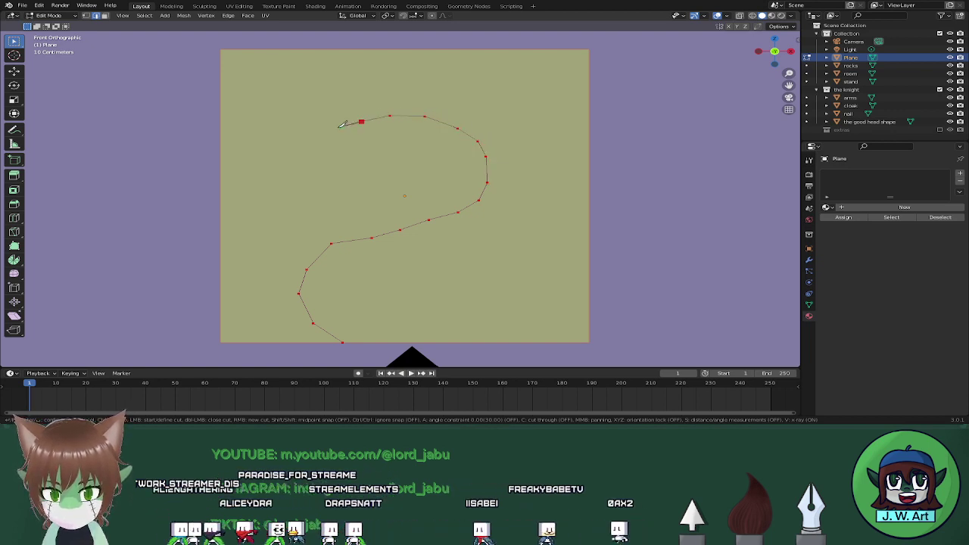
pyautogui.click(321, 137)
pyautogui.click(305, 149)
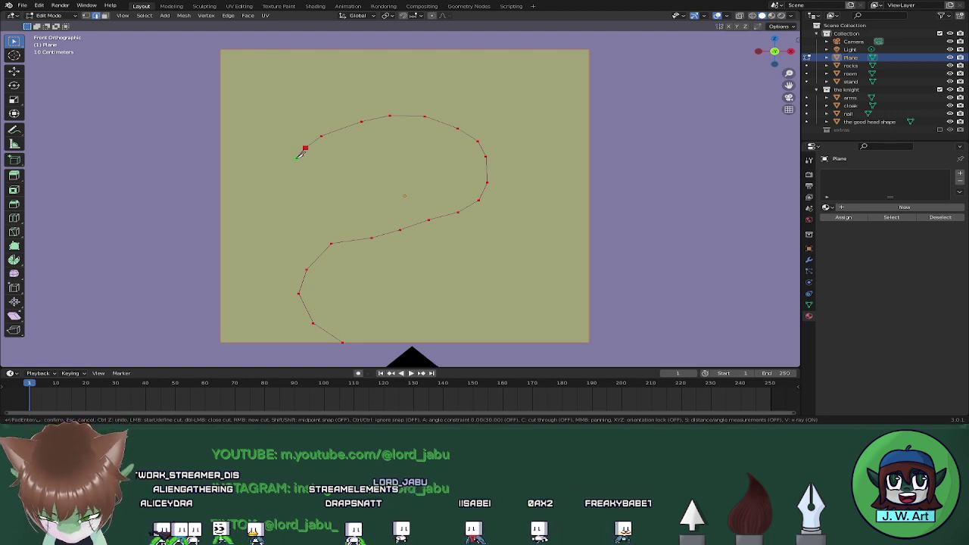
pyautogui.click(291, 161)
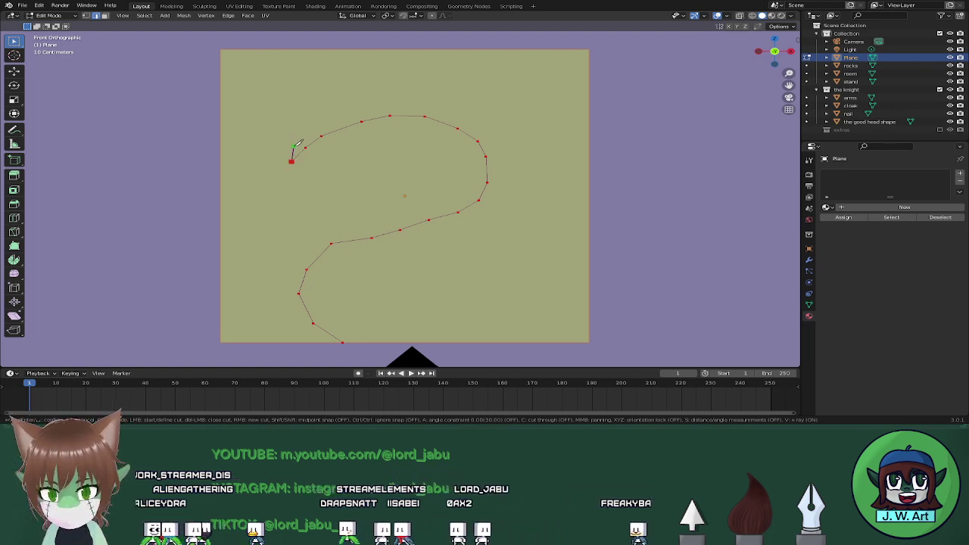
# Trace the knife cut back along the curve's outer side with jagged spikes to the plane's lower edge and apply it
pyautogui.click(293, 147)
pyautogui.click(323, 112)
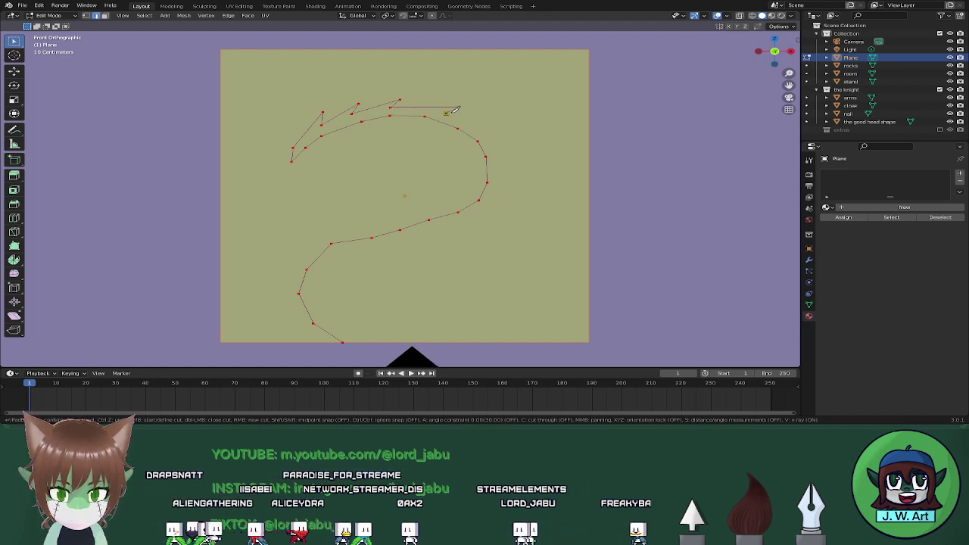
pyautogui.click(498, 129)
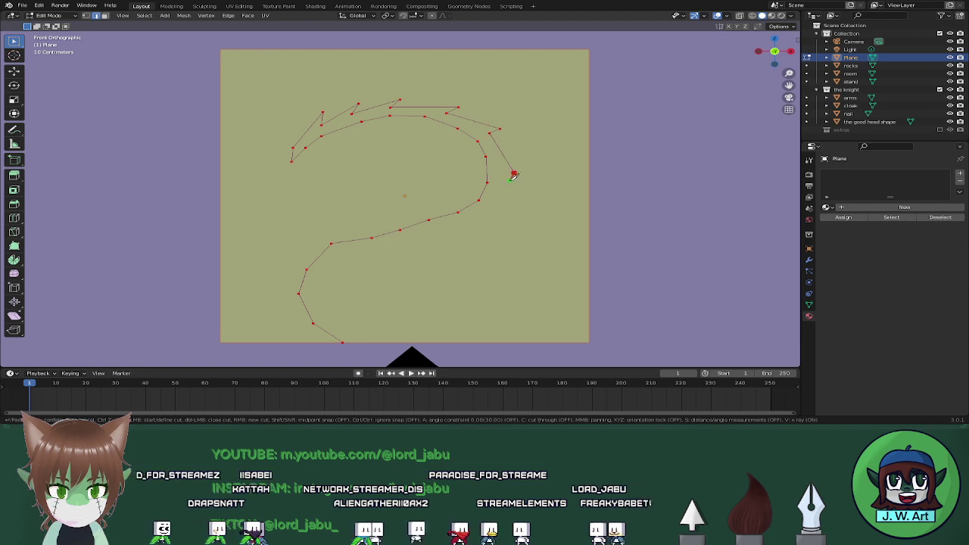
pyautogui.click(498, 165)
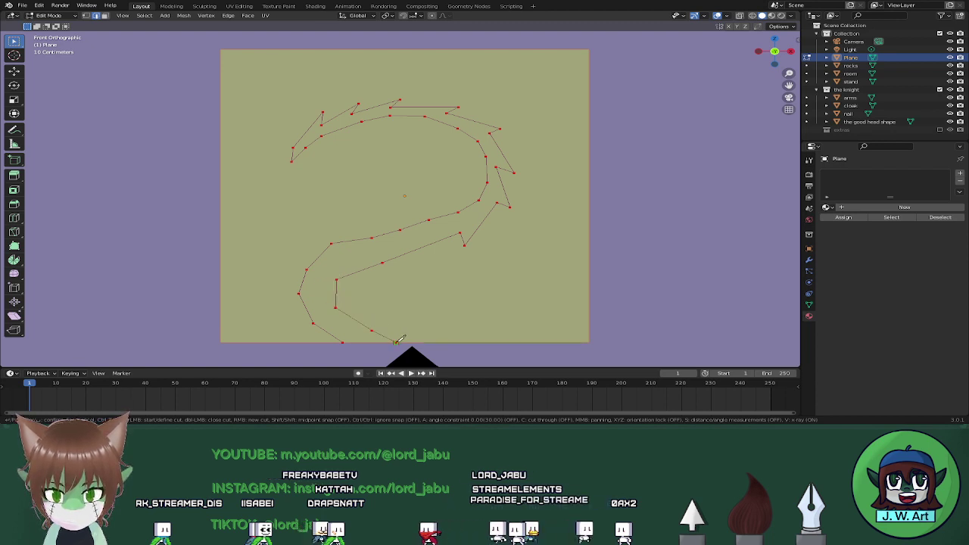
pyautogui.press('Return')
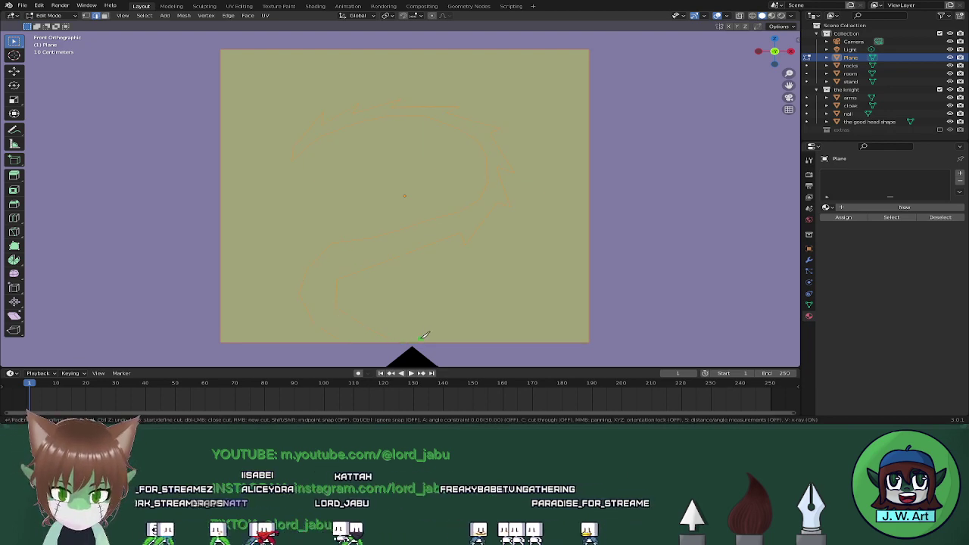
# Knife-cut a small curved tendril with a spiked right side, rising from the plane's lower edge beside the S shape
pyautogui.press('k')
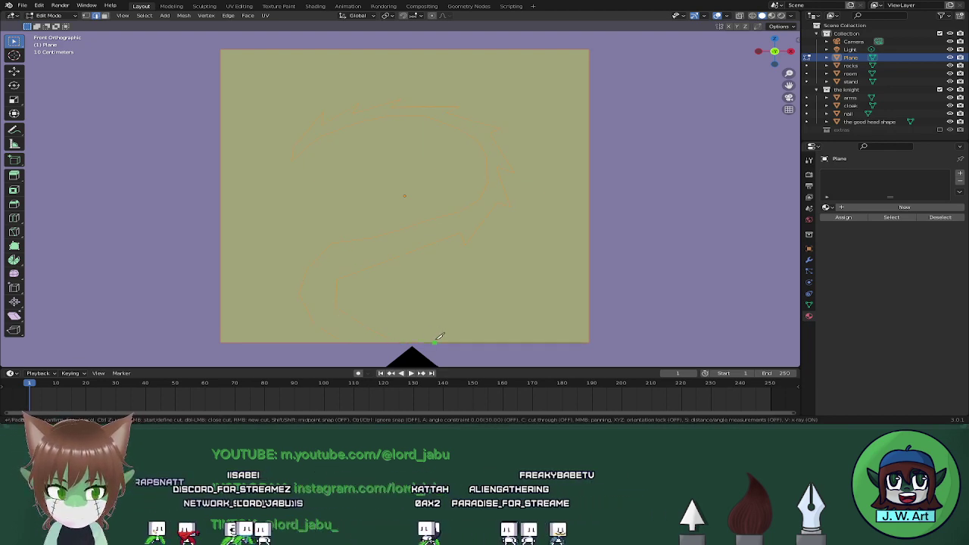
pyautogui.click(436, 342)
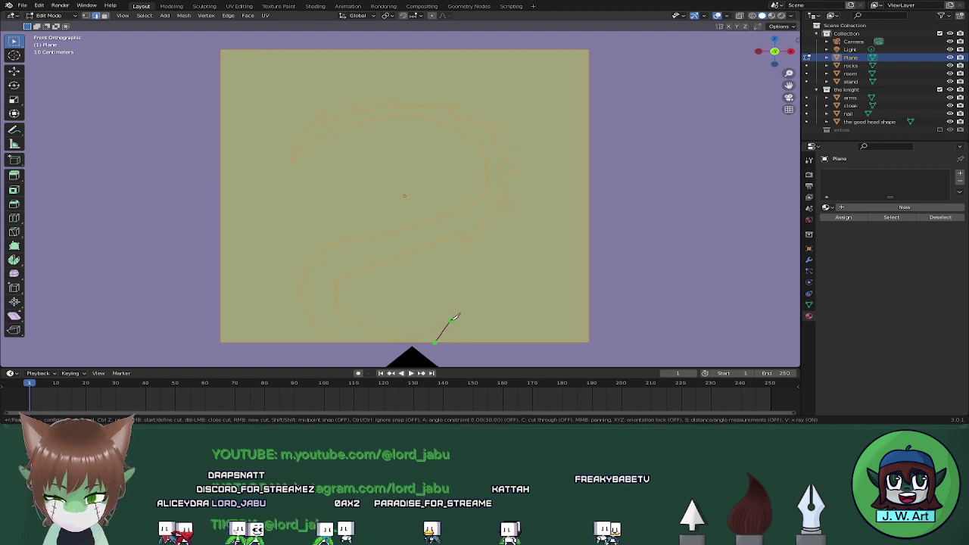
pyautogui.click(449, 329)
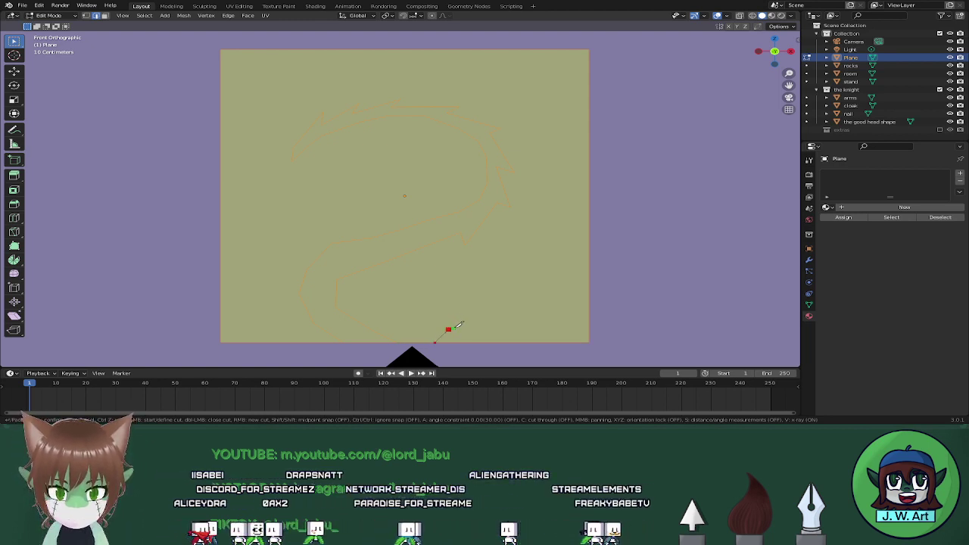
pyautogui.click(463, 317)
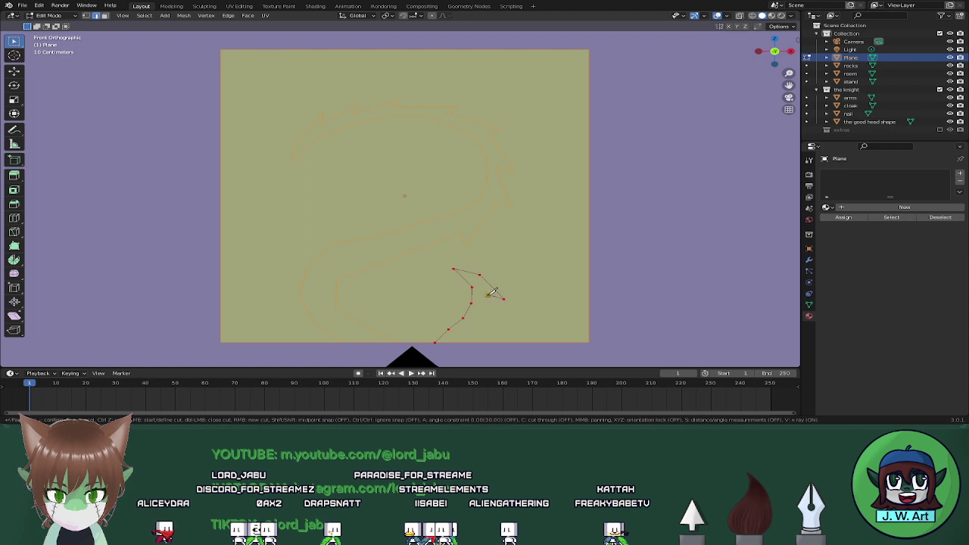
pyautogui.click(496, 323)
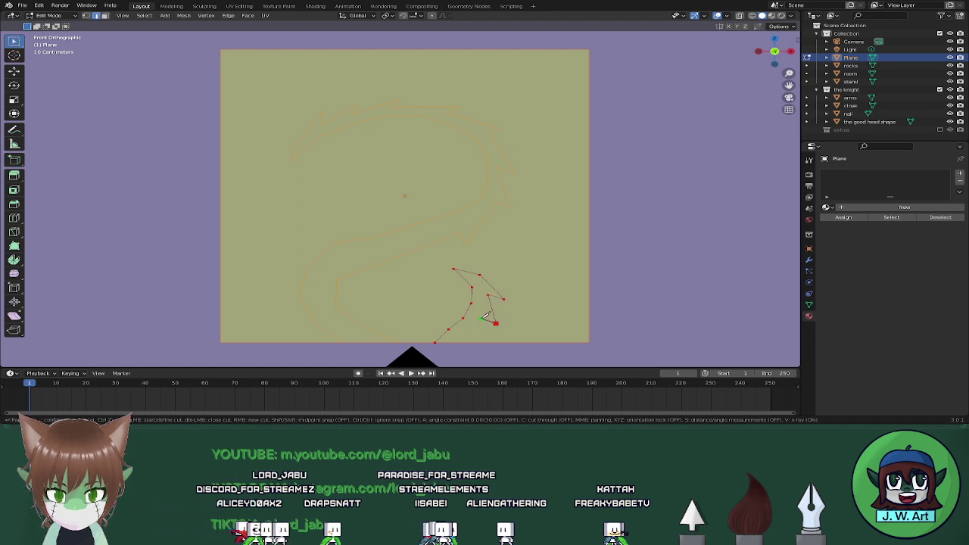
pyautogui.click(481, 319)
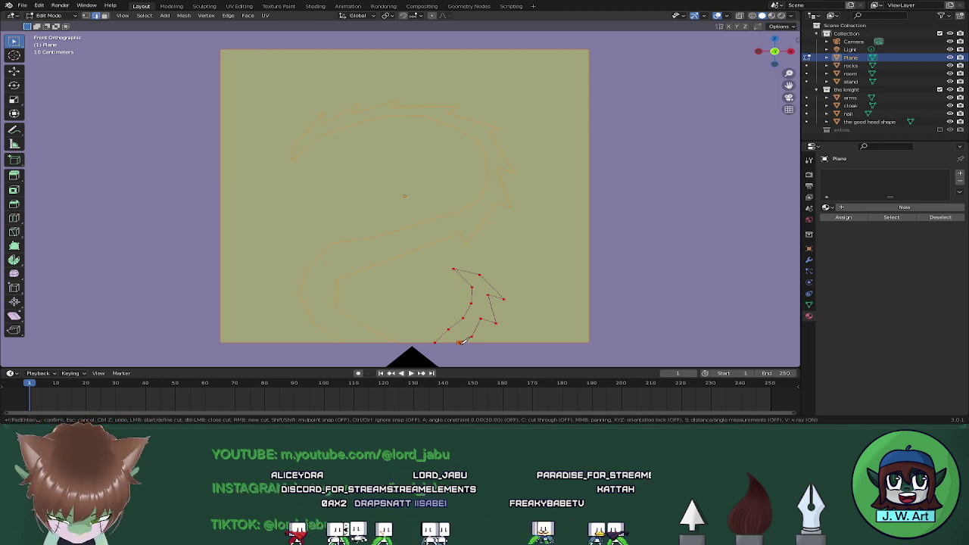
pyautogui.press('Return')
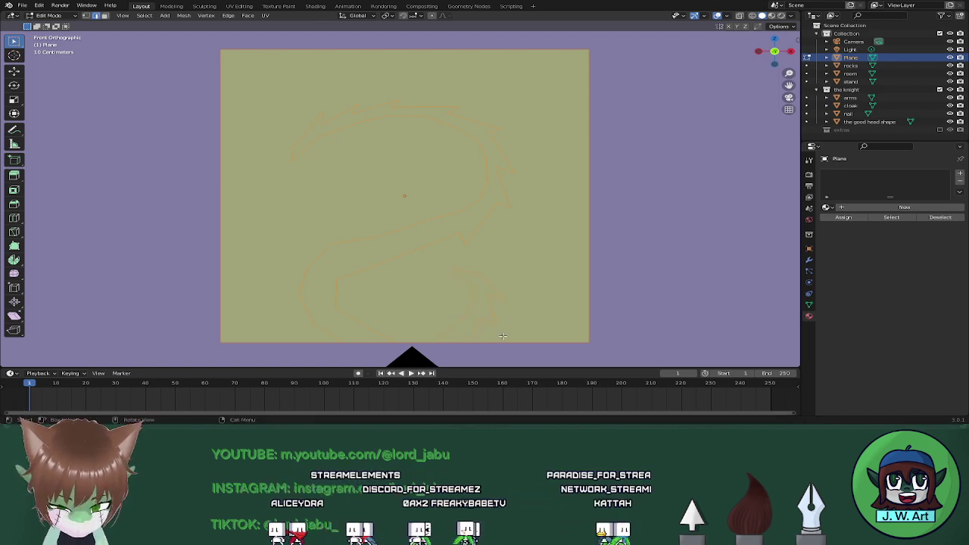
# Knife-cut a taller spiked tendril curving leftward from the plane's lower edge near its right corner
pyautogui.press('k')
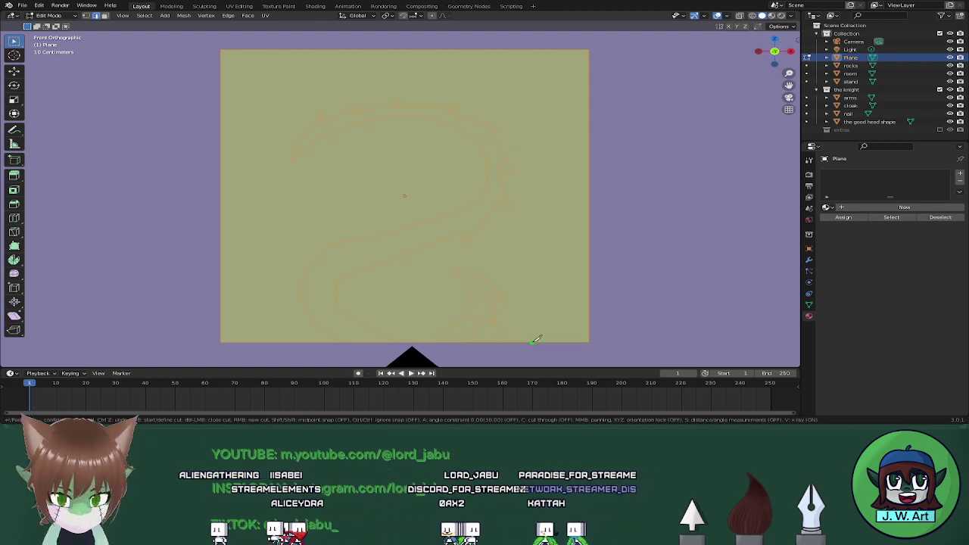
pyautogui.click(533, 340)
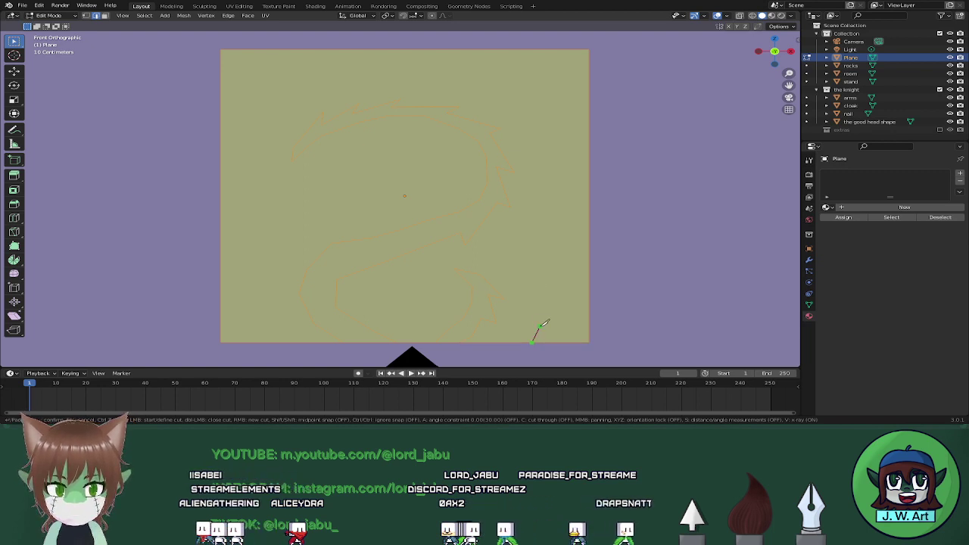
pyautogui.click(537, 306)
pyautogui.click(518, 275)
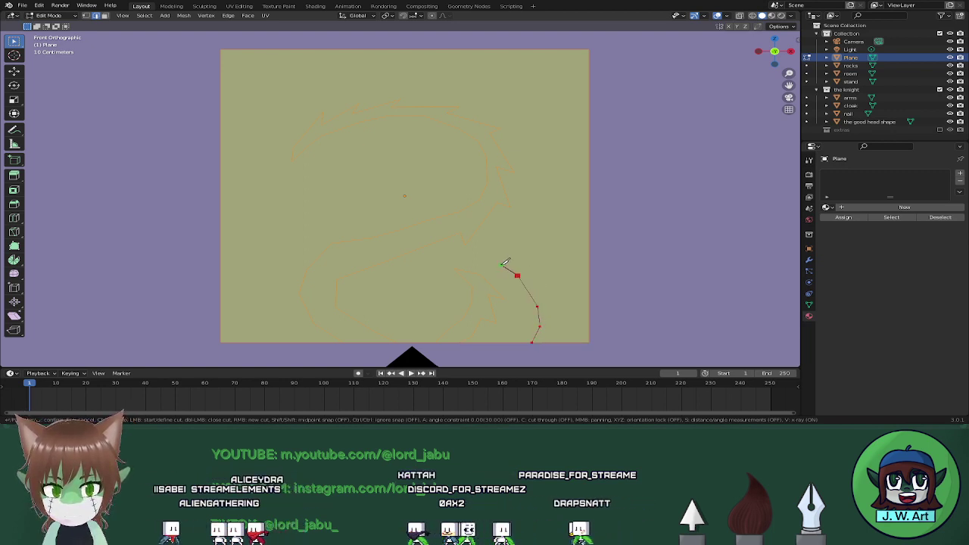
pyautogui.click(488, 261)
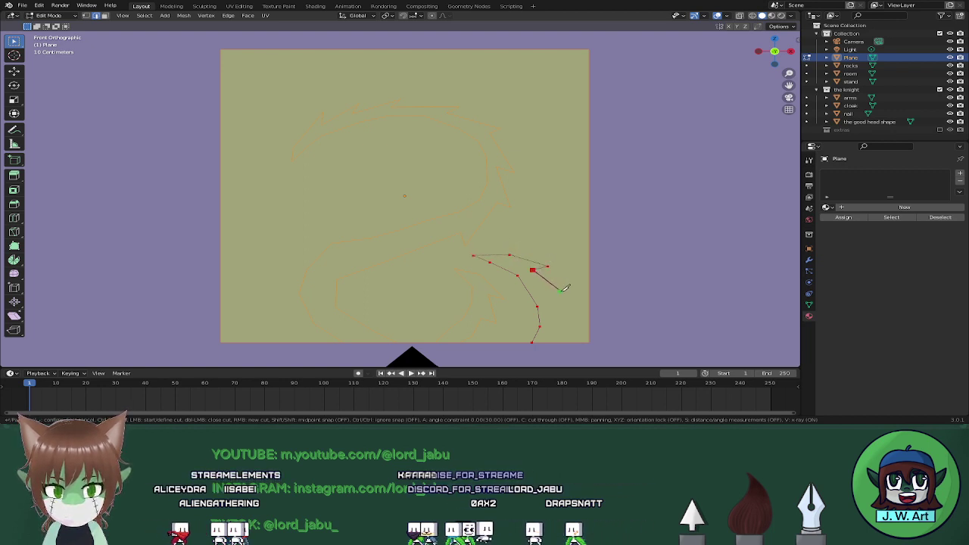
pyautogui.click(562, 293)
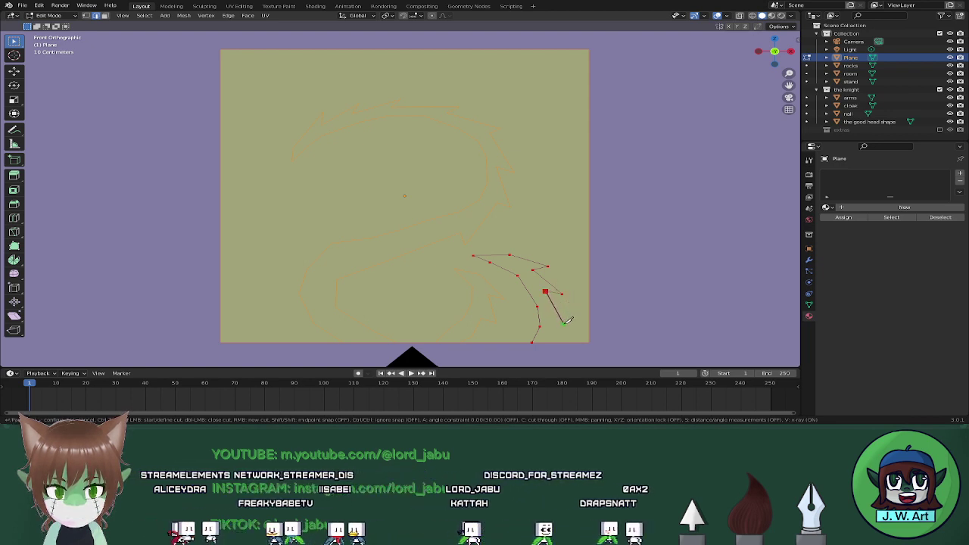
pyautogui.click(564, 326)
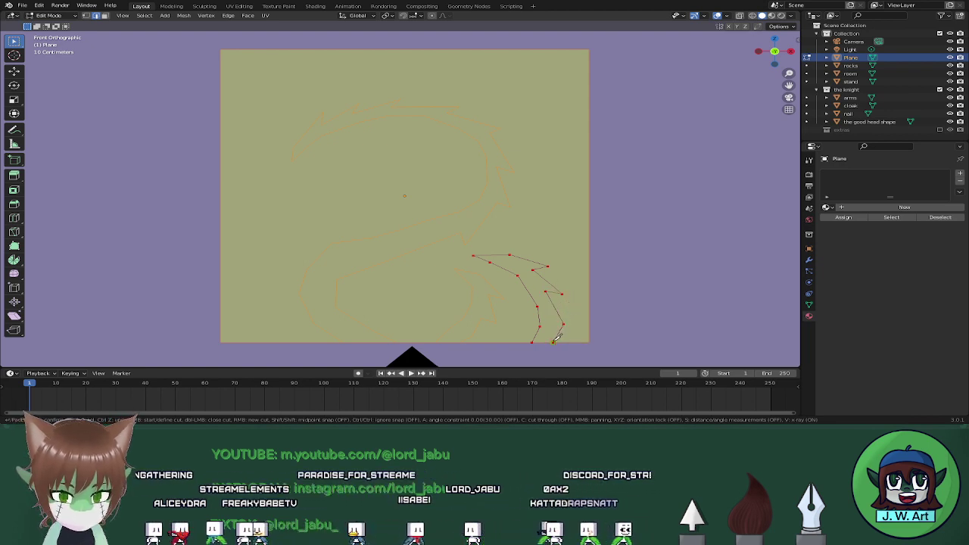
pyautogui.press('Return')
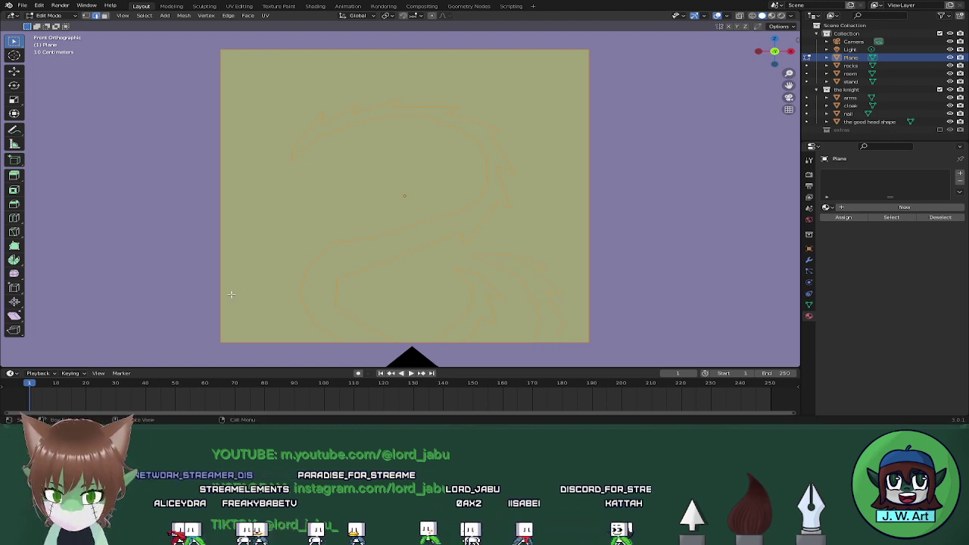
# Knife-cut a curved tendril with a spiked outer side across the plane's lower-left corner, from the lower edge to the left edge
pyautogui.press('k')
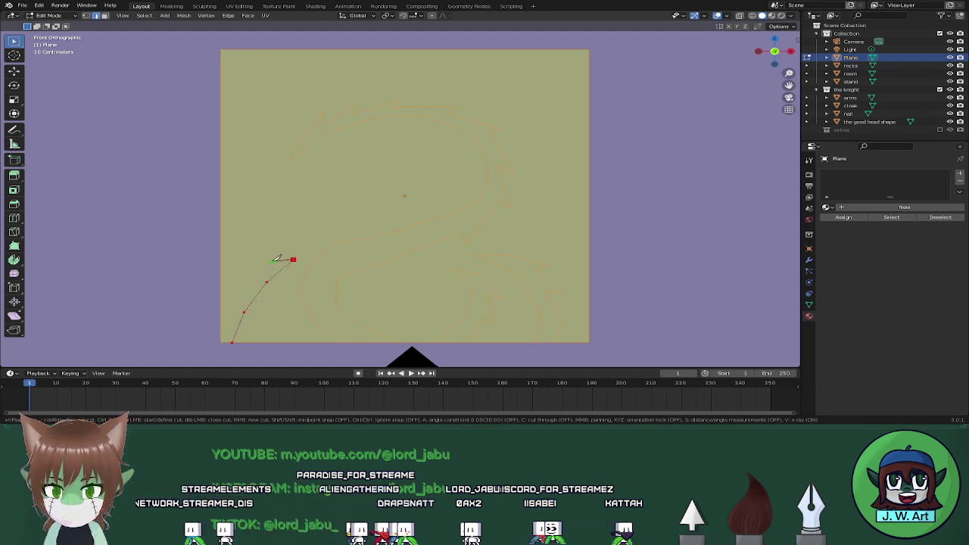
pyautogui.click(256, 269)
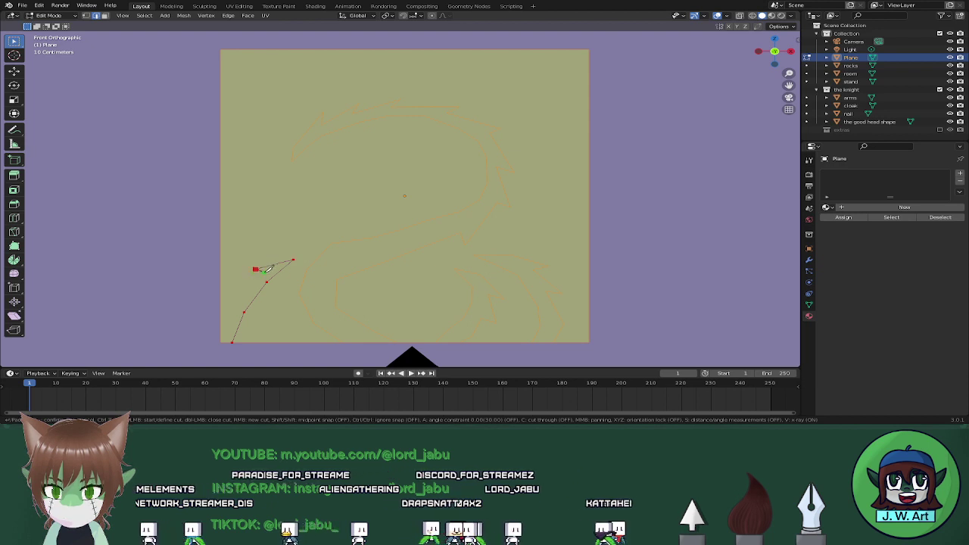
pyautogui.click(265, 272)
pyautogui.click(241, 292)
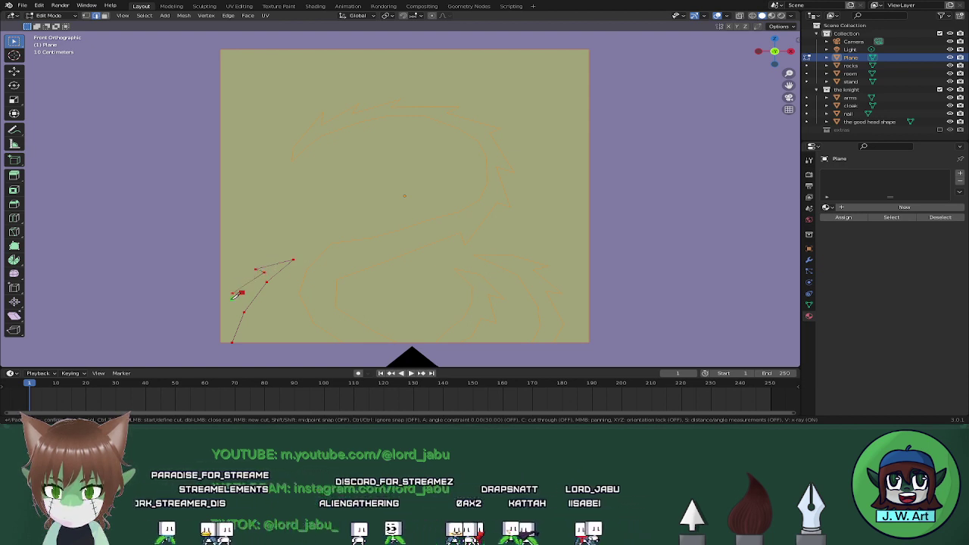
pyautogui.click(226, 308)
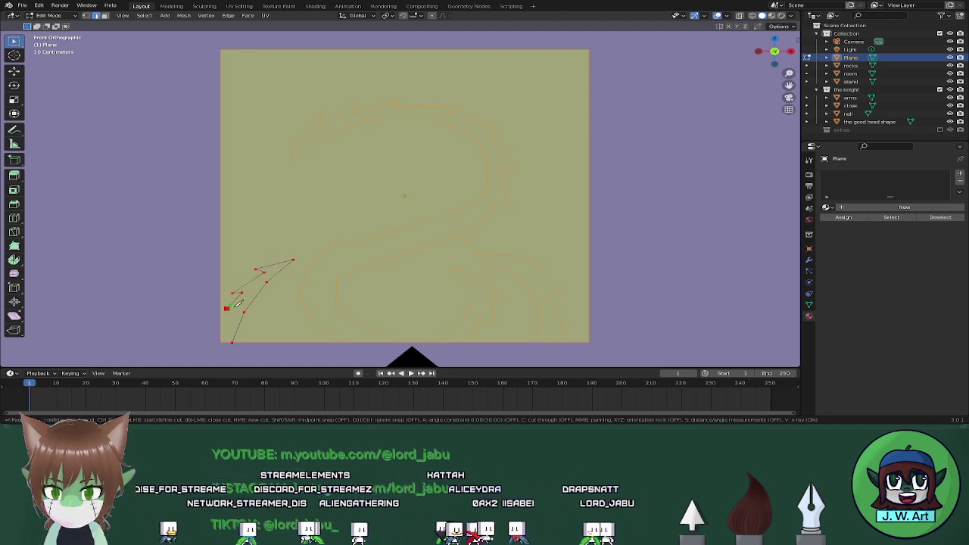
pyautogui.click(234, 308)
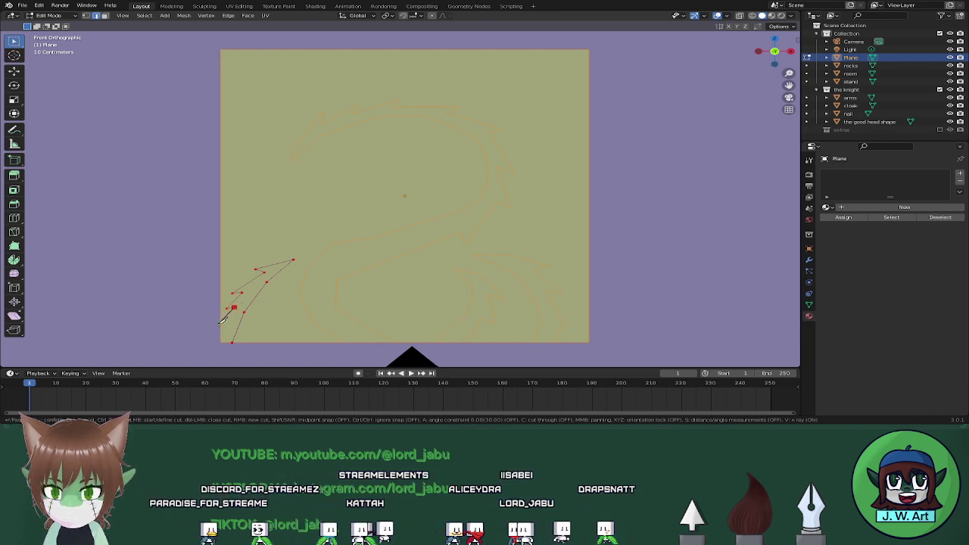
pyautogui.click(219, 324)
pyautogui.press('Return')
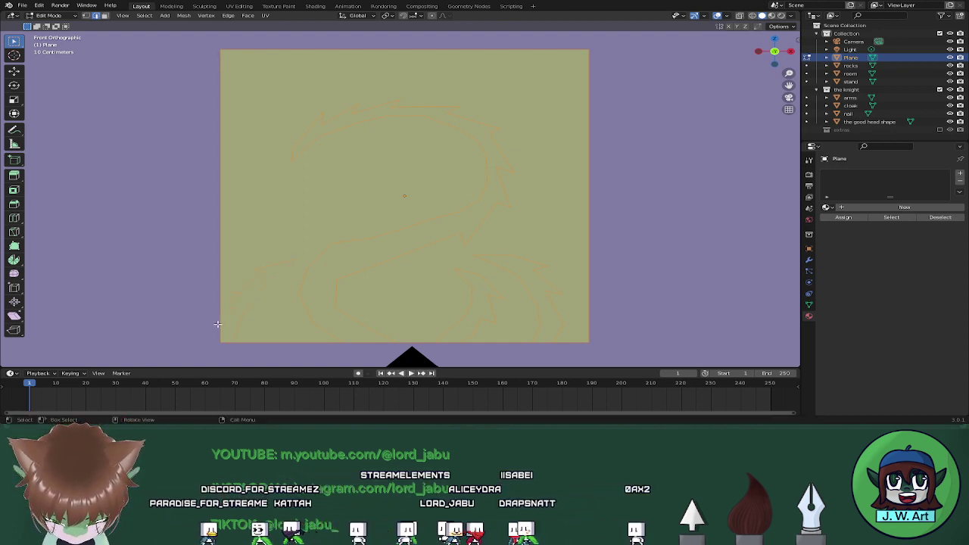
# Knife-cut a horizontal tendril with a spiked upper side, reaching inward from the plane's left edge above the corner tendril
pyautogui.press('k')
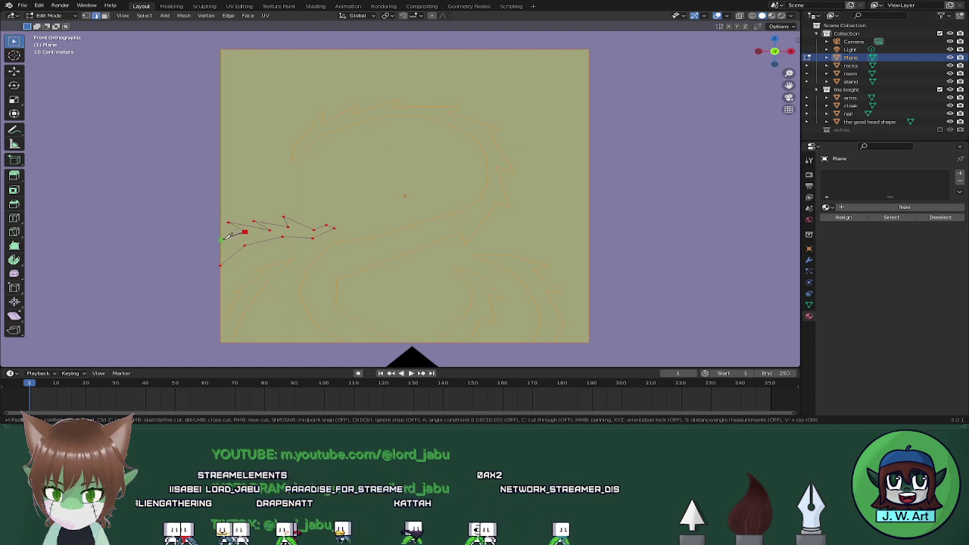
pyautogui.click(221, 241)
pyautogui.press('Return')
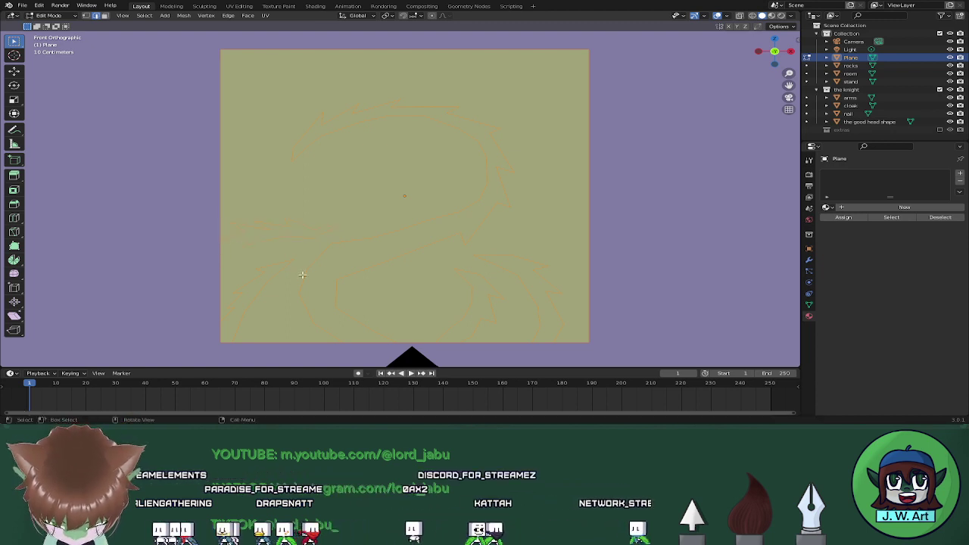
# Delete the background face around the cut vine shapes and return to Object Mode
pyautogui.press('a')
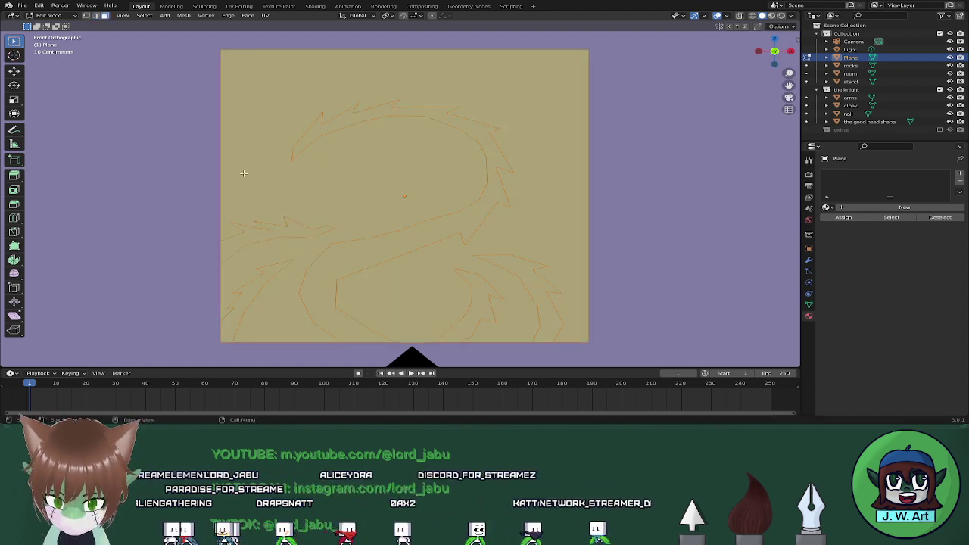
pyautogui.click(376, 181)
pyautogui.press('x')
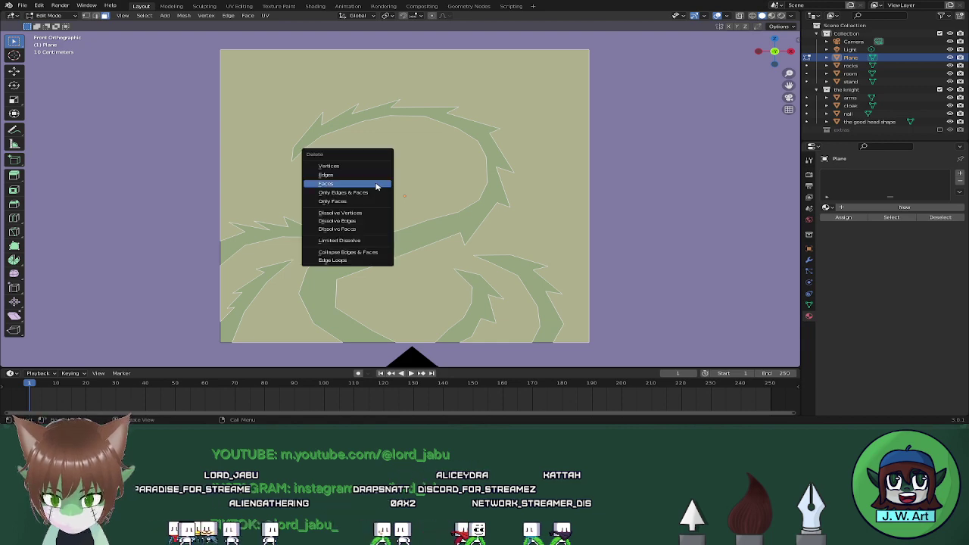
pyautogui.click(375, 183)
pyautogui.scroll(-7, 381, 198)
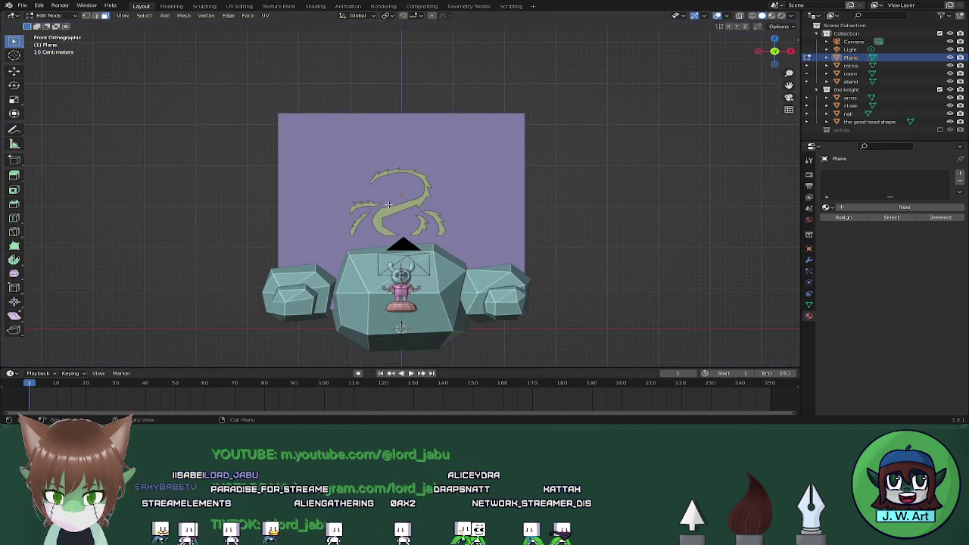
pyautogui.press('Tab')
# Move the vine cut-out up about 0.97 m along Z and shift it about 0.62 m along Y
pyautogui.moveTo(399, 209); pyautogui.dragTo(362, 221, button='middle')
pyautogui.press('g')
pyautogui.press('z')
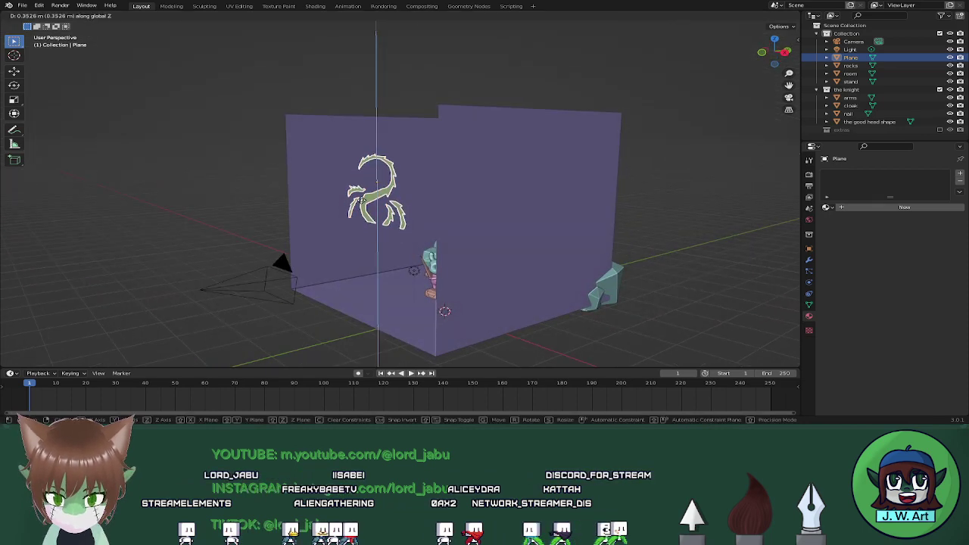
pyautogui.click(362, 180)
pyautogui.press('g')
pyautogui.press('x')
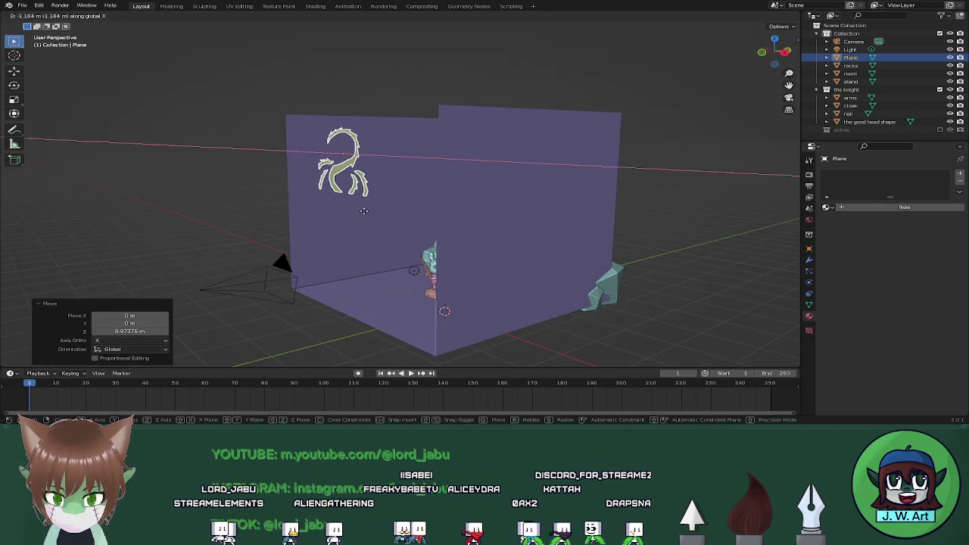
pyautogui.rightClick(365, 209)
pyautogui.press('g')
pyautogui.press('y')
pyautogui.click(381, 216)
# Switch the viewport to rendered shading and add a sun light to the scene
pyautogui.moveTo(318, 225)
pyautogui.mouseDown(button='middle')
pyautogui.moveTo(412, 243)
pyautogui.moveTo(456, 222)
pyautogui.mouseUp(button='middle')
pyautogui.click(781, 16)
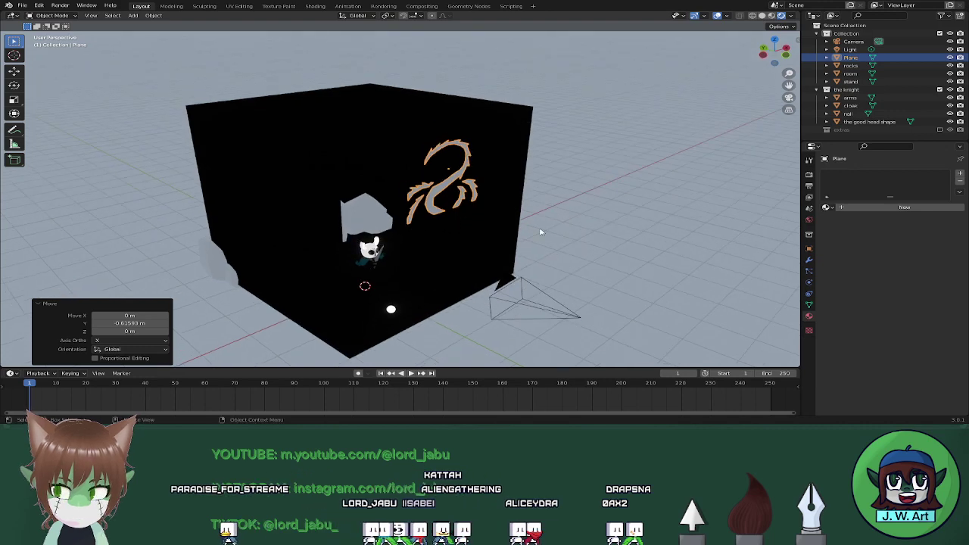
pyautogui.hotkey('shift', 'a')
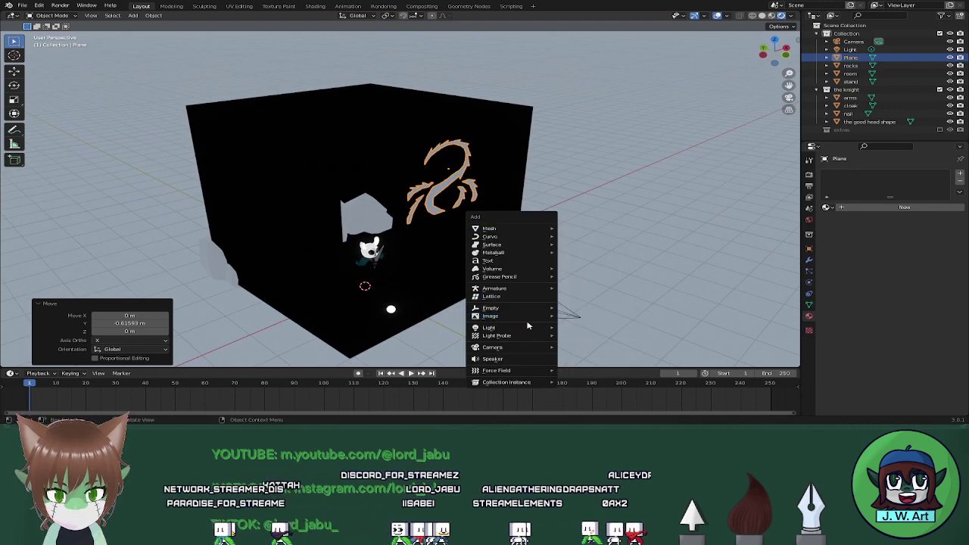
pyautogui.moveTo(530, 327)
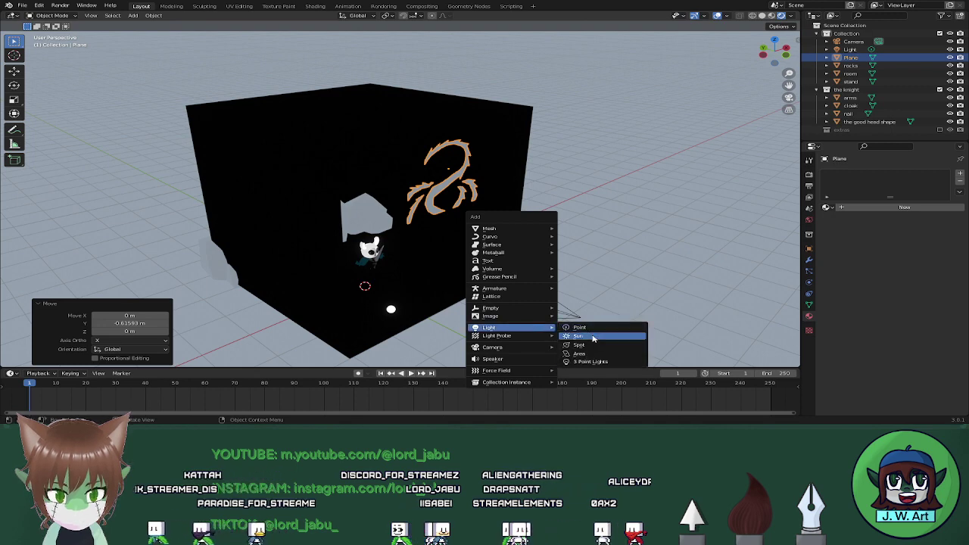
# Add an area light to the scene, raise it about 5.38 m along Z and move it about -3.78 m along Y
pyautogui.click(596, 356)
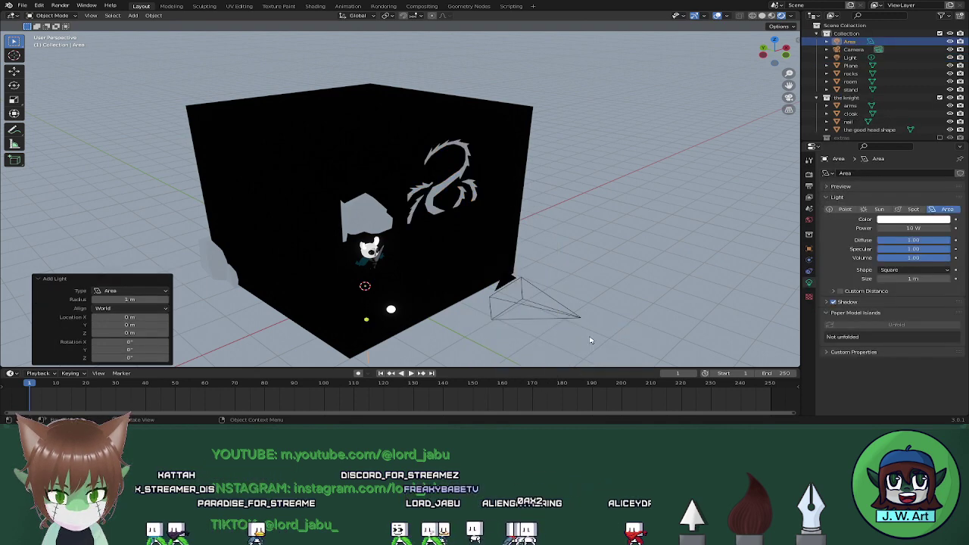
pyautogui.moveTo(545, 262); pyautogui.dragTo(563, 278, button='middle')
pyautogui.press('g')
pyautogui.press('z')
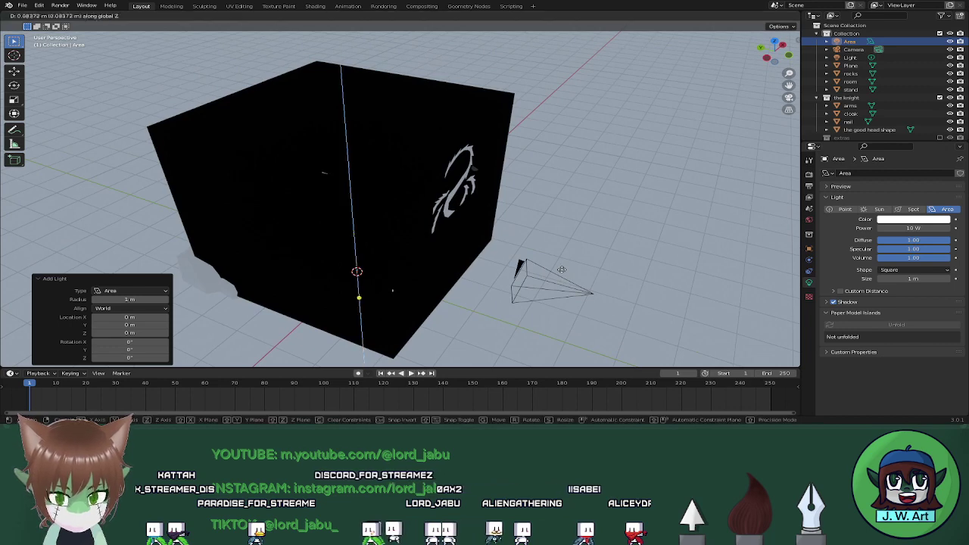
pyautogui.click(566, 115)
pyautogui.press('g')
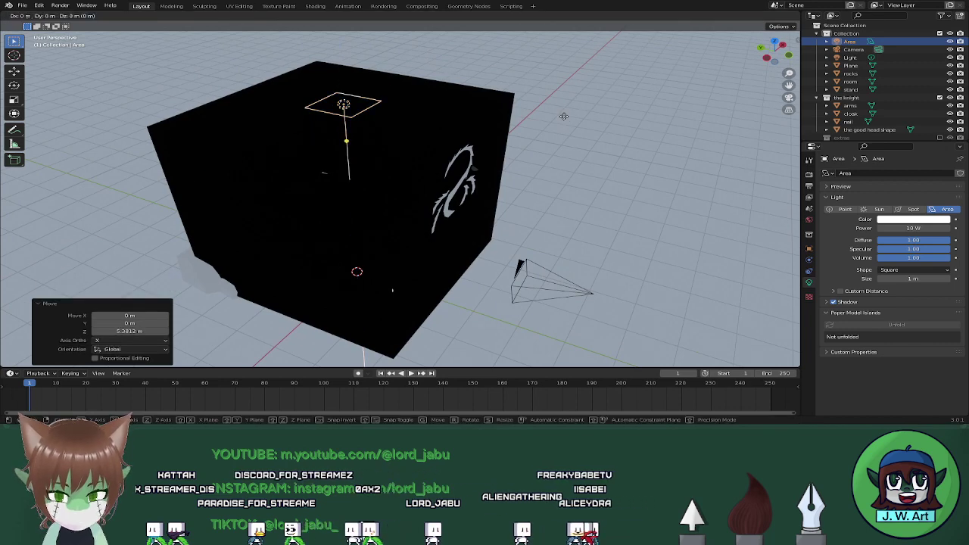
pyautogui.press('x')
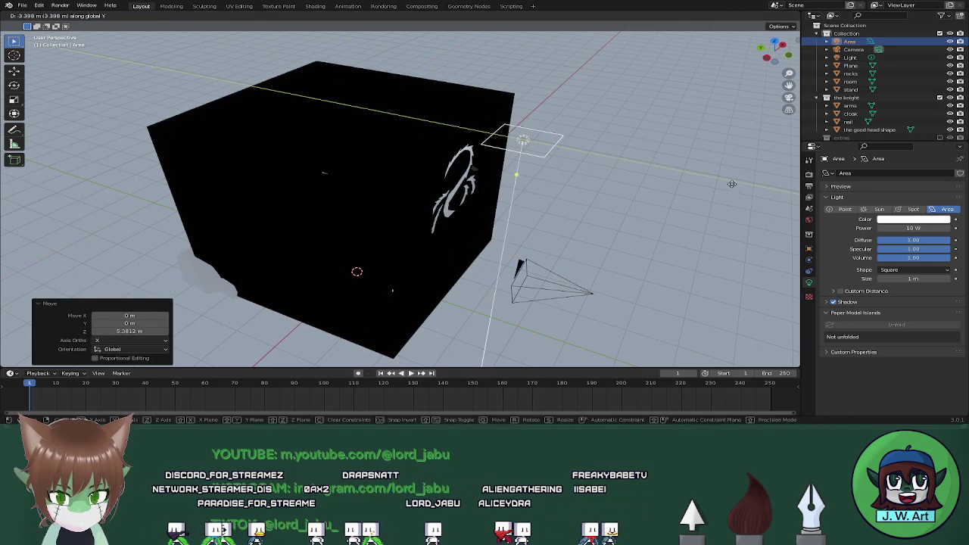
pyautogui.click(750, 202)
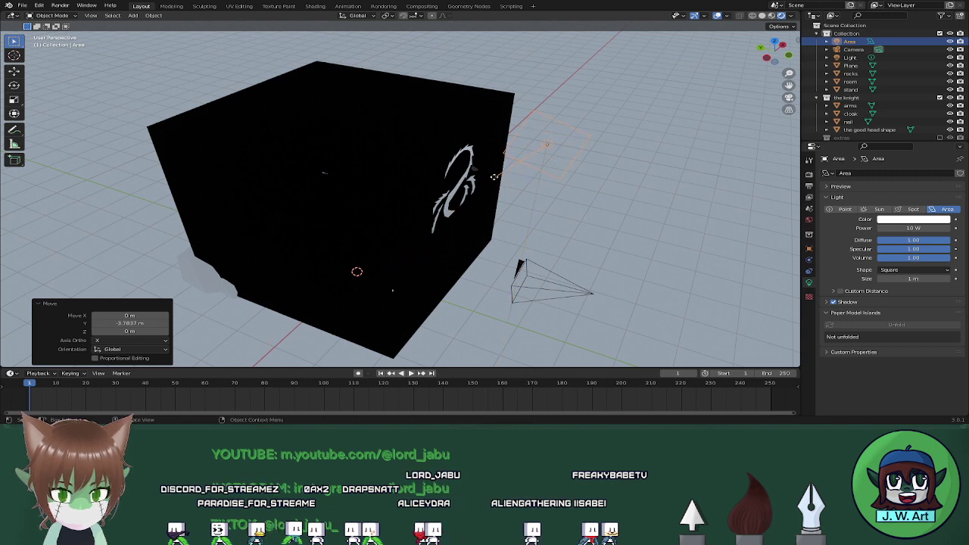
# Aim the area light diagonally down through the spiny-shaped Plane at the knight inside the room
pyautogui.moveTo(463, 193); pyautogui.dragTo(463, 193)
pyautogui.moveTo(547, 194); pyautogui.dragTo(476, 174, button='middle')
pyautogui.moveTo(449, 154); pyautogui.dragTo(415, 190)
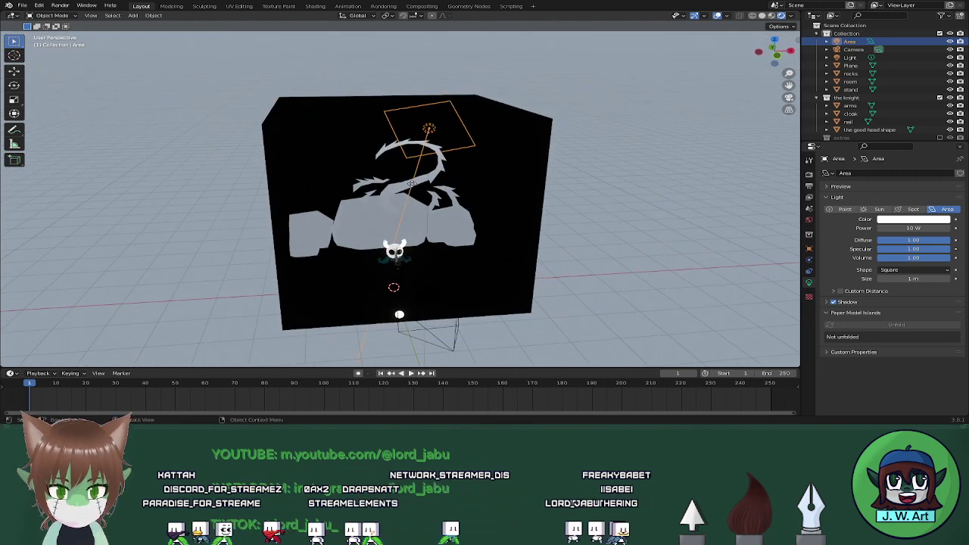
pyautogui.moveTo(415, 190); pyautogui.dragTo(683, 244, button='middle')
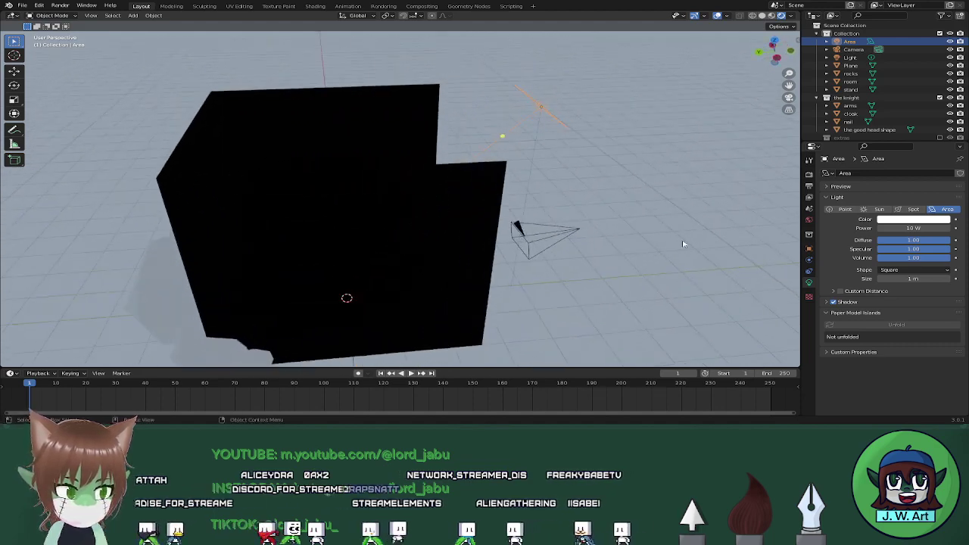
pyautogui.moveTo(630, 293); pyautogui.dragTo(514, 261, button='middle')
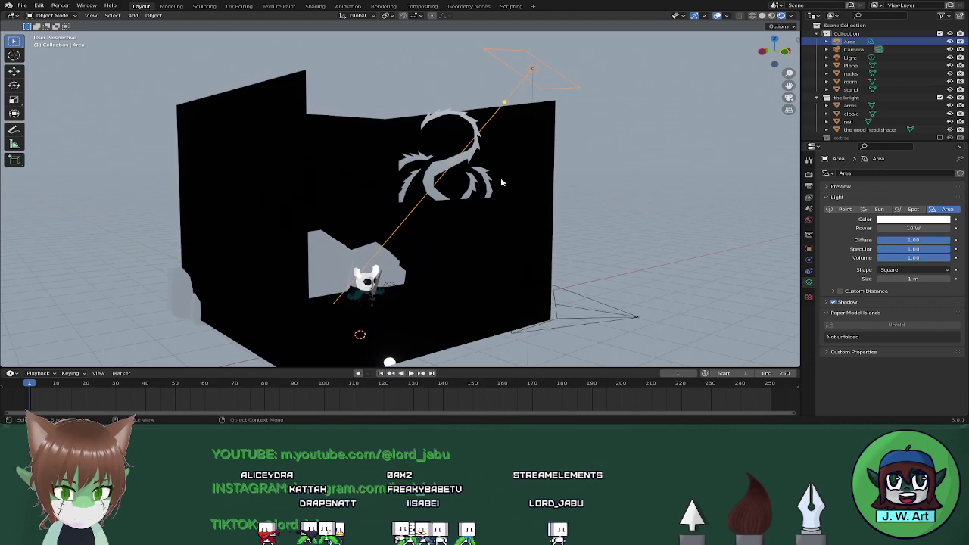
pyautogui.moveTo(501, 182); pyautogui.dragTo(523, 168, button='middle')
# Set the area light's power to 100 W and inspect the lighting on the knight and rocks
pyautogui.click(530, 153)
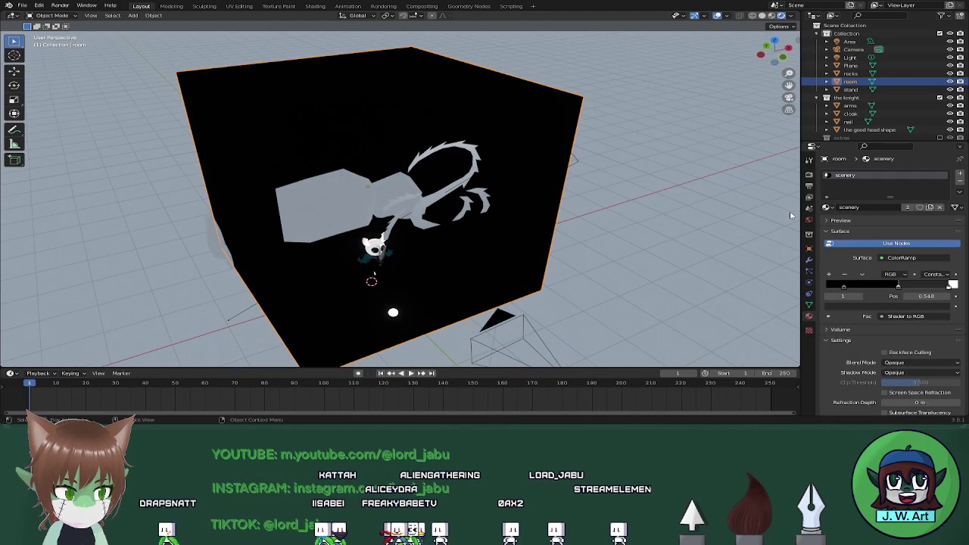
pyautogui.click(577, 160)
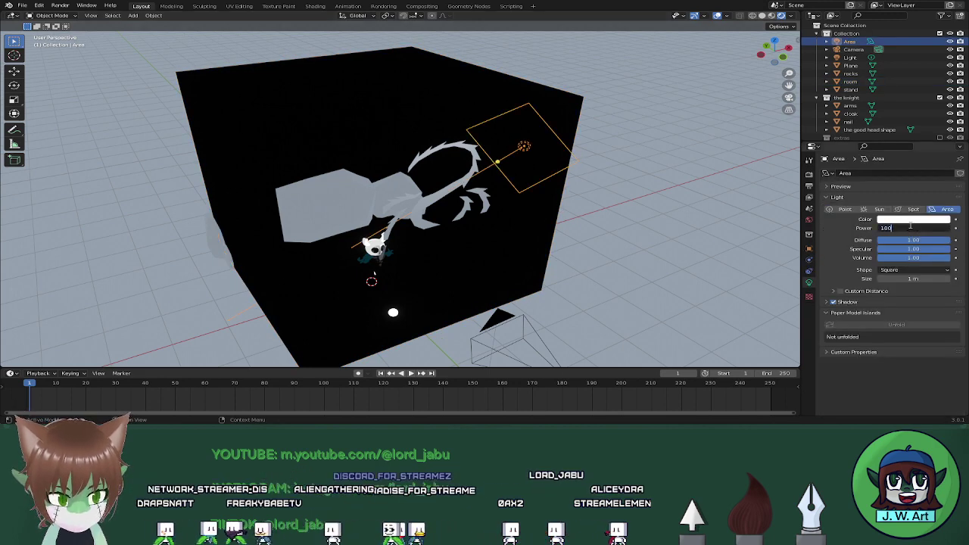
pyautogui.press('Return')
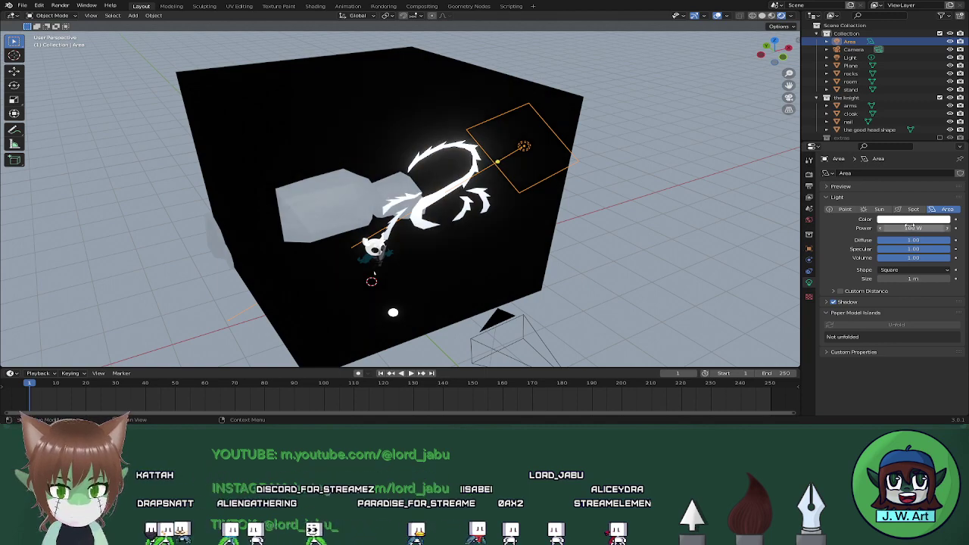
pyautogui.moveTo(624, 288); pyautogui.dragTo(526, 274, button='middle')
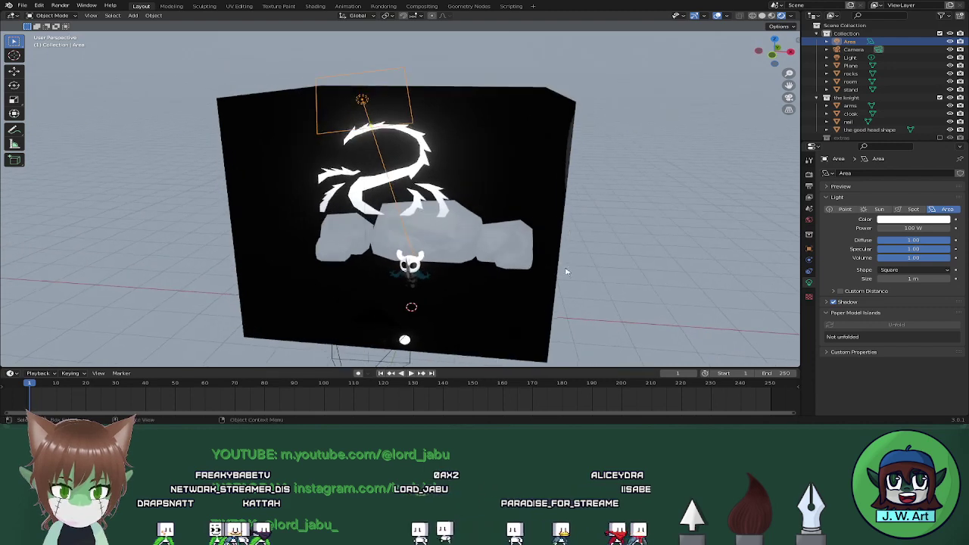
pyautogui.scroll(4, 526, 275)
pyautogui.scroll(-2, 524, 274)
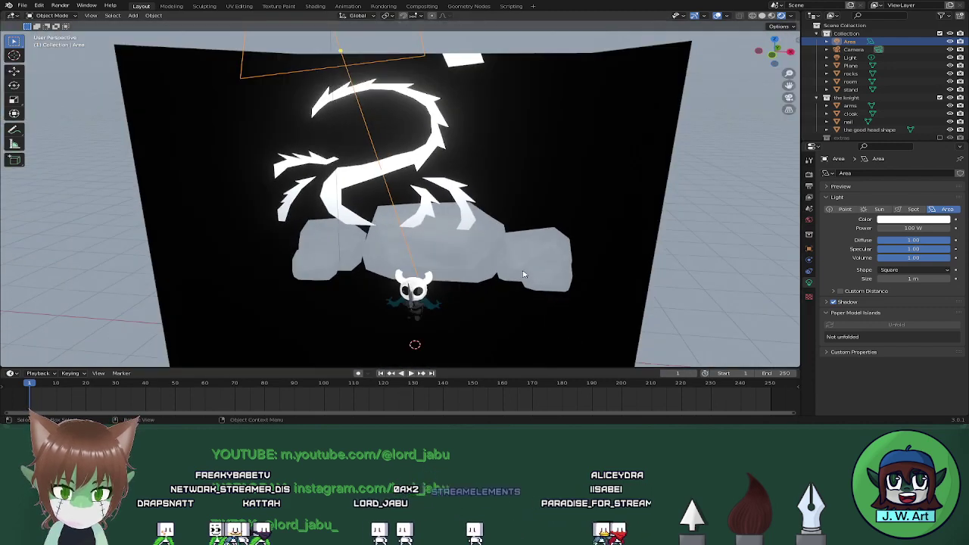
# Try a power of 150 W on the area light and settle on 110 W
pyautogui.click(916, 229)
pyautogui.write('150')
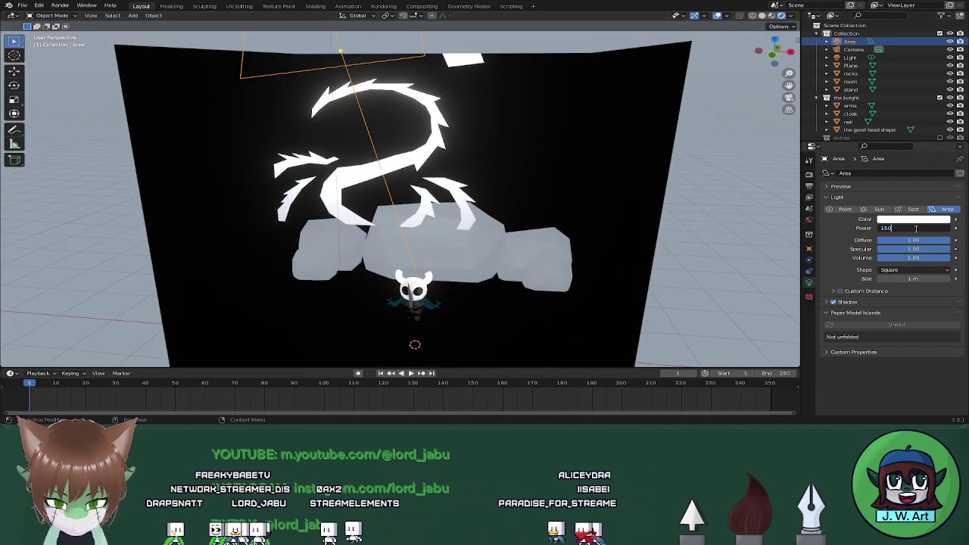
pyautogui.press('Return')
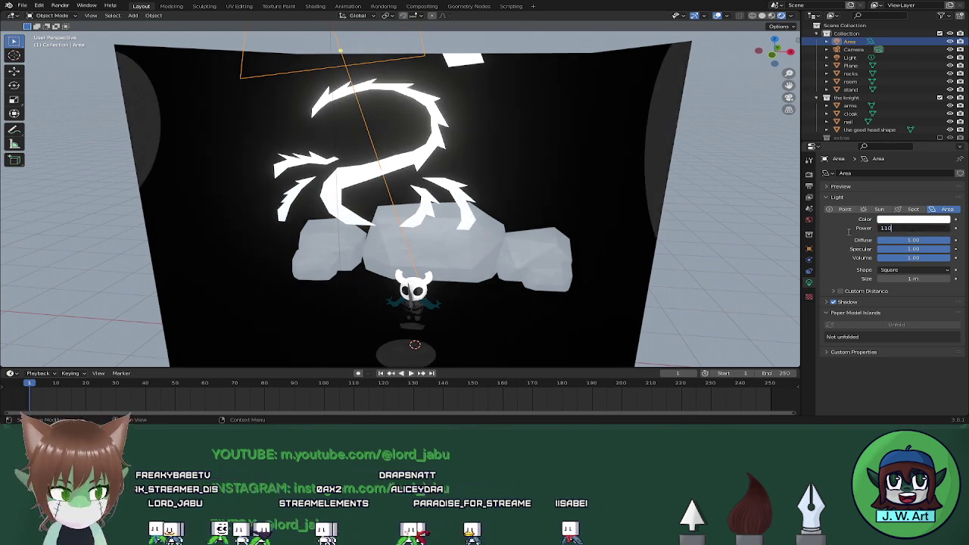
pyautogui.press('Return')
# Scale the spiny-shaped Plane by about 1.25 and raise it about 0.25 m along Z
pyautogui.moveTo(571, 227); pyautogui.dragTo(543, 241, button='middle')
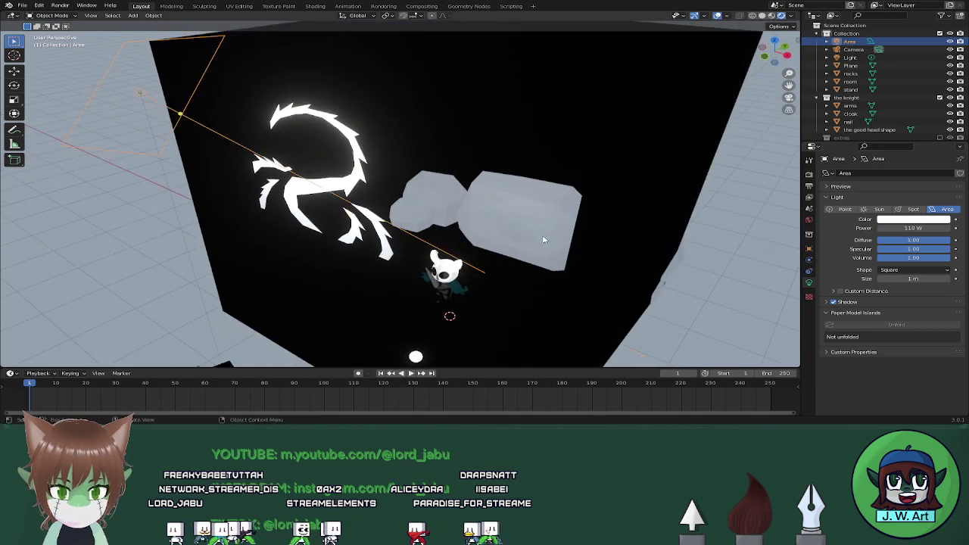
pyautogui.moveTo(318, 196); pyautogui.dragTo(376, 179, button='middle')
pyautogui.click(375, 179)
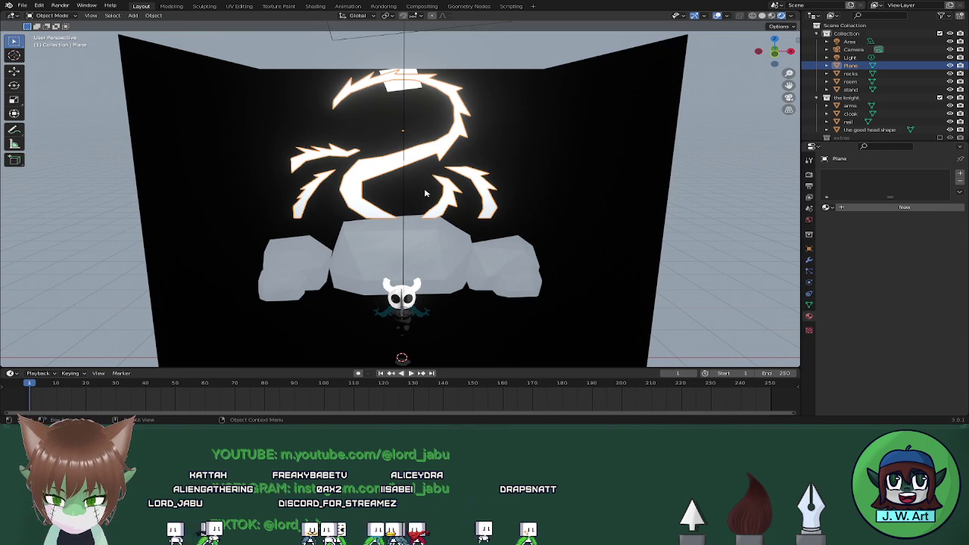
pyautogui.press('s')
pyautogui.click(456, 202)
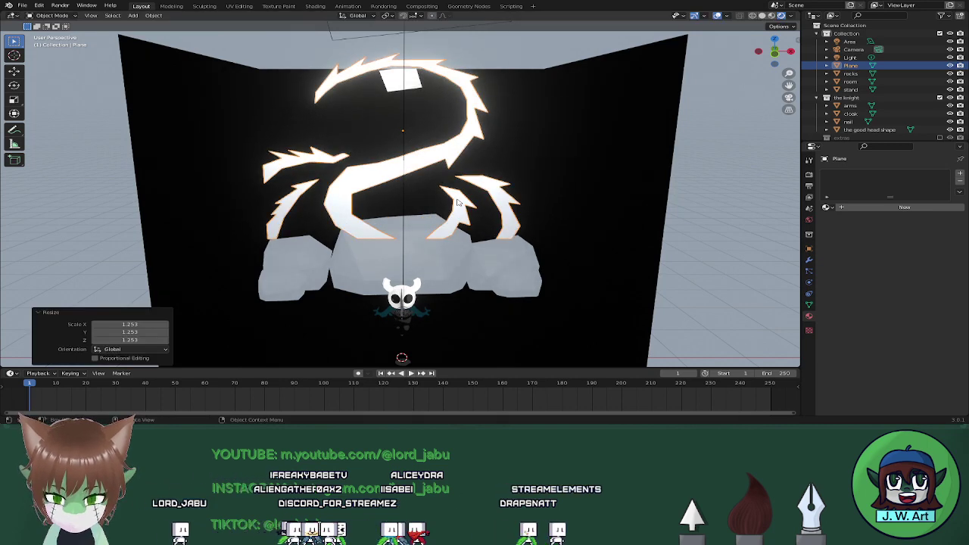
pyautogui.press('g')
pyautogui.press('z')
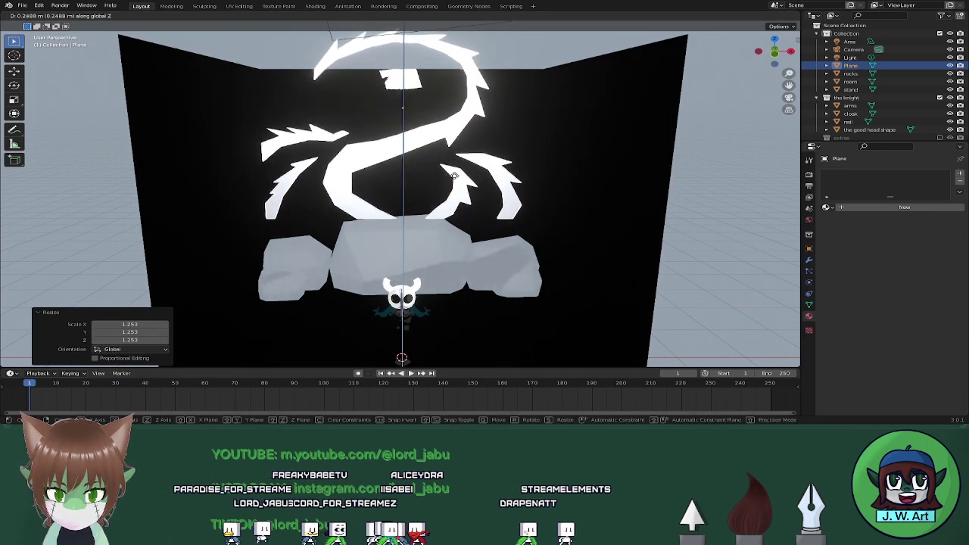
pyautogui.click(455, 176)
# Tilt the spiny-shaped Plane about -29.7° around the X axis and check the lighting in the camera view
pyautogui.moveTo(454, 175); pyautogui.dragTo(440, 204, button='middle')
pyautogui.click(319, 108)
pyautogui.moveTo(325, 121); pyautogui.dragTo(318, 194, button='middle')
pyautogui.click(360, 190)
pyautogui.press('r')
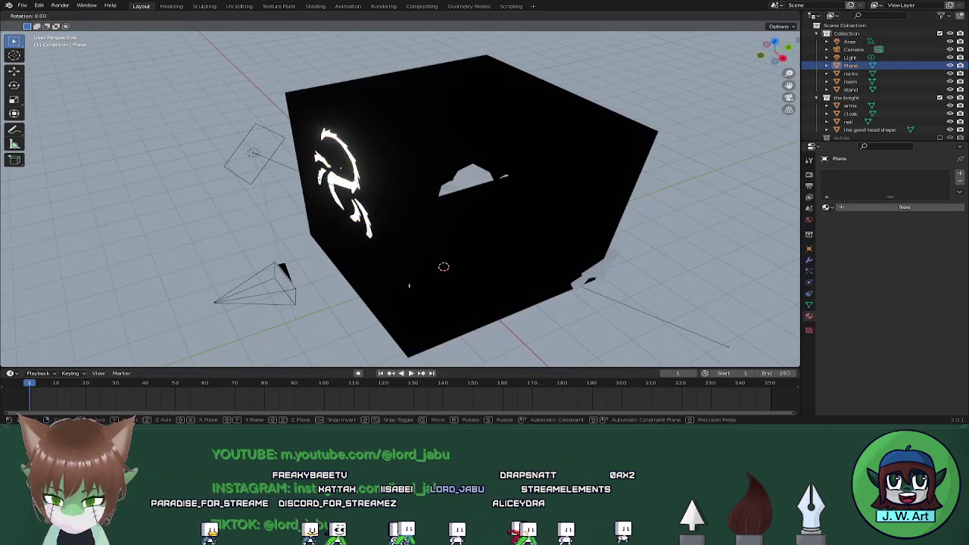
pyautogui.press('x')
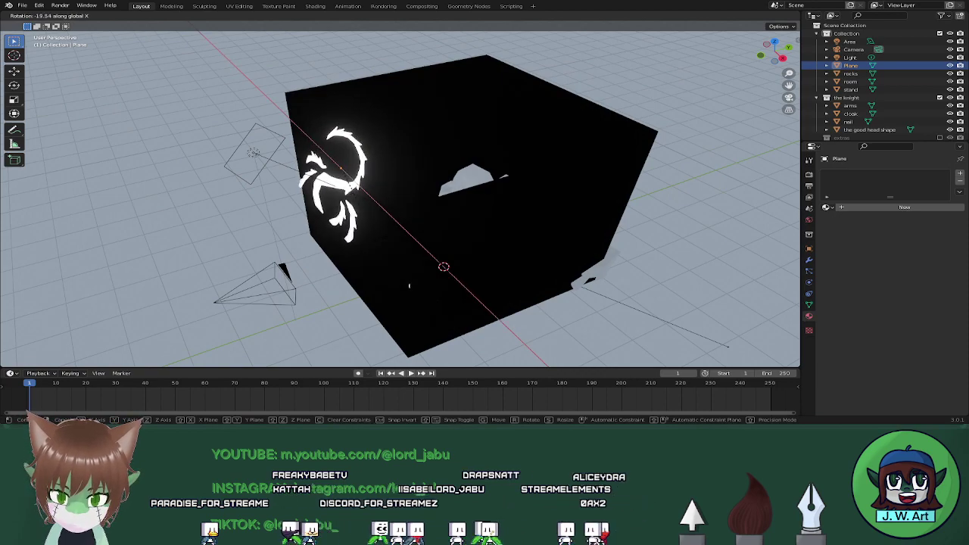
pyautogui.click(362, 249)
pyautogui.moveTo(362, 248); pyautogui.dragTo(429, 230, button='middle')
pyautogui.scroll(10, 430, 234)
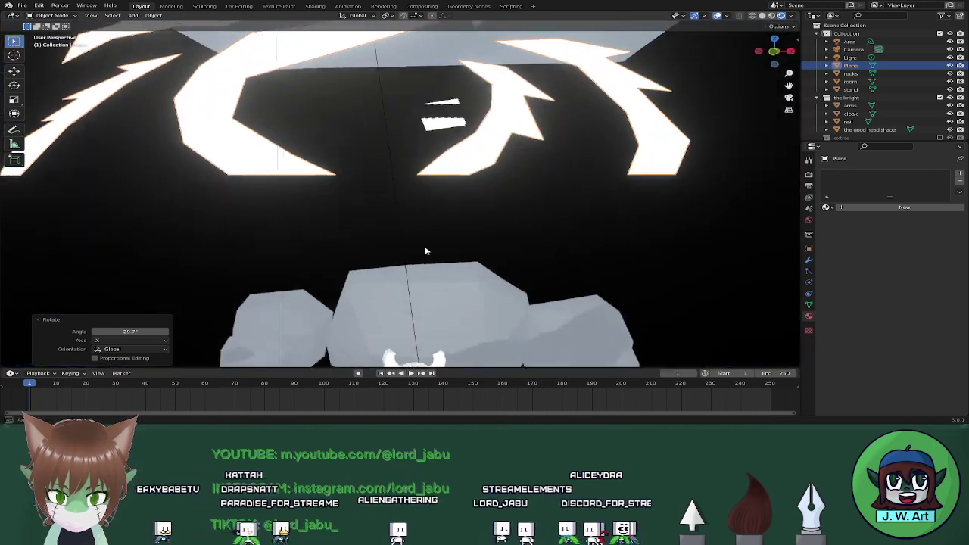
pyautogui.scroll(-8, 434, 259)
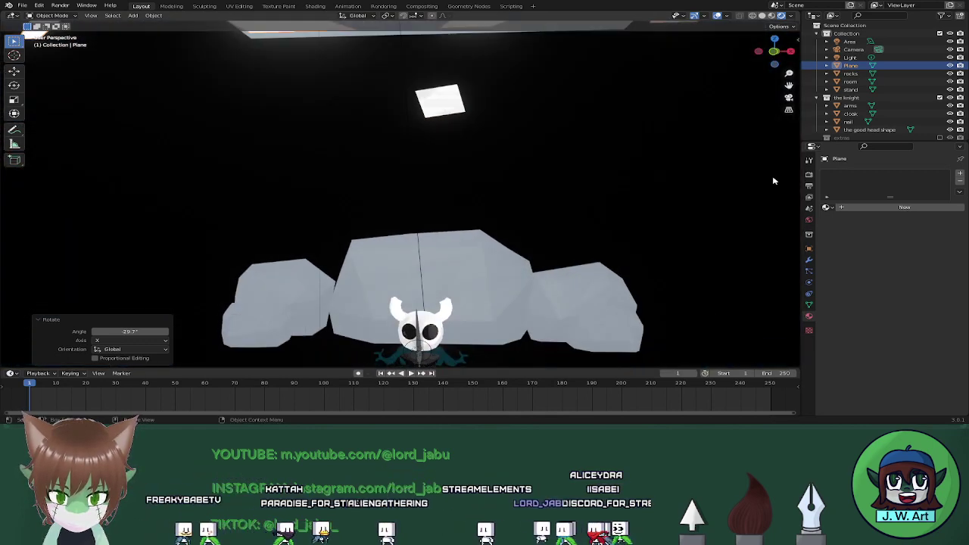
pyautogui.click(789, 99)
# Select the area light together with the Plane, lower both about 1 m along Z and check the camera view
pyautogui.moveTo(439, 212); pyautogui.dragTo(419, 218, button='middle')
pyautogui.click(270, 95)
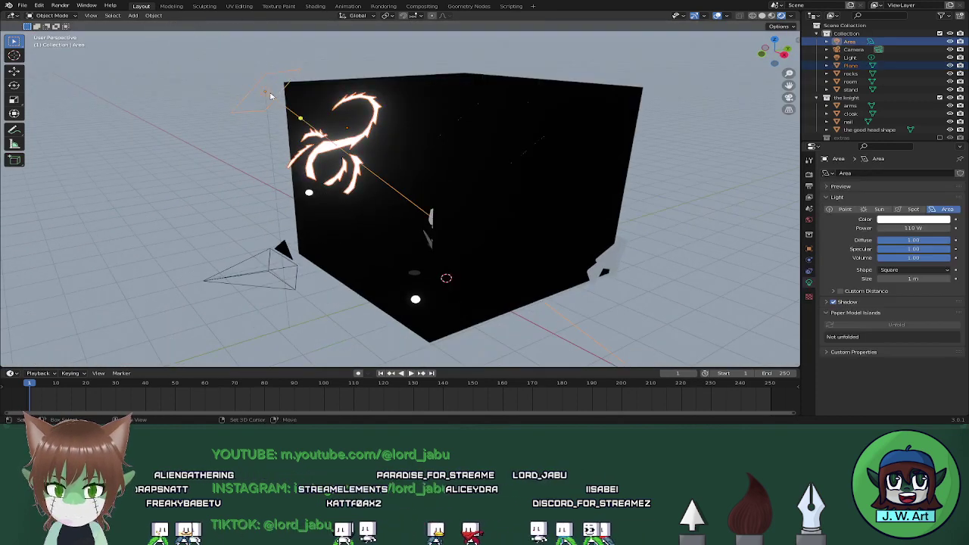
pyautogui.press('g')
pyautogui.press('z')
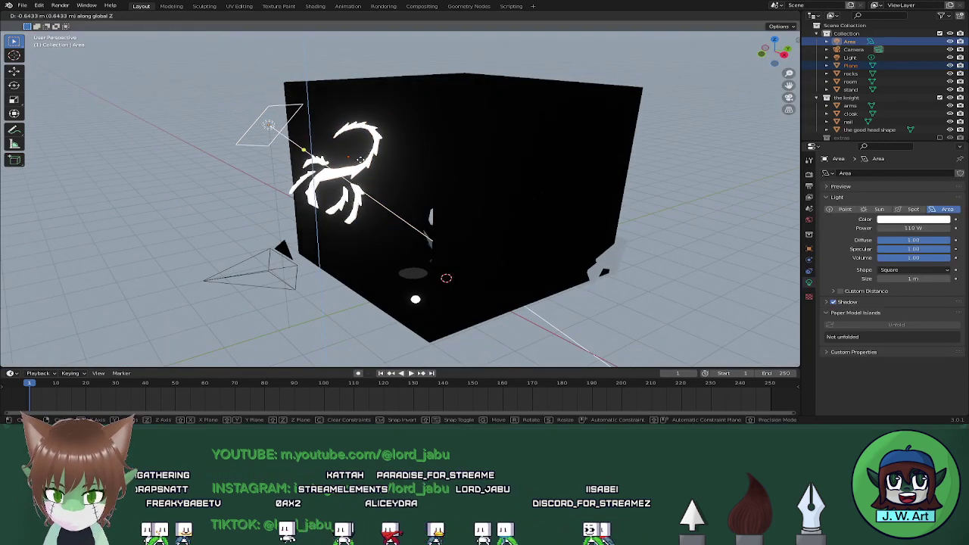
pyautogui.click(360, 178)
pyautogui.click(789, 99)
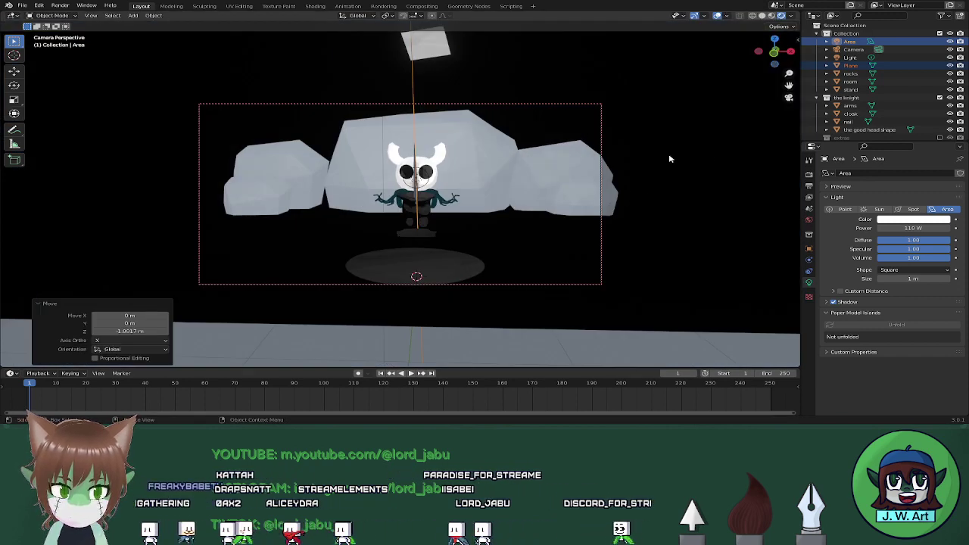
pyautogui.click(789, 99)
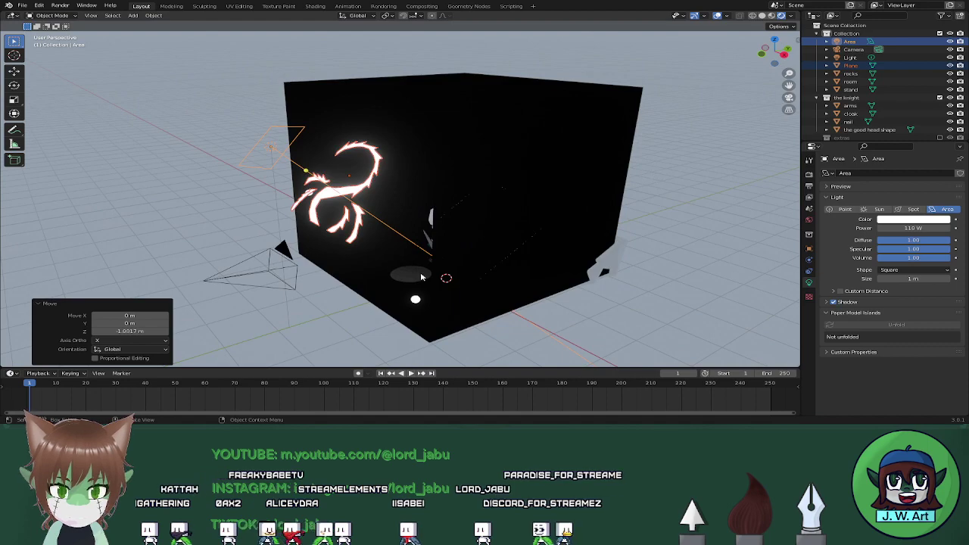
# Rotate the area light and Plane together about 18.4° around X and move them about -1.40 m along Y
pyautogui.moveTo(422, 277); pyautogui.dragTo(542, 273, button='middle')
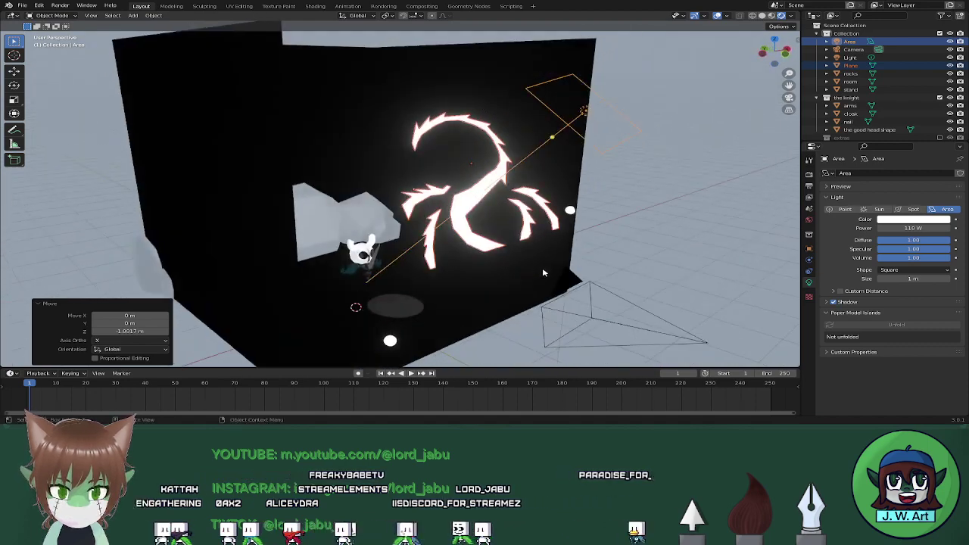
pyautogui.press('r')
pyautogui.press('x')
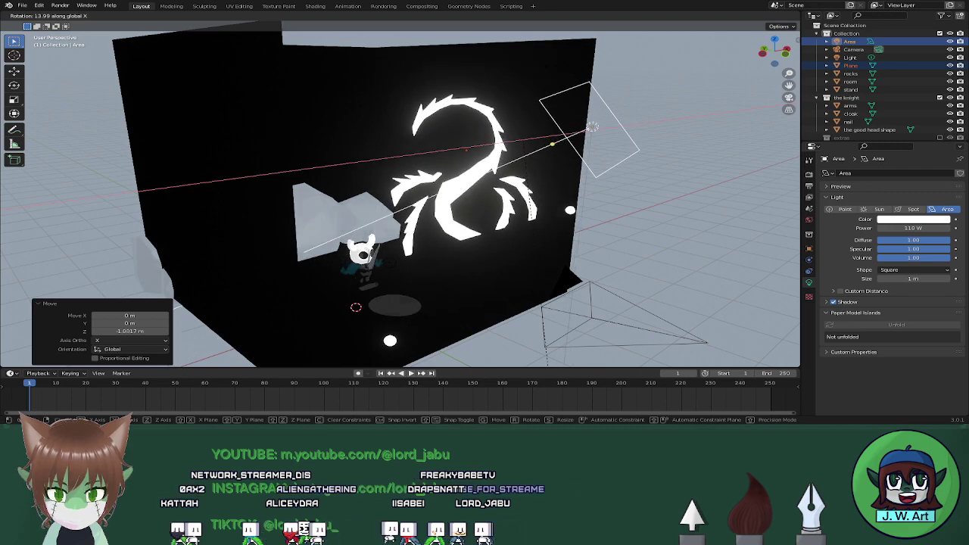
pyautogui.click(593, 130)
pyautogui.moveTo(592, 129); pyautogui.dragTo(491, 180, button='middle')
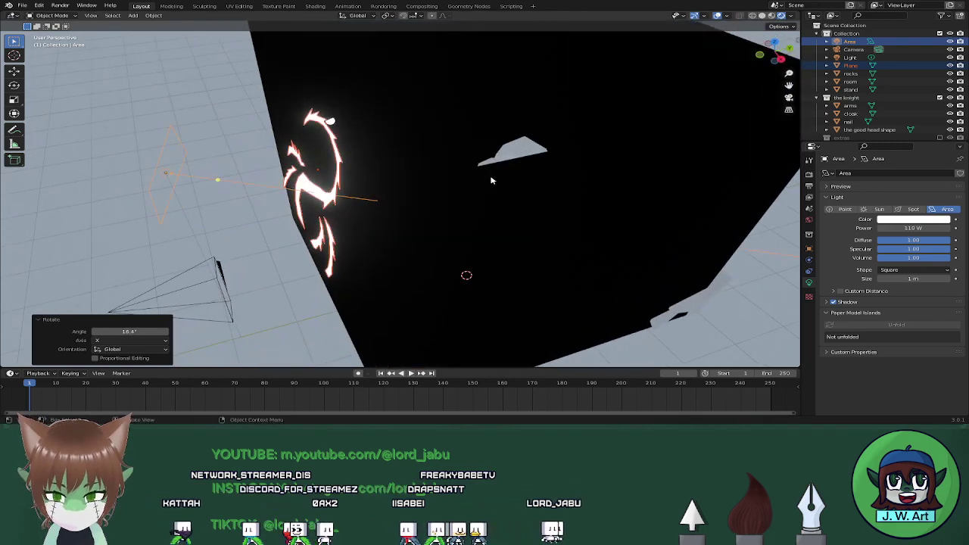
pyautogui.press('g')
pyautogui.press('y')
pyautogui.click(352, 197)
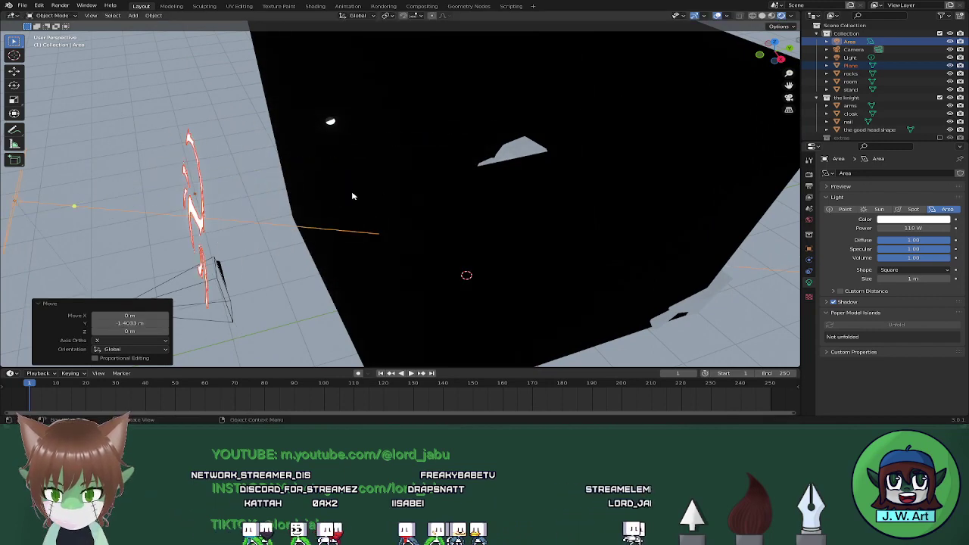
# Rotate the area light and Plane about 8.81° around X, lower them about 0.27 m along Z, and check the camera view
pyautogui.moveTo(352, 197); pyautogui.dragTo(379, 177, button='middle')
pyautogui.press('r')
pyautogui.press('x')
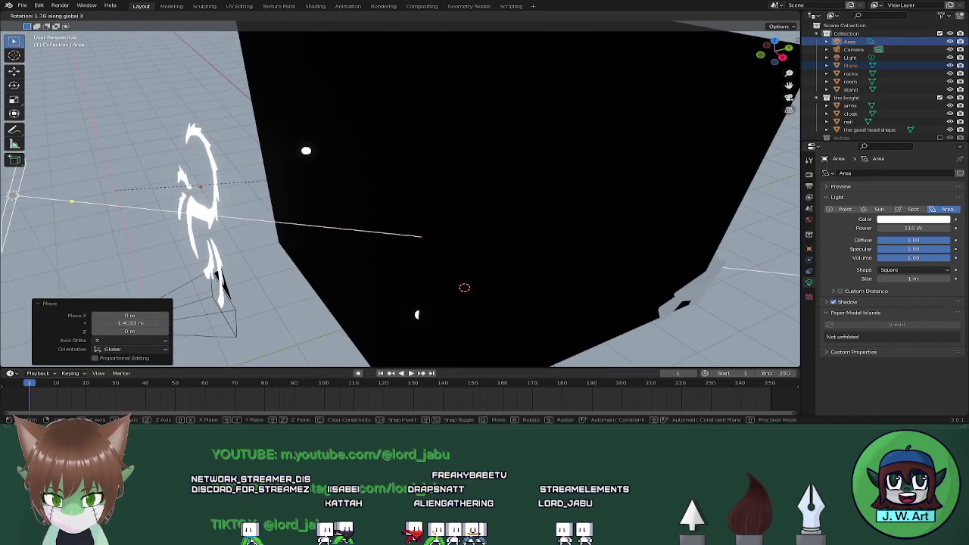
pyautogui.click(419, 148)
pyautogui.press('g')
pyautogui.press('z')
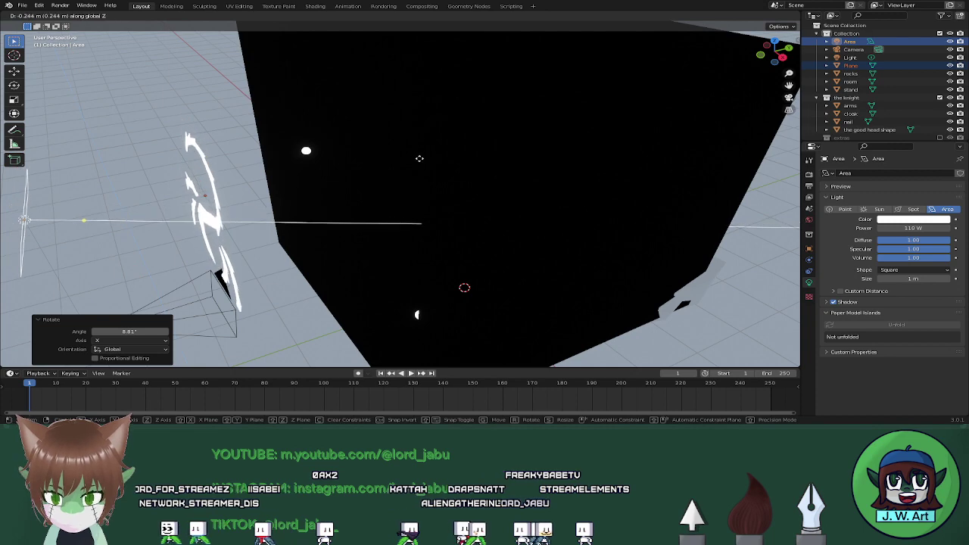
pyautogui.click(420, 156)
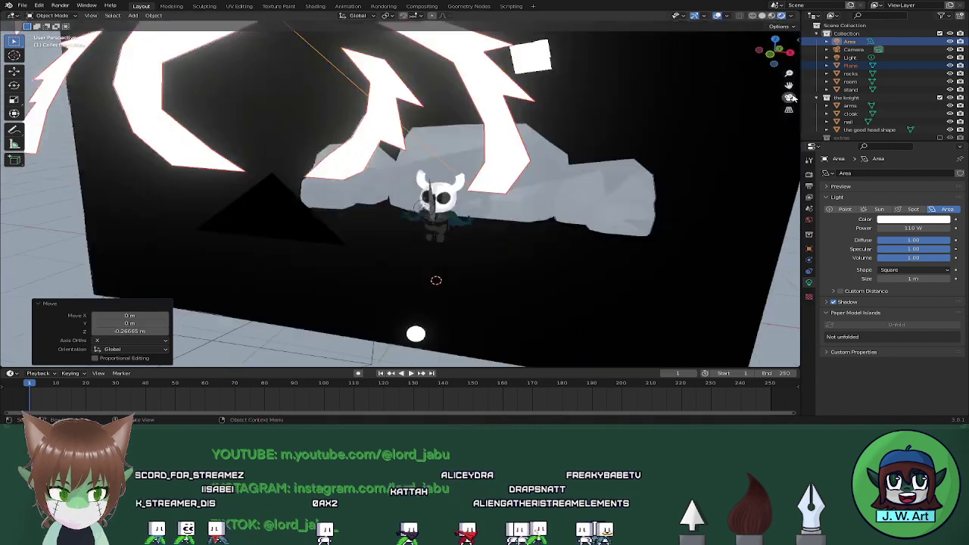
pyautogui.click(790, 97)
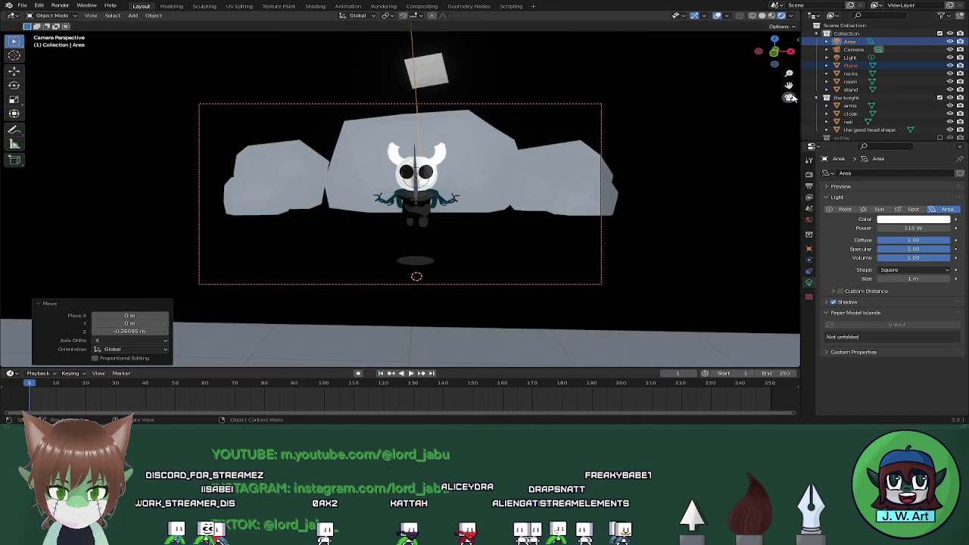
# Lower the area light and Plane together by about 0.07 m along the Z axis
pyautogui.press('g')
pyautogui.press('z')
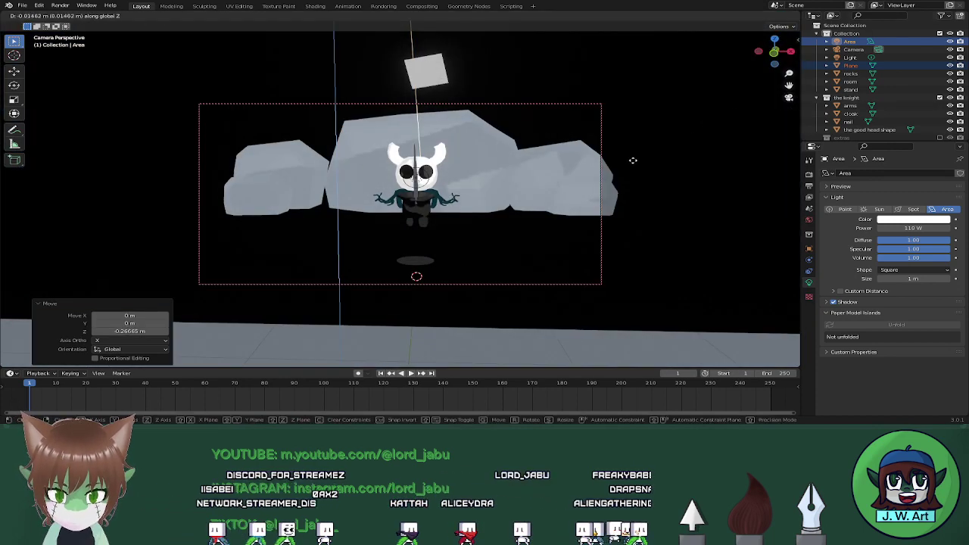
pyautogui.click(731, 275)
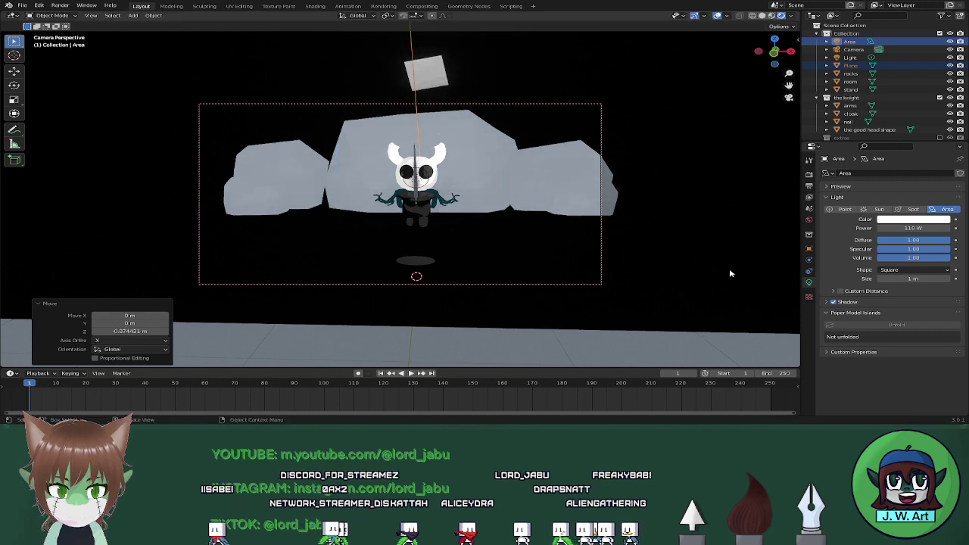
# Try to scale the area light and Plane together by a factor of about 0.405
pyautogui.press('s')
pyautogui.press('Escape')
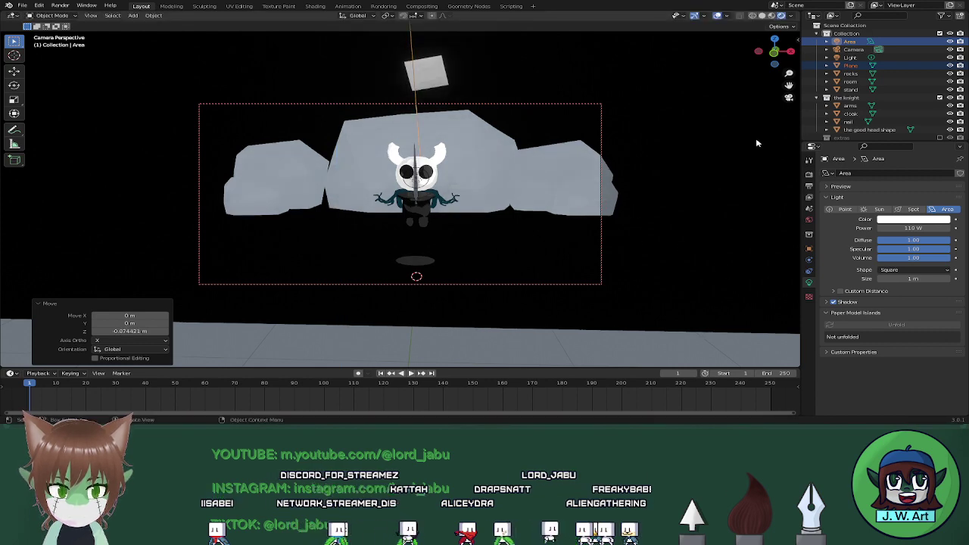
pyautogui.moveTo(757, 143); pyautogui.dragTo(422, 223, button='middle')
pyautogui.press('s')
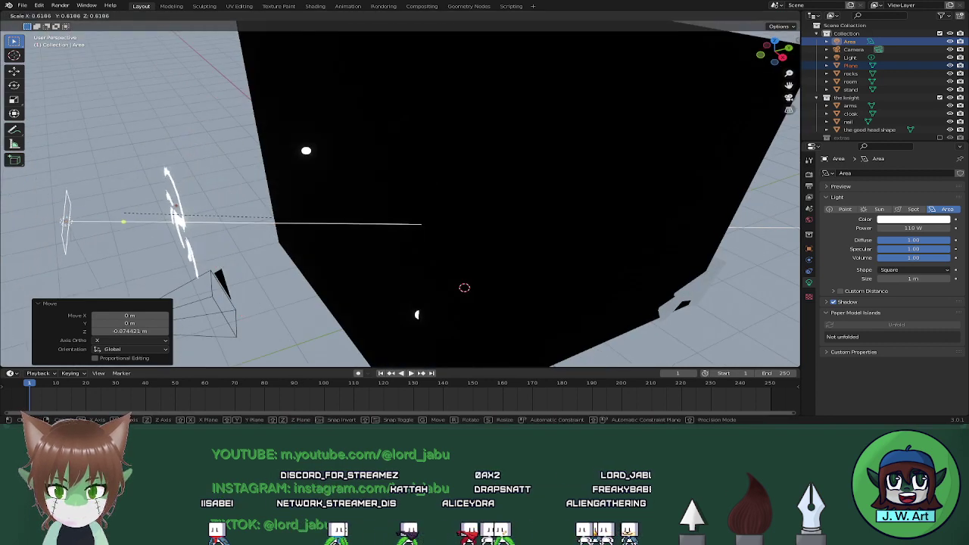
pyautogui.click(316, 224)
pyautogui.moveTo(316, 225); pyautogui.dragTo(559, 229, button='middle')
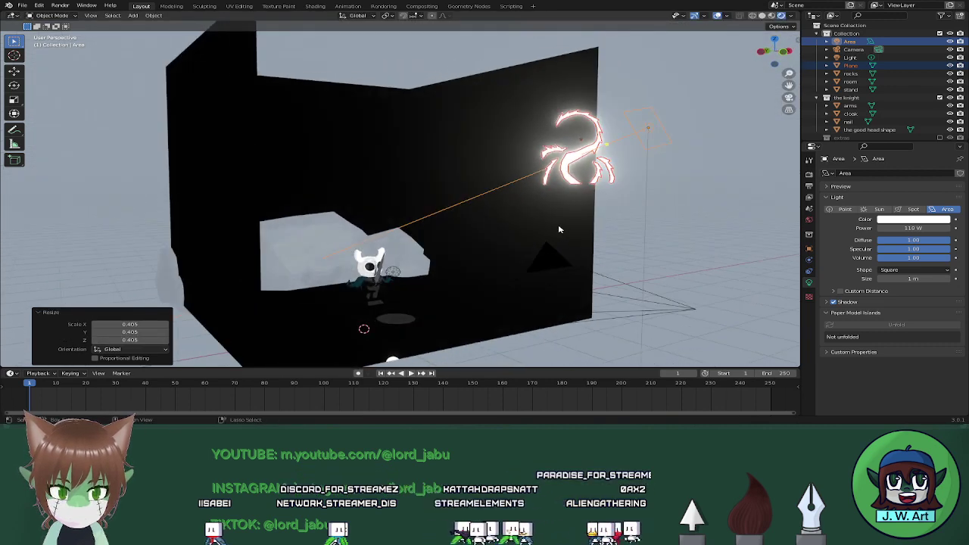
pyautogui.hotkey('ctrl', 'z')
# Scale the spiny-shaped Plane alone by a factor of about 0.477 and check the lighting in the camera view
pyautogui.click(582, 175)
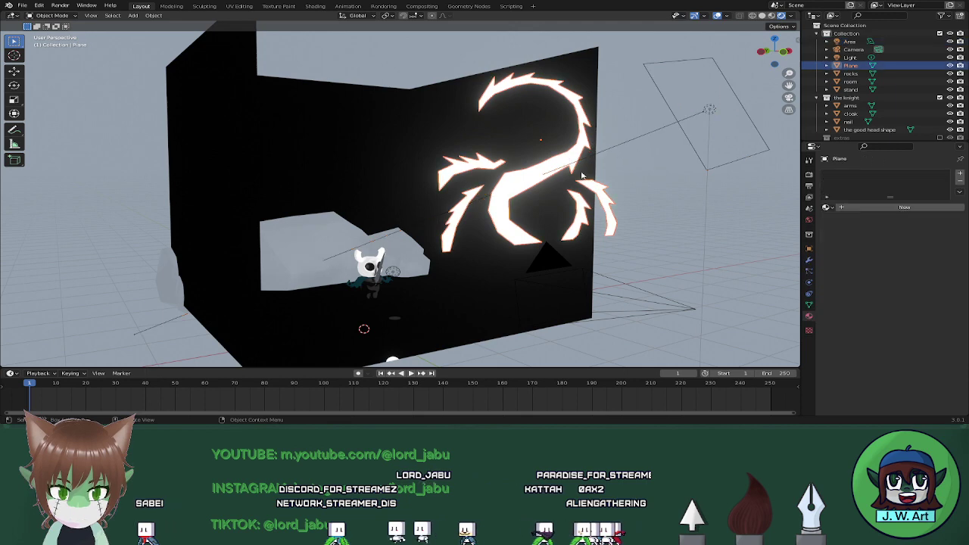
pyautogui.press('s')
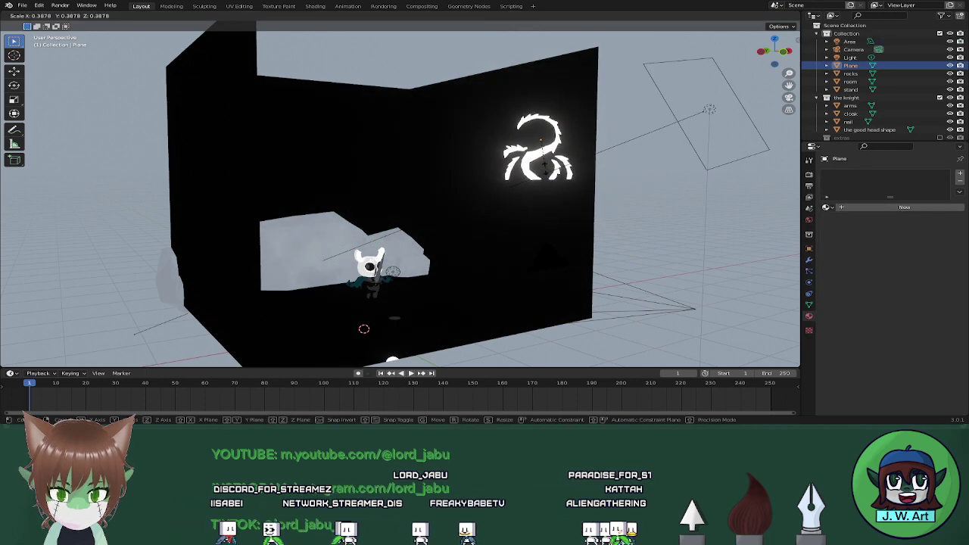
pyautogui.click(557, 177)
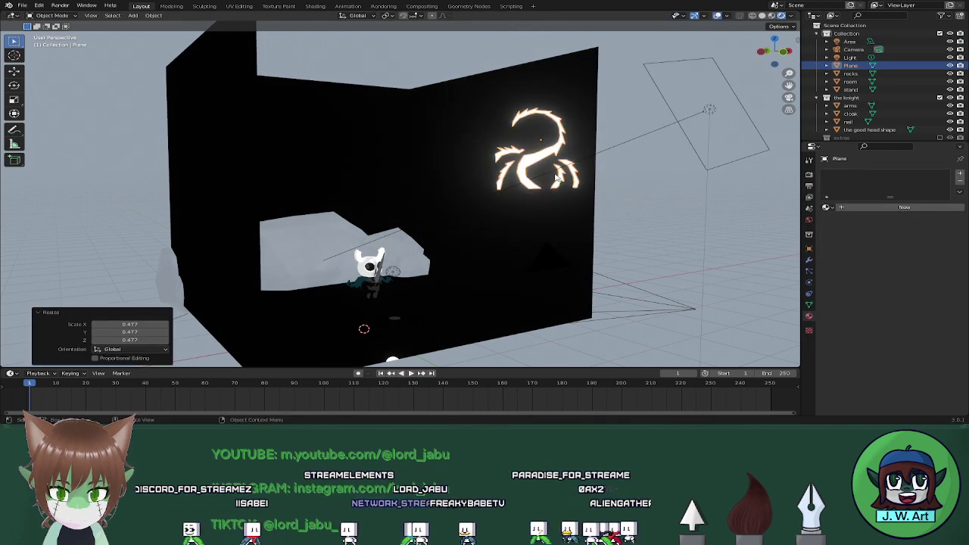
pyautogui.moveTo(555, 177); pyautogui.dragTo(532, 188, button='middle')
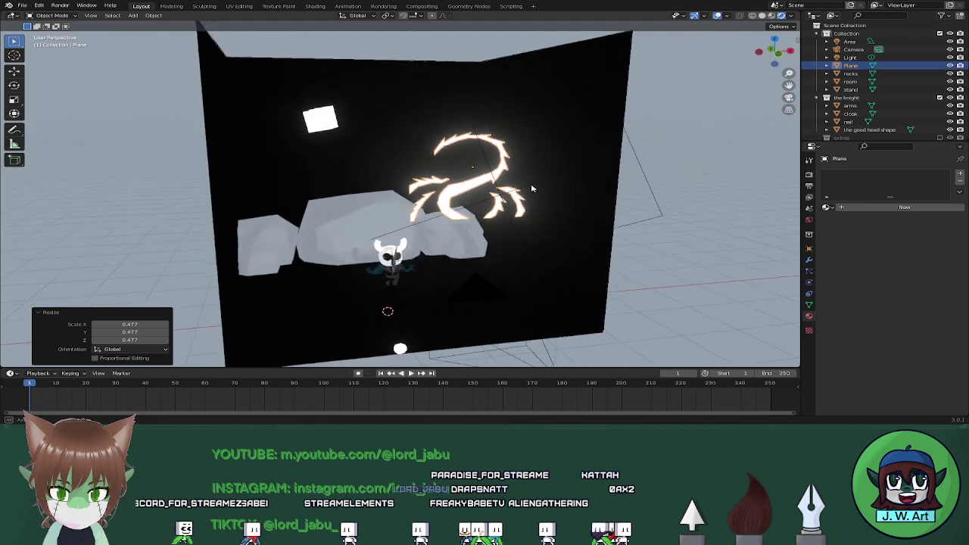
pyautogui.click(789, 99)
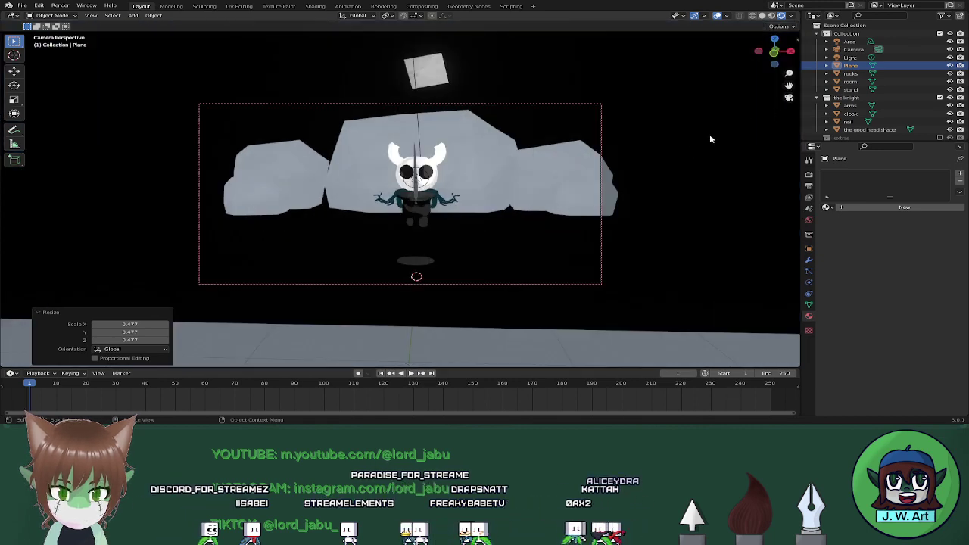
pyautogui.moveTo(542, 202); pyautogui.dragTo(541, 205, button='middle')
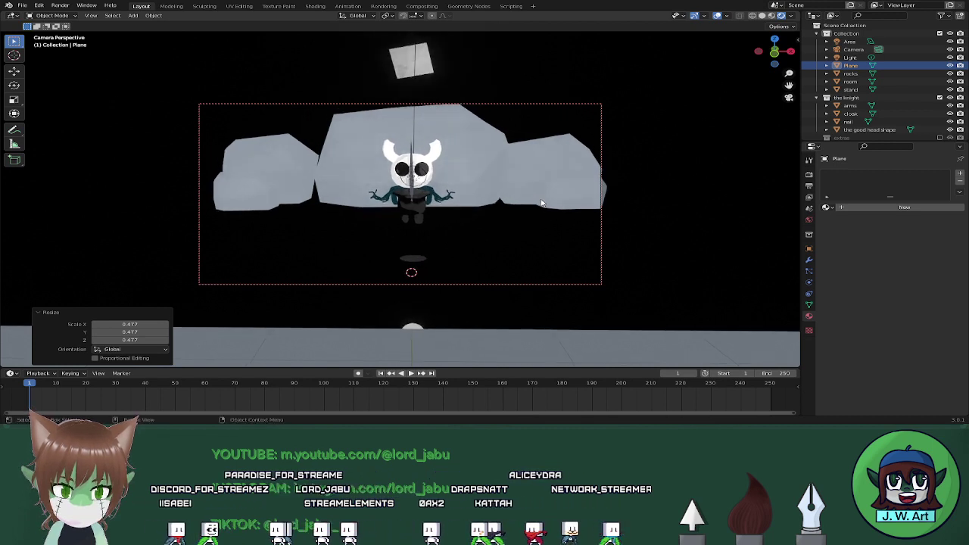
pyautogui.click(792, 100)
# Select the rocks and open their material's node setup in the Shading workspace
pyautogui.scroll(-4, 474, 230)
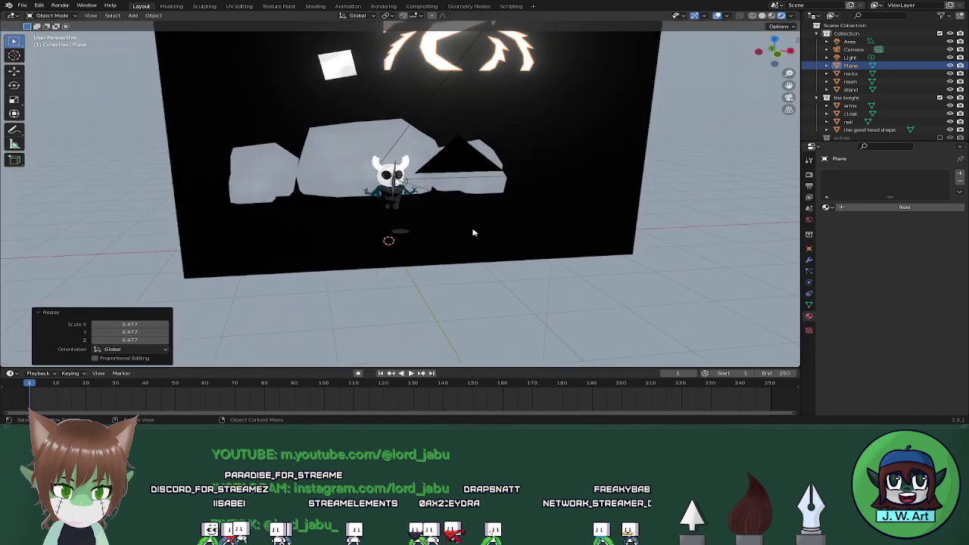
pyautogui.moveTo(474, 230); pyautogui.dragTo(419, 213, button='middle')
pyautogui.click(529, 175)
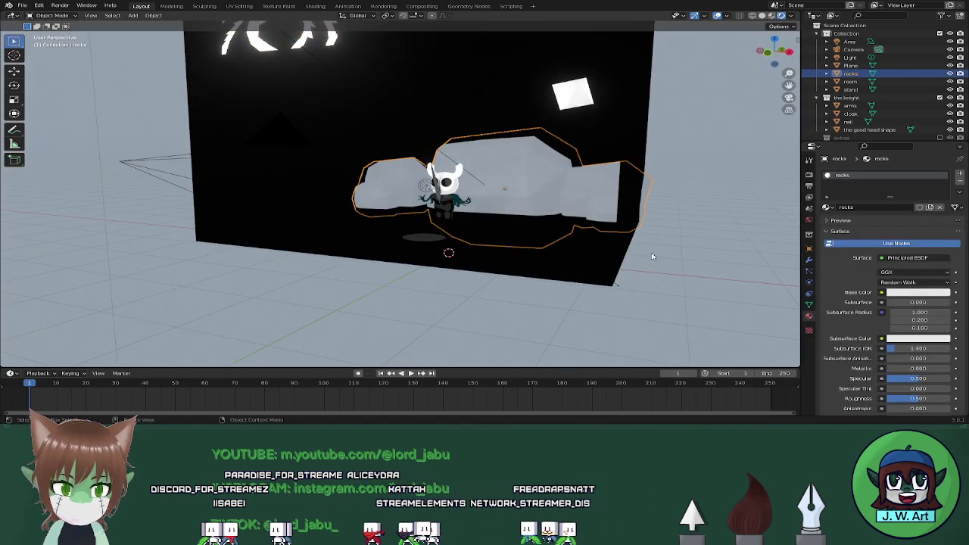
pyautogui.moveTo(634, 260); pyautogui.dragTo(366, 217, button='middle')
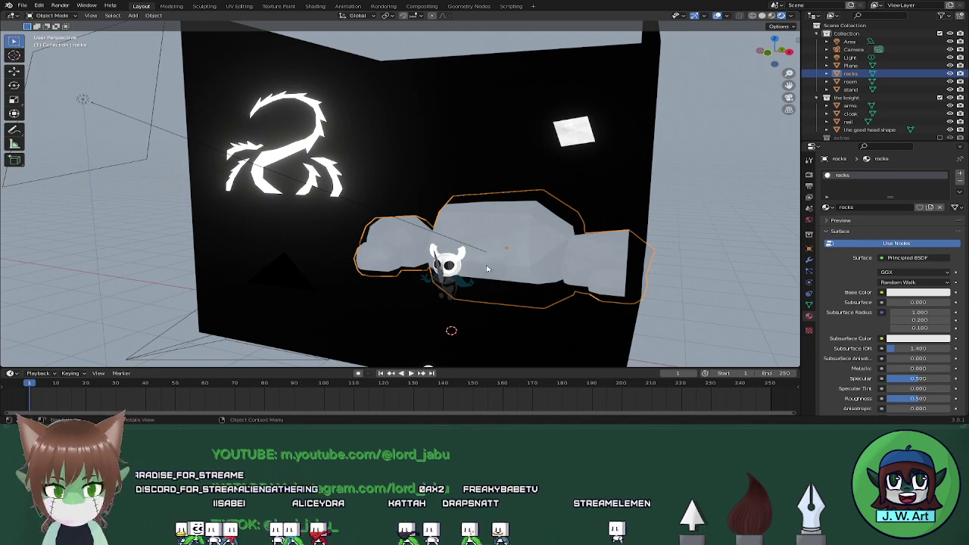
pyautogui.moveTo(523, 269); pyautogui.dragTo(458, 277, button='middle')
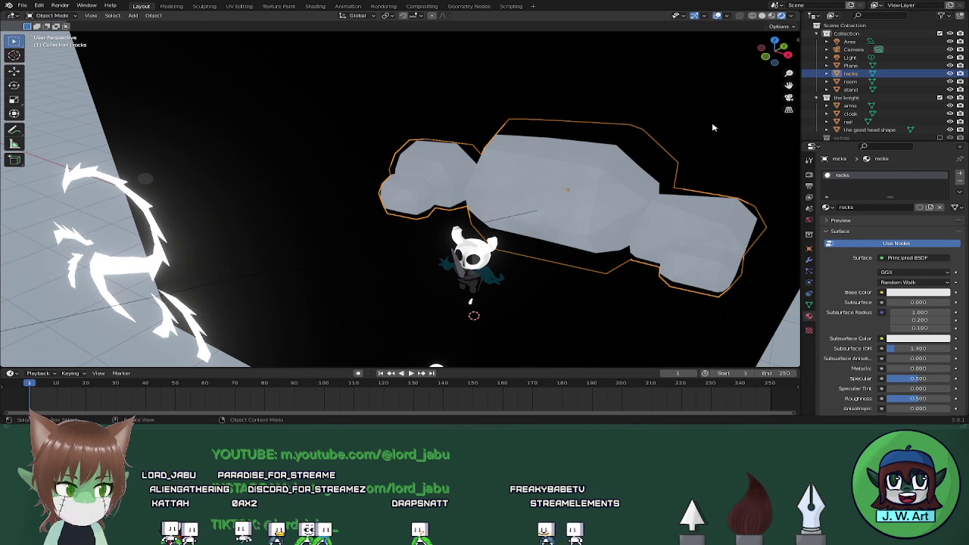
pyautogui.click(312, 6)
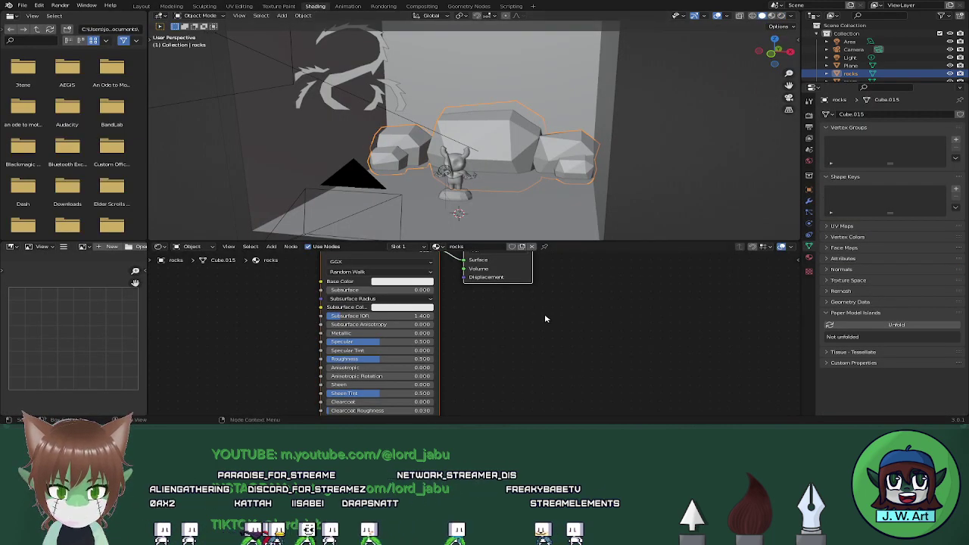
pyautogui.moveTo(544, 313); pyautogui.dragTo(539, 367, button='middle')
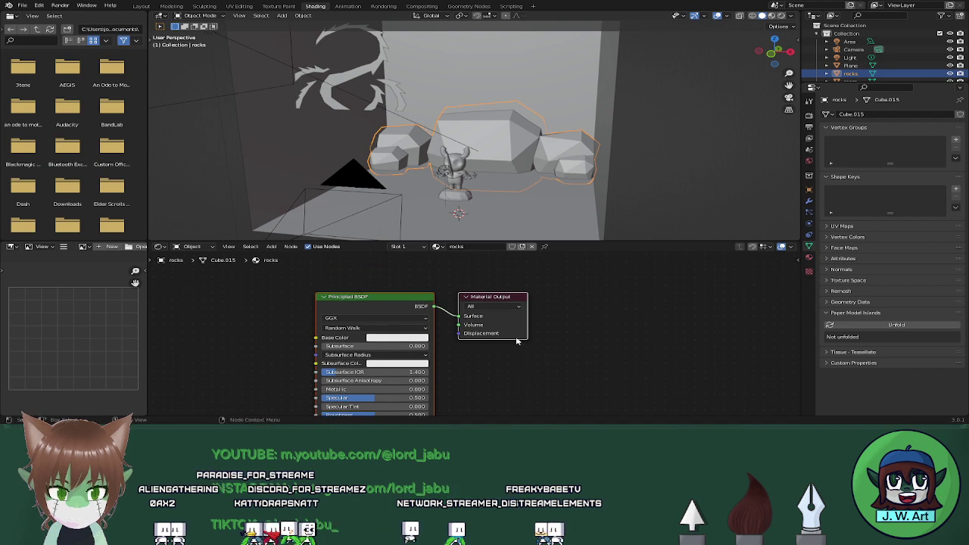
# Insert a Shader to RGB node between the Principled BSDF and Material Output nodes of the rocks material
pyautogui.hotkey('shift', 'a')
pyautogui.click(465, 328)
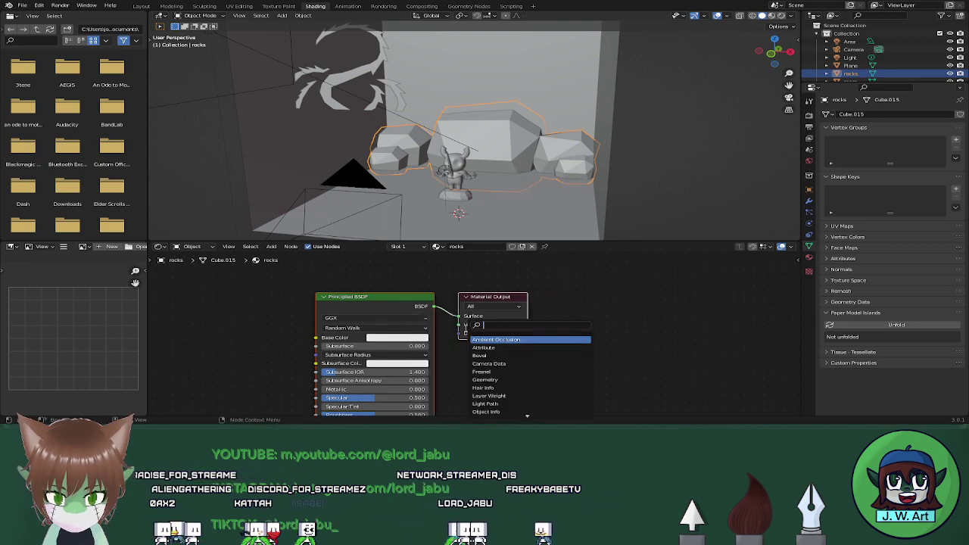
pyautogui.write('shader')
pyautogui.press('Down')
pyautogui.press('Down')
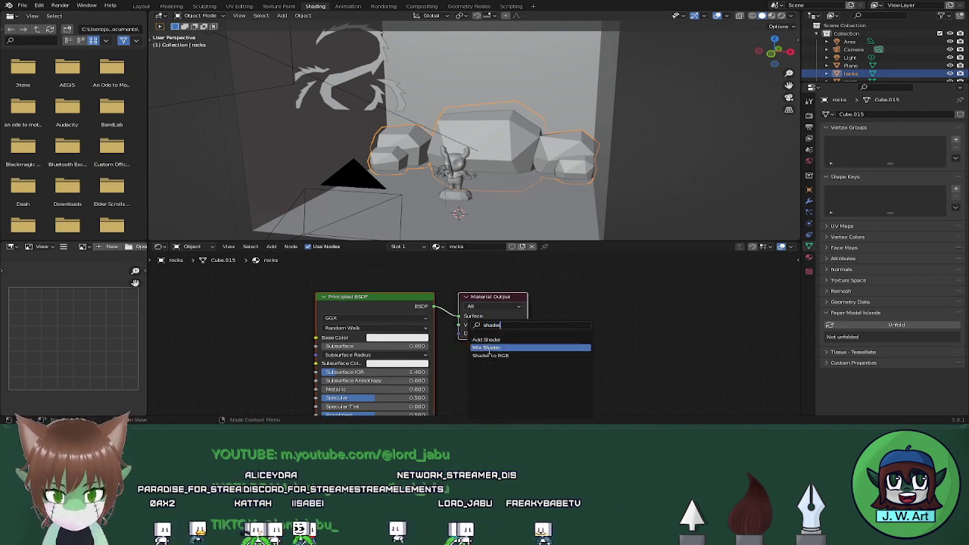
pyautogui.press('Return')
pyautogui.click(545, 374)
# Insert a ColorRamp node between the Shader to RGB and Material Output nodes
pyautogui.hotkey('shift', 'a')
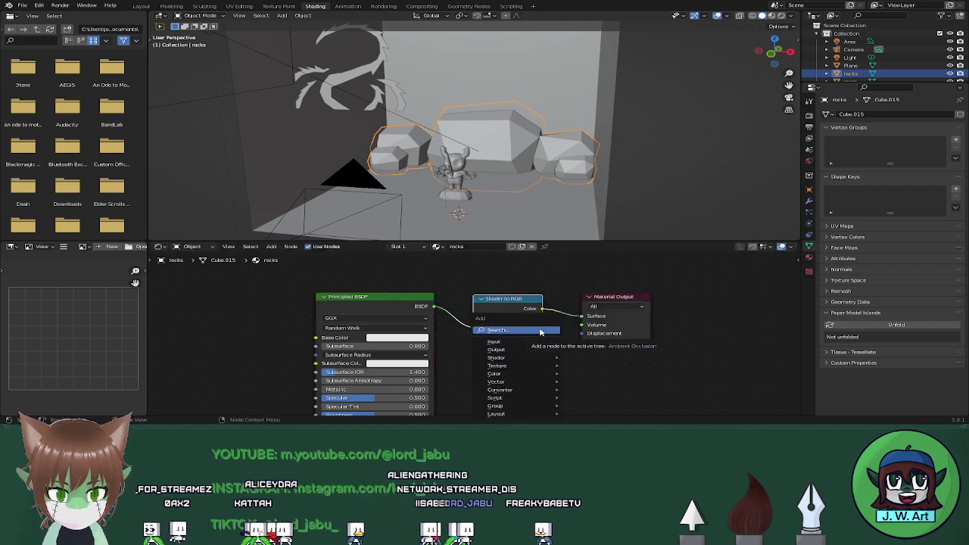
pyautogui.click(539, 331)
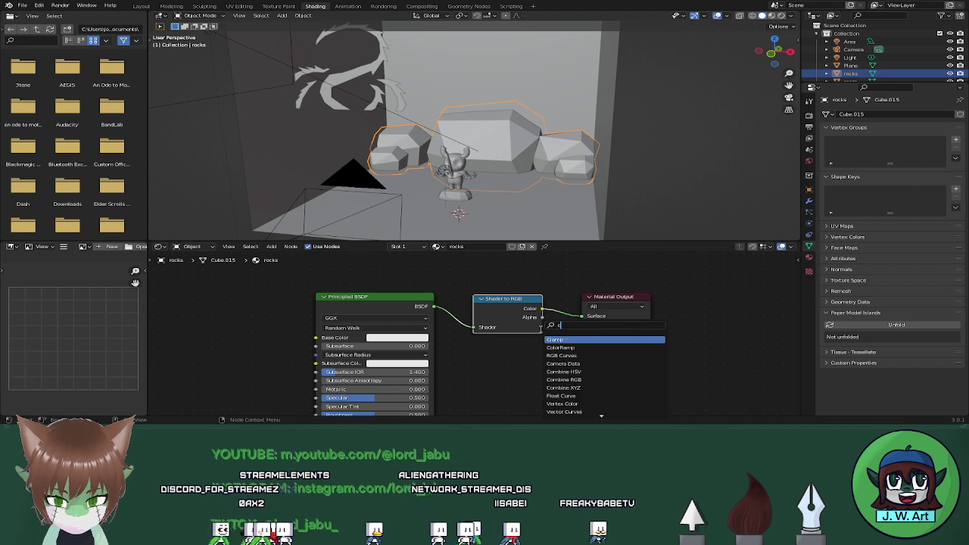
pyautogui.write('color')
pyautogui.press('Return')
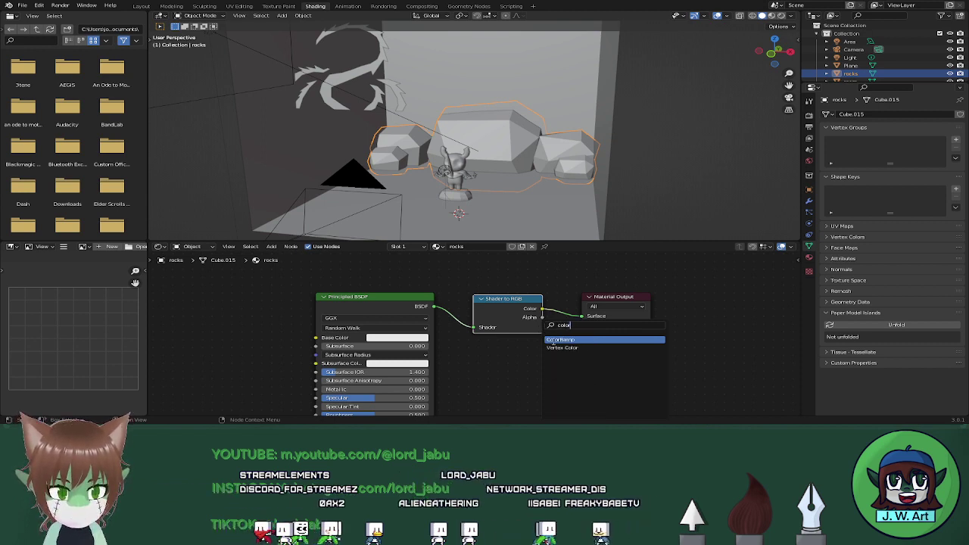
pyautogui.click(561, 338)
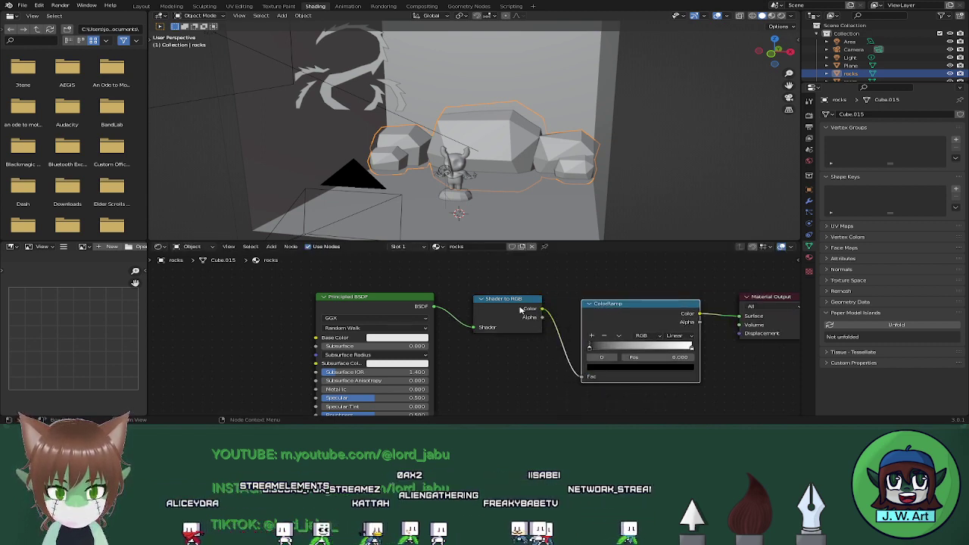
# Delete the Shader to RGB and Principled BSDF nodes from the rocks material
pyautogui.click(521, 310)
pyautogui.press('x')
pyautogui.click(375, 297)
pyautogui.press('x')
pyautogui.hotkey('shift', 'a')
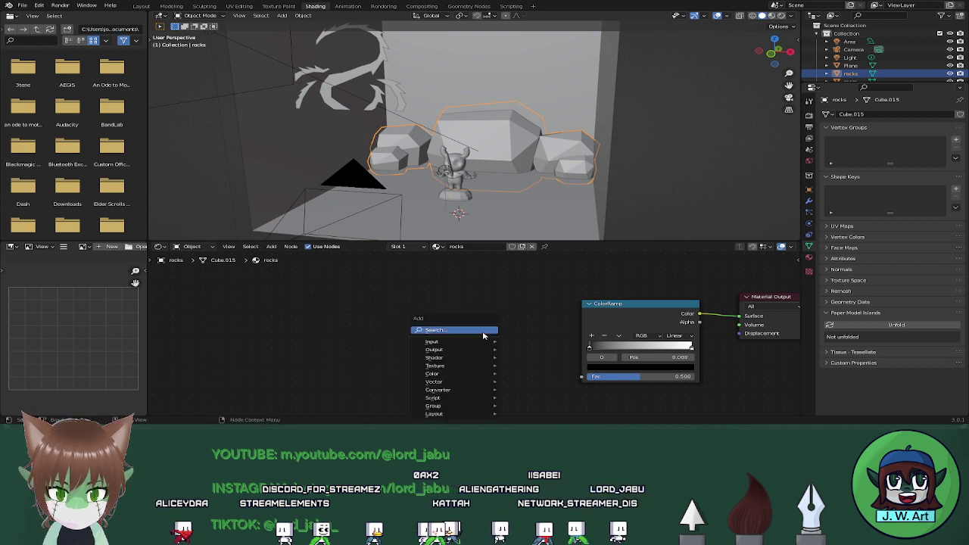
pyautogui.click(482, 331)
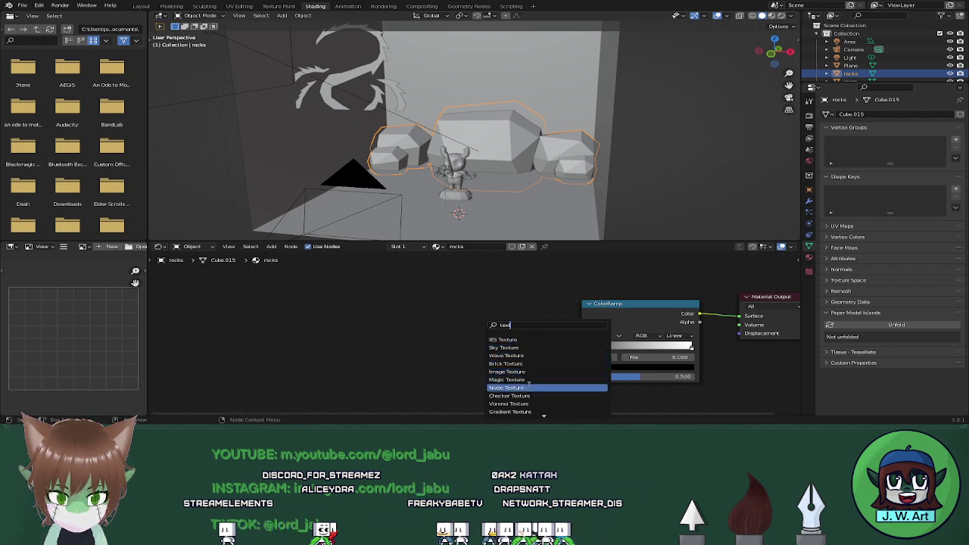
pyautogui.scroll(-3, 530, 402)
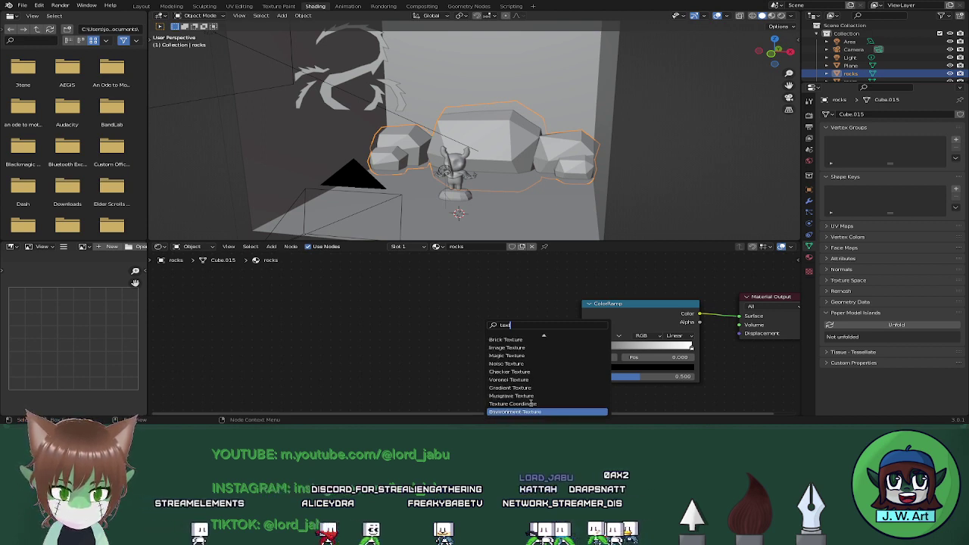
pyautogui.scroll(-1, 531, 404)
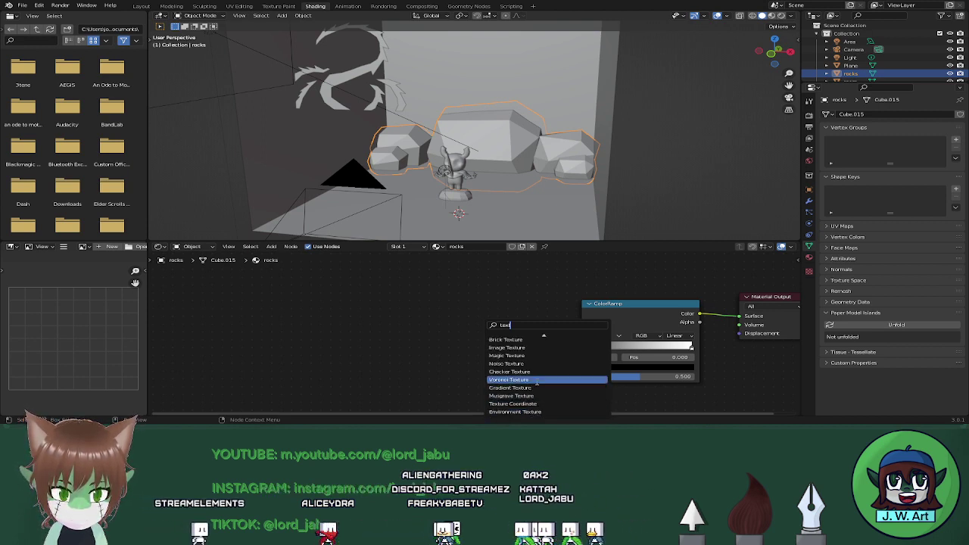
pyautogui.scroll(4, 531, 371)
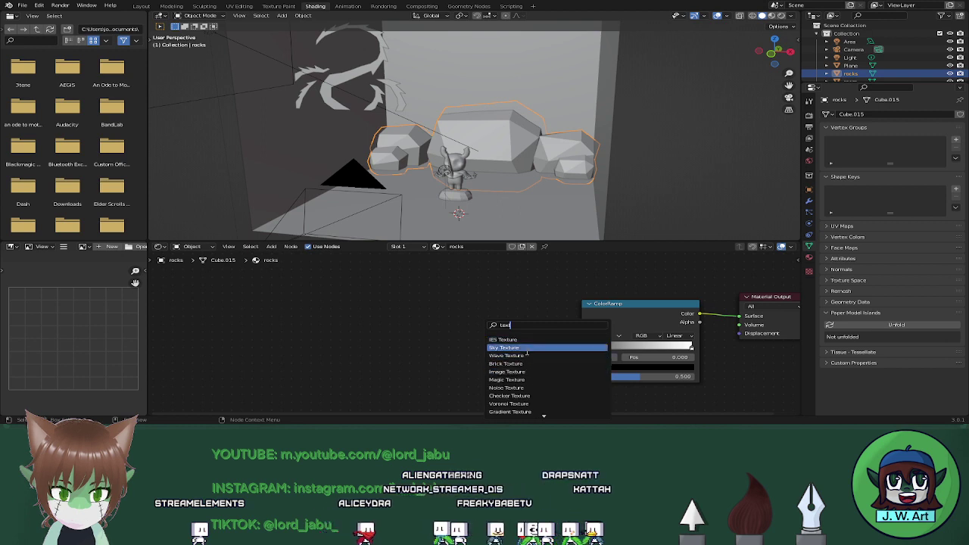
pyautogui.click(527, 349)
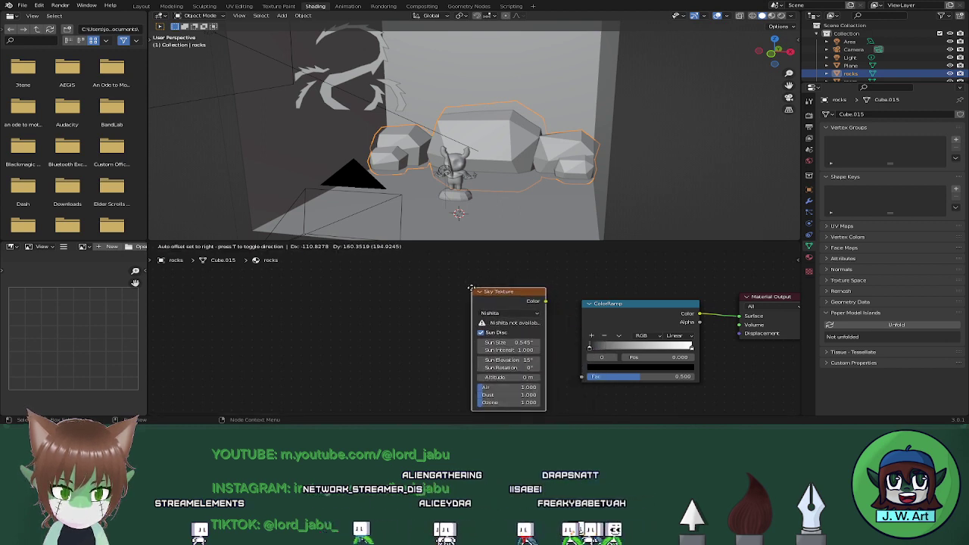
pyautogui.press('Escape')
# Add a Voronoi Texture node beside the ColorRamp and connect its Distance output to the ColorRamp's Fac input
pyautogui.hotkey('shift', 'a')
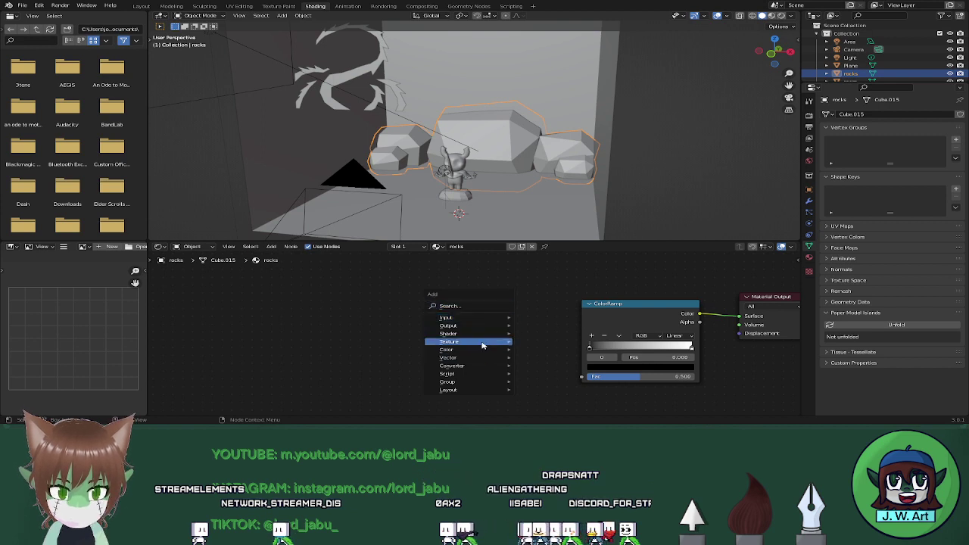
pyautogui.moveTo(482, 345)
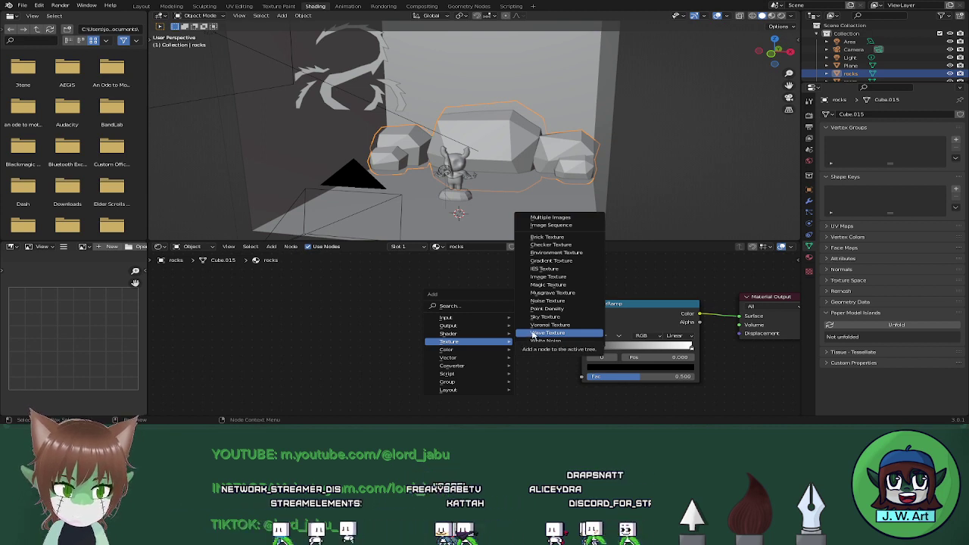
pyautogui.click(550, 325)
pyautogui.click(483, 284)
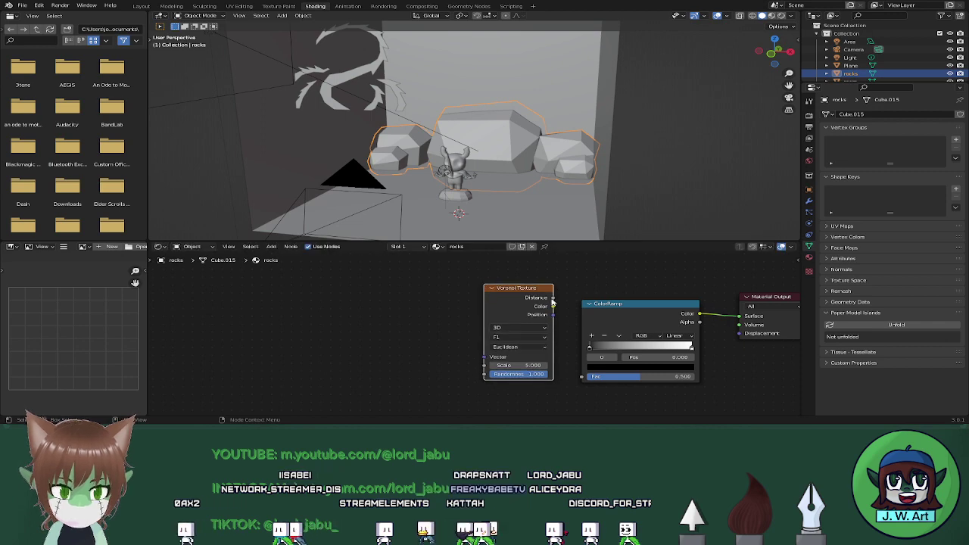
pyautogui.moveTo(581, 378); pyautogui.dragTo(581, 371)
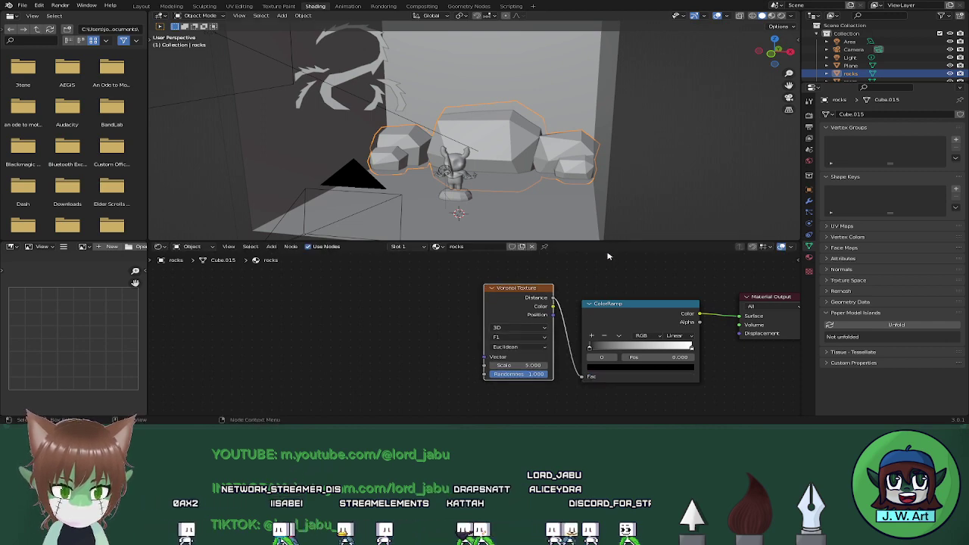
# Switch the viewport to Material Preview shading and examine the Voronoi pattern on the rocks
pyautogui.click(771, 16)
pyautogui.scroll(2, 525, 160)
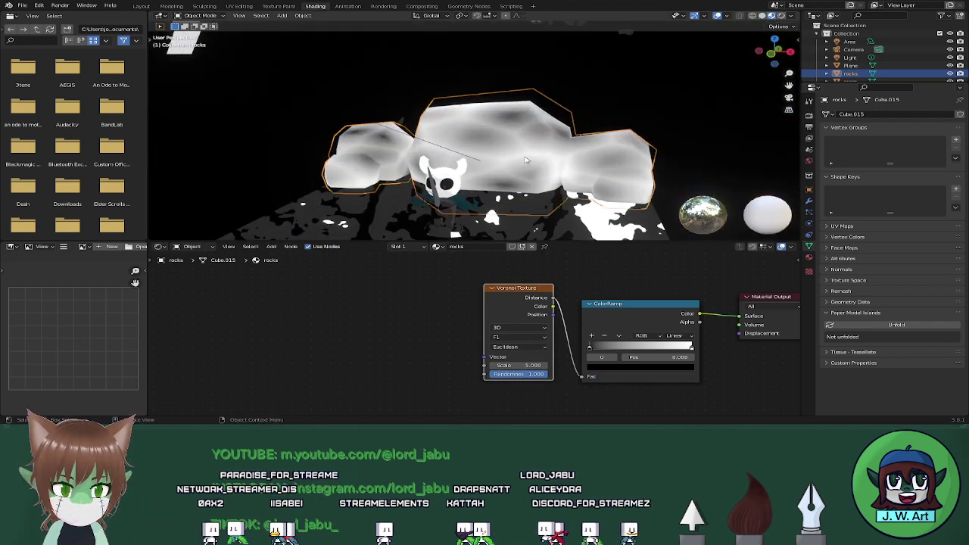
pyautogui.moveTo(527, 160); pyautogui.dragTo(536, 158, button='middle')
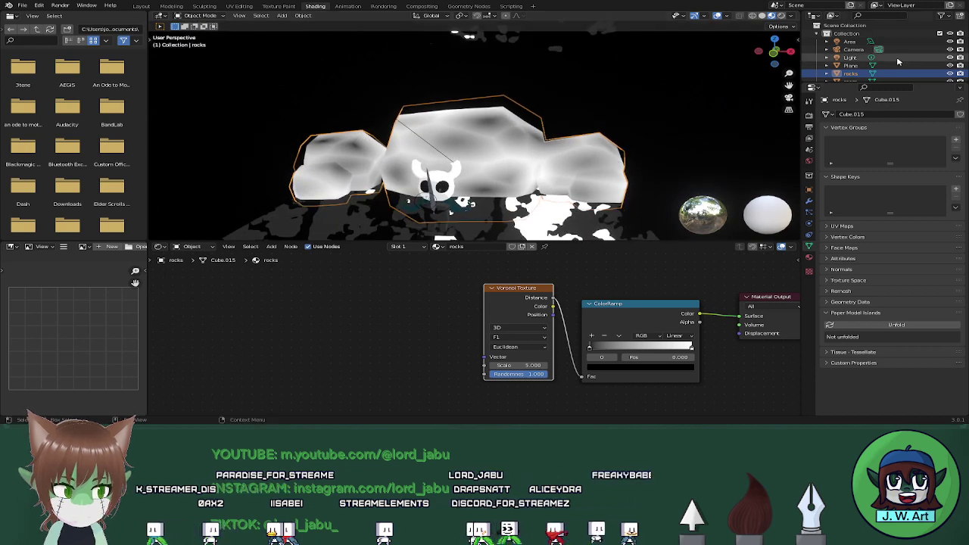
# Hide the room object so that the rocks can be seen without it
pyautogui.scroll(-1, 917, 62)
pyautogui.scroll(-1, 917, 62)
pyautogui.click(950, 66)
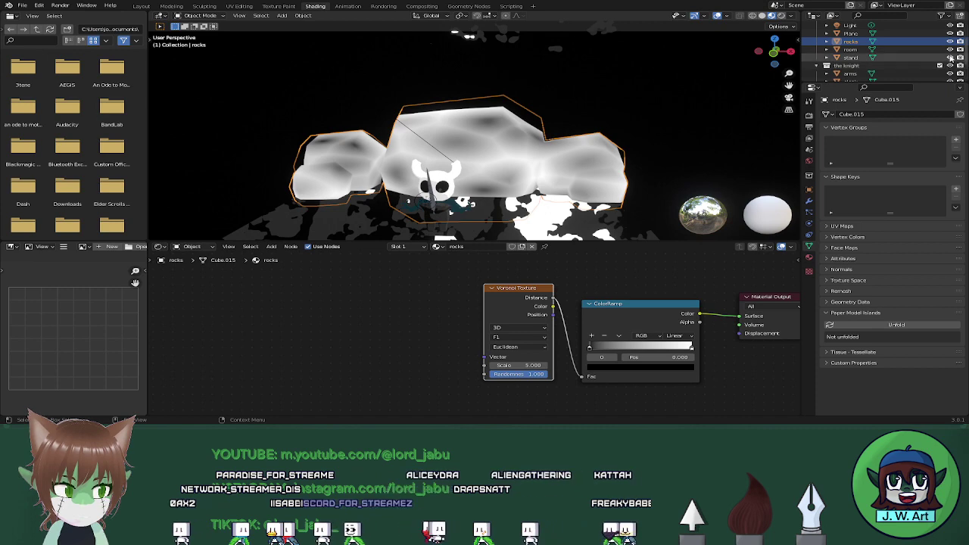
pyautogui.click(950, 49)
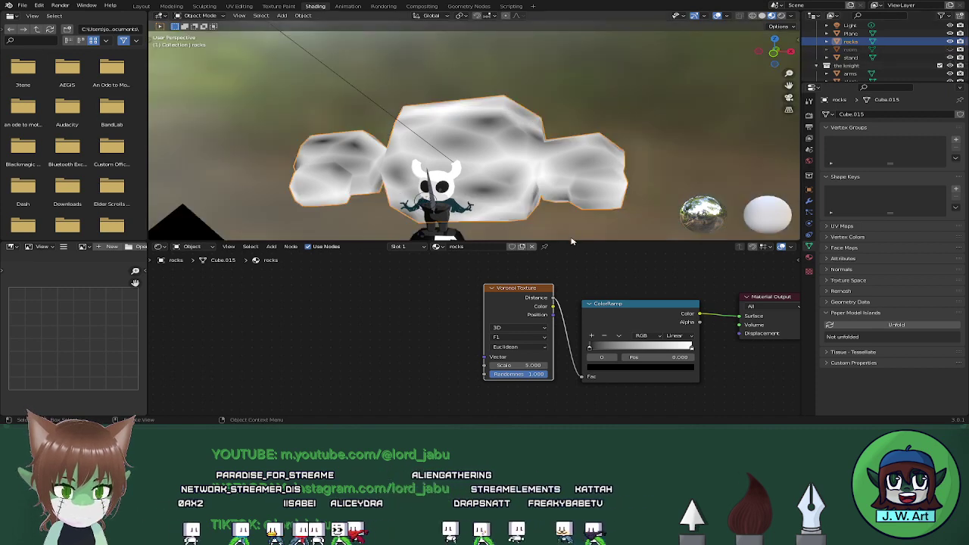
# Move the ColorRamp's black stop to 0.364 and its white stop to 0.764, and add a stop midway between them
pyautogui.moveTo(591, 349); pyautogui.dragTo(665, 348)
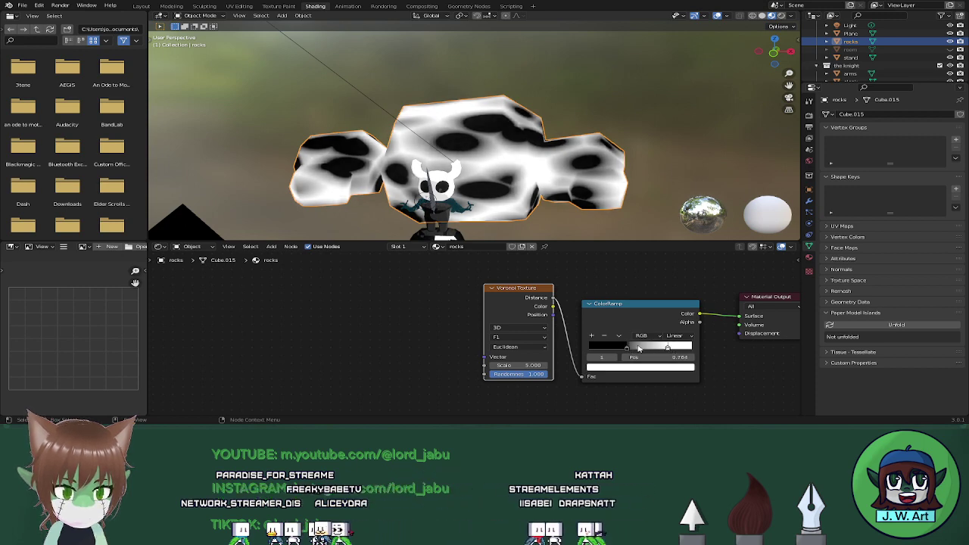
pyautogui.click(592, 336)
# Recolour the ColorRamp's first and middle stops to dark greys
pyautogui.click(626, 348)
pyautogui.click(651, 367)
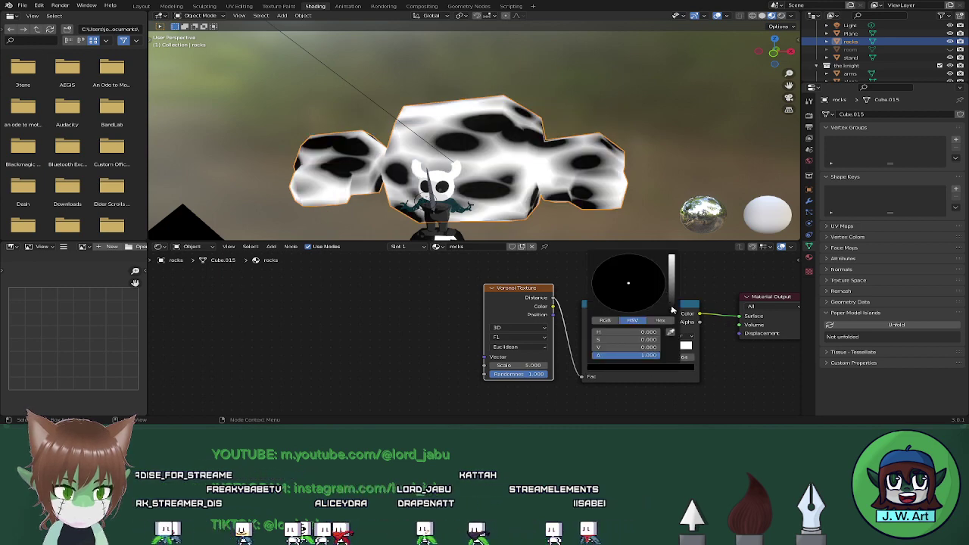
pyautogui.click(672, 307)
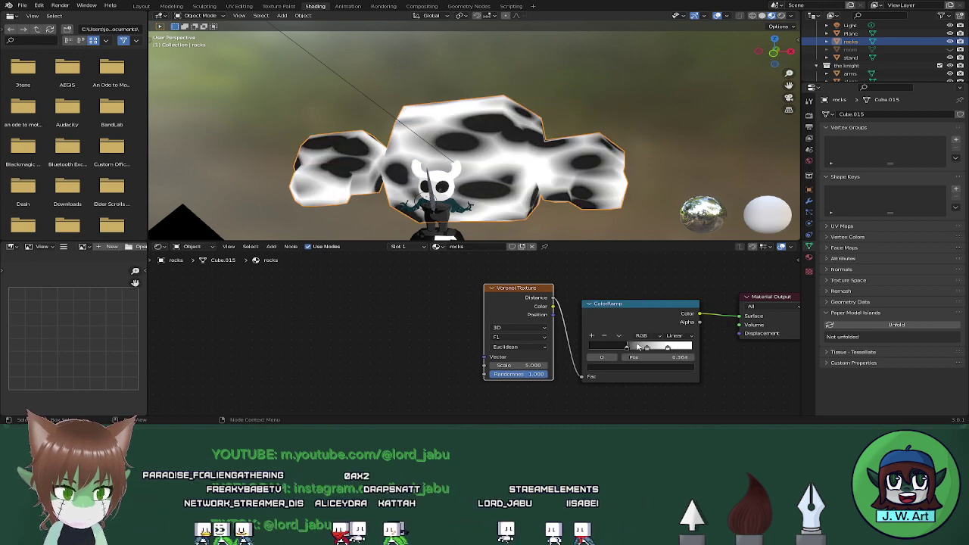
pyautogui.click(646, 348)
pyautogui.click(658, 367)
pyautogui.click(674, 344)
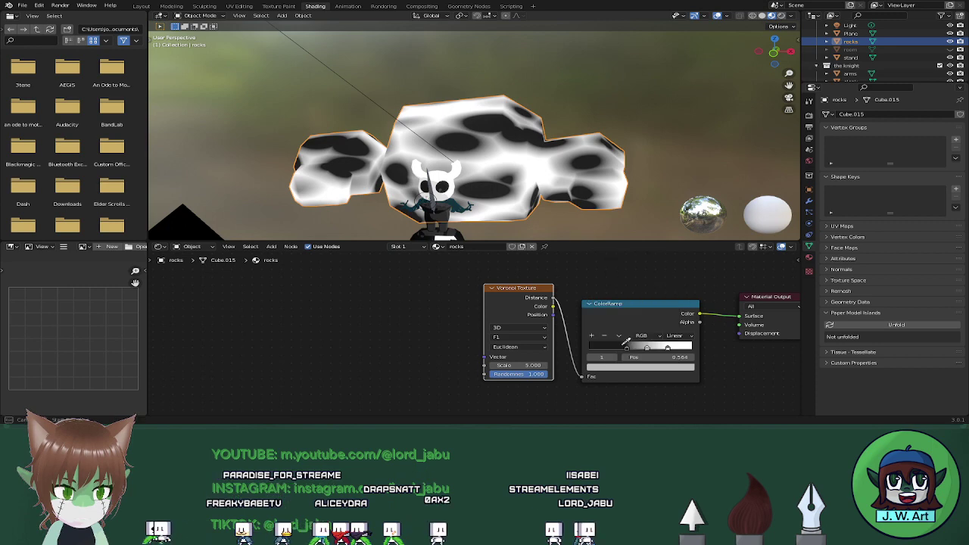
pyautogui.click(623, 346)
pyautogui.click(660, 367)
pyautogui.moveTo(671, 310); pyautogui.dragTo(671, 301)
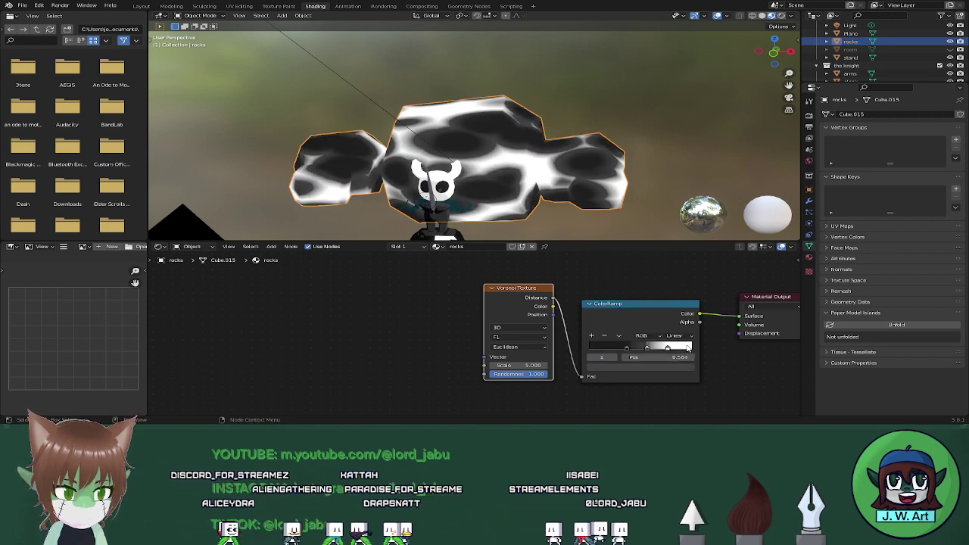
# Recolour the ColorRamp's white last stop to a medium-dark grey, lighter than the other two stops
pyautogui.click(681, 367)
pyautogui.click(670, 333)
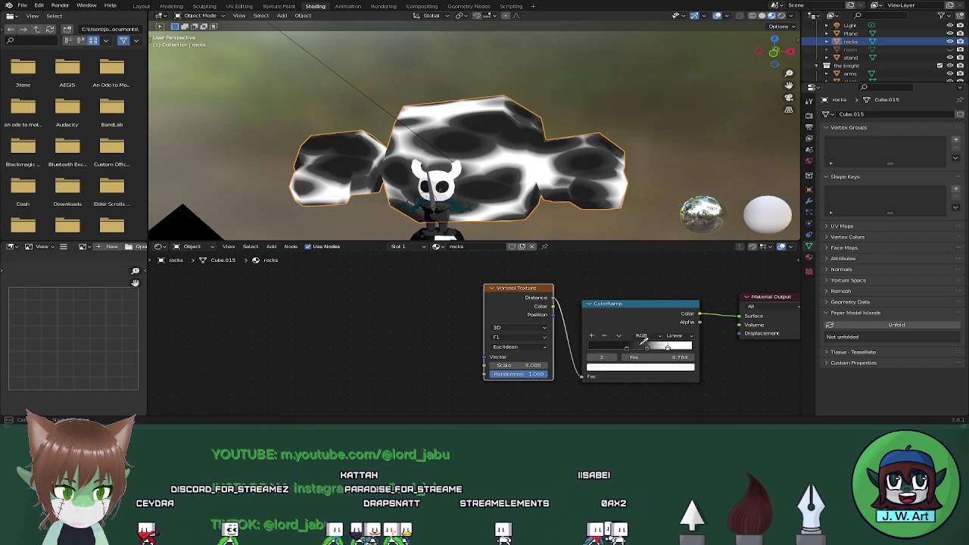
pyautogui.click(661, 365)
pyautogui.click(667, 369)
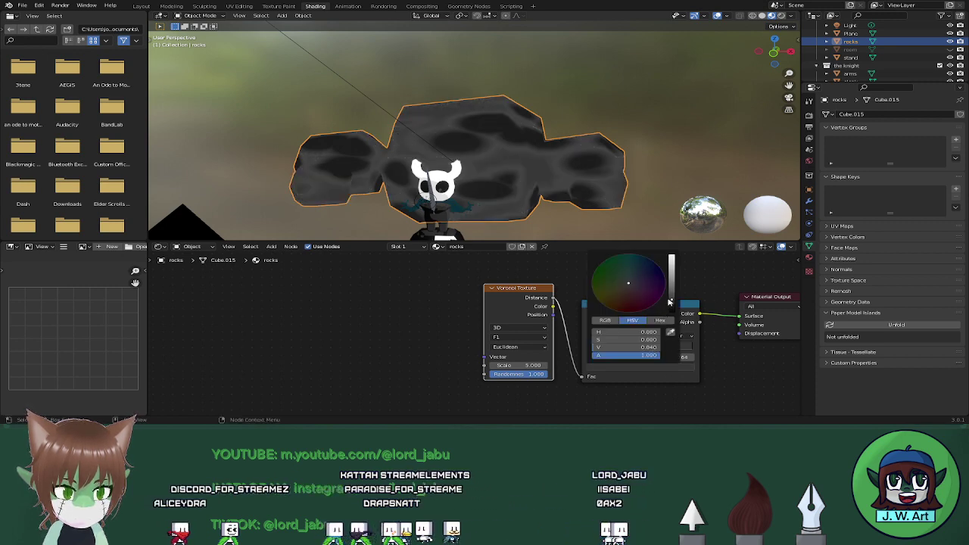
pyautogui.moveTo(669, 300); pyautogui.dragTo(671, 297)
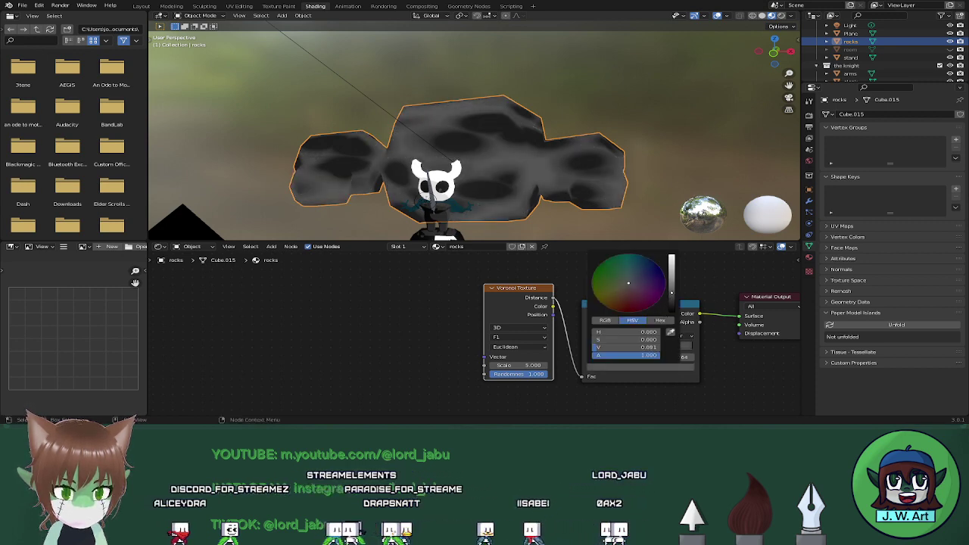
# Switch the Voronoi Texture to the Chebychev distance metric and set its Scale to 2.200 and Randomness to 1.000
pyautogui.moveTo(544, 374); pyautogui.dragTo(505, 374)
pyautogui.click(524, 338)
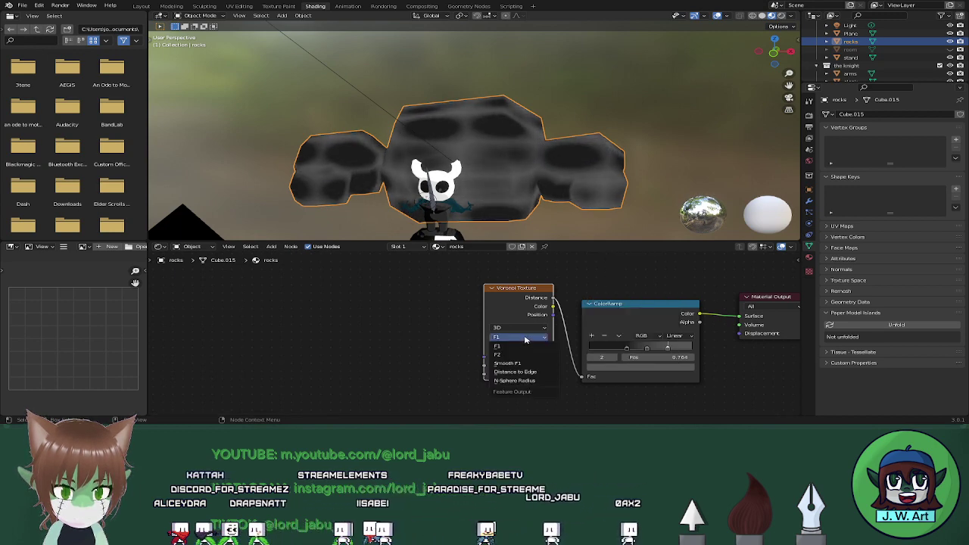
pyautogui.click(535, 329)
pyautogui.click(536, 353)
pyautogui.click(538, 350)
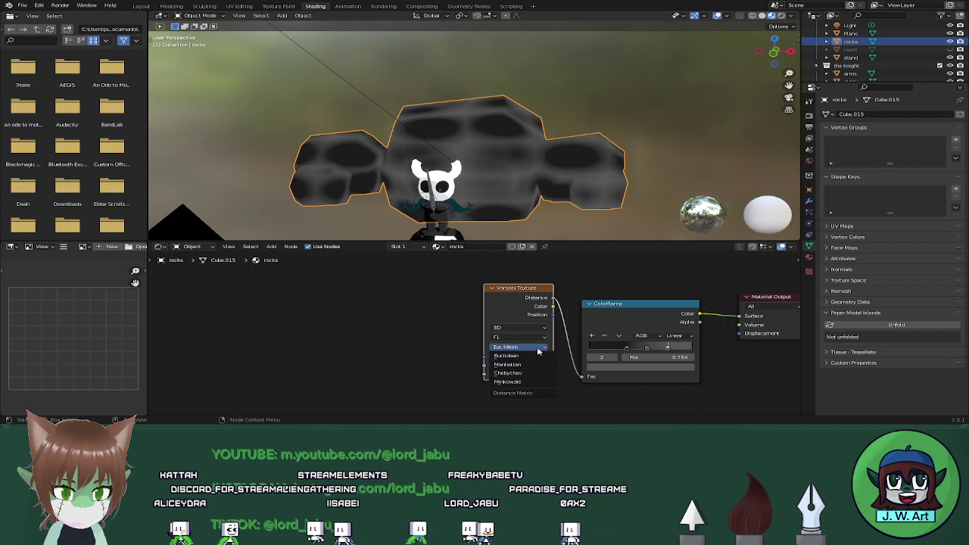
pyautogui.click(529, 365)
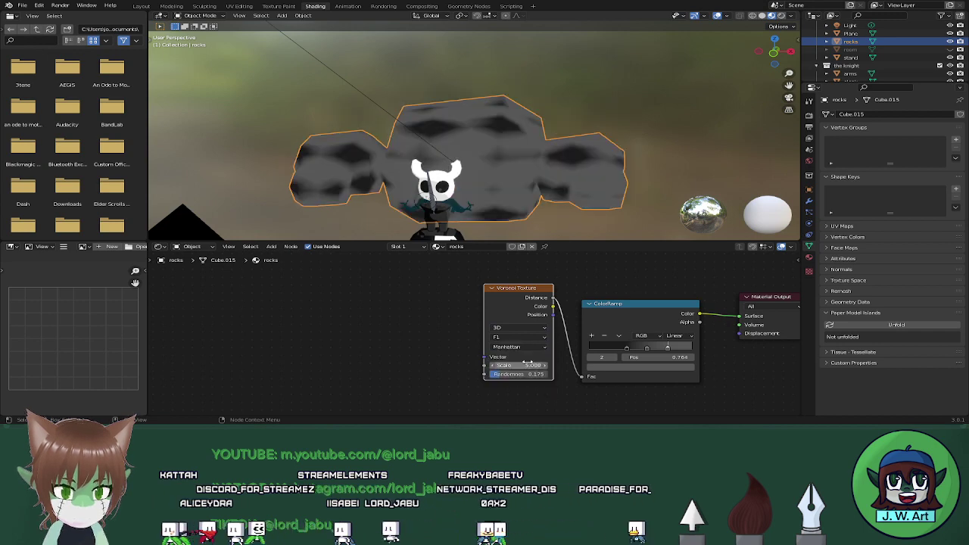
pyautogui.click(533, 348)
pyautogui.click(532, 370)
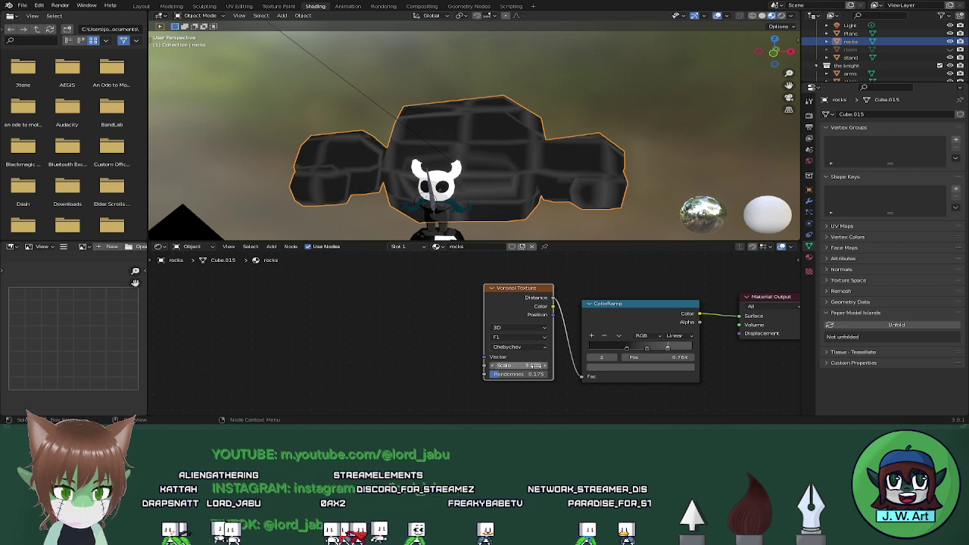
pyautogui.moveTo(519, 374); pyautogui.dragTo(499, 365)
pyautogui.moveTo(565, 223); pyautogui.dragTo(489, 231, button='middle')
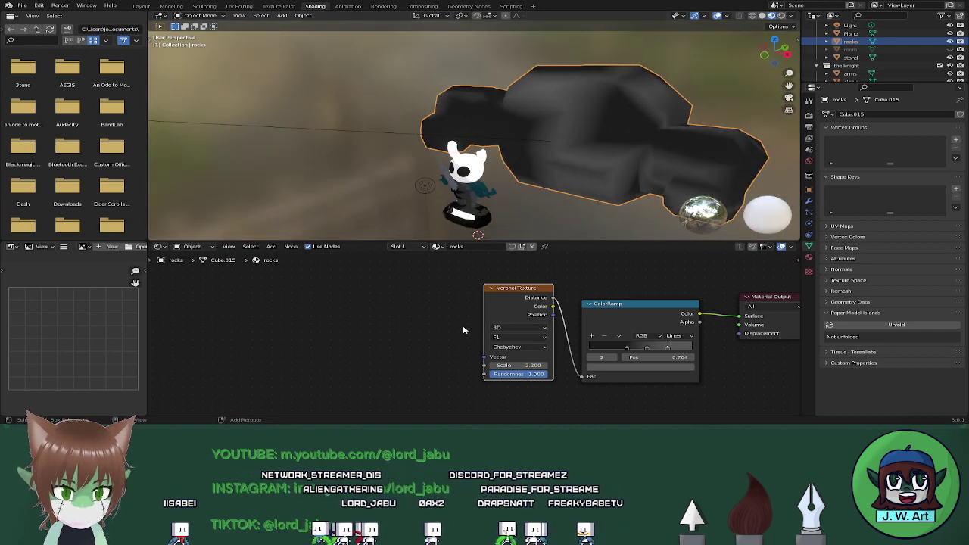
# Add Texture Coordinate and Mapping nodes feeding the Voronoi Texture's Vector input
pyautogui.hotkey('shift', 'a')
pyautogui.moveTo(467, 328)
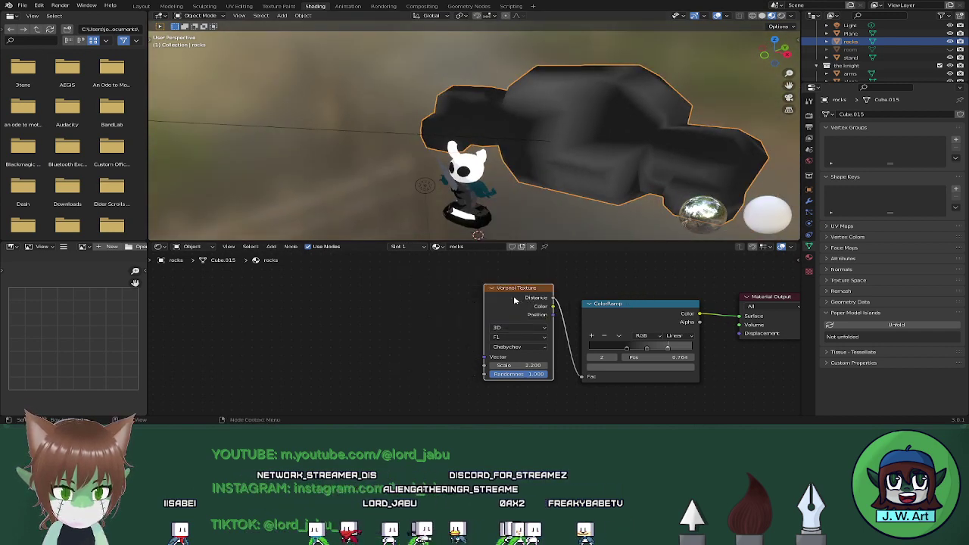
pyautogui.hotkey('ctrl', 't')
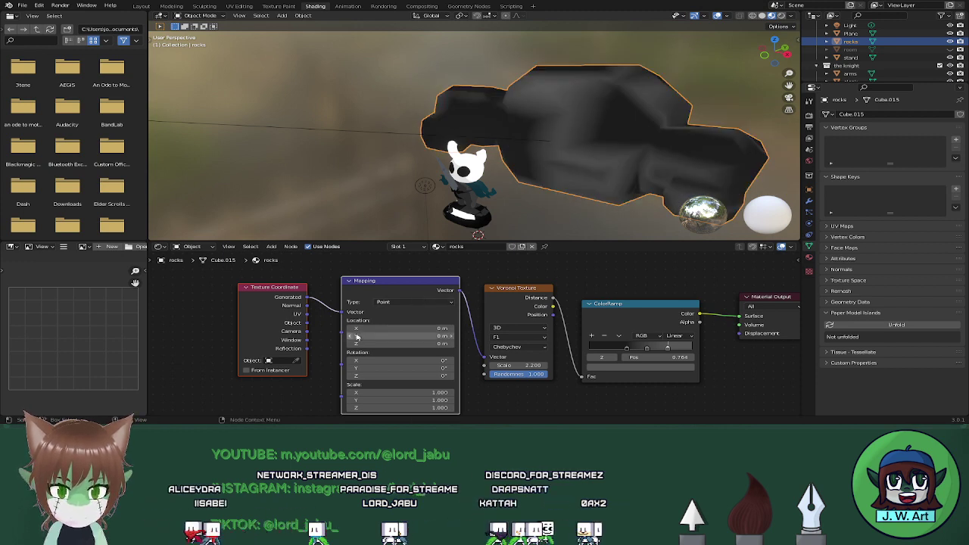
# Set the Mapping node's X rotation to 13.8° and view the rocks through the camera in Rendered shading
pyautogui.moveTo(357, 329)
pyautogui.mouseDown()
pyautogui.moveTo(394, 329)
pyautogui.moveTo(357, 328)
pyautogui.mouseUp()
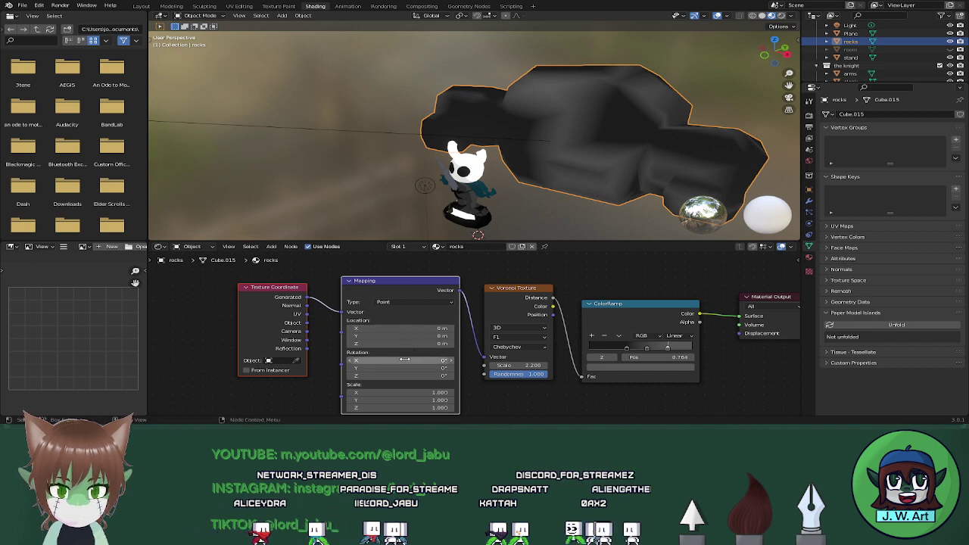
pyautogui.moveTo(401, 360); pyautogui.dragTo(424, 360)
pyautogui.moveTo(434, 235); pyautogui.dragTo(555, 216, button='middle')
pyautogui.press('KP_0')
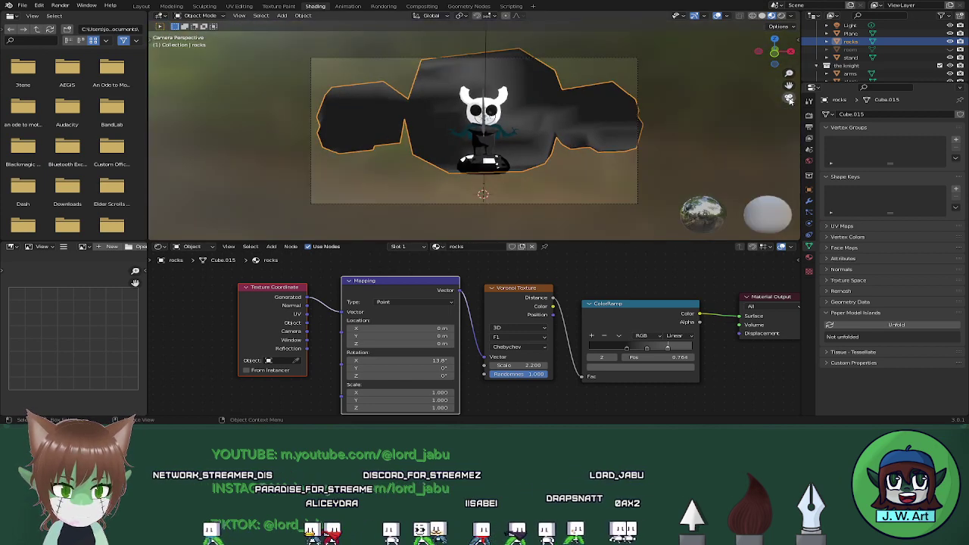
pyautogui.click(782, 16)
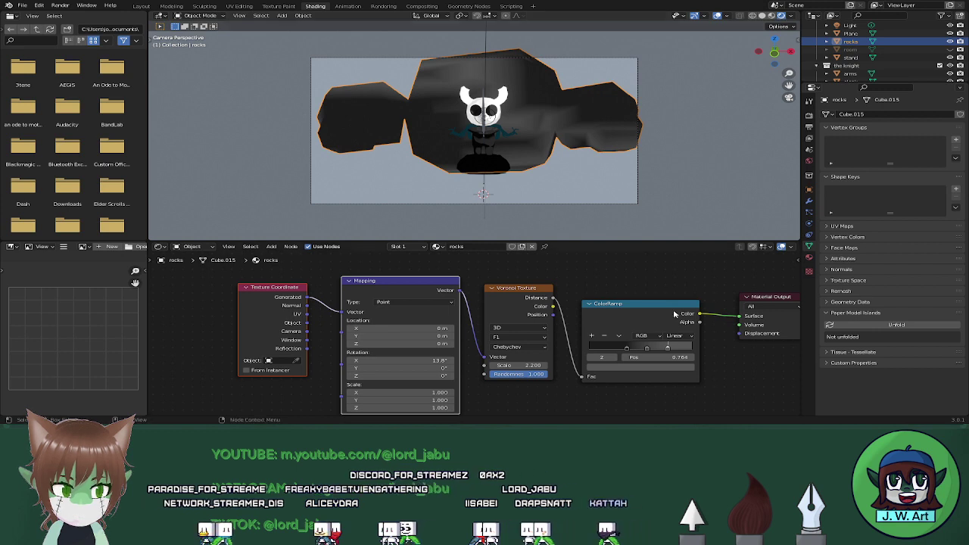
# Set the ColorRamp to Constant interpolation and reposition its stops, with the first at 0.177 and the last at 0.891
pyautogui.click(674, 336)
pyautogui.click(680, 379)
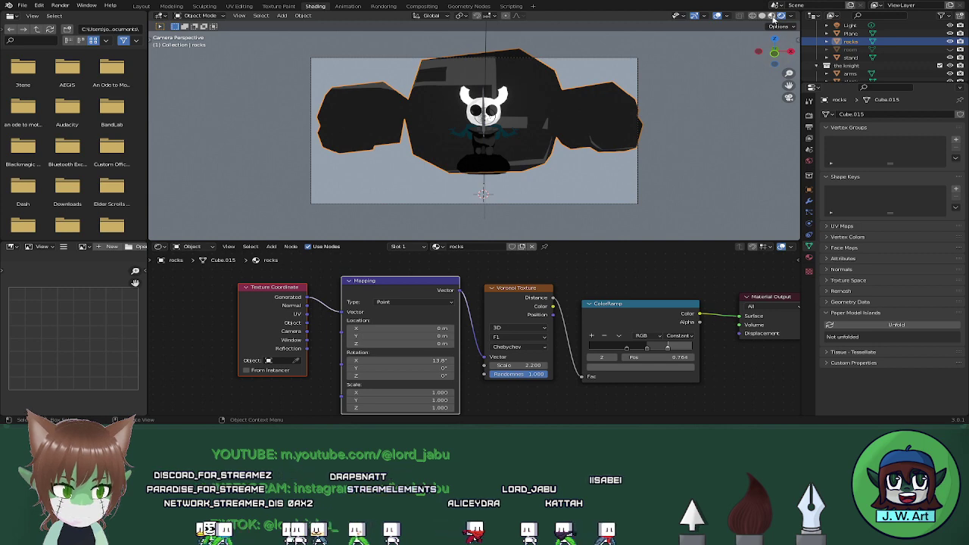
pyautogui.click(789, 97)
pyautogui.moveTo(621, 182); pyautogui.dragTo(604, 303, button='middle')
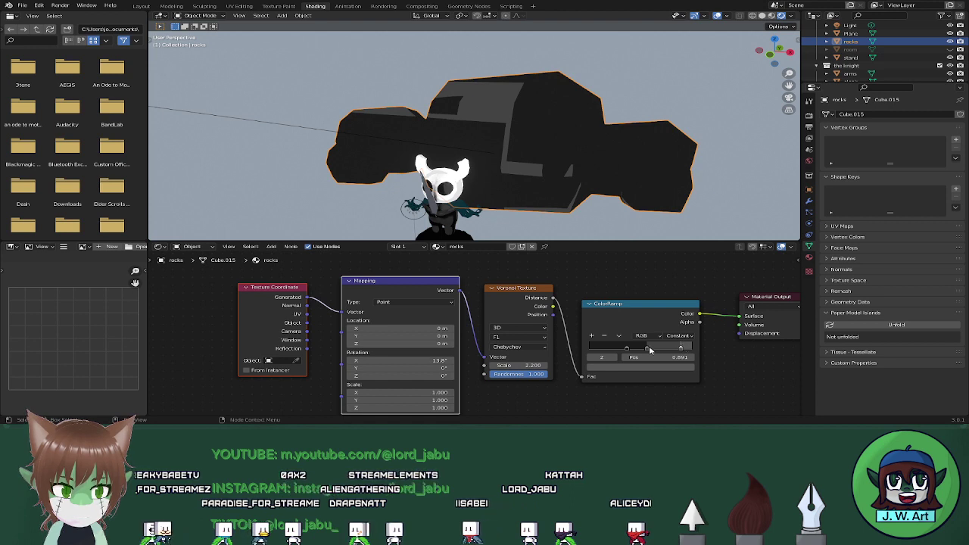
pyautogui.moveTo(650, 350); pyautogui.dragTo(641, 350)
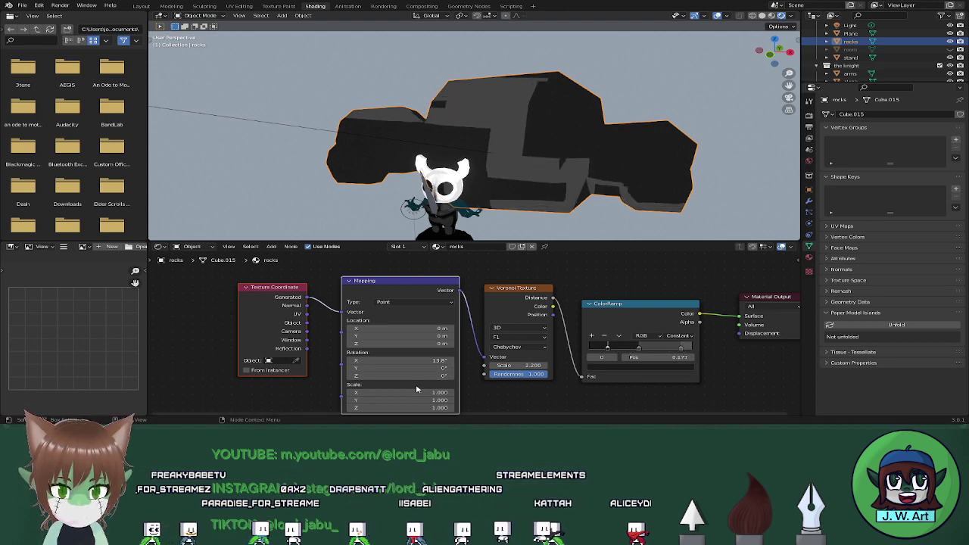
# Set the Mapping node's X rotation to 29.6° and try shifting the texture's location
pyautogui.moveTo(424, 361); pyautogui.dragTo(447, 361)
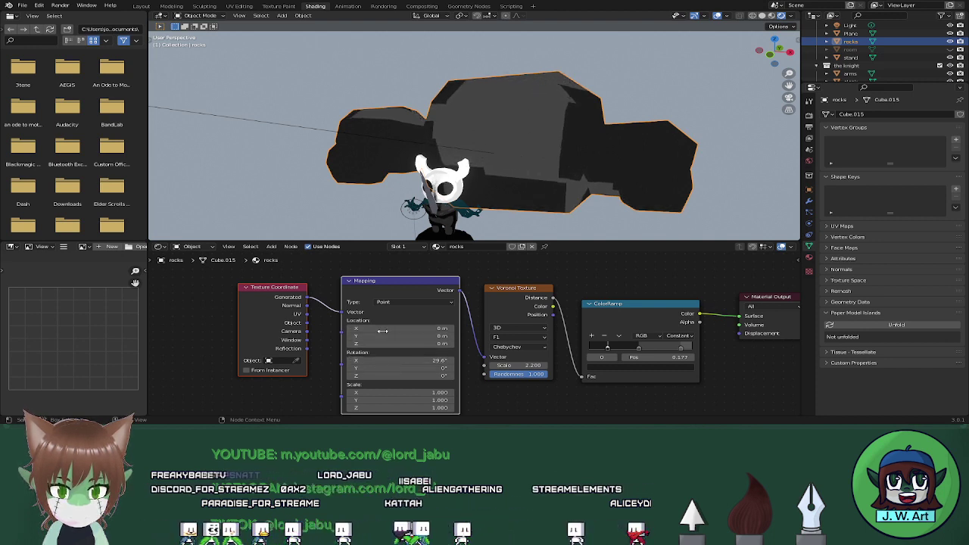
pyautogui.moveTo(382, 330); pyautogui.dragTo(484, 336)
pyautogui.hotkey('ctrl', 'z')
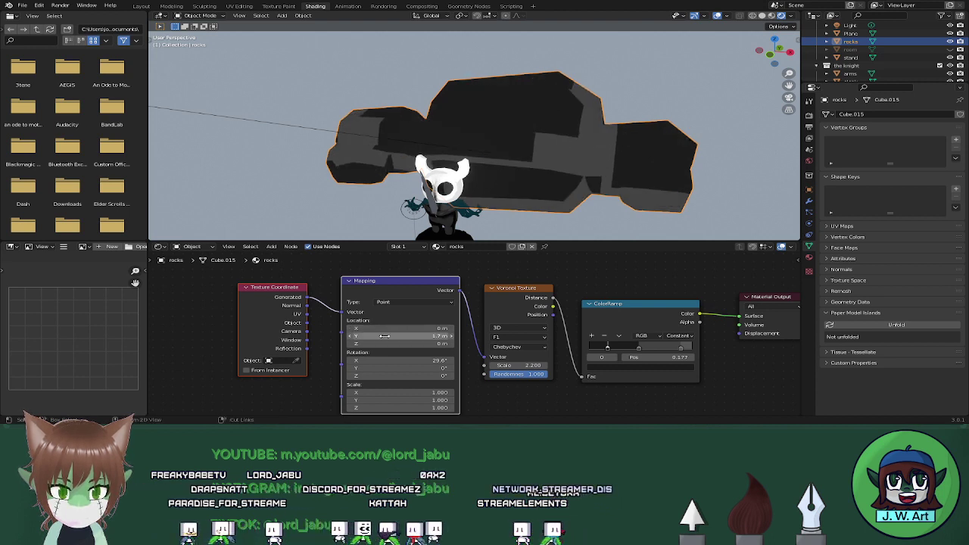
pyautogui.hotkey('ctrl', 'z')
pyautogui.moveTo(528, 375)
pyautogui.mouseDown()
pyautogui.moveTo(500, 375)
pyautogui.moveTo(547, 375)
pyautogui.moveTo(503, 365)
pyautogui.mouseUp()
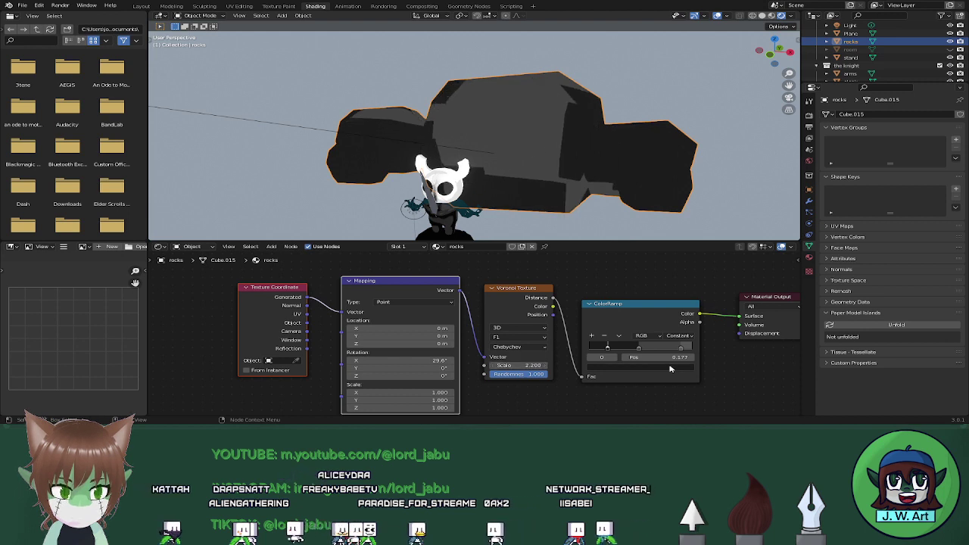
# Shift the ColorRamp's stops towards the start, with the middle one at 0.382, and feed the Mapping node from the Object coordinates
pyautogui.moveTo(666, 350)
pyautogui.mouseDown()
pyautogui.moveTo(595, 350)
pyautogui.moveTo(627, 350)
pyautogui.mouseUp()
pyautogui.scroll(-3, 496, 195)
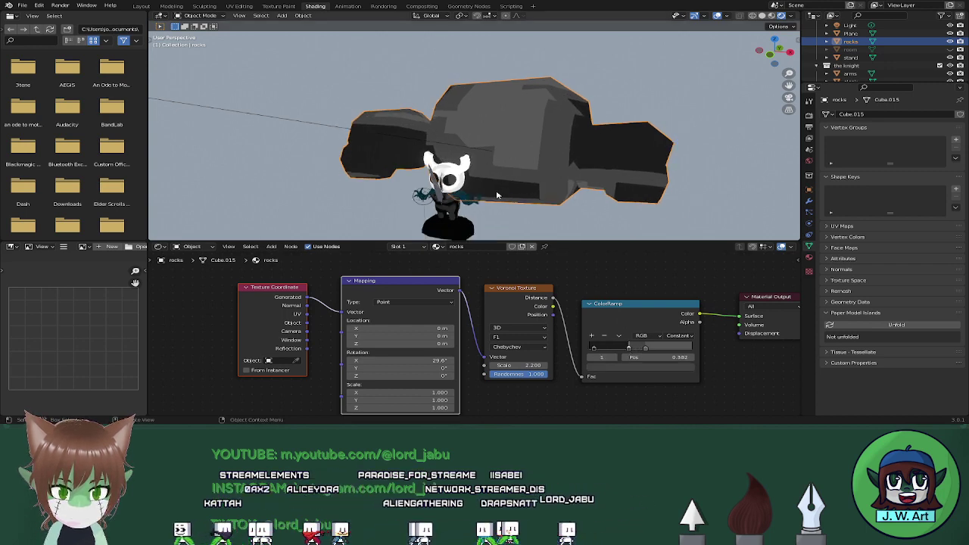
pyautogui.moveTo(378, 205); pyautogui.dragTo(524, 183, button='middle')
pyautogui.moveTo(343, 313)
pyautogui.mouseDown()
pyautogui.moveTo(312, 322)
pyautogui.moveTo(343, 313)
pyautogui.mouseUp()
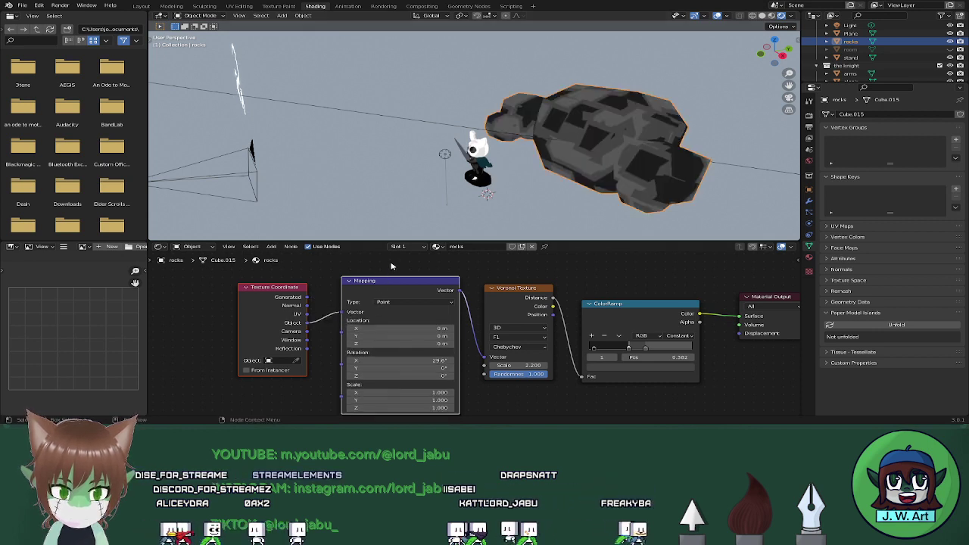
# Set the middle ColorRamp stop to 0.295, the Voronoi Scale to 1.000 and the Mapping X rotation to 5.5°
pyautogui.moveTo(645, 350)
pyautogui.mouseDown()
pyautogui.moveTo(653, 352)
pyautogui.moveTo(621, 347)
pyautogui.mouseUp()
pyautogui.moveTo(519, 374)
pyautogui.mouseDown()
pyautogui.moveTo(459, 374)
pyautogui.moveTo(550, 374)
pyautogui.moveTo(553, 365)
pyautogui.moveTo(476, 365)
pyautogui.moveTo(493, 365)
pyautogui.mouseUp()
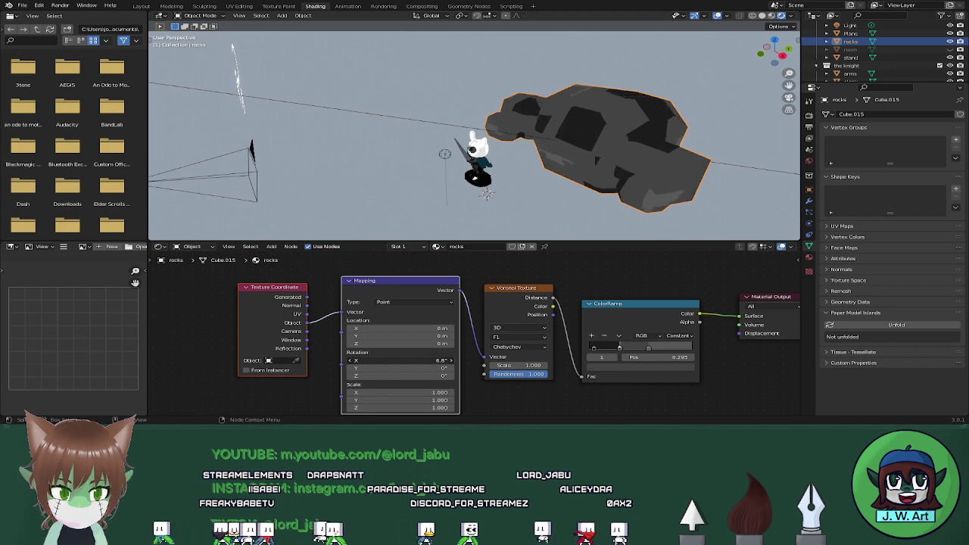
pyautogui.moveTo(518, 181); pyautogui.dragTo(496, 166, button='middle')
# Return to the camera view in Object Mode and unhide the room
pyautogui.press('Tab')
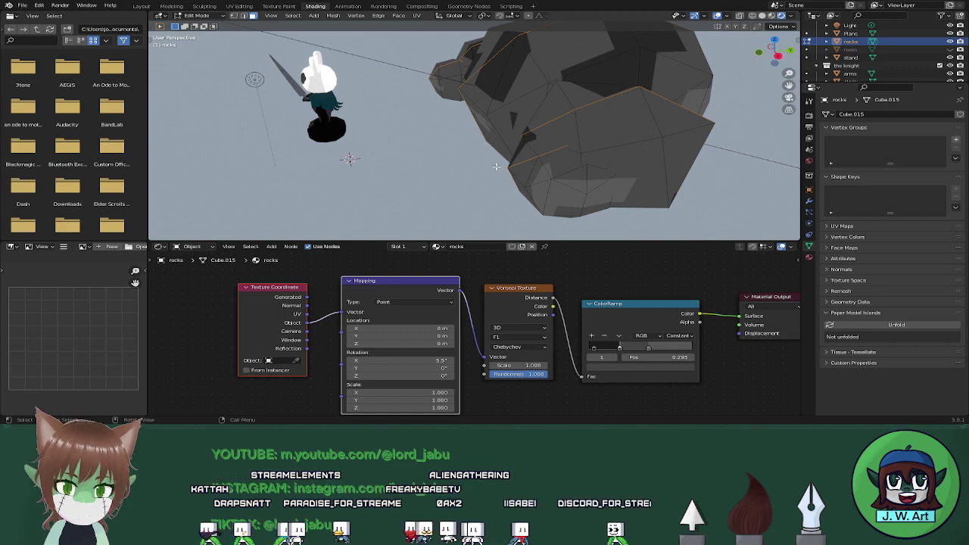
pyautogui.press('Tab')
pyautogui.scroll(-5, 498, 165)
pyautogui.moveTo(500, 165); pyautogui.dragTo(605, 168, button='middle')
pyautogui.click(788, 98)
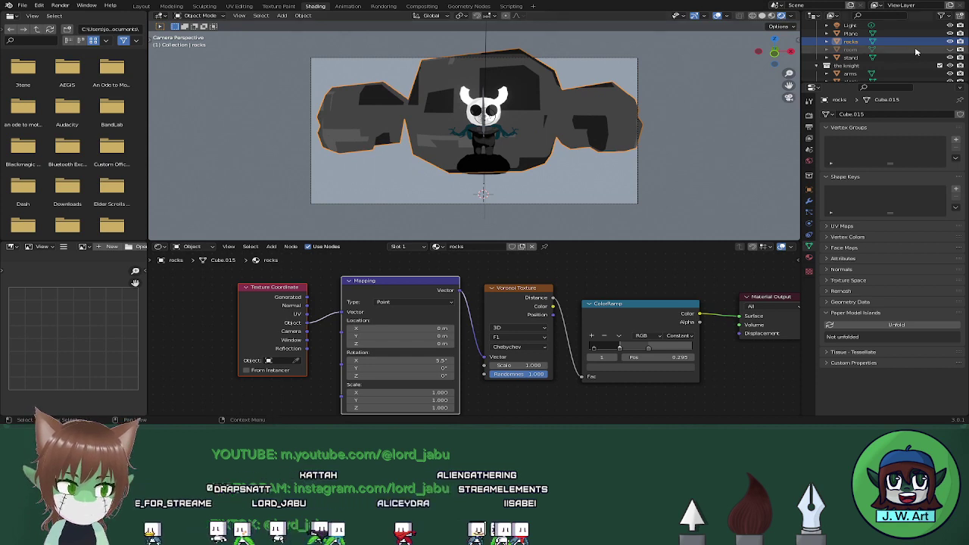
pyautogui.click(949, 49)
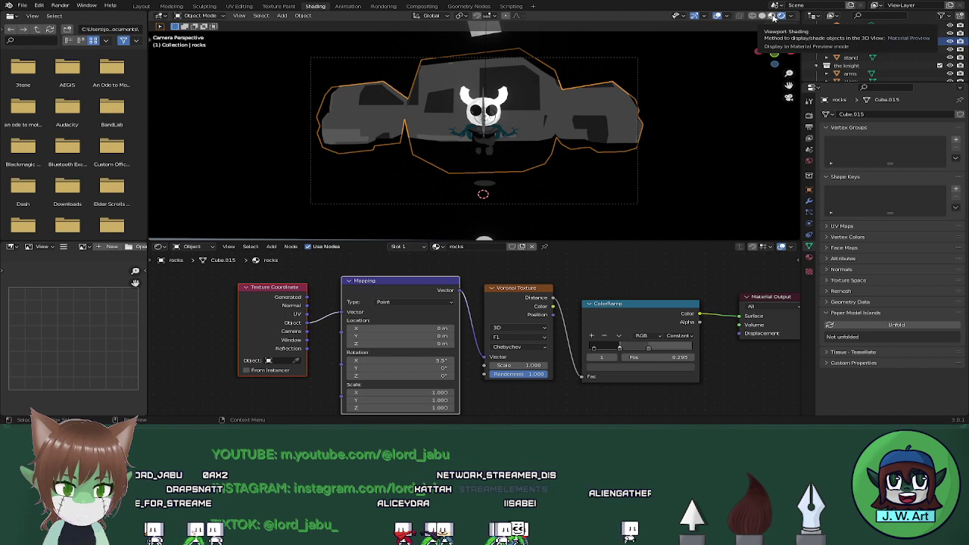
# Compare the scene in Rendered and Material Preview shading, keep Material Preview, and select the room to bring up its scenery material
pyautogui.click(772, 17)
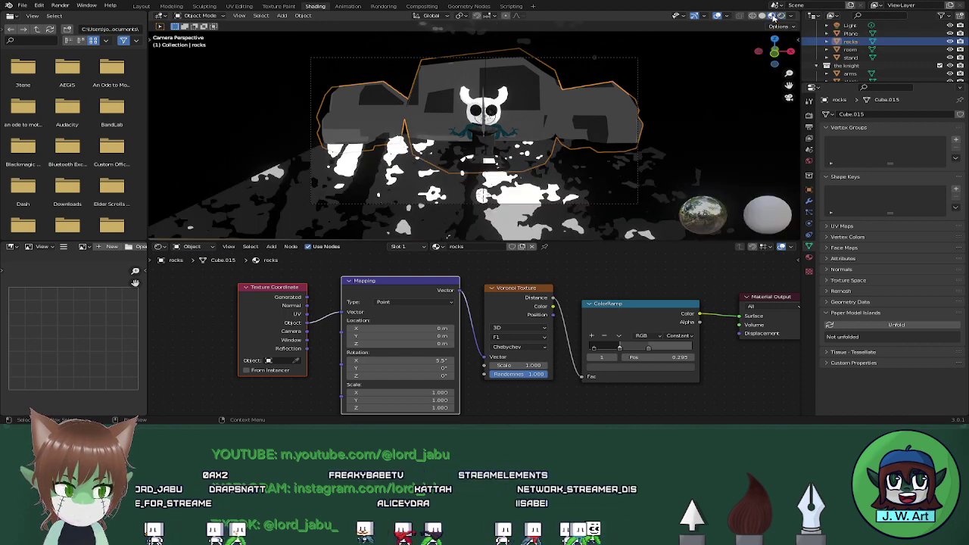
pyautogui.click(781, 16)
pyautogui.click(771, 16)
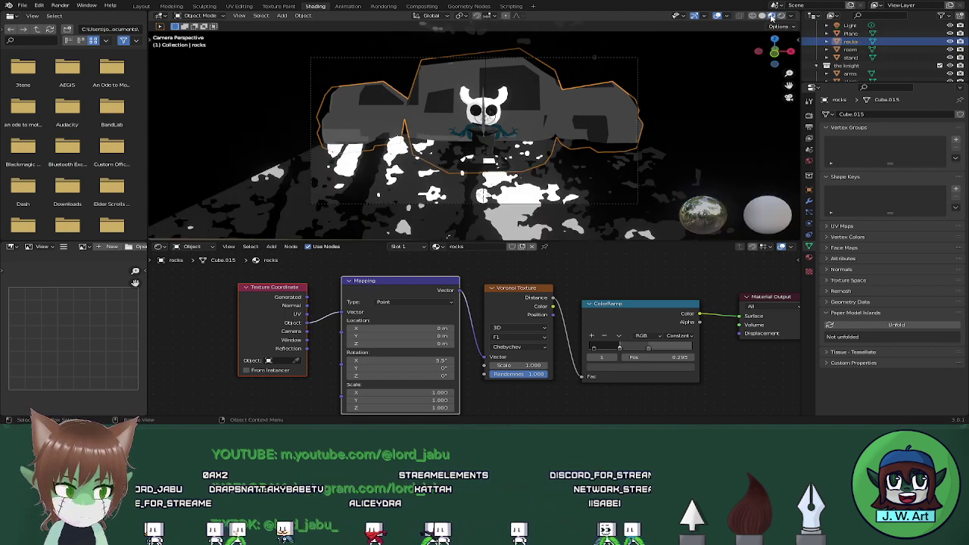
pyautogui.click(671, 165)
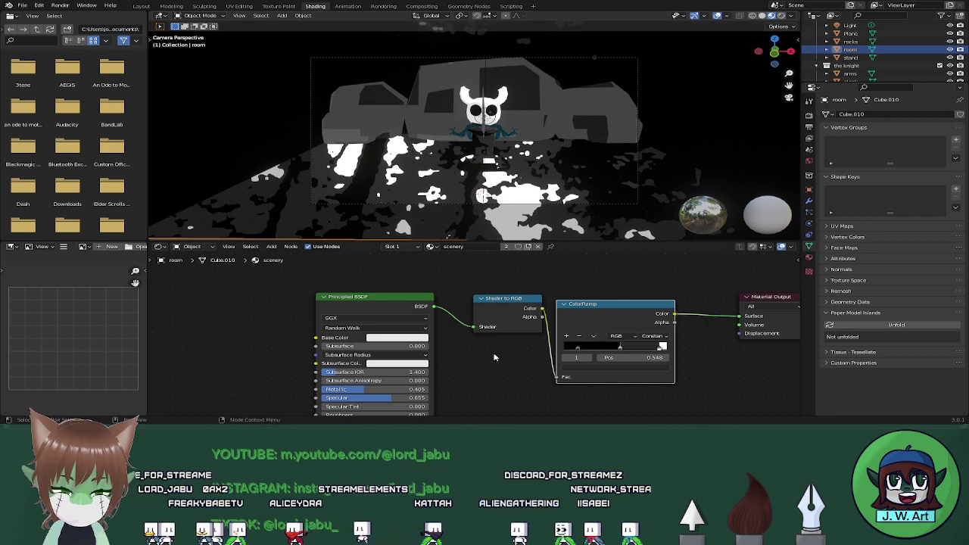
# Delete the Principled BSDF and Shader to RGB nodes from the scenery material
pyautogui.moveTo(494, 358); pyautogui.dragTo(500, 334, button='middle')
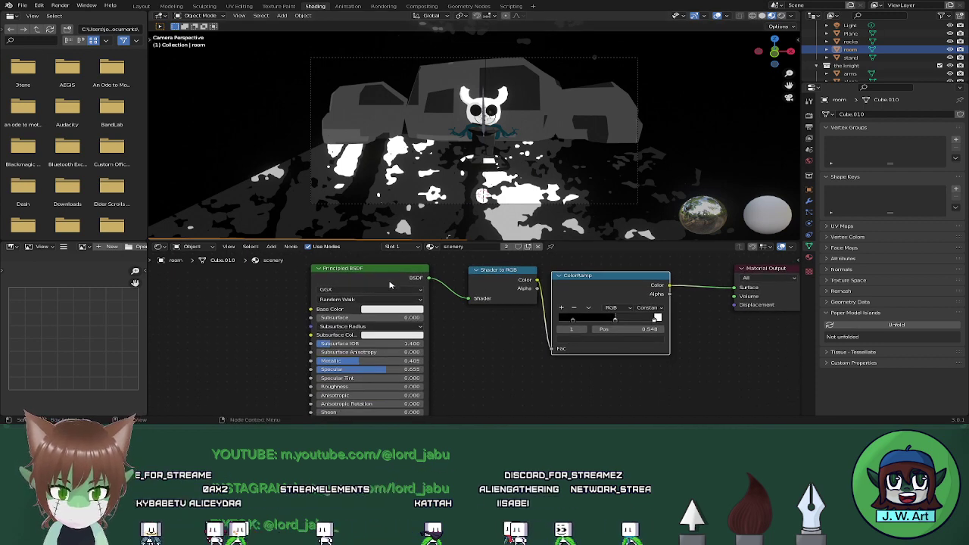
pyautogui.press('x')
pyautogui.press('x')
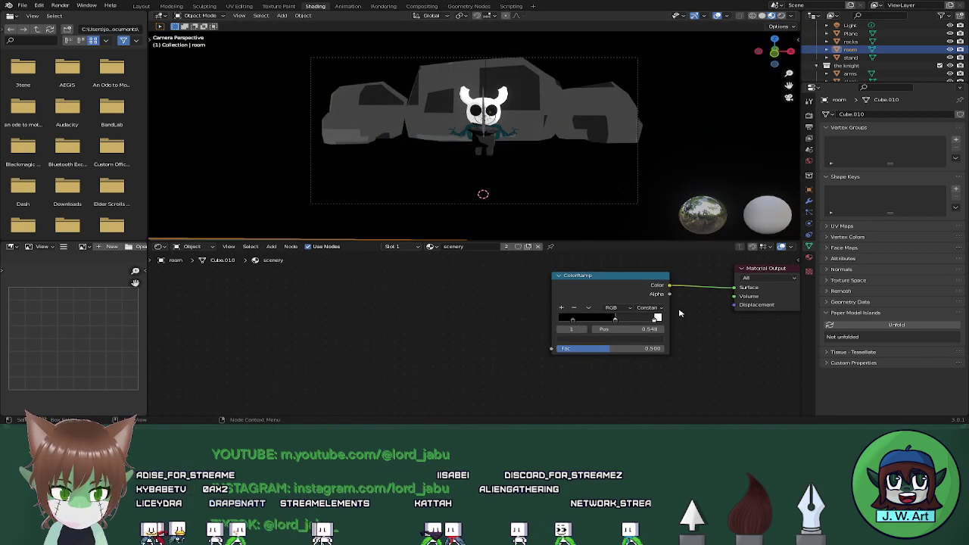
# Try a Wave Texture set to Rings in the Z direction as the ColorRamp's factor, and remove it again
pyautogui.hotkey('shift', 'a')
pyautogui.moveTo(452, 317)
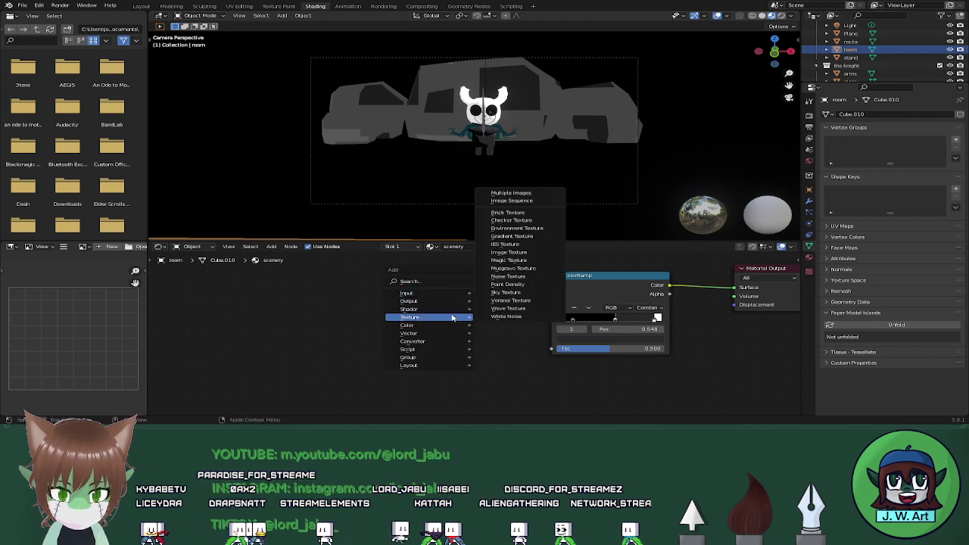
pyautogui.click(527, 310)
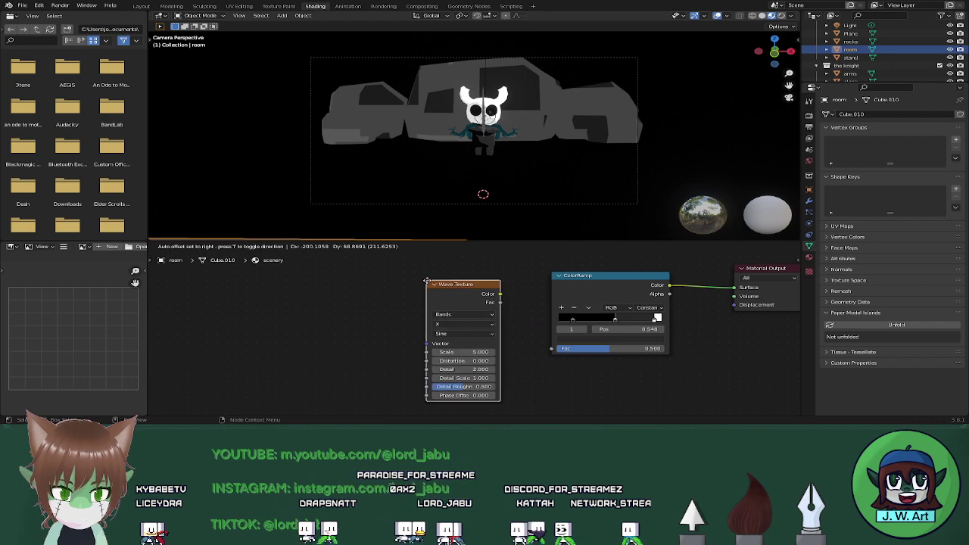
pyautogui.moveTo(546, 333); pyautogui.dragTo(552, 348)
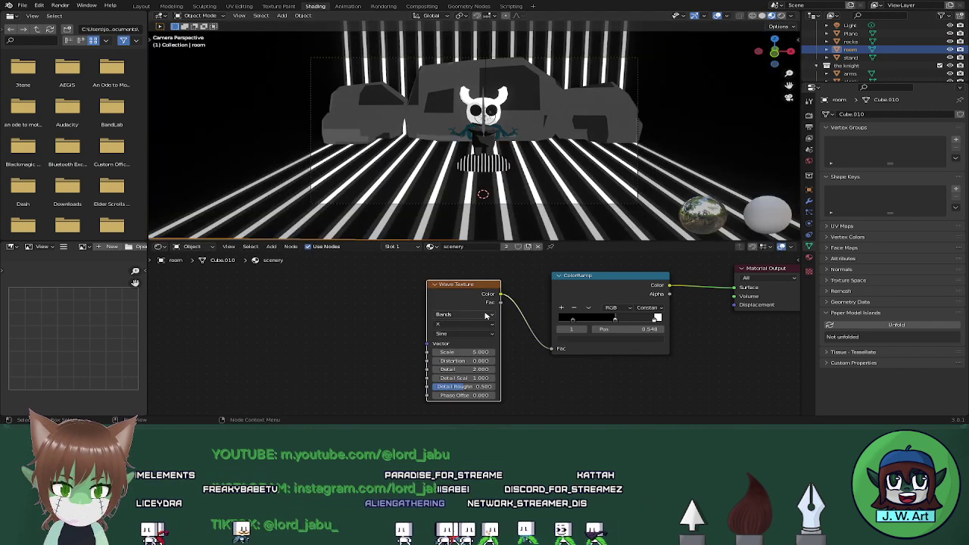
pyautogui.click(485, 315)
pyautogui.click(476, 326)
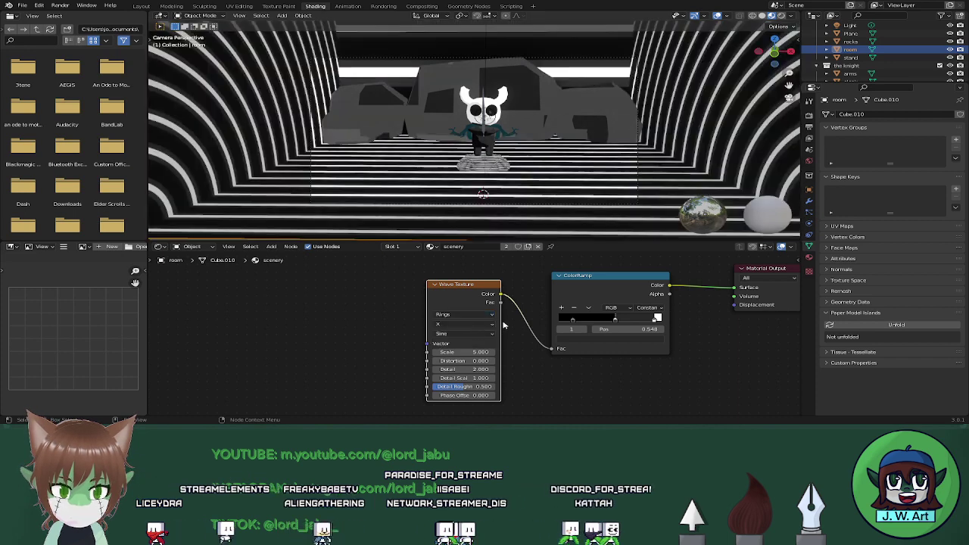
pyautogui.click(486, 325)
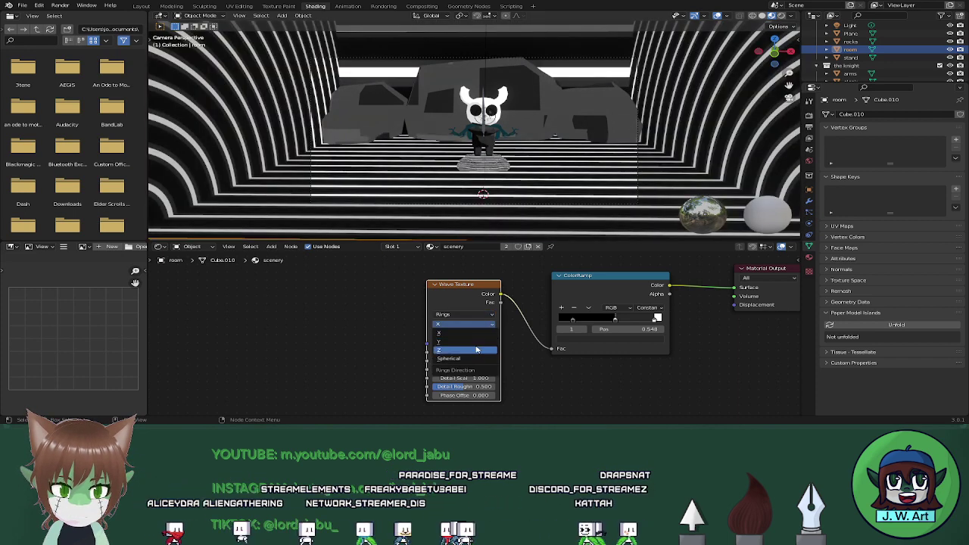
pyautogui.click(477, 350)
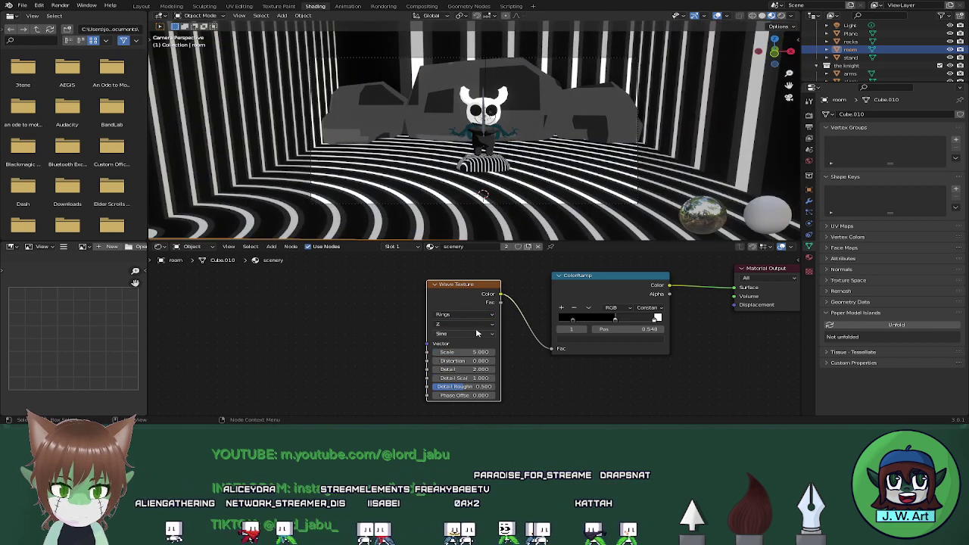
pyautogui.click(477, 333)
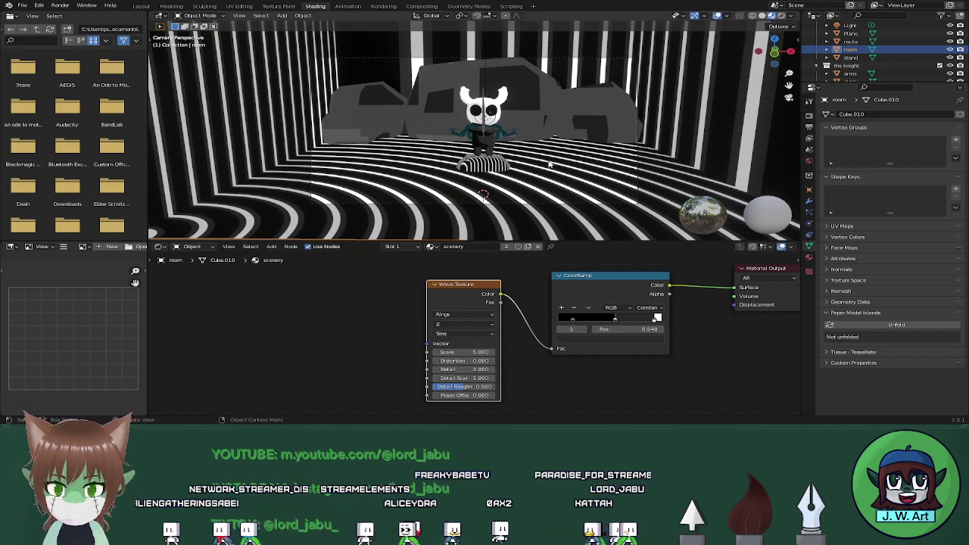
pyautogui.press('Delete')
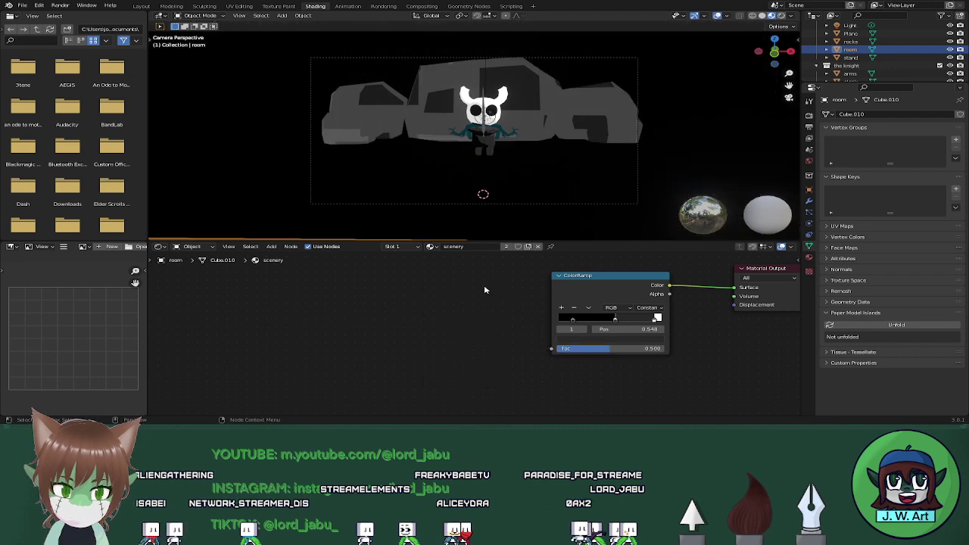
# Add a Noise Texture and connect its Fac output to the ColorRamp's Fac input
pyautogui.hotkey('shift', 'a')
pyautogui.moveTo(482, 290)
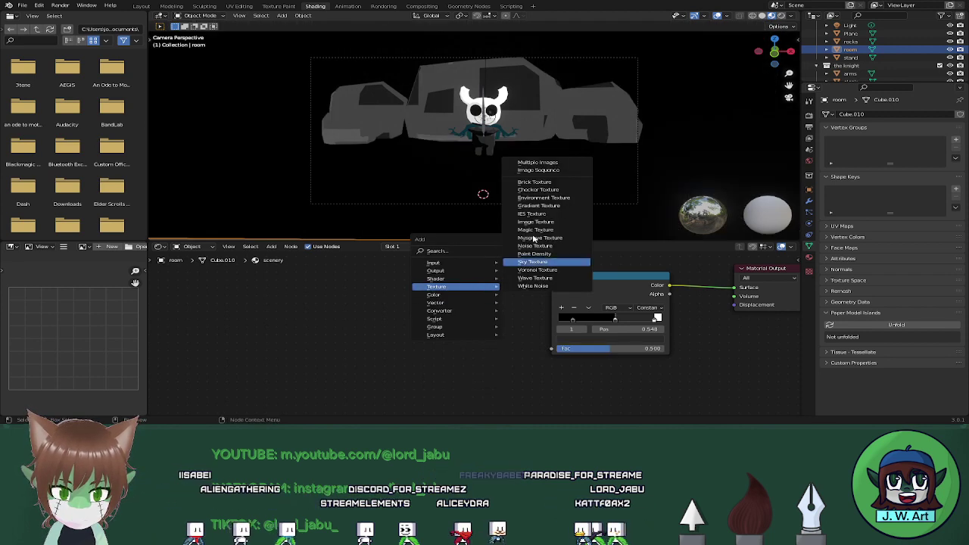
pyautogui.click(536, 246)
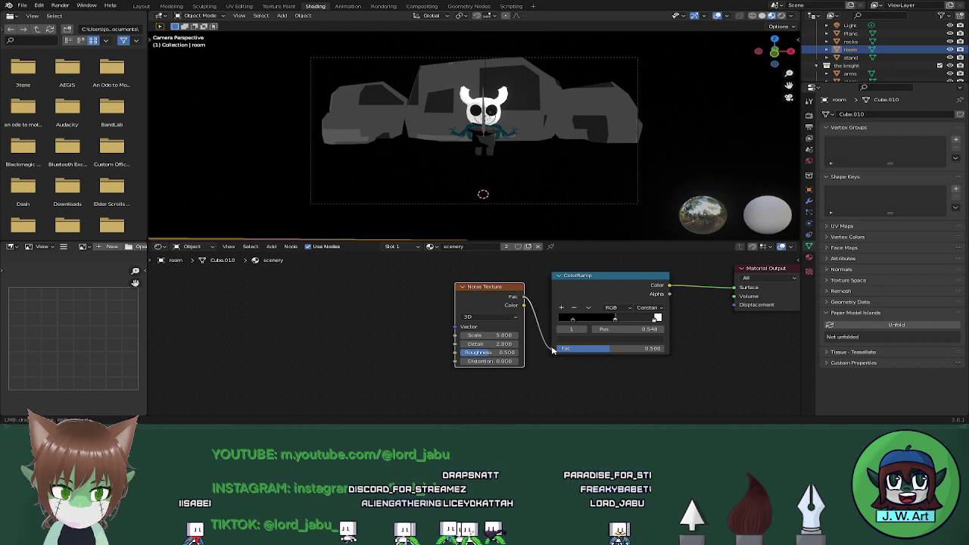
pyautogui.moveTo(552, 350); pyautogui.dragTo(552, 349)
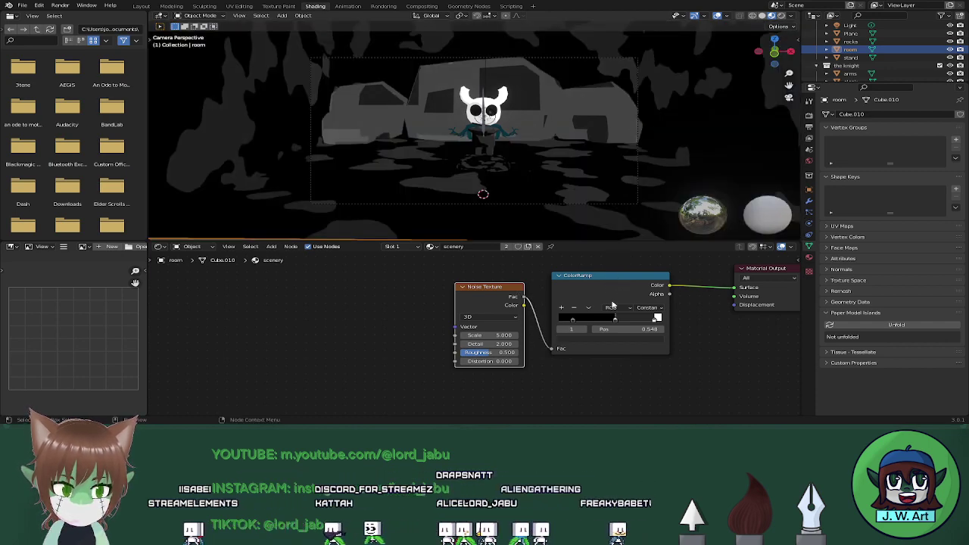
# Set the first ColorRamp stop to 0.218 and the Noise Texture's Roughness to 0.342 and Scale to 5.900
pyautogui.moveTo(614, 320)
pyautogui.mouseDown()
pyautogui.moveTo(596, 321)
pyautogui.moveTo(618, 322)
pyautogui.mouseUp()
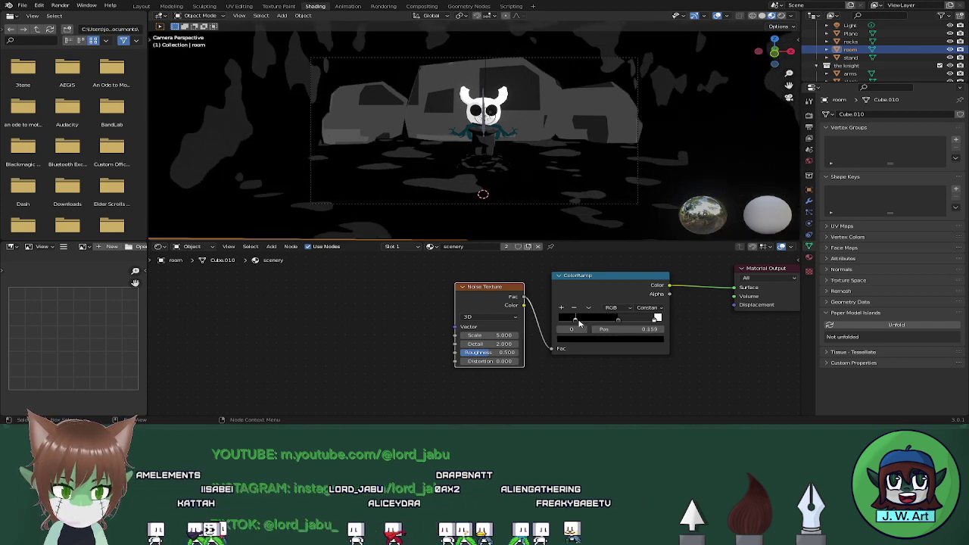
pyautogui.moveTo(505, 353); pyautogui.dragTo(482, 353)
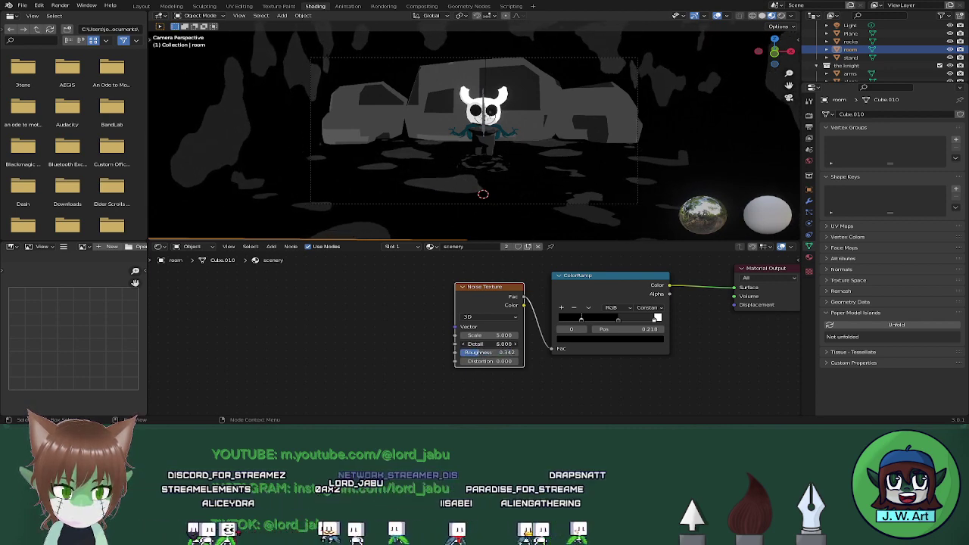
pyautogui.hotkey('ctrl', 'z')
pyautogui.moveTo(491, 335); pyautogui.dragTo(545, 336)
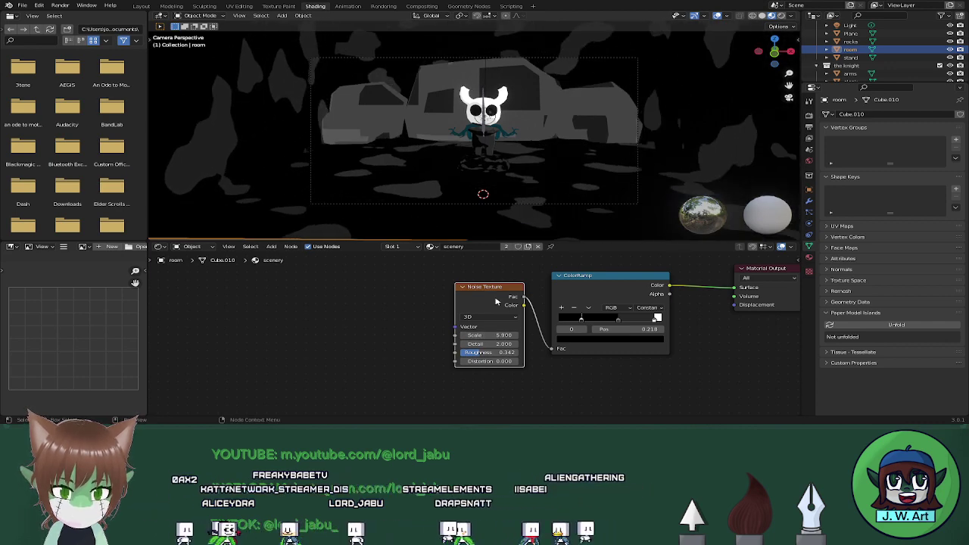
# Add Mapping and Texture Coordinate nodes to the noise, feed Mapping from Object, and shift the middle ColorRamp stop to about 0.45
pyautogui.hotkey('ctrl', 't')
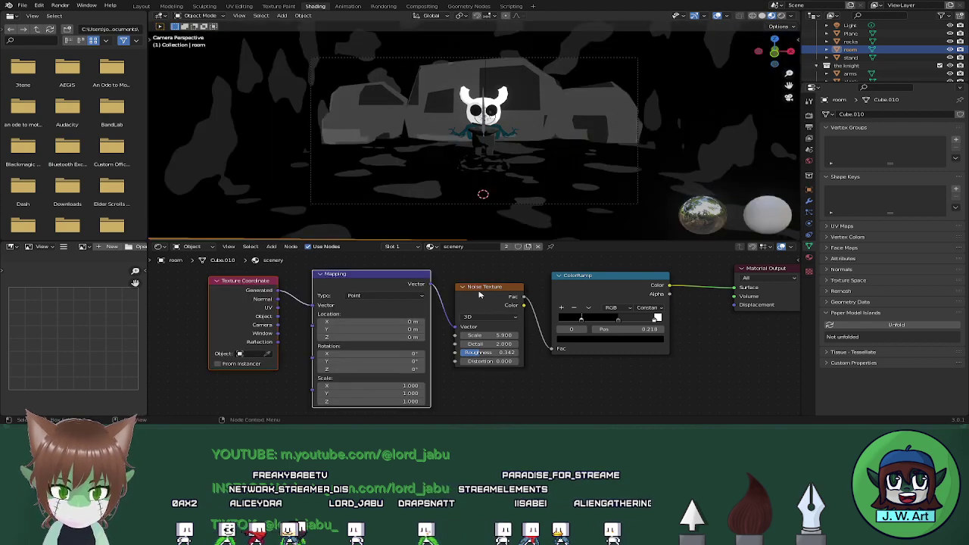
pyautogui.moveTo(312, 305)
pyautogui.mouseDown()
pyautogui.moveTo(288, 310)
pyautogui.moveTo(309, 318)
pyautogui.moveTo(312, 305)
pyautogui.mouseUp()
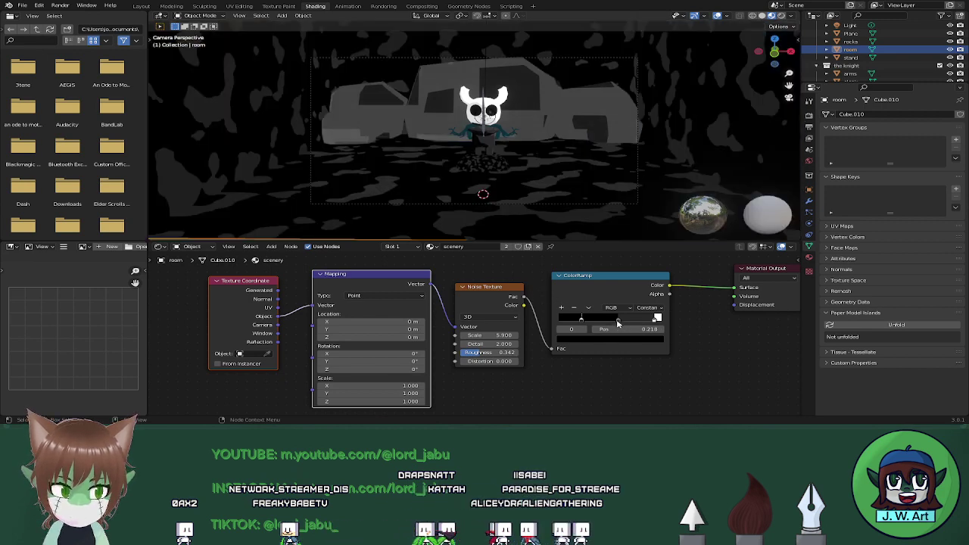
pyautogui.moveTo(617, 323); pyautogui.dragTo(604, 319)
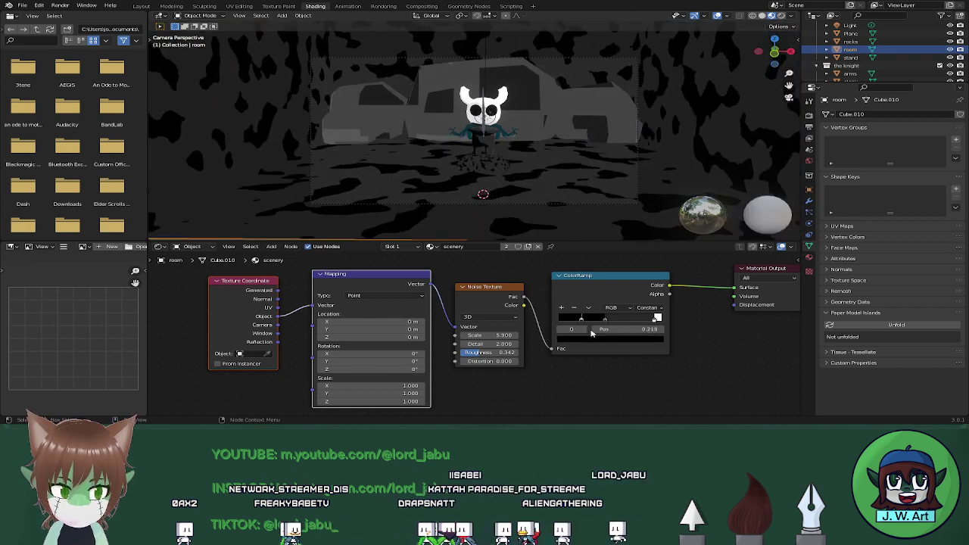
# Try lightening the first ColorRamp stop's black to a value of 0.009
pyautogui.click(595, 338)
pyautogui.moveTo(639, 285); pyautogui.dragTo(641, 277)
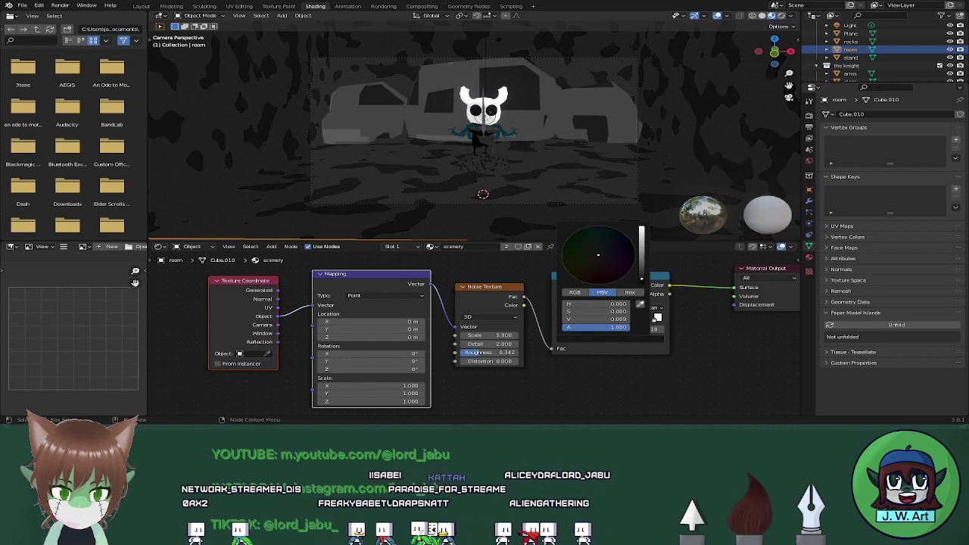
pyautogui.click(657, 317)
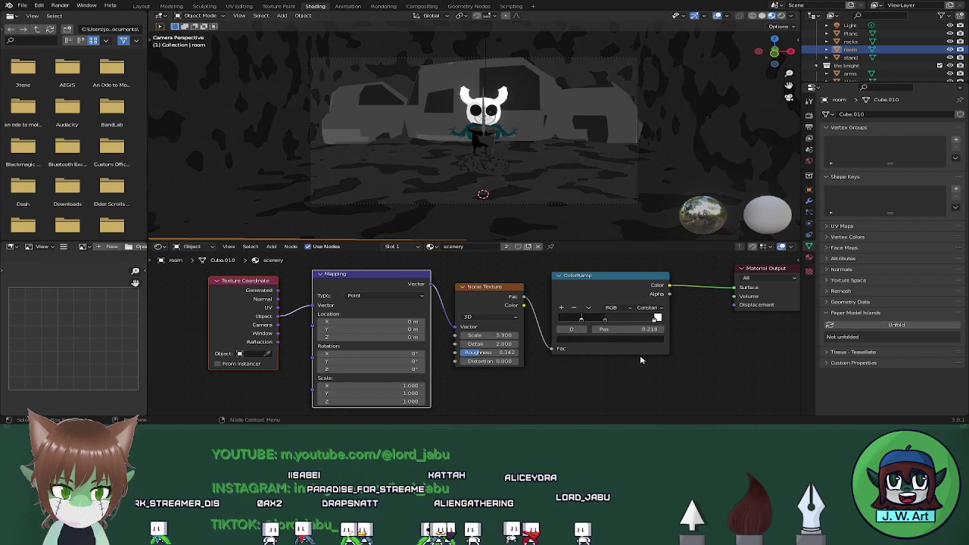
# Darken the middle ColorRamp stop's grey and replace the last stop's white with a dark grey sampled from the ramp
pyautogui.click(605, 319)
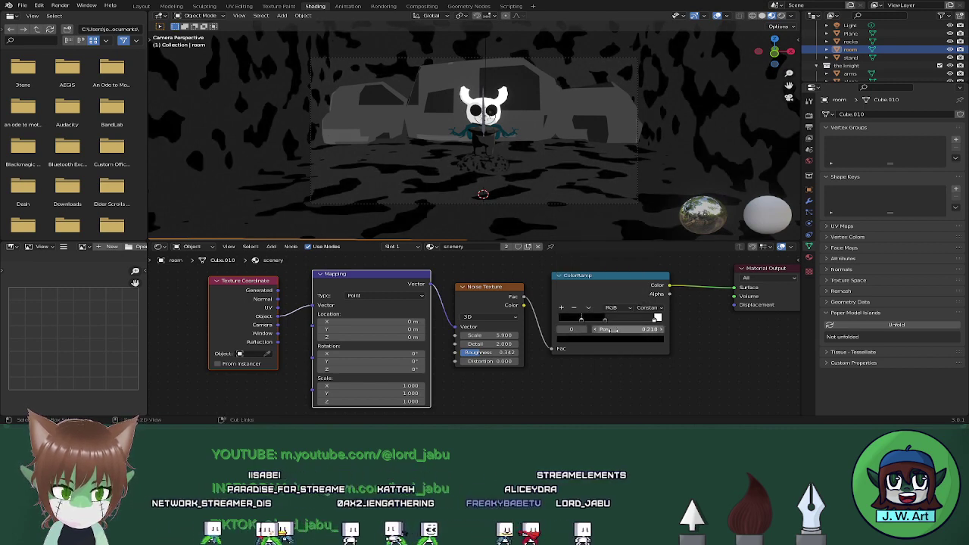
pyautogui.click(618, 337)
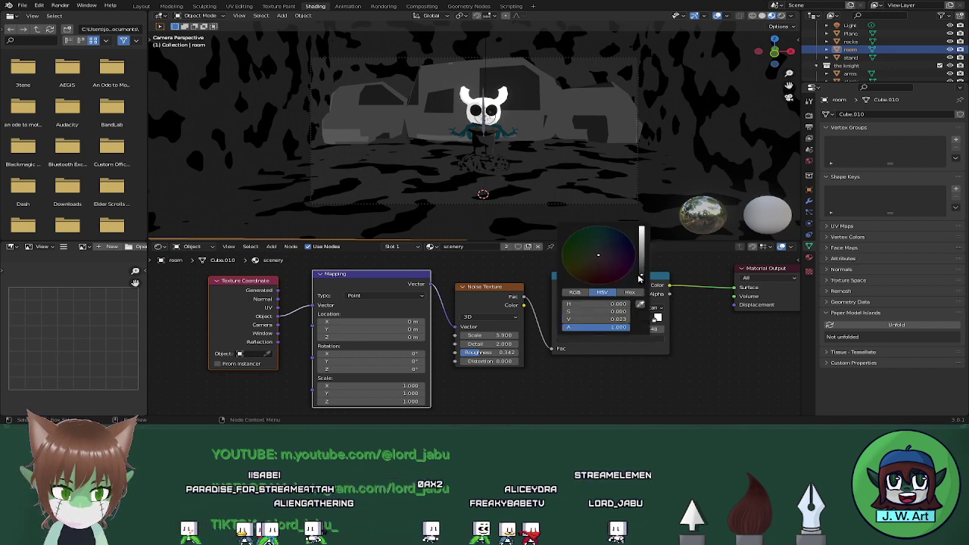
pyautogui.click(657, 317)
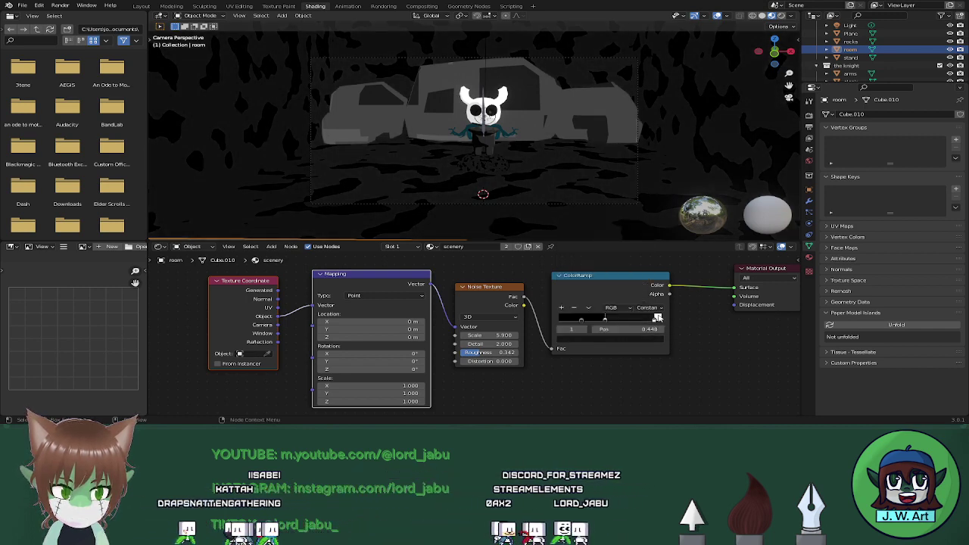
pyautogui.click(653, 340)
pyautogui.click(641, 304)
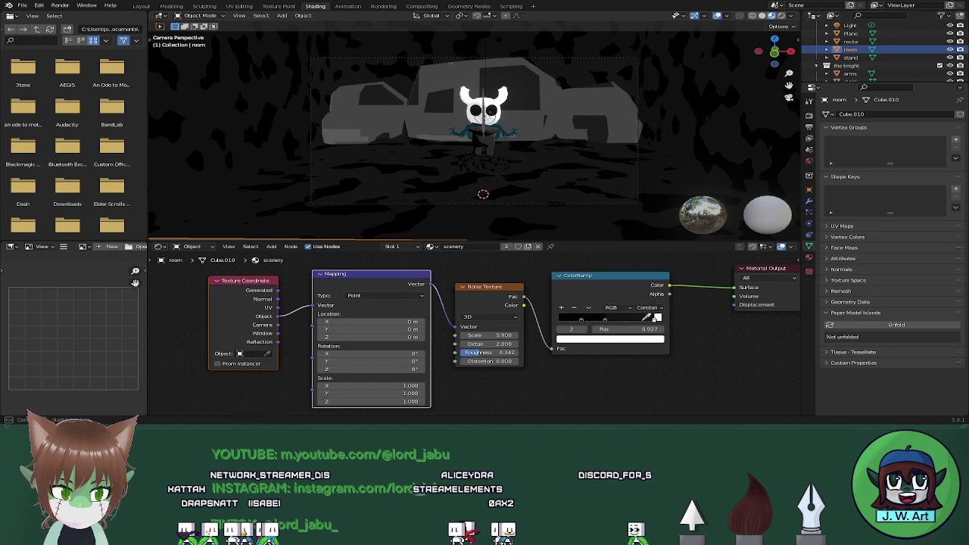
pyautogui.click(644, 320)
pyautogui.click(643, 339)
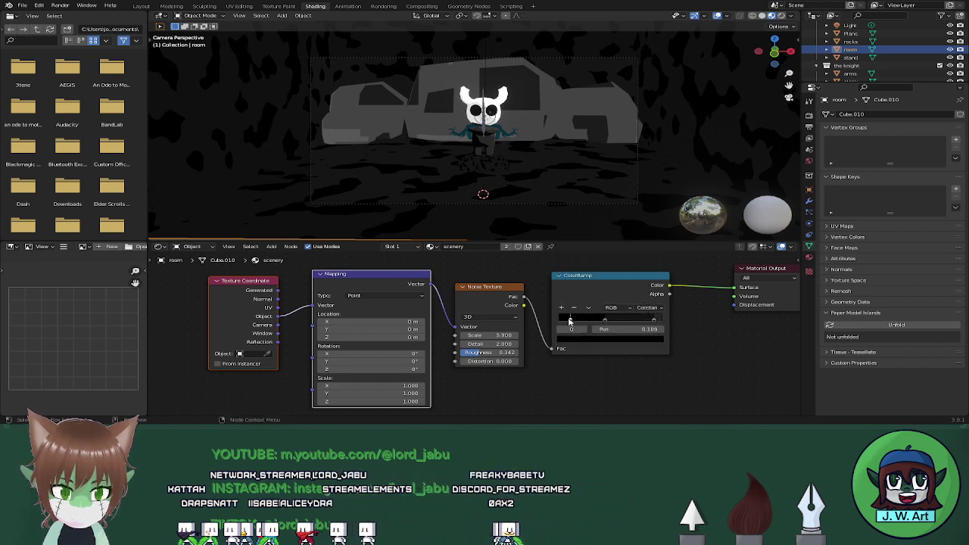
# Spread the ColorRamp stops, with the last at 0.682, and set the noise Scale to 2.000 and Detail to 1.900 in Rendered shading
pyautogui.moveTo(605, 320)
pyautogui.mouseDown()
pyautogui.moveTo(593, 320)
pyautogui.moveTo(616, 320)
pyautogui.mouseUp()
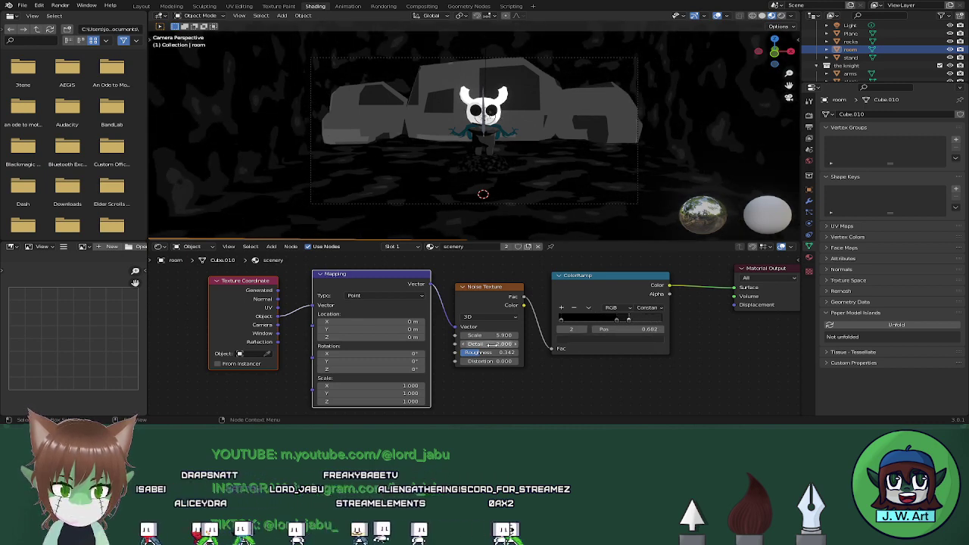
pyautogui.moveTo(489, 335); pyautogui.dragTo(568, 336)
pyautogui.moveTo(652, 335); pyautogui.dragTo(477, 336)
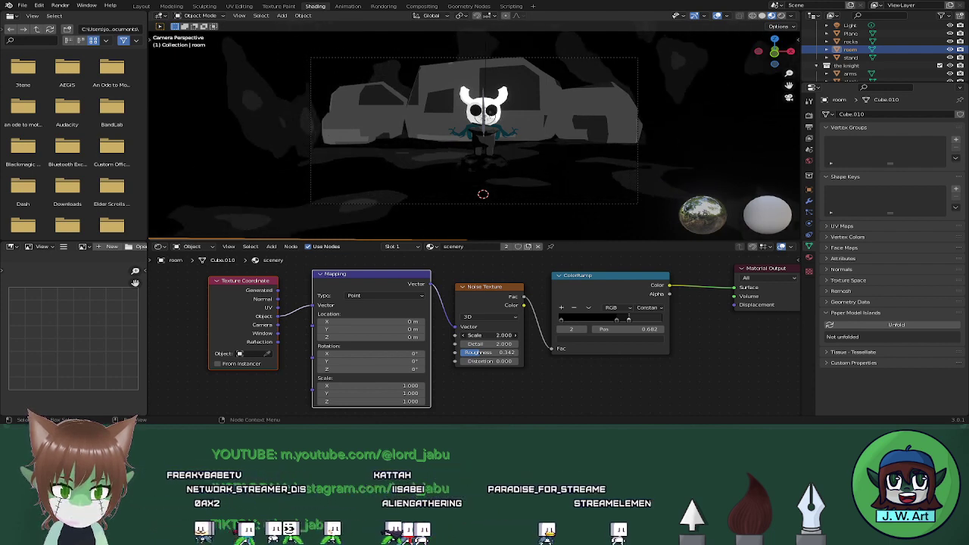
pyautogui.click(782, 16)
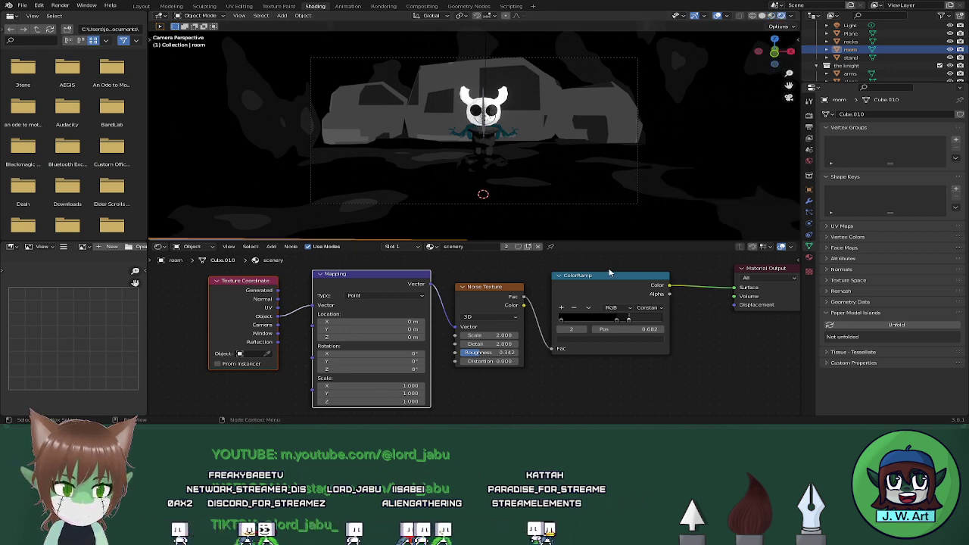
pyautogui.moveTo(477, 343)
pyautogui.mouseDown()
pyautogui.moveTo(492, 344)
pyautogui.moveTo(474, 344)
pyautogui.mouseUp()
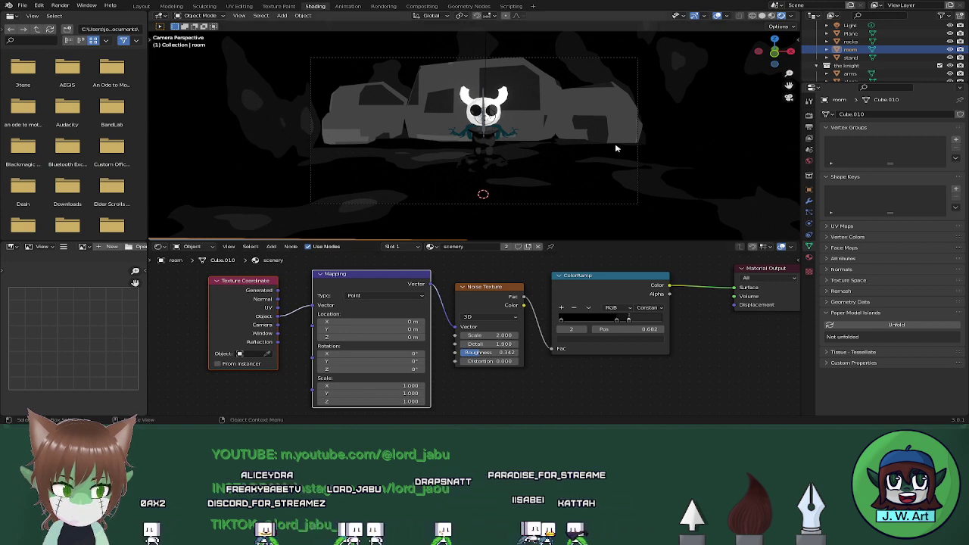
# Switch to the Layout workspace and view the scene through the camera
pyautogui.moveTo(570, 152); pyautogui.dragTo(566, 147, button='middle')
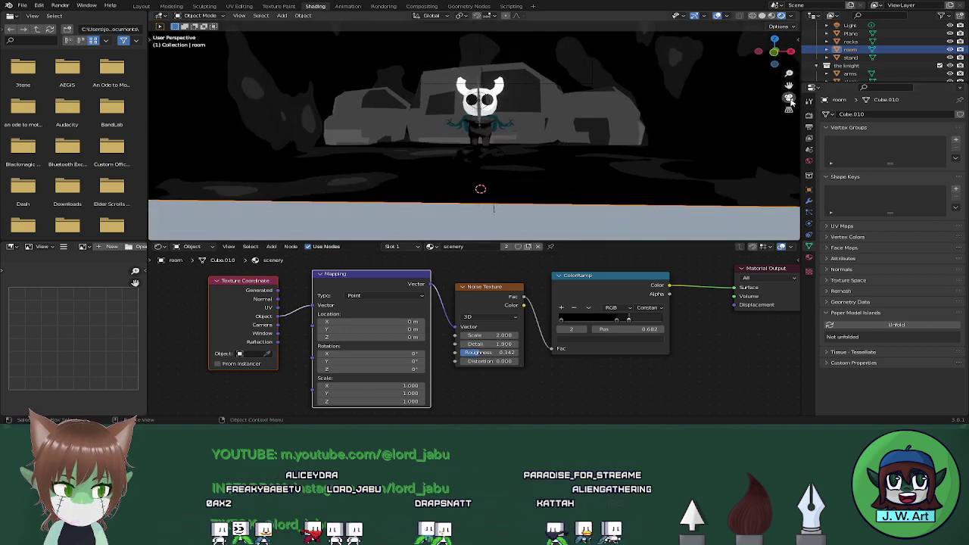
pyautogui.press('KP_0')
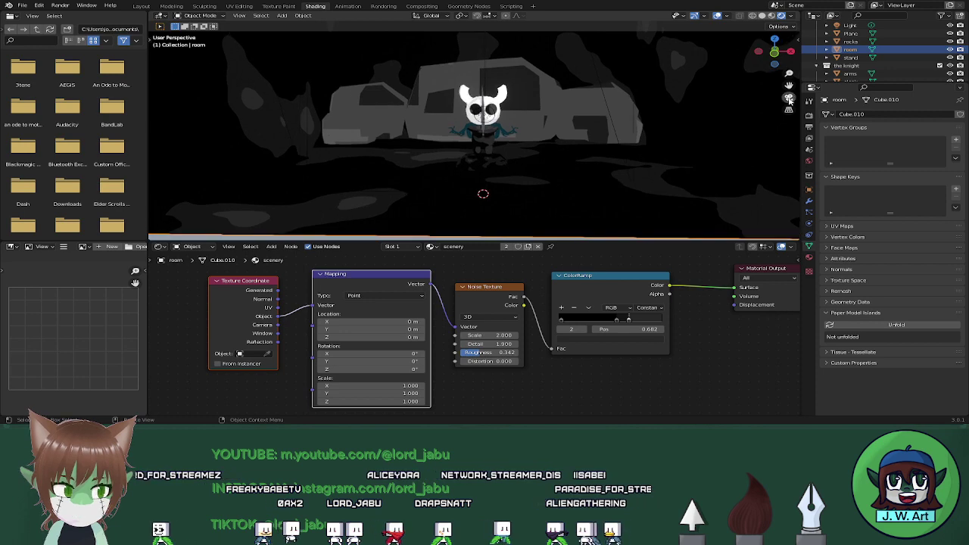
pyautogui.keyDown('shift'); pyautogui.moveTo(564, 148); pyautogui.dragTo(569, 165, button='middle'); pyautogui.keyUp('shift')
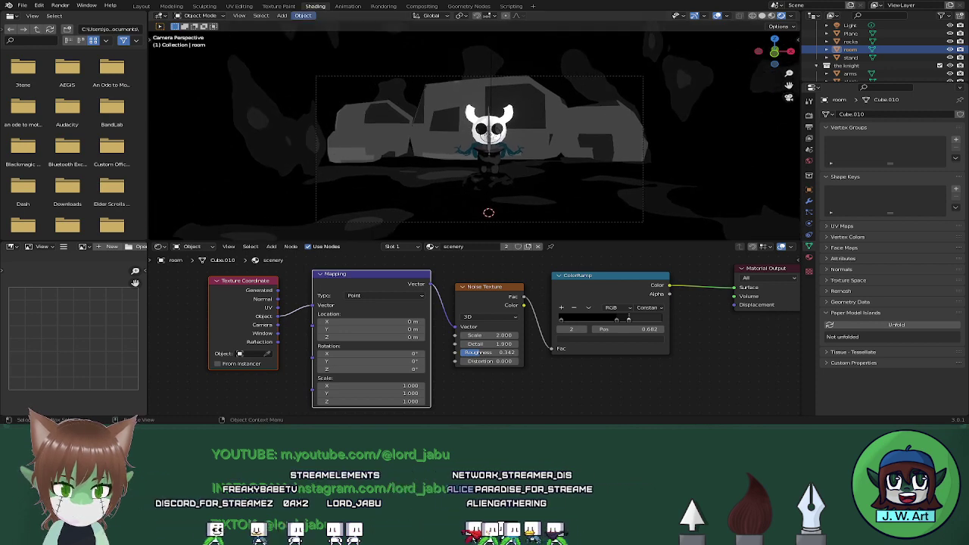
pyautogui.click(138, 6)
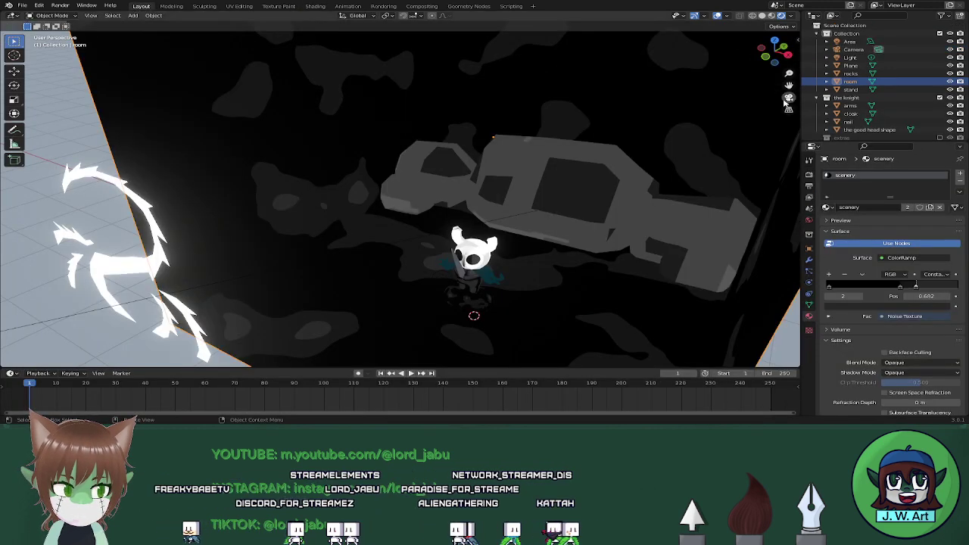
pyautogui.press('KP_0')
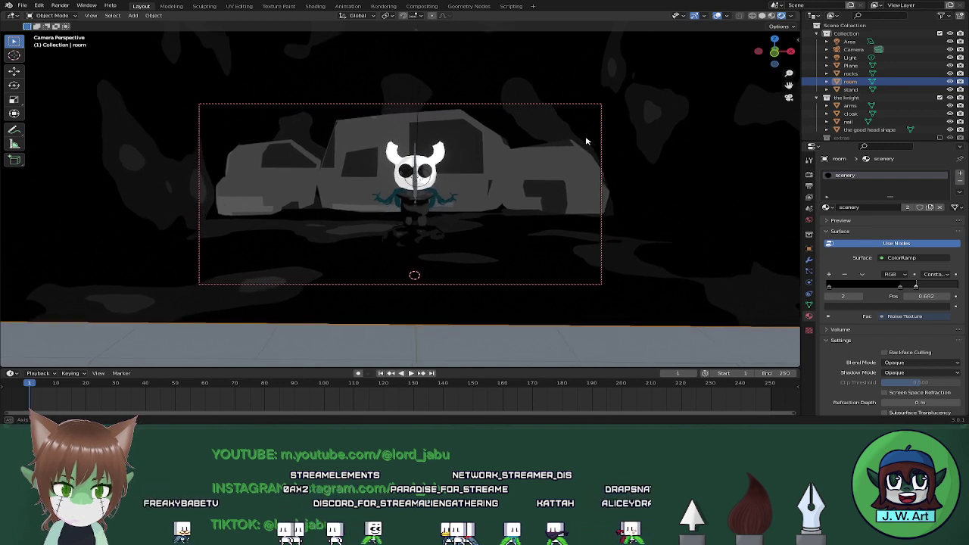
# Select the stand under the knight and make its scenery material a single-user copy in the Shading workspace
pyautogui.moveTo(587, 142)
pyautogui.keyDown('shift'); pyautogui.mouseDown(button='middle')
pyautogui.moveTo(584, 153)
pyautogui.moveTo(575, 139)
pyautogui.moveTo(575, 150)
pyautogui.mouseUp(button='middle'); pyautogui.keyUp('shift')
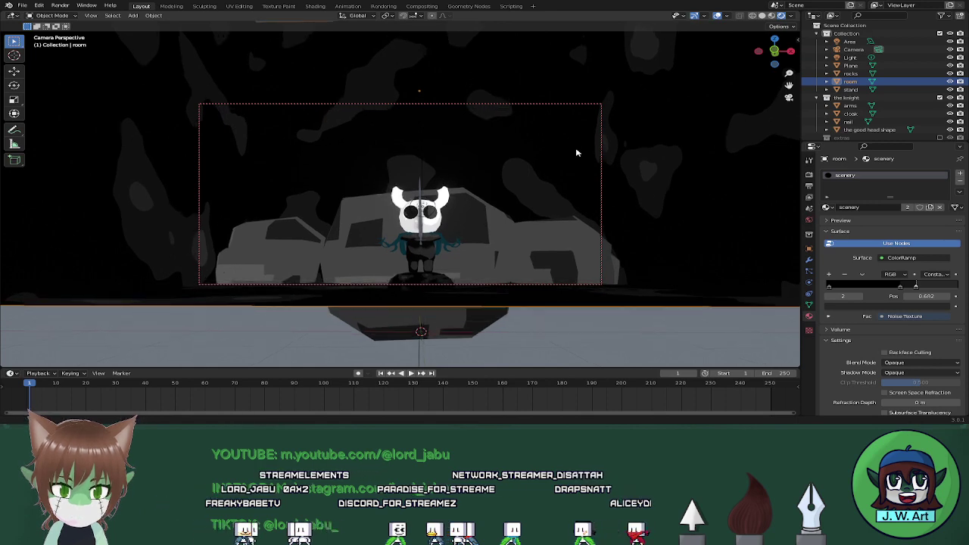
pyautogui.click(792, 97)
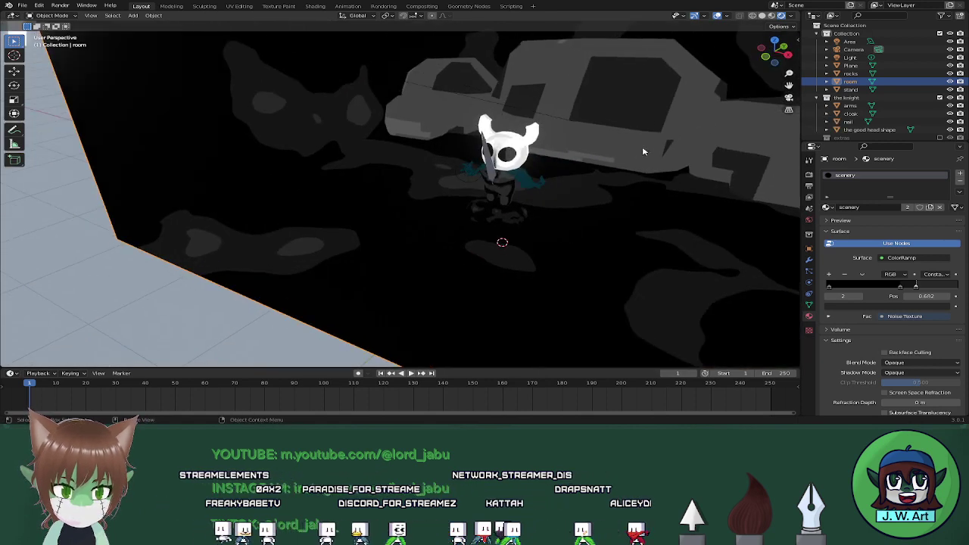
pyautogui.click(498, 218)
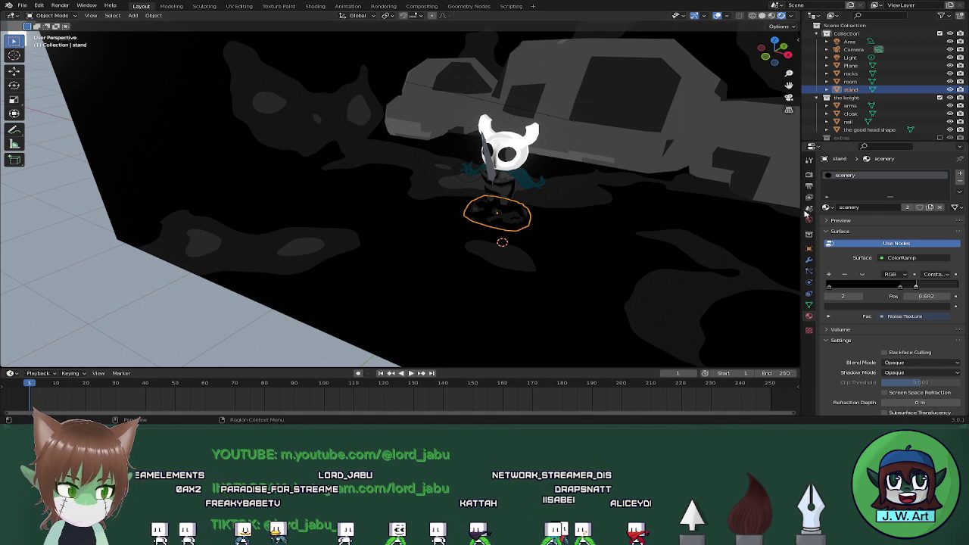
pyautogui.click(324, 8)
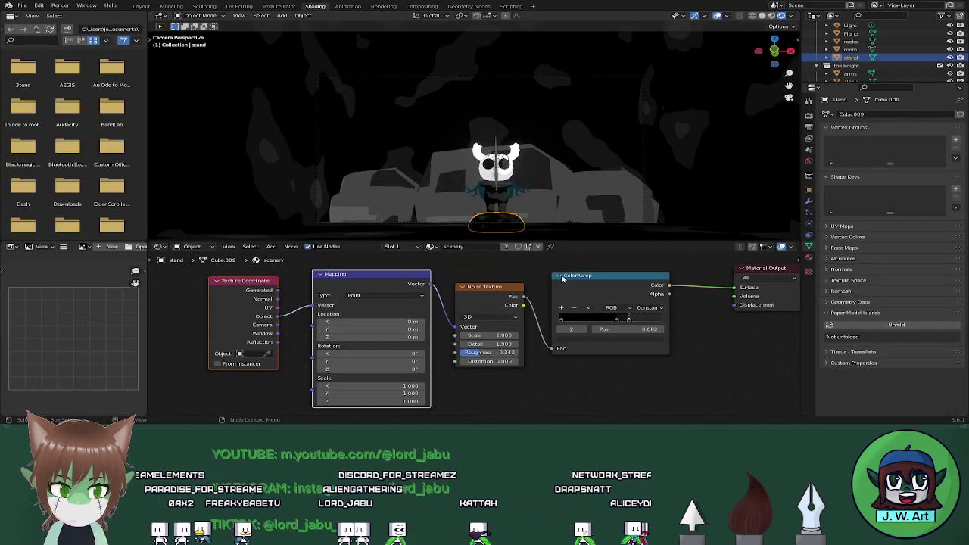
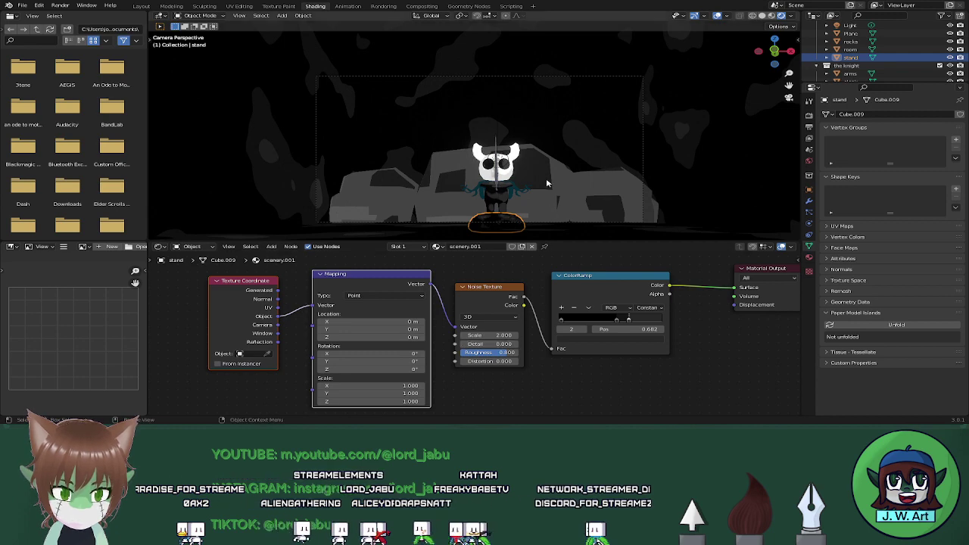
# Try moving the stand's ColorRamp stops toward the dark end, with the last stop at 0.541
pyautogui.moveTo(757, 121); pyautogui.dragTo(716, 147, button='middle')
pyautogui.moveTo(583, 174); pyautogui.dragTo(462, 235, button='middle')
pyautogui.scroll(3, 527, 190)
pyautogui.moveTo(495, 191); pyautogui.dragTo(587, 188, button='middle')
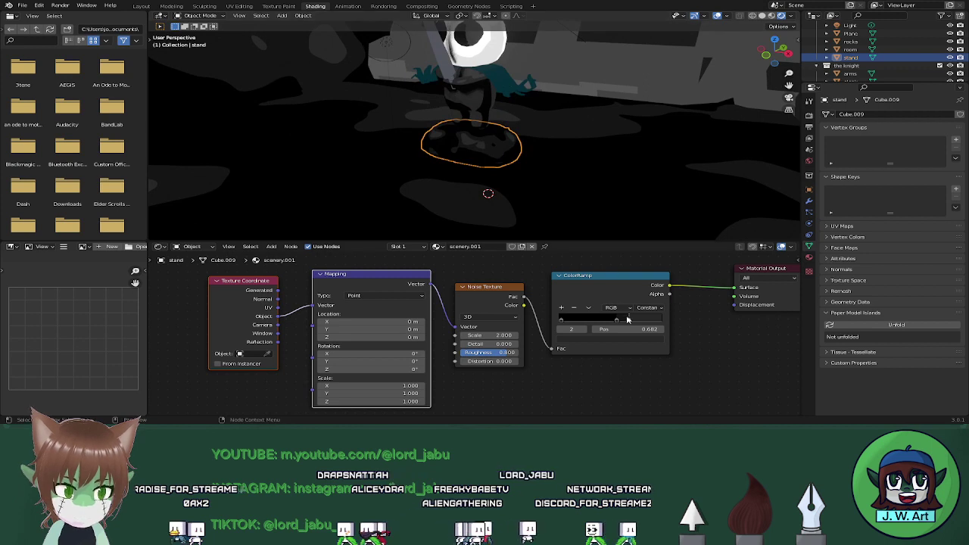
pyautogui.moveTo(647, 318); pyautogui.dragTo(577, 321)
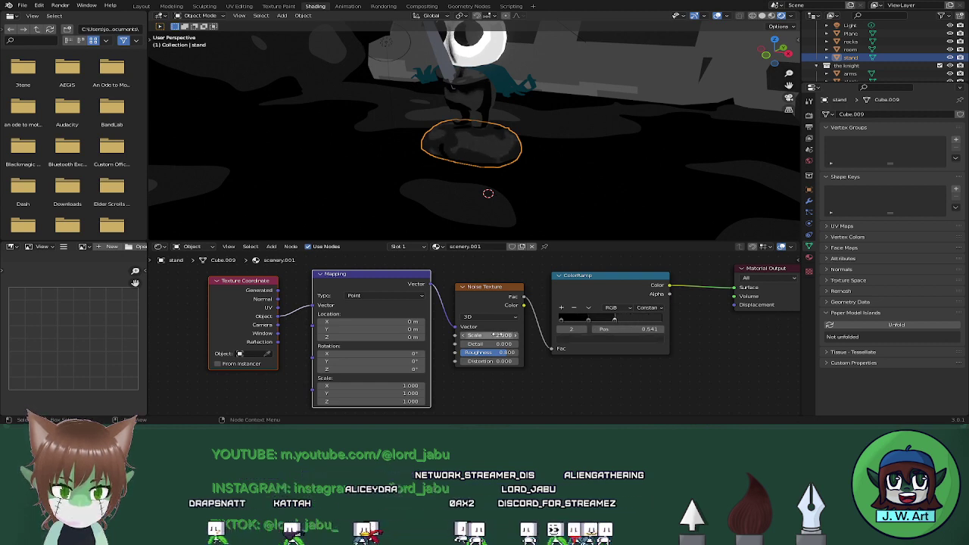
# Replace the stand's Noise Texture with a Musgrave Texture, linking Mapping's Vector into it and its Height to the ColorRamp's Fac
pyautogui.press('x')
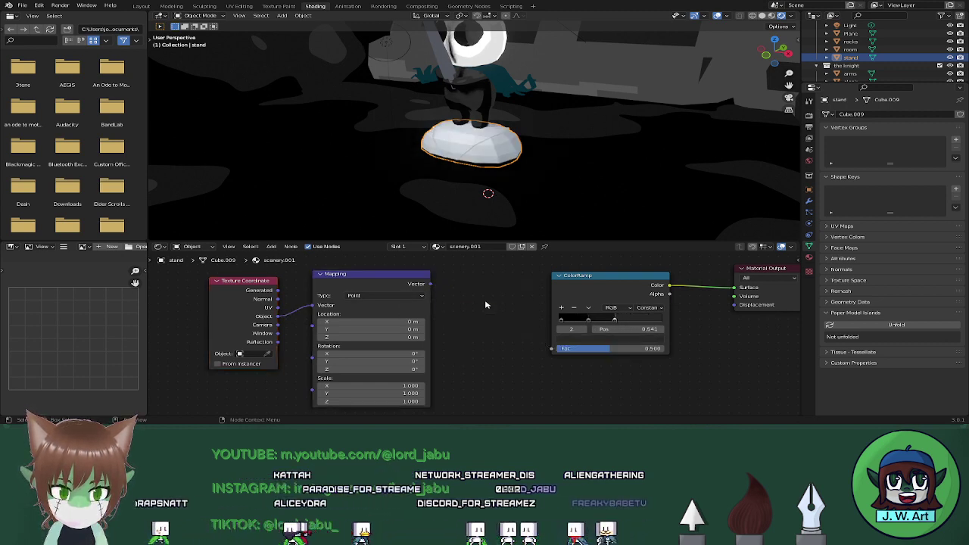
pyautogui.hotkey('shift', 'a')
pyautogui.moveTo(486, 304)
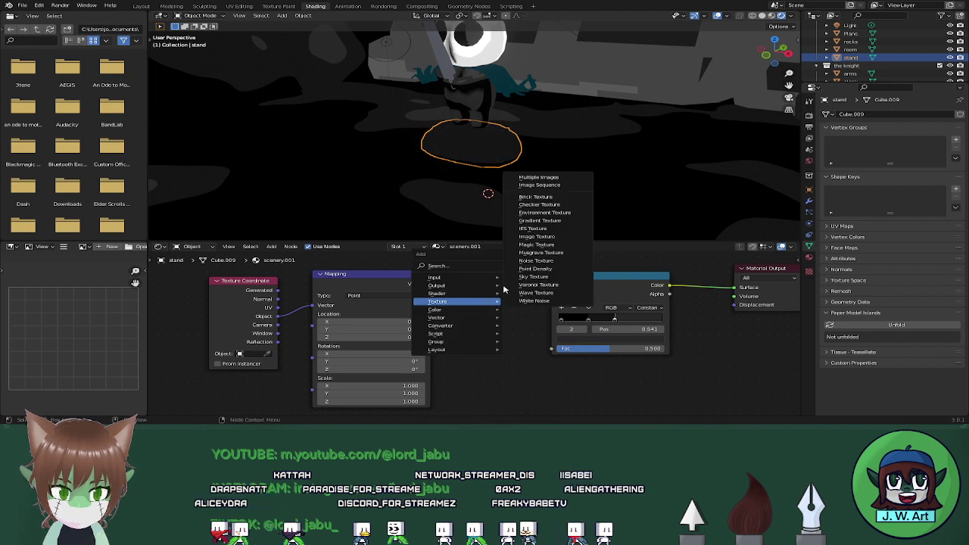
pyautogui.click(539, 252)
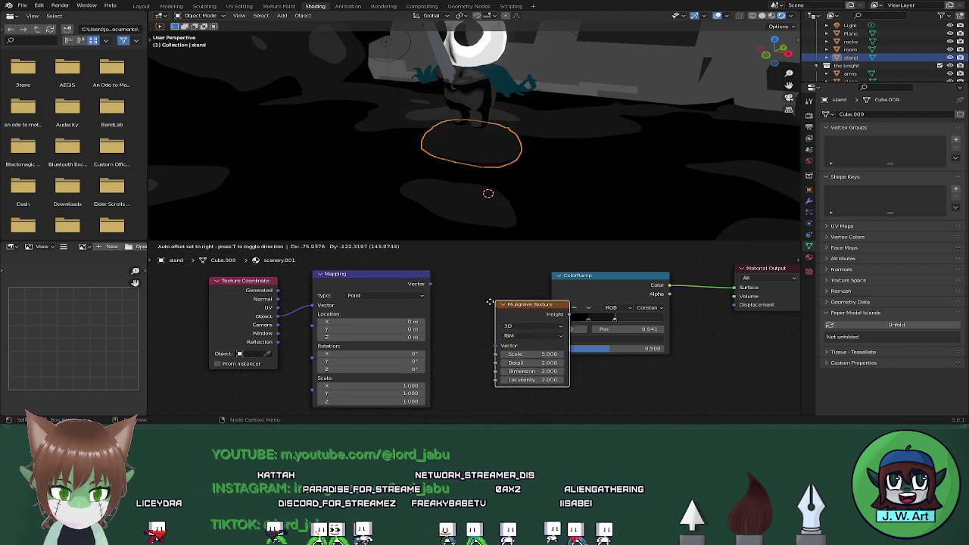
pyautogui.click(473, 282)
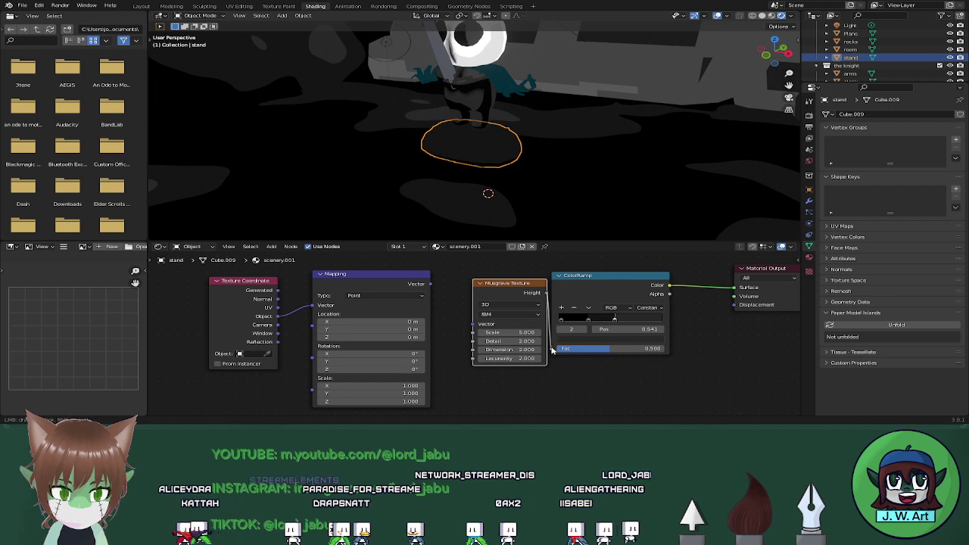
pyautogui.moveTo(526, 291); pyautogui.dragTo(504, 292)
pyautogui.moveTo(552, 349); pyautogui.dragTo(553, 349)
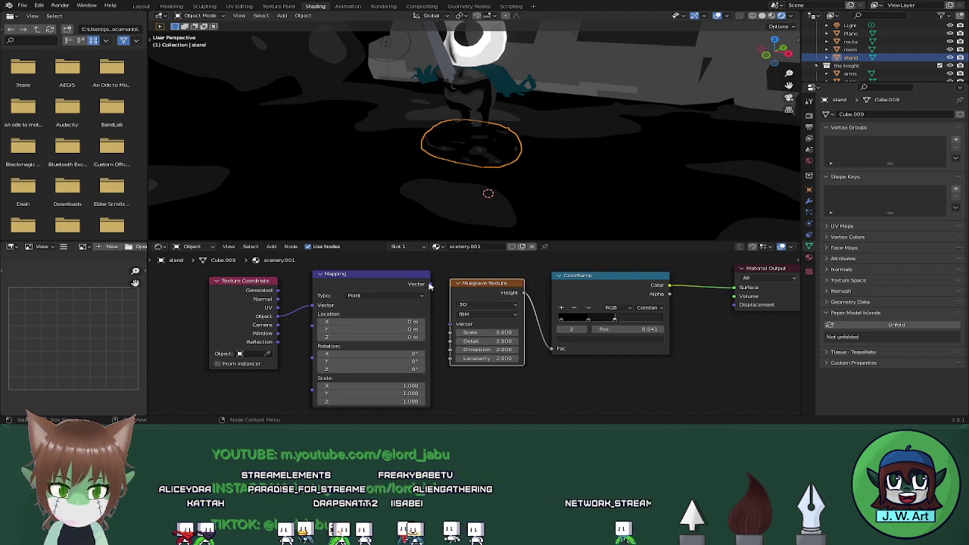
pyautogui.moveTo(430, 285); pyautogui.dragTo(439, 321)
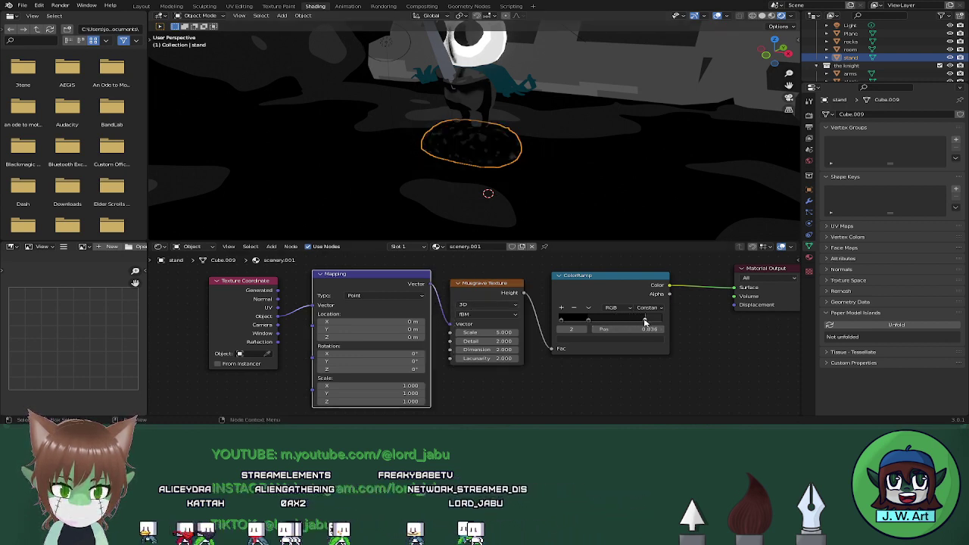
# Move the stand's first ColorRamp stop to 0.086, and set Musgrave Scale 0.700, Detail 6.600, Dimension 0.700 and Lacunarity 2.700
pyautogui.moveTo(607, 323); pyautogui.dragTo(579, 322)
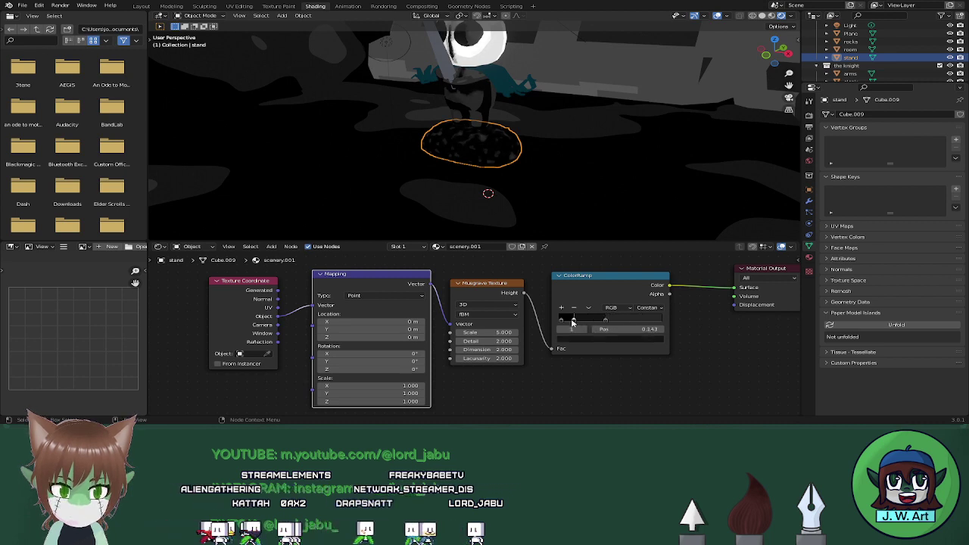
pyautogui.moveTo(492, 332); pyautogui.dragTo(427, 332)
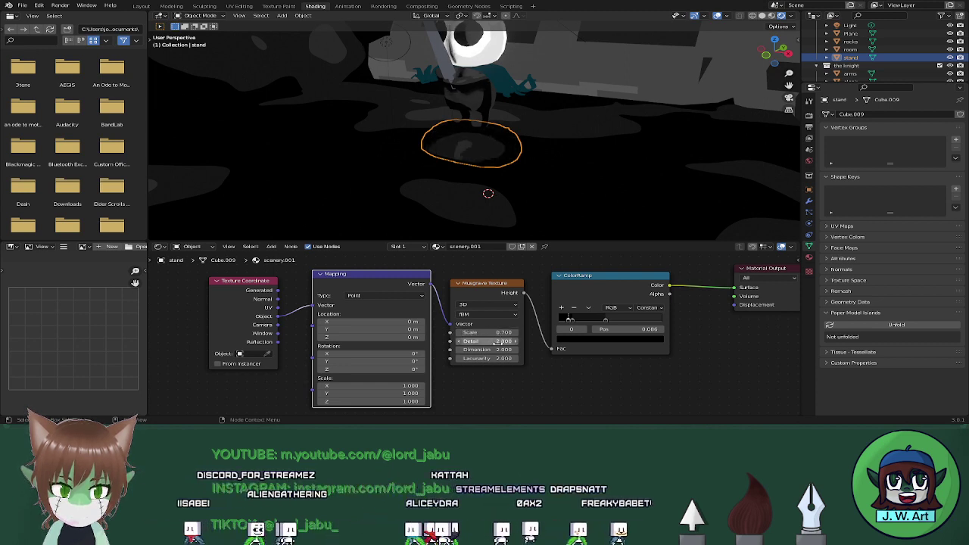
pyautogui.moveTo(497, 341); pyautogui.dragTo(503, 360)
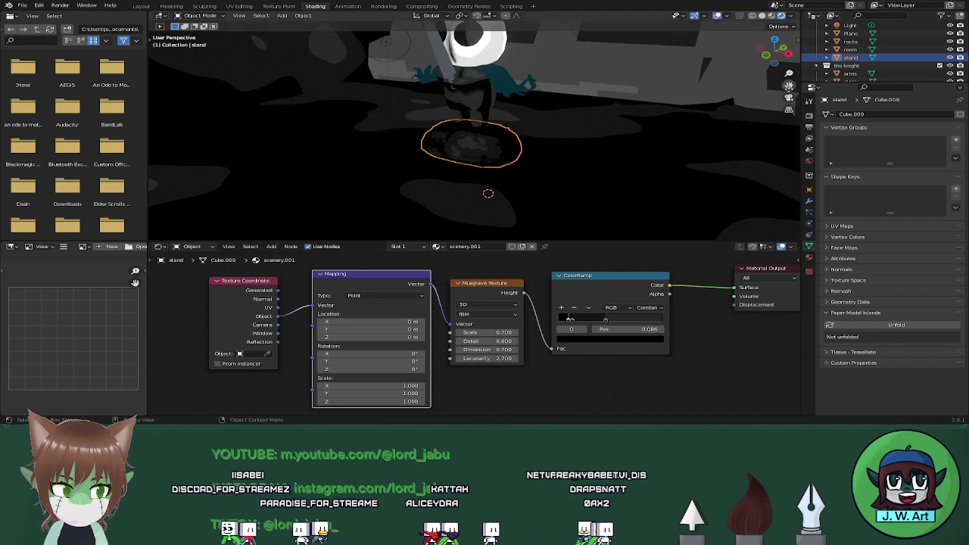
# Show the scene in Material Preview shading and save the file
pyautogui.click(770, 16)
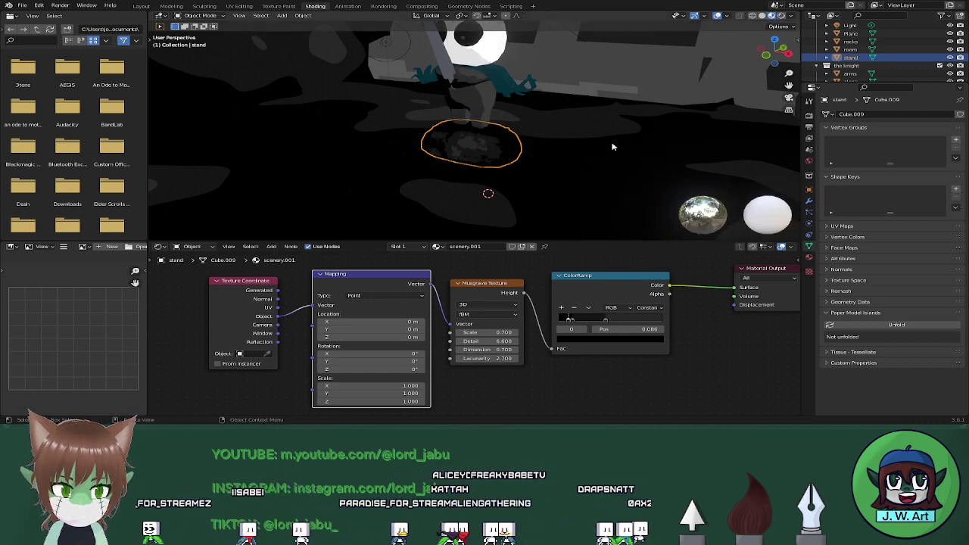
pyautogui.moveTo(614, 147); pyautogui.dragTo(573, 187, button='middle')
pyautogui.hotkey('ctrl', 's')
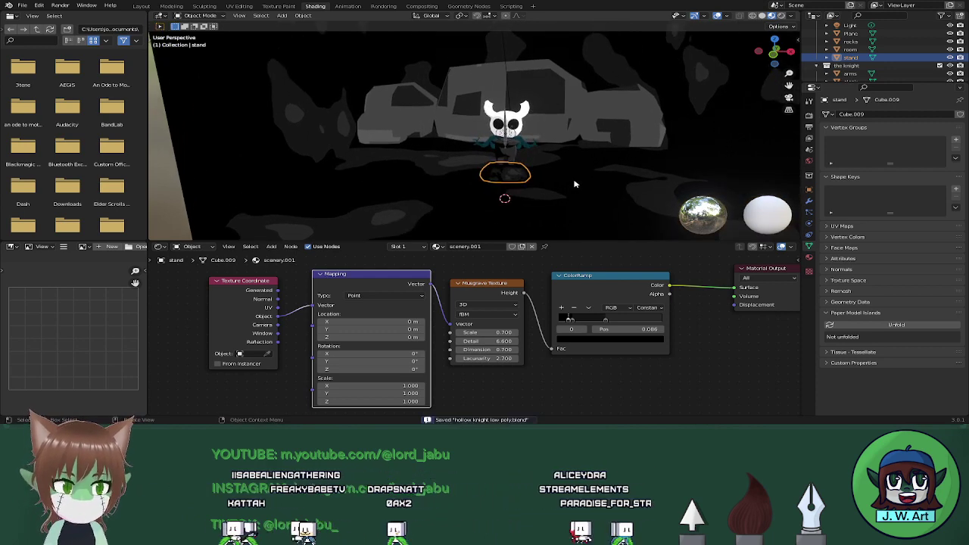
# Delete the Voronoi Texture node from the rocks' material and set the Mapping node's X rotation to 0°
pyautogui.click(589, 118)
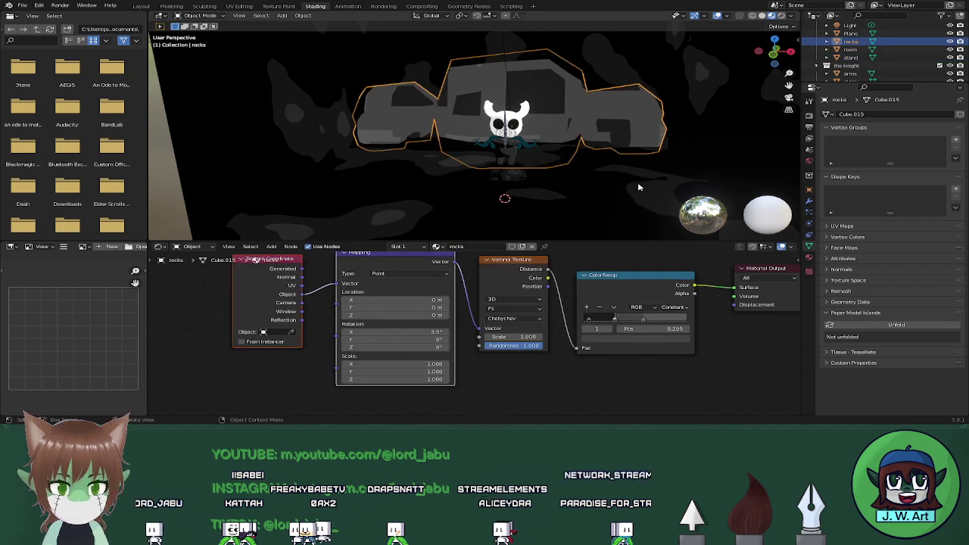
pyautogui.click(508, 279)
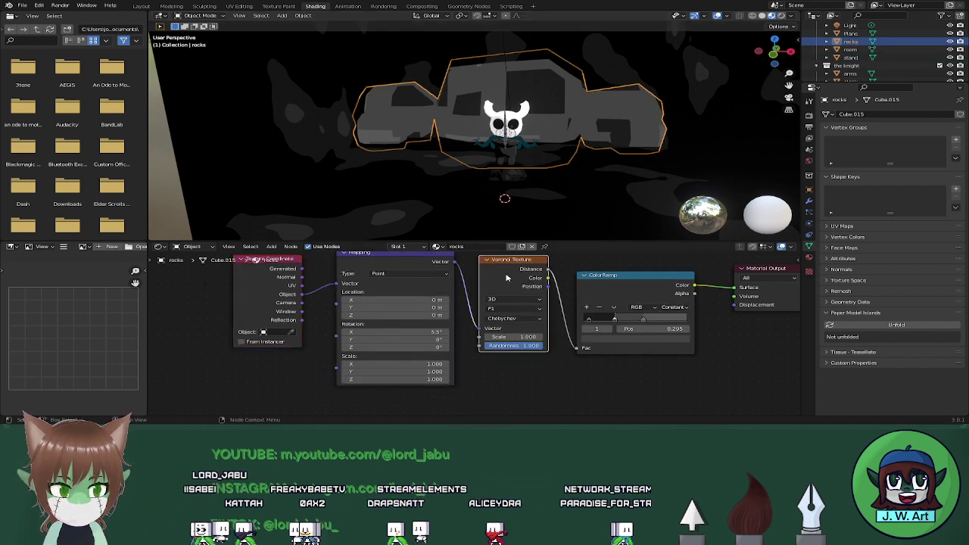
pyautogui.press('x')
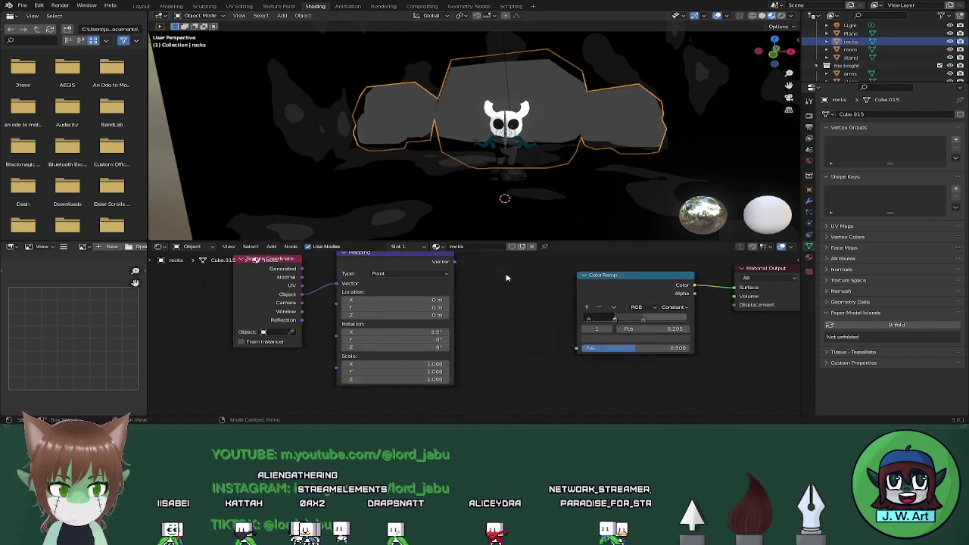
pyautogui.press('x')
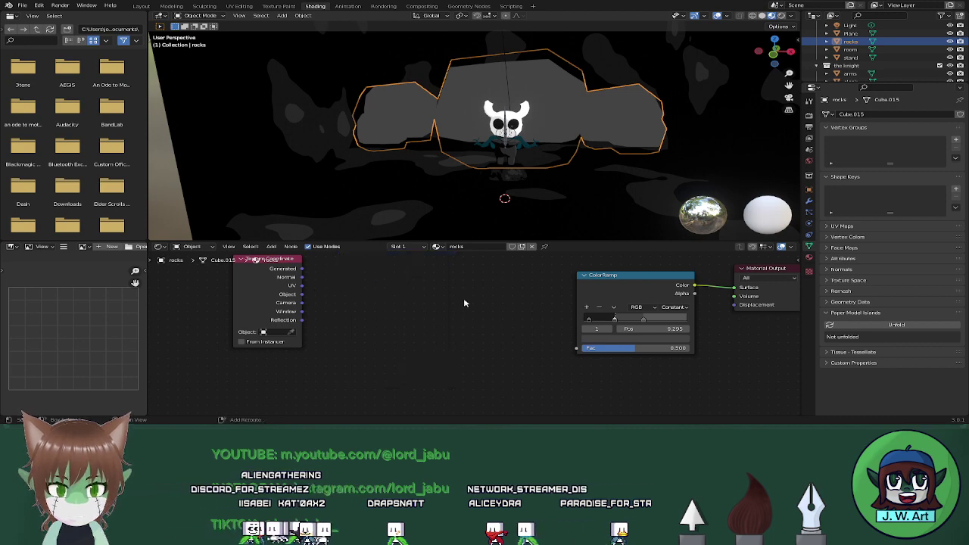
pyautogui.hotkey('shift', 'a')
pyautogui.hotkey('ctrl', 'z')
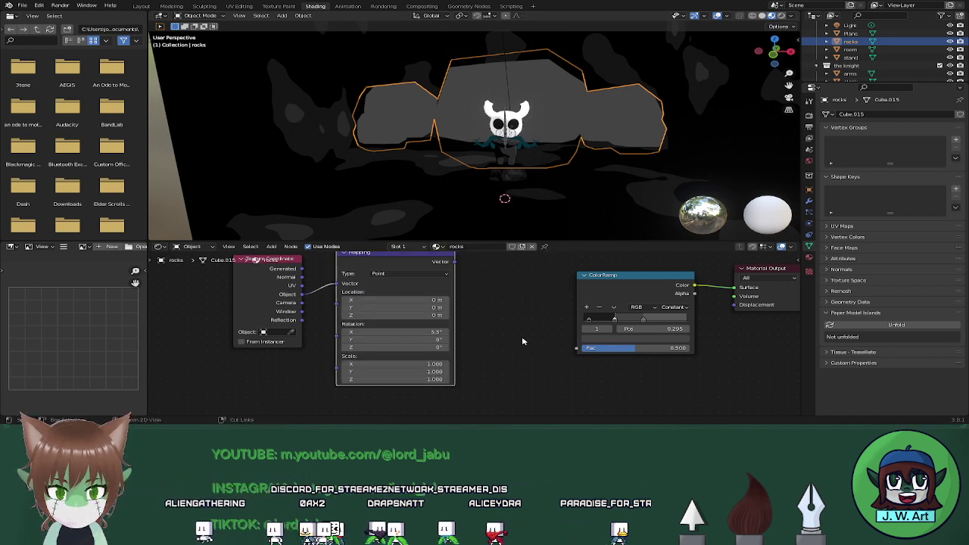
pyautogui.click(439, 332)
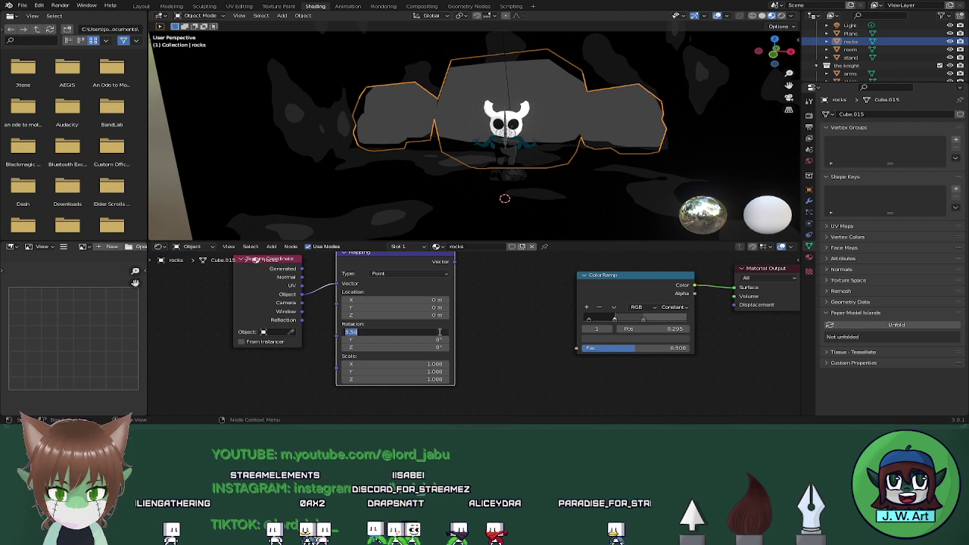
pyautogui.write('0')
pyautogui.press('Return')
# Add a Musgrave Texture to the rocks' material and link it between the Mapping node and the ColorRamp
pyautogui.hotkey('shift', 'a')
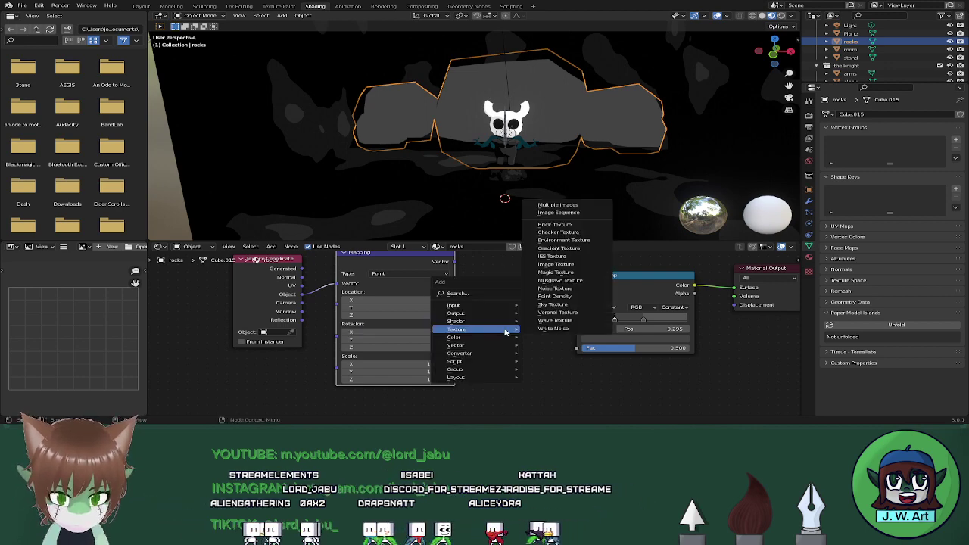
pyautogui.moveTo(512, 329)
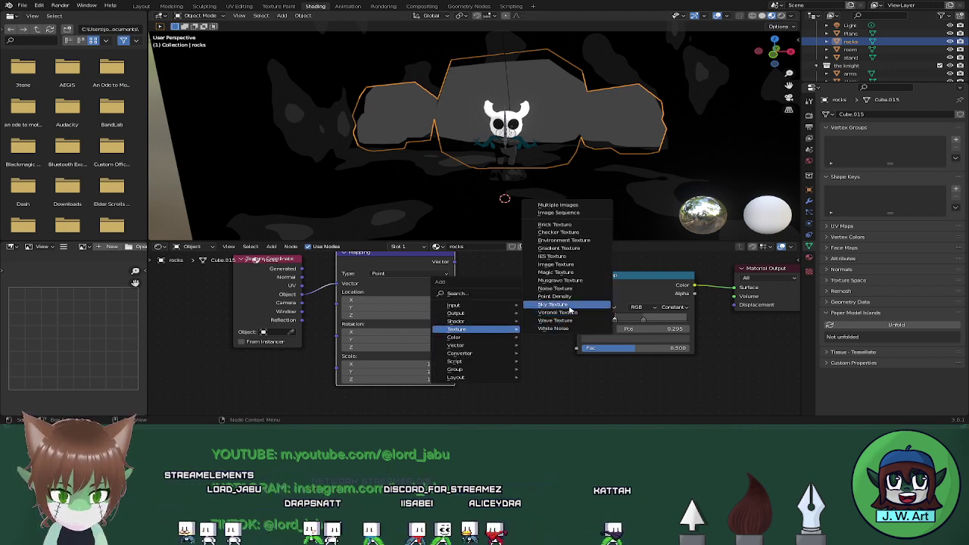
pyautogui.click(560, 280)
pyautogui.click(492, 283)
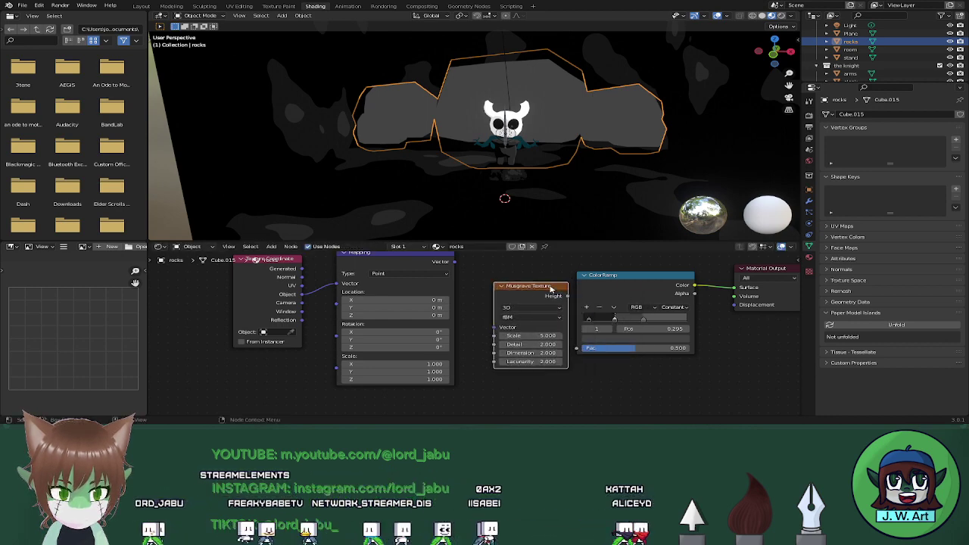
pyautogui.moveTo(554, 289); pyautogui.dragTo(535, 288)
pyautogui.moveTo(574, 350); pyautogui.dragTo(577, 349)
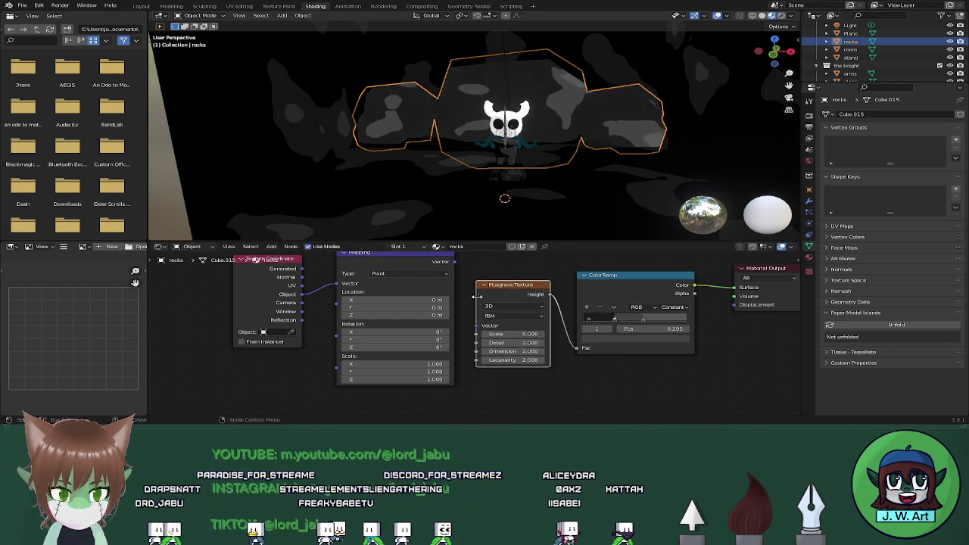
pyautogui.moveTo(455, 264); pyautogui.dragTo(461, 299)
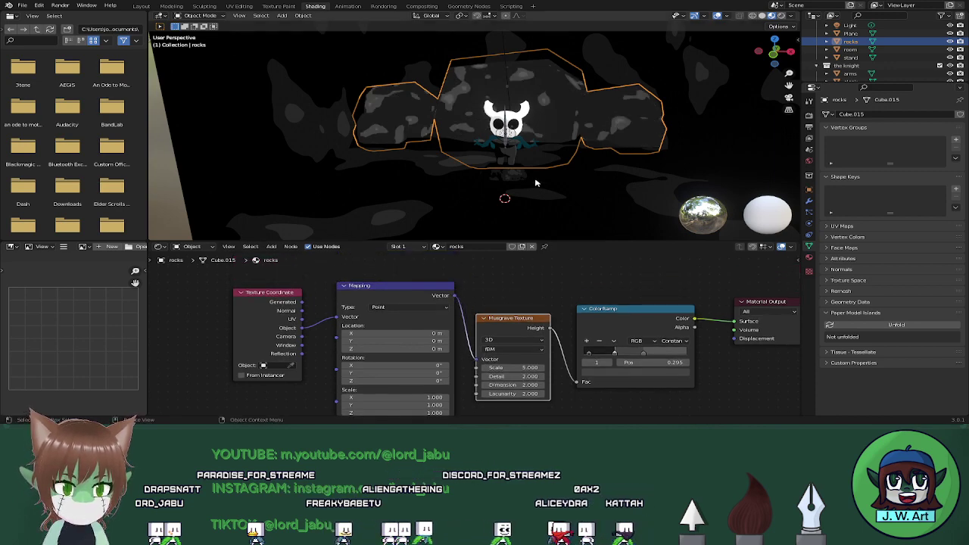
# Move the rocks' middle ColorRamp stop to 0.145 and set the Musgrave Texture to 3D, Ridged Multifractal and Scale 7.500
pyautogui.moveTo(643, 354); pyautogui.dragTo(595, 353)
pyautogui.moveTo(518, 368); pyautogui.dragTo(537, 368)
pyautogui.click(512, 340)
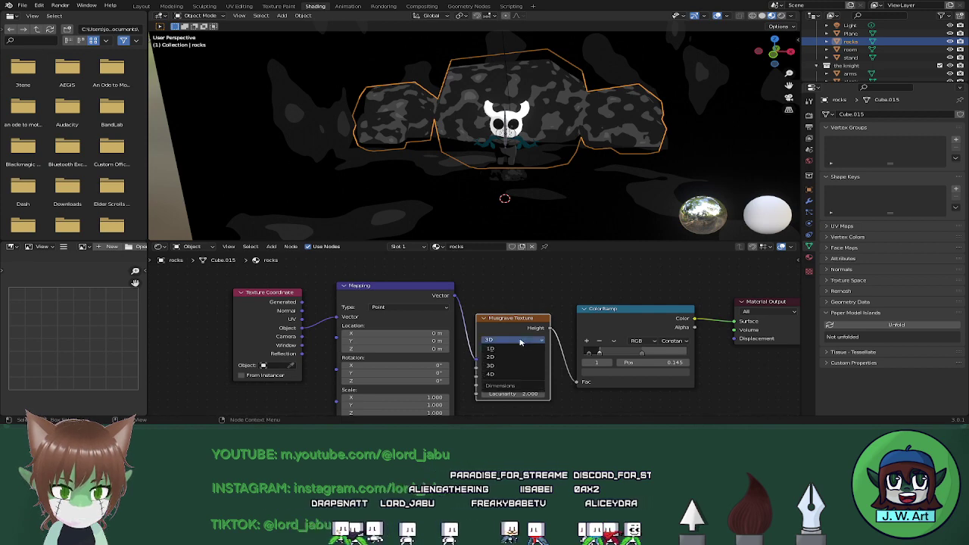
pyautogui.click(519, 365)
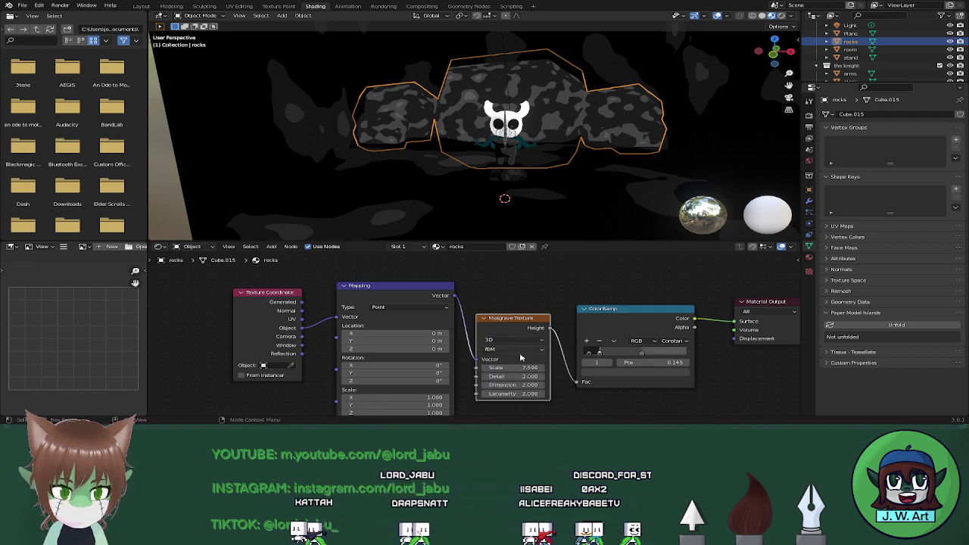
pyautogui.click(521, 350)
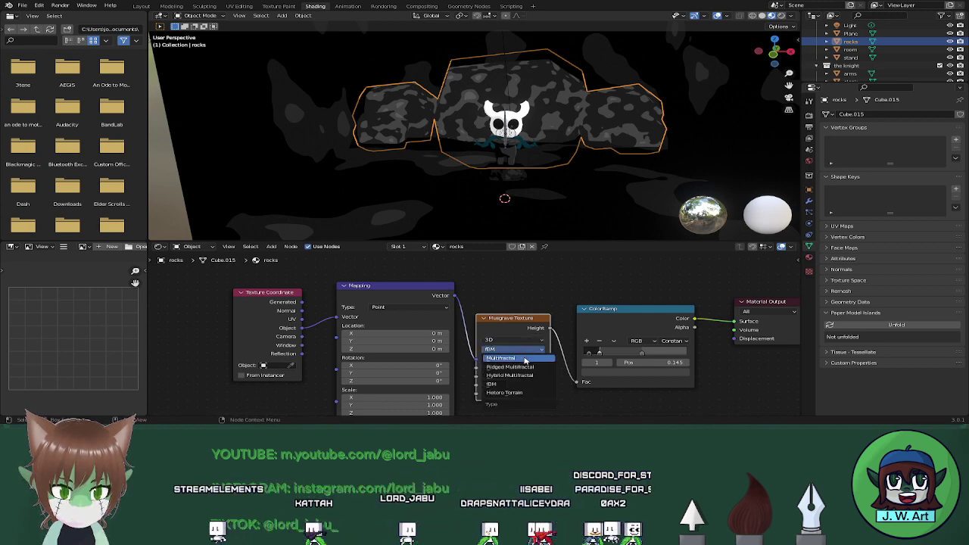
pyautogui.click(523, 366)
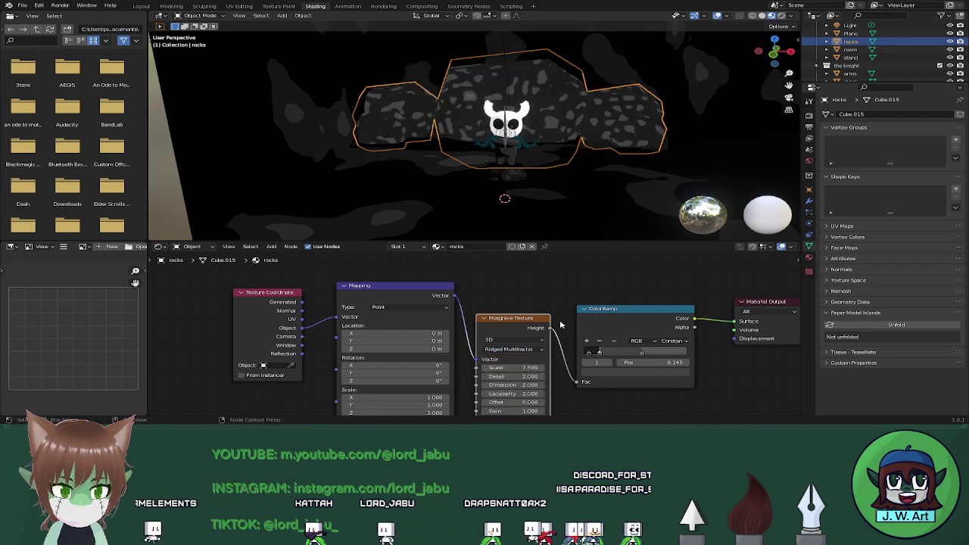
# Set the rocks' Musgrave Texture to Dimension 0.000, Detail 15.000 and Scale 2.700
pyautogui.moveTo(520, 385); pyautogui.dragTo(492, 384)
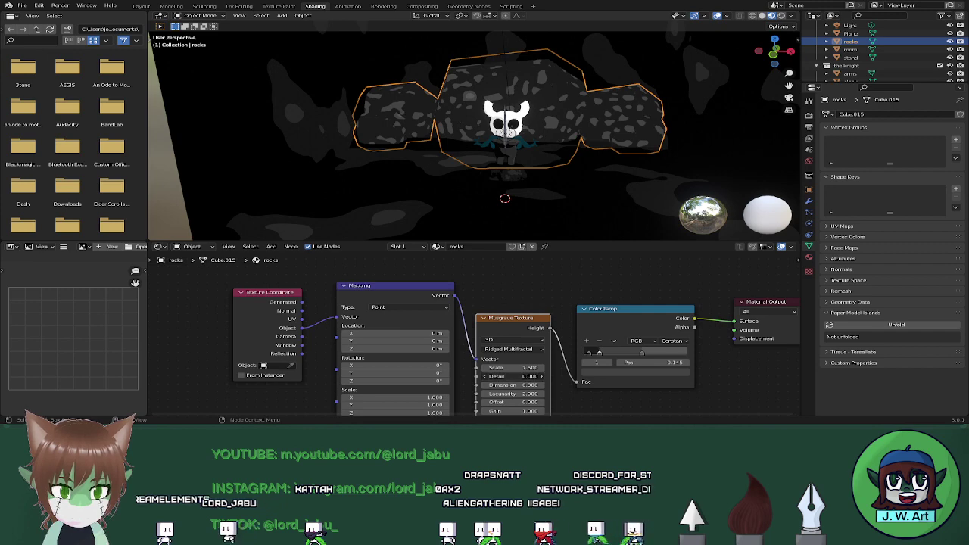
pyautogui.moveTo(513, 376); pyautogui.dragTo(480, 368)
pyautogui.moveTo(598, 377); pyautogui.dragTo(588, 334, button='middle')
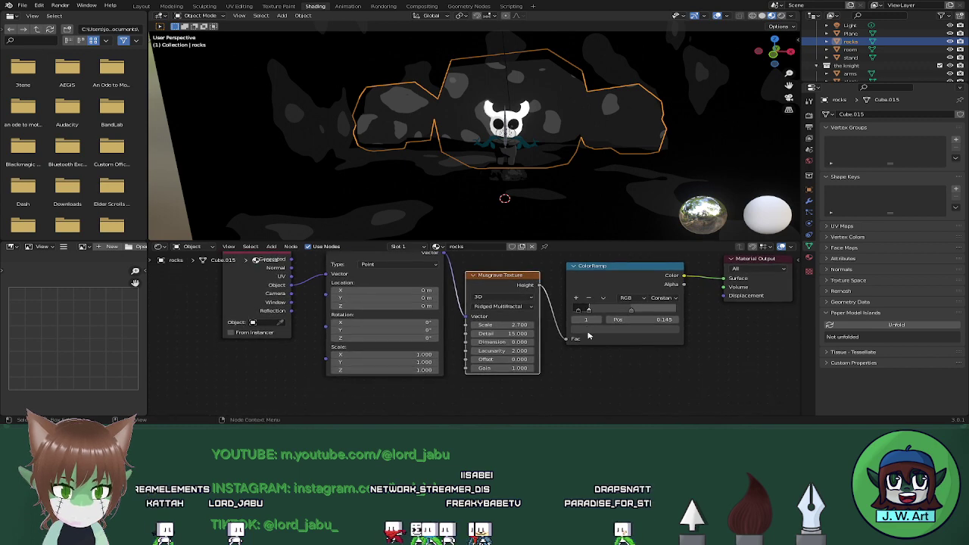
# Undo the Musgrave Texture edits on the rocks' material back to the Chebychev Voronoi Texture and its tilted Mapping node
pyautogui.hotkey('ctrl', 'z')
pyautogui.hotkey('ctrl', 'z')
pyautogui.hotkey('ctrl', 'z')
pyautogui.hotkey('ctrl', 'z')
pyautogui.hotkey('ctrl', 'z')
pyautogui.hotkey('ctrl', 'z')
pyautogui.hotkey('ctrl', 'z')
pyautogui.hotkey('ctrl', 'z')
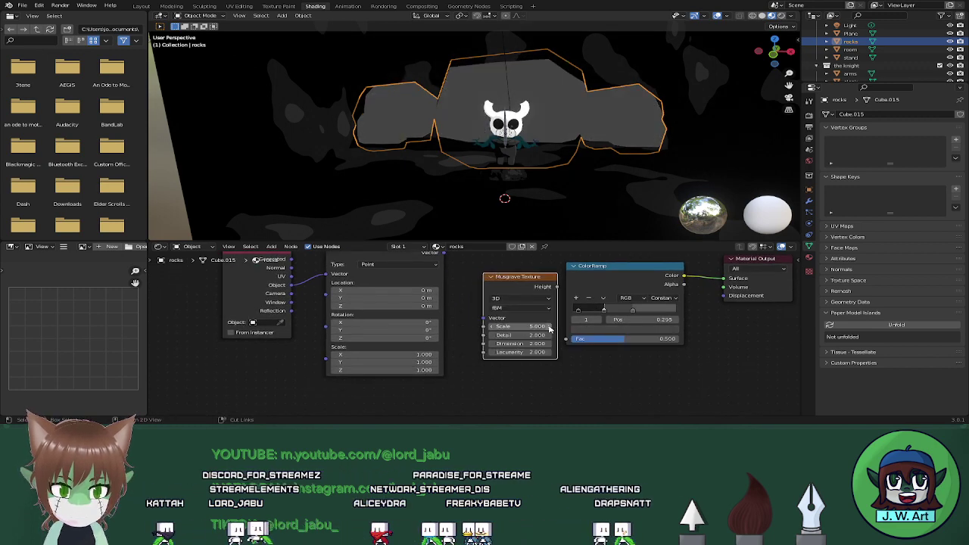
pyautogui.hotkey('ctrl', 'z')
pyautogui.hotkey('ctrl', 'z')
pyautogui.hotkey('ctrl', 'z')
pyautogui.hotkey('ctrl', 'z')
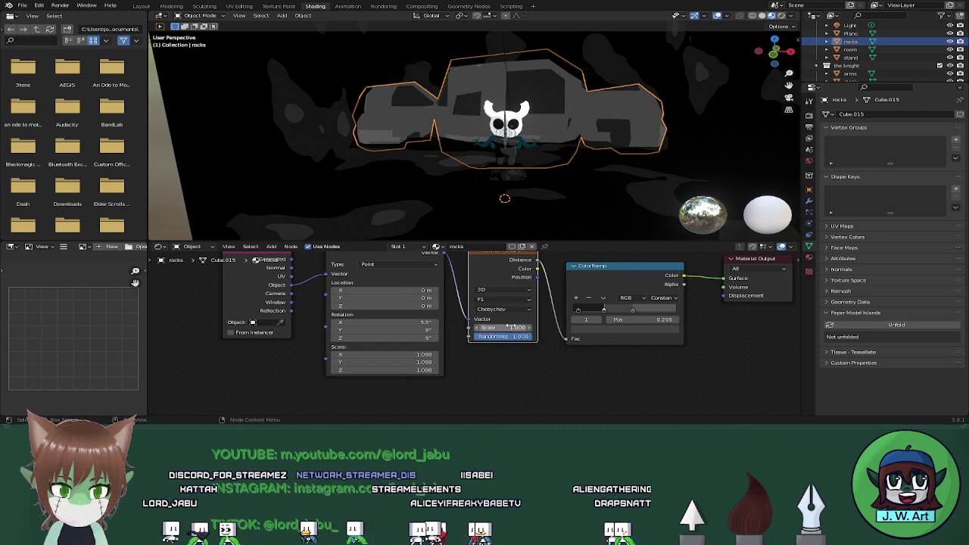
# Reposition the three stops of the rocks' ColorRamp to 0.209, 0.386 and 0.541
pyautogui.keyDown('ctrl'); pyautogui.click(611, 310); pyautogui.keyUp('ctrl')
pyautogui.moveTo(649, 308); pyautogui.dragTo(621, 311)
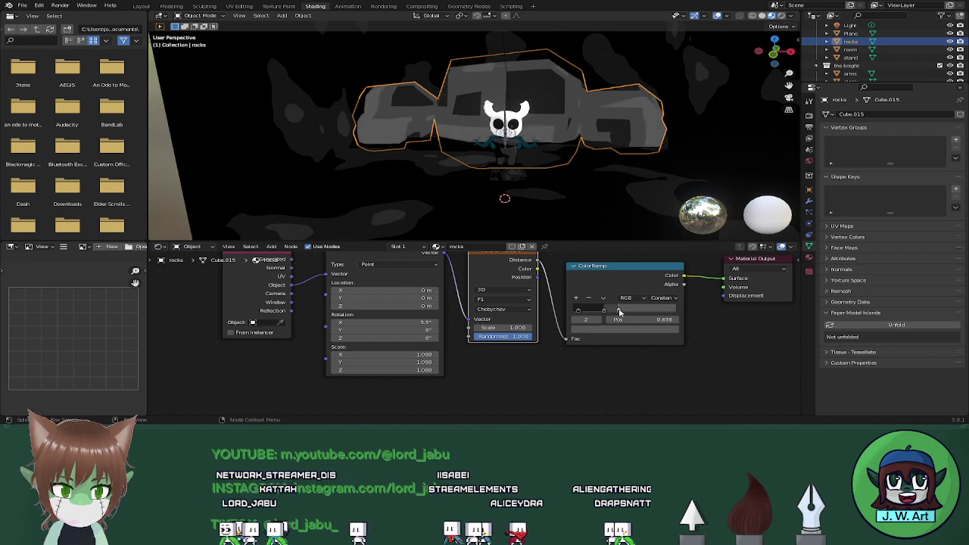
pyautogui.click(603, 309)
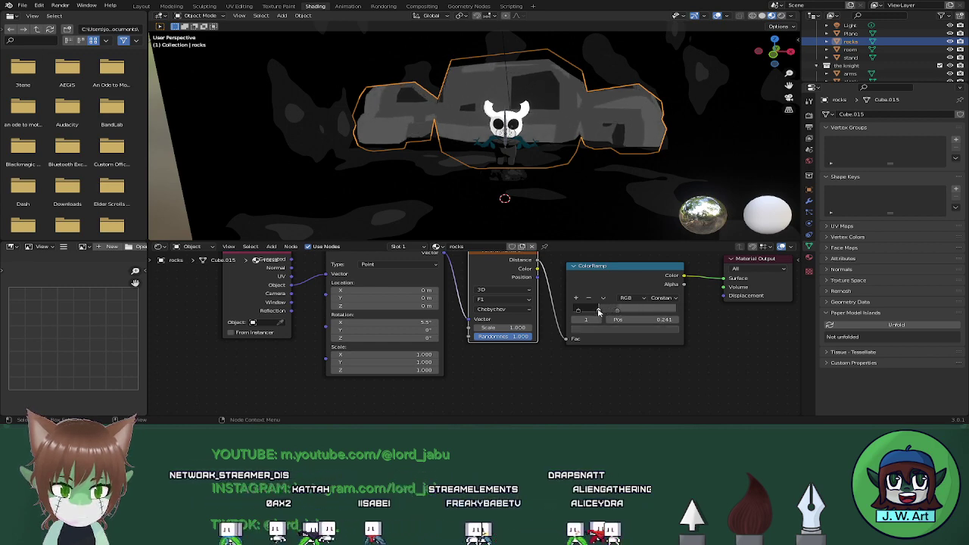
pyautogui.moveTo(616, 310)
pyautogui.mouseDown()
pyautogui.moveTo(629, 310)
pyautogui.moveTo(591, 311)
pyautogui.mouseUp()
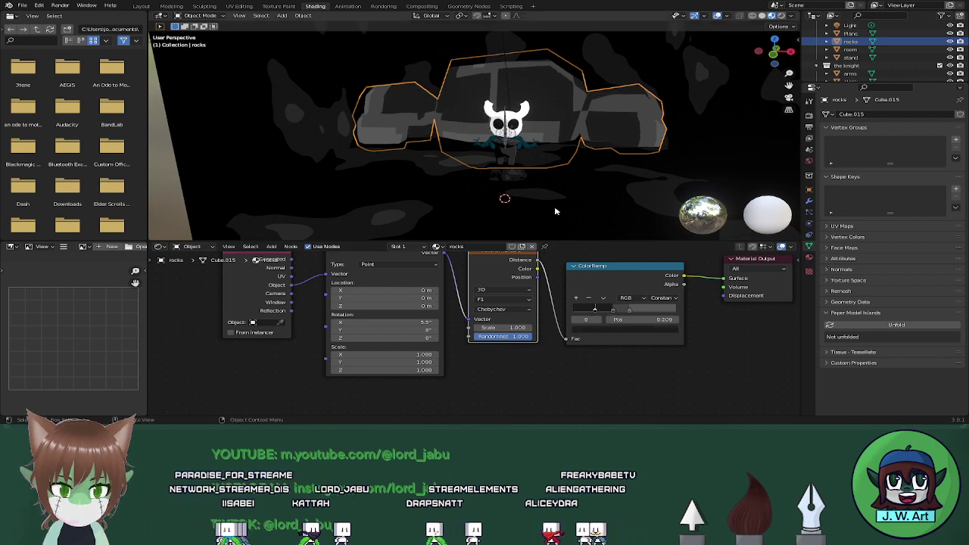
# Switch the viewport to rendered shading and bring the whole room and its area light into view
pyautogui.moveTo(555, 212); pyautogui.dragTo(516, 40, button='middle')
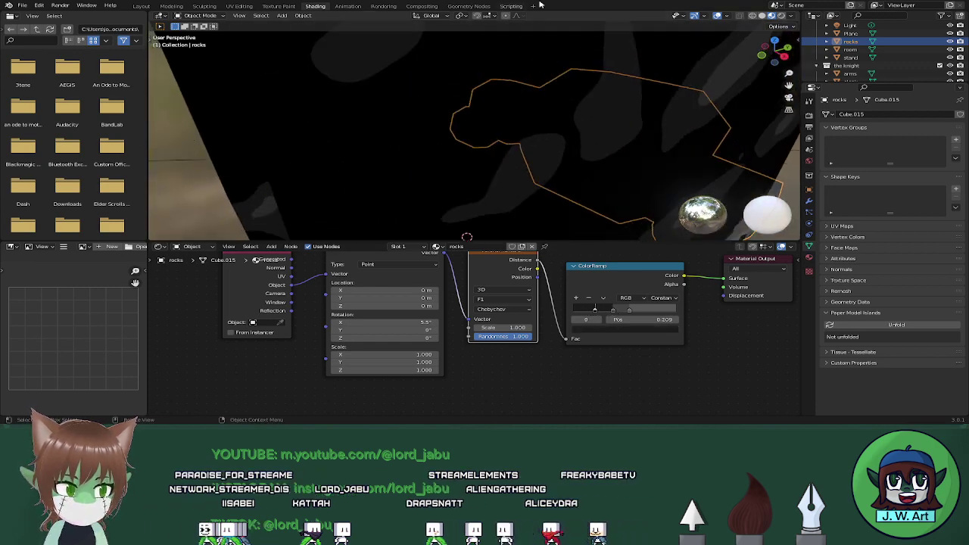
pyautogui.scroll(-5, 713, 55)
pyautogui.click(780, 16)
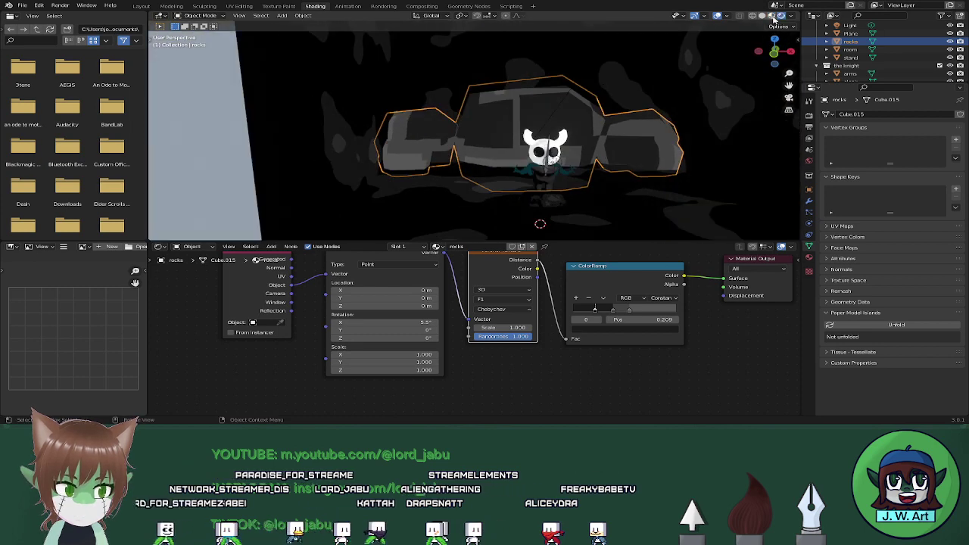
pyautogui.moveTo(674, 65)
pyautogui.mouseDown(button='middle')
pyautogui.moveTo(593, 111)
pyautogui.moveTo(597, 122)
pyautogui.moveTo(704, 110)
pyautogui.mouseUp(button='middle')
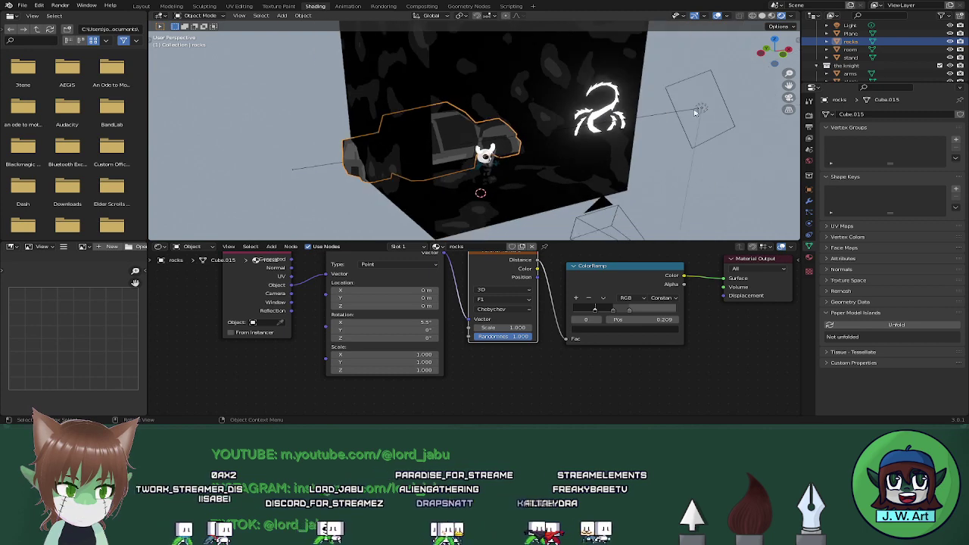
# Set the power of the area light in front of the room to 150 W
pyautogui.click(700, 109)
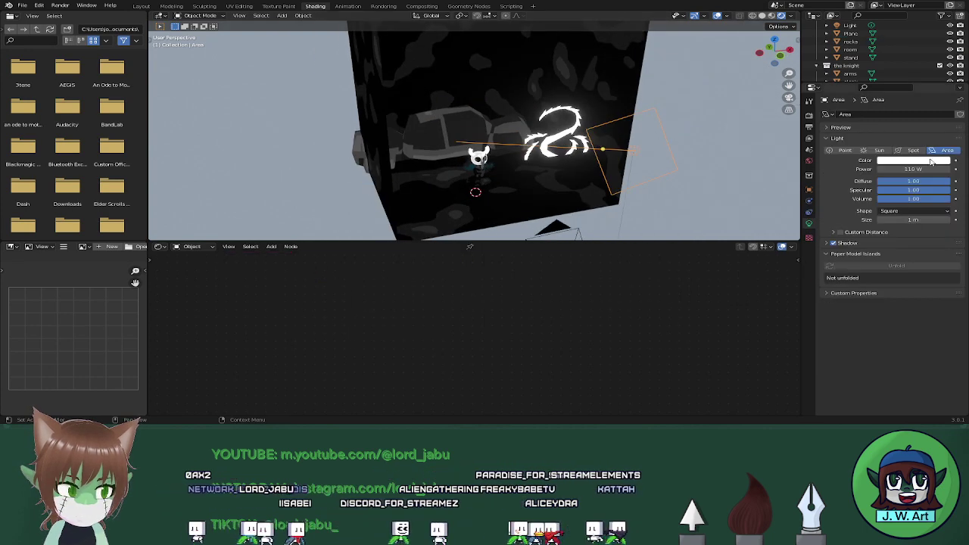
pyautogui.click(929, 168)
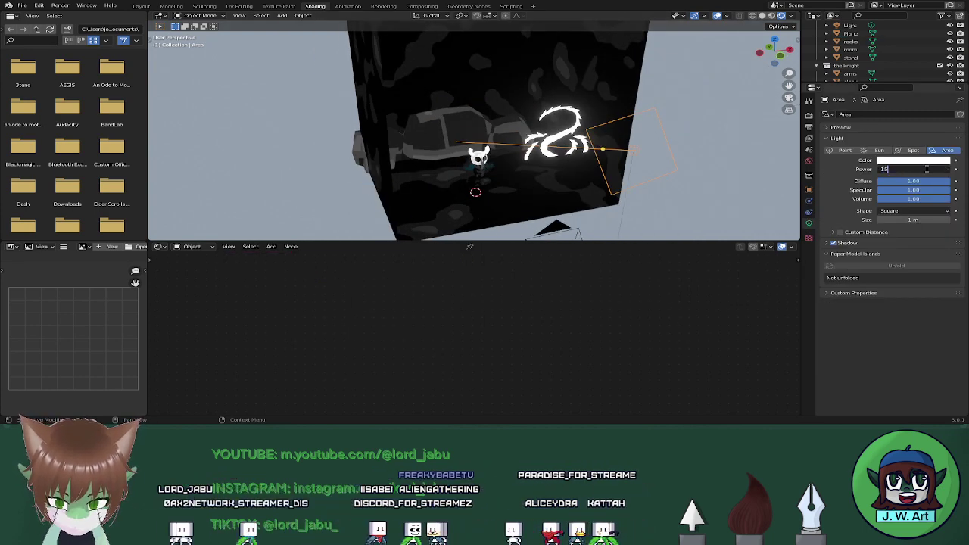
pyautogui.press('Return')
pyautogui.scroll(3, 610, 145)
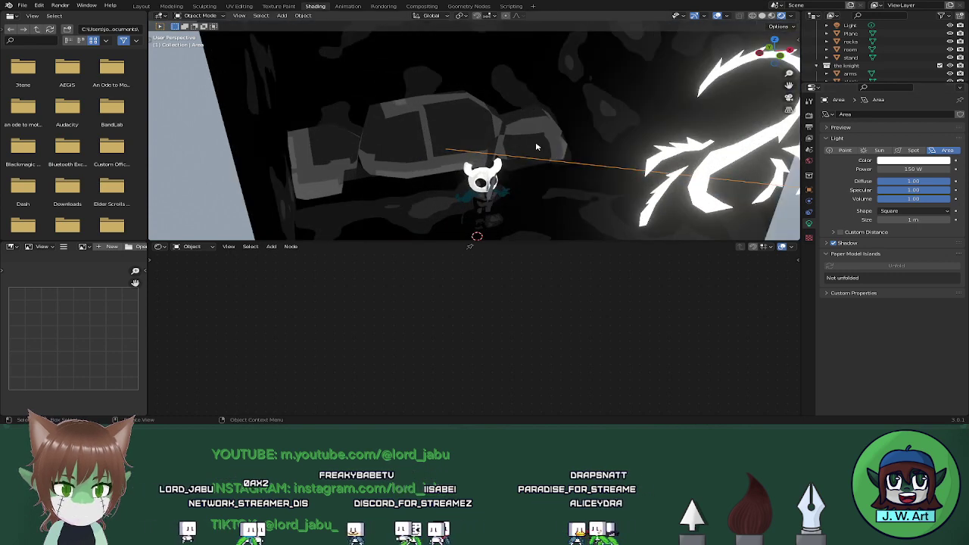
# Brighten all three greys of the rocks' ColorRamp, setting the last stop's colour Value to 0.258
pyautogui.moveTo(537, 147); pyautogui.dragTo(455, 134, button='middle')
pyautogui.click(471, 135)
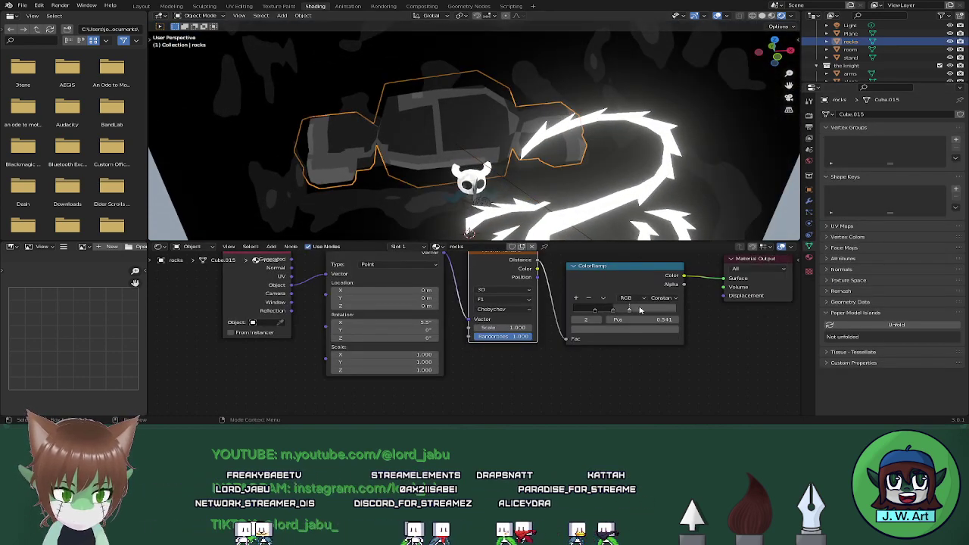
pyautogui.click(676, 330)
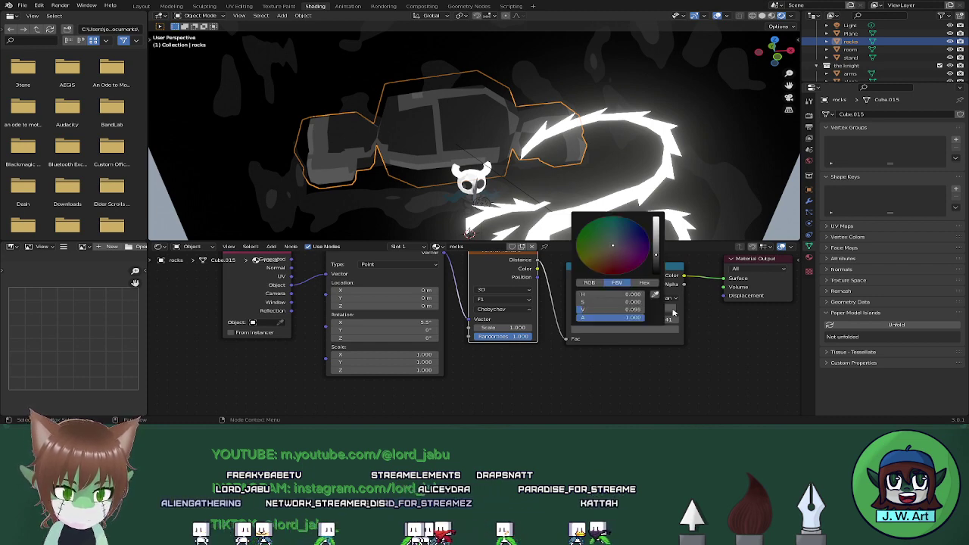
pyautogui.moveTo(656, 254); pyautogui.dragTo(656, 240)
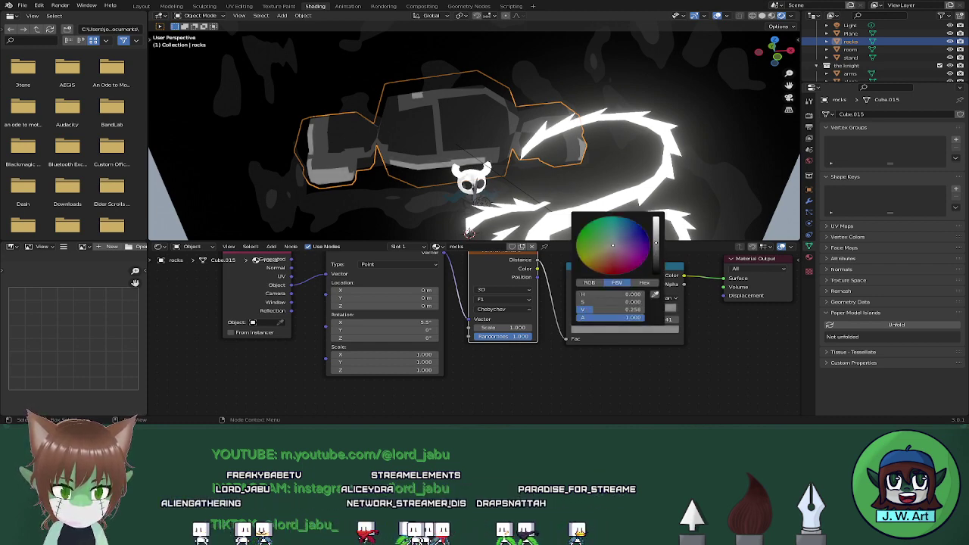
pyautogui.click(631, 328)
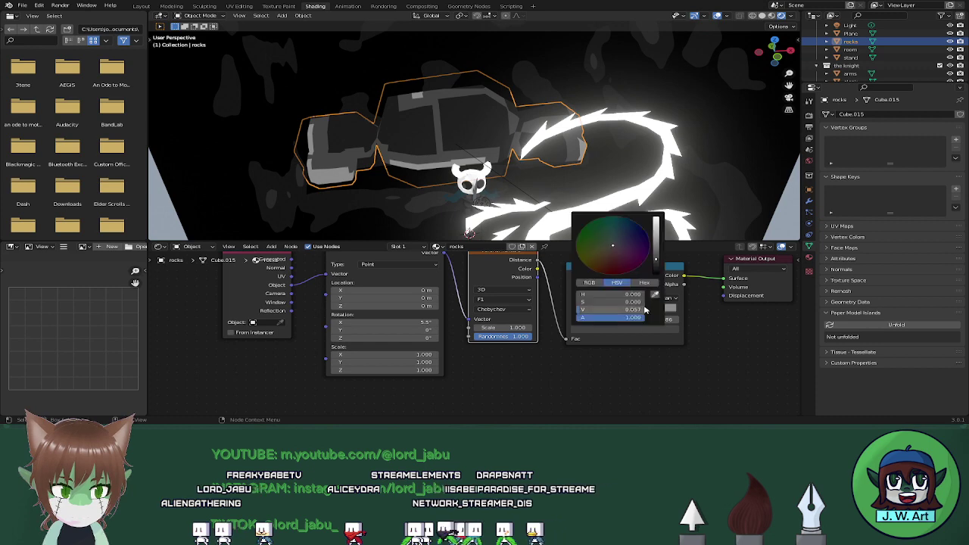
pyautogui.moveTo(656, 262); pyautogui.dragTo(656, 227)
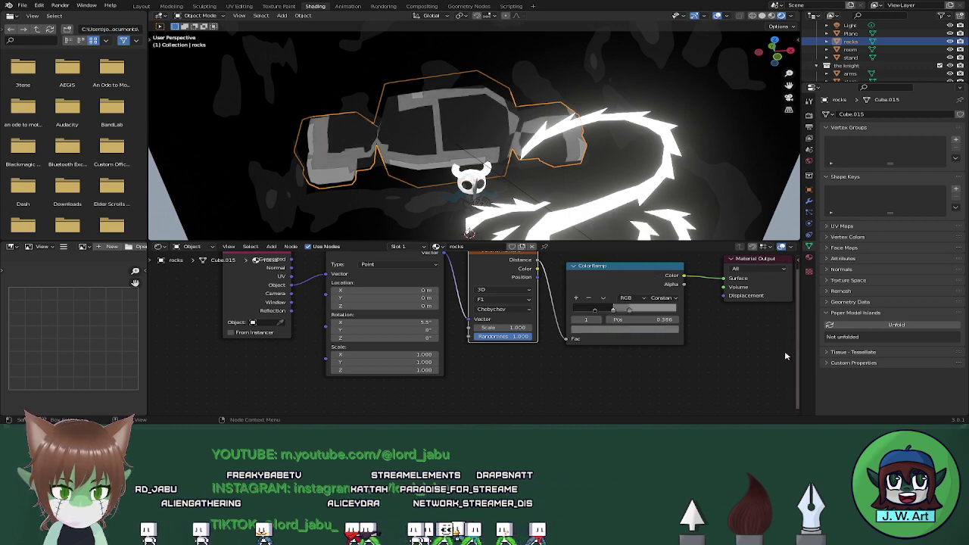
pyautogui.click(626, 331)
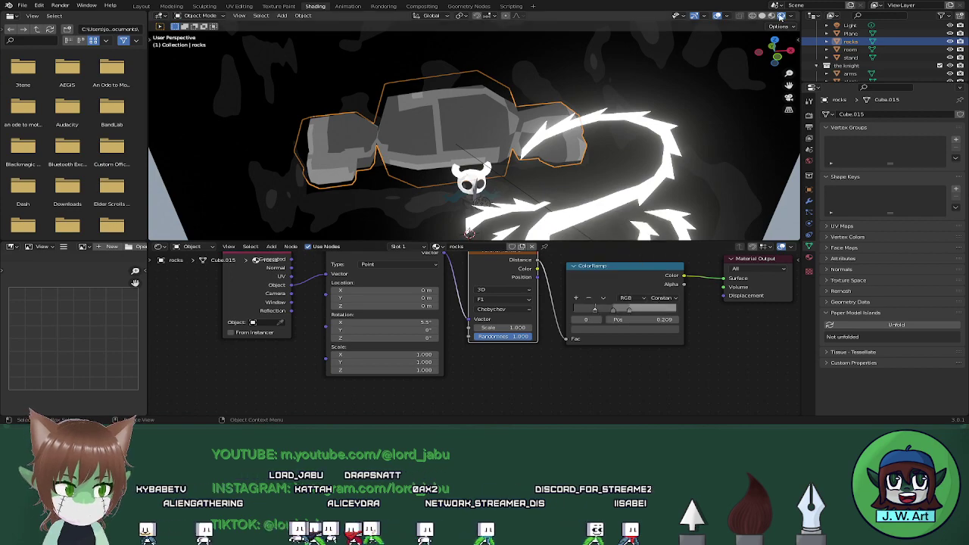
# Compare the brightened rocks in material preview and rendered shading
pyautogui.click(773, 16)
pyautogui.moveTo(697, 71)
pyautogui.mouseDown(button='middle')
pyautogui.moveTo(671, 65)
pyautogui.moveTo(676, 91)
pyautogui.mouseUp(button='middle')
pyautogui.click(782, 16)
# Set the area light's power to 200 W and move it about 0.43 m along the Y axis
pyautogui.moveTo(560, 141)
pyautogui.mouseDown(button='middle')
pyautogui.moveTo(592, 108)
pyautogui.moveTo(625, 98)
pyautogui.moveTo(666, 106)
pyautogui.mouseUp(button='middle')
pyautogui.scroll(-5, 625, 98)
pyautogui.click(671, 109)
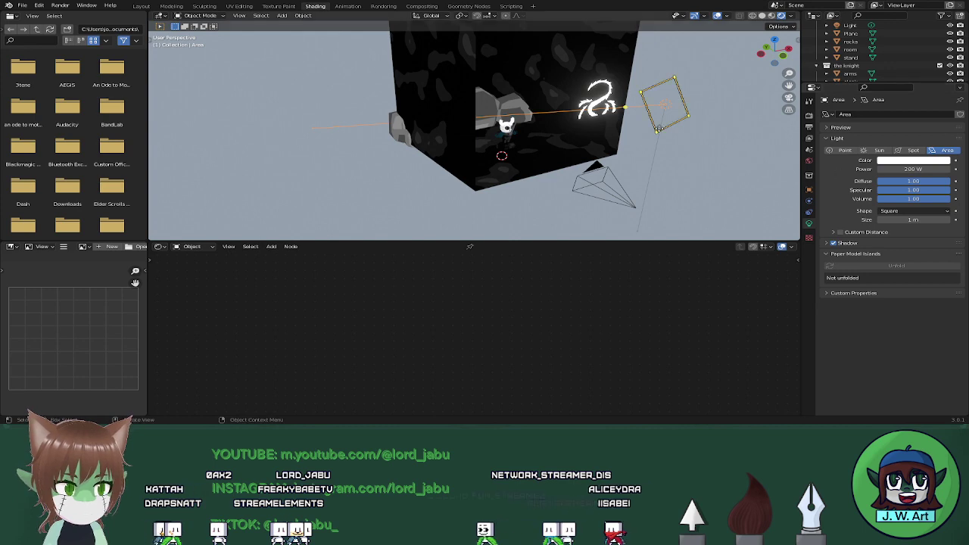
pyautogui.moveTo(659, 128); pyautogui.dragTo(638, 144, button='middle')
pyautogui.press('g')
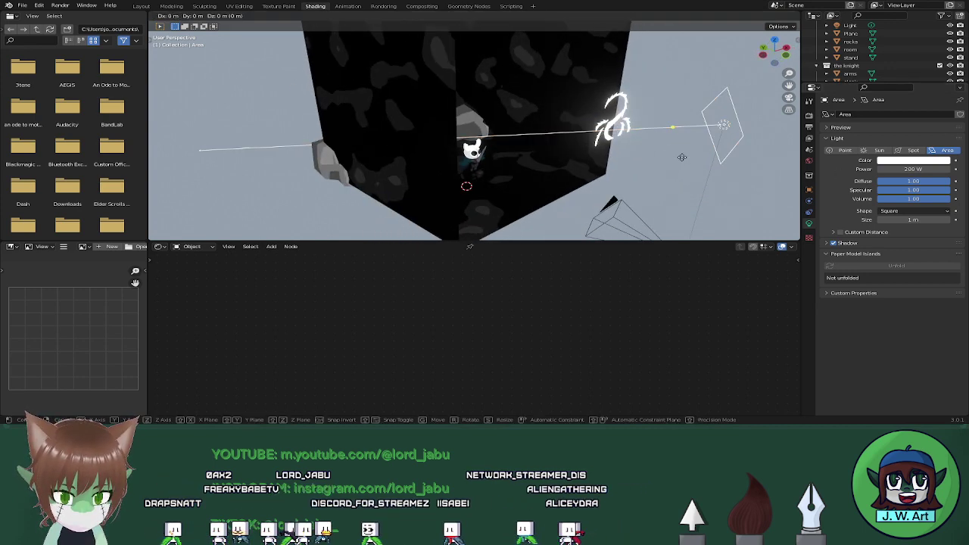
pyautogui.press('y')
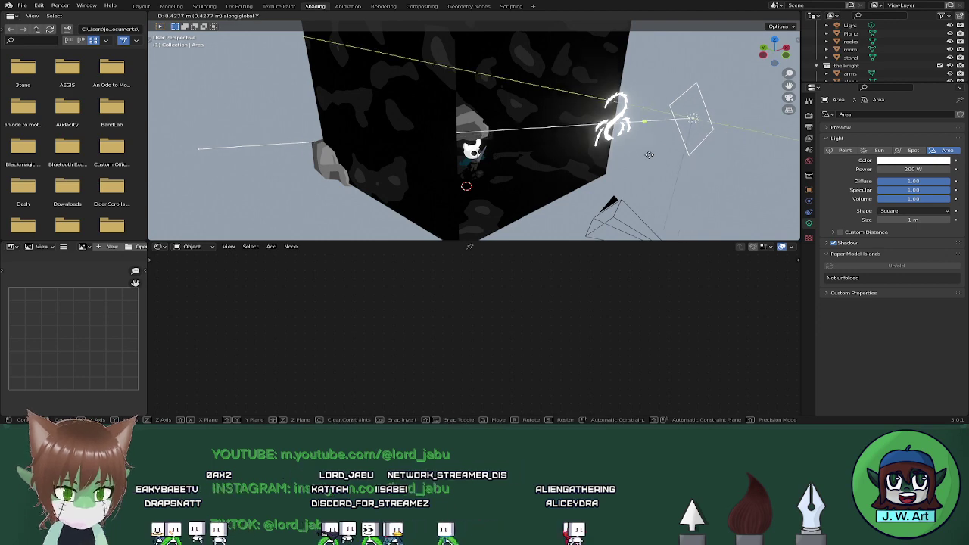
pyautogui.click(649, 154)
pyautogui.moveTo(649, 153); pyautogui.dragTo(668, 177, button='middle')
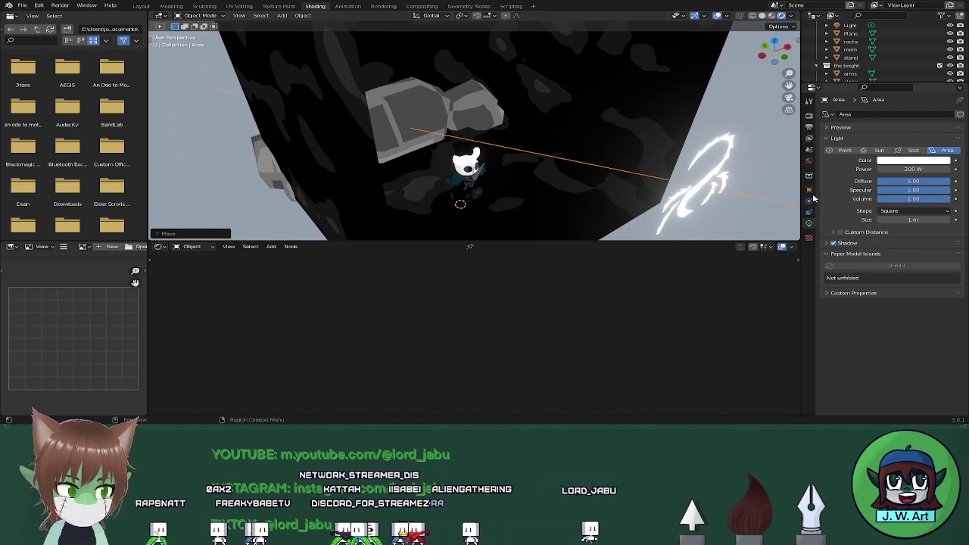
# Show the rocks' material settings and switch to the Layout workspace, viewing the room from the front
pyautogui.click(809, 161)
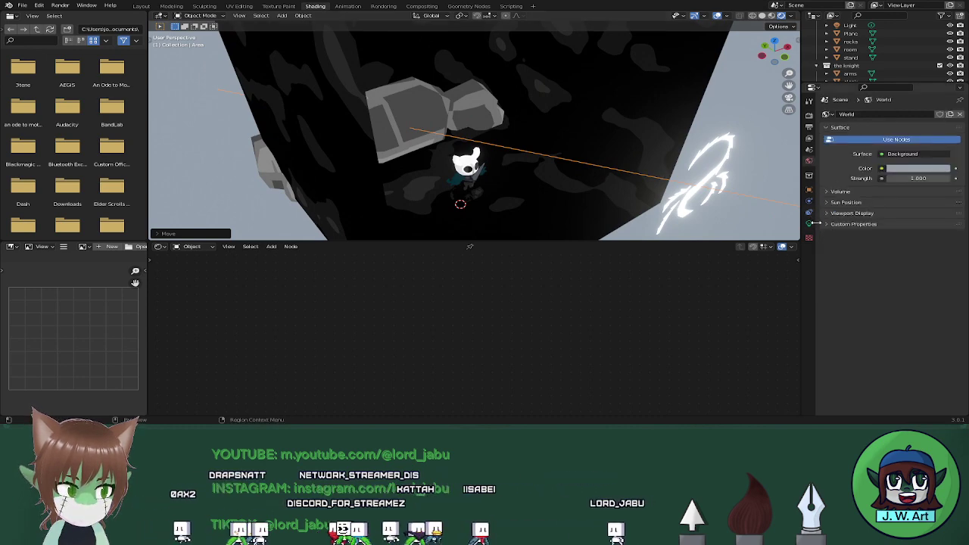
pyautogui.click(461, 113)
pyautogui.click(809, 258)
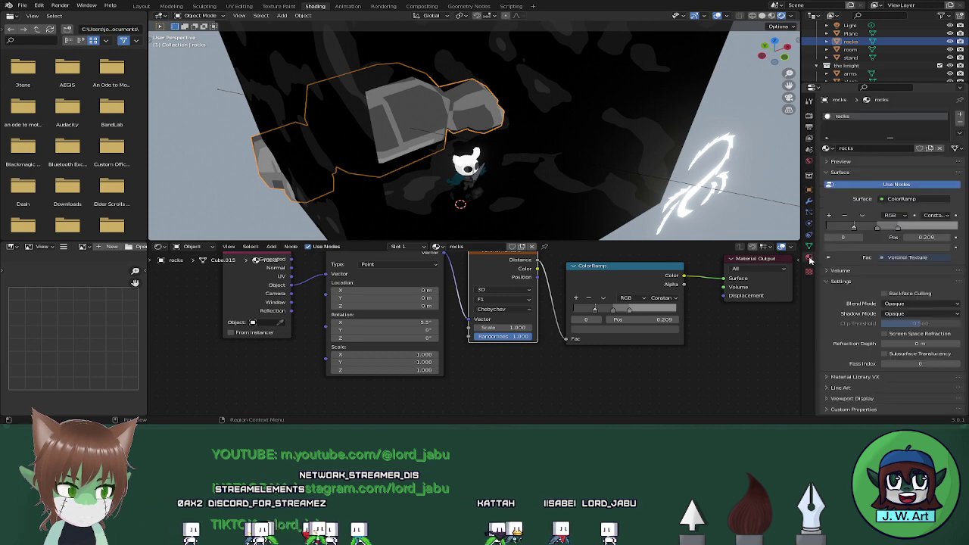
pyautogui.click(147, 7)
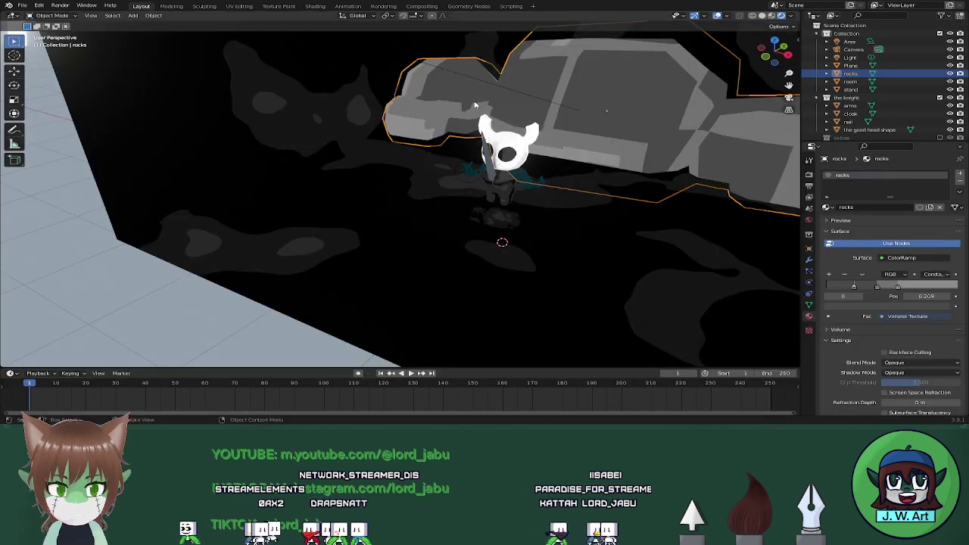
pyautogui.moveTo(475, 104); pyautogui.dragTo(498, 104, button='middle')
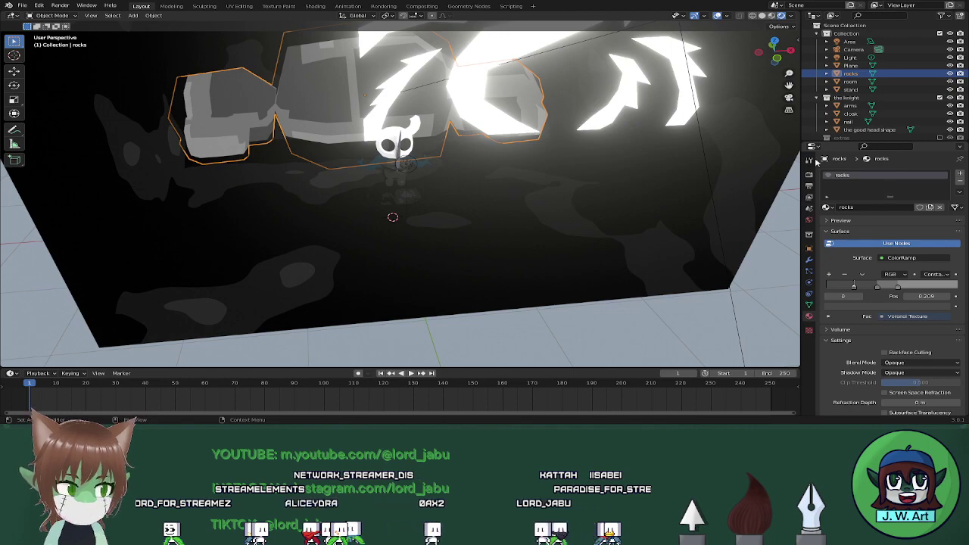
pyautogui.moveTo(725, 143); pyautogui.dragTo(511, 205, button='middle')
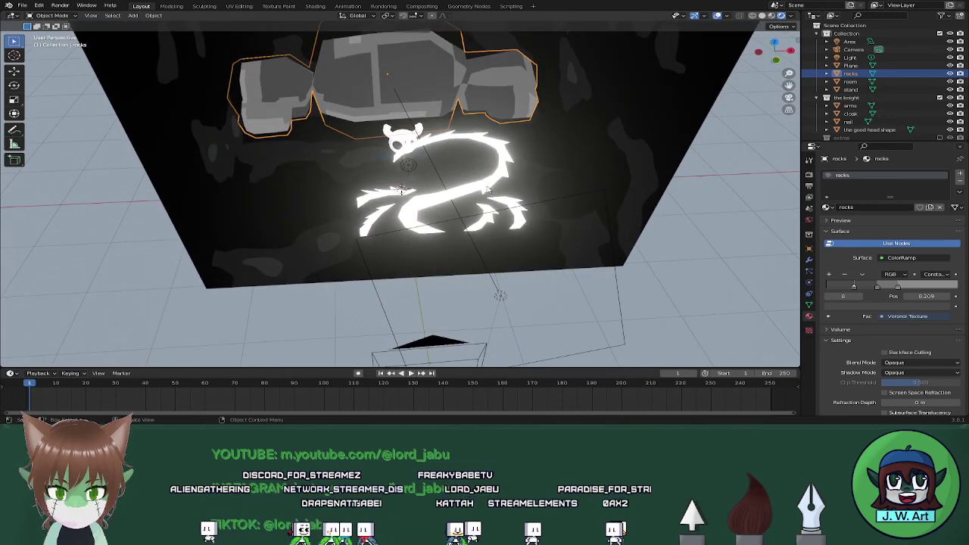
# Delete the area light that shines through the emblem-shaped plane
pyautogui.click(463, 197)
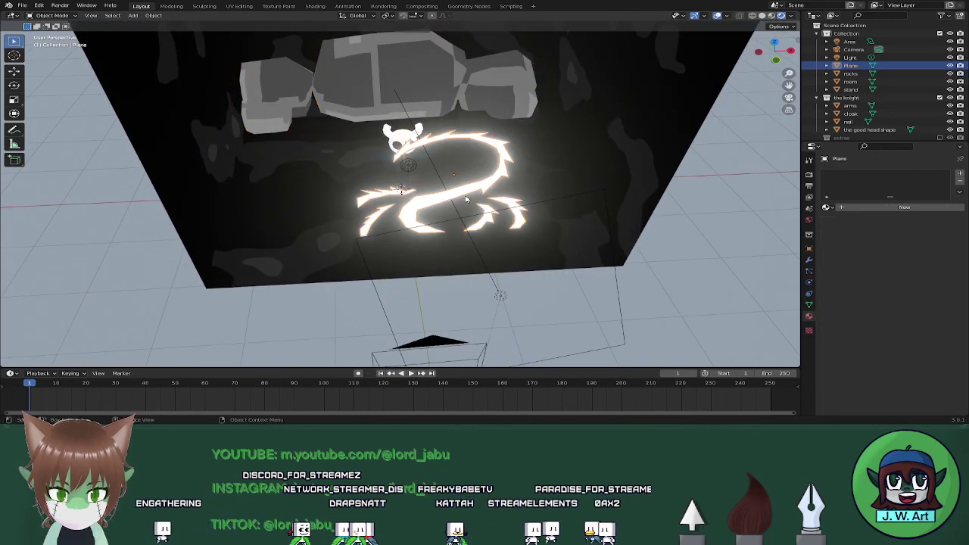
pyautogui.scroll(-4, 569, 216)
pyautogui.moveTo(569, 217); pyautogui.dragTo(518, 208, button='middle')
pyautogui.click(497, 209)
pyautogui.scroll(4, 499, 209)
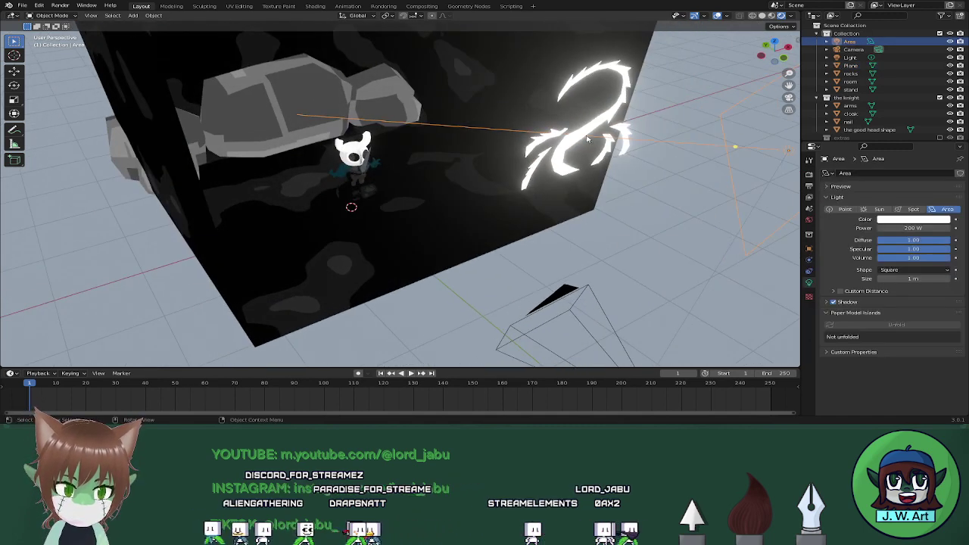
pyautogui.press('x')
pyautogui.click(659, 148)
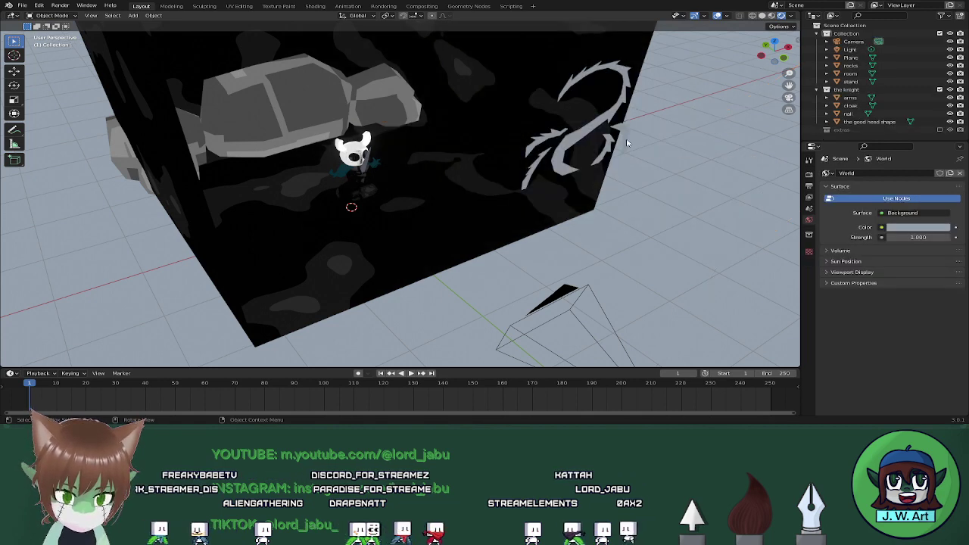
# Add a Shrinkwrap modifier to the emblem-shaped plane and pick the rocks as its target
pyautogui.click(573, 143)
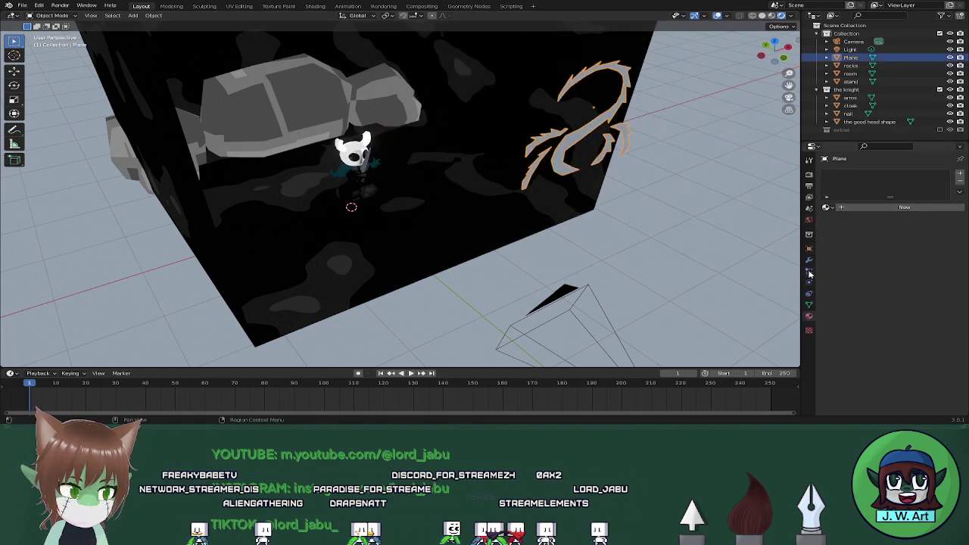
pyautogui.click(809, 260)
pyautogui.click(842, 173)
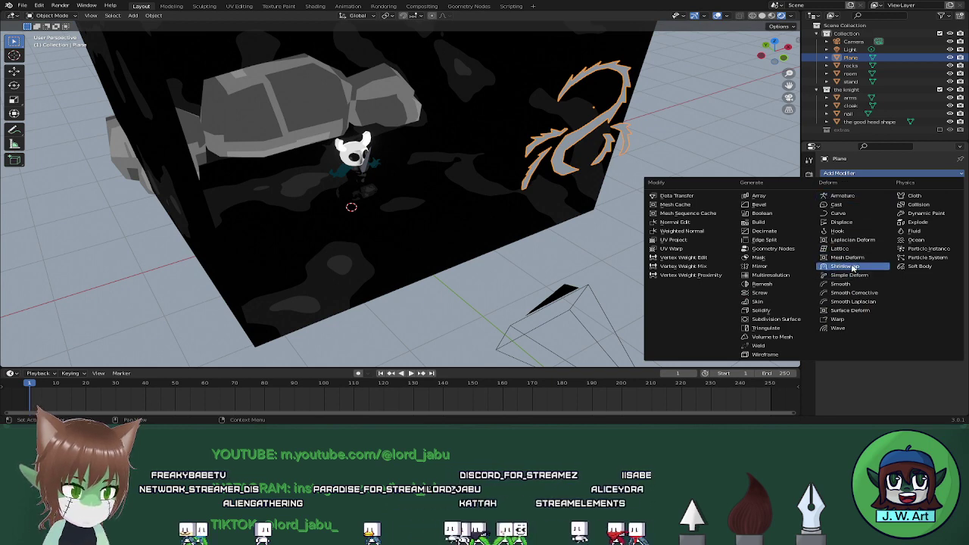
pyautogui.click(853, 267)
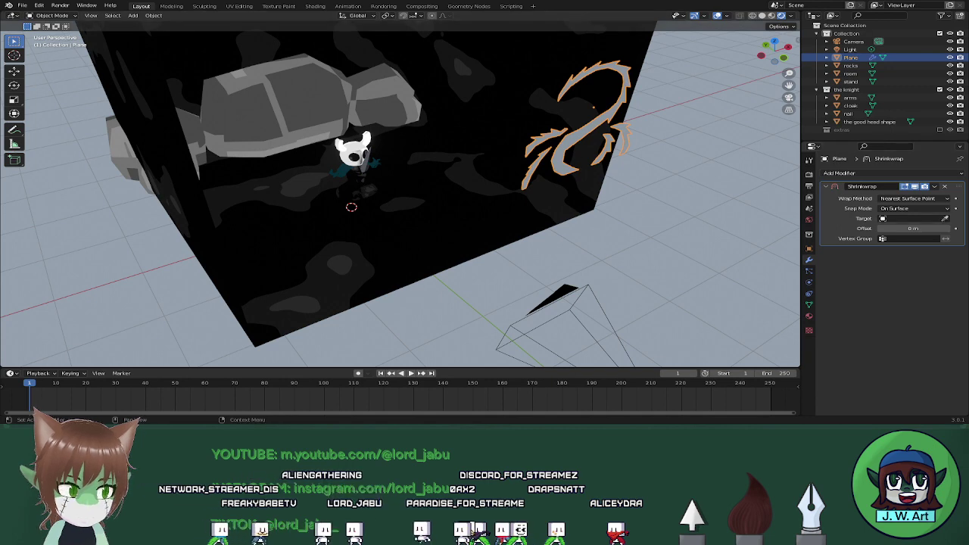
pyautogui.click(945, 218)
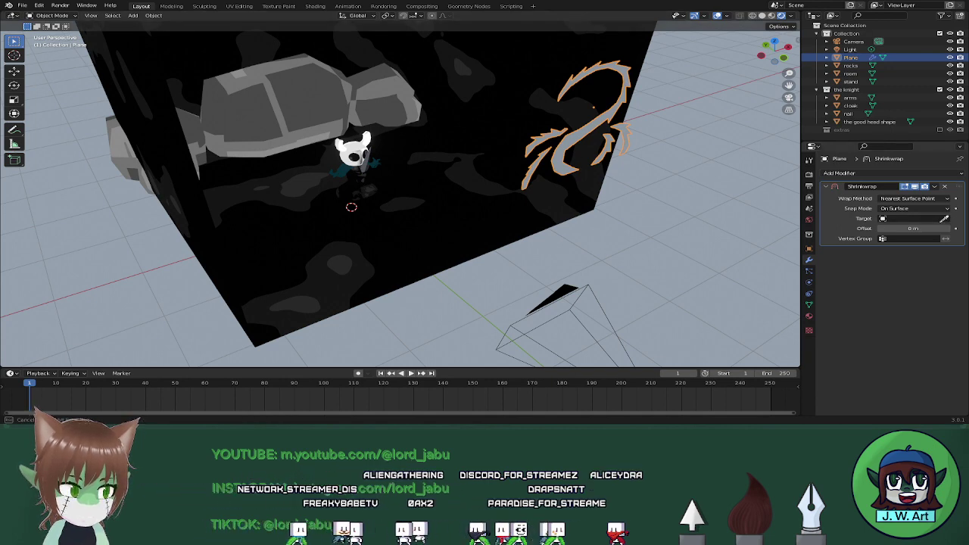
pyautogui.click(344, 102)
# Set the plane's Shrinkwrap snap mode to Outside Surface with an offset of 0.23 m
pyautogui.moveTo(588, 104); pyautogui.dragTo(424, 150, button='middle')
pyautogui.click(929, 211)
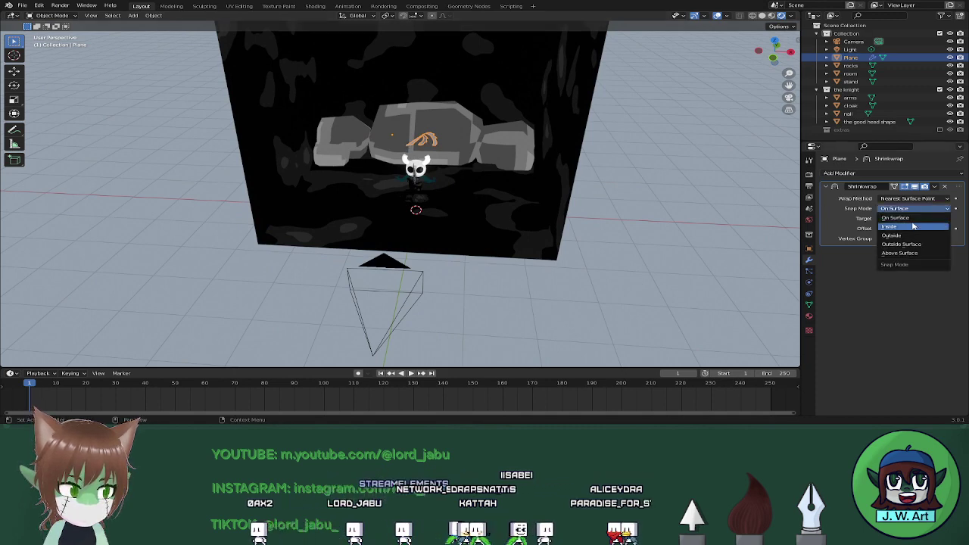
pyautogui.click(913, 244)
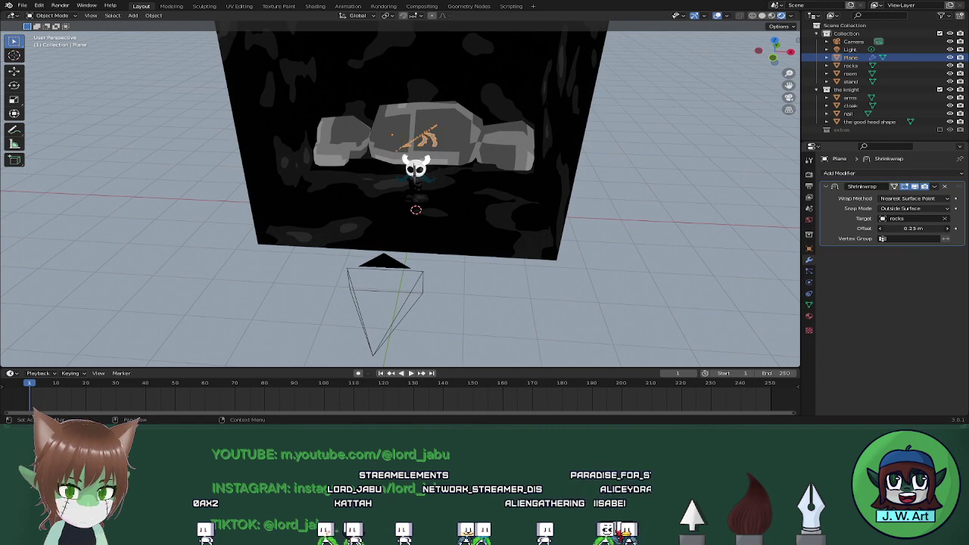
# Try a Shrinkwrap offset of 0.26 m on the emblem-shaped plane
pyautogui.moveTo(913, 228); pyautogui.dragTo(965, 228)
pyautogui.moveTo(651, 197); pyautogui.dragTo(698, 228, button='middle')
pyautogui.moveTo(913, 228); pyautogui.dragTo(918, 228)
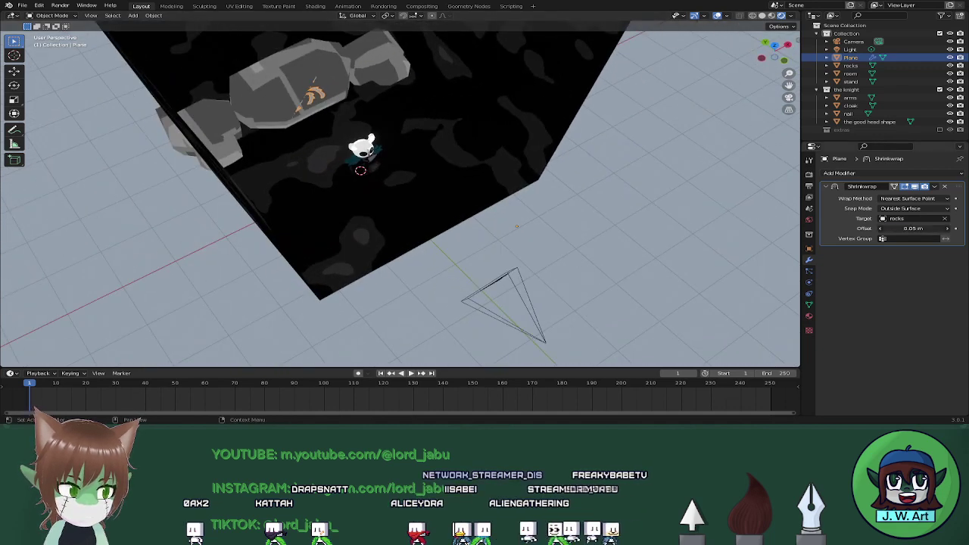
# Try the Project wrap method with the On Surface snap mode in the emblem-shaped plane's Shrinkwrap modifier
pyautogui.click(925, 202)
pyautogui.click(915, 217)
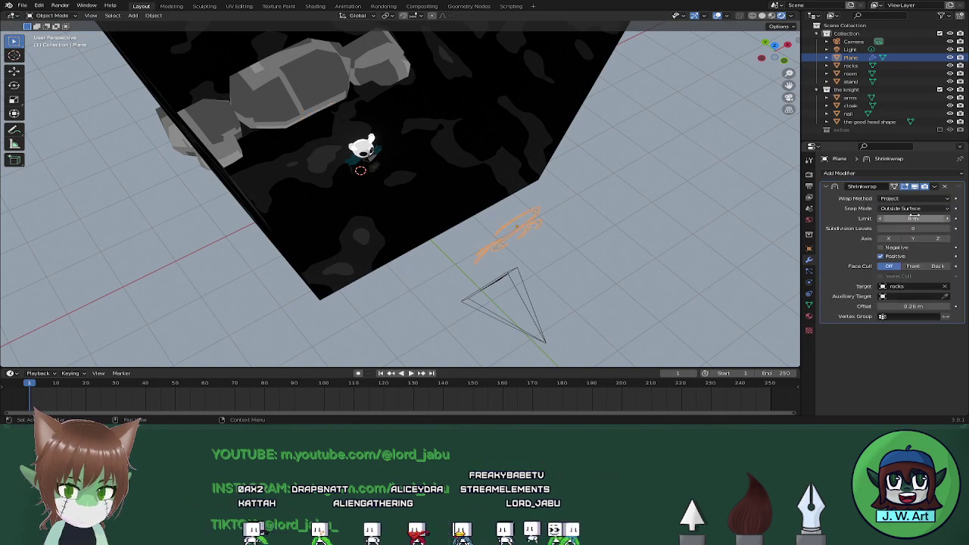
pyautogui.moveTo(602, 193); pyautogui.dragTo(659, 173, button='middle')
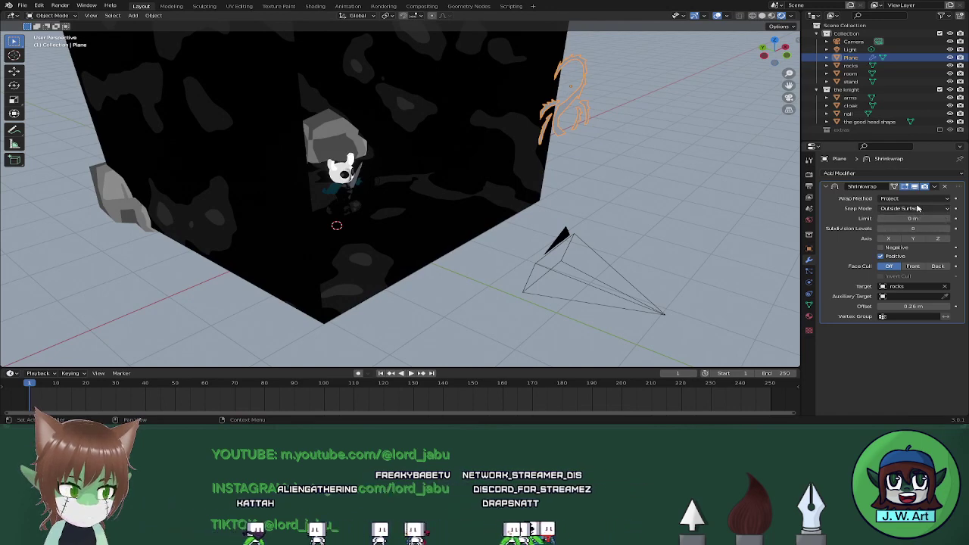
pyautogui.click(918, 208)
pyautogui.click(901, 217)
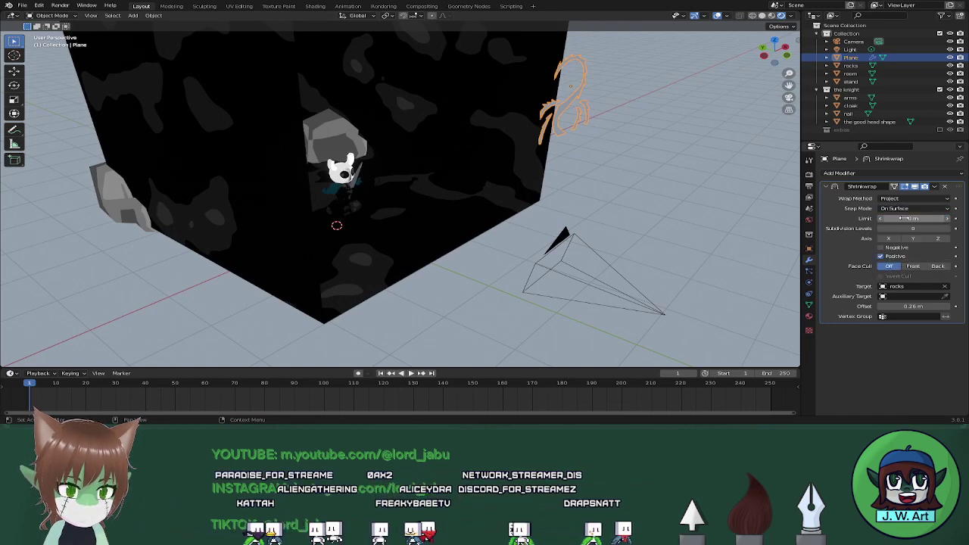
pyautogui.moveTo(681, 204); pyautogui.dragTo(805, 224, button='middle')
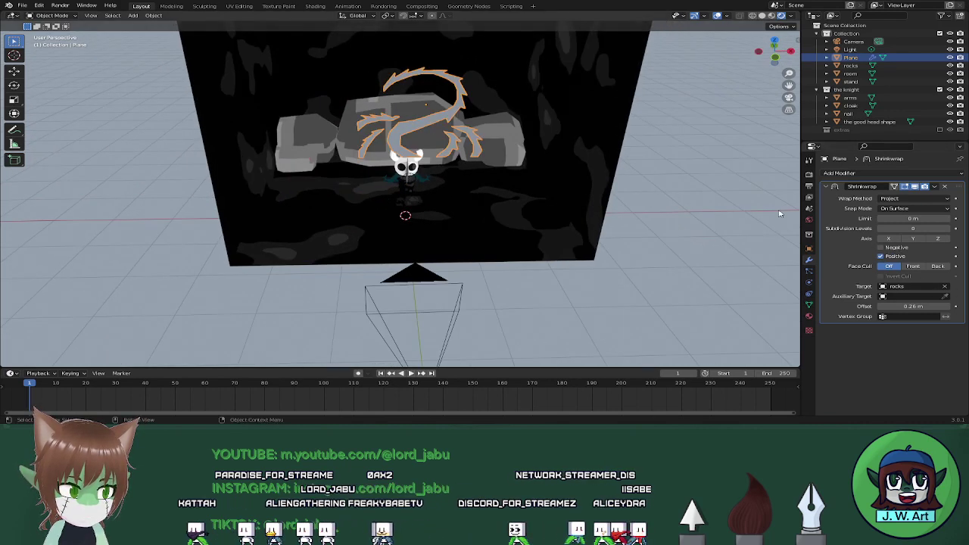
# Undo the Shrinkwrap changes, the modifier itself and the deletion of the area light
pyautogui.hotkey('ctrl', 'z')
pyautogui.hotkey('ctrl', 'z')
pyautogui.hotkey('ctrl', 'z')
pyautogui.hotkey('ctrl', 'z')
pyautogui.hotkey('ctrl', 'z')
pyautogui.hotkey('ctrl', 'z')
pyautogui.hotkey('ctrl', 'z')
pyautogui.hotkey('ctrl', 'z')
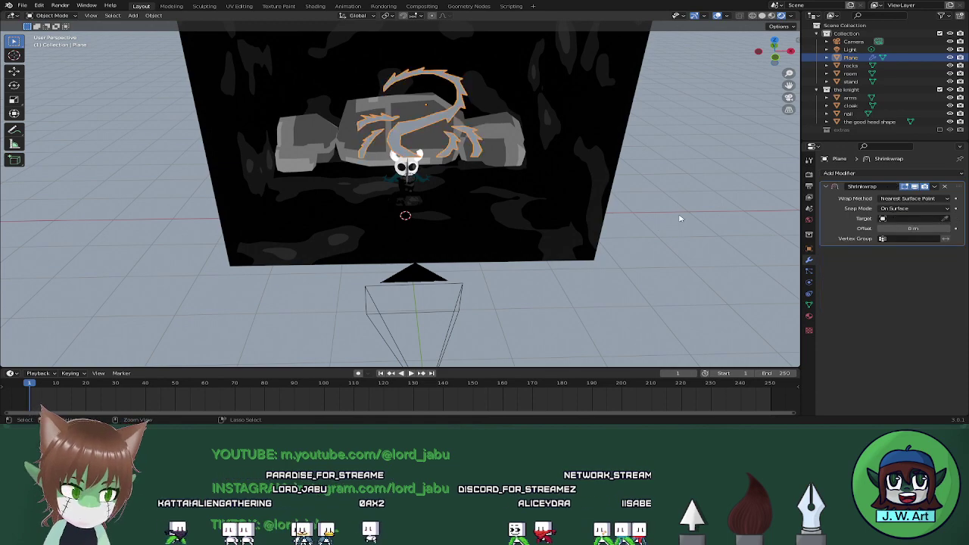
pyautogui.hotkey('ctrl', 'z')
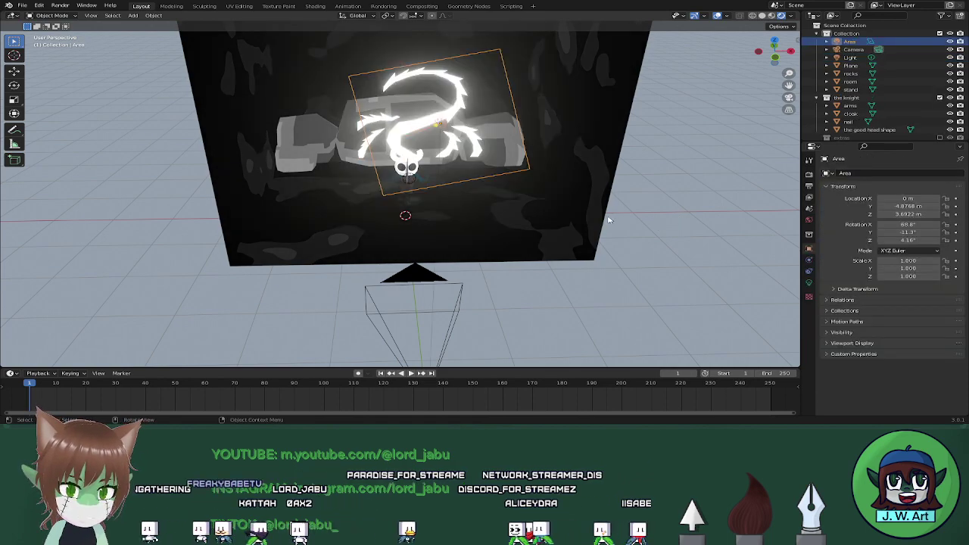
# Set the power of the area light behind the emblem-shaped plane to 600 W
pyautogui.moveTo(608, 219); pyautogui.dragTo(666, 217, button='middle')
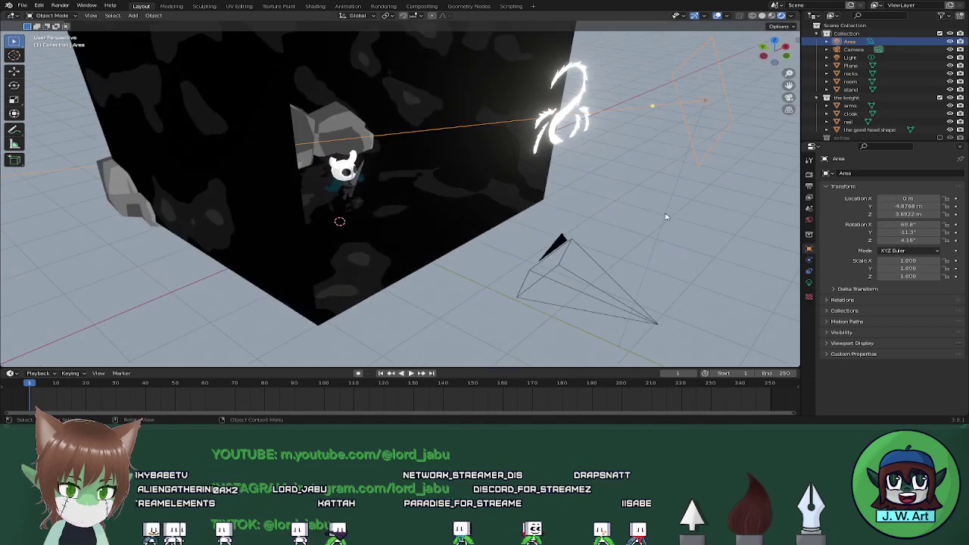
pyautogui.click(705, 100)
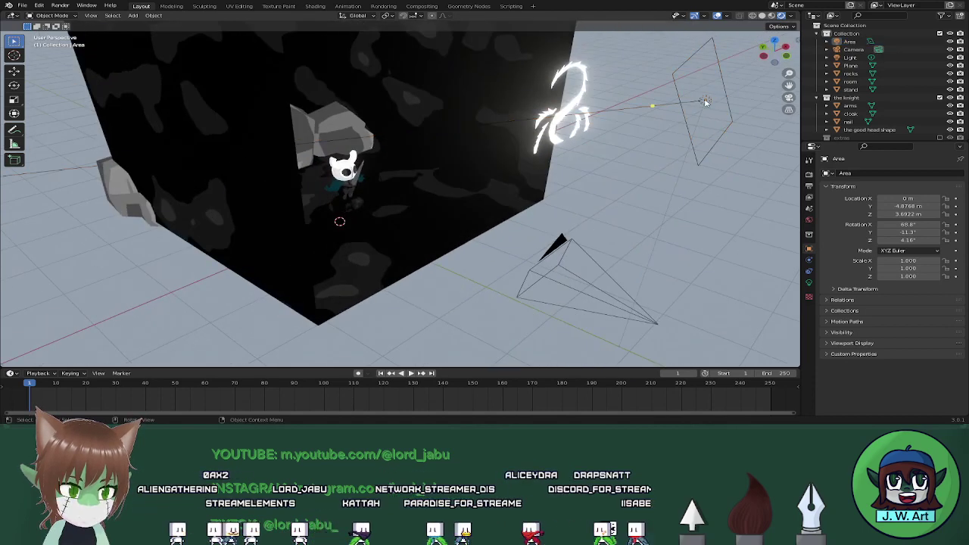
pyautogui.click(705, 103)
pyautogui.click(809, 283)
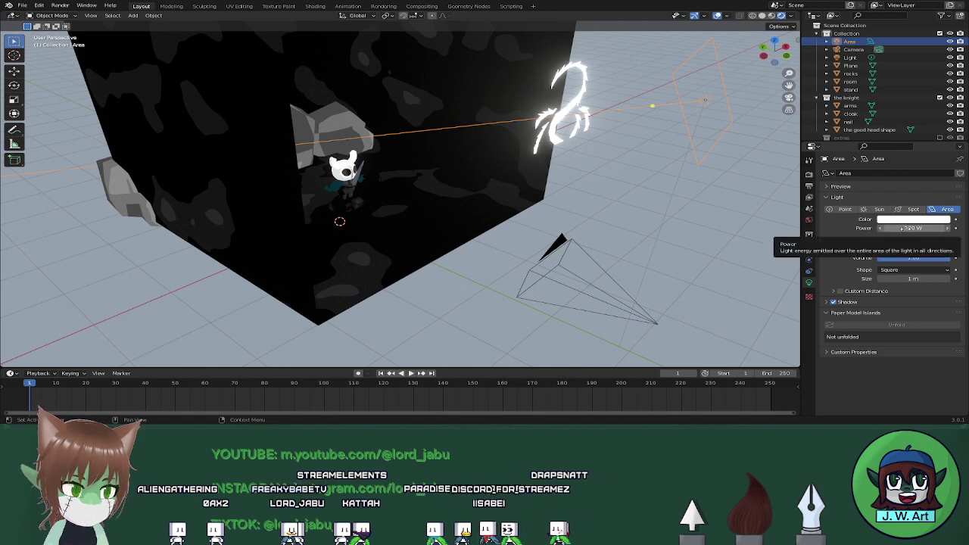
pyautogui.click(907, 228)
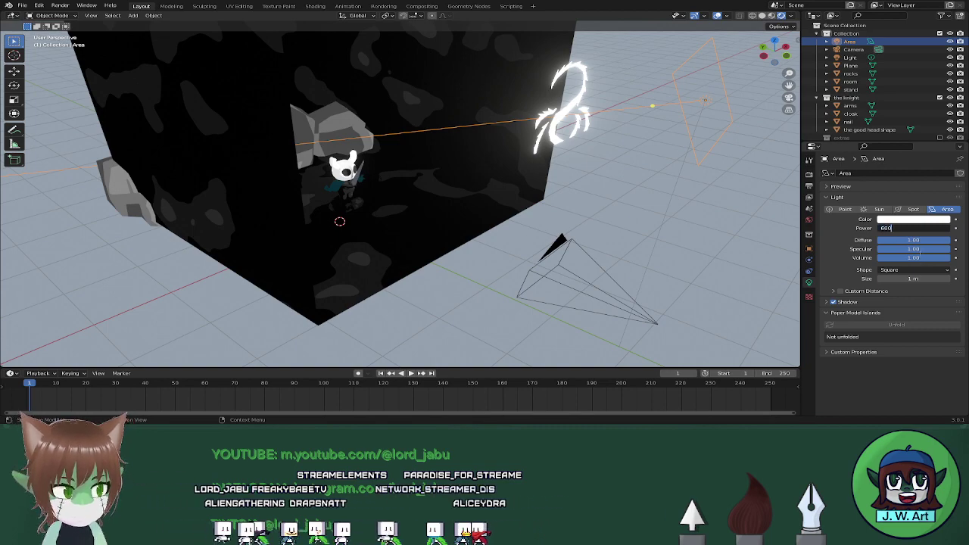
pyautogui.write('600')
pyautogui.press('Return')
# Aim the area light lower toward the knight and raise it about 0.32 m along the Z axis
pyautogui.moveTo(768, 218); pyautogui.dragTo(605, 128, button='middle')
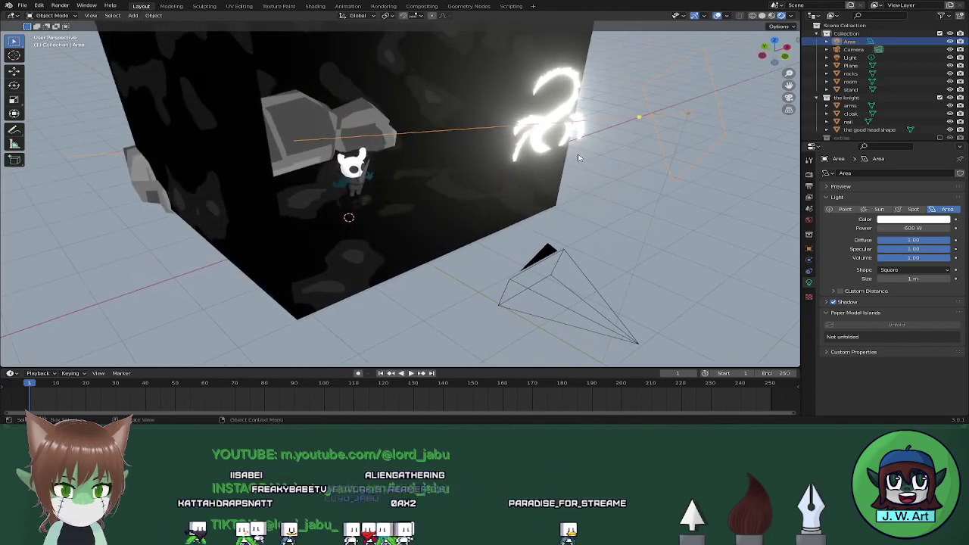
pyautogui.moveTo(645, 116); pyautogui.dragTo(640, 124)
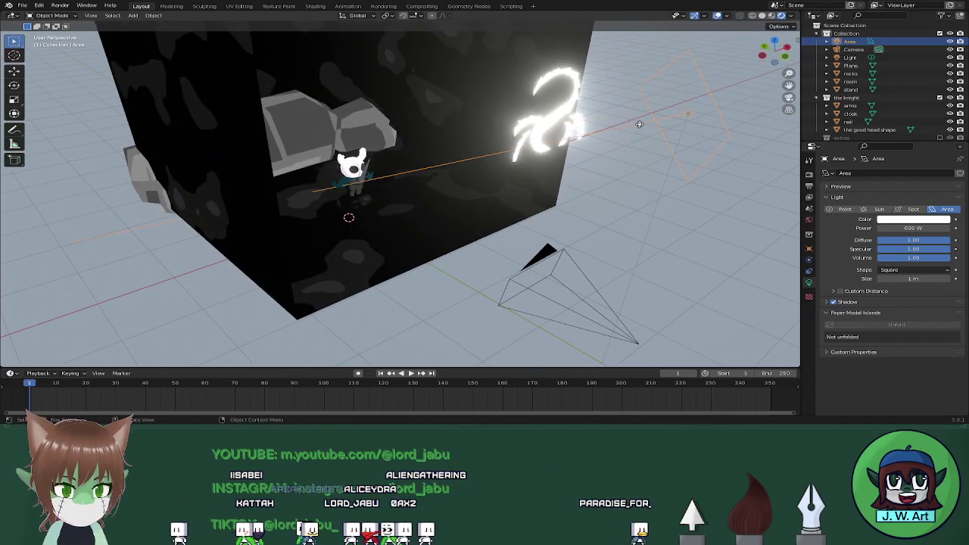
pyautogui.press('g')
pyautogui.press('z')
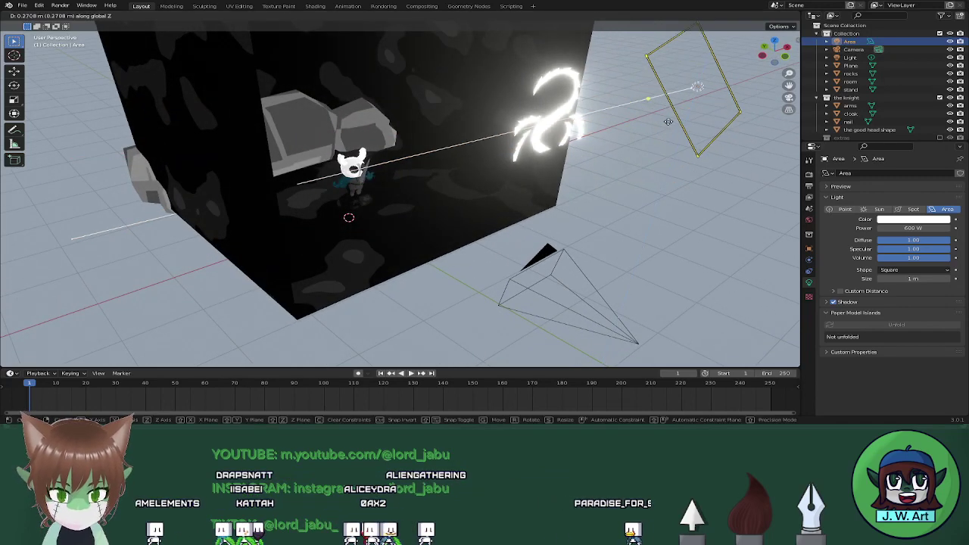
pyautogui.click(680, 119)
pyautogui.moveTo(680, 119); pyautogui.dragTo(634, 218, button='middle')
pyautogui.scroll(3, 610, 157)
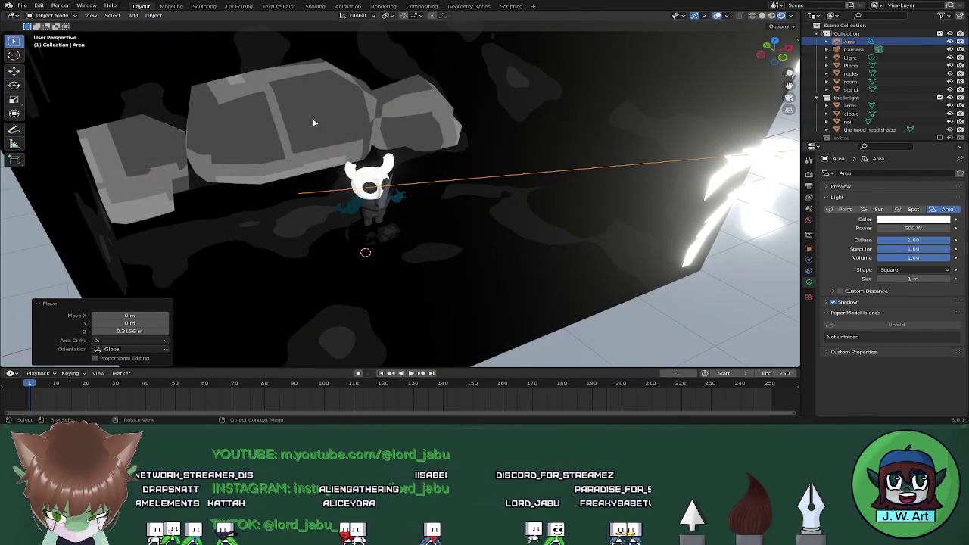
# Examine the scene from the front and through the camera, comparing Material Preview, Rendered and Solid shading
pyautogui.moveTo(314, 122); pyautogui.dragTo(300, 147, button='middle')
pyautogui.scroll(-3, 400, 152)
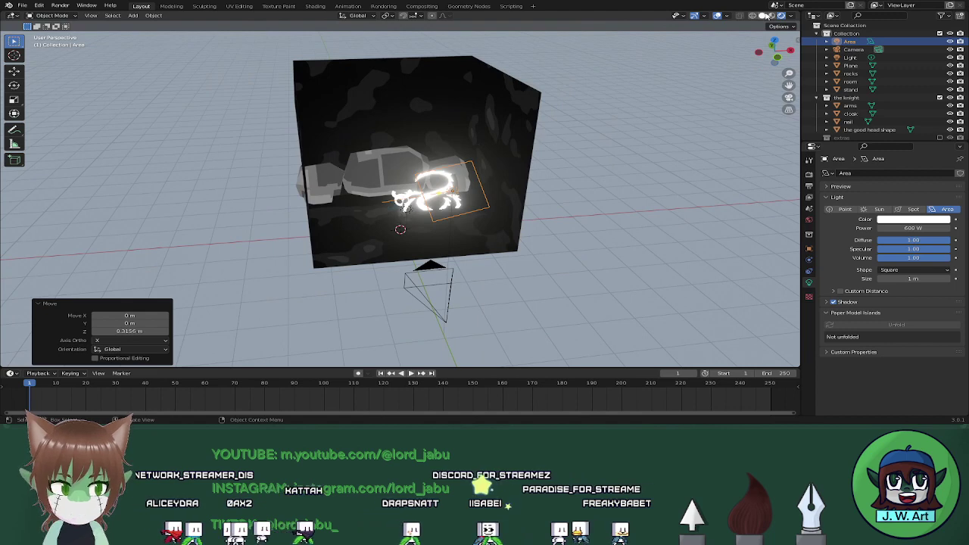
pyautogui.click(772, 16)
pyautogui.scroll(3, 467, 155)
pyautogui.moveTo(468, 155)
pyautogui.mouseDown(button='middle')
pyautogui.moveTo(471, 137)
pyautogui.moveTo(486, 184)
pyautogui.mouseUp(button='middle')
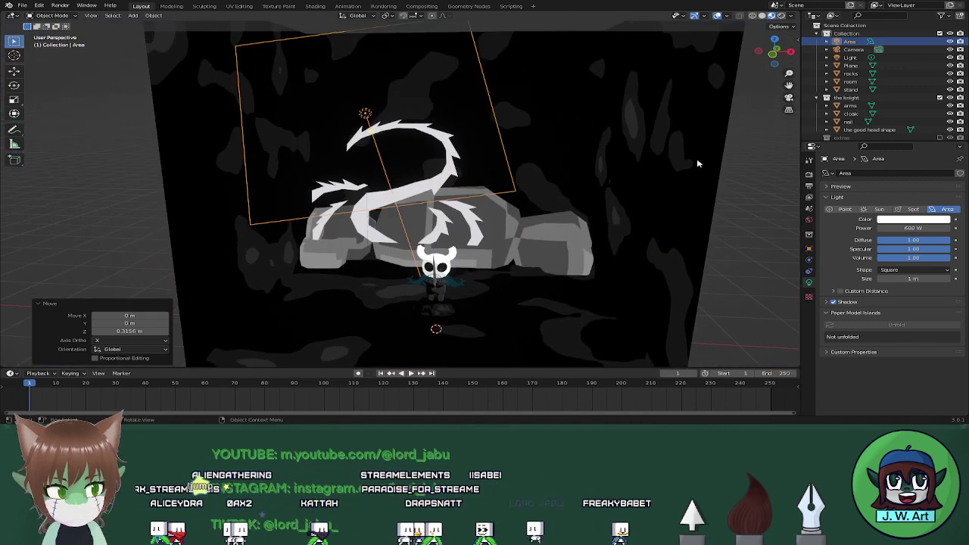
pyautogui.click(788, 97)
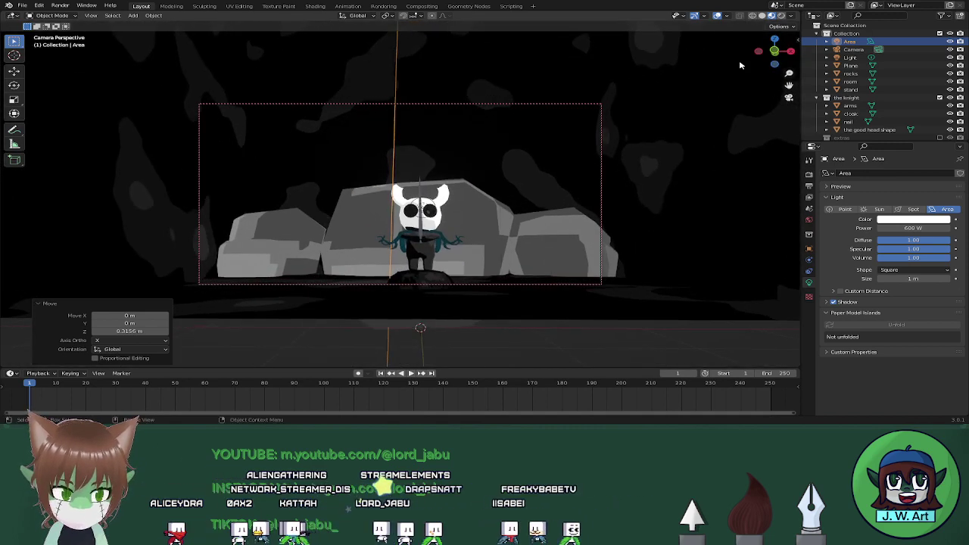
pyautogui.click(781, 16)
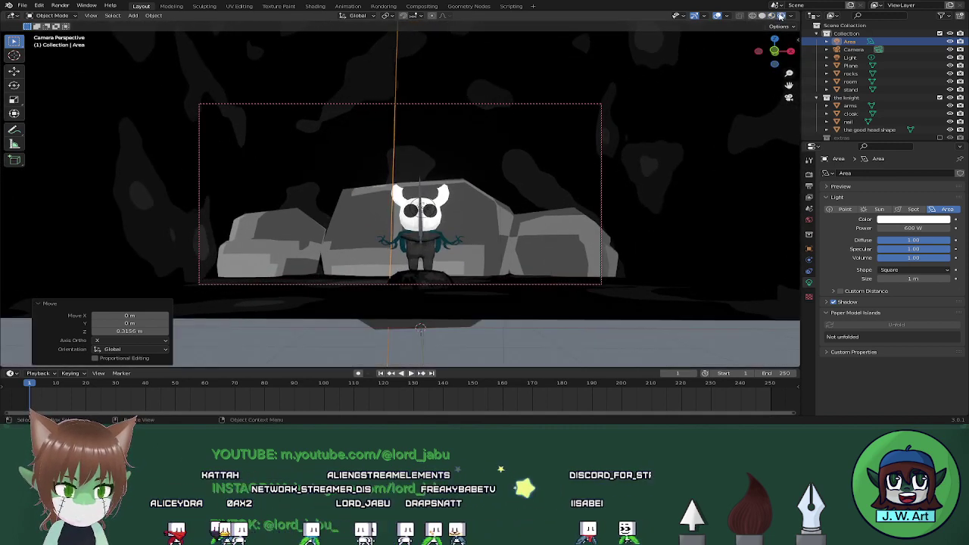
pyautogui.click(761, 15)
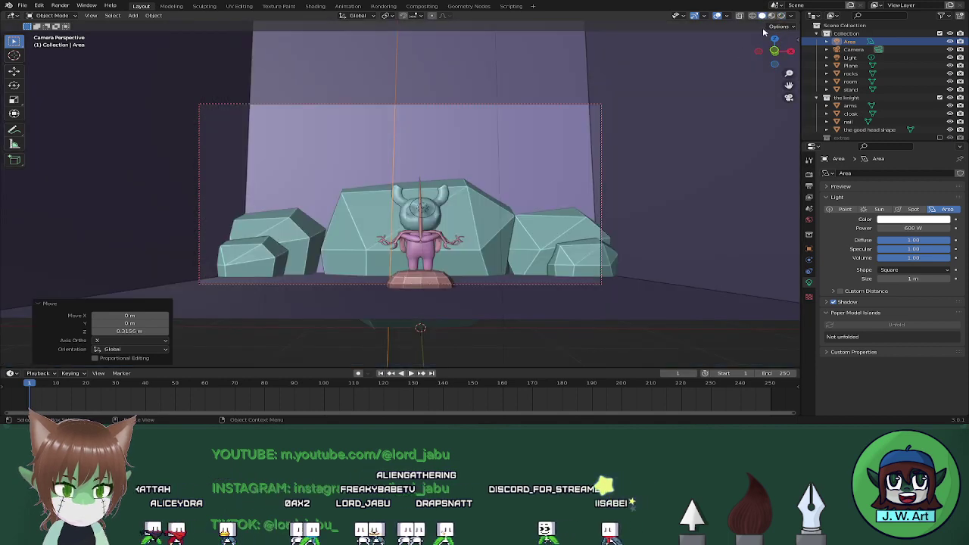
pyautogui.click(772, 16)
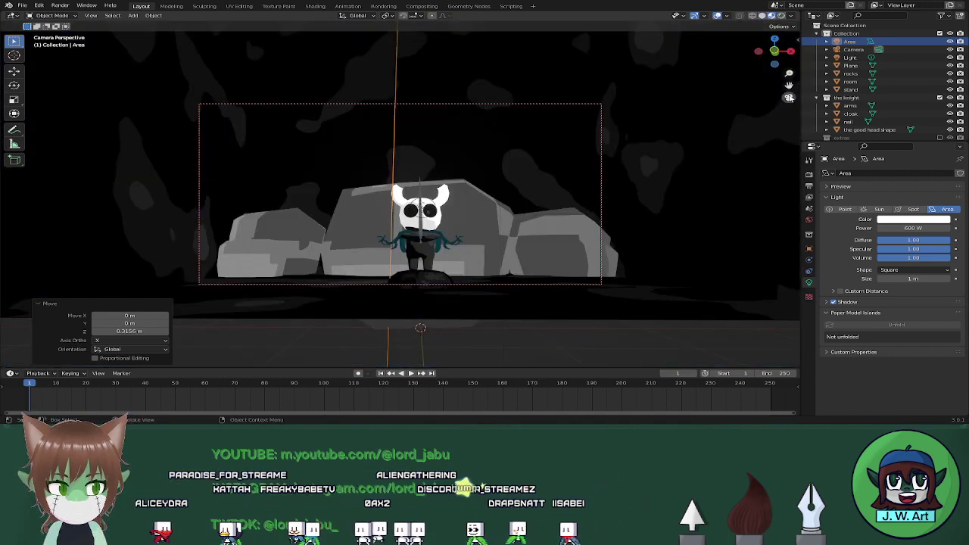
pyautogui.click(789, 98)
# Set the world background to black with a strength of 0.3 in the Shading workspace and view the scene through the camera
pyautogui.click(313, 7)
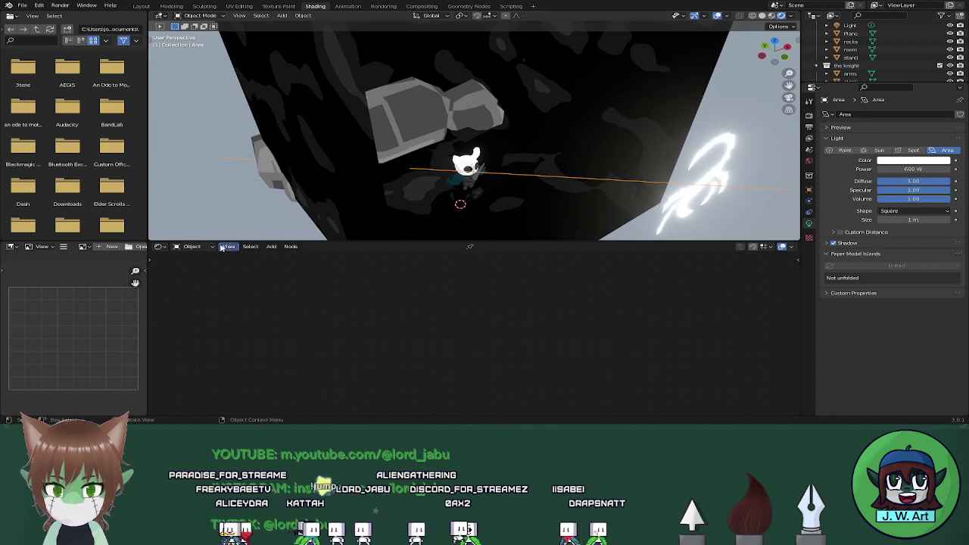
pyautogui.click(192, 246)
pyautogui.click(193, 263)
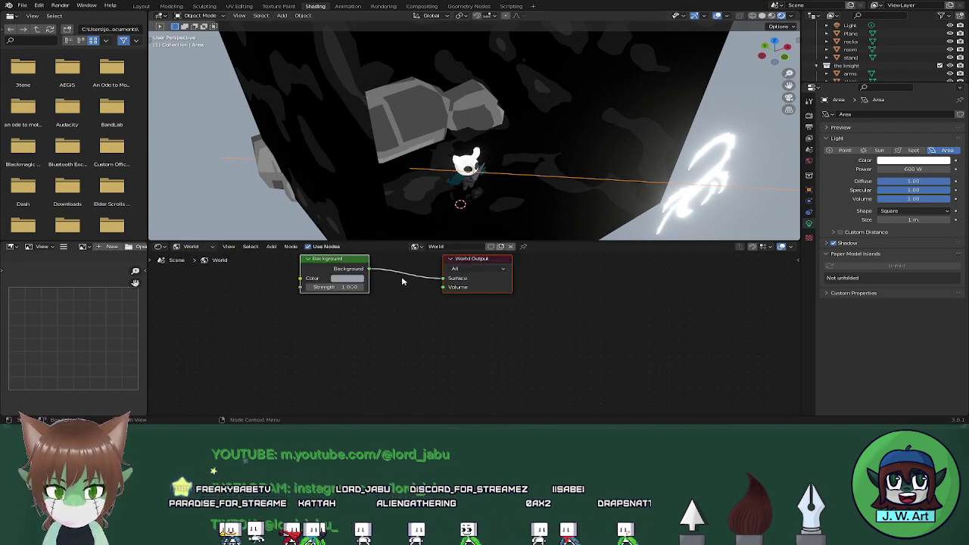
pyautogui.click(357, 281)
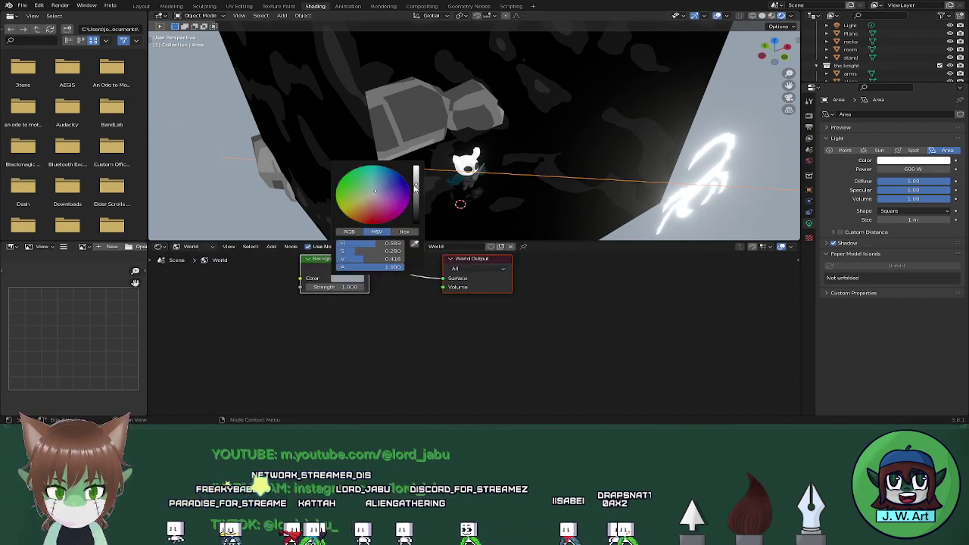
pyautogui.moveTo(416, 187); pyautogui.dragTo(416, 221)
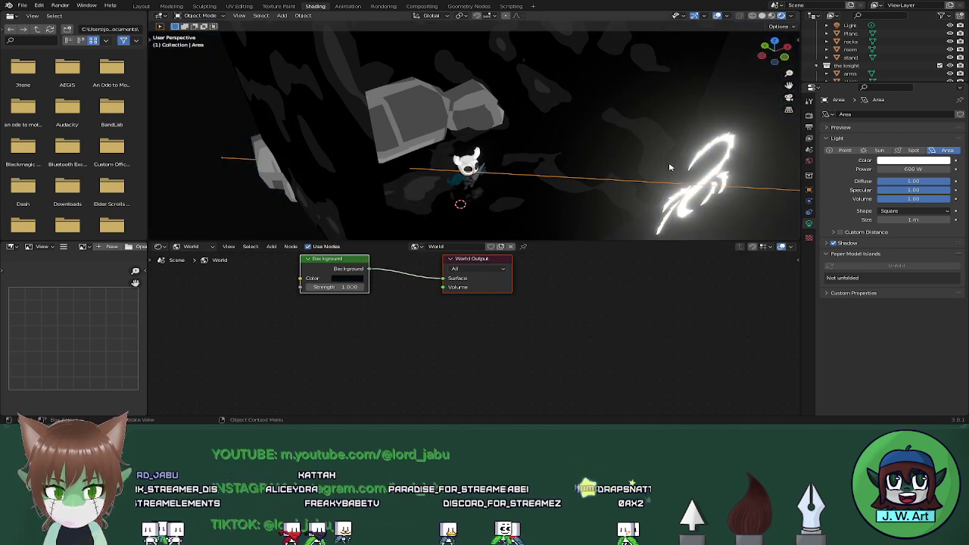
pyautogui.moveTo(670, 167); pyautogui.dragTo(608, 144, button='middle')
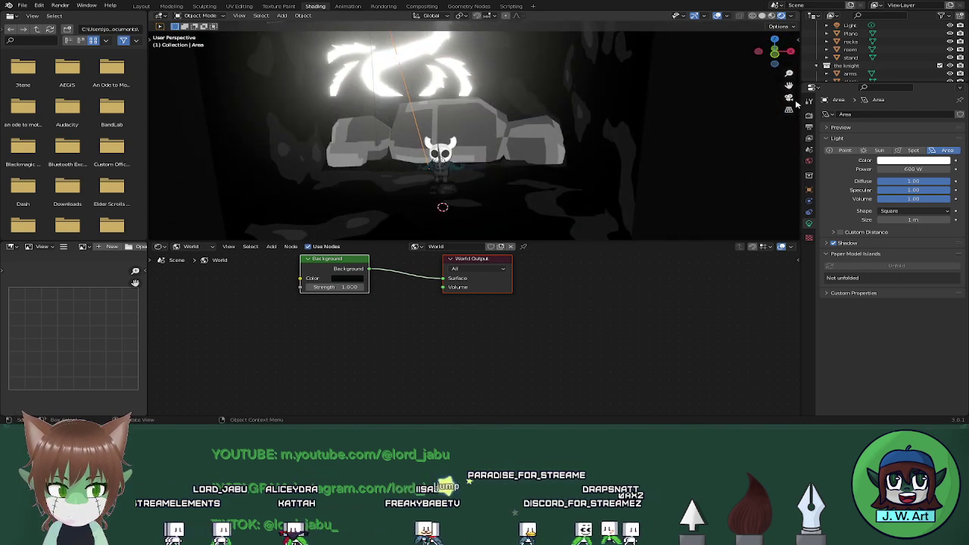
pyautogui.press('KP_0')
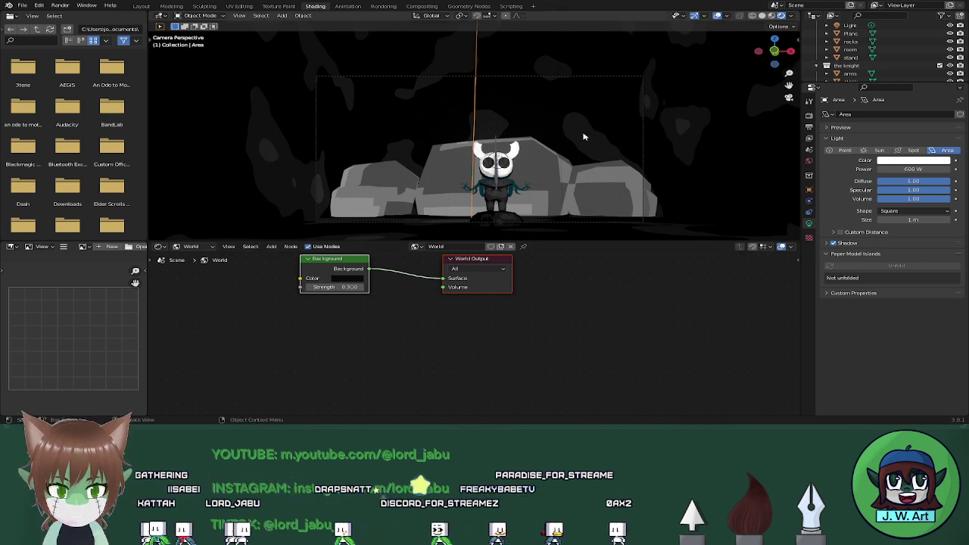
pyautogui.moveTo(583, 136); pyautogui.dragTo(578, 135, button='middle')
pyautogui.click(789, 99)
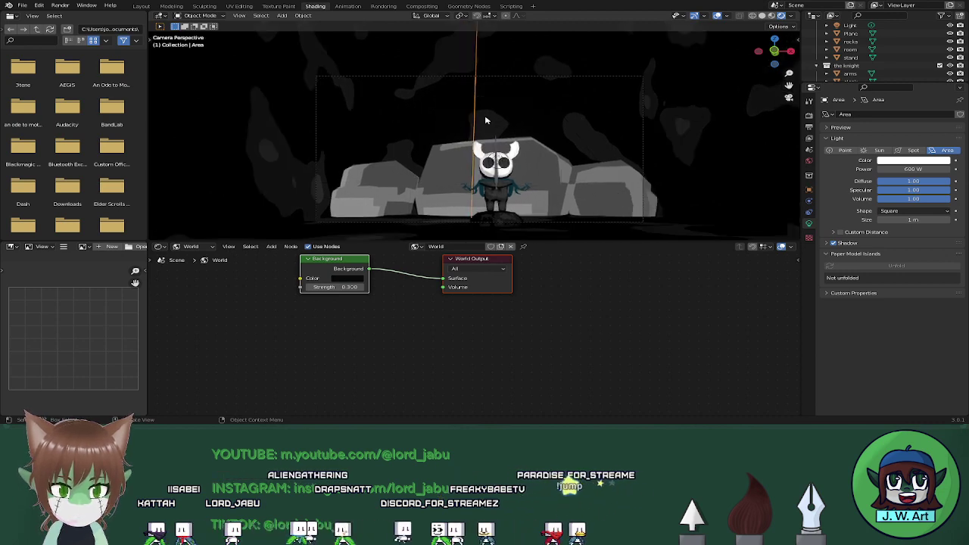
# Show the rocks' material nodes and darken the first ColorRamp stop to a value of 0.043
pyautogui.click(449, 173)
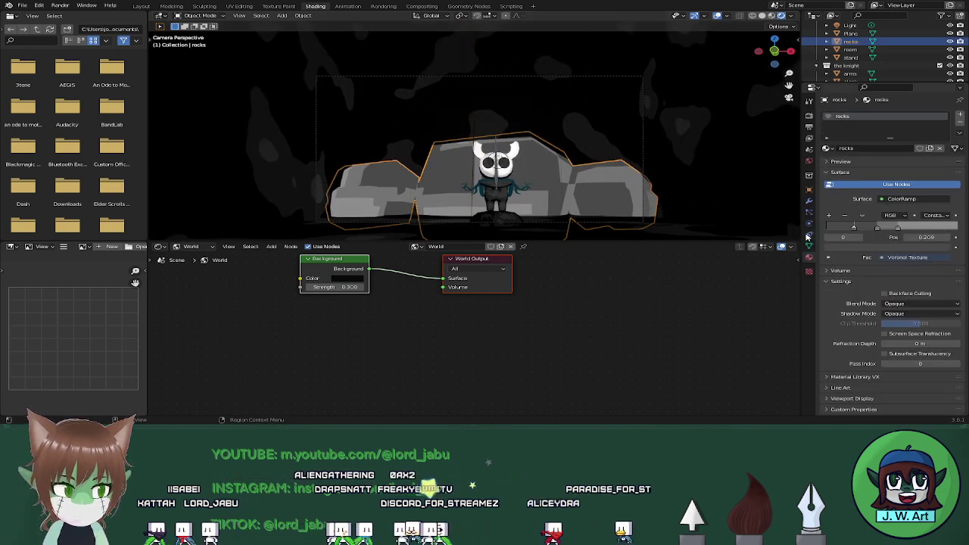
pyautogui.click(191, 247)
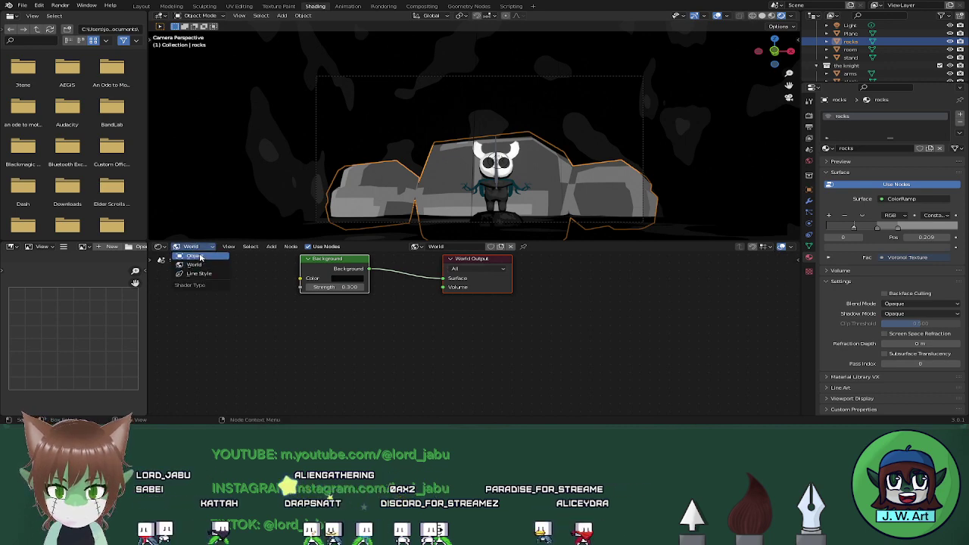
pyautogui.click(202, 259)
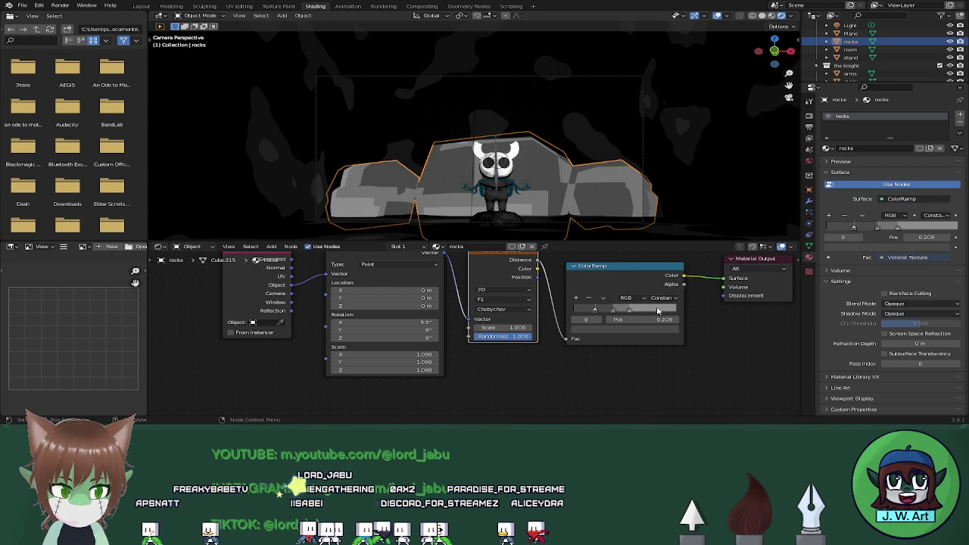
pyautogui.click(603, 329)
pyautogui.moveTo(656, 259); pyautogui.dragTo(655, 264)
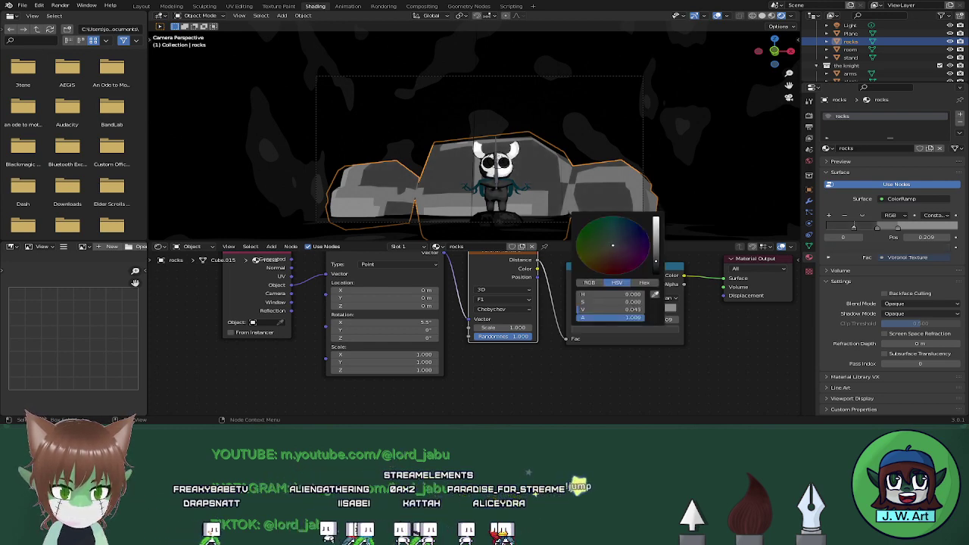
# Try darkening the ColorRamp stop at position 0.541 in the rocks' material, and undo the colour change
pyautogui.click(626, 309)
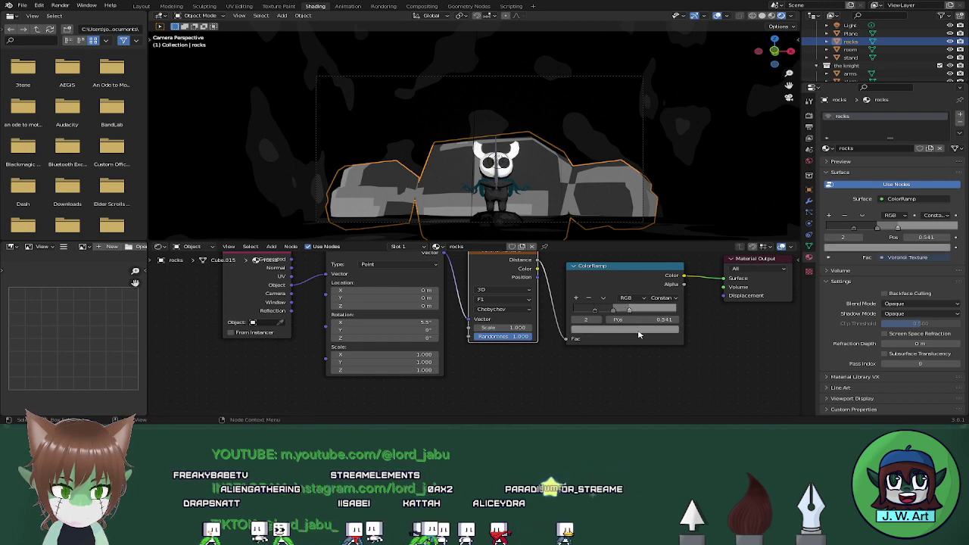
pyautogui.click(640, 330)
pyautogui.moveTo(658, 246); pyautogui.dragTo(657, 259)
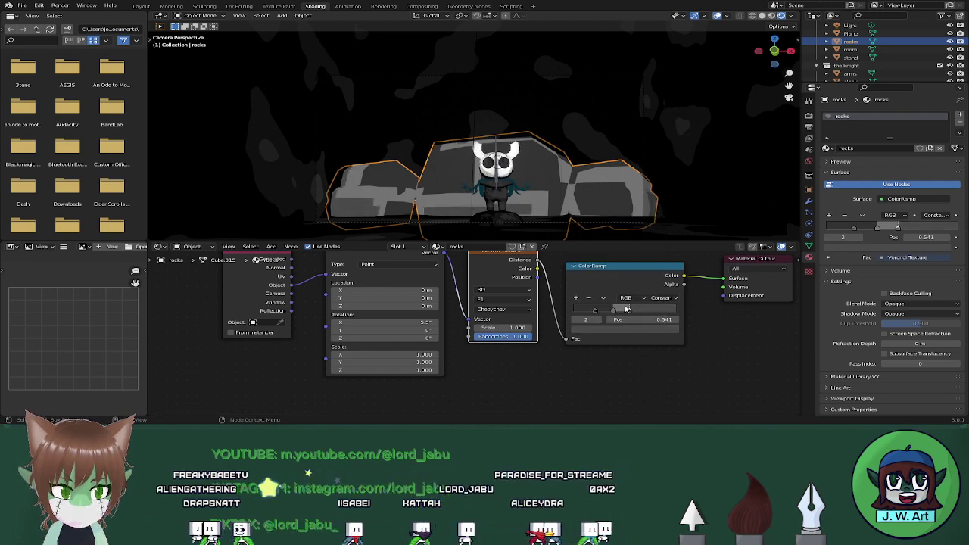
pyautogui.hotkey('ctrl', 'z')
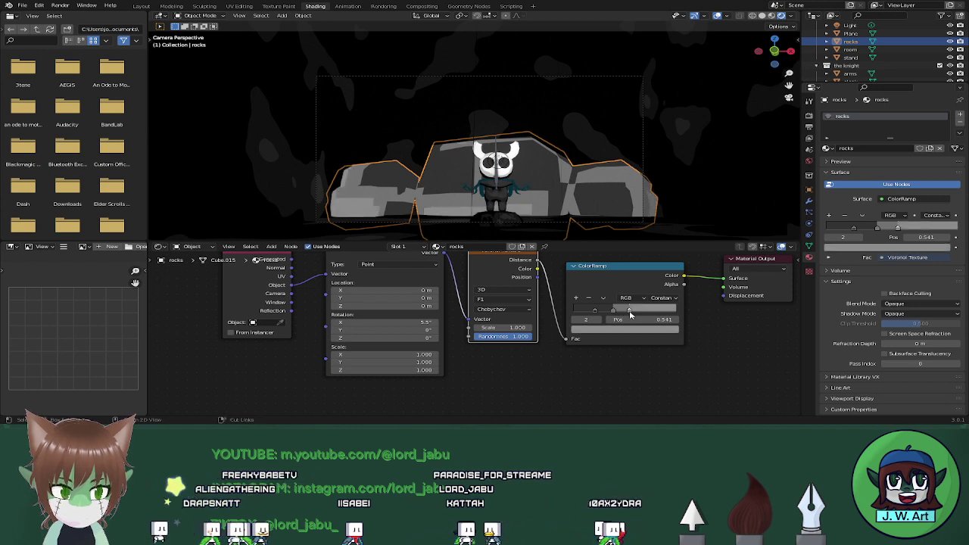
# Darken the ColorRamp stops at positions 0.386 and 0.541 in the rocks' material
pyautogui.click(615, 315)
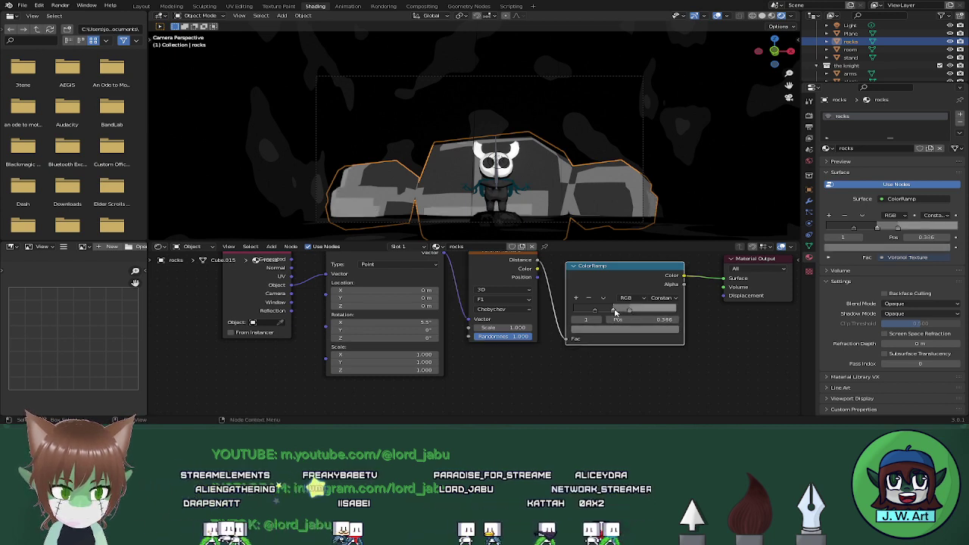
pyautogui.click(623, 329)
pyautogui.moveTo(657, 252); pyautogui.dragTo(656, 261)
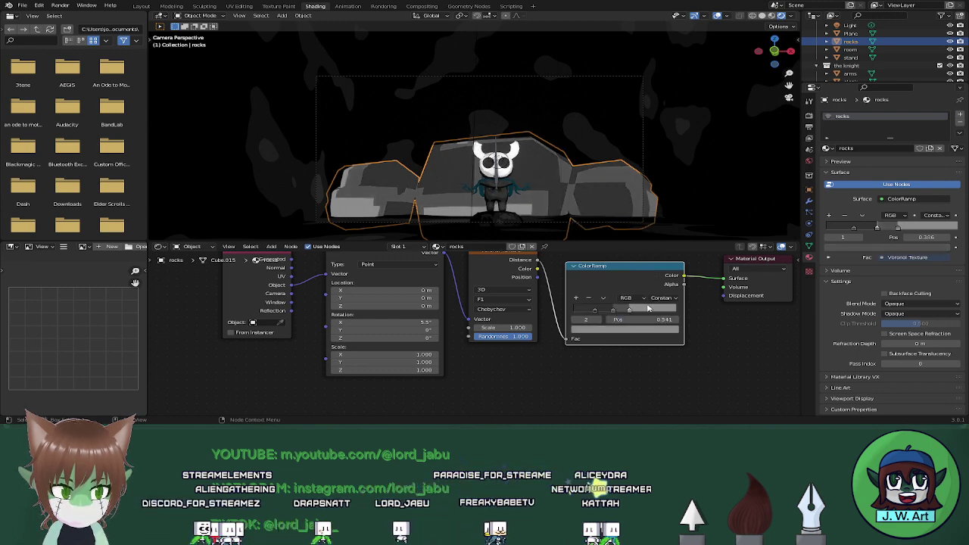
pyautogui.click(608, 330)
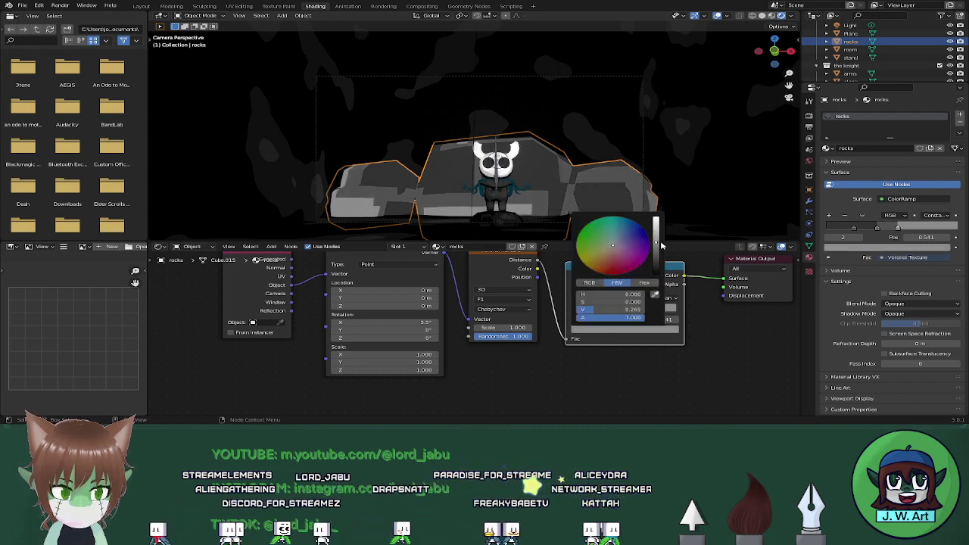
pyautogui.moveTo(657, 244); pyautogui.dragTo(656, 254)
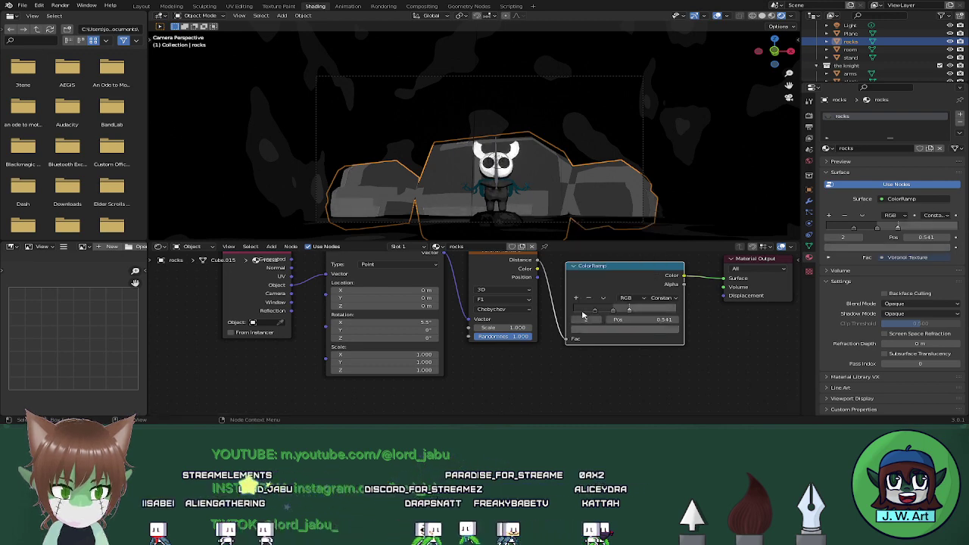
# Darken all three ColorRamp stops of the rocks' material further, working from the stop at 0.209 to the one at 0.541
pyautogui.click(594, 311)
pyautogui.click(609, 330)
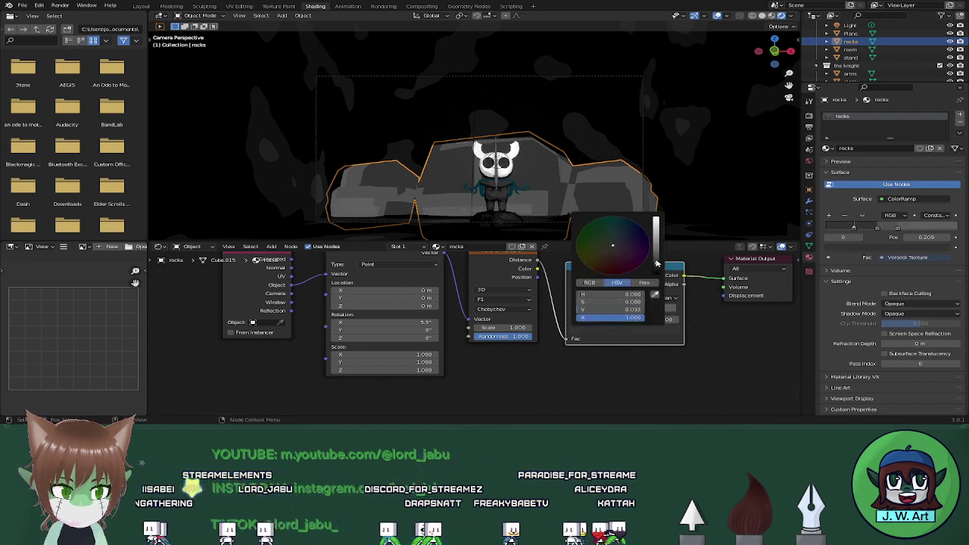
pyautogui.moveTo(655, 263); pyautogui.dragTo(655, 268)
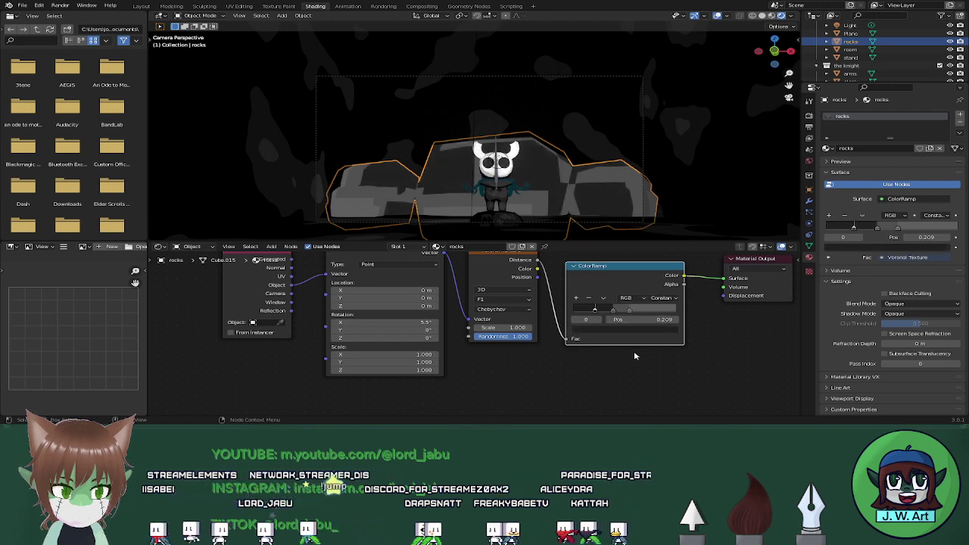
pyautogui.click(615, 310)
pyautogui.click(629, 332)
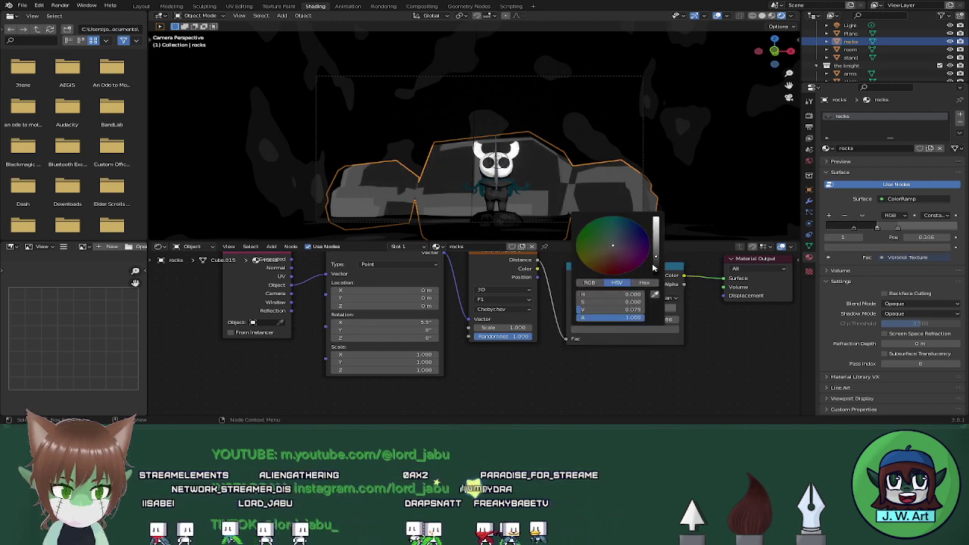
pyautogui.moveTo(655, 260); pyautogui.dragTo(655, 263)
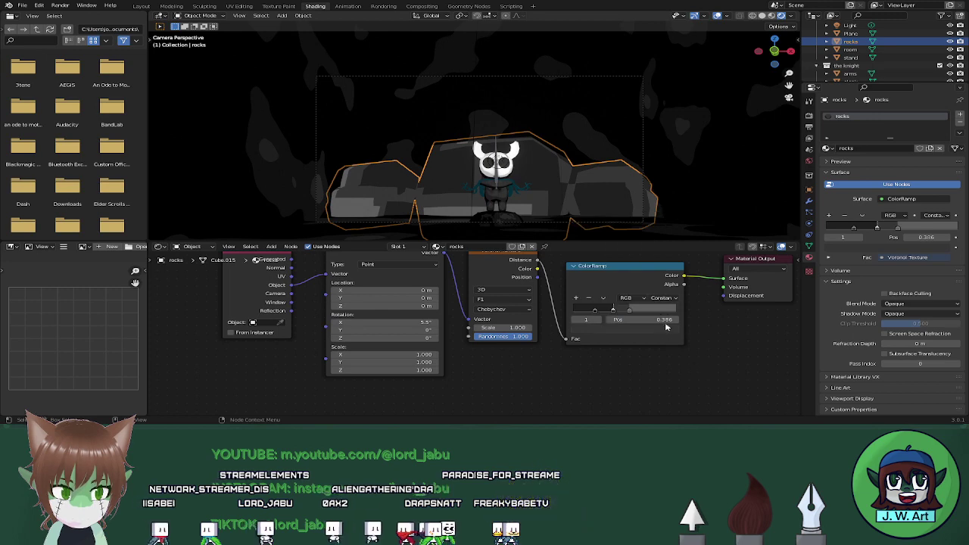
pyautogui.click(628, 311)
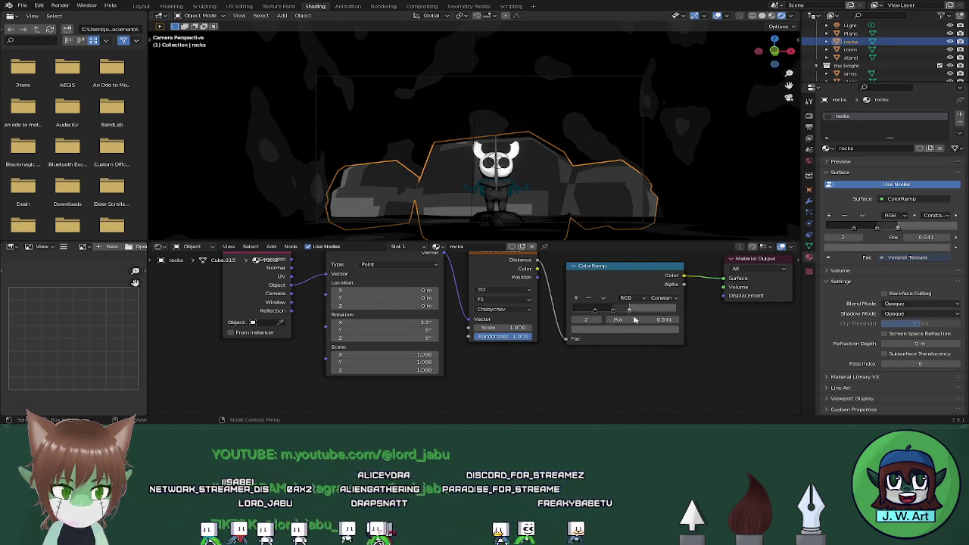
pyautogui.click(639, 329)
pyautogui.moveTo(655, 257); pyautogui.dragTo(655, 262)
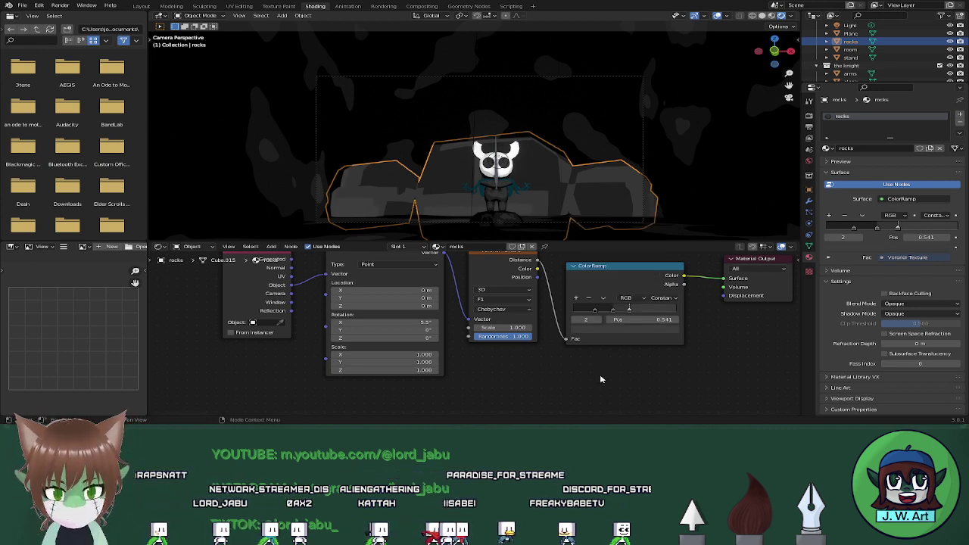
# Examine the darkened rocks, the emblem plane and the room from several angles, comparing Material Preview and Rendered shading
pyautogui.moveTo(433, 108); pyautogui.dragTo(520, 171, button='middle')
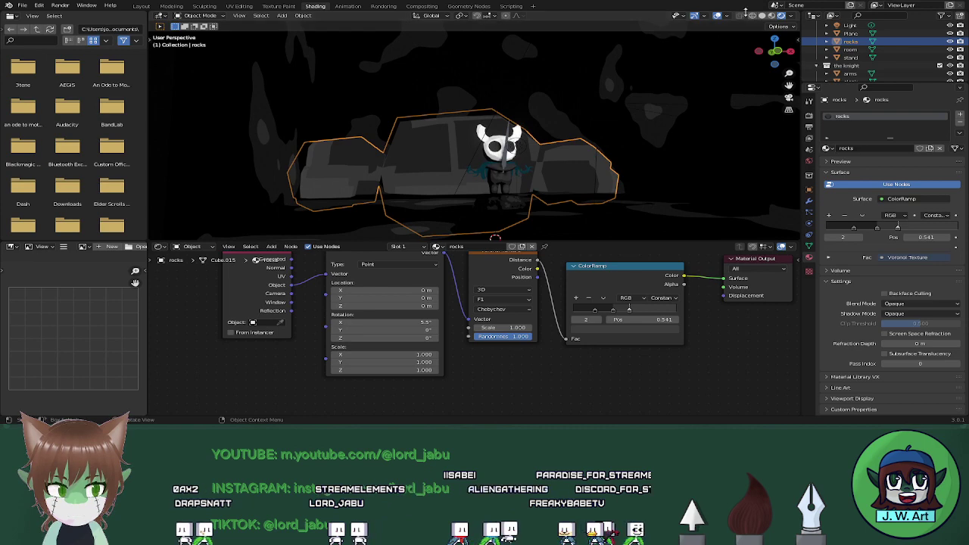
pyautogui.click(771, 15)
pyautogui.moveTo(639, 105)
pyautogui.mouseDown(button='middle')
pyautogui.moveTo(587, 132)
pyautogui.moveTo(569, 106)
pyautogui.moveTo(612, 116)
pyautogui.moveTo(595, 121)
pyautogui.moveTo(577, 102)
pyautogui.moveTo(552, 127)
pyautogui.moveTo(570, 116)
pyautogui.moveTo(594, 130)
pyautogui.mouseUp(button='middle')
pyautogui.click(781, 15)
pyautogui.click(595, 130)
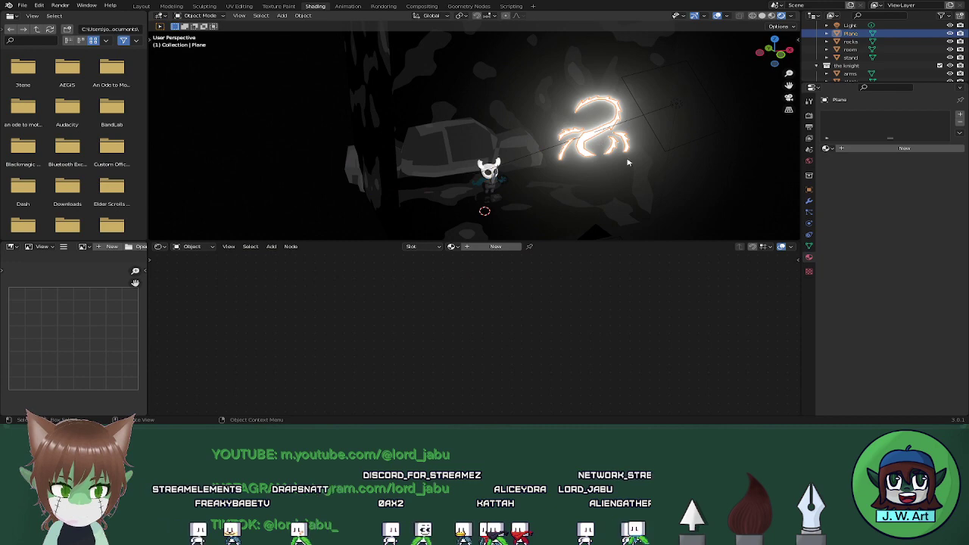
pyautogui.scroll(3, 561, 145)
pyautogui.moveTo(550, 145); pyautogui.dragTo(536, 121, button='middle')
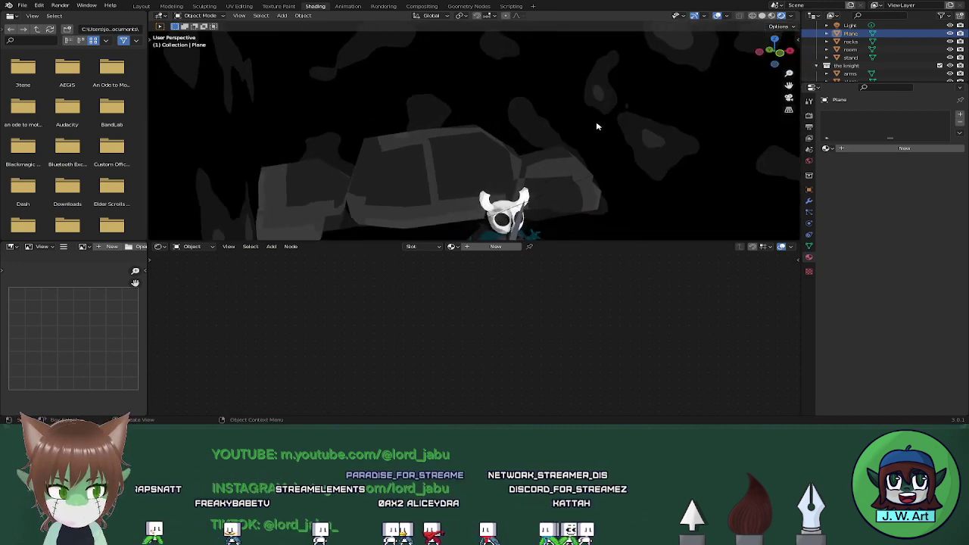
pyautogui.click(596, 121)
pyautogui.moveTo(558, 134); pyautogui.dragTo(555, 174, button='middle')
# Add a spot light, raise it along Z high above the knight and scale it down
pyautogui.hotkey('shift', 'a')
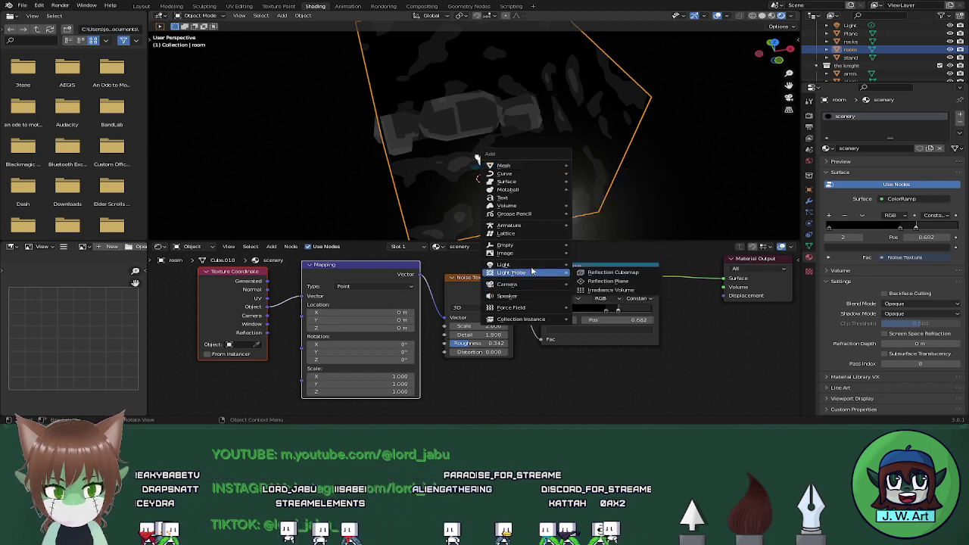
pyautogui.moveTo(533, 268)
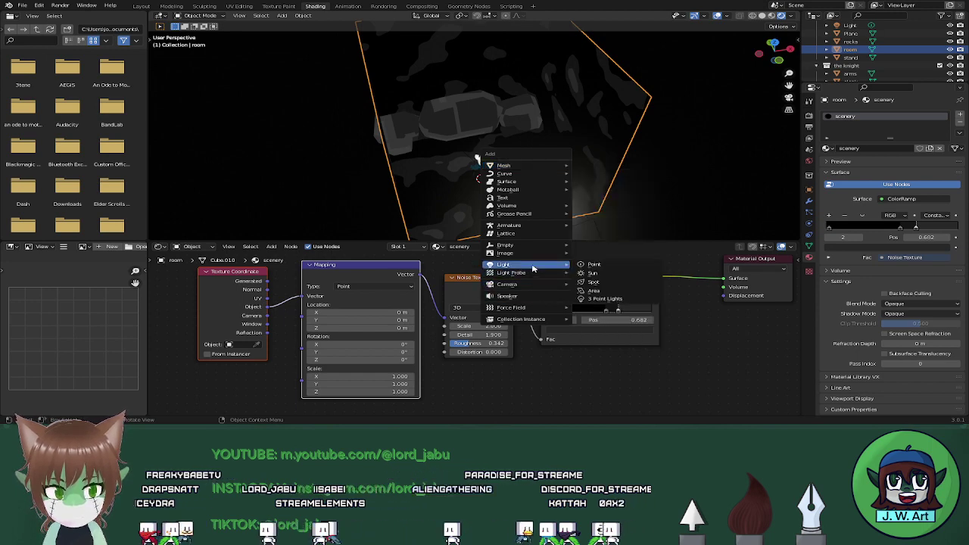
pyautogui.click(609, 283)
pyautogui.press('g')
pyautogui.press('z')
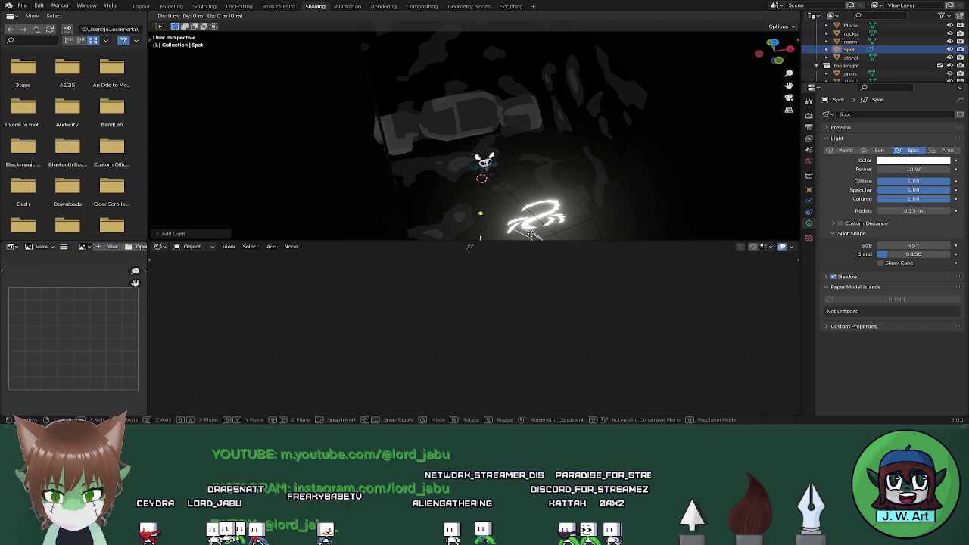
pyautogui.click(536, 27)
pyautogui.press('s')
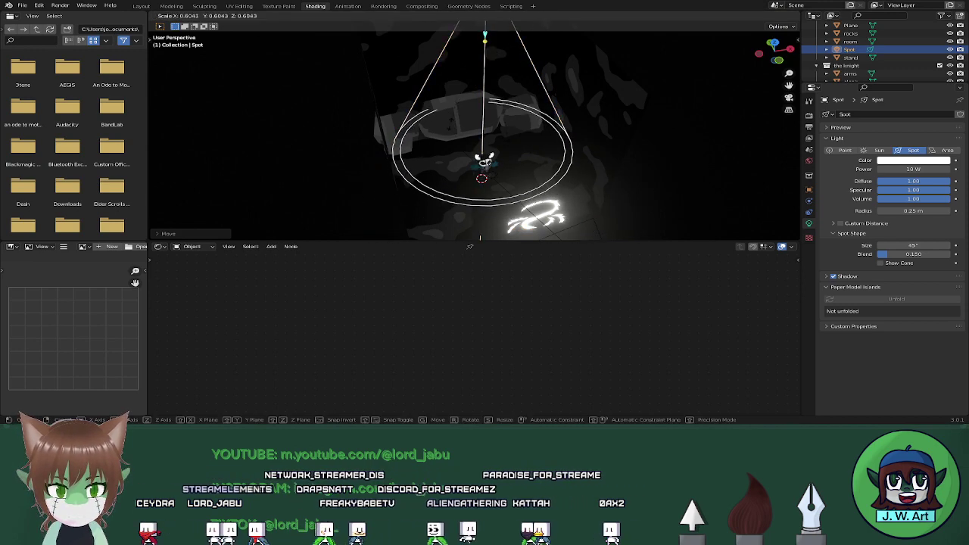
pyautogui.click(469, 74)
# Narrow the spot light's cone to about 9.2° and lower the light about 2.16 m along Z above the knight's head
pyautogui.moveTo(468, 74); pyautogui.dragTo(549, 184, button='middle')
pyautogui.moveTo(522, 206); pyautogui.dragTo(539, 190, button='middle')
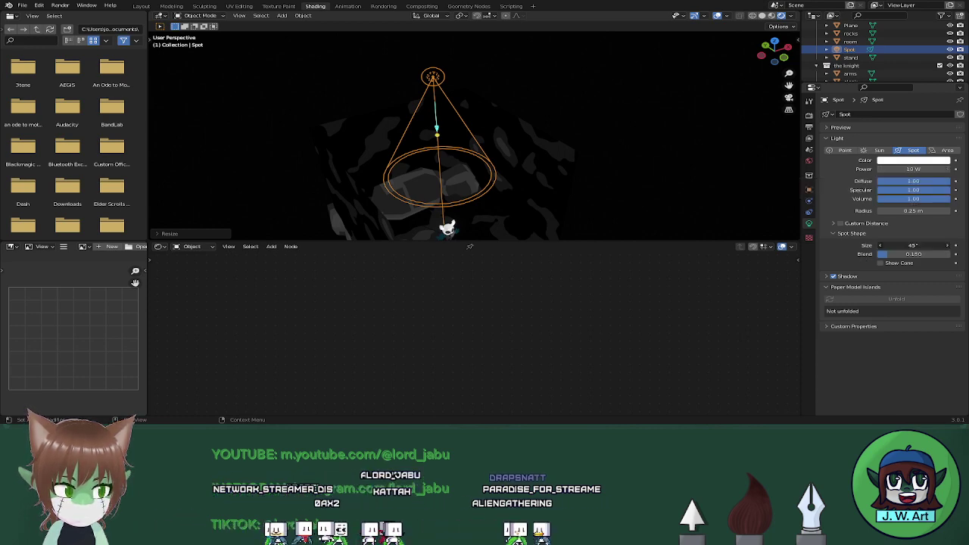
pyautogui.moveTo(878, 246); pyautogui.dragTo(826, 246)
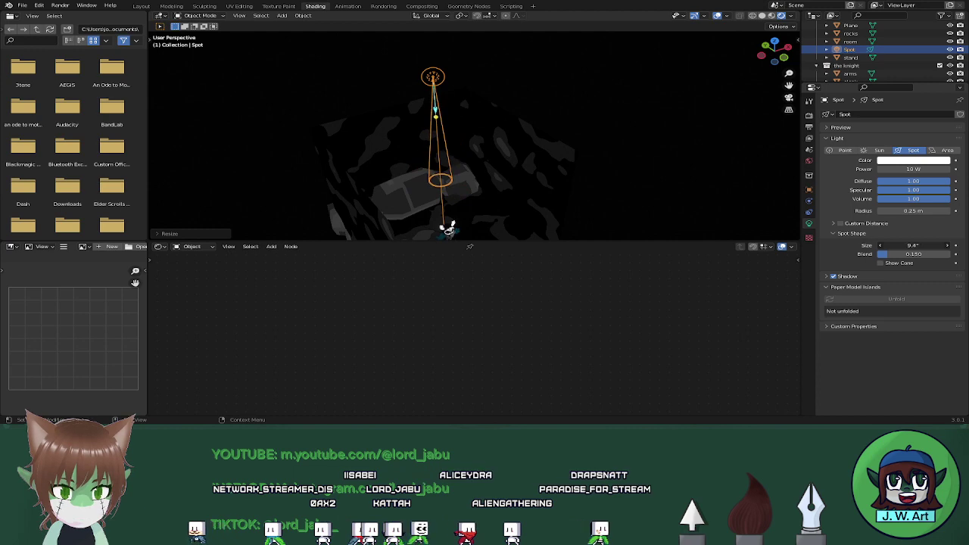
pyautogui.moveTo(491, 233); pyautogui.dragTo(470, 225, button='middle')
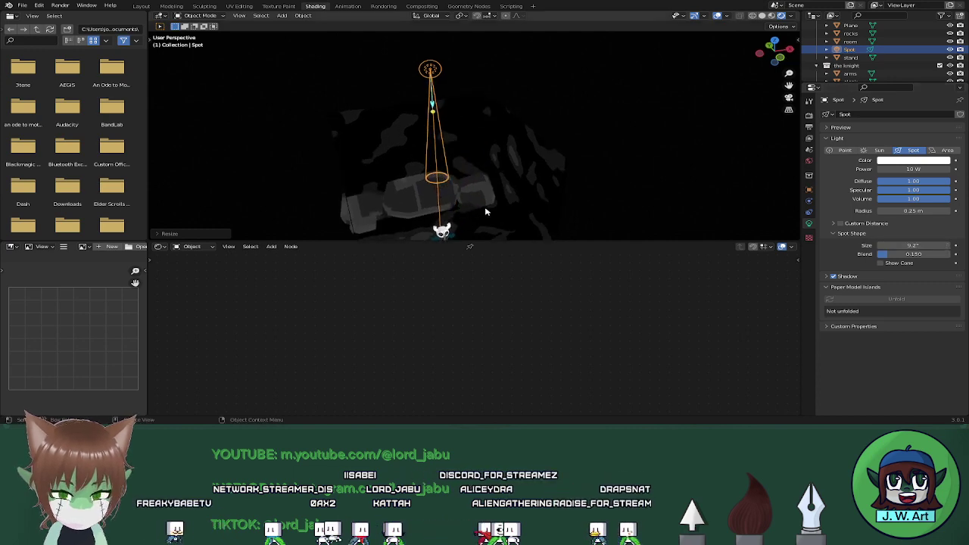
pyautogui.press('g')
pyautogui.press('z')
pyautogui.click(489, 60)
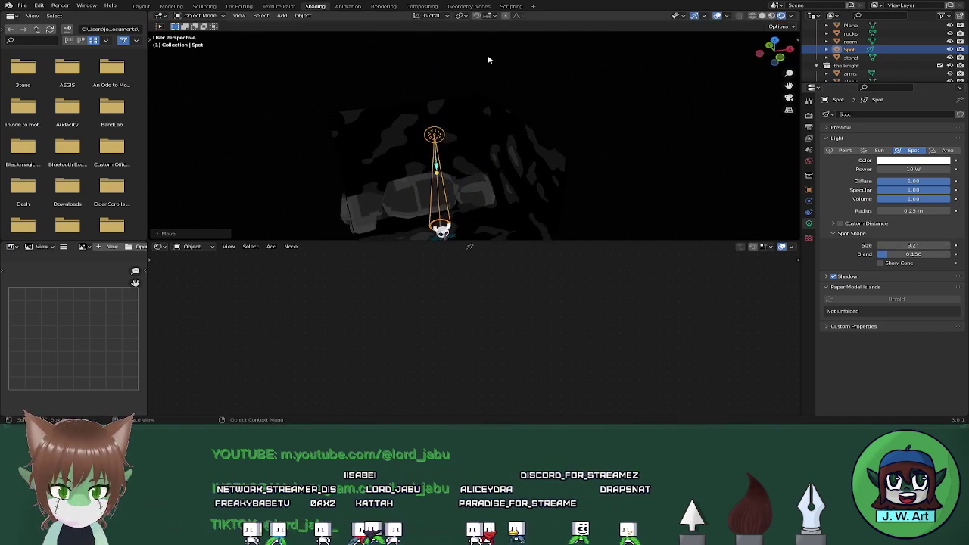
# Inspect the spot light's effect through the camera and in Material Preview, and open its power value for editing
pyautogui.keyDown('shift'); pyautogui.moveTo(592, 117); pyautogui.dragTo(594, 32, button='middle'); pyautogui.keyUp('shift')
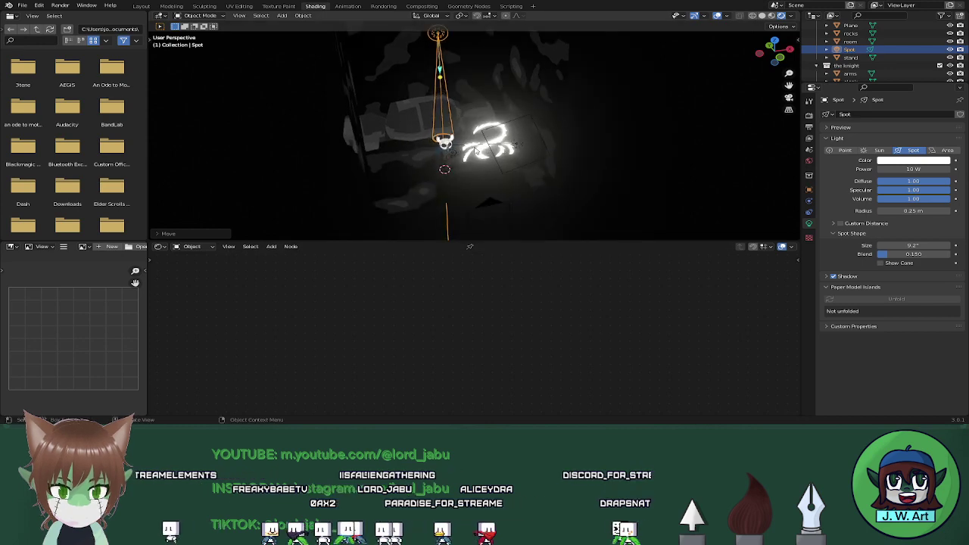
pyautogui.moveTo(476, 152); pyautogui.dragTo(719, 123, button='middle')
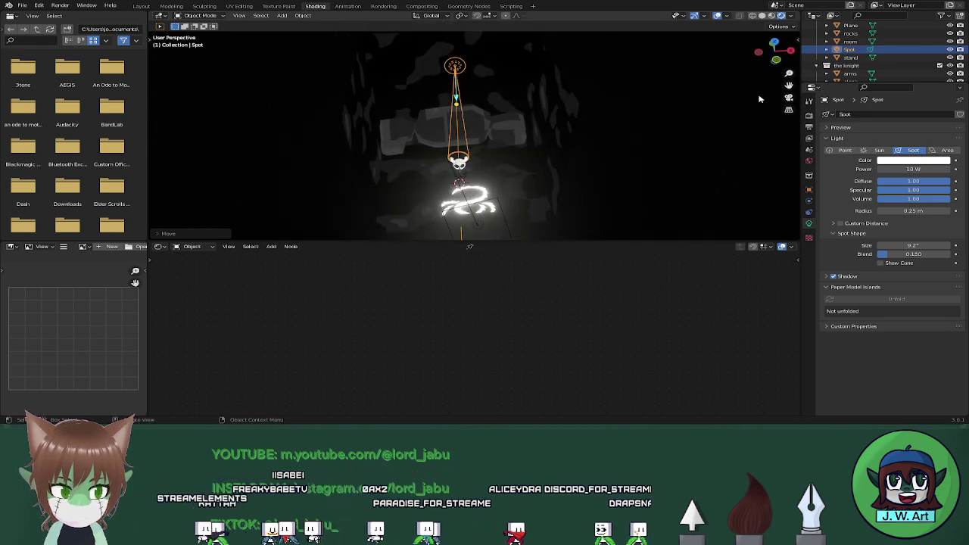
pyautogui.click(789, 98)
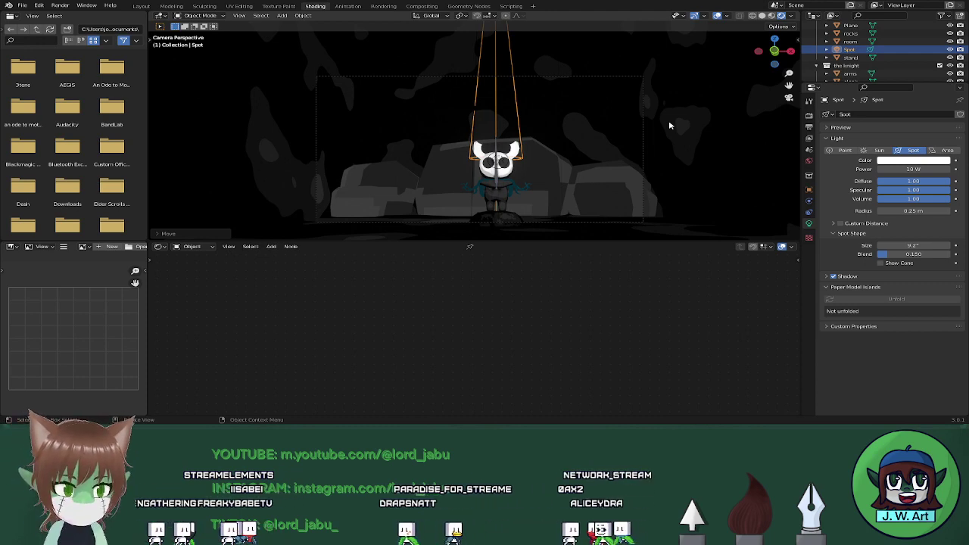
pyautogui.click(918, 169)
pyautogui.click(917, 169)
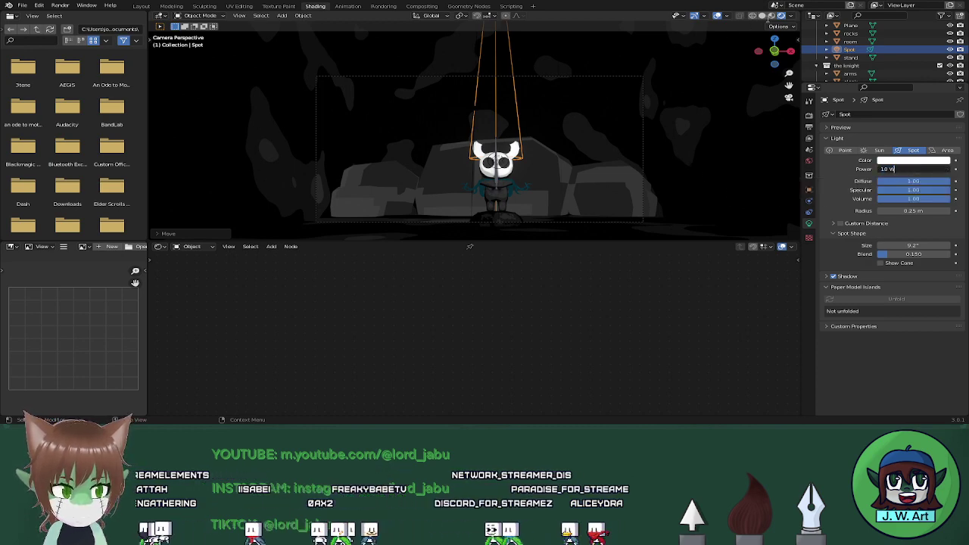
pyautogui.press('Return')
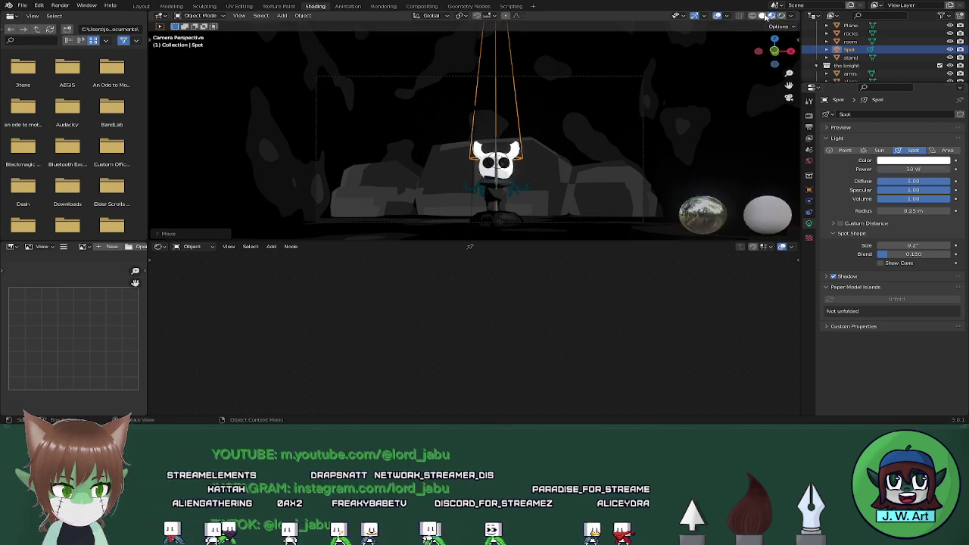
pyautogui.moveTo(662, 113); pyautogui.dragTo(354, 54, button='middle')
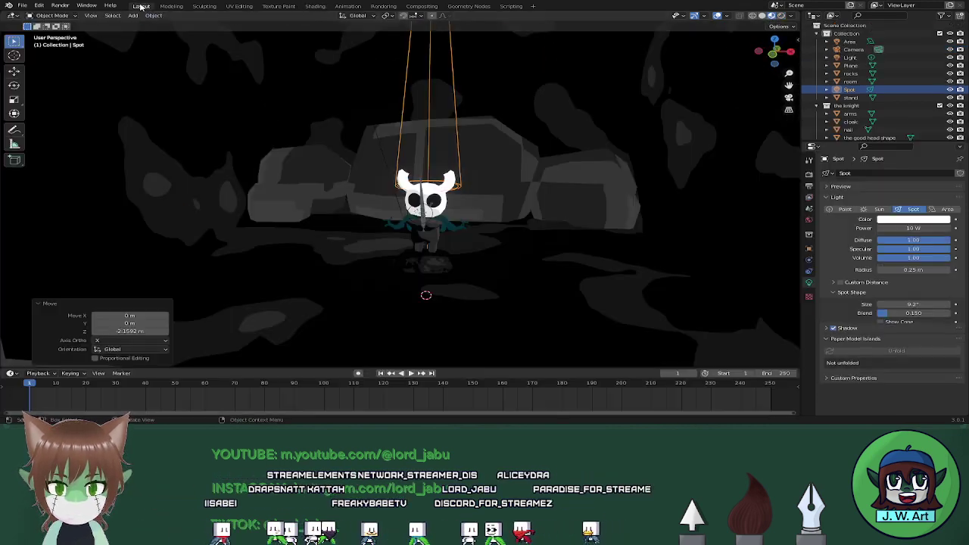
# Add a cylinder at the world origin in the Layout workspace and scale it down uniformly to about 0.456
pyautogui.click(141, 7)
pyautogui.scroll(3, 408, 178)
pyautogui.hotkey('shift', 'a')
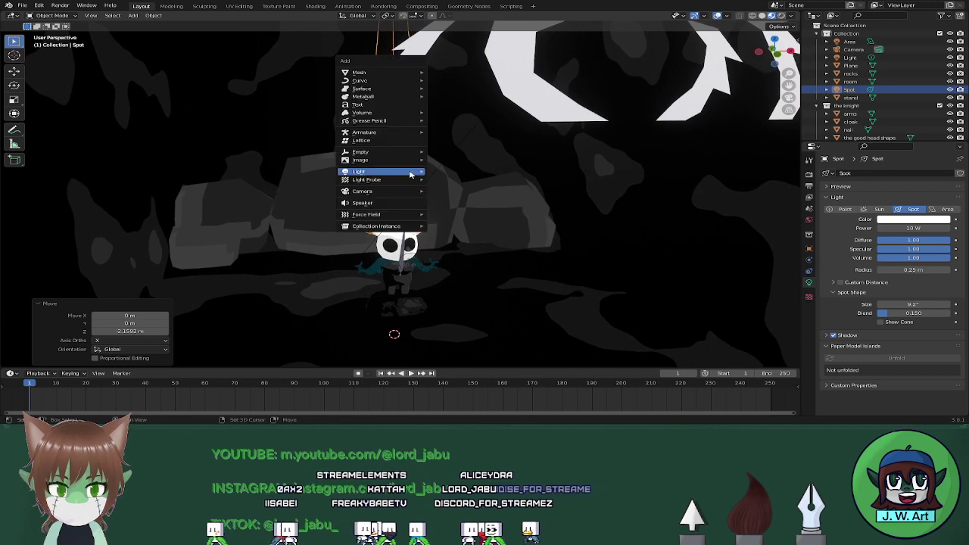
pyautogui.moveTo(401, 72)
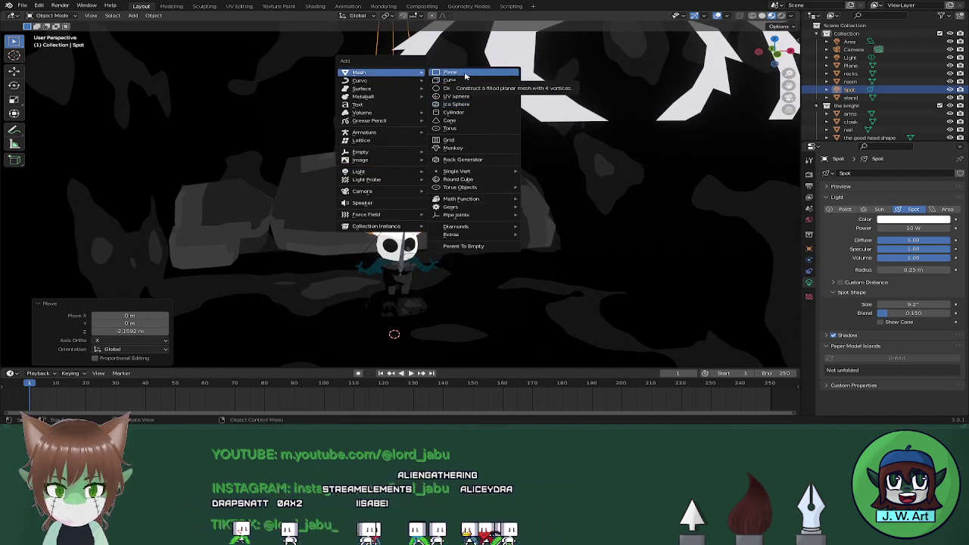
pyautogui.click(455, 112)
pyautogui.moveTo(494, 162); pyautogui.dragTo(496, 236, button='middle')
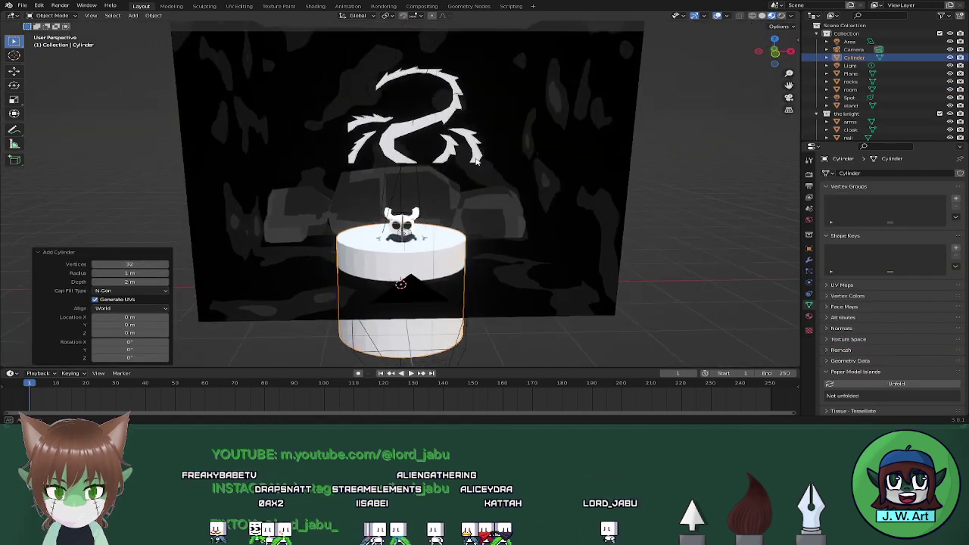
pyautogui.press('s')
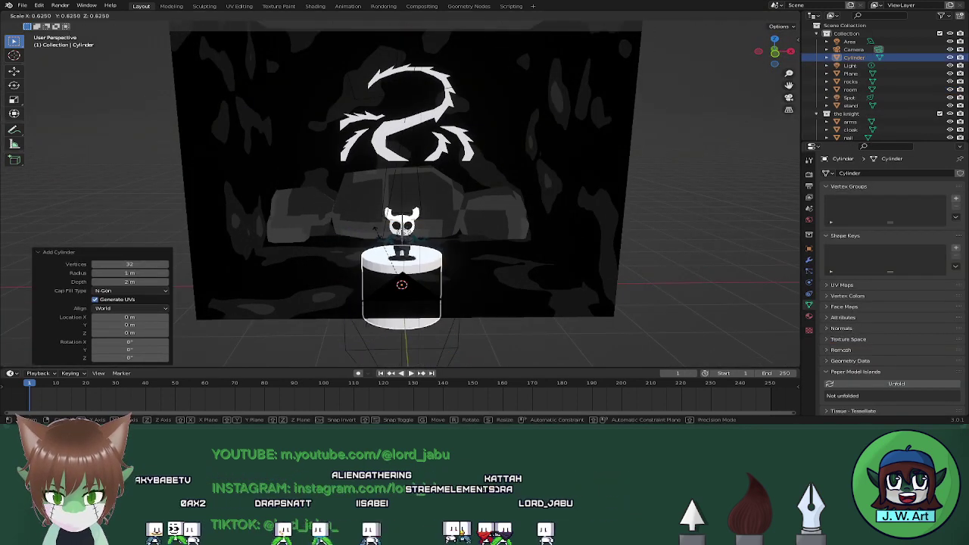
pyautogui.click(449, 273)
# Raise the cylinder about 3.08 m along Z and stretch it vertically to about 2.5 times its height
pyautogui.press('g')
pyautogui.press('z')
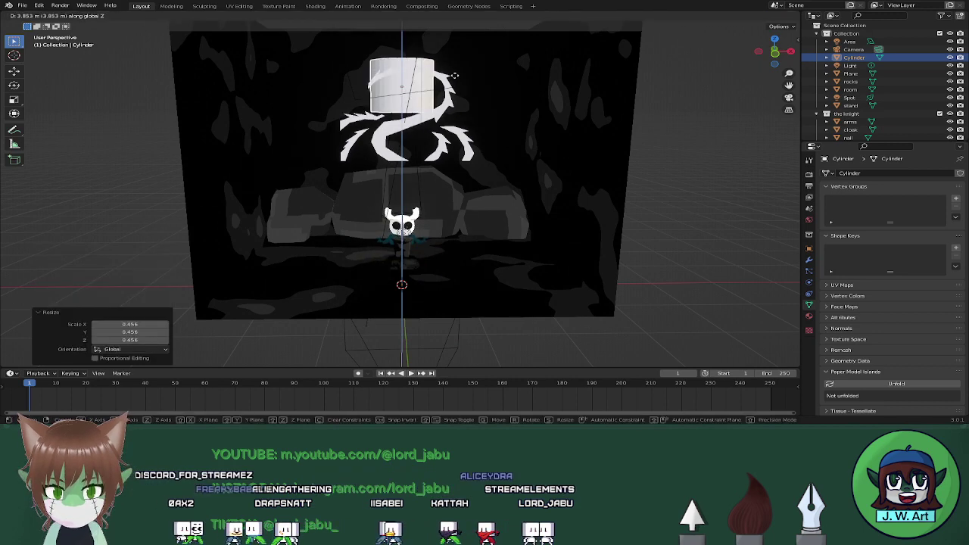
pyautogui.click(432, 99)
pyautogui.press('s')
pyautogui.press('z')
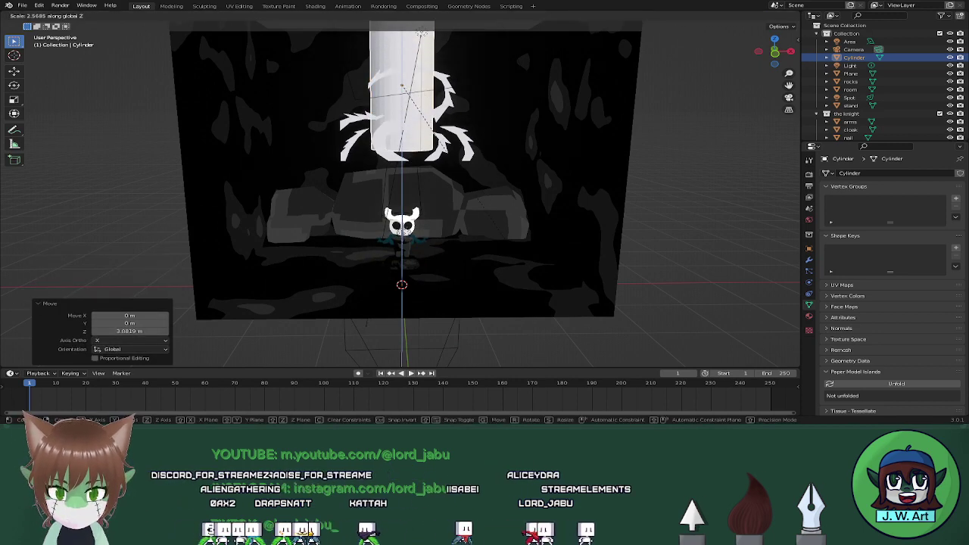
pyautogui.press('Return')
# Lower the cylinder about 1.02 m along Z so that its base sits just above the knight's head
pyautogui.press('g')
pyautogui.press('z')
pyautogui.click(517, 273)
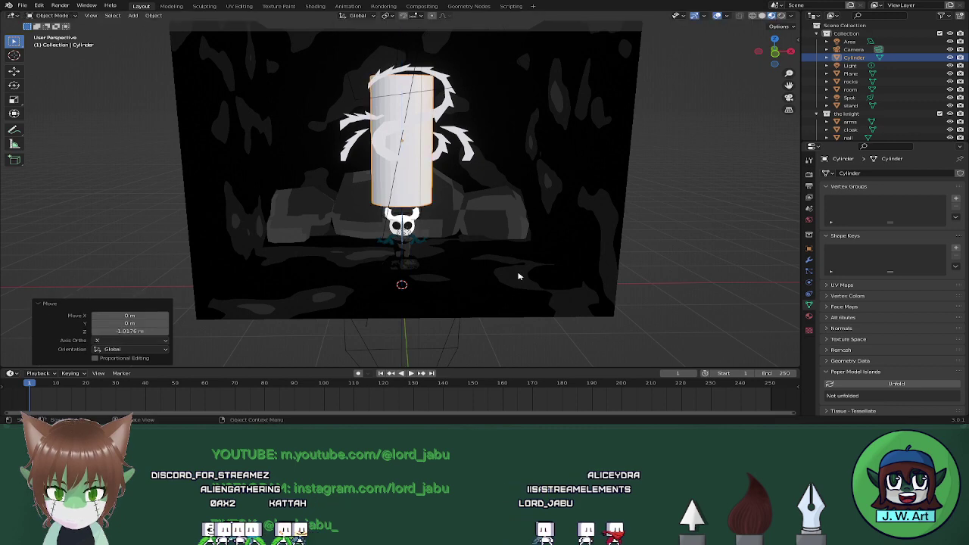
pyautogui.moveTo(520, 275); pyautogui.dragTo(443, 158, button='middle')
pyautogui.press('s')
pyautogui.press('Escape')
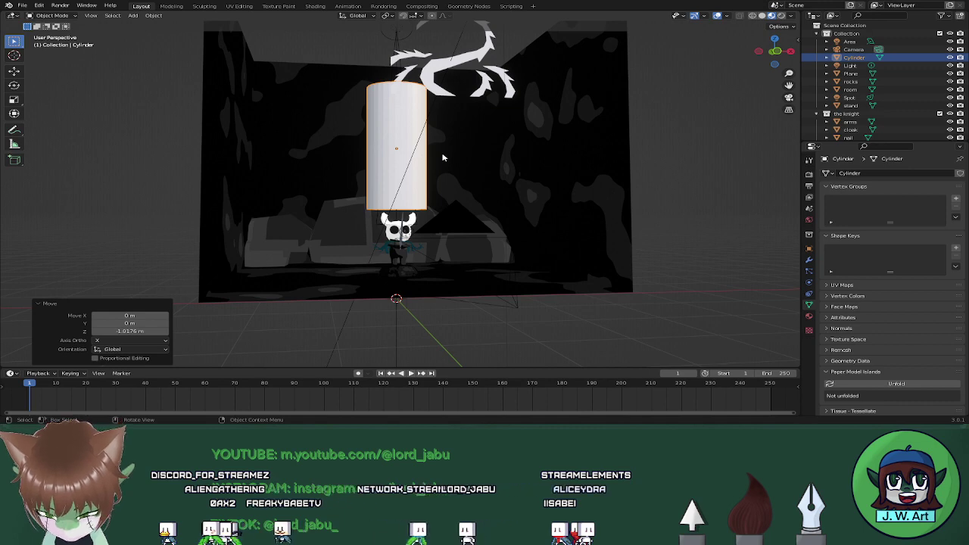
# Move the cylinder about 0.714 m along Y and lower it about 0.769 m along Z
pyautogui.moveTo(426, 134); pyautogui.dragTo(511, 213, button='middle')
pyautogui.press('g')
pyautogui.press('y')
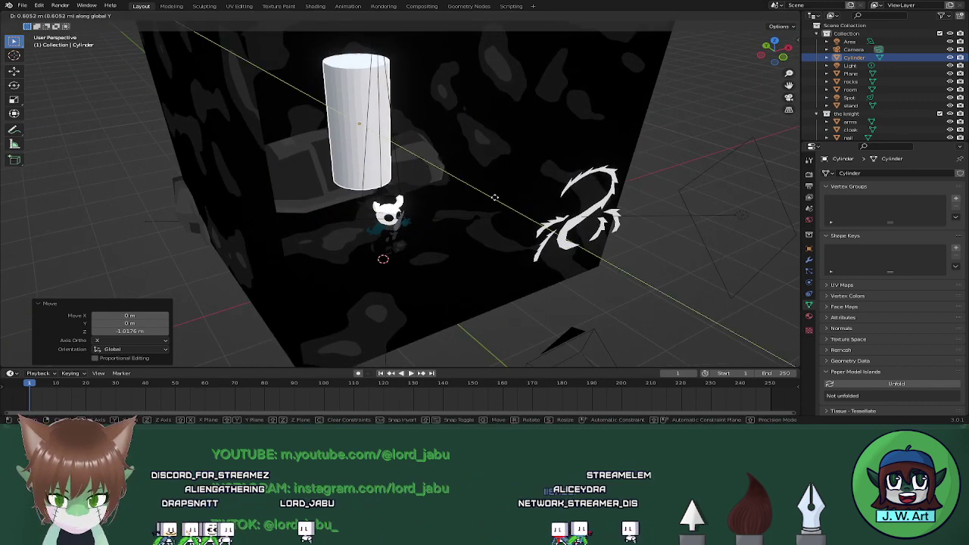
pyautogui.click(492, 196)
pyautogui.press('g')
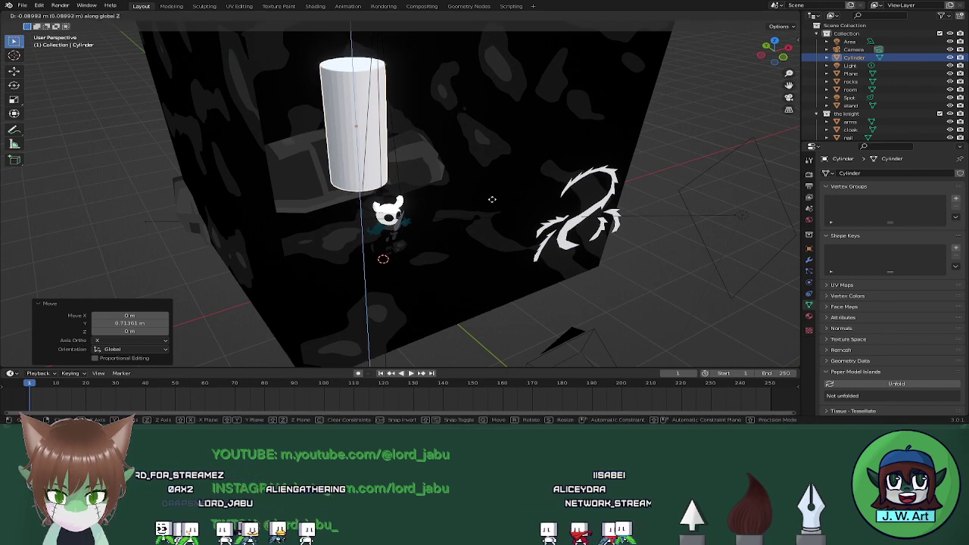
pyautogui.press('z')
pyautogui.click(493, 220)
# Scale the cylinder up uniformly to 1.328 and raise it slightly along Z so that its base surrounds the knight's head
pyautogui.moveTo(493, 220); pyautogui.dragTo(447, 182, button='middle')
pyautogui.press('s')
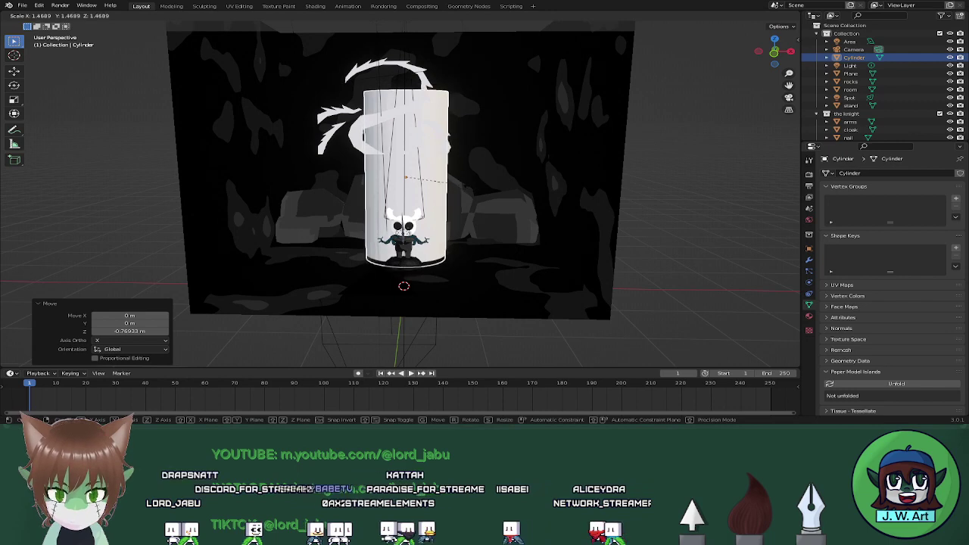
pyautogui.click(465, 184)
pyautogui.press('g')
pyautogui.press('z')
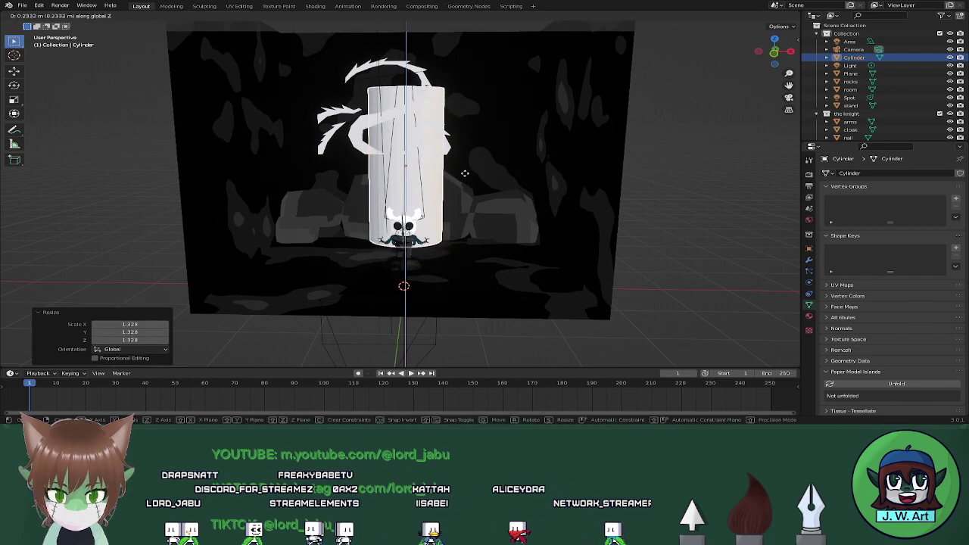
pyautogui.click(412, 104)
# In wireframe, scale the cylinder's top face down slightly in Edit Mode, and return to Object Mode with Material Preview shading
pyautogui.hotkey('shift', 'z')
pyautogui.moveTo(365, 68); pyautogui.dragTo(494, 124)
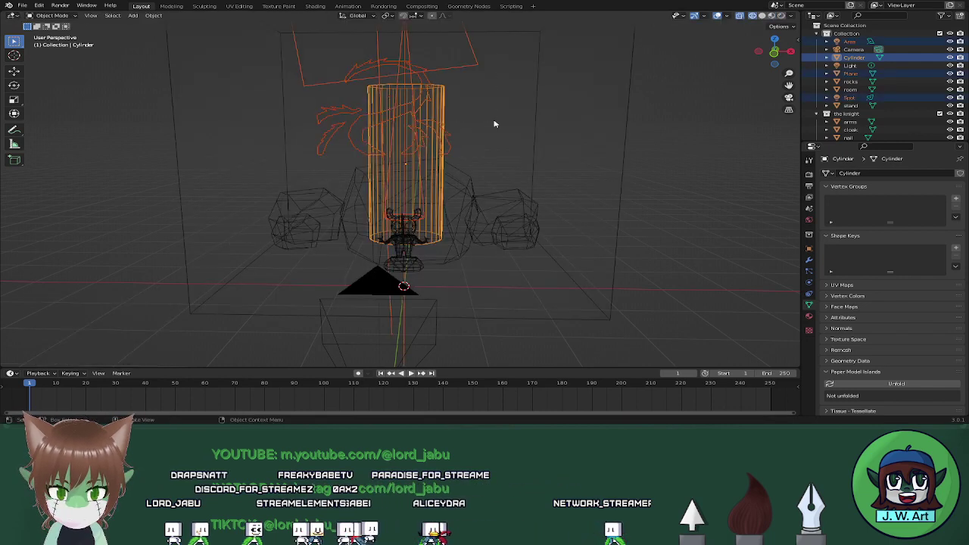
pyautogui.click(424, 115)
pyautogui.moveTo(480, 117); pyautogui.dragTo(468, 126, button='middle')
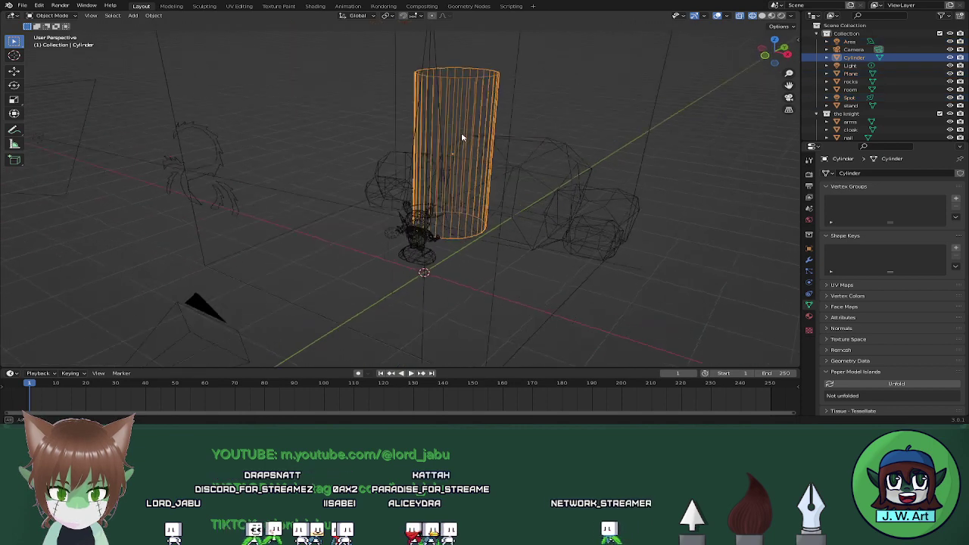
pyautogui.press('Tab')
pyautogui.moveTo(428, 51); pyautogui.dragTo(526, 104)
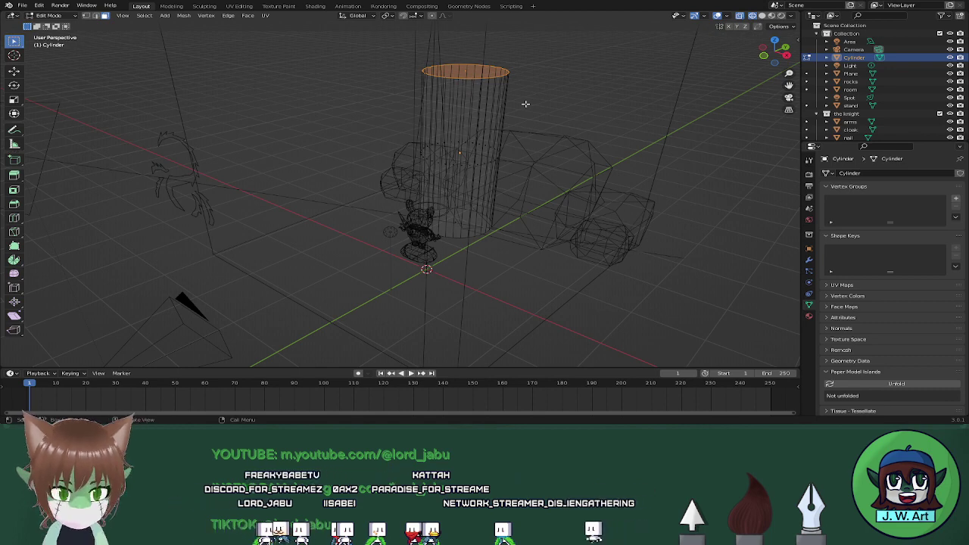
pyautogui.moveTo(526, 104); pyautogui.dragTo(565, 86, button='middle')
pyautogui.press('s')
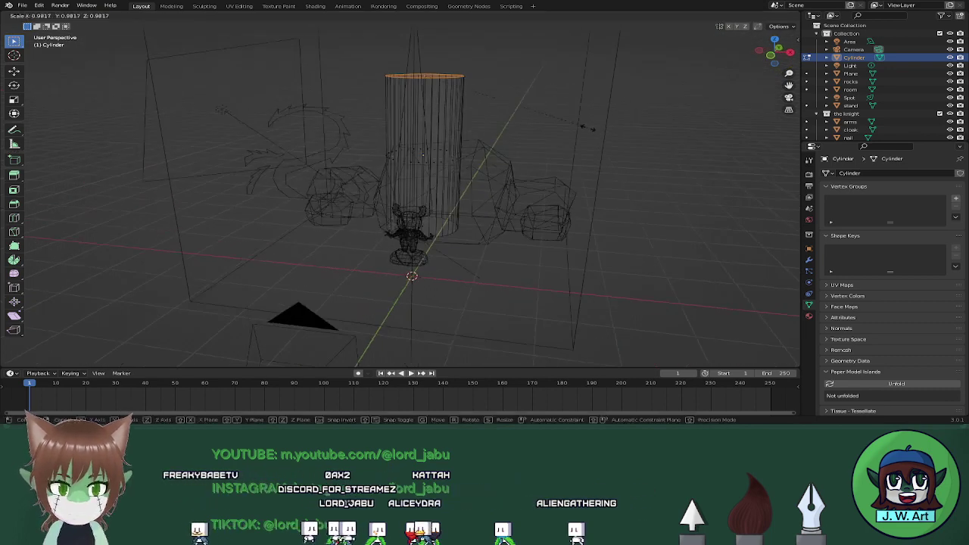
pyautogui.click(579, 121)
pyautogui.press('a')
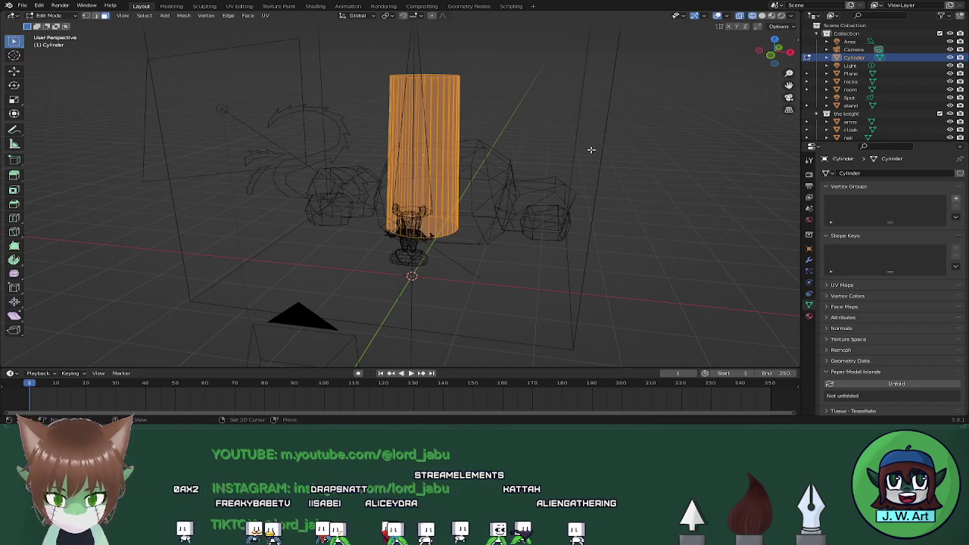
pyautogui.press('Tab')
pyautogui.moveTo(513, 159); pyautogui.dragTo(556, 159, button='middle')
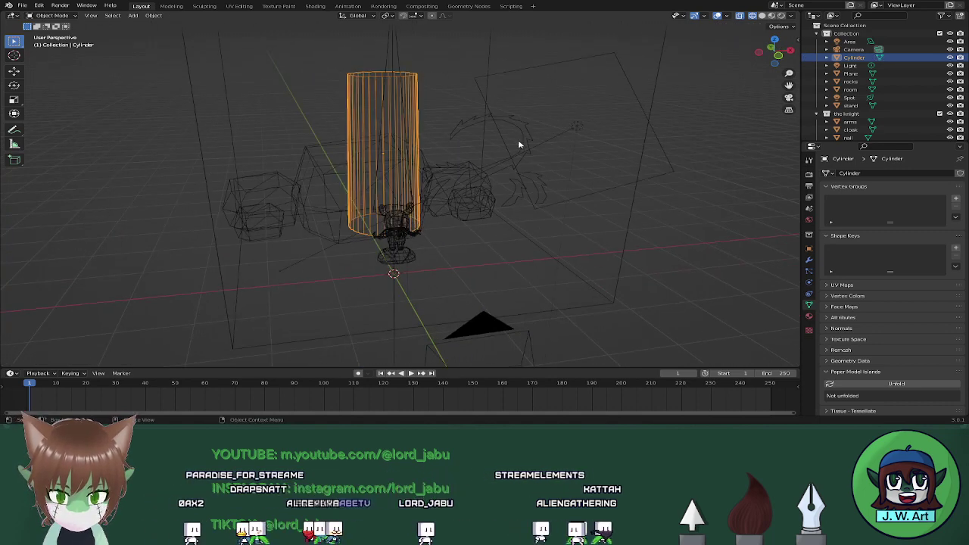
pyautogui.hotkey('shift', 'z')
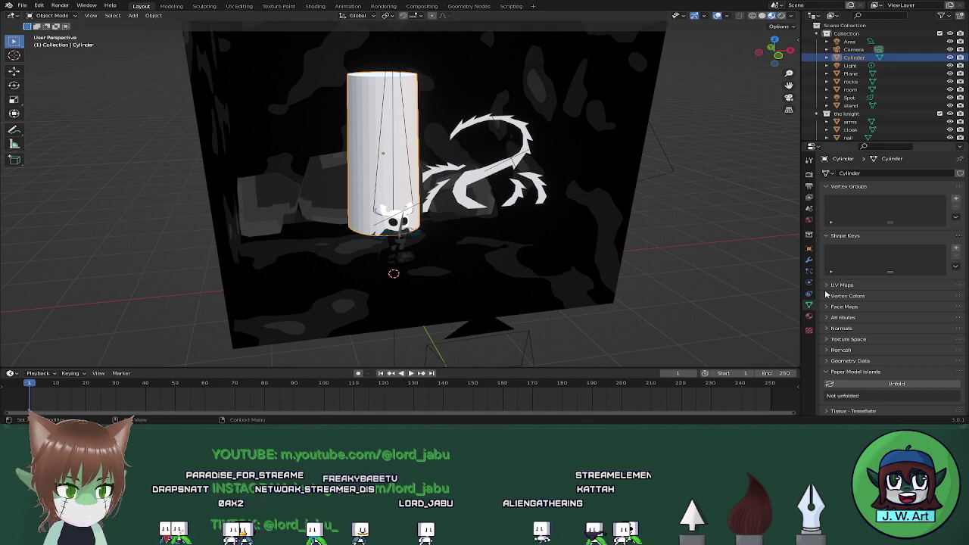
# Create a material named lightcurtain on the cylinder and delete its Principled BSDF node in the Shading workspace
pyautogui.click(809, 317)
pyautogui.doubleClick(876, 206)
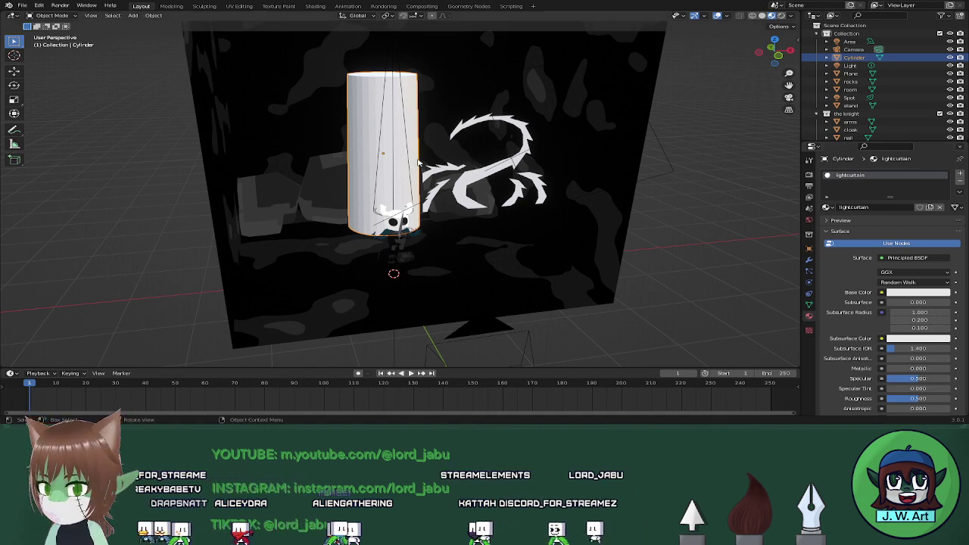
pyautogui.click(315, 6)
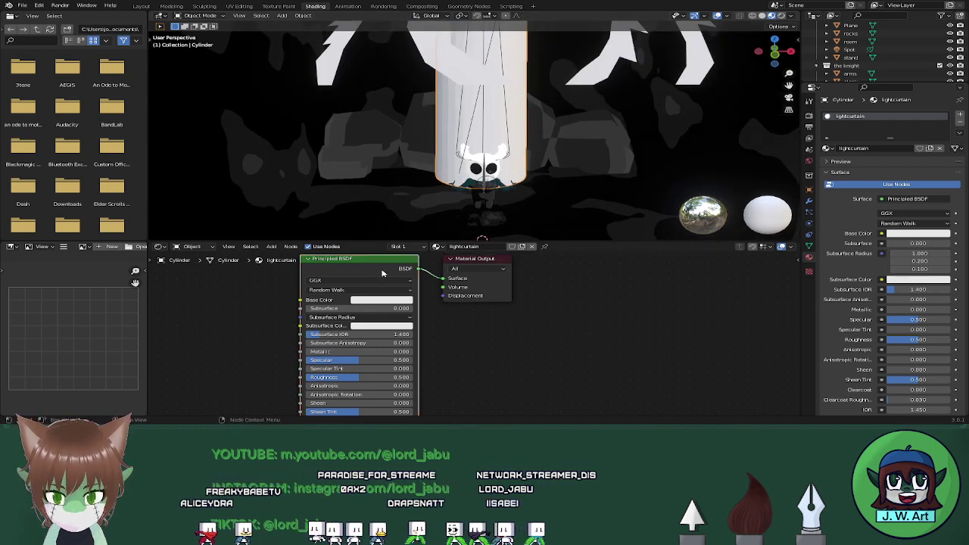
pyautogui.press('x')
# Add an Emission node and a Transparent BSDF node to the lightcurtain material, with the Material Output shifted aside for room
pyautogui.hotkey('shift', 'a')
pyautogui.click(442, 321)
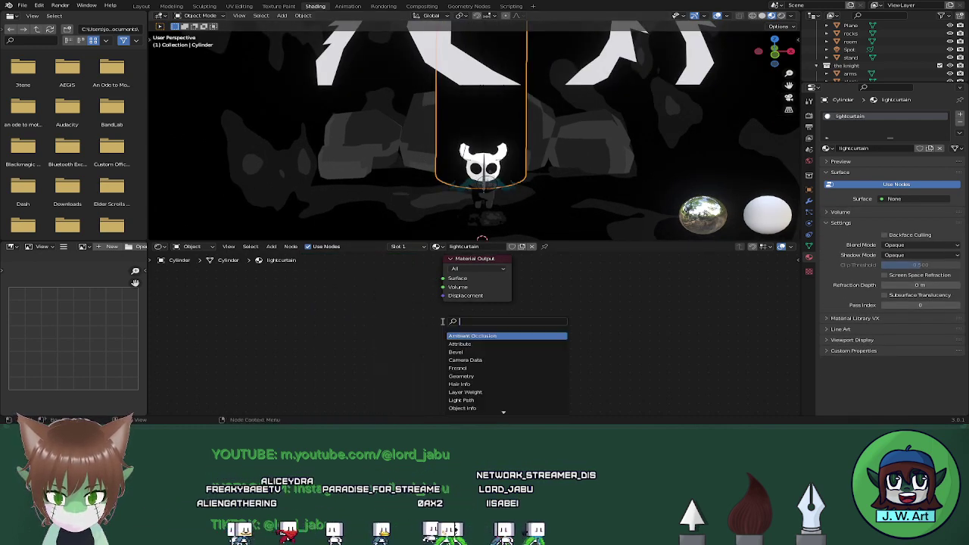
pyautogui.write('emis')
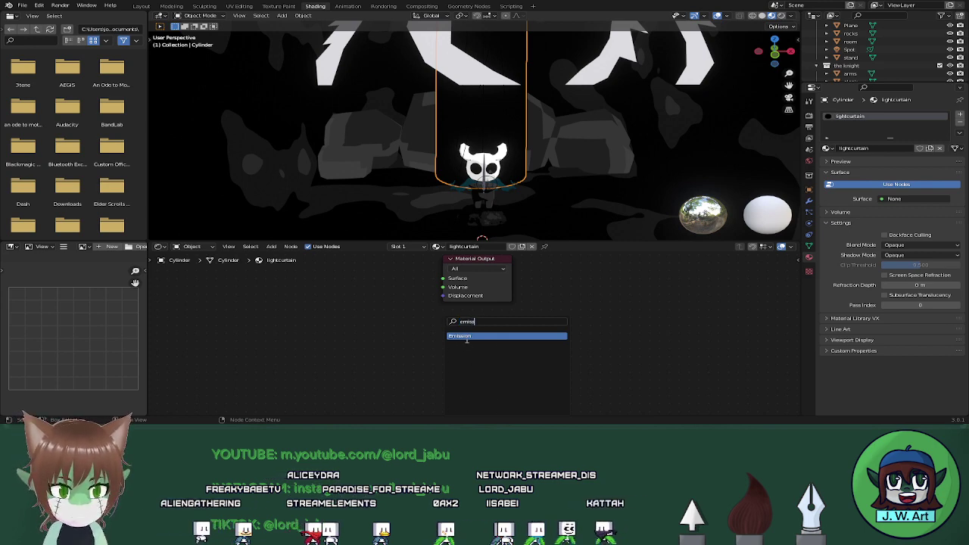
pyautogui.click(467, 336)
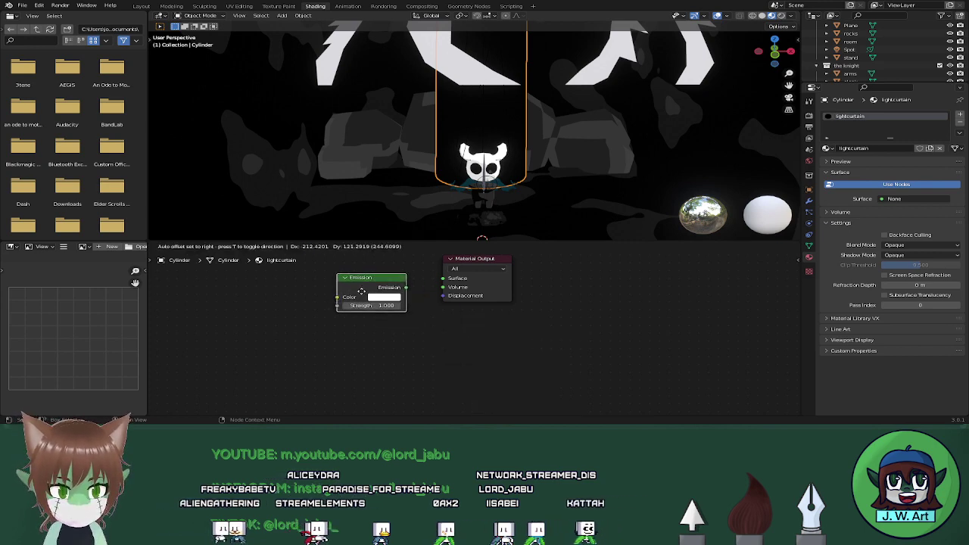
pyautogui.moveTo(490, 290); pyautogui.dragTo(517, 309)
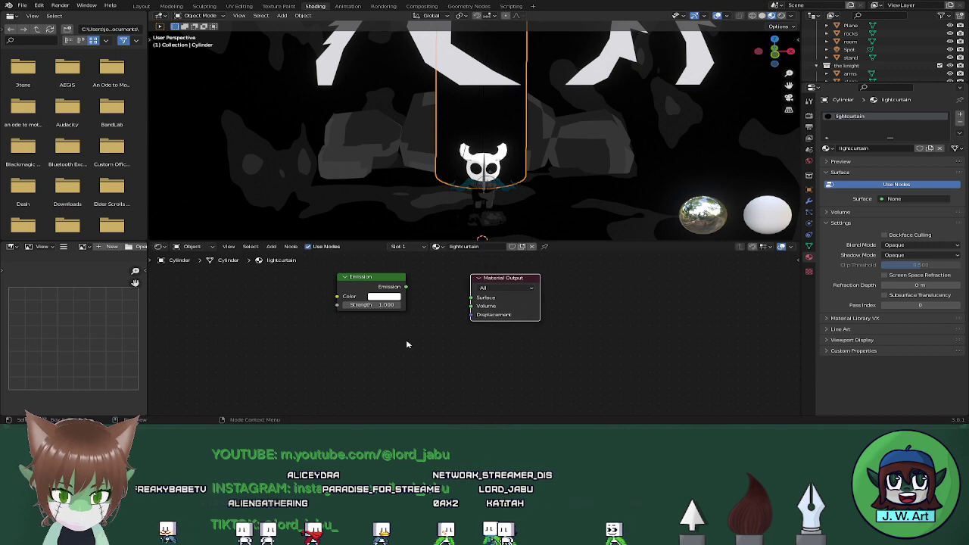
pyautogui.hotkey('shift', 'a')
pyautogui.click(398, 331)
pyautogui.write('transpar')
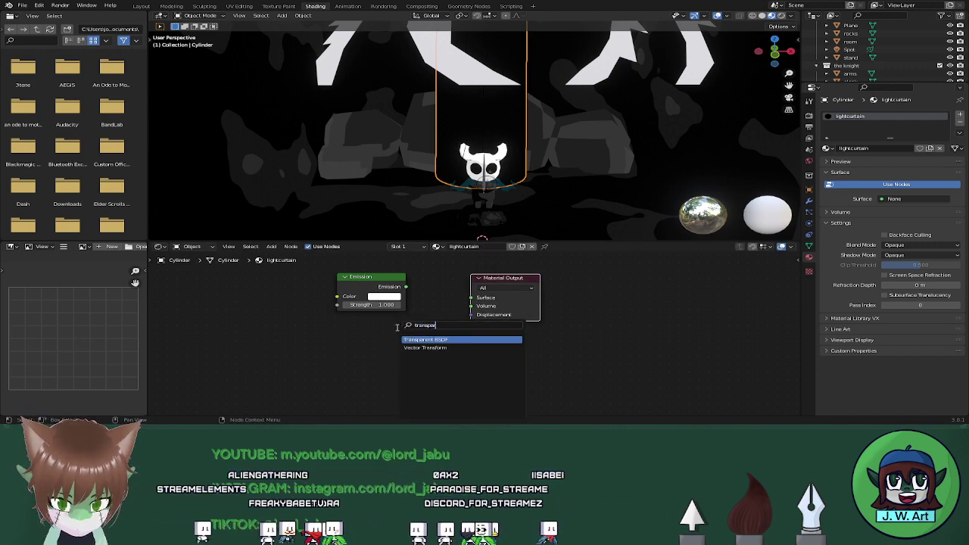
pyautogui.press('Return')
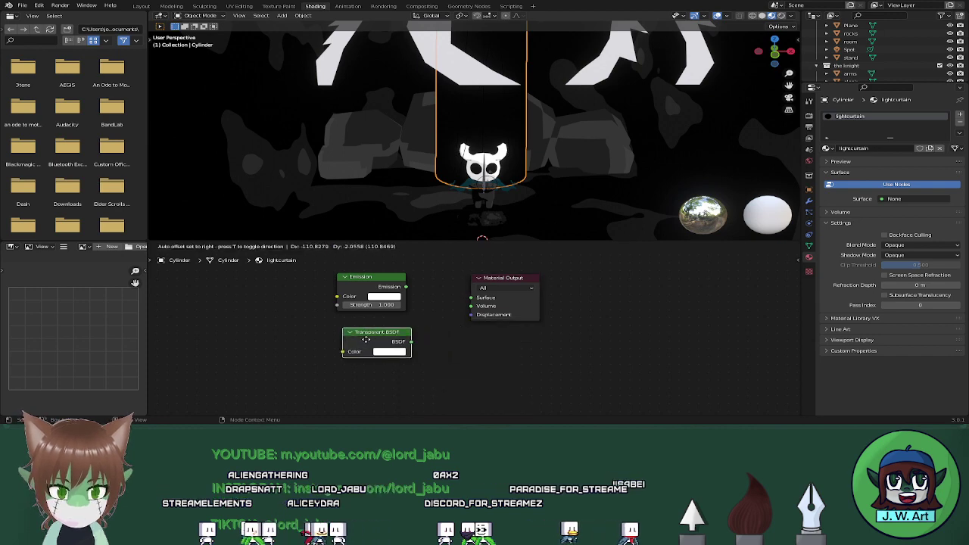
# Add a Mix Shader combining Emission and Transparent BSDF, and connect it to the Material Output's Surface
pyautogui.hotkey('shift', 'a')
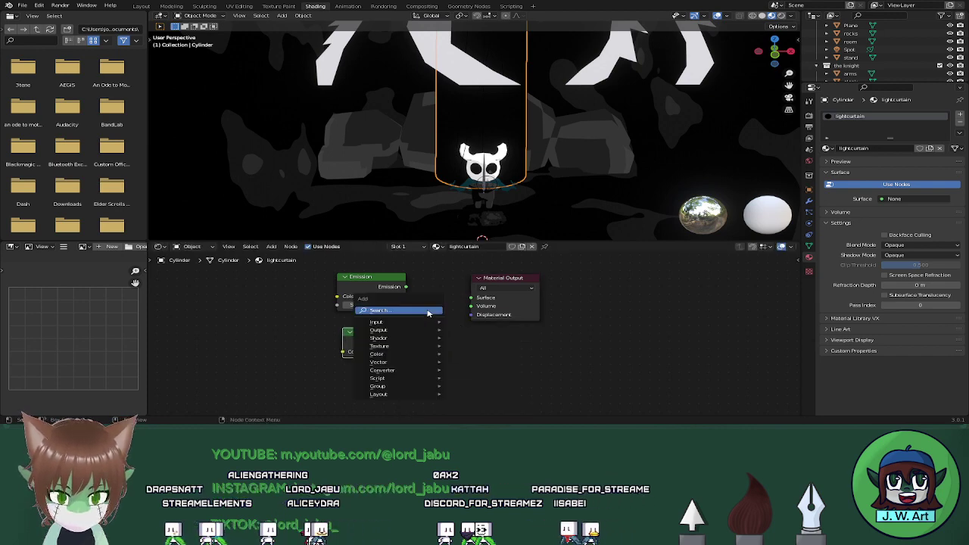
pyautogui.click(427, 311)
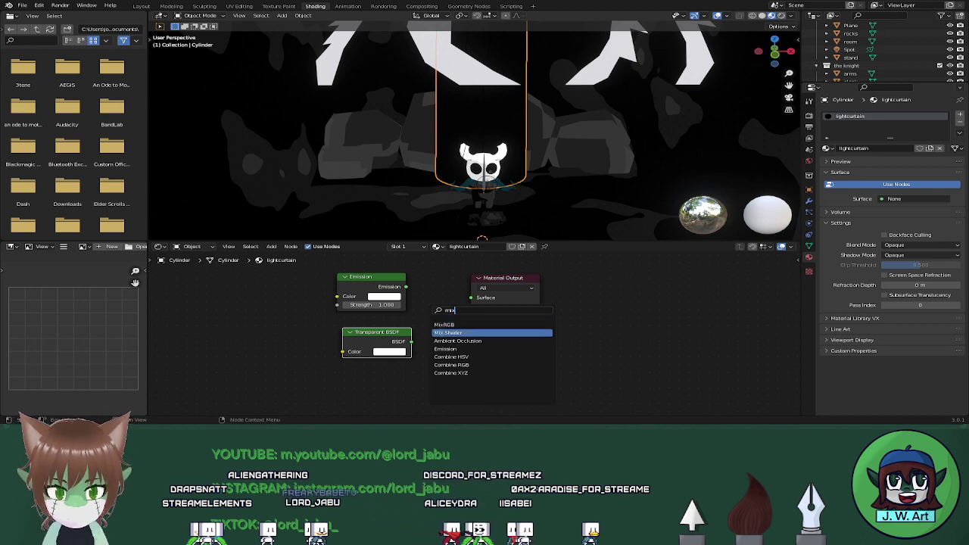
pyautogui.click(440, 334)
pyautogui.click(429, 317)
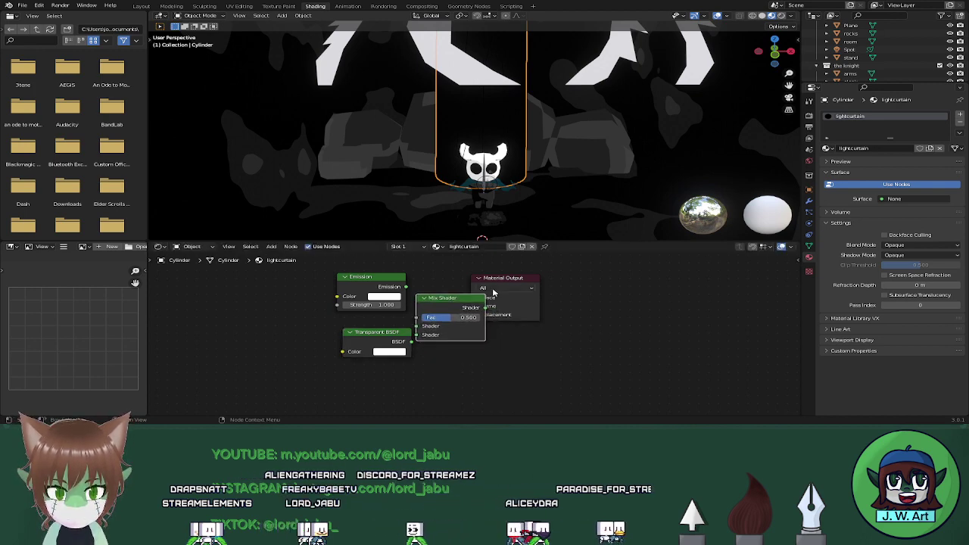
pyautogui.click(501, 279)
pyautogui.moveTo(502, 280); pyautogui.dragTo(568, 283)
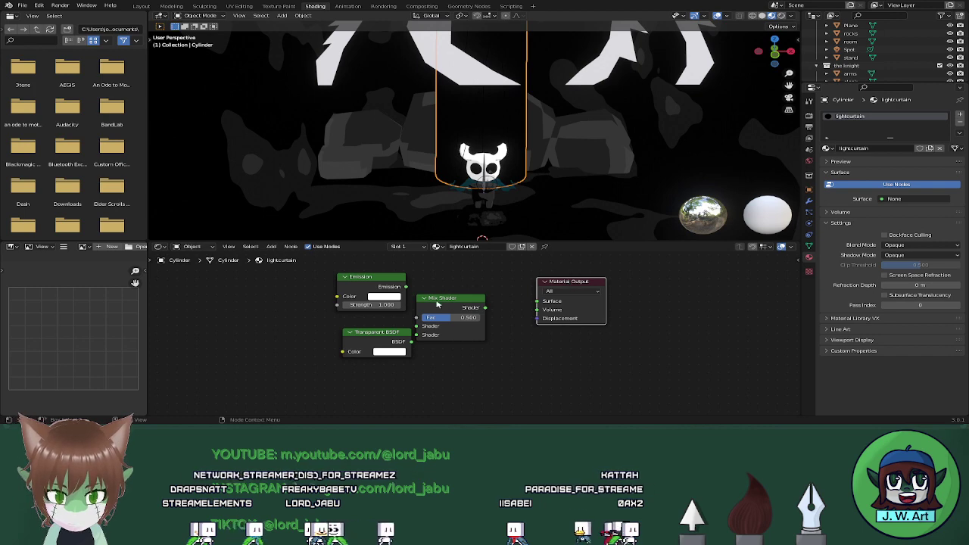
pyautogui.moveTo(436, 306); pyautogui.dragTo(465, 298)
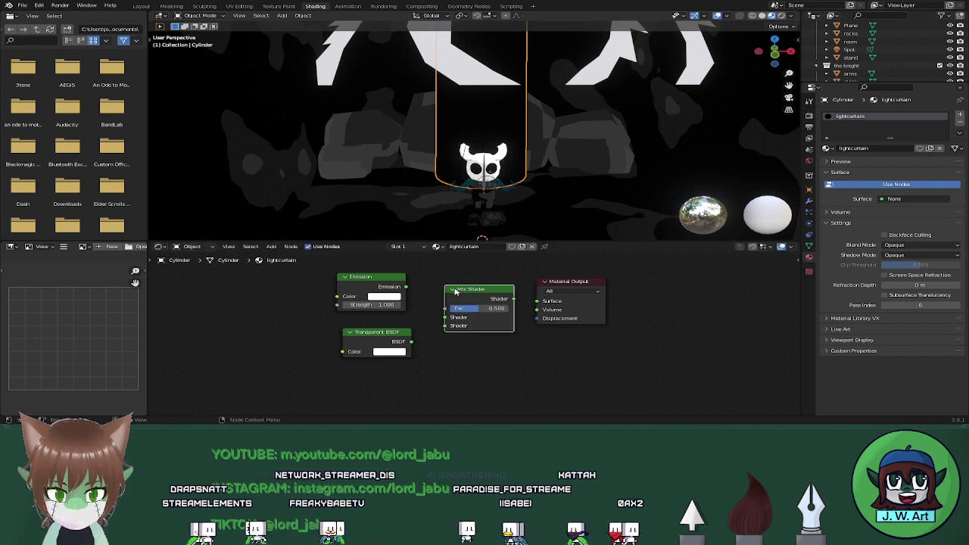
pyautogui.moveTo(406, 287); pyautogui.dragTo(452, 326)
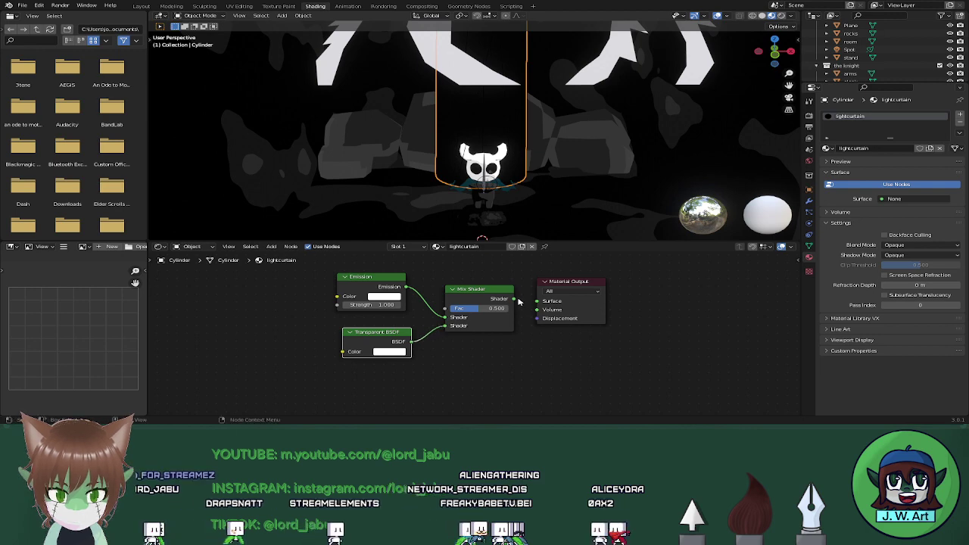
pyautogui.moveTo(537, 306); pyautogui.dragTo(536, 300)
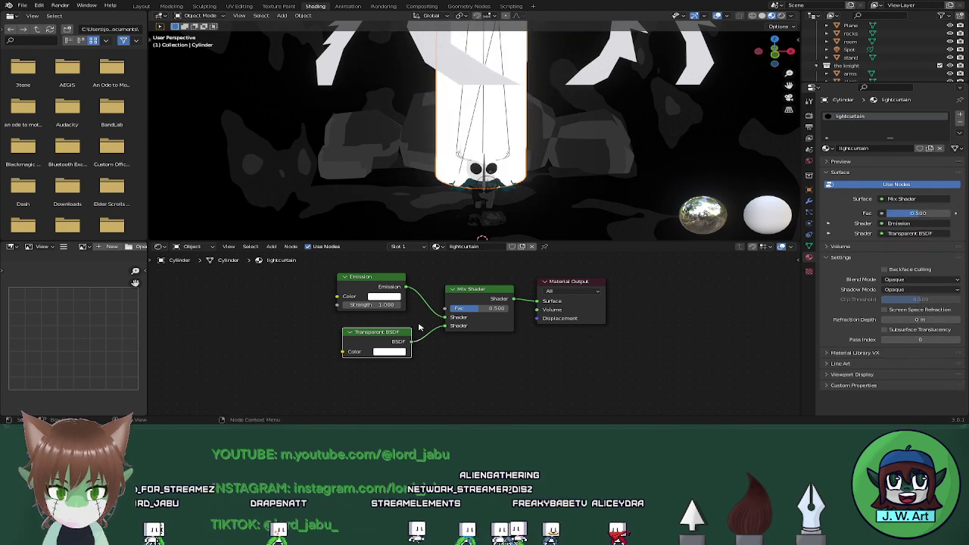
# Set the lightcurtain material's blend mode to Alpha Clip and its shadow mode to None
pyautogui.moveTo(489, 158); pyautogui.dragTo(728, 212, button='middle')
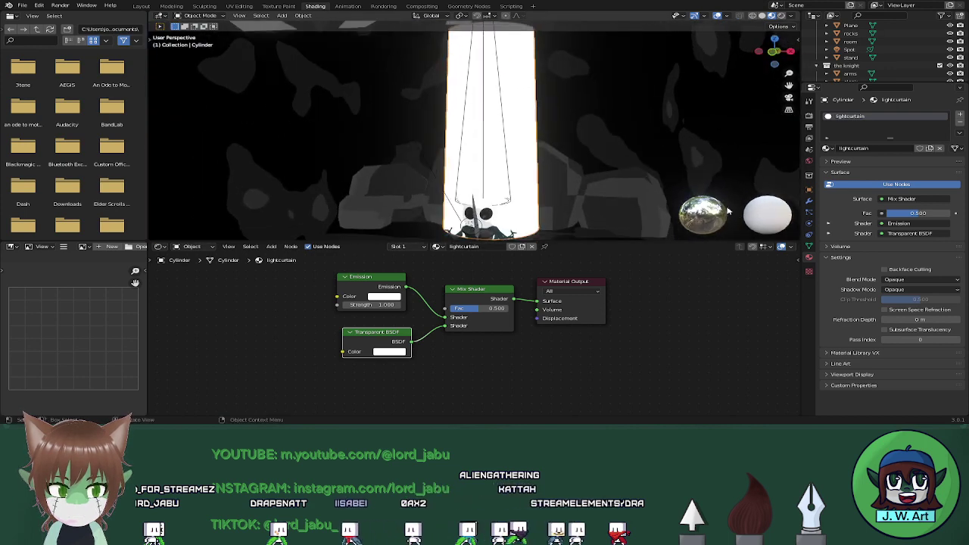
pyautogui.click(905, 280)
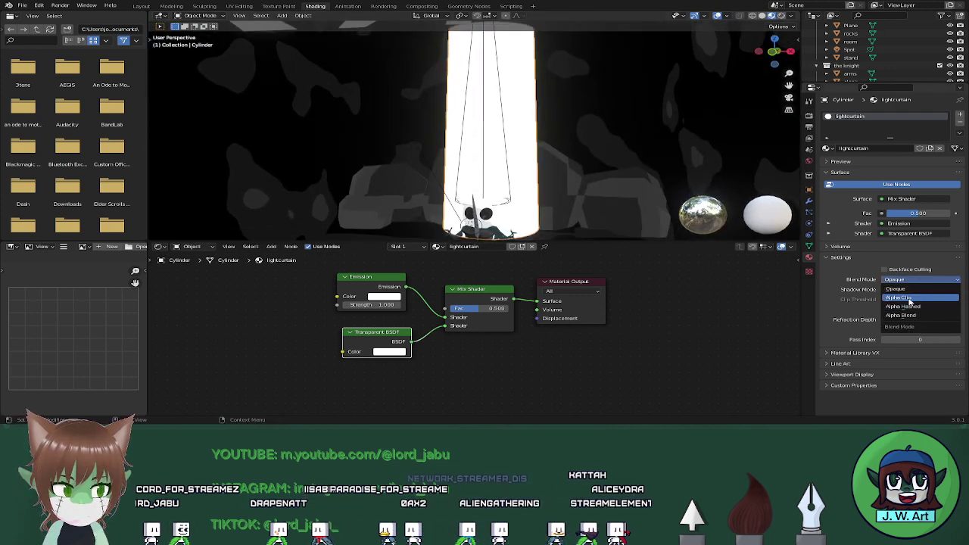
pyautogui.click(911, 298)
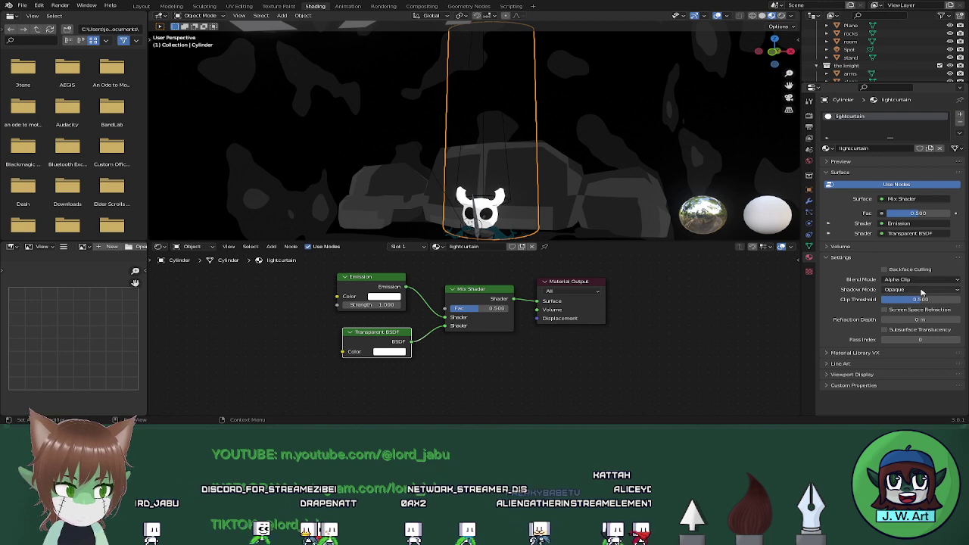
pyautogui.click(922, 292)
pyautogui.click(897, 298)
# Set the Emission strength to 4 and the Mix Shader factor to 0.517
pyautogui.moveTo(547, 146); pyautogui.dragTo(583, 166, button='middle')
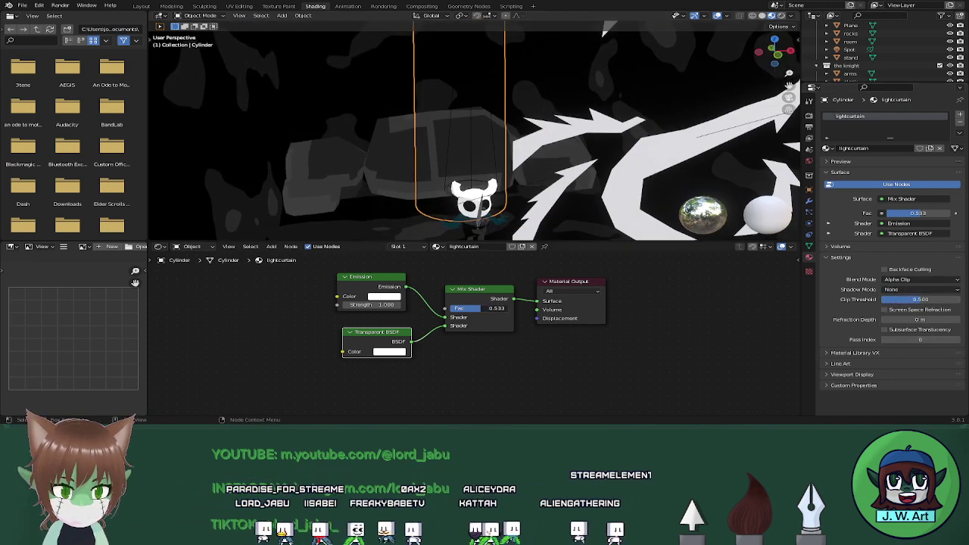
pyautogui.moveTo(480, 308)
pyautogui.mouseDown()
pyautogui.moveTo(462, 308)
pyautogui.moveTo(477, 308)
pyautogui.mouseUp()
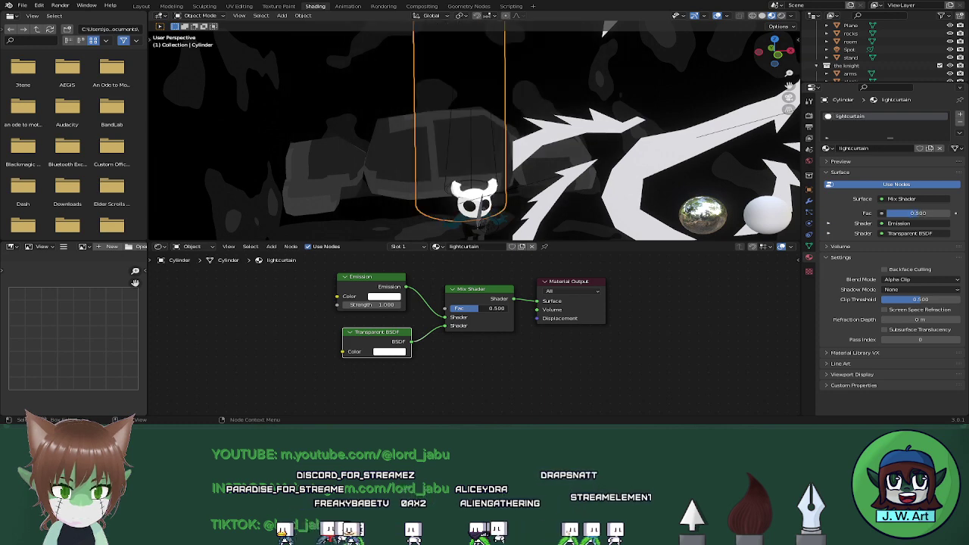
pyautogui.click(396, 352)
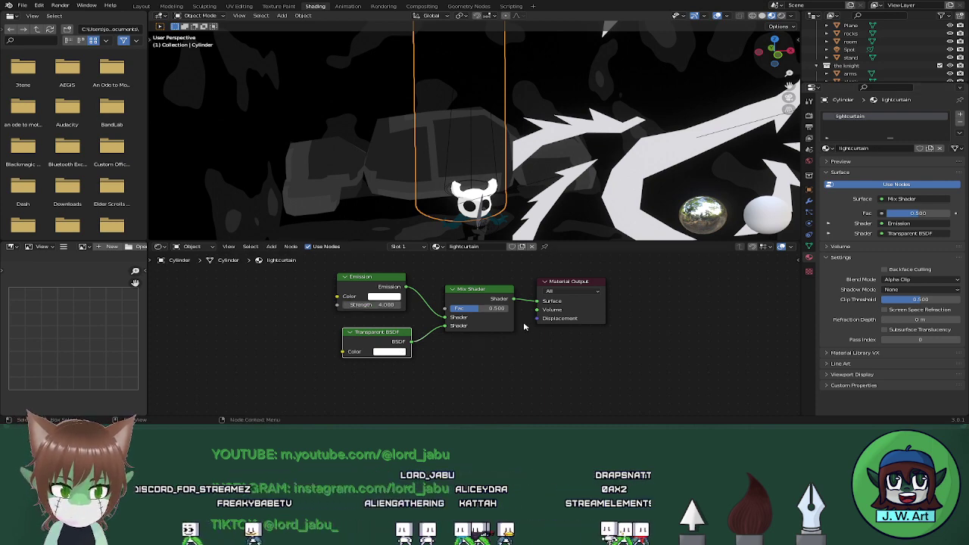
pyautogui.moveTo(479, 308); pyautogui.dragTo(433, 297)
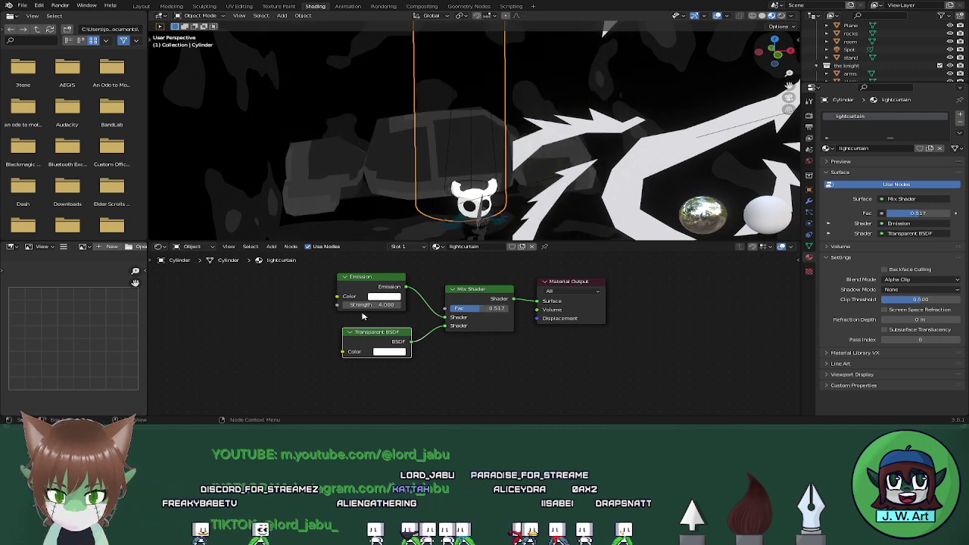
# Move the Emission and Transparent BSDF nodes lower in the lightcurtain node tree to free space above them
pyautogui.click(355, 292)
pyautogui.moveTo(355, 292); pyautogui.dragTo(343, 333)
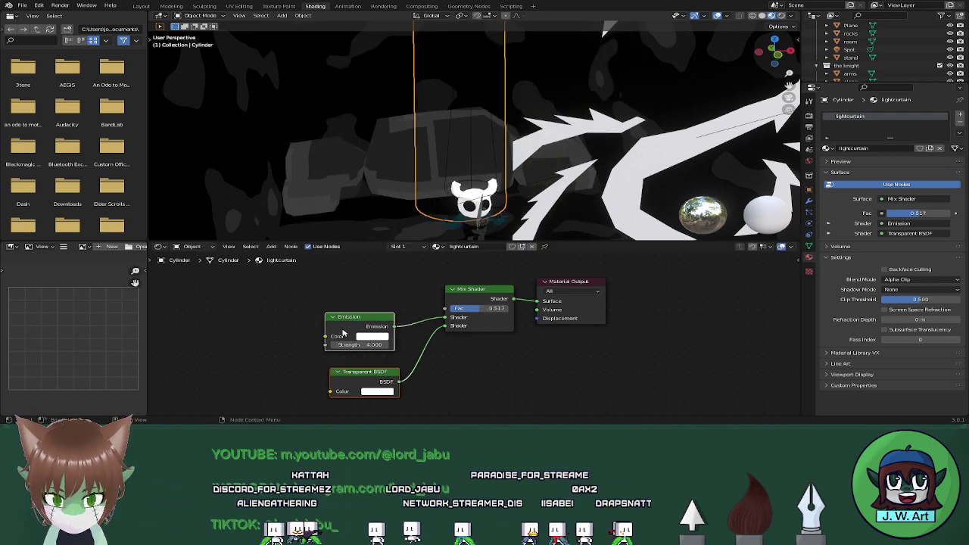
pyautogui.hotkey('shift', 'a')
pyautogui.click(324, 280)
pyautogui.write('no')
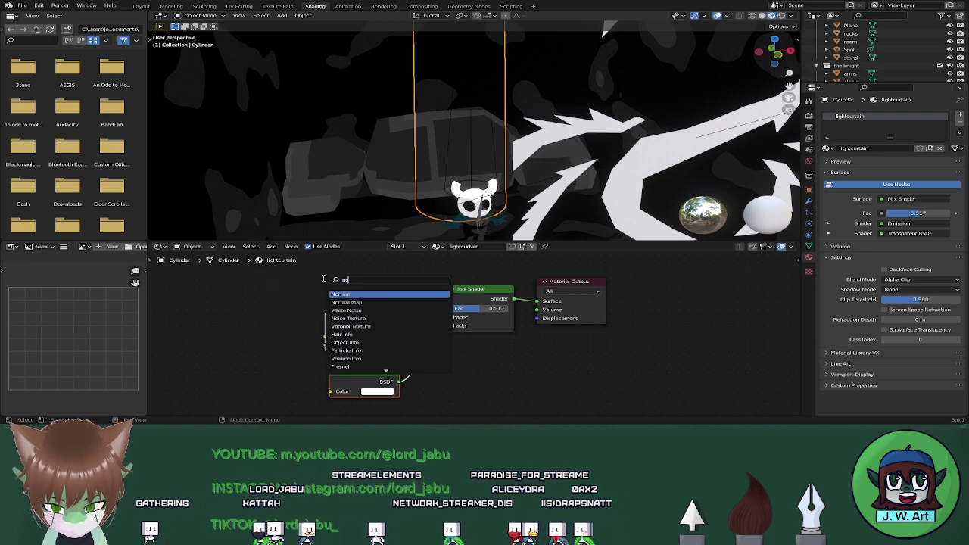
pyautogui.write('is')
pyautogui.press('Escape')
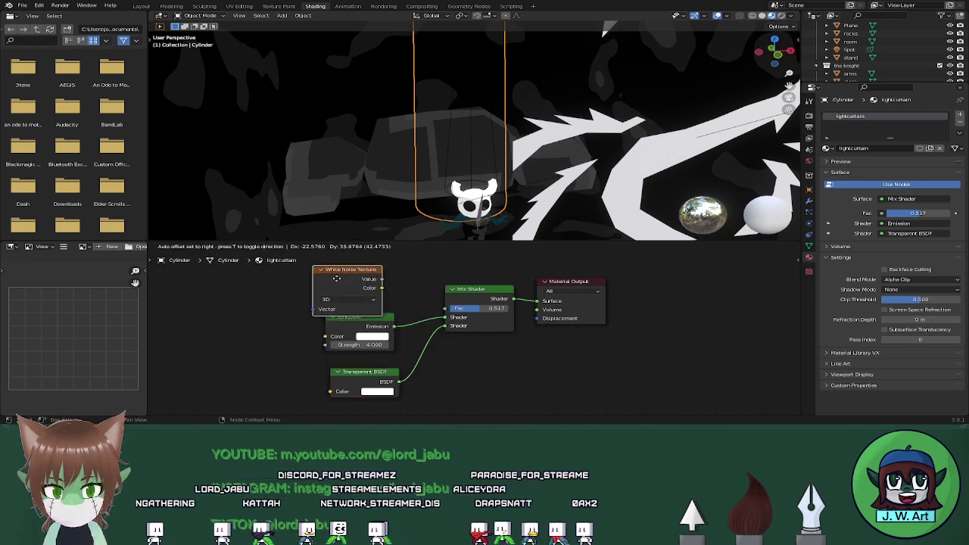
# Add a Noise Texture node to the lightcurtain material and connect its Fac output to the Mix Shader's Fac
pyautogui.hotkey('shift', 'a')
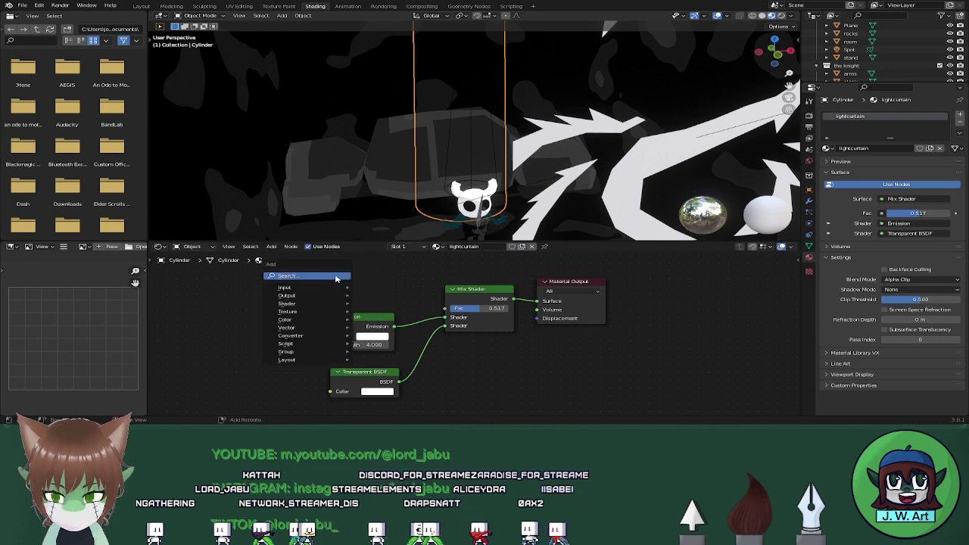
pyautogui.click(335, 276)
pyautogui.write('noi')
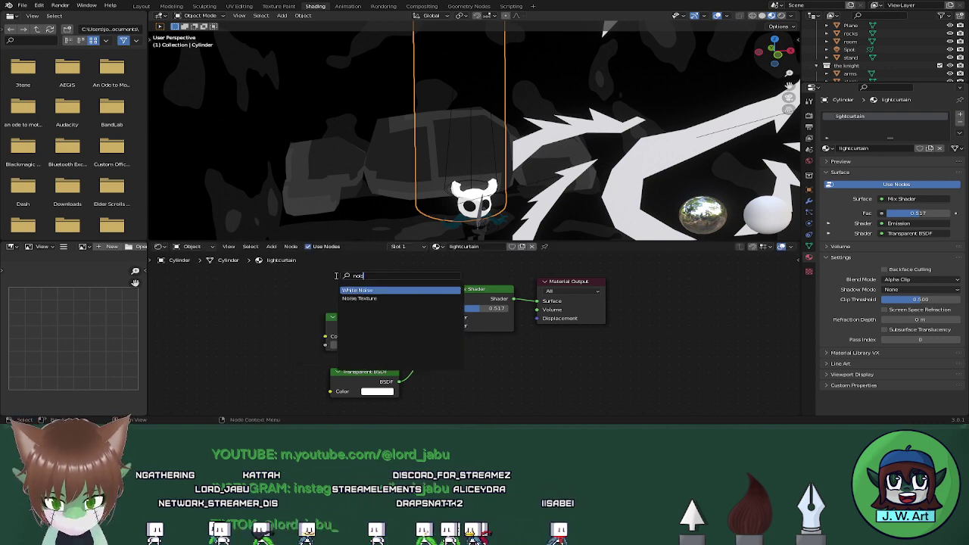
pyautogui.click(359, 298)
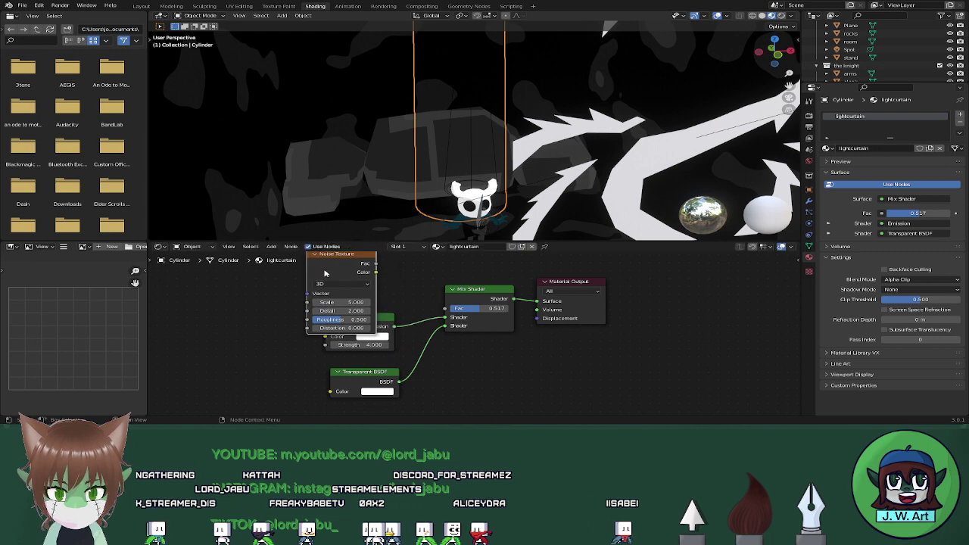
pyautogui.moveTo(443, 308); pyautogui.dragTo(444, 309)
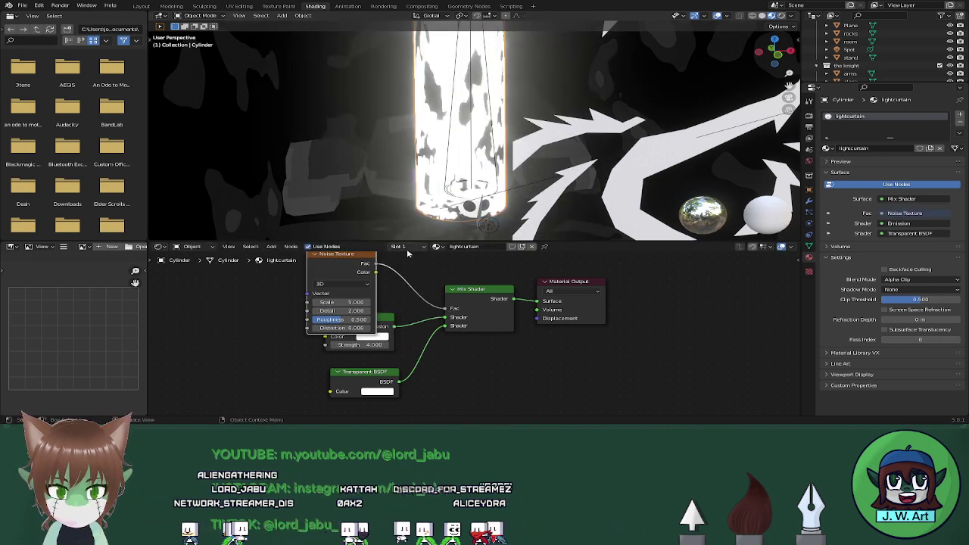
# Set the Noise Texture's roughness to 0 and its scale to 5.9
pyautogui.moveTo(341, 320); pyautogui.dragTo(391, 304)
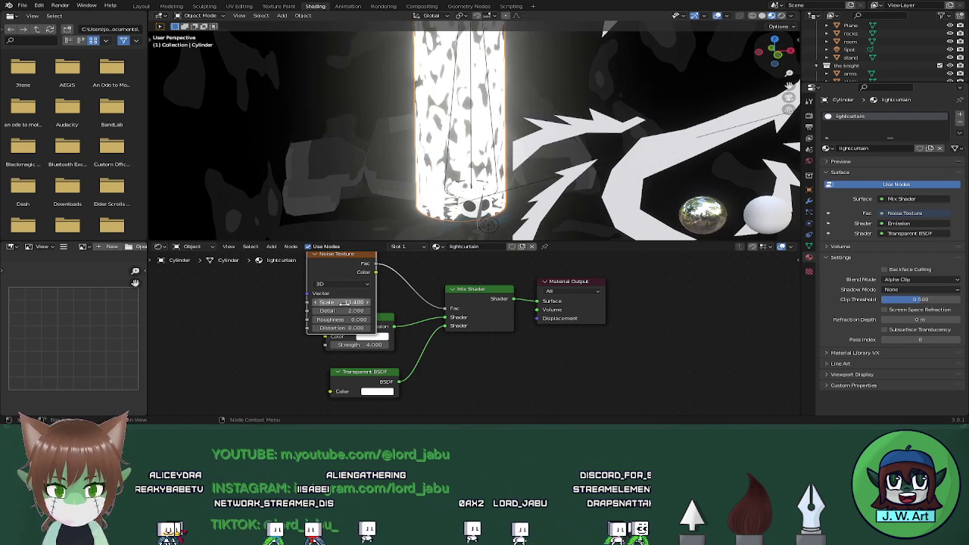
pyautogui.hotkey('ctrl', 'z')
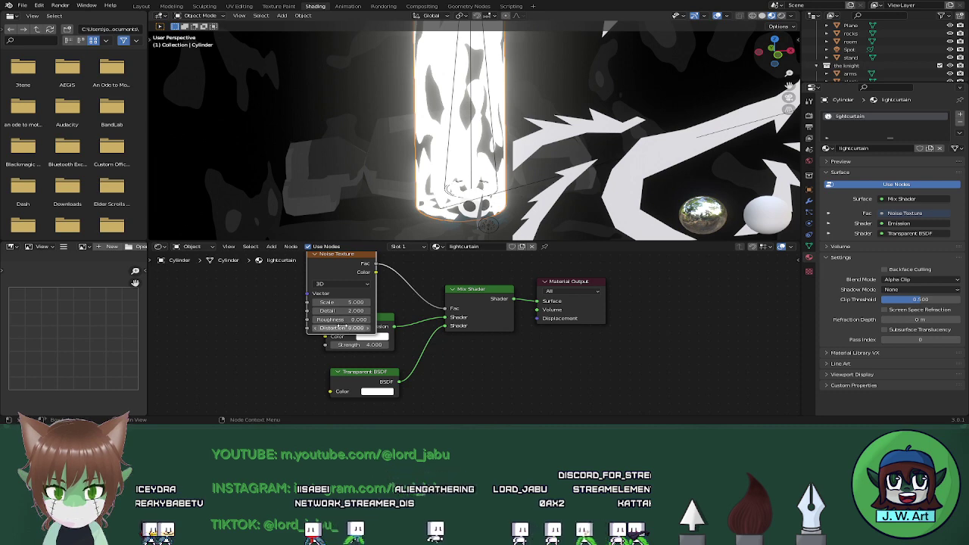
pyautogui.moveTo(341, 311); pyautogui.dragTo(394, 302)
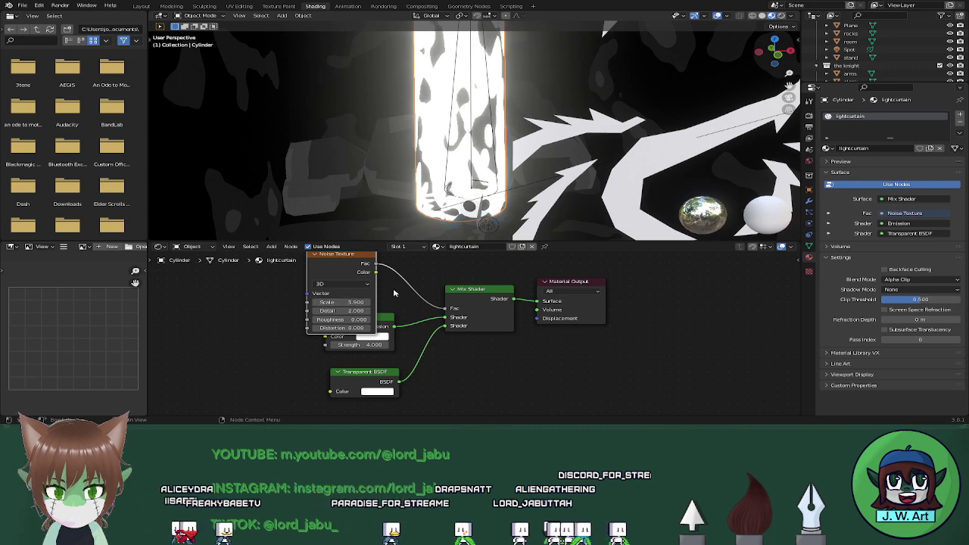
# Try the Noise Texture with 4D dimensions, and undo the change
pyautogui.click(369, 286)
pyautogui.click(347, 319)
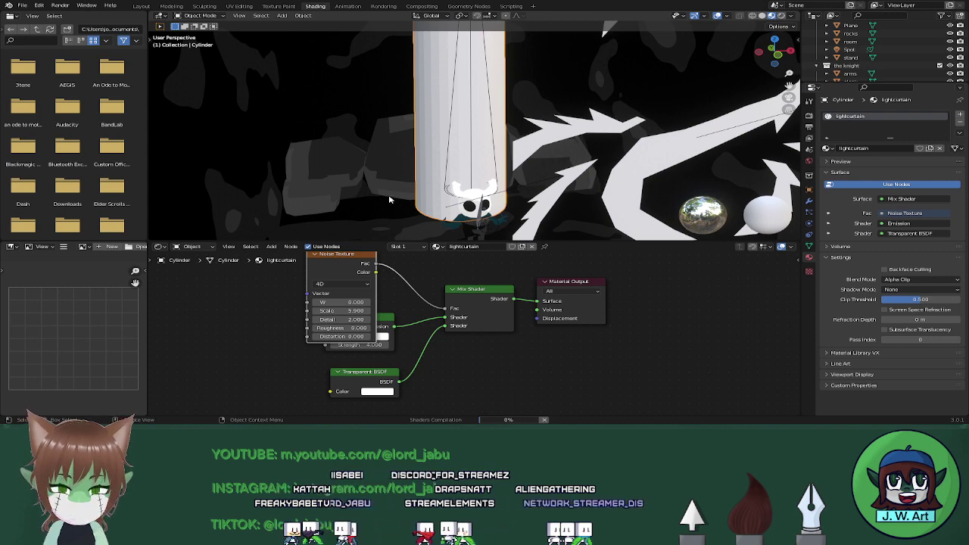
pyautogui.hotkey('ctrl', 'z')
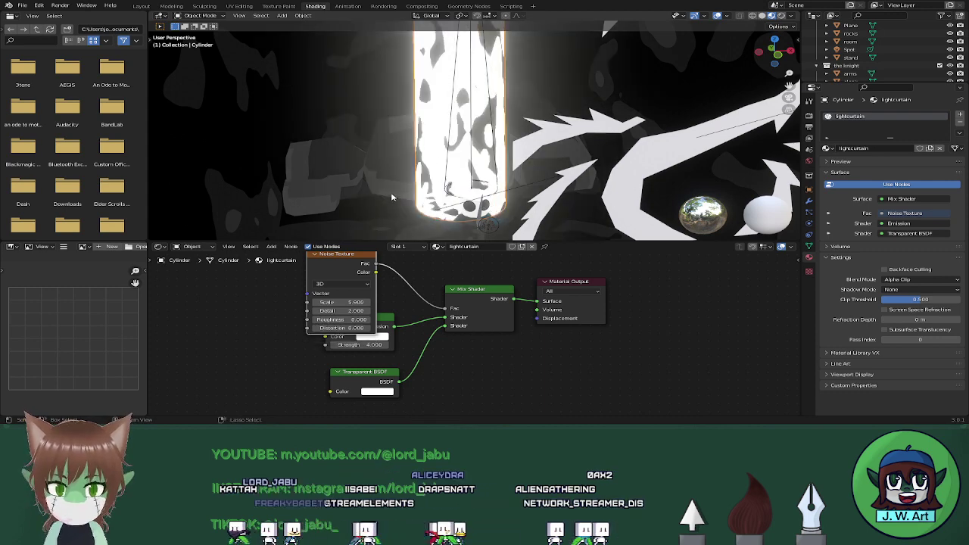
# Insert a ColorRamp node between the Noise Texture's Fac output and the Mix Shader's factor
pyautogui.moveTo(437, 288); pyautogui.dragTo(463, 299, button='middle')
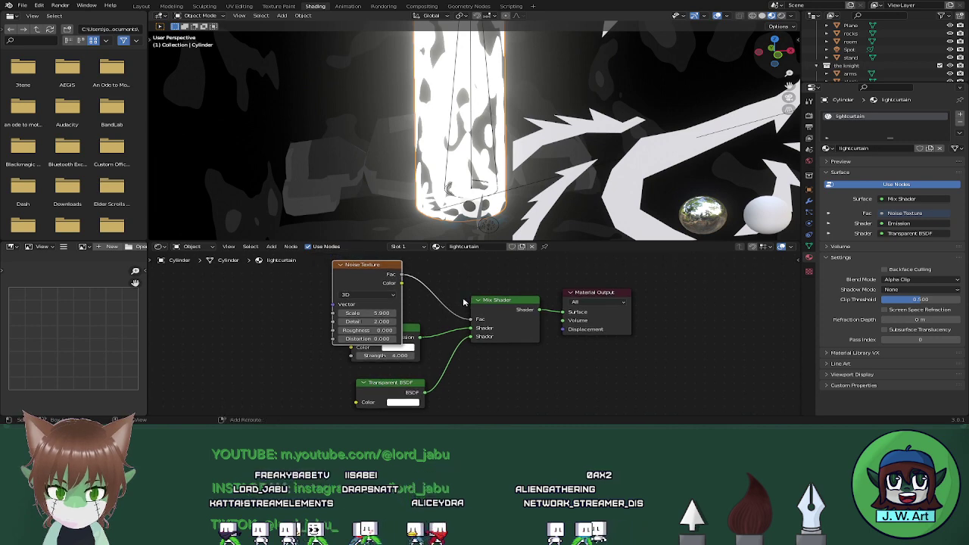
pyautogui.hotkey('shift', 'a')
pyautogui.click(464, 300)
pyautogui.write('col')
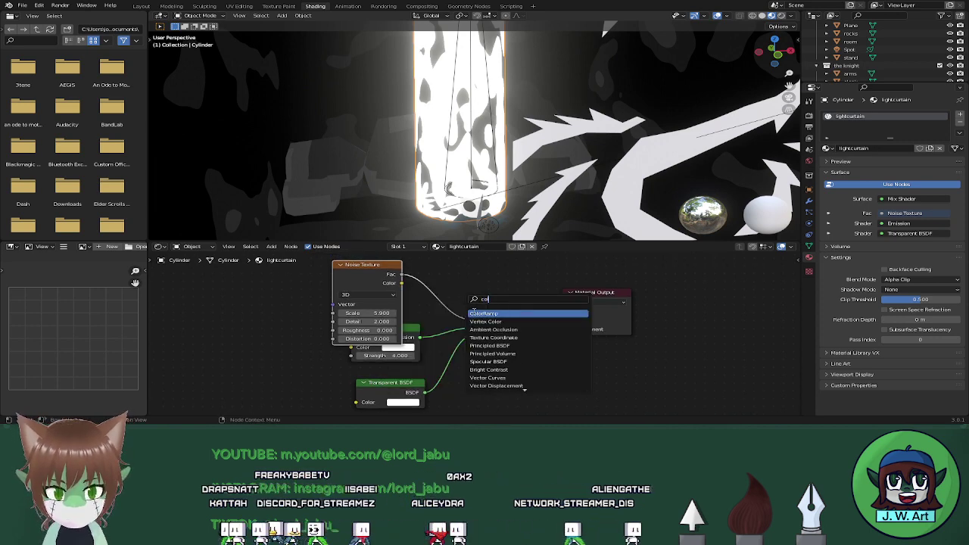
pyautogui.press('Return')
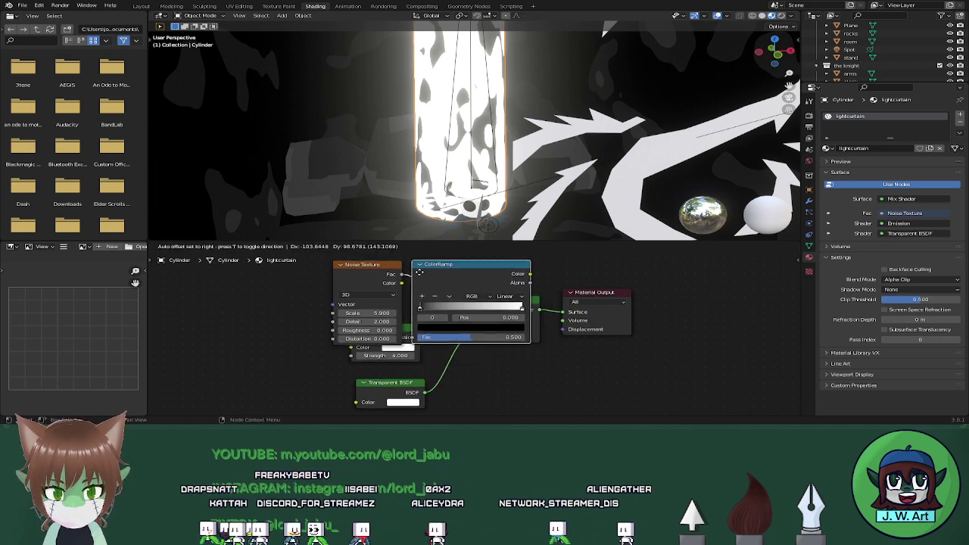
pyautogui.click(477, 291)
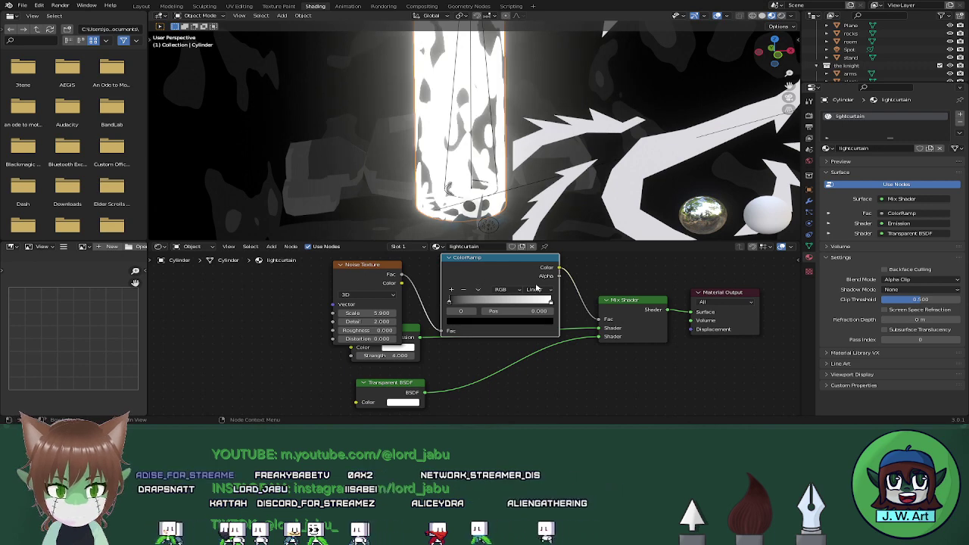
# Set the ColorRamp's interpolation to Constant and place its white stop at position 0.423
pyautogui.moveTo(549, 301); pyautogui.dragTo(499, 299)
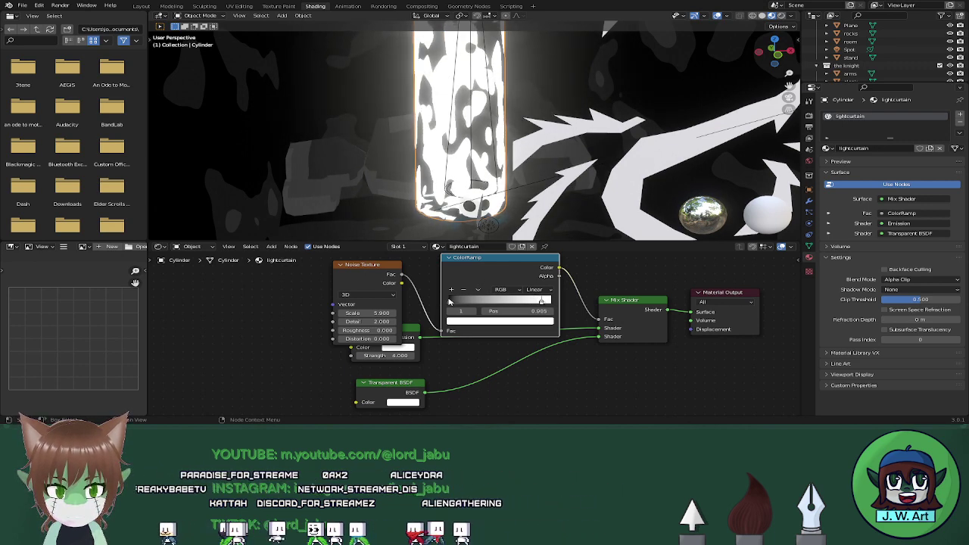
pyautogui.click(449, 301)
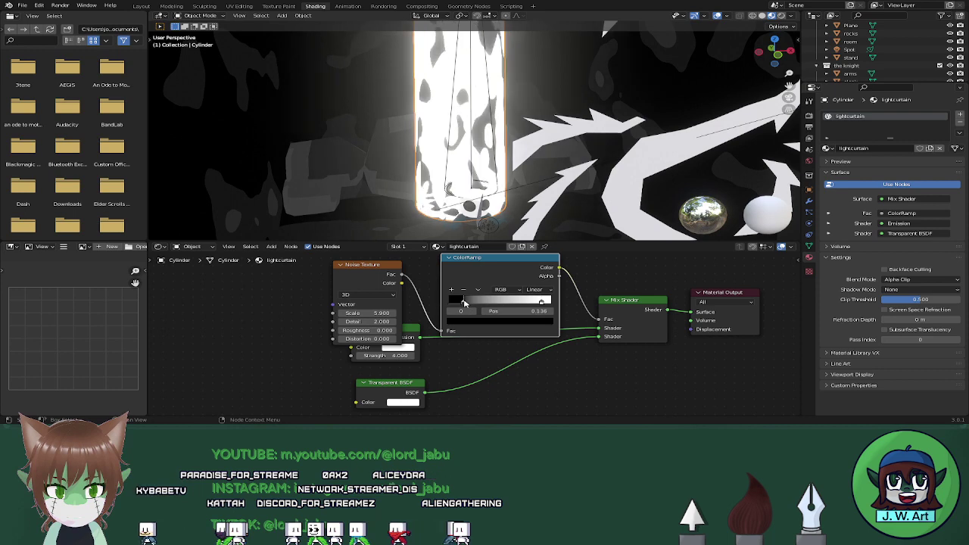
pyautogui.click(541, 302)
pyautogui.click(535, 290)
pyautogui.click(537, 332)
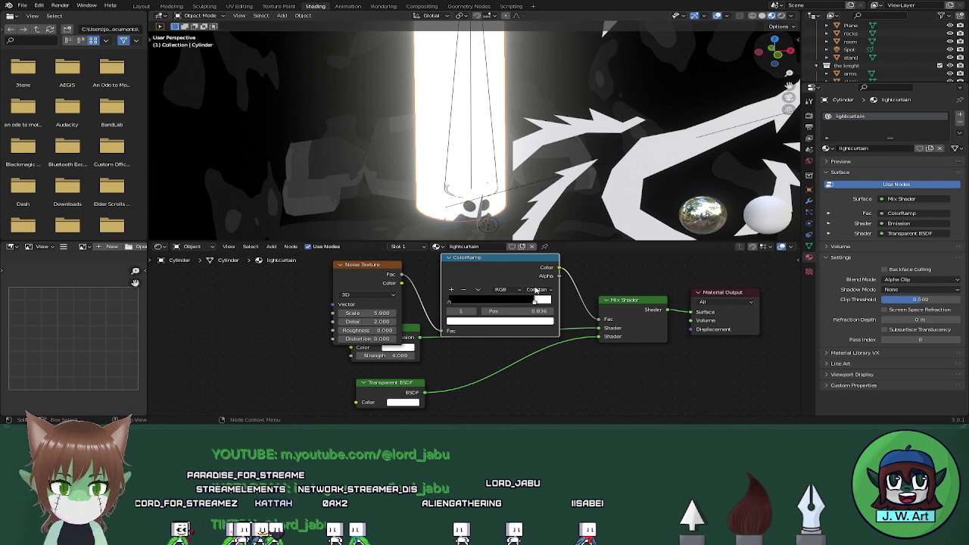
pyautogui.moveTo(539, 304); pyautogui.dragTo(496, 301)
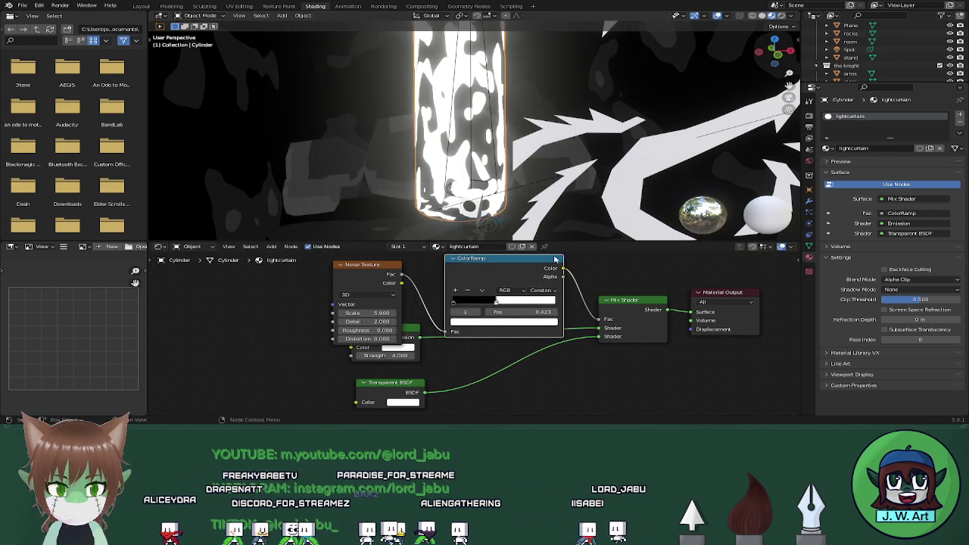
# Rearrange the Emission and Transparent BSDF nodes so they sit clear below the Noise Texture and ColorRamp
pyautogui.moveTo(576, 159); pyautogui.dragTo(585, 203, button='middle')
pyautogui.moveTo(529, 369); pyautogui.dragTo(508, 293, button='middle')
pyautogui.click(397, 282)
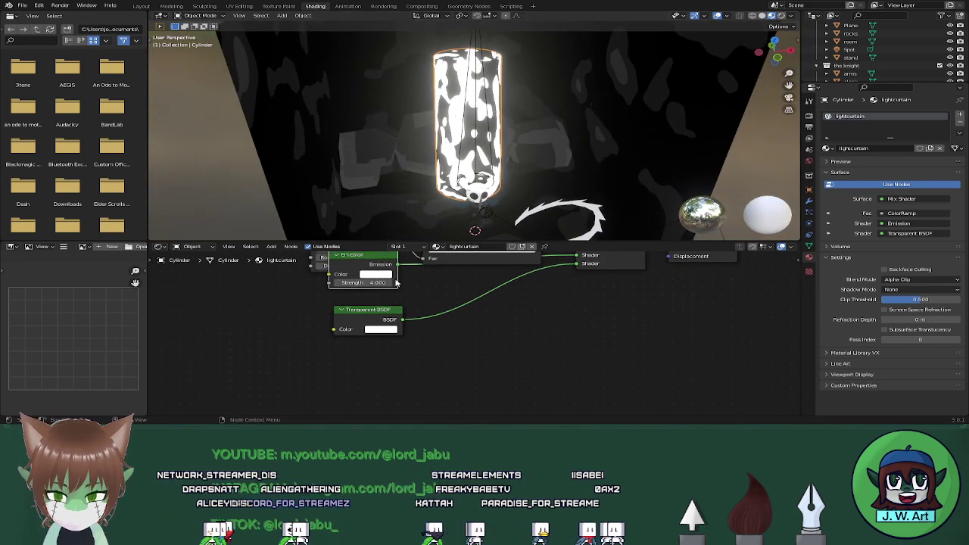
pyautogui.press('g')
pyautogui.moveTo(416, 293); pyautogui.dragTo(416, 294)
pyautogui.click(362, 316)
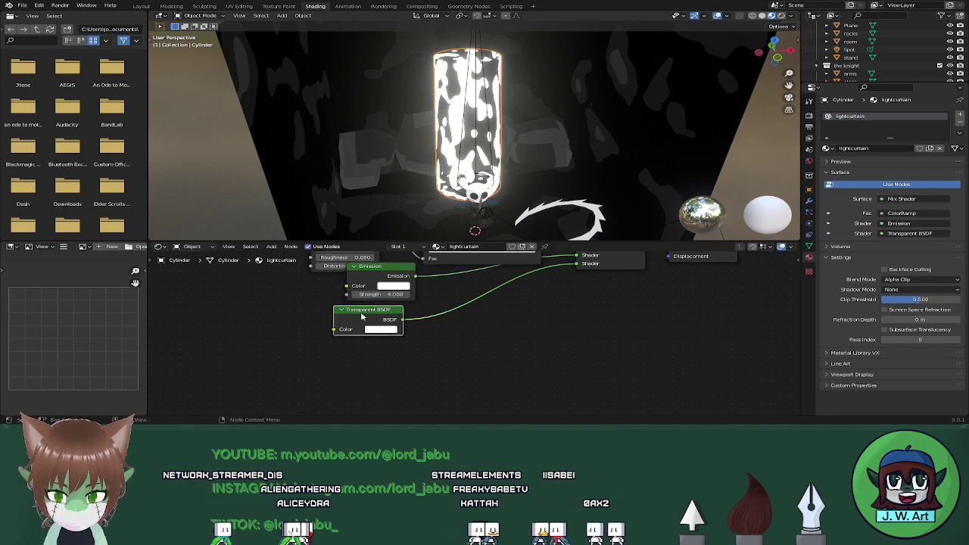
pyautogui.moveTo(361, 316); pyautogui.dragTo(392, 339)
pyautogui.moveTo(367, 278); pyautogui.dragTo(384, 293)
pyautogui.moveTo(559, 309); pyautogui.dragTo(505, 386, button='middle')
pyautogui.moveTo(538, 289); pyautogui.dragTo(523, 319, button='middle')
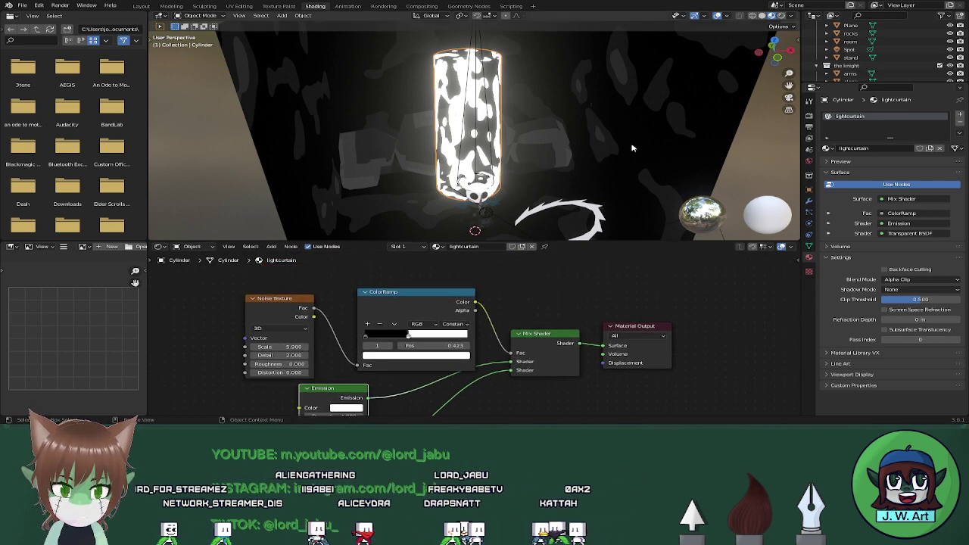
# Switch the viewport to rendered shading and check the patterned light beam through the scene camera
pyautogui.click(781, 16)
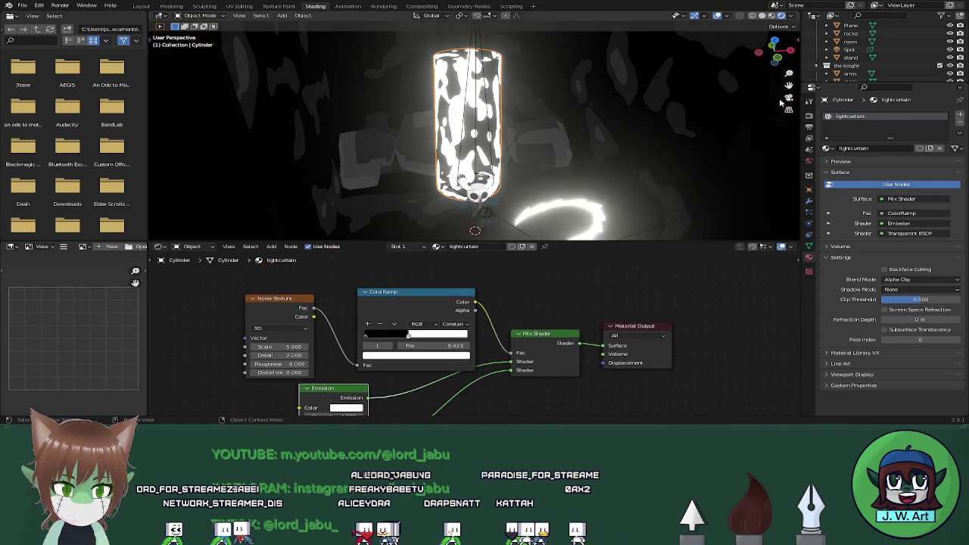
pyautogui.click(789, 98)
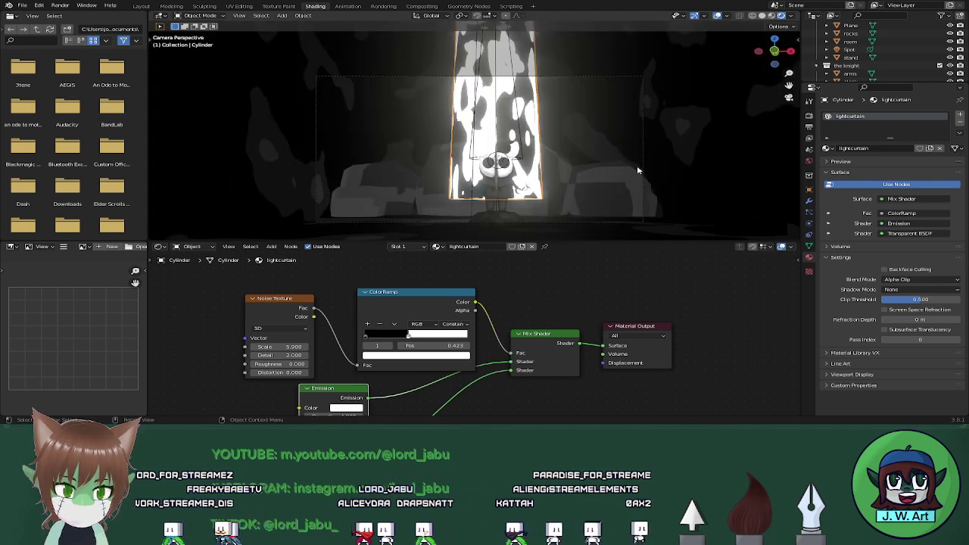
pyautogui.click(789, 99)
# Try a duplicate Transparent BSDF between the Emission and Mix Shader nodes, and remove it, keeping Emission linked to the Mix Shader
pyautogui.moveTo(603, 285); pyautogui.dragTo(631, 217, button='middle')
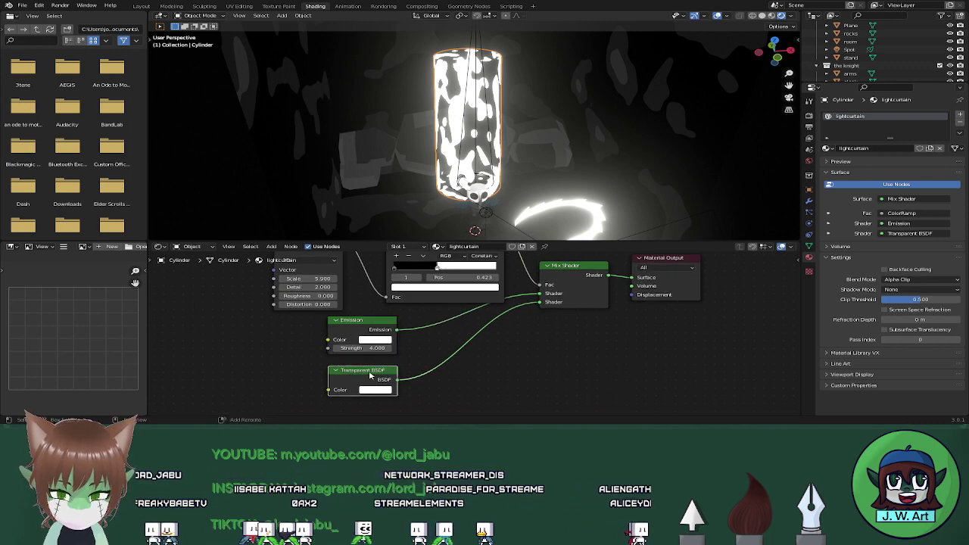
pyautogui.hotkey('shift', 'd')
pyautogui.click(441, 324)
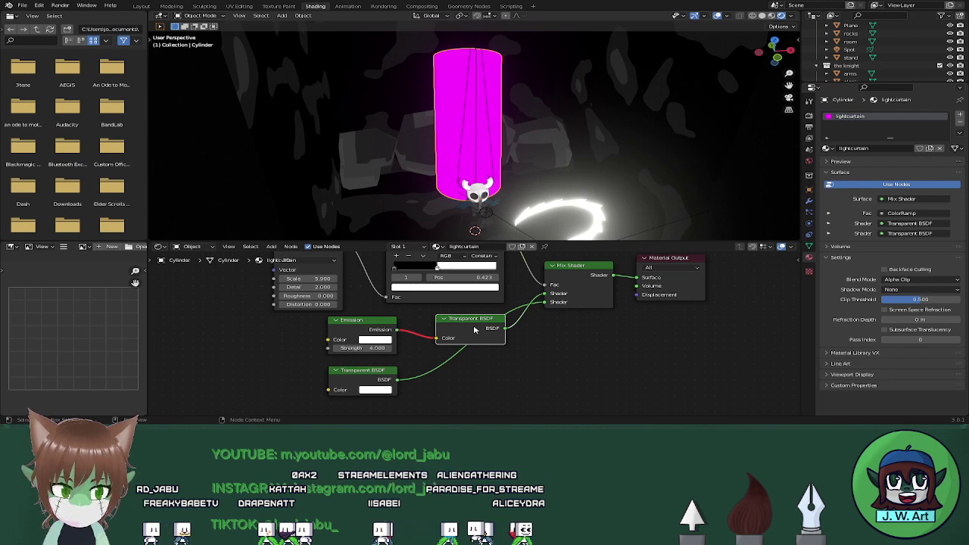
pyautogui.hotkey('ctrl', 'x')
pyautogui.moveTo(545, 293)
pyautogui.mouseDown()
pyautogui.moveTo(546, 302)
pyautogui.moveTo(545, 294)
pyautogui.mouseUp()
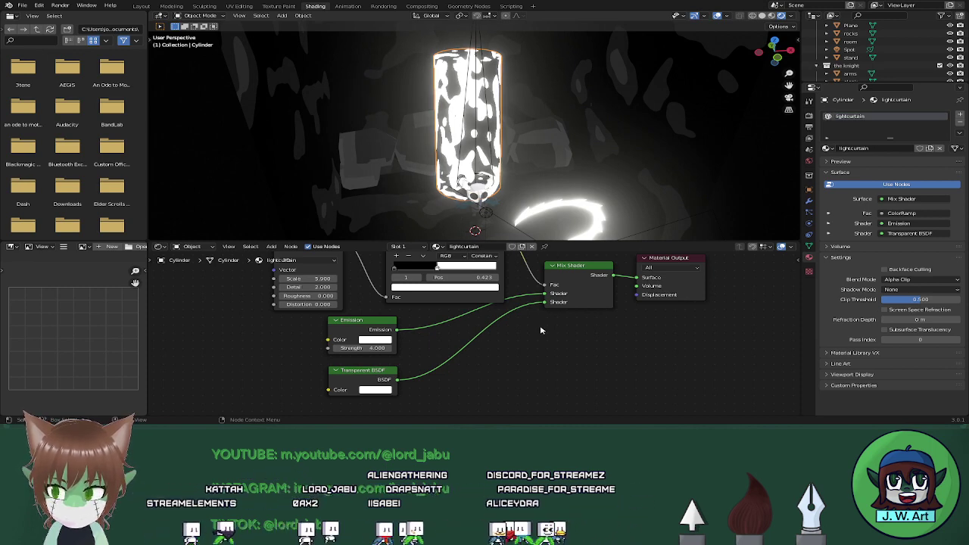
# Duplicate the light beam cylinder in place and scale the copy up slightly around the original
pyautogui.moveTo(527, 337); pyautogui.dragTo(504, 379, button='middle')
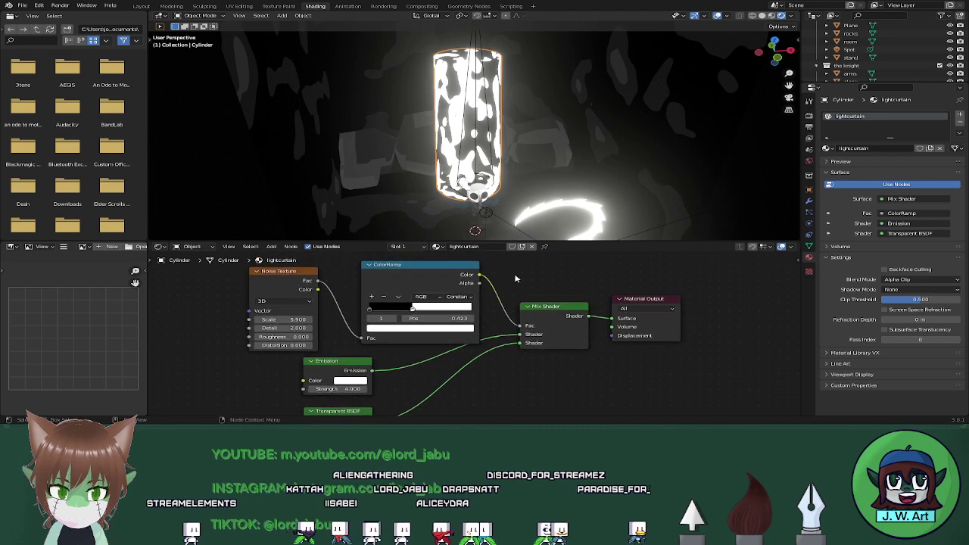
pyautogui.moveTo(504, 232); pyautogui.dragTo(500, 199, button='middle')
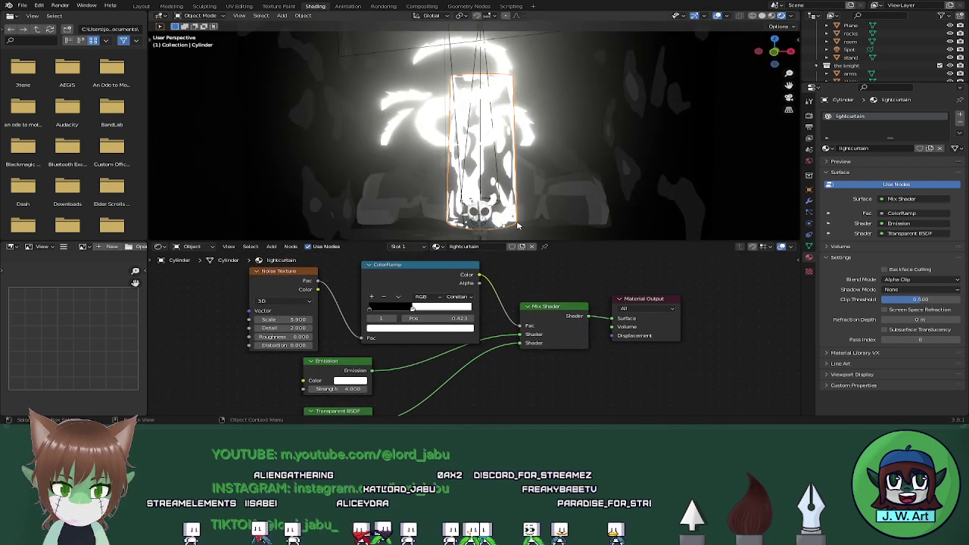
pyautogui.moveTo(500, 166); pyautogui.dragTo(558, 211, button='middle')
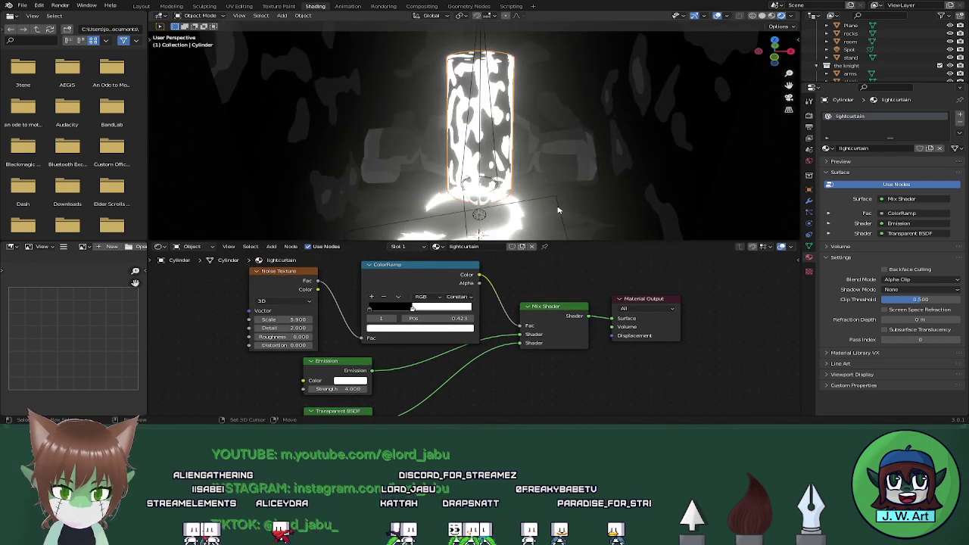
pyautogui.hotkey('shift', 'd')
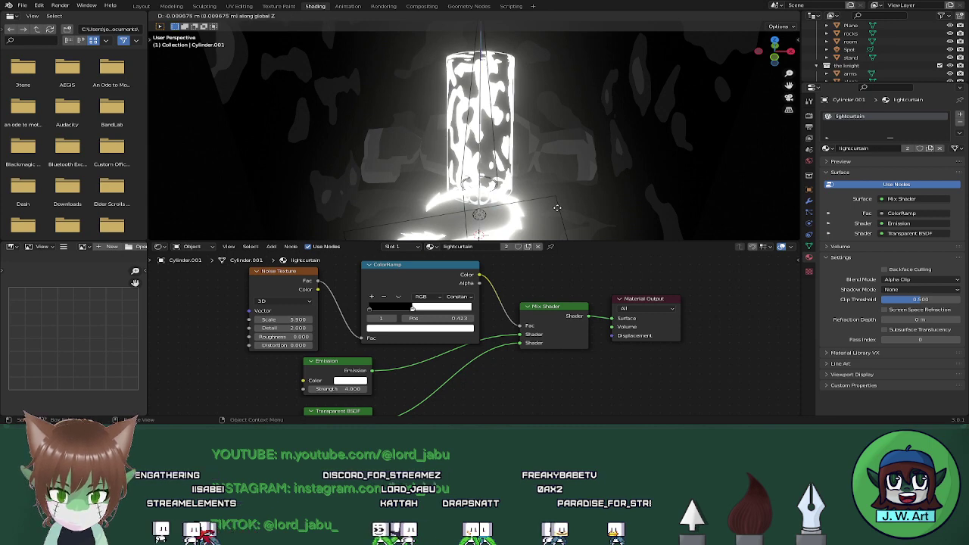
pyautogui.click(566, 211)
pyautogui.press('s')
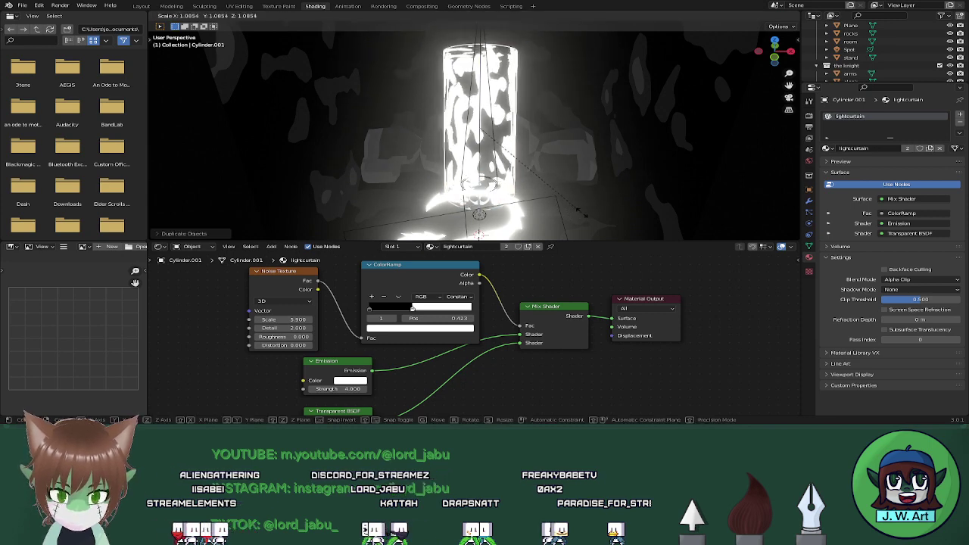
pyautogui.click(606, 218)
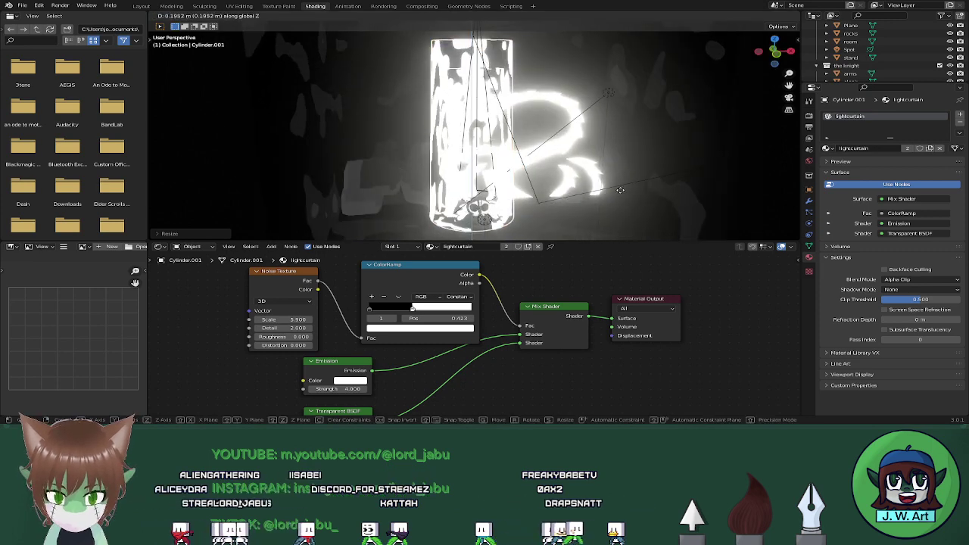
# Raise the duplicated cylinder along the Z axis and widen it about 1.35 times with its height locked
pyautogui.press('g')
pyautogui.click(632, 215)
pyautogui.press('s')
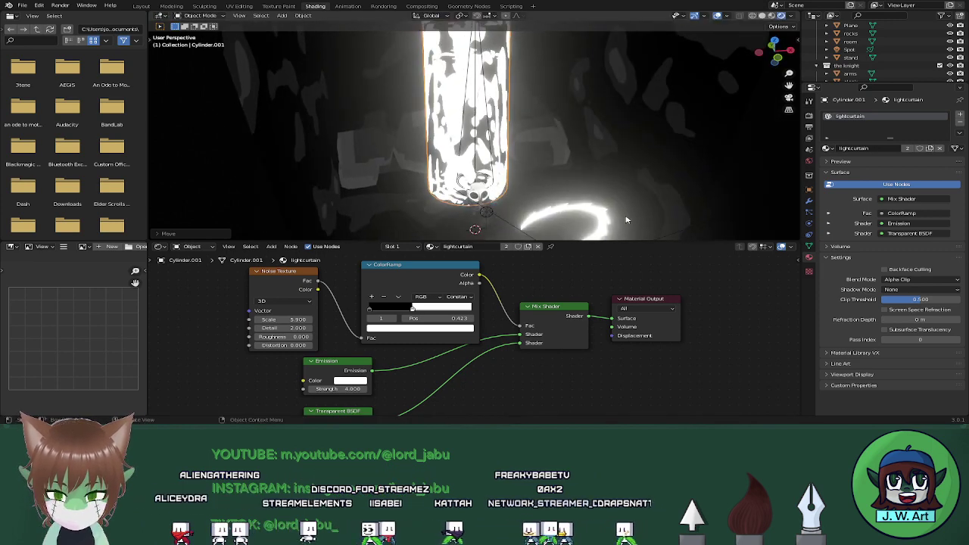
pyautogui.hotkey('shift', 'z')
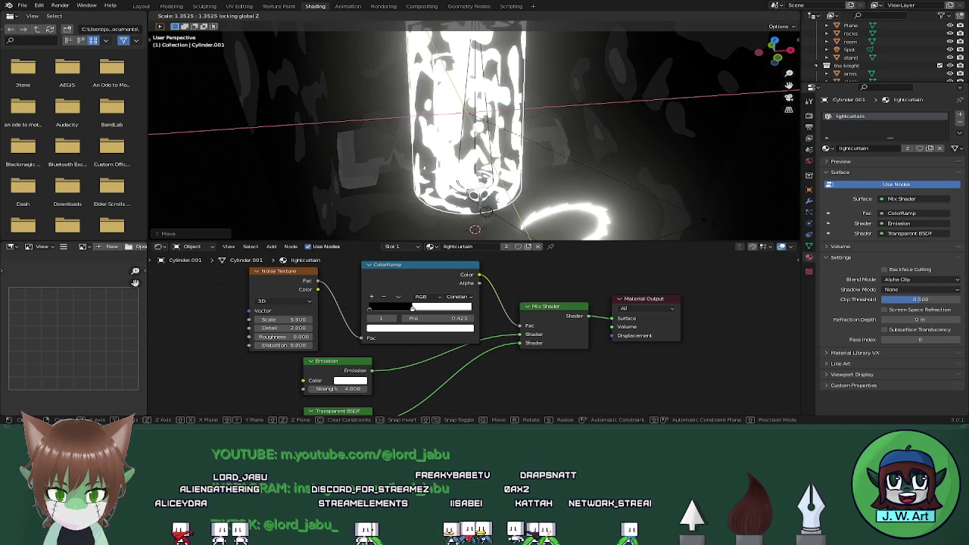
# Widen Cylinder.001 to about 1.35 times with its height locked, and lower it along Z by about 0.14 m in camera view
pyautogui.click(710, 229)
pyautogui.click(789, 98)
pyautogui.click(789, 98)
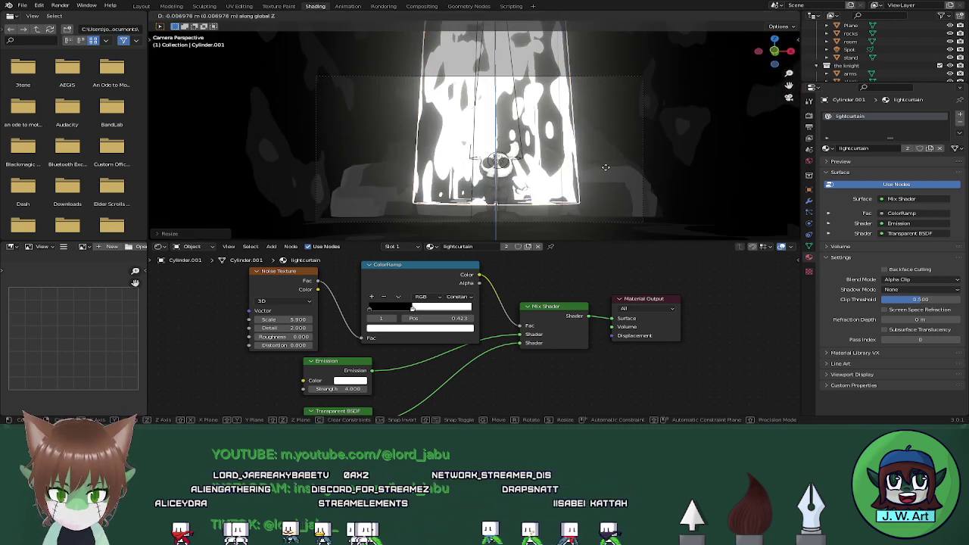
pyautogui.press('g')
pyautogui.press('z')
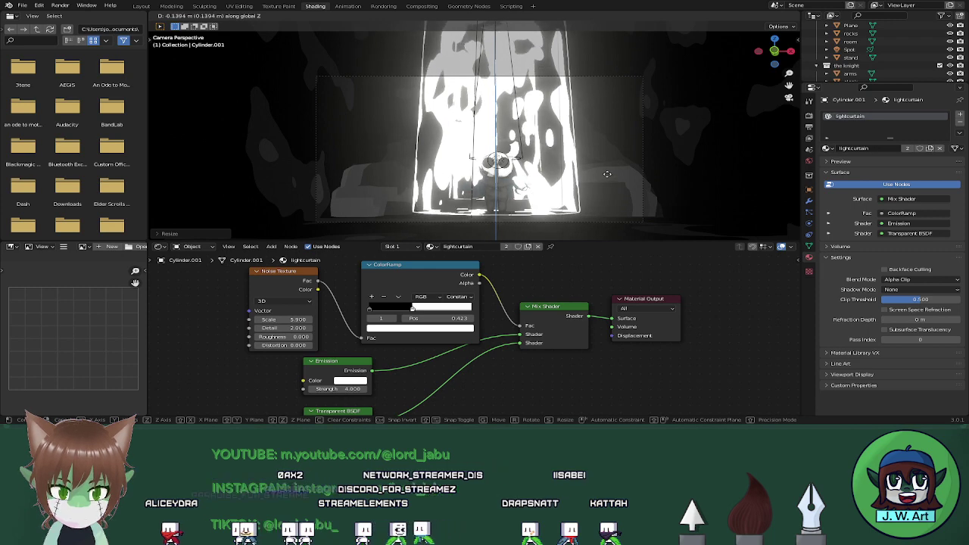
pyautogui.click(606, 177)
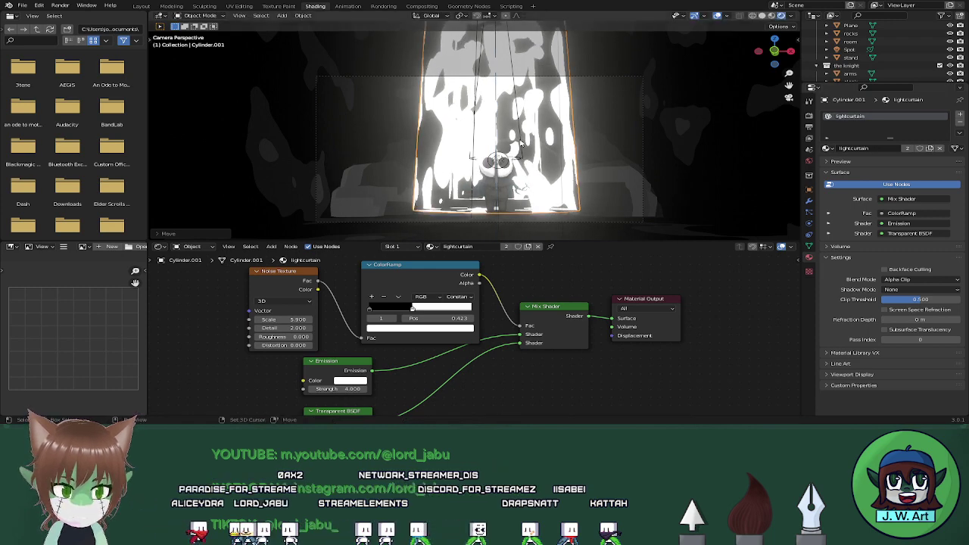
# Select both Cylinder and Cylinder.001 and move them down so their bottom edges sink below the floor
pyautogui.scroll(5, 864, 53)
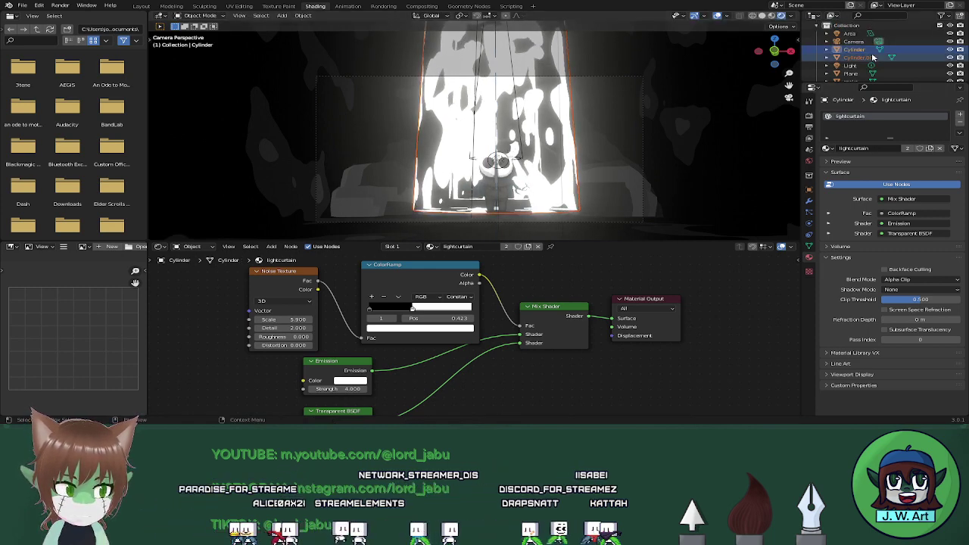
pyautogui.click(858, 56)
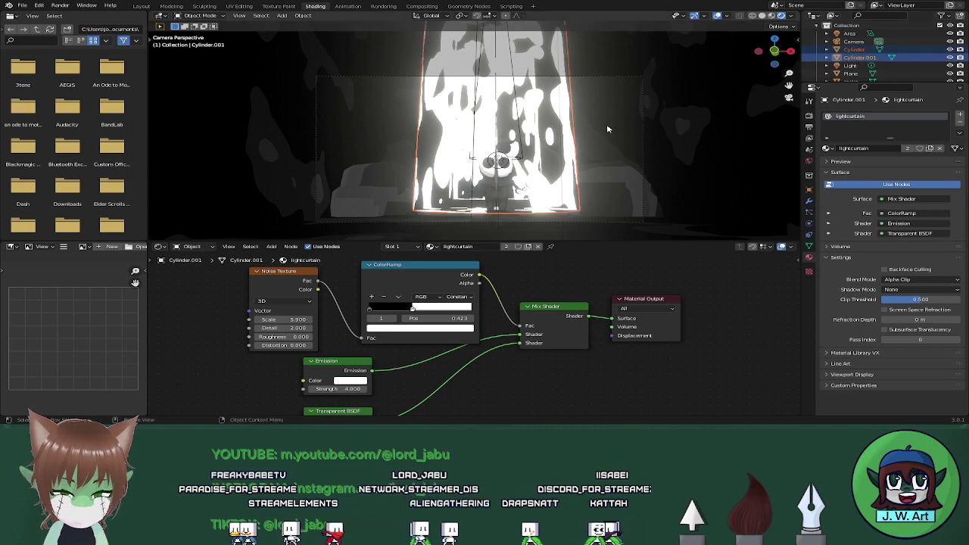
pyautogui.press('g')
pyautogui.click(608, 147)
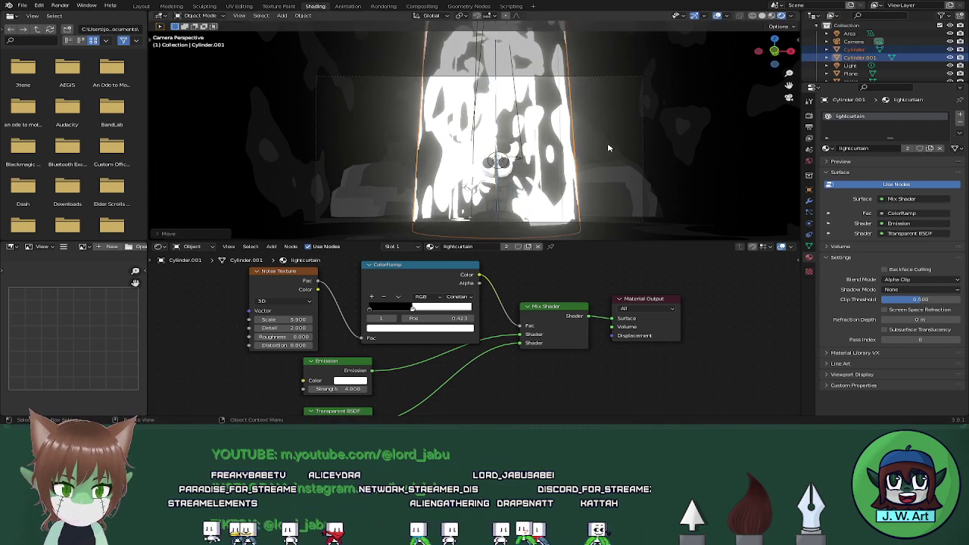
# Flatten both light-curtain cylinders along Y to about 0.50 of their depth, and return to the camera view
pyautogui.moveTo(608, 149); pyautogui.dragTo(663, 209, button='middle')
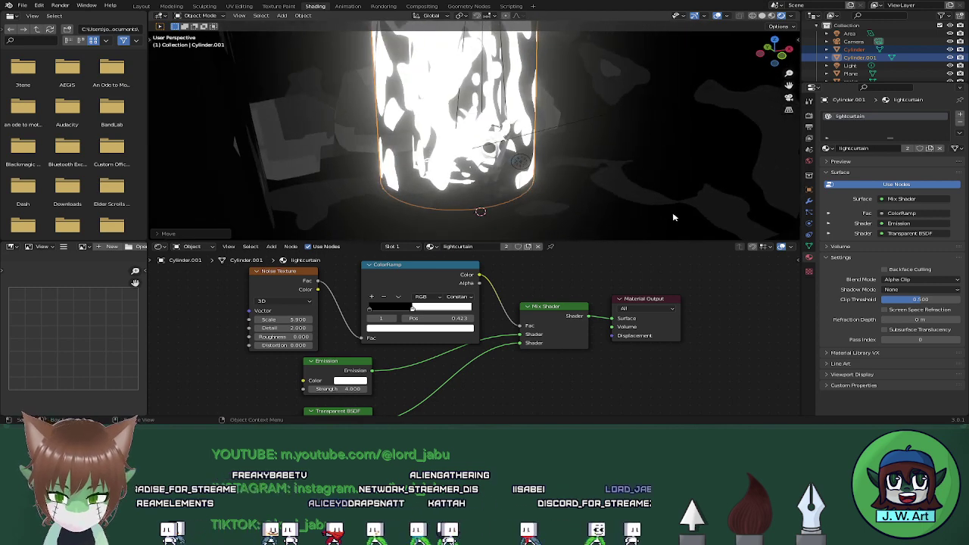
pyautogui.press('s')
pyautogui.press('y')
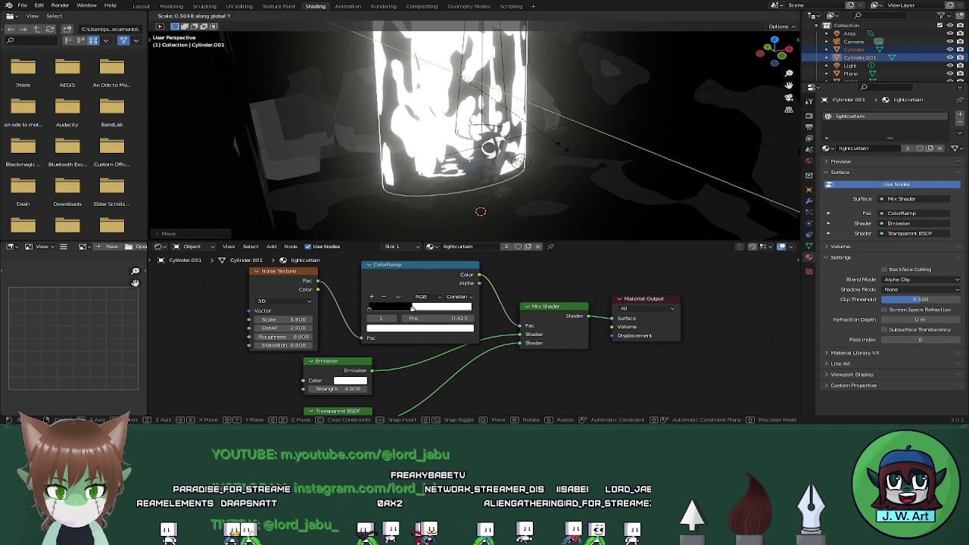
pyautogui.click(561, 144)
pyautogui.moveTo(561, 144); pyautogui.dragTo(746, 129, button='middle')
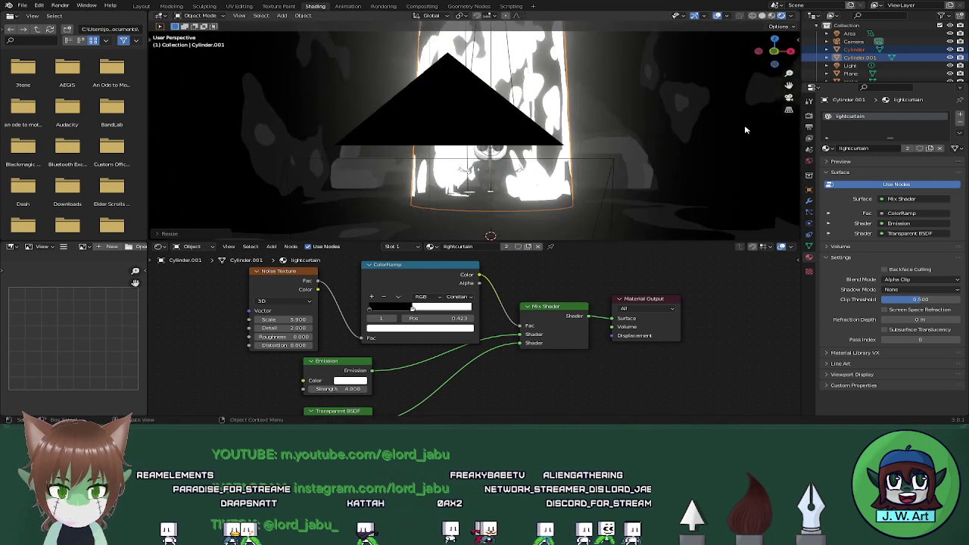
pyautogui.click(789, 98)
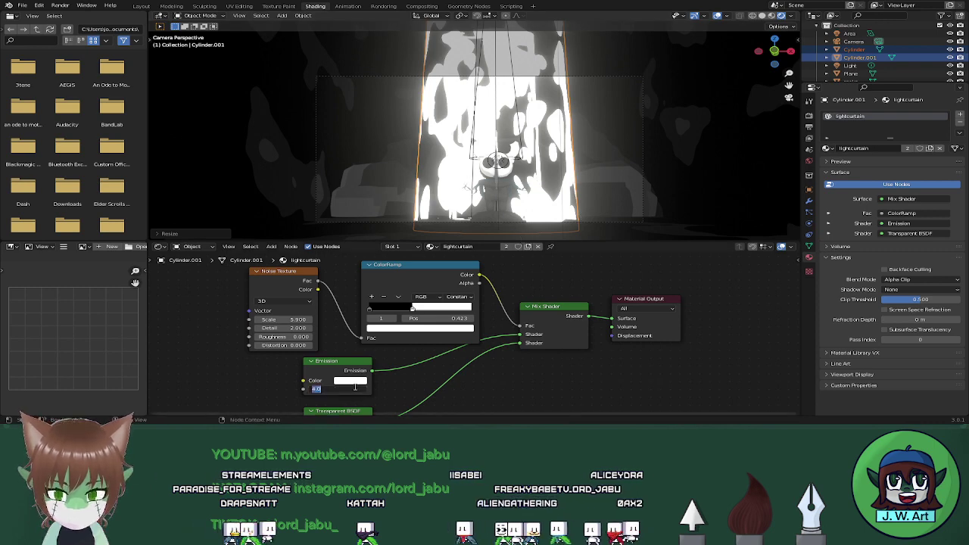
# Set the lightcurtain material's Emission strength to 3 and tint its emission colour a faint warm off-white using RGB values
pyautogui.write('5')
pyautogui.press('Return')
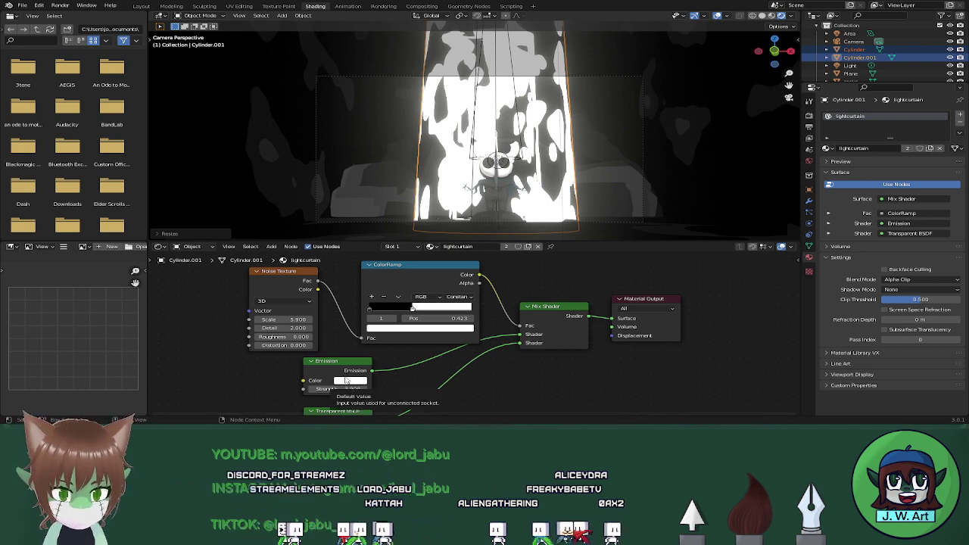
pyautogui.moveTo(489, 374); pyautogui.dragTo(553, 282, button='middle')
pyautogui.scroll(5, 507, 325)
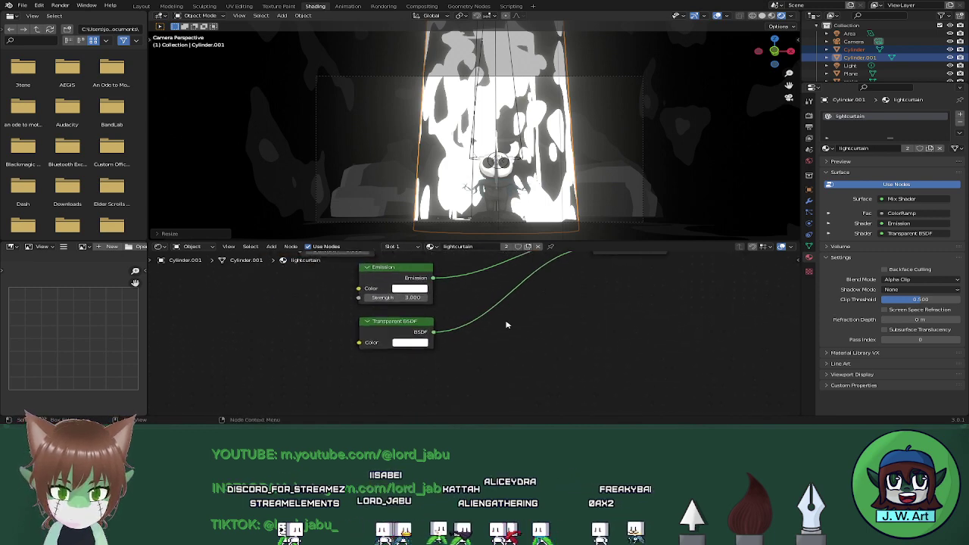
pyautogui.moveTo(500, 319); pyautogui.dragTo(586, 379, button='middle')
pyautogui.click(473, 334)
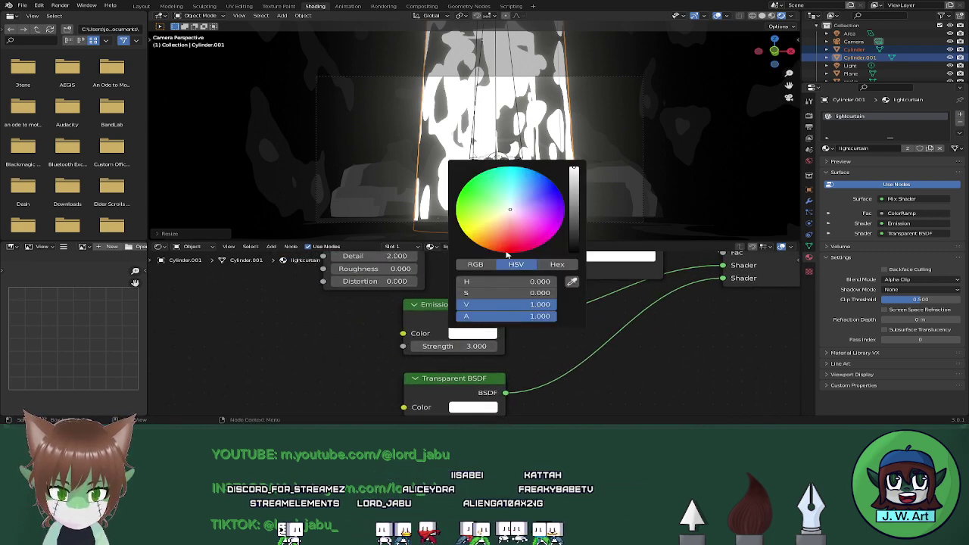
pyautogui.click(487, 265)
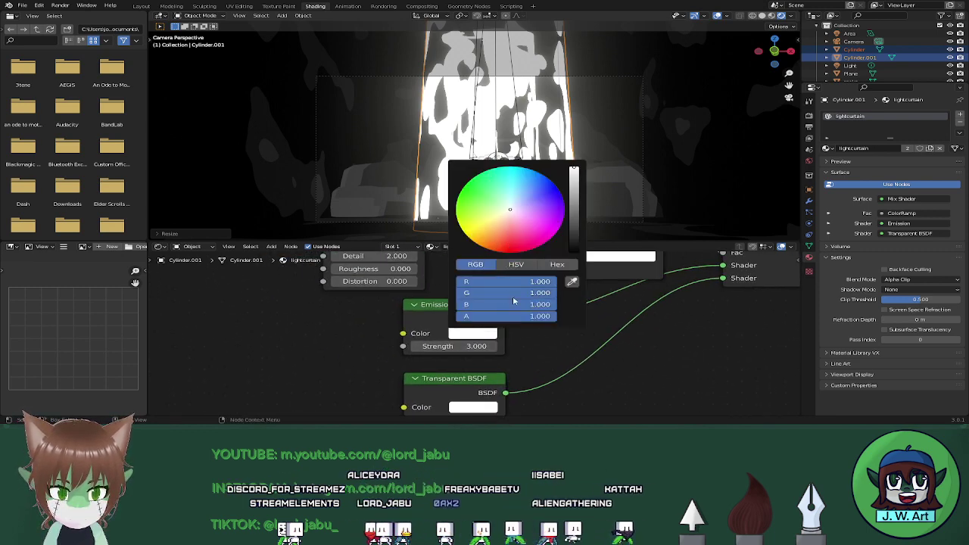
pyautogui.moveTo(553, 293); pyautogui.dragTo(540, 304)
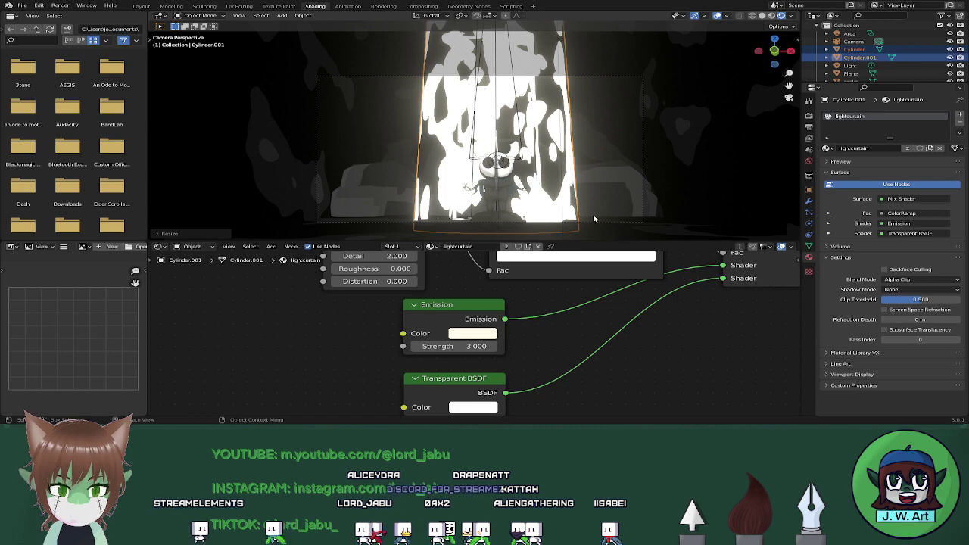
# Scale both light-curtain cylinders along Y again by about 0.58 to make them shallower
pyautogui.moveTo(670, 145); pyautogui.dragTo(599, 238, button='middle')
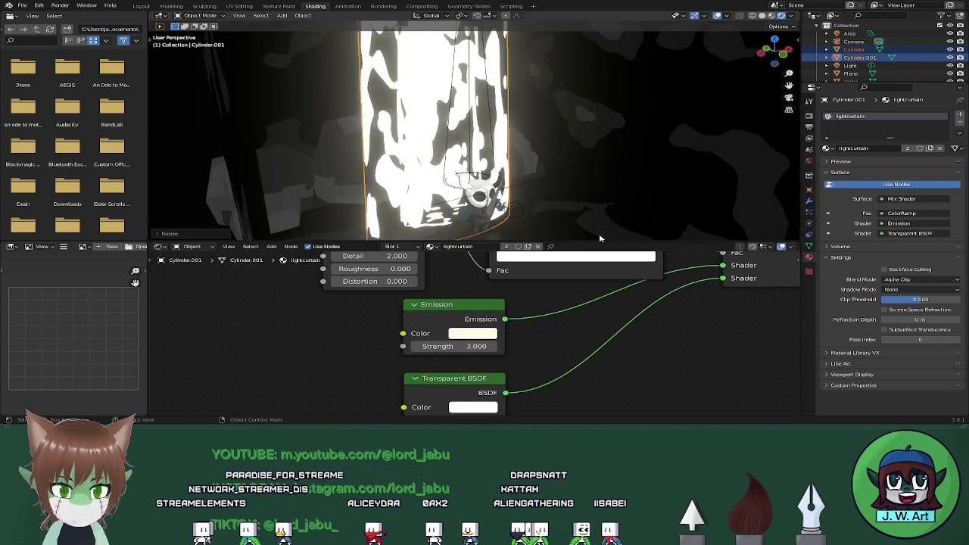
pyautogui.press('s')
pyautogui.press('y')
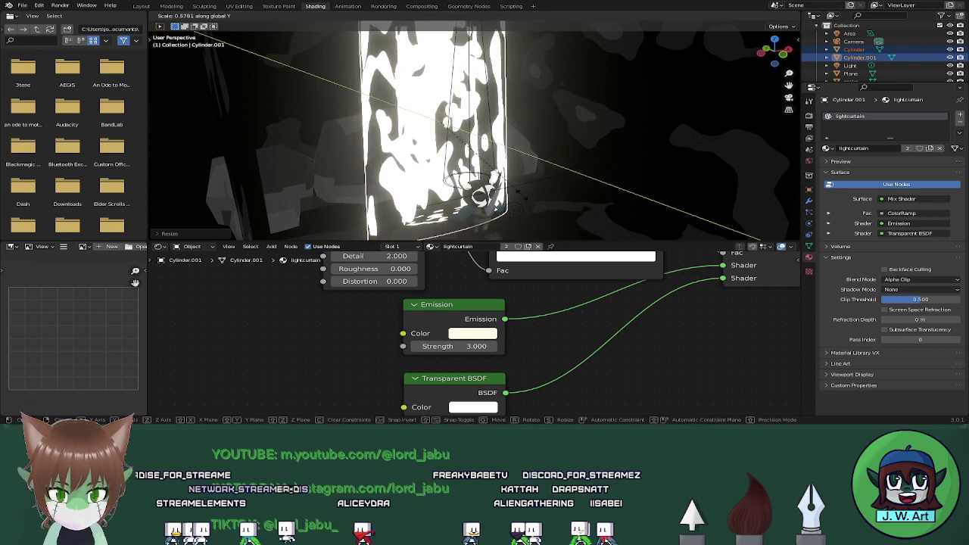
pyautogui.click(512, 184)
# Raise both light-curtain cylinders along Z by about 0.34 m and check them through the camera
pyautogui.moveTo(580, 194); pyautogui.dragTo(549, 195, button='middle')
pyautogui.scroll(-4, 533, 162)
pyautogui.scroll(4, 548, 195)
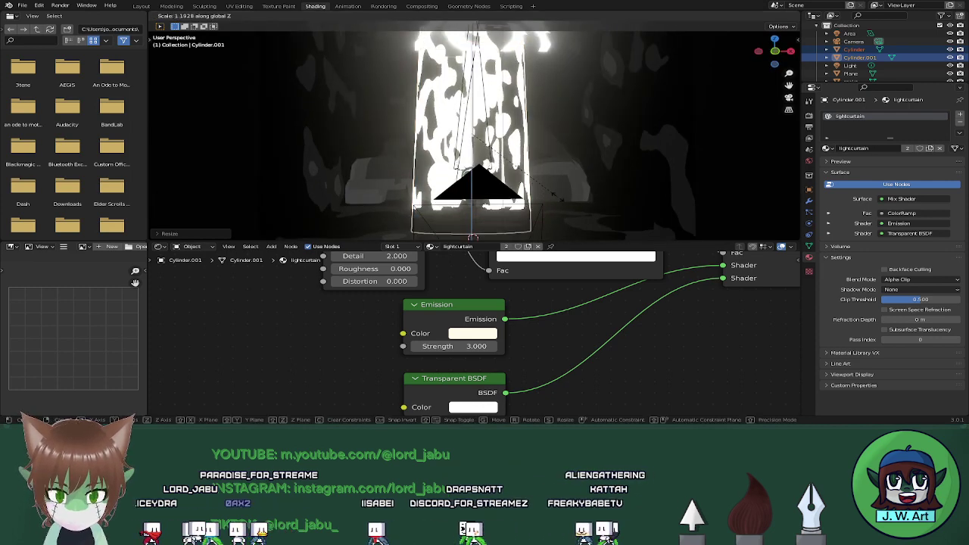
pyautogui.press('g')
pyautogui.press('z')
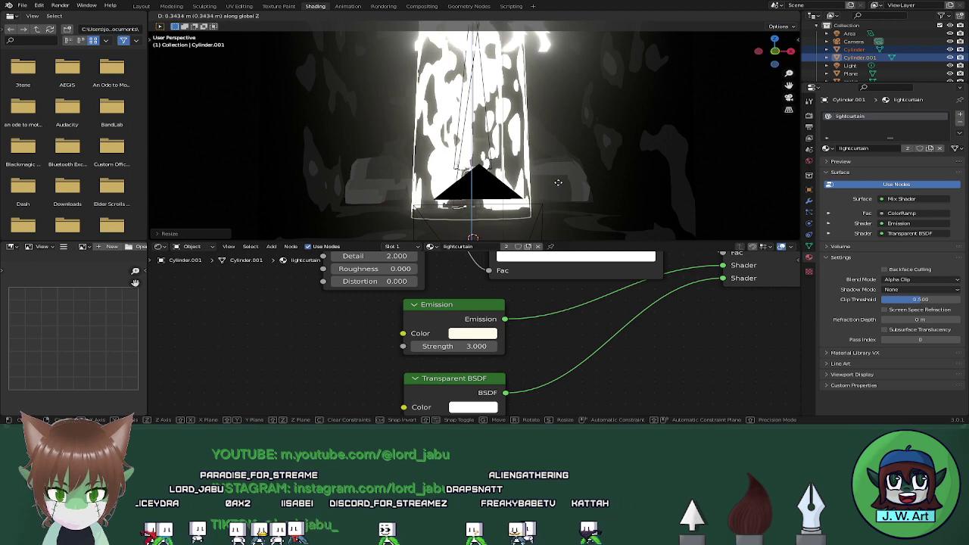
pyautogui.click(559, 181)
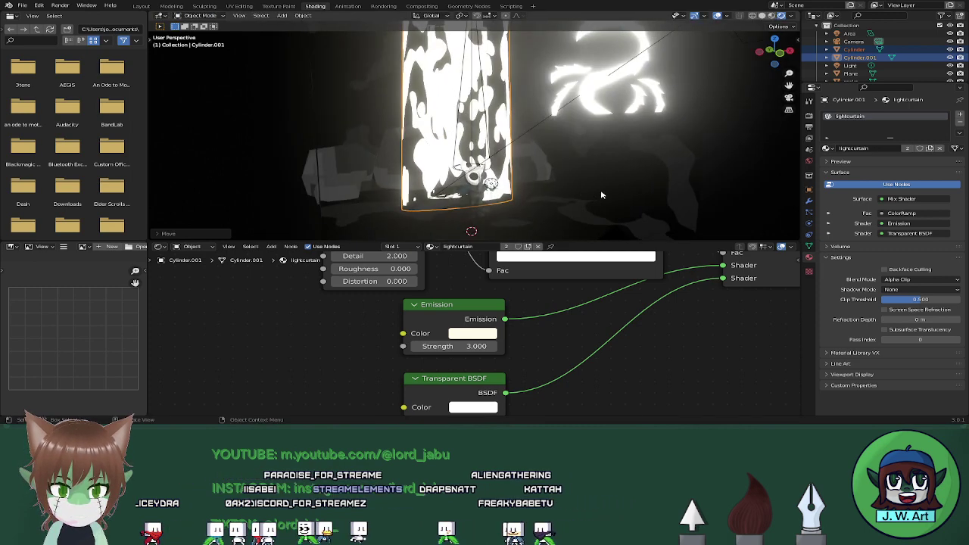
pyautogui.click(787, 97)
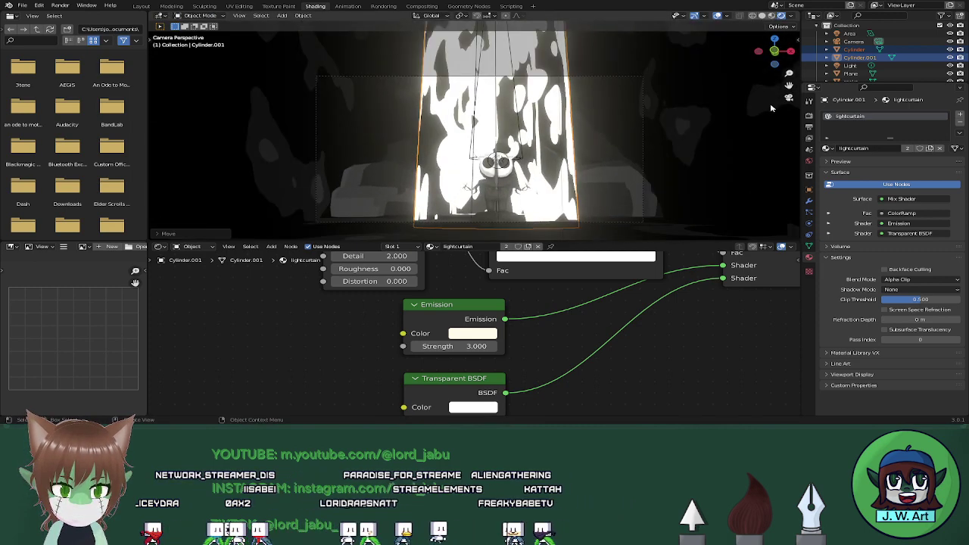
# Delete the Area light located beside the glowing creature-shaped plane
pyautogui.moveTo(641, 149); pyautogui.dragTo(629, 177, button='middle')
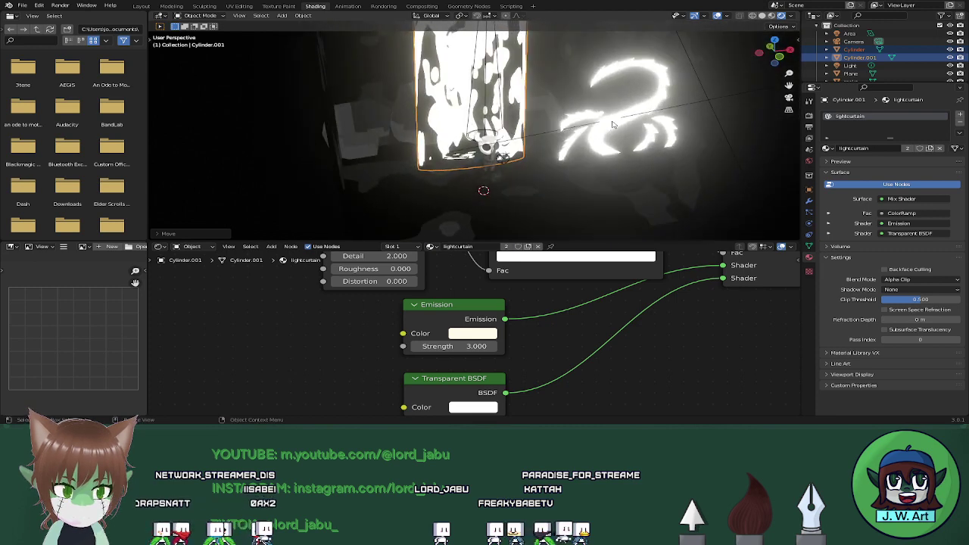
pyautogui.click(614, 126)
pyautogui.scroll(-3, 636, 137)
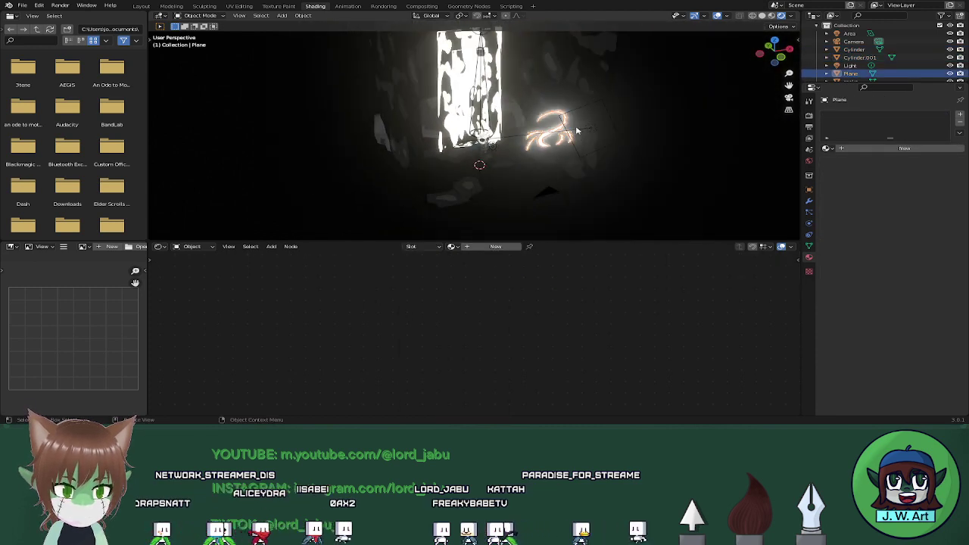
pyautogui.click(576, 131)
pyautogui.press('x')
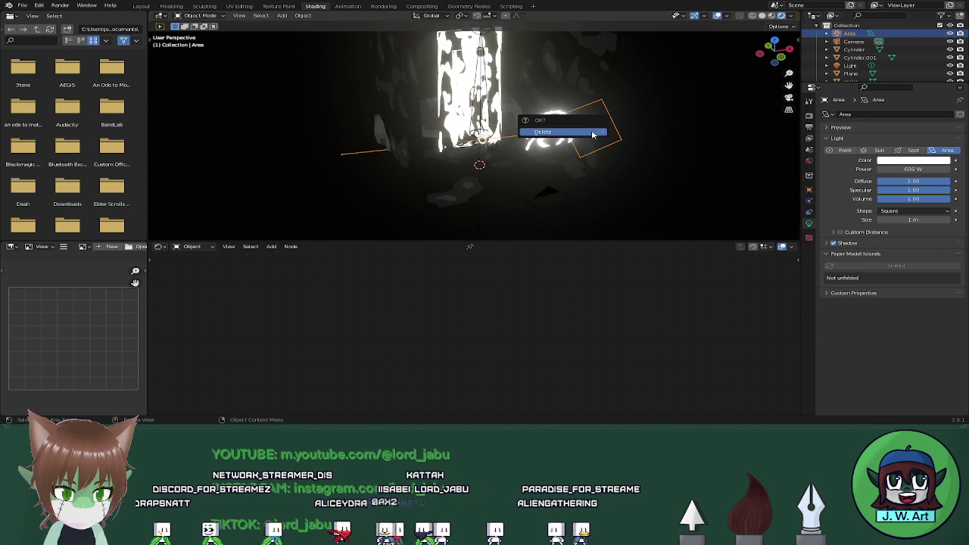
pyautogui.click(593, 133)
# Select the creature-shaped Plane and switch the viewport to solid shading
pyautogui.click(558, 135)
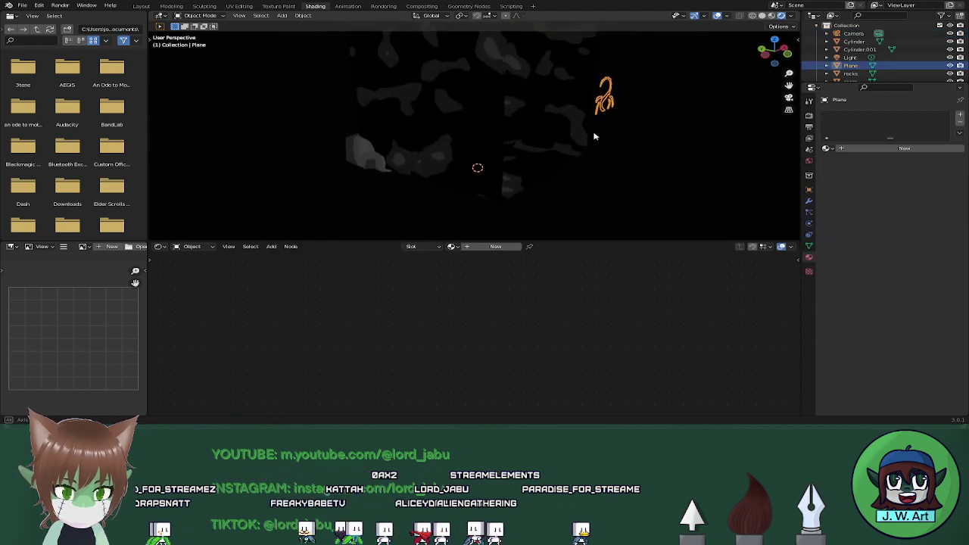
pyautogui.moveTo(603, 168); pyautogui.dragTo(679, 173, button='middle')
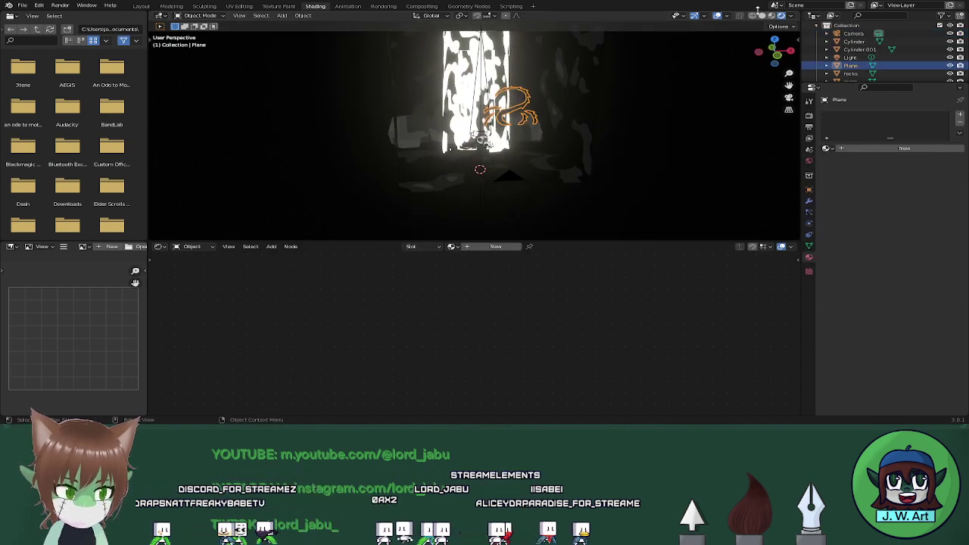
pyautogui.click(762, 15)
pyautogui.moveTo(498, 113); pyautogui.dragTo(582, 115, button='middle')
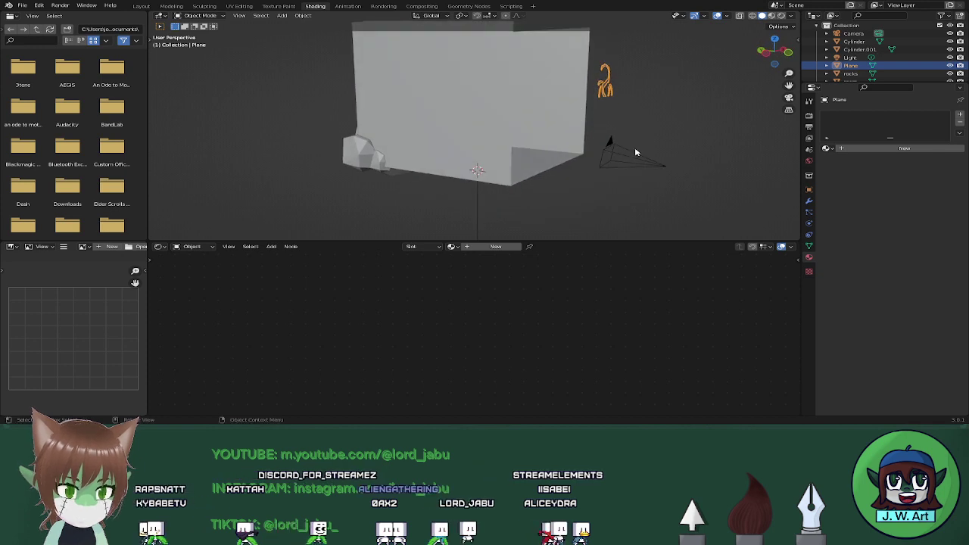
# Show the Plane's transform properties and lower it along Z to about 1.81 m
pyautogui.click(809, 162)
pyautogui.click(809, 190)
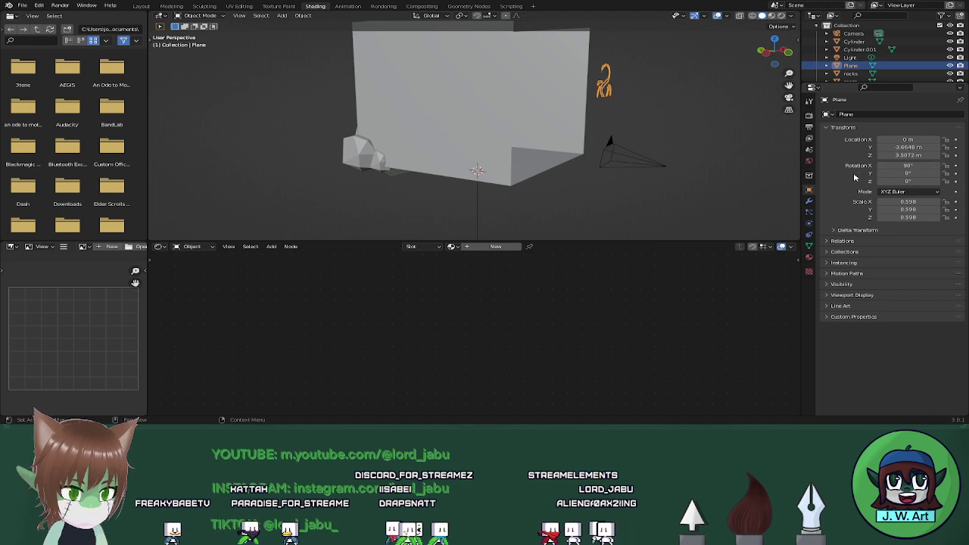
pyautogui.moveTo(598, 176); pyautogui.dragTo(559, 179, button='middle')
pyautogui.press('g')
pyautogui.press('z')
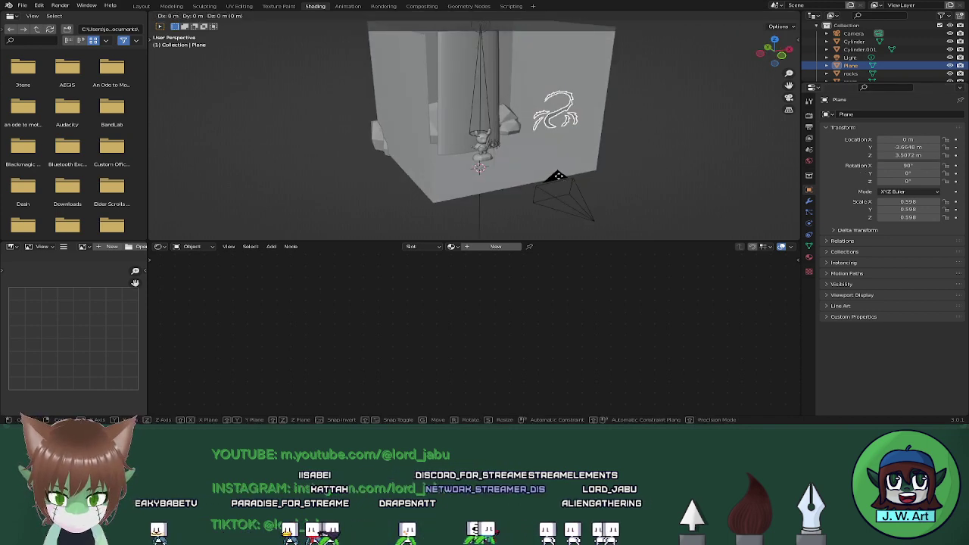
pyautogui.click(633, 181)
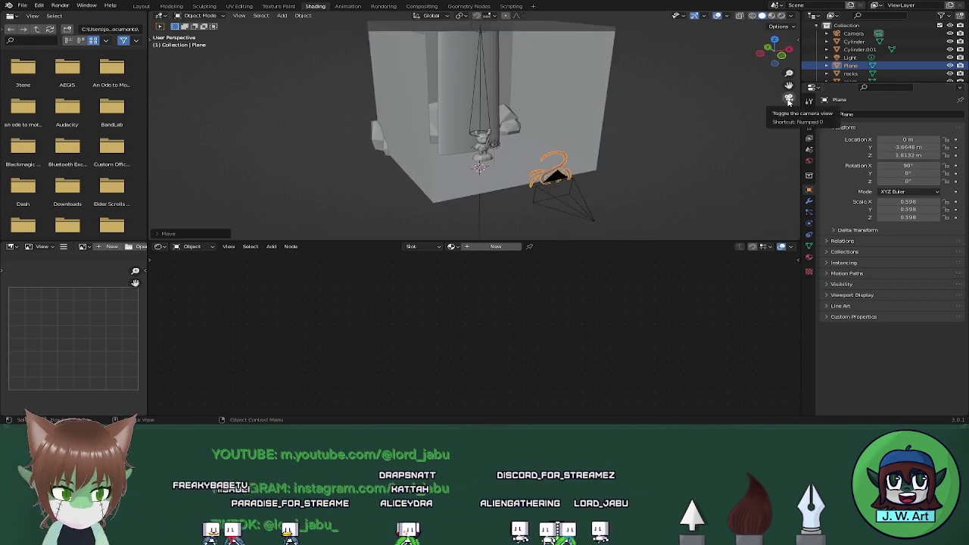
# In camera view, move the Plane along Y to about -2.72 m and lower it to about 1.18 m on Z
pyautogui.click(788, 101)
pyautogui.press('g')
pyautogui.press('y')
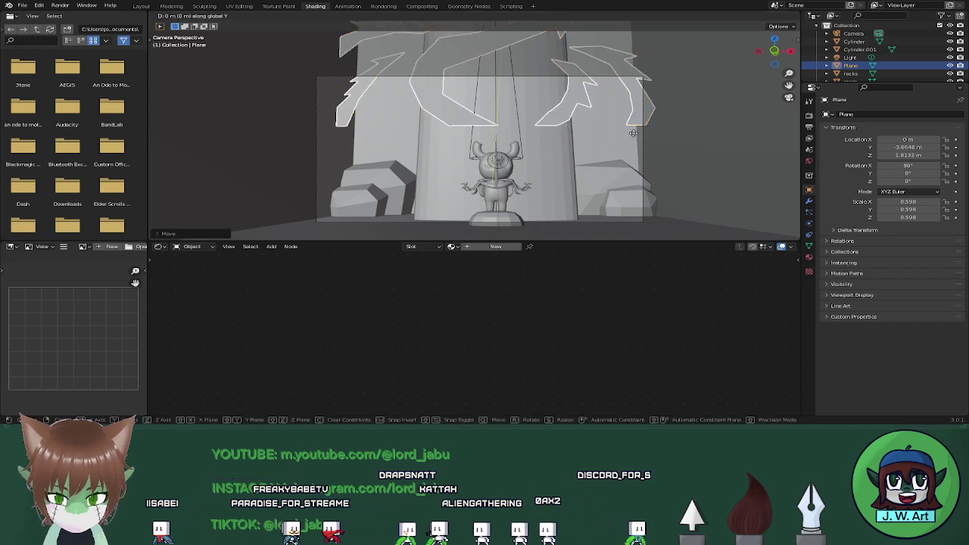
pyautogui.press('g')
pyautogui.press('z')
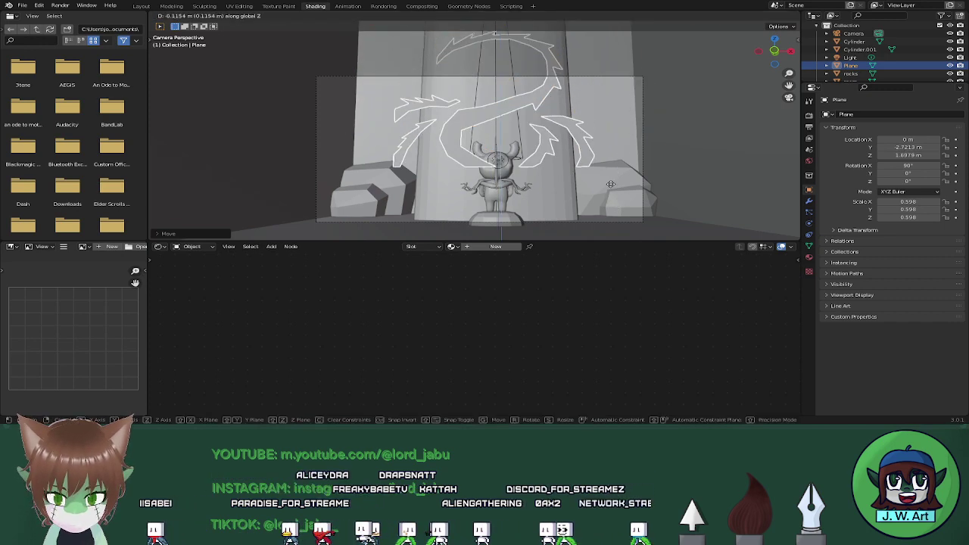
pyautogui.click(607, 36)
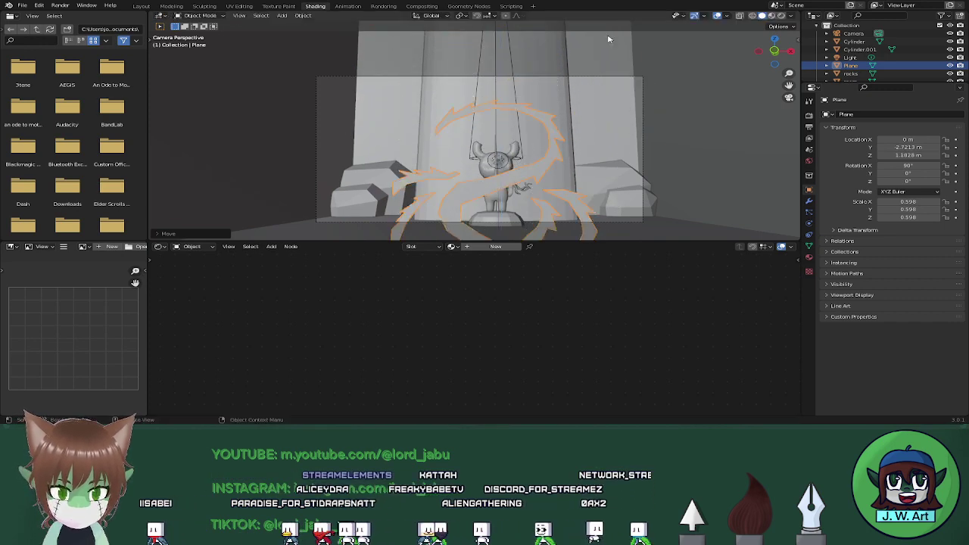
# Scale the Plane to about 0.54 and move it along X to about -0.117 m
pyautogui.press('s')
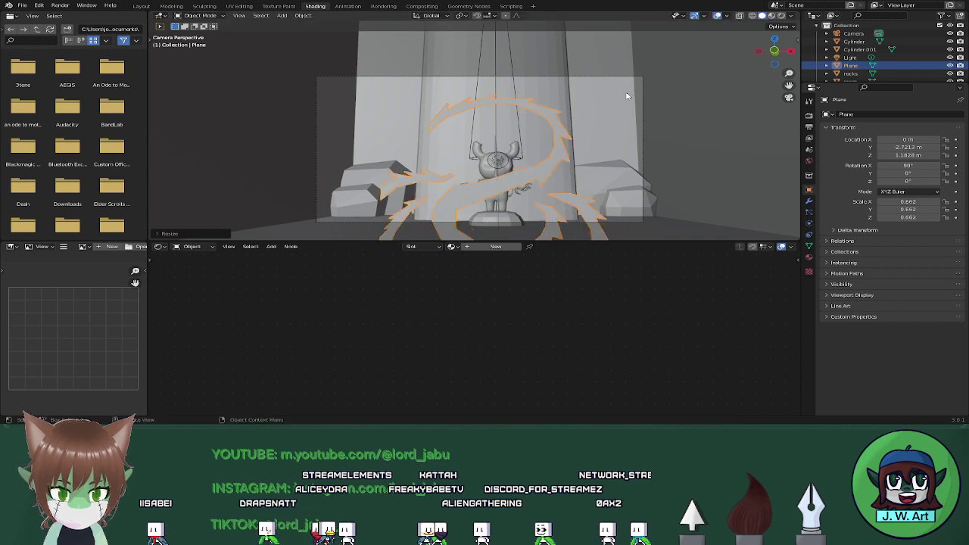
pyautogui.click(602, 103)
pyautogui.press('g')
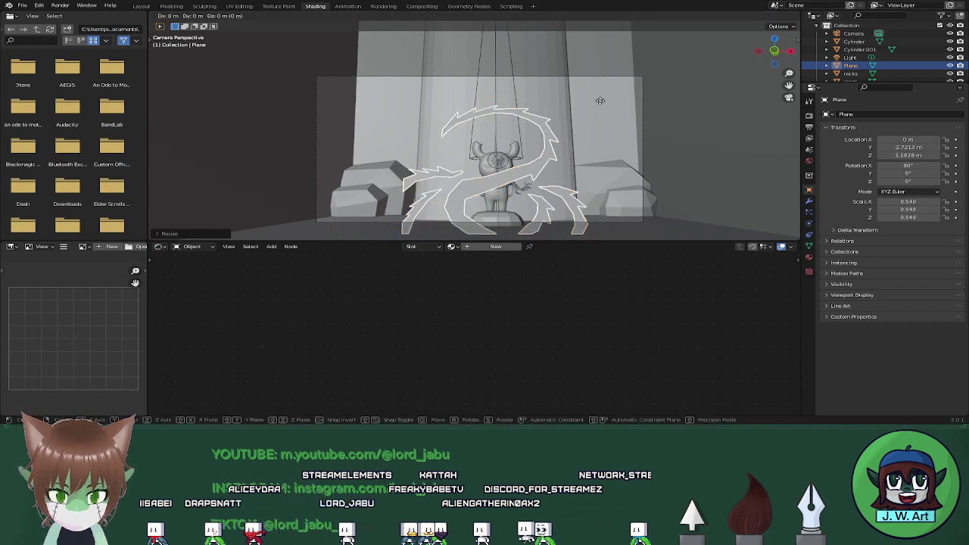
pyautogui.press('x')
pyautogui.click(579, 103)
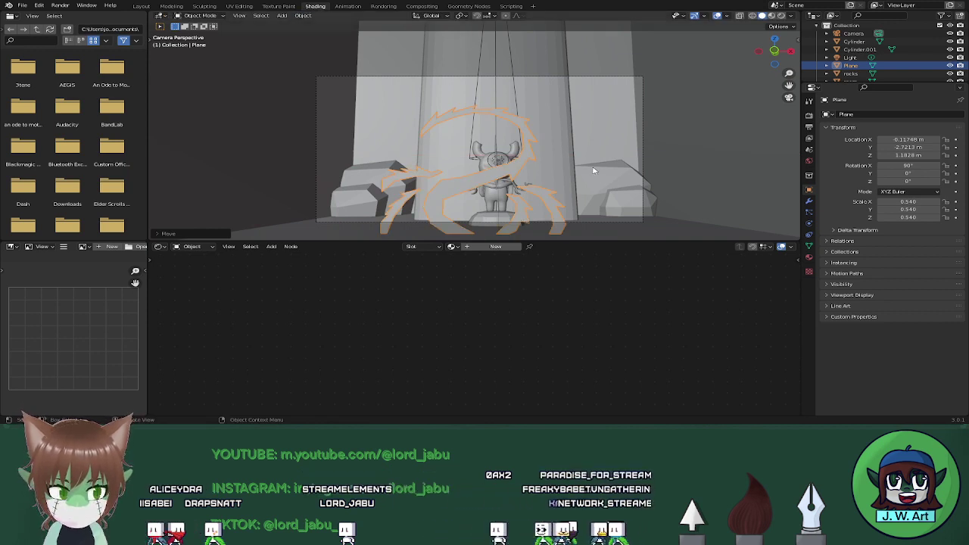
# Create a new material for the Plane and show its material settings with the viewport in material preview shading
pyautogui.click(496, 246)
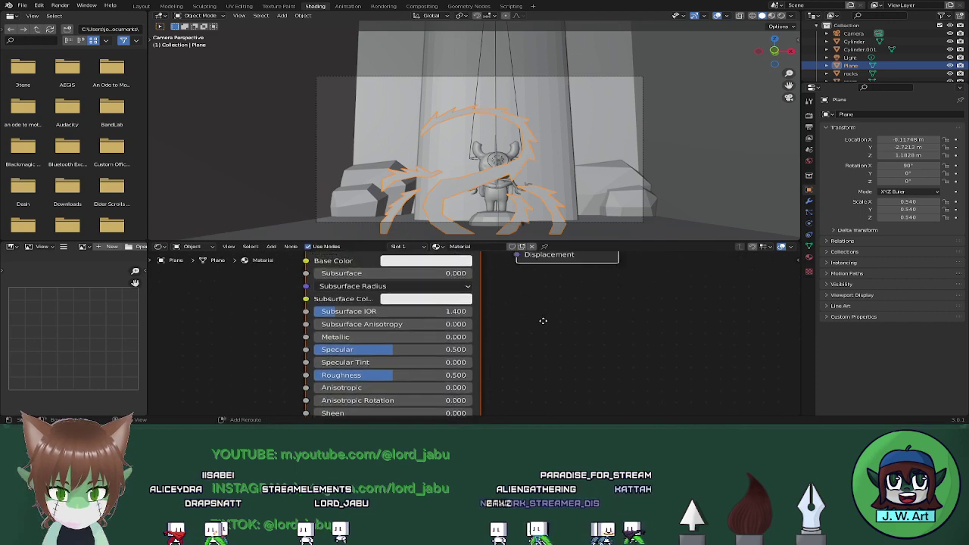
pyautogui.press('Home')
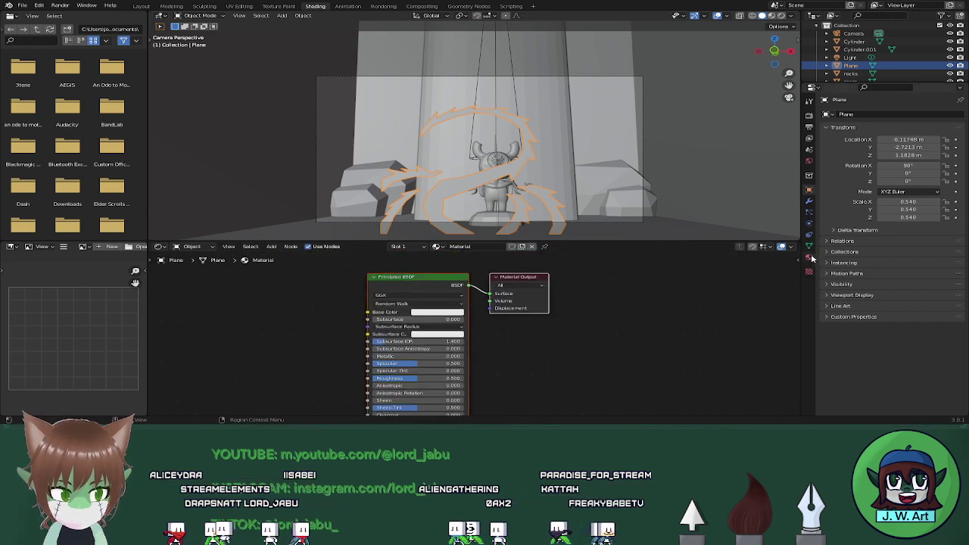
pyautogui.click(809, 270)
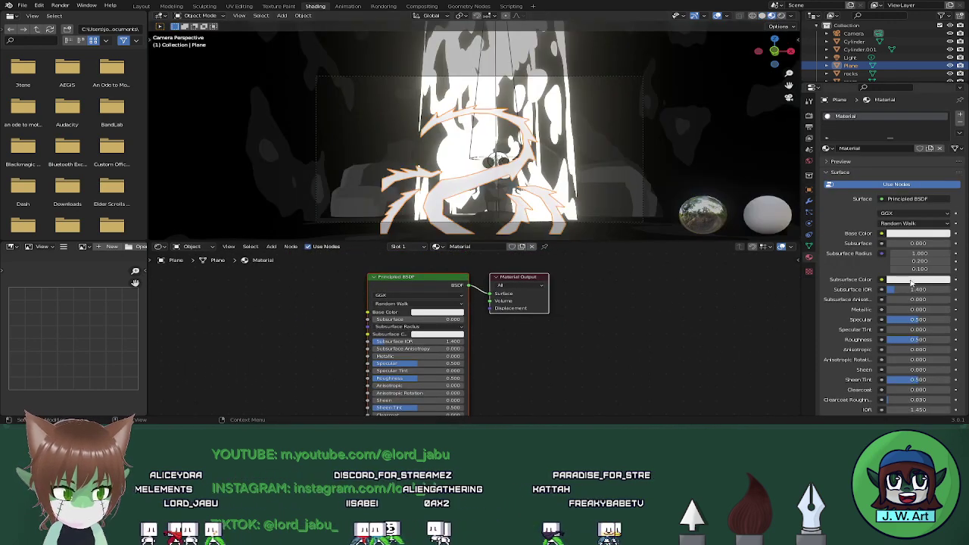
# Set the Plane material's blend mode to Alpha Clip
pyautogui.scroll(-3, 871, 246)
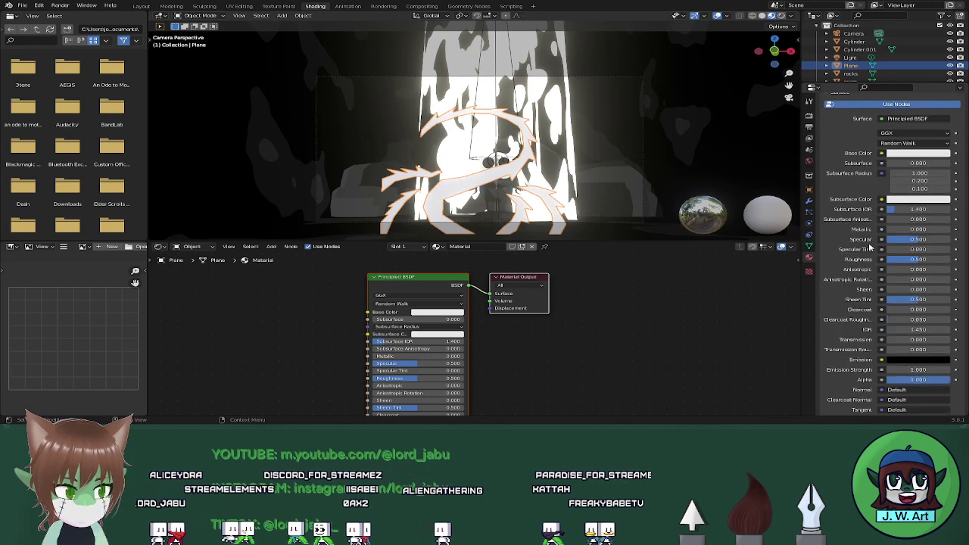
pyautogui.scroll(-6, 870, 246)
pyautogui.click(933, 305)
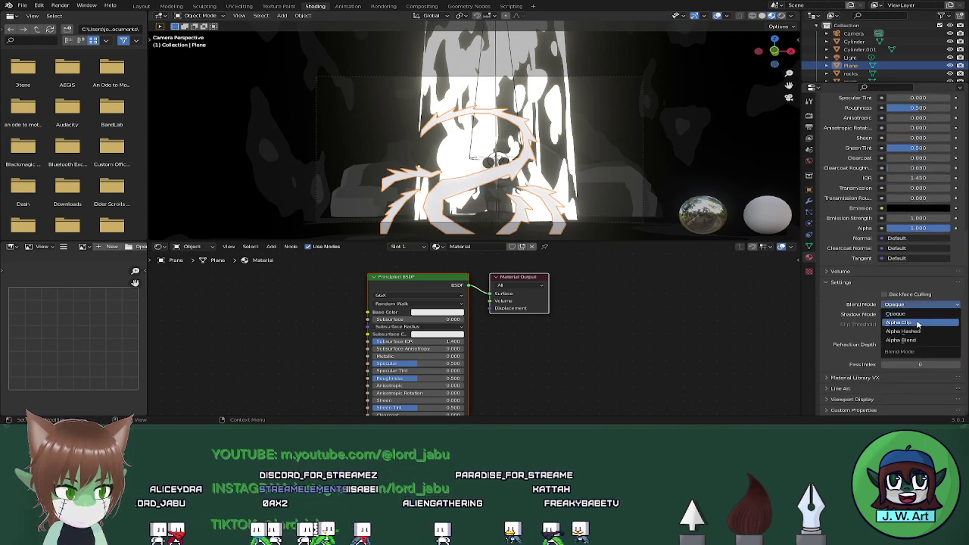
pyautogui.click(919, 324)
pyautogui.click(903, 316)
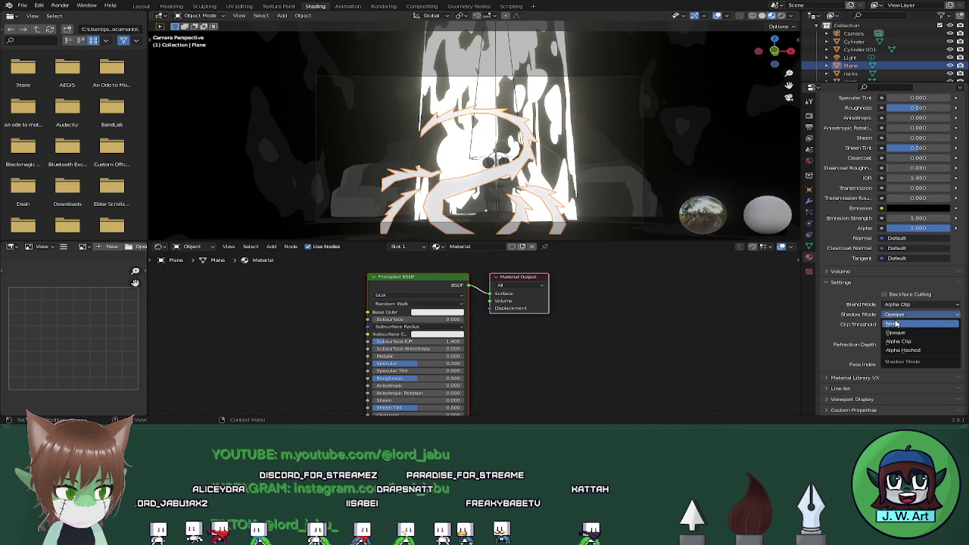
pyautogui.click(899, 283)
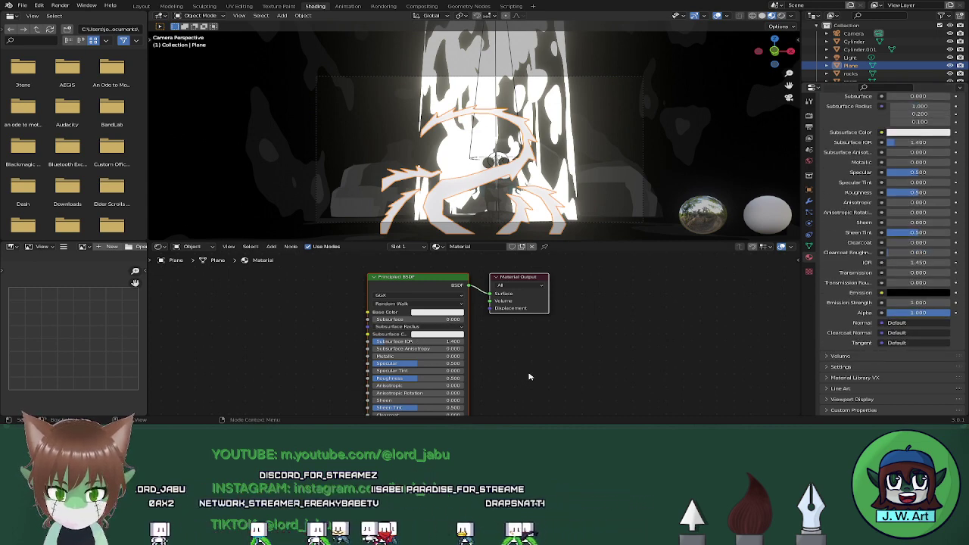
# Lower the Principled BSDF's alpha to about 0.286 and darken its base color to black
pyautogui.keyDown('shift'); pyautogui.scroll(-5, 529, 377); pyautogui.keyUp('shift')
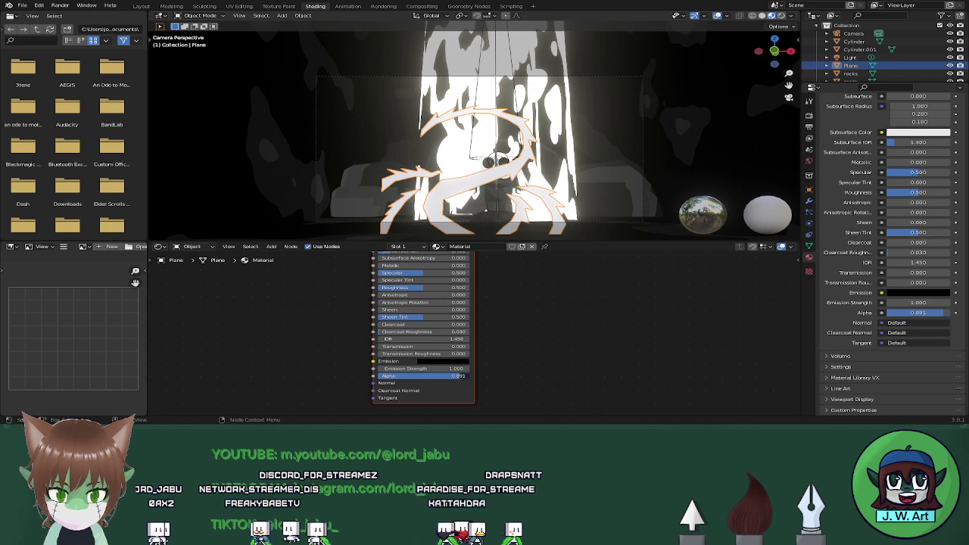
pyautogui.moveTo(459, 376); pyautogui.dragTo(420, 375)
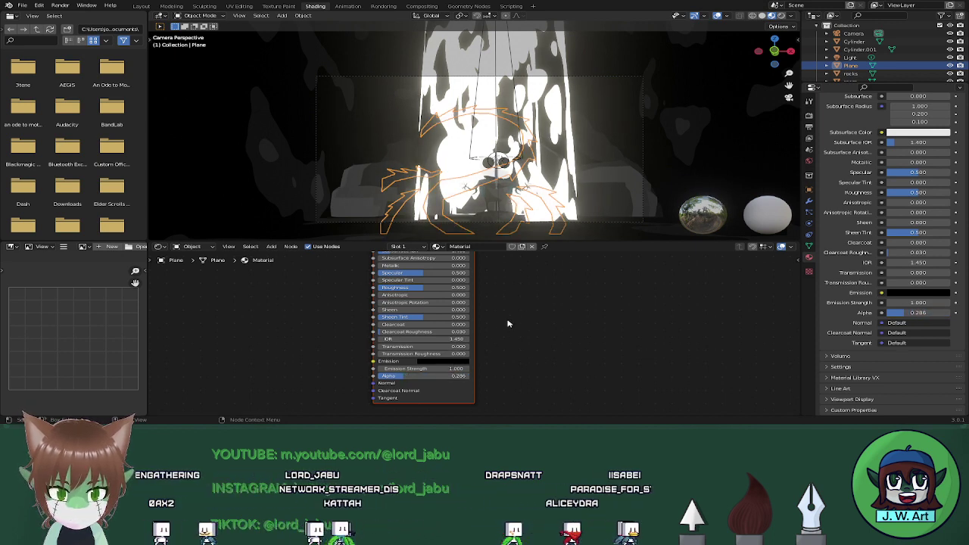
pyautogui.moveTo(486, 293); pyautogui.dragTo(481, 369, button='middle')
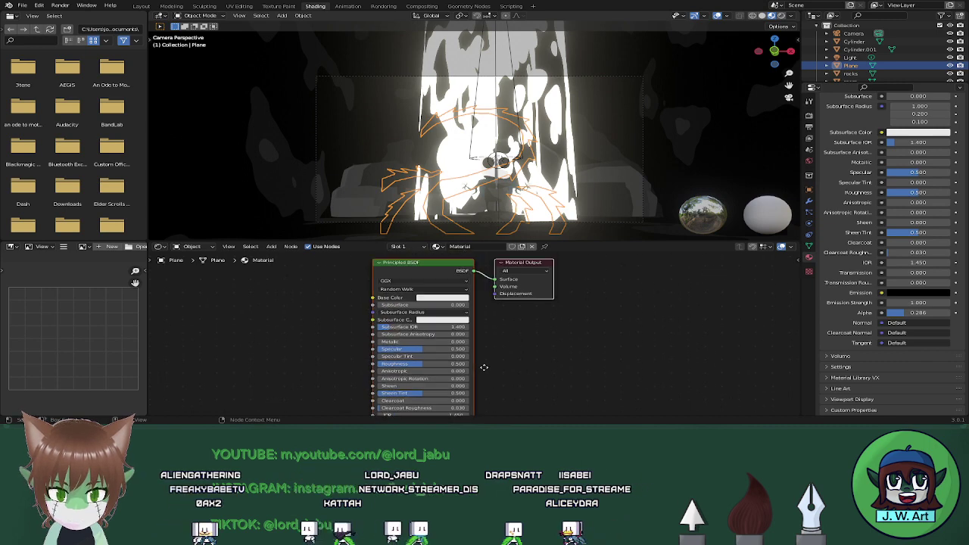
pyautogui.click(454, 300)
pyautogui.scroll(-10, 476, 235)
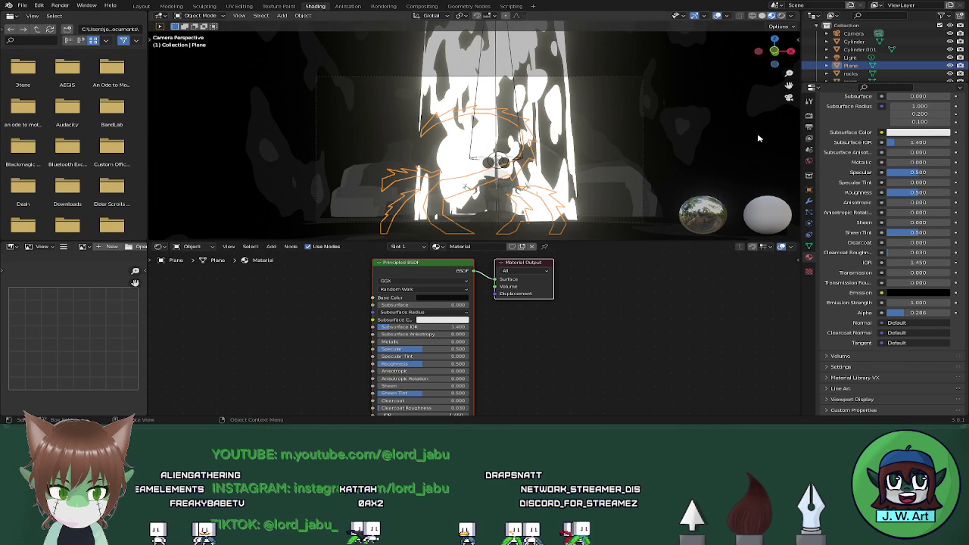
# Check the scene from outside the camera view, return to it, and raise the Principled BSDF's alpha to about 0.514
pyautogui.click(791, 97)
pyautogui.scroll(6, 551, 163)
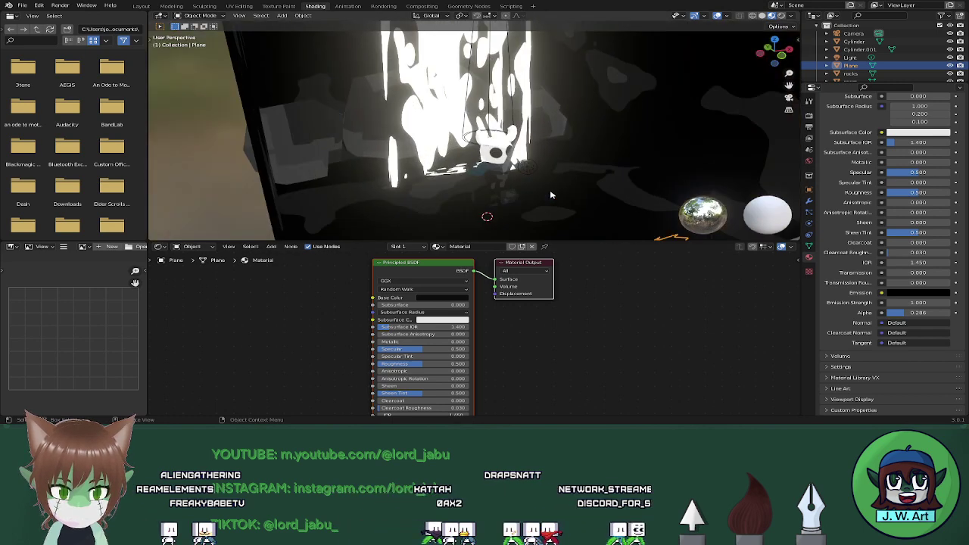
pyautogui.moveTo(552, 195); pyautogui.dragTo(573, 171, button='middle')
pyautogui.click(790, 98)
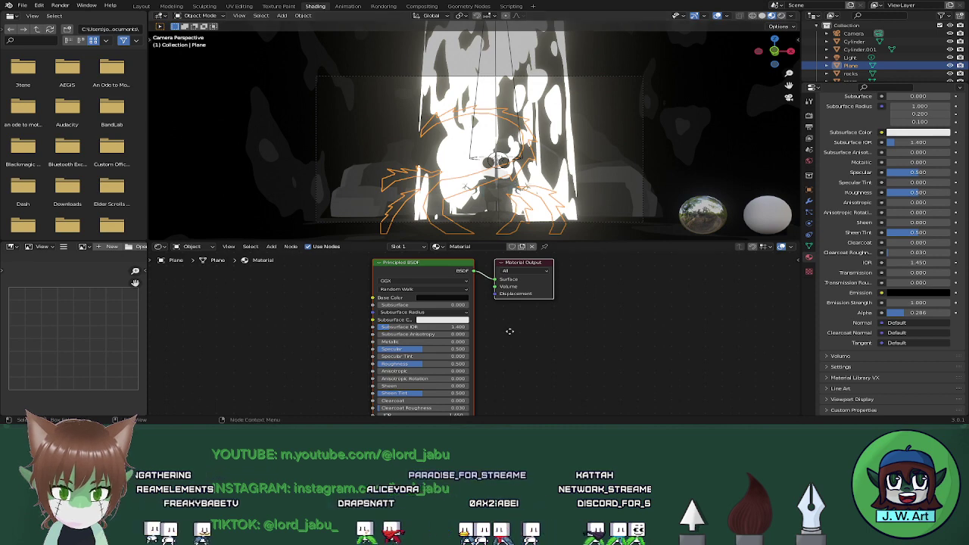
pyautogui.keyDown('shift'); pyautogui.scroll(-5, 509, 331); pyautogui.keyUp('shift')
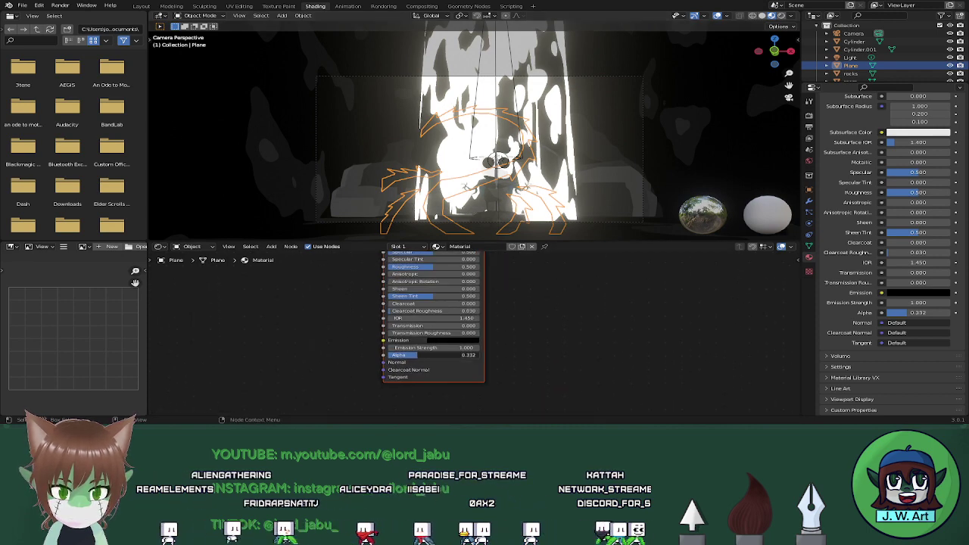
pyautogui.moveTo(417, 355); pyautogui.dragTo(449, 359)
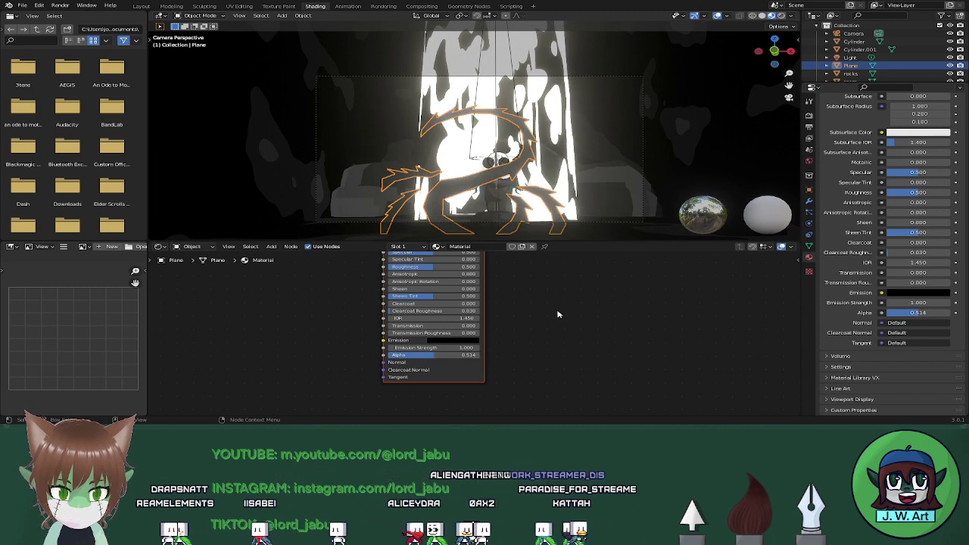
pyautogui.moveTo(511, 314); pyautogui.dragTo(493, 375, button='middle')
pyautogui.hotkey('shift', 'a')
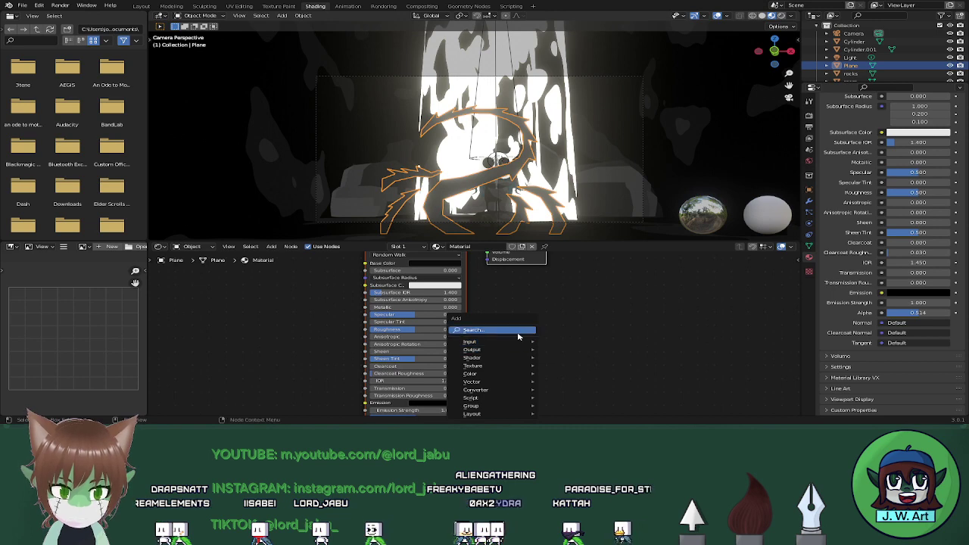
pyautogui.click(518, 331)
pyautogui.write('glass')
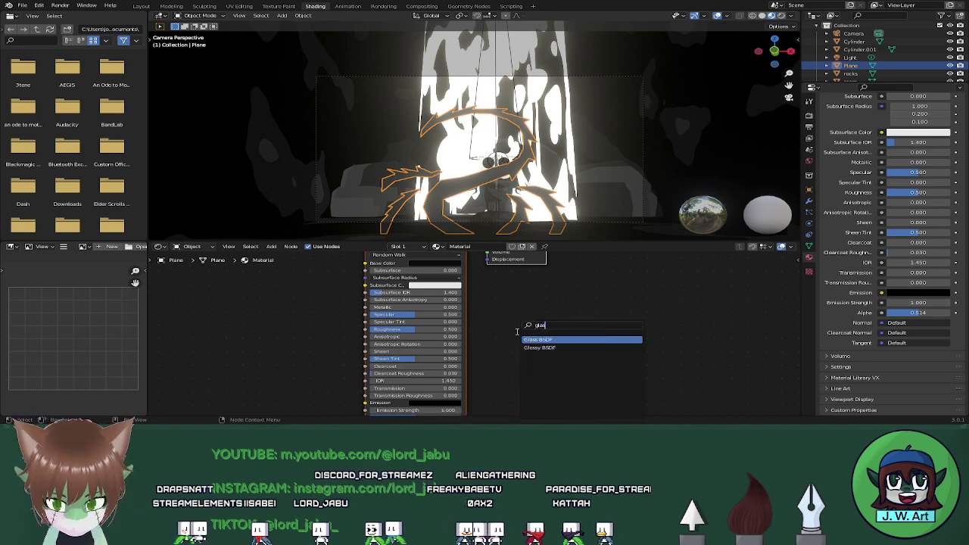
pyautogui.click(529, 348)
pyautogui.rightClick(531, 342)
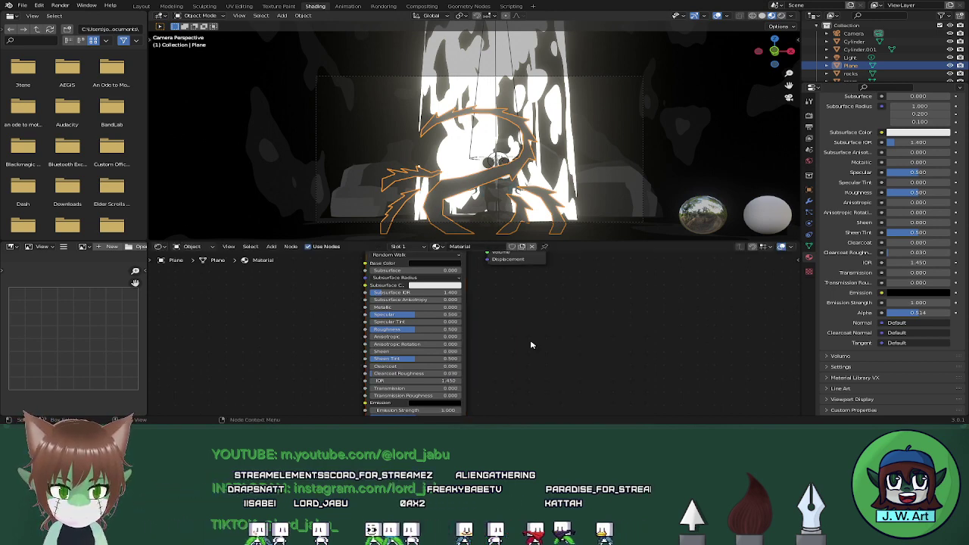
# Insert a Glass BSDF node before the Material Output and disconnect the Principled BSDF from its color input
pyautogui.hotkey('shift', 'a')
pyautogui.click(532, 332)
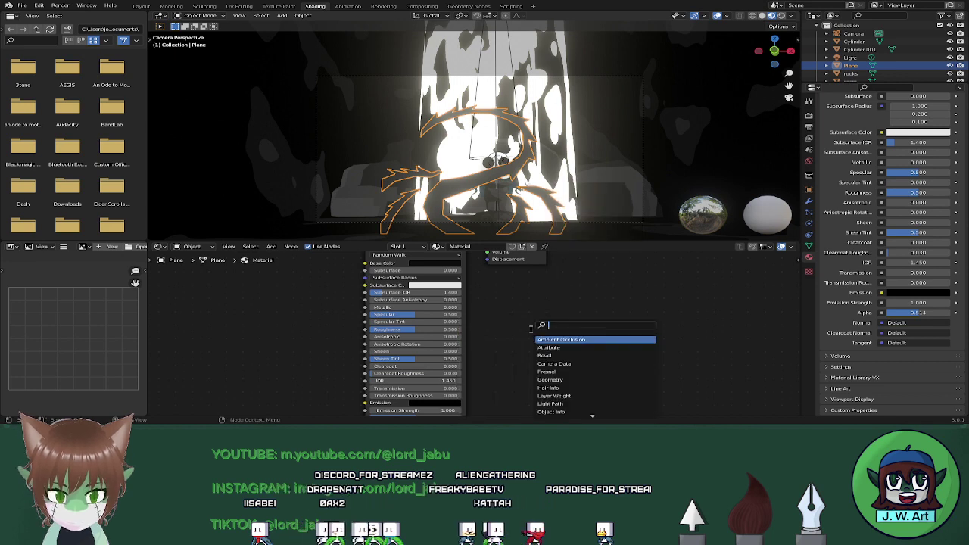
pyautogui.write('glass')
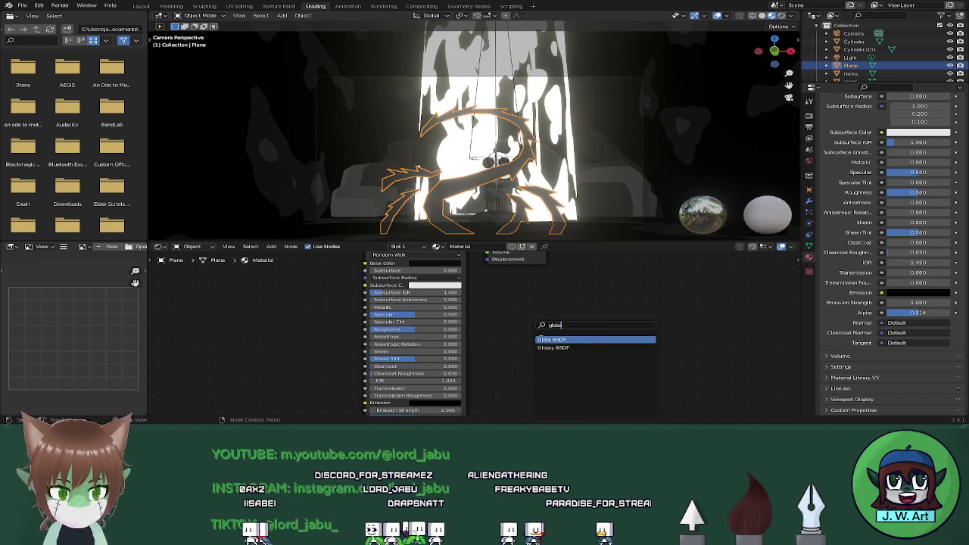
pyautogui.press('Return')
pyautogui.click(540, 330)
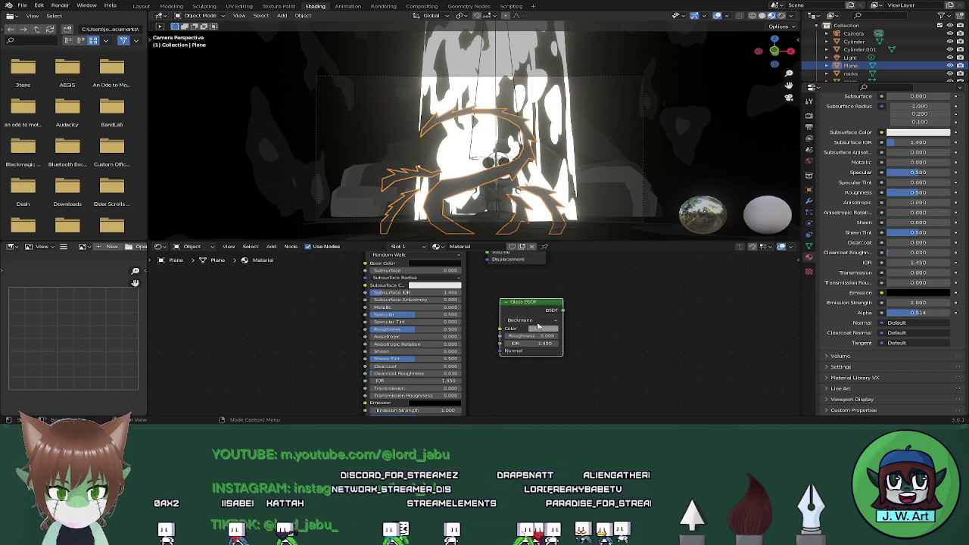
pyautogui.moveTo(530, 314); pyautogui.dragTo(491, 242)
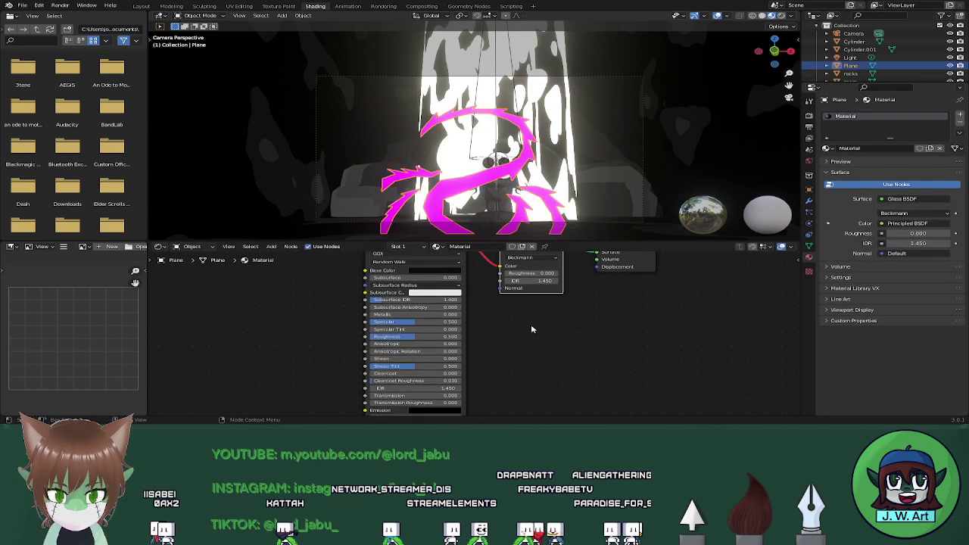
pyautogui.moveTo(549, 349); pyautogui.dragTo(521, 390, button='middle')
pyautogui.moveTo(472, 300); pyautogui.dragTo(453, 290)
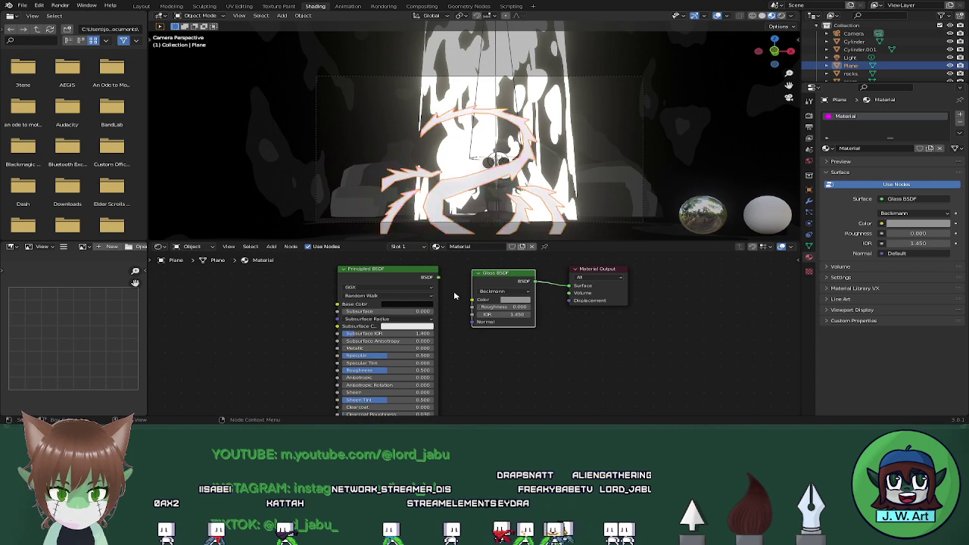
# Darken the Glass BSDF's color to a grey of about 0.083 in each RGB channel
pyautogui.click(525, 301)
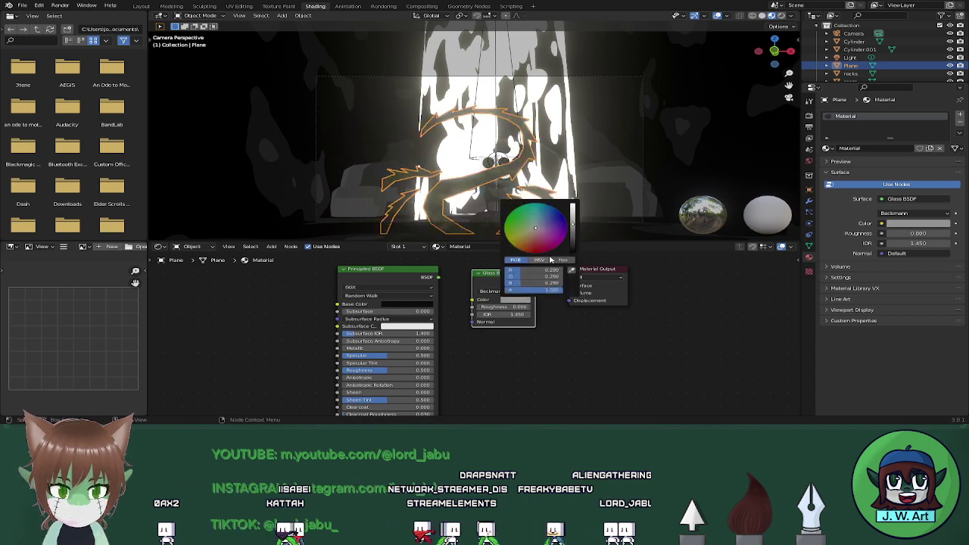
pyautogui.moveTo(573, 225); pyautogui.dragTo(574, 244)
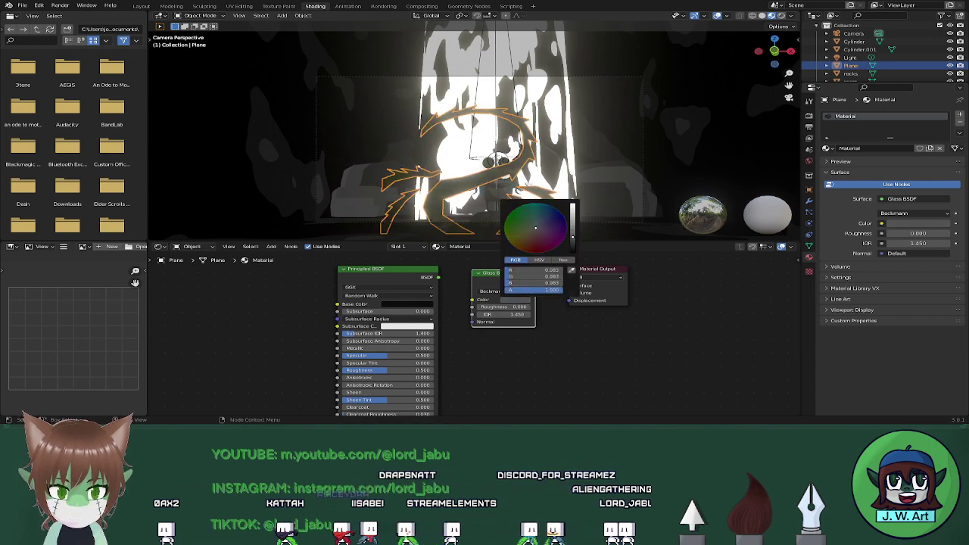
pyautogui.moveTo(479, 306)
pyautogui.mouseDown()
pyautogui.moveTo(510, 306)
pyautogui.moveTo(477, 306)
pyautogui.mouseUp()
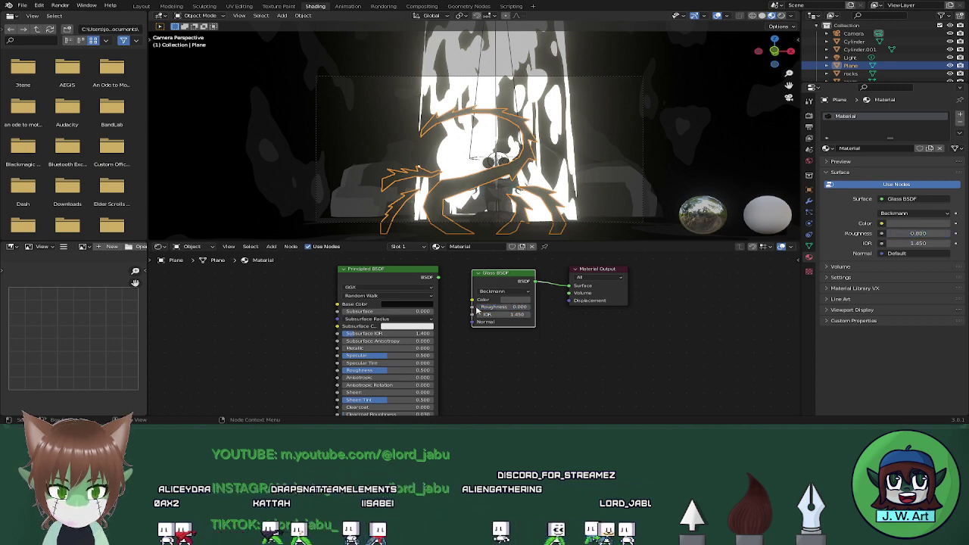
# Set the Plane material's shadow mode to None
pyautogui.click(856, 277)
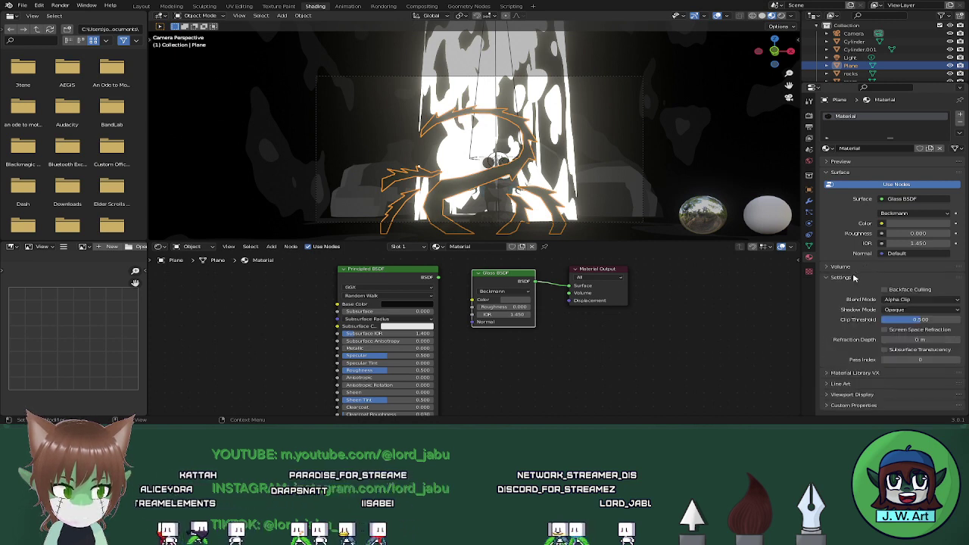
pyautogui.click(919, 310)
pyautogui.click(909, 319)
# Switch the viewport to rendered shading and look at the glass Plane through the camera
pyautogui.moveTo(530, 206)
pyautogui.mouseDown(button='middle')
pyautogui.moveTo(548, 224)
pyautogui.moveTo(528, 206)
pyautogui.moveTo(526, 214)
pyautogui.mouseUp(button='middle')
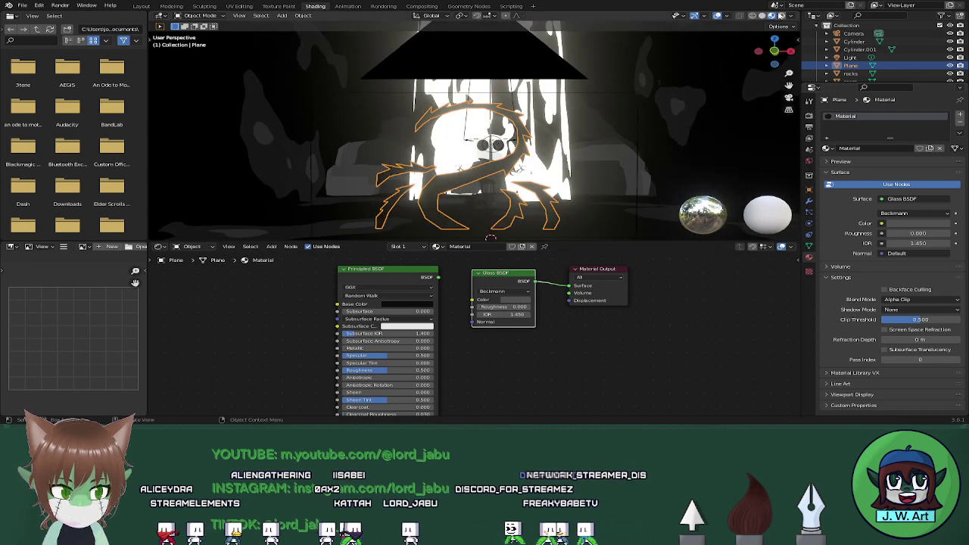
pyautogui.click(781, 15)
pyautogui.moveTo(677, 147)
pyautogui.mouseDown(button='middle')
pyautogui.moveTo(718, 139)
pyautogui.moveTo(692, 141)
pyautogui.mouseUp(button='middle')
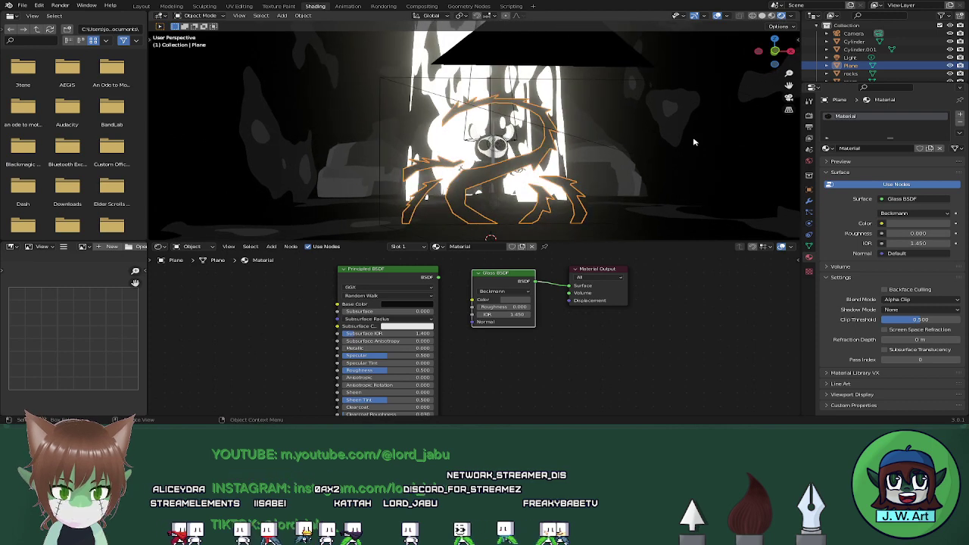
pyautogui.click(789, 98)
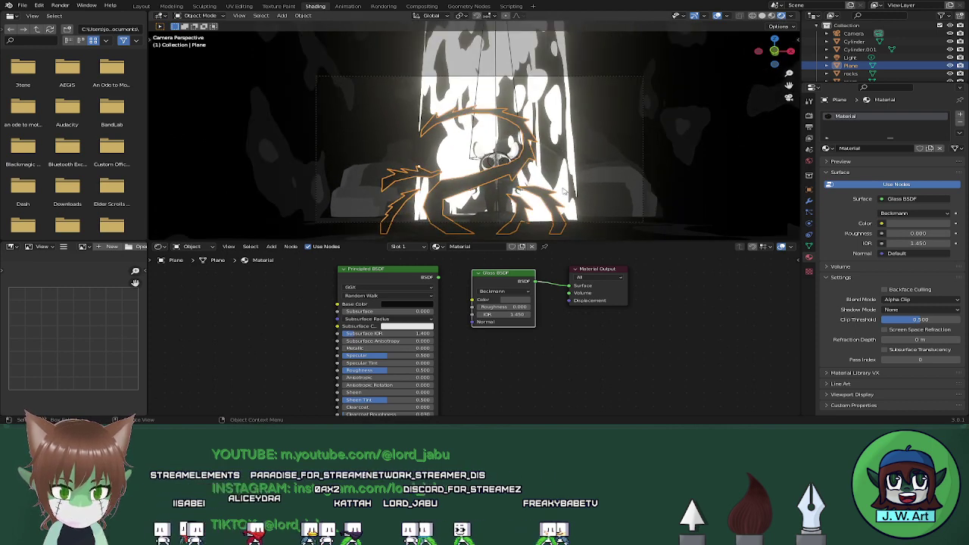
# Keep the Glass BSDF's distribution at Beckmann and lighten its color to a near-white grey of about 0.943 in each RGB channel
pyautogui.moveTo(496, 307)
pyautogui.mouseDown()
pyautogui.moveTo(512, 307)
pyautogui.moveTo(478, 307)
pyautogui.mouseUp()
pyautogui.click(519, 291)
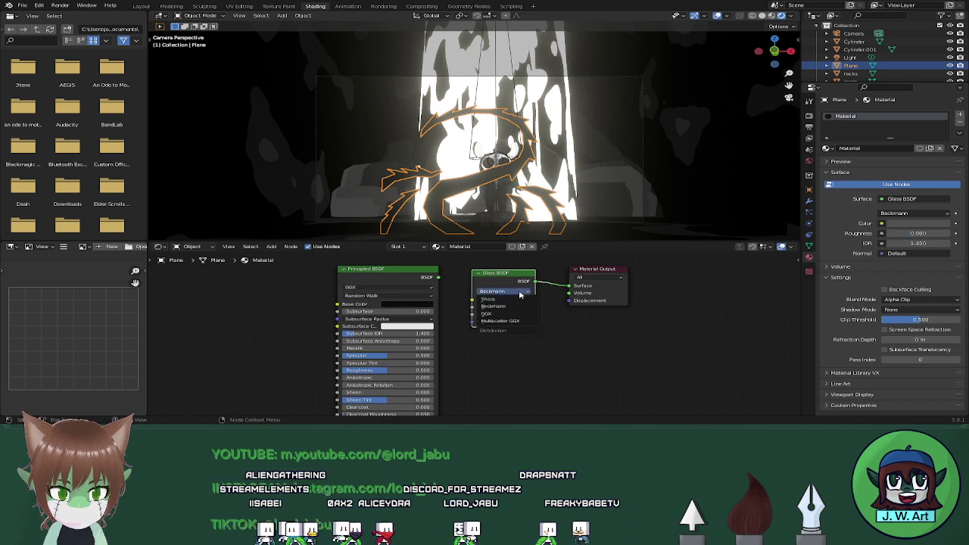
pyautogui.click(520, 302)
pyautogui.click(520, 303)
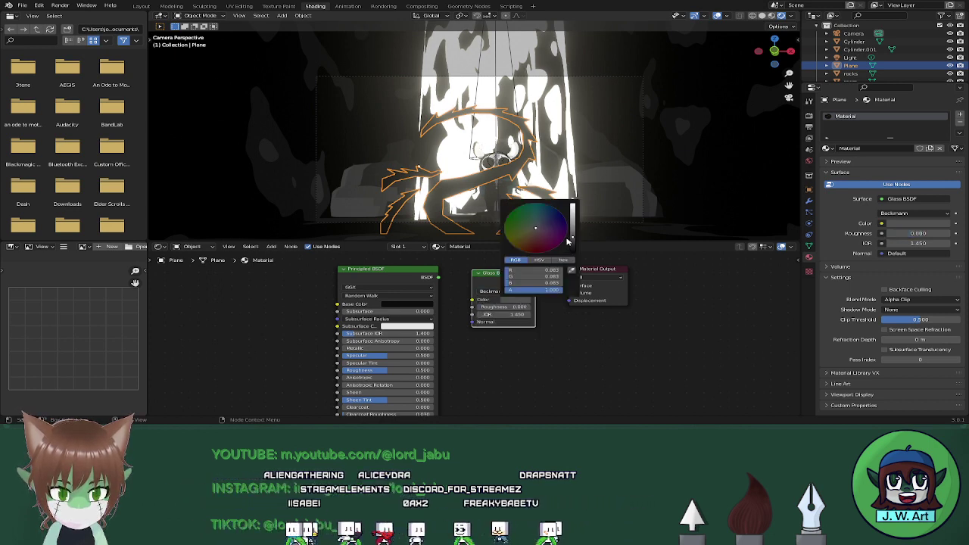
pyautogui.moveTo(569, 241); pyautogui.dragTo(572, 205)
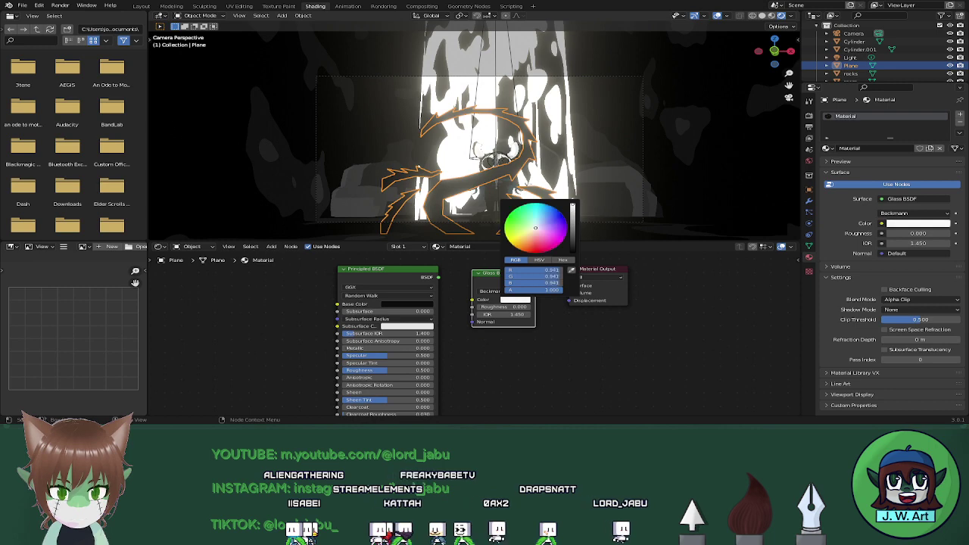
pyautogui.moveTo(587, 213); pyautogui.dragTo(591, 189, button='middle')
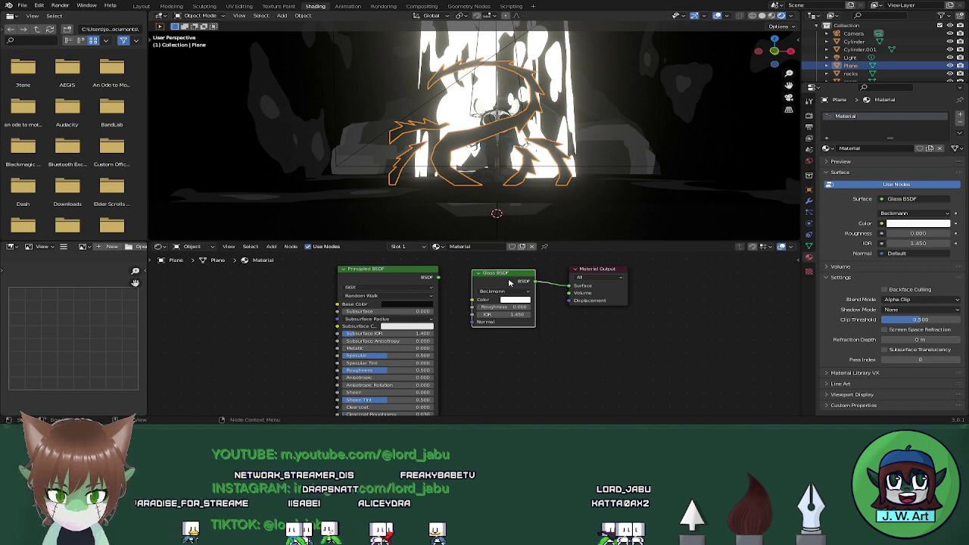
# Replace the Glass BSDF with a Transparent BSDF node connected to the Material Output's Surface input
pyautogui.press('x')
pyautogui.hotkey('shift', 'a')
pyautogui.click(502, 297)
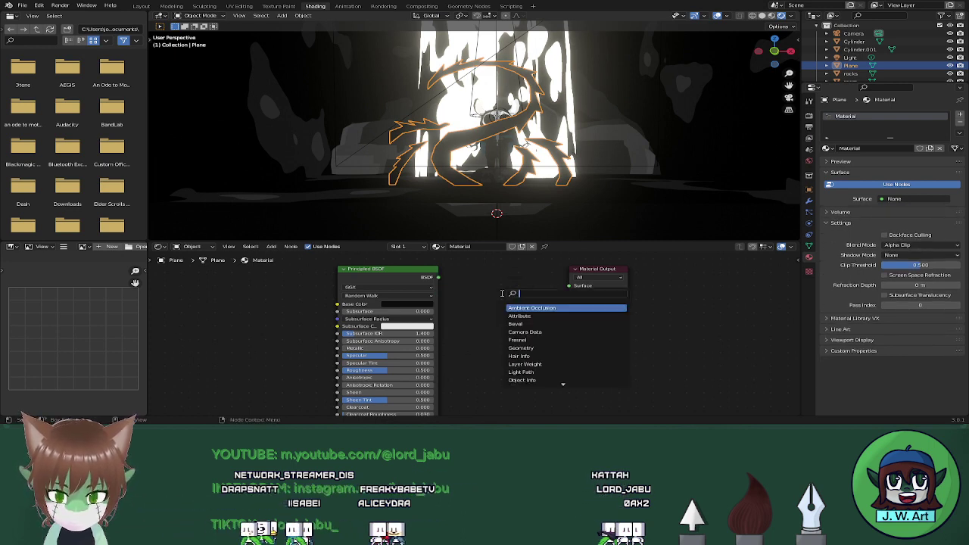
pyautogui.write('tra')
pyautogui.press('Down')
pyautogui.press('Return')
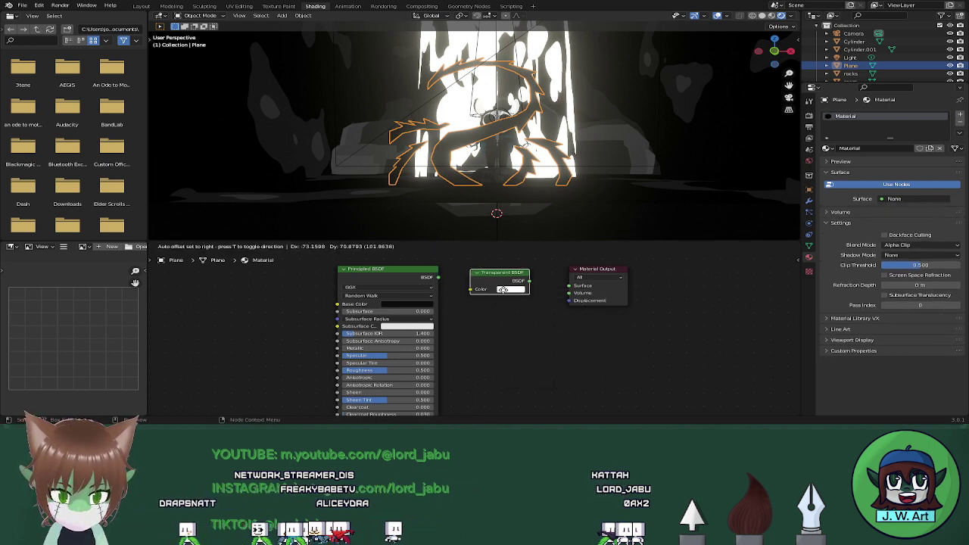
pyautogui.click(546, 288)
pyautogui.moveTo(567, 288); pyautogui.dragTo(568, 287)
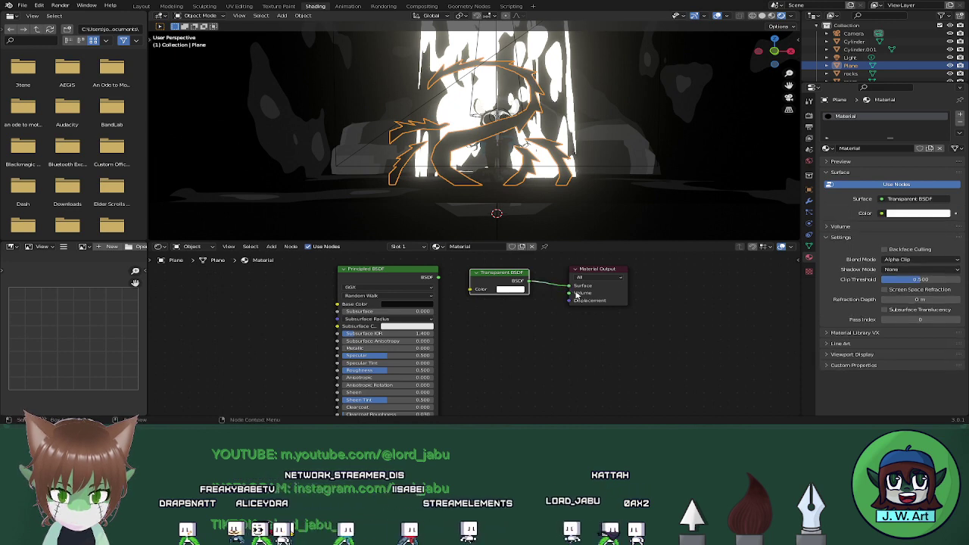
# Darken the Transparent BSDF's color to a grey of about 0.537 in each RGB channel
pyautogui.click(513, 290)
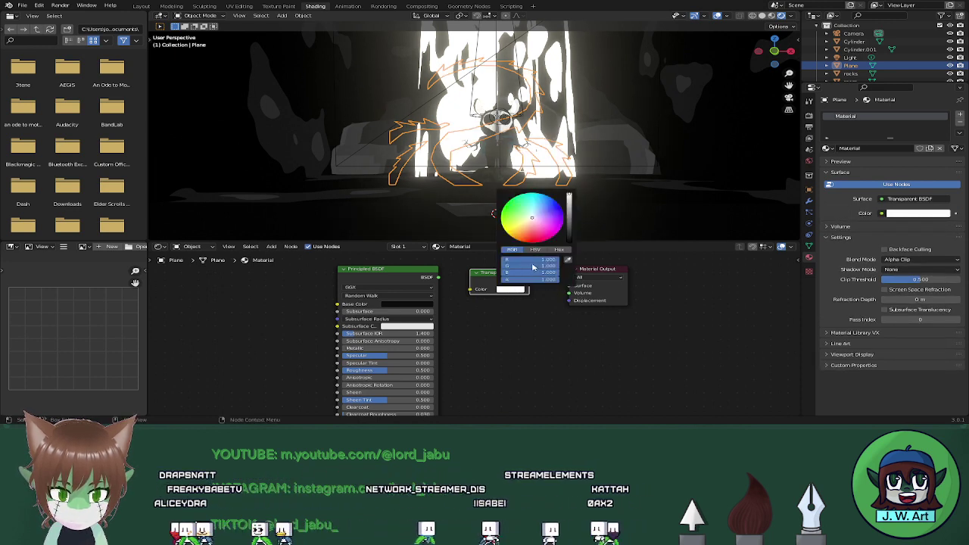
pyautogui.moveTo(569, 196); pyautogui.dragTo(568, 203)
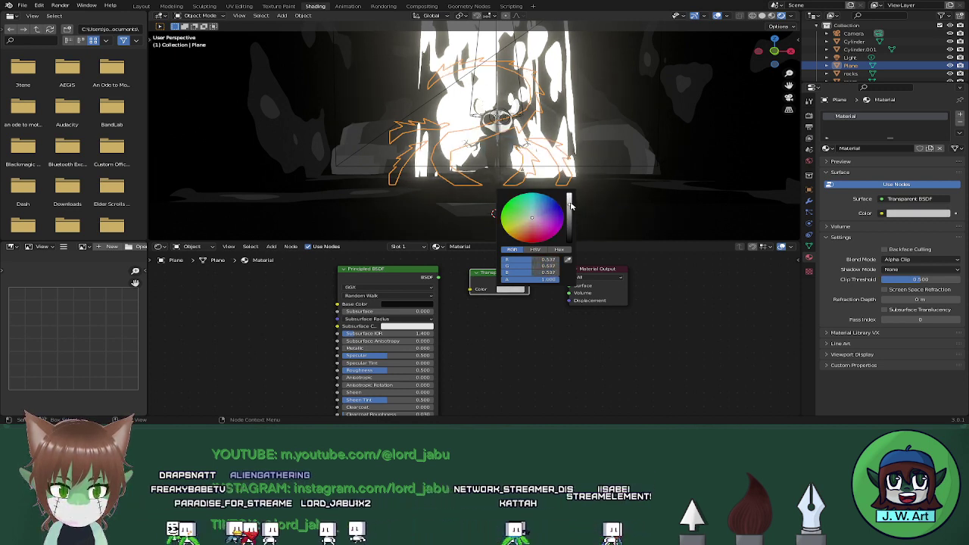
pyautogui.moveTo(569, 202); pyautogui.dragTo(569, 205)
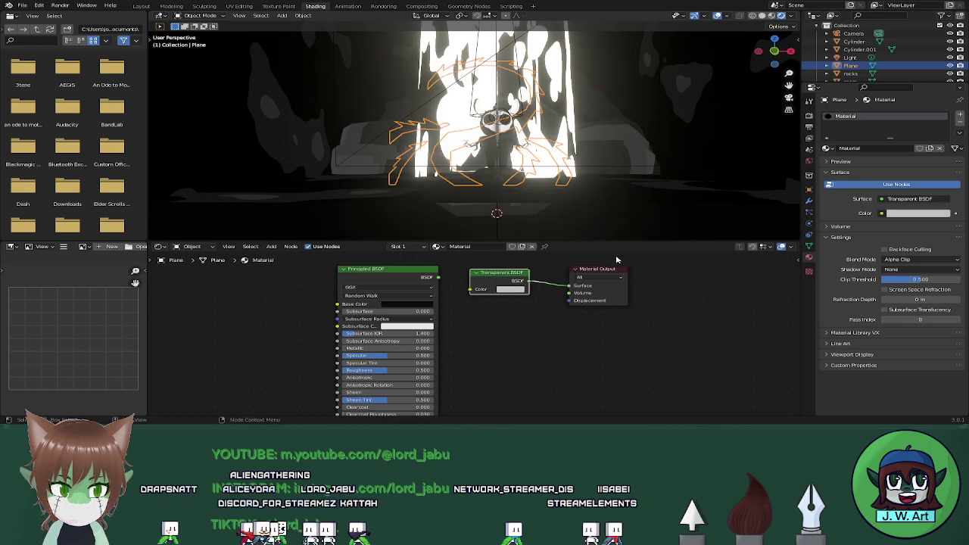
pyautogui.moveTo(569, 314); pyautogui.dragTo(562, 320, button='middle')
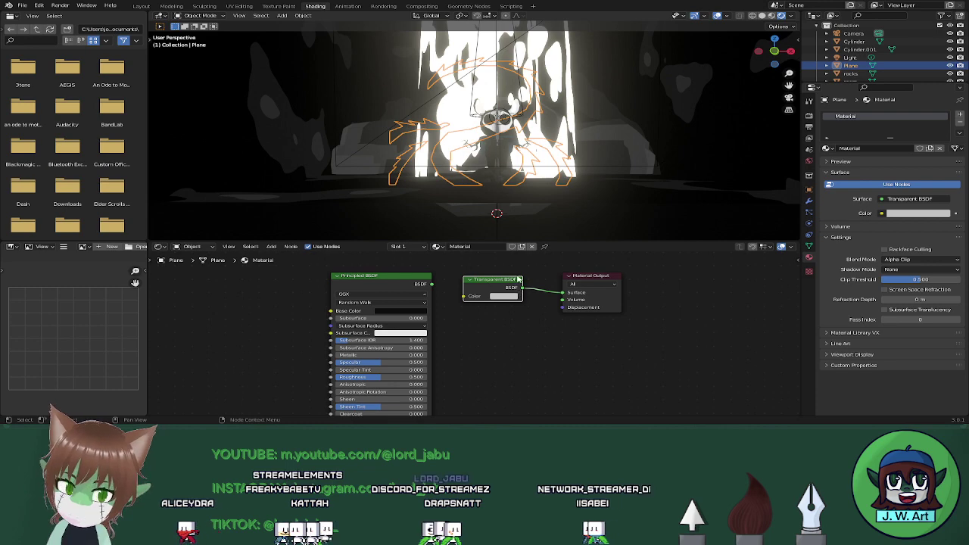
# Move the creature-shaped Plane slightly along the X axis toward the light curtain and check its framing through the camera
pyautogui.moveTo(542, 207); pyautogui.dragTo(583, 215, button='middle')
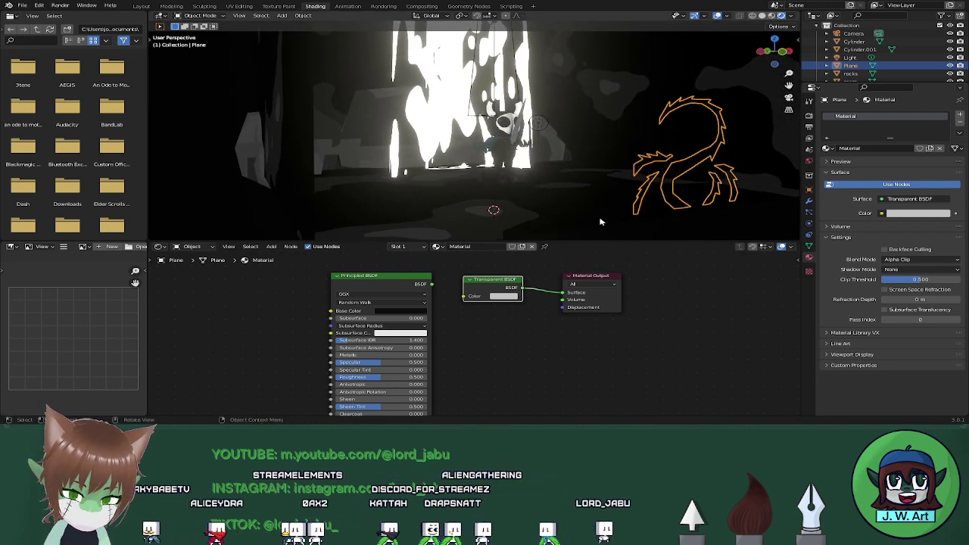
pyautogui.press('g')
pyautogui.press('x')
pyautogui.click(571, 215)
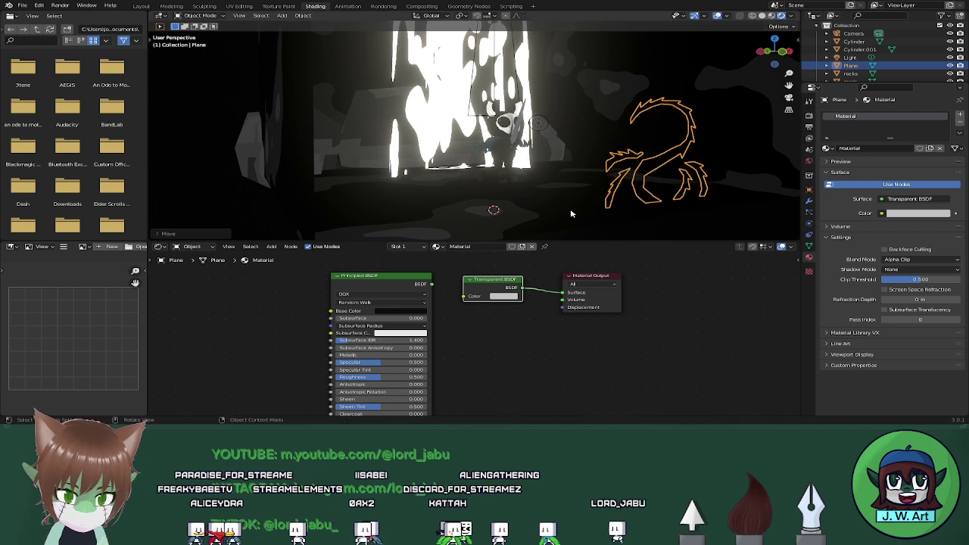
pyautogui.click(789, 99)
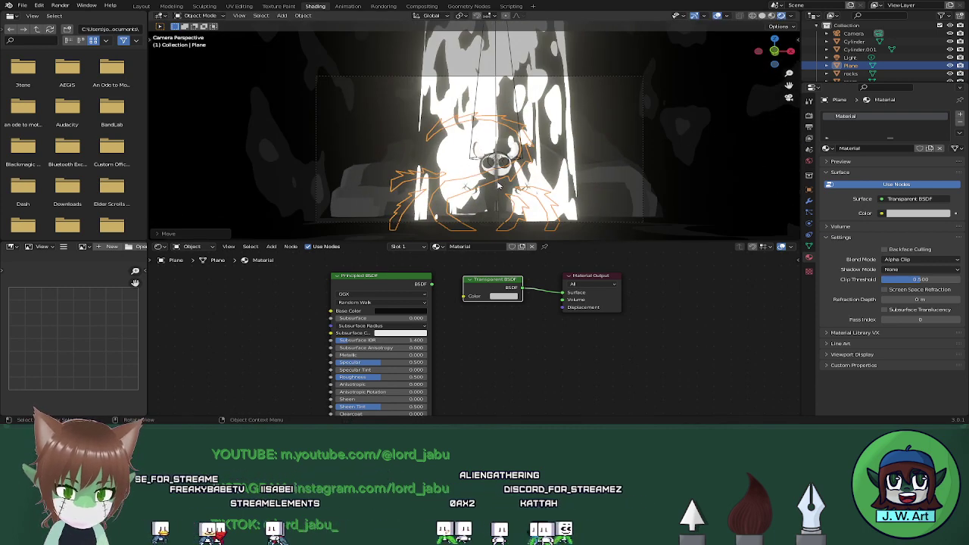
pyautogui.moveTo(498, 196); pyautogui.dragTo(525, 203, button='middle')
pyautogui.click(789, 98)
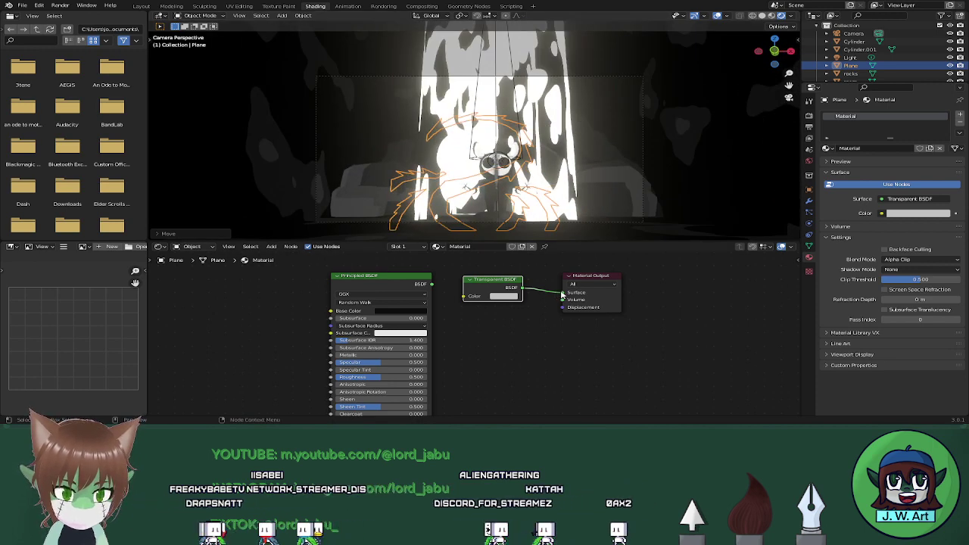
# Delete the Transparent BSDF node and try the Principled BSDF in the Material Output's Volume input
pyautogui.moveTo(553, 293); pyautogui.dragTo(502, 288)
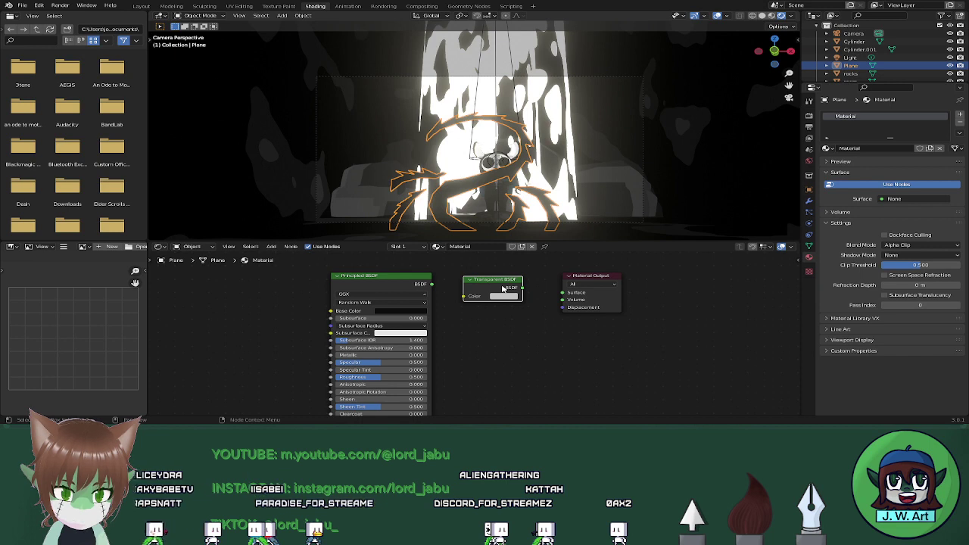
pyautogui.press('x')
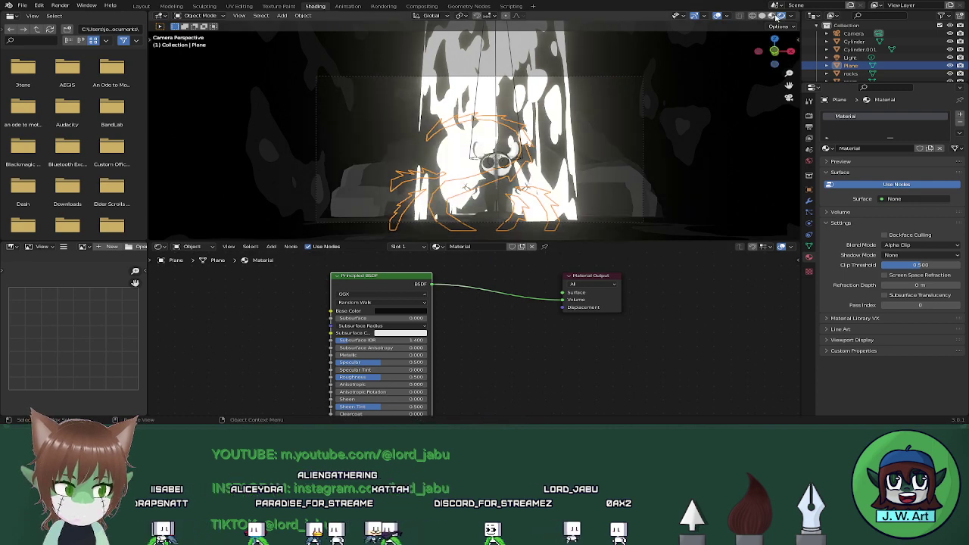
pyautogui.moveTo(466, 354); pyautogui.dragTo(485, 271, button='middle')
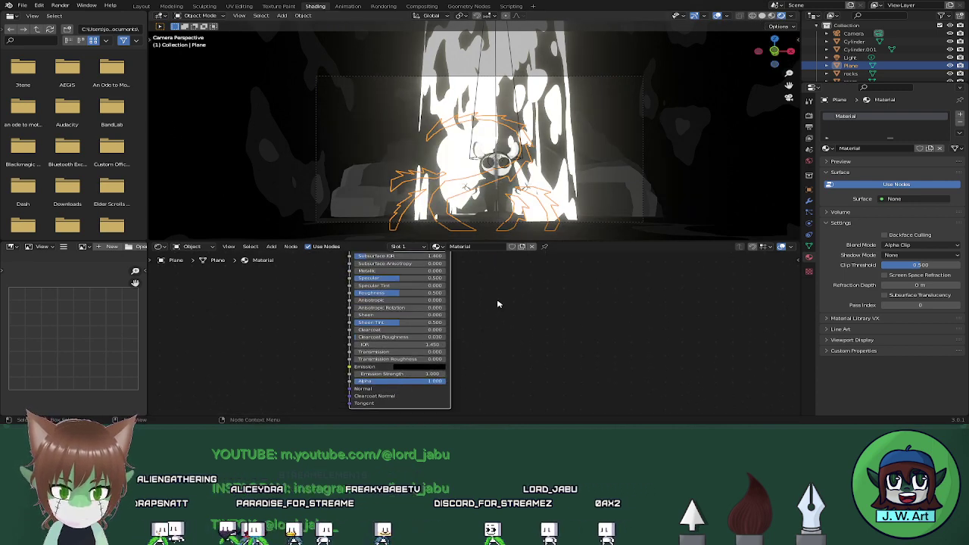
pyautogui.moveTo(477, 344); pyautogui.dragTo(475, 381, button='middle')
pyautogui.moveTo(486, 327); pyautogui.dragTo(463, 371, button='middle')
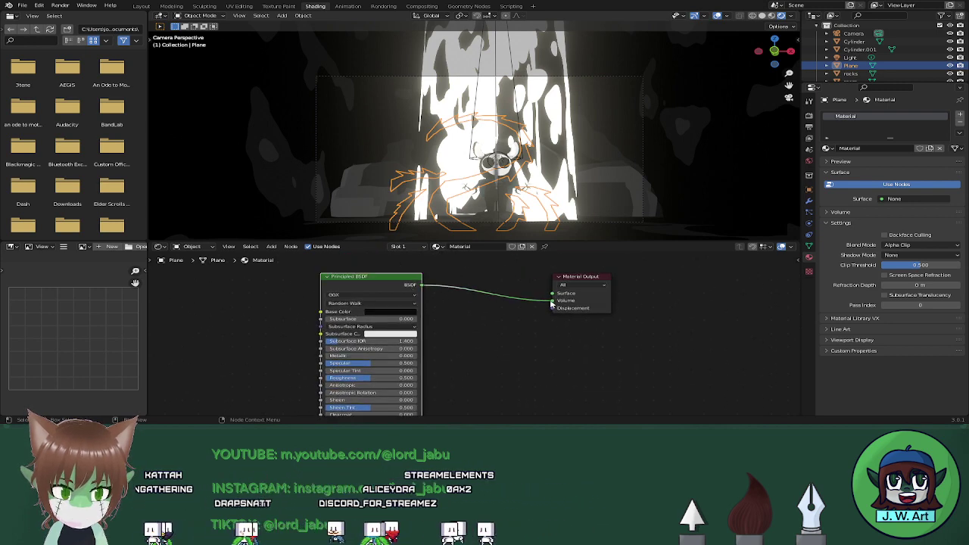
# Add an Emission node and connect it to the Material Output's Surface input in place of the Principled BSDF's Volume connection
pyautogui.hotkey('shift', 'a')
pyautogui.click(469, 302)
pyautogui.write('emiss')
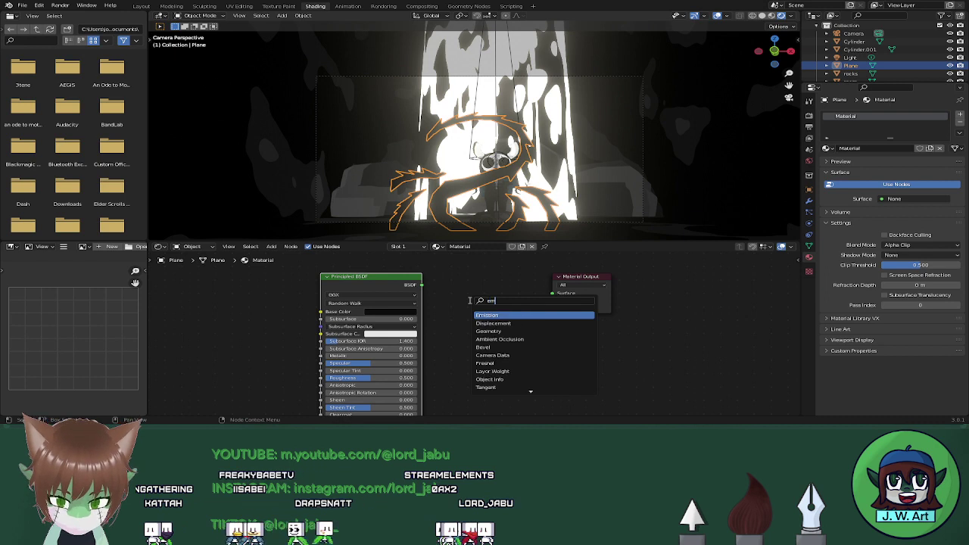
pyautogui.click(487, 315)
pyautogui.click(487, 308)
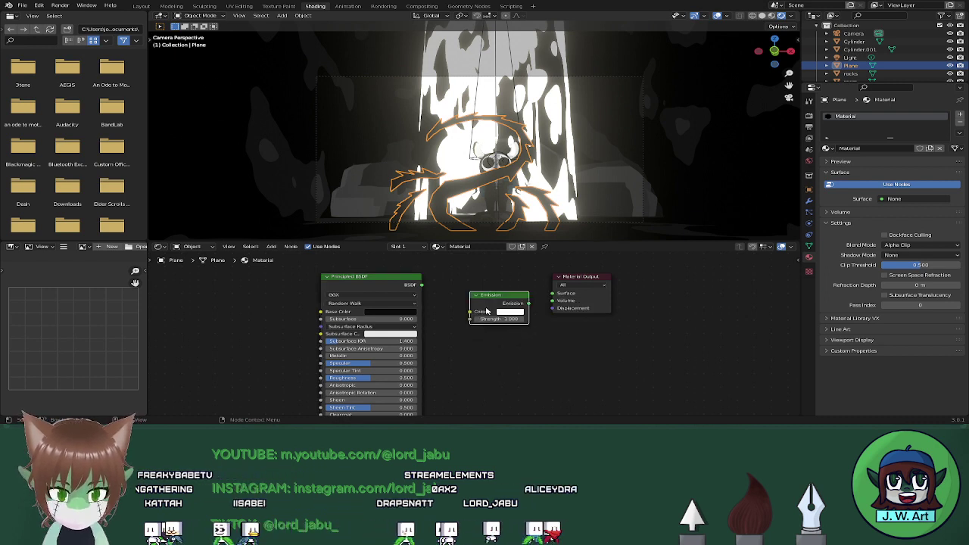
pyautogui.moveTo(529, 303); pyautogui.dragTo(558, 293)
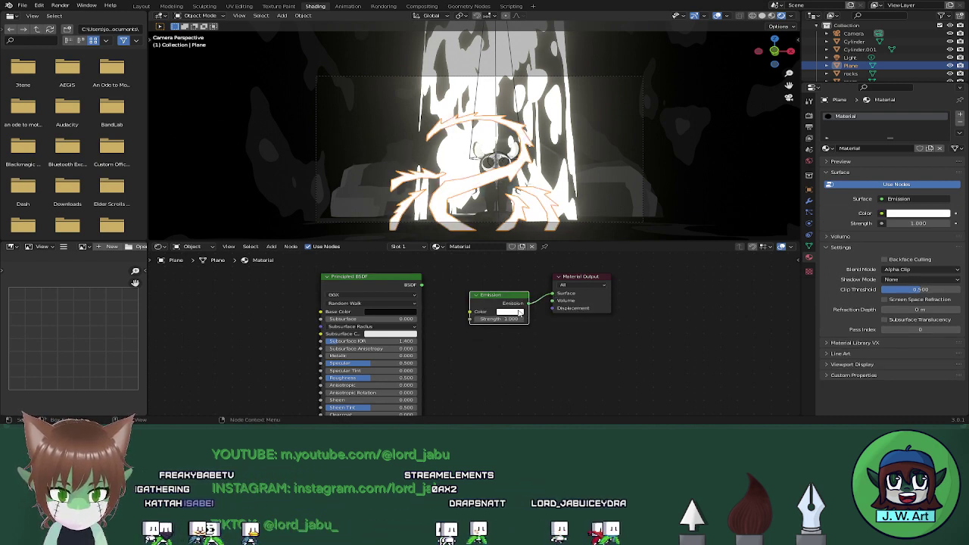
# Darken the Emission color to mid grey and try the node at strength 0.200 in the Volume input
pyautogui.click(511, 311)
pyautogui.moveTo(572, 218); pyautogui.dragTo(569, 240)
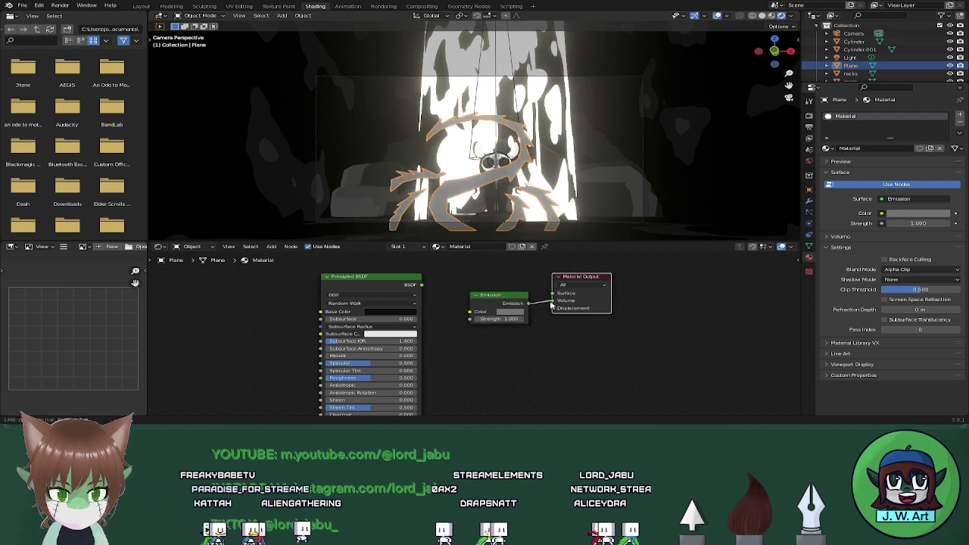
pyautogui.moveTo(552, 305); pyautogui.dragTo(479, 319)
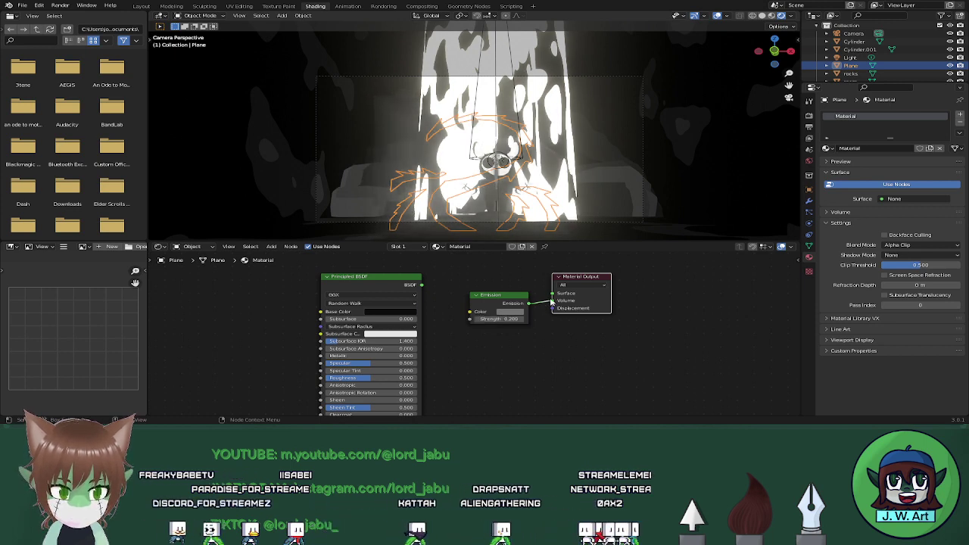
# Delete the Emission node and set the Plane material's blend mode to Alpha Blend
pyautogui.press('x')
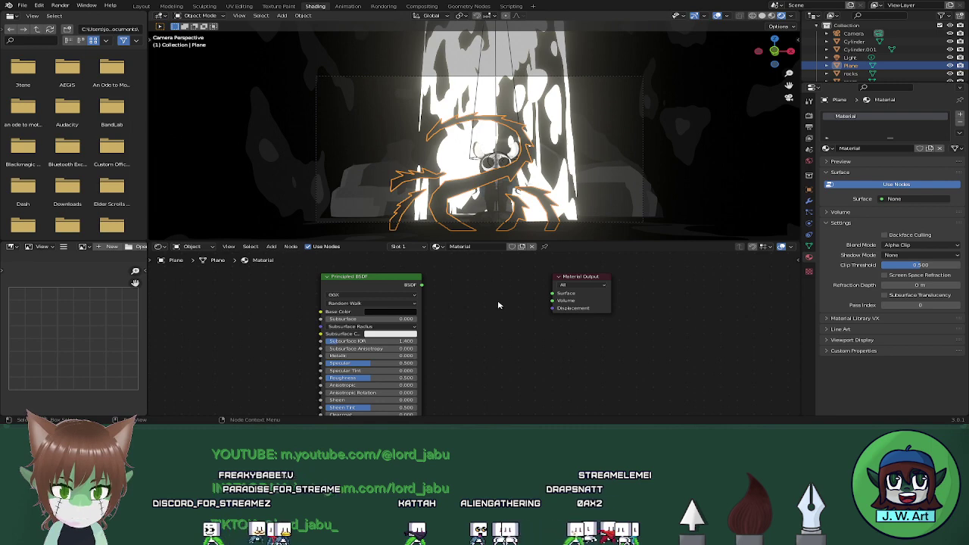
pyautogui.scroll(-1, 497, 305)
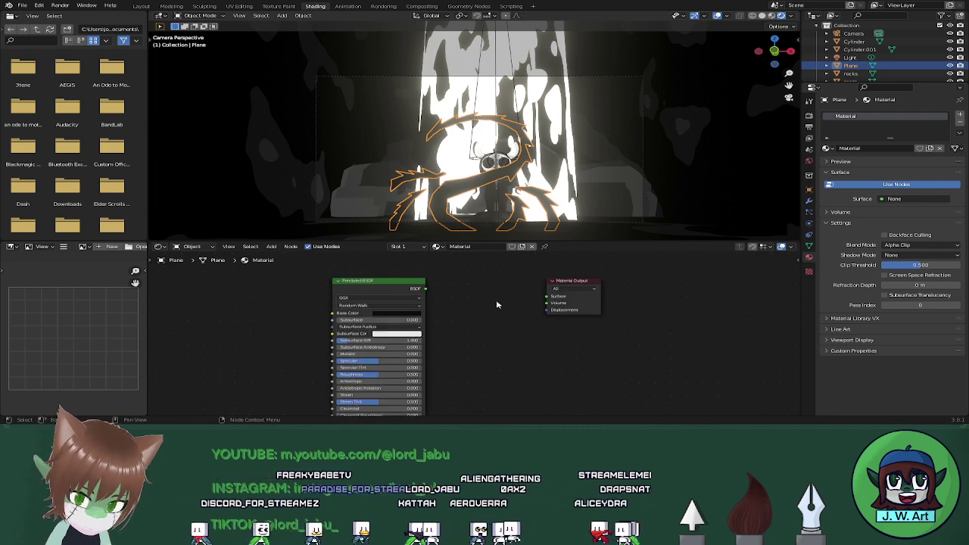
pyautogui.moveTo(496, 190); pyautogui.dragTo(510, 214, button='middle')
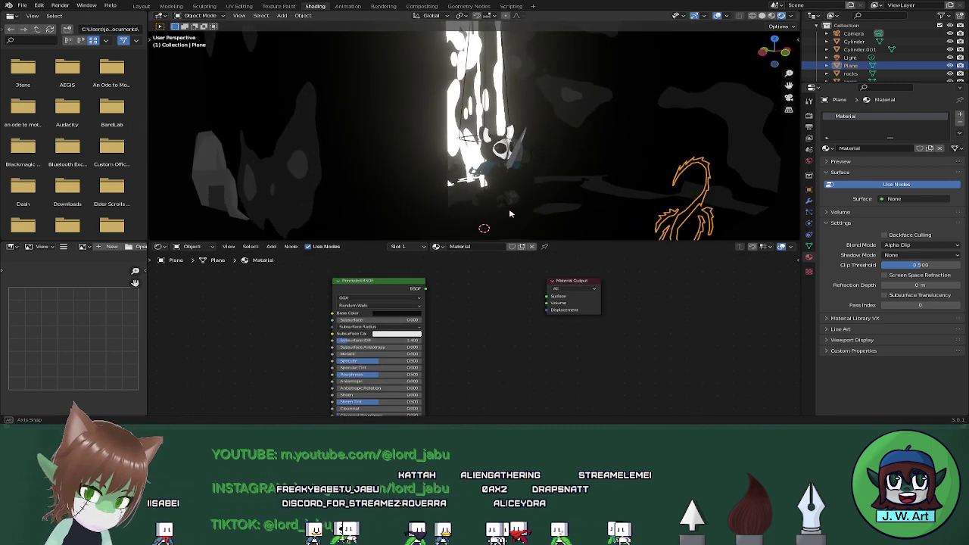
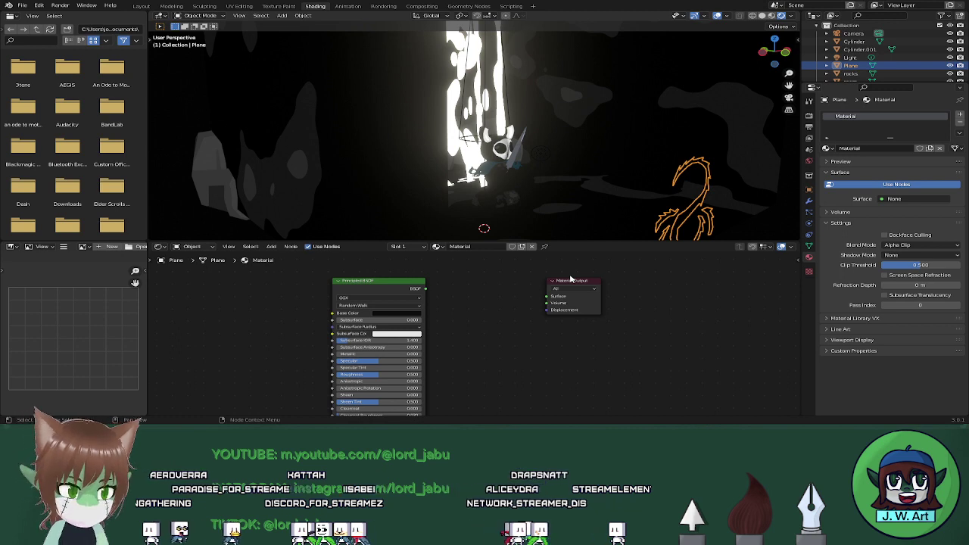
pyautogui.click(888, 245)
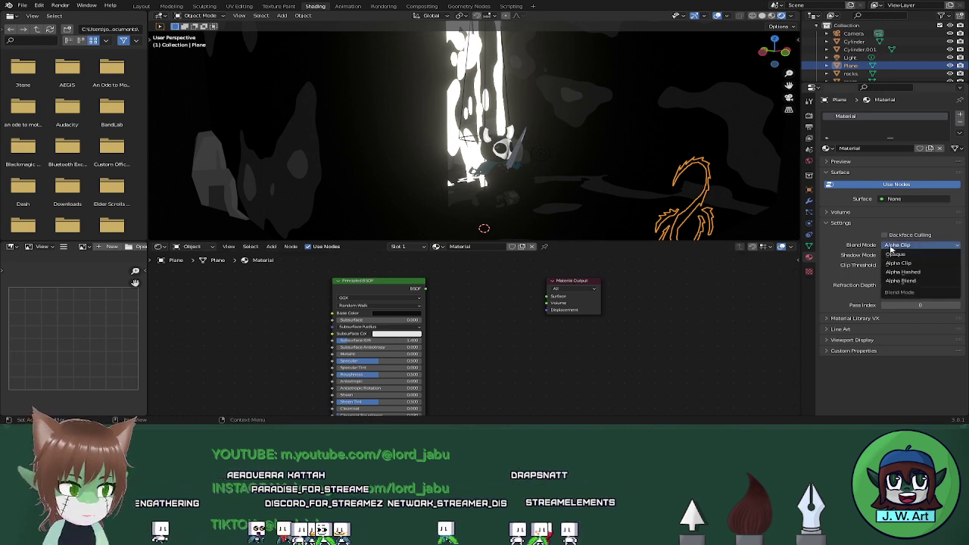
pyautogui.click(902, 281)
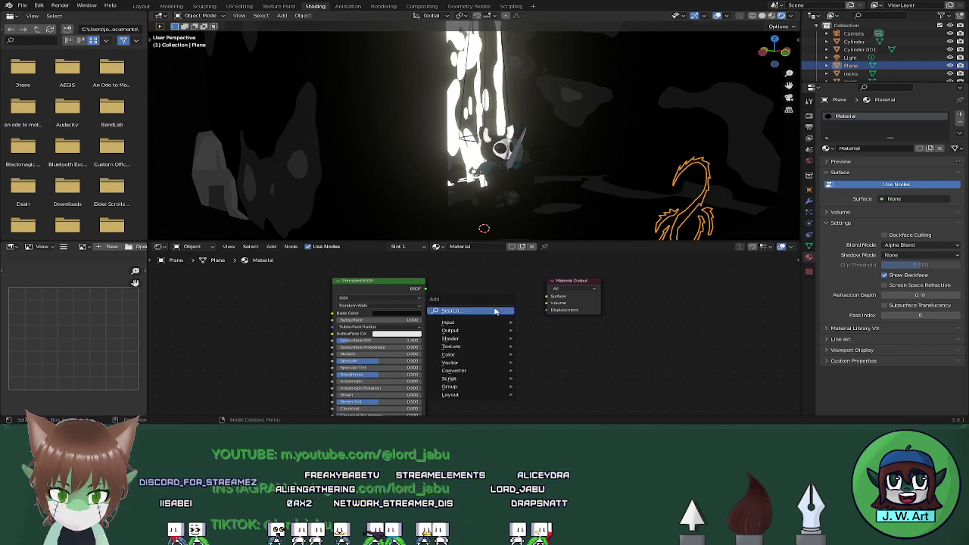
# Add a new Glass BSDF node and connect it to the Material Output's Surface input
pyautogui.click(496, 311)
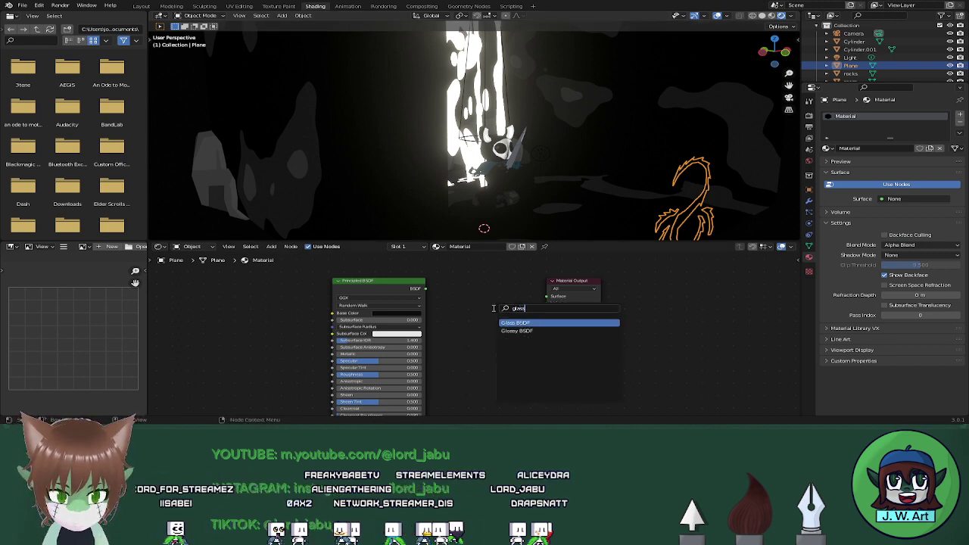
pyautogui.press('Return')
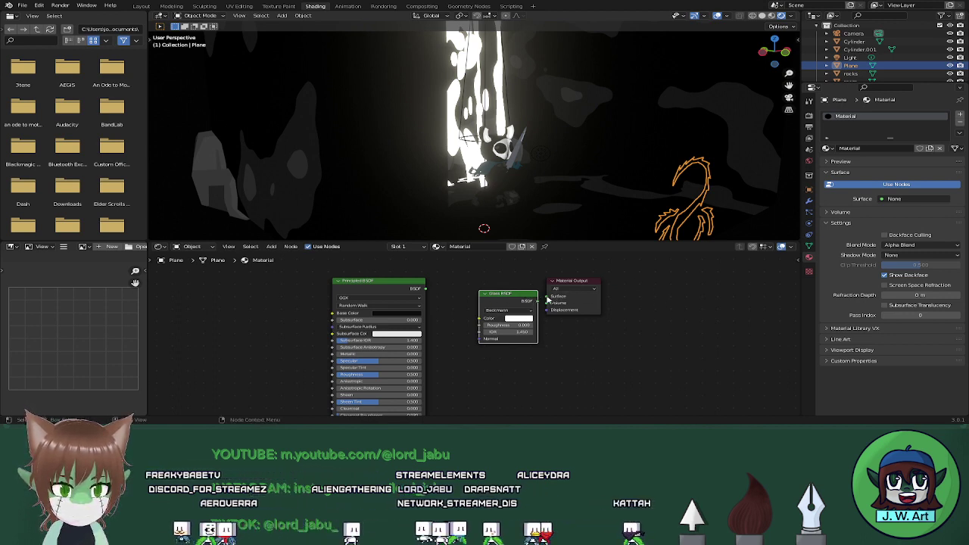
pyautogui.moveTo(507, 294); pyautogui.dragTo(554, 296)
# Preview the Plane through the camera in Material Preview shading and darken the Glass BSDF's color to light grey
pyautogui.press('KP_0')
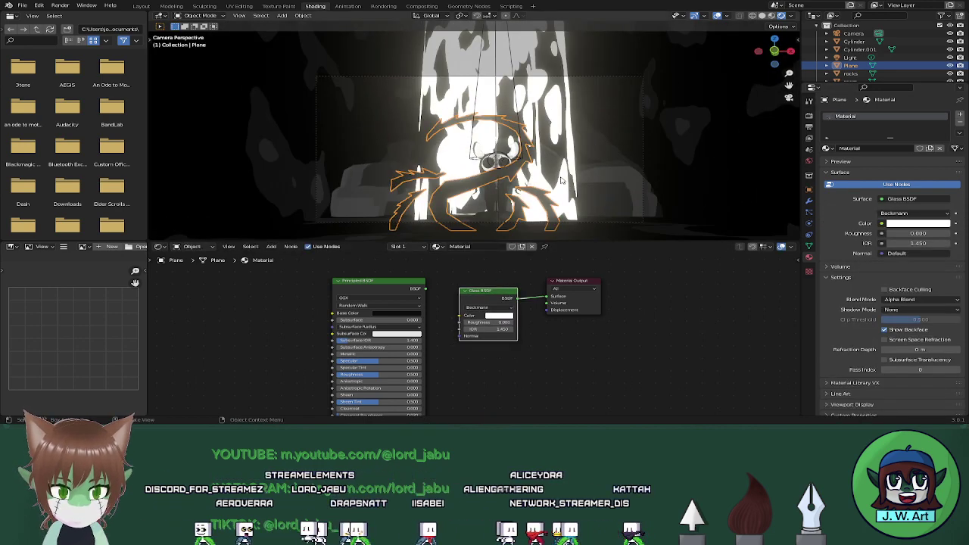
pyautogui.click(771, 15)
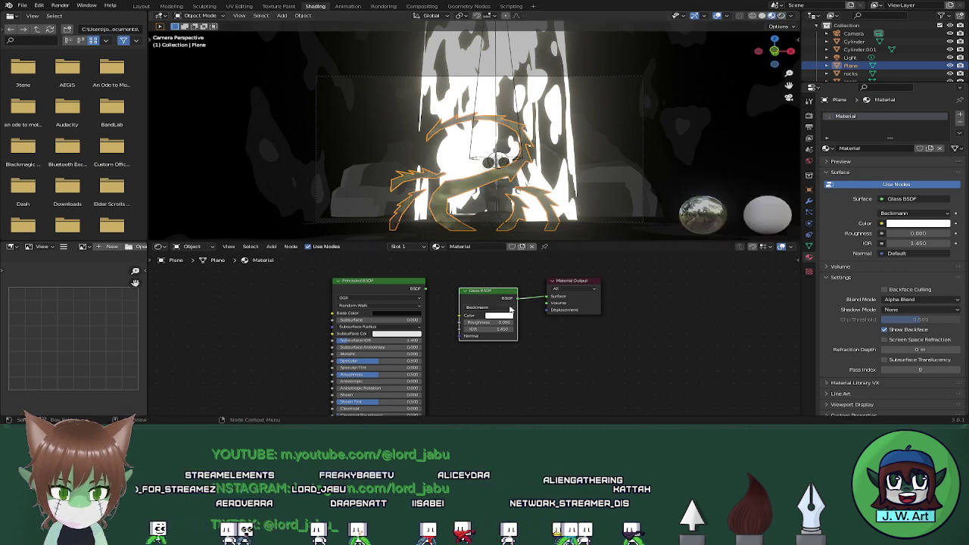
pyautogui.click(505, 317)
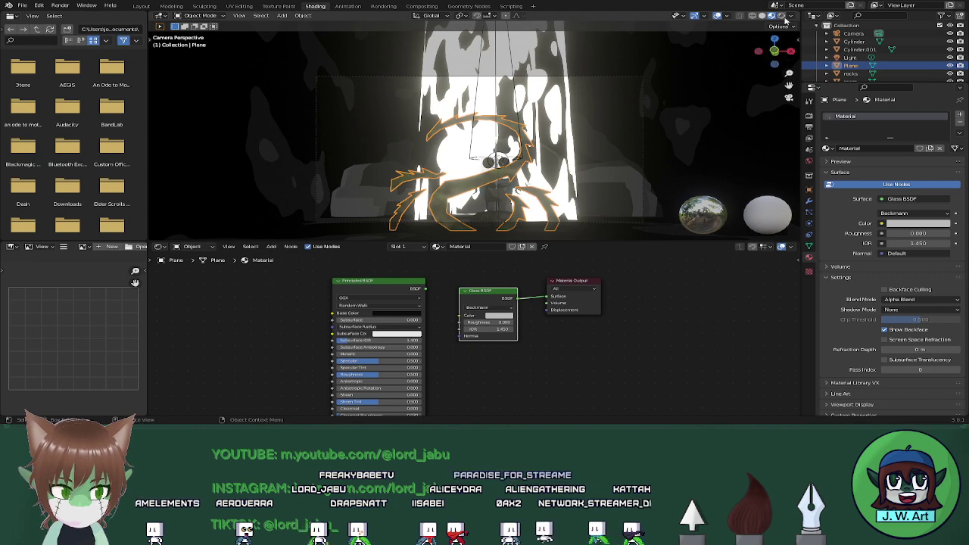
# In Rendered shading, set the Plane material's blend mode to Alpha Hashed and lower the Glass BSDF's IOR to 0.850
pyautogui.click(782, 16)
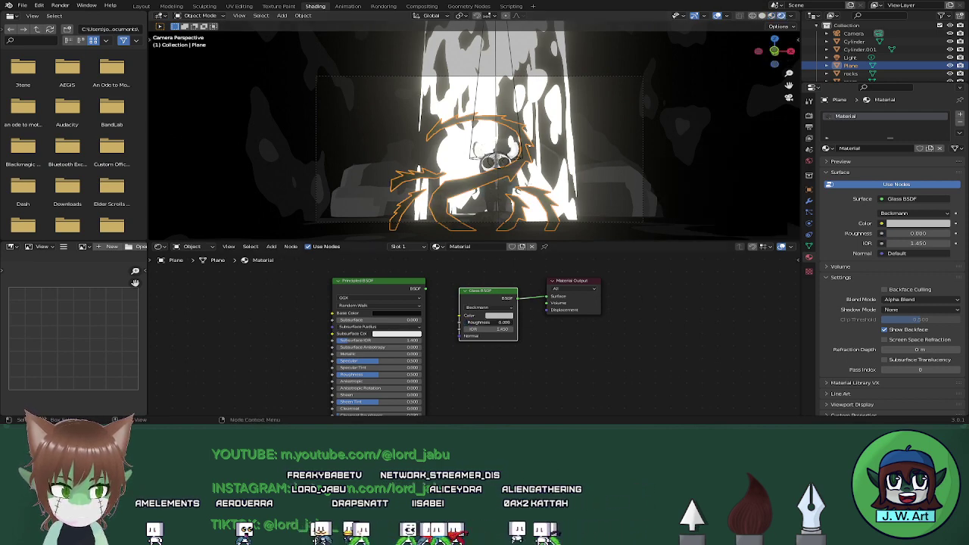
pyautogui.click(912, 301)
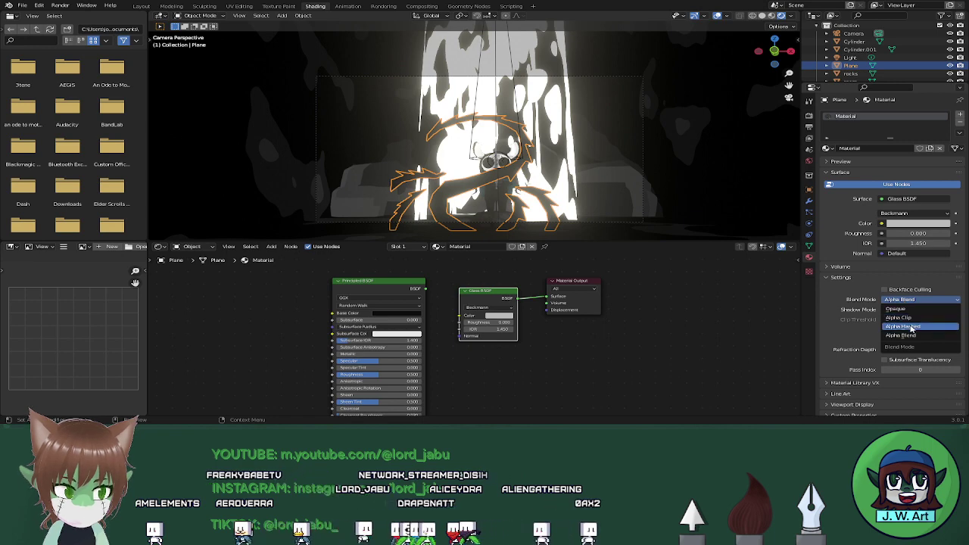
pyautogui.click(913, 328)
pyautogui.moveTo(780, 229); pyautogui.dragTo(595, 154, button='middle')
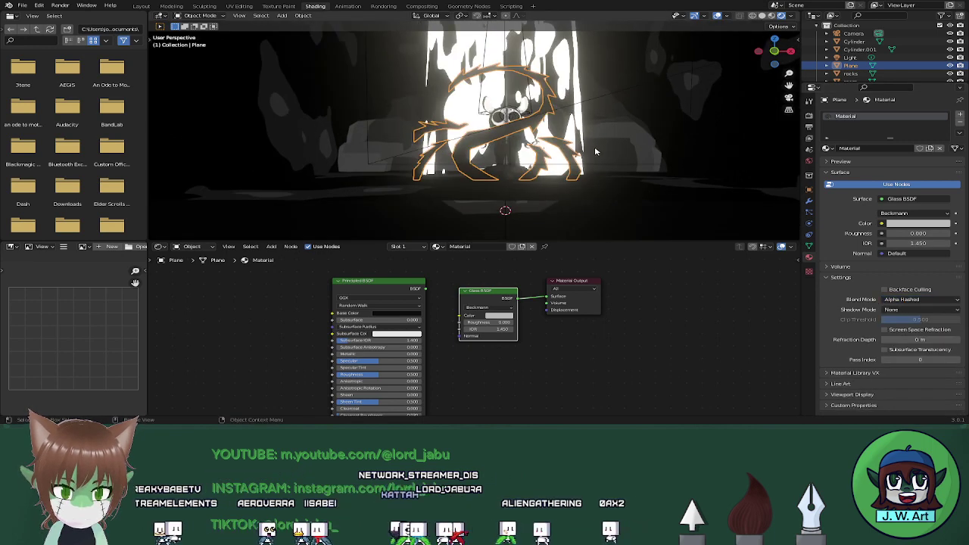
pyautogui.moveTo(499, 330); pyautogui.dragTo(479, 330)
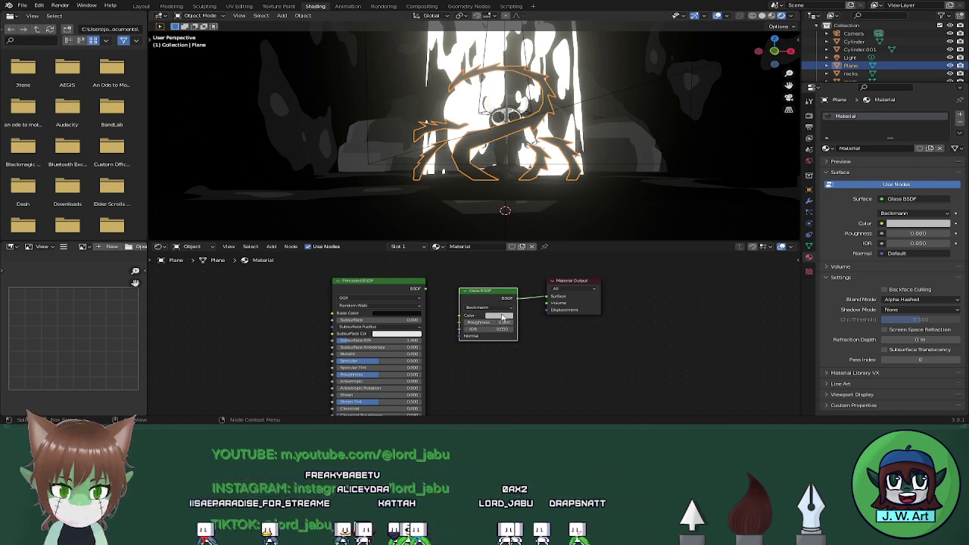
pyautogui.click(501, 314)
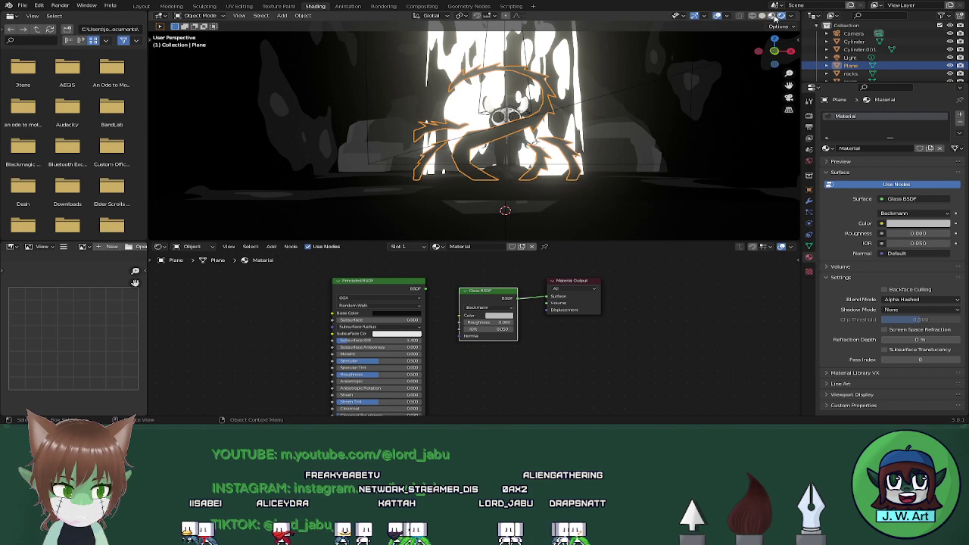
# Move the creature-shaped Plane slightly closer to the glowing light curtain and check it through the camera
pyautogui.click(772, 16)
pyautogui.moveTo(575, 119)
pyautogui.mouseDown(button='middle')
pyautogui.moveTo(612, 132)
pyautogui.moveTo(610, 122)
pyautogui.mouseUp(button='middle')
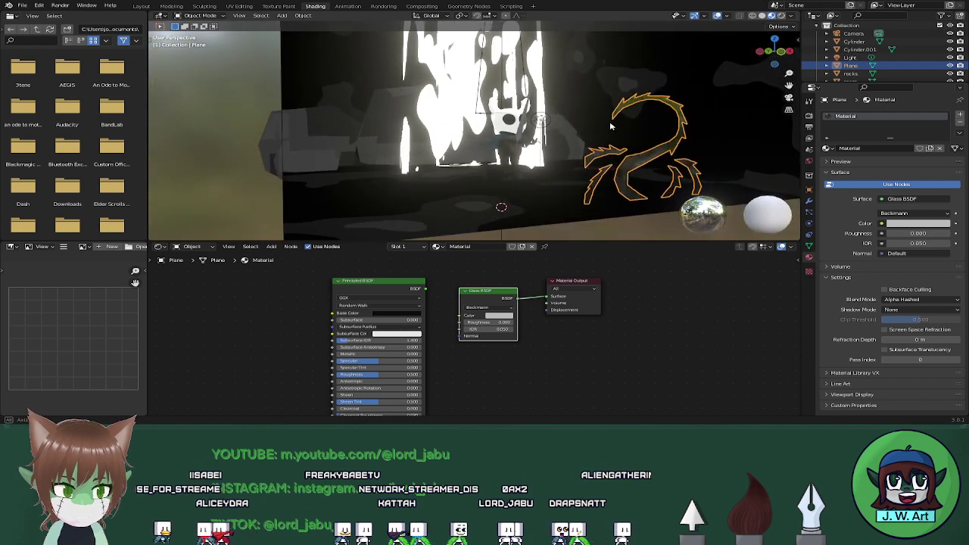
pyautogui.click(644, 189)
pyautogui.click(628, 159)
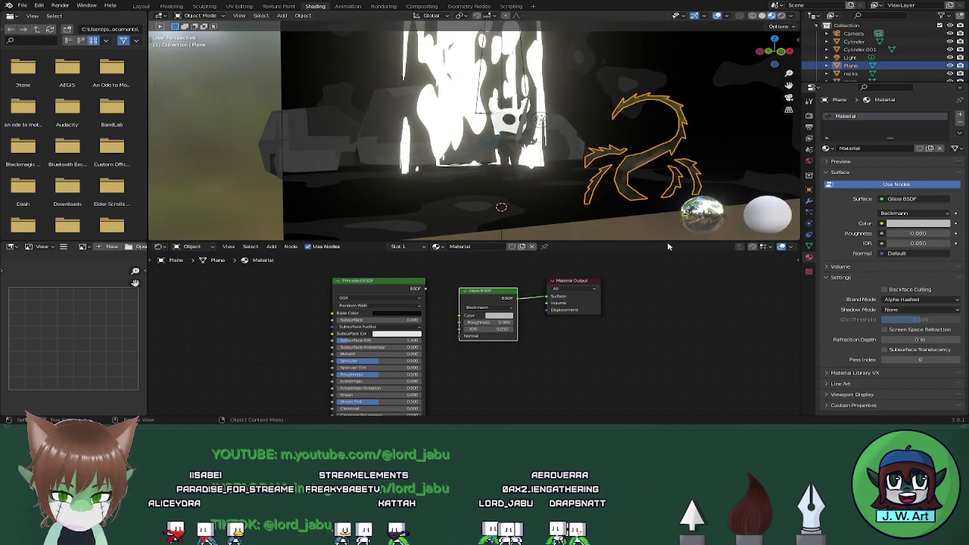
pyautogui.press('g')
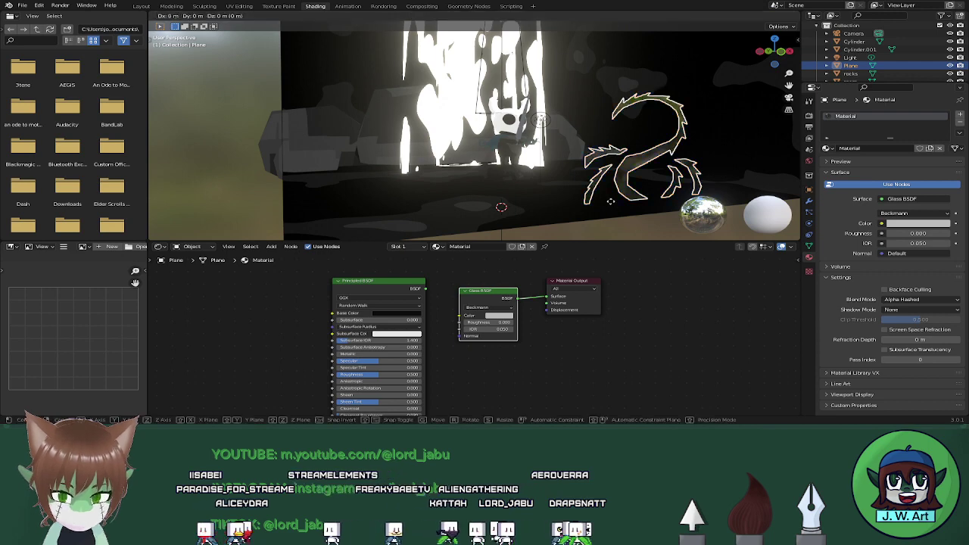
pyautogui.click(570, 180)
pyautogui.press('KP_0')
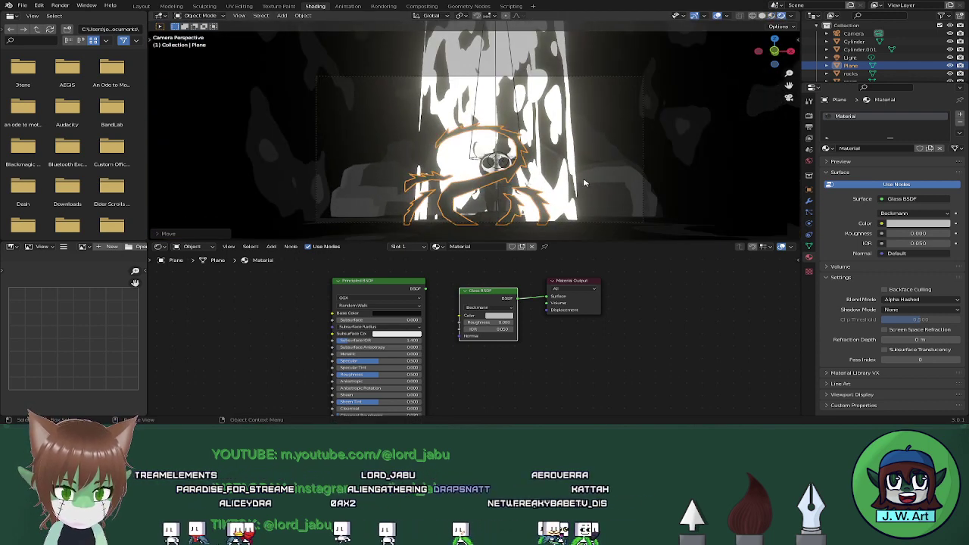
# Add a point light and move it along the Y axis to a spot in front of the creature-shaped Plane
pyautogui.moveTo(530, 182); pyautogui.dragTo(598, 195, button='middle')
pyautogui.scroll(3, 548, 185)
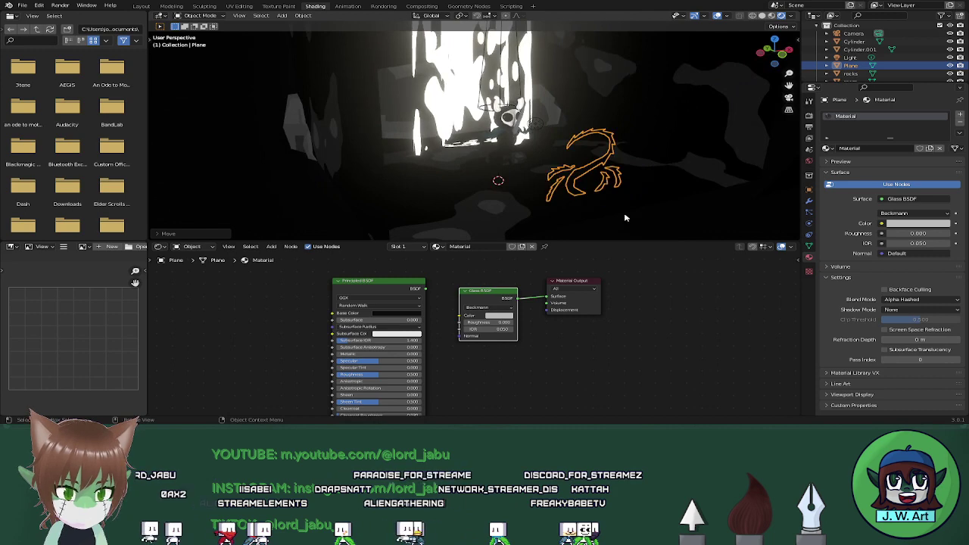
pyautogui.hotkey('shift', 'a')
pyautogui.moveTo(626, 212)
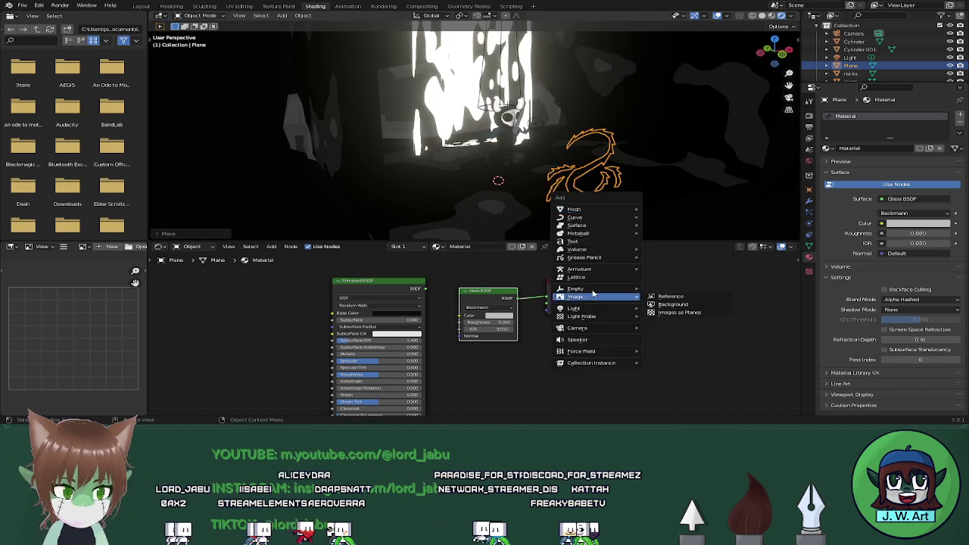
pyautogui.moveTo(594, 310)
pyautogui.click(661, 310)
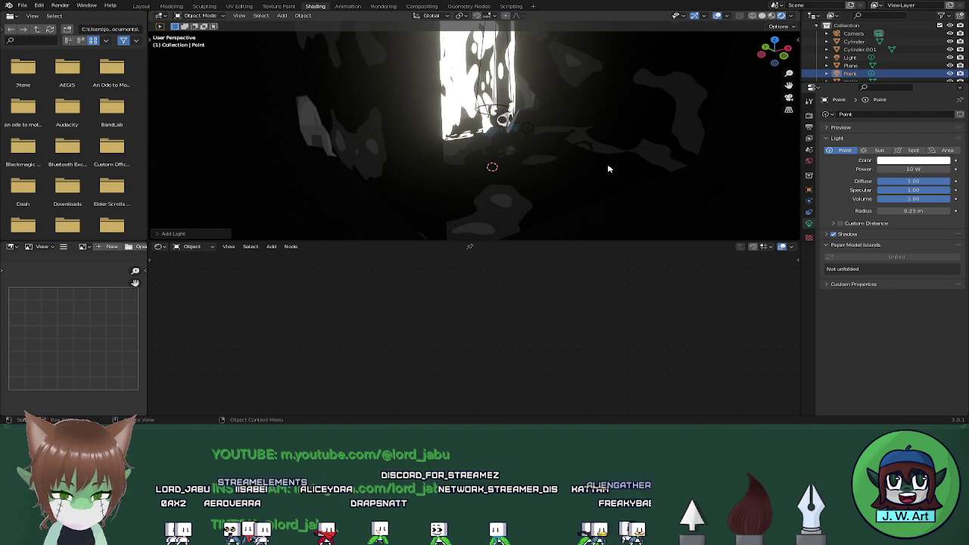
pyautogui.press('g')
pyautogui.press('y')
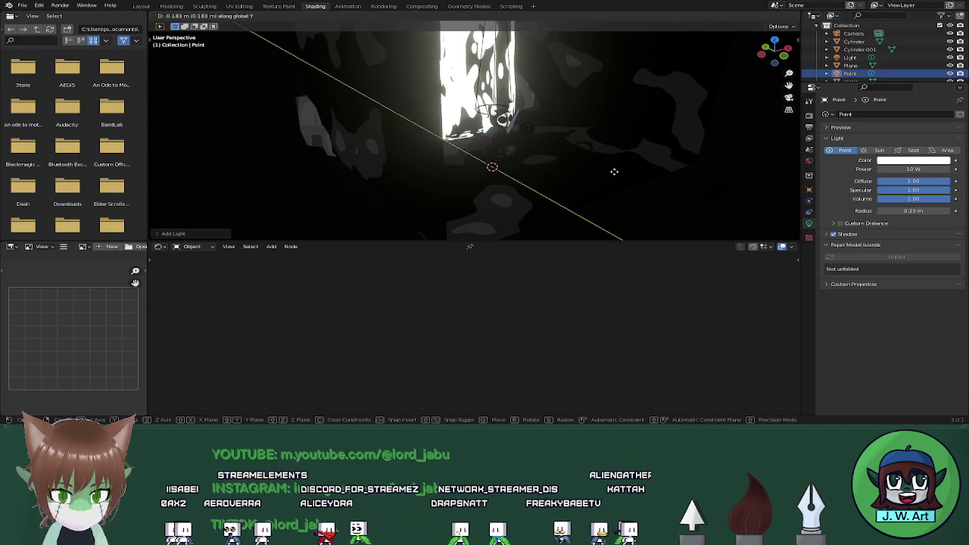
pyautogui.click(701, 215)
# Raise the point light along the Z axis and shift it slightly along the Y axis
pyautogui.press('g')
pyautogui.press('z')
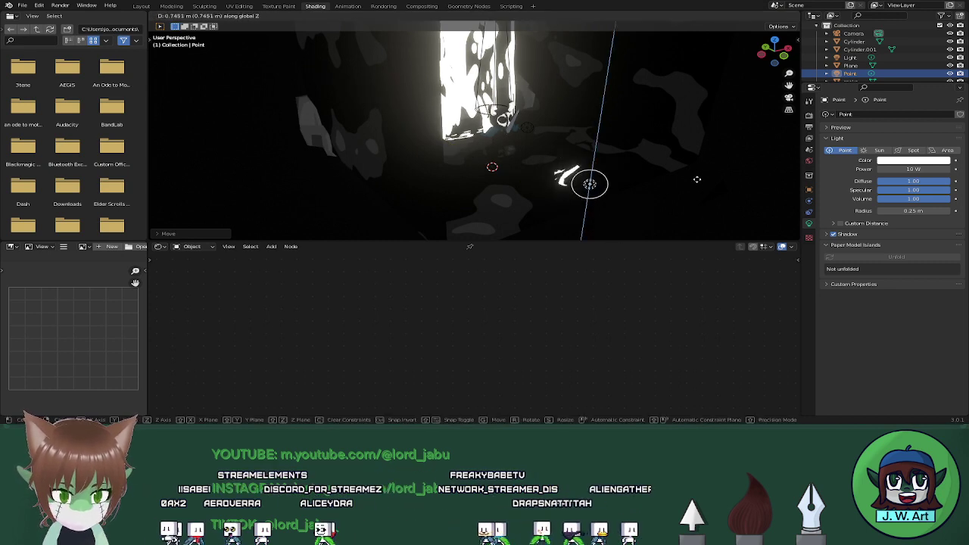
pyautogui.press('z')
pyautogui.press('y')
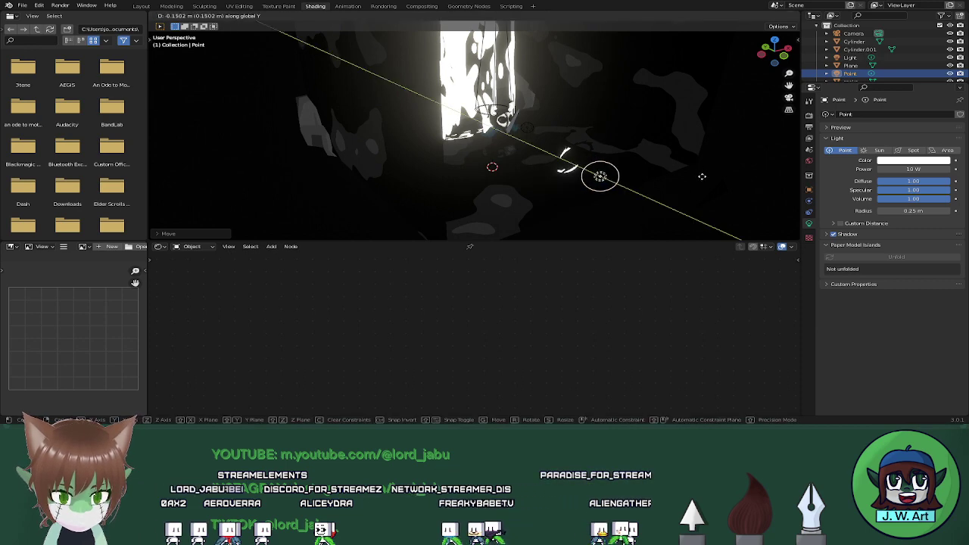
pyautogui.click(712, 175)
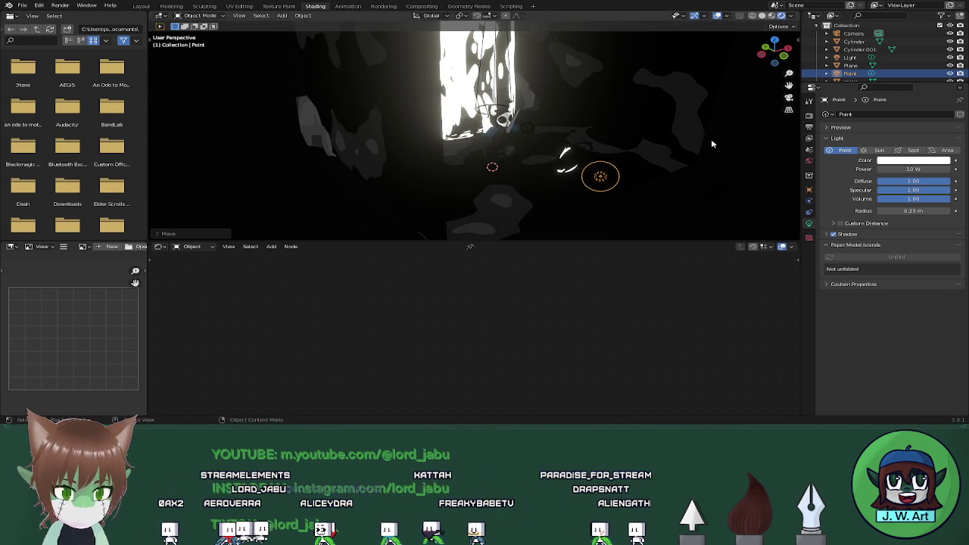
# From the camera view, bring the point light about 1.8 m closer along Y, shift it along X and try scaling it
pyautogui.click(789, 96)
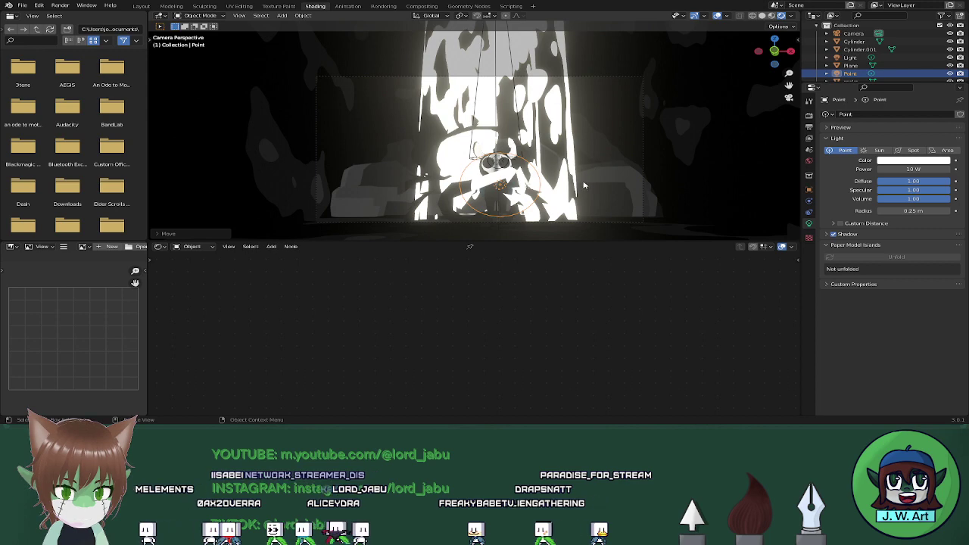
pyautogui.press('g')
pyautogui.press('y')
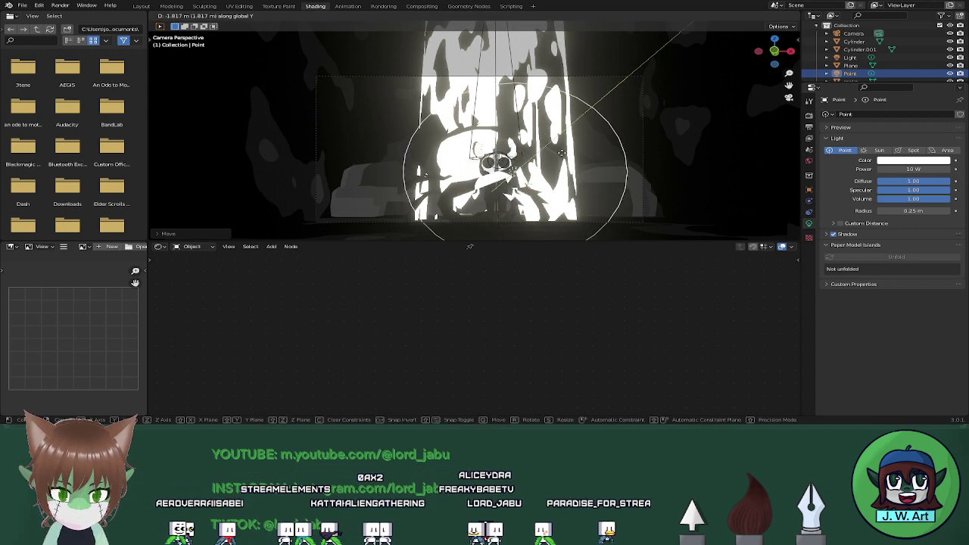
pyautogui.click(562, 157)
pyautogui.press('g')
pyautogui.press('x')
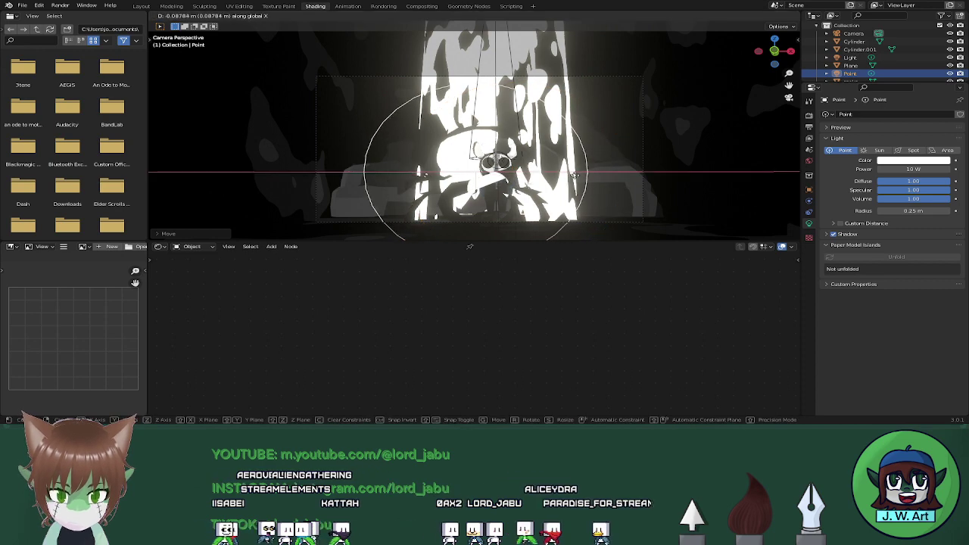
pyautogui.click(571, 179)
pyautogui.press('s')
pyautogui.click(716, 201)
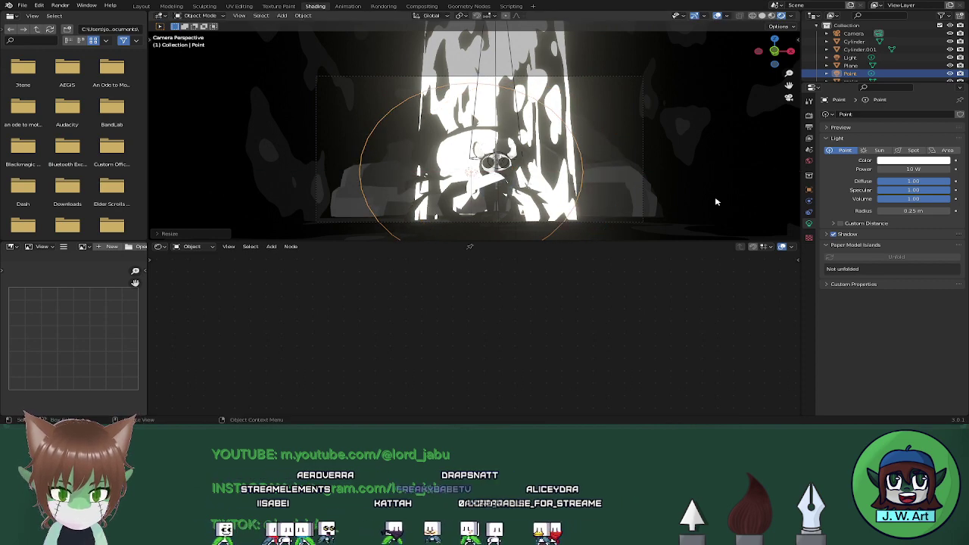
# Change the light's type to Spot and narrow its cone to about 18.7°
pyautogui.click(913, 150)
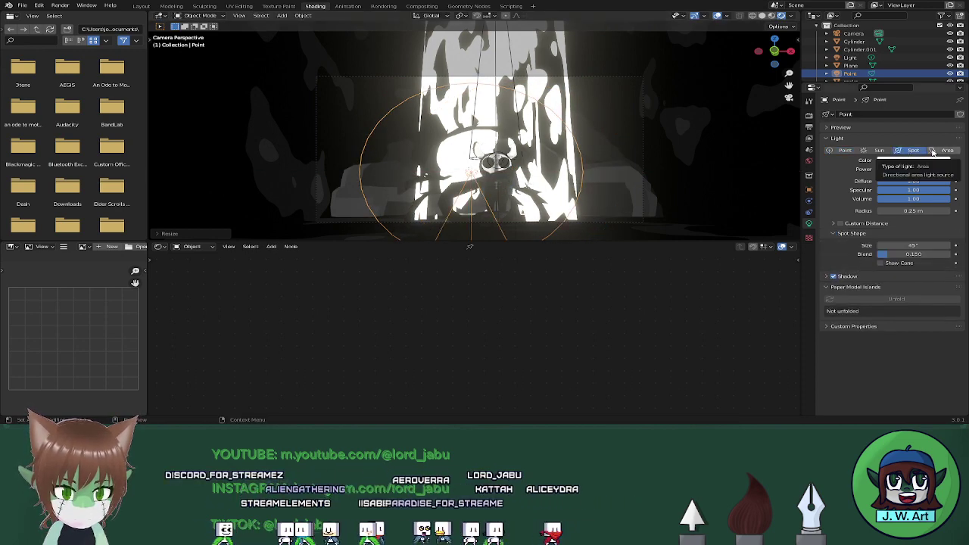
pyautogui.moveTo(560, 167); pyautogui.dragTo(668, 192, button='middle')
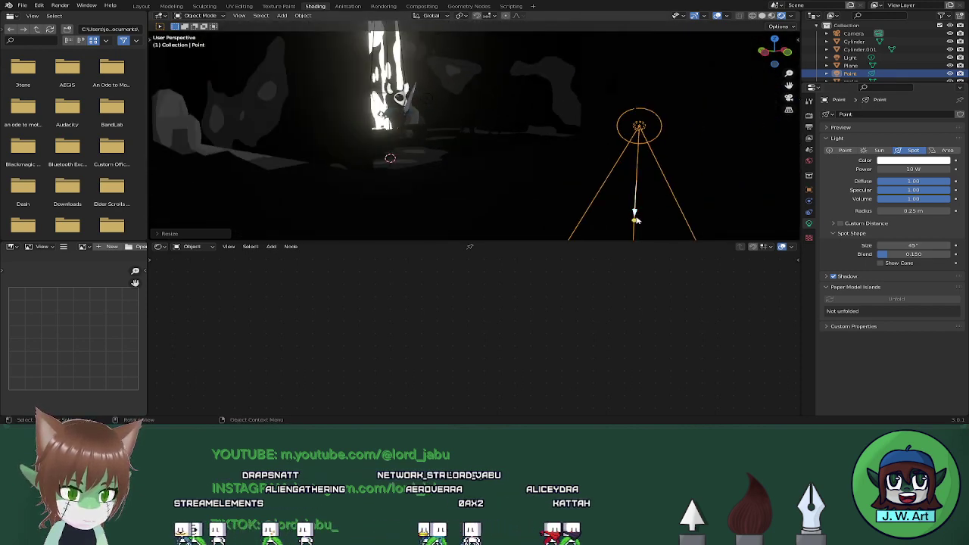
pyautogui.moveTo(445, 191); pyautogui.dragTo(480, 182)
pyautogui.scroll(-5, 517, 169)
pyautogui.scroll(4, 540, 222)
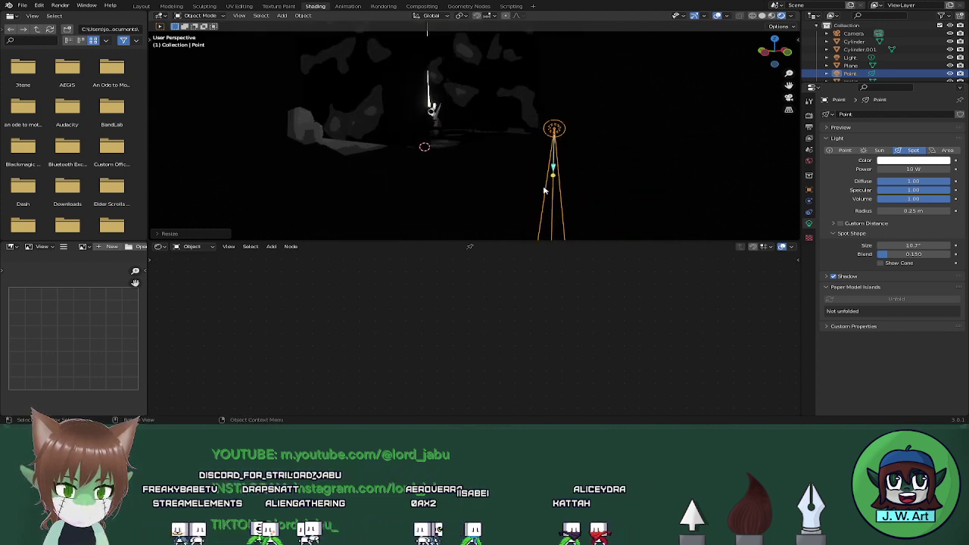
# Change the light's type to Area, aim it toward the light curtain and check the effect through the camera
pyautogui.click(947, 150)
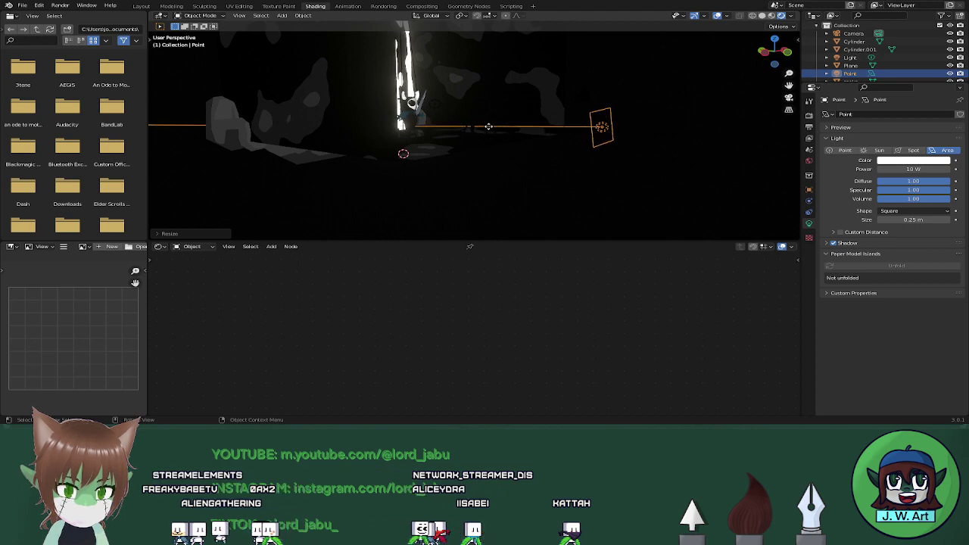
pyautogui.click(789, 97)
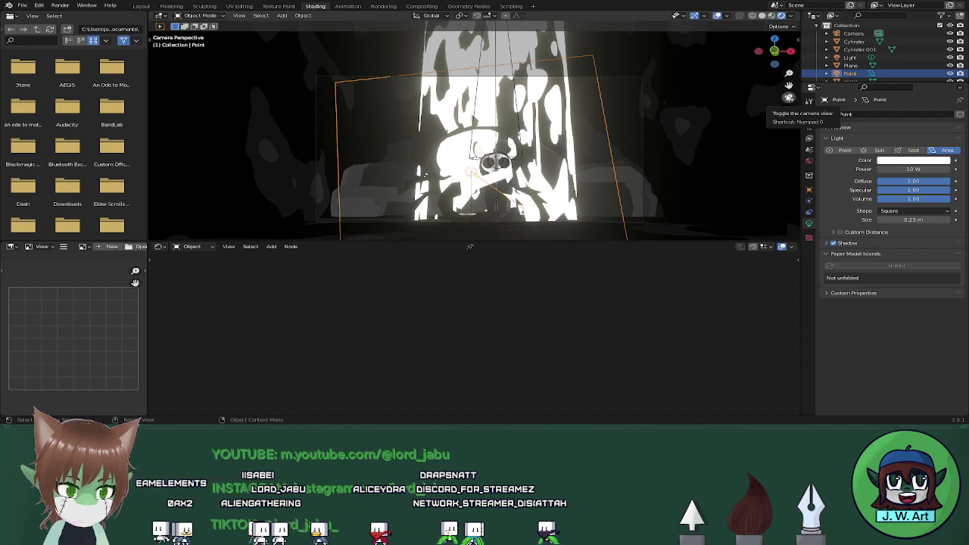
pyautogui.click(789, 96)
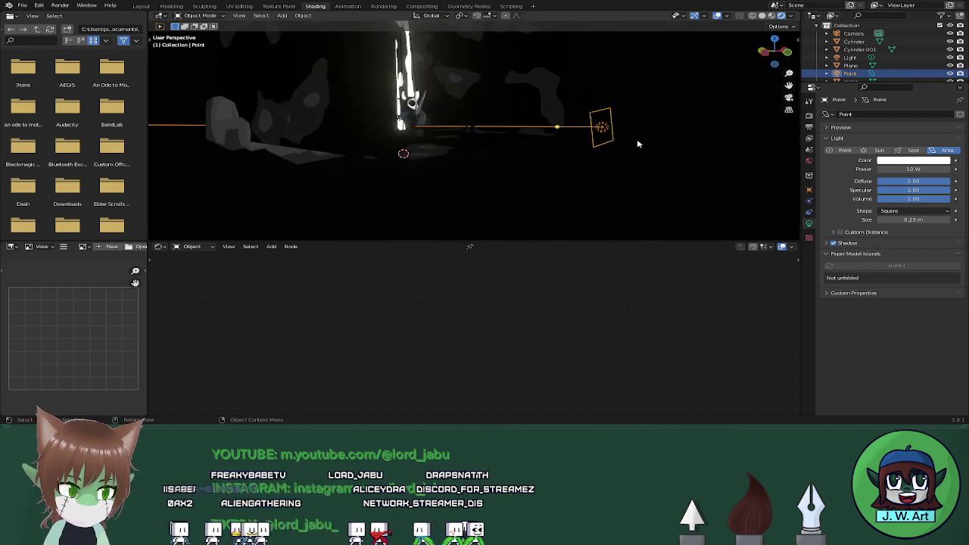
# Switch to Material Preview shading and delete the added area light
pyautogui.click(772, 16)
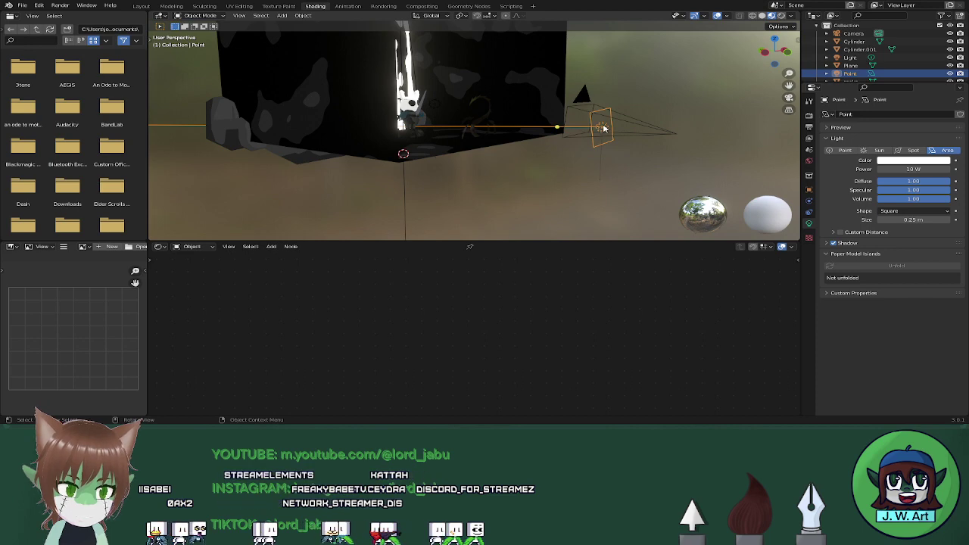
pyautogui.press('x')
pyautogui.click(603, 128)
# Select the creature-shaped Plane and delete the Glass BSDF node from its material
pyautogui.scroll(4, 571, 131)
pyautogui.moveTo(571, 131); pyautogui.dragTo(493, 156, button='middle')
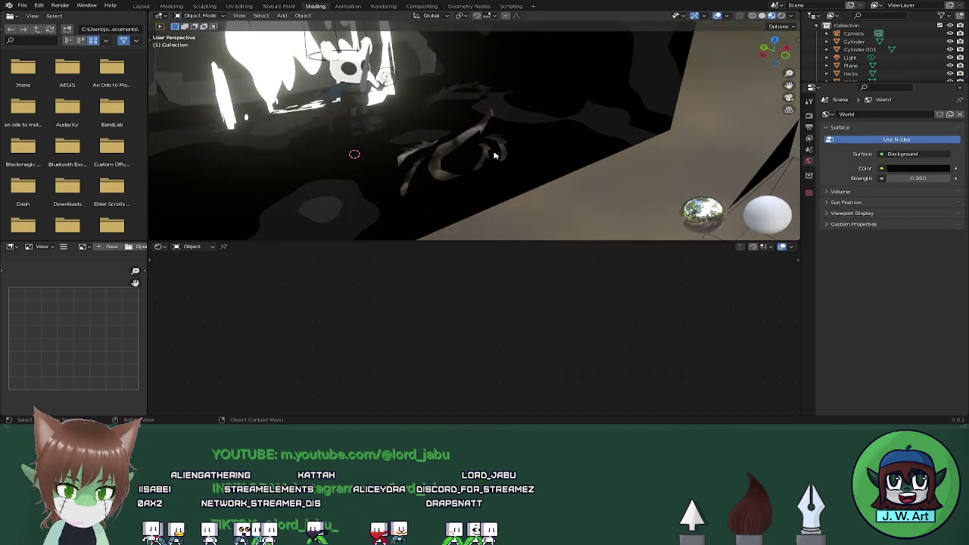
pyautogui.click(458, 143)
pyautogui.press('x')
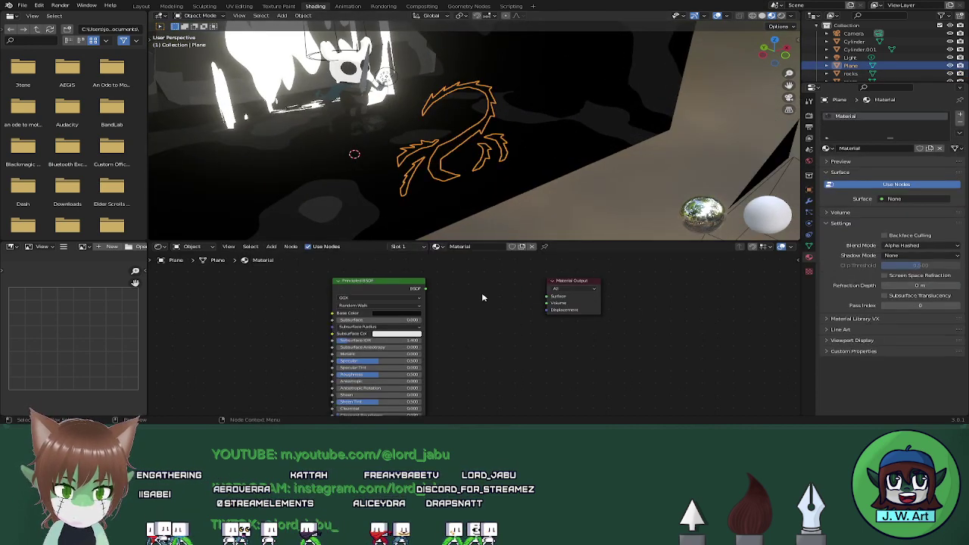
# Add a Shader to RGB node, feed it from the Principled BSDF and connect its Color to the Material Output's Surface
pyautogui.hotkey('shift', 'a')
pyautogui.write('s')
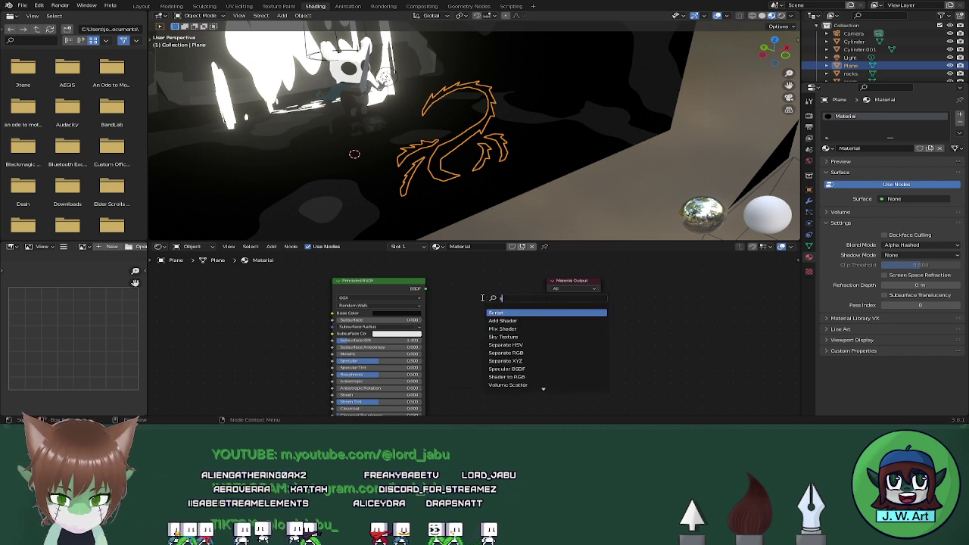
pyautogui.press('Down')
pyautogui.press('Down')
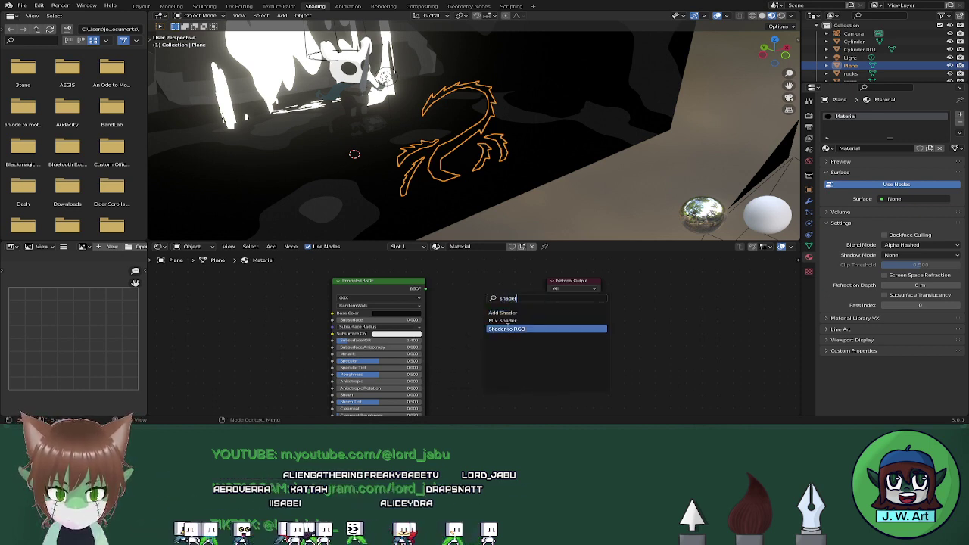
pyautogui.press('Return')
pyautogui.click(443, 302)
pyautogui.moveTo(430, 289); pyautogui.dragTo(462, 306)
pyautogui.moveTo(516, 291); pyautogui.dragTo(548, 296)
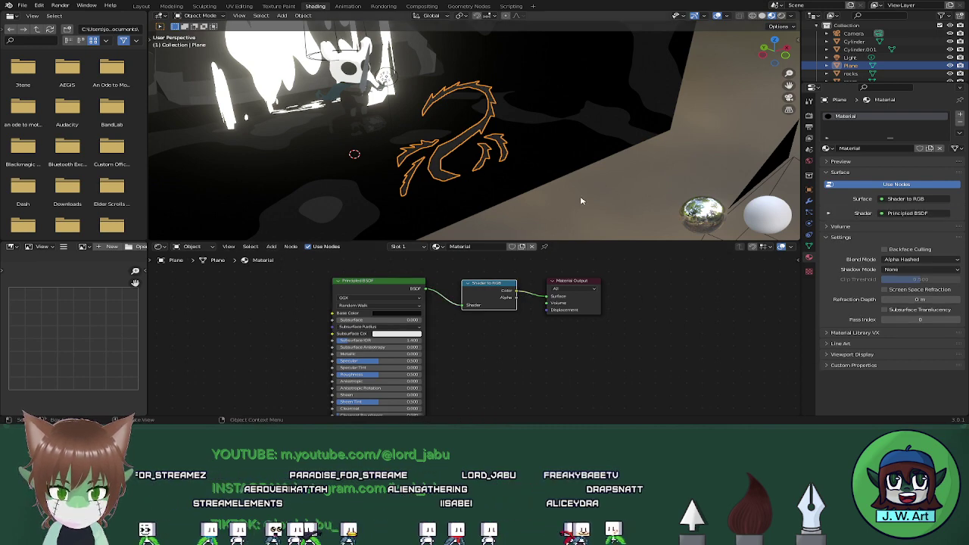
# Move the Plane about 2 m along the Y axis toward the light curtain and view it through the camera
pyautogui.press('g')
pyautogui.press('y')
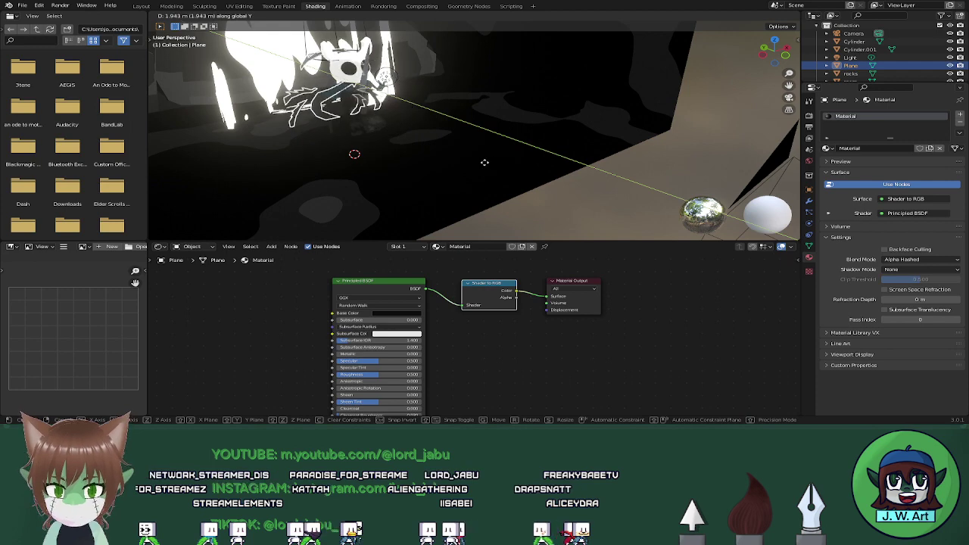
pyautogui.click(477, 161)
pyautogui.moveTo(528, 173); pyautogui.dragTo(497, 162, button='middle')
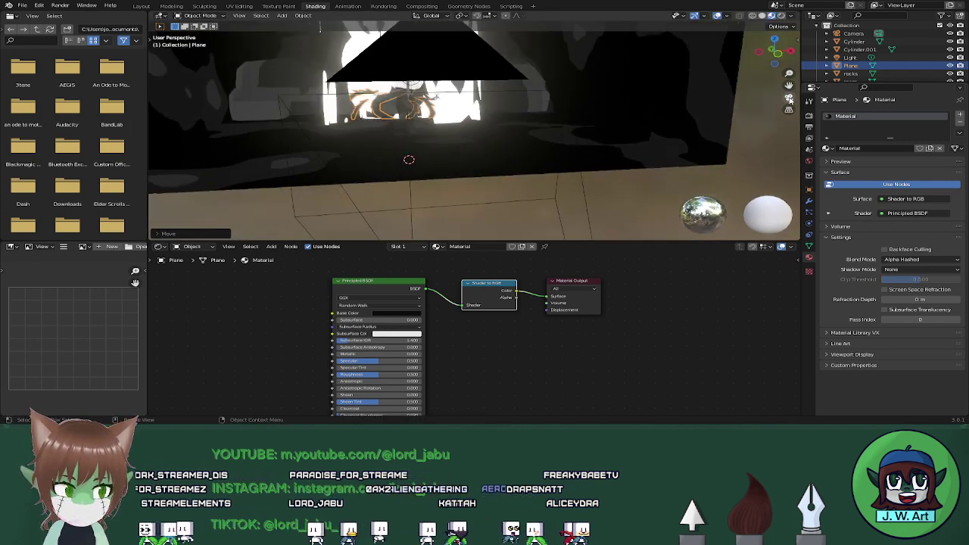
pyautogui.press('KP_0')
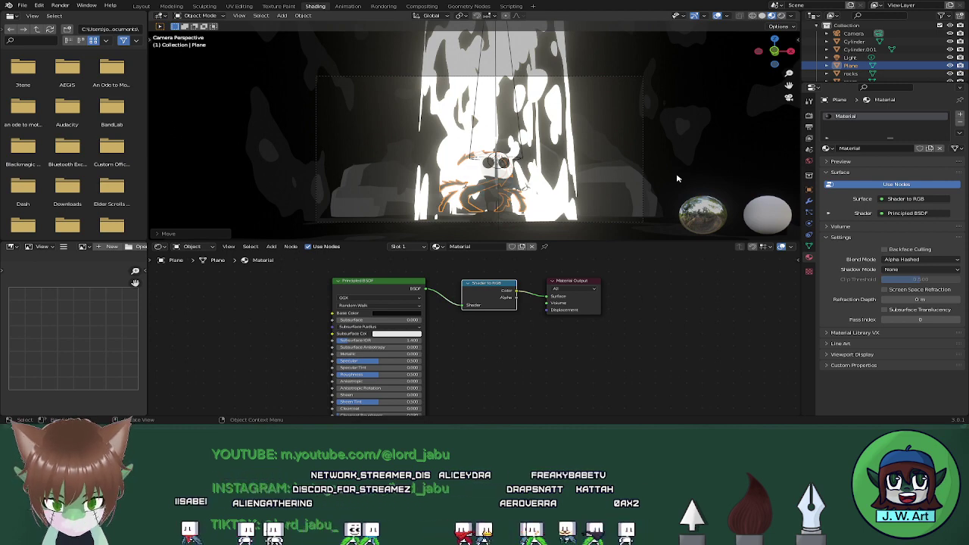
# Enlarge the creature-shaped Plane uniformly and shift it along the X axis to line up with the light curtain
pyautogui.press('s')
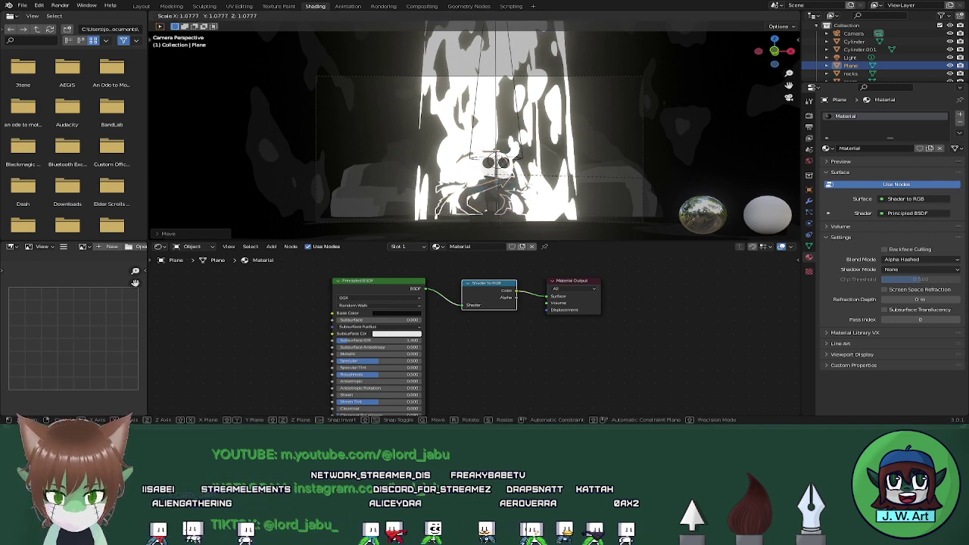
pyautogui.click(180, 202)
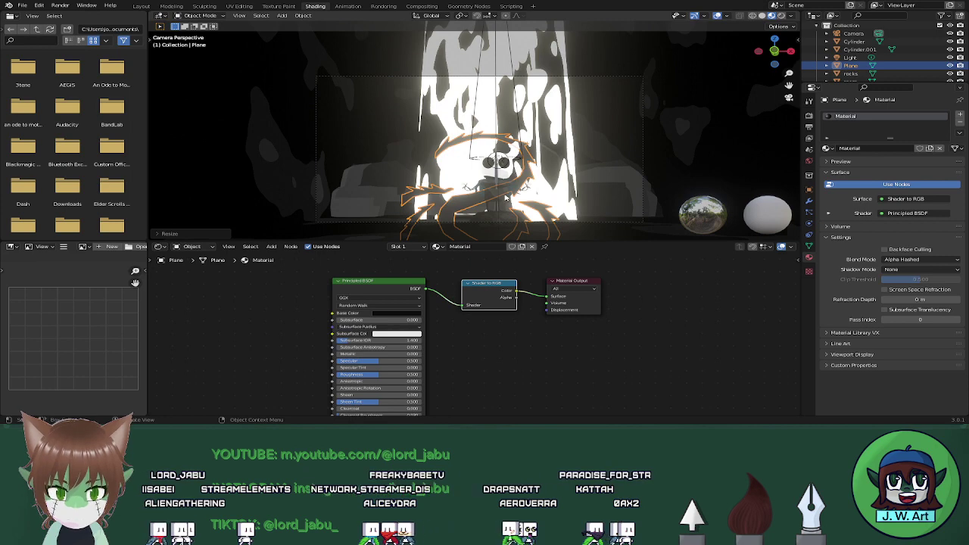
pyautogui.press('g')
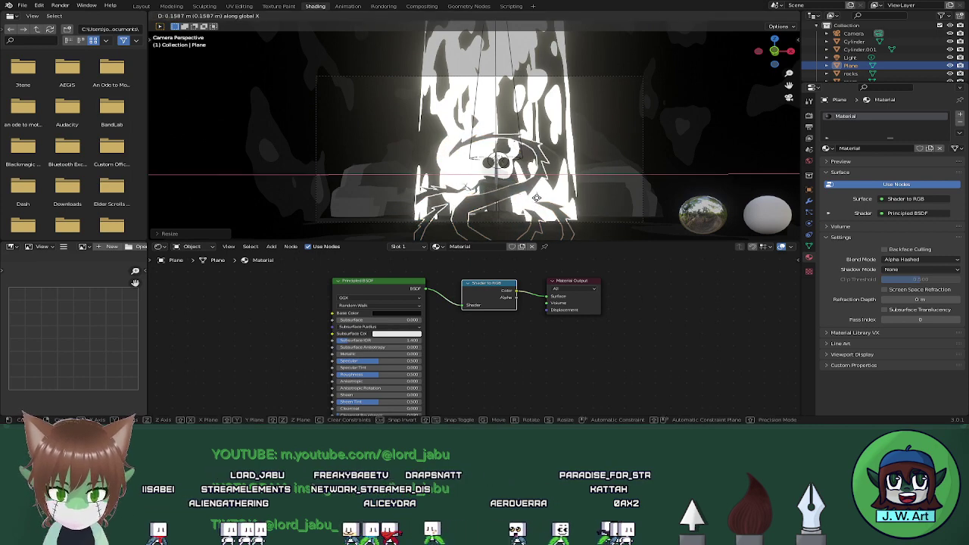
pyautogui.click(541, 206)
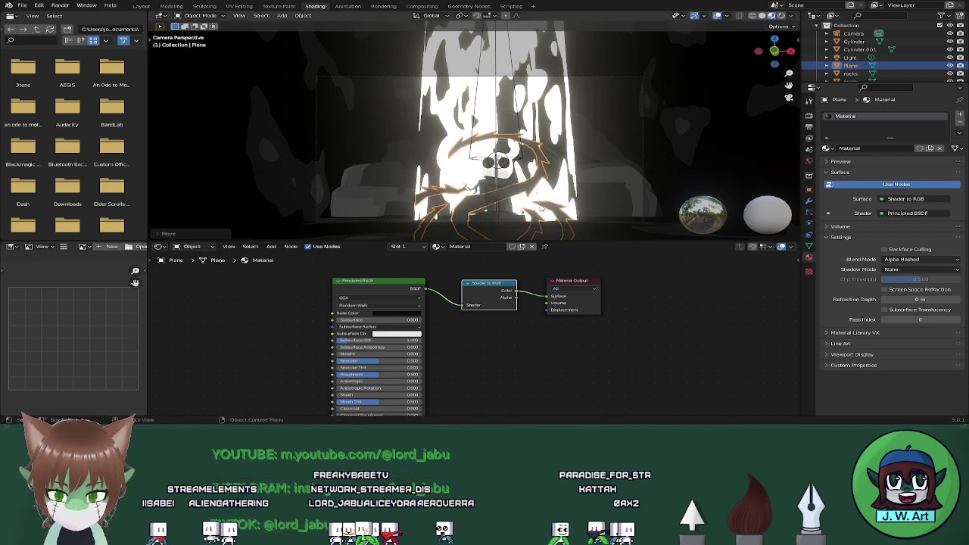
# Stretch the Plane to about 1.95 times its width along X and raise it about 0.1 m along Z
pyautogui.press('s')
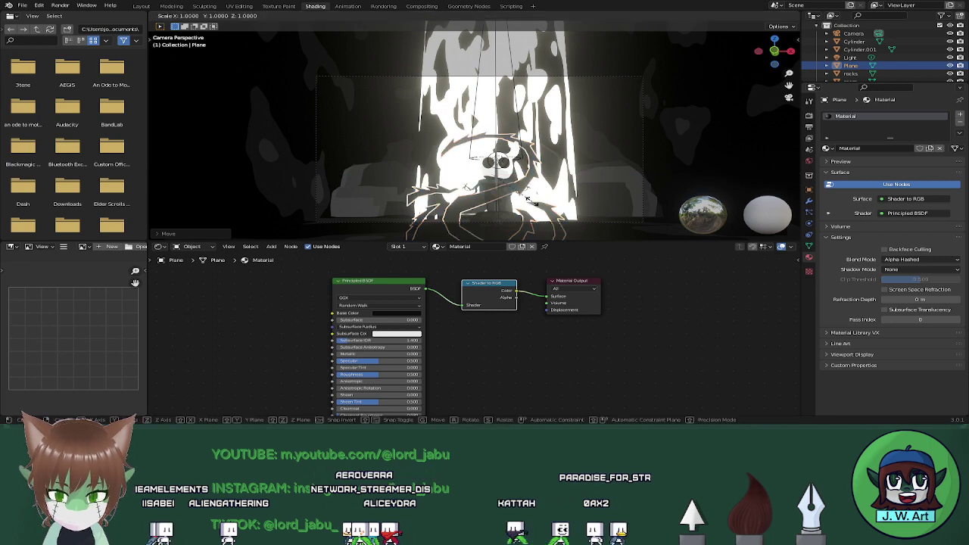
pyautogui.press('y')
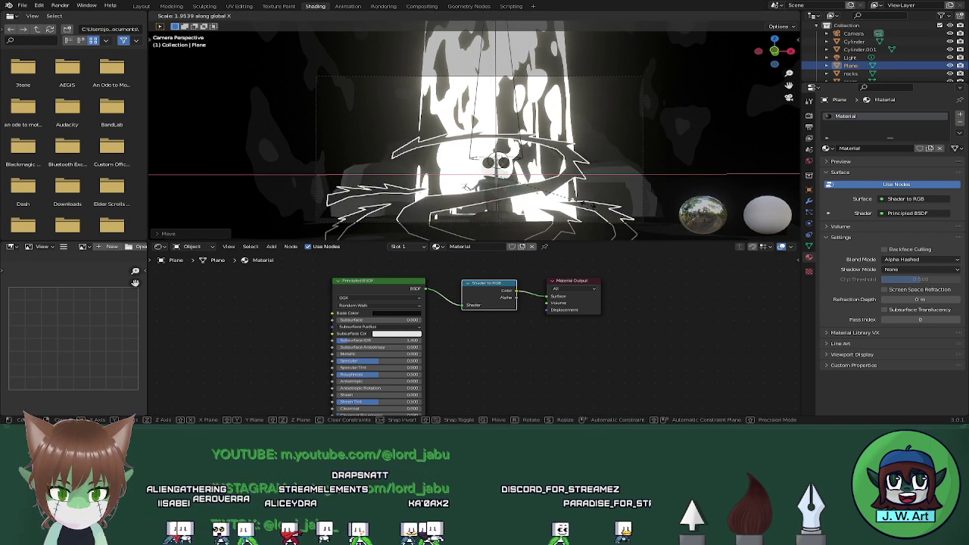
pyautogui.click(589, 209)
pyautogui.press('g')
pyautogui.press('z')
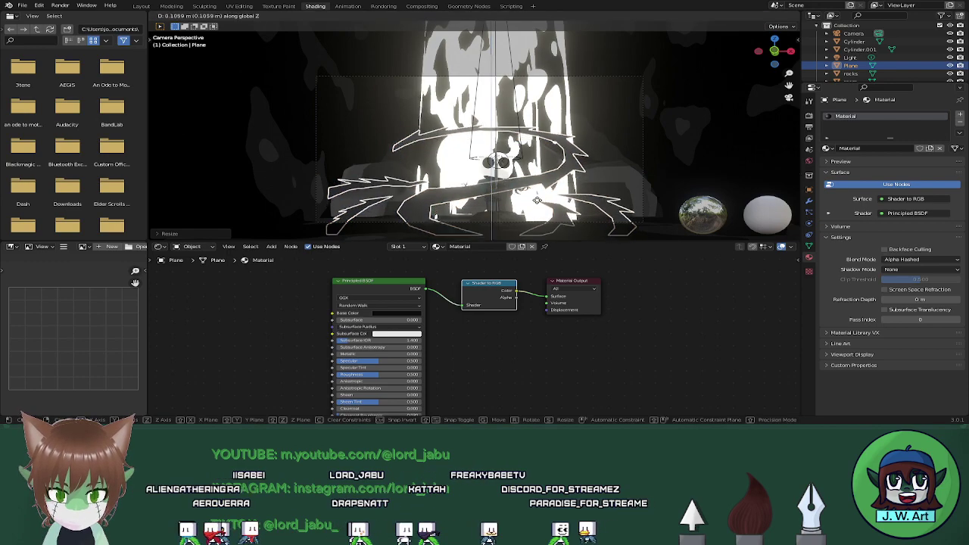
pyautogui.click(540, 211)
# Move the Plane back along the Y axis into the light curtain and return to the camera view
pyautogui.moveTo(540, 210); pyautogui.dragTo(600, 237, button='middle')
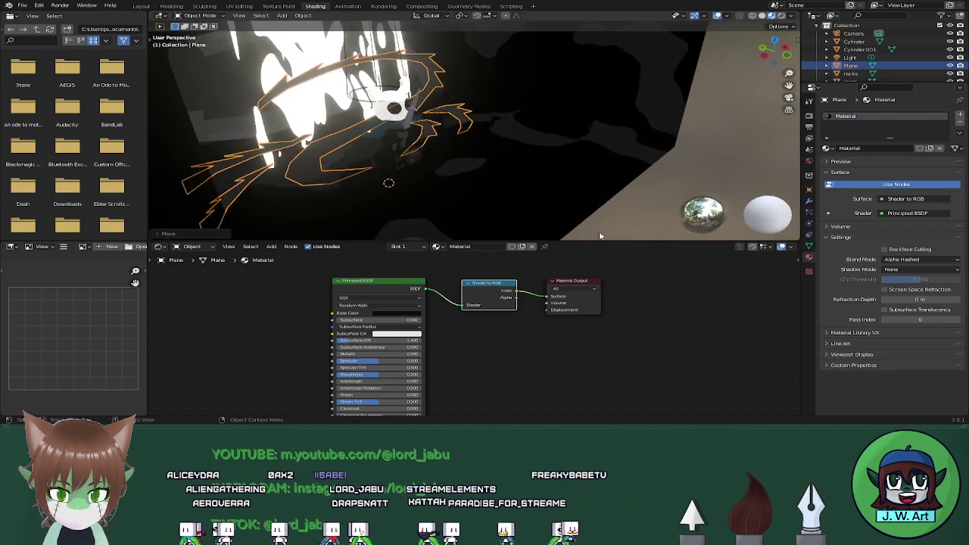
pyautogui.press('g')
pyautogui.press('y')
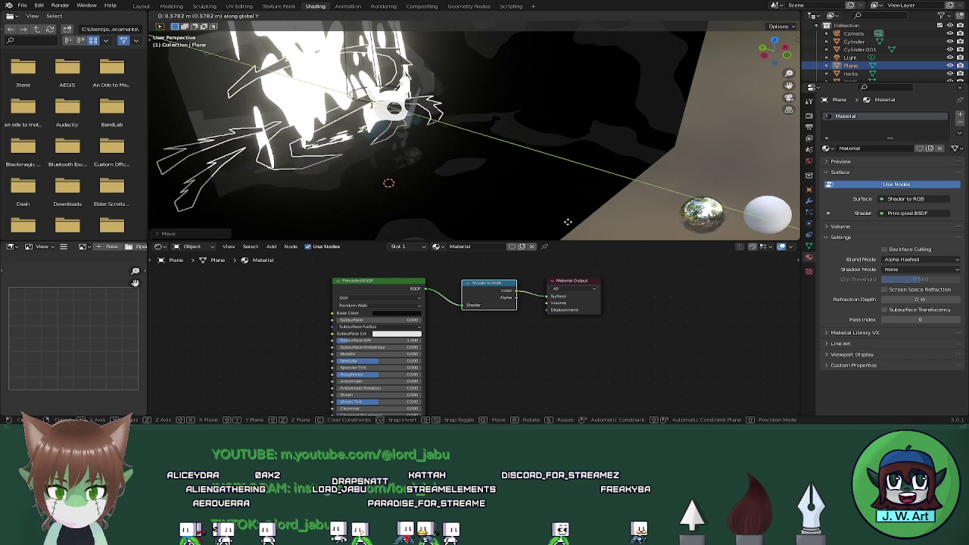
pyautogui.click(693, 150)
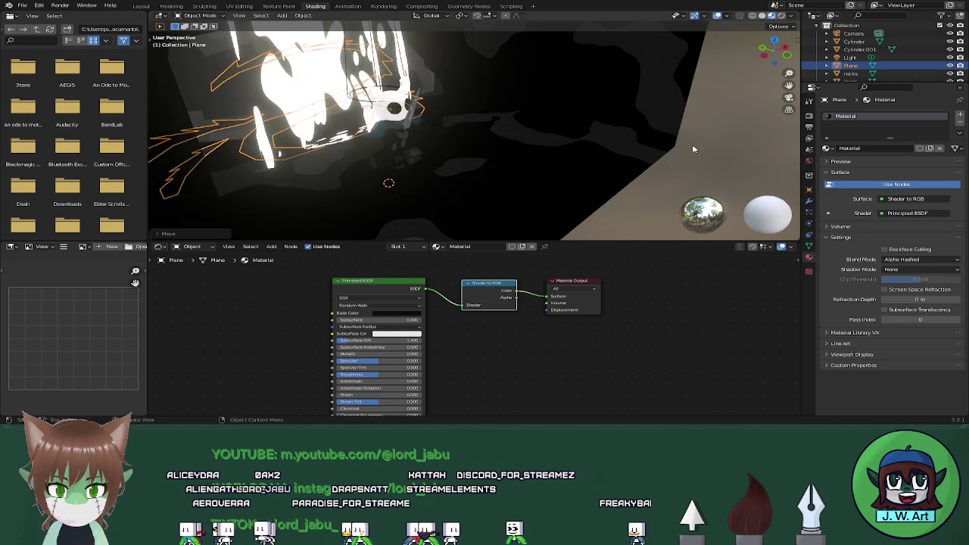
pyautogui.click(787, 100)
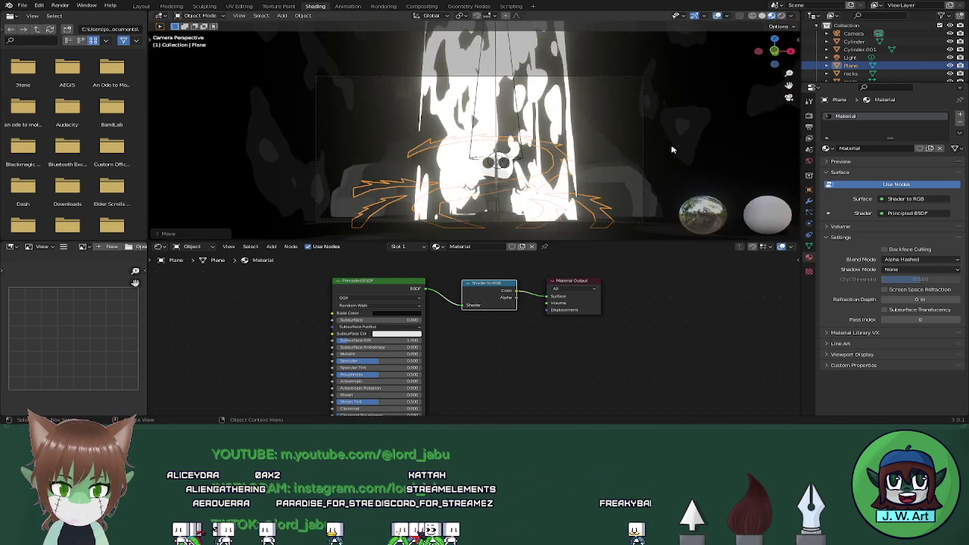
# Widen the Plane by a factor of about 1.3 along X and deselect it
pyautogui.press('s')
pyautogui.press('x')
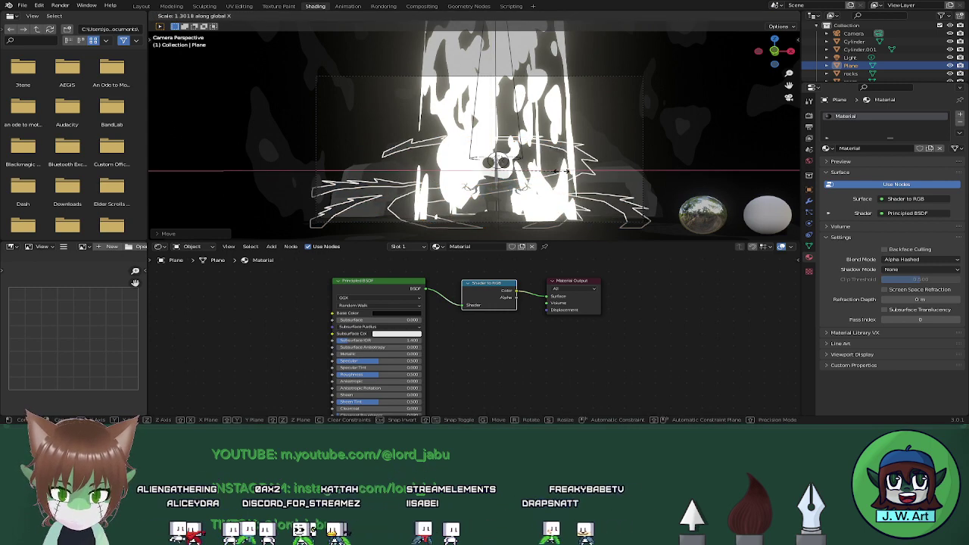
pyautogui.click(564, 171)
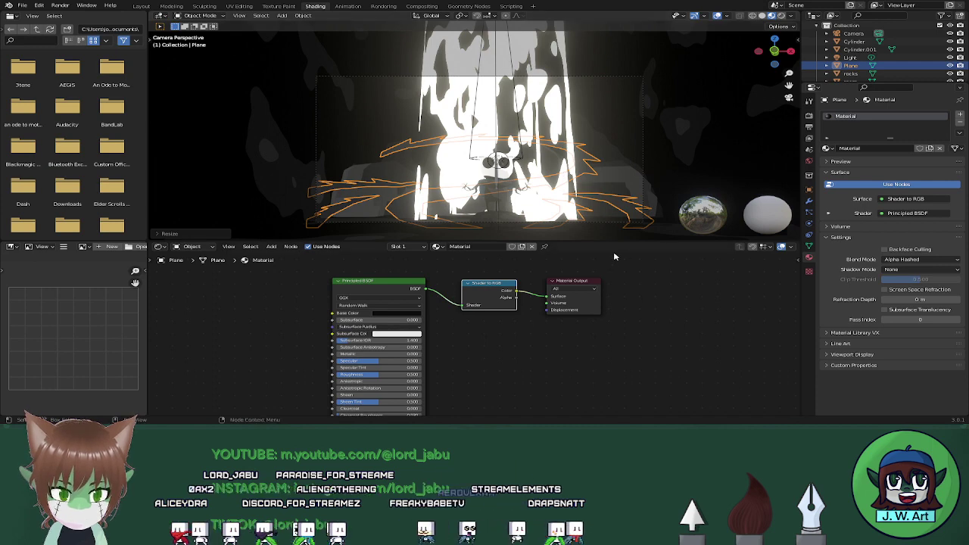
pyautogui.scroll(-1, 637, 224)
pyautogui.scroll(-1, 637, 224)
pyautogui.click(636, 224)
pyautogui.moveTo(636, 224); pyautogui.dragTo(619, 229, button='middle')
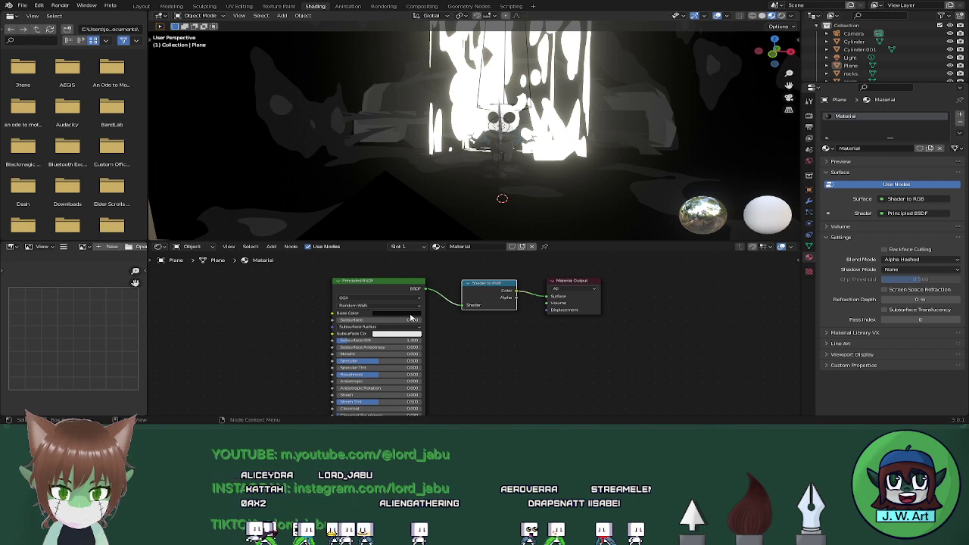
# In the Plane's Principled BSDF, set Specular to 0, reduce Sheen Tint, and set Clearcoat to 0.7 and Alpha to about 0.577
pyautogui.moveTo(435, 336); pyautogui.dragTo(439, 295, button='middle')
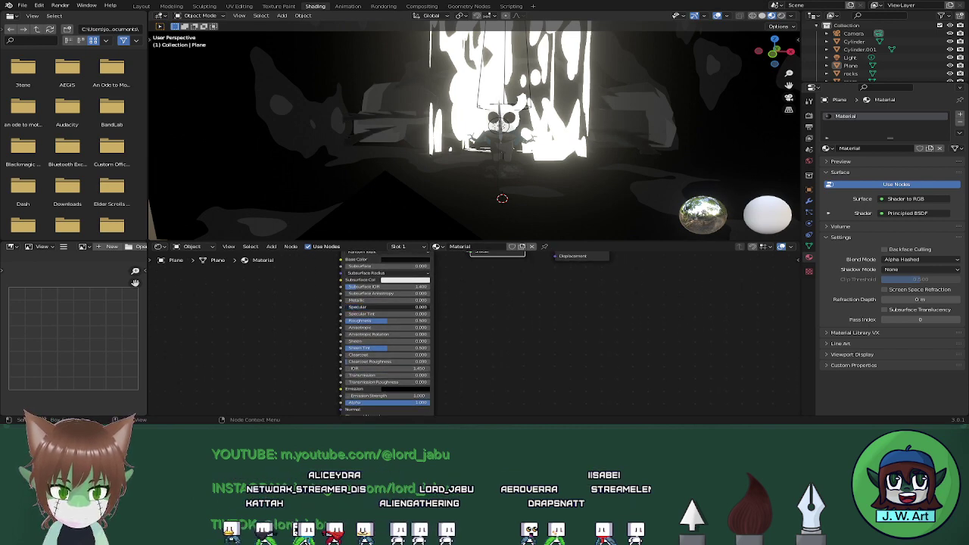
pyautogui.moveTo(384, 348); pyautogui.dragTo(361, 348)
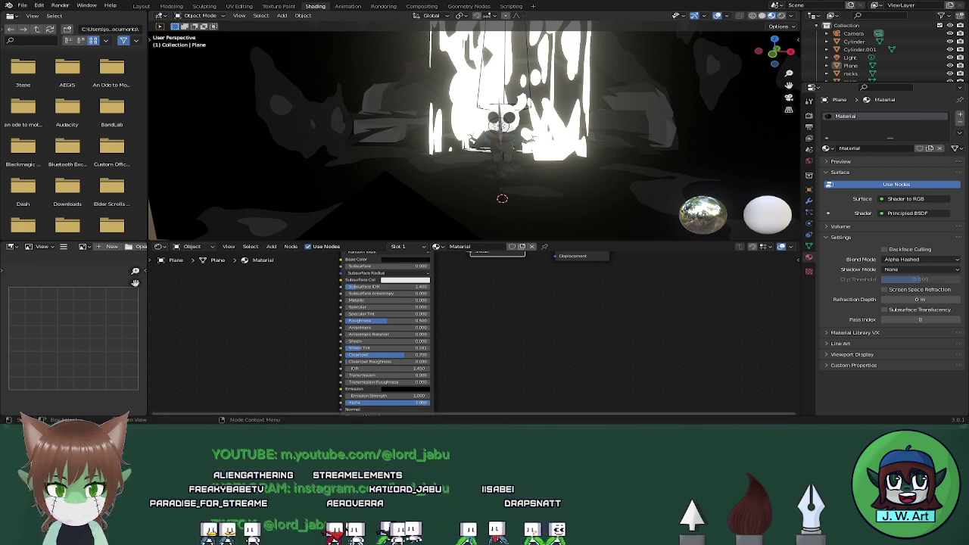
pyautogui.moveTo(426, 402); pyautogui.dragTo(394, 402)
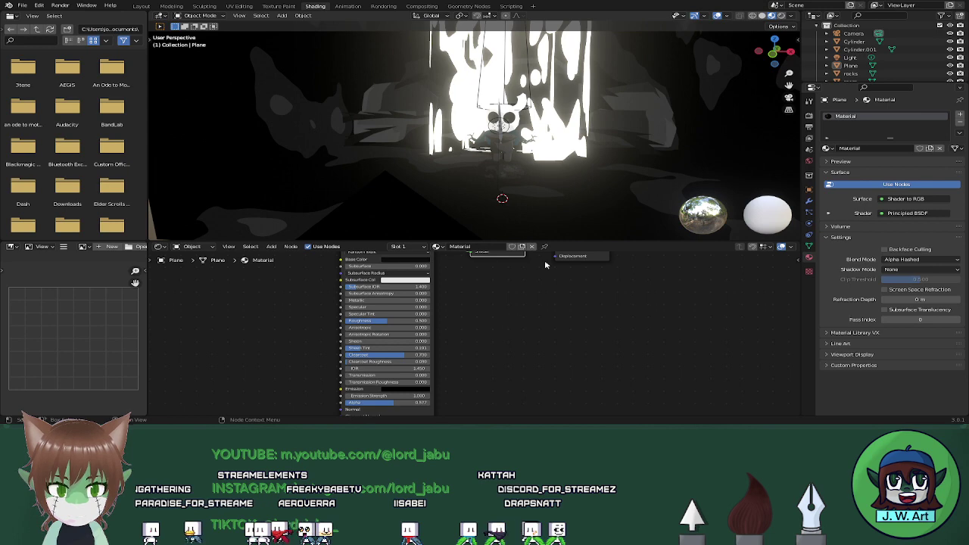
# Switch to the Layout workspace and frame the scene through the camera
pyautogui.click(790, 98)
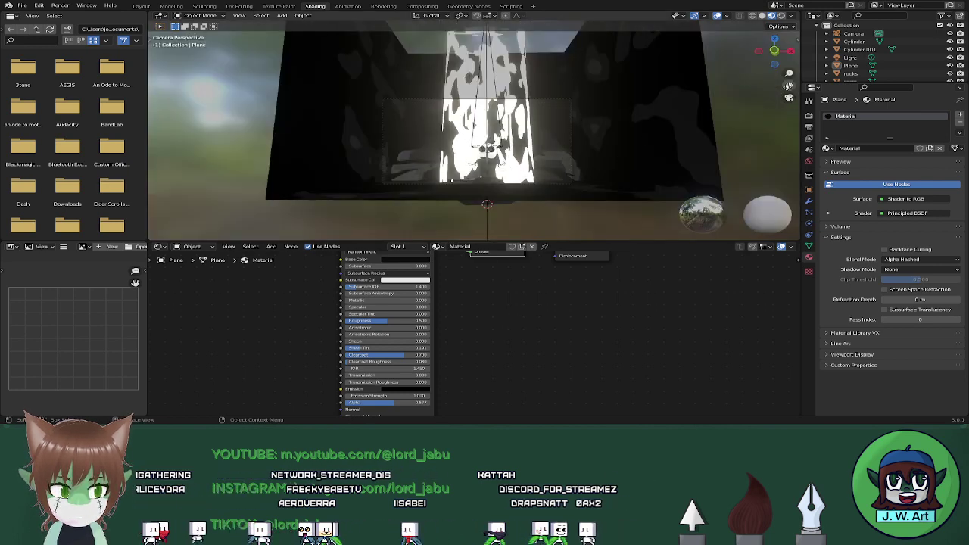
pyautogui.scroll(4, 545, 192)
pyautogui.moveTo(545, 192); pyautogui.dragTo(528, 202, button='middle')
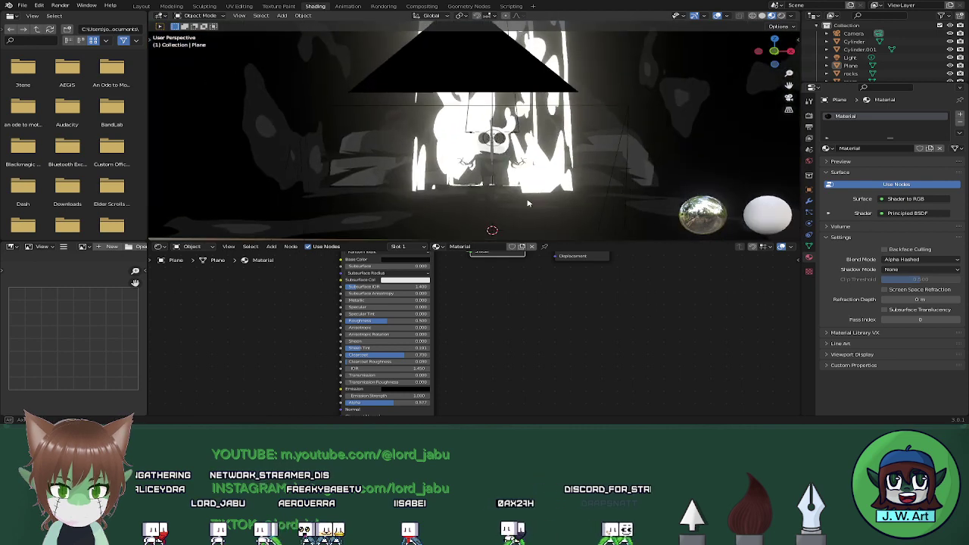
pyautogui.click(136, 6)
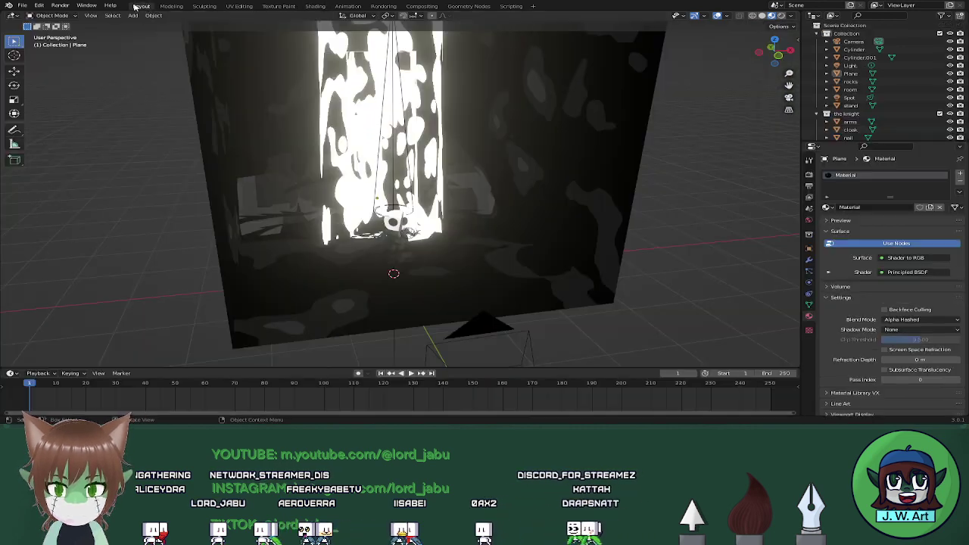
pyautogui.click(788, 97)
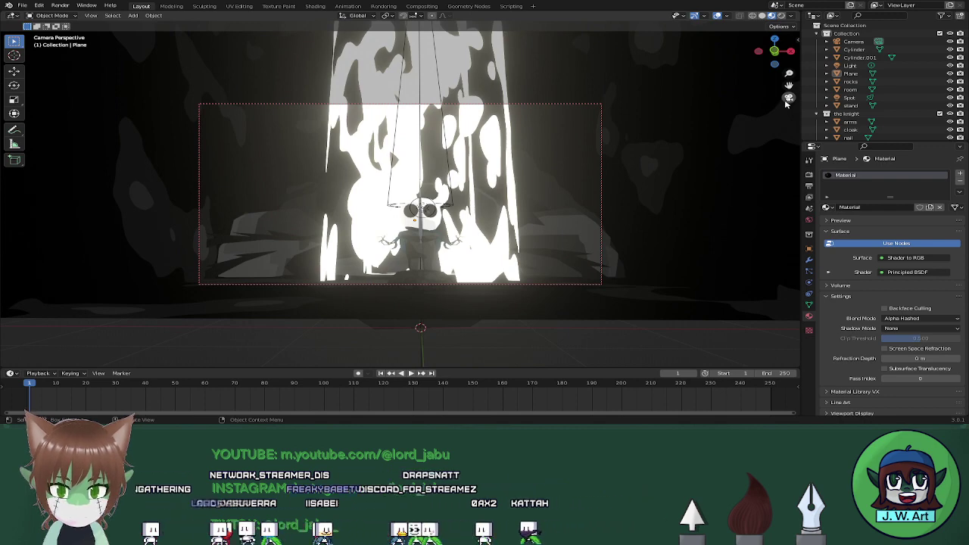
pyautogui.moveTo(637, 165); pyautogui.dragTo(613, 180, button='middle')
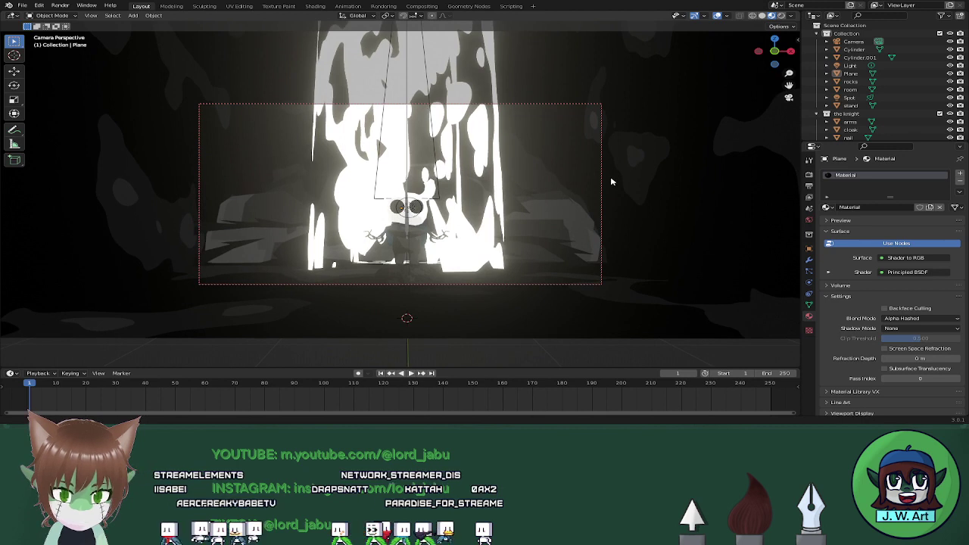
# Select both light curtain cylinders, Cylinder and Cylinder.001, and move them together about 0.29 m along the Y axis
pyautogui.click(481, 150)
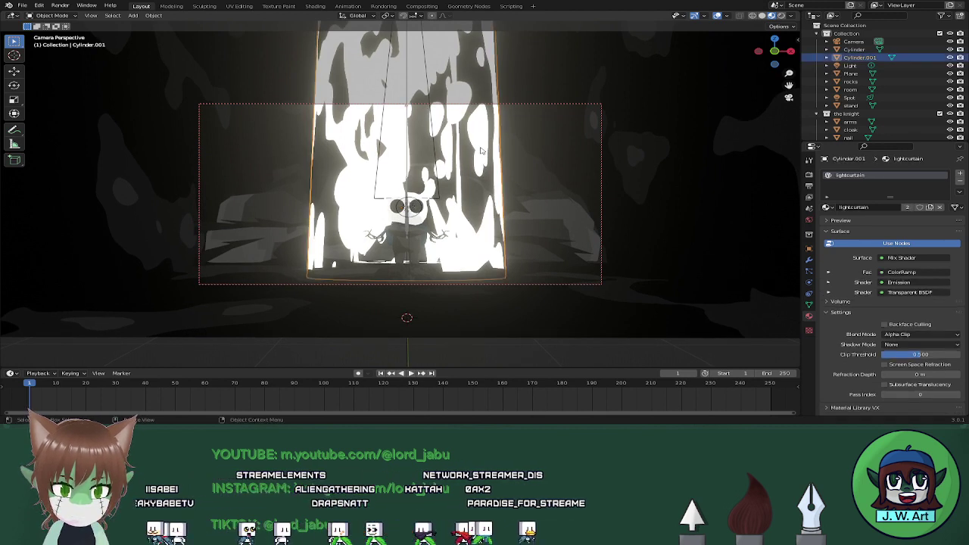
pyautogui.scroll(-2, 858, 322)
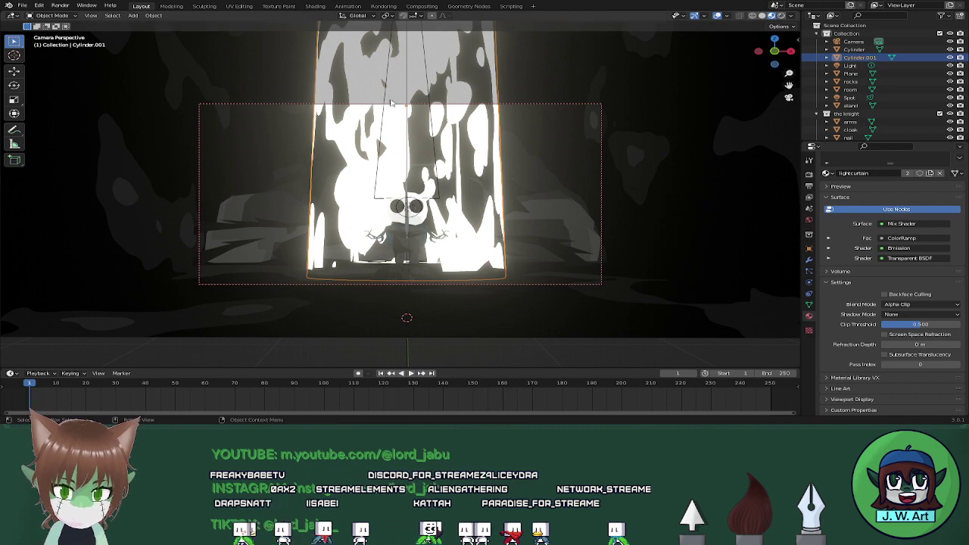
pyautogui.moveTo(477, 102); pyautogui.dragTo(525, 132, button='middle')
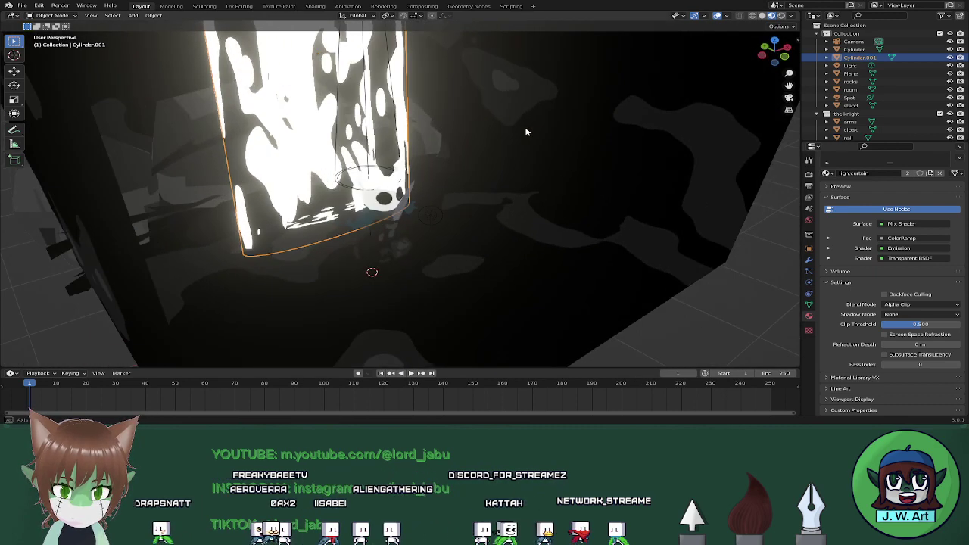
pyautogui.press('g')
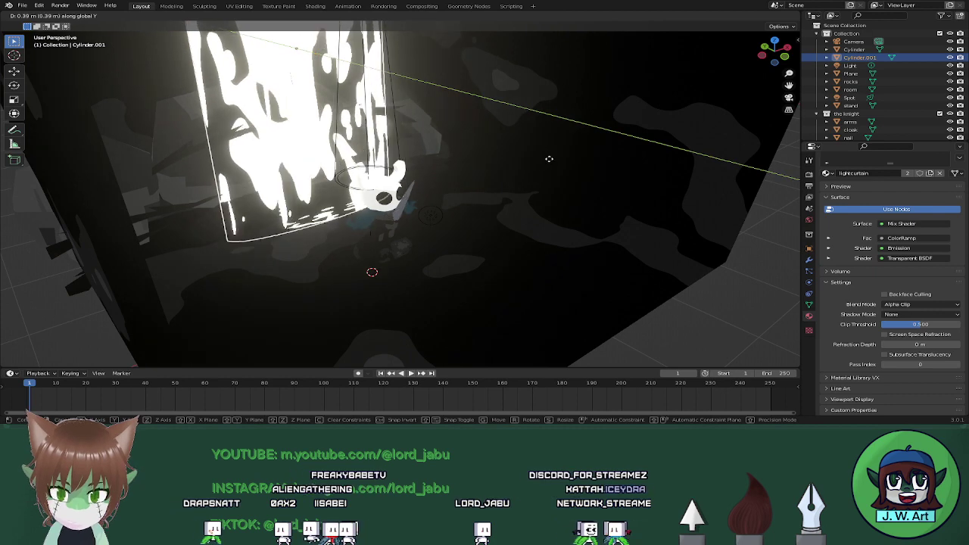
pyautogui.press('Escape')
pyautogui.keyDown('ctrl'); pyautogui.click(854, 49); pyautogui.keyUp('ctrl')
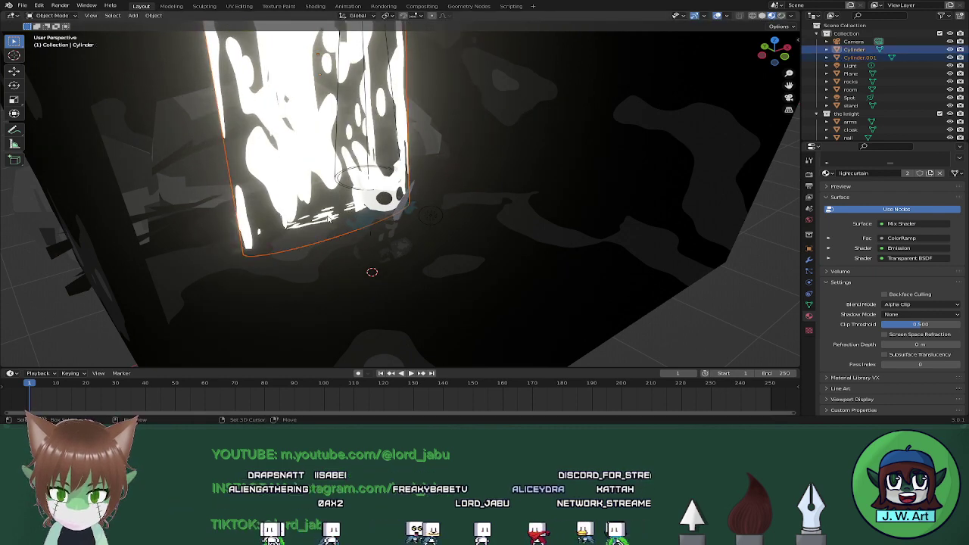
pyautogui.hotkey('ctrl', 'z')
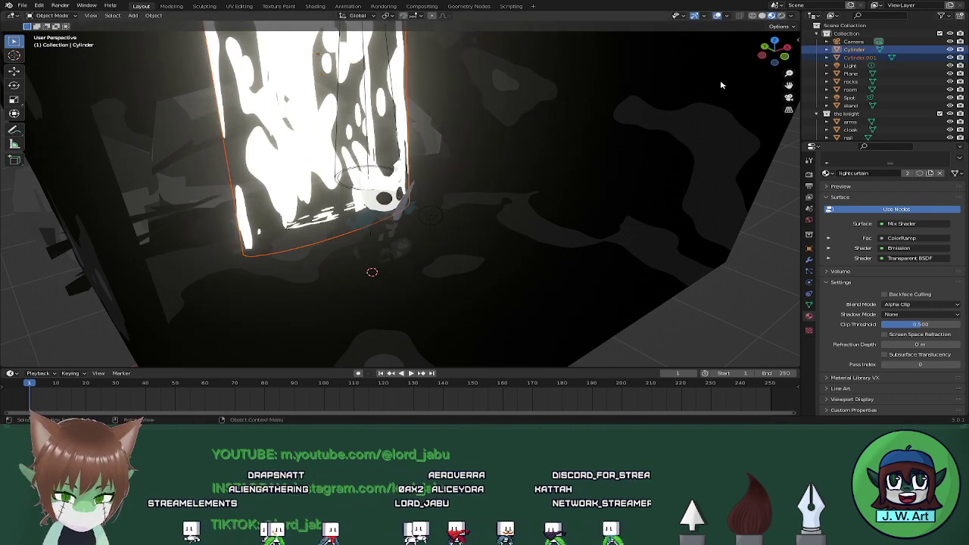
pyautogui.hotkey('ctrl', 'shift', 'z')
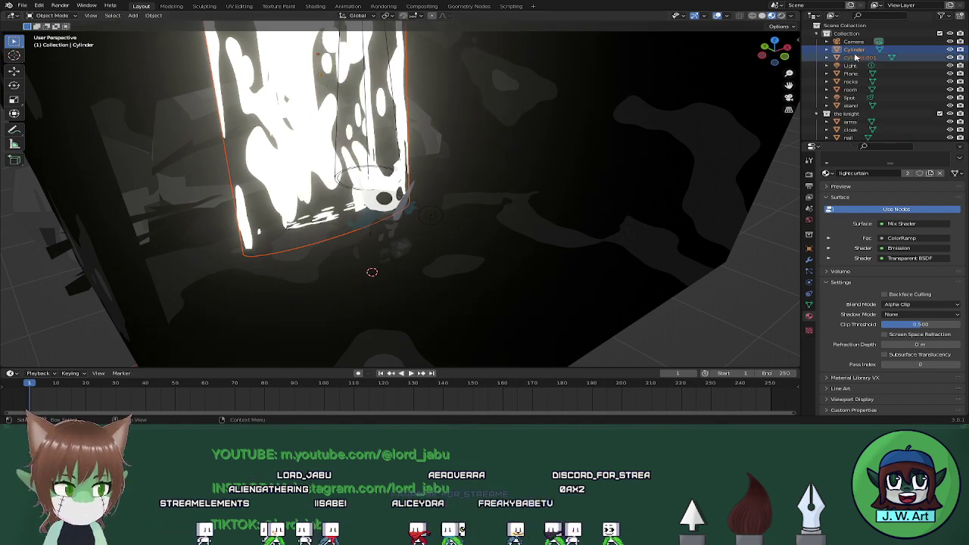
pyautogui.press('g')
pyautogui.press('y')
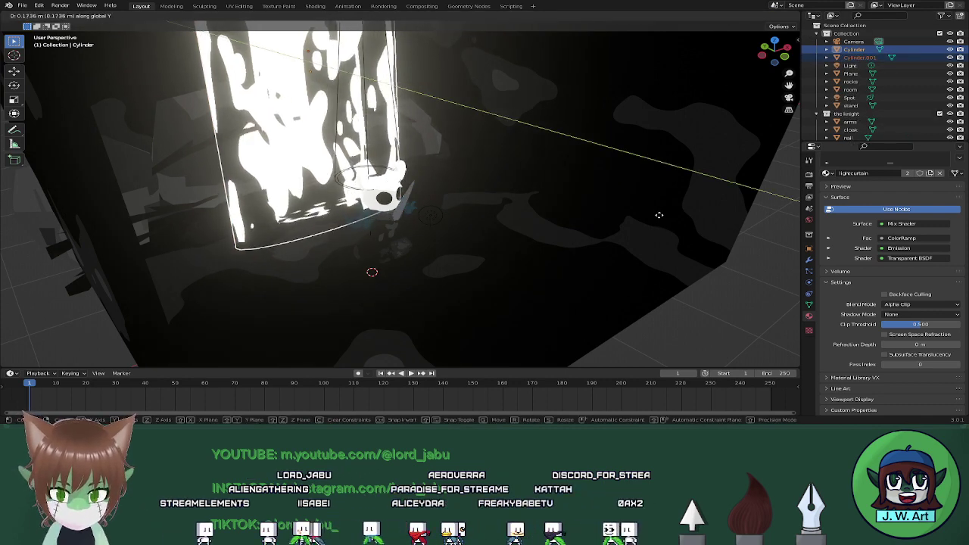
pyautogui.click(657, 209)
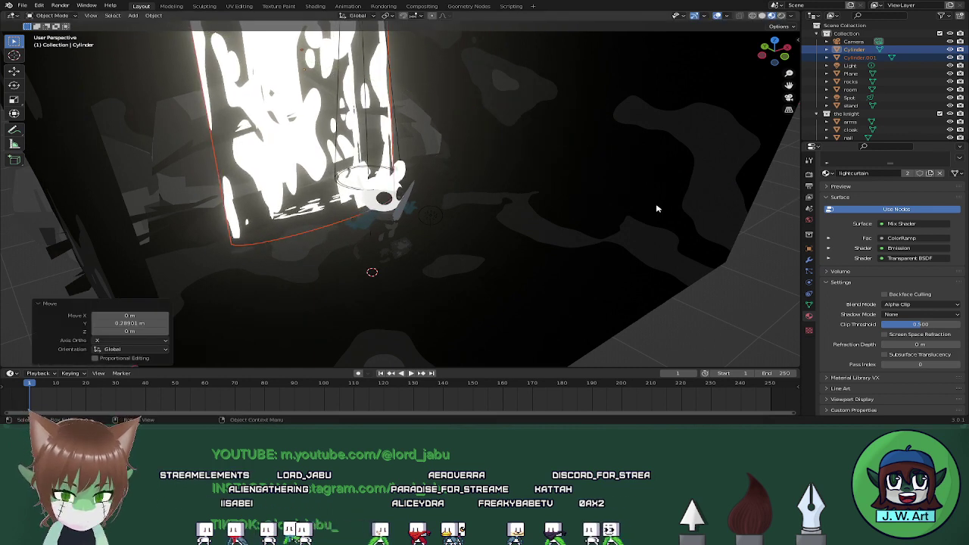
# Parent Cylinder.001 to Cylinder with the Object option and rename the parent lightcurtain
pyautogui.hotkey('ctrl', 'p')
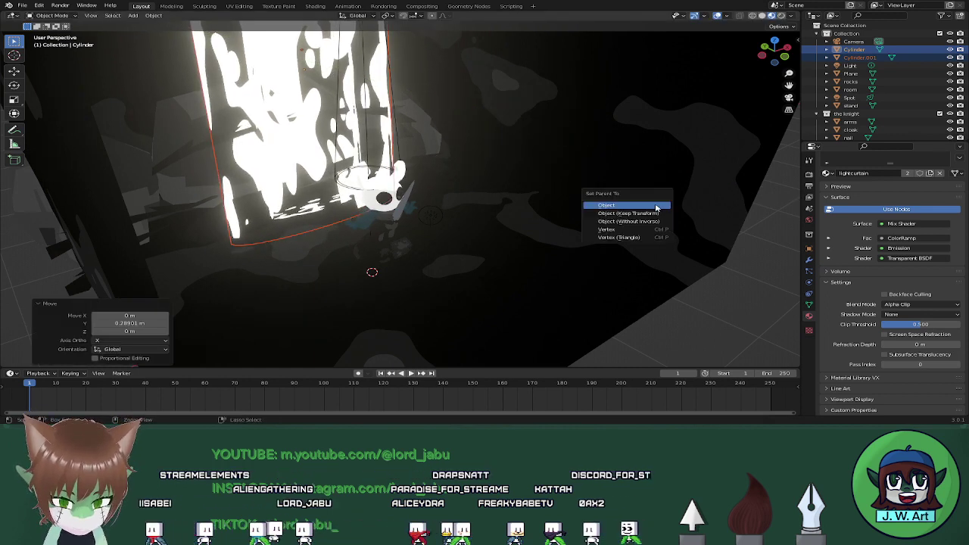
pyautogui.click(657, 206)
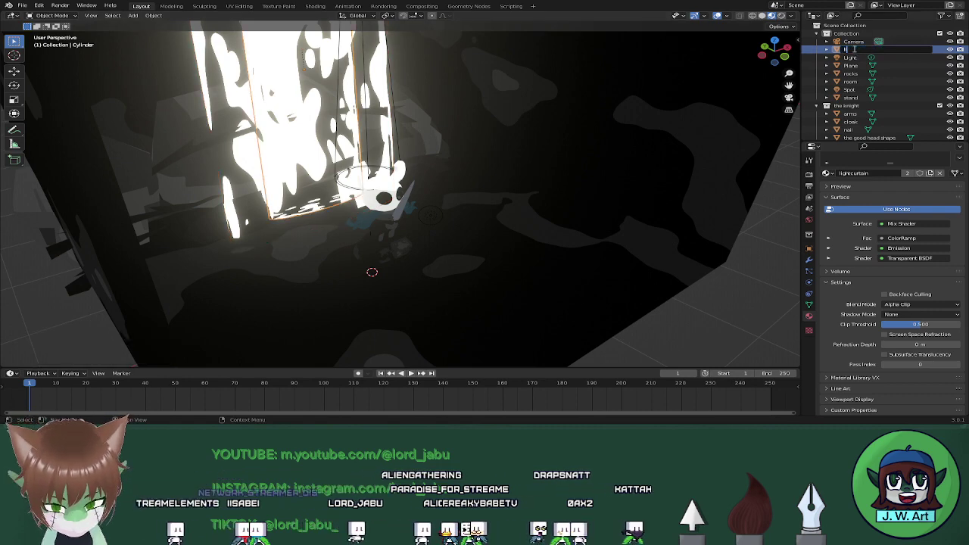
pyautogui.click(852, 56)
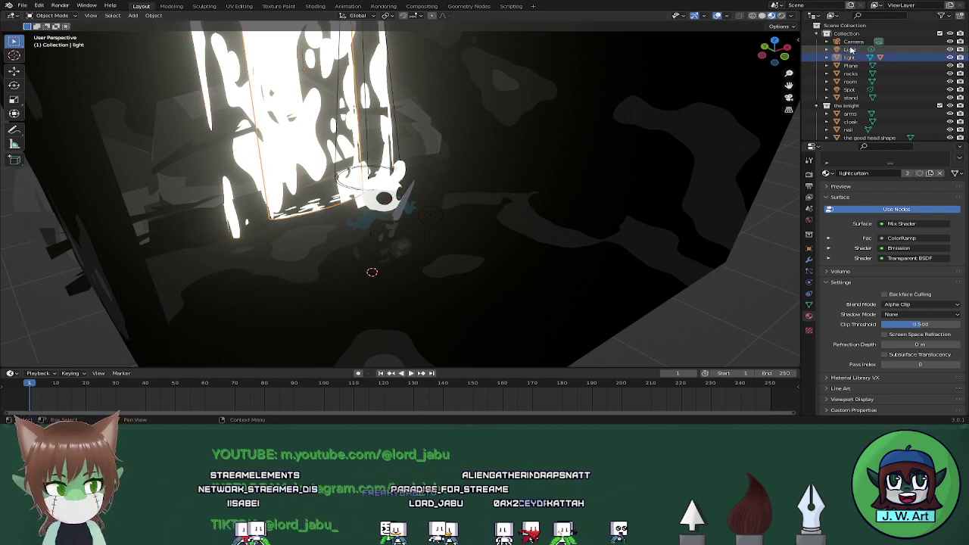
pyautogui.doubleClick(850, 57)
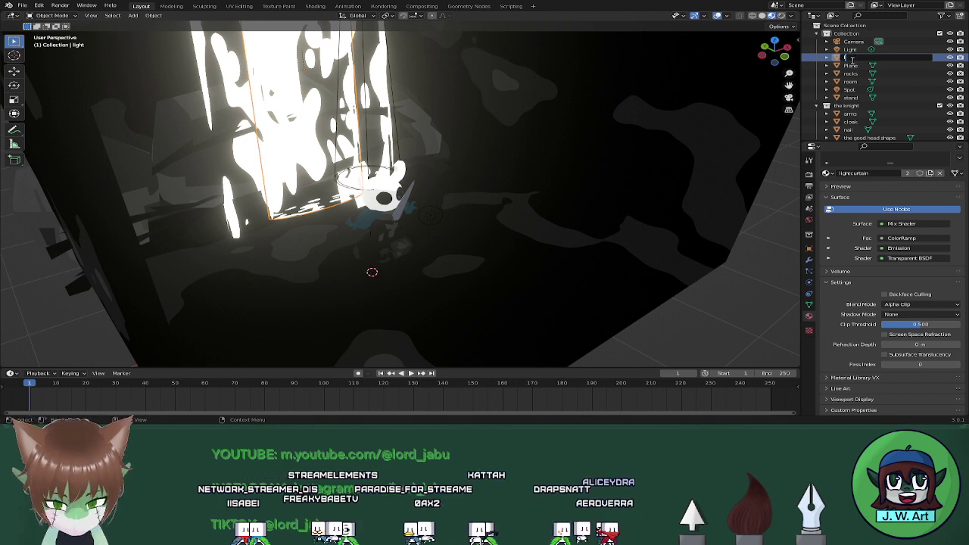
pyautogui.write('lightcurtain')
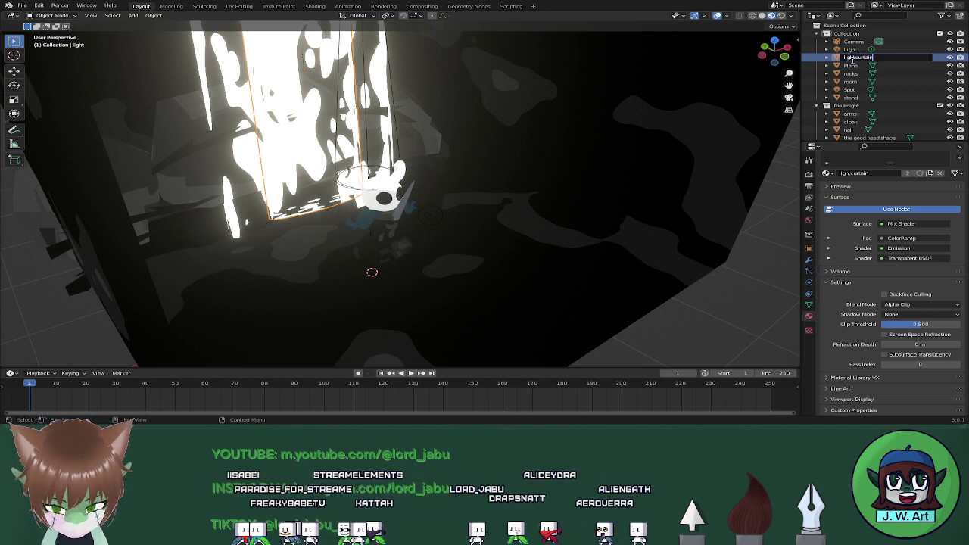
pyautogui.press('Return')
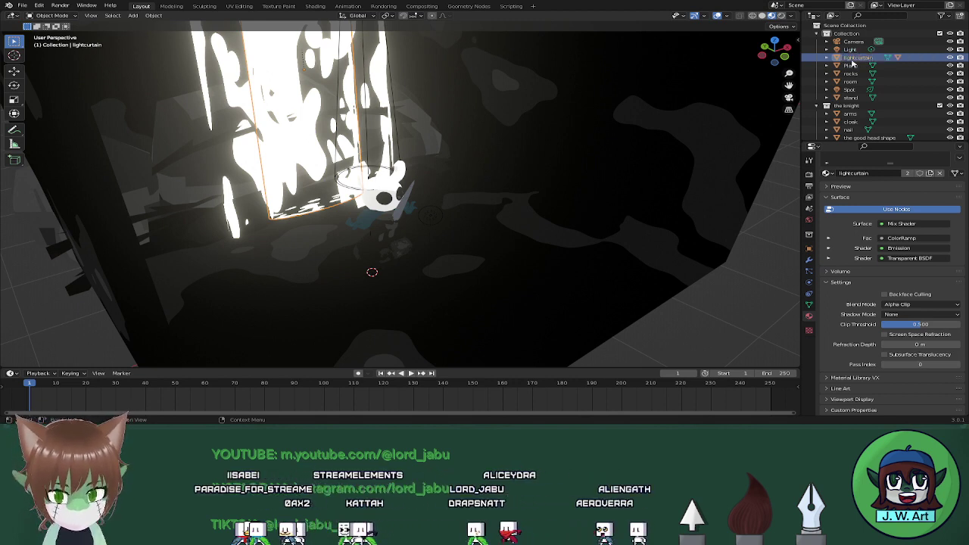
# Set the Emission strength of Cylinder.001's lightcurtain material to 2 in the Shading workspace and return to Layout
pyautogui.moveTo(551, 136); pyautogui.dragTo(552, 137, button='middle')
pyautogui.click(788, 99)
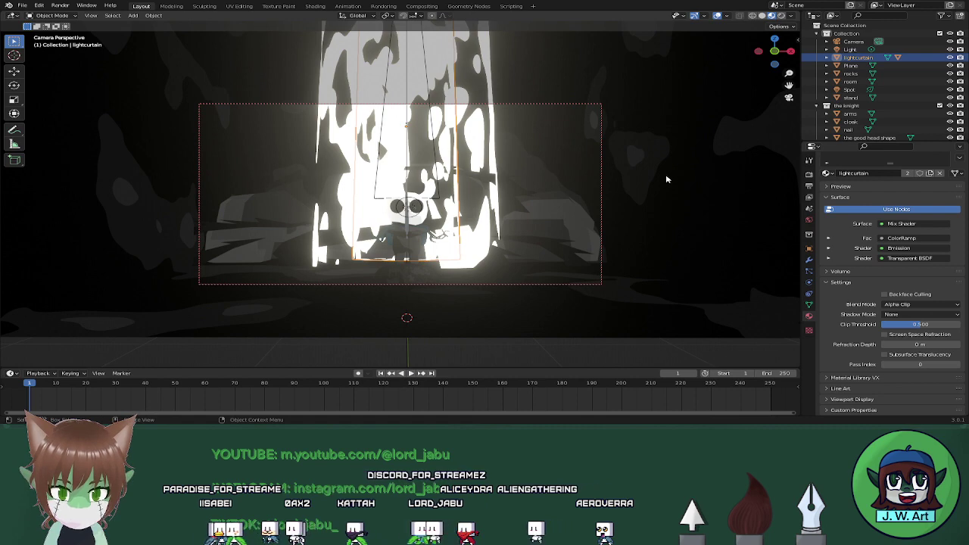
pyautogui.moveTo(615, 201)
pyautogui.mouseDown(button='middle')
pyautogui.moveTo(592, 171)
pyautogui.moveTo(603, 176)
pyautogui.mouseUp(button='middle')
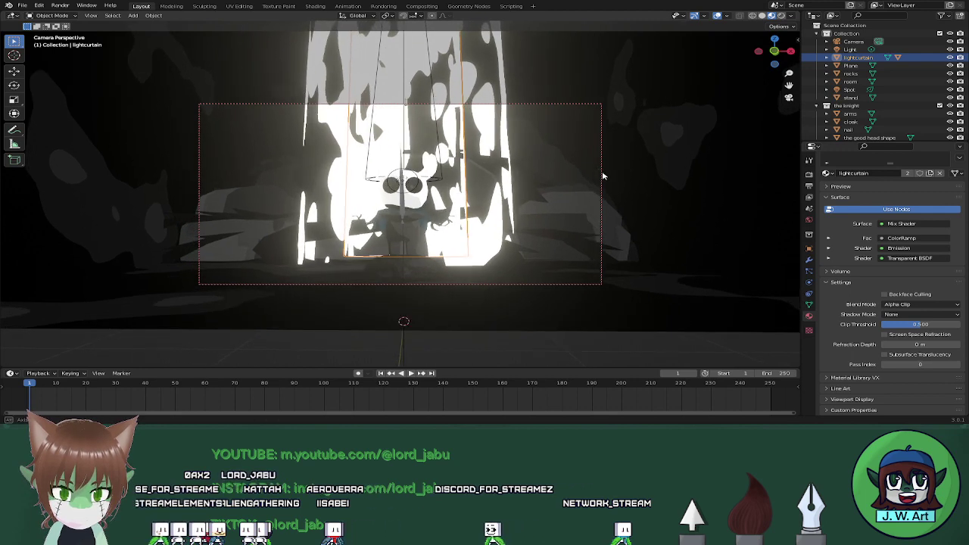
pyautogui.click(489, 137)
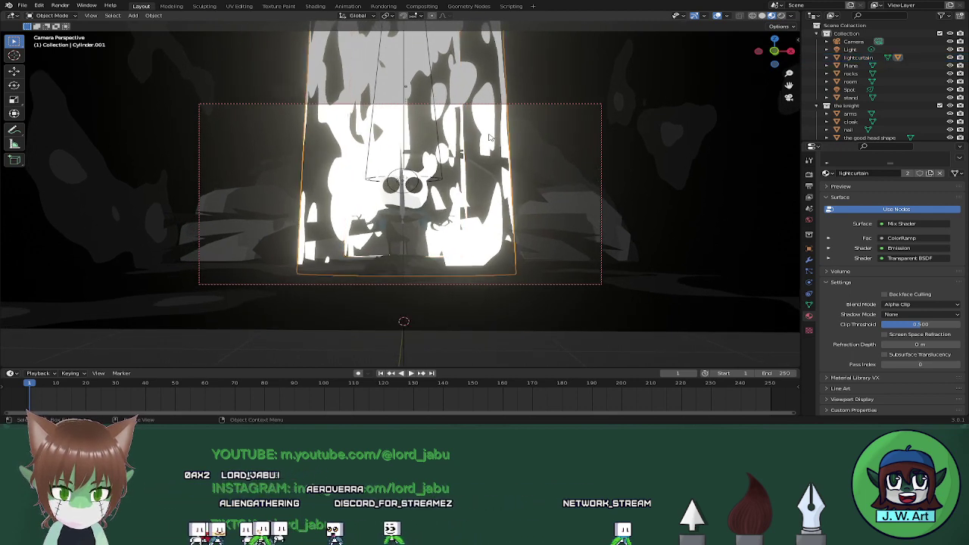
pyautogui.click(315, 6)
pyautogui.click(430, 317)
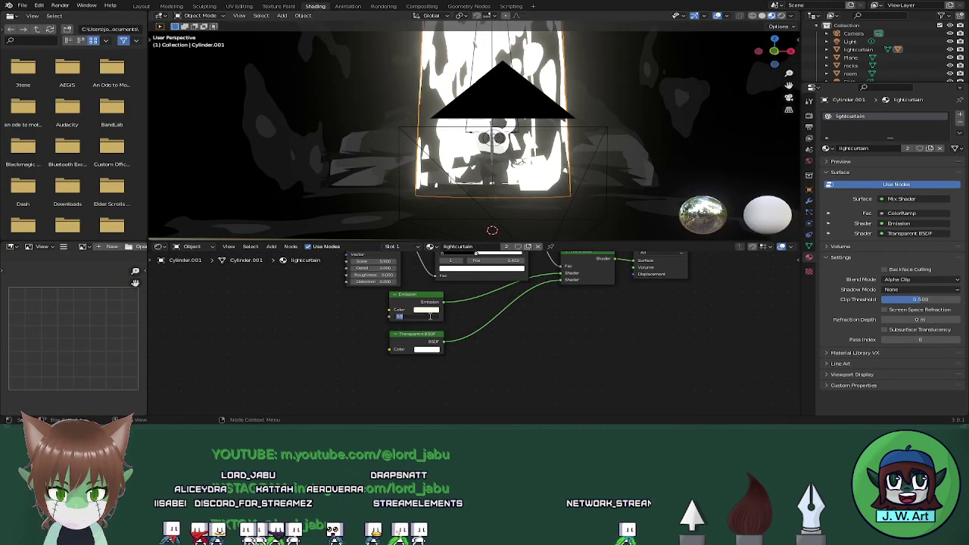
pyautogui.write('2')
pyautogui.press('Return')
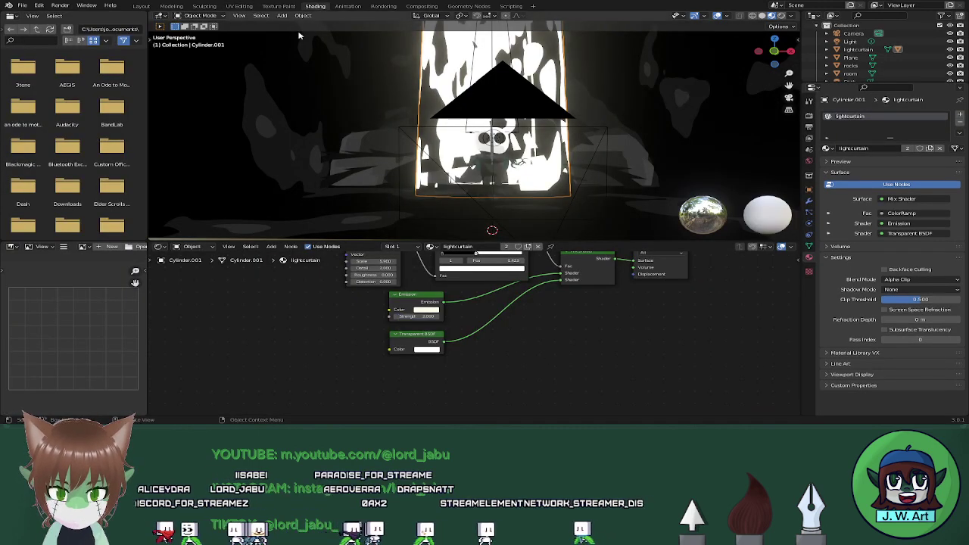
pyautogui.click(147, 6)
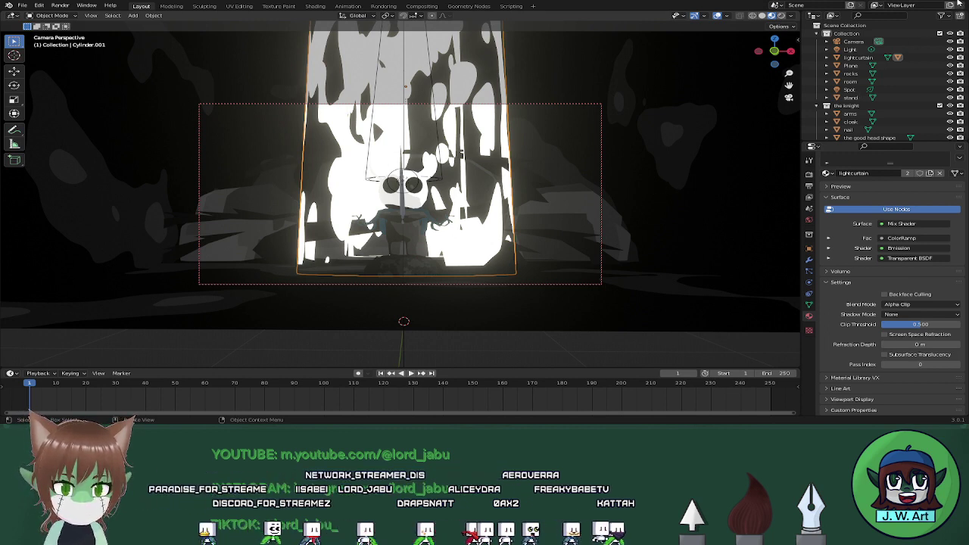
# Select the camera, set its lens type to Panoramic and look through it
pyautogui.scroll(-2, 524, 216)
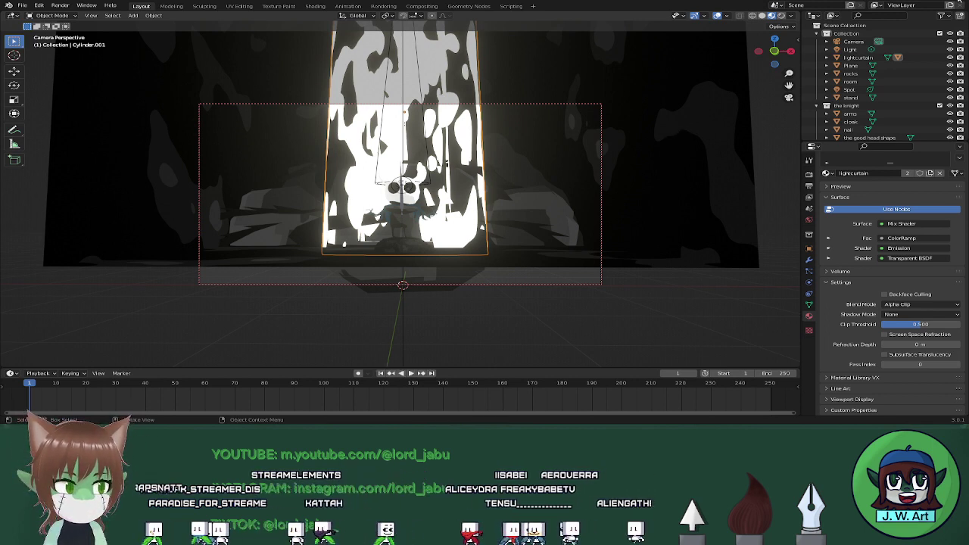
pyautogui.moveTo(630, 158); pyautogui.dragTo(634, 183, button='middle')
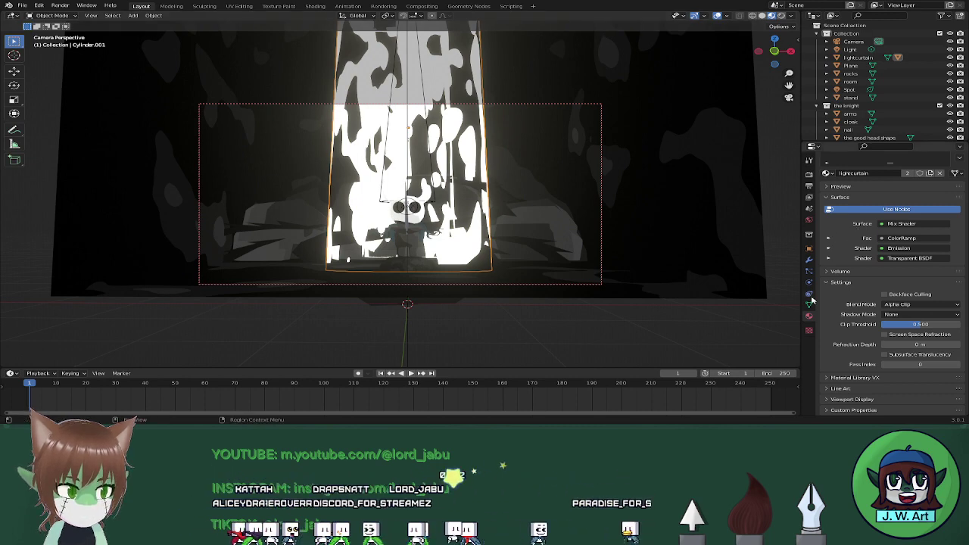
pyautogui.click(788, 98)
pyautogui.moveTo(500, 182); pyautogui.dragTo(394, 186, button='middle')
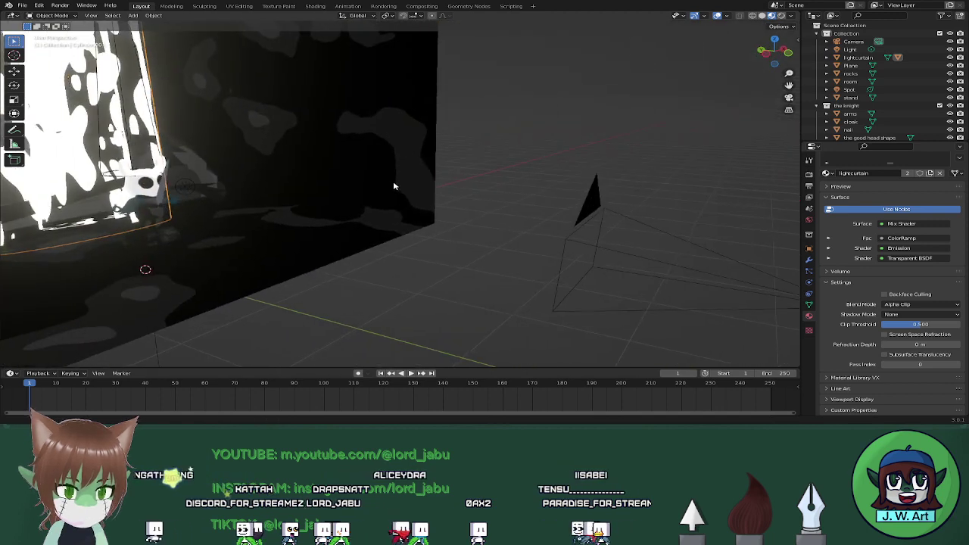
pyautogui.click(595, 239)
pyautogui.click(903, 198)
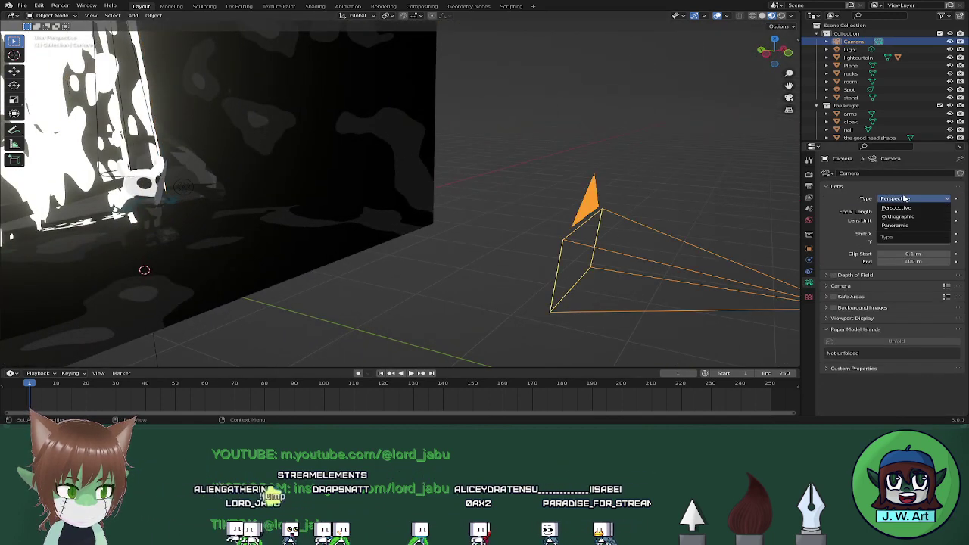
pyautogui.click(901, 226)
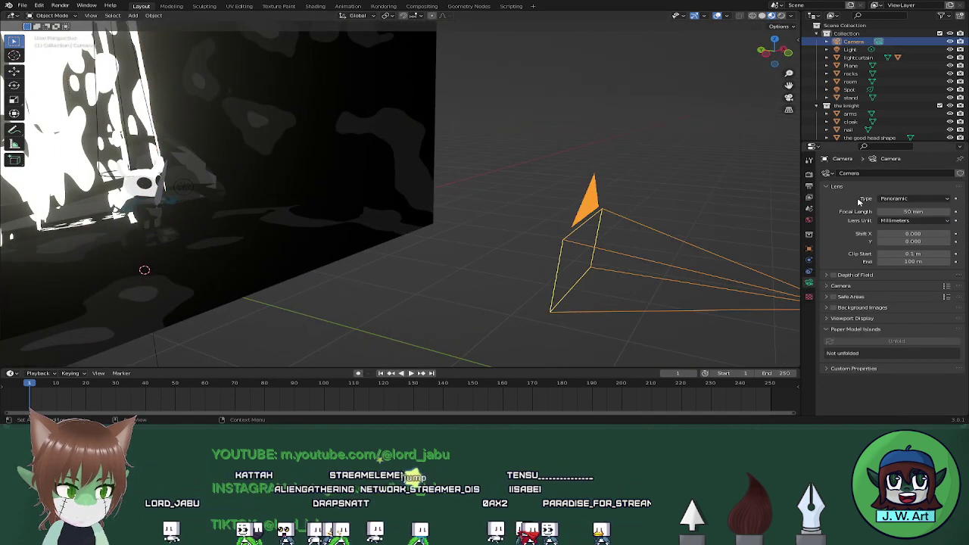
pyautogui.click(789, 99)
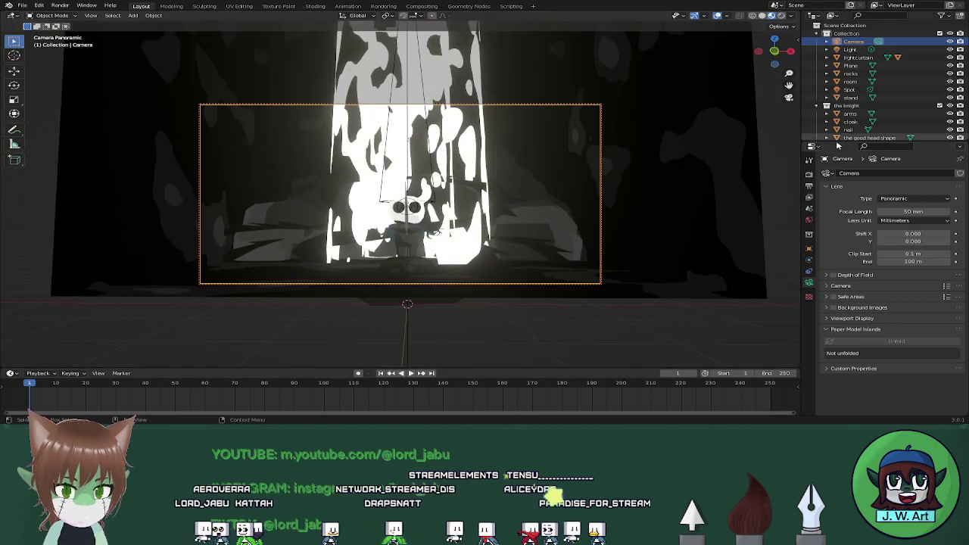
# Try the Orthographic lens type on the camera, inspect the scene from different angles and undo the change
pyautogui.click(903, 198)
pyautogui.click(907, 218)
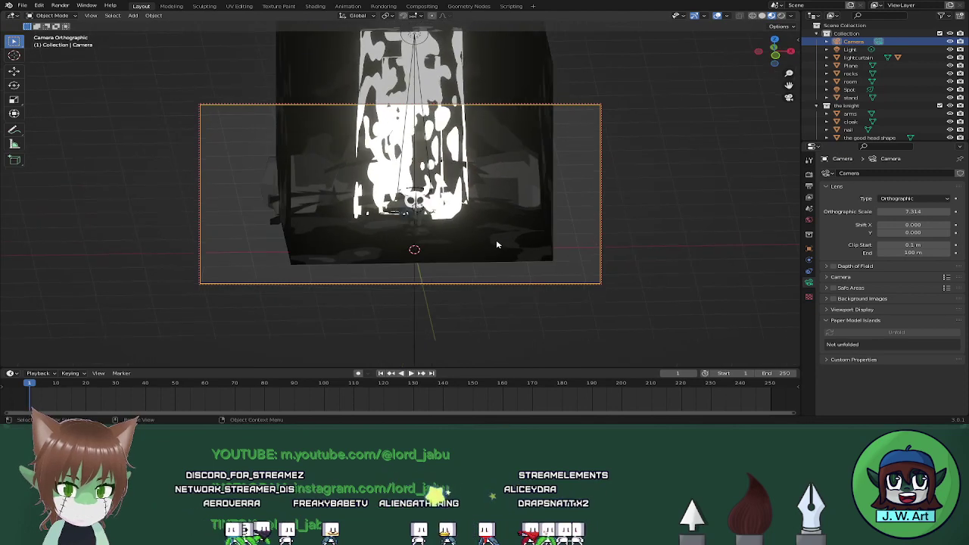
pyautogui.press('Home')
pyautogui.moveTo(468, 256); pyautogui.dragTo(462, 254, button='middle')
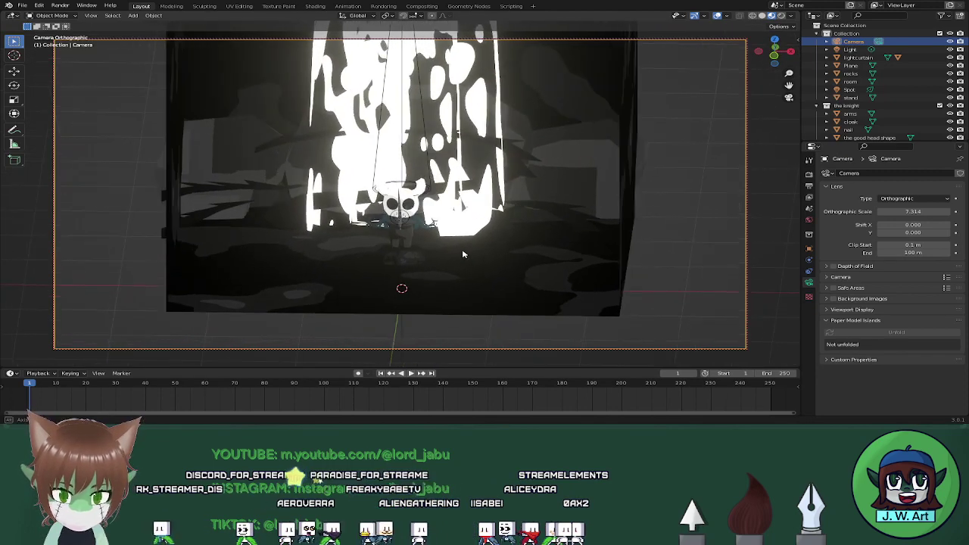
pyautogui.scroll(1, 537, 244)
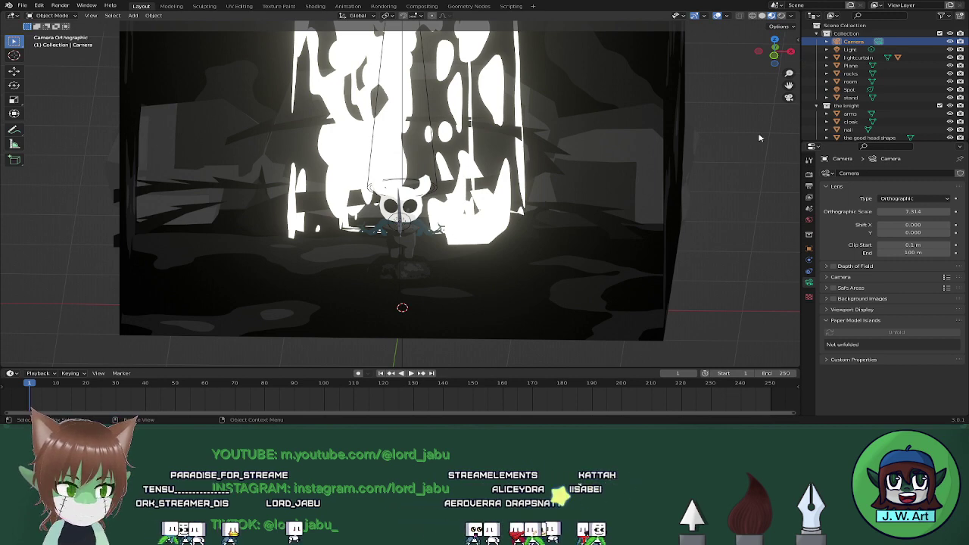
pyautogui.scroll(-4, 545, 204)
pyautogui.moveTo(545, 205)
pyautogui.mouseDown(button='middle')
pyautogui.moveTo(483, 210)
pyautogui.moveTo(540, 208)
pyautogui.mouseUp(button='middle')
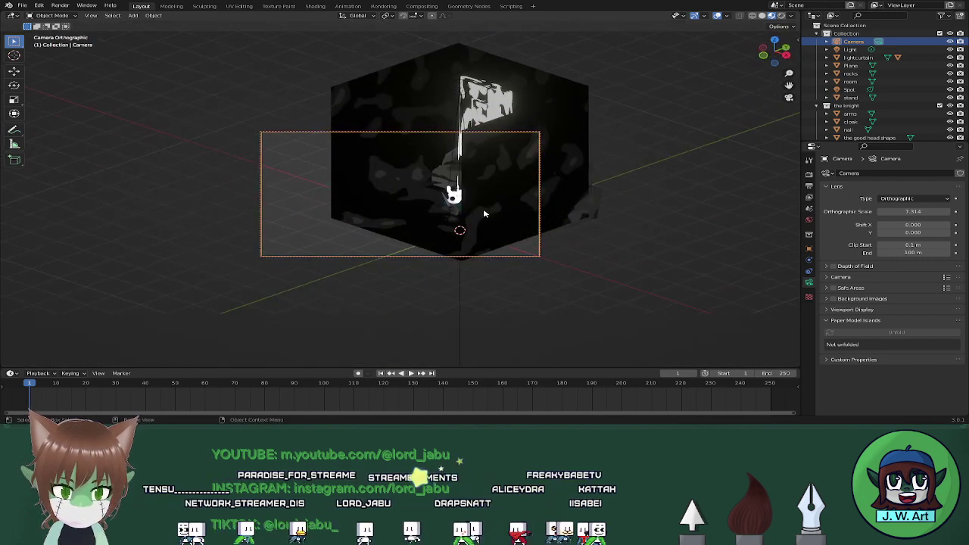
pyautogui.hotkey('ctrl', 'z')
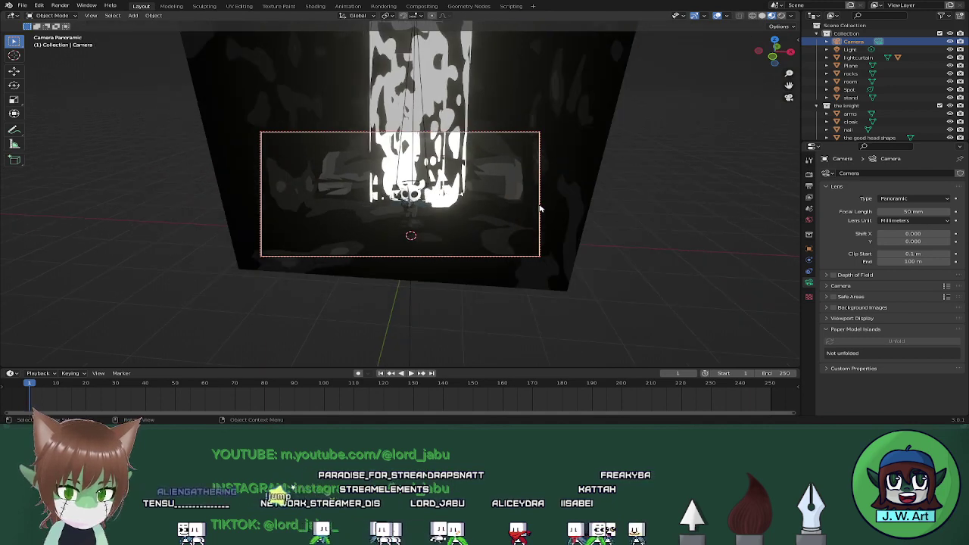
# Set the camera's lens type to Orthographic and inspect the scene from a lower and a higher angle
pyautogui.scroll(-3, 540, 208)
pyautogui.click(921, 198)
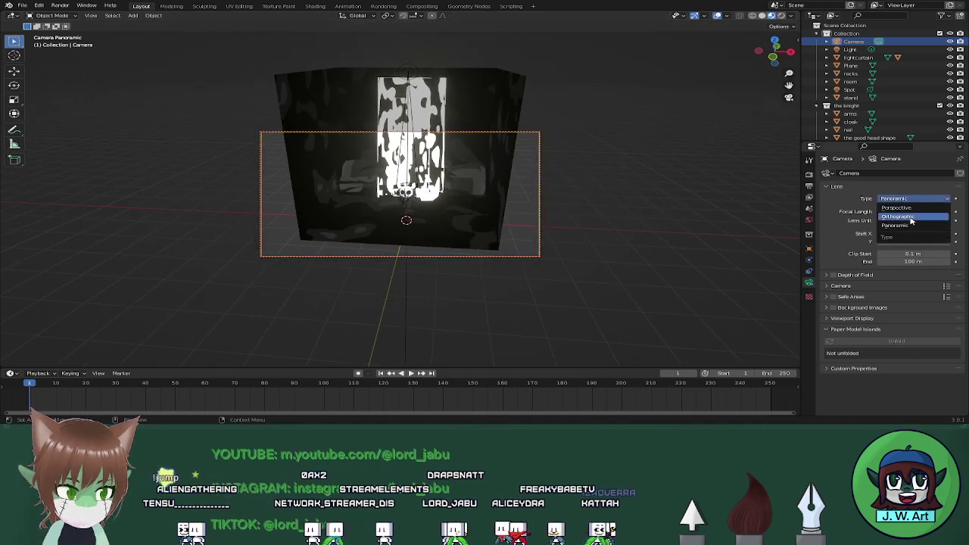
pyautogui.click(911, 218)
pyautogui.scroll(2, 543, 221)
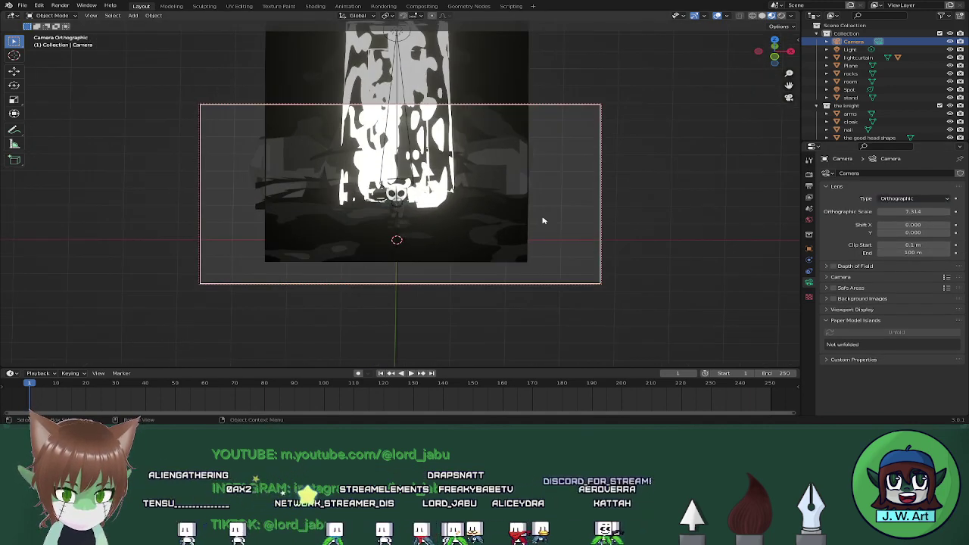
pyautogui.scroll(2, 542, 220)
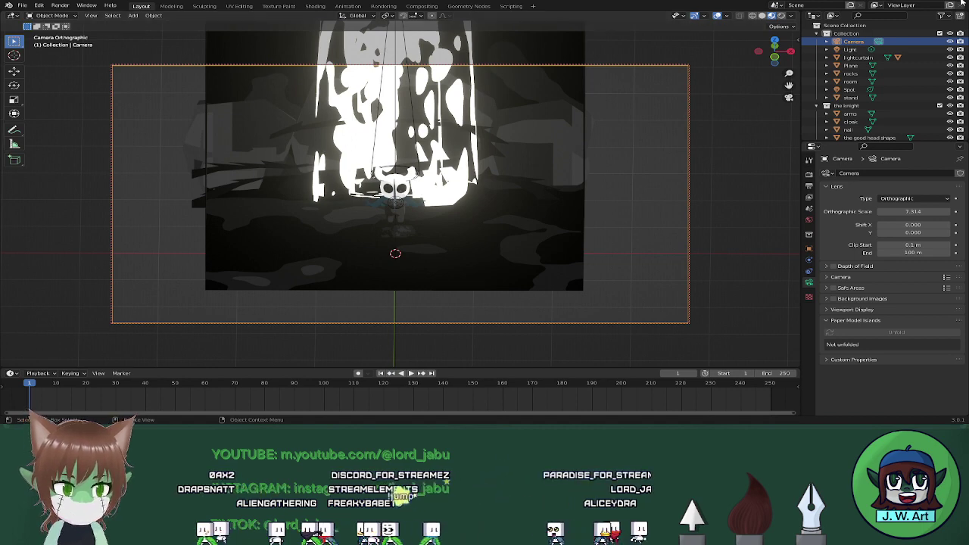
pyautogui.moveTo(579, 199); pyautogui.dragTo(570, 160, button='middle')
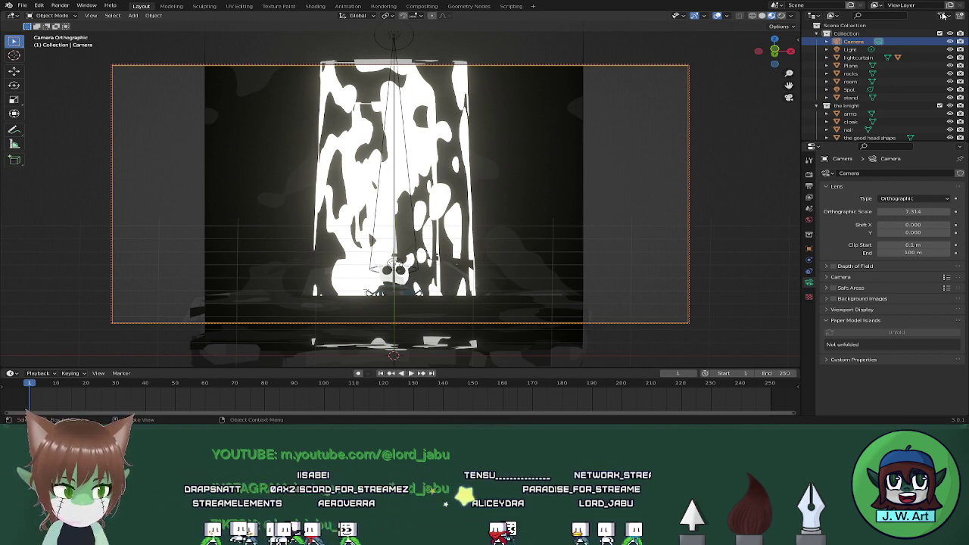
pyautogui.moveTo(583, 197); pyautogui.dragTo(578, 235, button='middle')
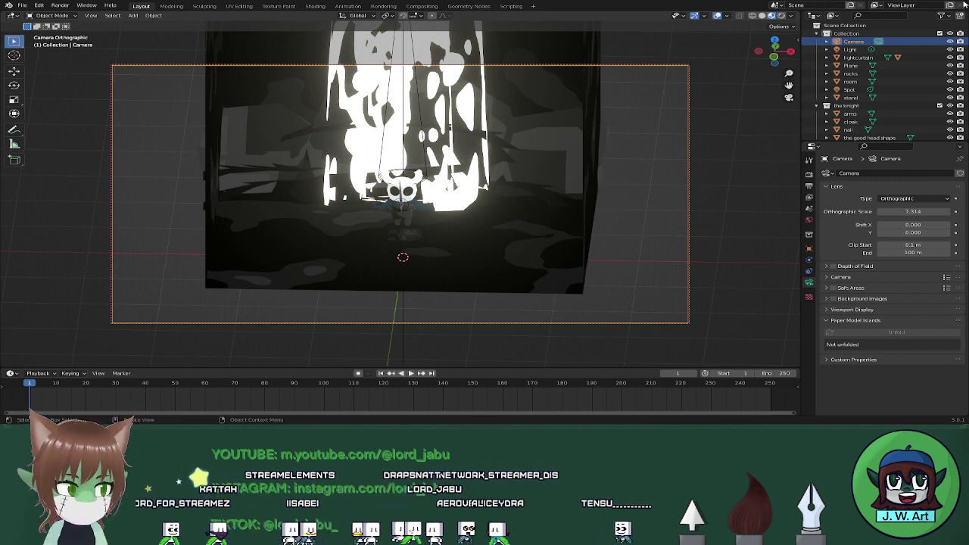
# Render the camera's view, examine the image in the Rendering workspace and return to Layout
pyautogui.click(789, 101)
pyautogui.click(374, 8)
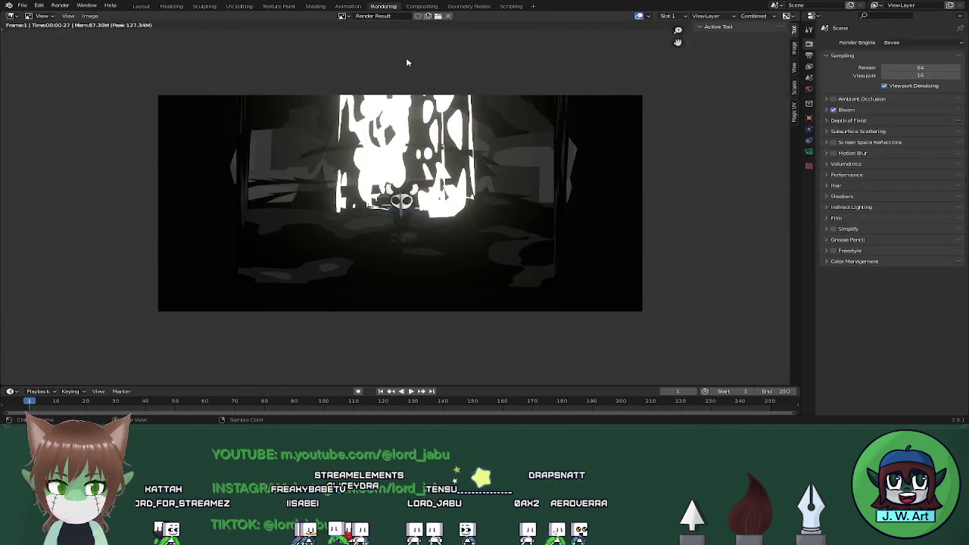
pyautogui.click(140, 7)
pyautogui.moveTo(247, 113); pyautogui.dragTo(227, 214, button='middle')
pyautogui.moveTo(366, 65); pyautogui.dragTo(569, 253)
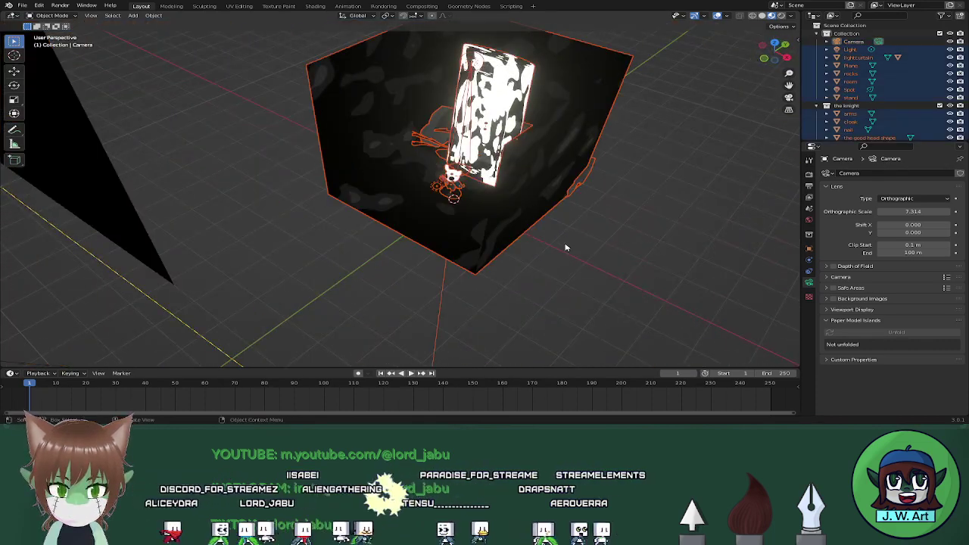
pyautogui.moveTo(565, 247); pyautogui.dragTo(518, 194, button='middle')
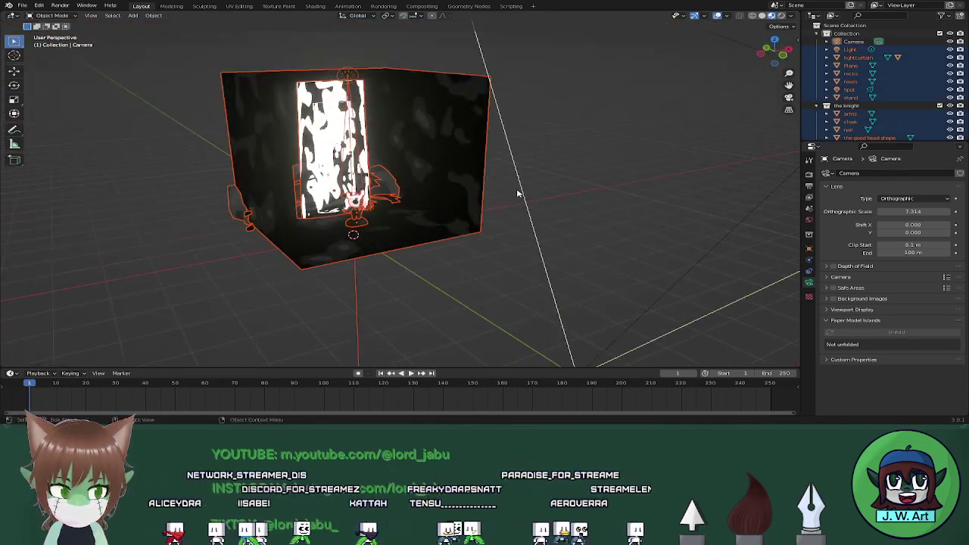
pyautogui.click(850, 50)
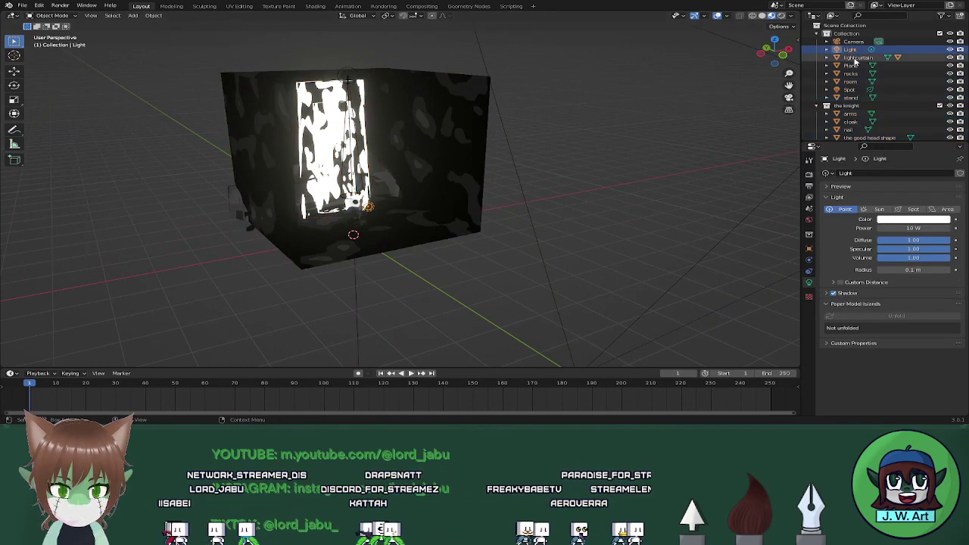
# Move the lightcurtain, Plane, rocks, room, Spot and stand objects into a new collection named "room"
pyautogui.click(855, 58)
pyautogui.keyDown('shift'); pyautogui.click(854, 65); pyautogui.keyUp('shift')
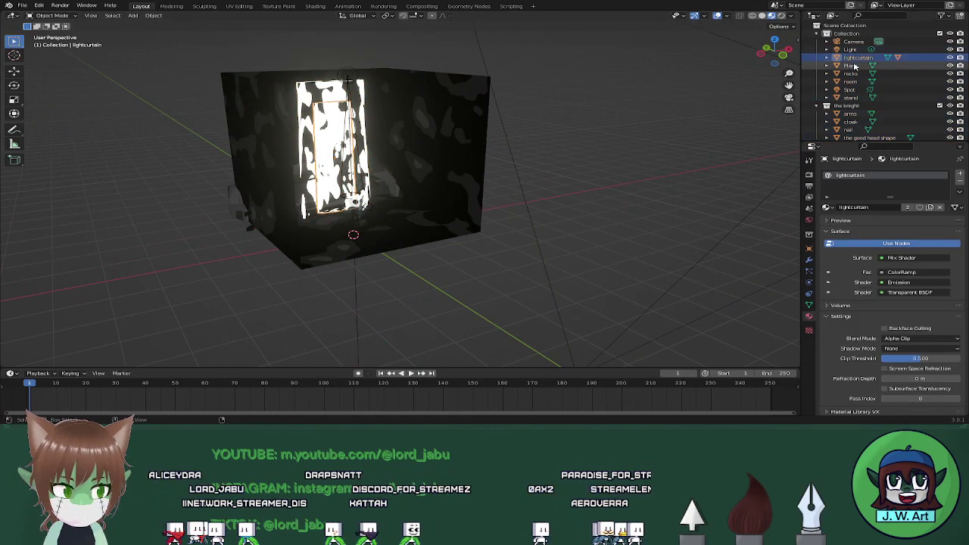
pyautogui.keyDown('shift'); pyautogui.click(851, 73); pyautogui.keyUp('shift')
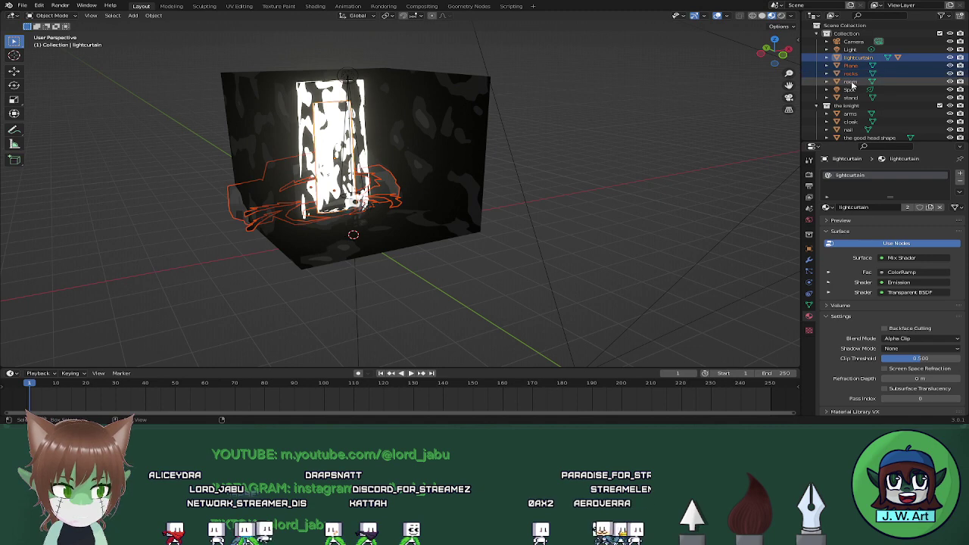
pyautogui.keyDown('shift'); pyautogui.click(851, 81); pyautogui.keyUp('shift')
pyautogui.keyDown('shift'); pyautogui.click(851, 89); pyautogui.keyUp('shift')
pyautogui.keyDown('shift'); pyautogui.click(852, 97); pyautogui.keyUp('shift')
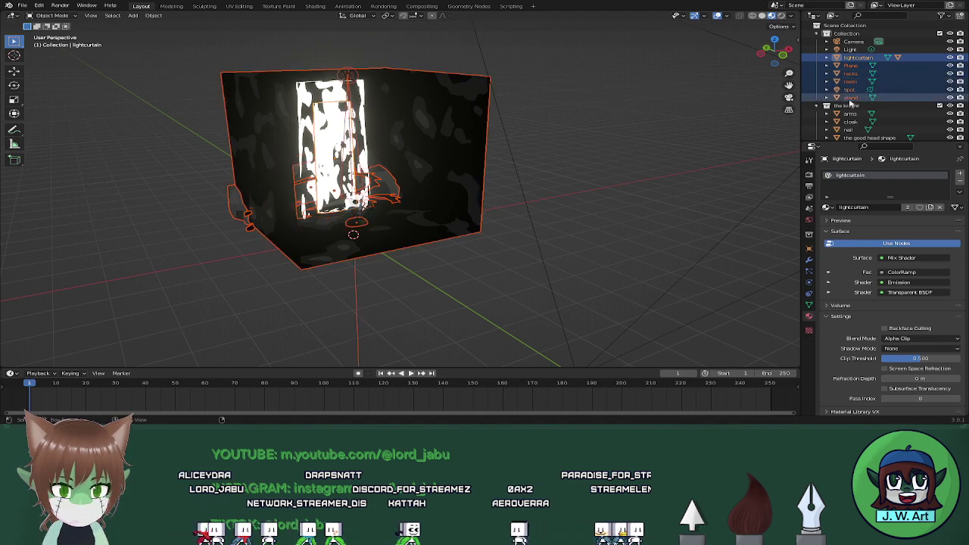
pyautogui.press('m')
pyautogui.click(382, 241)
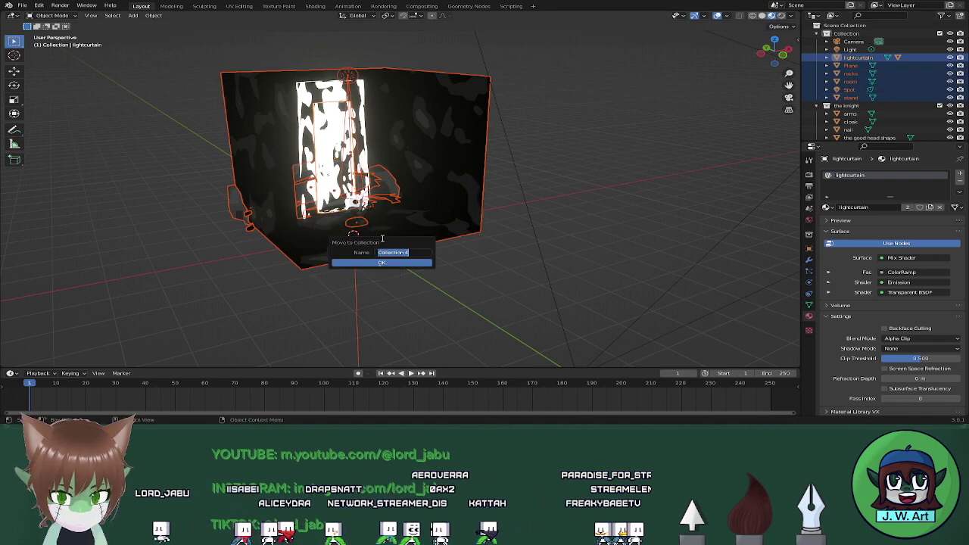
pyautogui.write('room')
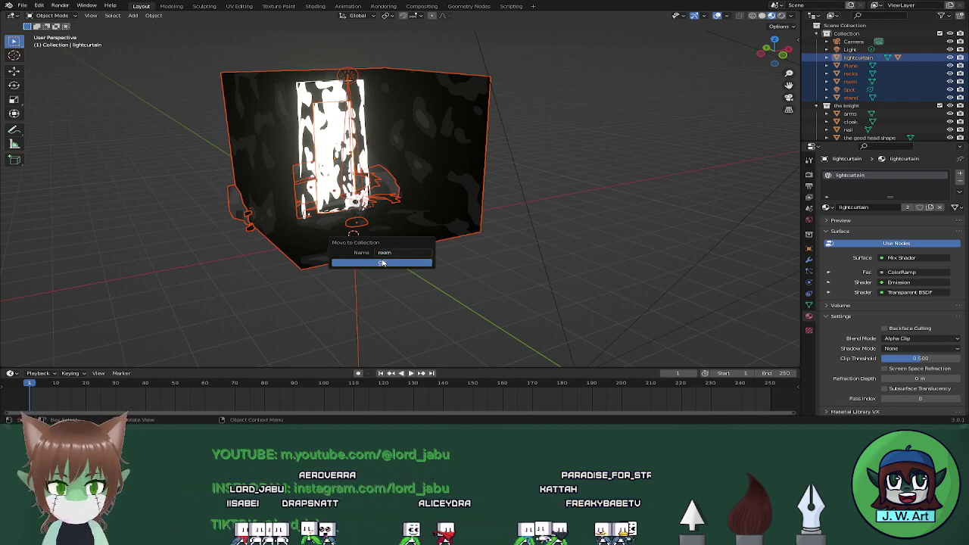
pyautogui.click(382, 262)
# Select all scene objects except the camera, scale them up by about 1.454, and by a further 1.062 through the camera view
pyautogui.moveTo(476, 235); pyautogui.dragTo(437, 205, button='middle')
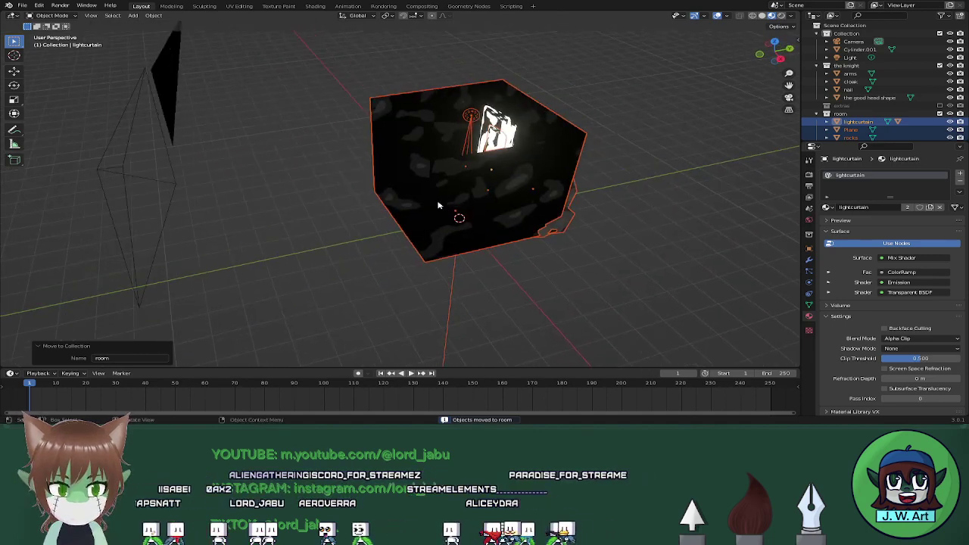
pyautogui.moveTo(372, 100); pyautogui.dragTo(600, 263)
pyautogui.moveTo(535, 274); pyautogui.dragTo(552, 249, button='middle')
pyautogui.press('s')
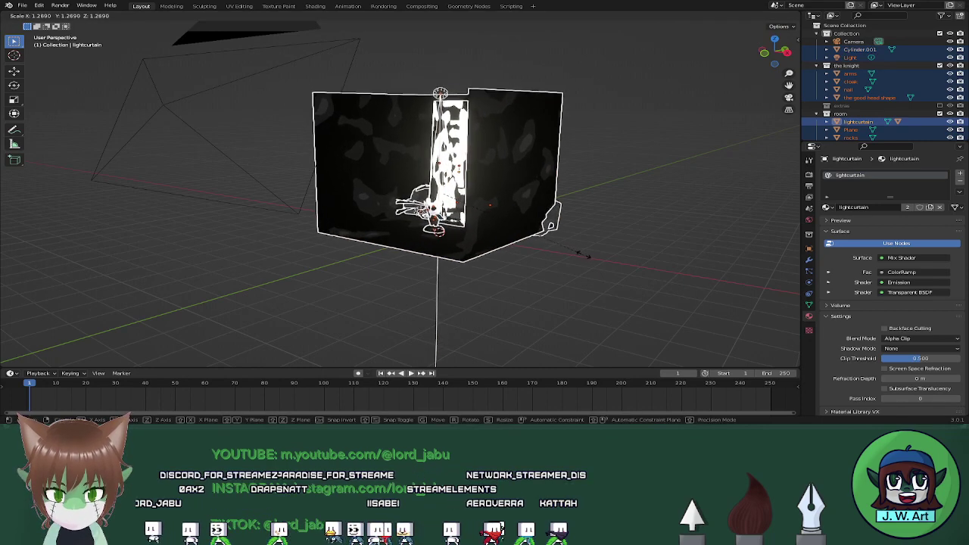
pyautogui.click(598, 275)
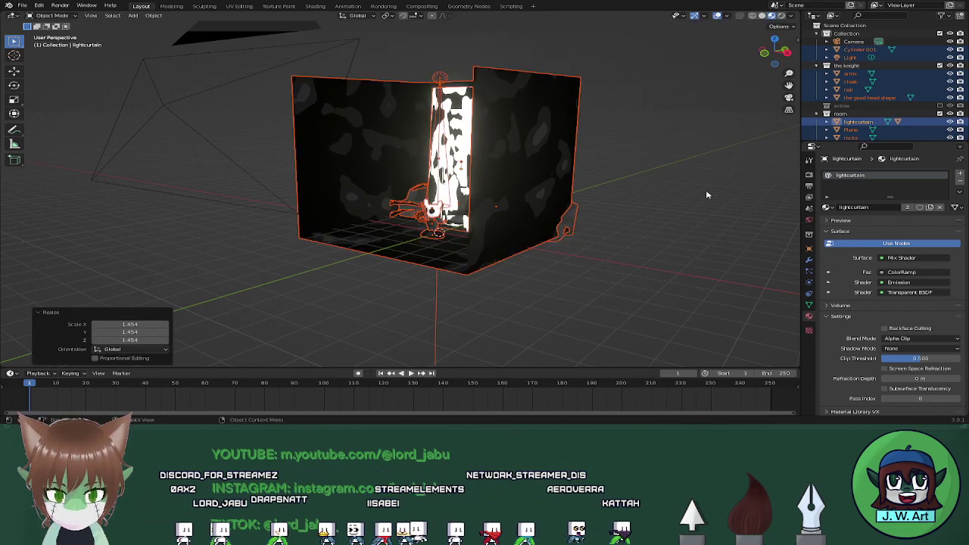
pyautogui.press('KP_0')
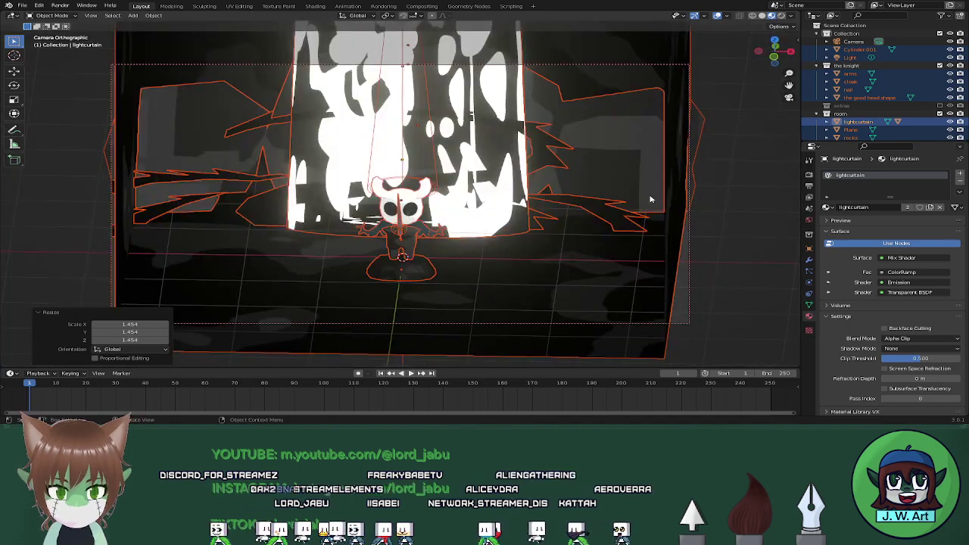
pyautogui.press('s')
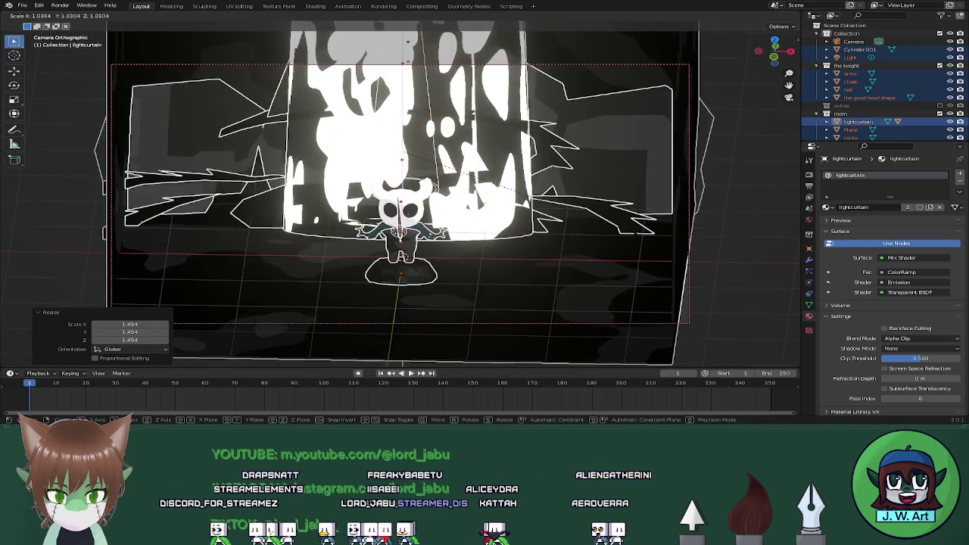
pyautogui.click(649, 250)
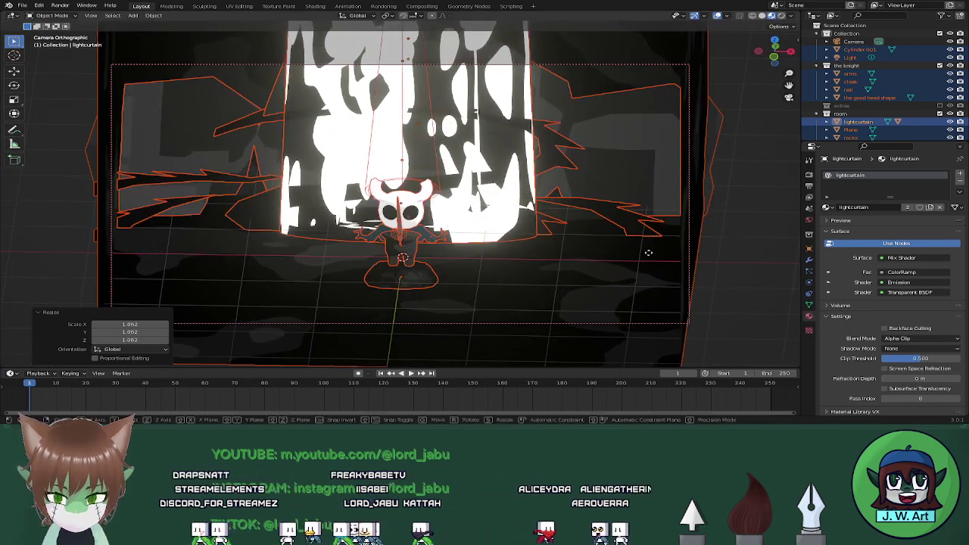
pyautogui.press('g')
pyautogui.press('y')
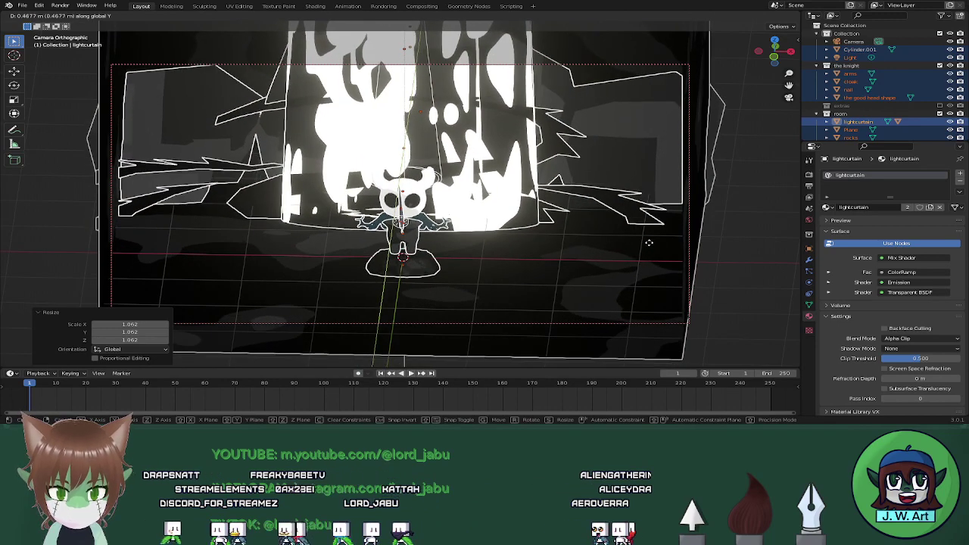
pyautogui.rightClick(650, 246)
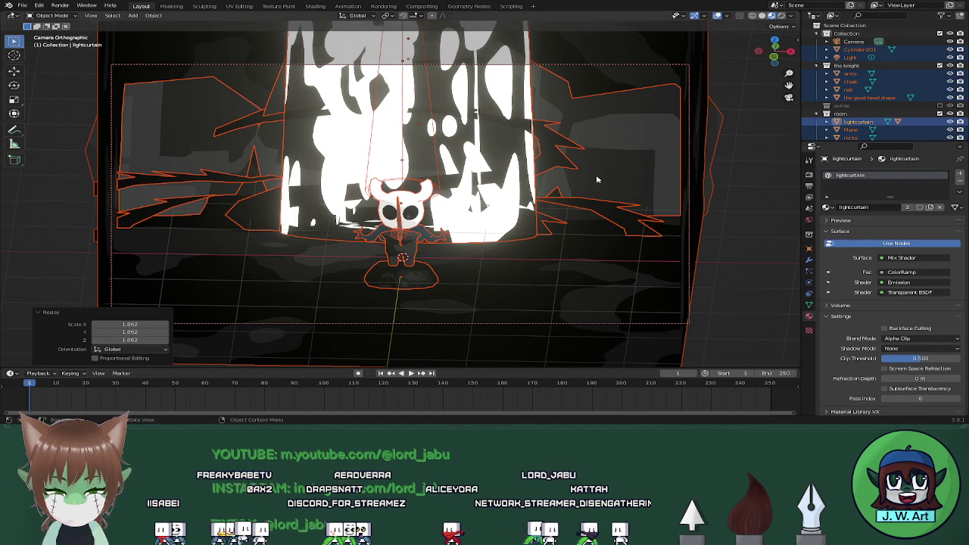
# Leave the camera view, select the point light by the knight, switch to rendered shading and move the light about 0.4 m along Y
pyautogui.click(788, 98)
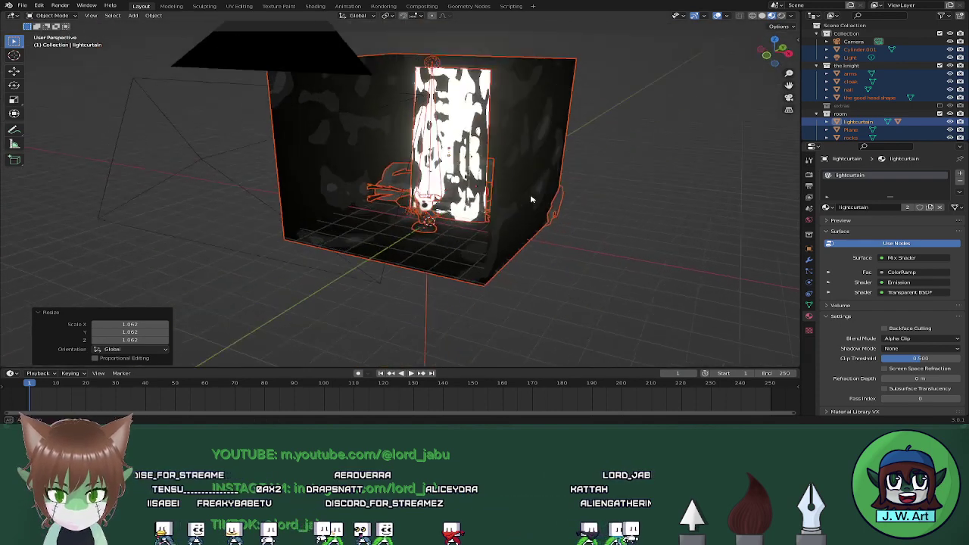
pyautogui.scroll(4, 478, 230)
pyautogui.moveTo(409, 216); pyautogui.dragTo(491, 229, button='middle')
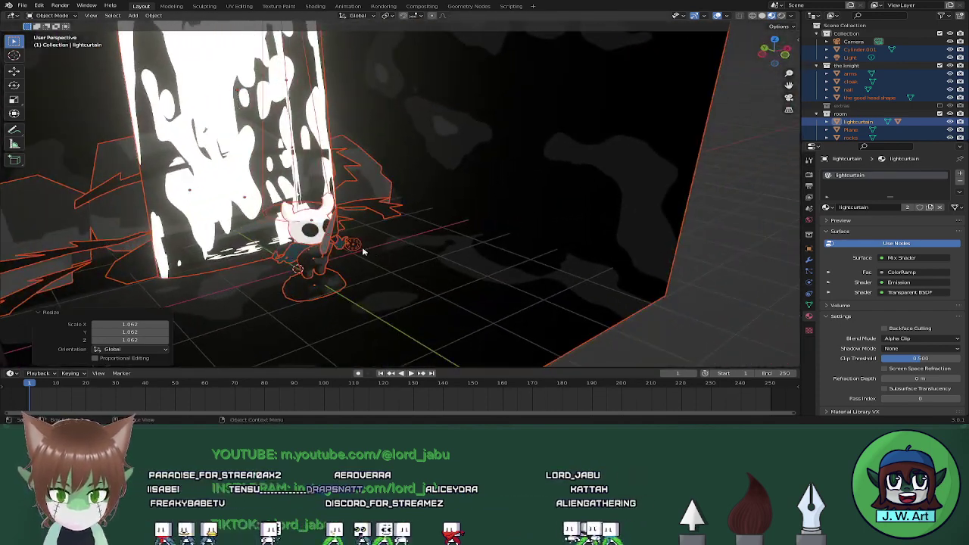
pyautogui.click(354, 244)
pyautogui.moveTo(354, 245); pyautogui.dragTo(385, 260, button='middle')
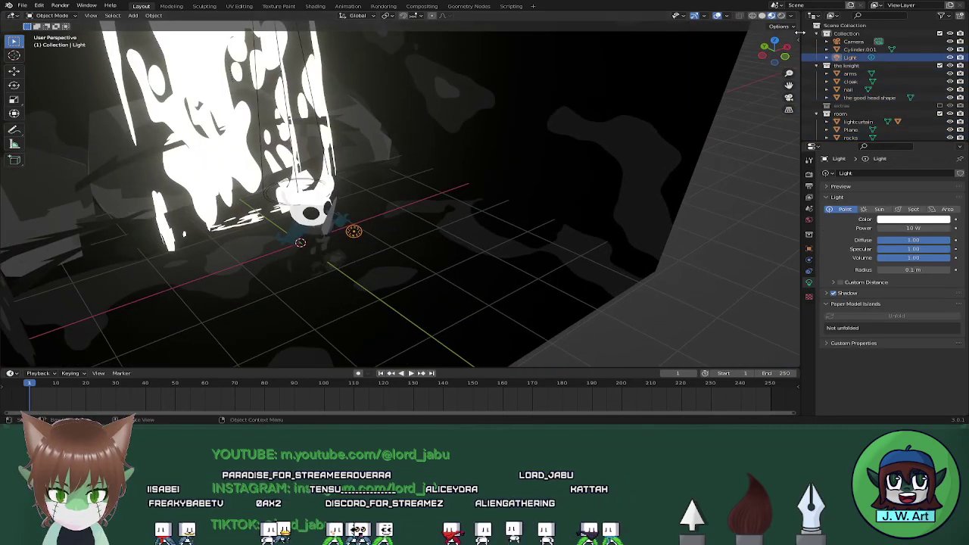
pyautogui.click(781, 15)
pyautogui.press('g')
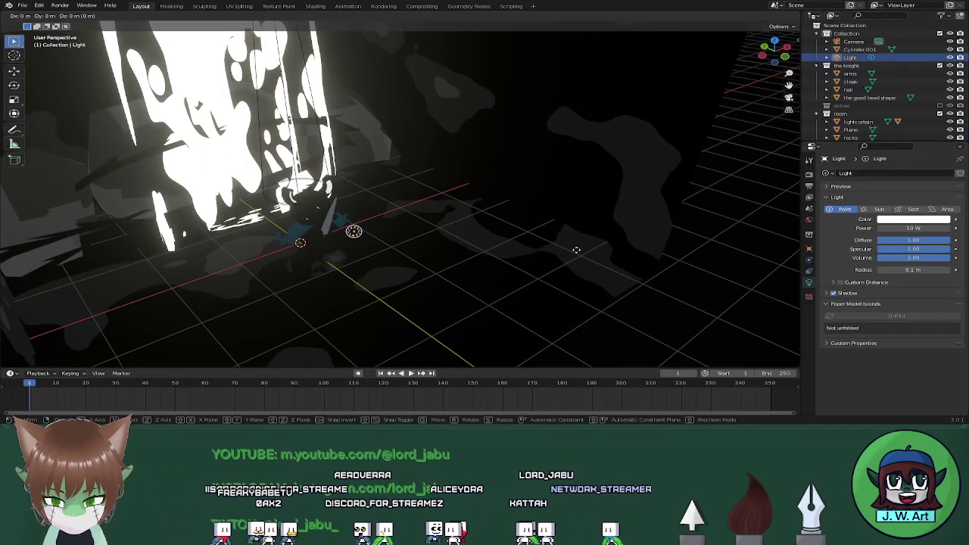
pyautogui.press('y')
pyautogui.click(556, 247)
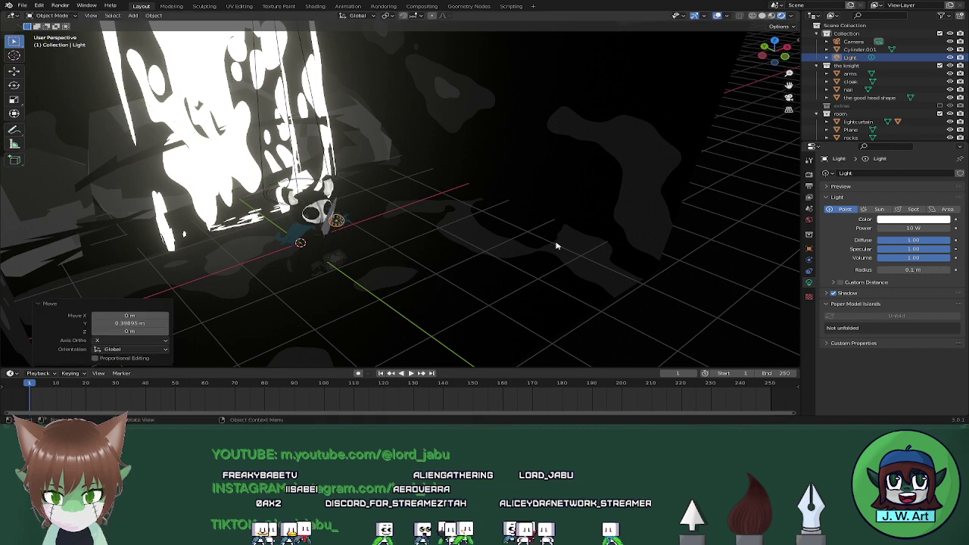
# Try the point light's power at 30 W, 60 W and 100 W, inspecting the lit knight up close
pyautogui.click(908, 228)
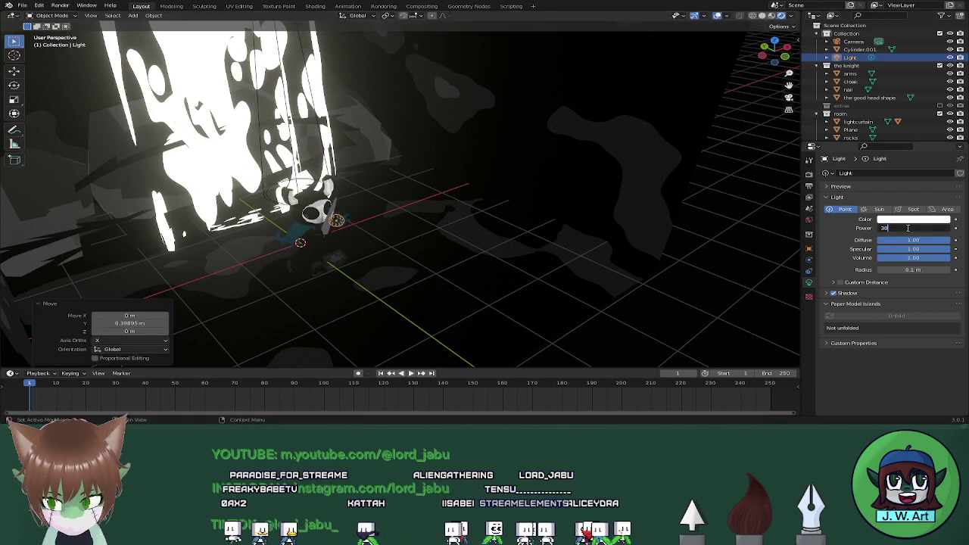
pyautogui.press('Return')
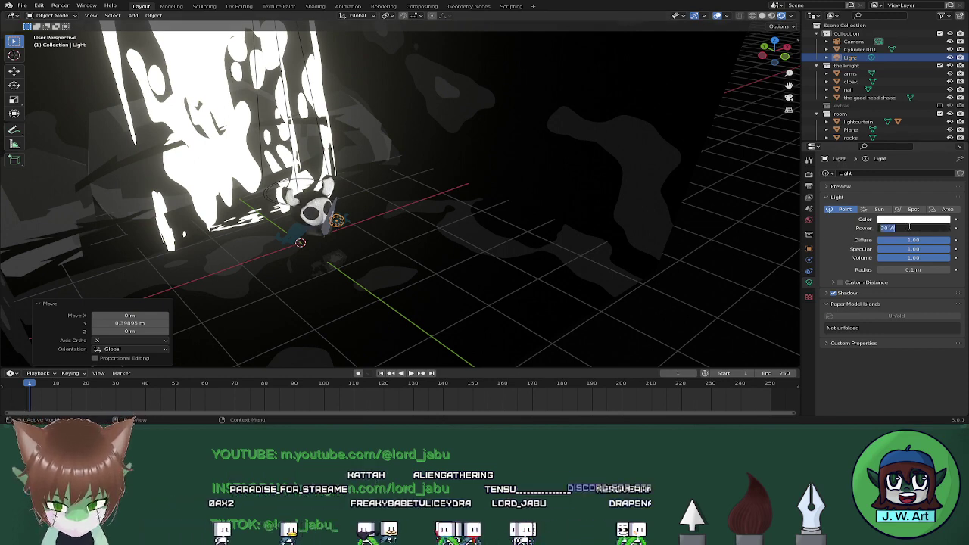
pyautogui.press('Return')
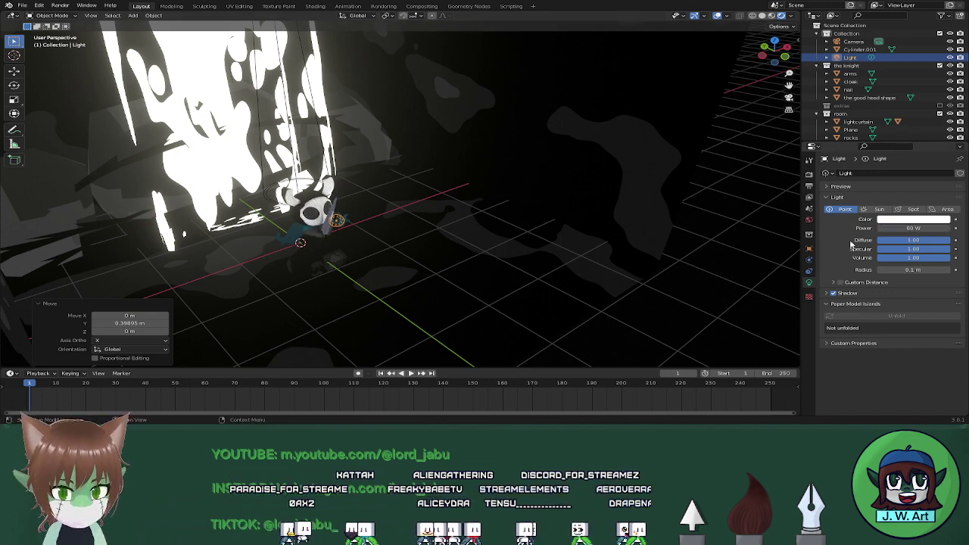
pyautogui.scroll(2, 424, 214)
pyautogui.moveTo(416, 219); pyautogui.dragTo(455, 201, button='middle')
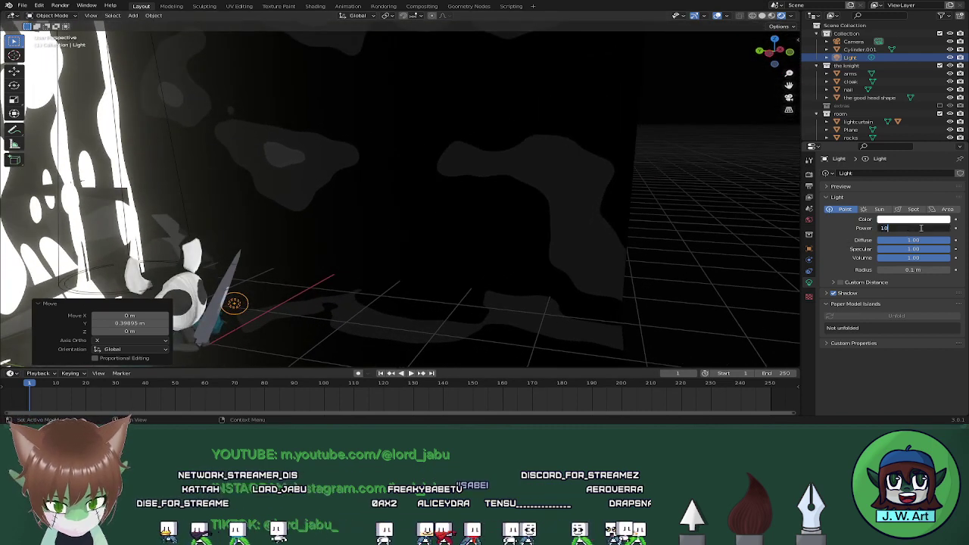
pyautogui.write('0 W')
pyautogui.press('Return')
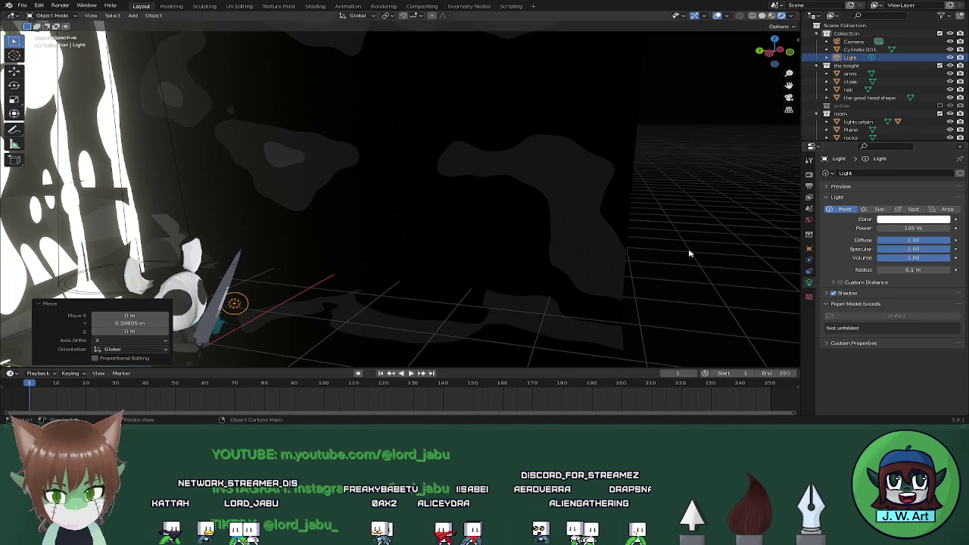
# Lower the light about 0.21 m along Z and shift it about -0.032 m along X to centre it before the knight
pyautogui.moveTo(689, 254); pyautogui.dragTo(587, 266, button='middle')
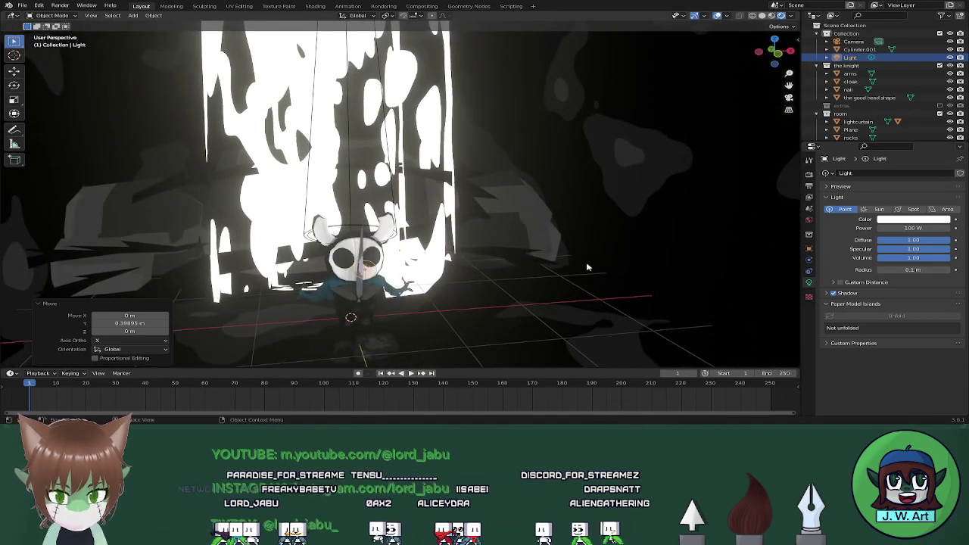
pyautogui.press('g')
pyautogui.press('z')
pyautogui.click(587, 286)
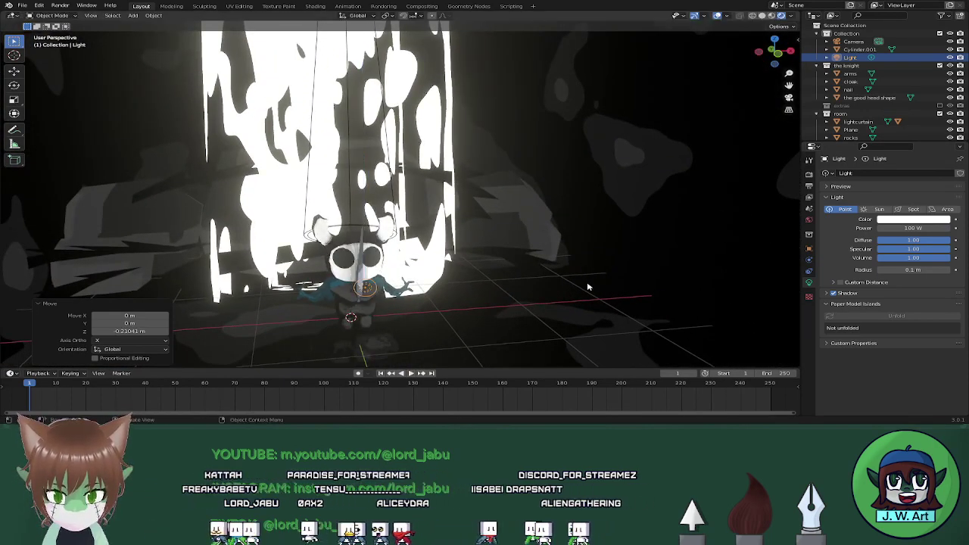
pyautogui.press('g')
pyautogui.press('x')
pyautogui.click(595, 289)
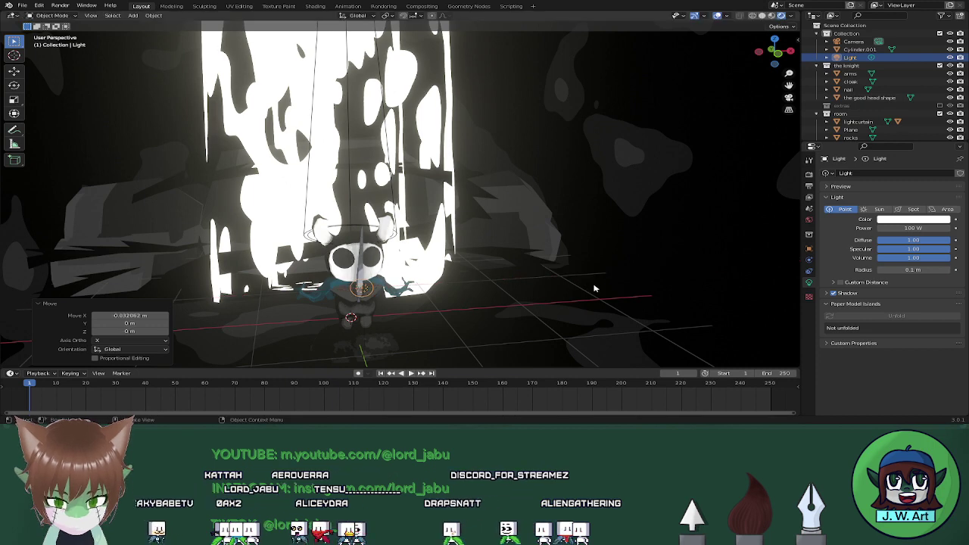
# Raise the point light's power to 200 W and on to 400 W, checking the knight's lighting in between
pyautogui.click(936, 227)
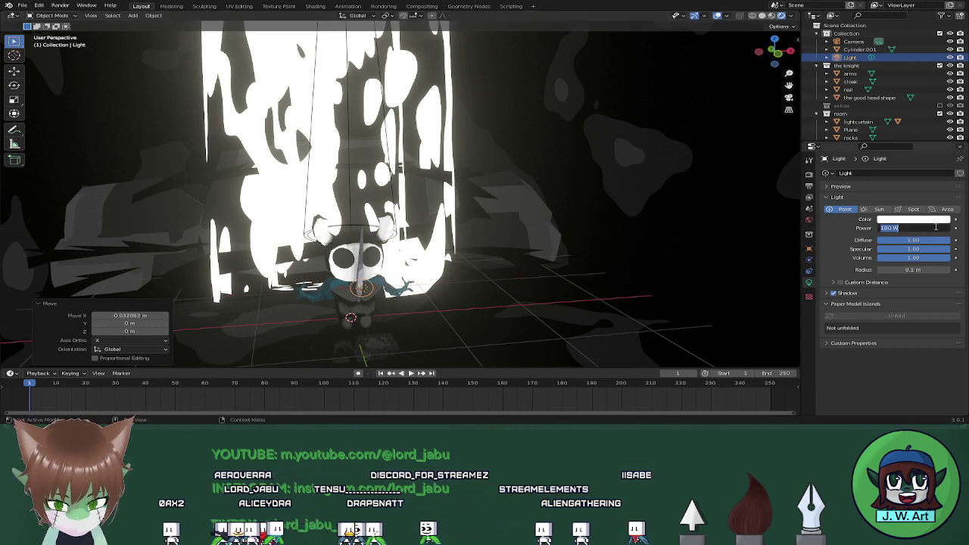
pyautogui.write('200')
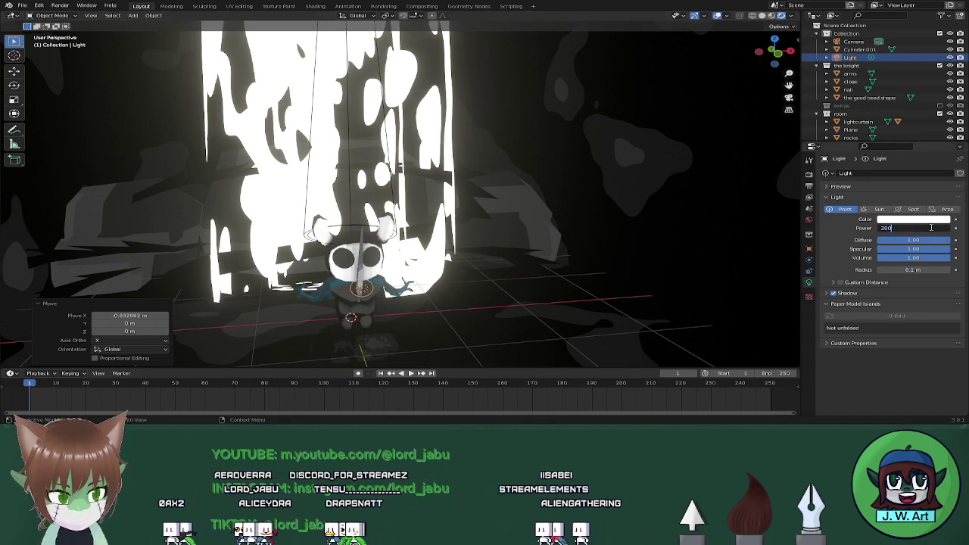
pyautogui.press('Return')
pyautogui.moveTo(525, 273)
pyautogui.mouseDown(button='middle')
pyautogui.moveTo(509, 277)
pyautogui.moveTo(515, 262)
pyautogui.mouseUp(button='middle')
pyautogui.click(932, 227)
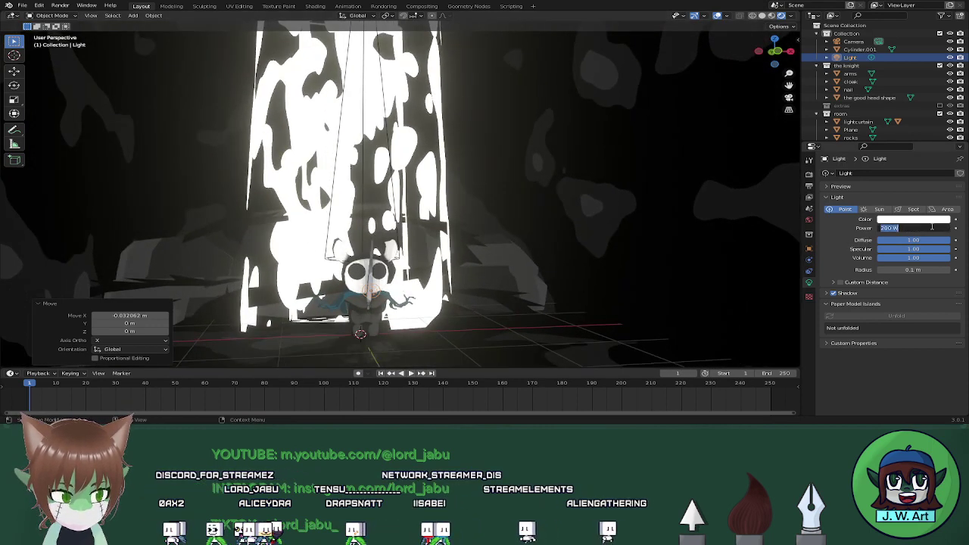
pyautogui.write('400')
pyautogui.press('Return')
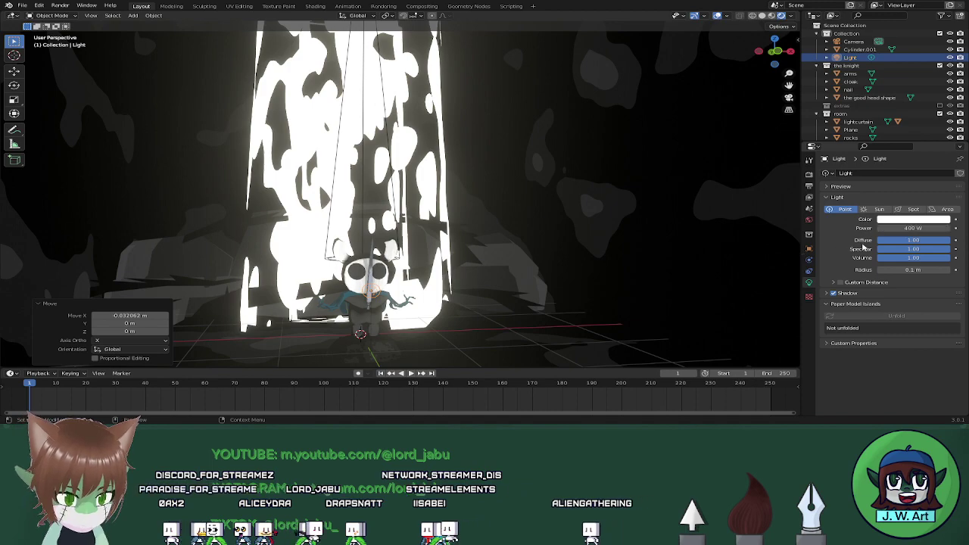
# Try the Spot type on the light, change it to Area and aim it at the knight
pyautogui.moveTo(713, 246); pyautogui.dragTo(645, 257, button='middle')
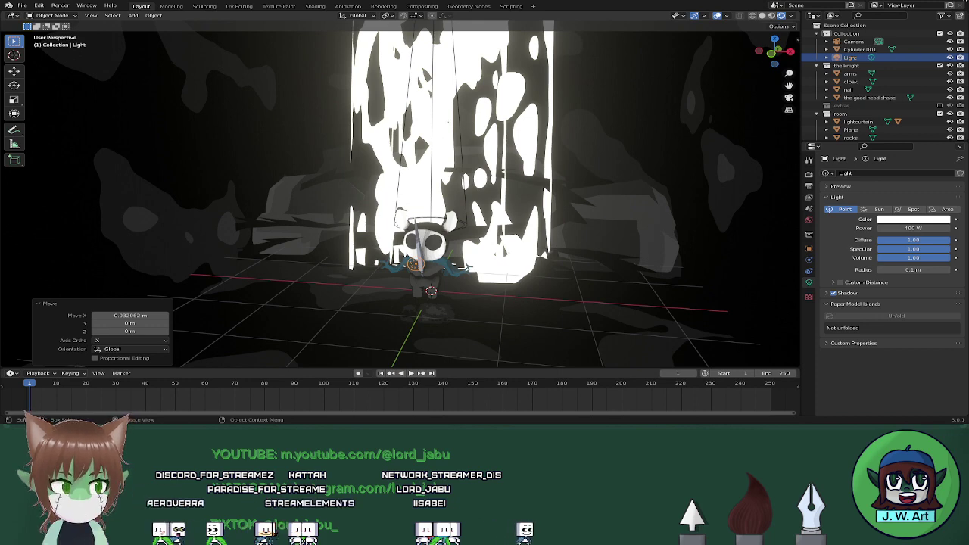
pyautogui.click(908, 210)
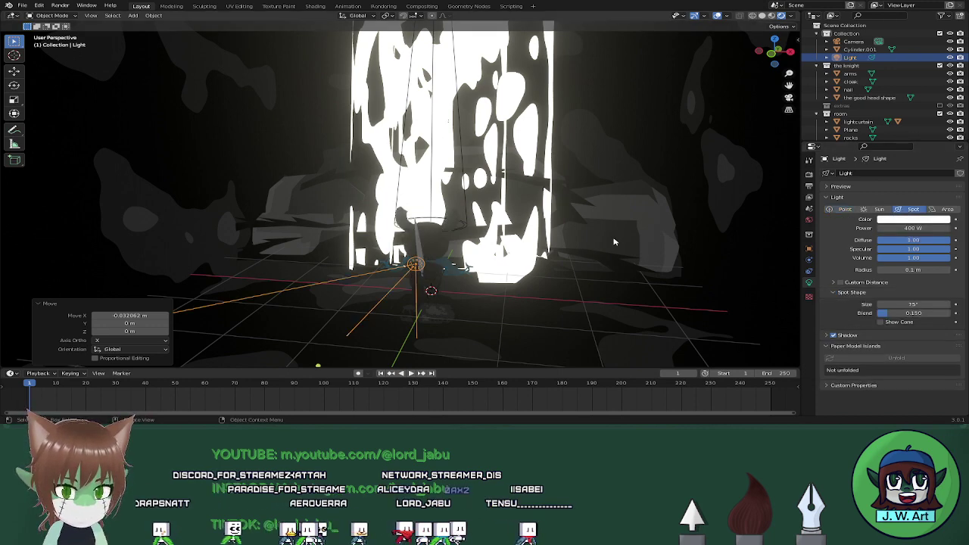
pyautogui.moveTo(719, 250); pyautogui.dragTo(634, 241, button='middle')
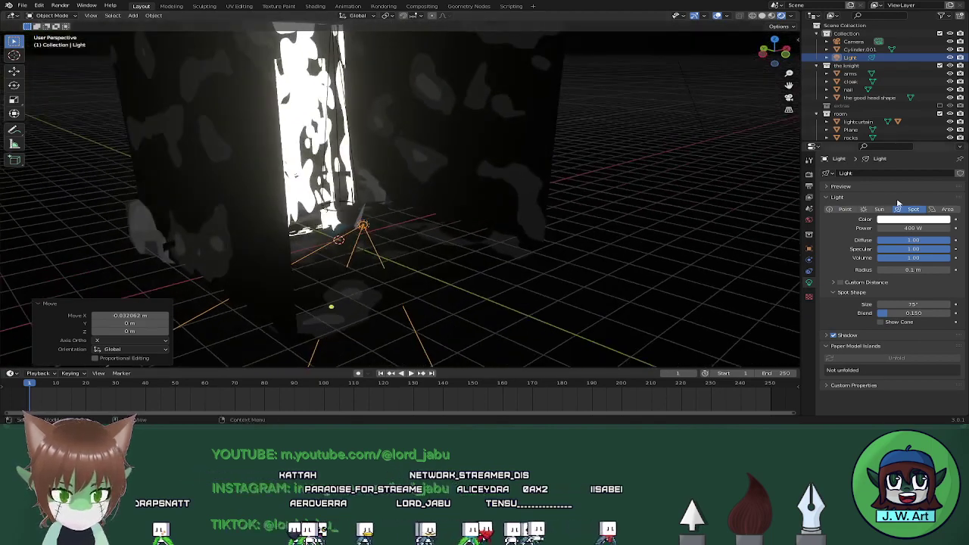
pyautogui.click(945, 211)
pyautogui.moveTo(577, 223); pyautogui.dragTo(500, 261, button='middle')
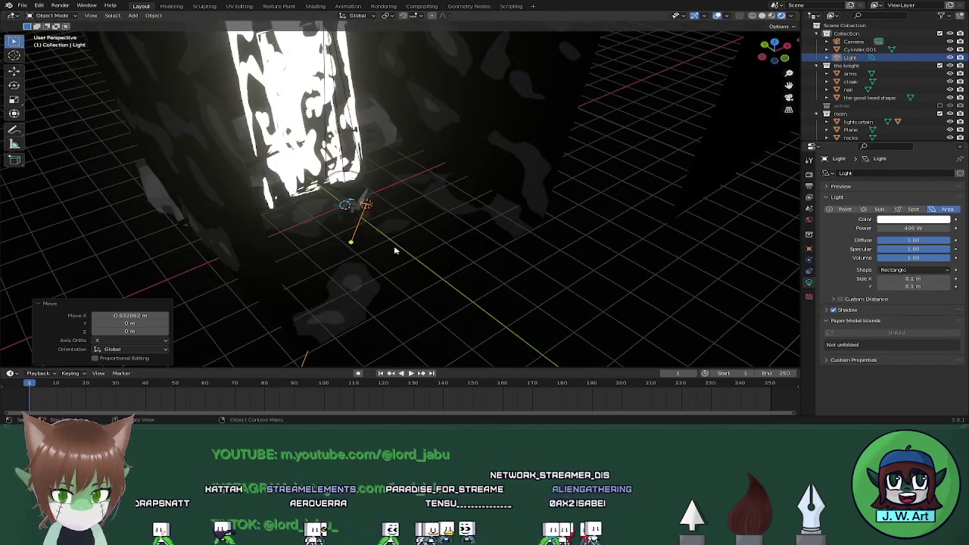
pyautogui.moveTo(353, 241); pyautogui.dragTo(356, 198)
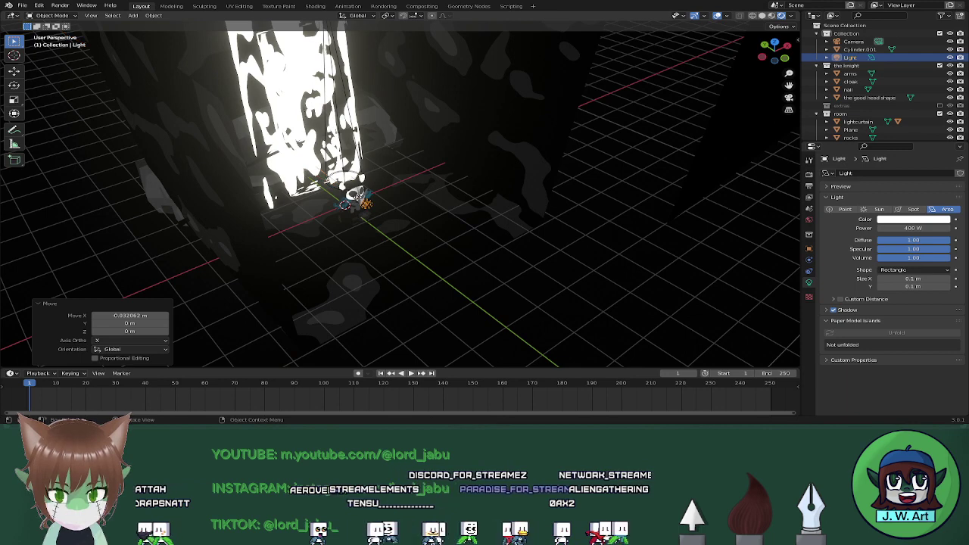
# Move the area light about -1.13 m along Y and -0.56 m along Z, and re-aim it at the knight
pyautogui.hotkey('ctrl', 'z')
pyautogui.press('g')
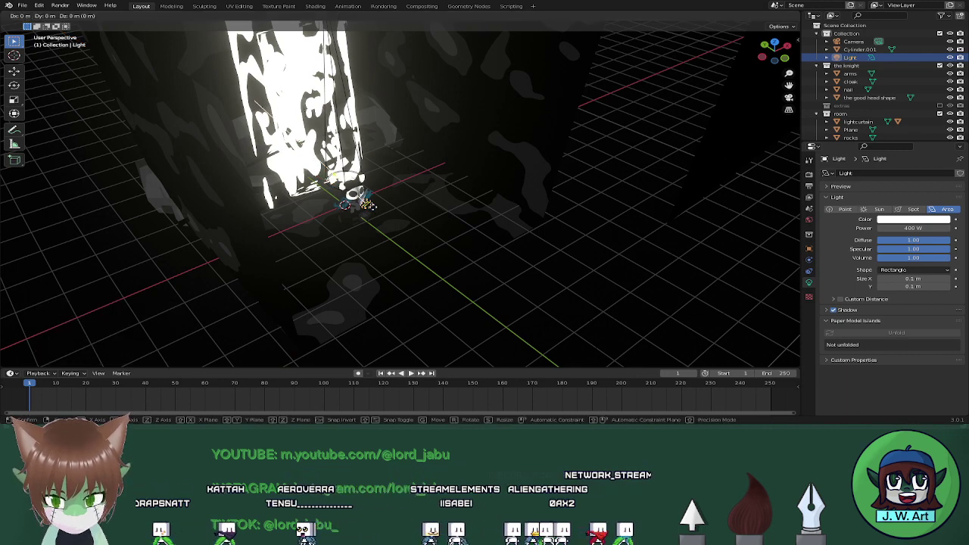
pyautogui.press('y')
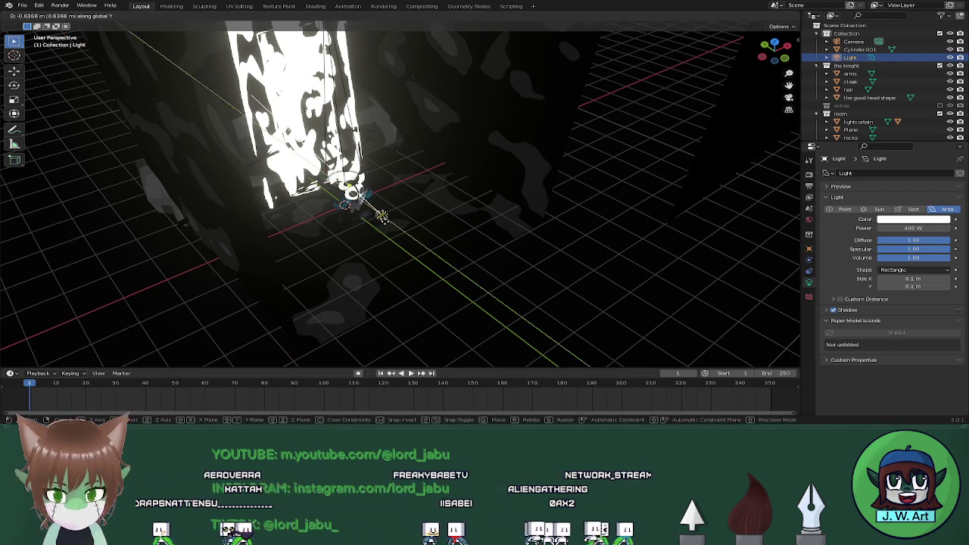
pyautogui.click(396, 230)
pyautogui.moveTo(396, 230); pyautogui.dragTo(395, 206, button='middle')
pyautogui.press('g')
pyautogui.press('z')
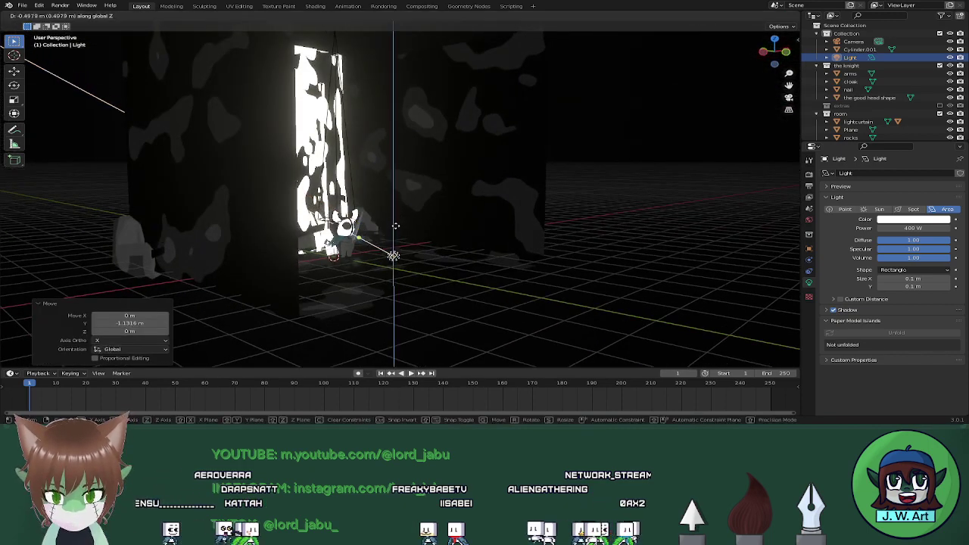
pyautogui.click(361, 239)
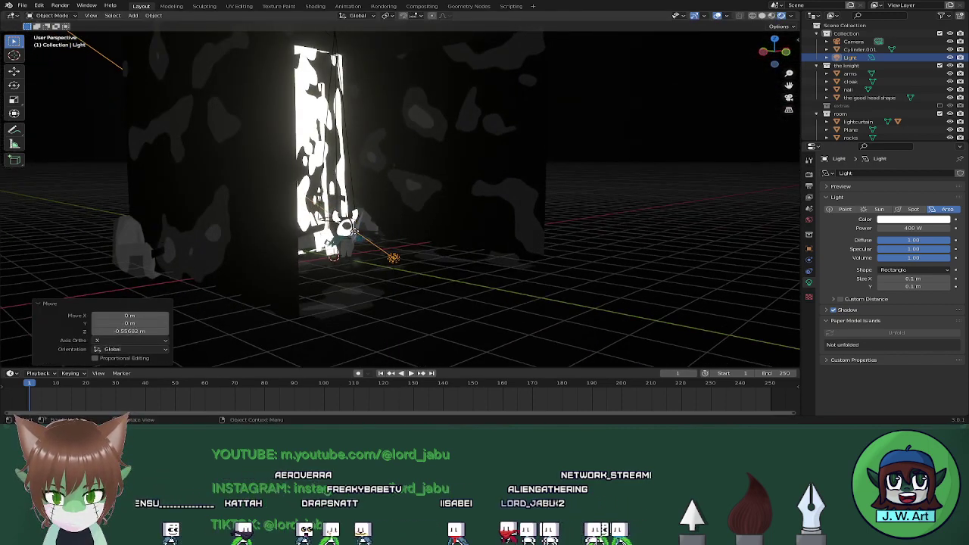
pyautogui.click(354, 231)
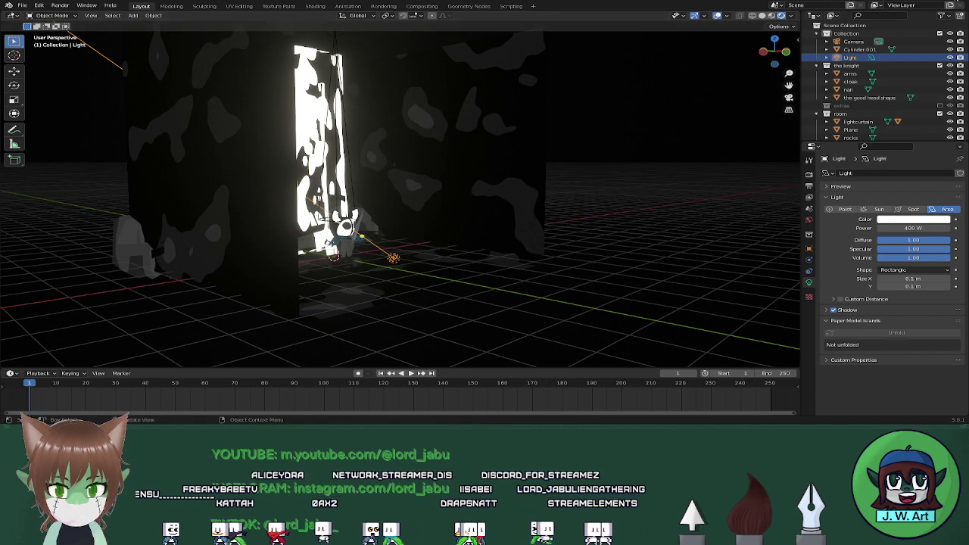
# Check the rendered image of the scene and save the file "hollow knight low poly.blend"
pyautogui.click(385, 7)
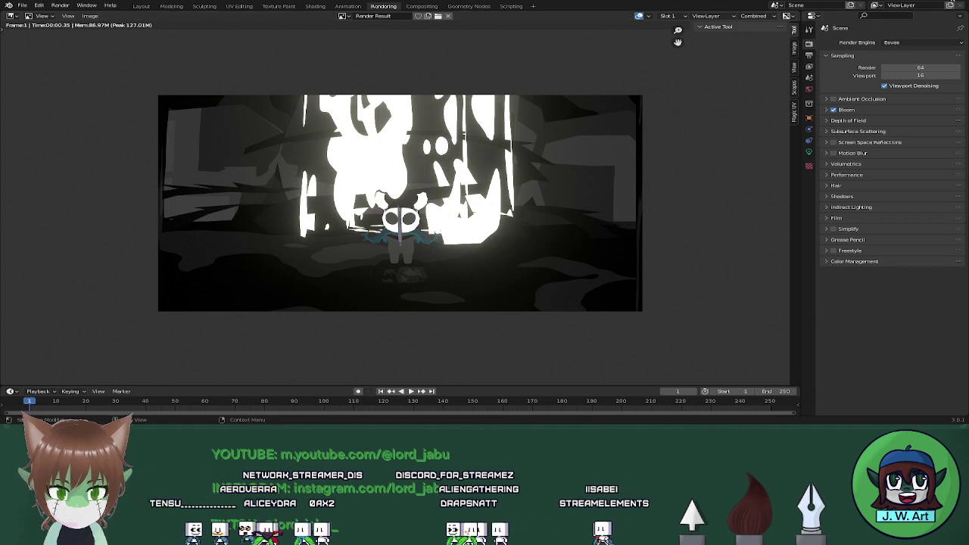
pyautogui.hotkey('ctrl', 'q')
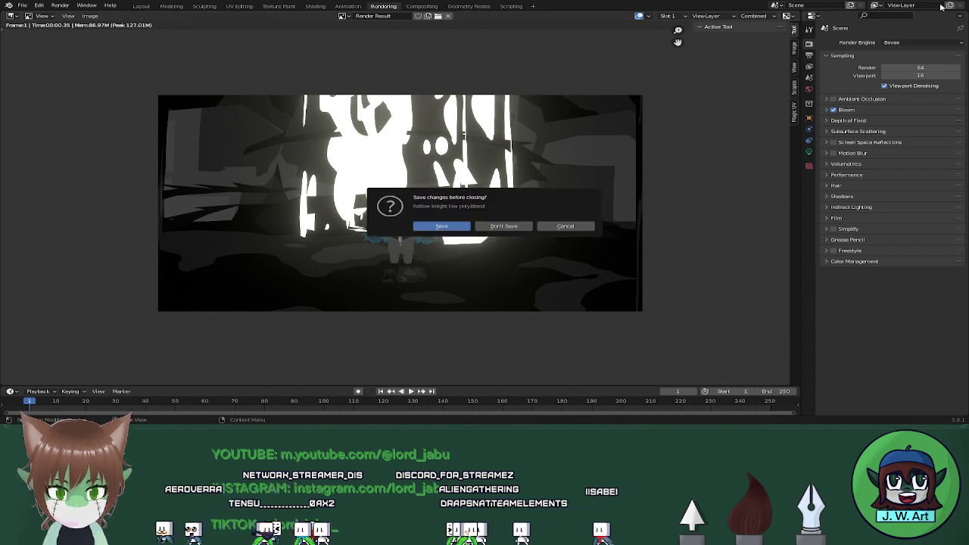
pyautogui.click(565, 226)
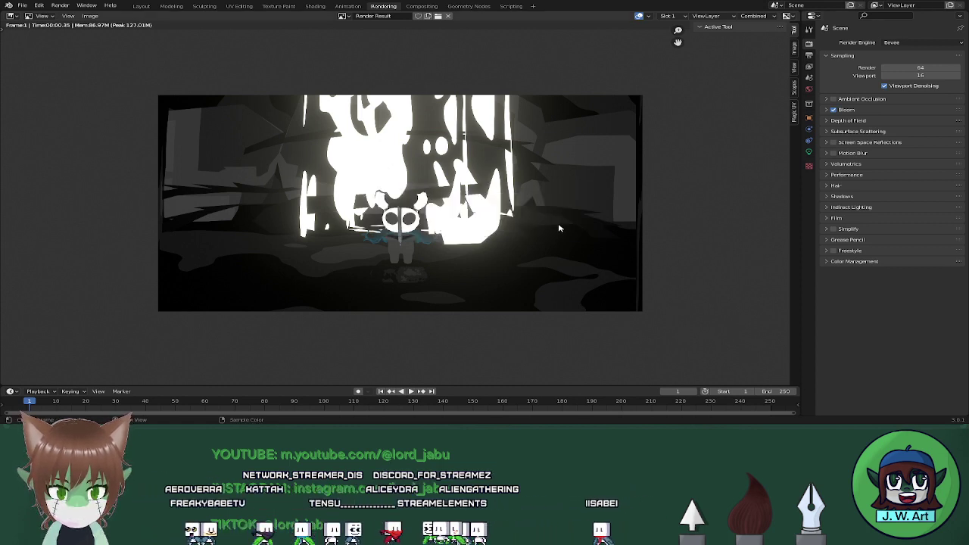
pyautogui.hotkey('ctrl', 's')
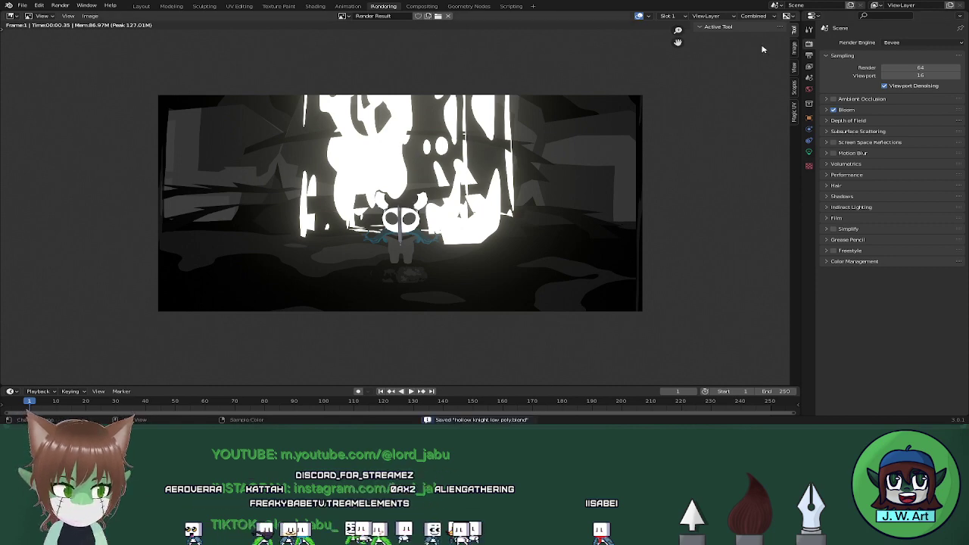
# Delete the Noise Texture node from the room's scenery material
pyautogui.click(141, 6)
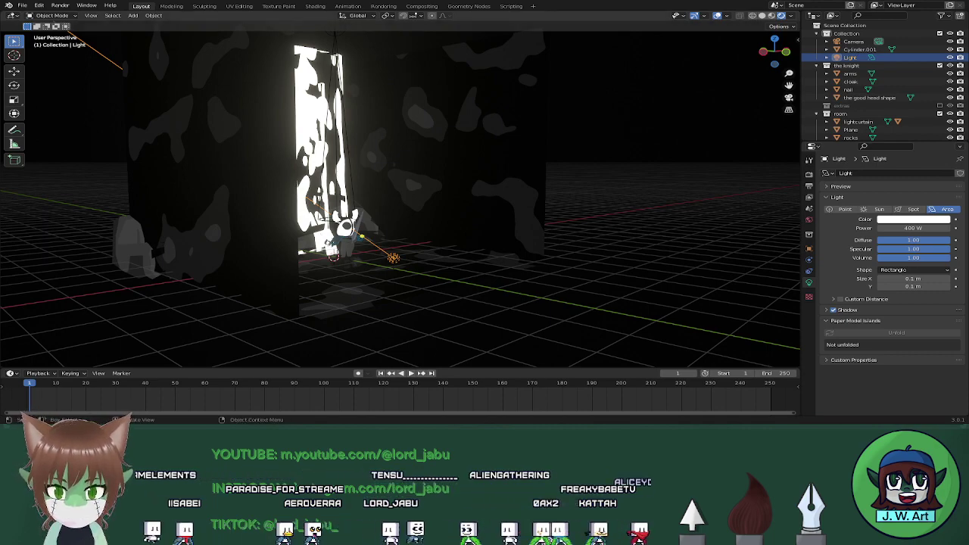
pyautogui.moveTo(488, 254); pyautogui.dragTo(451, 276, button='middle')
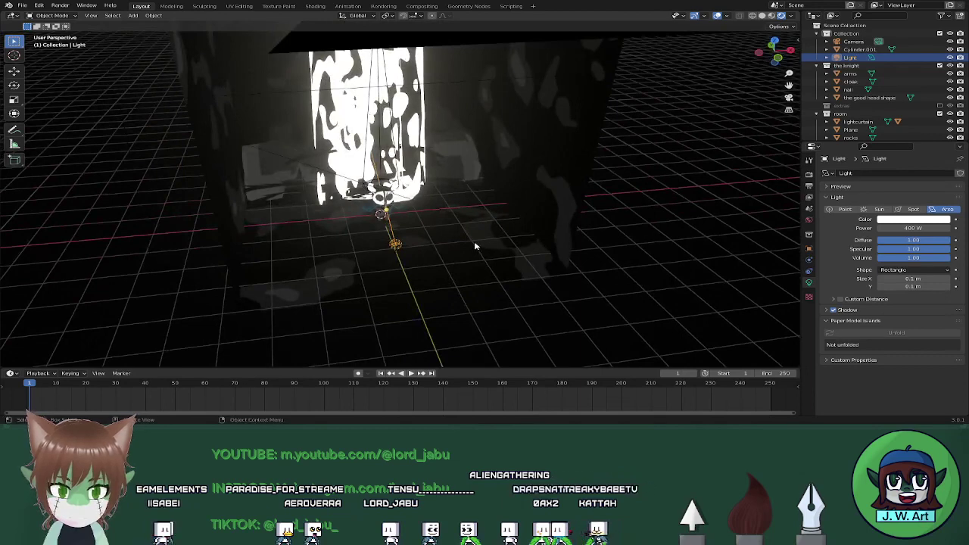
pyautogui.click(491, 258)
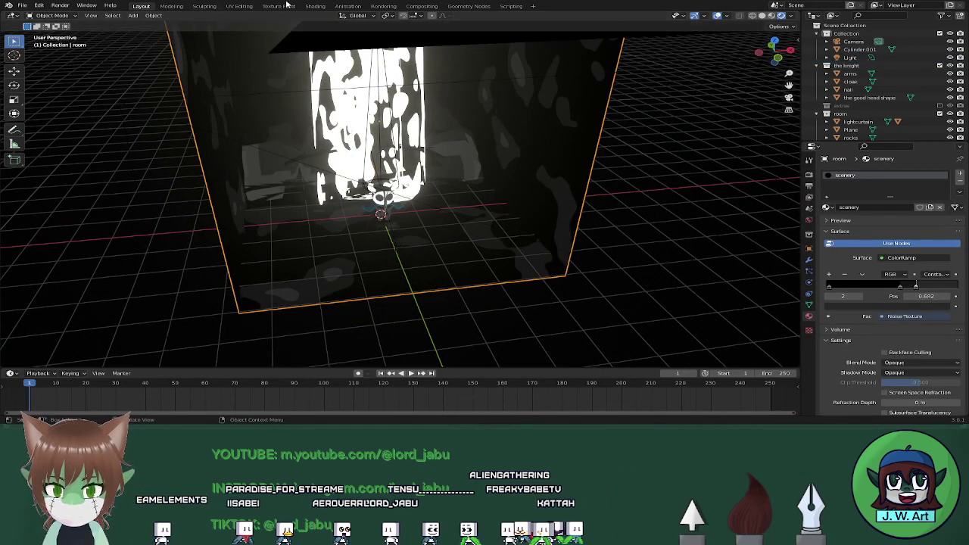
pyautogui.click(315, 6)
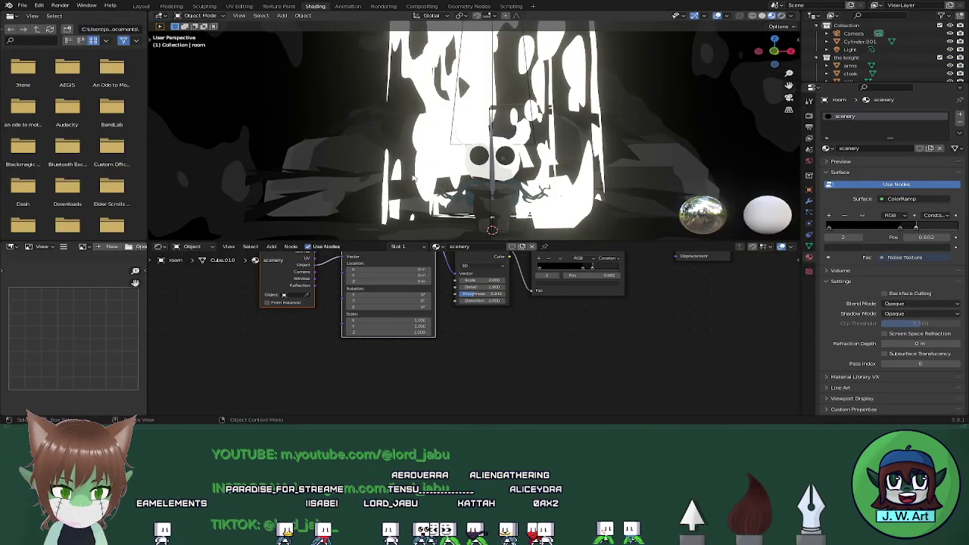
pyautogui.moveTo(610, 179); pyautogui.dragTo(587, 199, button='middle')
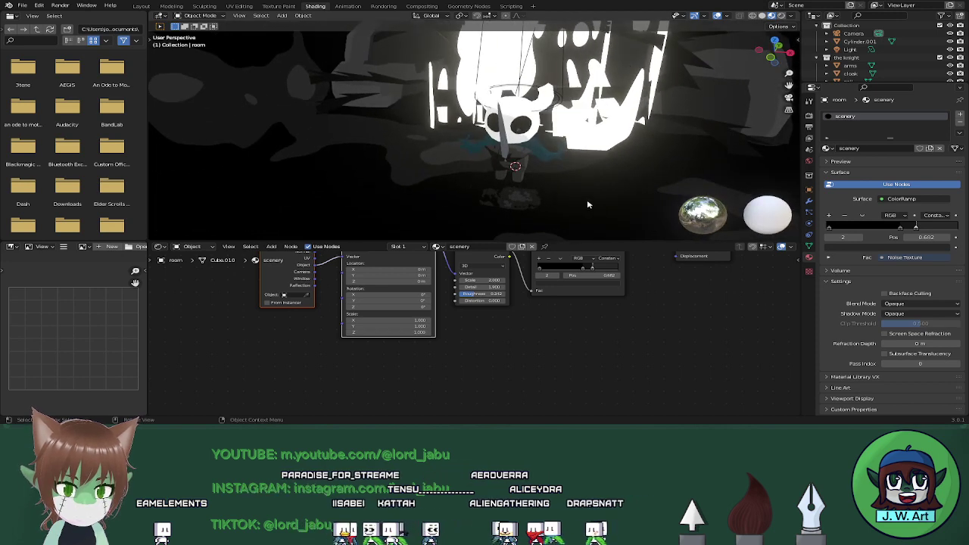
pyautogui.moveTo(534, 346); pyautogui.dragTo(491, 382, button='middle')
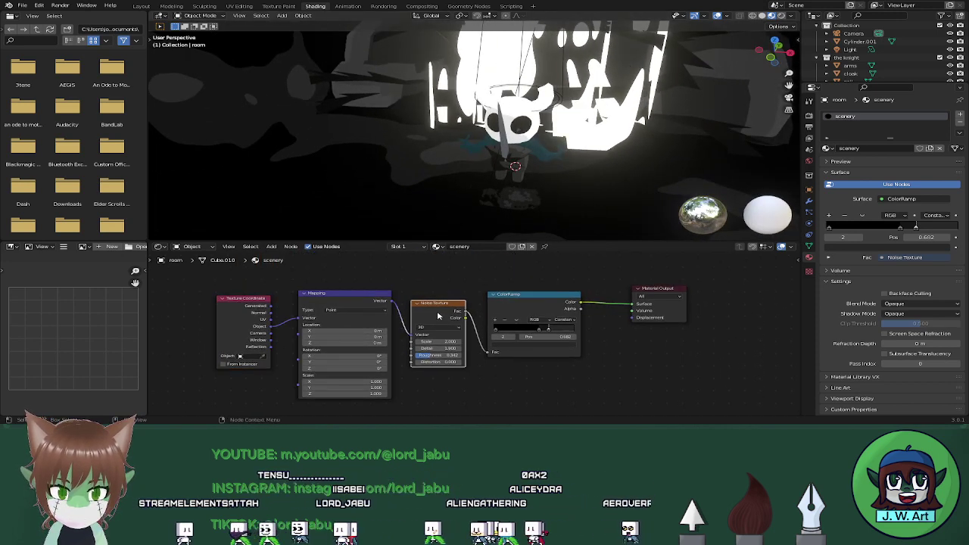
pyautogui.press('x')
pyautogui.hotkey('shift', 'a')
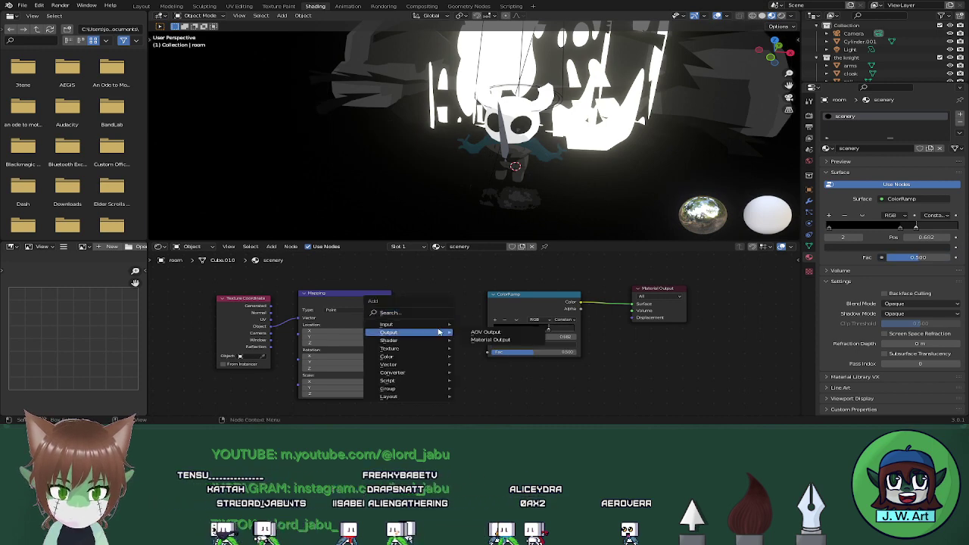
pyautogui.moveTo(435, 348)
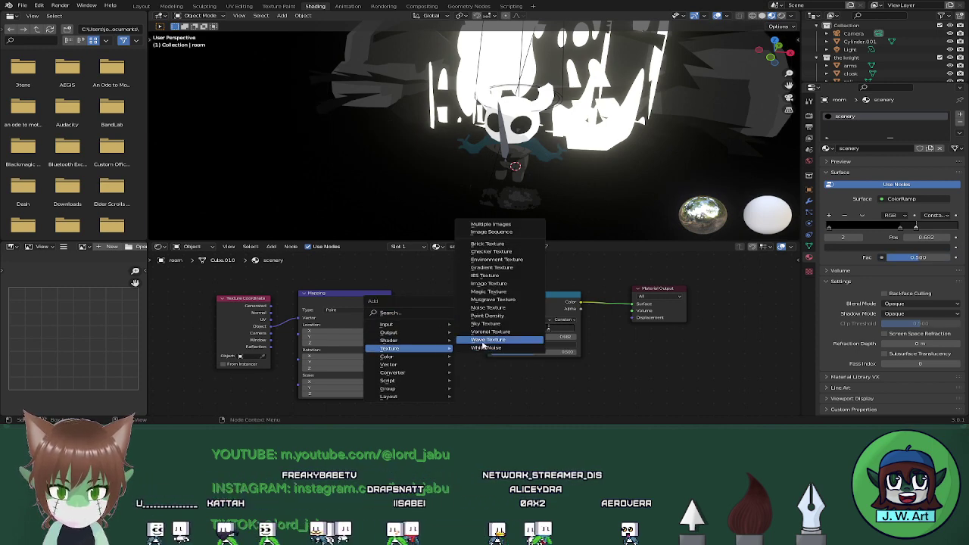
pyautogui.click(509, 261)
pyautogui.click(416, 299)
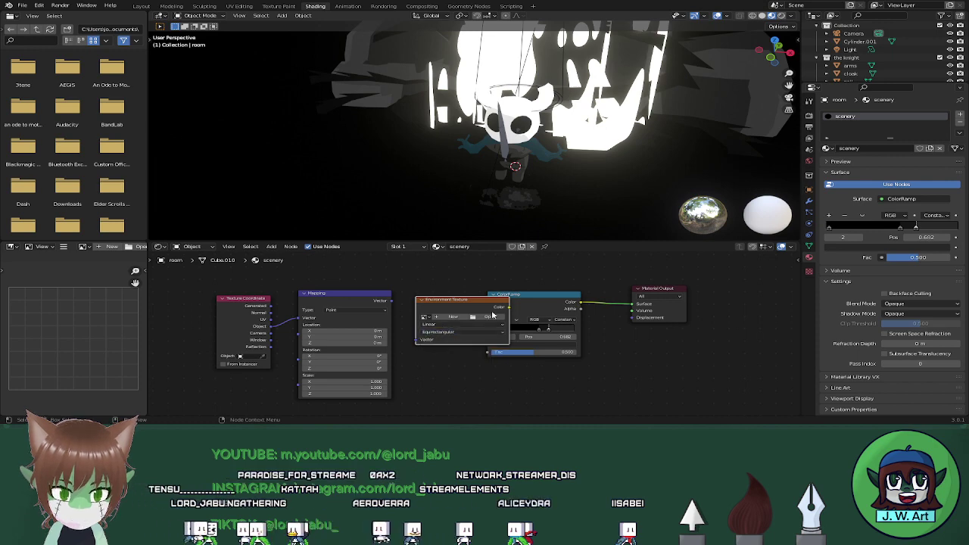
pyautogui.press('Delete')
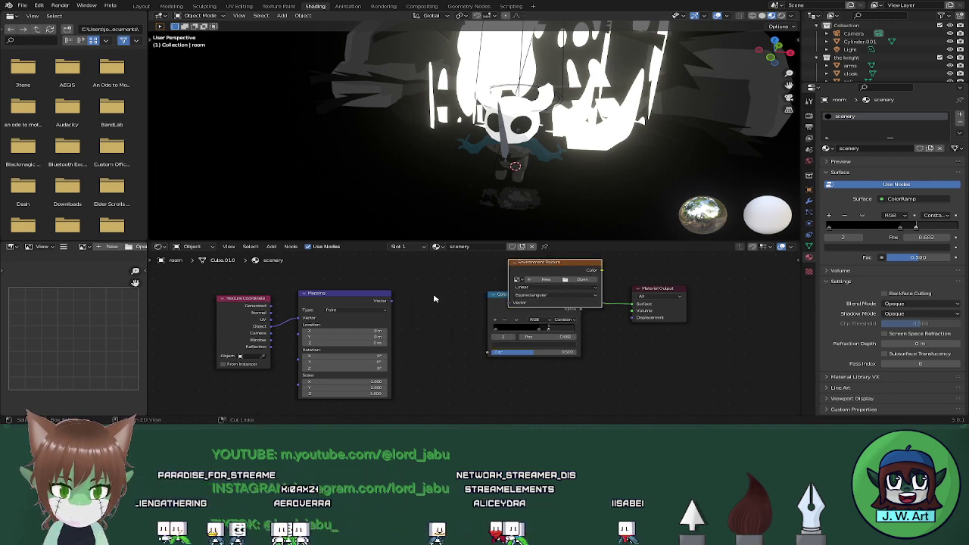
# Add a Voronoi Texture fed by the Mapping vector and connect its Distance to the ColorRamp's Fac
pyautogui.hotkey('shift', 'a')
pyautogui.moveTo(434, 296)
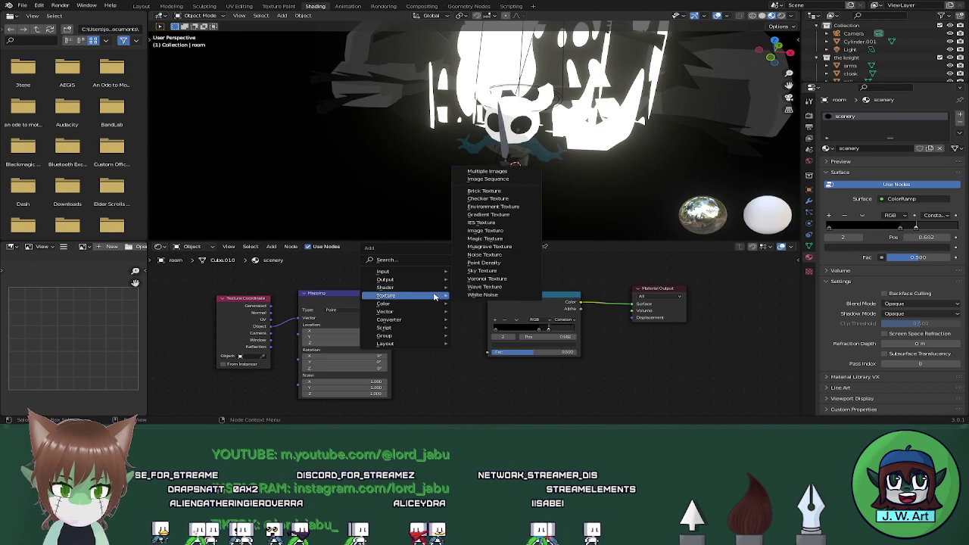
pyautogui.click(492, 279)
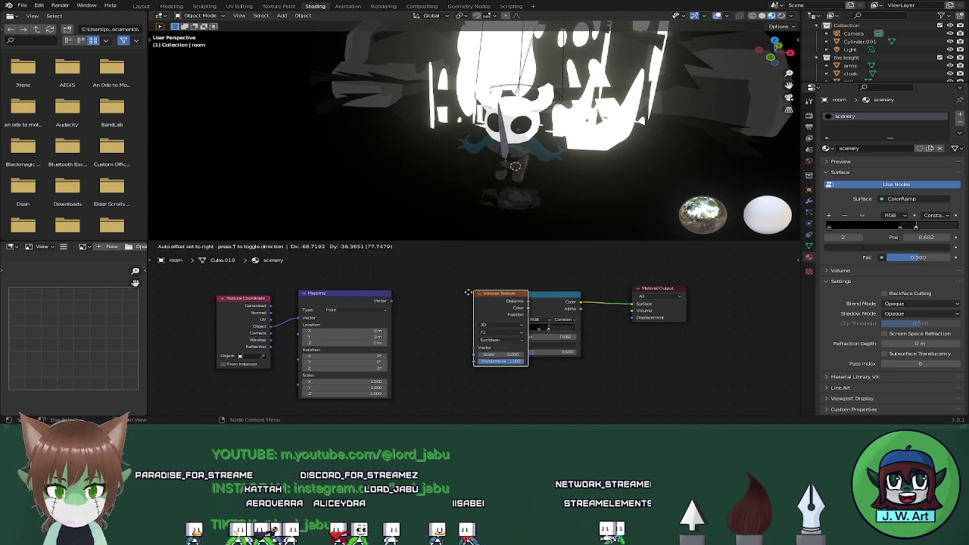
pyautogui.click(408, 283)
pyautogui.moveTo(464, 295); pyautogui.dragTo(489, 353)
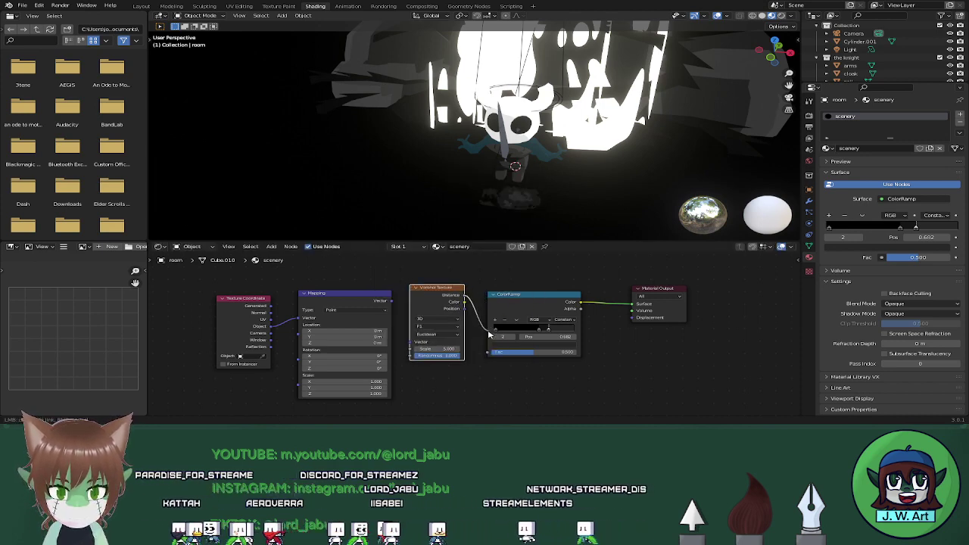
pyautogui.moveTo(392, 301); pyautogui.dragTo(405, 327)
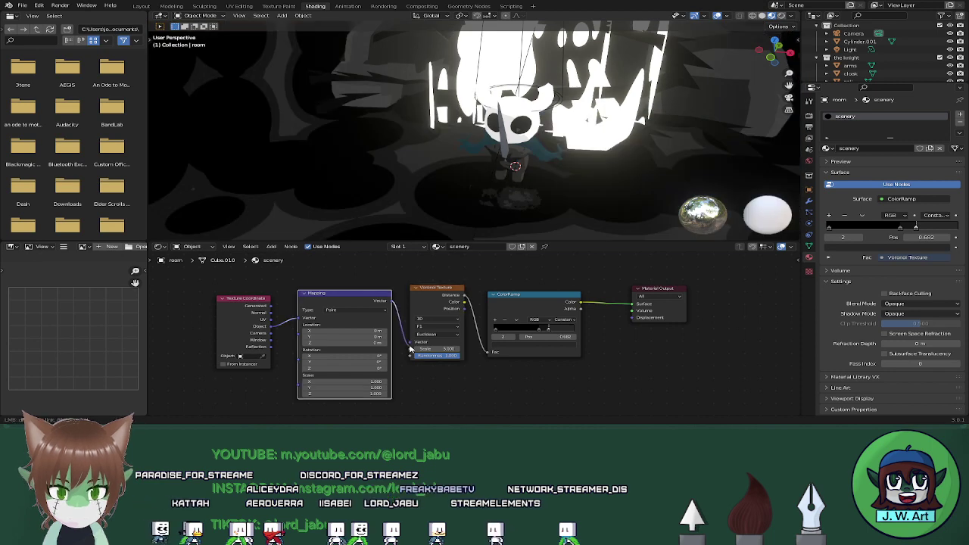
# Set the Voronoi Texture to Manhattan with randomness 0 and scale 6, and rotate the Mapping 42° about Z
pyautogui.click(448, 327)
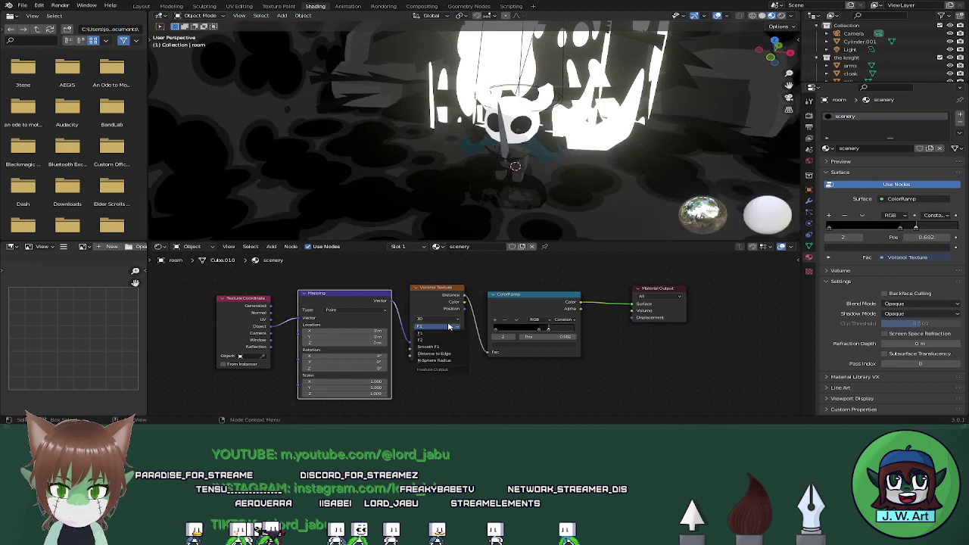
pyautogui.click(446, 331)
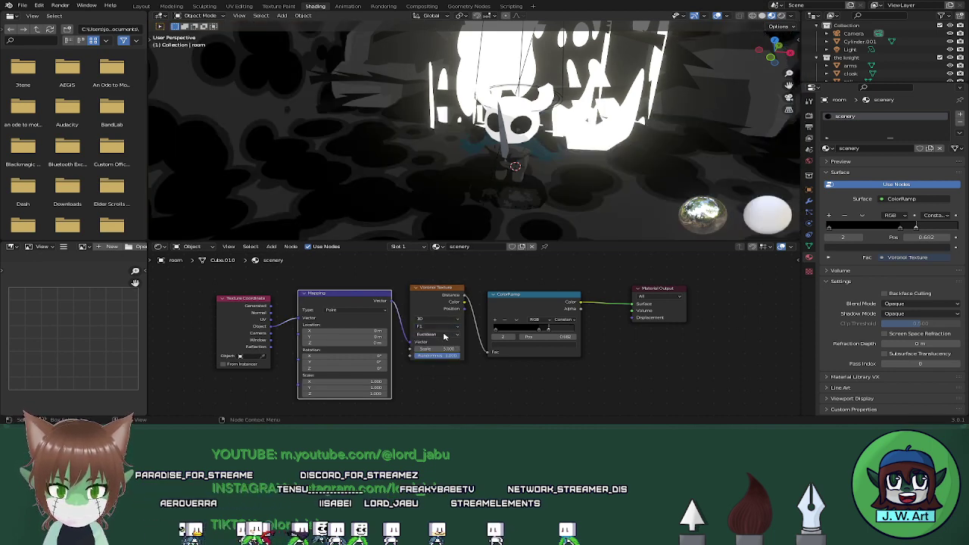
pyautogui.click(442, 348)
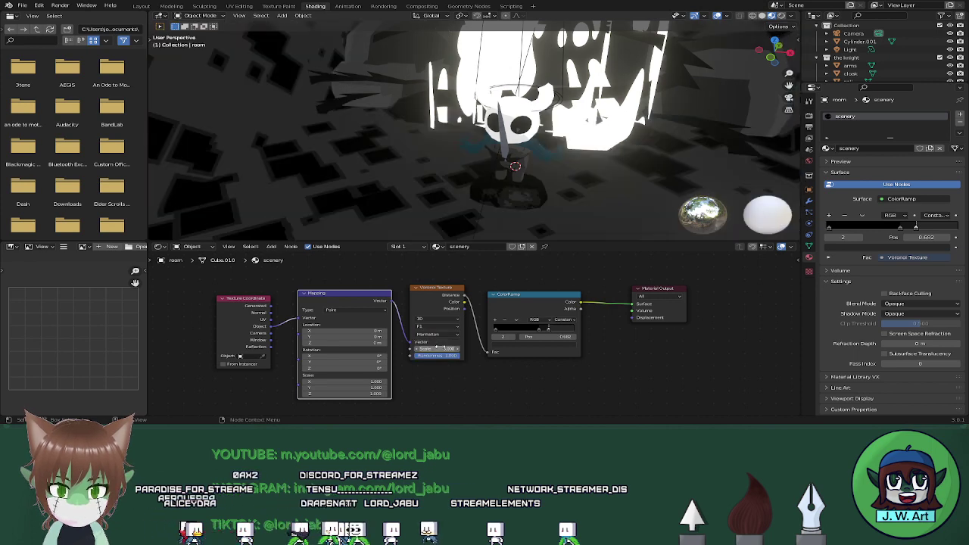
pyautogui.moveTo(449, 360); pyautogui.dragTo(422, 355)
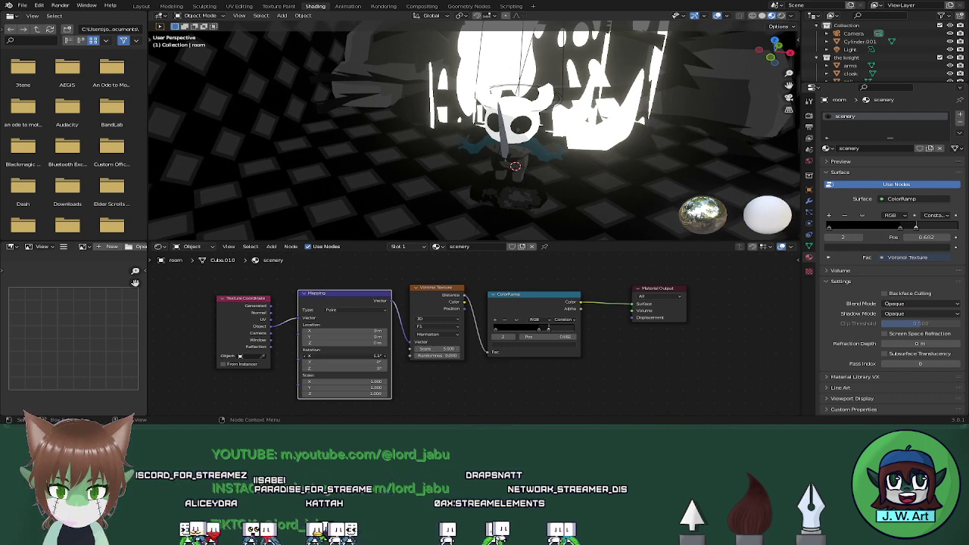
pyautogui.moveTo(337, 367); pyautogui.dragTo(407, 367)
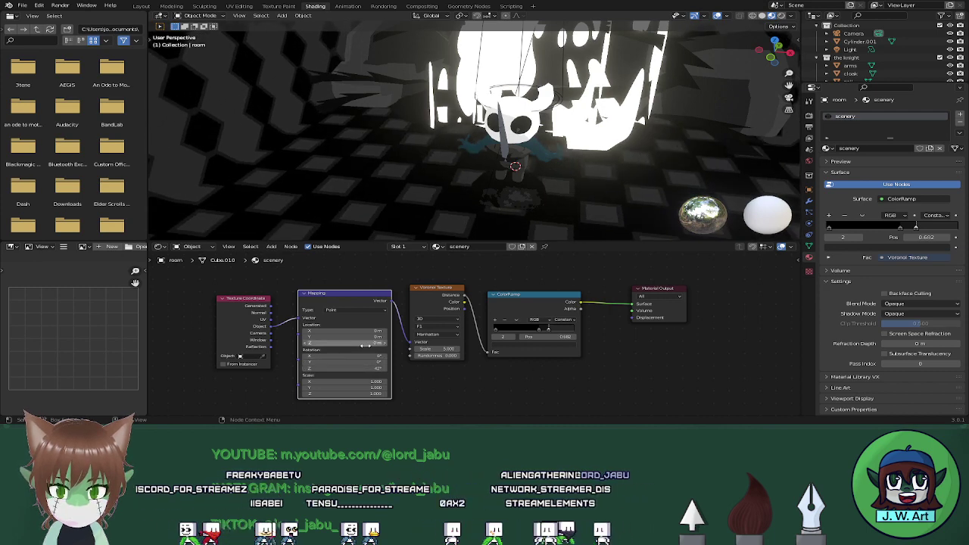
pyautogui.moveTo(437, 348)
pyautogui.mouseDown()
pyautogui.moveTo(485, 348)
pyautogui.moveTo(454, 349)
pyautogui.mouseUp()
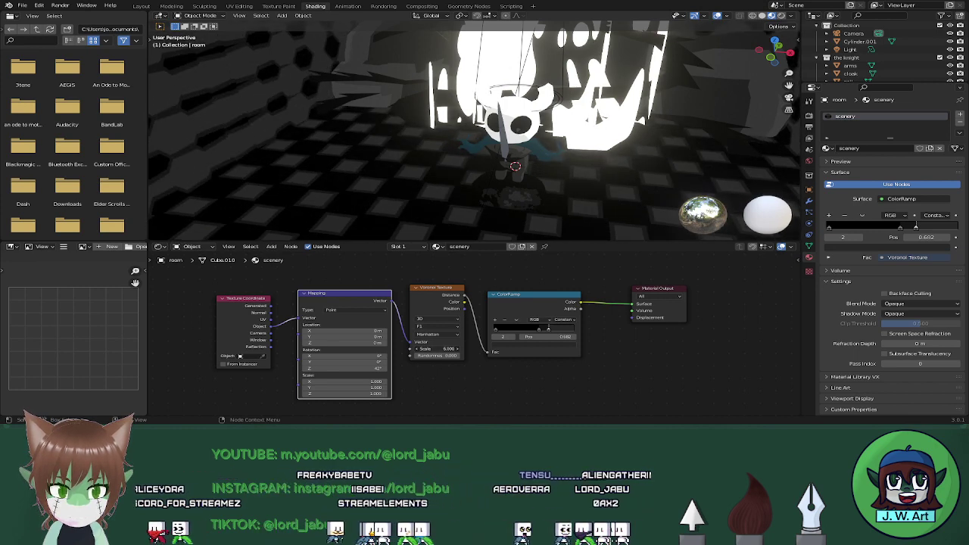
# Move the ColorRamp's middle stop to 0.511, try the last stop at 0.706, and remove that last stop
pyautogui.moveTo(387, 219); pyautogui.dragTo(399, 187, button='middle')
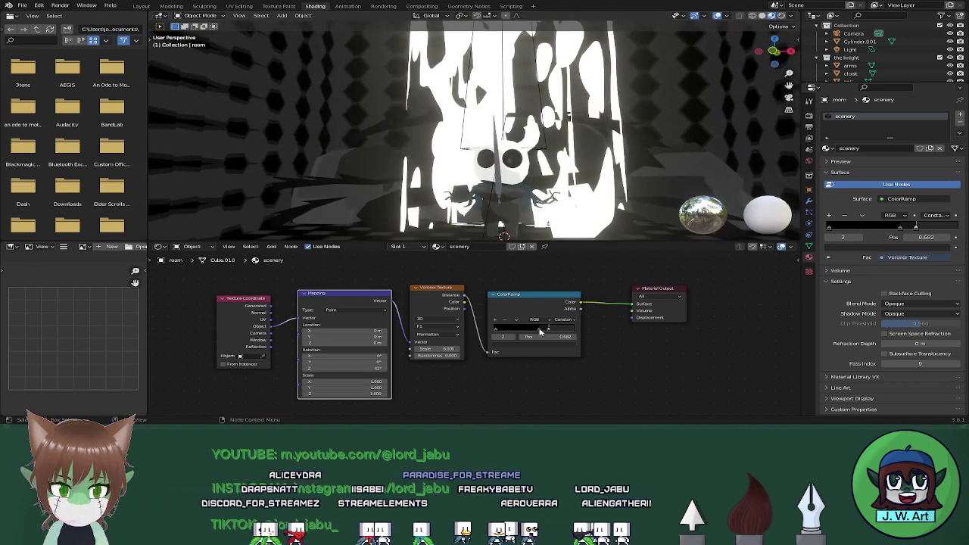
pyautogui.moveTo(539, 328)
pyautogui.mouseDown()
pyautogui.moveTo(518, 326)
pyautogui.moveTo(572, 333)
pyautogui.moveTo(535, 331)
pyautogui.mouseUp()
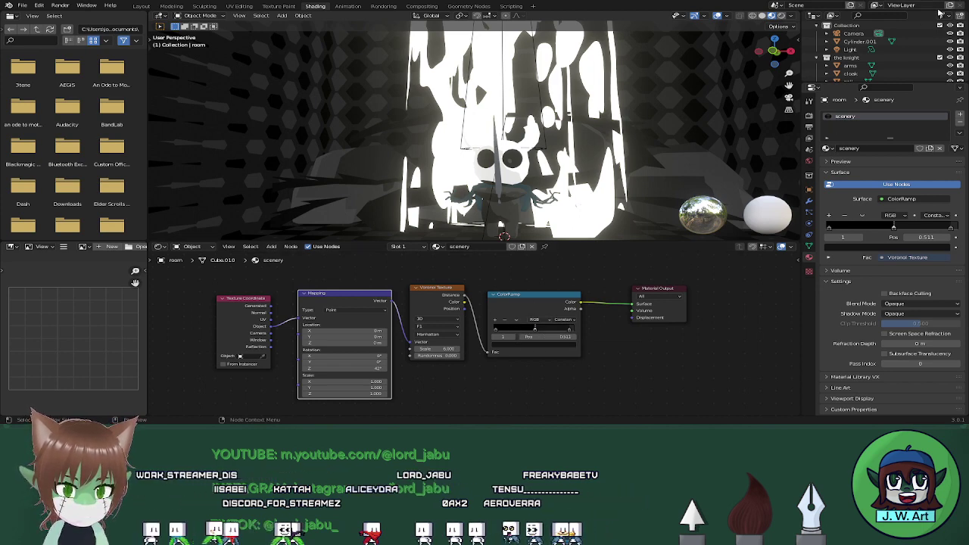
pyautogui.moveTo(656, 233); pyautogui.dragTo(572, 177, button='middle')
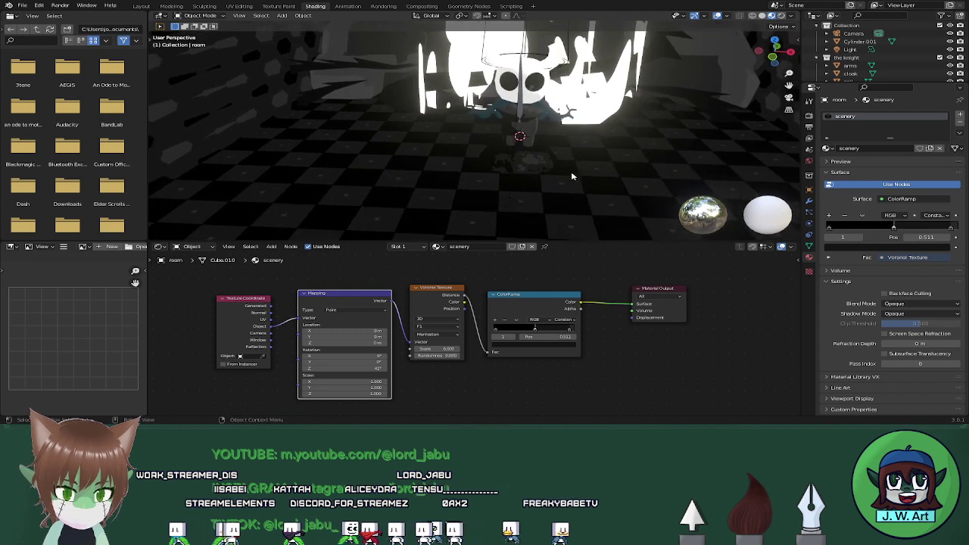
pyautogui.keyDown('ctrl'); pyautogui.click(556, 332); pyautogui.keyUp('ctrl')
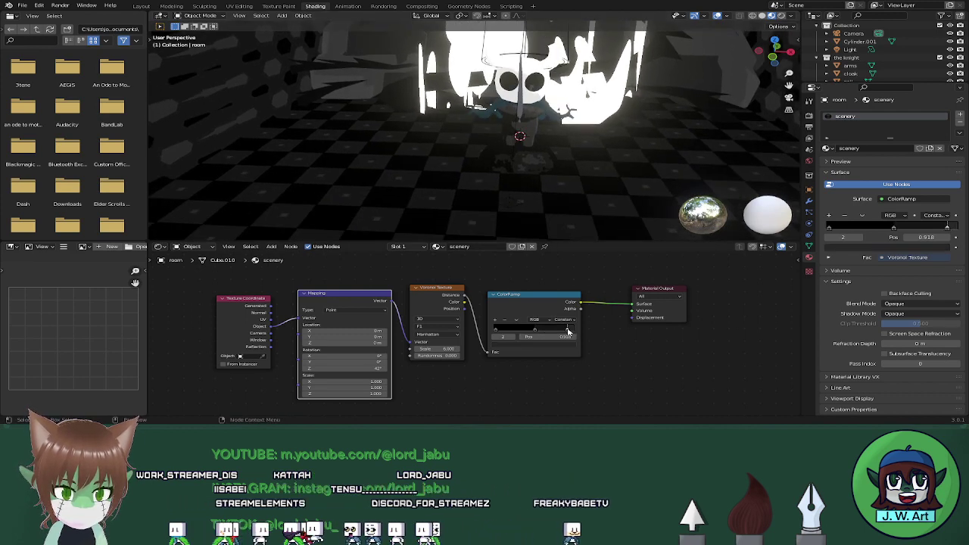
pyautogui.moveTo(555, 333); pyautogui.dragTo(558, 333)
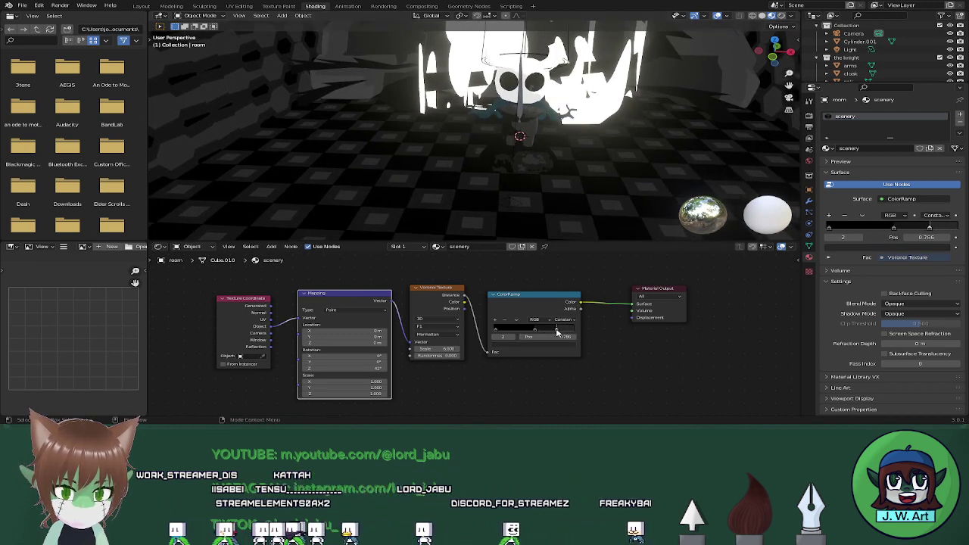
pyautogui.click(505, 320)
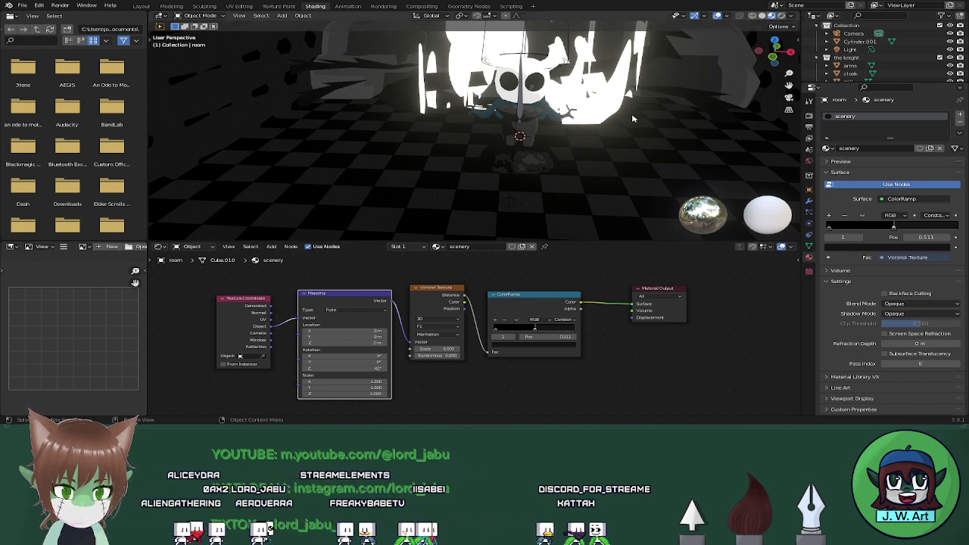
# Check the tiled room's framing through the camera and in a rendered image
pyautogui.scroll(-2, 632, 119)
pyautogui.click(142, 6)
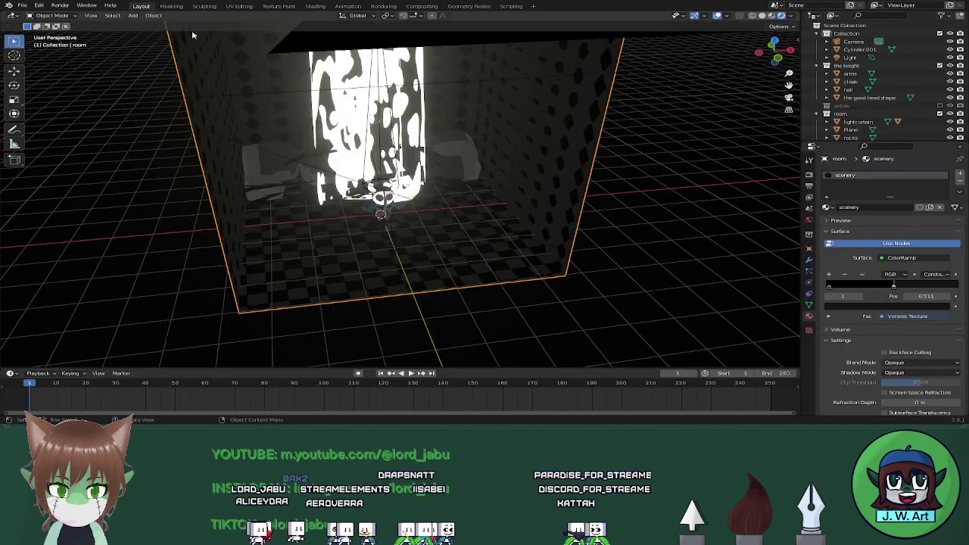
pyautogui.click(789, 97)
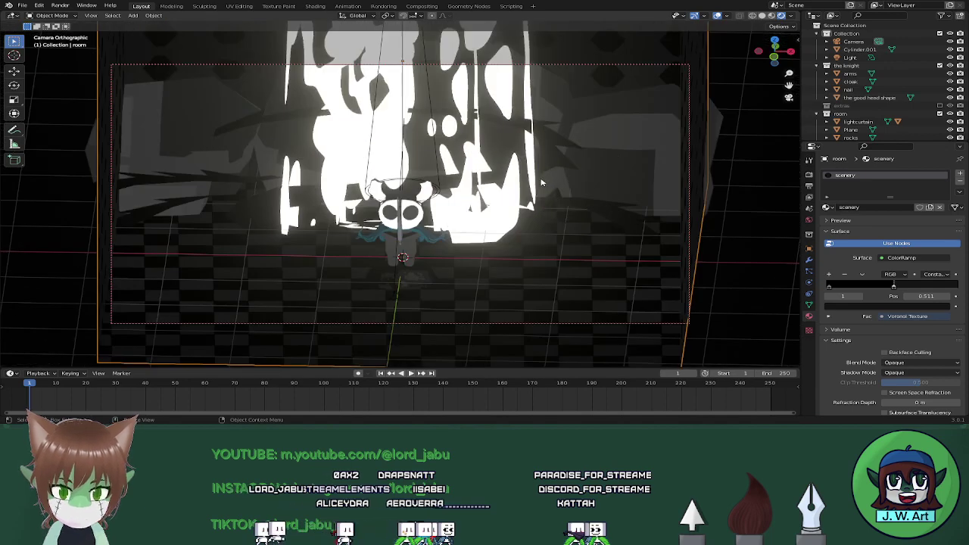
pyautogui.keyDown('shift'); pyautogui.moveTo(541, 182); pyautogui.dragTo(548, 162, button='middle'); pyautogui.keyUp('shift')
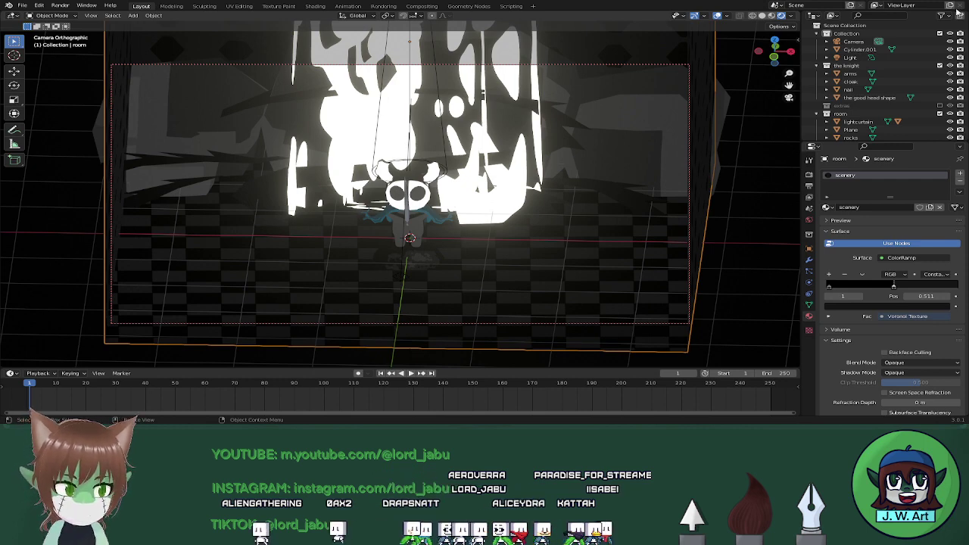
pyautogui.keyDown('shift'); pyautogui.moveTo(736, 168); pyautogui.dragTo(729, 166, button='middle'); pyautogui.keyUp('shift')
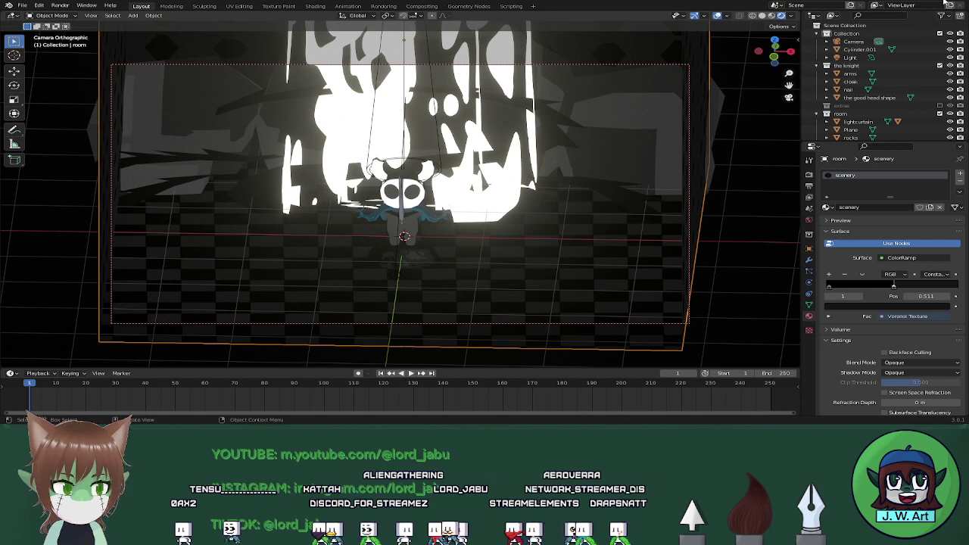
pyautogui.click(373, 6)
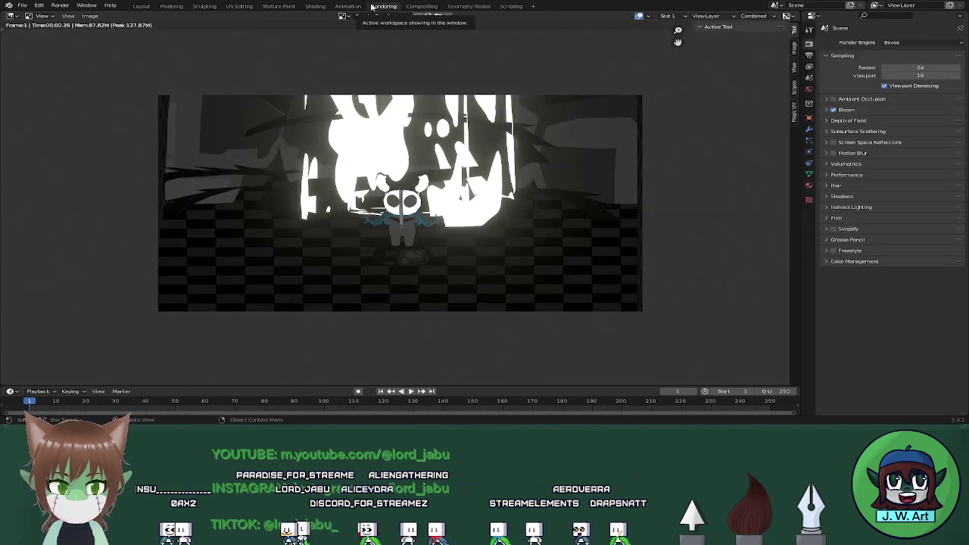
pyautogui.click(141, 7)
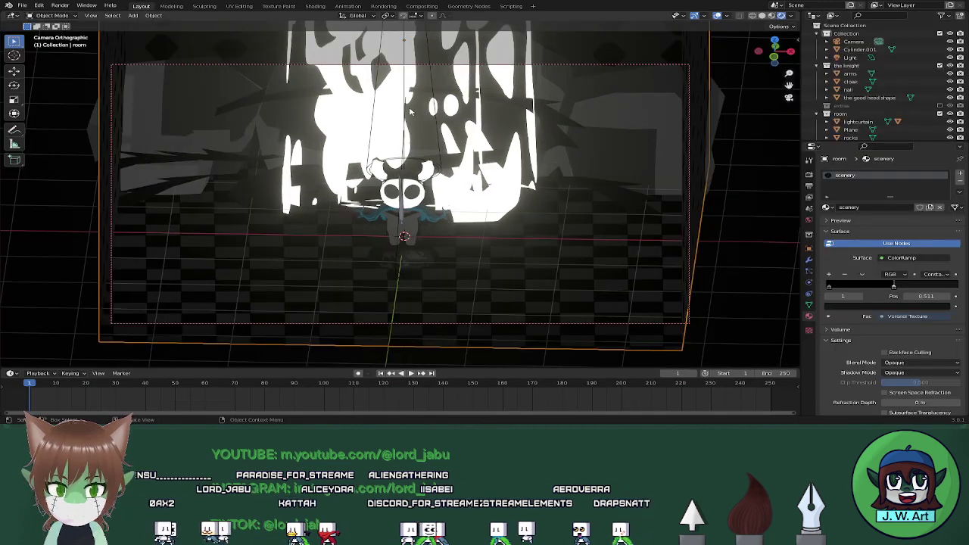
# Delete the Musgrave Texture node from the scenery.001 material of the stand under the knight
pyautogui.click(424, 263)
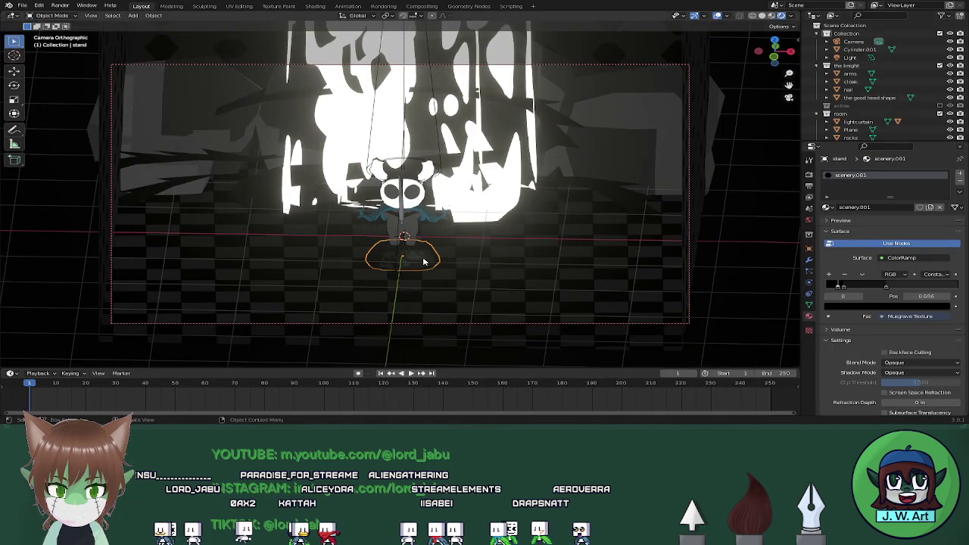
pyautogui.click(316, 7)
pyautogui.scroll(2, 380, 59)
pyautogui.moveTo(432, 76); pyautogui.dragTo(502, 93, button='middle')
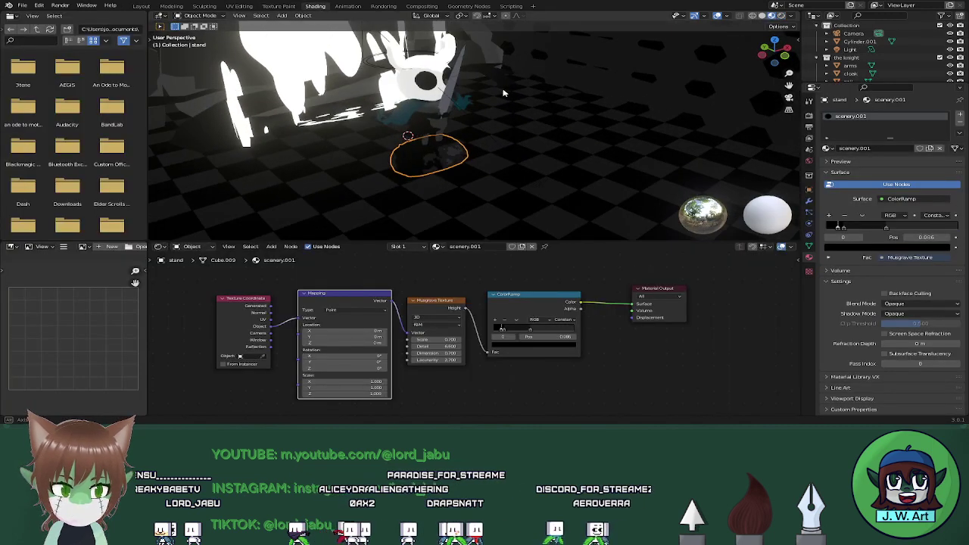
pyautogui.scroll(2, 498, 100)
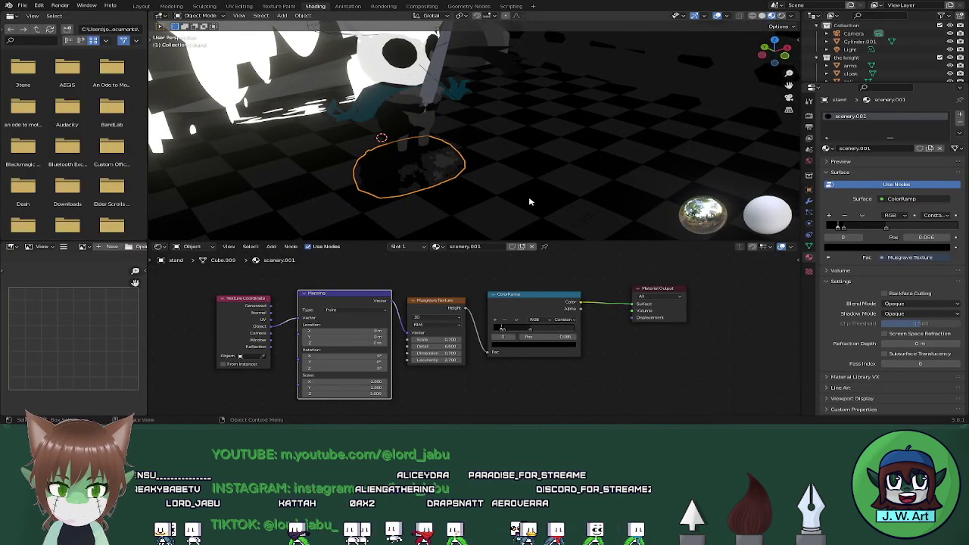
pyautogui.moveTo(530, 203); pyautogui.dragTo(416, 314, button='middle')
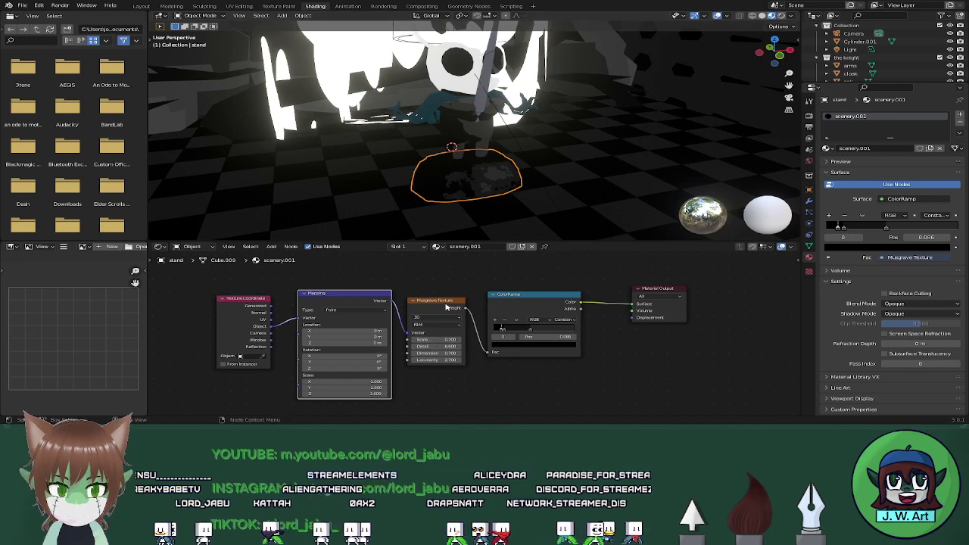
pyautogui.click(447, 307)
pyautogui.press('x')
# Add a Magic Texture fed by the Mapping vector and connect its Color to the ColorRamp's Fac
pyautogui.hotkey('shift', 'a')
pyautogui.moveTo(447, 305)
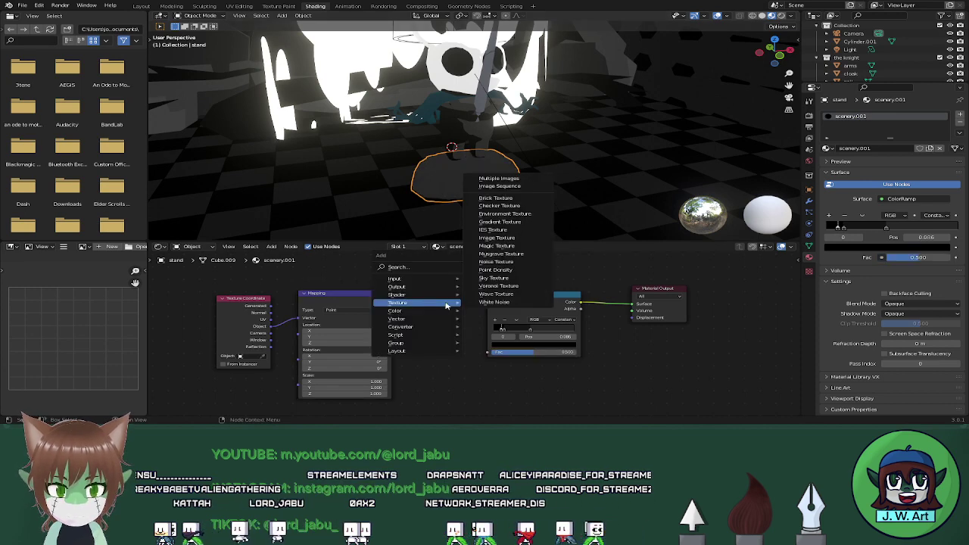
pyautogui.click(503, 248)
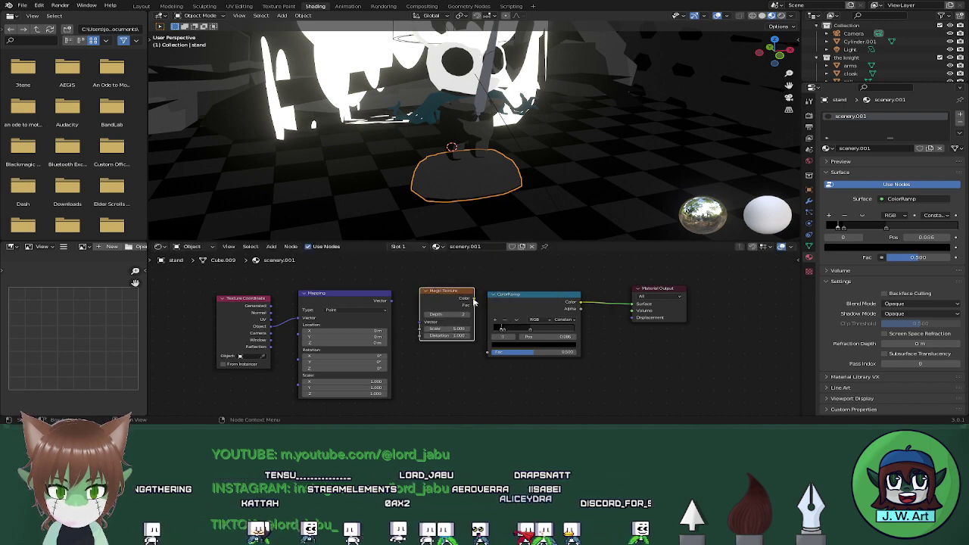
pyautogui.moveTo(487, 355); pyautogui.dragTo(487, 354)
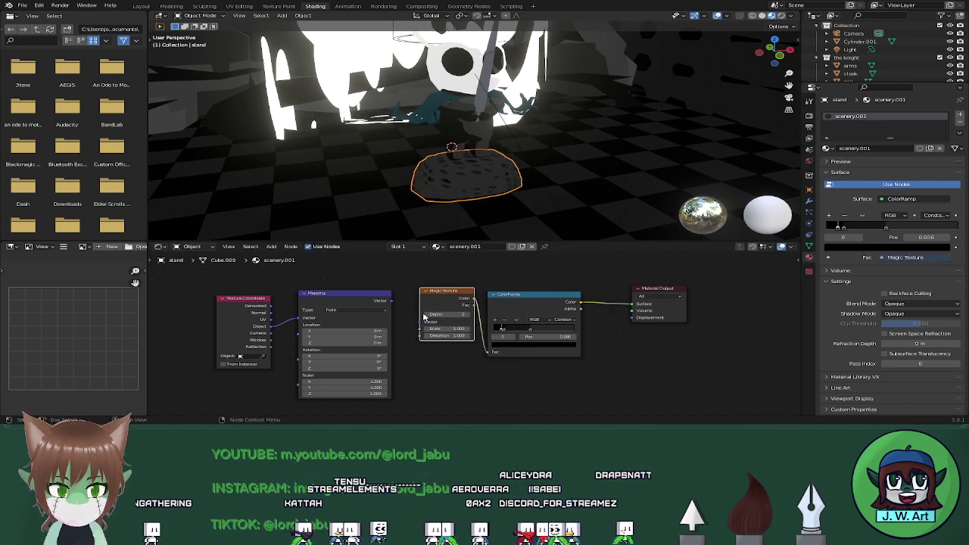
pyautogui.moveTo(416, 323); pyautogui.dragTo(419, 322)
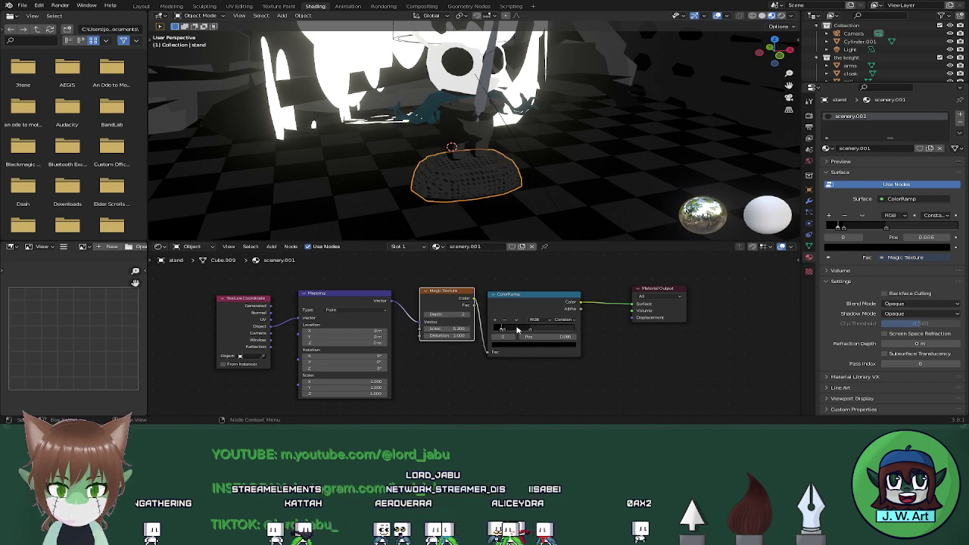
# Shift the ColorRamp's last stop outward, move its middle stop to 0.534, and delete the Magic Texture
pyautogui.keyDown('ctrl'); pyautogui.click(550, 330); pyautogui.keyUp('ctrl')
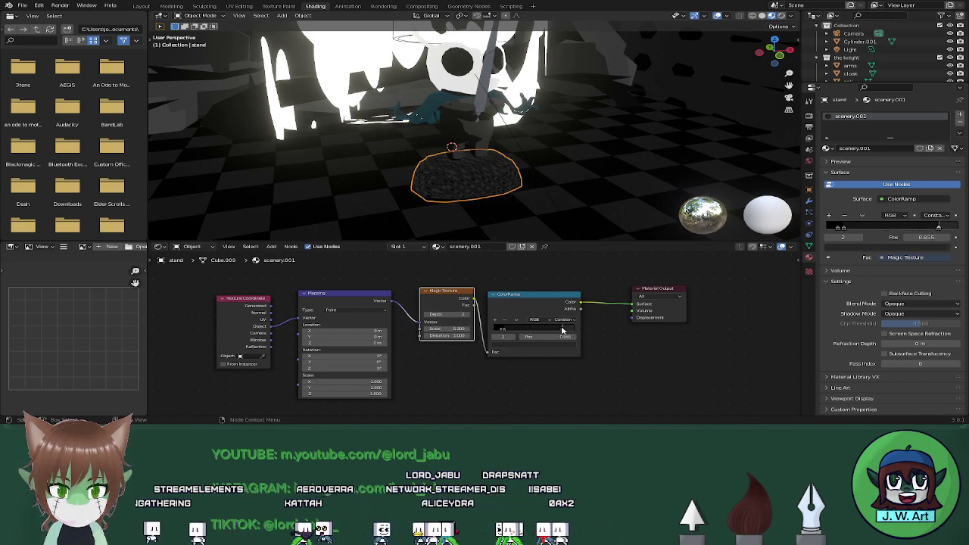
pyautogui.moveTo(550, 330); pyautogui.dragTo(512, 331)
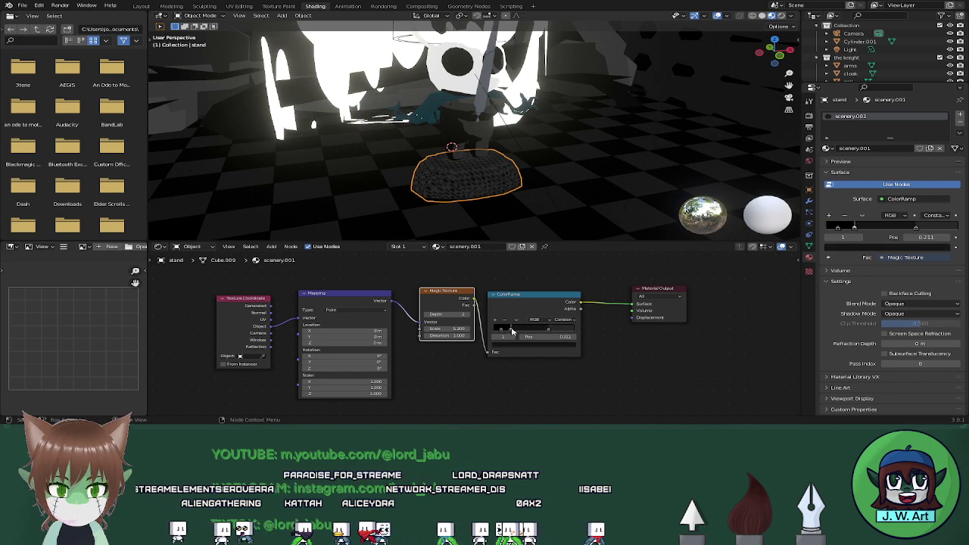
pyautogui.press('x')
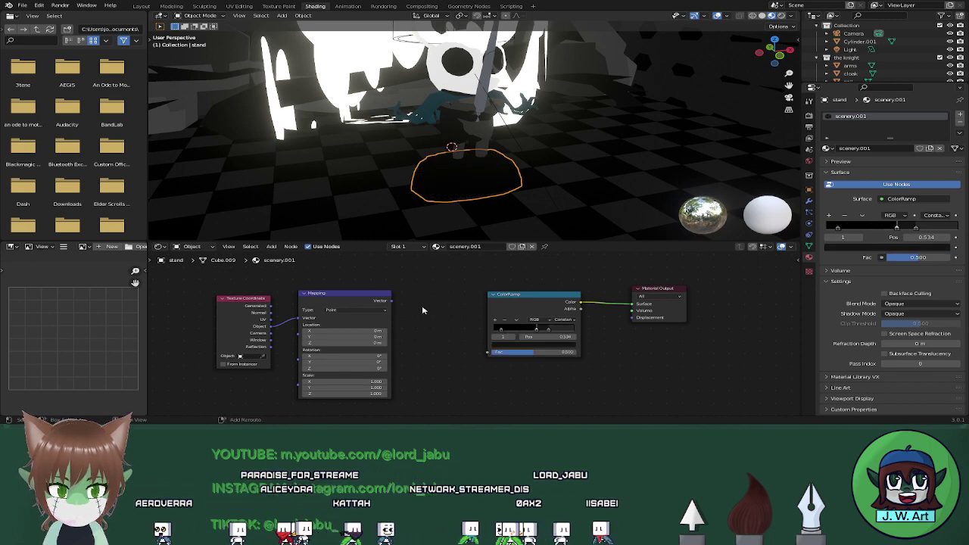
# Add a Checker Texture to the stand's material and connect its Color to the ColorRamp's Fac
pyautogui.hotkey('shift', 'a')
pyautogui.moveTo(423, 310)
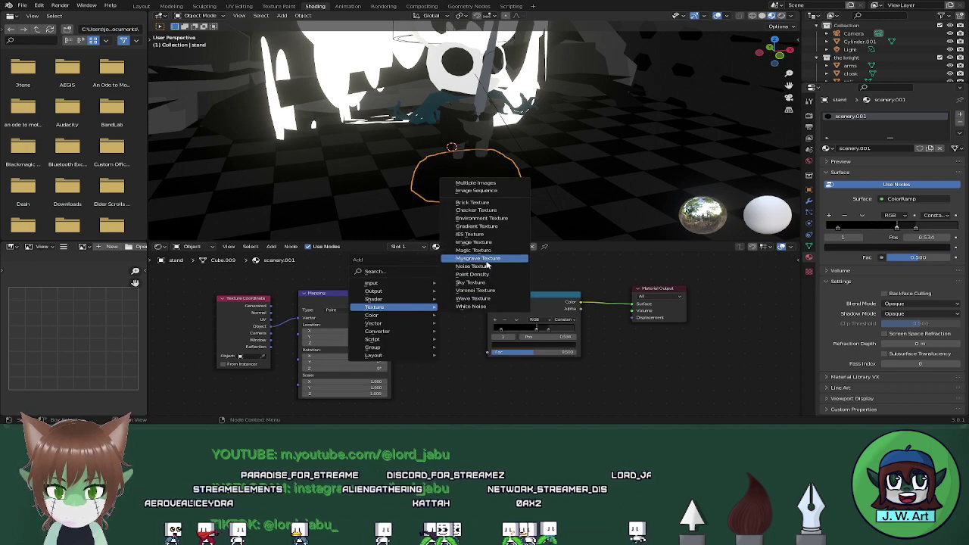
pyautogui.click(477, 209)
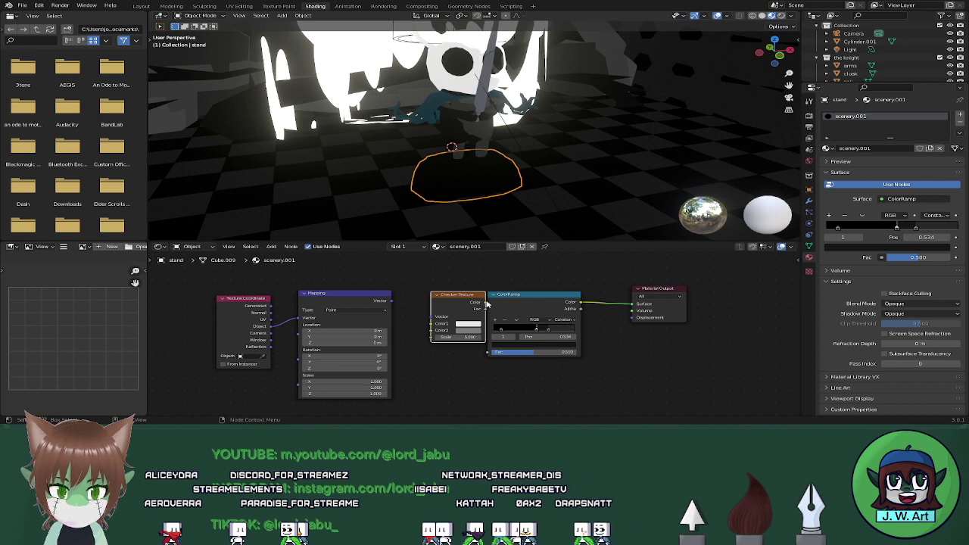
pyautogui.click(471, 306)
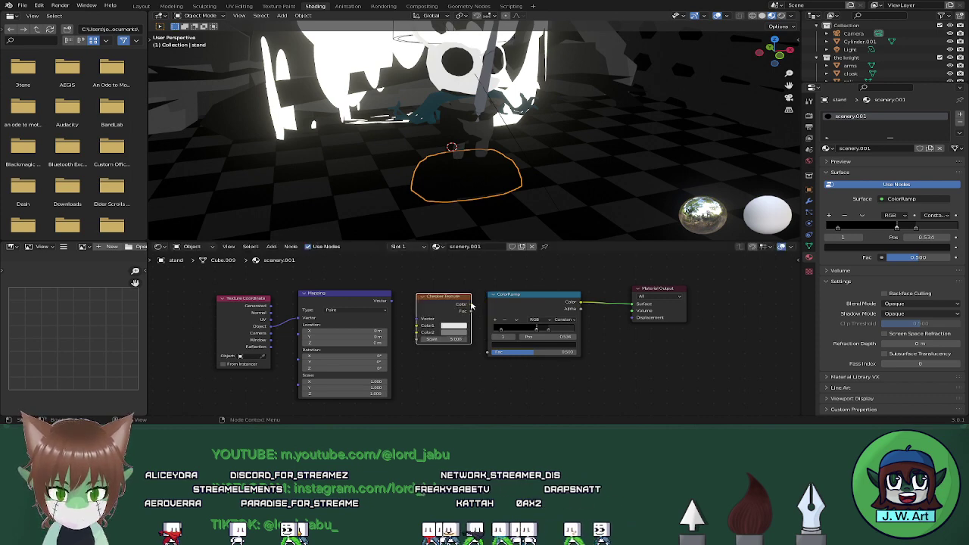
pyautogui.moveTo(491, 355); pyautogui.dragTo(490, 352)
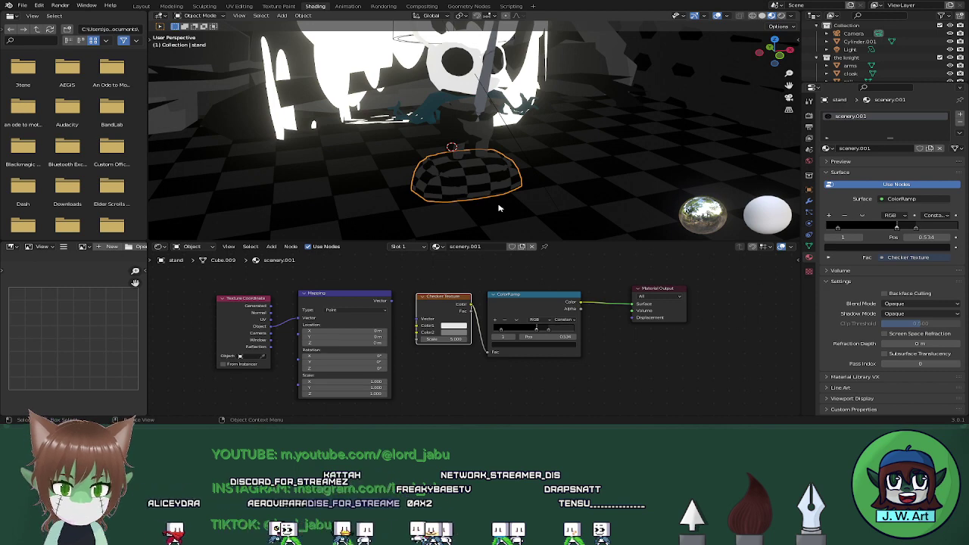
# Undo the Checker Texture's connection to the ColorRamp while keeping the node
pyautogui.hotkey('ctrl', 'z')
pyautogui.hotkey('ctrl', 'z')
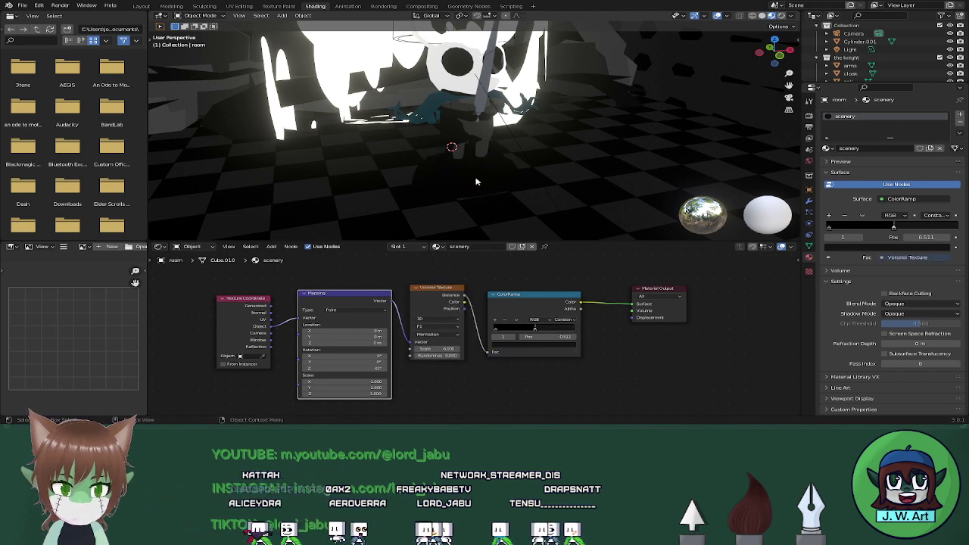
pyautogui.hotkey('ctrl', 'shift', 'z')
# Move the stand down along Z until it is hidden beneath the checkered floor
pyautogui.moveTo(526, 205); pyautogui.dragTo(594, 204, button='middle')
pyautogui.press('g')
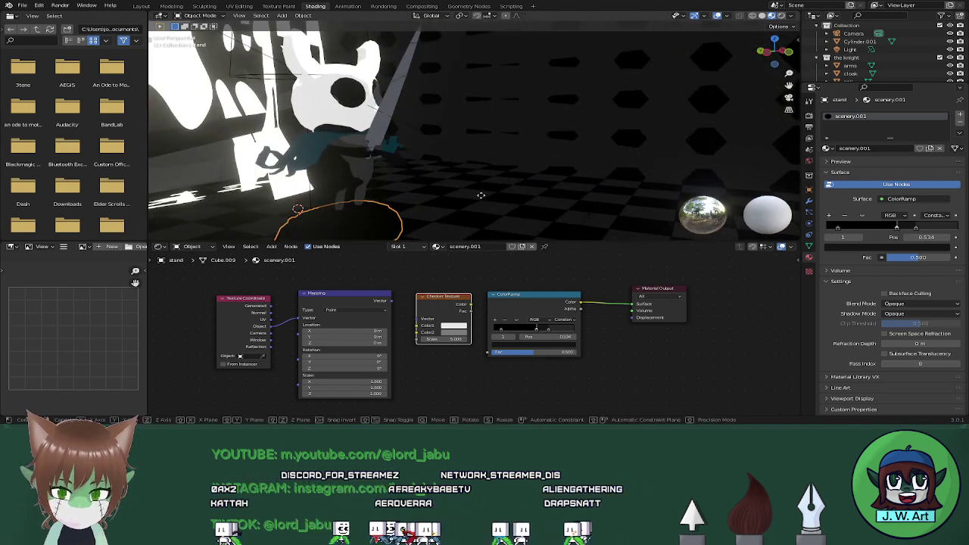
pyautogui.press('z')
pyautogui.click(489, 76)
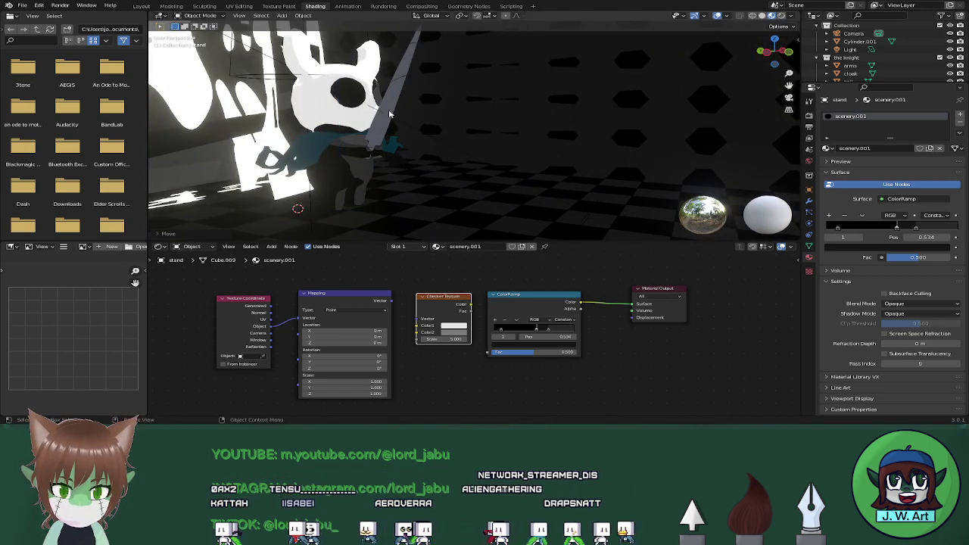
# Select the knight's arms, cloak, nail and head shape and lower them about 0.34 m along Z
pyautogui.scroll(-1, 852, 63)
pyautogui.click(849, 49)
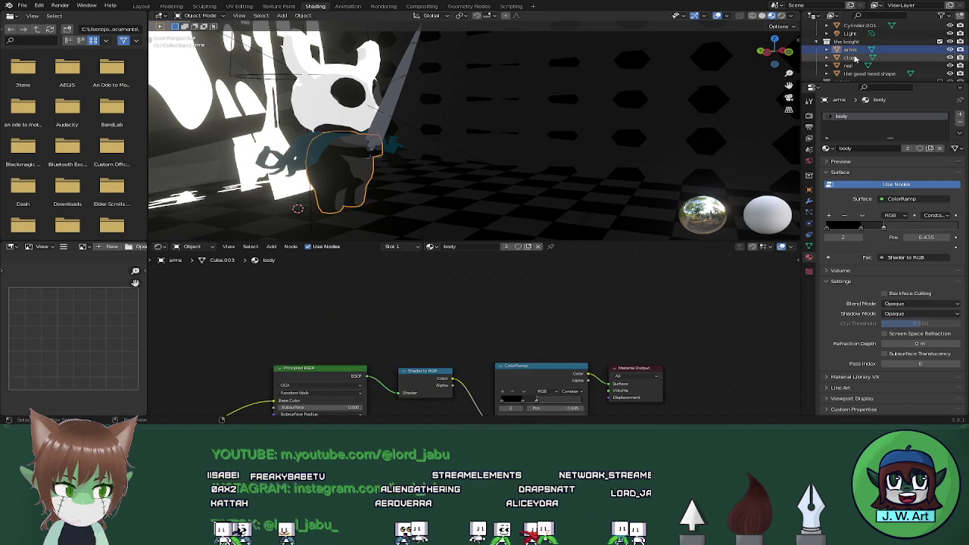
pyautogui.keyDown('shift'); pyautogui.click(854, 74); pyautogui.keyUp('shift')
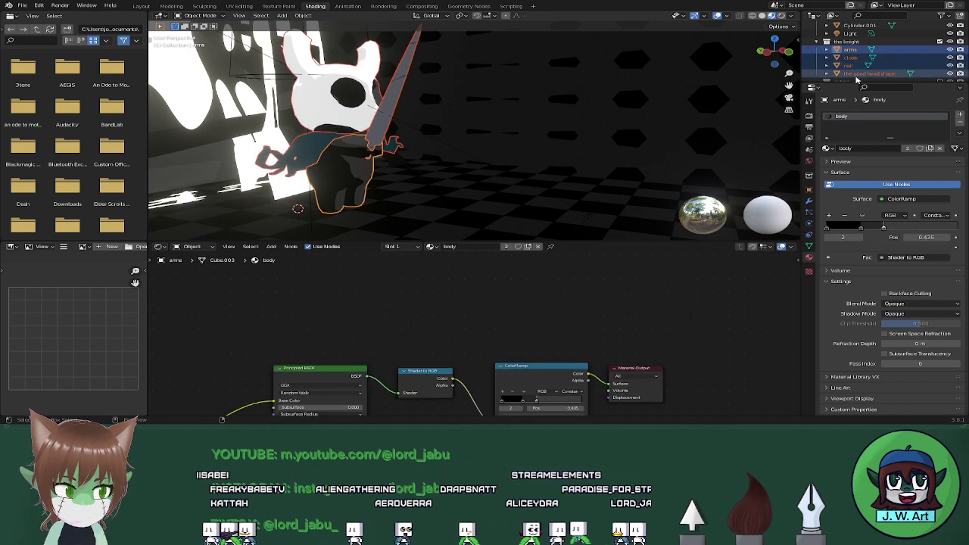
pyautogui.moveTo(493, 130); pyautogui.dragTo(402, 152, button='middle')
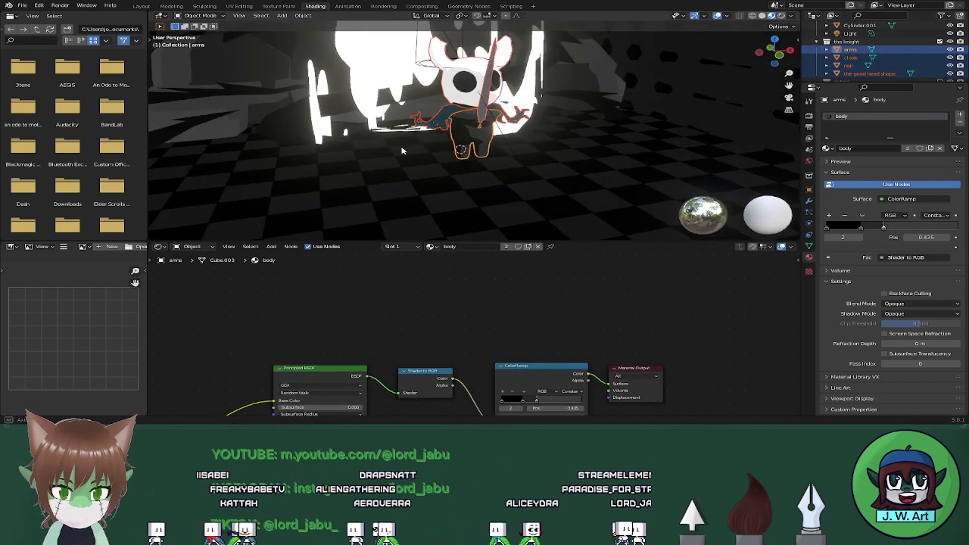
pyautogui.press('g')
pyautogui.press('z')
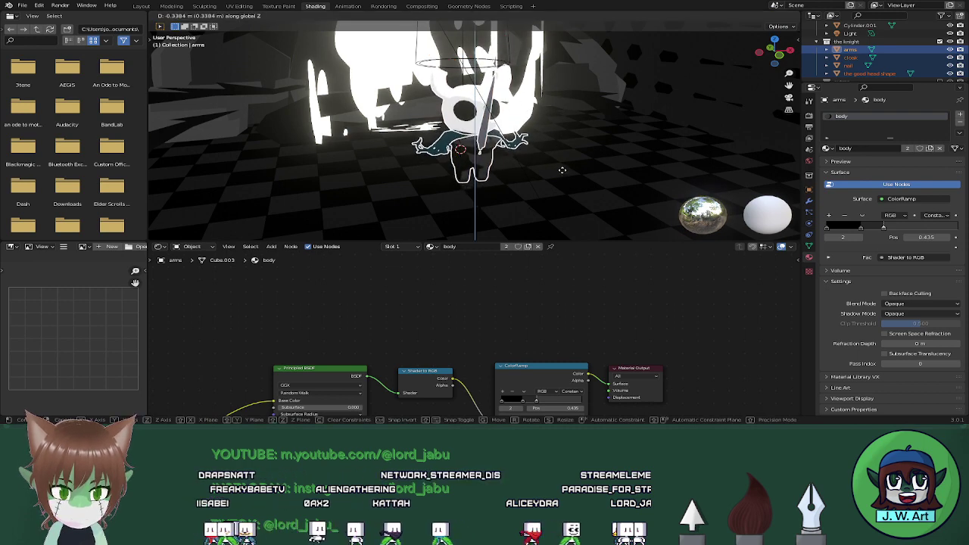
pyautogui.click(562, 172)
# Duplicate the knight's head and body, offset the copy along Y behind the knight, and raise it along Z
pyautogui.moveTo(562, 172); pyautogui.dragTo(674, 159, button='middle')
pyautogui.click(681, 157)
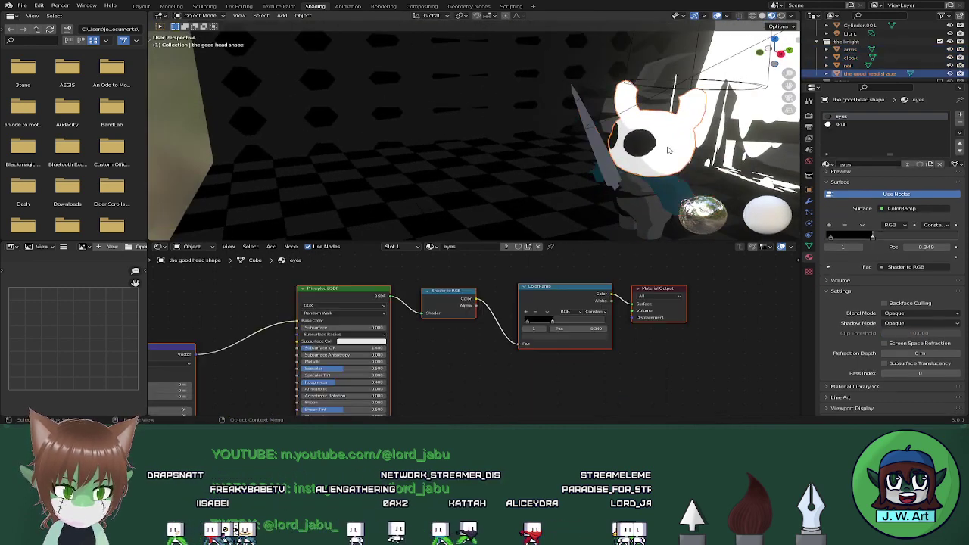
pyautogui.click(653, 201)
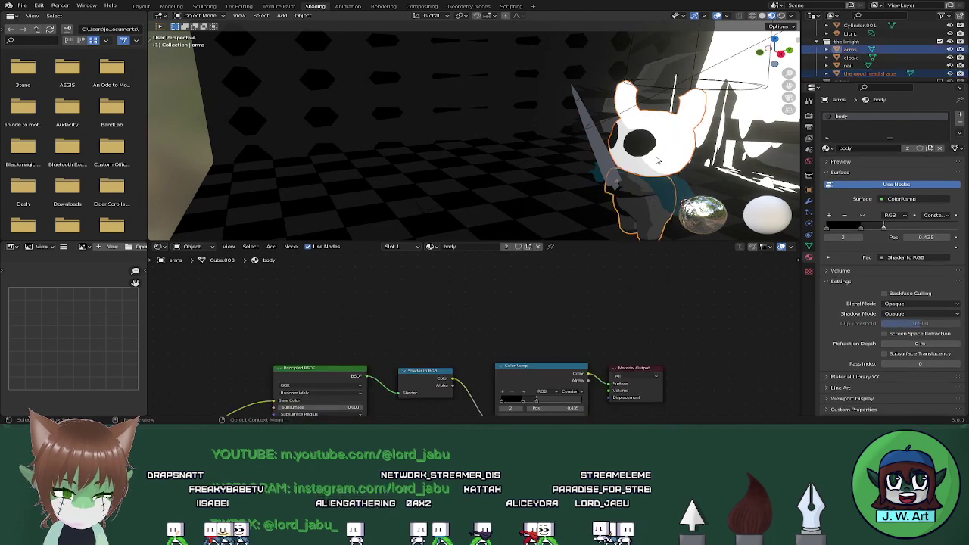
pyautogui.press('g')
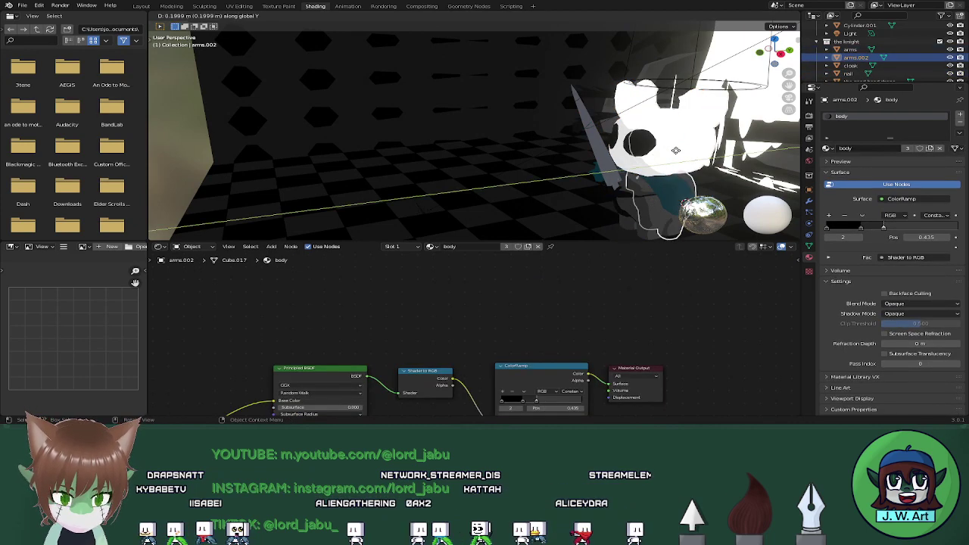
pyautogui.click(717, 144)
pyautogui.press('g')
pyautogui.press('z')
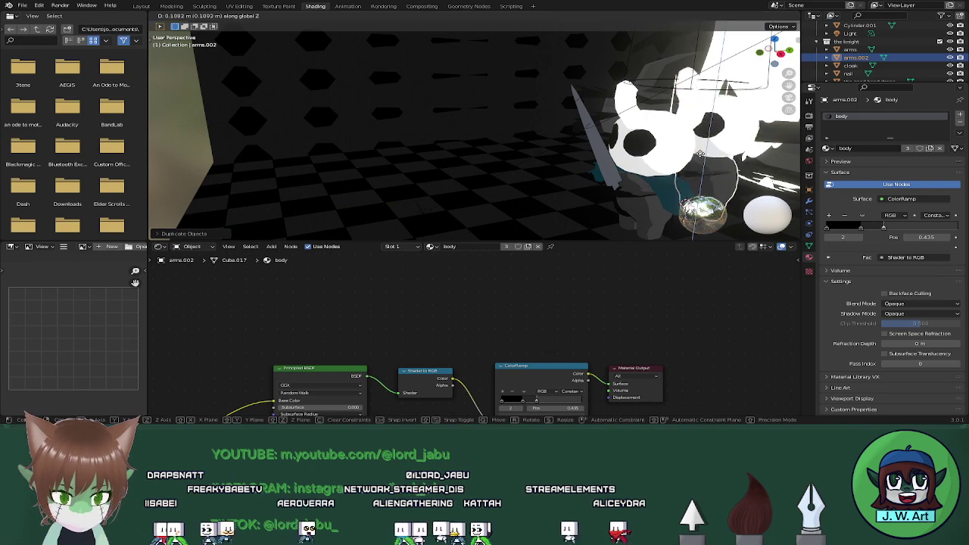
pyautogui.click(701, 118)
# Join the duplicated head and body into a single object and keep it selected
pyautogui.moveTo(523, 138); pyautogui.dragTo(574, 178, button='middle')
pyautogui.scroll(2, 600, 144)
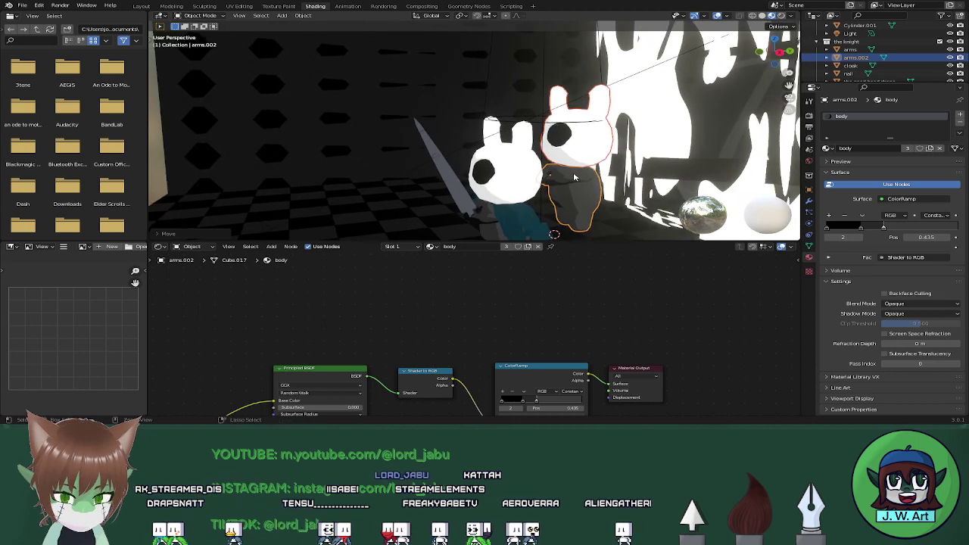
pyautogui.hotkey('ctrl', 'j')
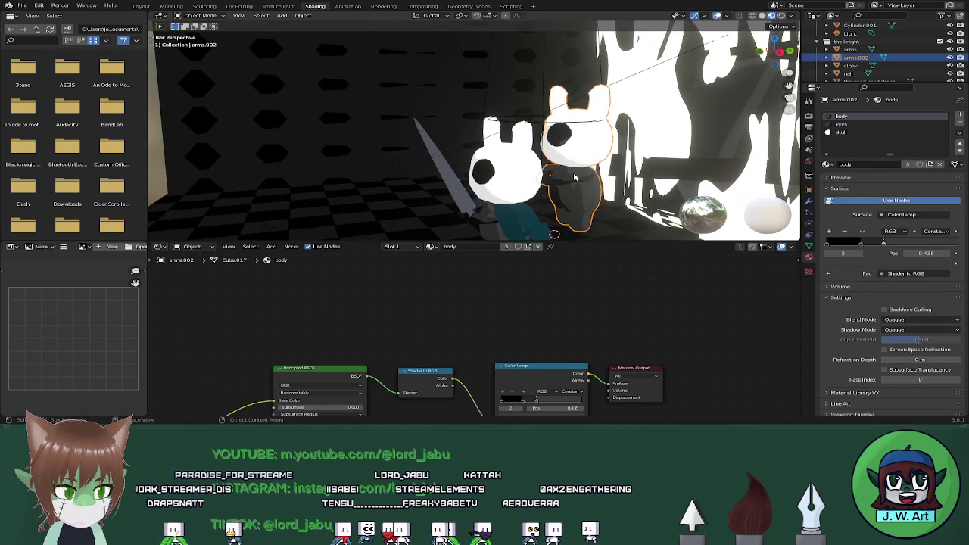
pyautogui.click(602, 144)
pyautogui.click(595, 150)
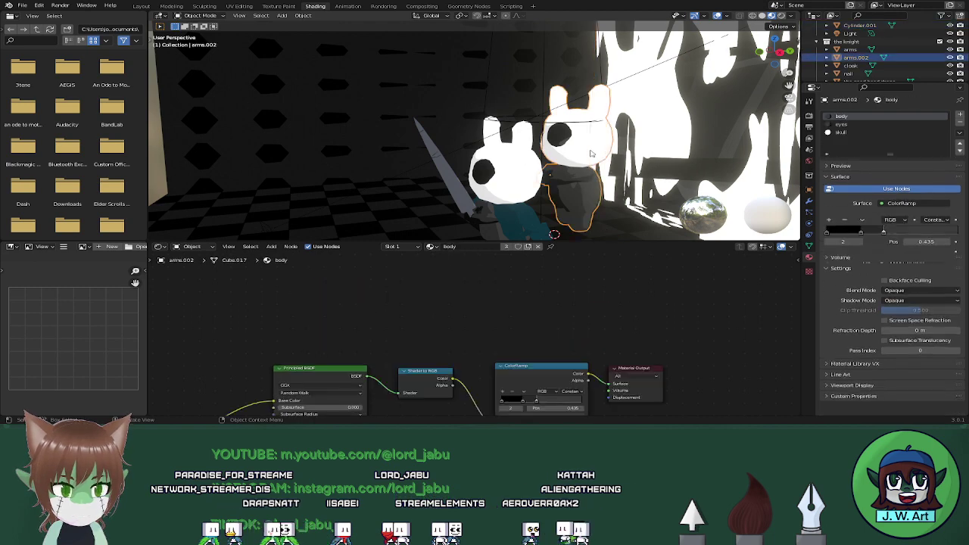
# Rename the joined head-and-body figure as shadow
pyautogui.doubleClick(854, 59)
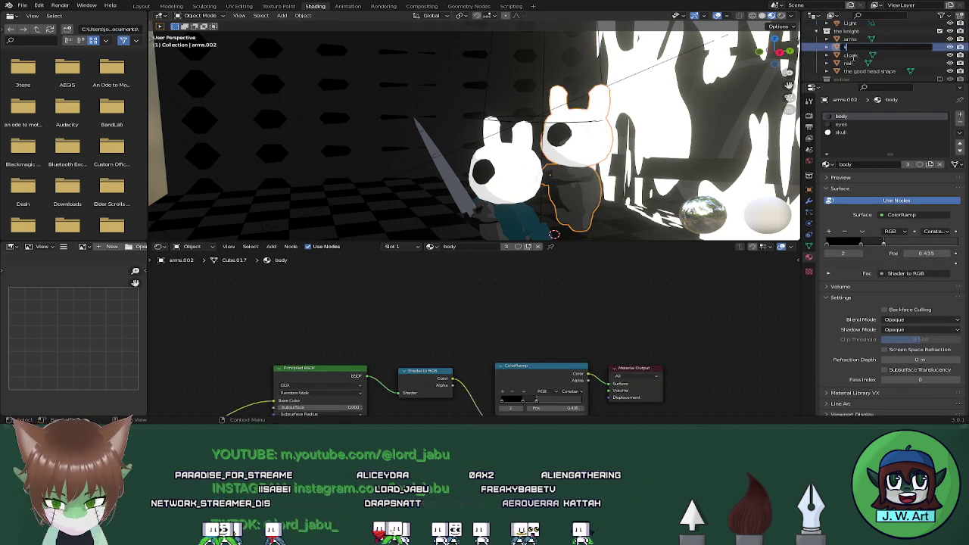
pyautogui.write('shadow')
pyautogui.press('Return')
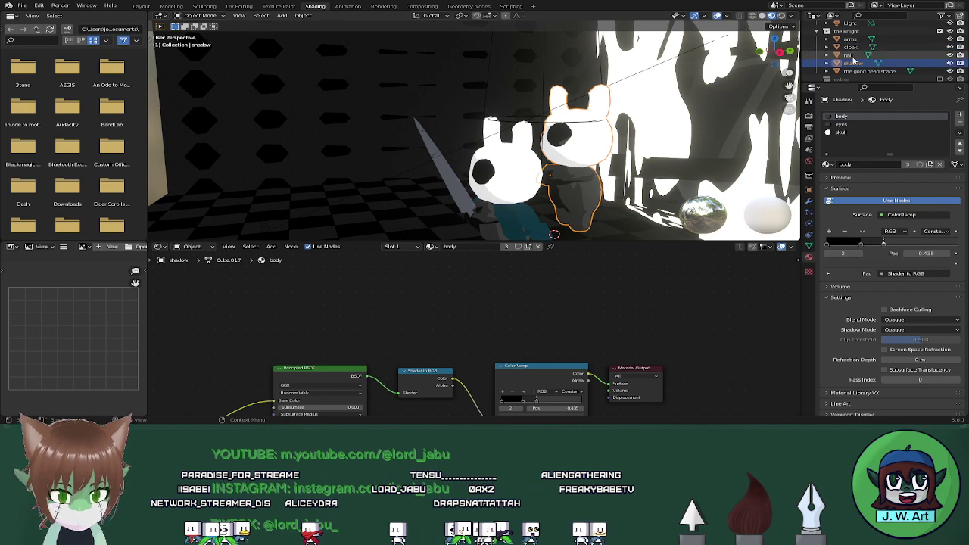
# Remove the skull material slot from the shadow figure
pyautogui.click(846, 124)
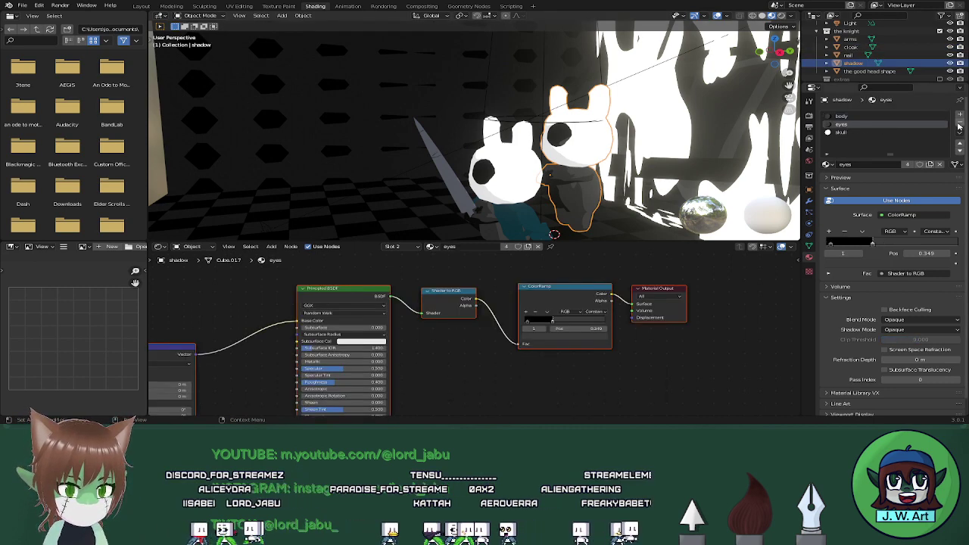
pyautogui.click(844, 132)
pyautogui.click(961, 126)
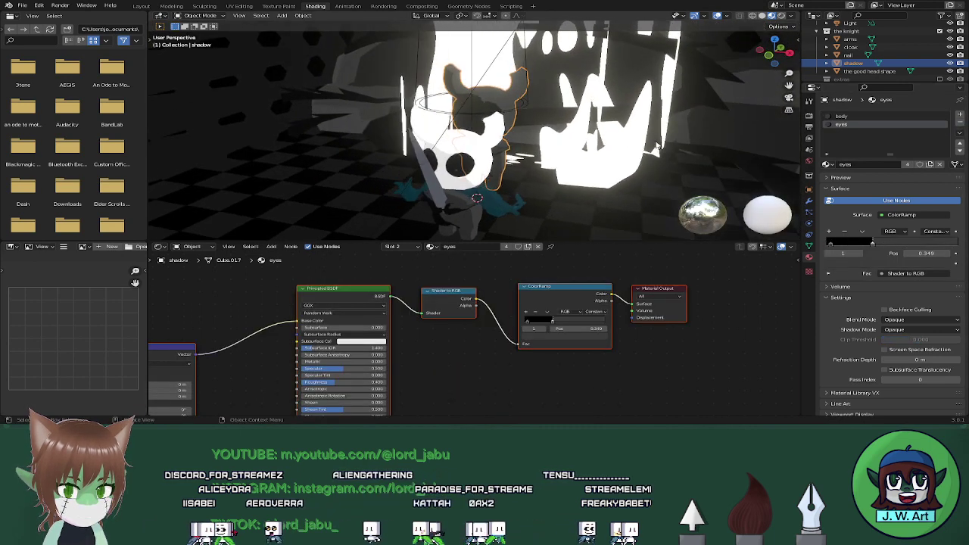
# Try removing the body material slot from the shadow figure and undo the removal
pyautogui.click(858, 119)
pyautogui.click(960, 123)
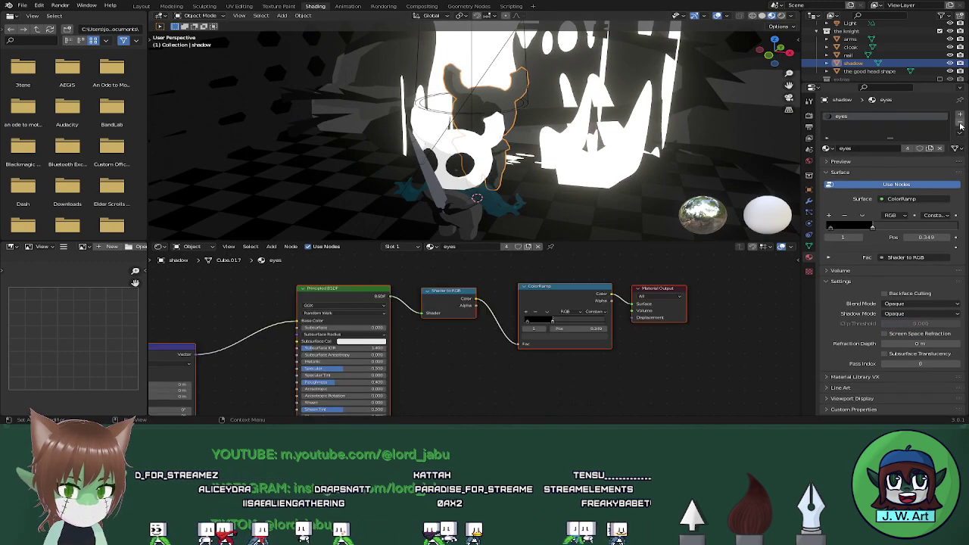
pyautogui.moveTo(447, 133); pyautogui.dragTo(517, 116, button='middle')
pyautogui.hotkey('ctrl', 'z')
# Give the shadow figure its own copy of the eyes material and move its second ColorRamp stop to 0.263
pyautogui.press('Tab')
pyautogui.scroll(3, 561, 130)
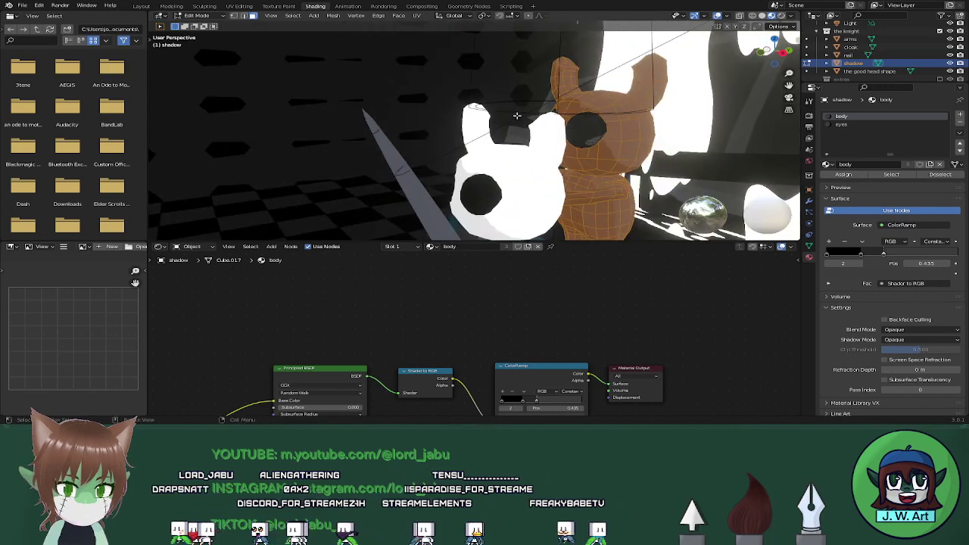
pyautogui.click(842, 125)
pyautogui.click(894, 176)
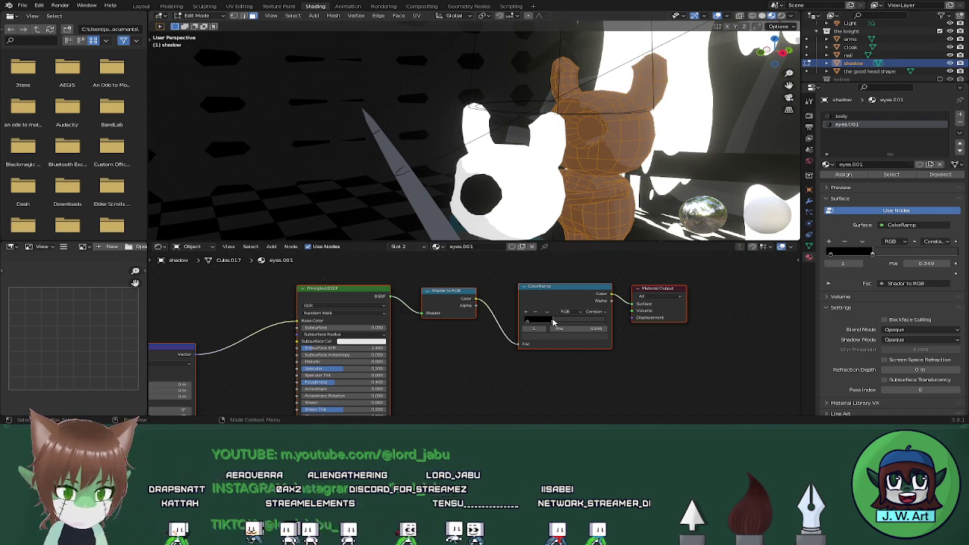
pyautogui.moveTo(553, 322); pyautogui.dragTo(546, 322)
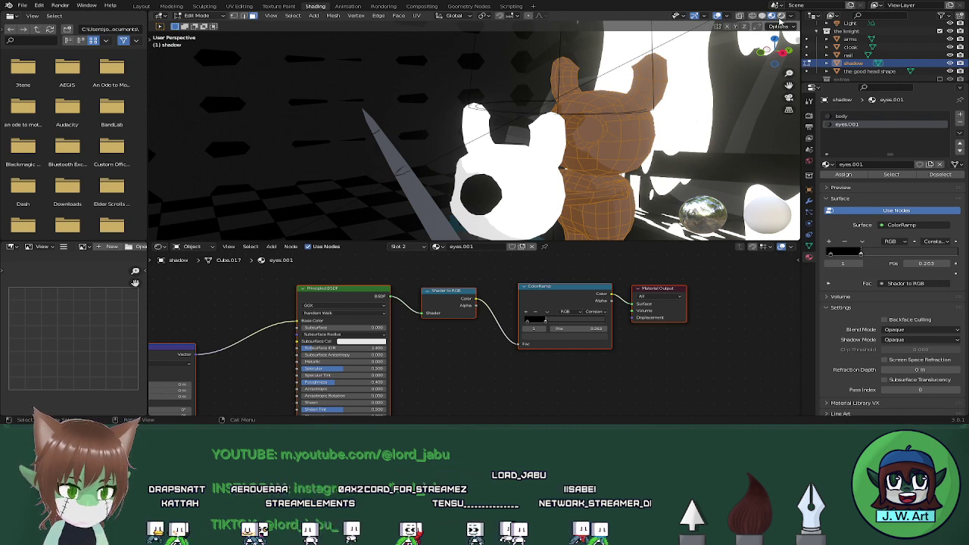
# Undo and redo the eyes.001 material edits to compare the shadow figure's shading
pyautogui.press('Tab')
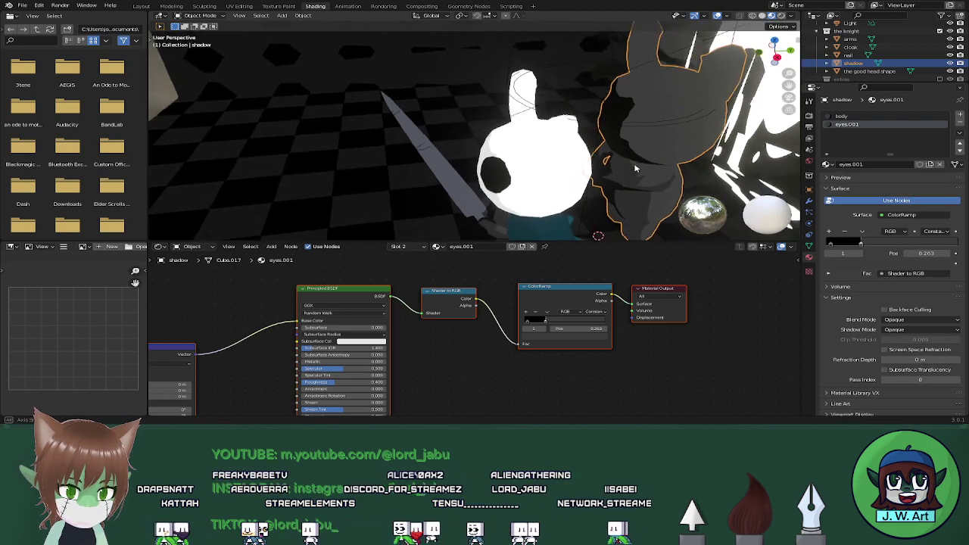
pyautogui.hotkey('ctrl', 'z')
pyautogui.hotkey('ctrl', 'z')
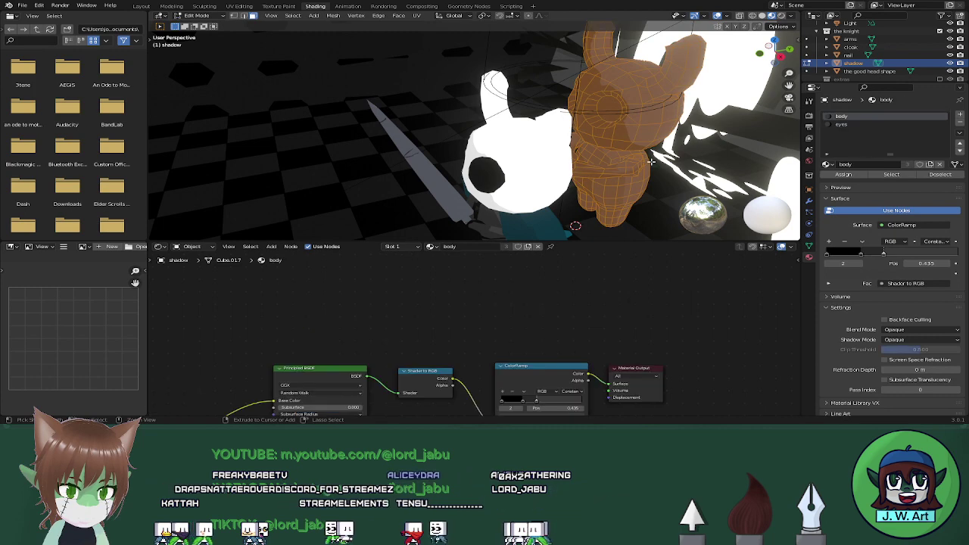
pyautogui.hotkey('ctrl', 'shift', 'z')
pyautogui.hotkey('ctrl', 'shift', 'z')
pyautogui.hotkey('ctrl', 'shift', 'z')
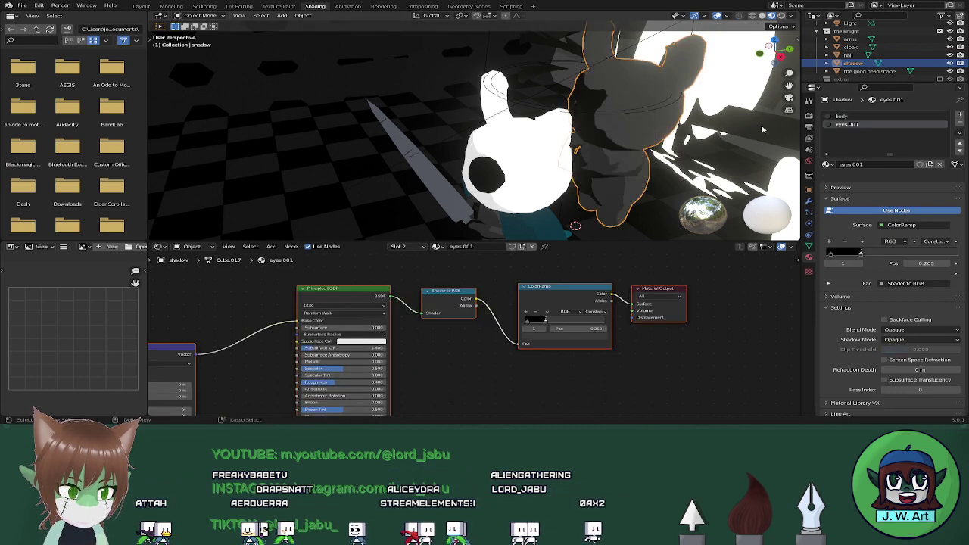
# Deselect the eyes.001 faces, select only the shadow's torso, arms and legs in wireframe, and make the body material slot active
pyautogui.press('Tab')
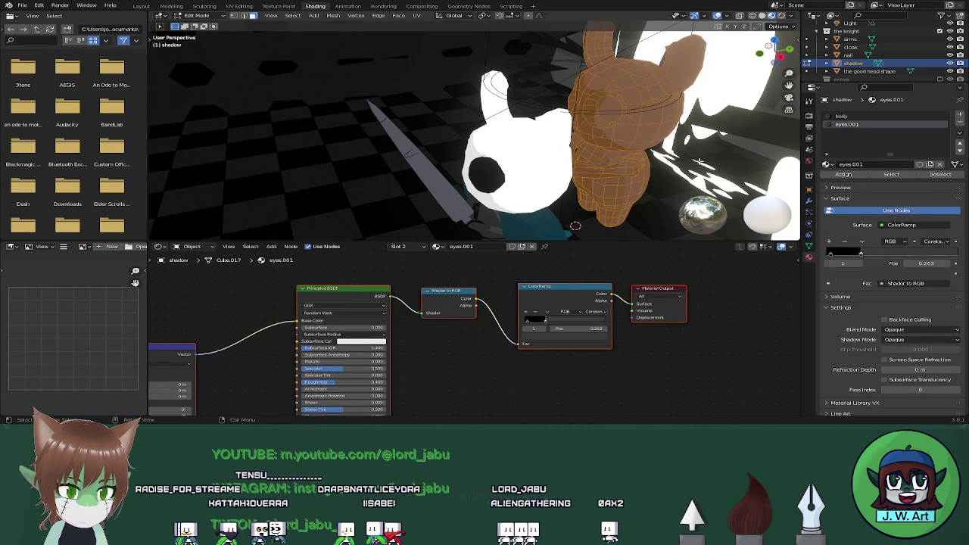
pyautogui.click(937, 175)
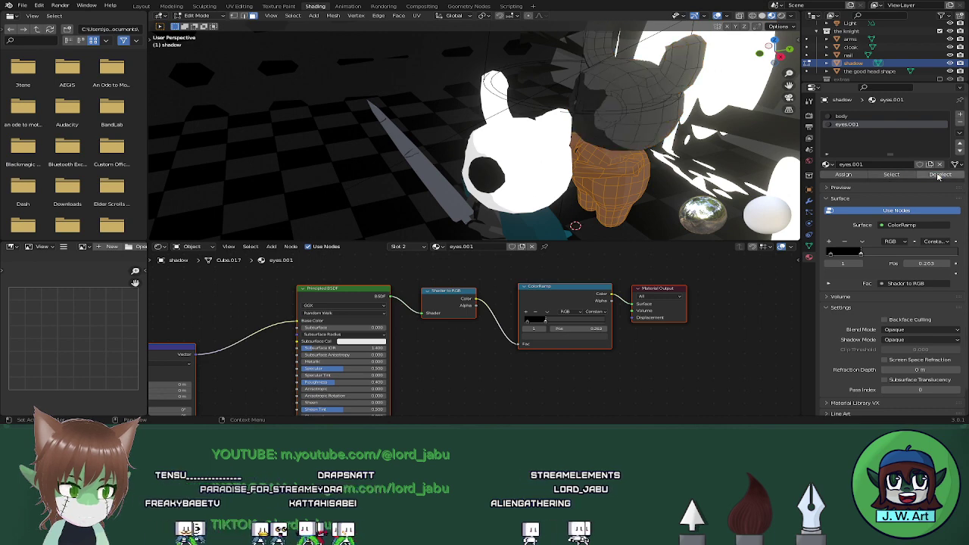
pyautogui.click(670, 175)
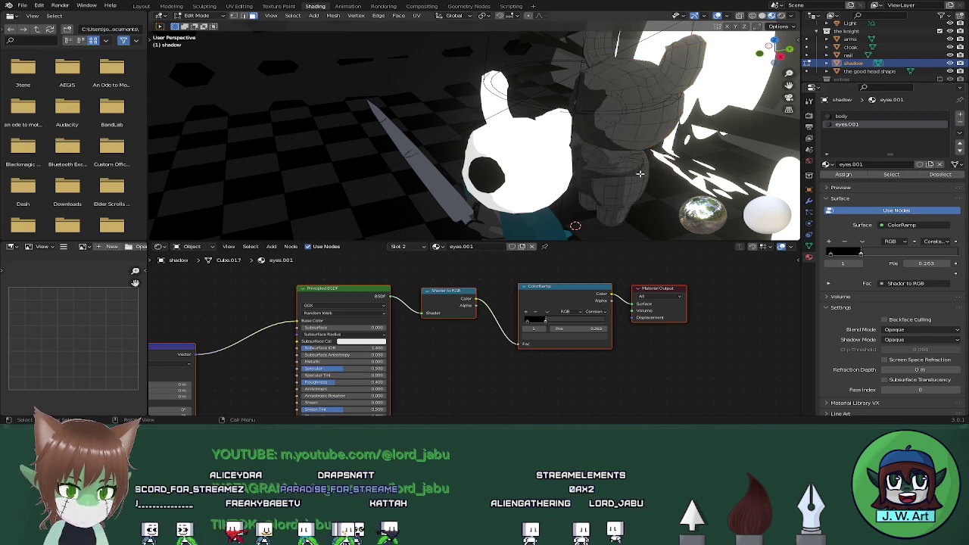
pyautogui.moveTo(640, 173); pyautogui.dragTo(551, 121, button='middle')
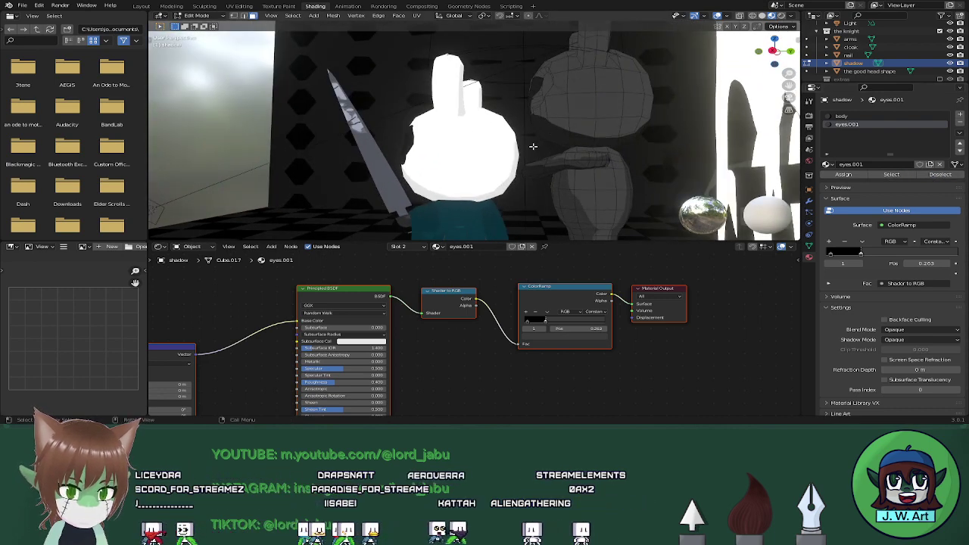
pyautogui.hotkey('shift', 'z')
pyautogui.moveTo(489, 147)
pyautogui.mouseDown()
pyautogui.moveTo(651, 206)
pyautogui.moveTo(694, 241)
pyautogui.mouseUp()
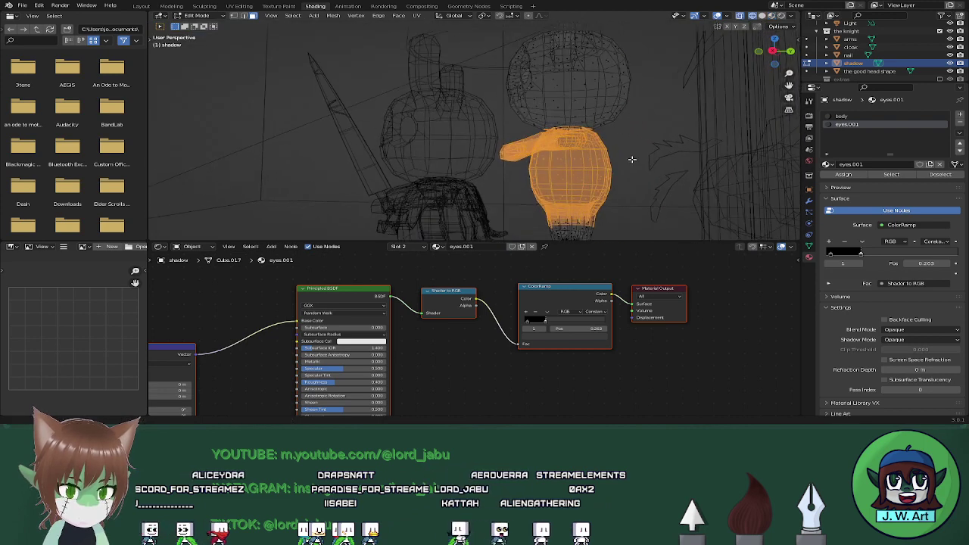
pyautogui.moveTo(632, 159); pyautogui.dragTo(528, 120, button='middle')
pyautogui.moveTo(598, 162); pyautogui.dragTo(636, 236)
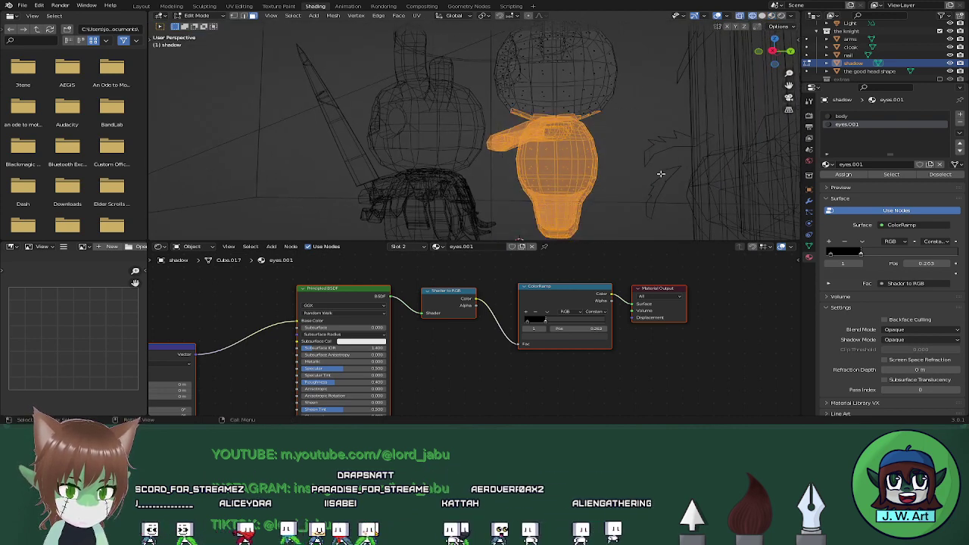
pyautogui.click(855, 117)
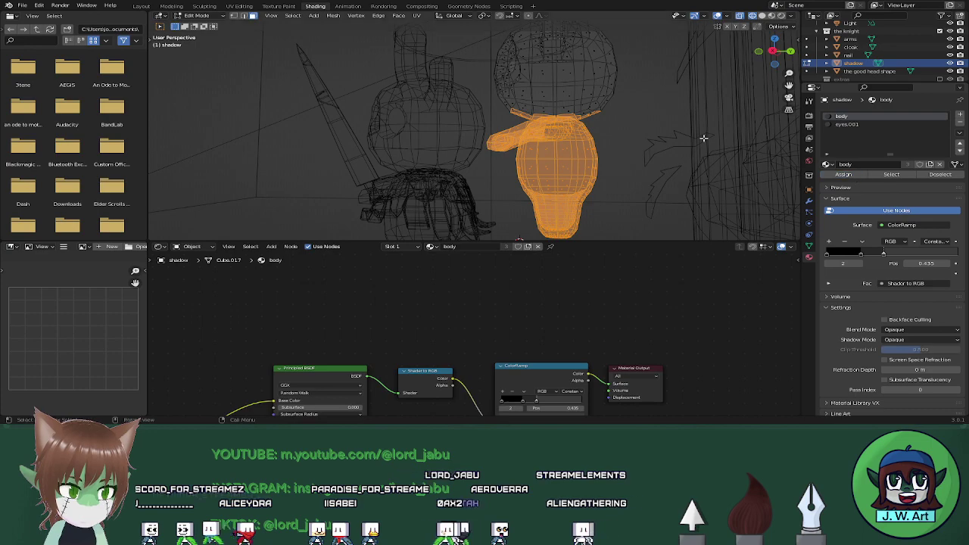
pyautogui.press('Tab')
pyautogui.moveTo(652, 142)
pyautogui.mouseDown(button='middle')
pyautogui.moveTo(645, 160)
pyautogui.moveTo(606, 151)
pyautogui.moveTo(611, 179)
pyautogui.mouseUp(button='middle')
pyautogui.hotkey('shift', 'z')
# Select the faces that use the eyes.001 material, and narrow the selection to the two round eye faces on the shadow's head
pyautogui.click(859, 126)
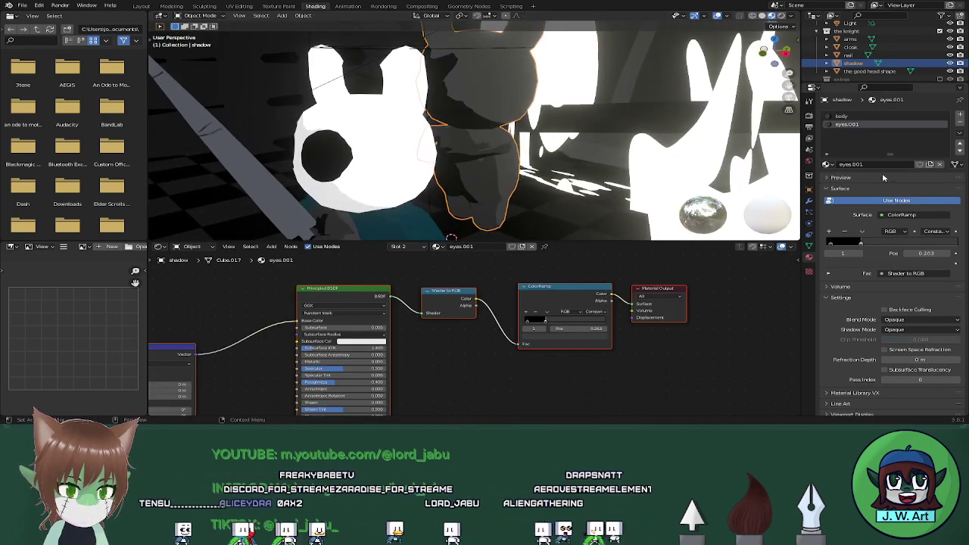
pyautogui.press('Tab')
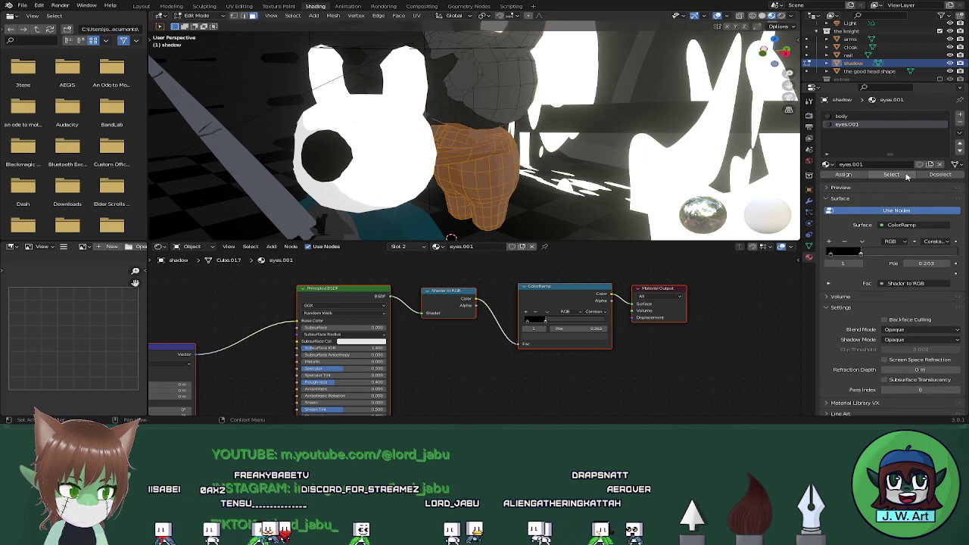
pyautogui.hotkey('alt', 'a')
pyautogui.click(887, 174)
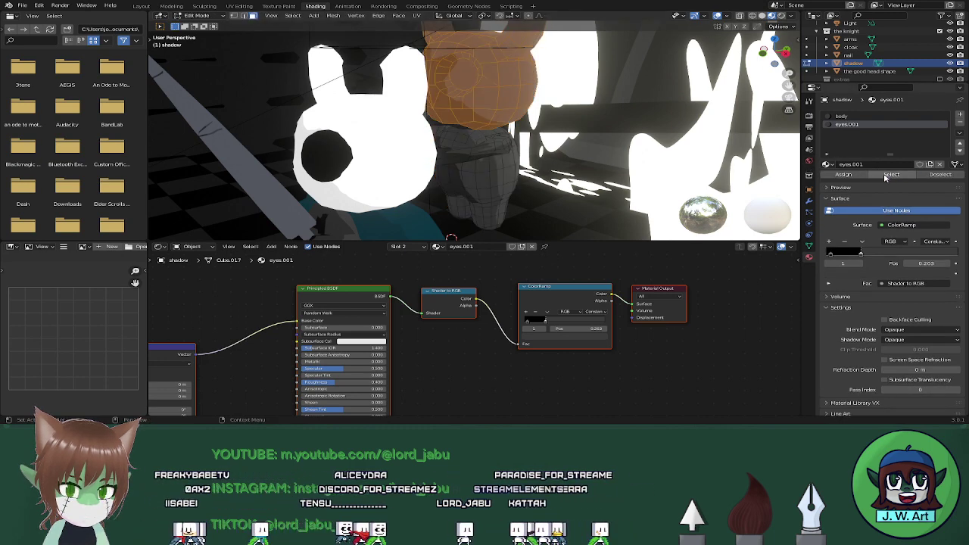
pyautogui.moveTo(519, 119); pyautogui.dragTo(520, 164, button='middle')
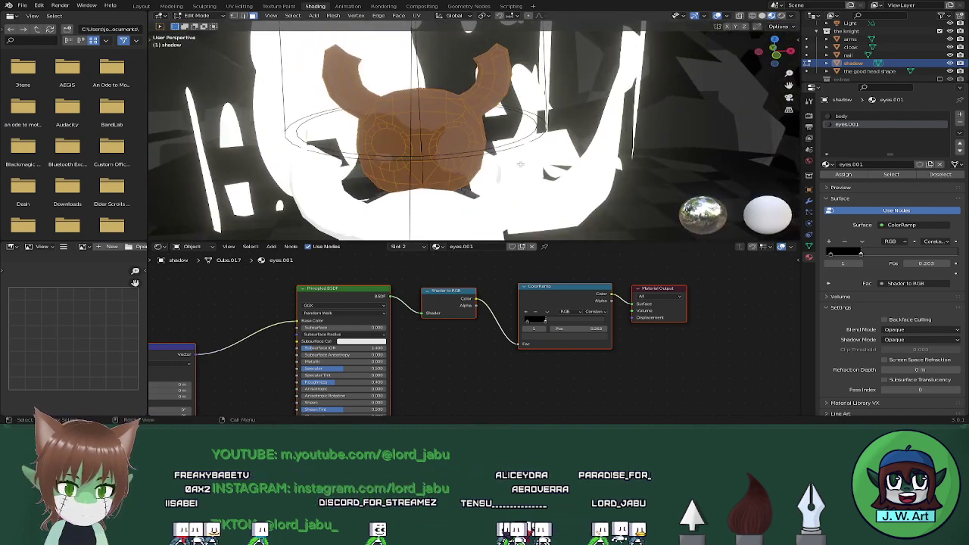
pyautogui.click(460, 145)
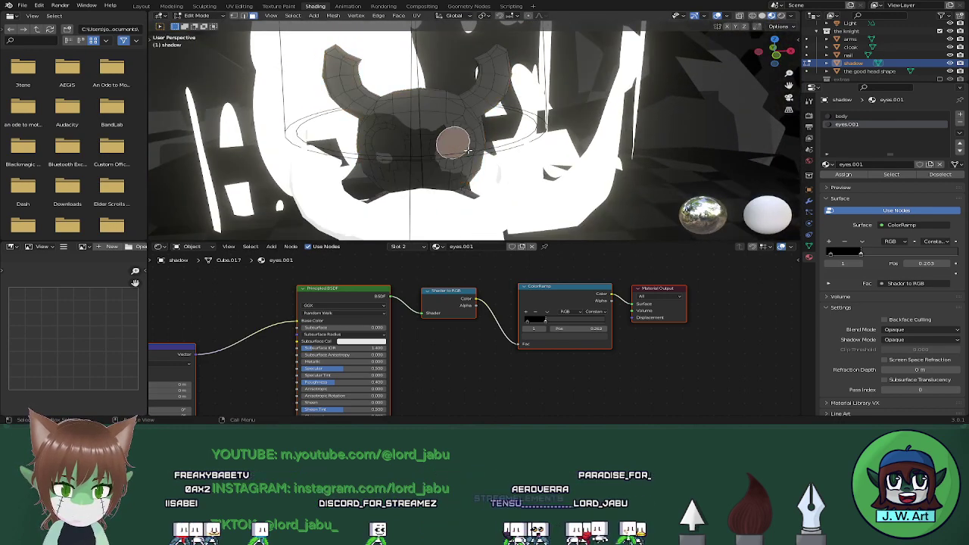
pyautogui.keyDown('shift'); pyautogui.click(383, 144); pyautogui.keyUp('shift')
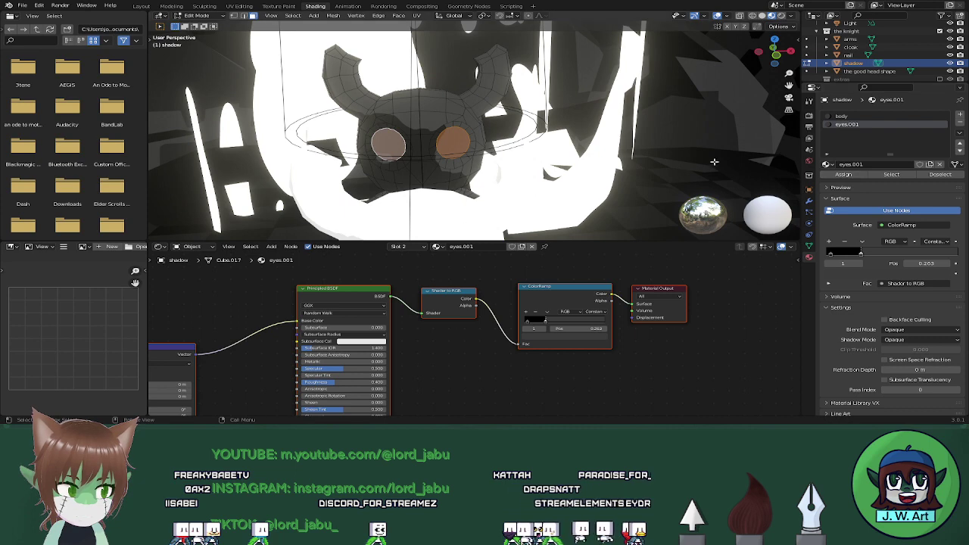
# Check which faces of the shadow figure use the body material and which use eyes.001 by selecting them per slot
pyautogui.click(853, 116)
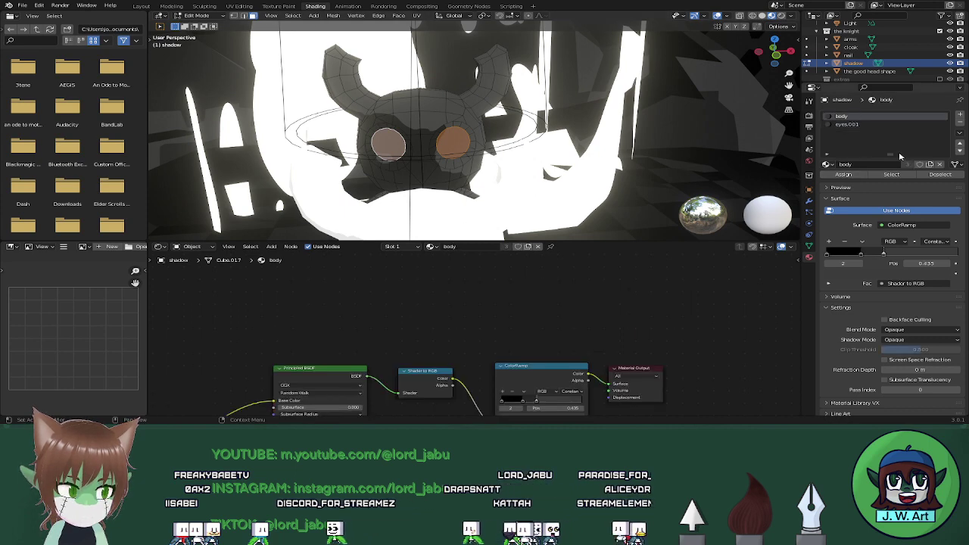
pyautogui.click(845, 175)
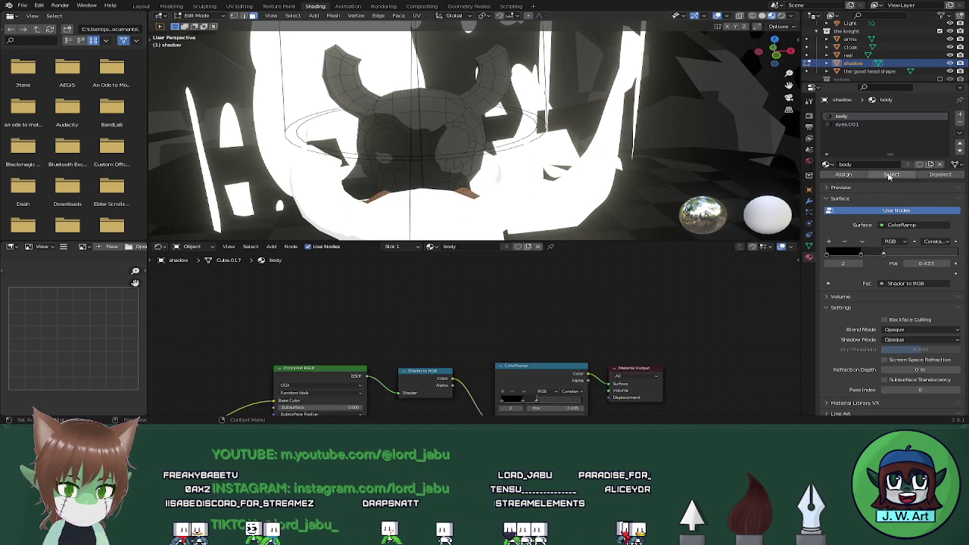
pyautogui.moveTo(666, 155); pyautogui.dragTo(508, 152, button='middle')
pyautogui.press('Tab')
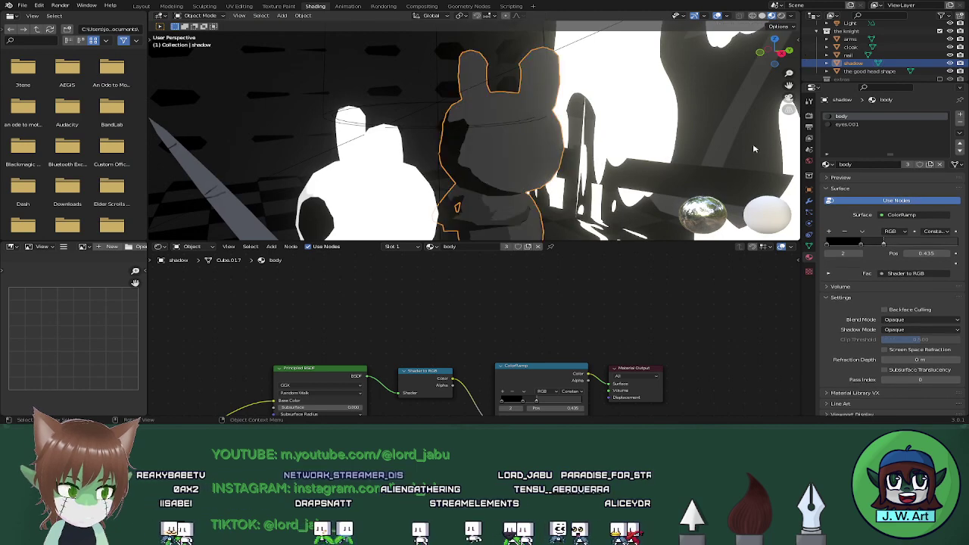
pyautogui.press('Tab')
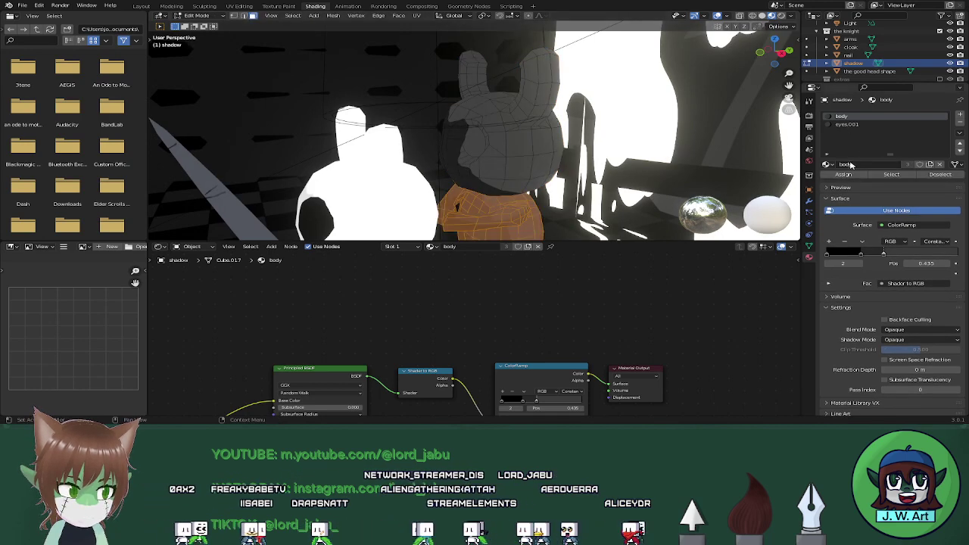
pyautogui.rightClick(663, 154)
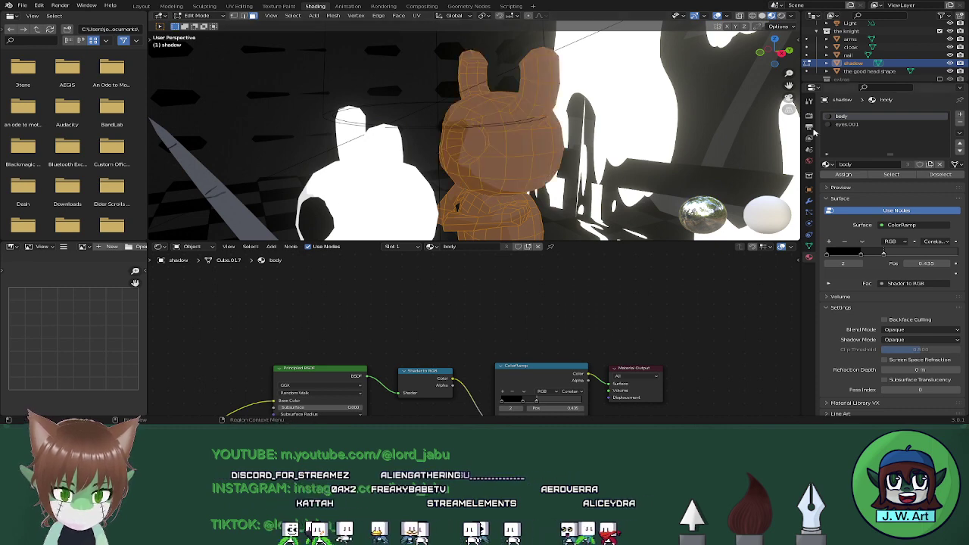
pyautogui.click(847, 124)
pyautogui.click(846, 115)
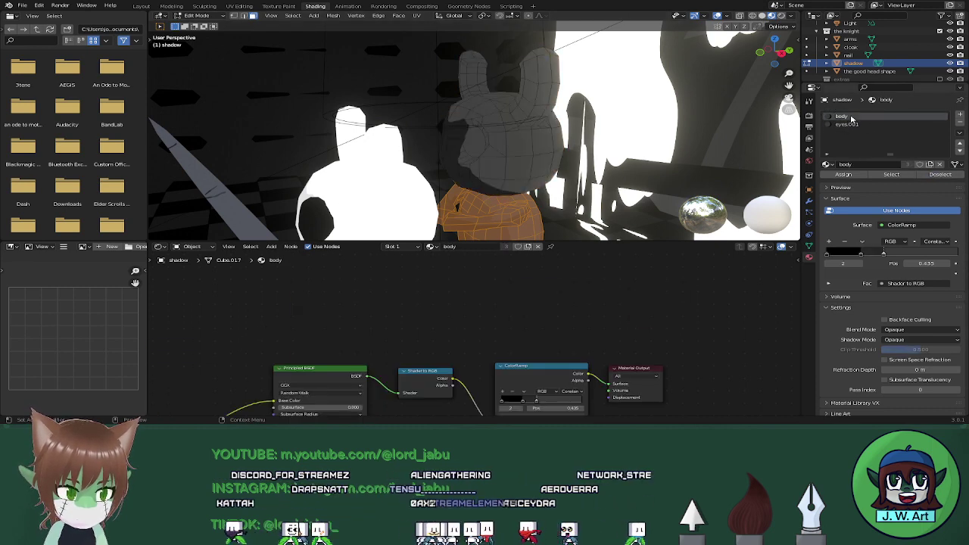
pyautogui.hotkey('ctrl', 'l')
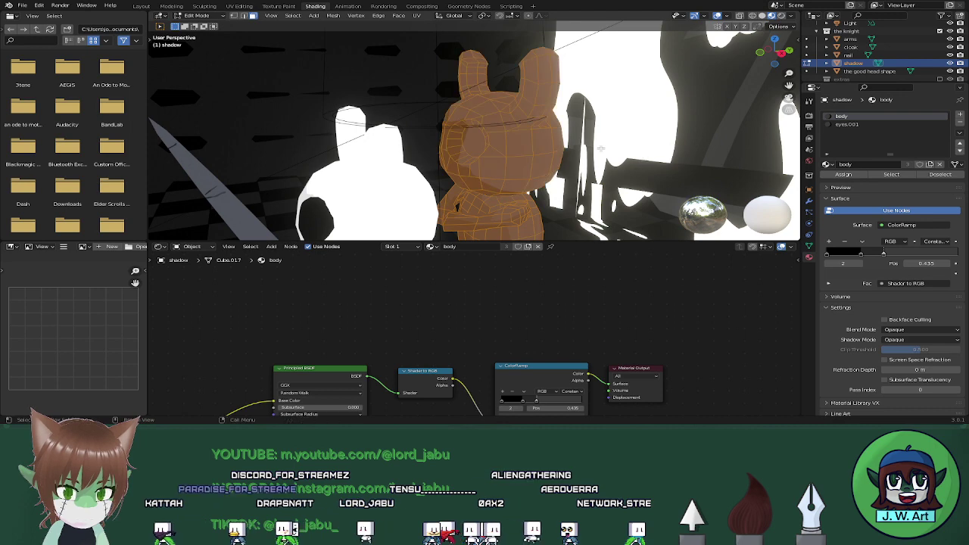
pyautogui.moveTo(546, 148); pyautogui.dragTo(573, 152, button='middle')
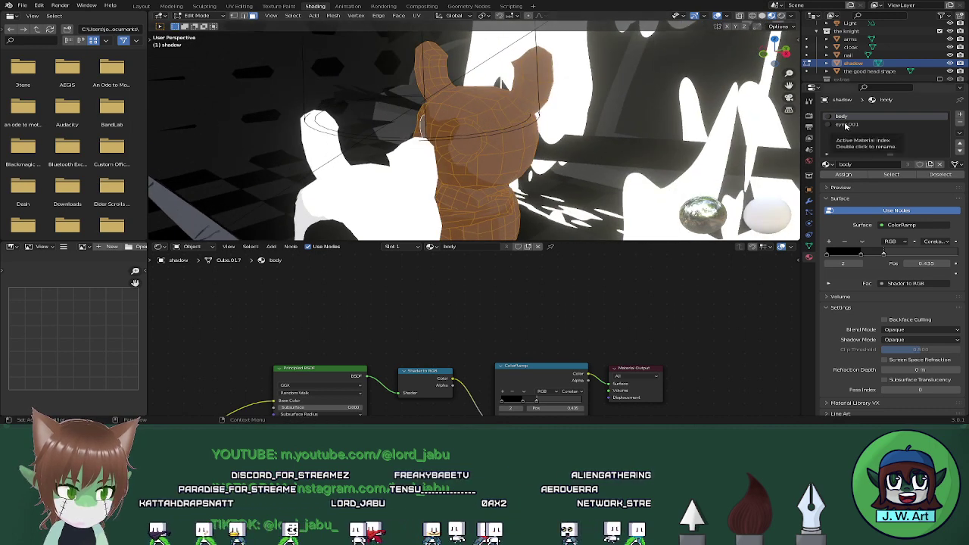
# Select the two round eye faces on the shadow's head
pyautogui.click(457, 141)
pyautogui.moveTo(457, 142); pyautogui.dragTo(528, 151, button='middle')
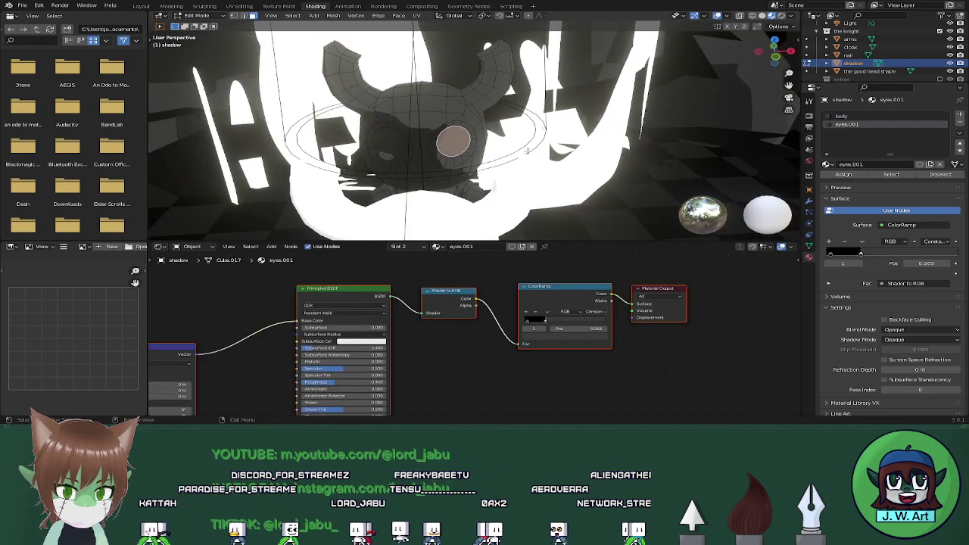
pyautogui.keyDown('shift'); pyautogui.click(398, 141); pyautogui.keyUp('shift')
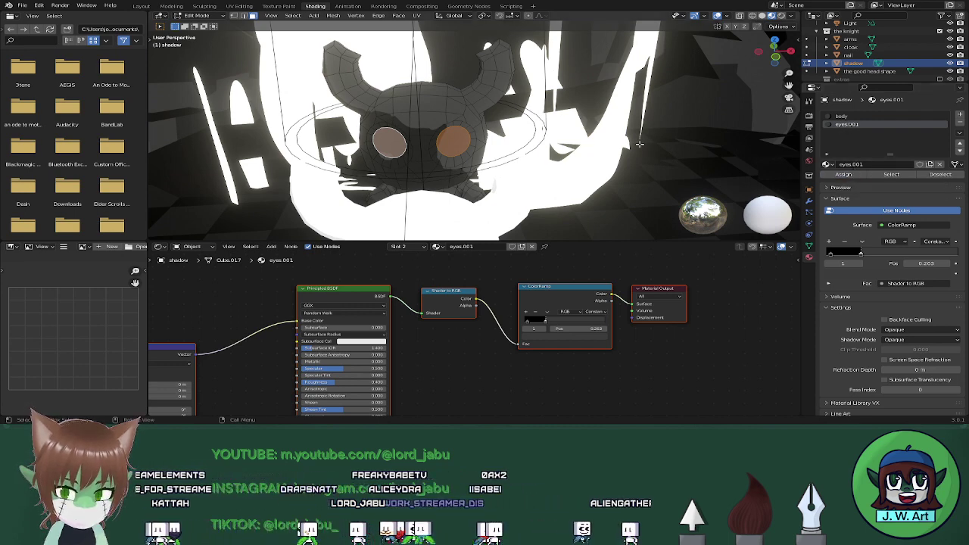
# Select all of the shadow's faces except the two round eye faces, and make the body material slot active
pyautogui.press('a')
pyautogui.click(844, 117)
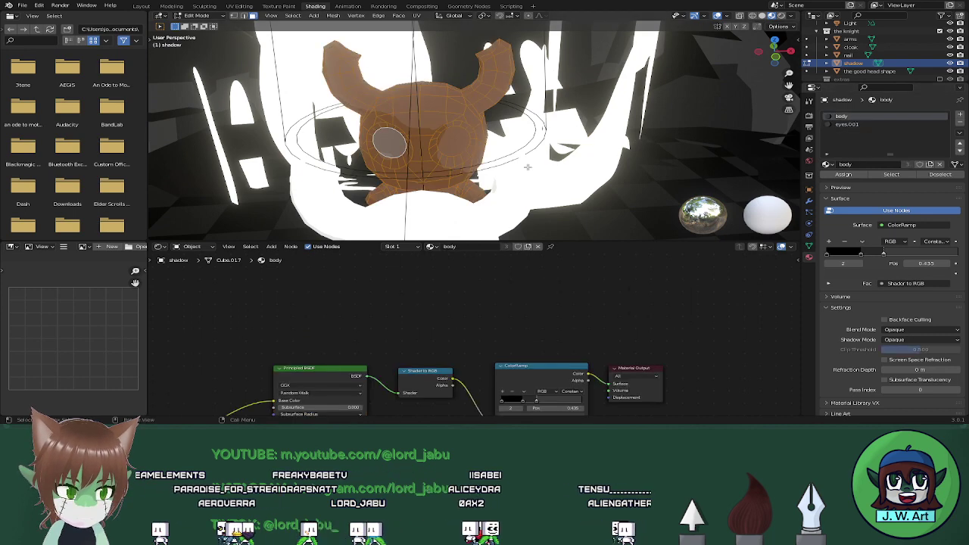
pyautogui.keyDown('shift'); pyautogui.click(460, 138); pyautogui.keyUp('shift')
pyautogui.keyDown('shift'); pyautogui.click(384, 145); pyautogui.keyUp('shift')
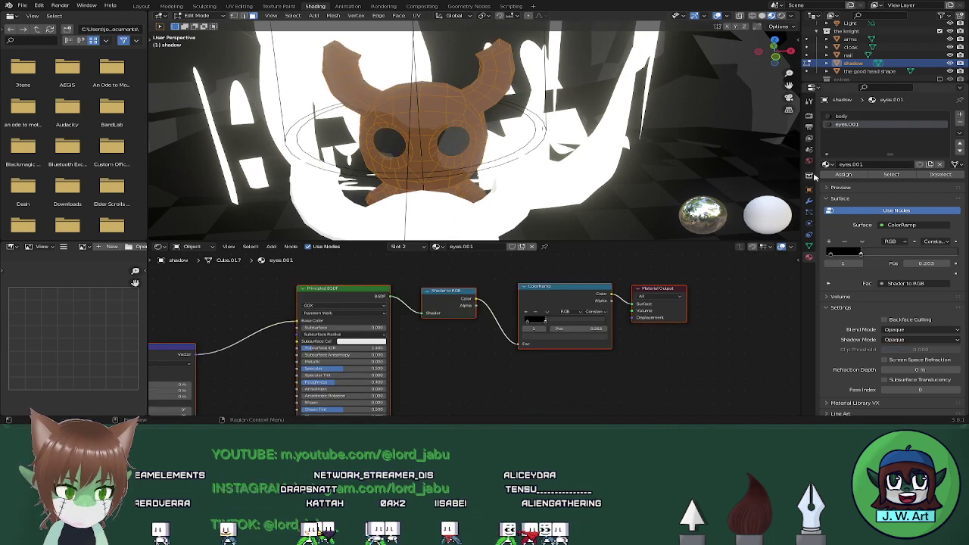
pyautogui.click(838, 117)
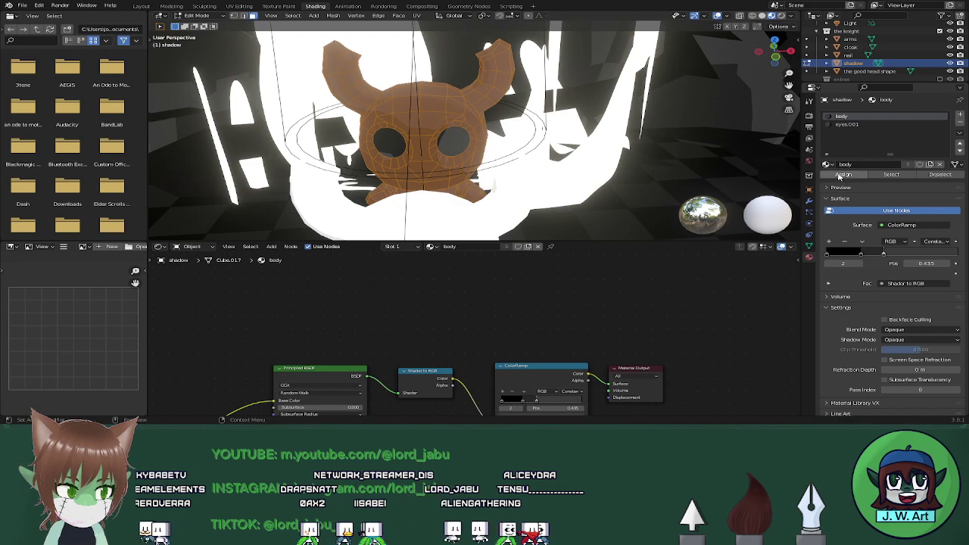
# Select an eye face on the shadow and slightly darken the second color stop of the eyes.001 material's ColorRamp
pyautogui.moveTo(626, 141); pyautogui.dragTo(561, 149, button='middle')
pyautogui.click(476, 142)
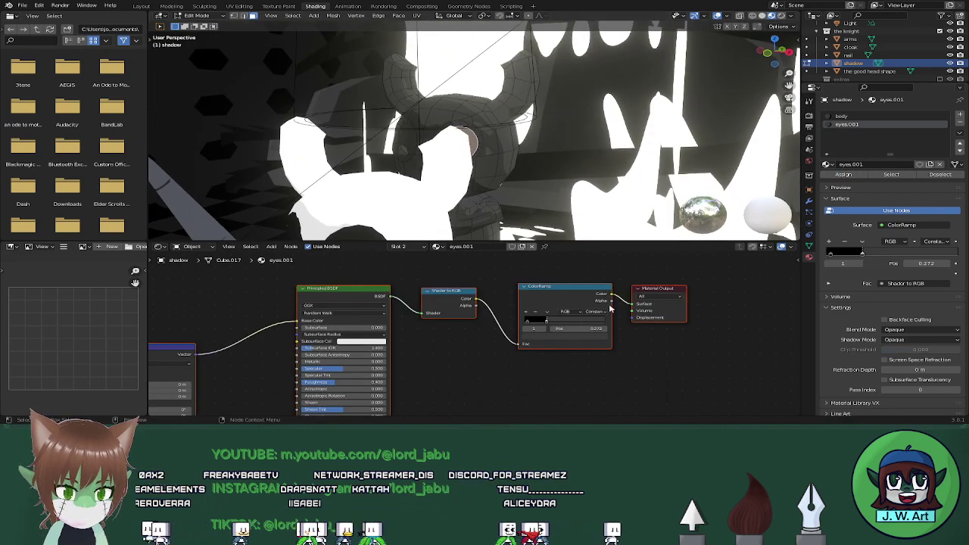
pyautogui.click(578, 336)
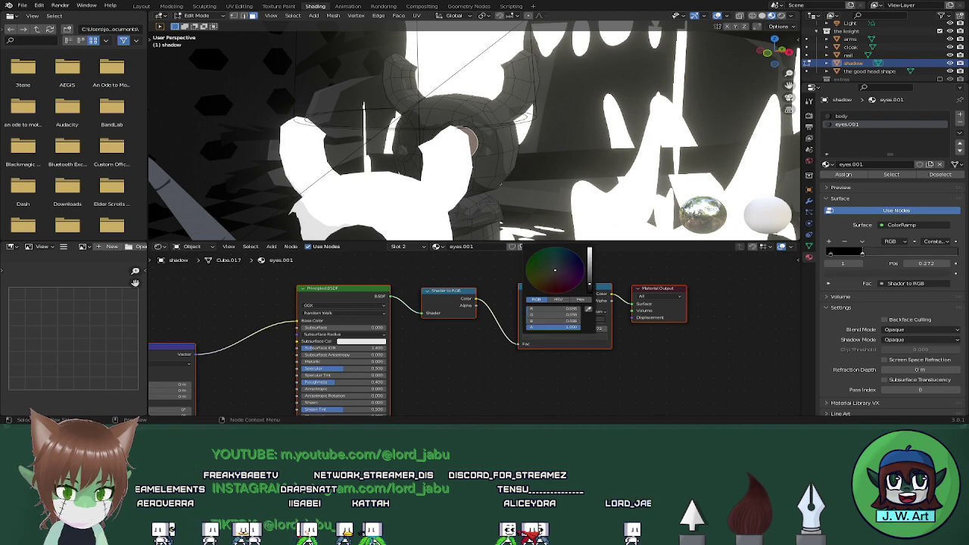
pyautogui.moveTo(590, 284); pyautogui.dragTo(589, 287)
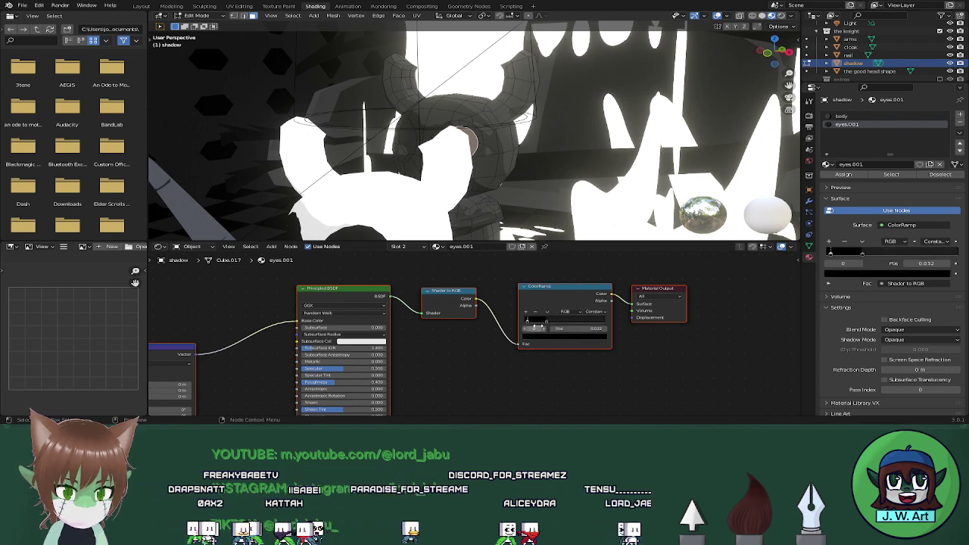
# Switch the shadow to Object Mode and set the second stop of the eyes.001 ColorRamp to position 0.313
pyautogui.moveTo(549, 324); pyautogui.dragTo(579, 321)
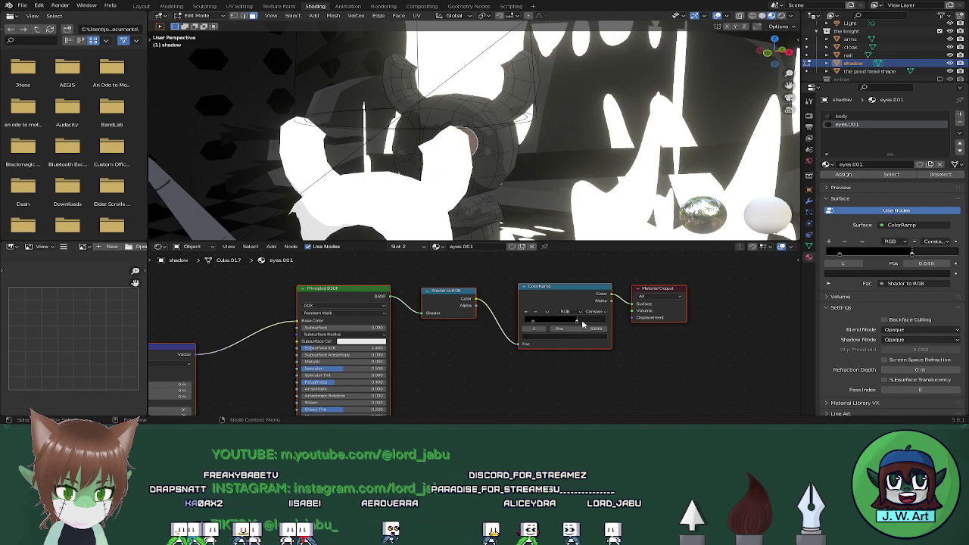
pyautogui.press('Tab')
pyautogui.moveTo(522, 171); pyautogui.dragTo(539, 163, button='middle')
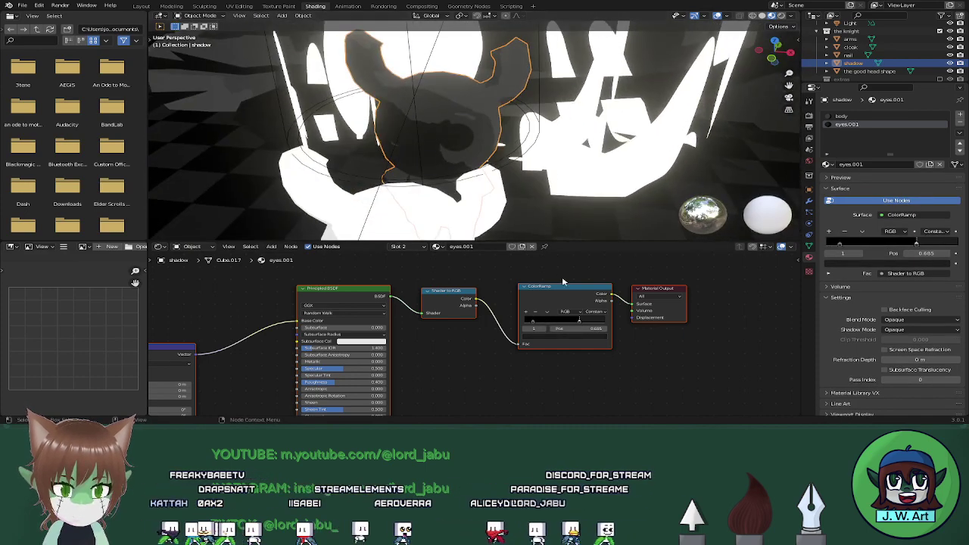
pyautogui.moveTo(582, 323)
pyautogui.mouseDown()
pyautogui.moveTo(515, 323)
pyautogui.moveTo(549, 323)
pyautogui.mouseUp()
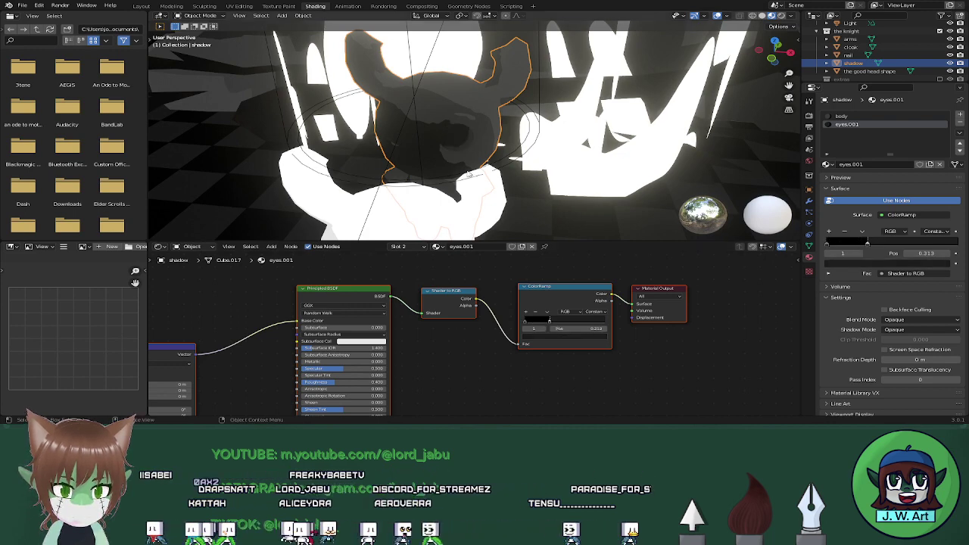
# Select the light curtain cylinder surrounding the figures
pyautogui.moveTo(469, 174); pyautogui.dragTo(411, 141, button='middle')
pyautogui.click(411, 141)
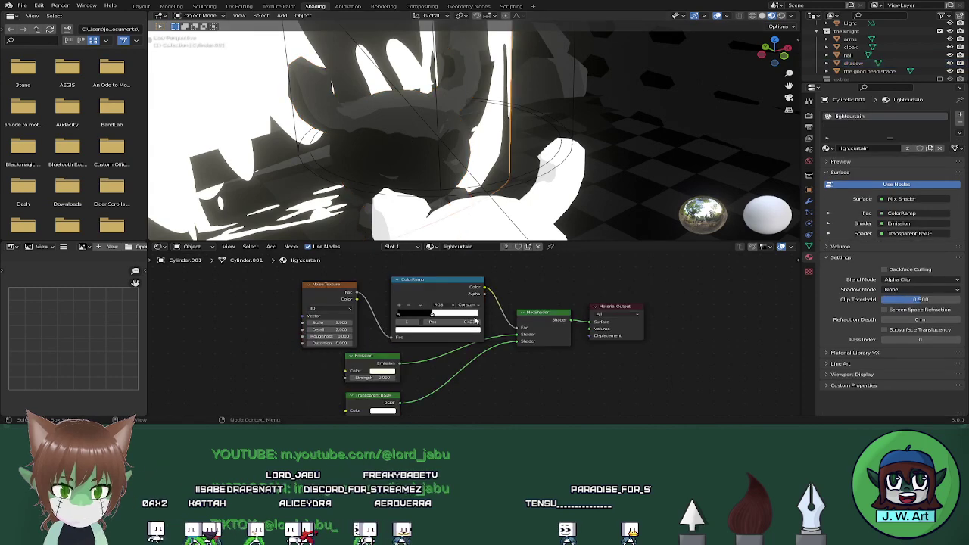
# Move the last color ramp stop of the shadow figure's body material to position 0.658
pyautogui.click(414, 136)
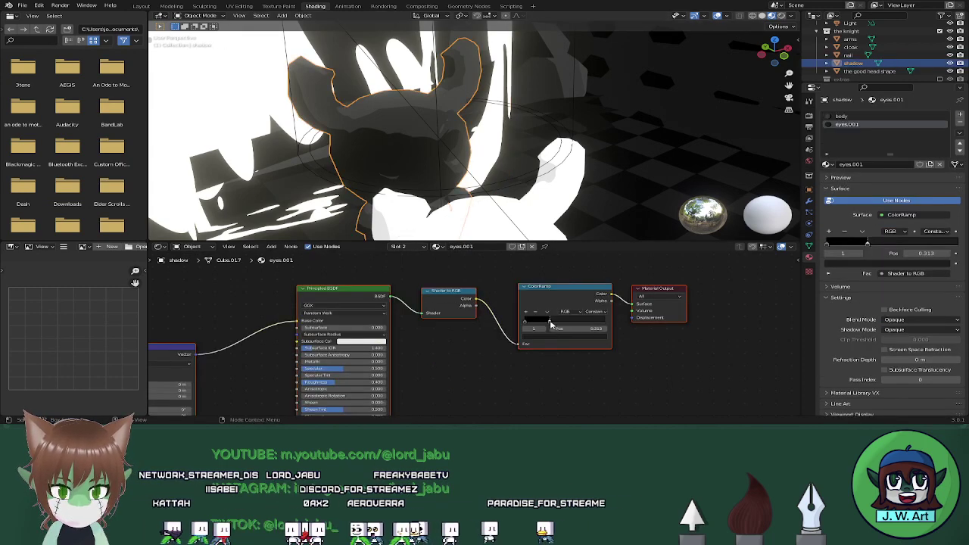
pyautogui.click(848, 116)
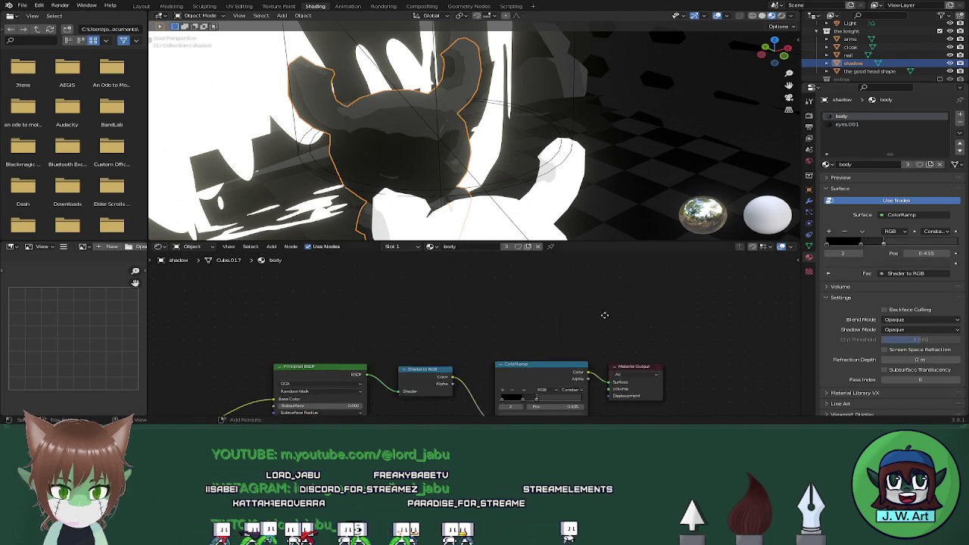
pyautogui.moveTo(535, 349); pyautogui.dragTo(573, 349)
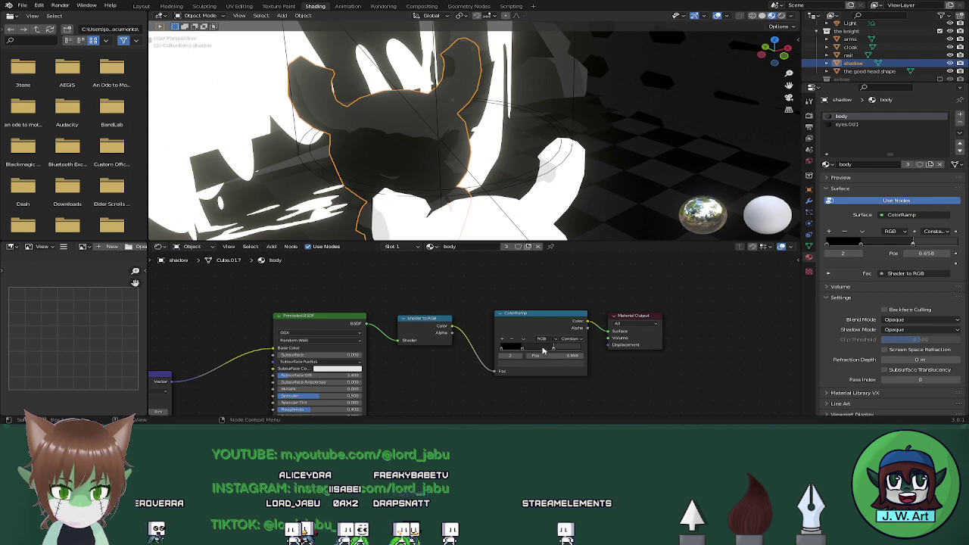
# Set the color ramp's middle stop to a dark RGB value of 0.011, and open the color of the last stop
pyautogui.click(522, 351)
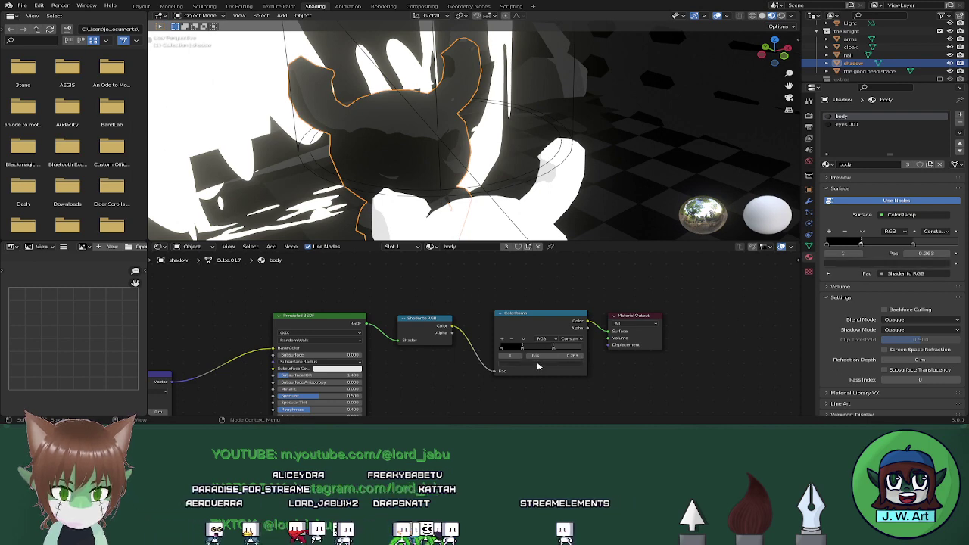
pyautogui.click(543, 366)
pyautogui.moveTo(565, 313); pyautogui.dragTo(565, 315)
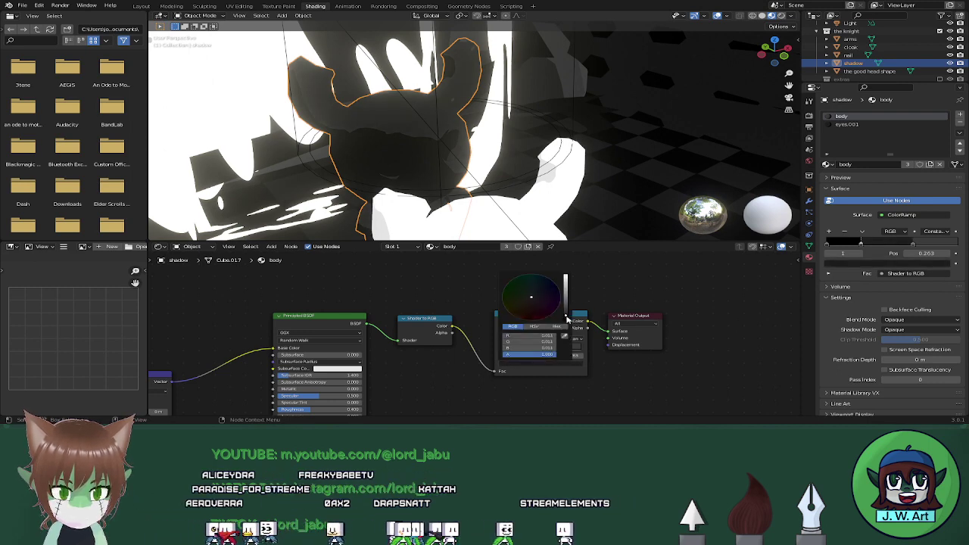
pyautogui.click(555, 350)
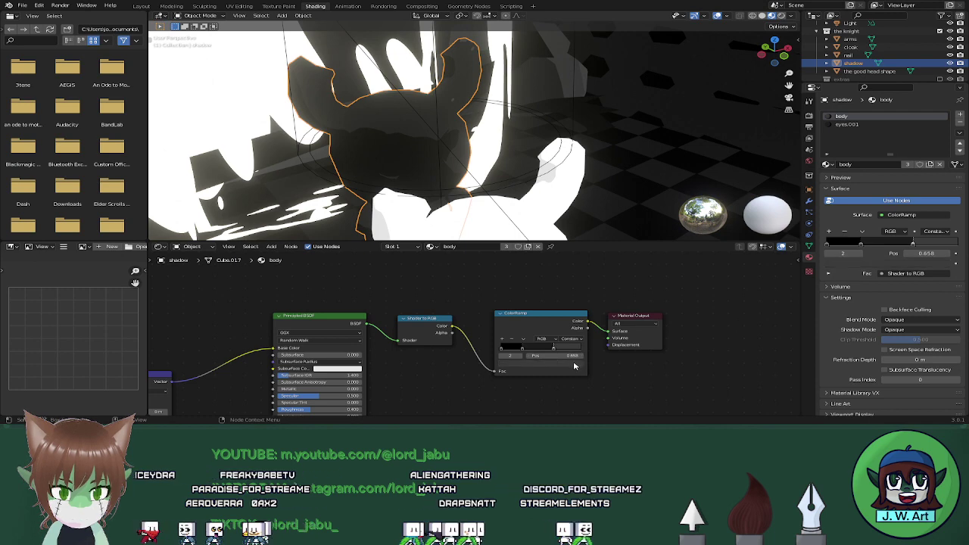
pyautogui.click(576, 365)
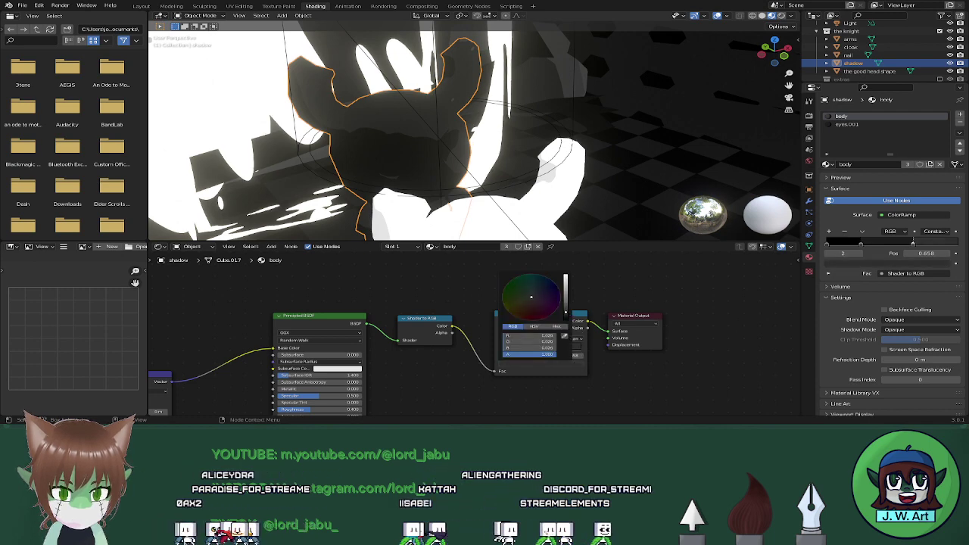
# Inspect the shadow figure from the side and from the camera, and check the rendered image
pyautogui.scroll(-4, 580, 106)
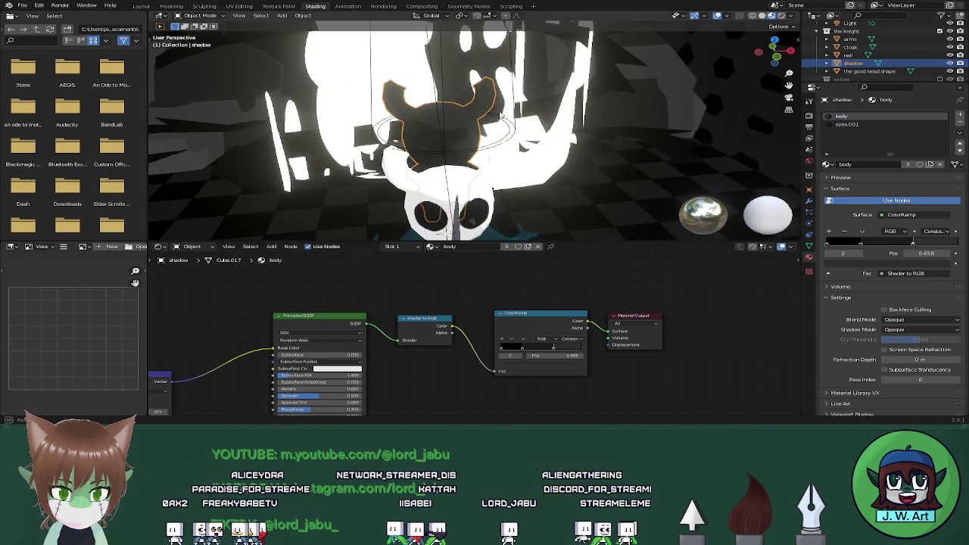
pyautogui.moveTo(580, 106); pyautogui.dragTo(580, 146, button='middle')
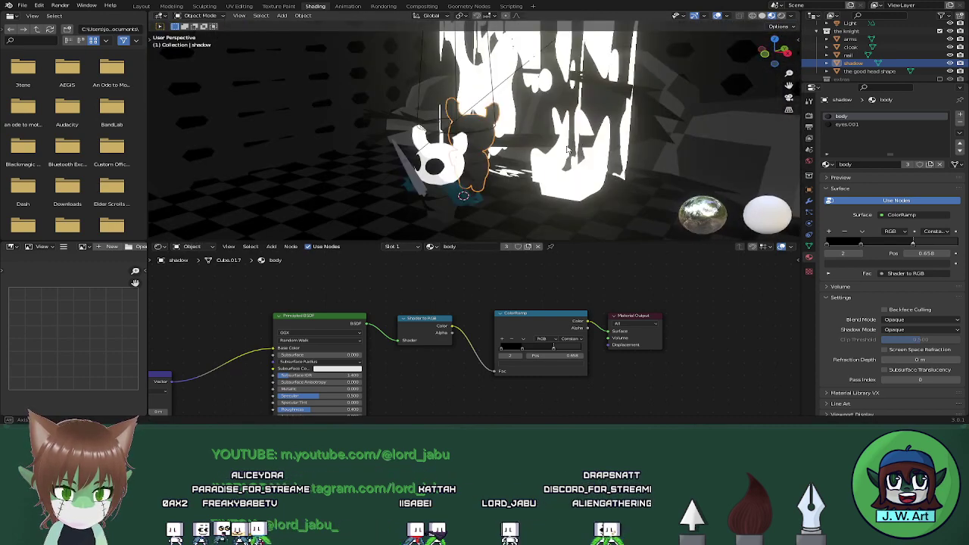
pyautogui.click(788, 99)
pyautogui.click(789, 99)
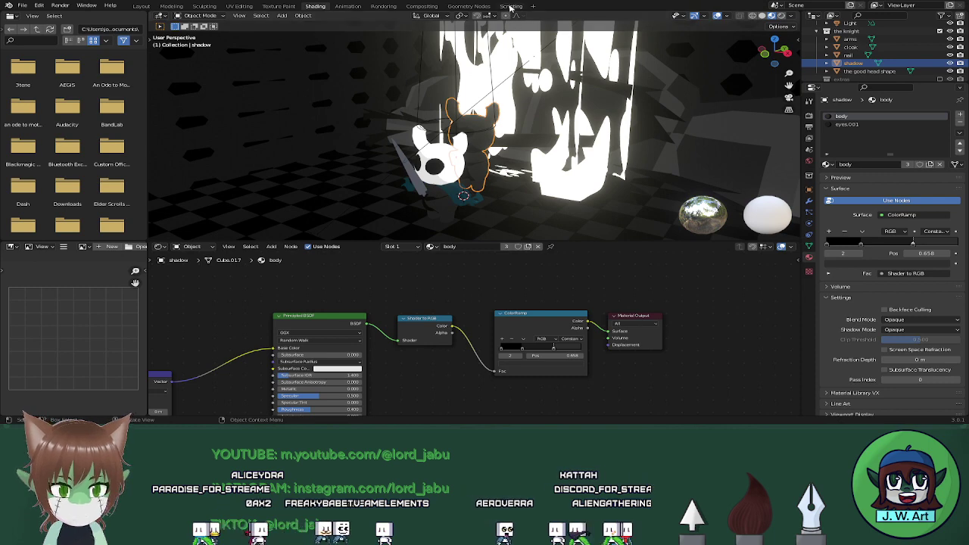
pyautogui.click(383, 6)
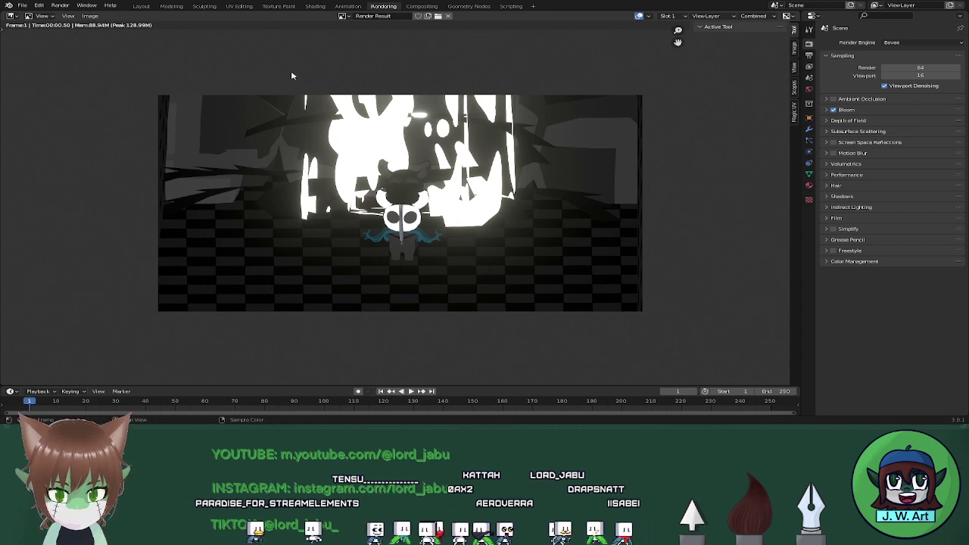
# In the Layout workspace, raise the shadow figure about 0.655 m along the Z axis
pyautogui.click(140, 6)
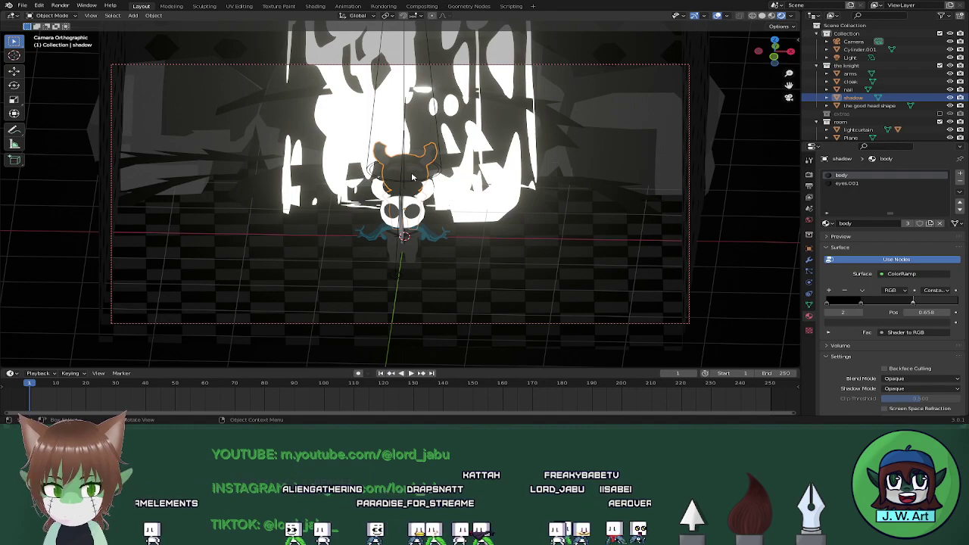
pyautogui.click(787, 99)
pyautogui.moveTo(420, 198); pyautogui.dragTo(341, 214, button='middle')
pyautogui.moveTo(419, 173); pyautogui.dragTo(478, 223, button='middle')
pyautogui.press('g')
pyautogui.press('z')
pyautogui.click(408, 205)
# Flatten the shadow figure by scaling it to about 0.521 along the Y axis
pyautogui.press('s')
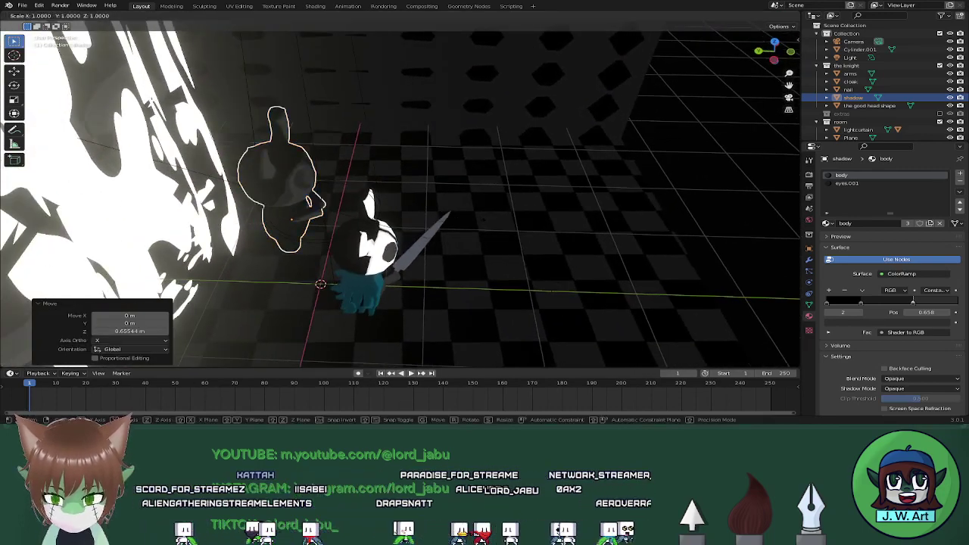
pyautogui.press('y')
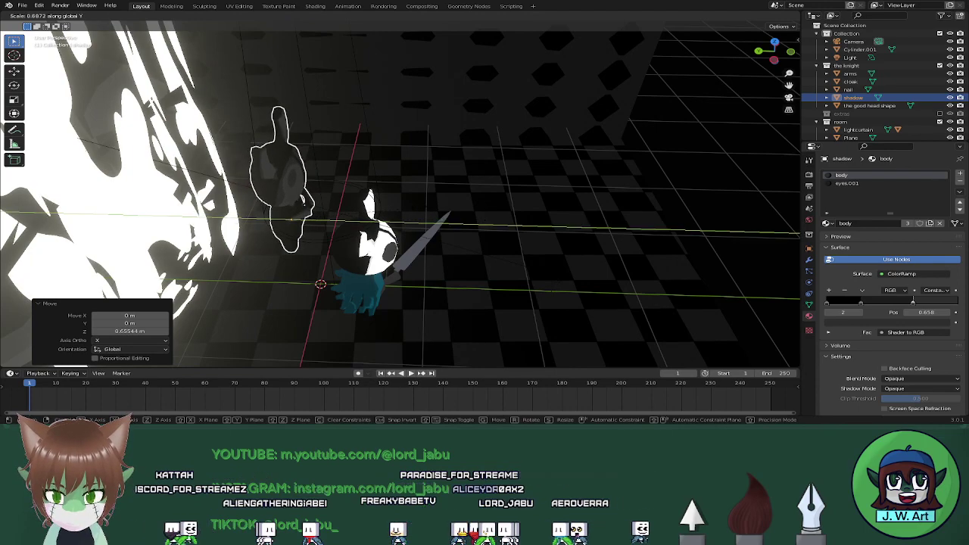
pyautogui.click(385, 199)
pyautogui.moveTo(587, 198); pyautogui.dragTo(458, 206, button='middle')
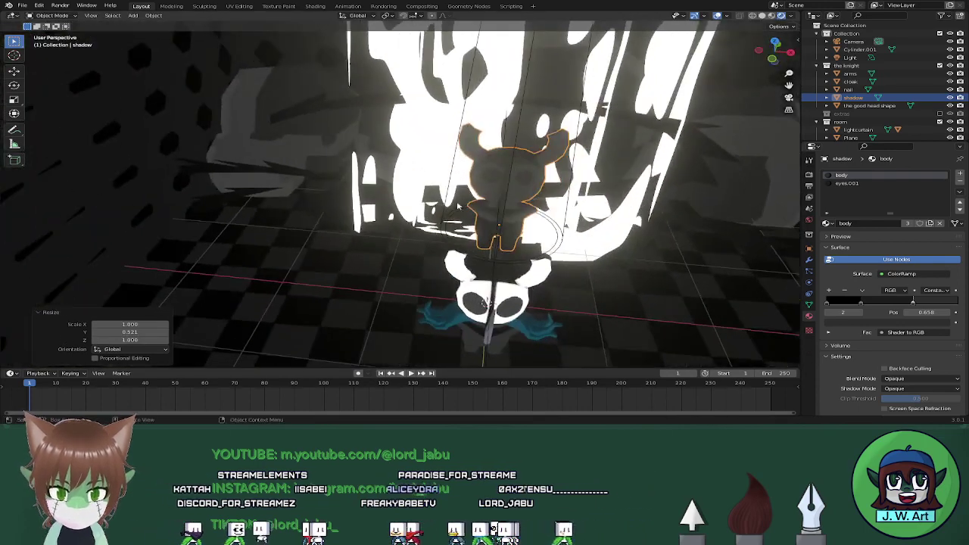
# Render the scene from the camera to check the shadow figure, and save the Blender file
pyautogui.click(789, 97)
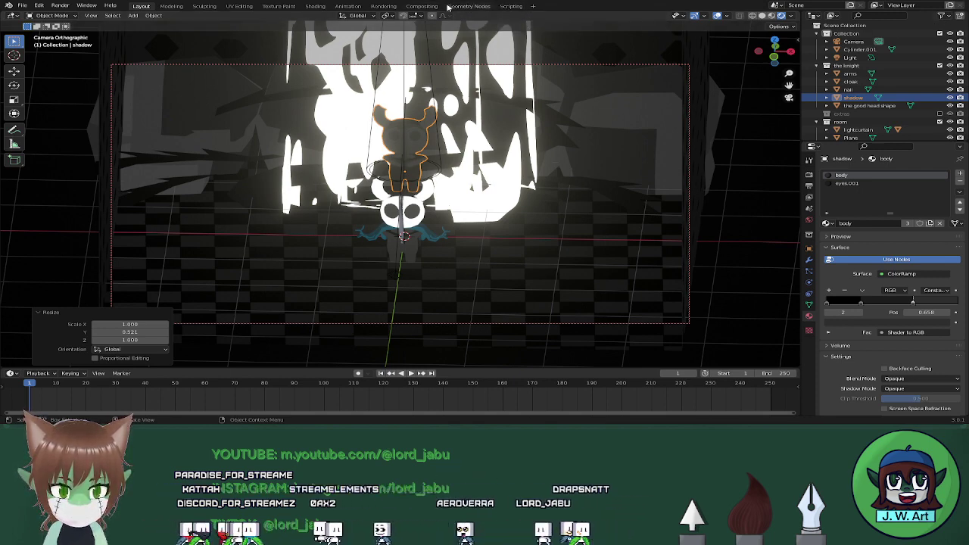
pyautogui.click(393, 6)
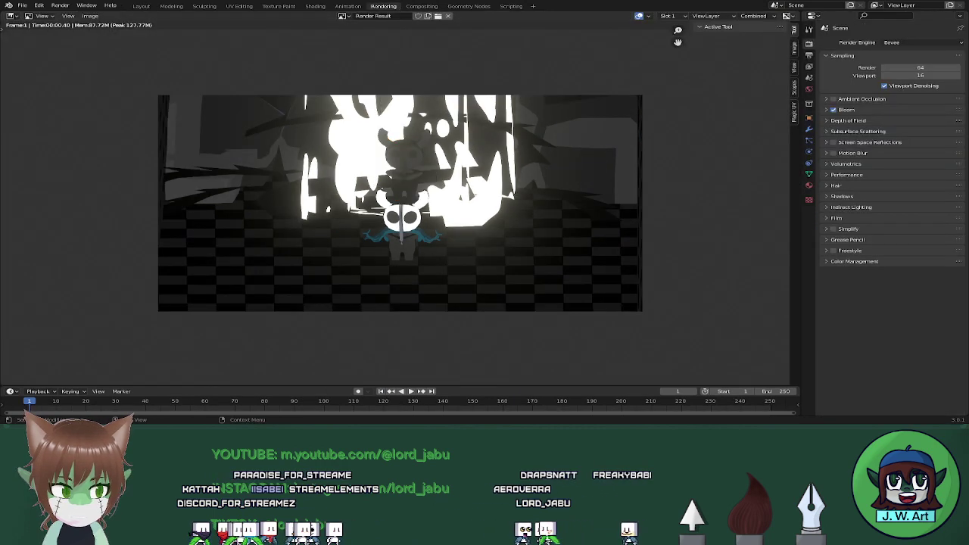
pyautogui.hotkey('ctrl', 'q')
pyautogui.click(573, 226)
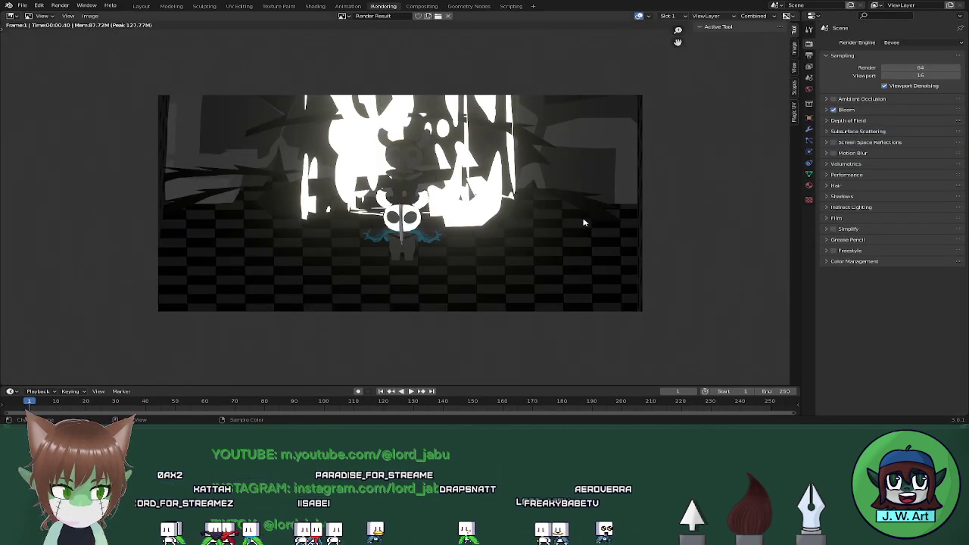
pyautogui.click(141, 6)
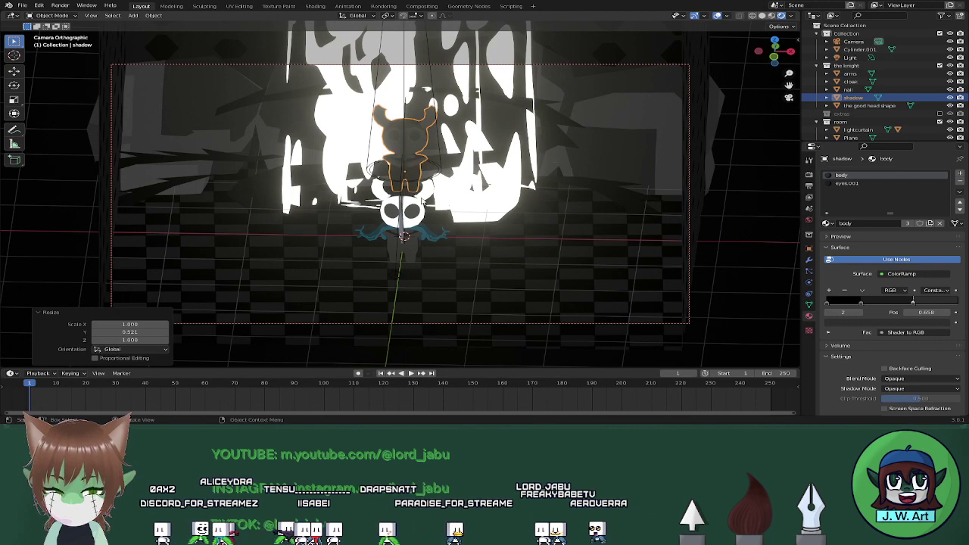
pyautogui.hotkey('ctrl', 's')
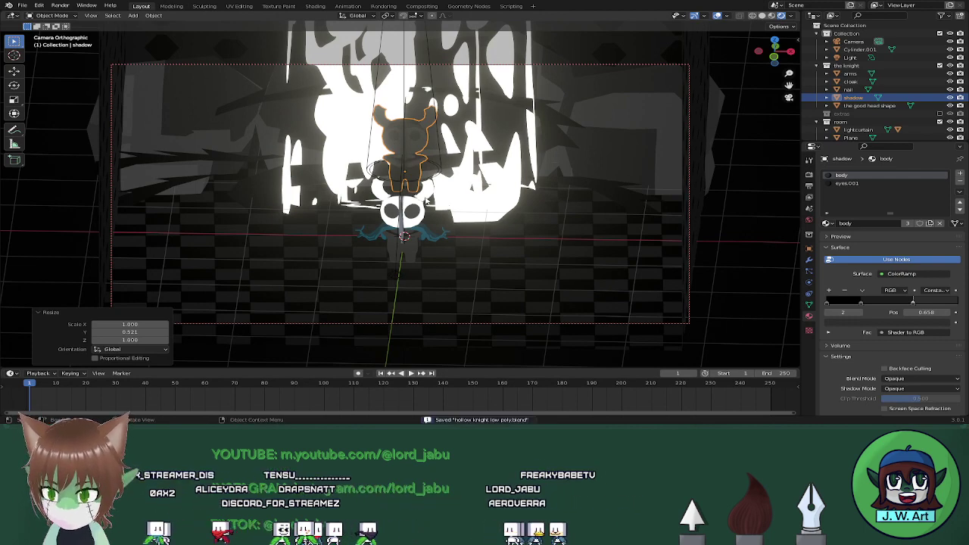
# Stretch the shadow figure's whole mesh in Edit Mode by a factor of about 1.214 along Z
pyautogui.press('Tab')
pyautogui.press('Tab')
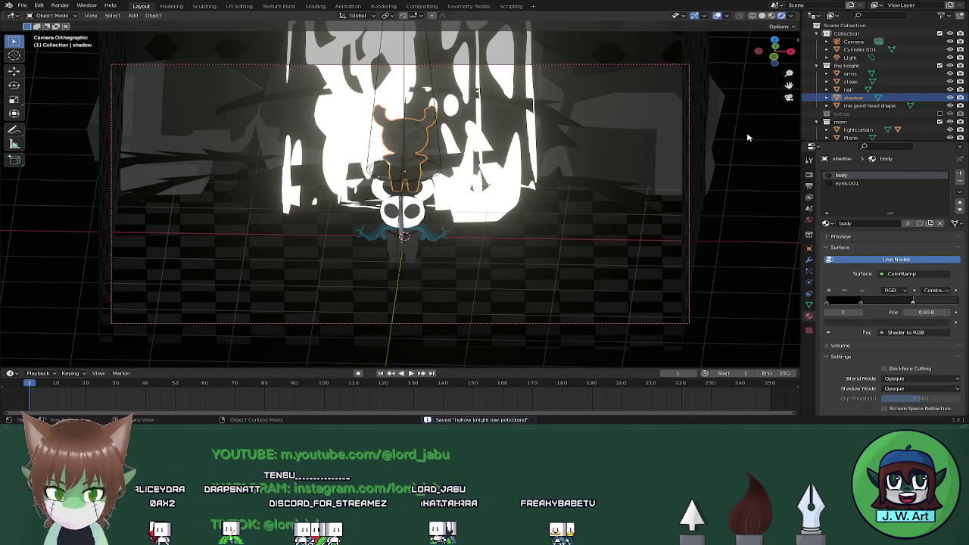
pyautogui.press('Tab')
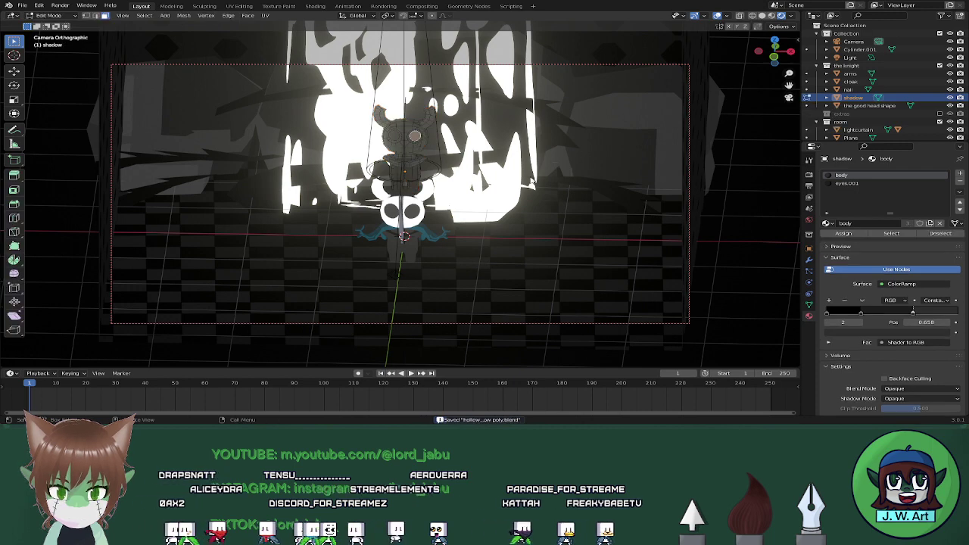
pyautogui.press('a')
pyautogui.press('s')
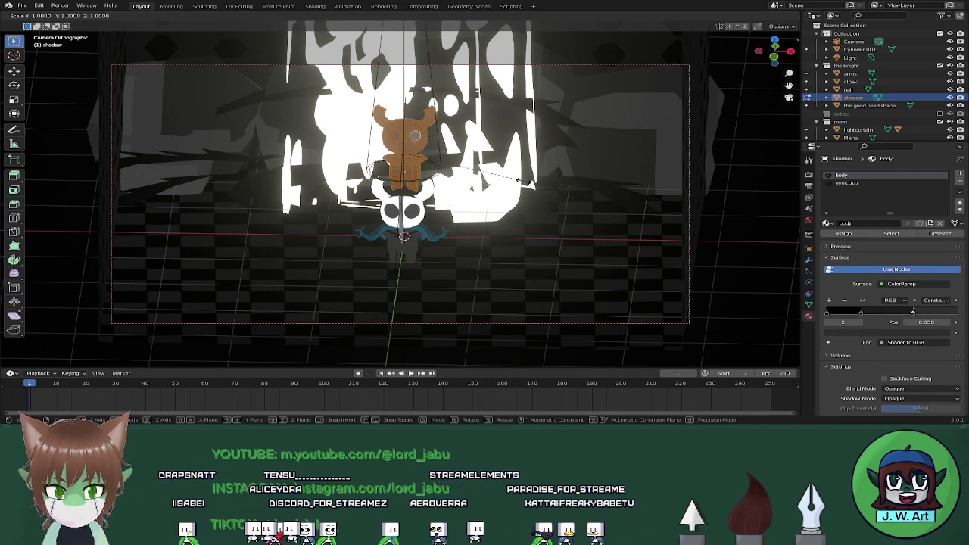
pyautogui.press('z')
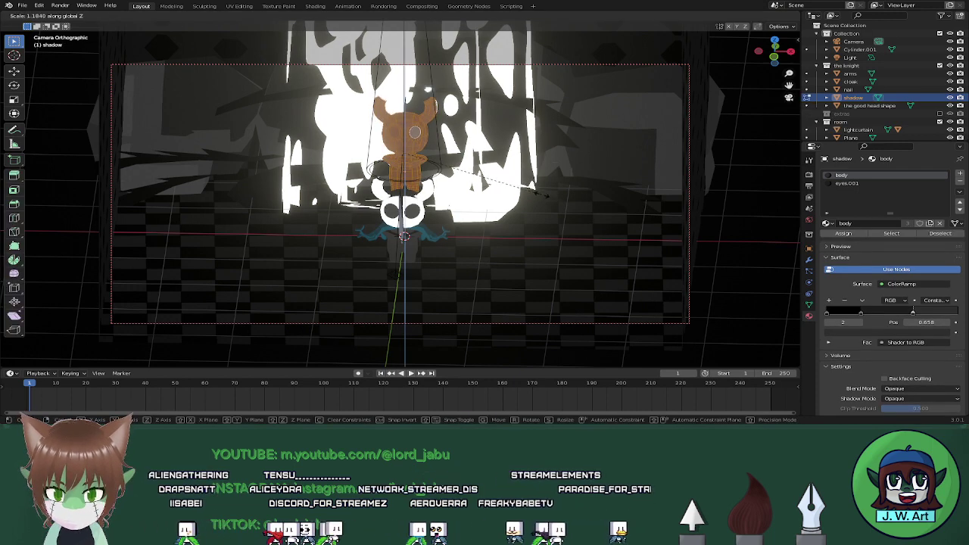
pyautogui.click(545, 195)
# Lower the shadow figure's selected mesh about 0.151 m along the Z axis
pyautogui.press('g')
pyautogui.press('z')
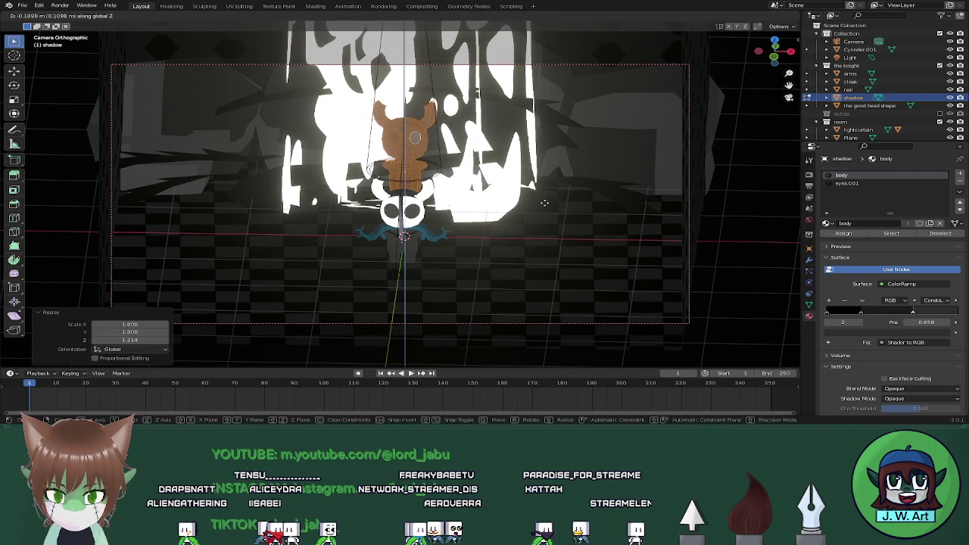
pyautogui.click(542, 202)
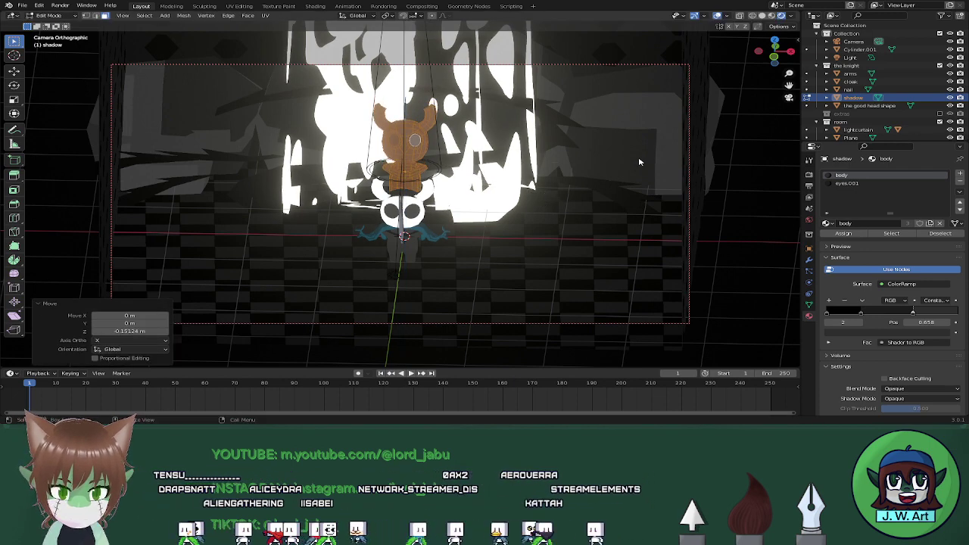
# Thin the shadow figure further in Object Mode by scaling it to about 0.705 along Y
pyautogui.moveTo(640, 161); pyautogui.dragTo(577, 253, button='middle')
pyautogui.press('Tab')
pyautogui.press('Tab')
pyautogui.press('Tab')
pyautogui.press('s')
pyautogui.press('y')
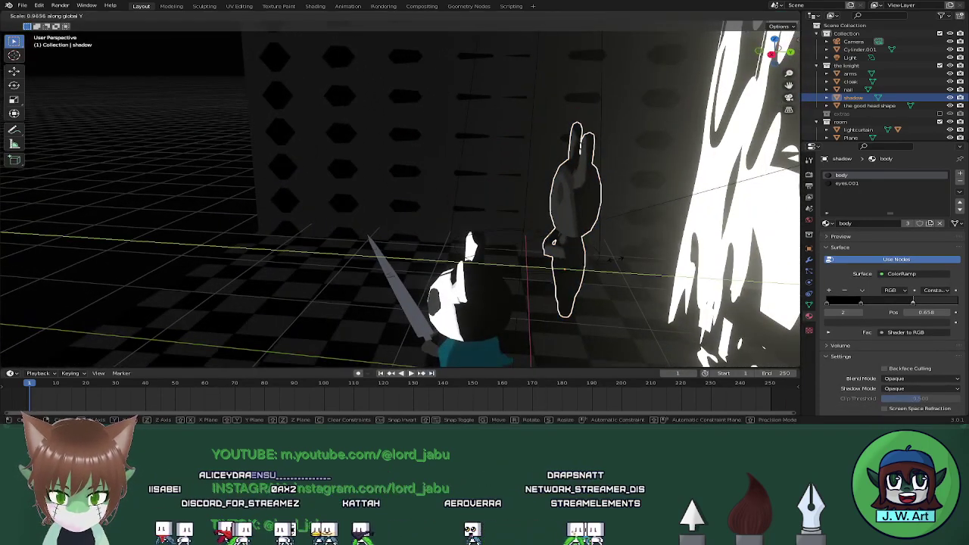
pyautogui.click(497, 243)
pyautogui.moveTo(497, 242); pyautogui.dragTo(613, 261, button='middle')
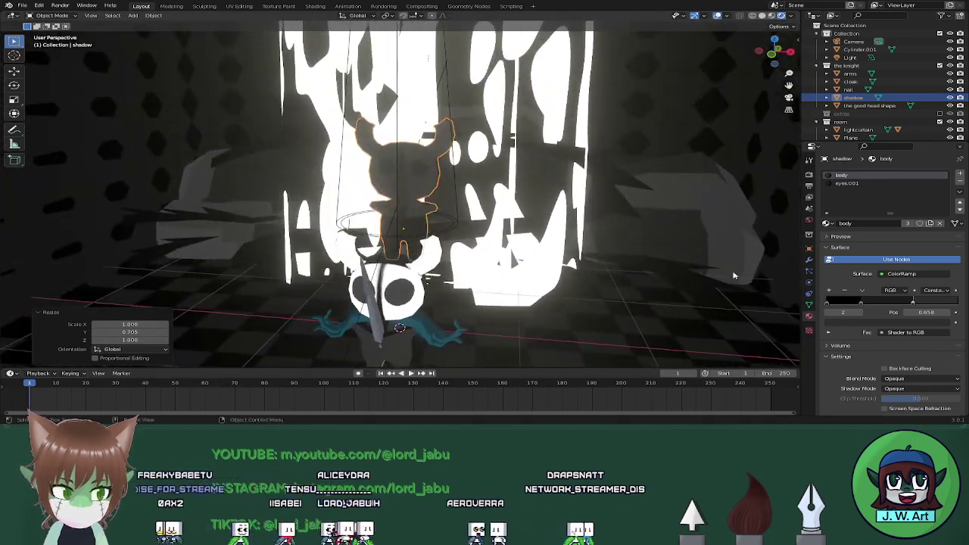
# Set the body material's blend mode to Alpha Hashed and its shadow mode to None
pyautogui.click(917, 379)
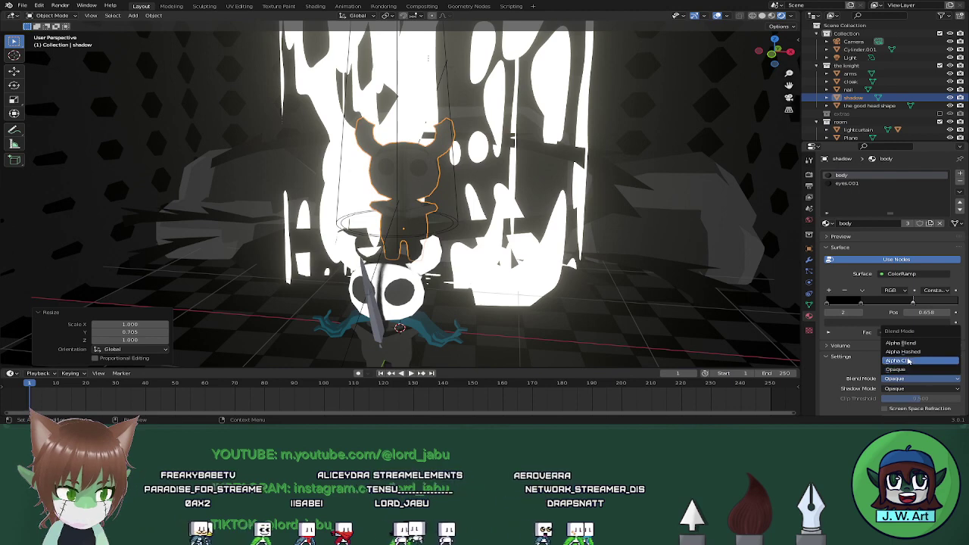
pyautogui.click(907, 353)
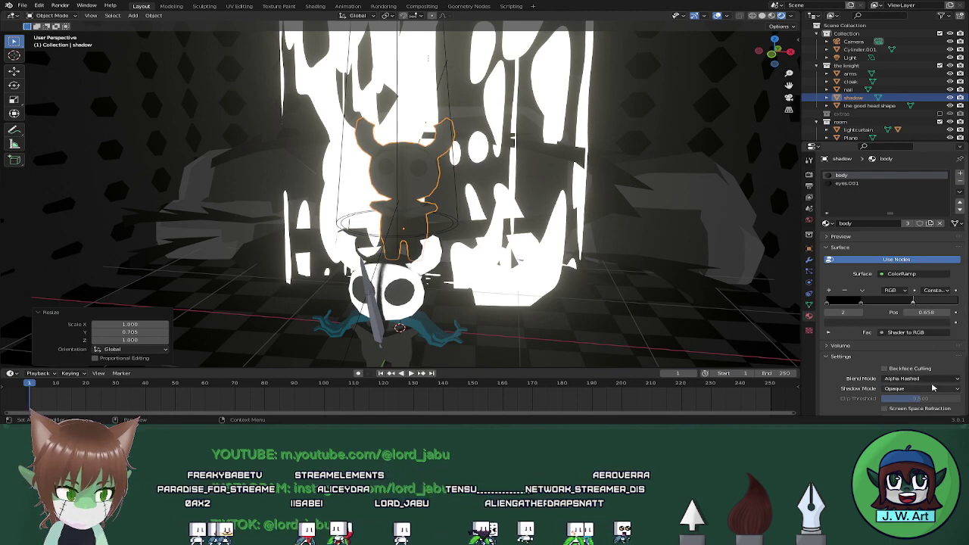
pyautogui.click(920, 389)
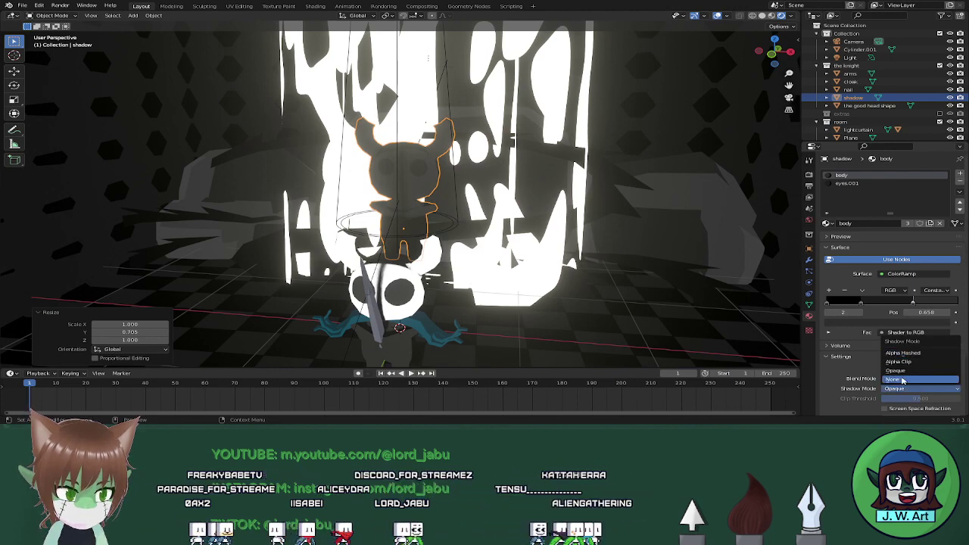
pyautogui.click(897, 380)
pyautogui.scroll(-4, 920, 376)
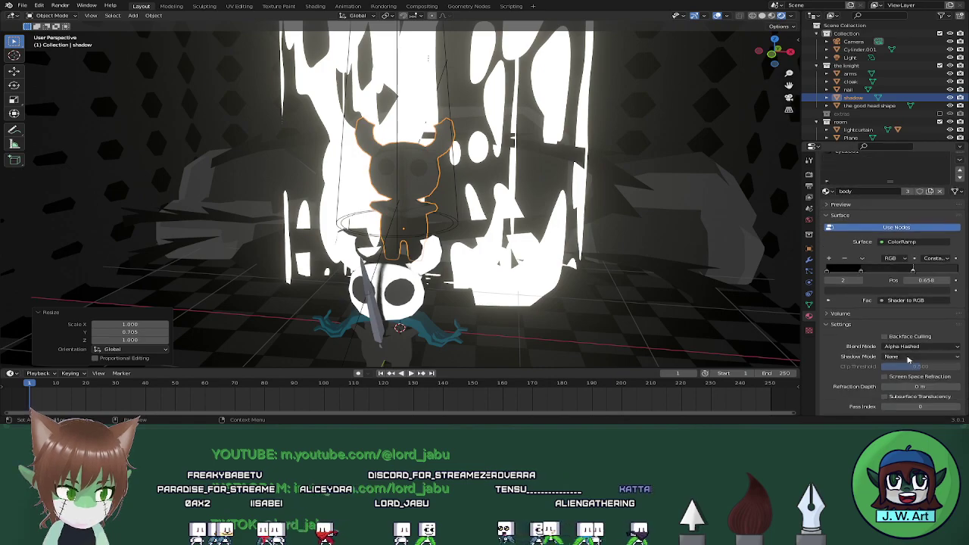
# Lower the shadow figure about 0.564 m along the Z axis while looking through the camera
pyautogui.moveTo(689, 257); pyautogui.dragTo(591, 280, button='middle')
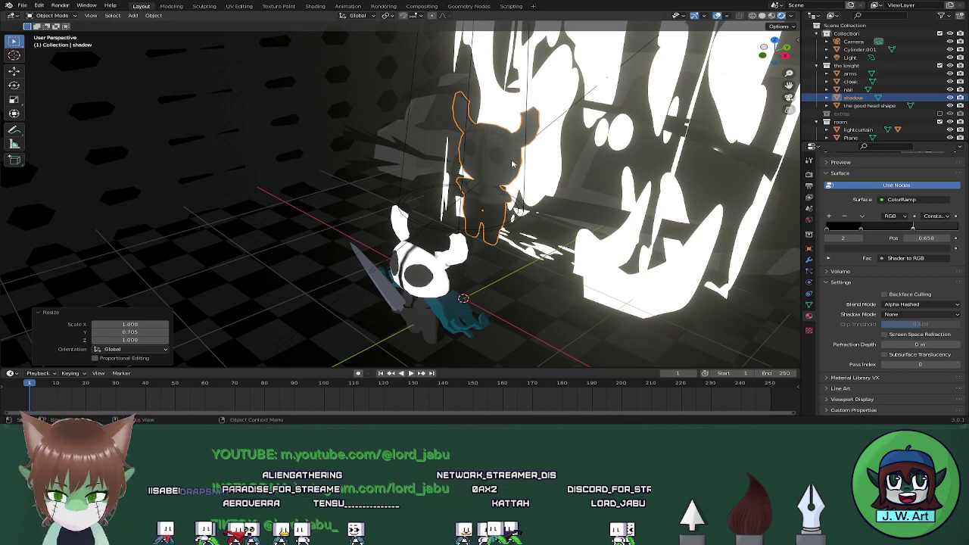
pyautogui.click(789, 96)
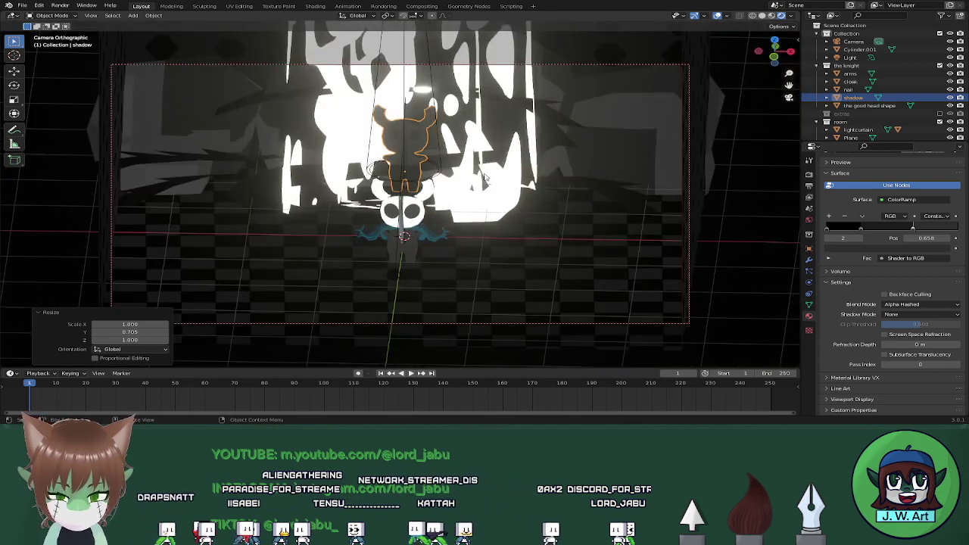
pyautogui.press('g')
pyautogui.press('z')
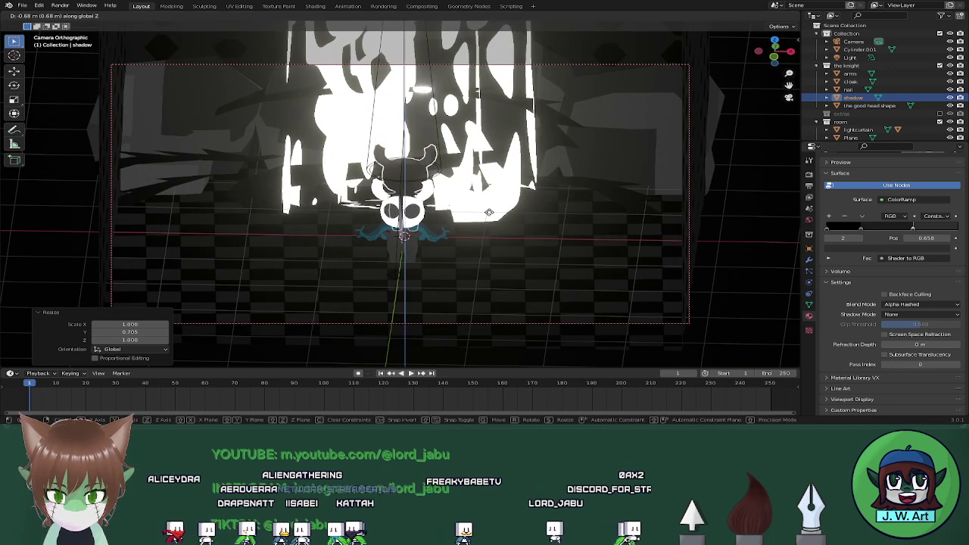
pyautogui.click(489, 206)
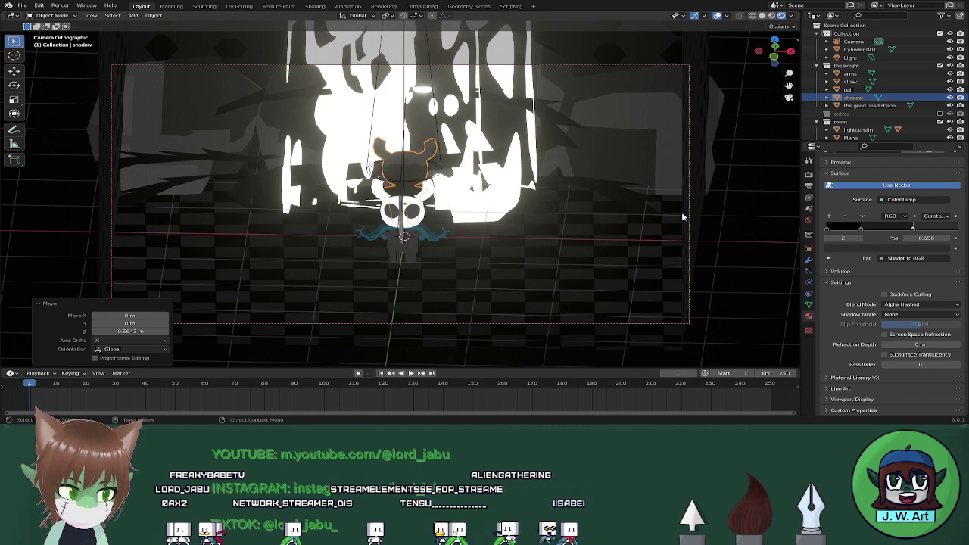
pyautogui.click(809, 261)
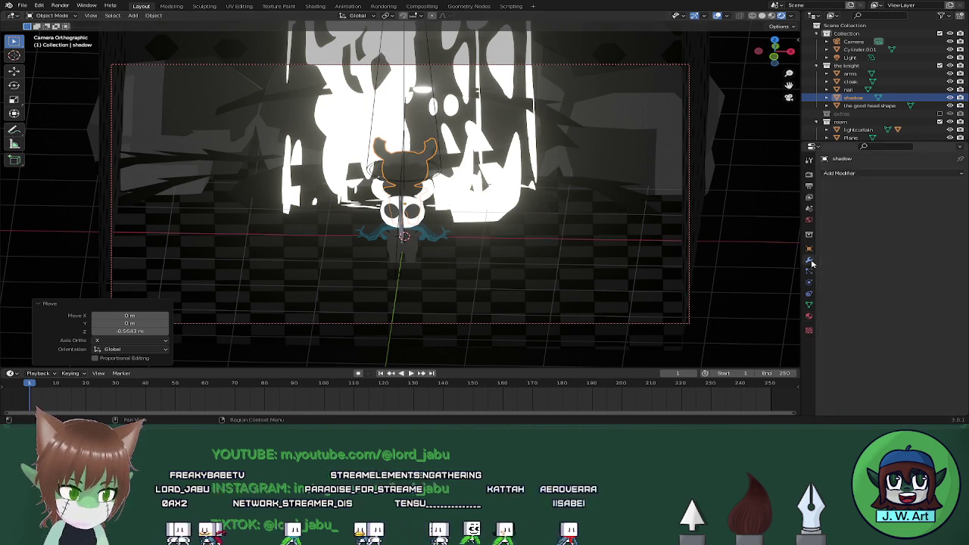
pyautogui.click(875, 174)
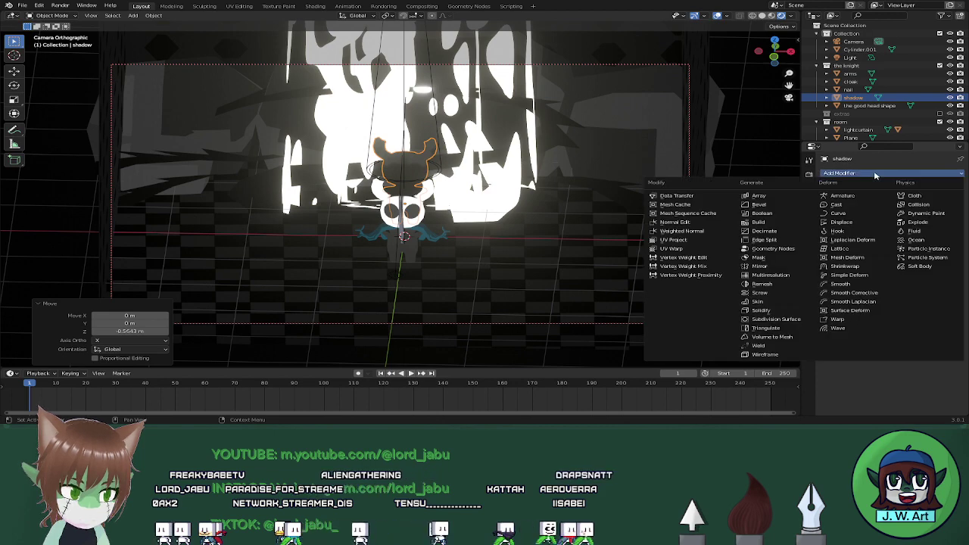
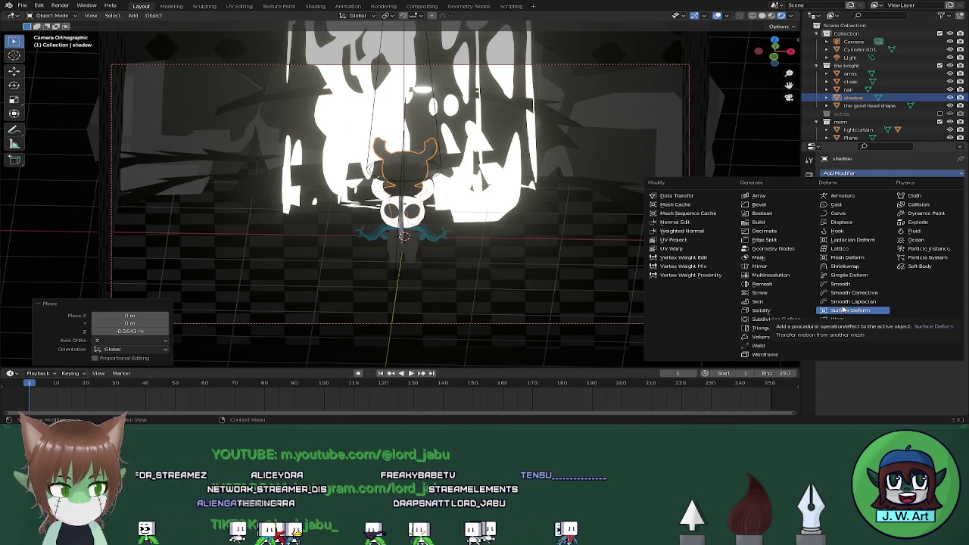
pyautogui.click(913, 382)
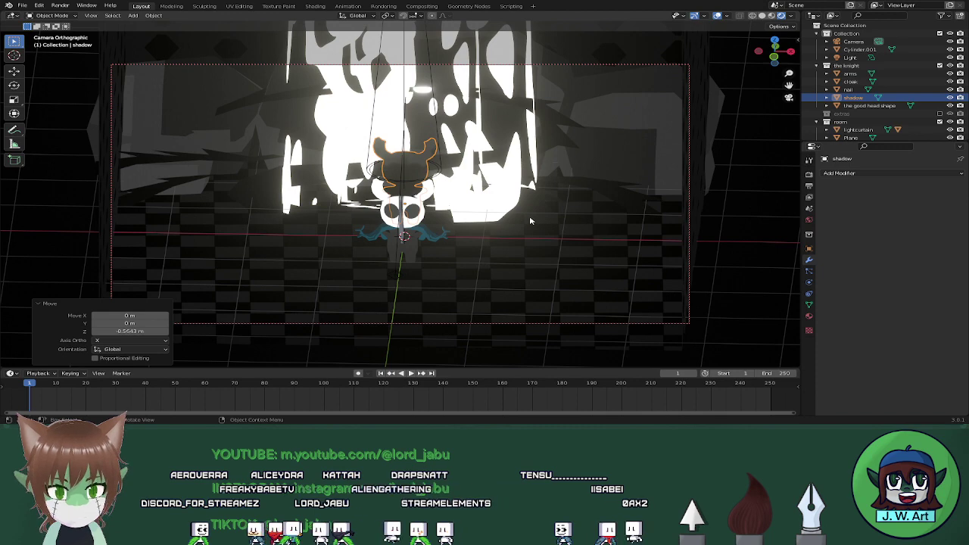
# Try linking the ColorRamp colour to the Material Output's Volume in the shadow figure's body and eyes.001 materials
pyautogui.click(315, 6)
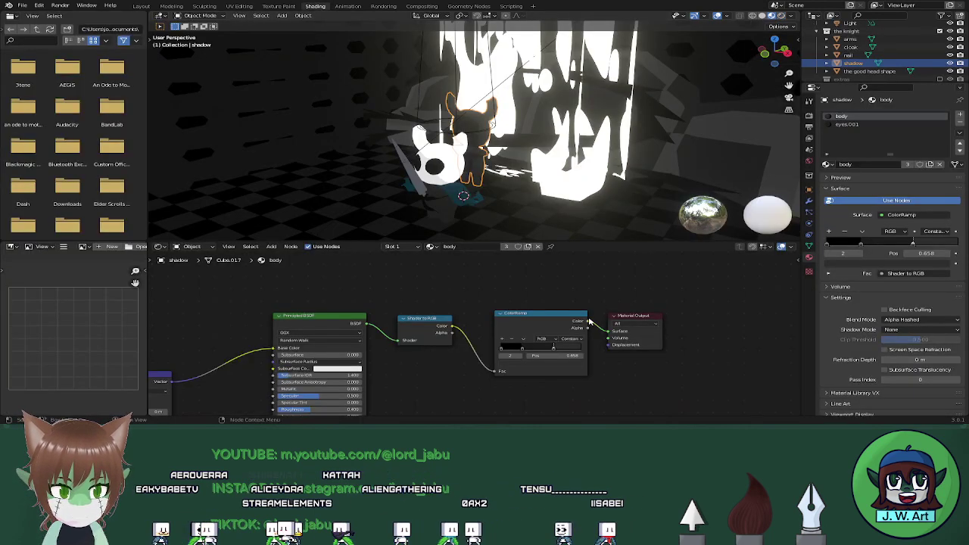
pyautogui.moveTo(589, 321); pyautogui.dragTo(610, 337)
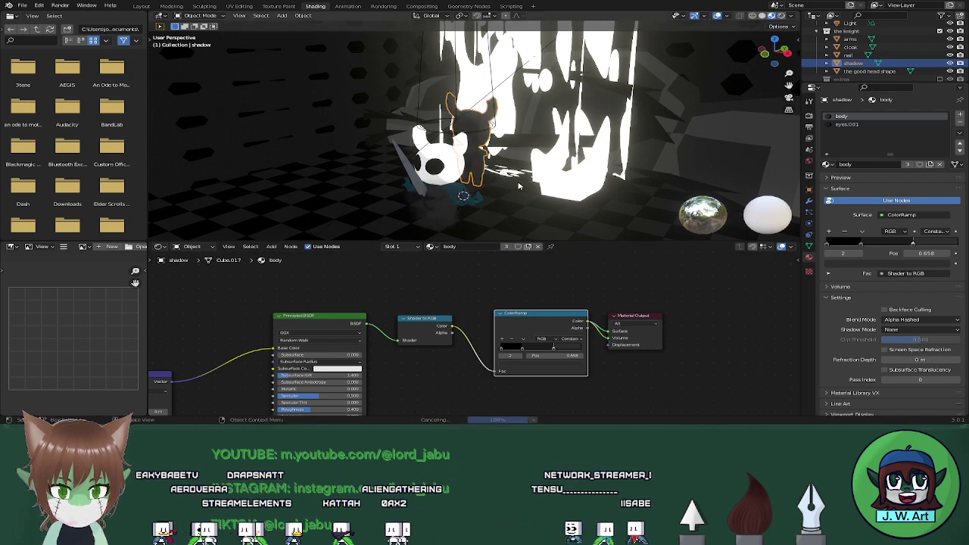
pyautogui.moveTo(519, 185); pyautogui.dragTo(576, 177, button='middle')
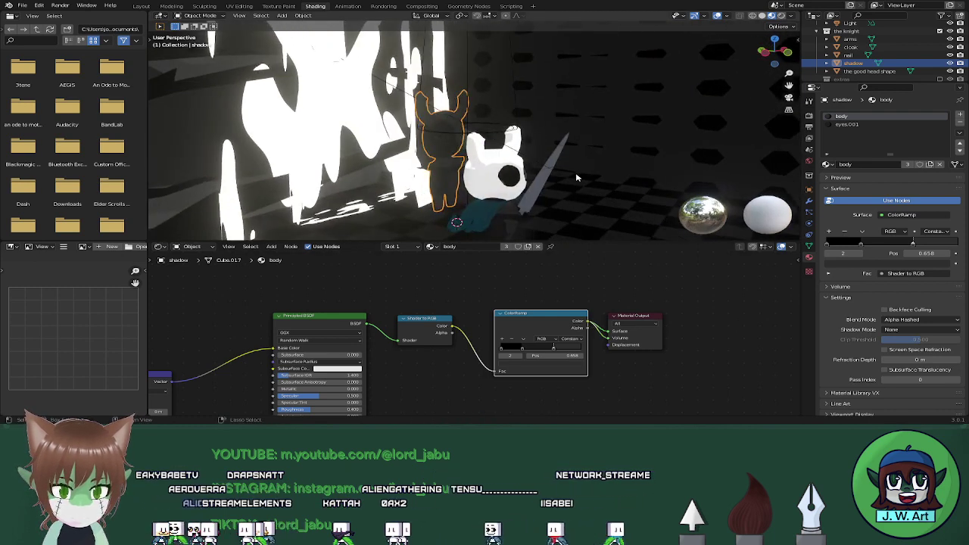
pyautogui.click(846, 125)
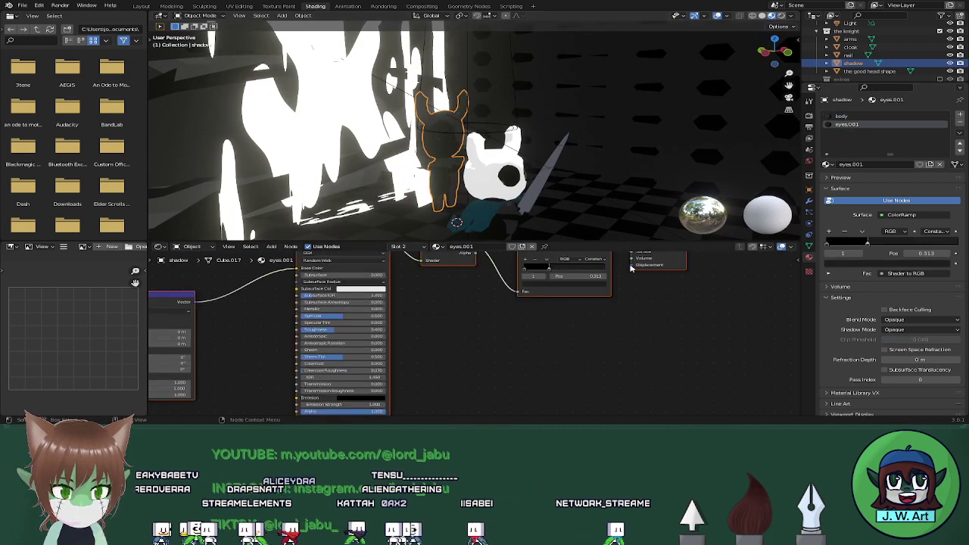
pyautogui.moveTo(622, 285); pyautogui.dragTo(596, 322, button='middle')
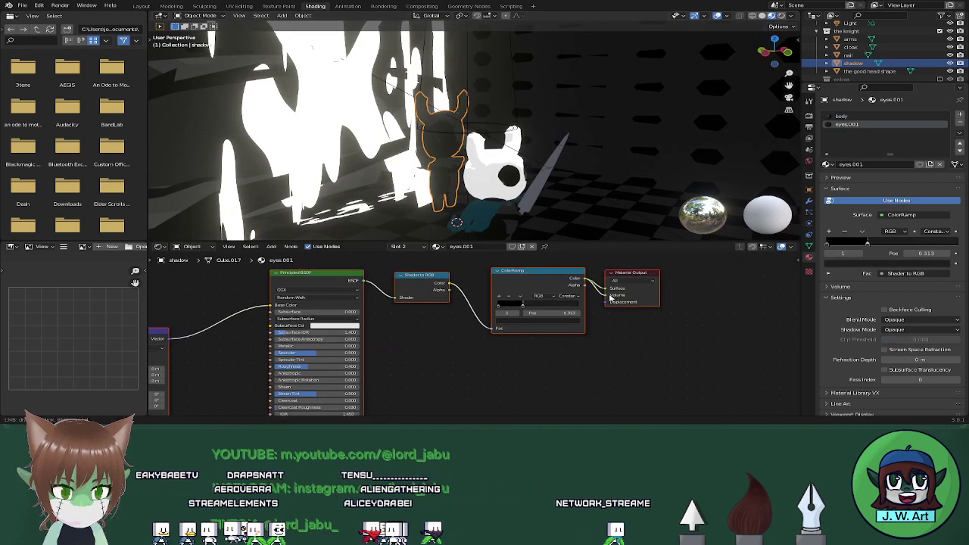
# Inspect the shadow figure from another angle and undo the Volume linking
pyautogui.moveTo(599, 177); pyautogui.dragTo(493, 174, button='middle')
pyautogui.scroll(3, 480, 165)
pyautogui.scroll(-3, 534, 169)
pyautogui.hotkey('ctrl', 'z')
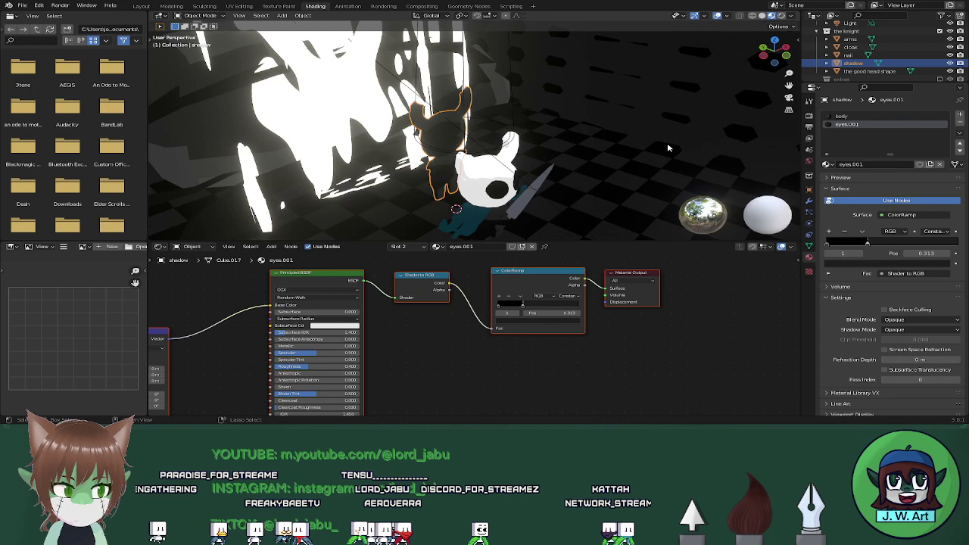
# Try a single-user copy of the shadow's body material with the ColorRamp colour linked to Volume and the output target kept at All
pyautogui.click(845, 117)
pyautogui.click(506, 246)
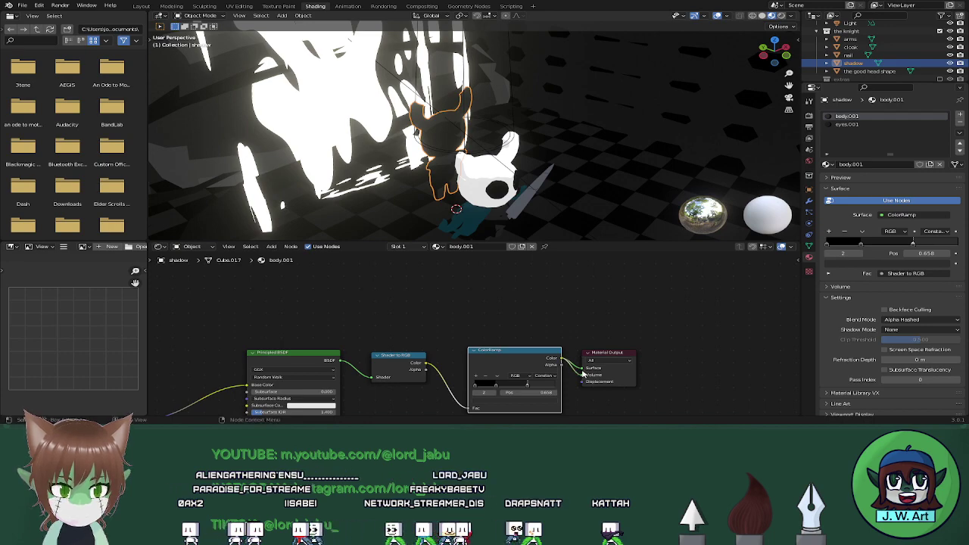
pyautogui.moveTo(565, 179); pyautogui.dragTo(485, 182, button='middle')
pyautogui.scroll(4, 545, 189)
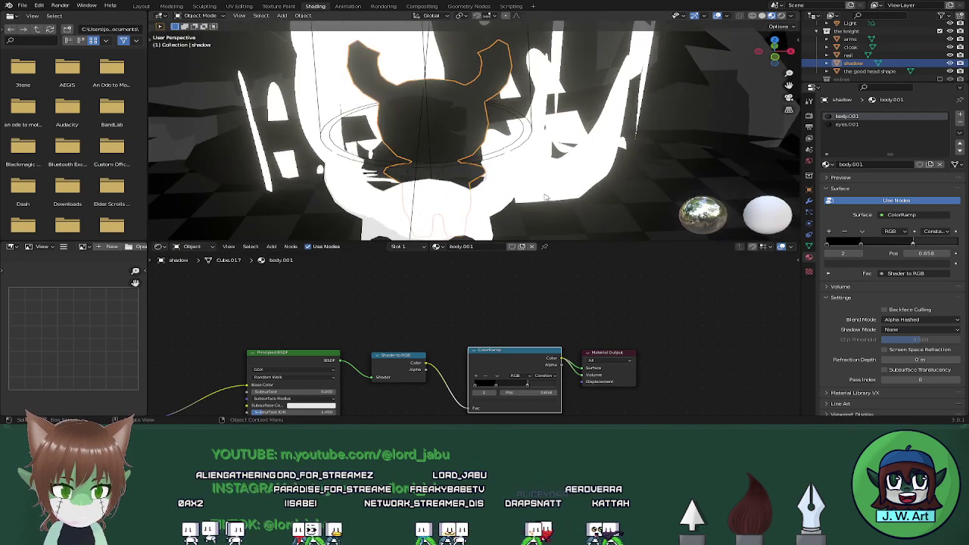
pyautogui.moveTo(594, 199); pyautogui.dragTo(664, 206, button='middle')
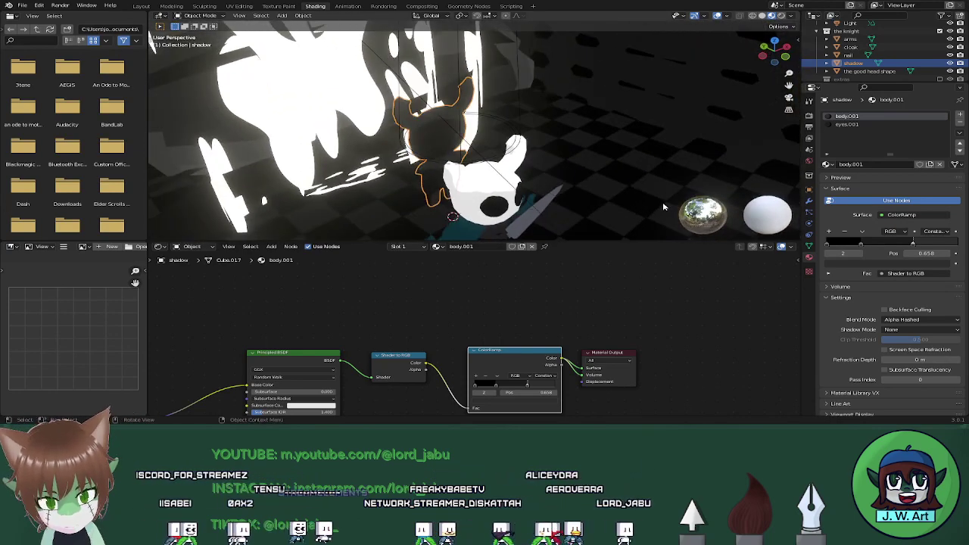
pyautogui.click(625, 361)
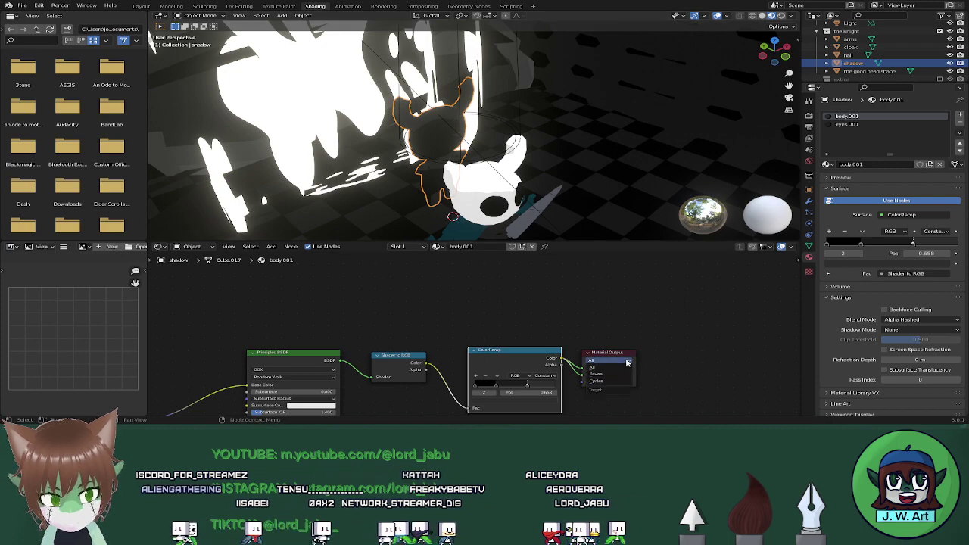
pyautogui.click(627, 362)
# Undo the body material's copy and its Volume link, returning to the shared body material
pyautogui.moveTo(621, 205); pyautogui.dragTo(709, 176, button='middle')
pyautogui.hotkey('ctrl', 'z')
pyautogui.hotkey('ctrl', 'z')
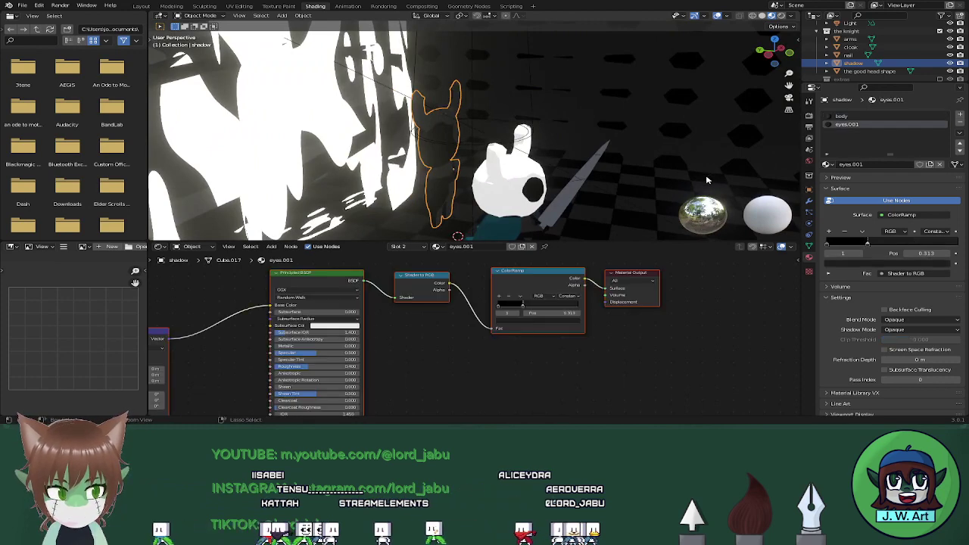
pyautogui.hotkey('ctrl', 'shift', 'z')
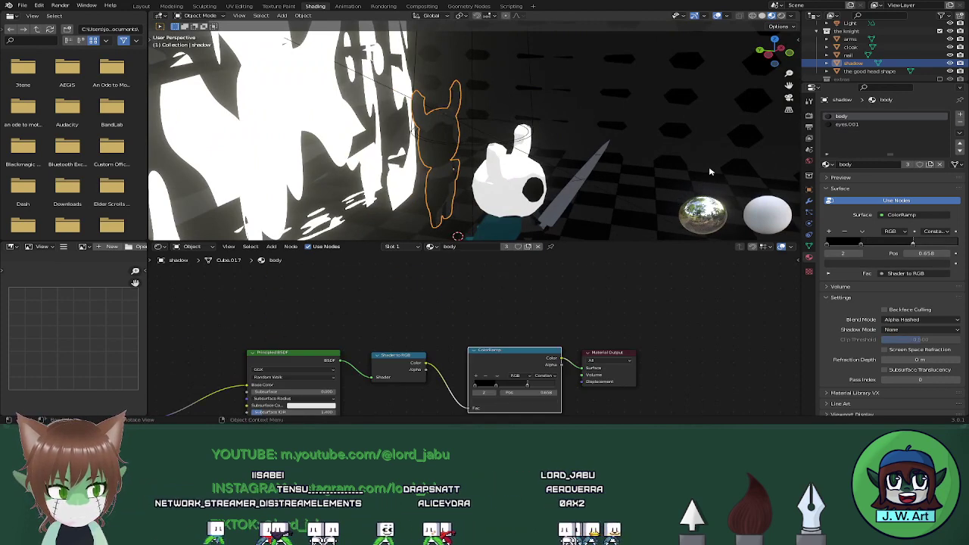
# Render the camera view and compare the shadow figure in the rendered image with the Layout viewport
pyautogui.scroll(-2, 609, 171)
pyautogui.moveTo(356, 151); pyautogui.dragTo(541, 162, button='middle')
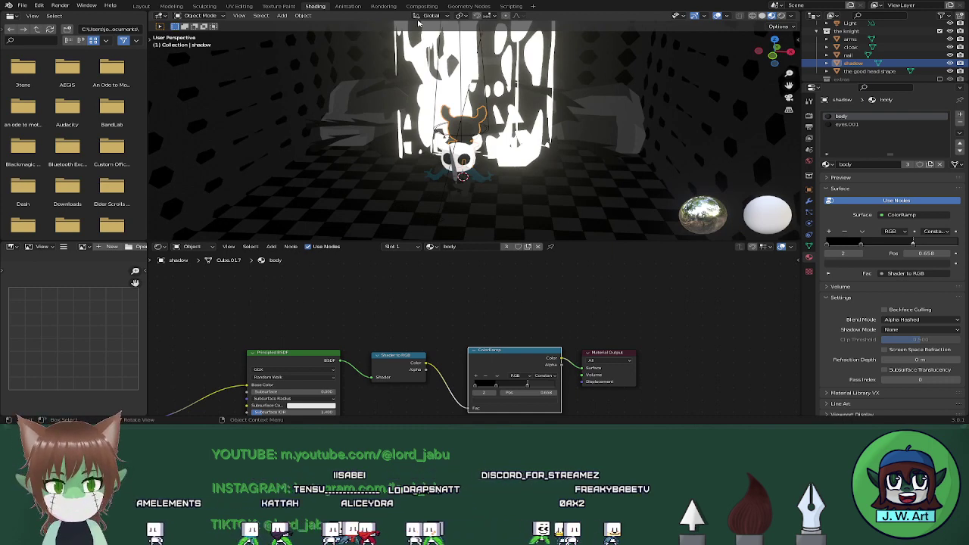
pyautogui.click(384, 6)
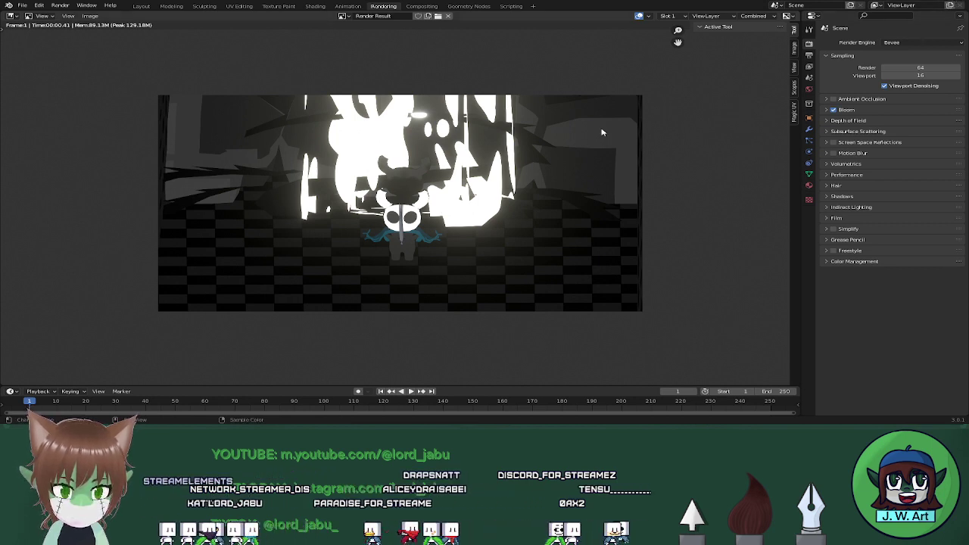
pyautogui.click(141, 6)
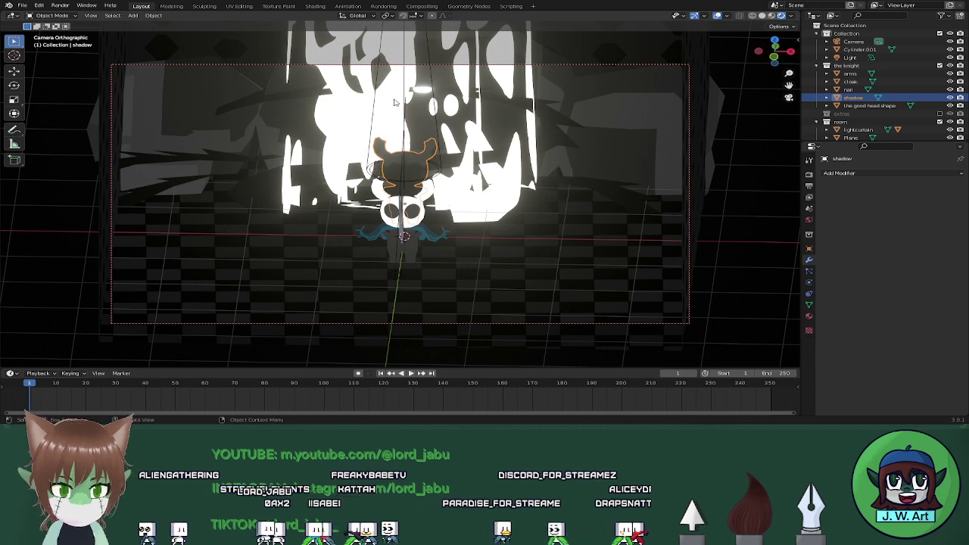
pyautogui.click(383, 6)
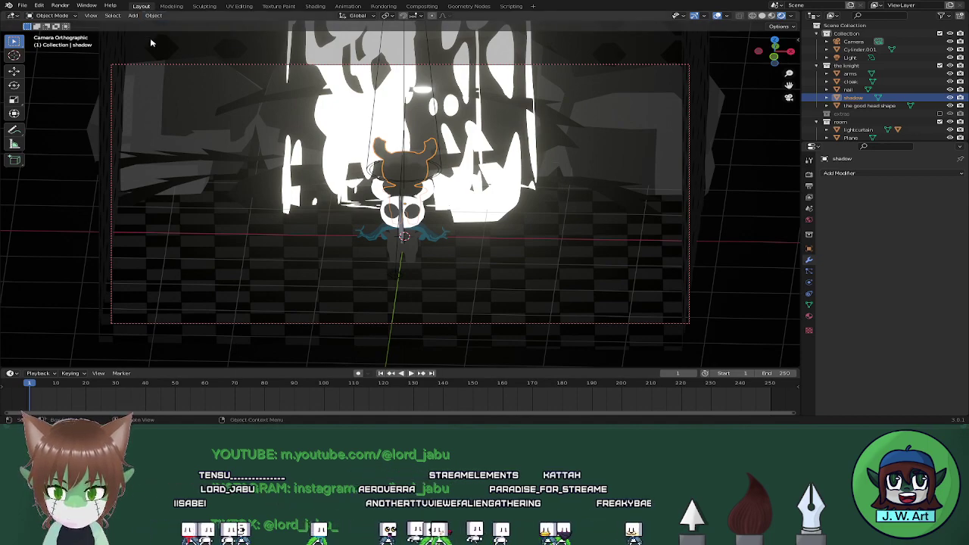
# Orbit the camera to a lower, more frontal view of the knight, at an X rotation of about 81.2°
pyautogui.moveTo(173, 81)
pyautogui.mouseDown(button='middle')
pyautogui.moveTo(223, 86)
pyautogui.moveTo(179, 84)
pyautogui.mouseUp(button='middle')
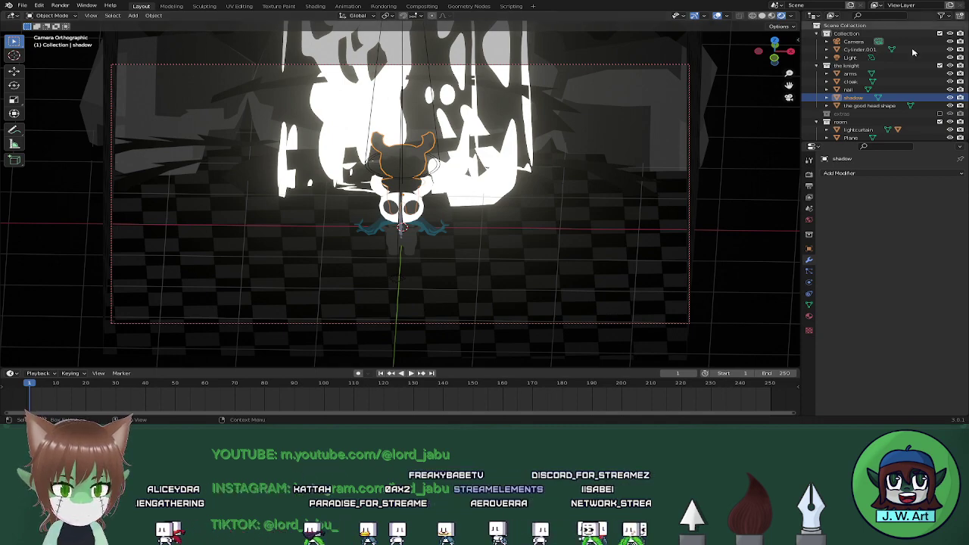
pyautogui.moveTo(656, 204); pyautogui.dragTo(650, 185, button='middle')
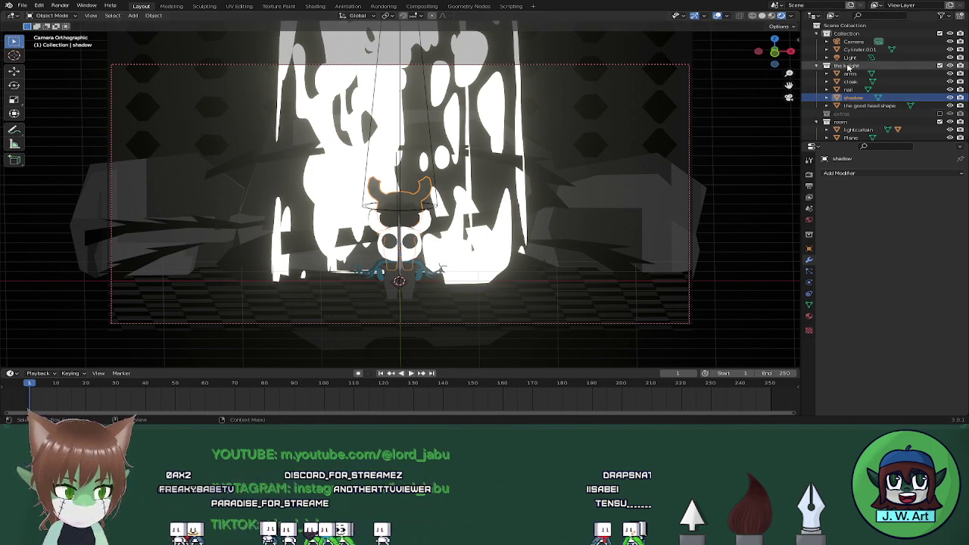
pyautogui.click(852, 43)
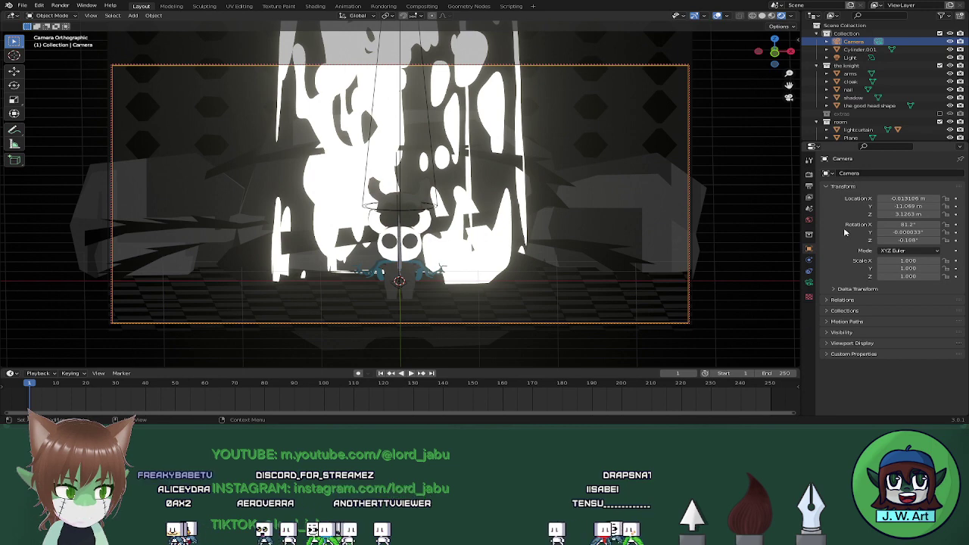
# Show the camera's lens settings and check the render from the lowered camera angle
pyautogui.click(808, 283)
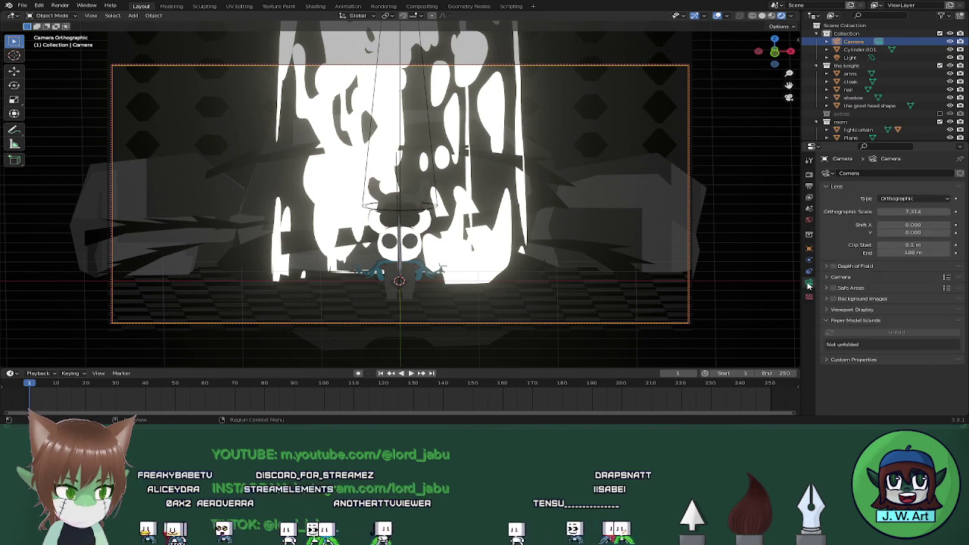
pyautogui.click(901, 199)
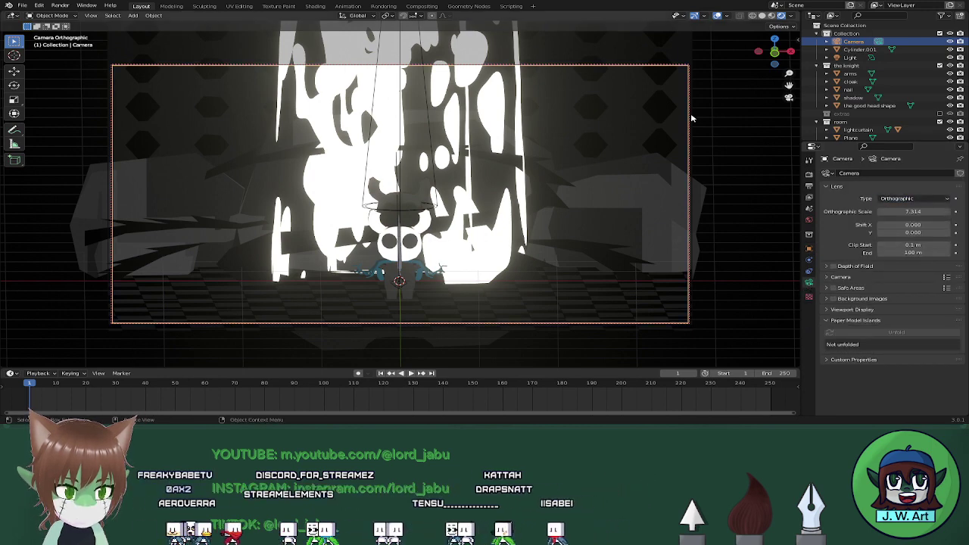
pyautogui.click(384, 6)
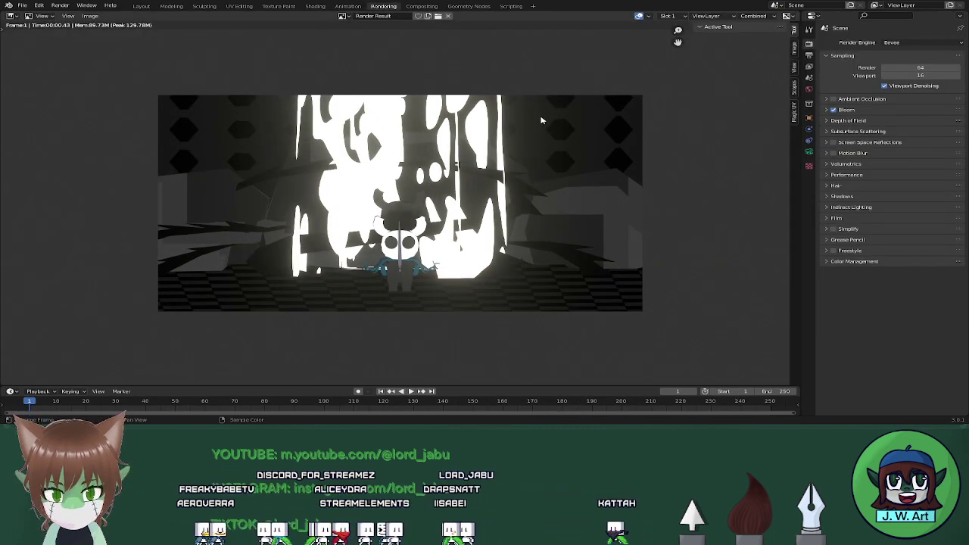
pyautogui.click(134, 6)
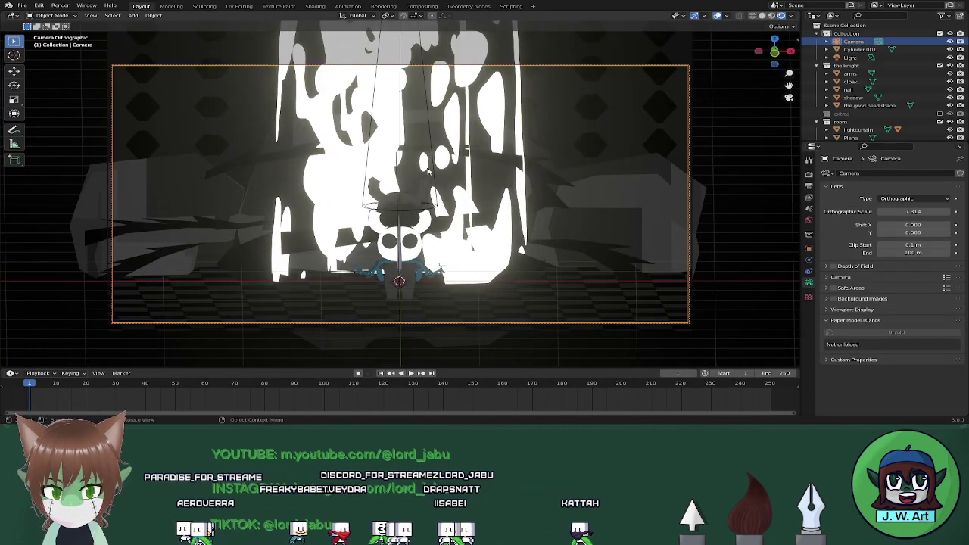
# Try the Panoramic and Orthographic lens types on the camera and set it to Perspective
pyautogui.click(902, 198)
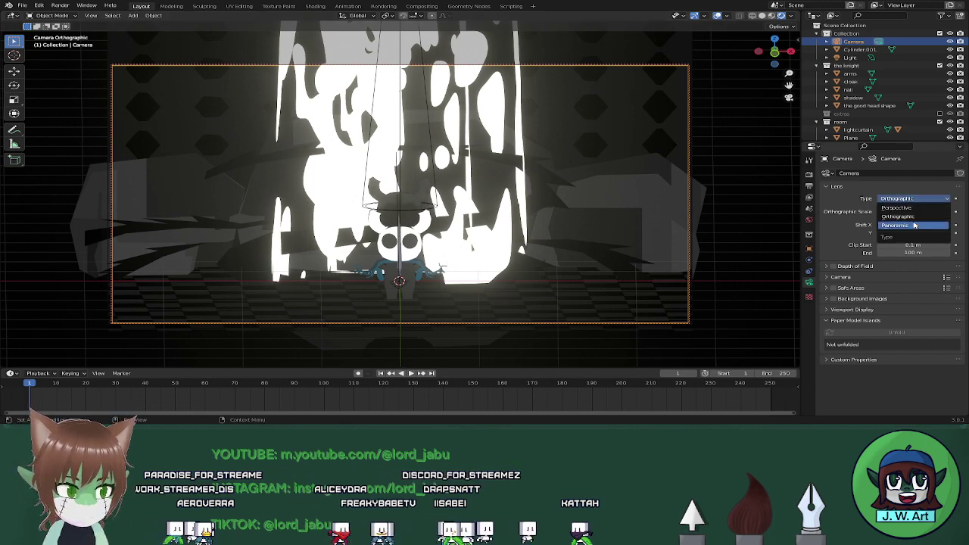
pyautogui.click(908, 226)
pyautogui.click(909, 199)
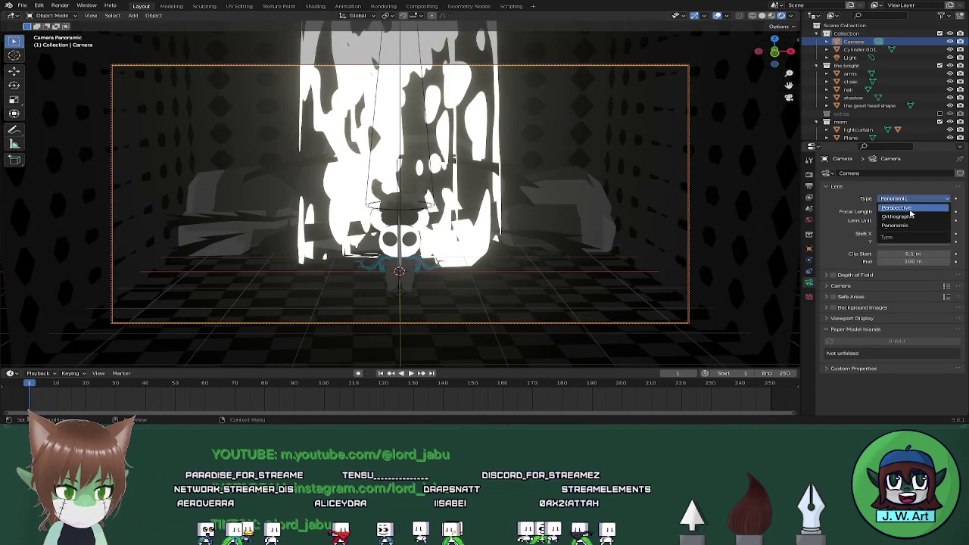
pyautogui.click(909, 217)
pyautogui.click(910, 200)
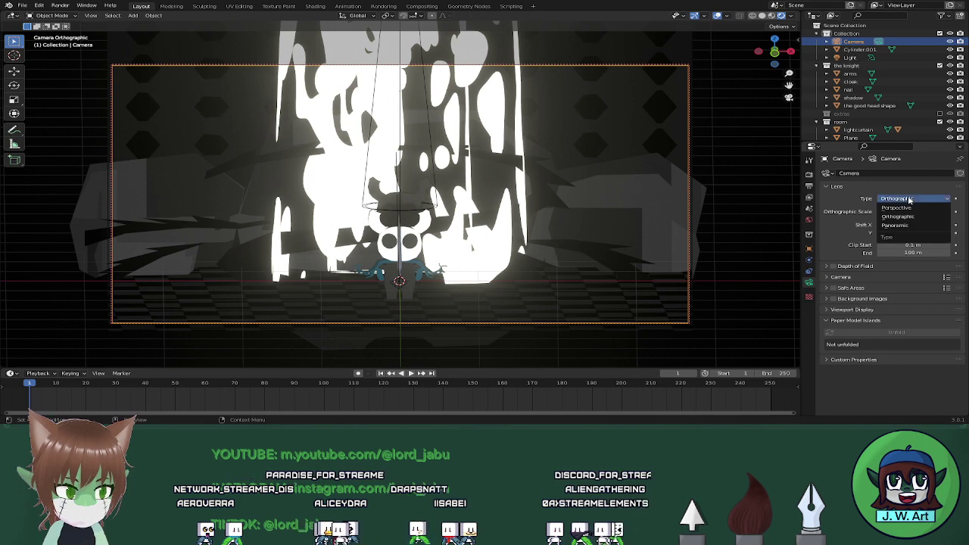
pyautogui.click(907, 209)
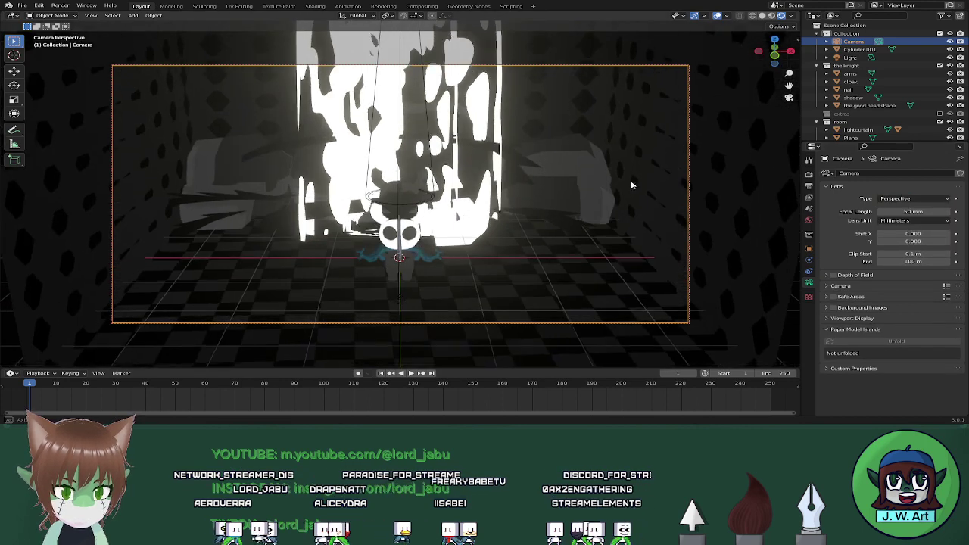
# Orbit the camera to a slightly higher view of the knight, pull it back from the room, and set its lens type to Orthographic
pyautogui.moveTo(630, 199); pyautogui.dragTo(630, 190, button='middle')
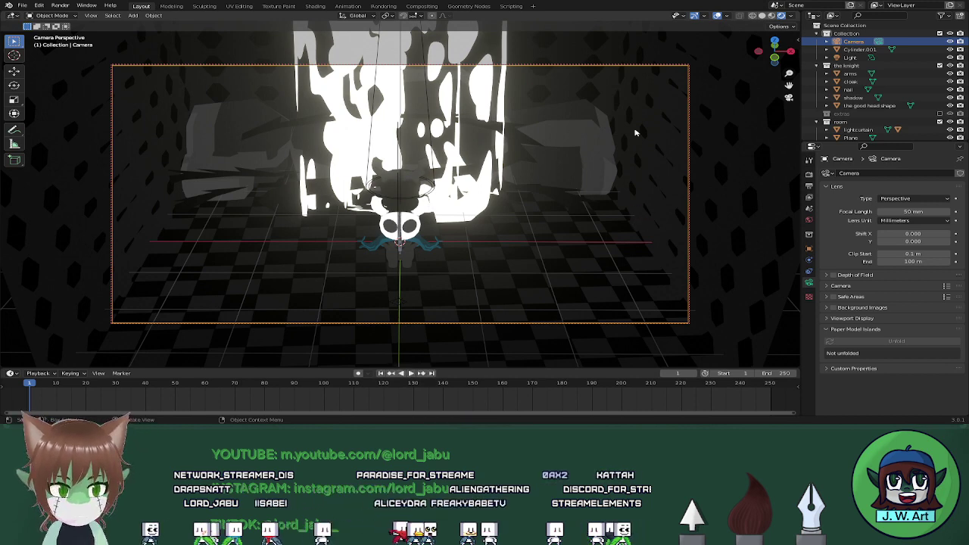
pyautogui.moveTo(680, 165); pyautogui.dragTo(683, 152, button='middle')
pyautogui.scroll(-4, 704, 193)
pyautogui.scroll(-3, 624, 196)
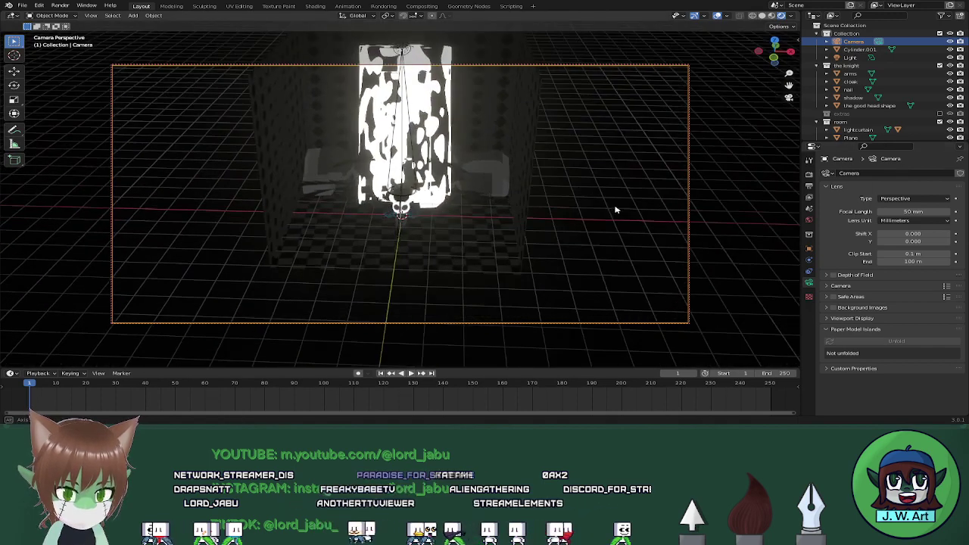
pyautogui.click(908, 198)
pyautogui.click(903, 218)
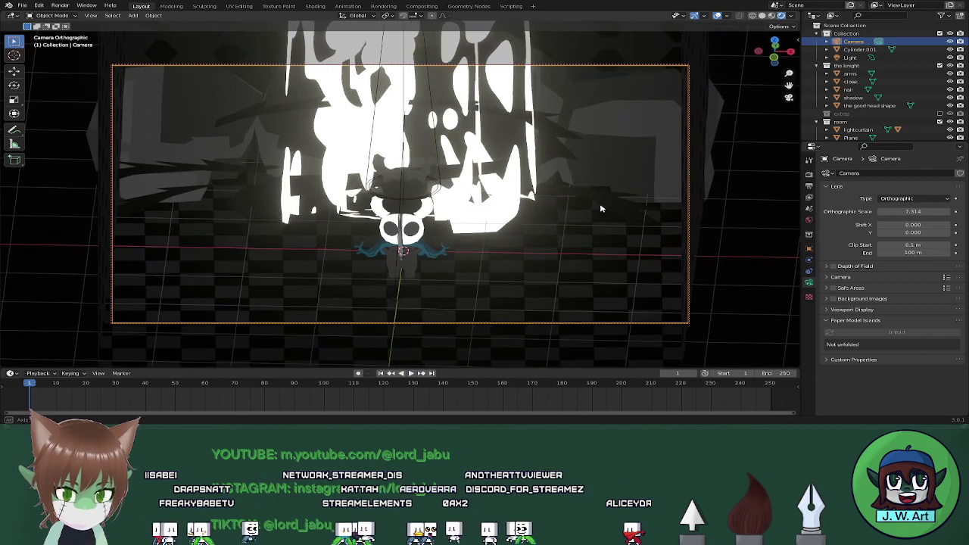
# Render the orthographic camera view, review the rendered image, and save the scene outside the camera view in the Layout workspace
pyautogui.press('F12')
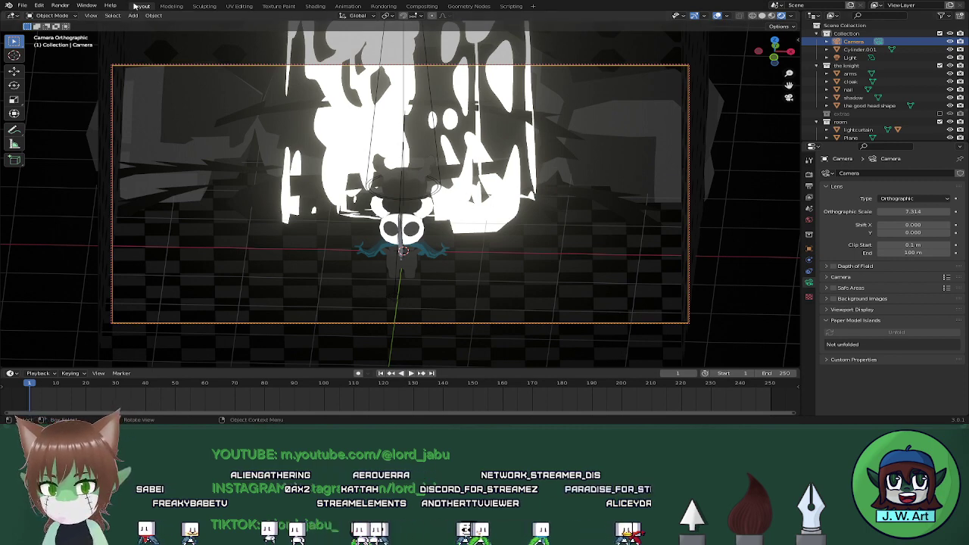
pyautogui.click(787, 98)
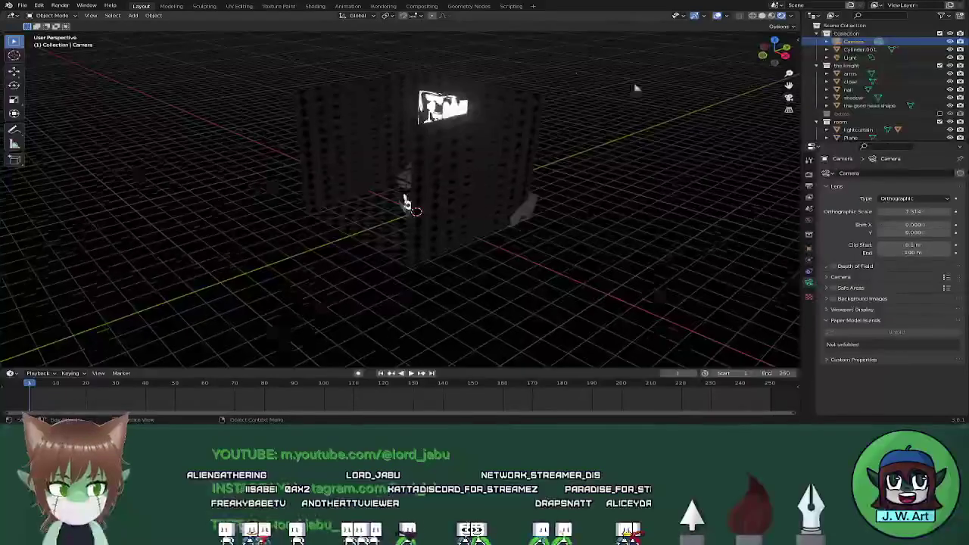
pyautogui.click(379, 6)
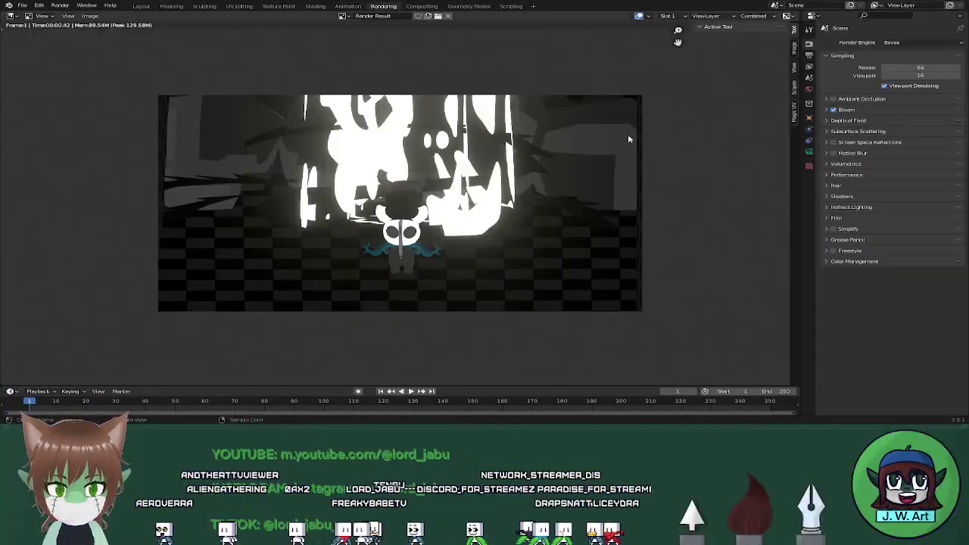
pyautogui.click(141, 6)
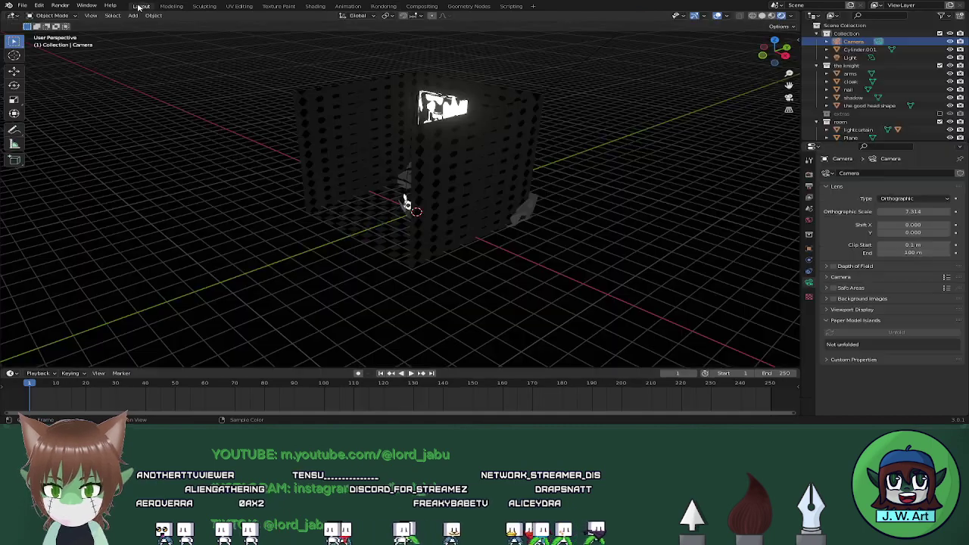
pyautogui.hotkey('ctrl', 's')
# Lower the spot light above the knight along the global Z axis by about 1.37 m
pyautogui.scroll(6, 316, 169)
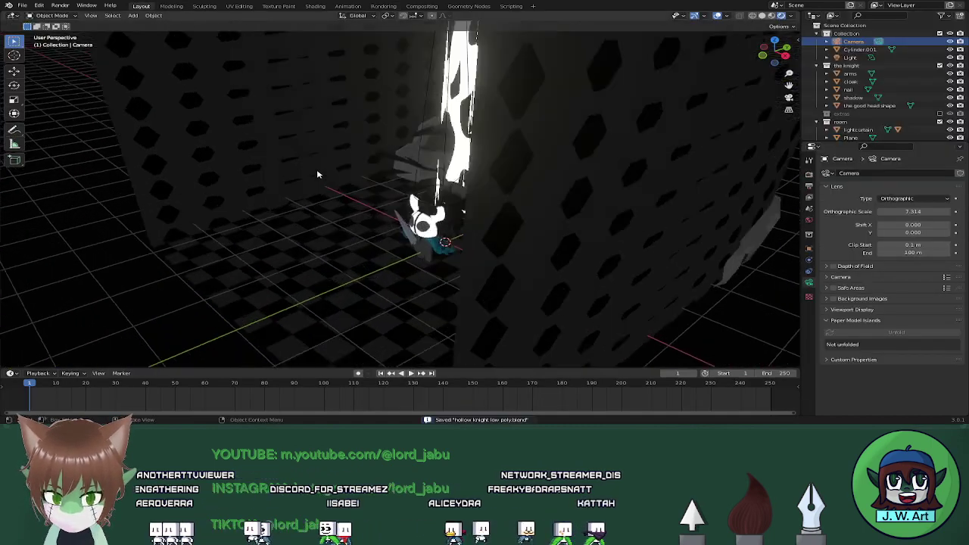
pyautogui.moveTo(317, 169); pyautogui.dragTo(401, 165, button='middle')
pyautogui.click(377, 99)
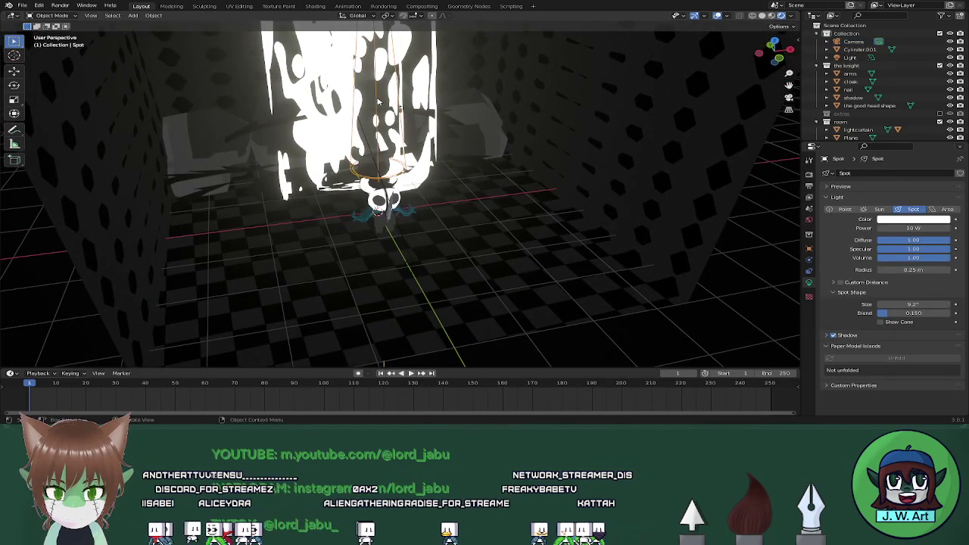
pyautogui.press('g')
pyautogui.press('z')
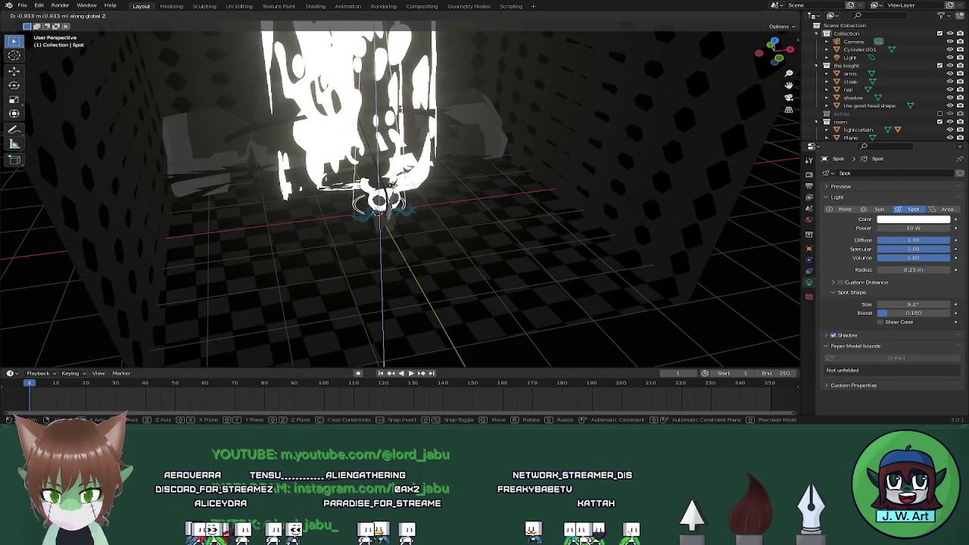
pyautogui.click(402, 217)
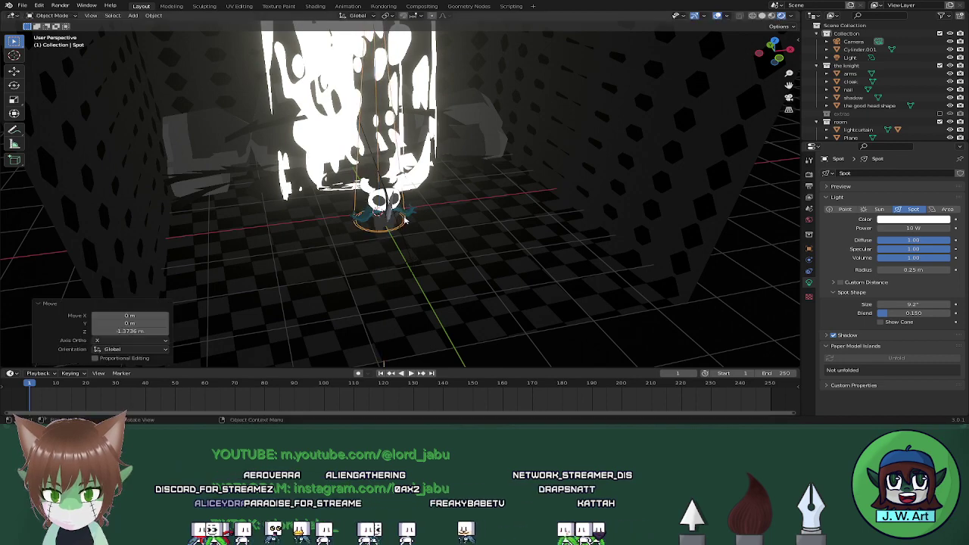
pyautogui.moveTo(373, 199); pyautogui.dragTo(414, 202, button='middle')
pyautogui.press('g')
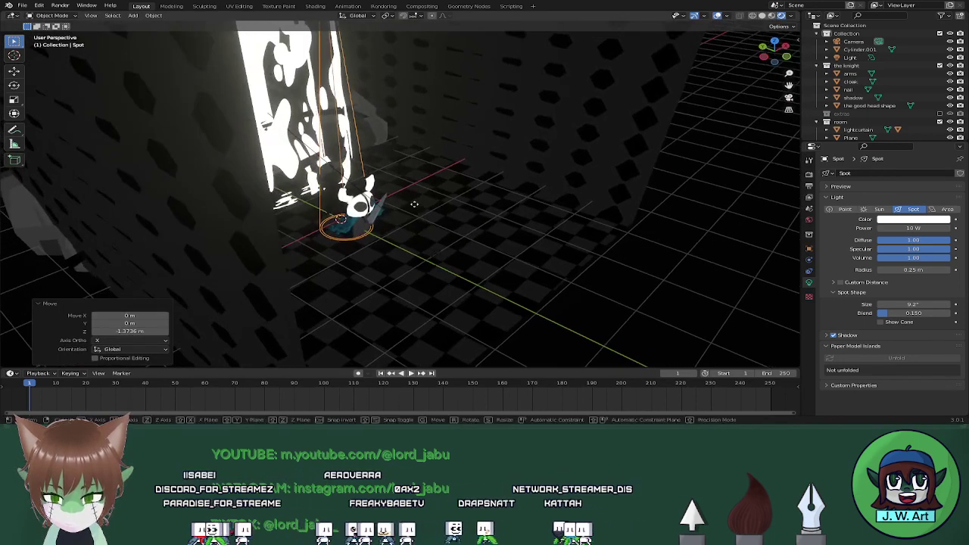
pyautogui.press('y')
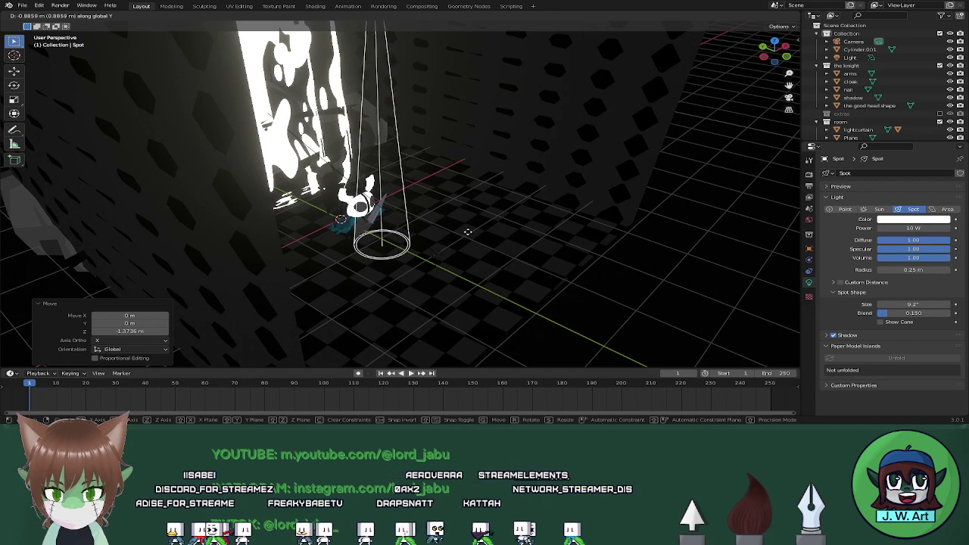
pyautogui.press('Escape')
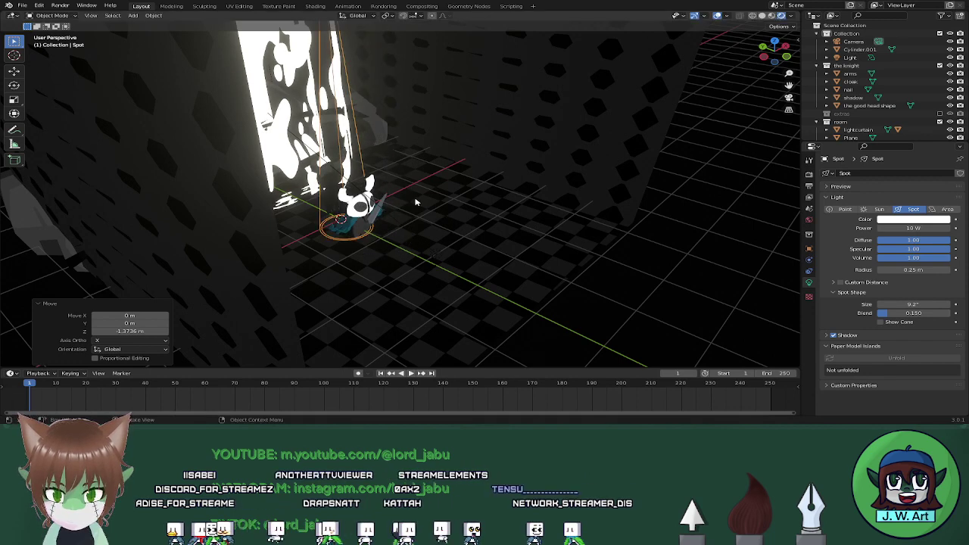
# Duplicate the spot light about 1.33 m forward along negative Y, lower the copy about 2.1 m, and aim it at the knight
pyautogui.hotkey('shift', 'd')
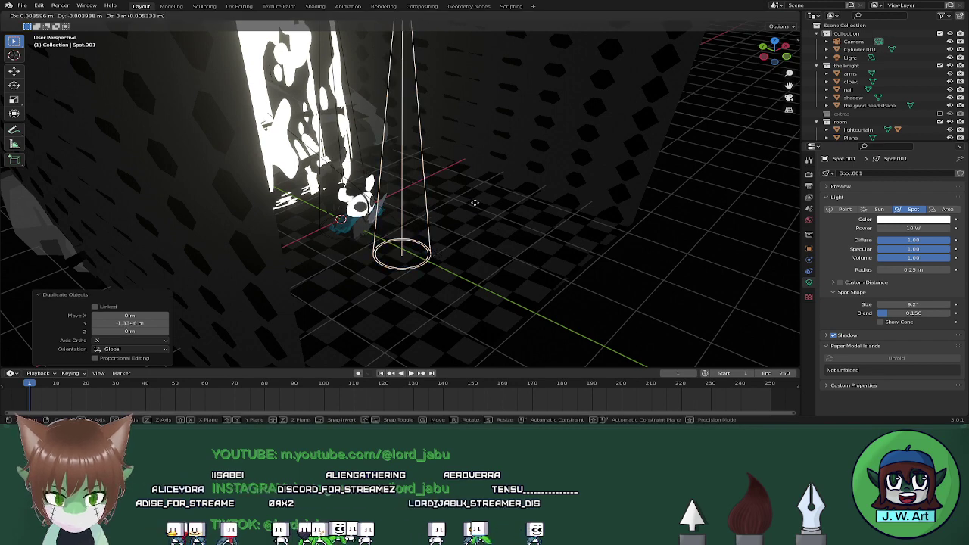
pyautogui.press('z')
pyautogui.click(506, 356)
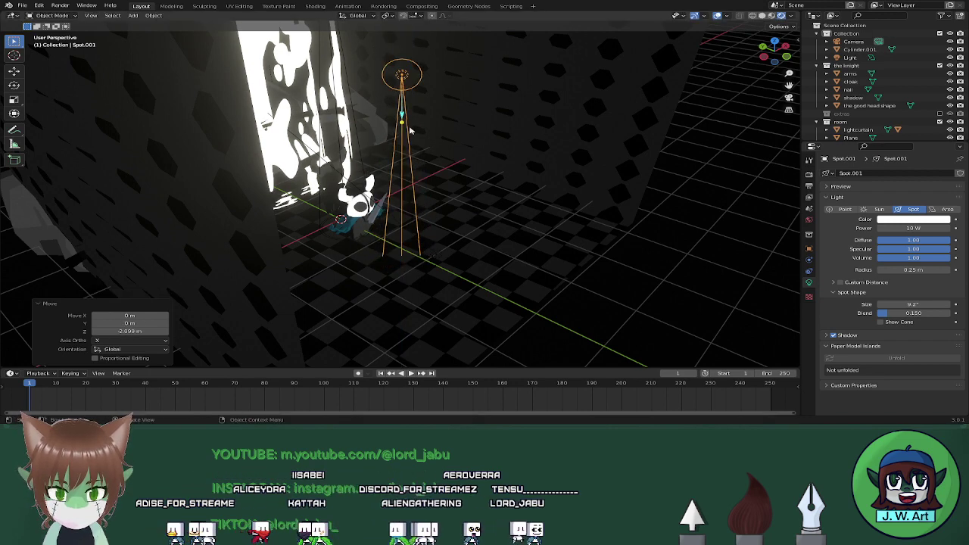
pyautogui.moveTo(402, 123); pyautogui.dragTo(404, 125)
pyautogui.moveTo(359, 204); pyautogui.dragTo(363, 205)
# Set the duplicated spot light's power to 60 W and check the knight's lighting from several angles in Material Preview and Rendered shading
pyautogui.click(913, 228)
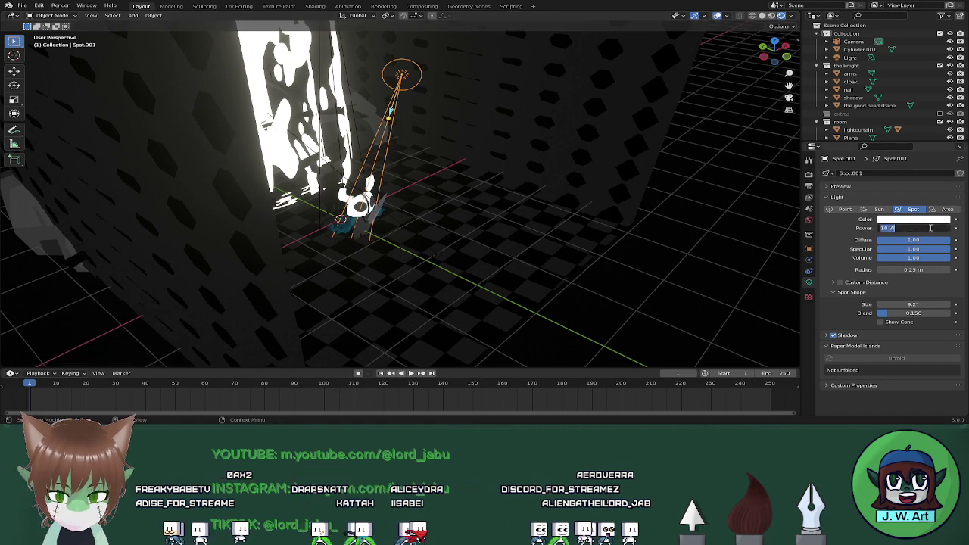
pyautogui.write('60')
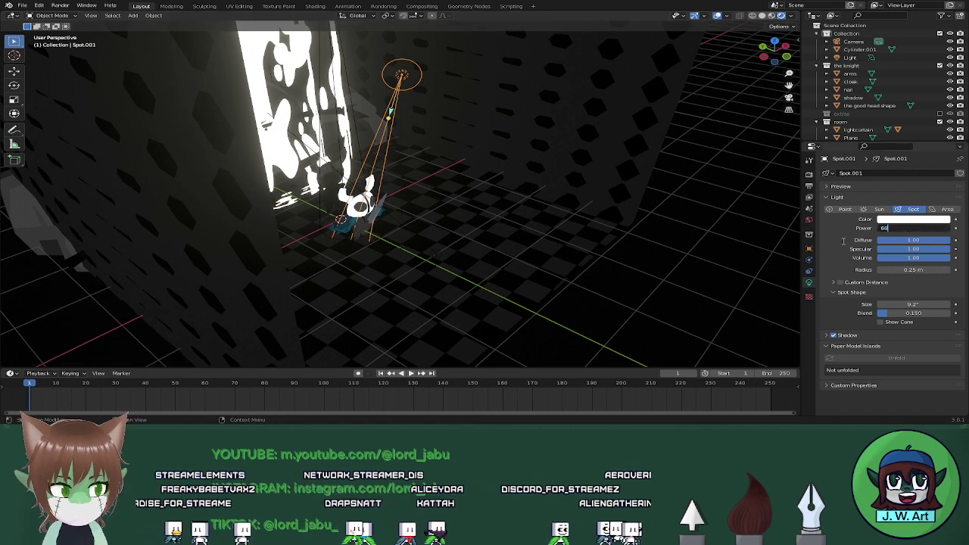
pyautogui.press('Return')
pyautogui.moveTo(648, 213); pyautogui.dragTo(455, 175, button='middle')
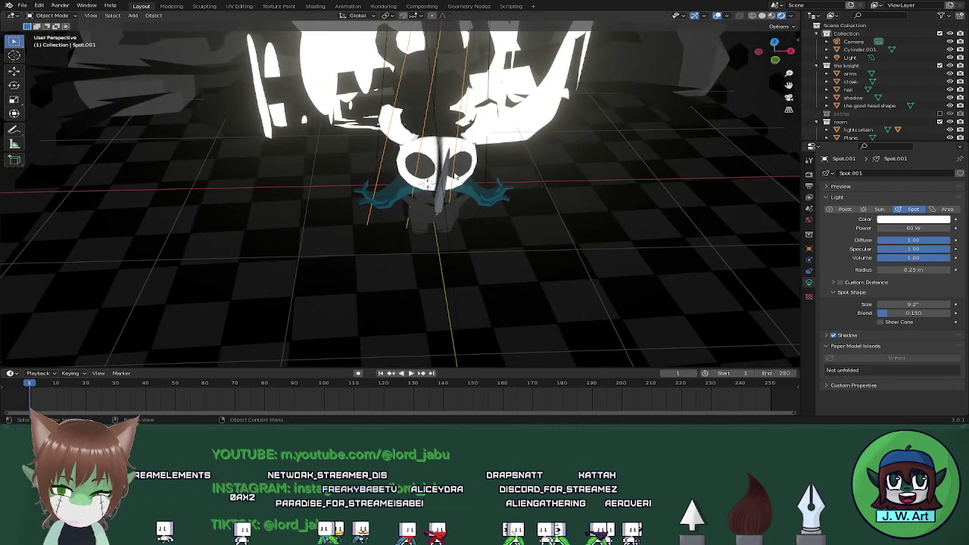
pyautogui.moveTo(458, 172); pyautogui.dragTo(572, 132, button='middle')
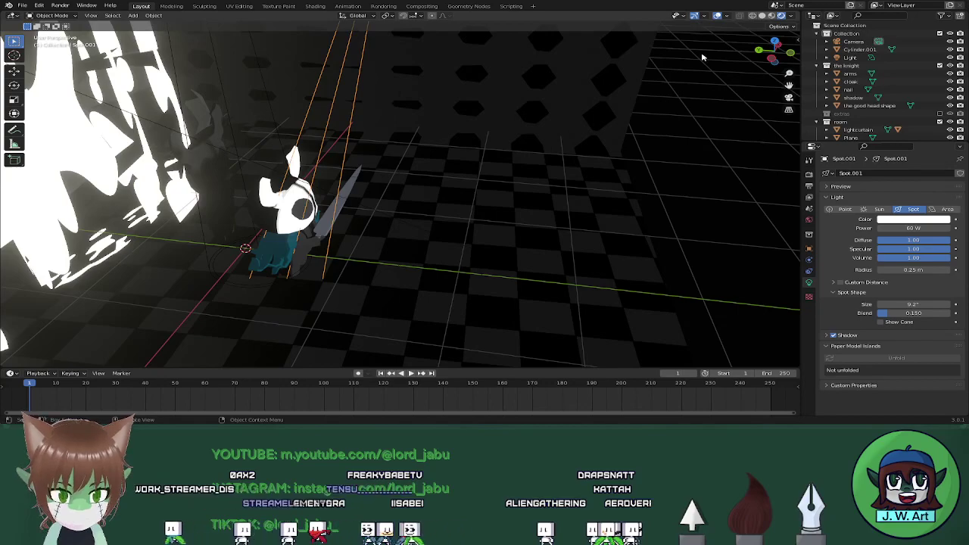
pyautogui.click(770, 17)
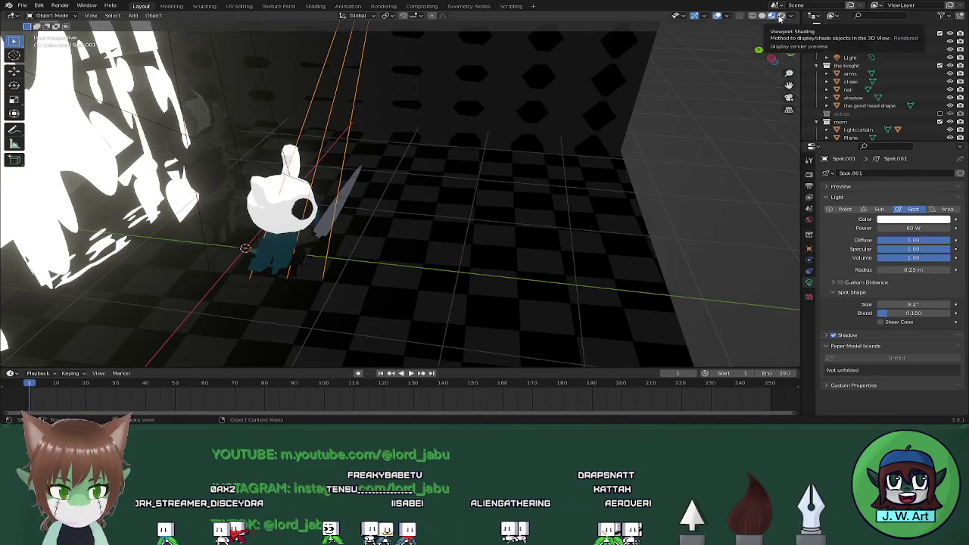
pyautogui.moveTo(576, 182)
pyautogui.mouseDown(button='middle')
pyautogui.moveTo(467, 149)
pyautogui.moveTo(530, 153)
pyautogui.mouseUp(button='middle')
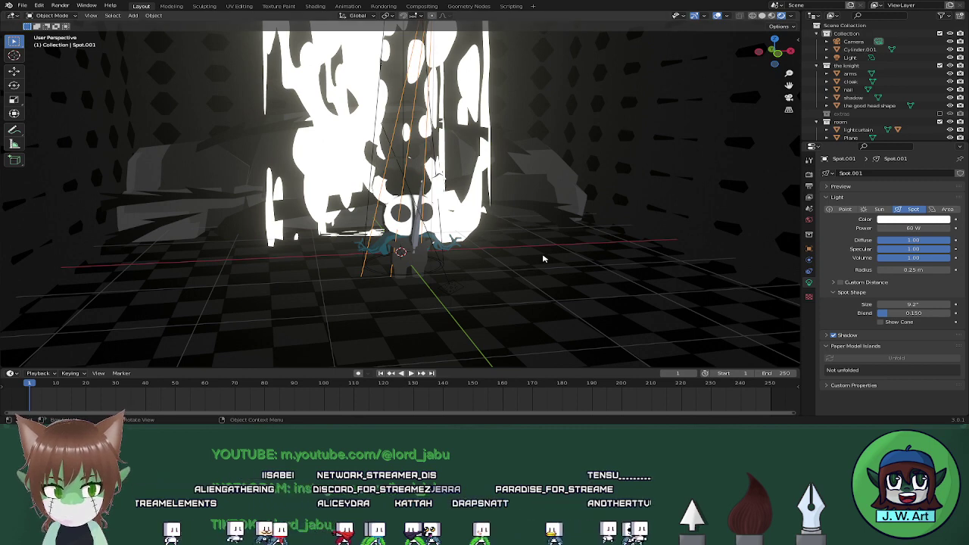
# Delete the Voronoi Texture node from the room's scenery material in the Shading workspace
pyautogui.click(283, 279)
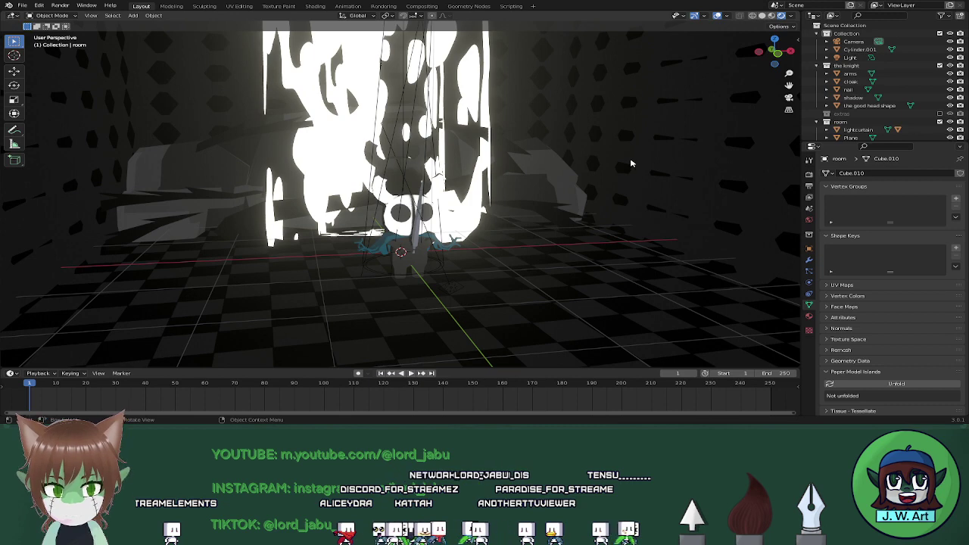
pyautogui.click(313, 7)
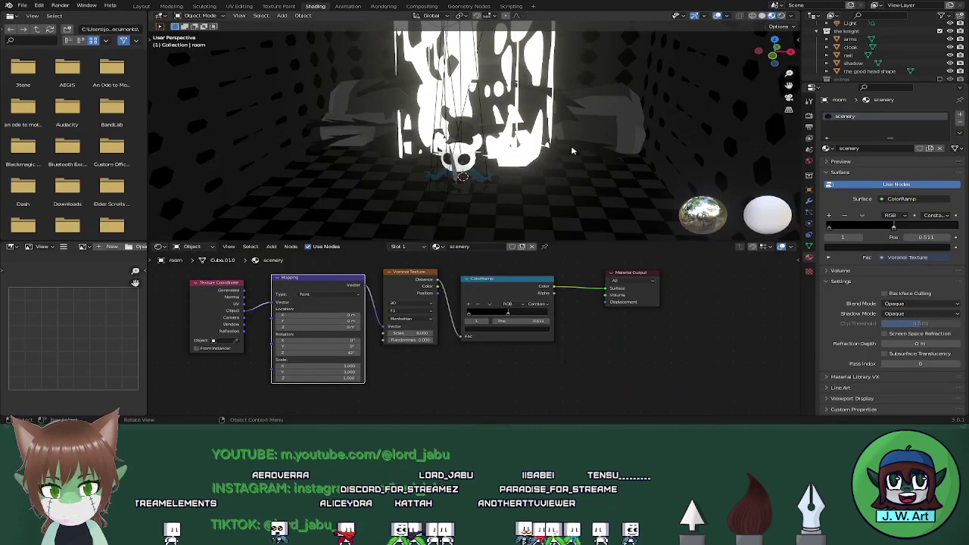
pyautogui.click(424, 287)
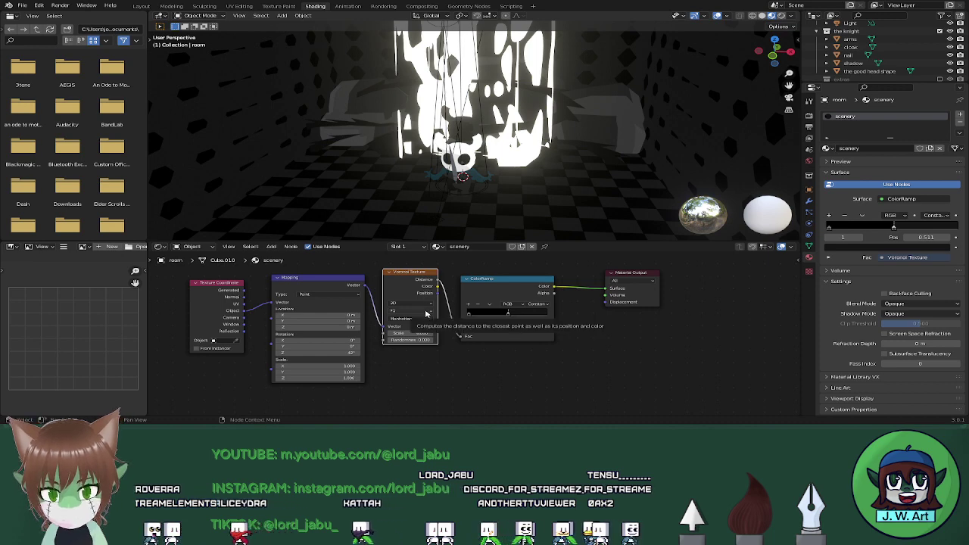
pyautogui.press('x')
pyautogui.hotkey('shift', 'a')
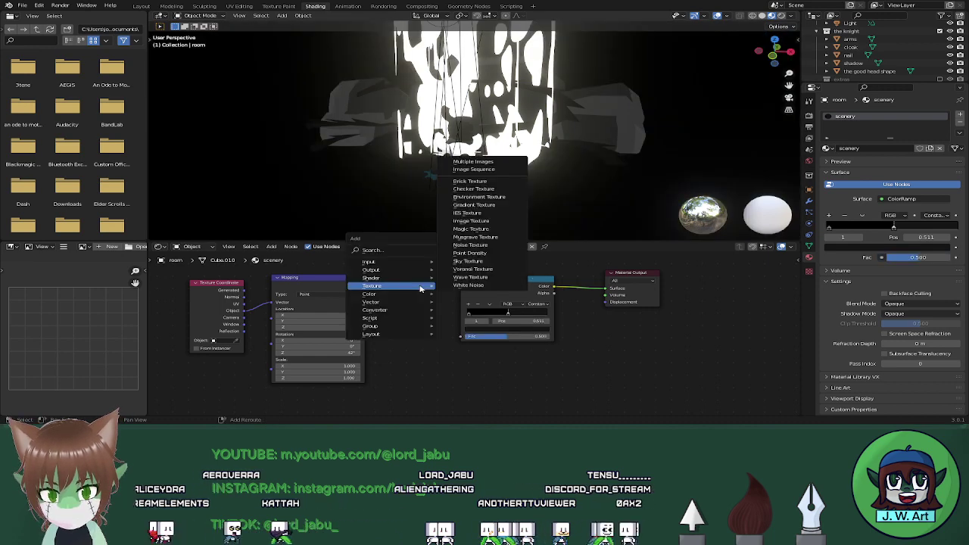
pyautogui.click(419, 254)
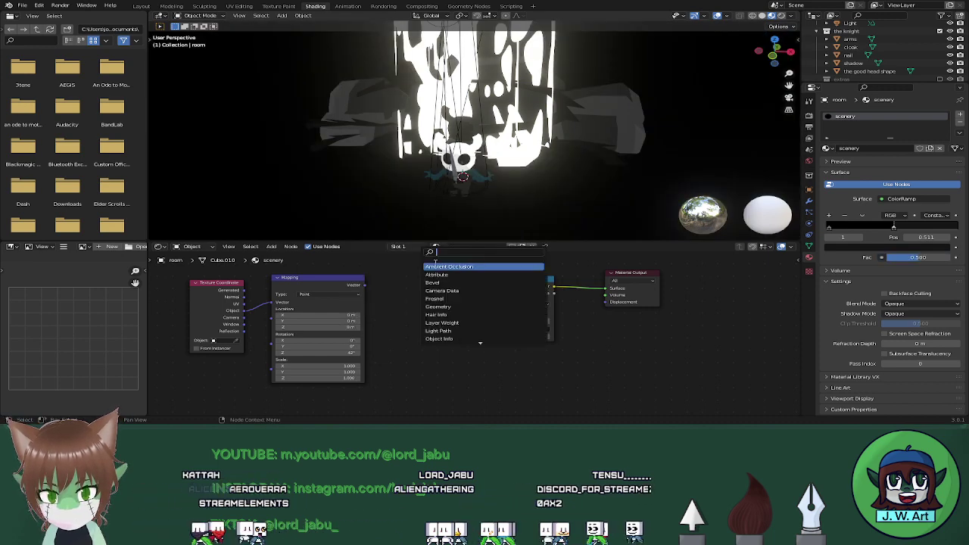
pyautogui.press('Escape')
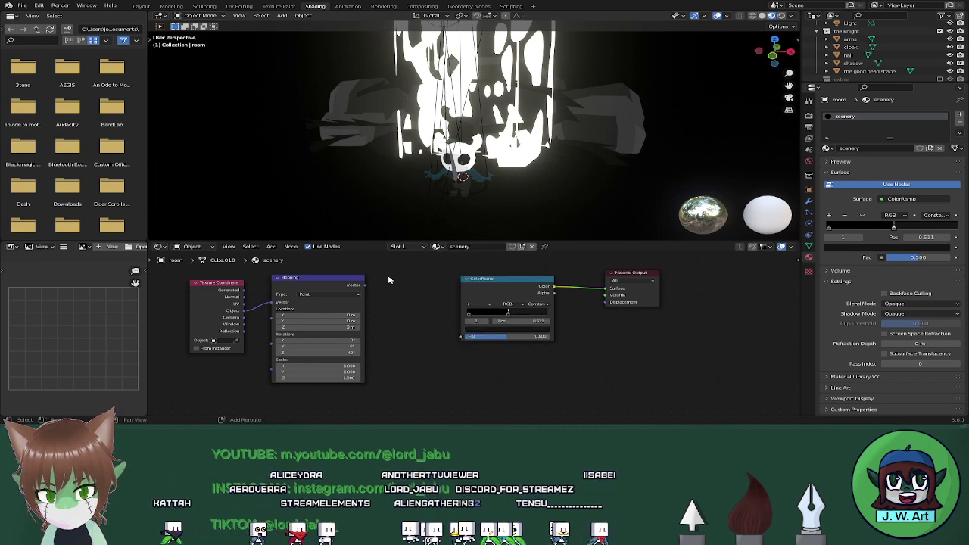
# Add a Gradient Texture node between Mapping and ColorRamp, linking its Color to Fac and the Mapping Vector to its input
pyautogui.hotkey('shift', 'a')
pyautogui.moveTo(390, 339)
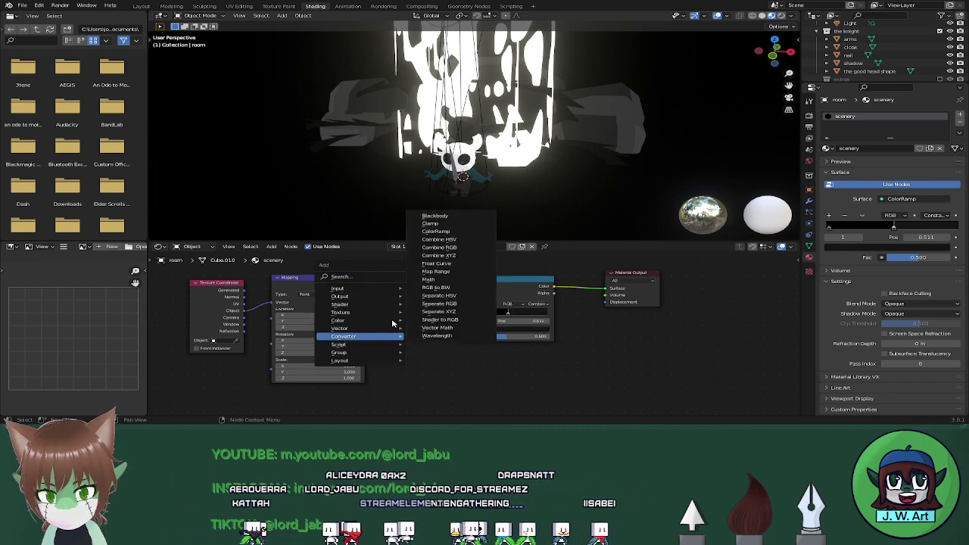
pyautogui.moveTo(386, 314)
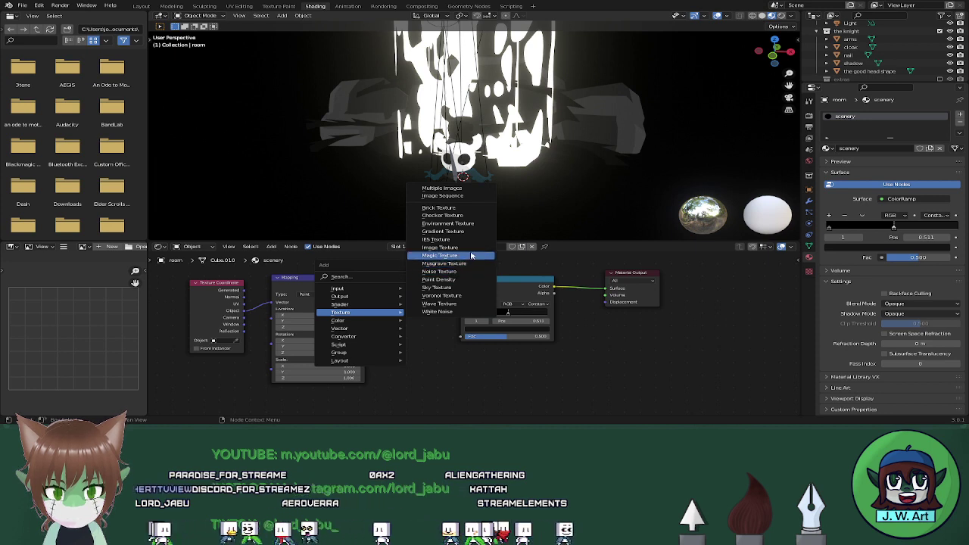
pyautogui.click(443, 231)
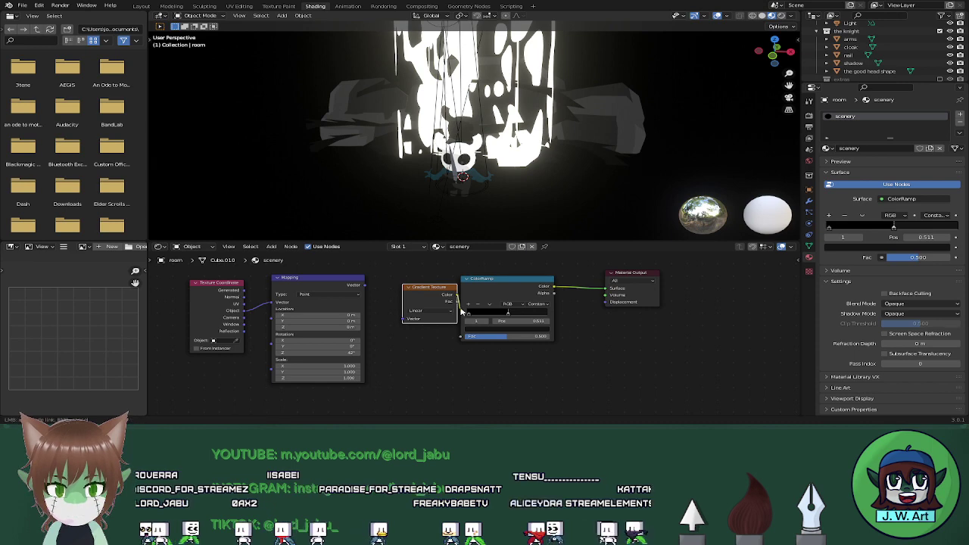
pyautogui.moveTo(455, 295); pyautogui.dragTo(462, 337)
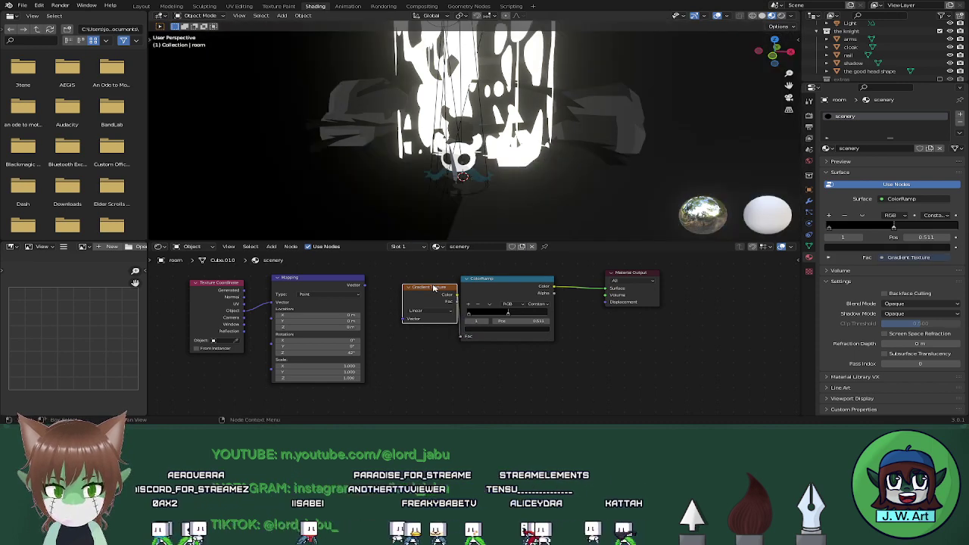
pyautogui.moveTo(432, 288); pyautogui.dragTo(376, 287)
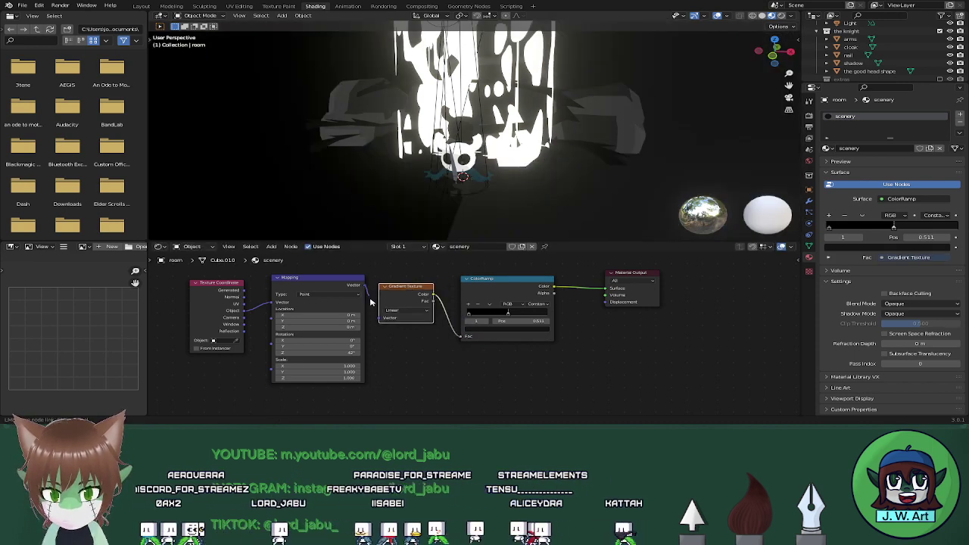
# Try the Quadratic Sphere type on the Gradient Texture node, view the room, and undo the type change
pyautogui.click(399, 311)
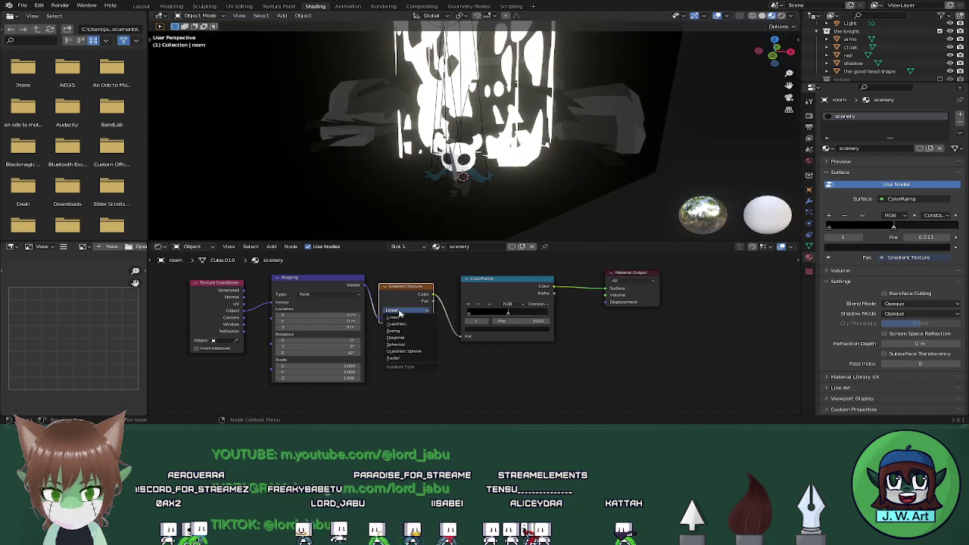
pyautogui.click(414, 352)
pyautogui.moveTo(413, 208); pyautogui.dragTo(439, 177, button='middle')
pyautogui.hotkey('ctrl', 'z')
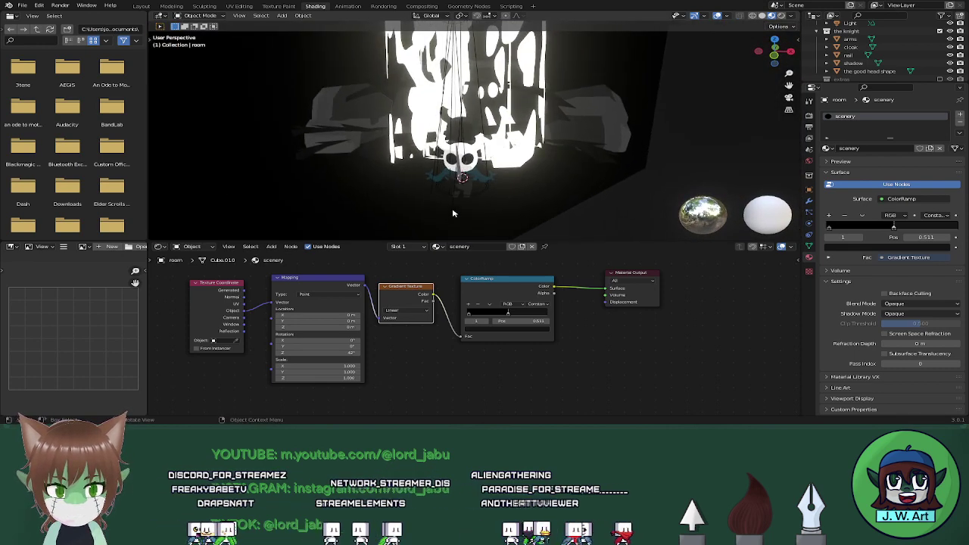
# Try the Quadratic and Easing types on the Gradient Texture node
pyautogui.click(406, 310)
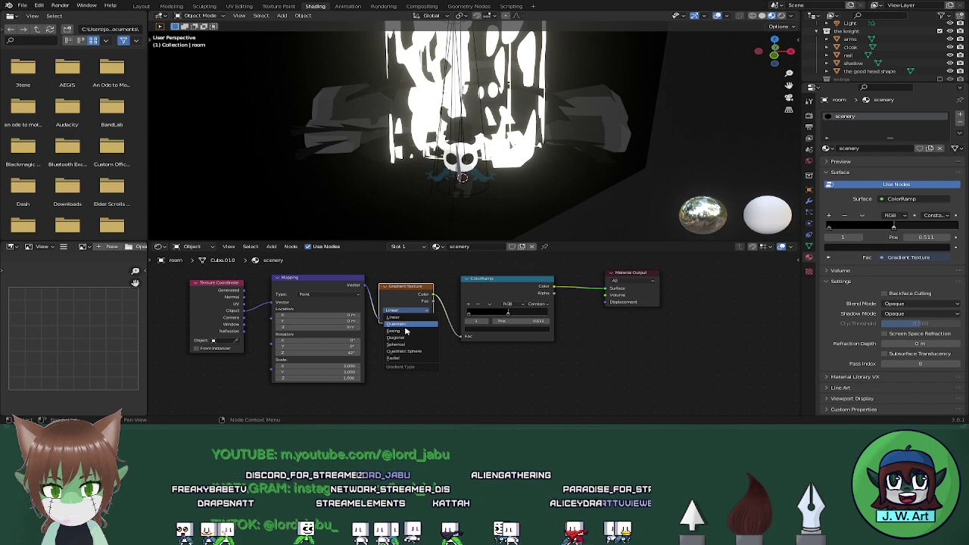
pyautogui.click(405, 328)
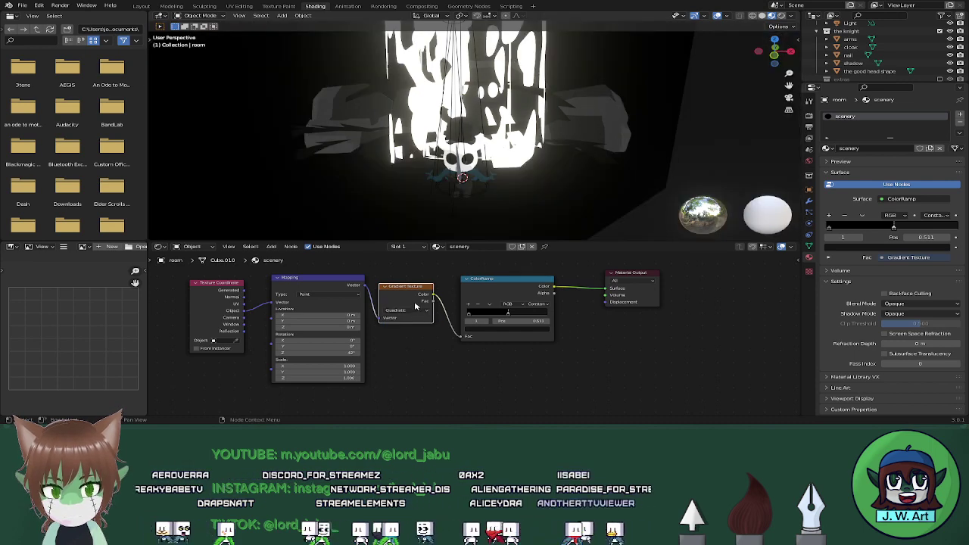
pyautogui.click(412, 309)
pyautogui.click(404, 330)
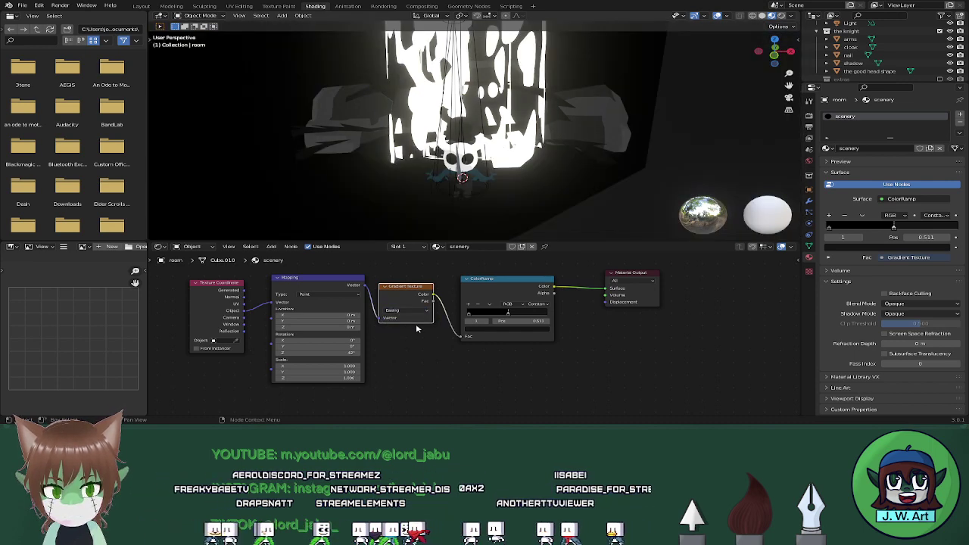
# Move the ColorRamp node closer to the Gradient Texture and lighten its second stop to a dark grey with RGB about 0.068
pyautogui.moveTo(509, 318); pyautogui.dragTo(549, 318)
pyautogui.moveTo(561, 317); pyautogui.dragTo(490, 279)
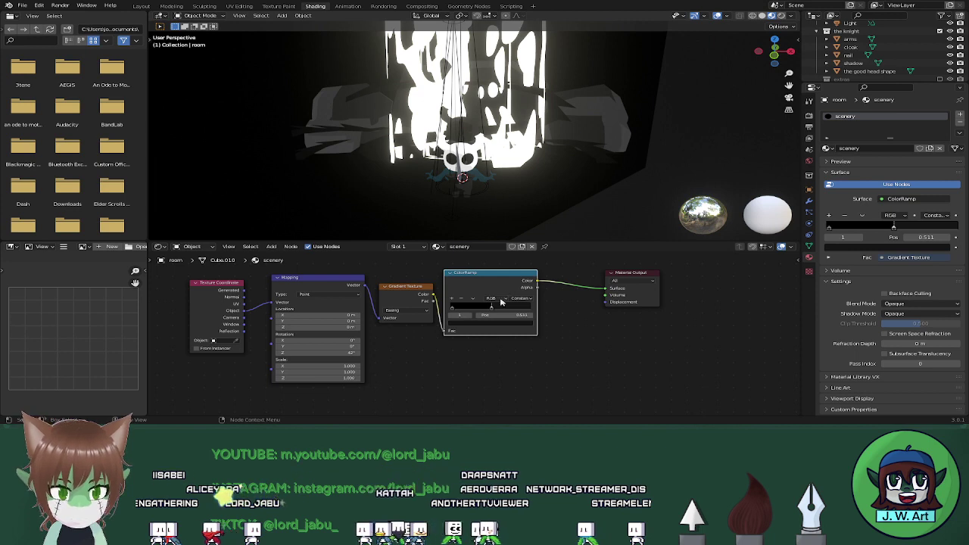
pyautogui.click(520, 324)
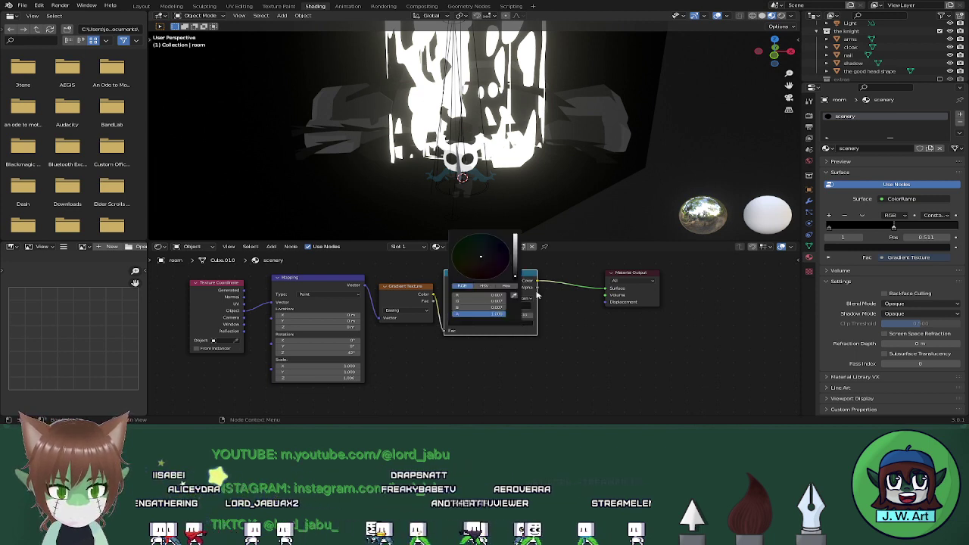
pyautogui.moveTo(517, 278); pyautogui.dragTo(515, 269)
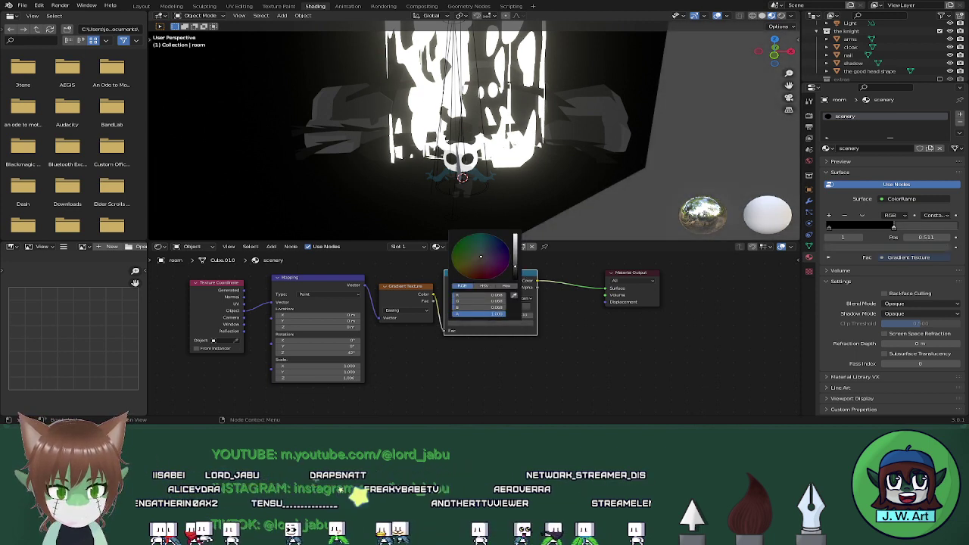
# Try the Diagonal and Spherical types on the Gradient Texture node and view the whole room
pyautogui.click(405, 310)
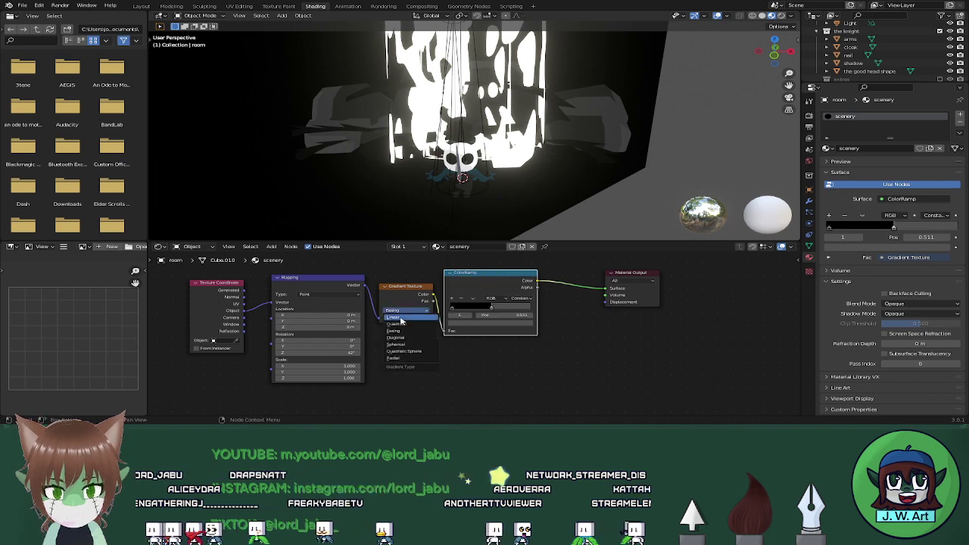
pyautogui.click(406, 337)
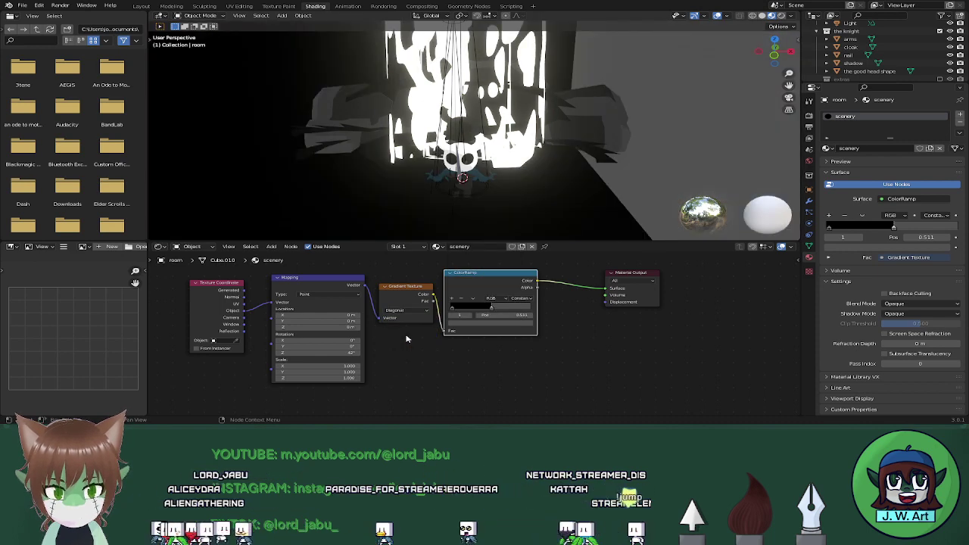
pyautogui.click(410, 312)
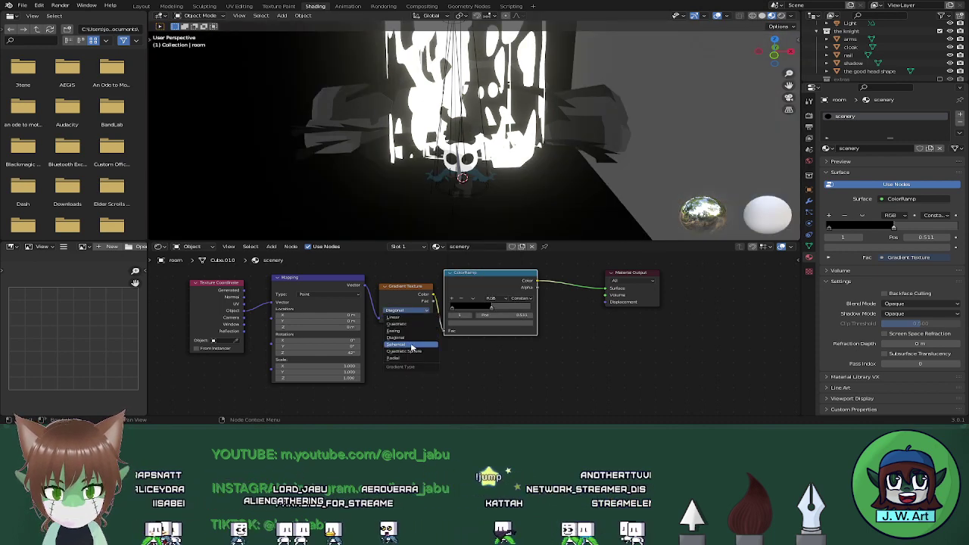
pyautogui.click(411, 346)
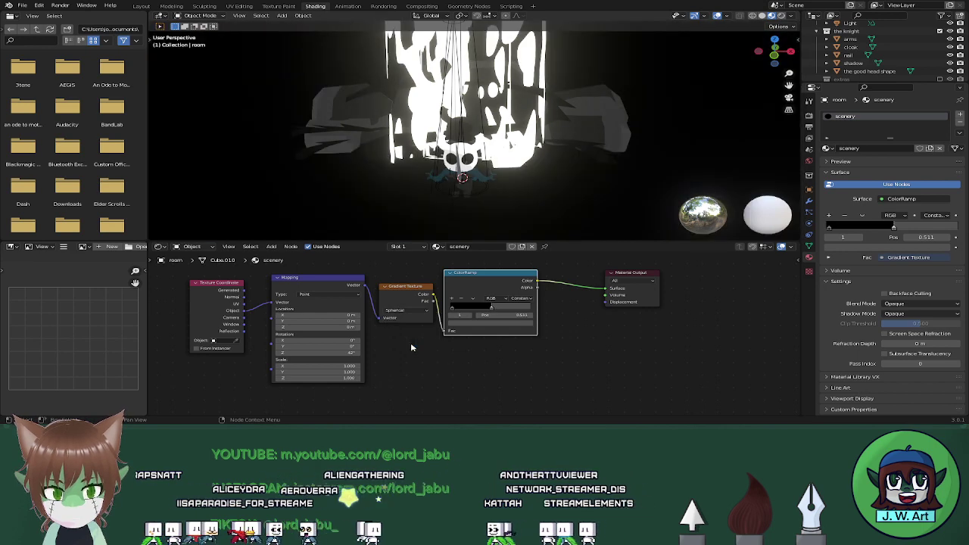
pyautogui.scroll(-3, 549, 163)
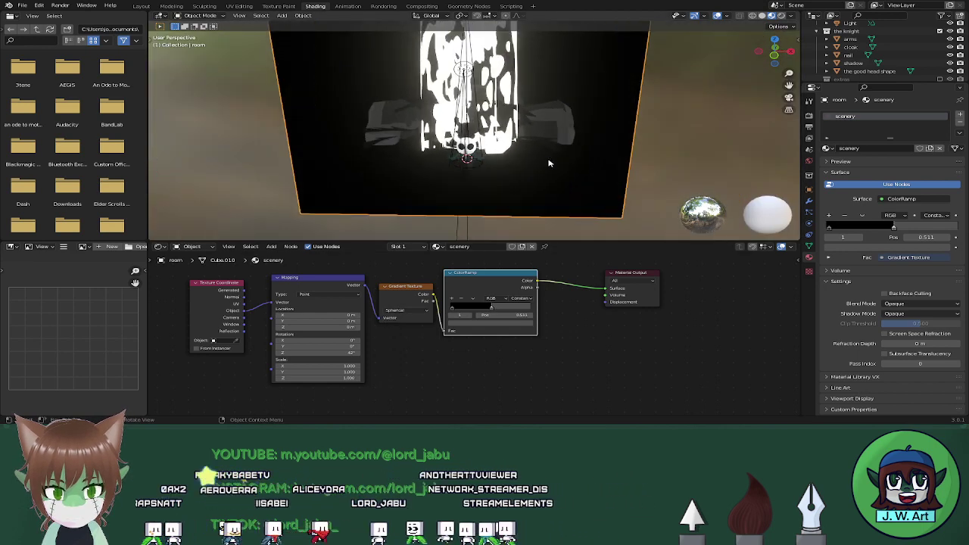
# Set the Gradient Texture type to Radial and inspect the room around the knight
pyautogui.click(409, 311)
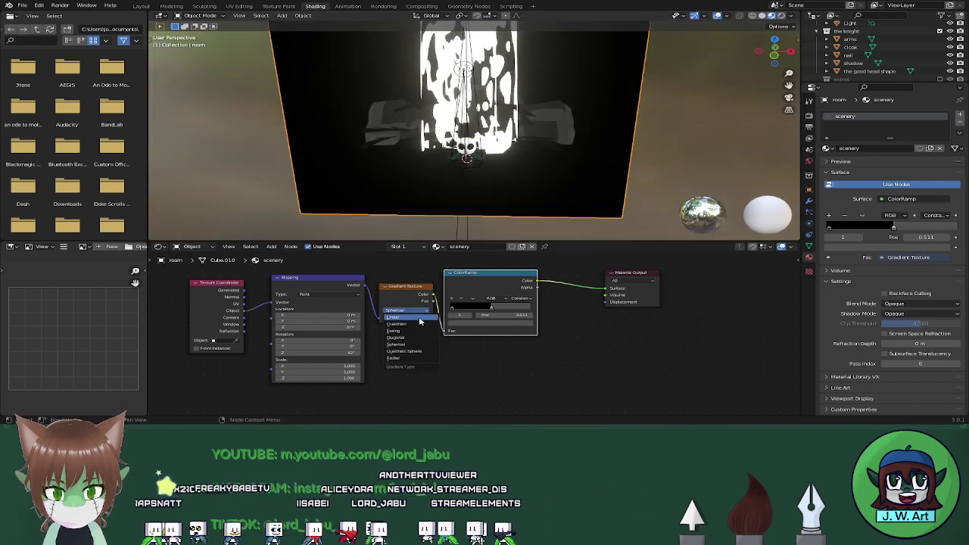
pyautogui.click(405, 359)
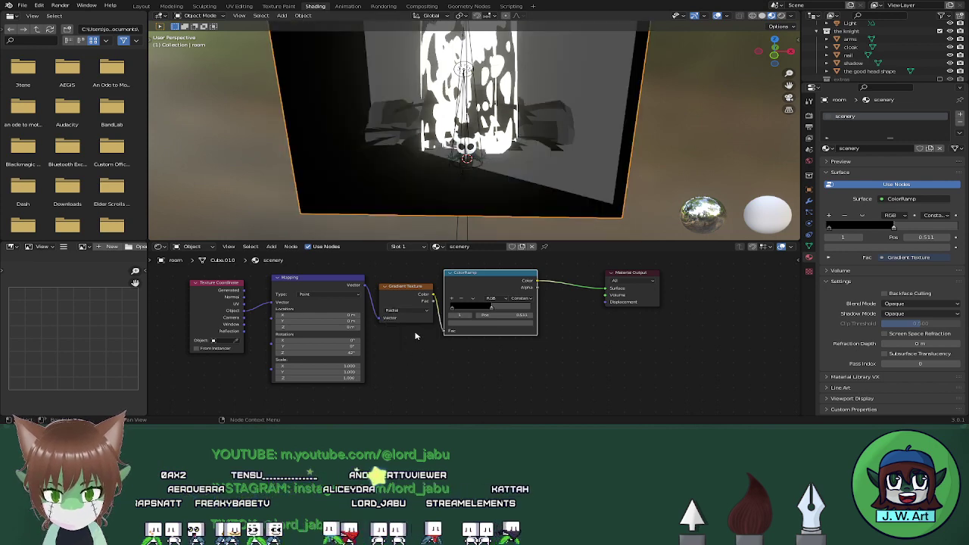
pyautogui.scroll(3, 506, 202)
pyautogui.moveTo(506, 202); pyautogui.dragTo(537, 170, button='middle')
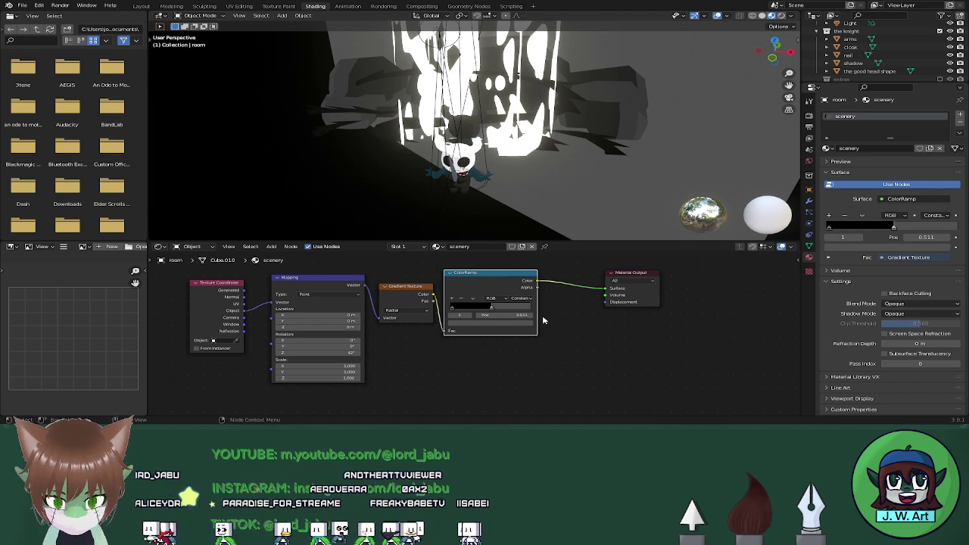
pyautogui.hotkey('shift', 'a')
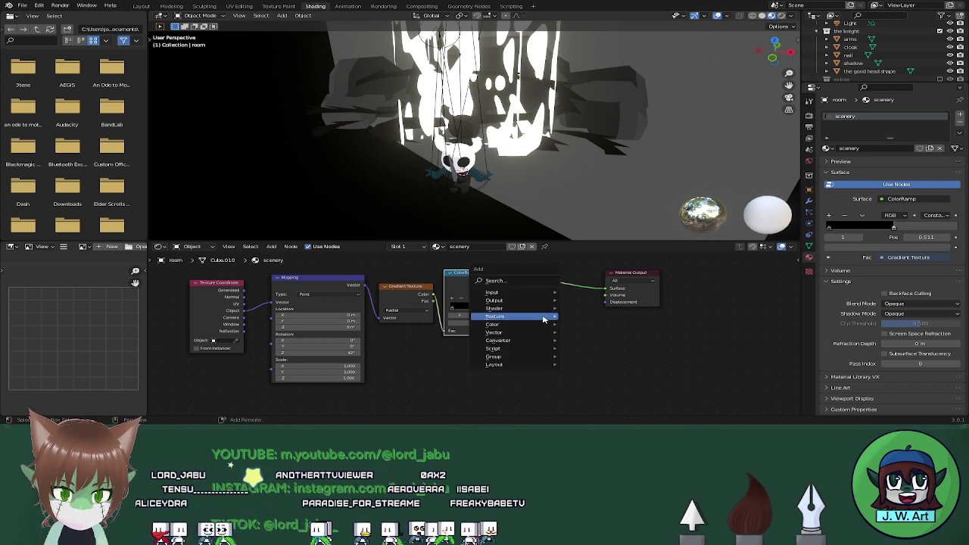
pyautogui.click(537, 281)
pyautogui.write('rev')
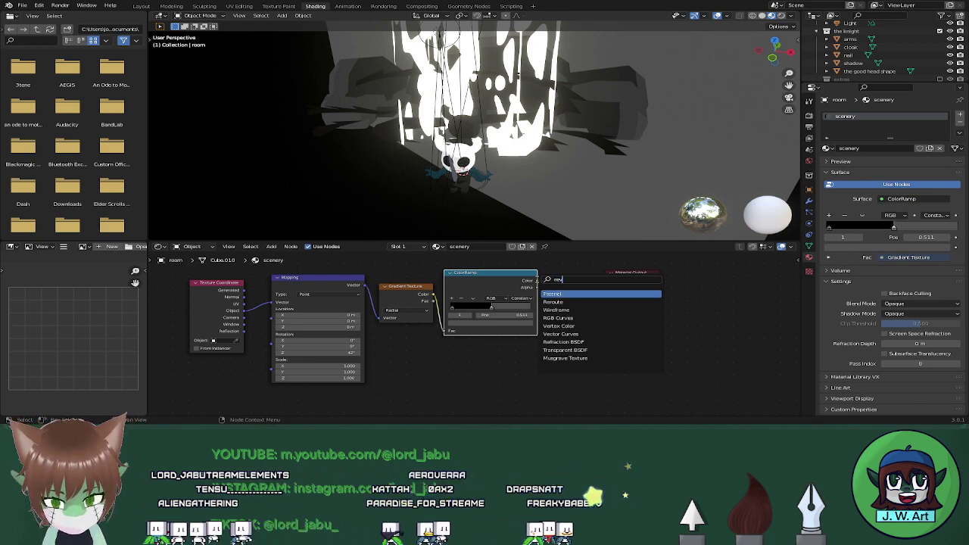
pyautogui.press('BackSpace')
pyautogui.press('BackSpace')
pyautogui.press('BackSpace')
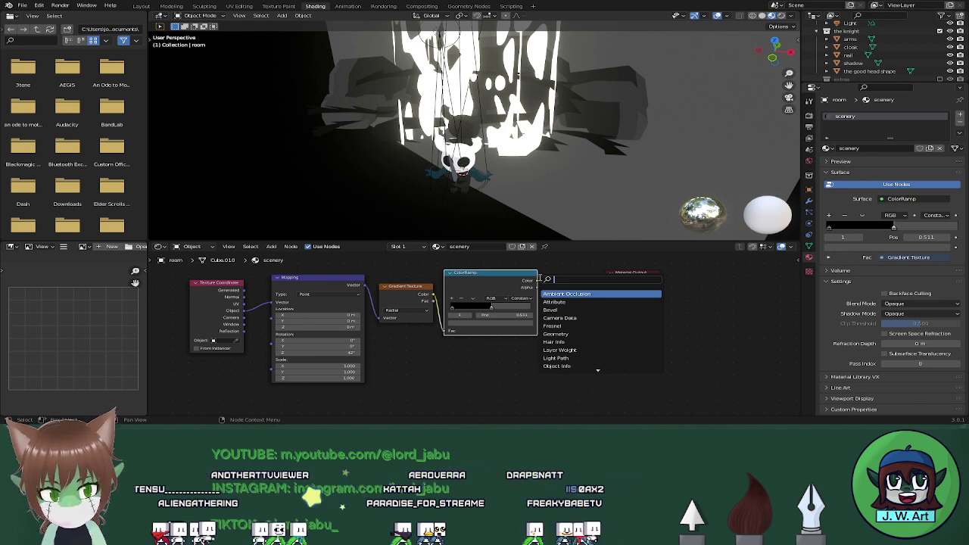
pyautogui.click(758, 337)
# Add a Math node set to Add on the link between the ColorRamp and the Material Output
pyautogui.hotkey('shift', 'a')
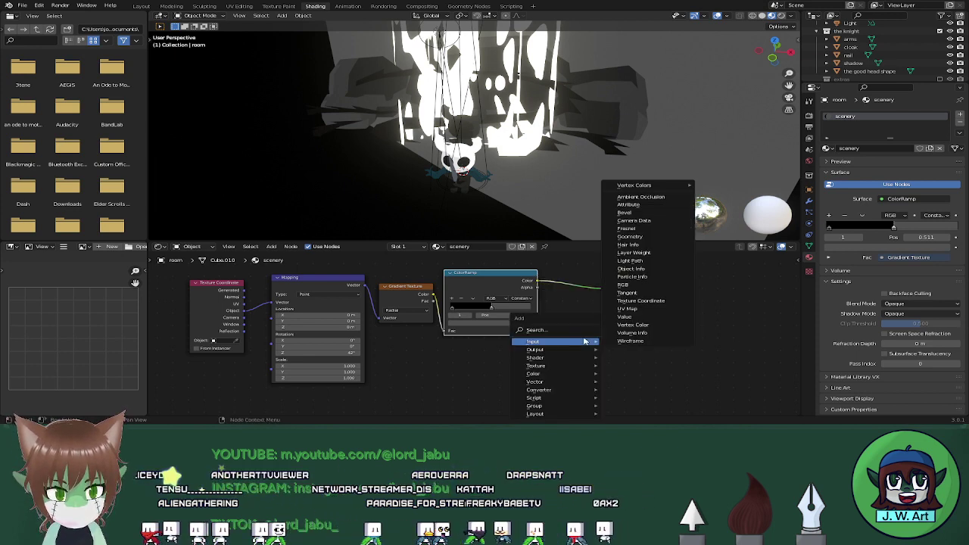
pyautogui.moveTo(588, 345)
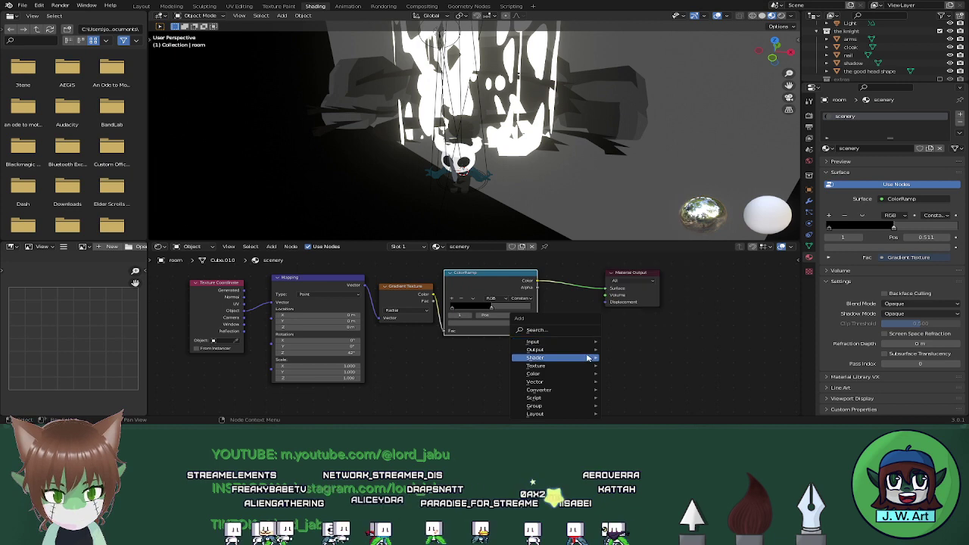
pyautogui.moveTo(585, 363)
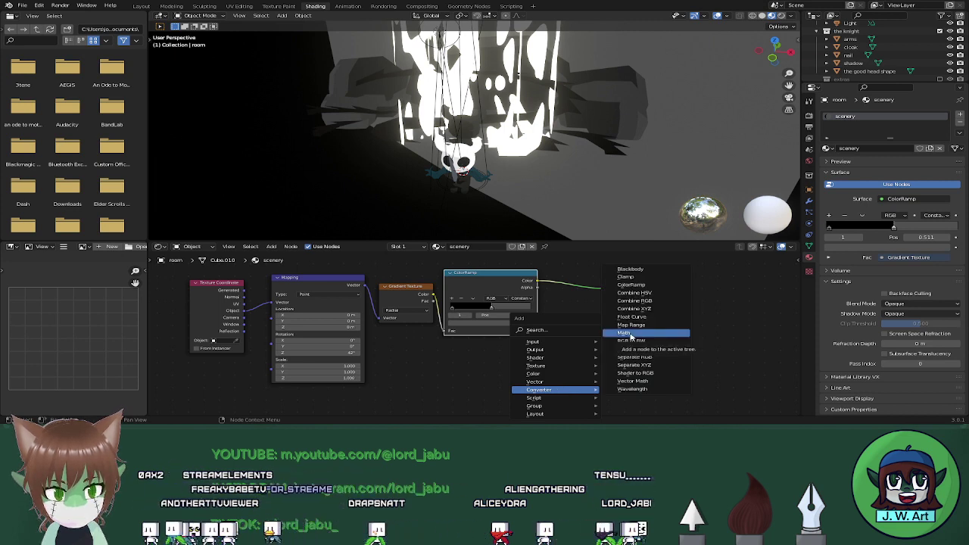
pyautogui.click(631, 334)
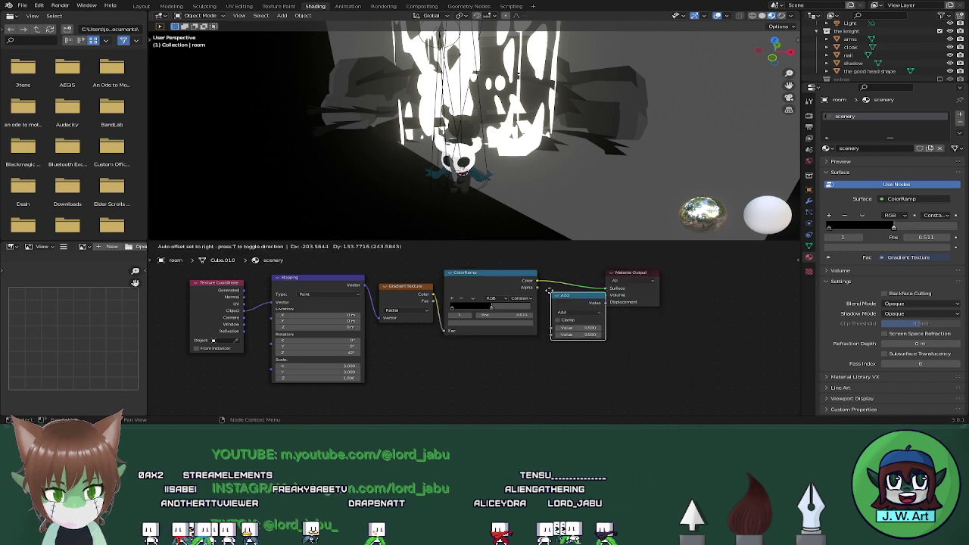
pyautogui.click(594, 297)
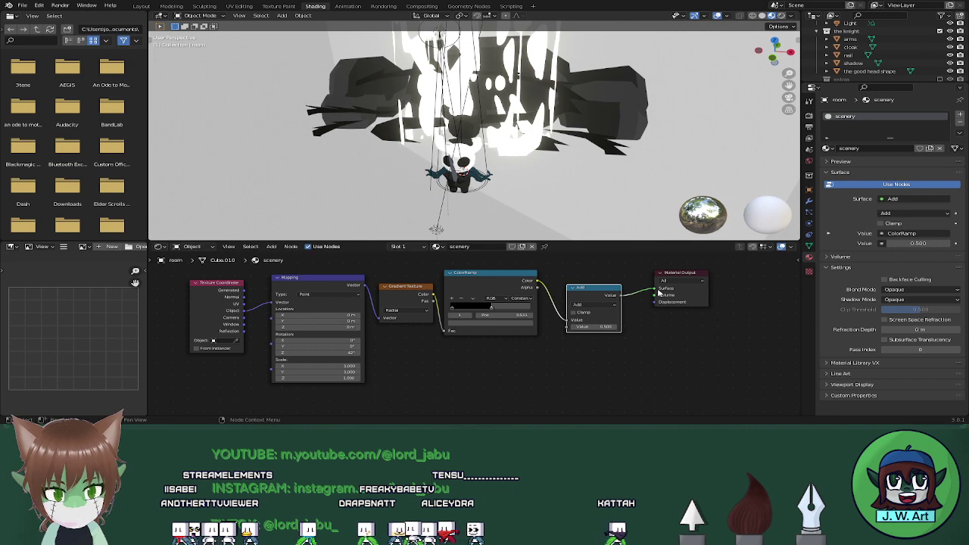
# Relink the ColorRamp's Color to the Material Output's Surface and insert the Math node between the Gradient Texture and ColorRamp
pyautogui.moveTo(656, 292); pyautogui.dragTo(613, 353)
pyautogui.moveTo(567, 380); pyautogui.dragTo(644, 289)
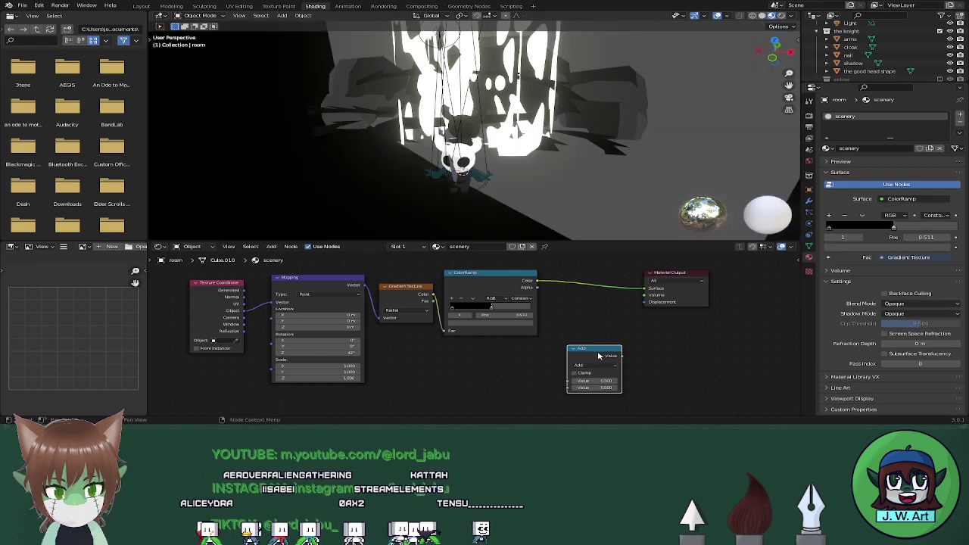
pyautogui.moveTo(599, 356); pyautogui.dragTo(454, 300)
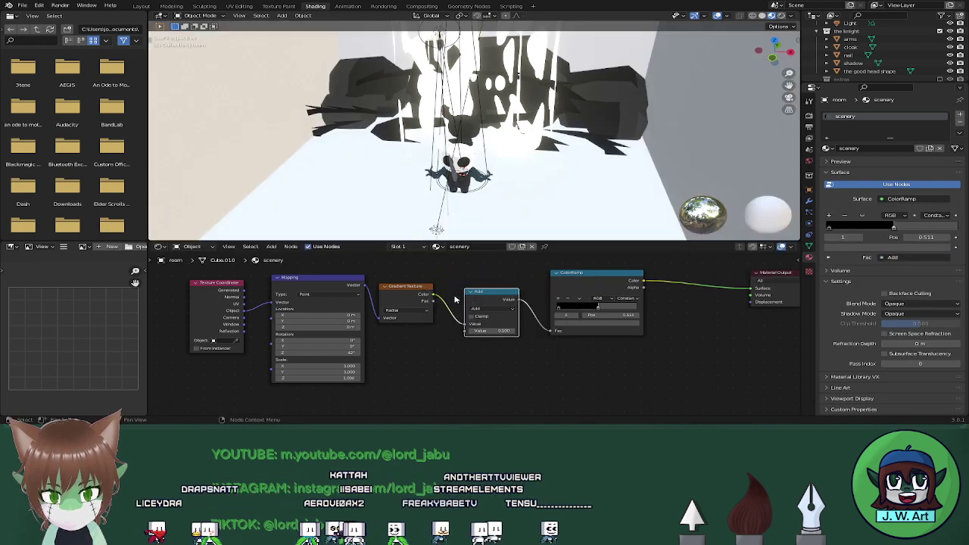
# Try the Subtract operation on the Math node
pyautogui.click(492, 308)
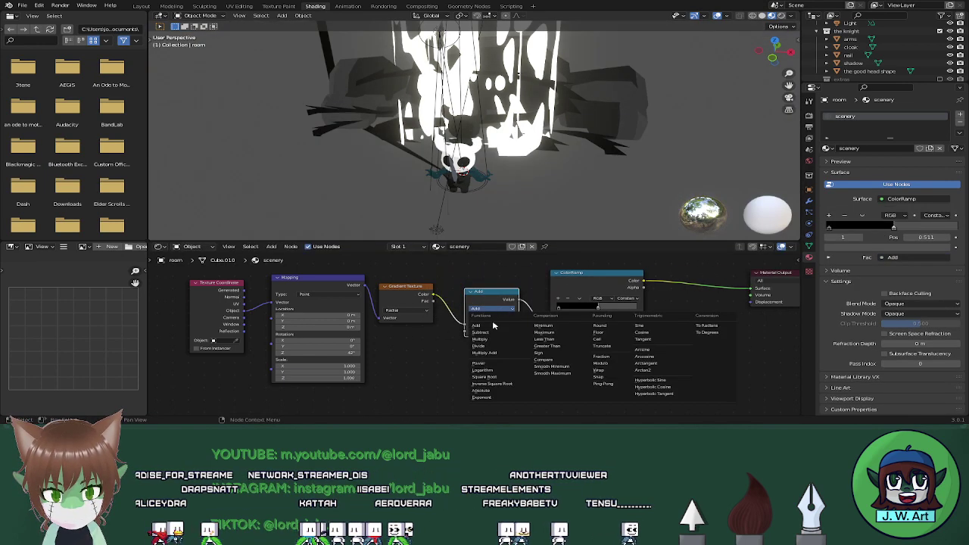
pyautogui.click(481, 333)
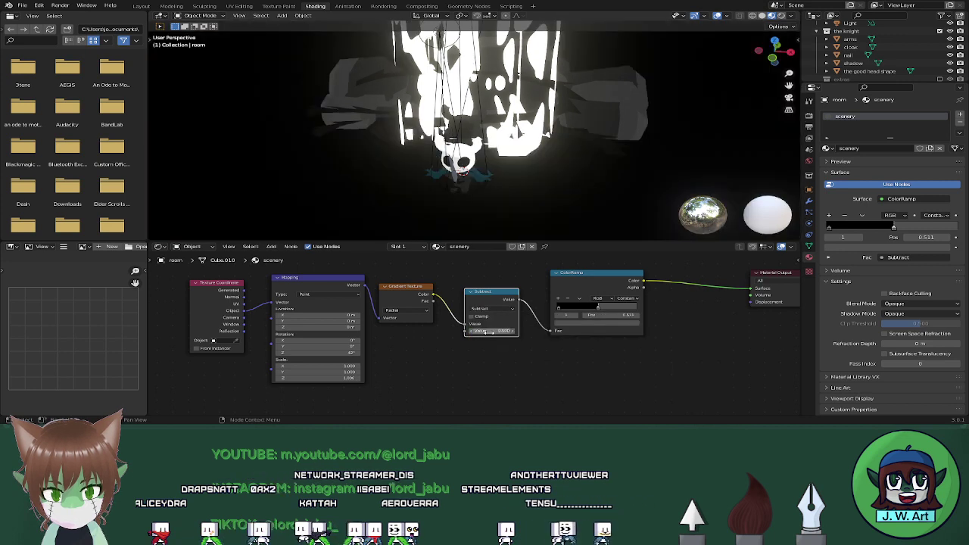
pyautogui.click(497, 309)
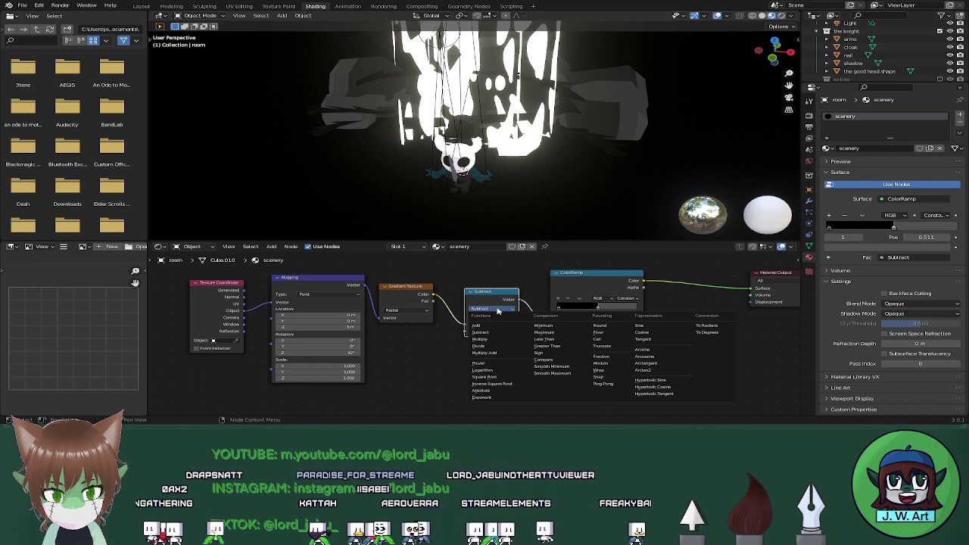
# Delete the Math node and link the Gradient Texture's Color to the ColorRamp's Fac
pyautogui.press('x')
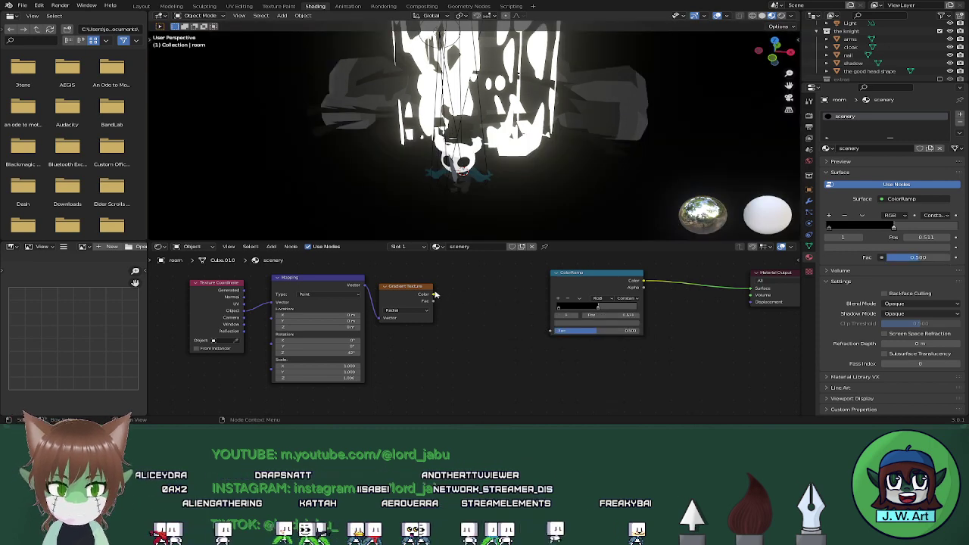
pyautogui.moveTo(433, 294); pyautogui.dragTo(550, 331)
# Add an Invert node on the link between the ColorRamp and the Material Output
pyautogui.hotkey('shift', 'a')
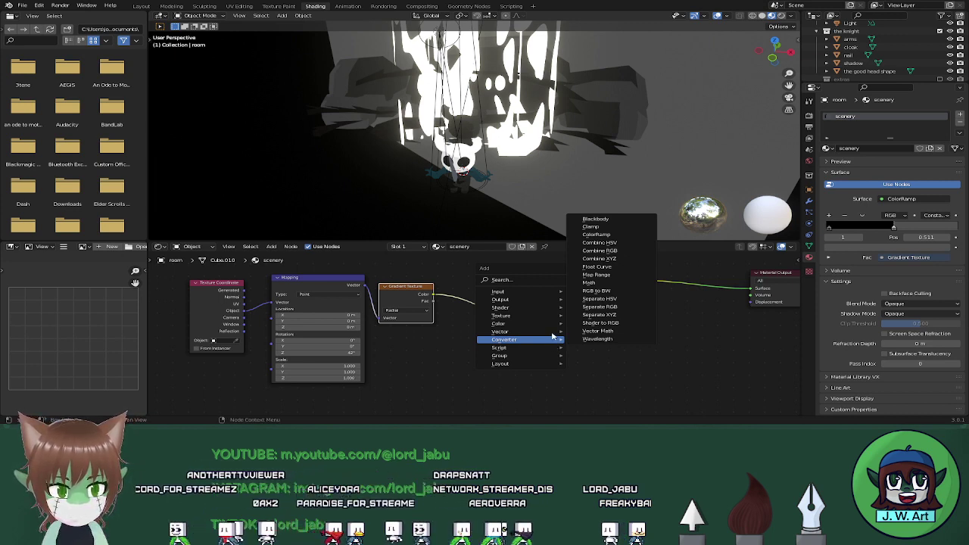
pyautogui.moveTo(554, 334)
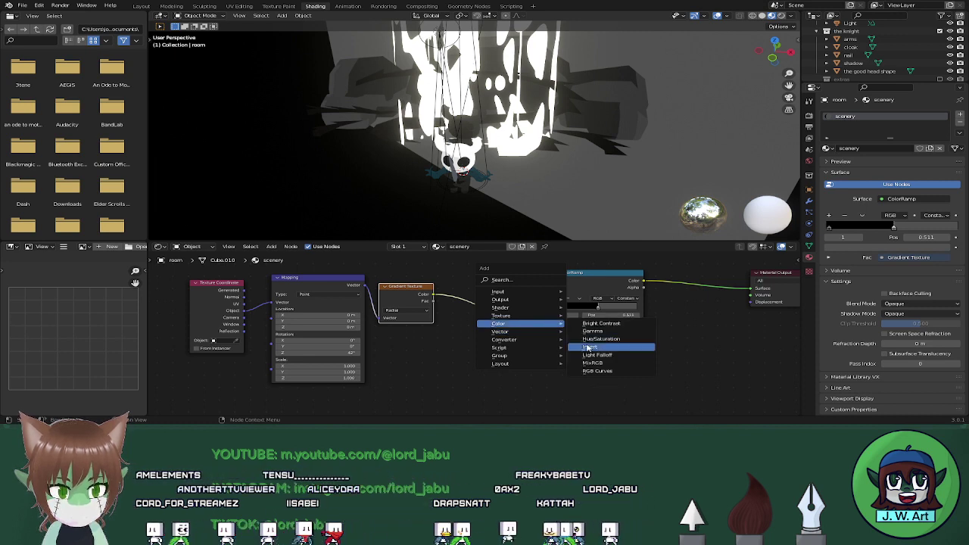
pyautogui.click(589, 347)
pyautogui.click(674, 282)
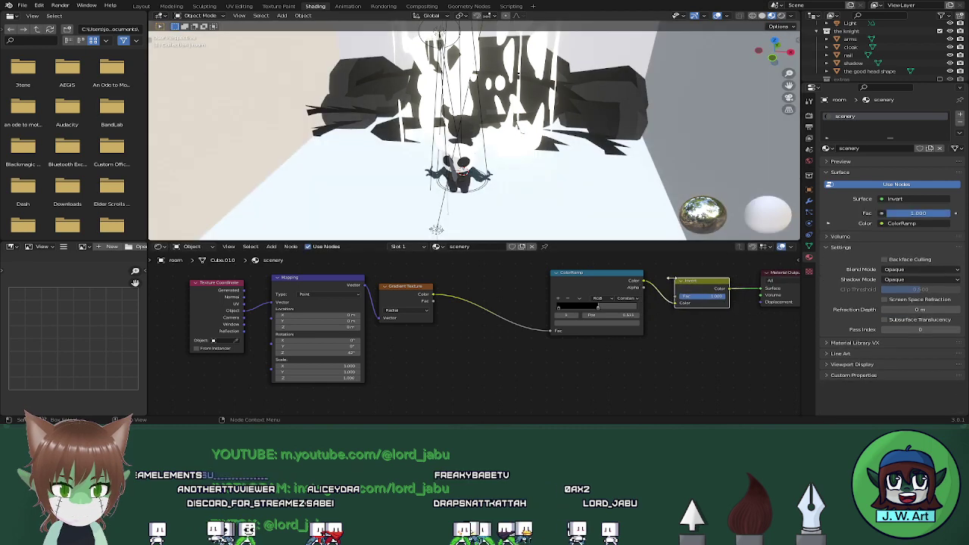
pyautogui.moveTo(695, 290); pyautogui.dragTo(692, 297)
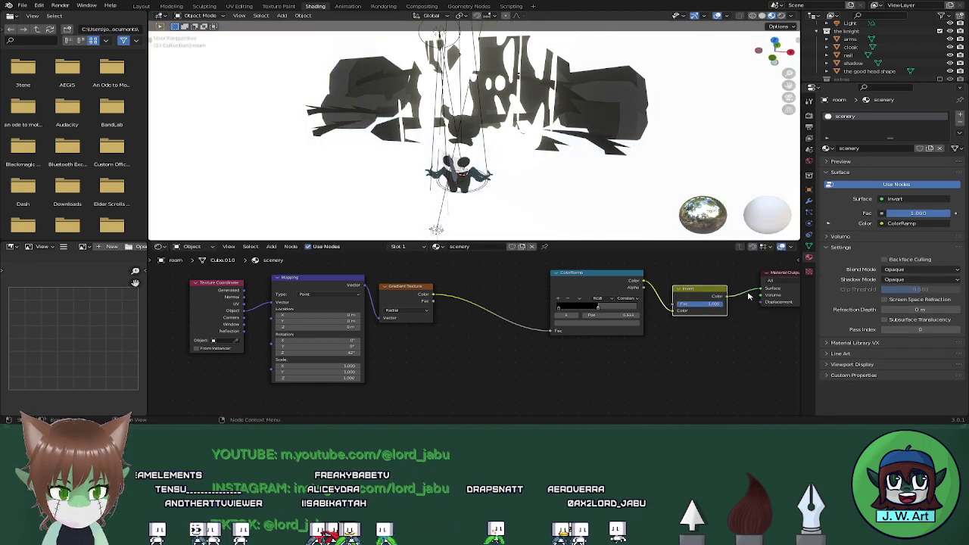
# Move the Invert node between the Gradient Texture and ColorRamp, linking the ColorRamp's Color directly to the Material Output's Surface
pyautogui.moveTo(759, 289); pyautogui.dragTo(516, 355)
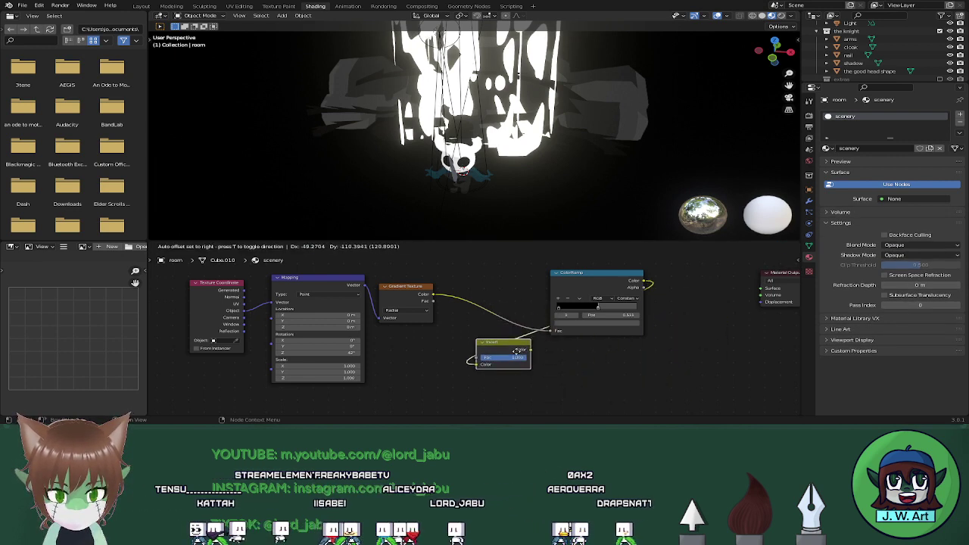
pyautogui.moveTo(644, 281); pyautogui.dragTo(701, 298)
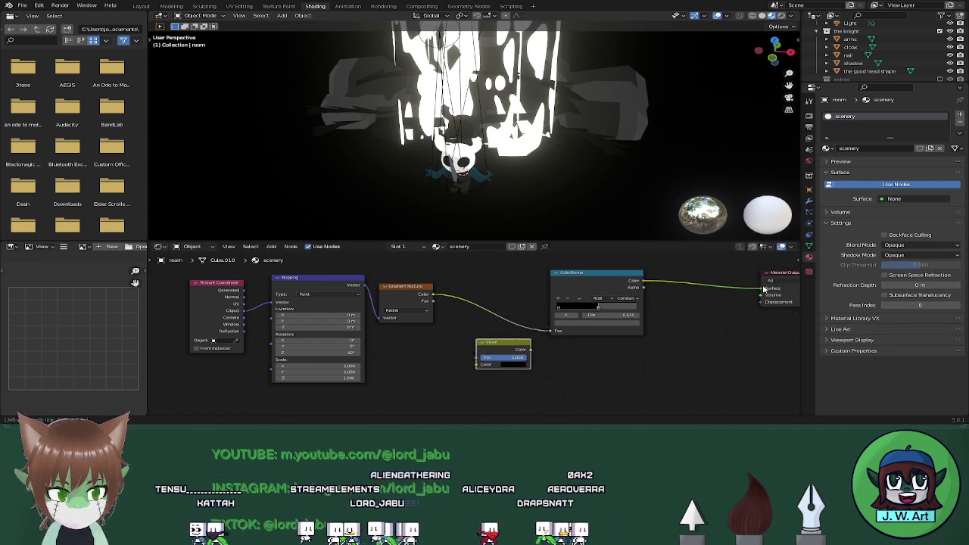
pyautogui.moveTo(765, 288); pyautogui.dragTo(762, 288)
pyautogui.moveTo(506, 347); pyautogui.dragTo(493, 316)
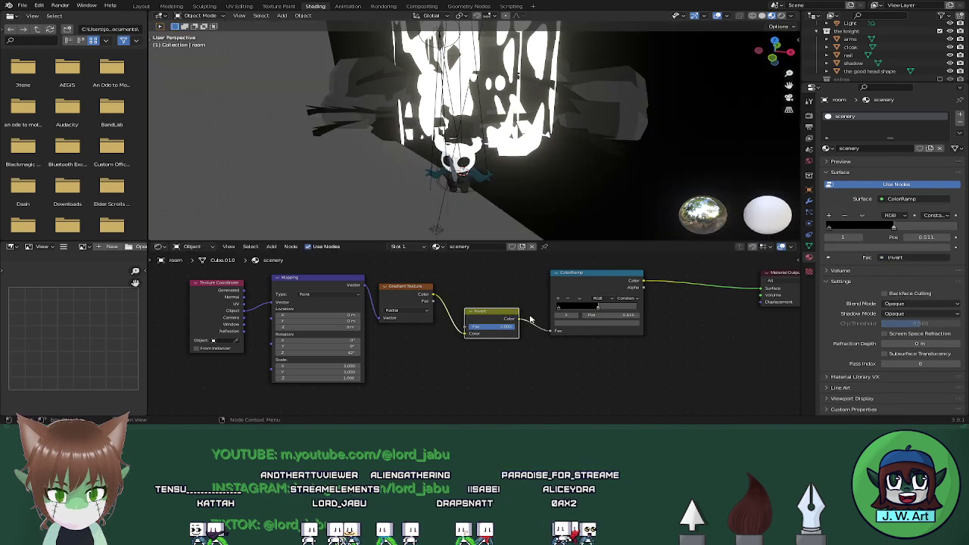
# Move the ColorRamp's first stop to the start of the gradient and its second stop to position 0.520
pyautogui.moveTo(530, 234); pyautogui.dragTo(469, 212, button='middle')
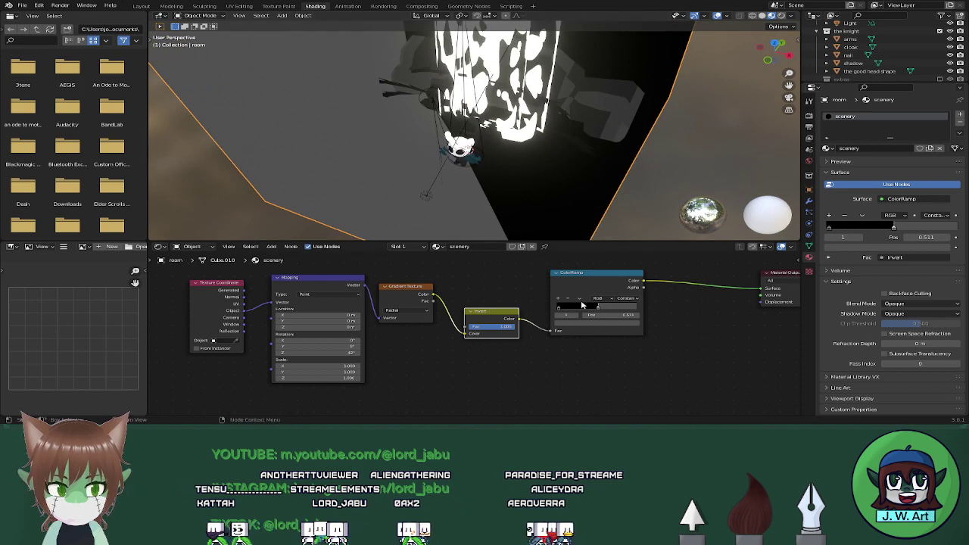
pyautogui.moveTo(583, 304); pyautogui.dragTo(564, 308)
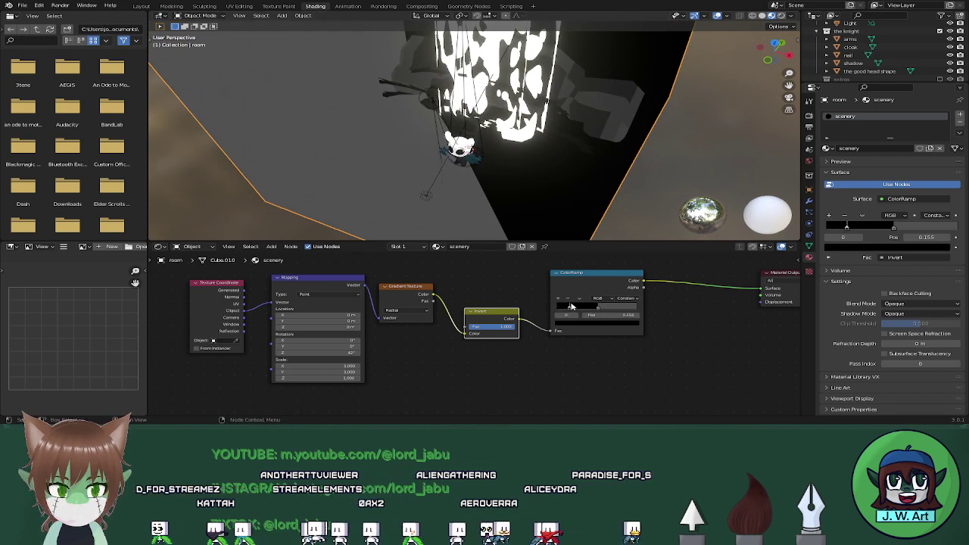
pyautogui.click(598, 308)
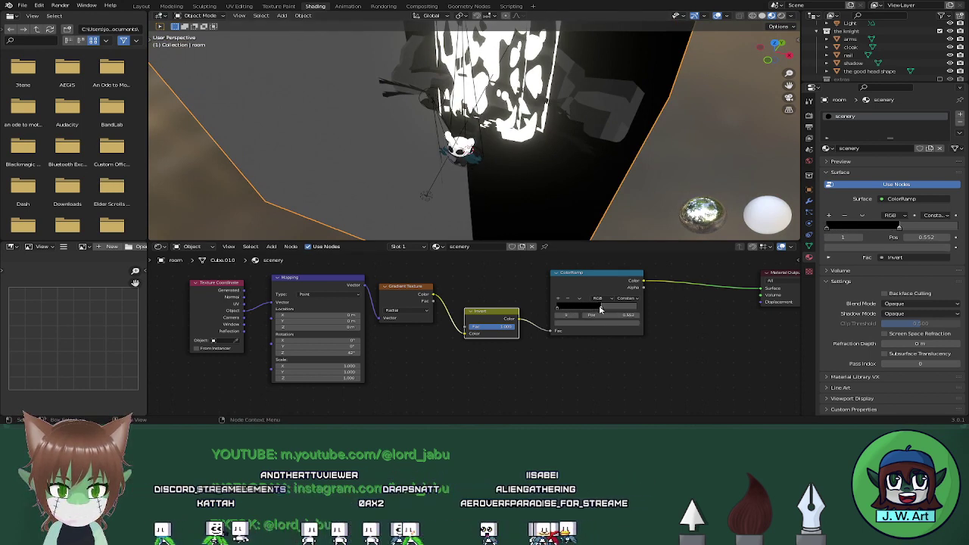
pyautogui.moveTo(600, 309); pyautogui.dragTo(597, 311)
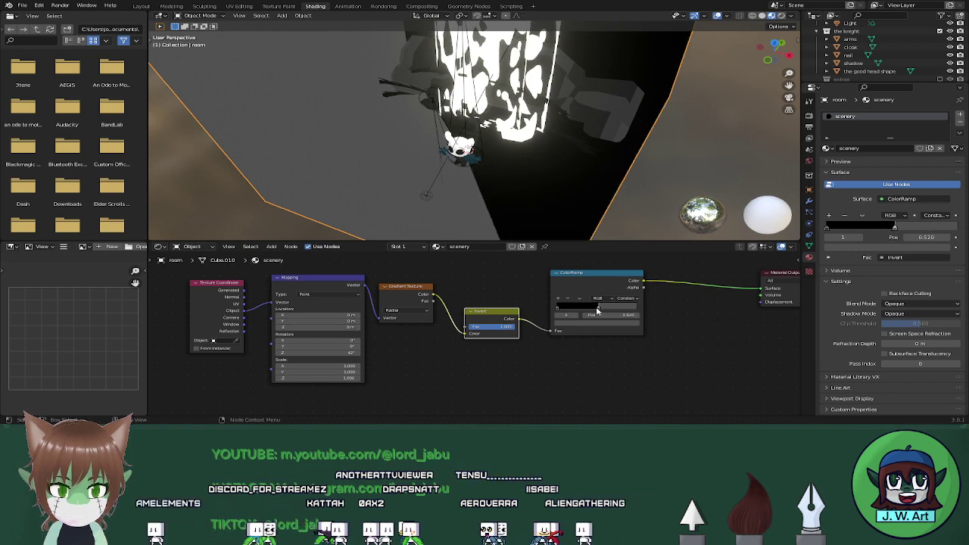
pyautogui.moveTo(454, 171); pyautogui.dragTo(464, 165, button='middle')
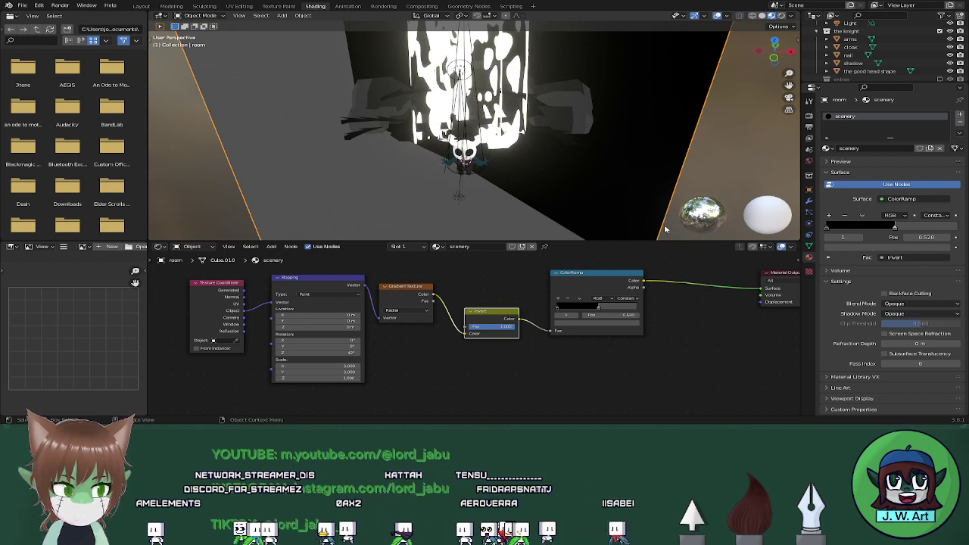
# Set the color of the ColorRamp's second stop to white
pyautogui.click(605, 322)
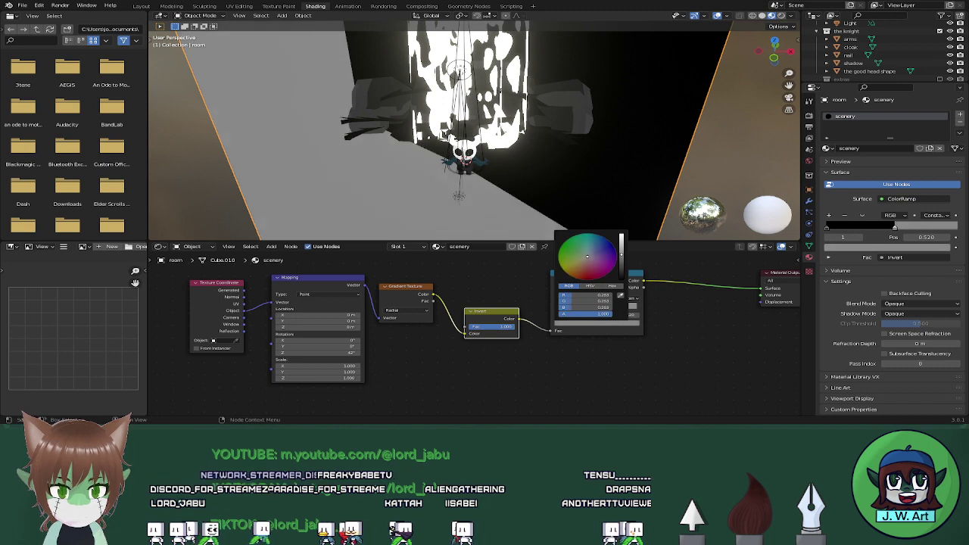
pyautogui.moveTo(620, 254); pyautogui.dragTo(621, 255)
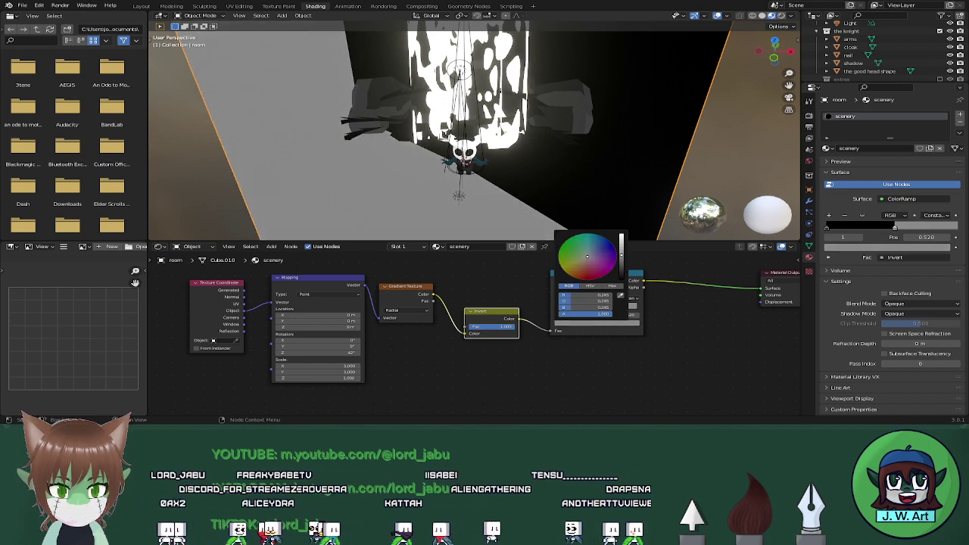
pyautogui.scroll(-2, 587, 257)
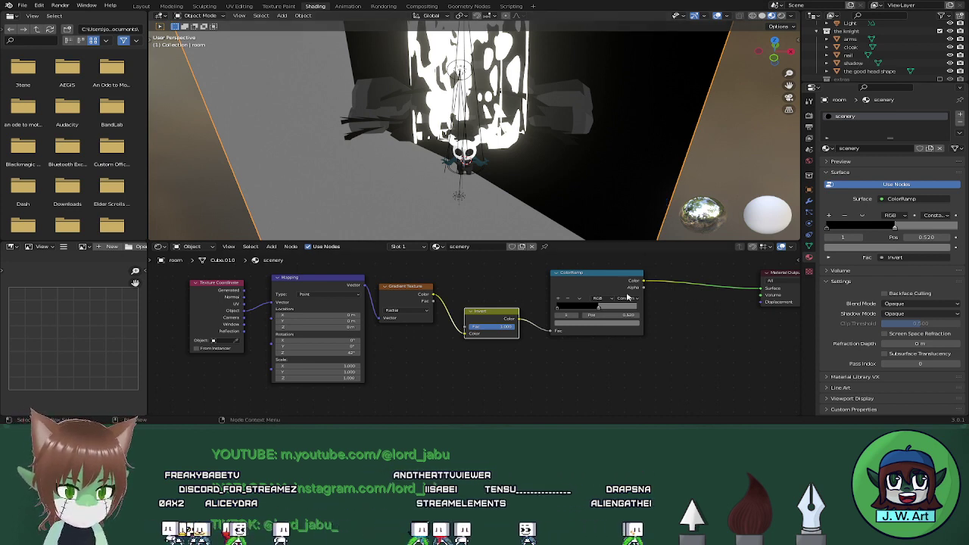
pyautogui.click(624, 325)
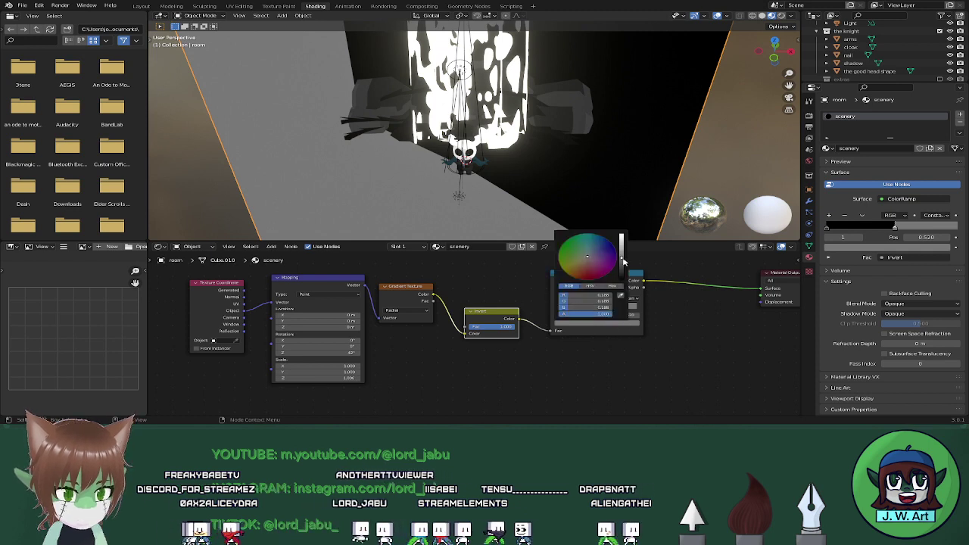
pyautogui.moveTo(623, 261); pyautogui.dragTo(621, 237)
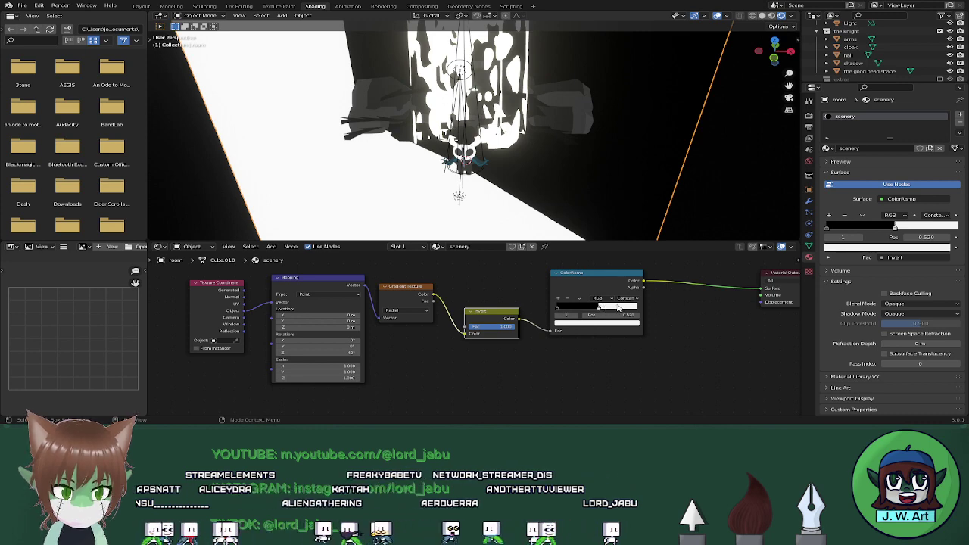
# Add a black stop to the ColorRamp at position 0.937 and move the white stop to position 0.320
pyautogui.click(558, 298)
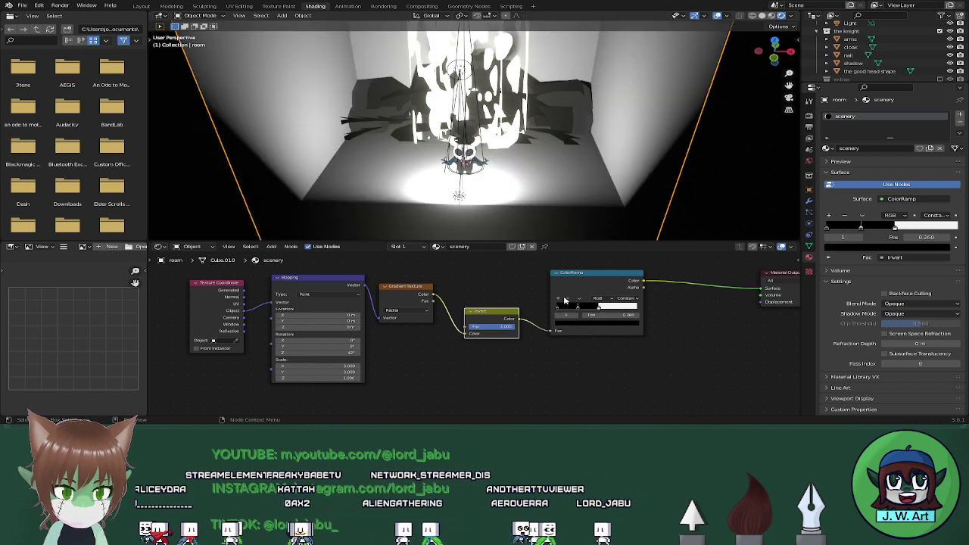
pyautogui.moveTo(598, 308); pyautogui.dragTo(637, 308)
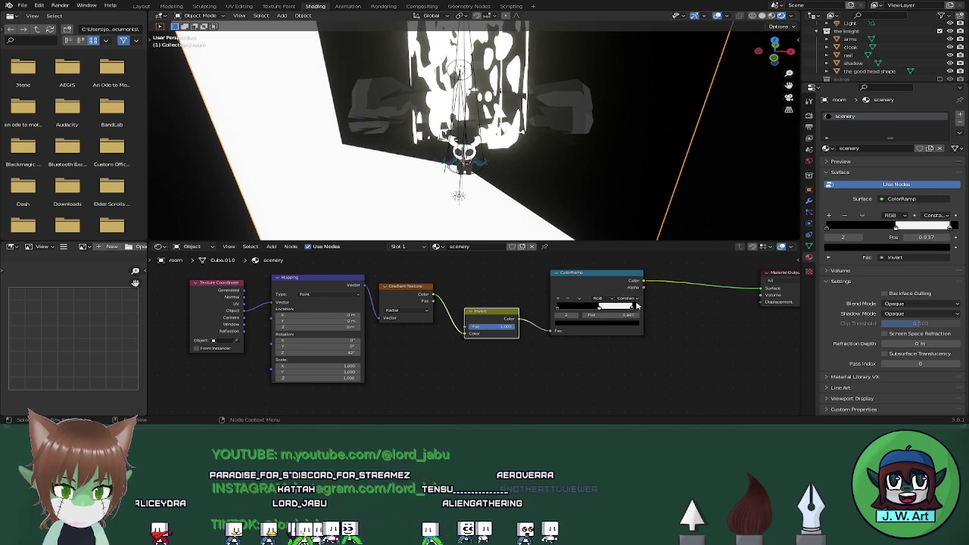
pyautogui.moveTo(600, 308); pyautogui.dragTo(592, 311)
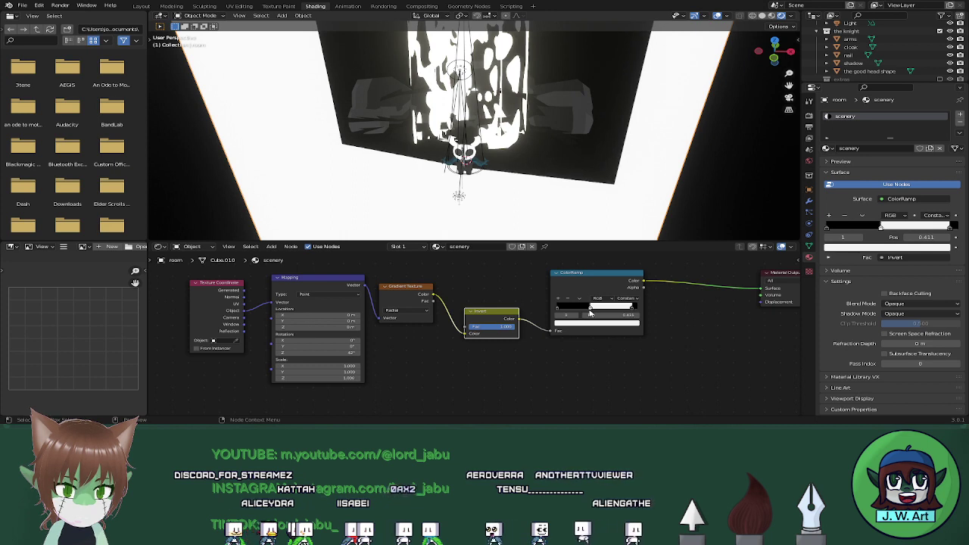
pyautogui.moveTo(591, 312); pyautogui.dragTo(582, 306)
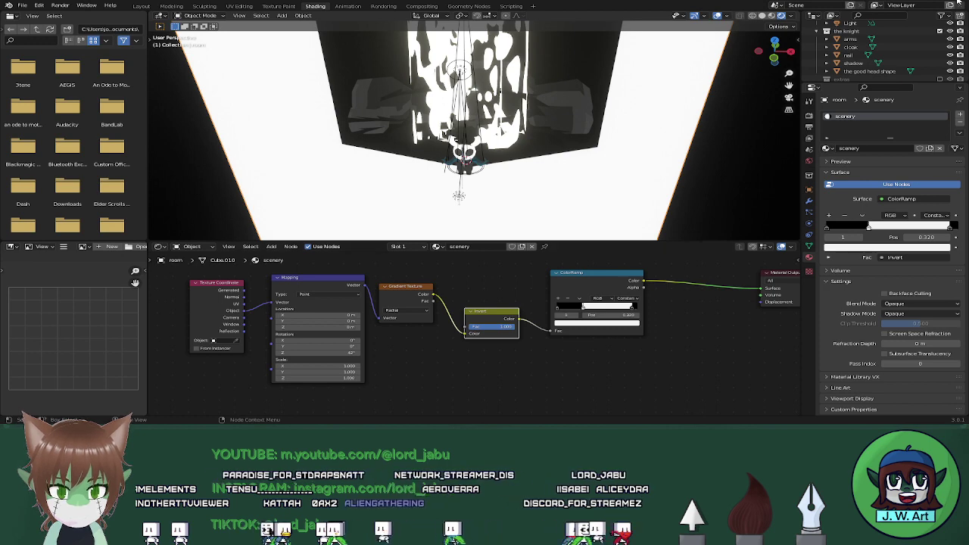
# Check the rendered image and apply Shade Flat to the room object in the Layout workspace
pyautogui.click(383, 7)
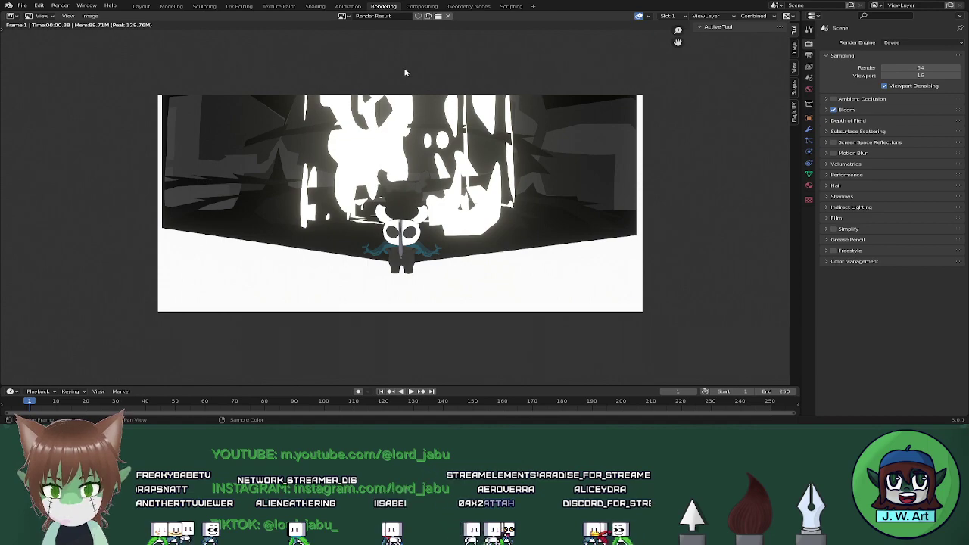
pyautogui.click(140, 7)
pyautogui.scroll(-2, 576, 155)
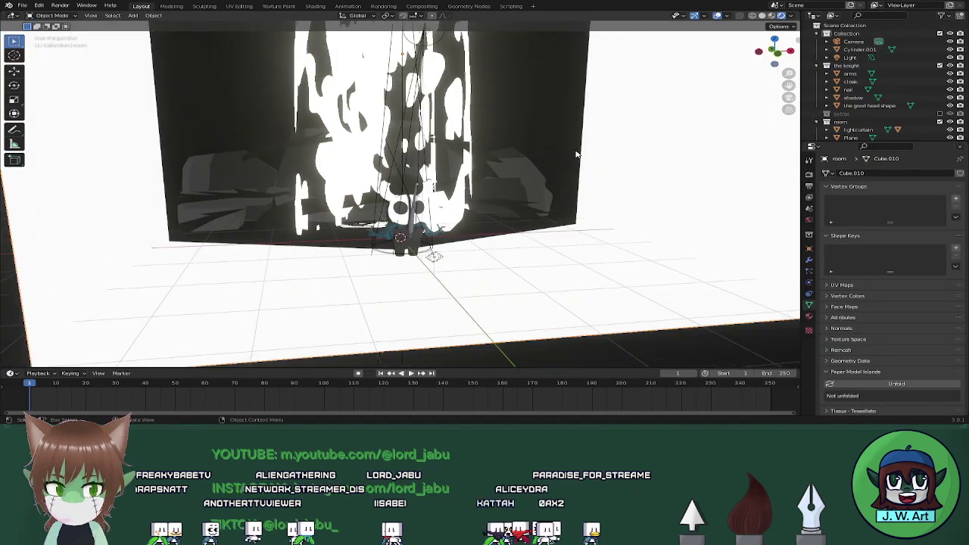
pyautogui.moveTo(575, 156); pyautogui.dragTo(589, 216, button='middle')
pyautogui.rightClick(591, 218)
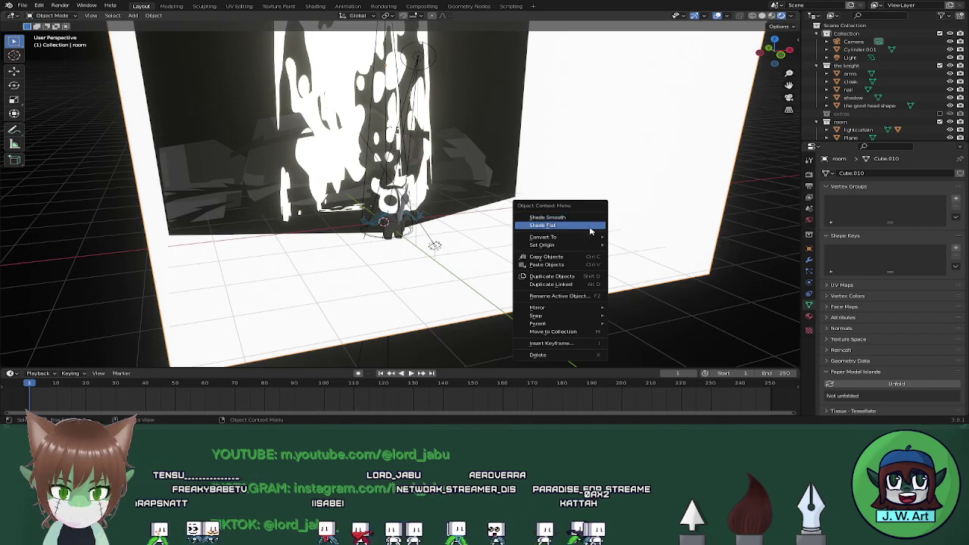
pyautogui.click(590, 227)
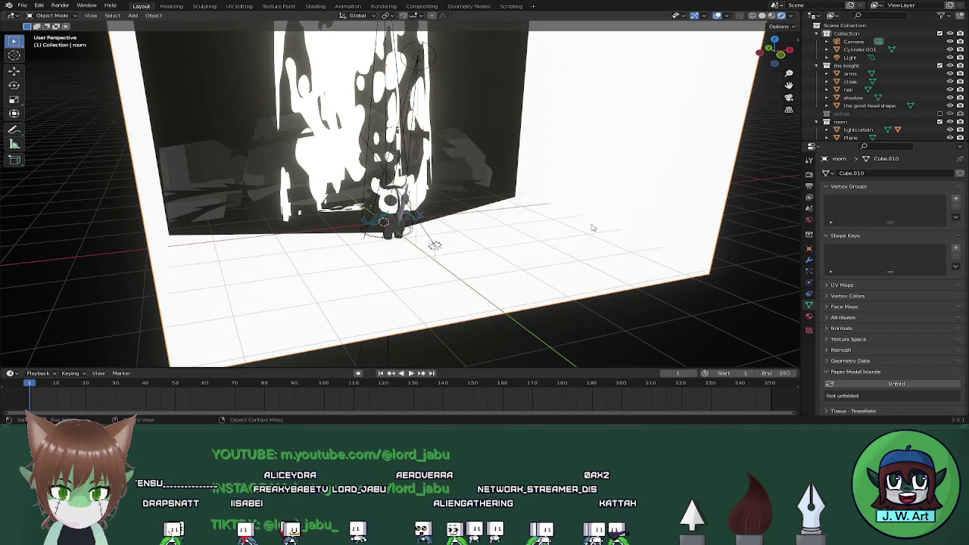
# Bevel the room's two edges between the floor and the side walls by about 0.048 m
pyautogui.moveTo(593, 228); pyautogui.dragTo(526, 205, button='middle')
pyautogui.press('Tab')
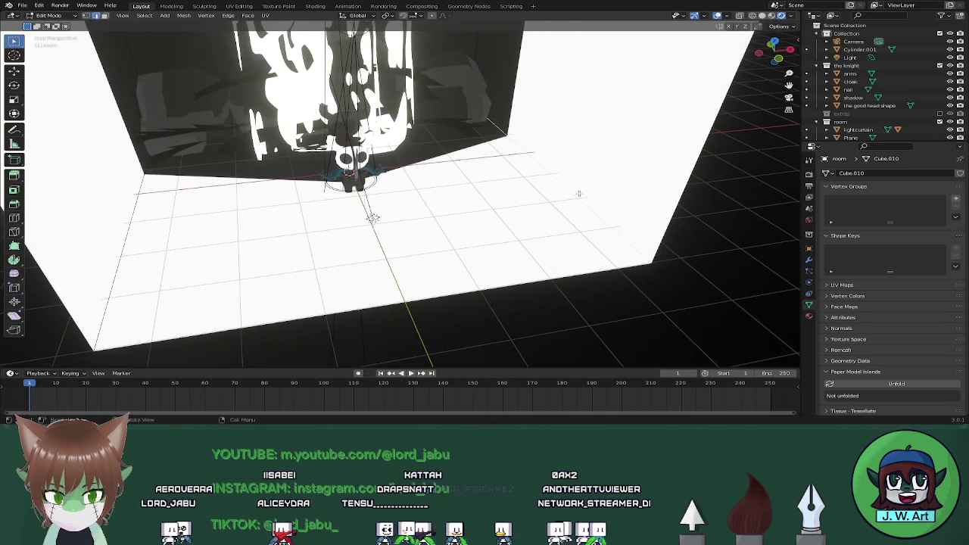
pyautogui.moveTo(579, 194); pyautogui.dragTo(505, 190, button='middle')
pyautogui.rightClick(174, 195)
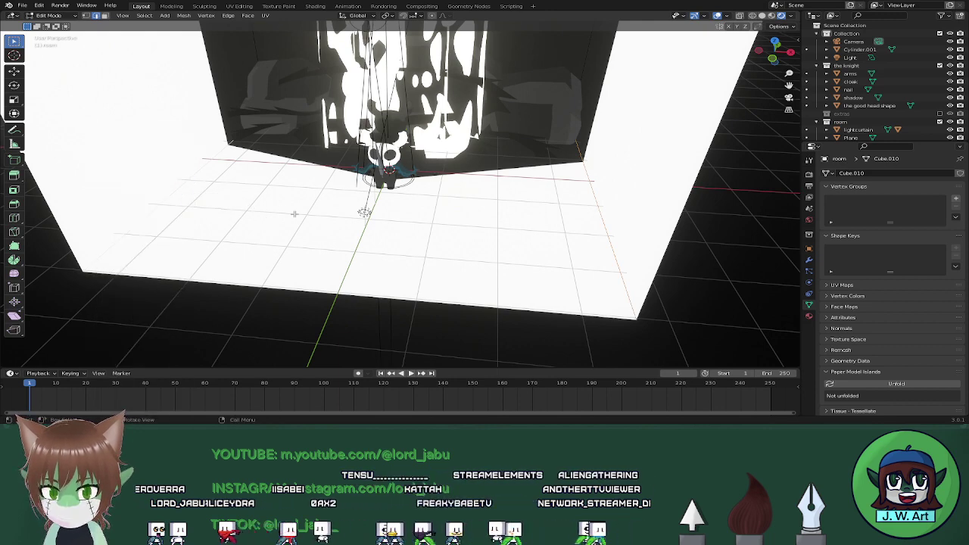
pyautogui.hotkey('ctrl', 'b')
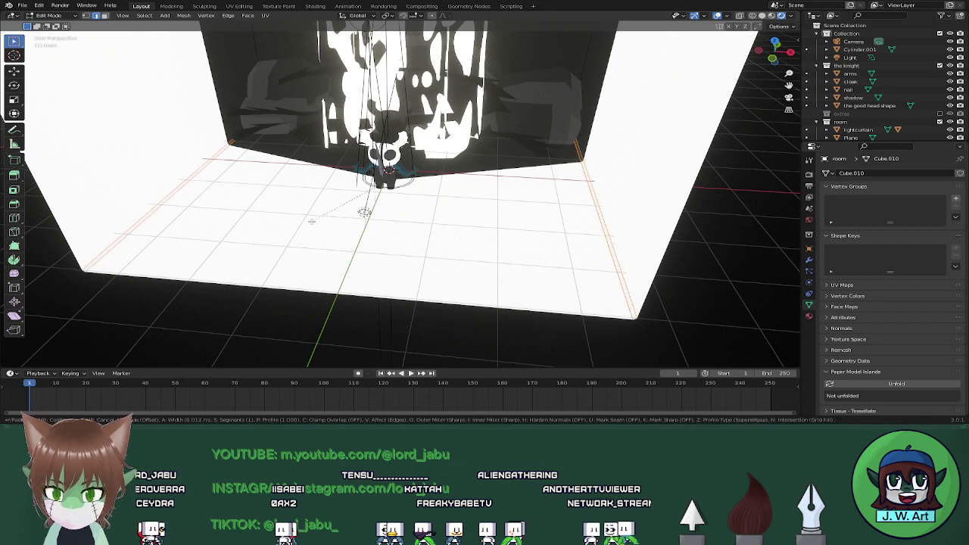
pyautogui.click(307, 227)
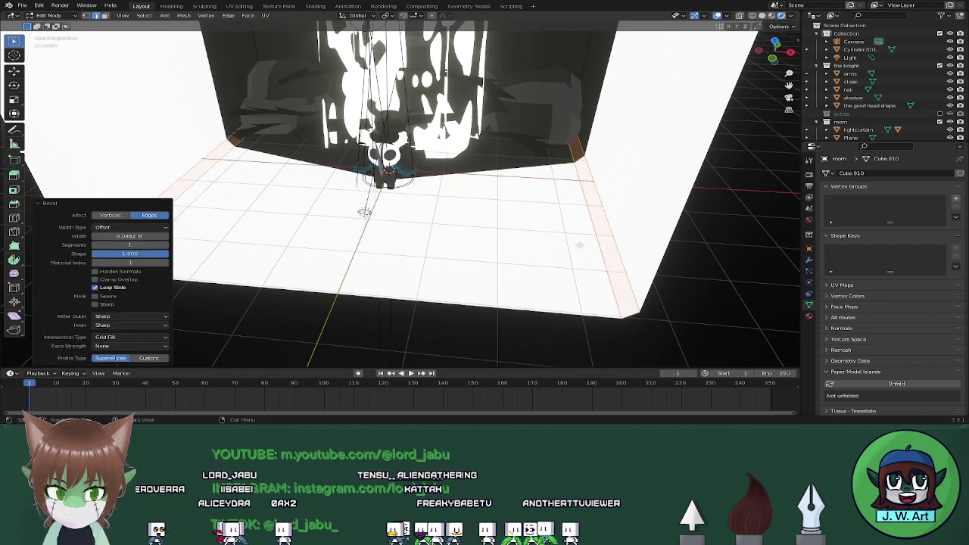
pyautogui.press('Tab')
# Duplicate the knight's head and move the copy about -2.57 m along the Y axis
pyautogui.moveTo(535, 242)
pyautogui.mouseDown(button='middle')
pyautogui.moveTo(573, 243)
pyautogui.moveTo(566, 225)
pyautogui.moveTo(539, 221)
pyautogui.moveTo(540, 244)
pyautogui.mouseUp(button='middle')
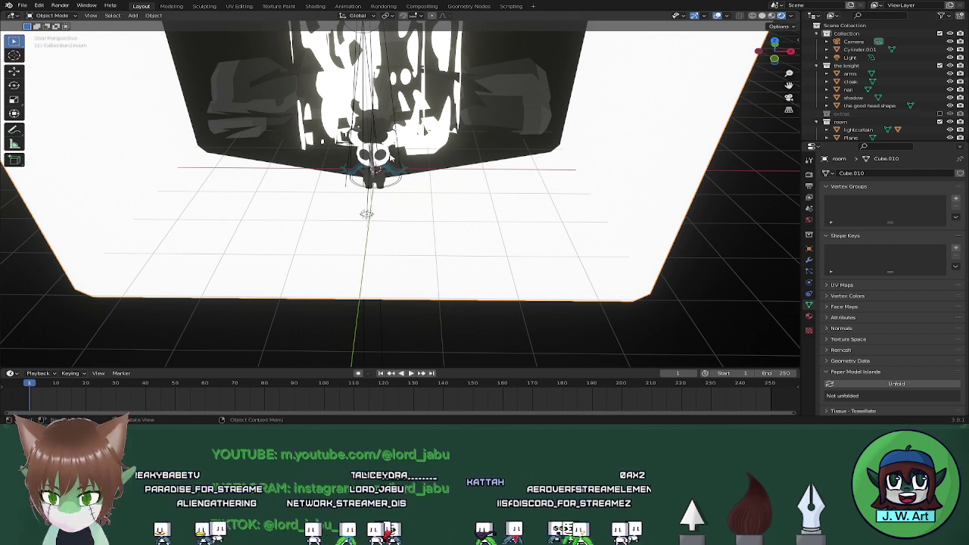
pyautogui.click(390, 157)
pyautogui.hotkey('shift', 'd')
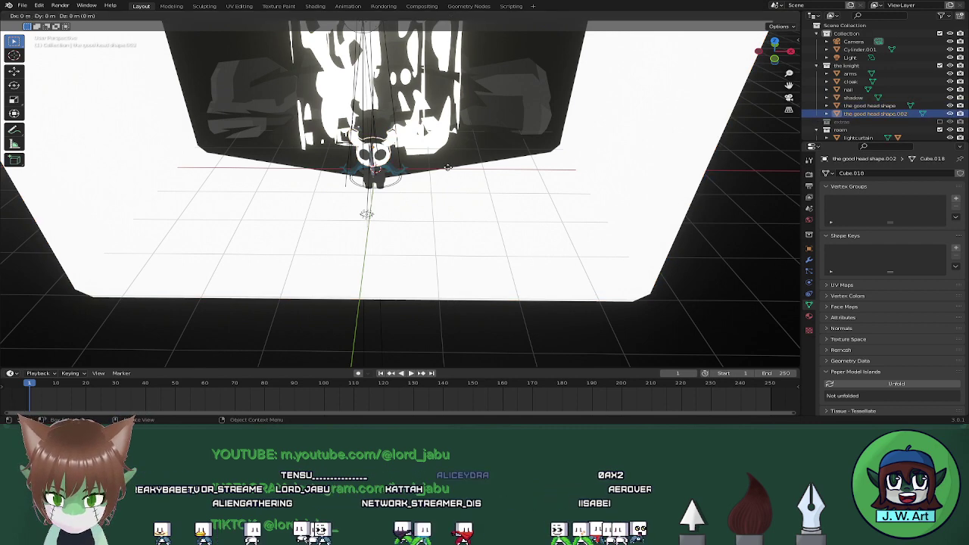
pyautogui.press('y')
pyautogui.click(467, 246)
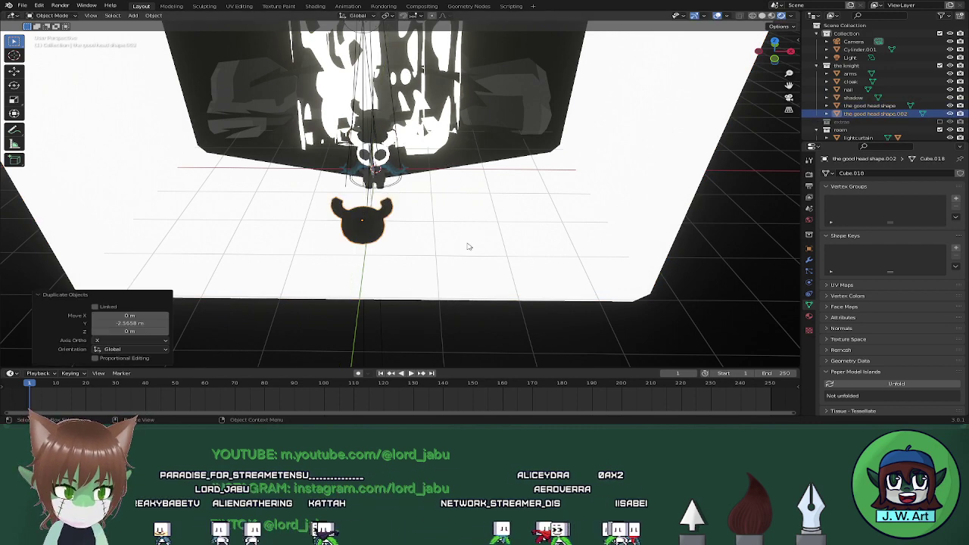
# Move the shadow object into the room collection
pyautogui.click(853, 97)
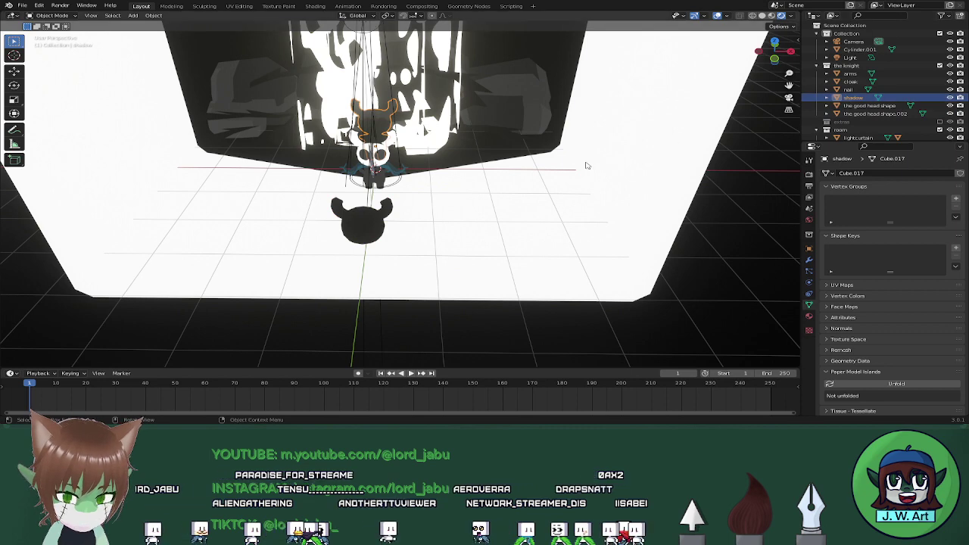
pyautogui.press('m')
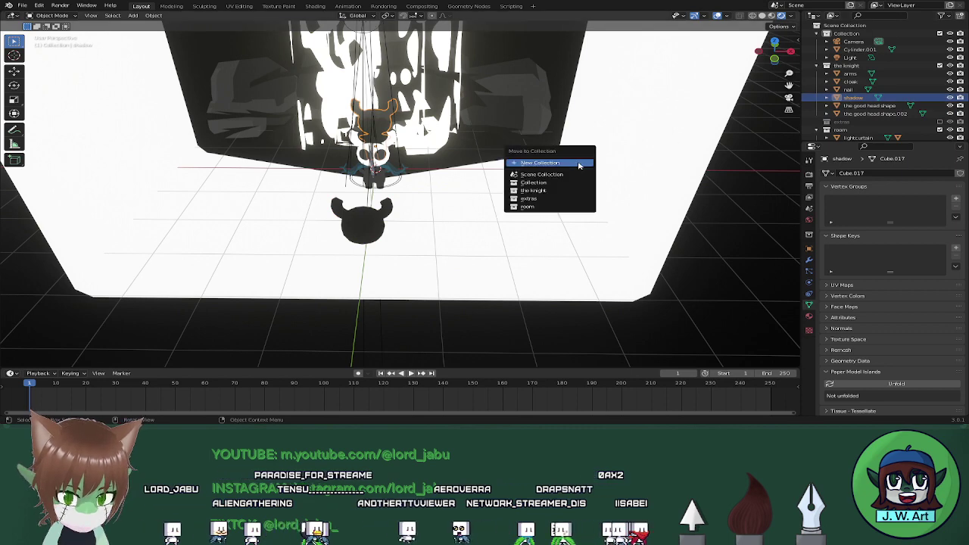
pyautogui.click(538, 205)
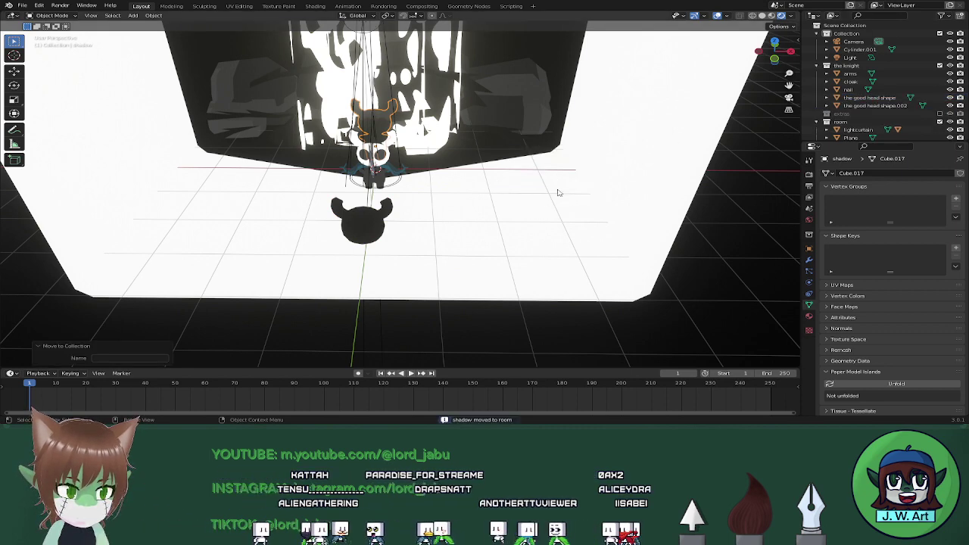
# Rename the duplicated head object as mask
pyautogui.click(887, 106)
pyautogui.doubleClick(888, 106)
pyautogui.scroll(-2, 887, 104)
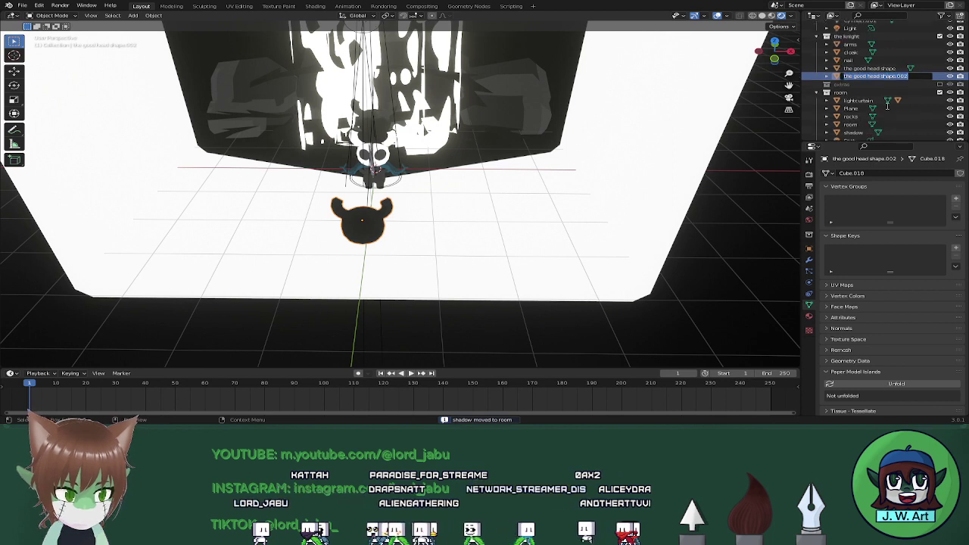
pyautogui.press('Return')
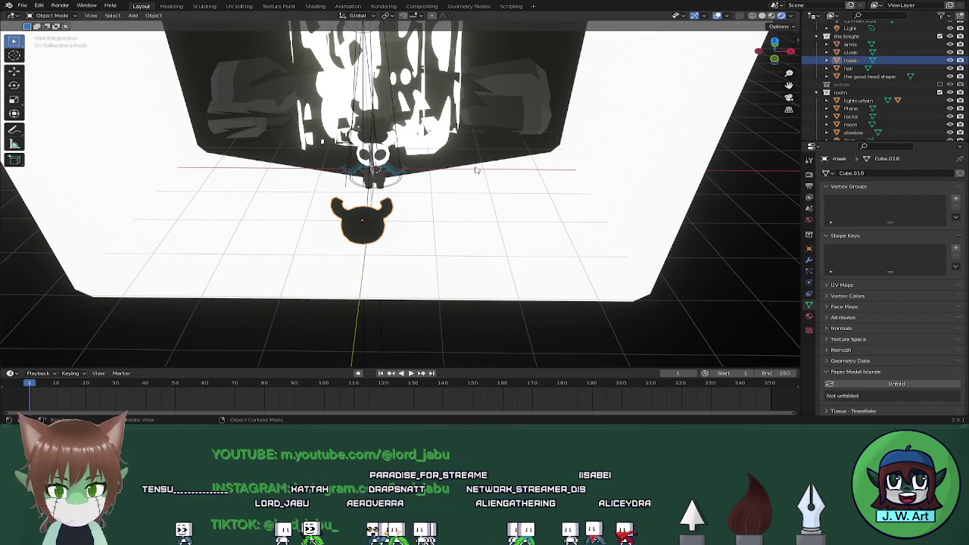
# Show the scene in solid shading and move the mask upward, clear of the floor
pyautogui.click(763, 16)
pyautogui.moveTo(396, 208); pyautogui.dragTo(446, 209, button='middle')
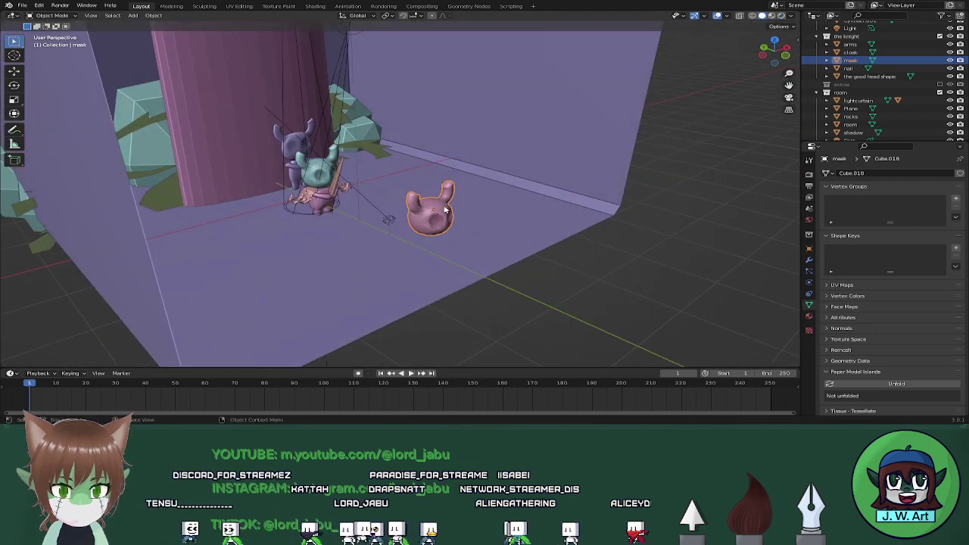
pyautogui.click(473, 241)
pyautogui.click(436, 220)
pyautogui.press('g')
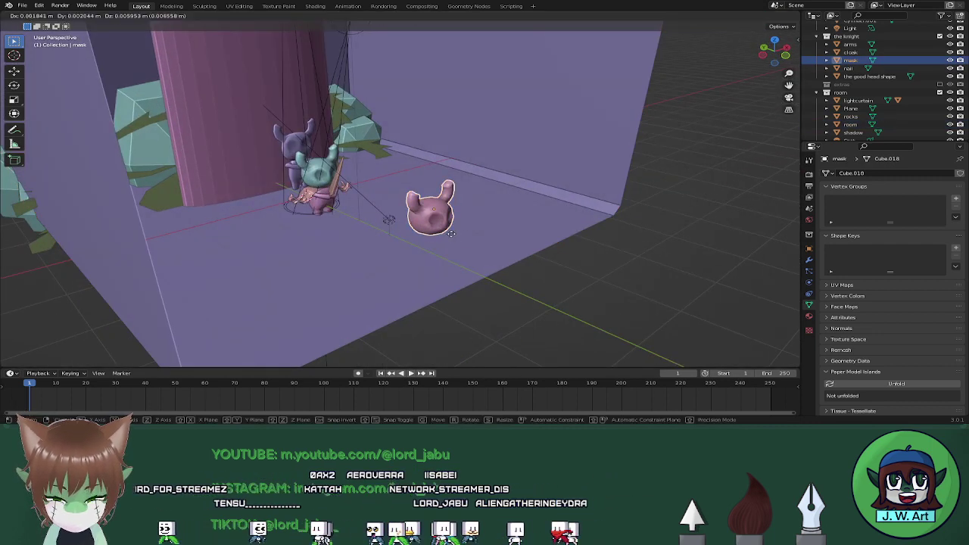
pyautogui.click(445, 110)
# Delete the rear half of the mask's mesh in wireframe display
pyautogui.press('Tab')
pyautogui.scroll(3, 445, 107)
pyautogui.moveTo(446, 106); pyautogui.dragTo(449, 206, button='middle')
pyautogui.hotkey('shift', 'z')
pyautogui.moveTo(359, 71)
pyautogui.mouseDown()
pyautogui.moveTo(445, 215)
pyautogui.moveTo(434, 227)
pyautogui.mouseUp()
pyautogui.moveTo(434, 227); pyautogui.dragTo(439, 216, button='middle')
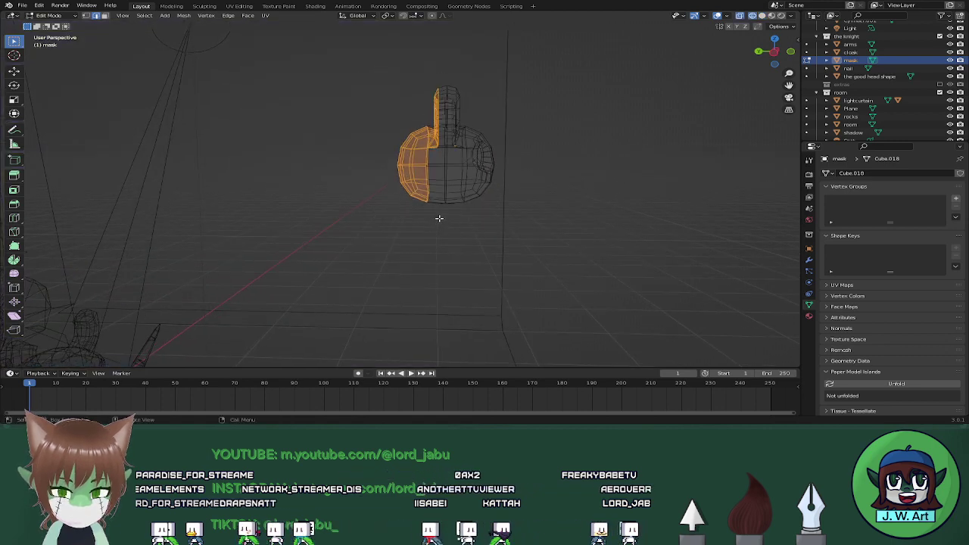
pyautogui.press('1')
pyautogui.moveTo(376, 72); pyautogui.dragTo(447, 239)
pyautogui.press('x')
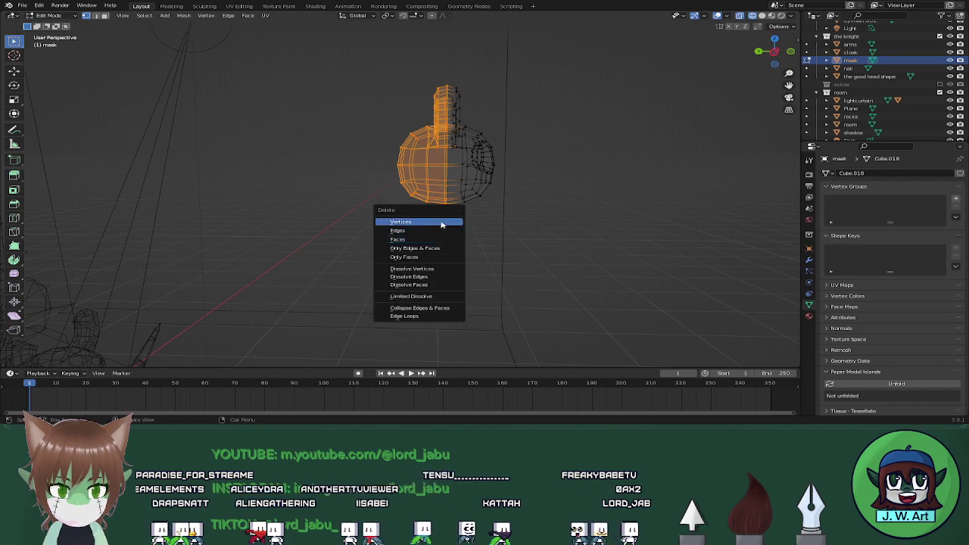
pyautogui.click(442, 223)
pyautogui.moveTo(536, 230); pyautogui.dragTo(487, 177, button='middle')
pyautogui.hotkey('ctrl', 'z')
pyautogui.press('x')
pyautogui.click(534, 270)
# Delete both round eye faces from the mask mesh, and return to object mode in solid shading
pyautogui.keyDown('shift'); pyautogui.click(398, 170); pyautogui.keyUp('shift')
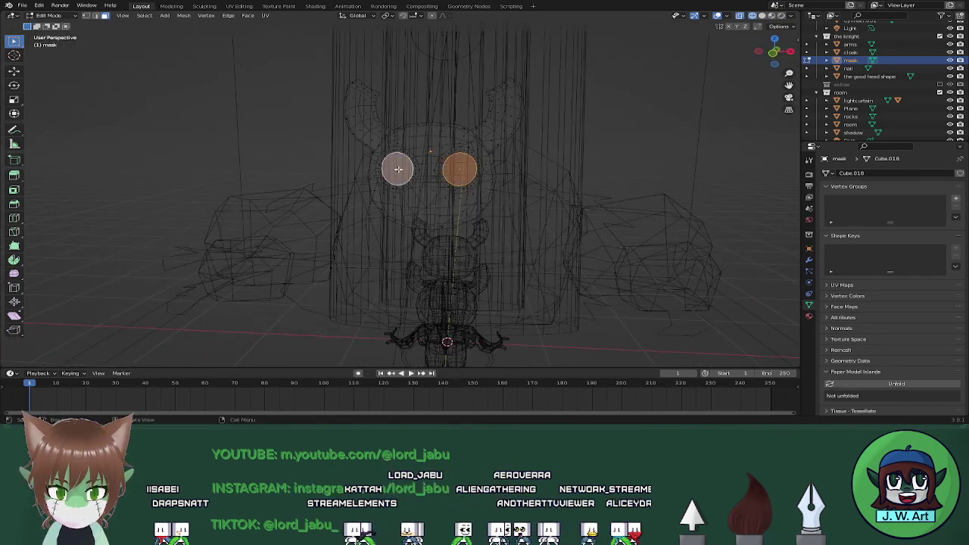
pyautogui.press('x')
pyautogui.click(399, 173)
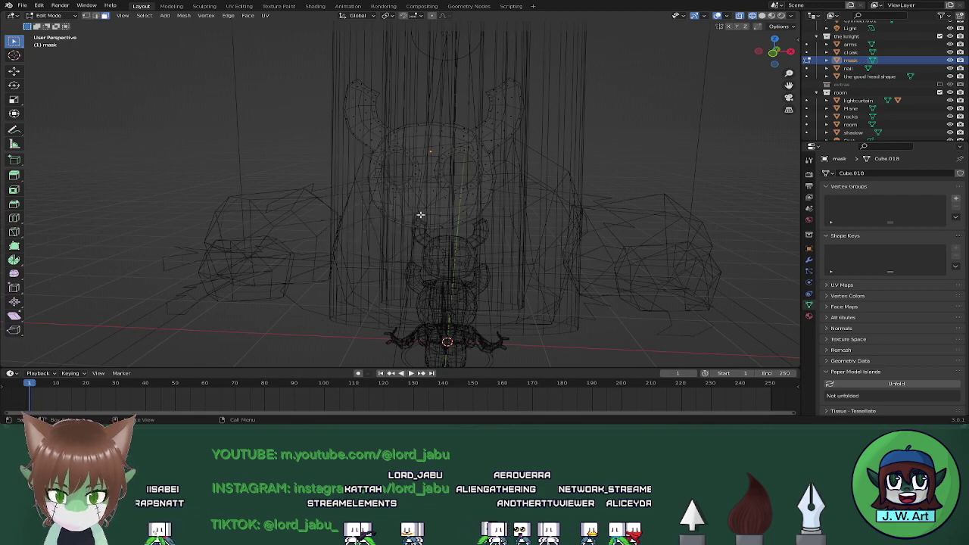
pyautogui.moveTo(418, 210); pyautogui.dragTo(560, 227, button='middle')
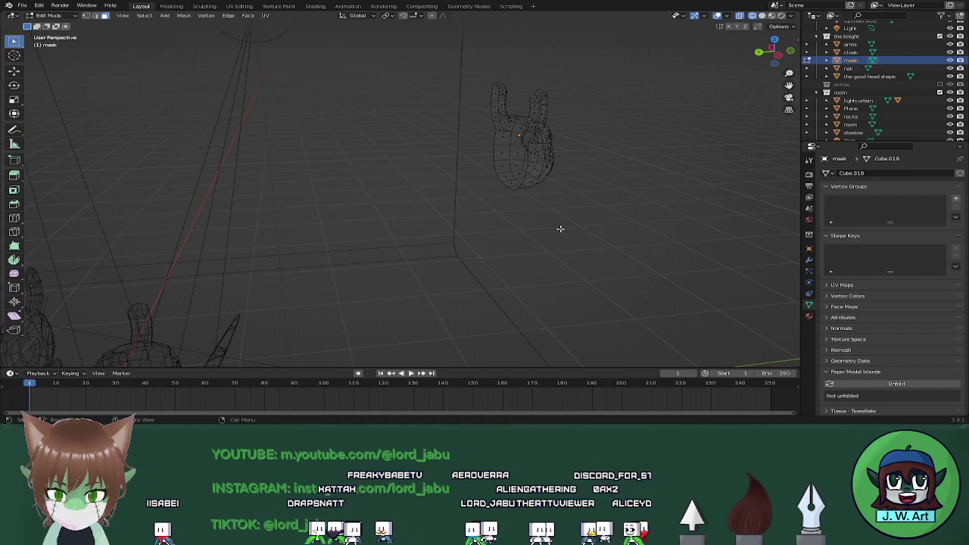
pyautogui.hotkey('shift', 'z')
pyautogui.press('Tab')
# Rotate the mask 180° about the global Z axis in the camera view
pyautogui.press('KP_0')
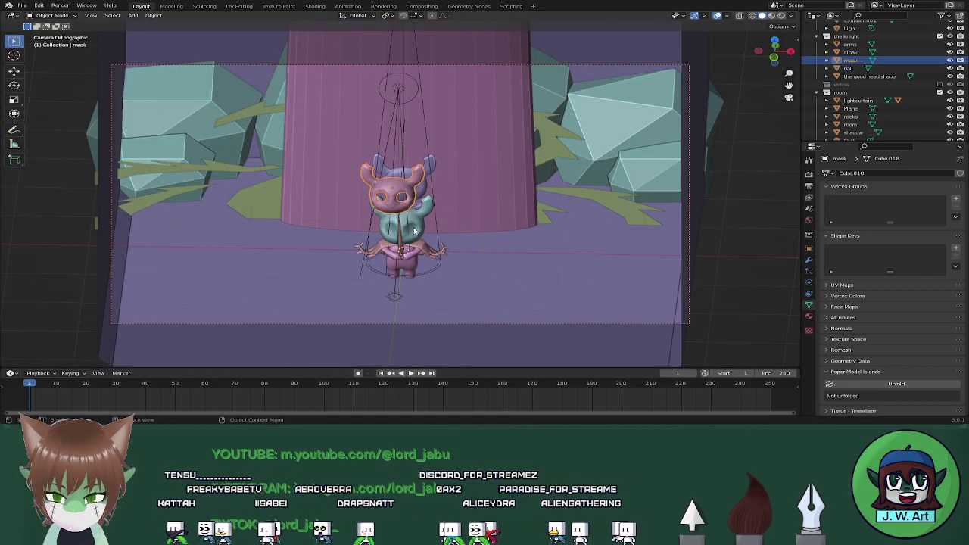
pyautogui.press('r')
pyautogui.press('z')
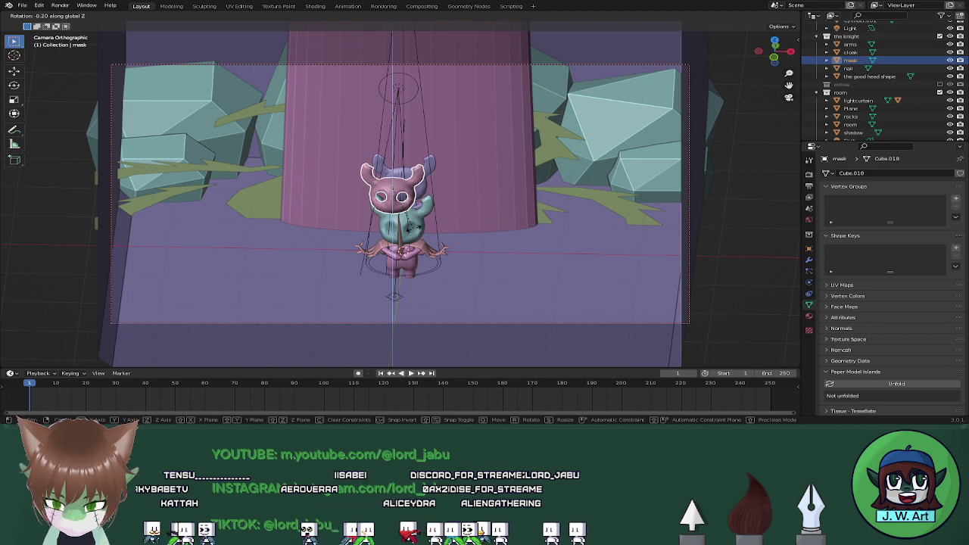
pyautogui.write('180')
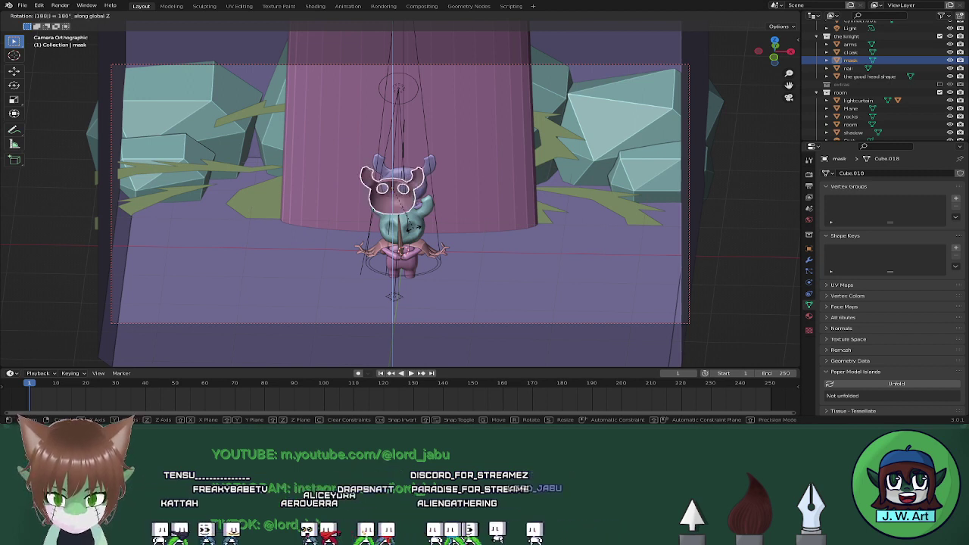
pyautogui.press('Return')
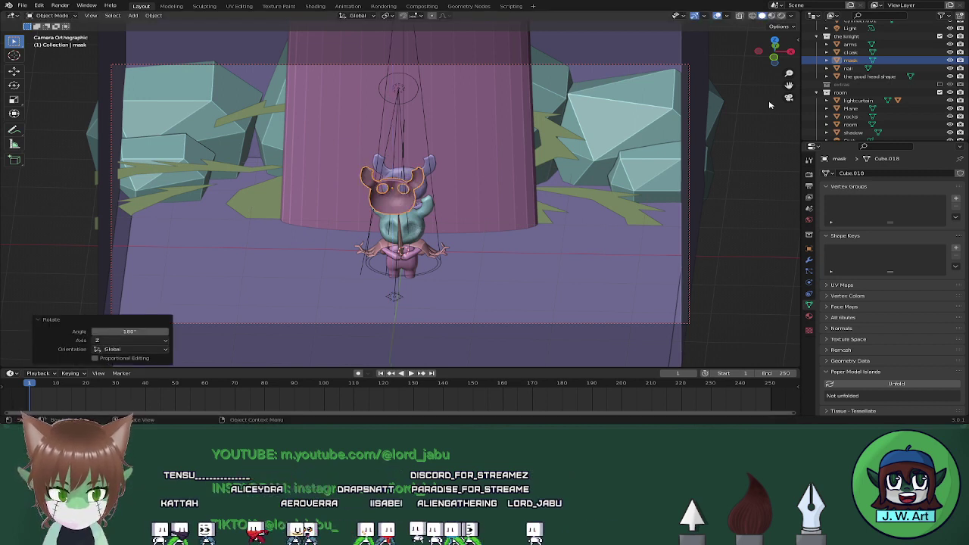
# Check the mask in rendered shading from outside the room, and raise it about 2.06 m along Z in solid shading
pyautogui.click(789, 98)
pyautogui.moveTo(545, 220); pyautogui.dragTo(342, 345, button='middle')
pyautogui.scroll(-4, 580, 218)
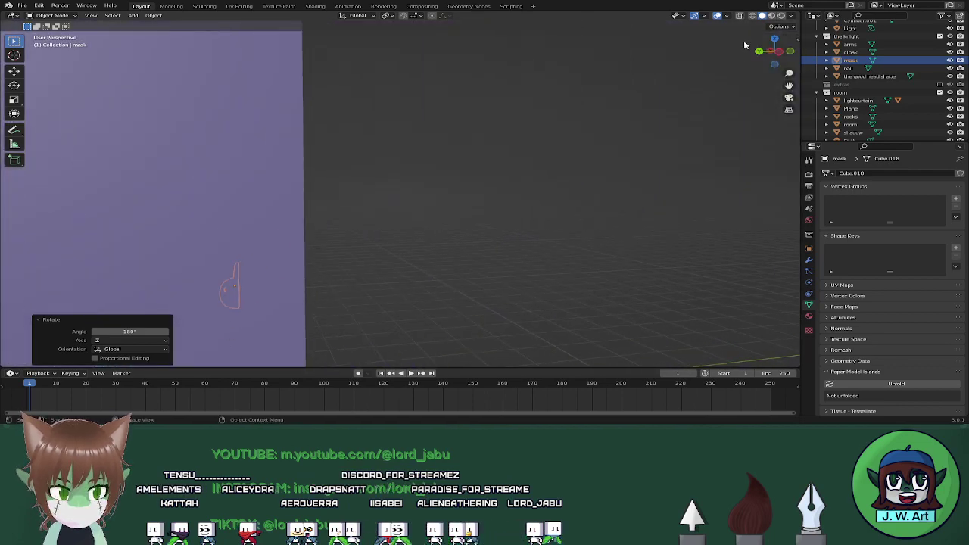
pyautogui.click(782, 16)
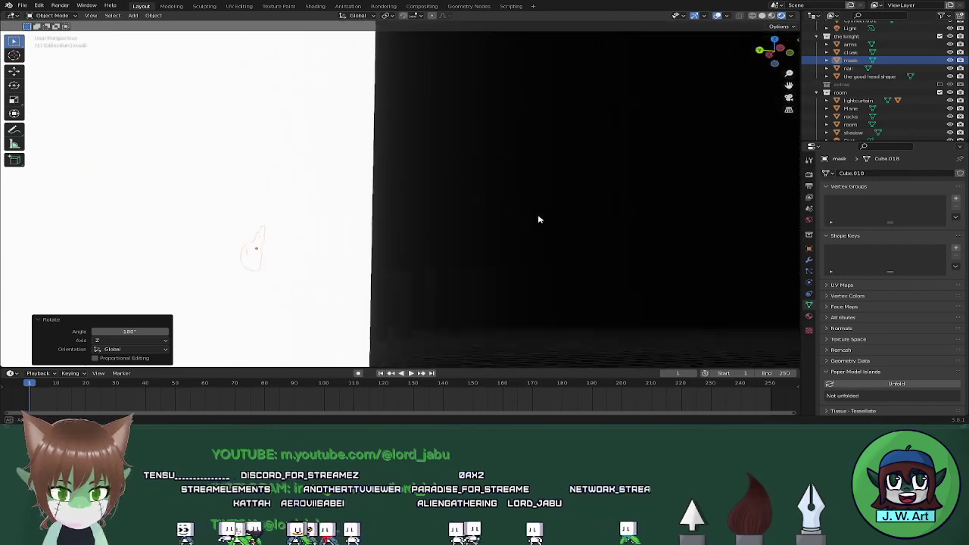
pyautogui.moveTo(539, 219); pyautogui.dragTo(553, 219, button='middle')
pyautogui.click(762, 16)
pyautogui.moveTo(509, 148)
pyautogui.mouseDown(button='middle')
pyautogui.moveTo(550, 173)
pyautogui.moveTo(482, 222)
pyautogui.moveTo(446, 286)
pyautogui.moveTo(410, 246)
pyautogui.mouseUp(button='middle')
pyautogui.press('g')
pyautogui.press('z')
pyautogui.click(467, 101)
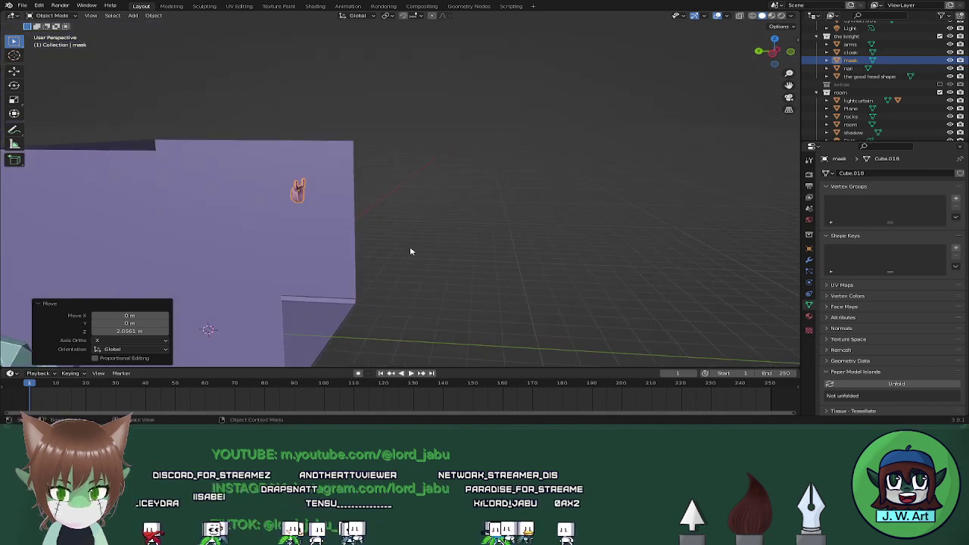
# Move the mask about -5.8 m along Y, clear of the room
pyautogui.press('g')
pyautogui.press('y')
pyautogui.click(616, 261)
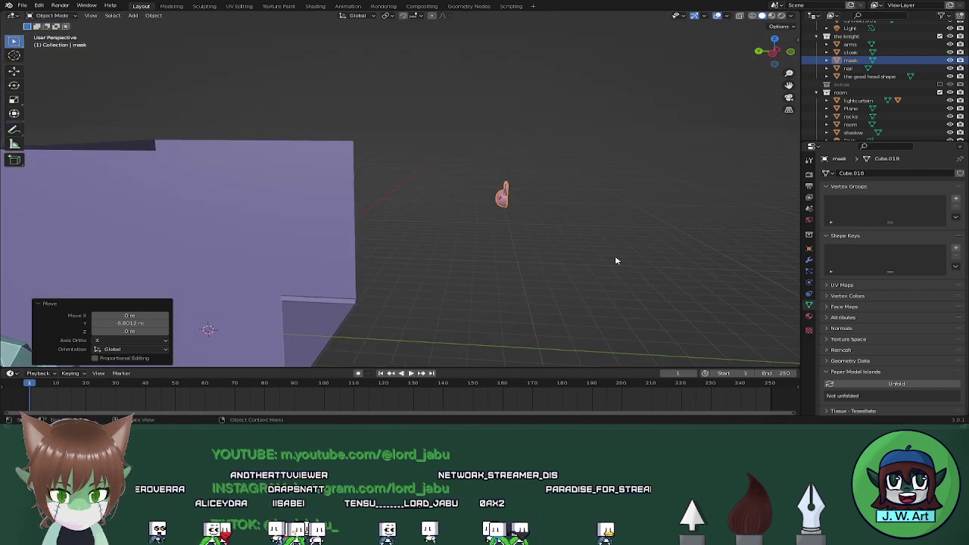
# Scale the mask up uniformly by a factor of about 2.97
pyautogui.press('s')
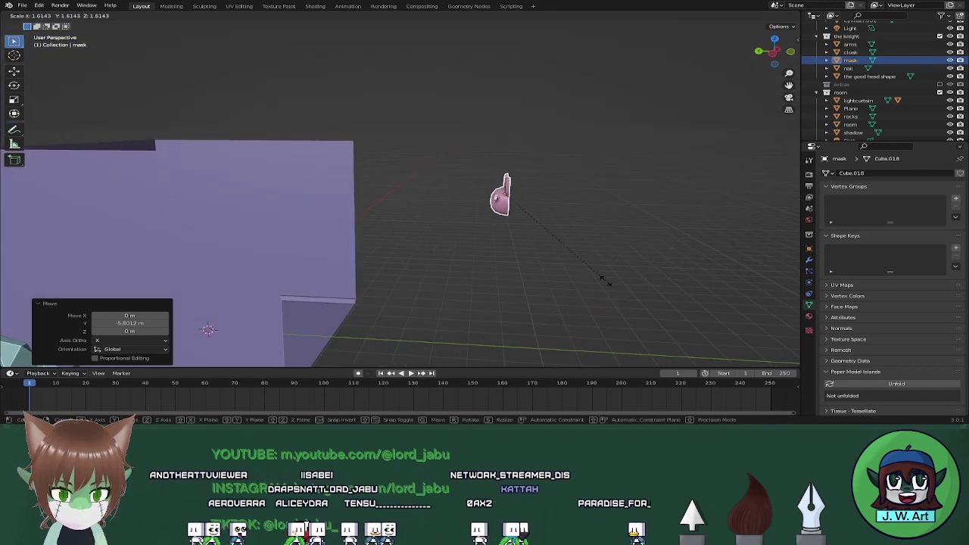
pyautogui.hotkey('shift', 'y')
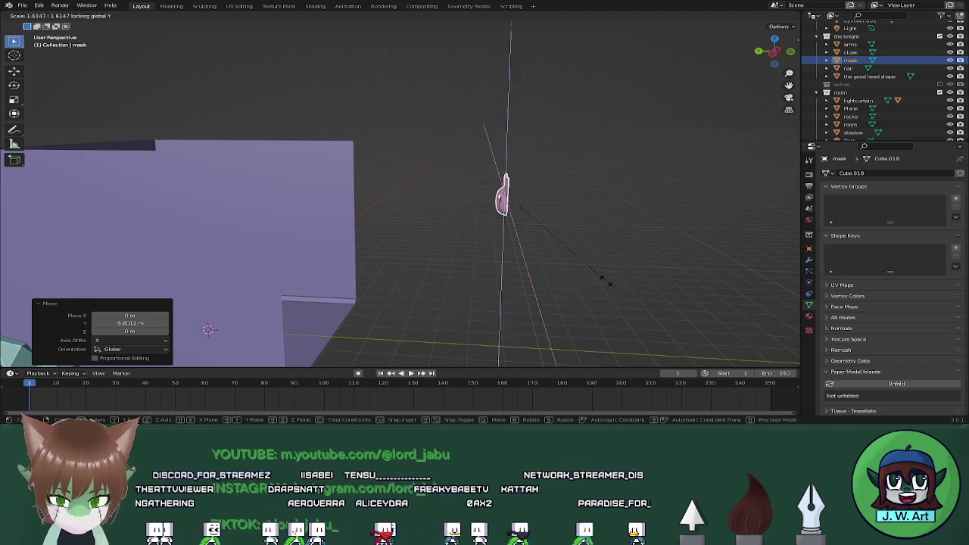
pyautogui.press('Escape')
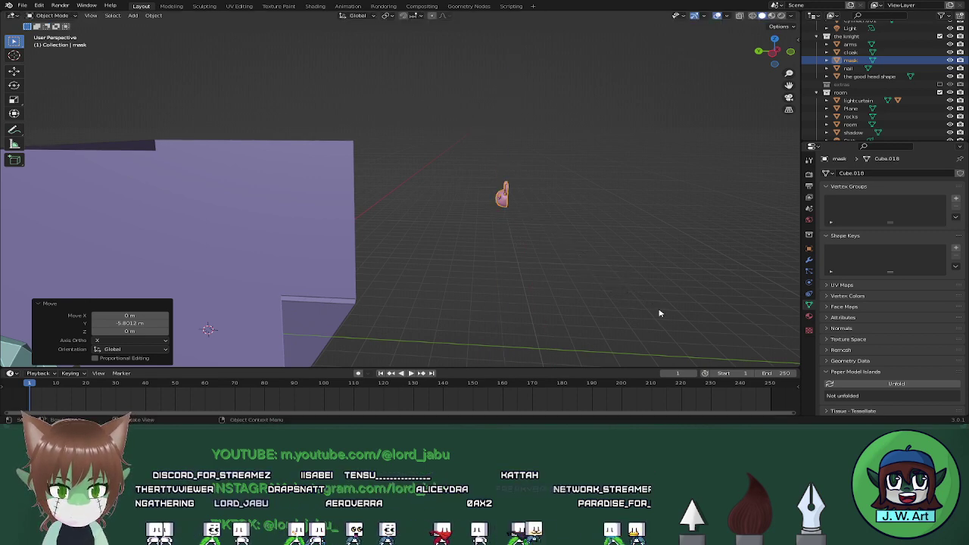
pyautogui.press('s')
pyautogui.click(762, 141)
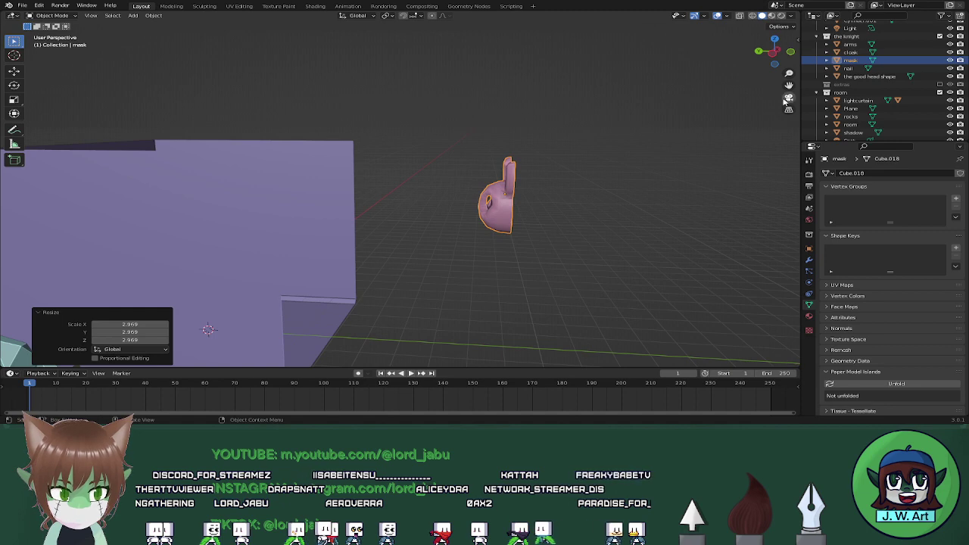
# Rotate the mask about -13.3° around X in the camera view and shift it about 0.44 m along X
pyautogui.click(788, 98)
pyautogui.press('r')
pyautogui.press('y')
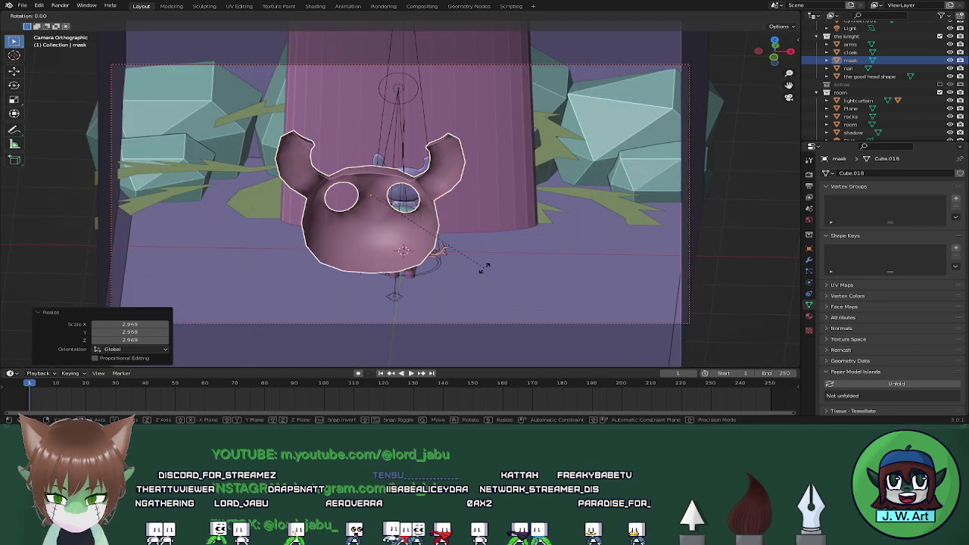
pyautogui.press('x')
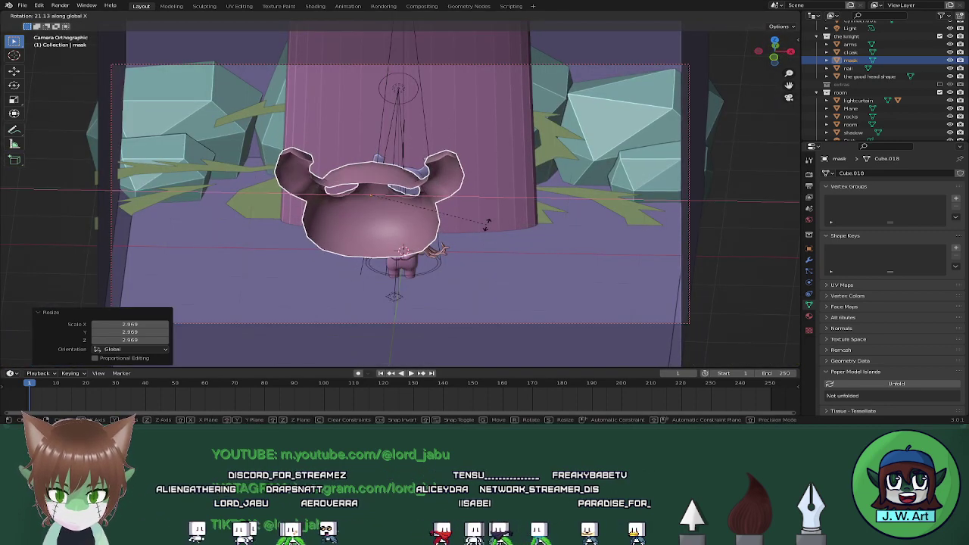
pyautogui.click(488, 314)
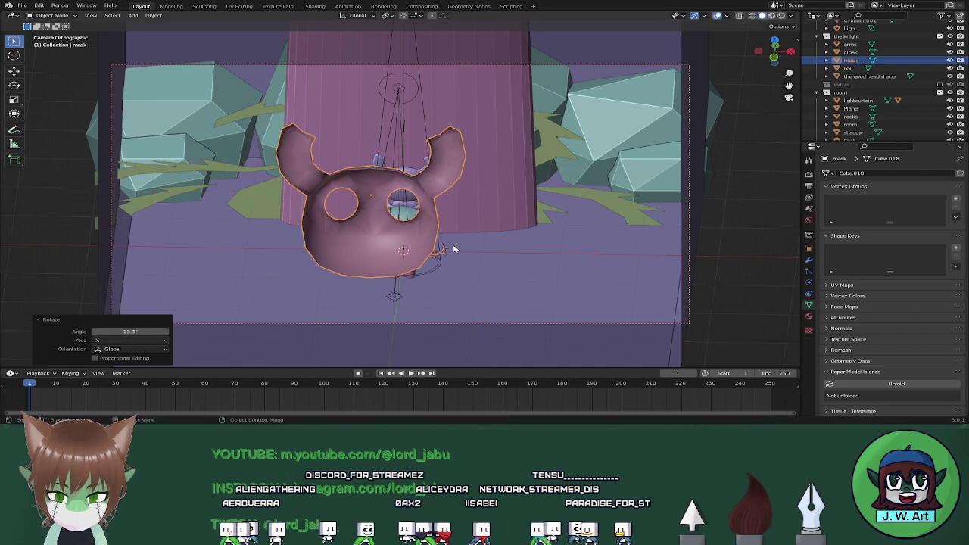
pyautogui.press('g')
pyautogui.press('x')
pyautogui.click(488, 254)
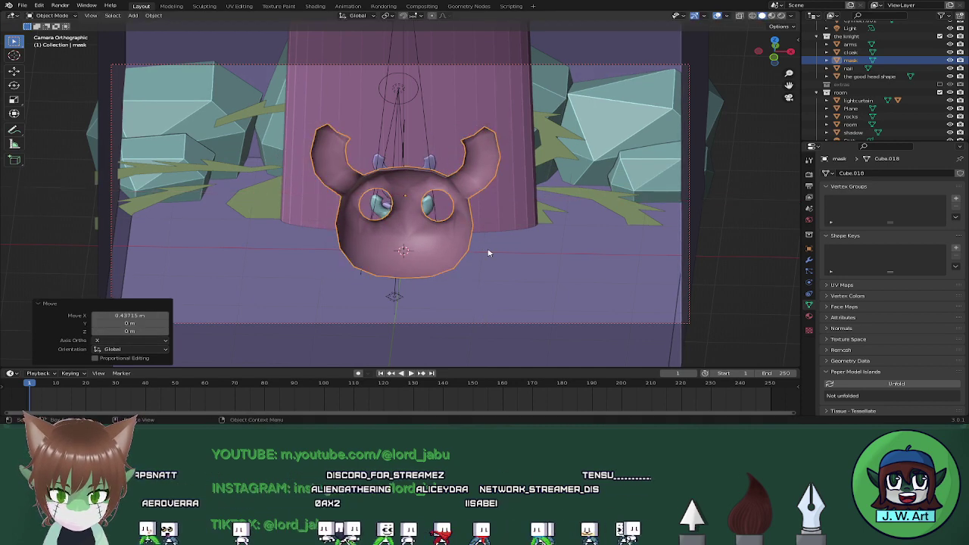
# Scale the mask up by about 3.4 and move it about -1.27 m along Y and 1.72 m along Z
pyautogui.press('s')
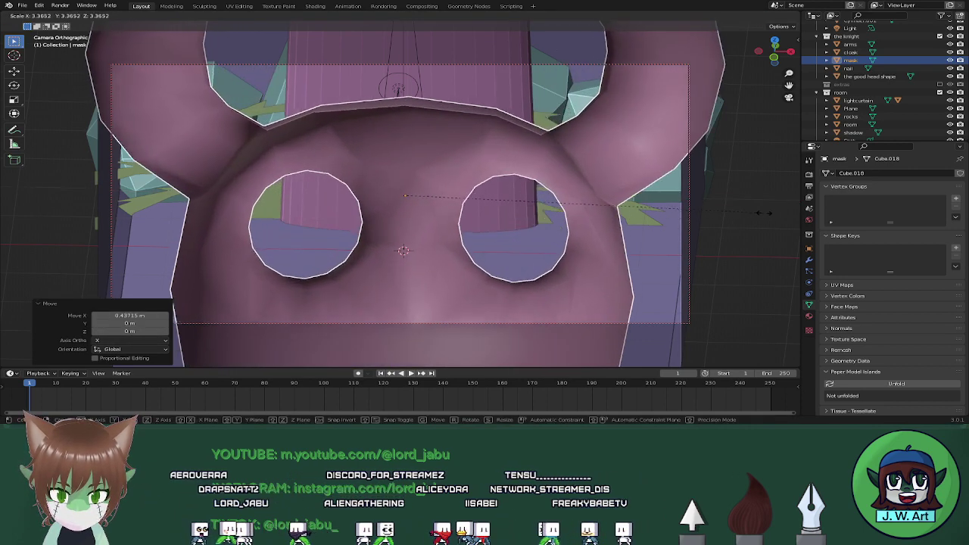
pyautogui.click(767, 214)
pyautogui.press('g')
pyautogui.press('y')
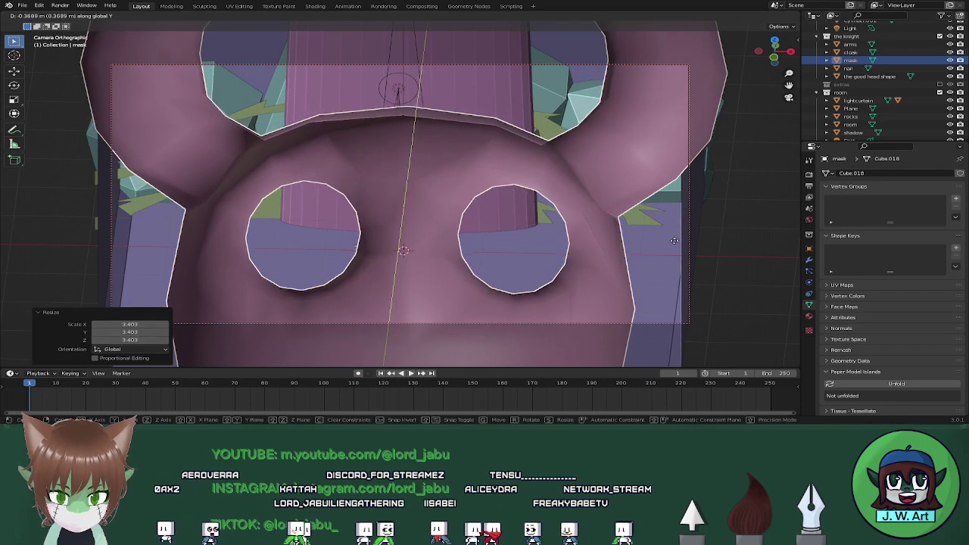
pyautogui.click(672, 234)
pyautogui.press('g')
pyautogui.press('z')
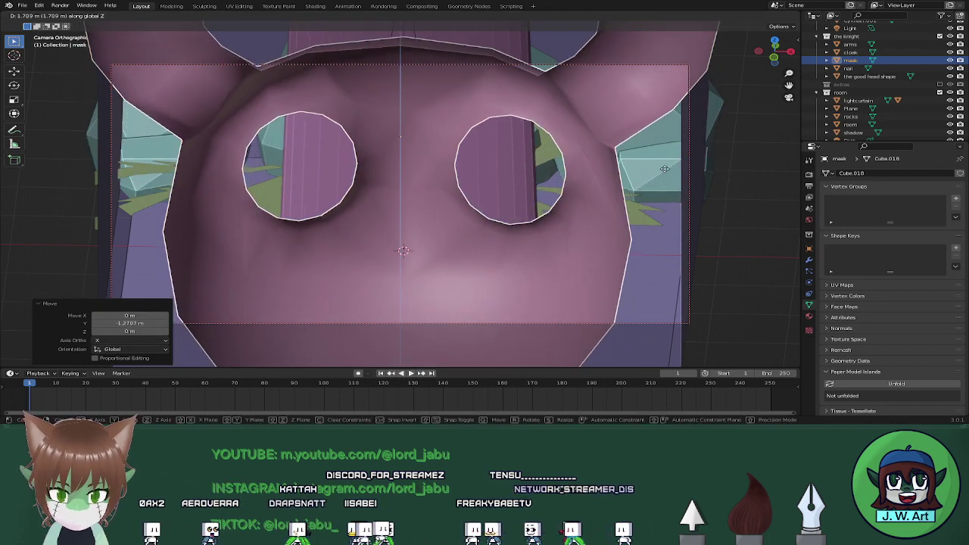
pyautogui.click(682, 185)
# Shift the mask about -0.18 m along X and enlarge it by about 2.23 to frame the camera view with its eye holes
pyautogui.press('g')
pyautogui.press('x')
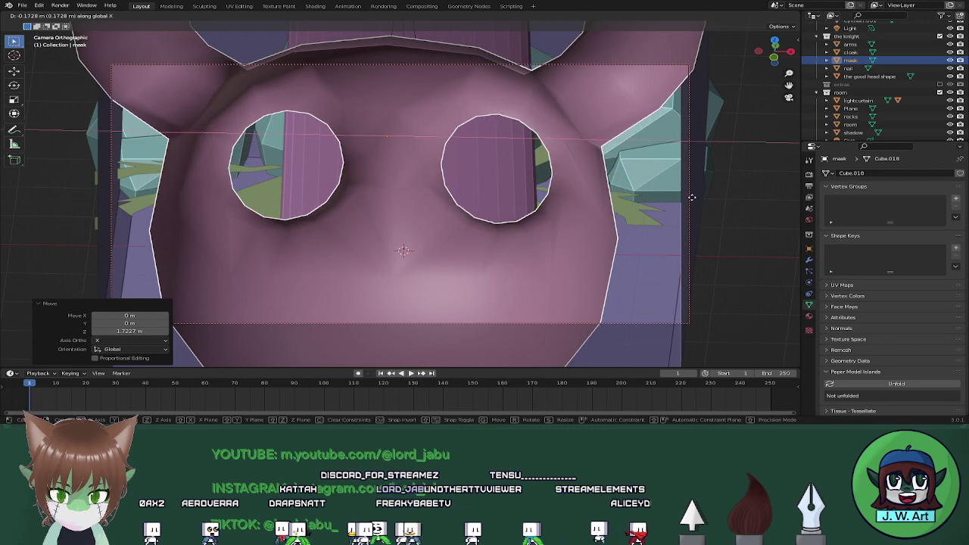
pyautogui.click(696, 198)
pyautogui.press('s')
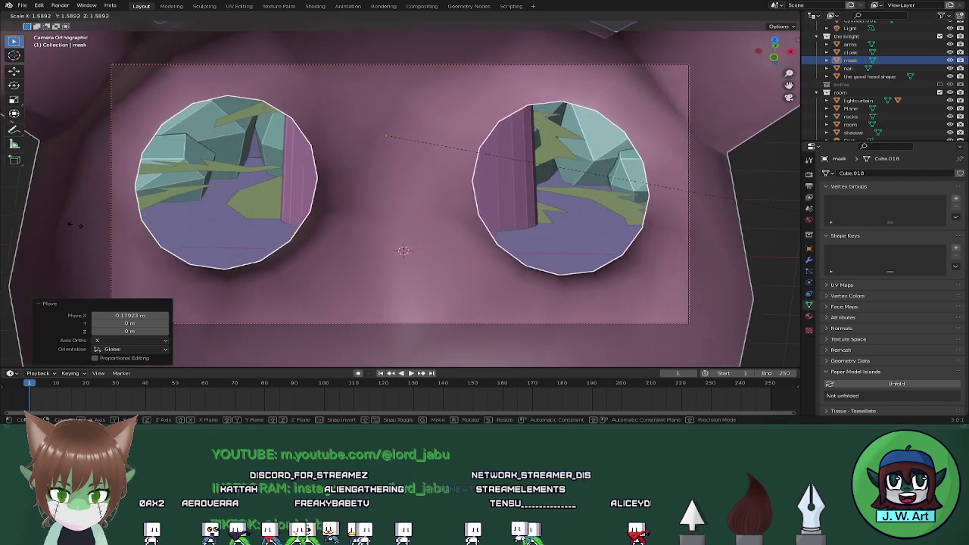
pyautogui.click(279, 234)
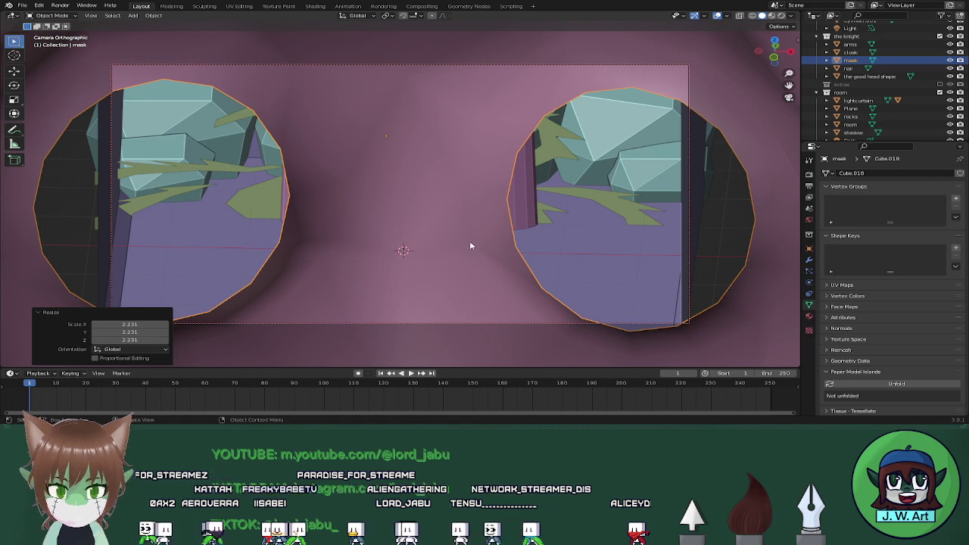
# Undo the mask's enlargements, X rotation and camera-view shifts
pyautogui.hotkey('ctrl', 'z')
pyautogui.hotkey('ctrl', 'z')
pyautogui.hotkey('ctrl', 'z')
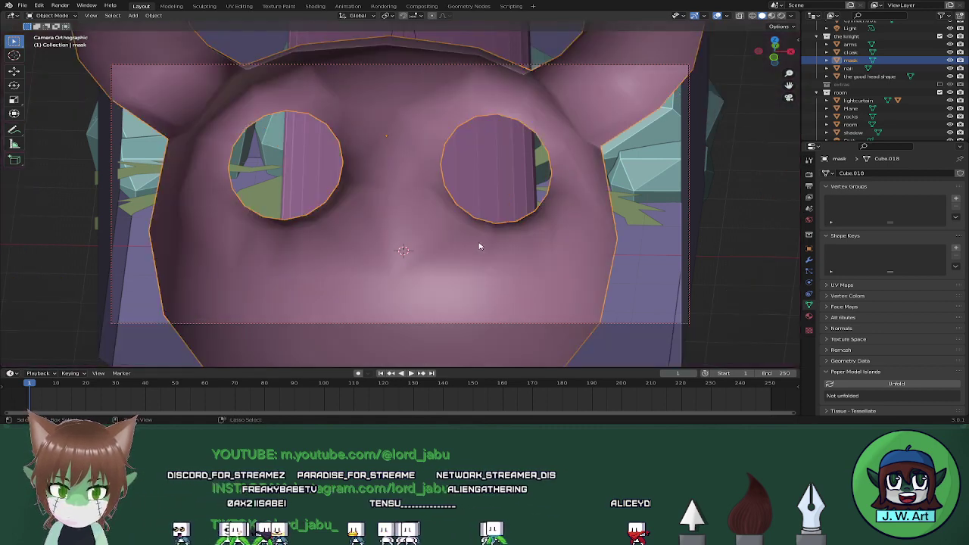
pyautogui.hotkey('ctrl', 'z')
pyautogui.hotkey('ctrl', 'z')
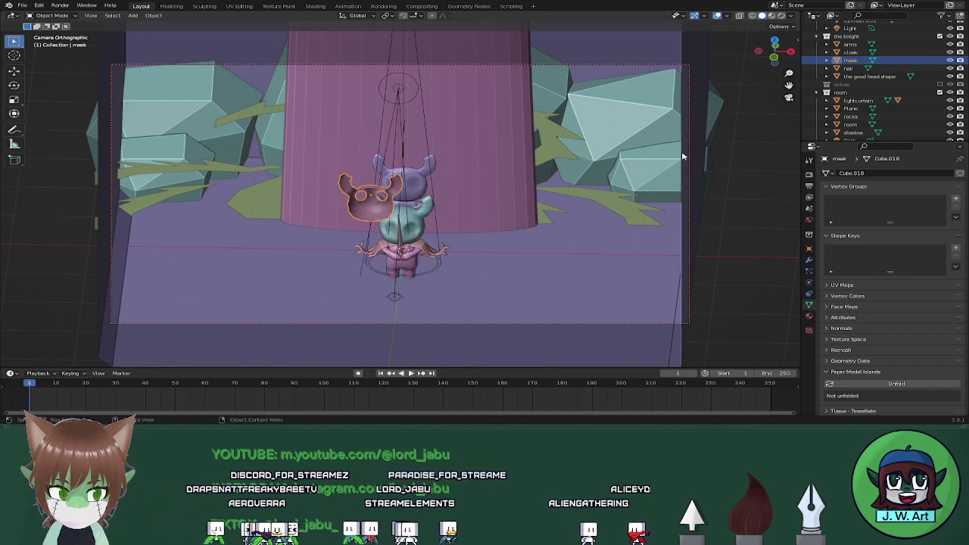
# Show the scene in rendered shading and move the mask about 5.59 m along Y, back into the room
pyautogui.click(782, 16)
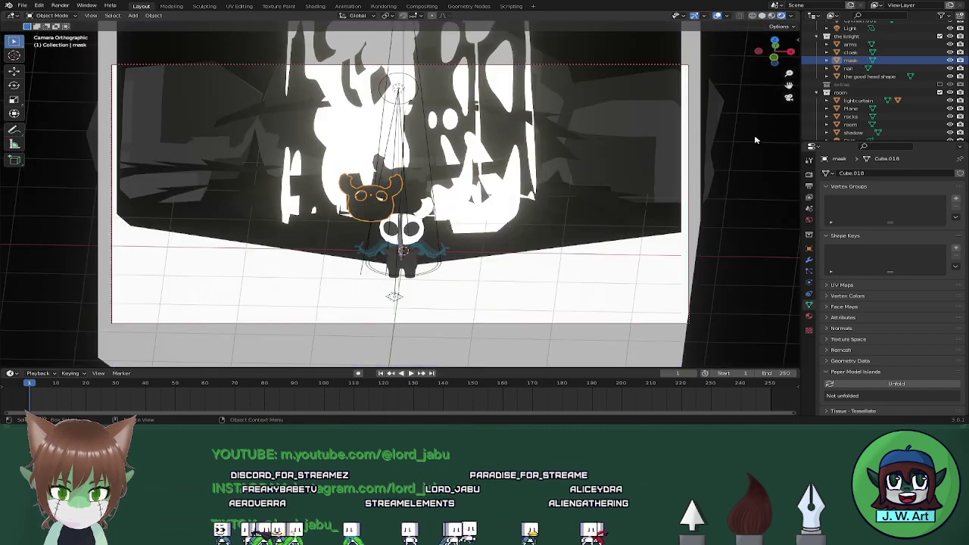
pyautogui.click(789, 97)
pyautogui.moveTo(564, 164); pyautogui.dragTo(624, 225, button='middle')
pyautogui.press('g')
pyautogui.press('z')
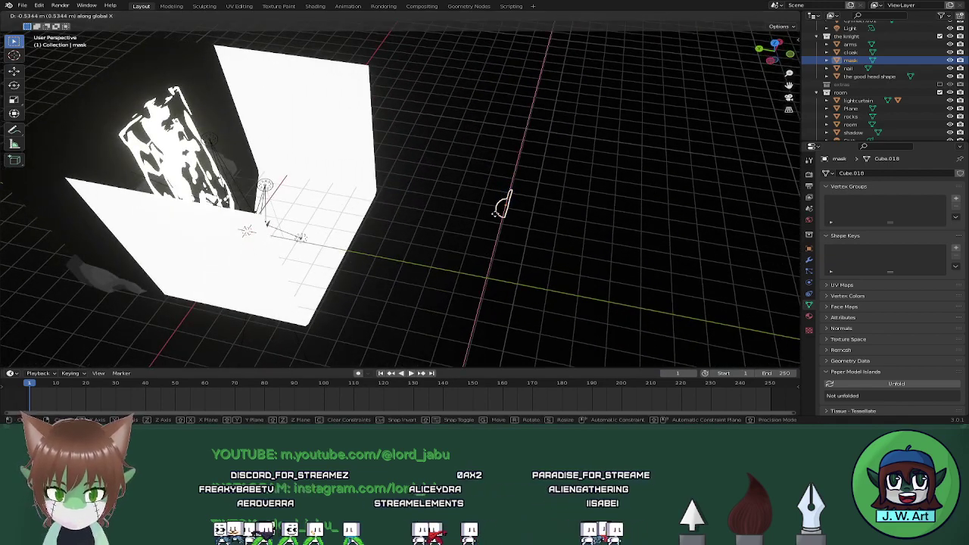
pyautogui.click(424, 211)
pyautogui.scroll(4, 413, 212)
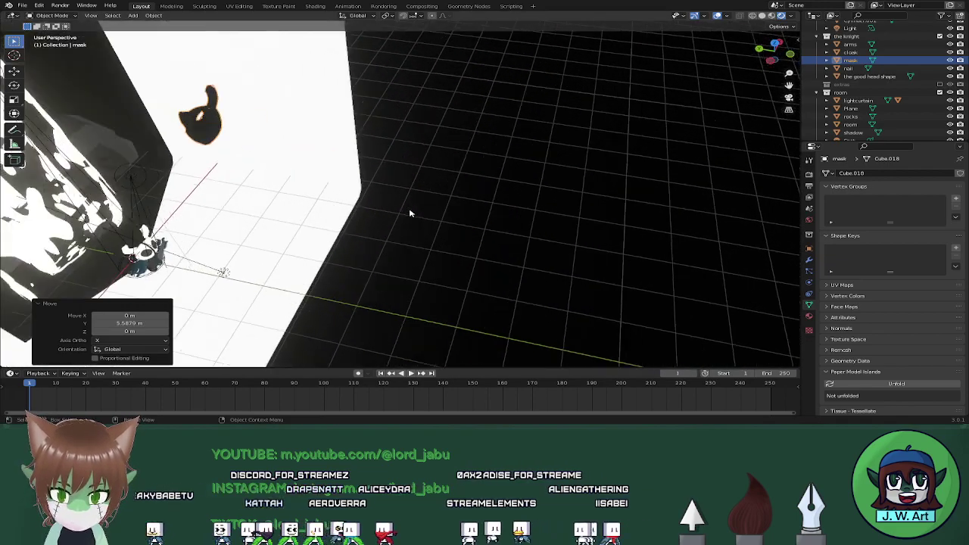
pyautogui.moveTo(411, 212); pyautogui.dragTo(480, 184, button='middle')
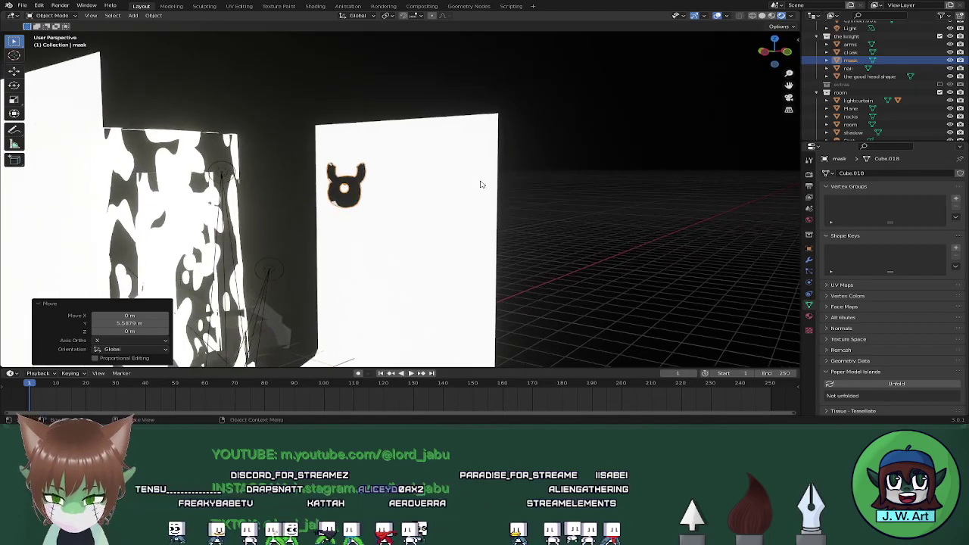
# Lower the mask about 2.52 m along Z, toward the knight
pyautogui.press('g')
pyautogui.press('z')
pyautogui.moveTo(494, 304); pyautogui.dragTo(474, 328, button='middle')
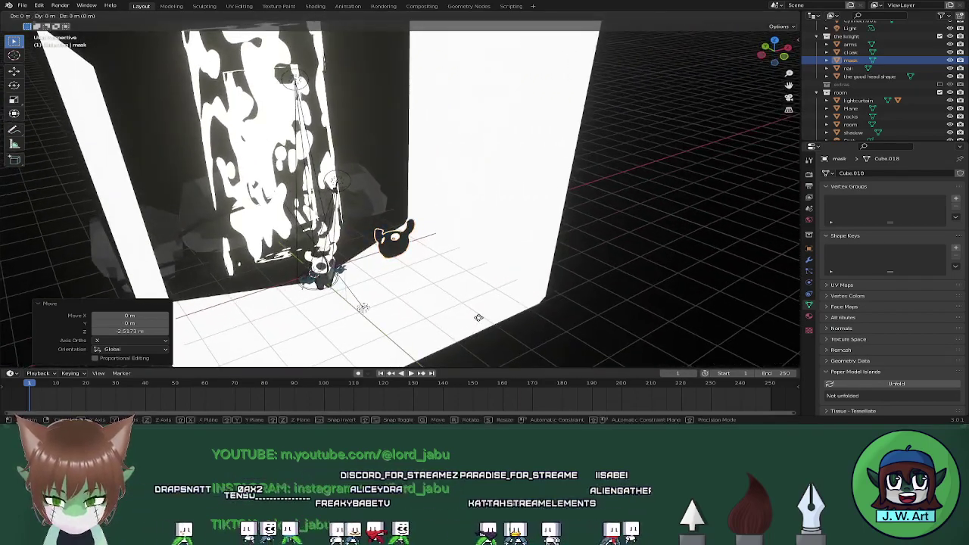
# Move the mask about 12.78 m along Y, deep into the room behind the knight
pyautogui.press('g')
pyautogui.press('x')
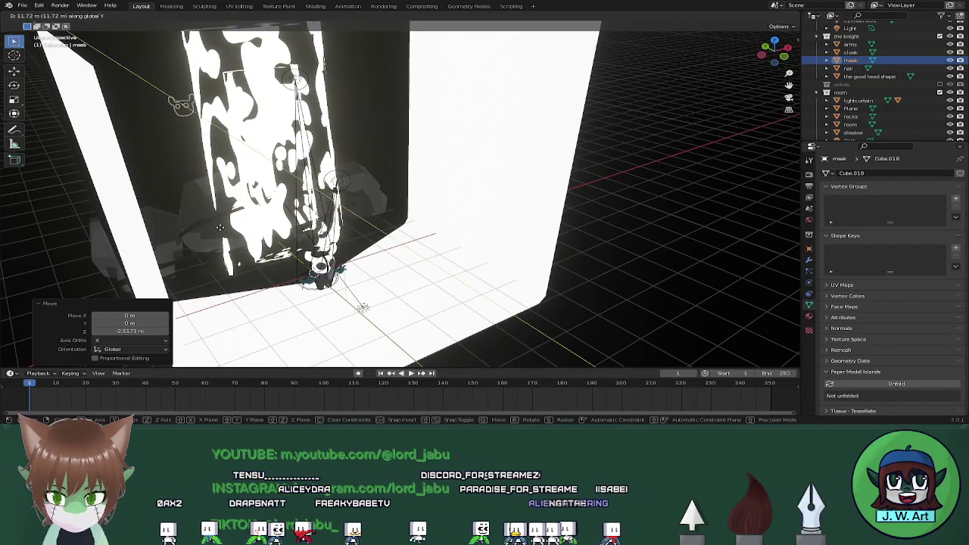
pyautogui.press('y')
pyautogui.click(209, 227)
pyautogui.moveTo(209, 227); pyautogui.dragTo(275, 262, button='middle')
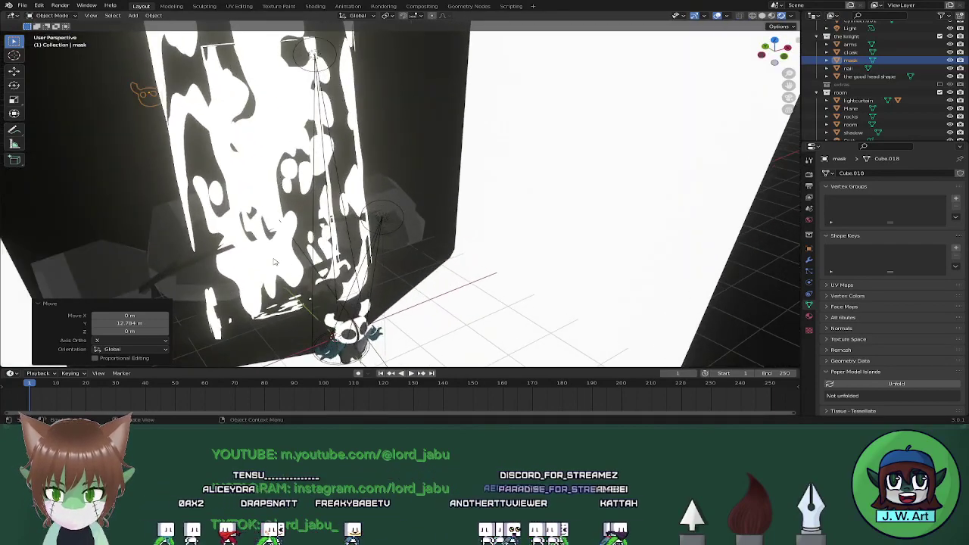
# Bring the mask back toward the knight by about -8.65 m along Y
pyautogui.press('g')
pyautogui.press('y')
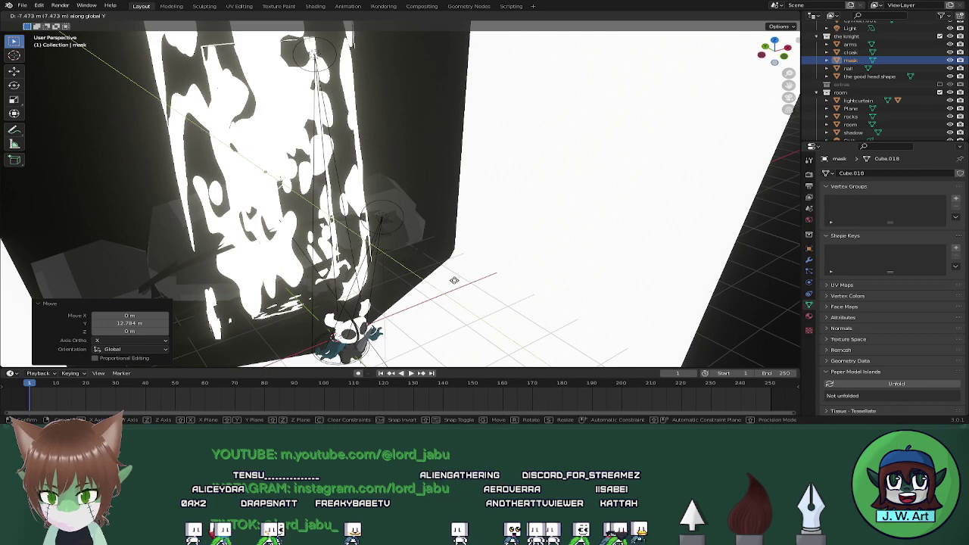
pyautogui.click(502, 283)
pyautogui.moveTo(502, 284); pyautogui.dragTo(469, 243, button='middle')
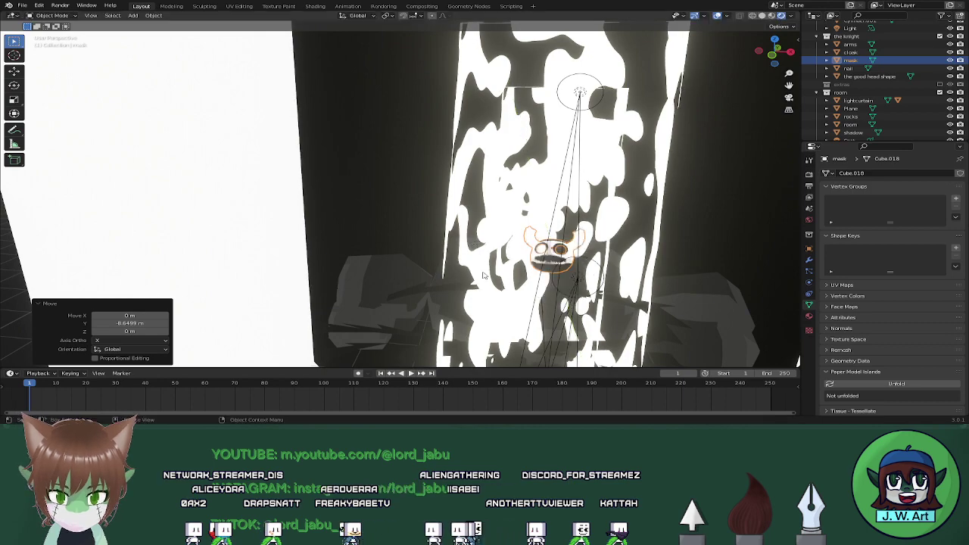
pyautogui.moveTo(485, 276); pyautogui.dragTo(432, 212, button='middle')
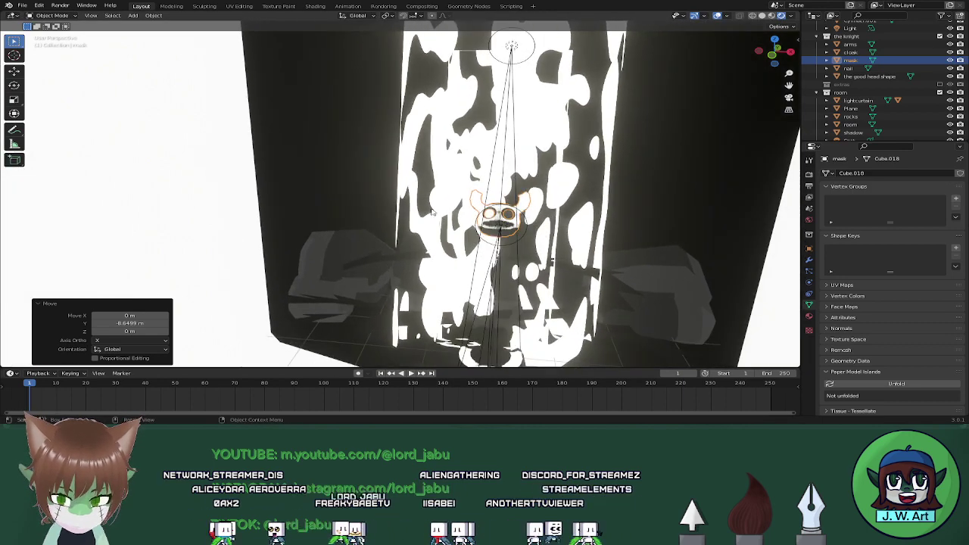
pyautogui.press('`')
pyautogui.click(506, 239)
pyautogui.scroll(-9, 435, 213)
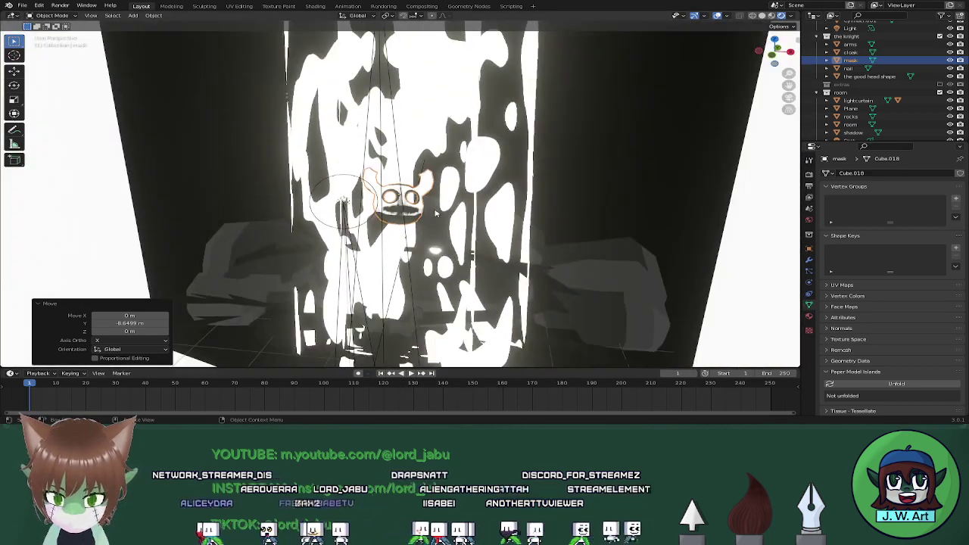
# Rotate the mask 90° about the global Z axis
pyautogui.moveTo(436, 213); pyautogui.dragTo(410, 242, button='middle')
pyautogui.keyDown('shift'); pyautogui.moveTo(410, 242); pyautogui.dragTo(523, 168, button='middle'); pyautogui.keyUp('shift')
pyautogui.write('r')
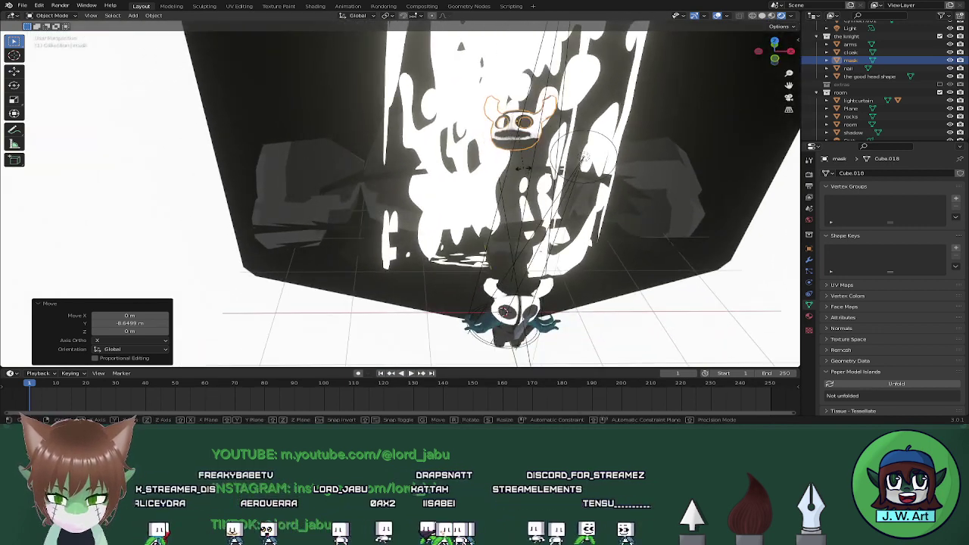
pyautogui.write('rz90')
pyautogui.press('Return')
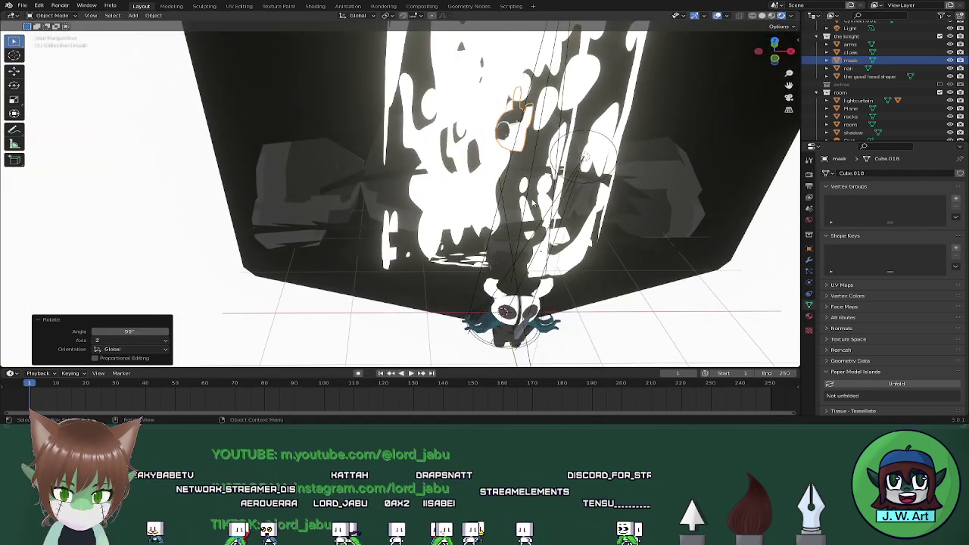
pyautogui.press('r')
pyautogui.press('x')
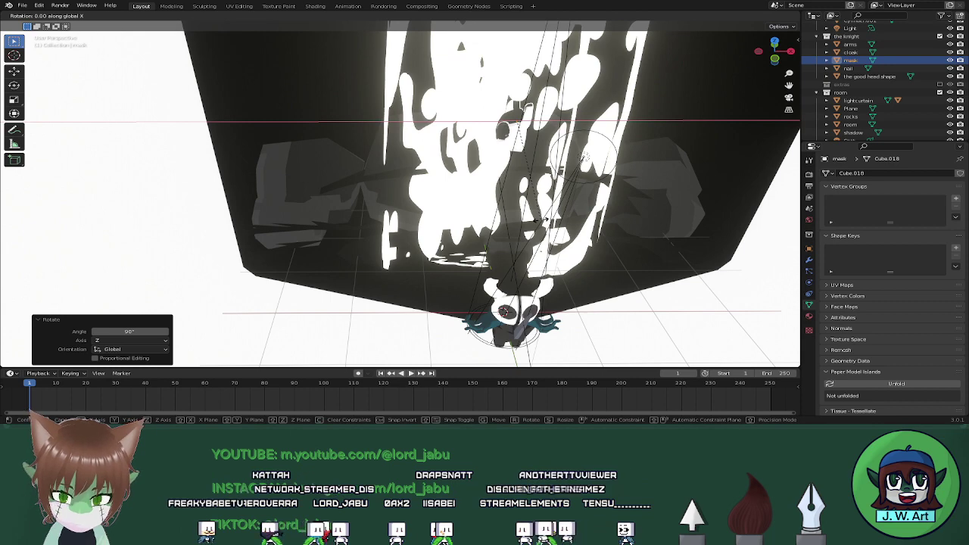
pyautogui.write('90')
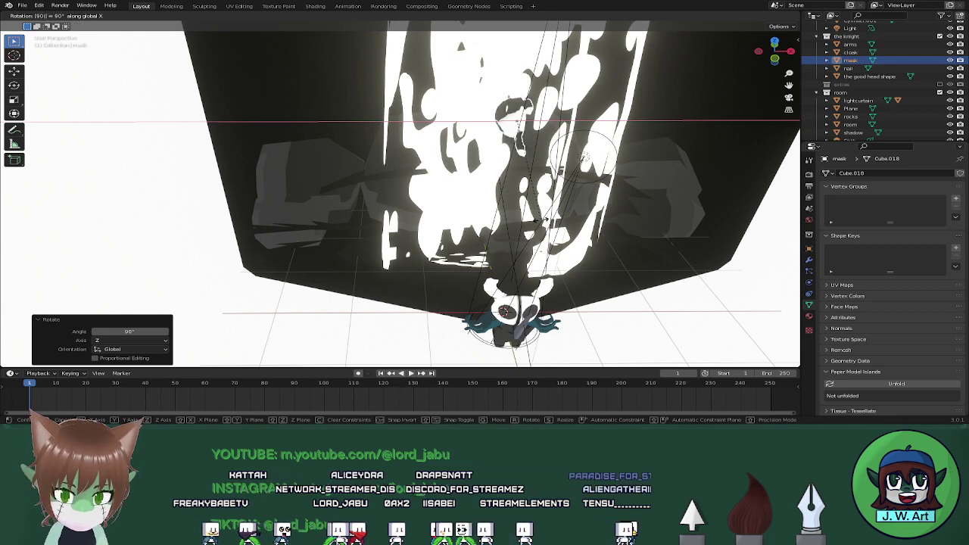
pyautogui.press('Escape')
# Rotate the mask 90° about the global Y axis so it lies flat
pyautogui.write('ry9')
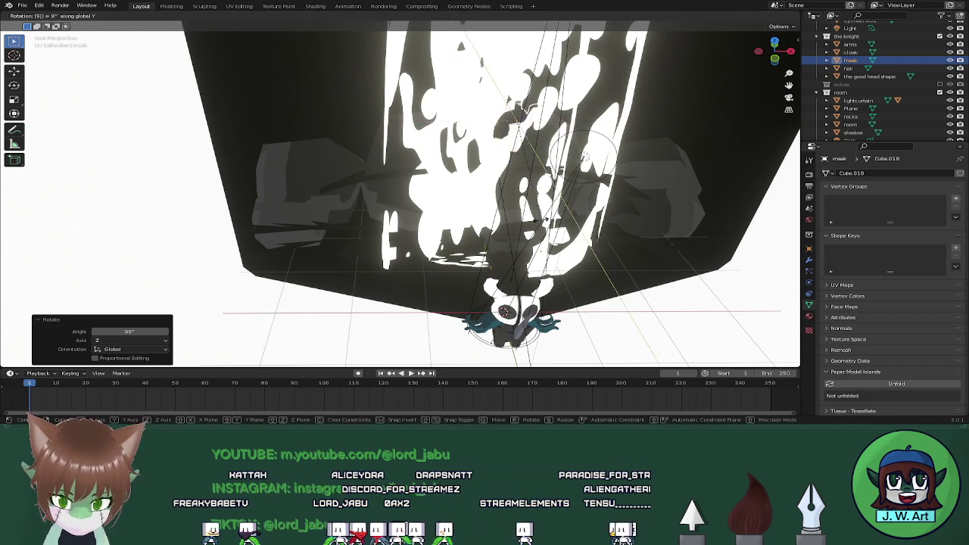
pyautogui.write('0')
pyautogui.press('Return')
# Move the mask about 1.79 m along X and lower it about 3.20 m along Z, beside the knight
pyautogui.keyDown('shift'); pyautogui.moveTo(619, 225); pyautogui.dragTo(474, 186, button='middle'); pyautogui.keyUp('shift')
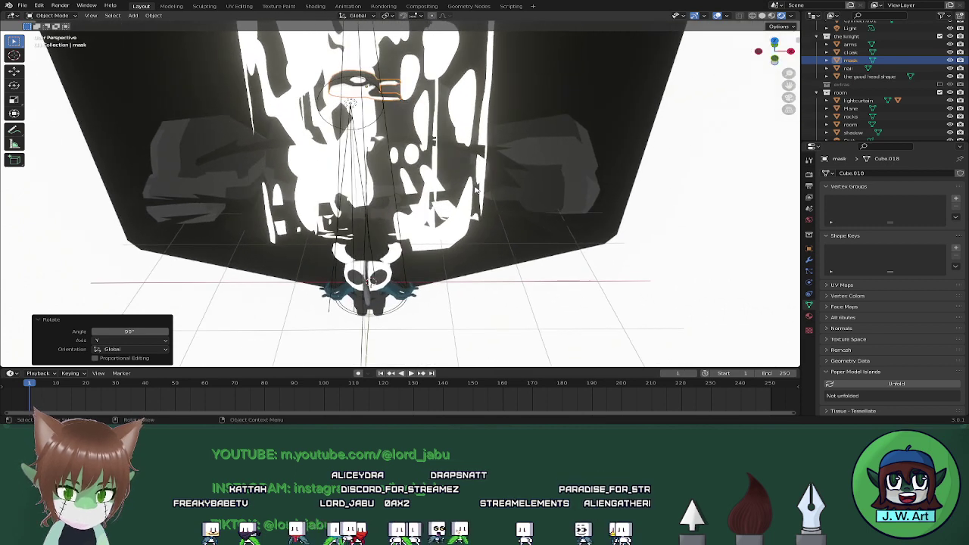
pyautogui.press('g')
pyautogui.press('x')
pyautogui.click(630, 190)
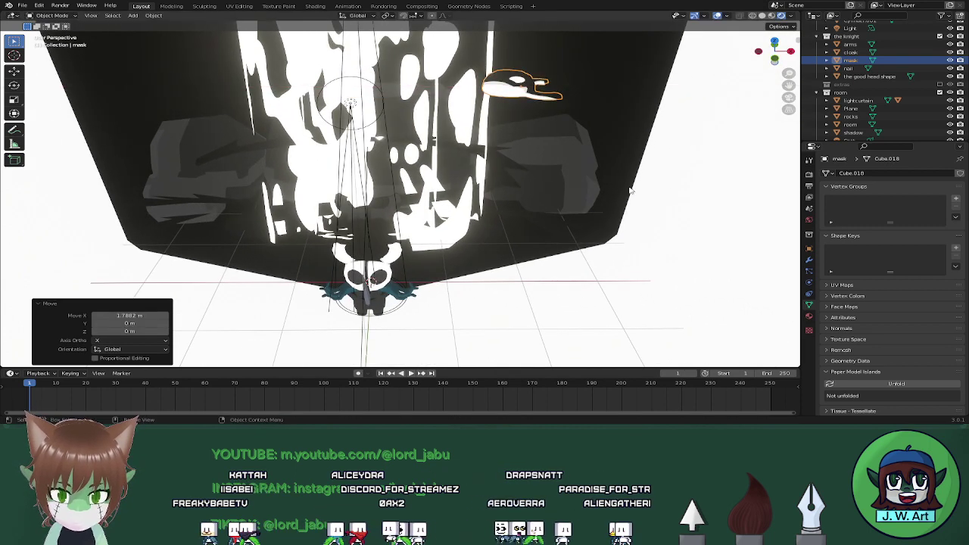
pyautogui.press('g')
pyautogui.press('z')
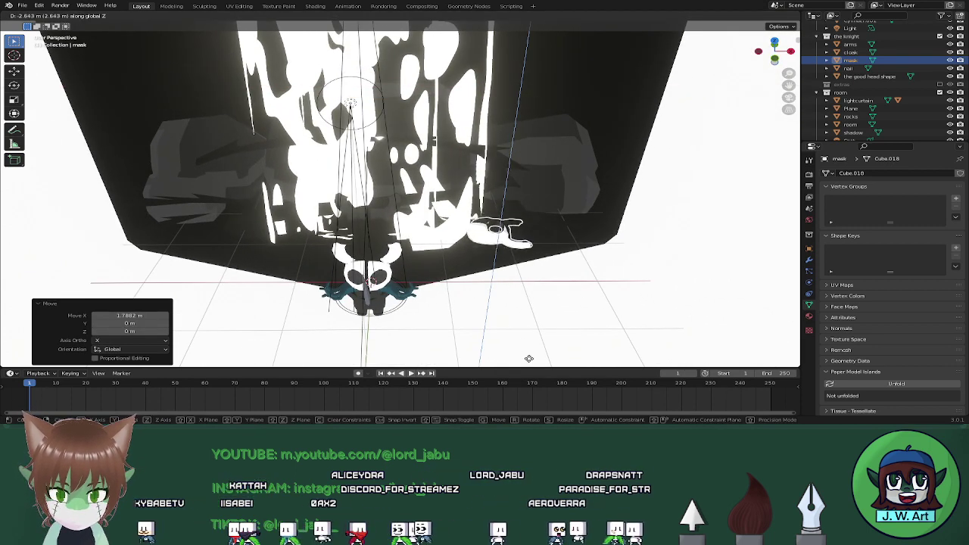
pyautogui.click(567, 42)
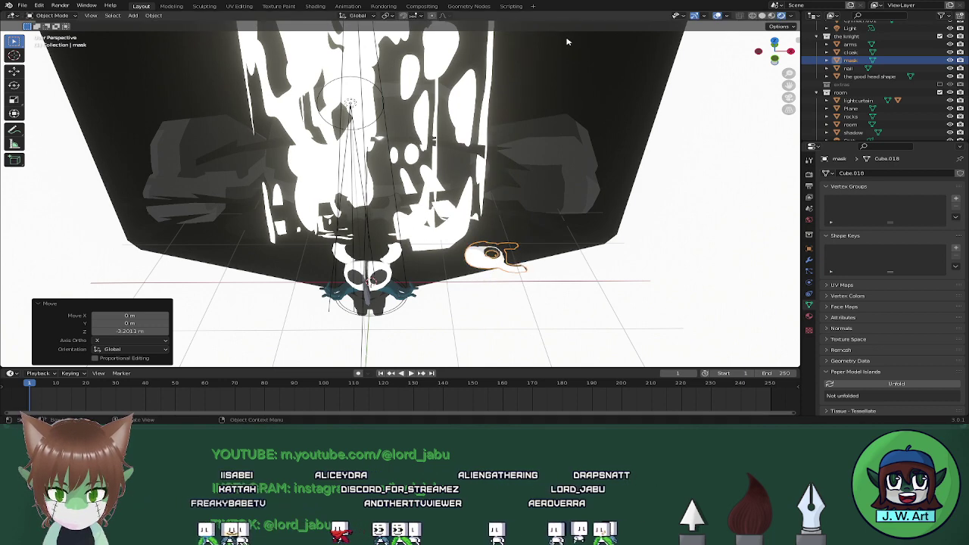
# Rotate the mask about 21.6° around Z and shift it horizontally about 0.13 m in X and 0.30 m in Y
pyautogui.moveTo(536, 61); pyautogui.dragTo(575, 159, button='middle')
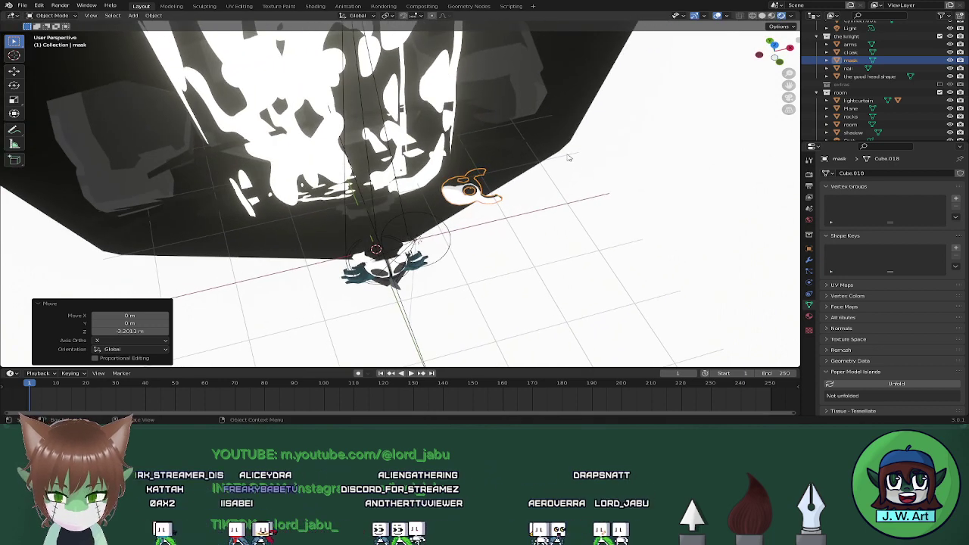
pyautogui.press('r')
pyautogui.press('z')
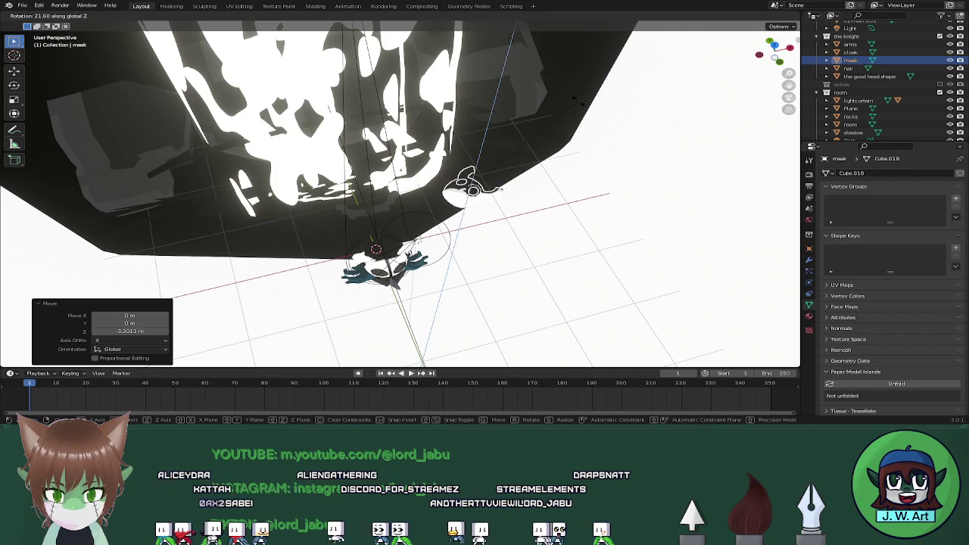
pyautogui.click(485, 188)
pyautogui.press('g')
pyautogui.hotkey('shift', 'z')
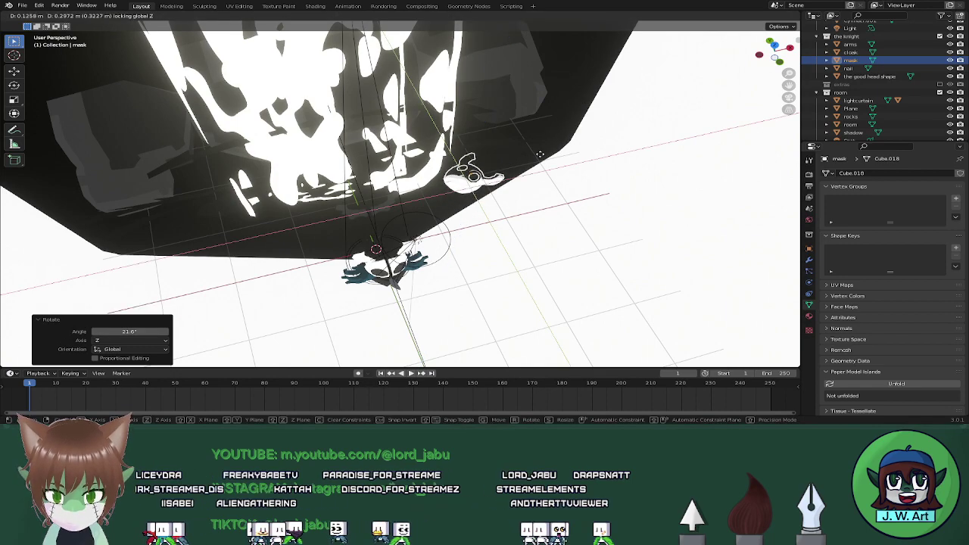
pyautogui.click(540, 154)
pyautogui.moveTo(540, 154); pyautogui.dragTo(620, 98, button='middle')
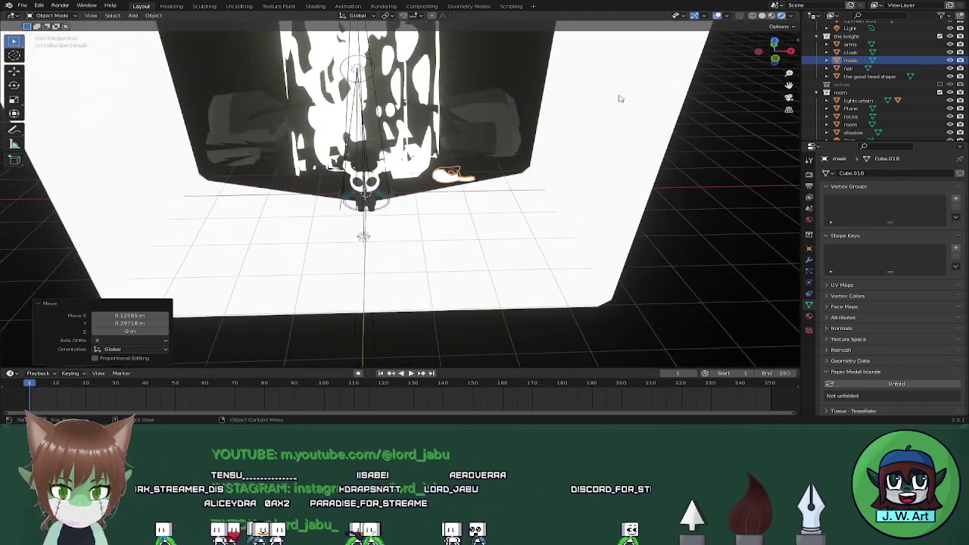
# Show the scene in solid shading and add a cylinder mesh
pyautogui.click(773, 17)
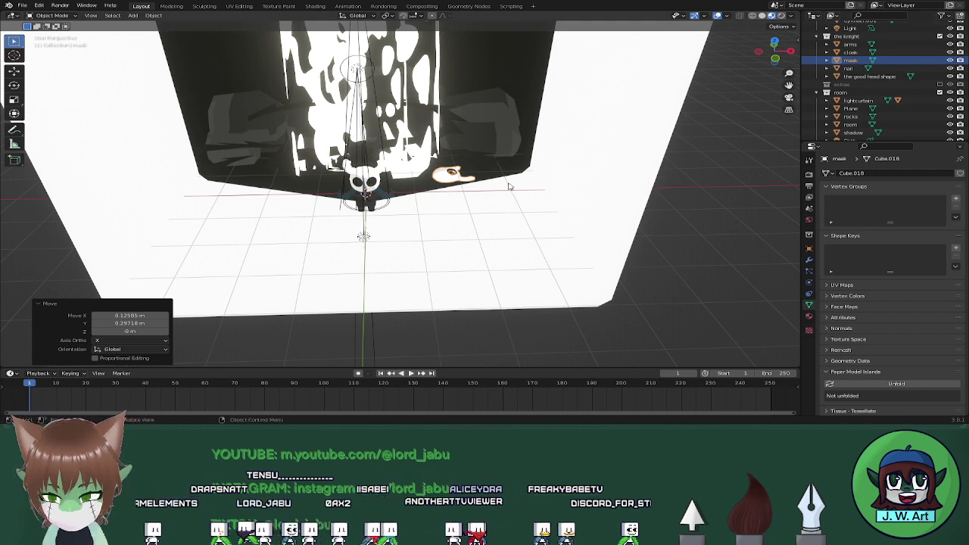
pyautogui.hotkey('shift', 'a')
pyautogui.moveTo(511, 185)
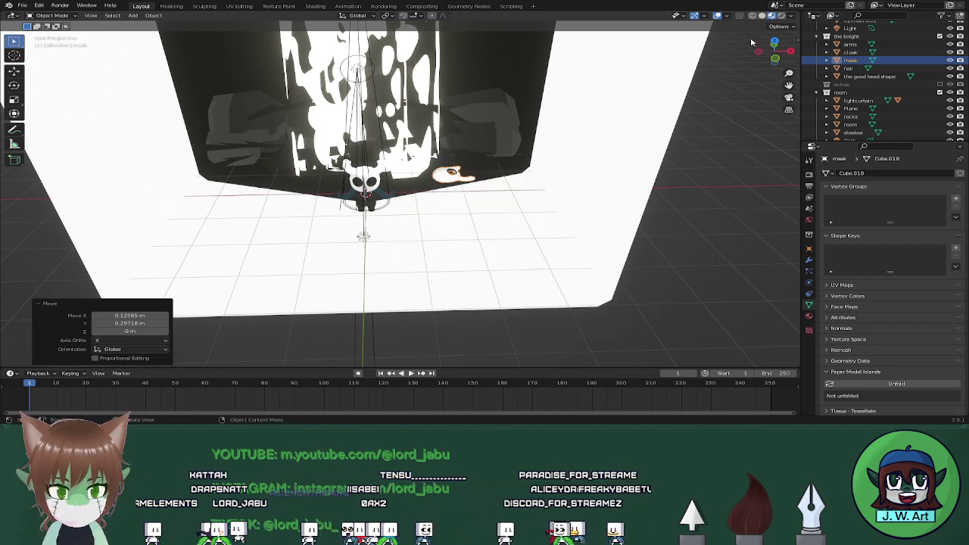
pyautogui.click(761, 15)
pyautogui.hotkey('shift', 'a')
pyautogui.moveTo(436, 186)
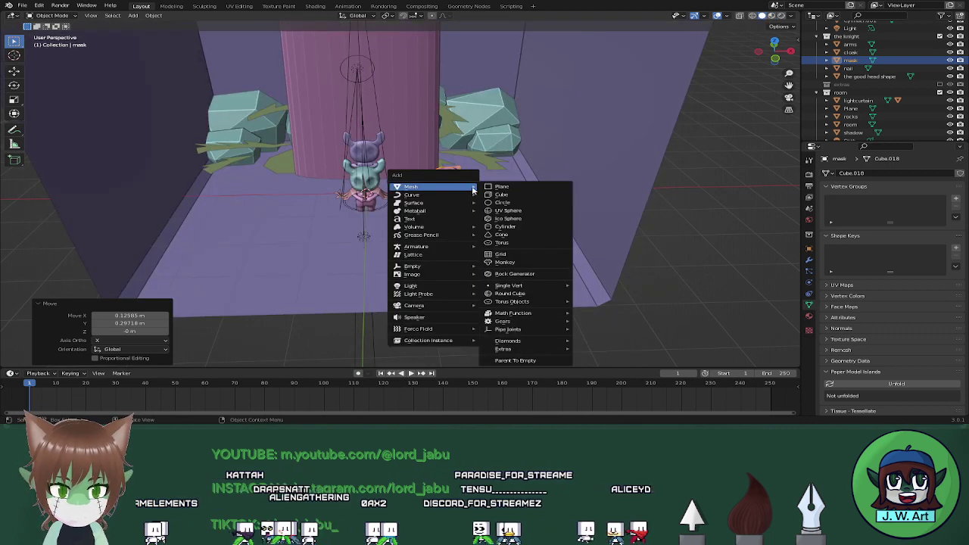
pyautogui.click(513, 227)
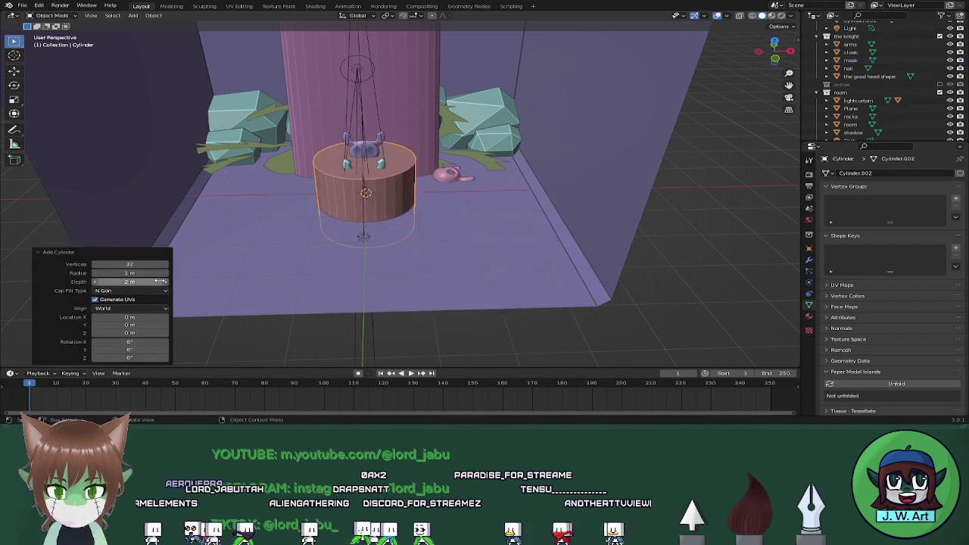
# Set the new cylinder's vertex count to 12
pyautogui.doubleClick(151, 265)
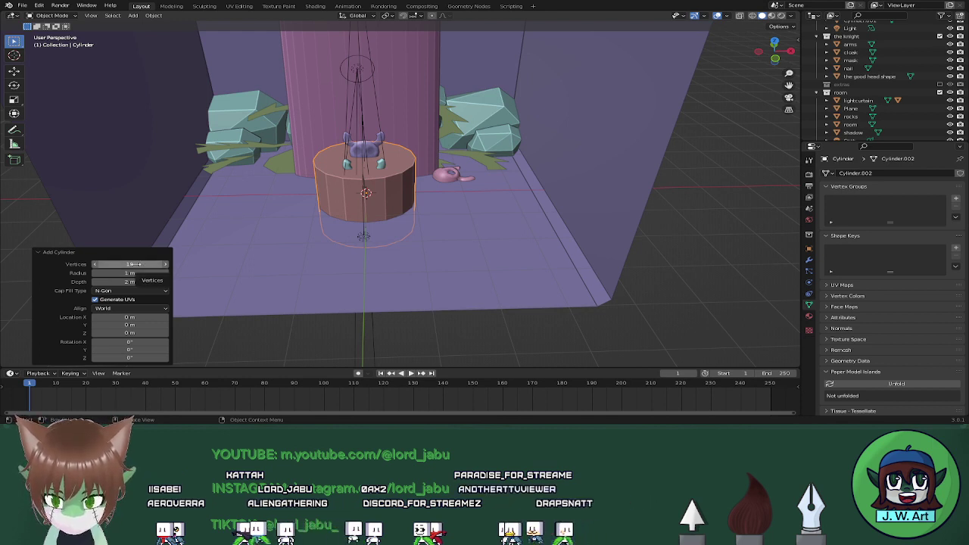
pyautogui.click(96, 264)
pyautogui.click(95, 264)
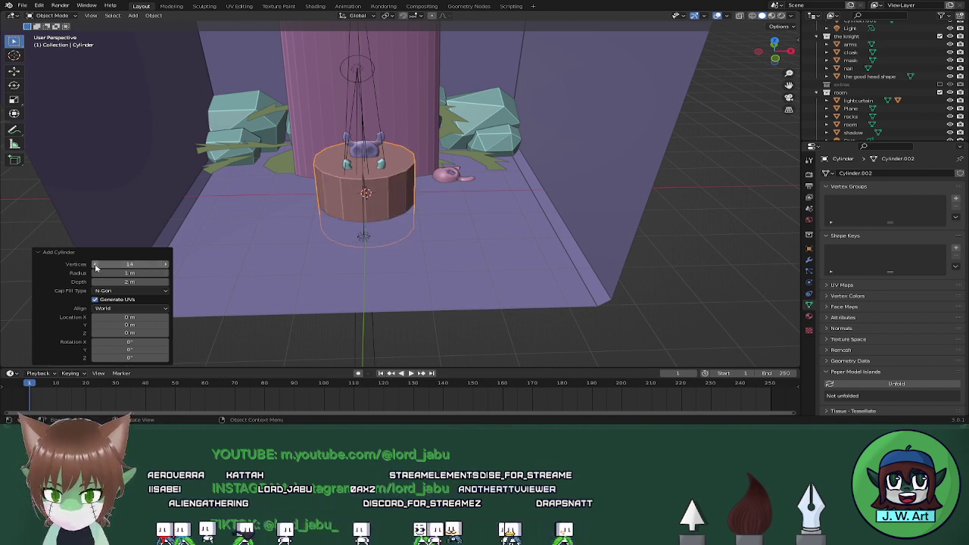
pyautogui.click(95, 264)
pyautogui.click(95, 264)
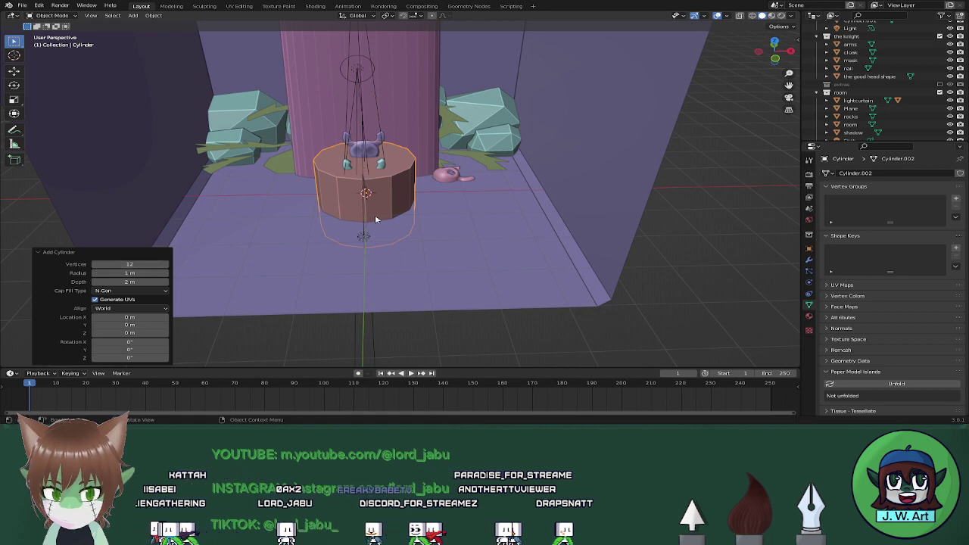
# Scale the cylinder to about 0.261 and raise it about 2.23 m along Z, above the knight
pyautogui.moveTo(376, 220); pyautogui.dragTo(446, 235, button='middle')
pyautogui.press('s')
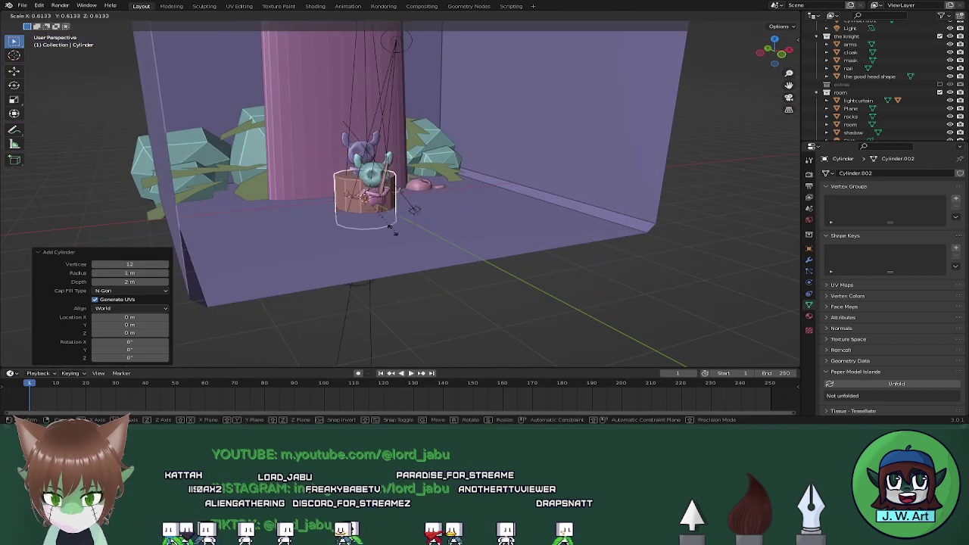
pyautogui.click(377, 213)
pyautogui.press('g')
pyautogui.press('z')
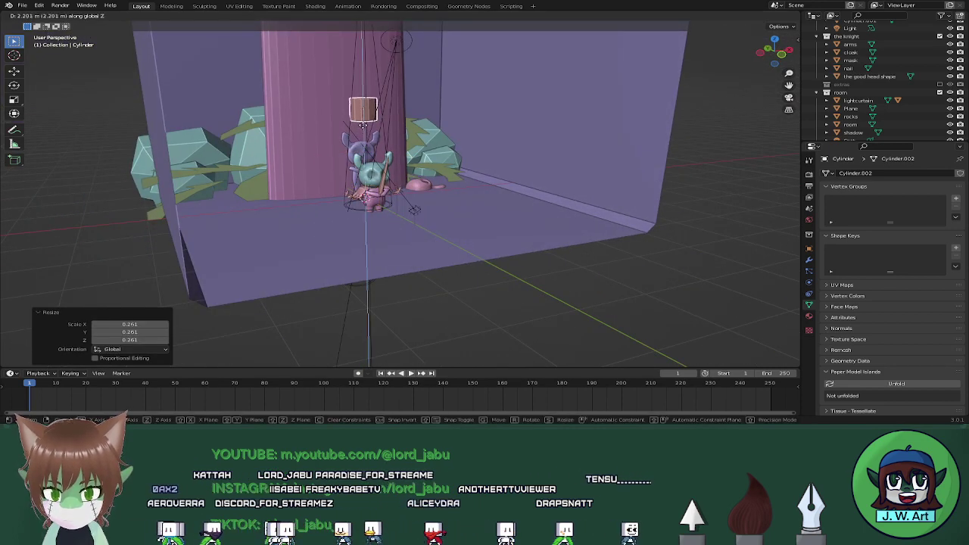
pyautogui.click(363, 123)
# Narrow the cylinder into a thin rod by scaling it to about 0.118 in X and Y only
pyautogui.keyDown('shift'); pyautogui.moveTo(363, 124); pyautogui.dragTo(616, 240, button='middle'); pyautogui.keyUp('shift')
pyautogui.scroll(7, 400, 237)
pyautogui.press('s')
pyautogui.hotkey('shift', 'z')
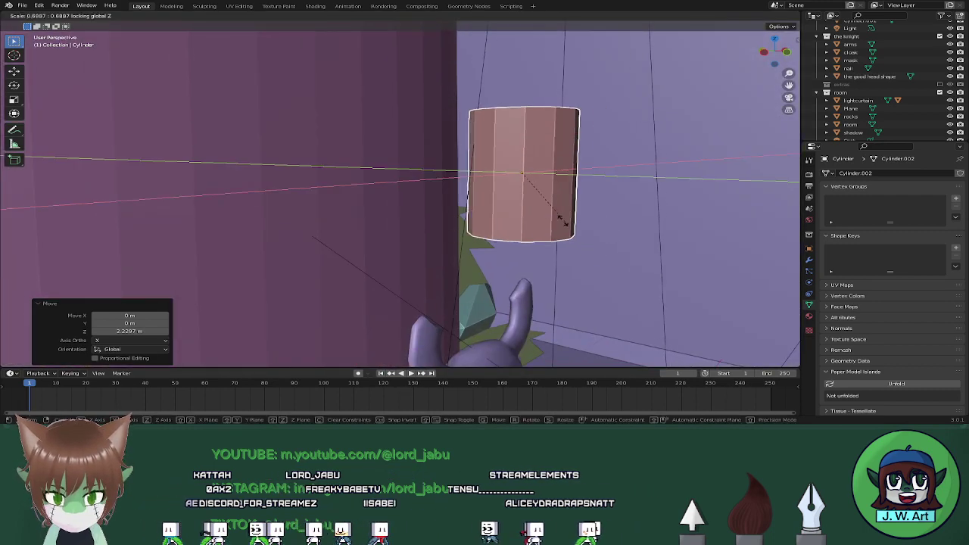
pyautogui.click(534, 192)
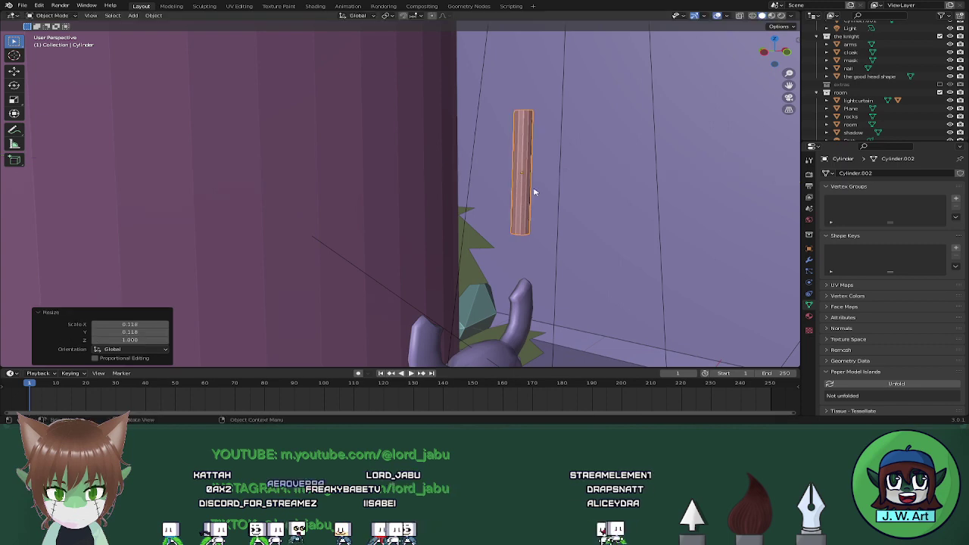
# Add one centred loop cut around the rod's middle in Edit Mode
pyautogui.moveTo(533, 193); pyautogui.dragTo(499, 205, button='middle')
pyautogui.press('Tab')
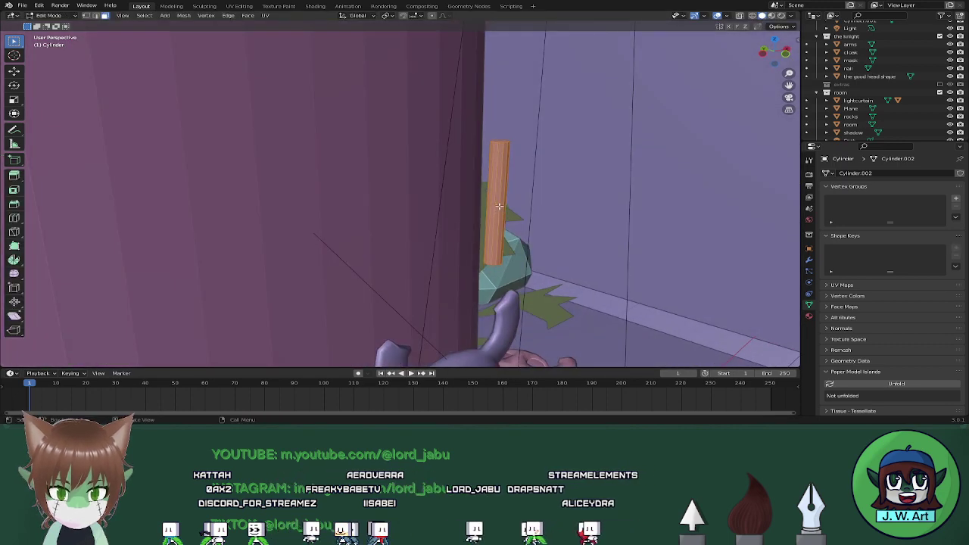
pyautogui.hotkey('ctrl', 'r')
pyautogui.click(499, 205)
pyautogui.rightClick(499, 205)
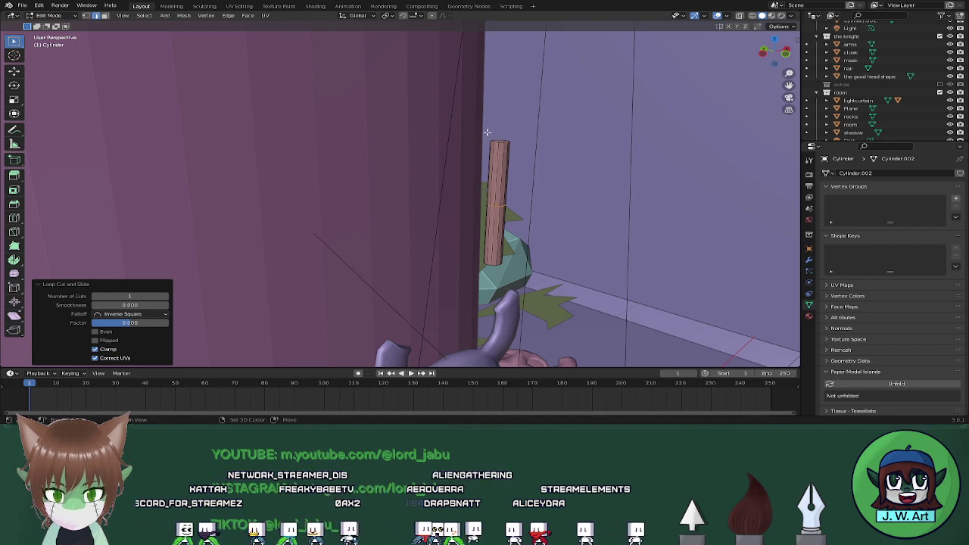
# Select the geometry at the rod's upper end, including hidden parts, through see-through display
pyautogui.hotkey('shift', 'z')
pyautogui.hotkey('shift', 'z')
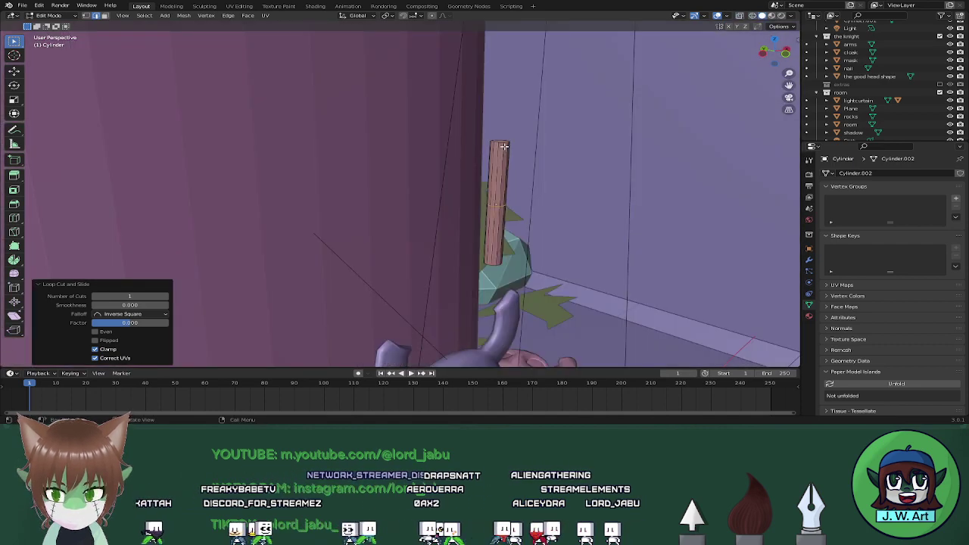
pyautogui.hotkey('shift', 'z')
pyautogui.moveTo(477, 130); pyautogui.dragTo(522, 162)
pyautogui.hotkey('shift', 'z')
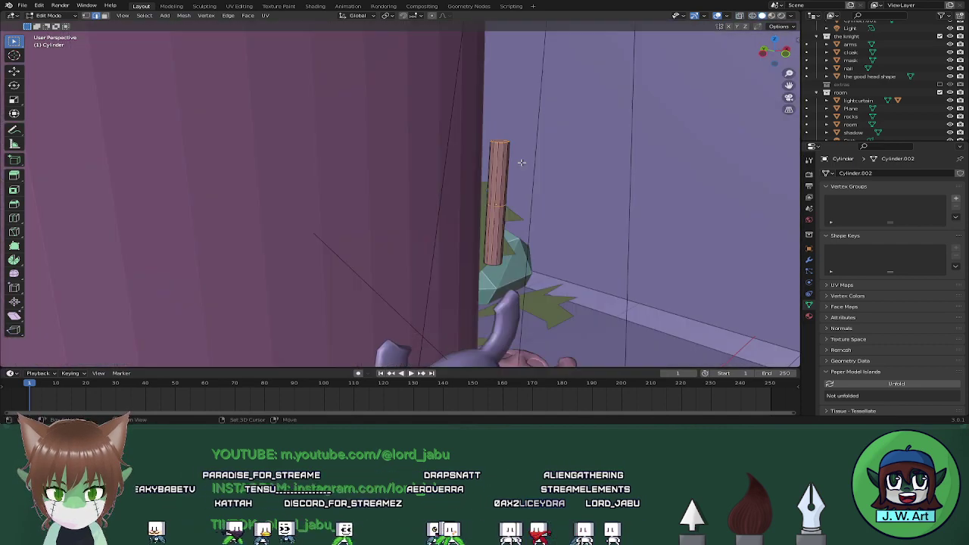
pyautogui.hotkey('shift', 'z')
pyautogui.moveTo(473, 125); pyautogui.dragTo(530, 165)
pyautogui.hotkey('shift', 'z')
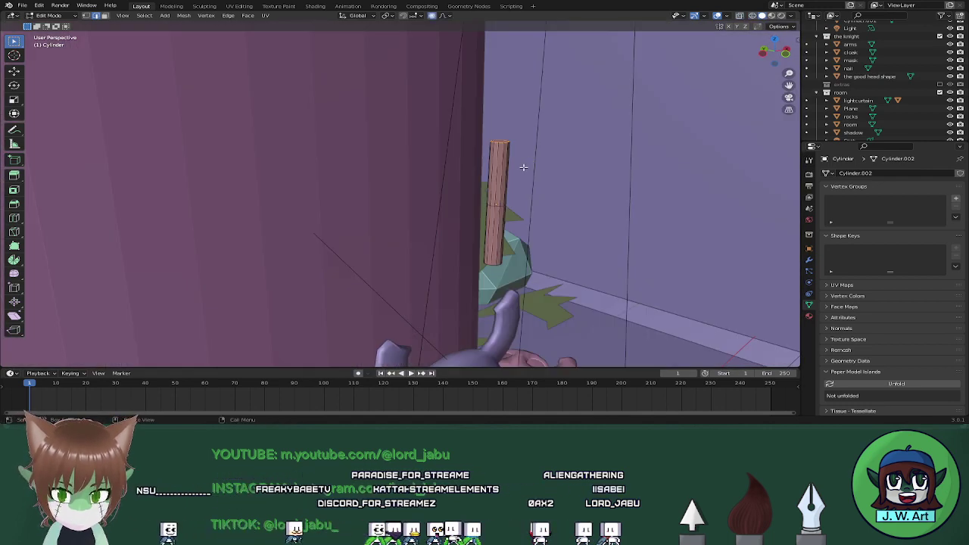
# Shift the rod's upper end down about 0.126 m with smooth proportional editing, and scale it smaller to taper the rod
pyautogui.press('g')
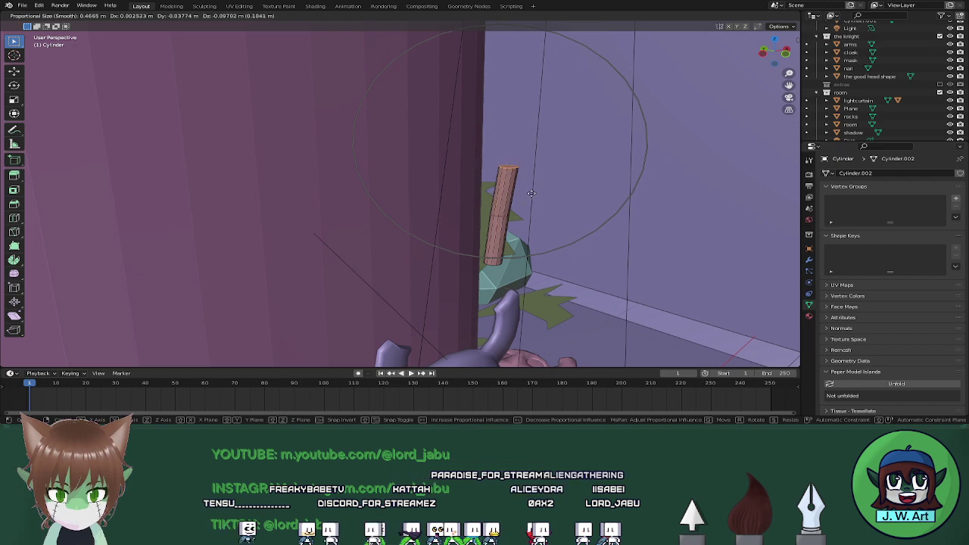
pyautogui.click(530, 199)
pyautogui.press('s')
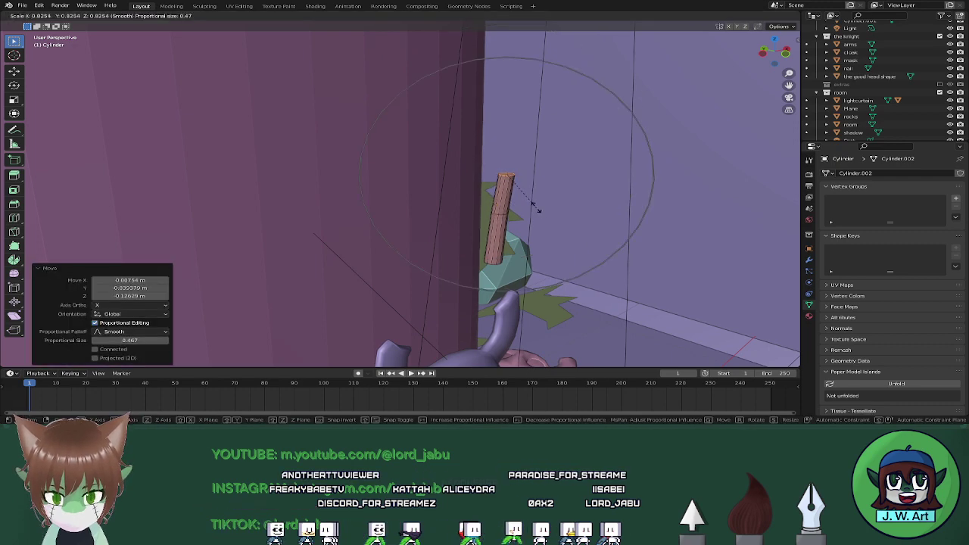
pyautogui.click(521, 195)
# Assign the existing material "body" to the rod
pyautogui.moveTo(520, 196); pyautogui.dragTo(453, 239, button='middle')
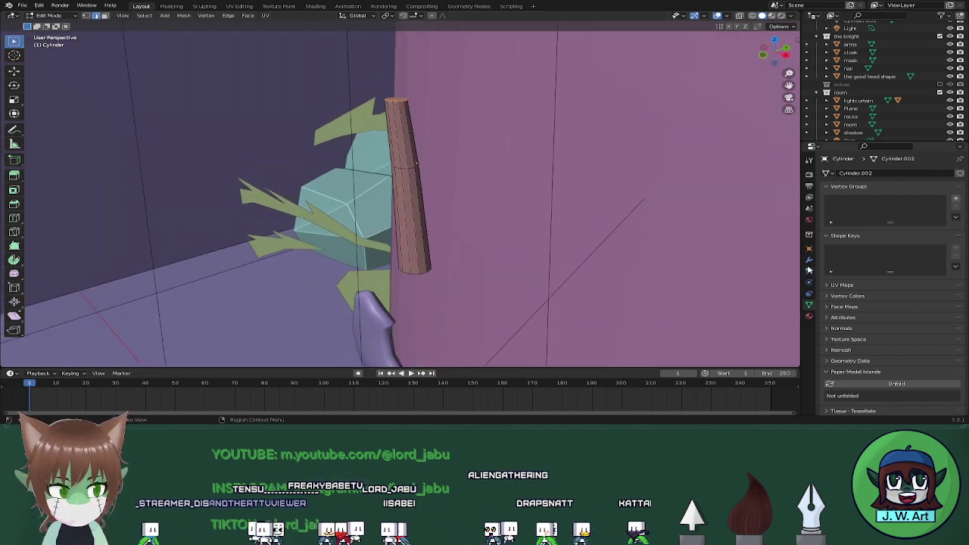
pyautogui.click(809, 315)
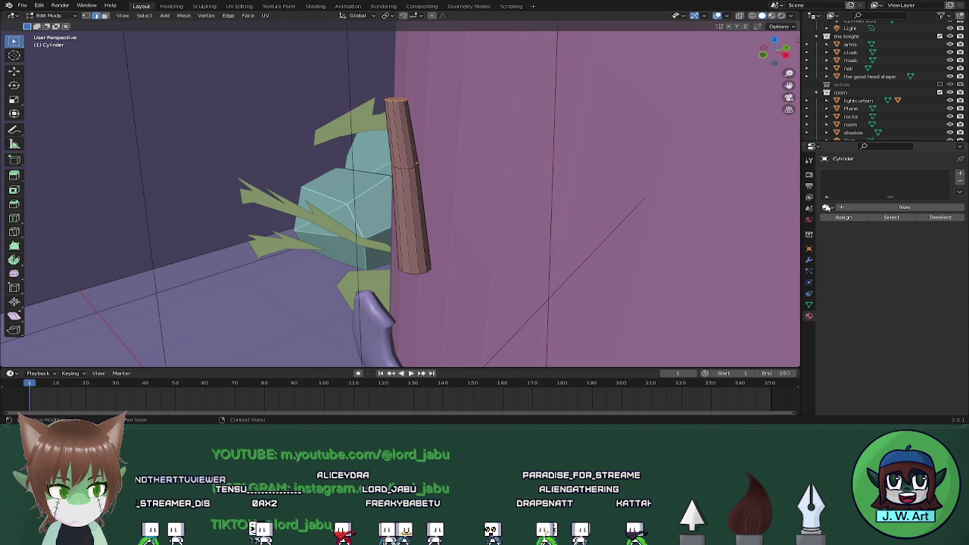
pyautogui.click(827, 208)
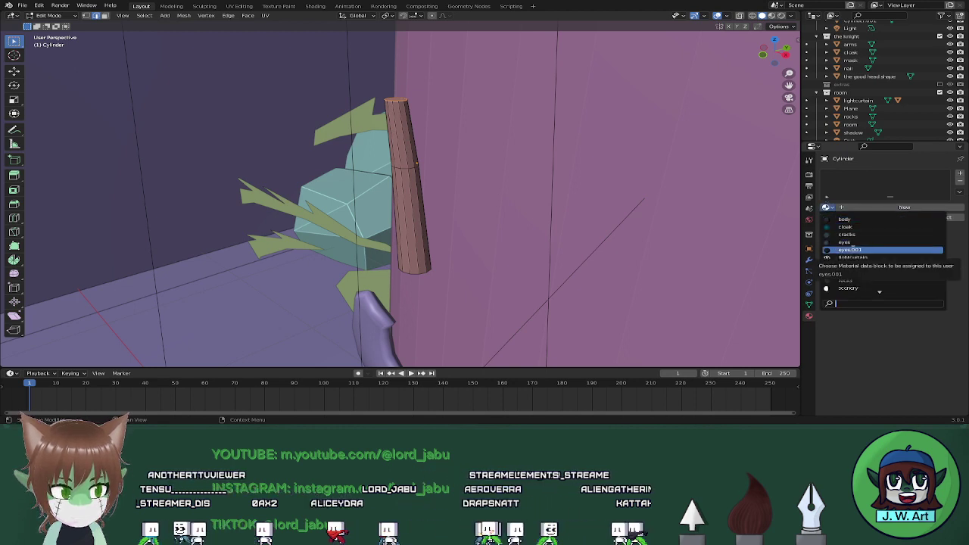
pyautogui.click(845, 219)
# Subdivide one vertical edge of the rod's lower half once and slide the new vertex upward by a factor of 0.640
pyautogui.moveTo(483, 162); pyautogui.dragTo(461, 164, button='middle')
pyautogui.moveTo(479, 218); pyautogui.dragTo(465, 211, button='middle')
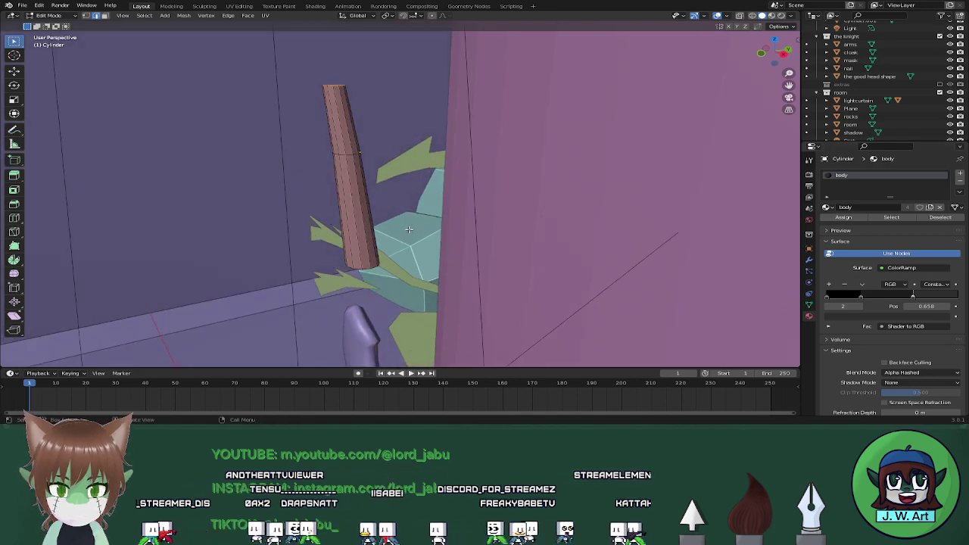
pyautogui.rightClick(366, 239)
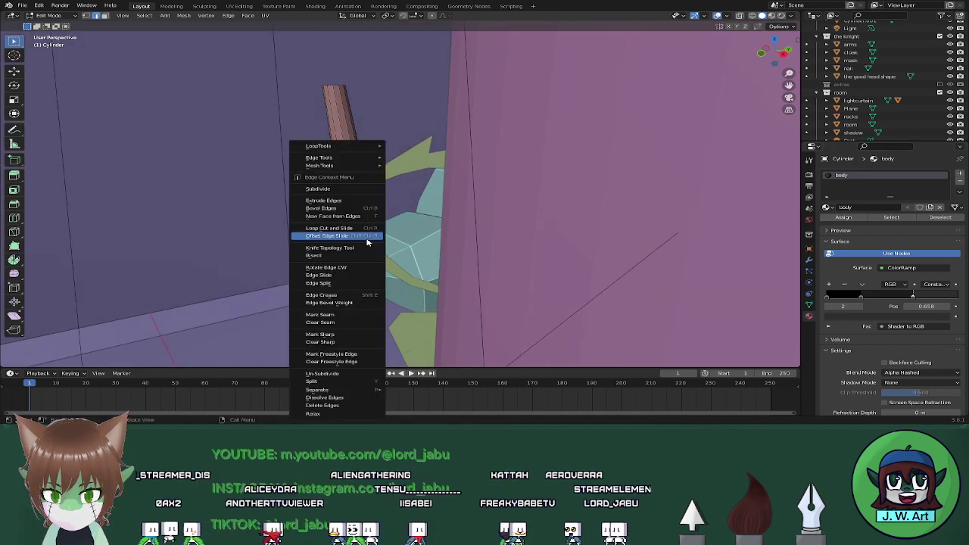
pyautogui.click(356, 189)
pyautogui.moveTo(356, 191); pyautogui.dragTo(426, 220, button='middle')
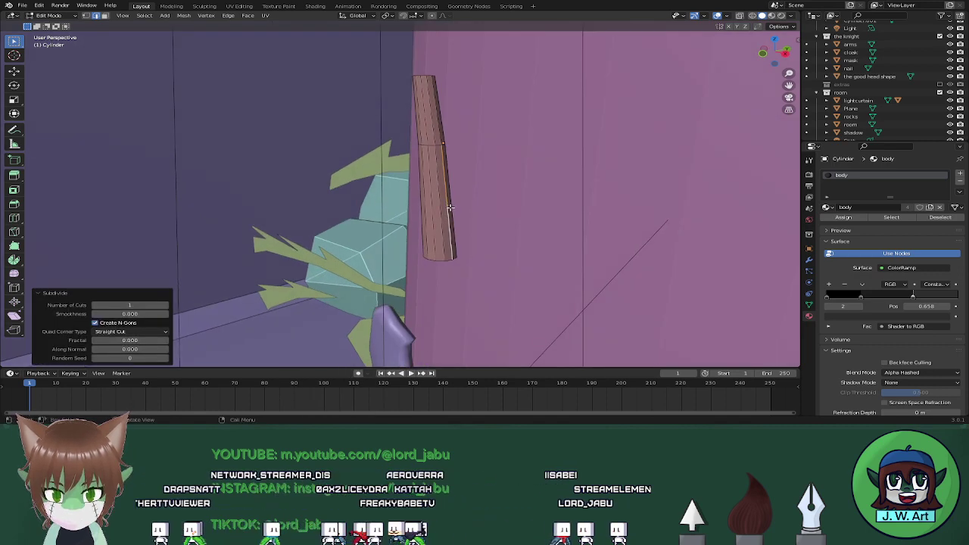
pyautogui.press('1')
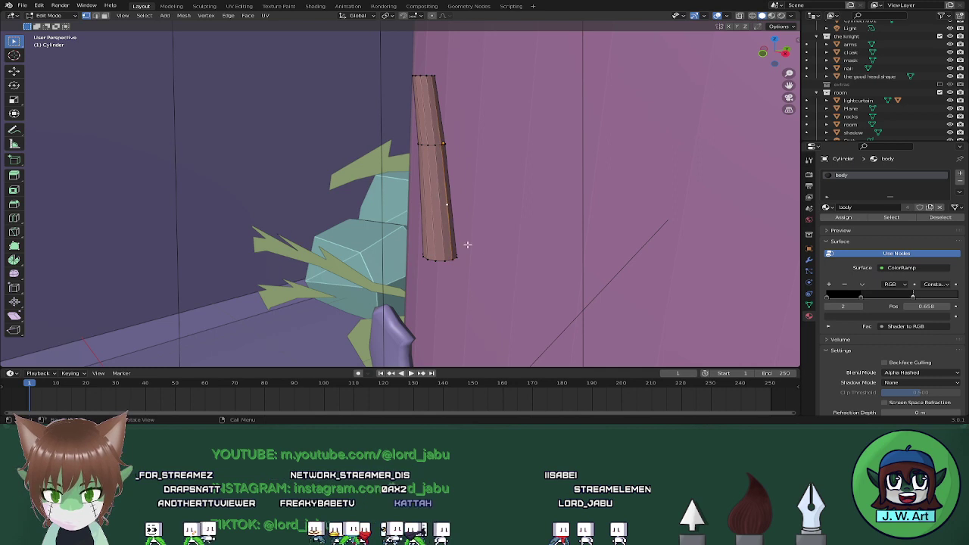
pyautogui.hotkey('shift', 'v')
pyautogui.click(464, 252)
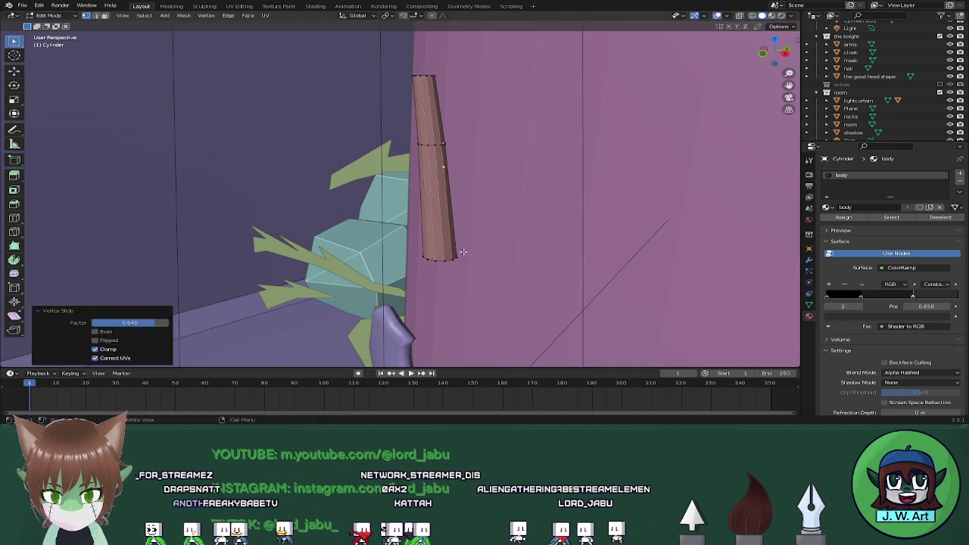
# Subdivide the edge below the added vertex and slide this second vertex slightly down toward the rod's lower end
pyautogui.click(452, 212)
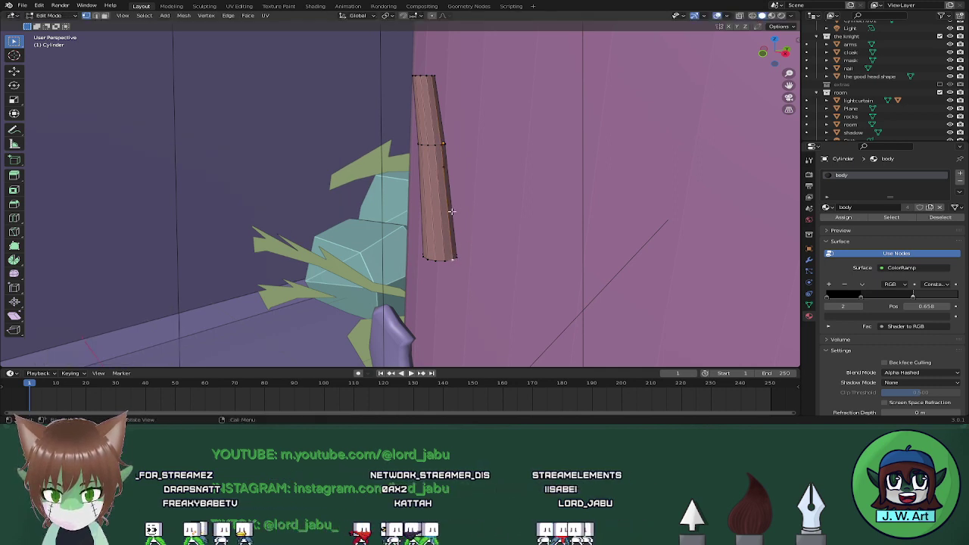
pyautogui.rightClick(443, 167)
pyautogui.click(444, 167)
pyautogui.click(449, 216)
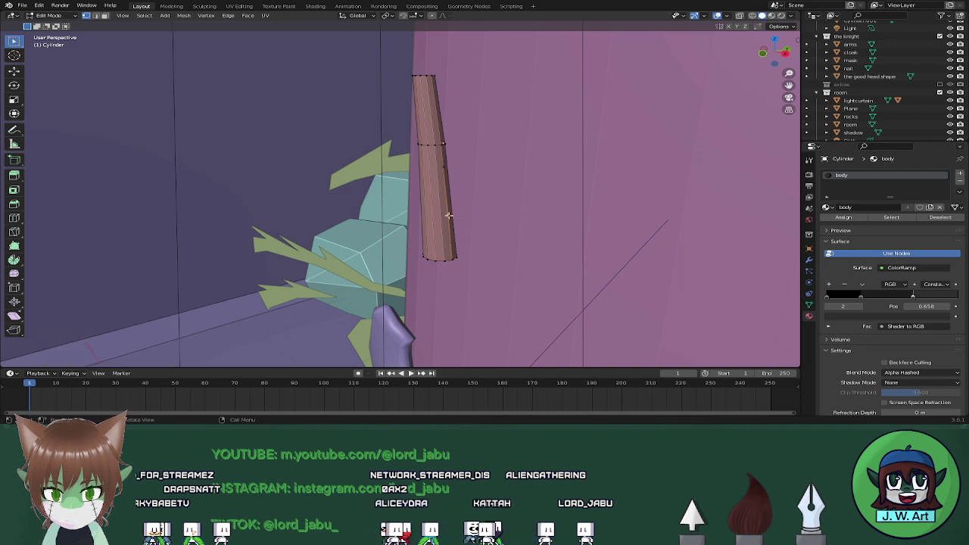
pyautogui.hotkey('shift', 'v')
pyautogui.click(449, 226)
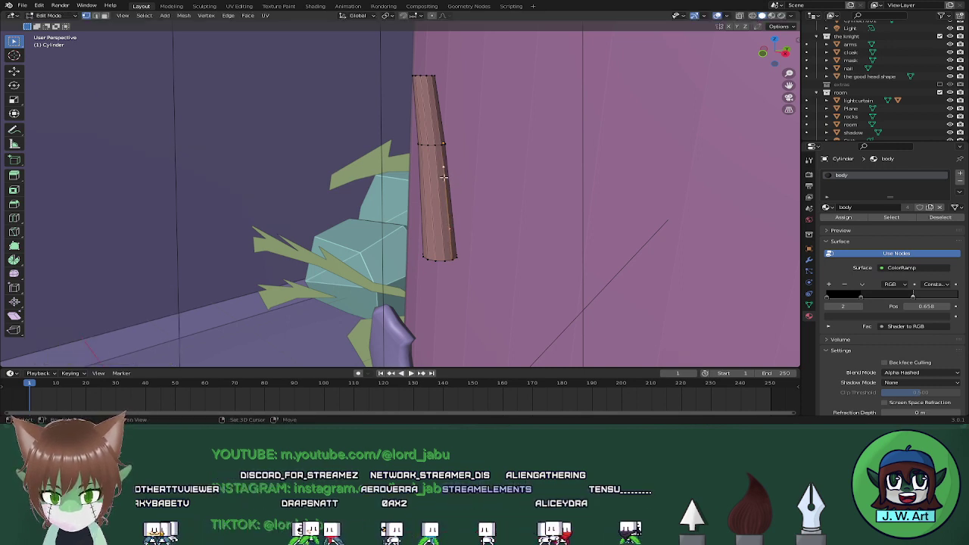
# Extrude the edge between the two added vertices outward and upward as a flat flap, and scale its outer edge to 0.540 in Z
pyautogui.moveTo(445, 174); pyautogui.dragTo(540, 224, button='middle')
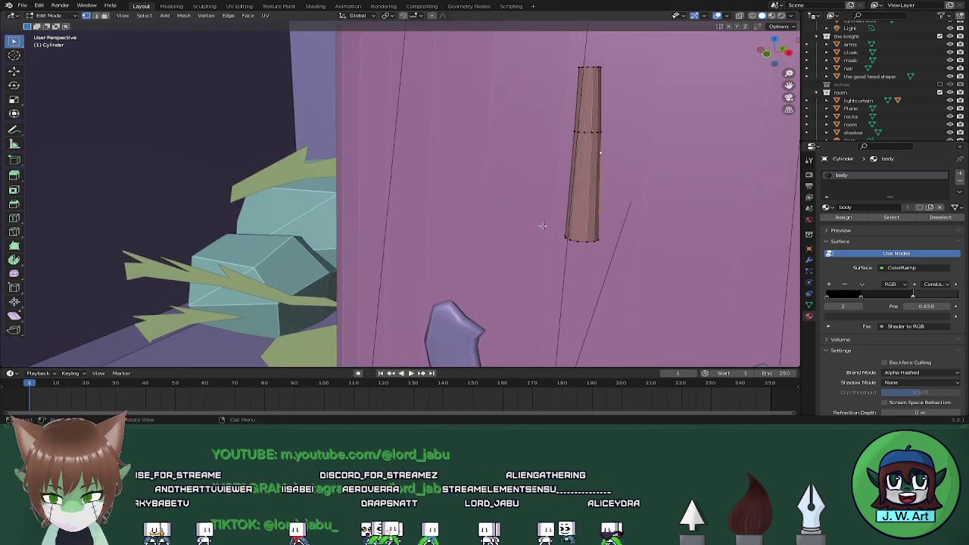
pyautogui.press('e')
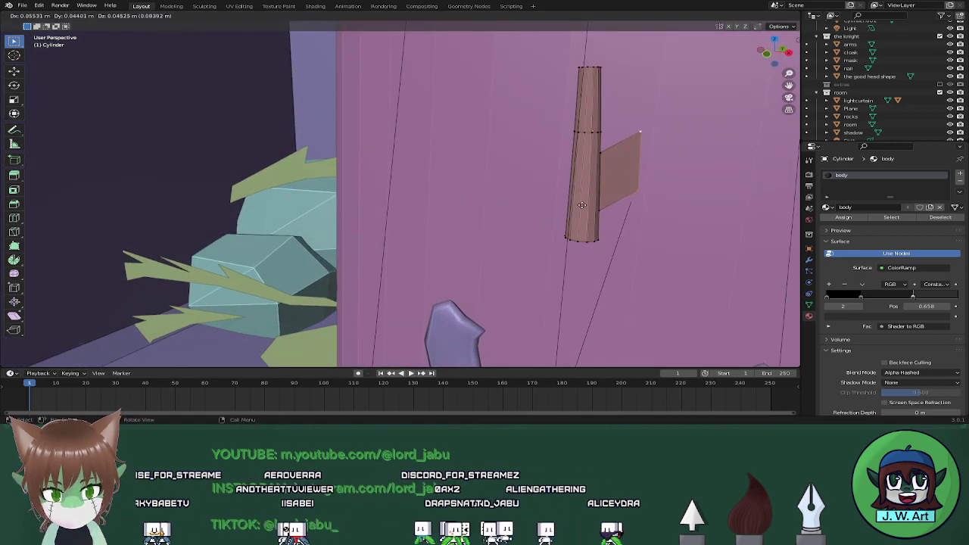
pyautogui.click(593, 191)
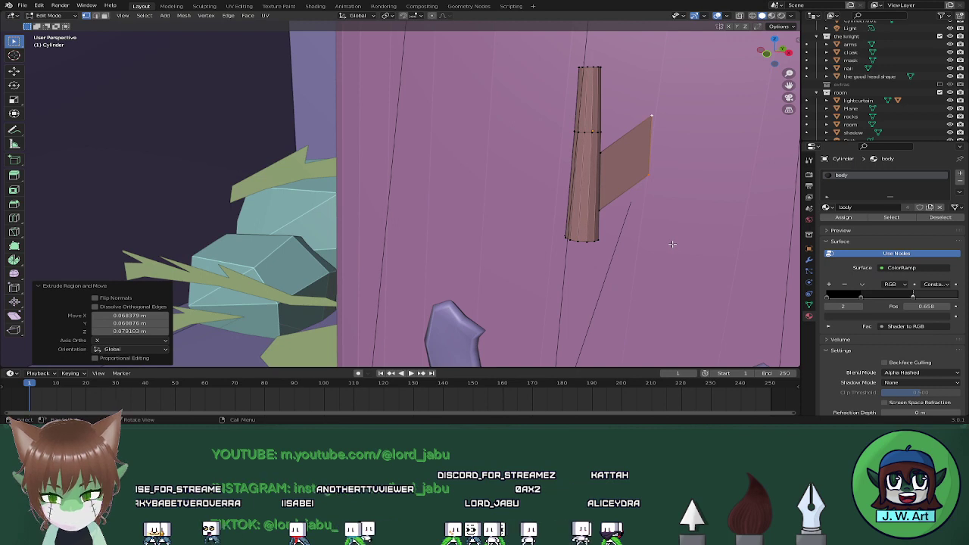
pyautogui.press('s')
pyautogui.press('z')
pyautogui.click(645, 199)
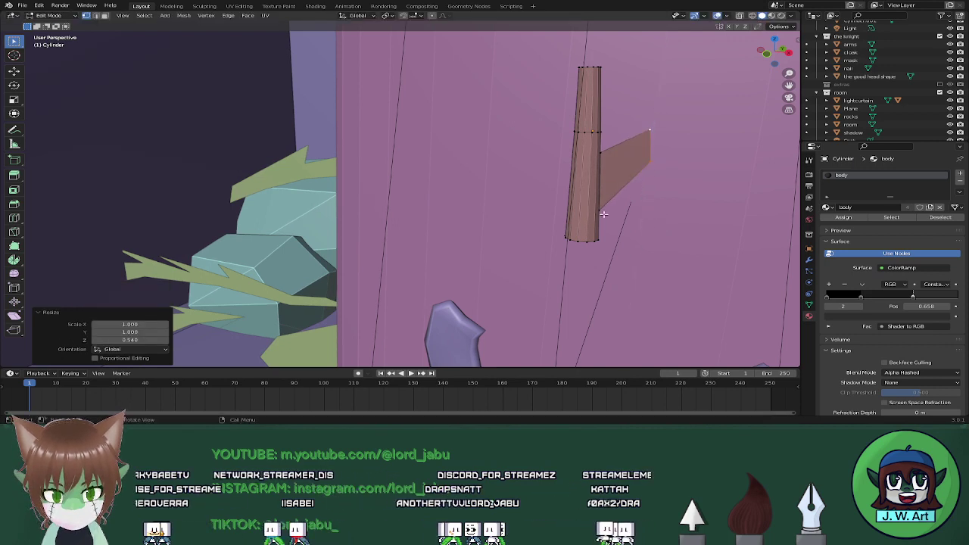
# Slide the flap's lower base vertex up by 0.709, and lower a subdivided midpoint of the bottom edge about 0.03 m along Z
pyautogui.hotkey('shift', 'v')
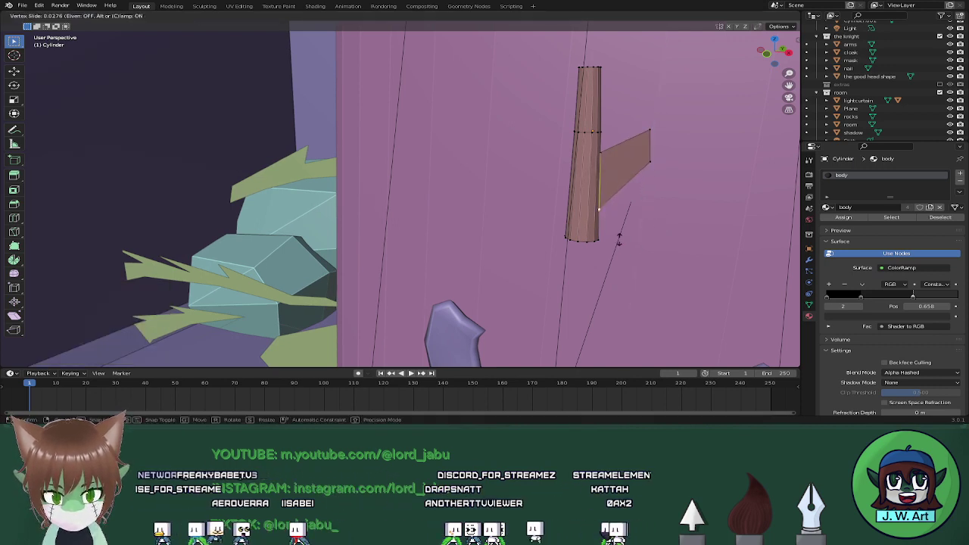
pyautogui.click(617, 200)
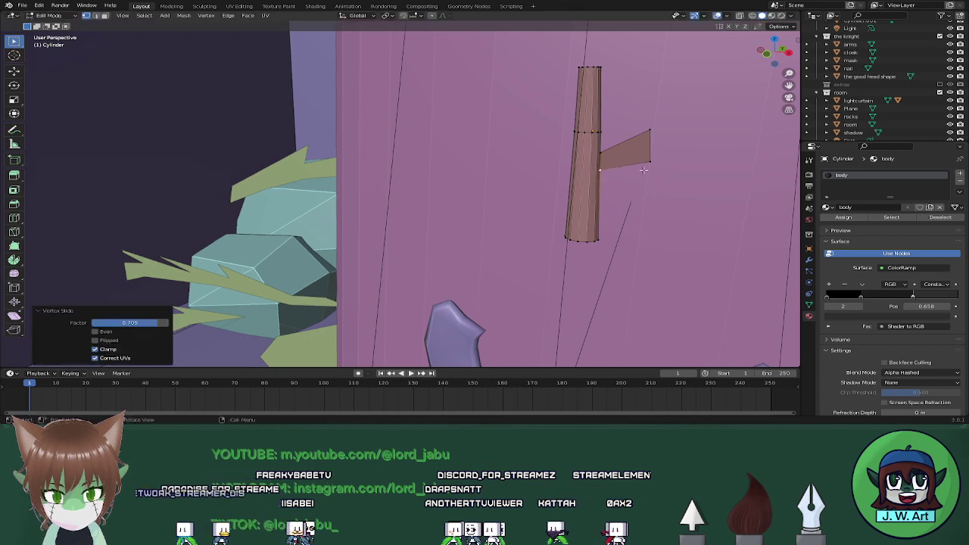
pyautogui.keyDown('shift'); pyautogui.click(649, 162); pyautogui.keyUp('shift')
pyautogui.rightClick(649, 162)
pyautogui.click(649, 164)
pyautogui.click(629, 175)
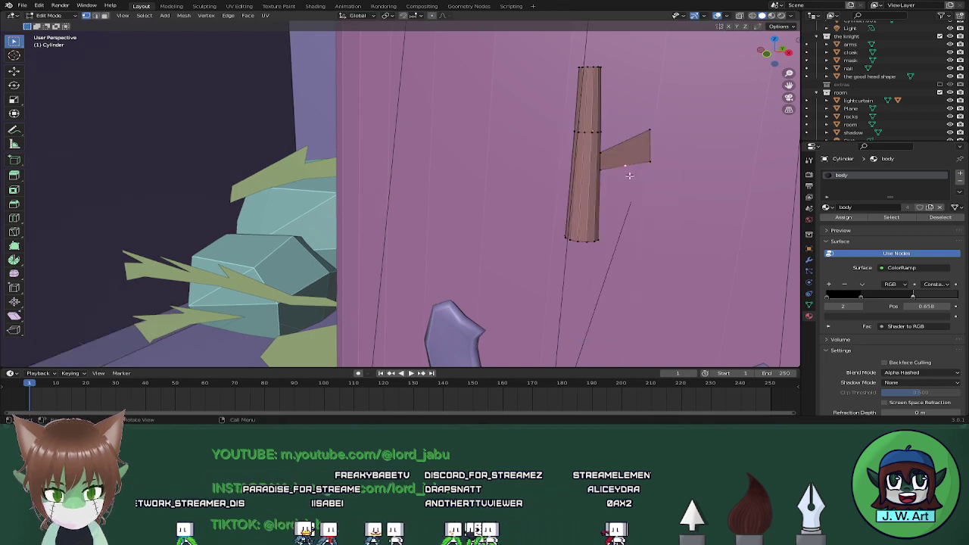
pyautogui.press('g')
pyautogui.press('z')
pyautogui.click(639, 203)
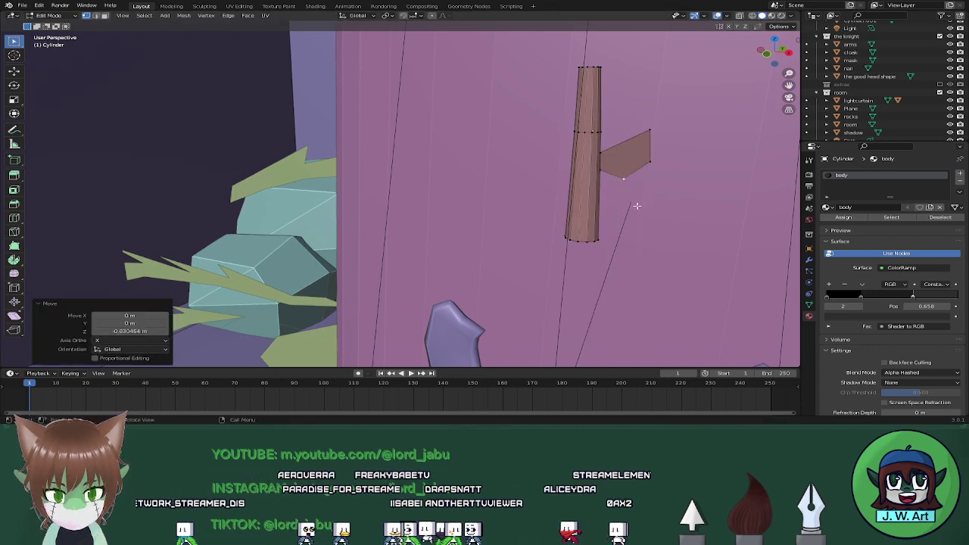
# Slide the flap's lower outer corner by 0.513 along the bottom edge, and by 0.554 toward the upper tip
pyautogui.moveTo(634, 210); pyautogui.dragTo(598, 215, button='middle')
pyautogui.click(502, 237)
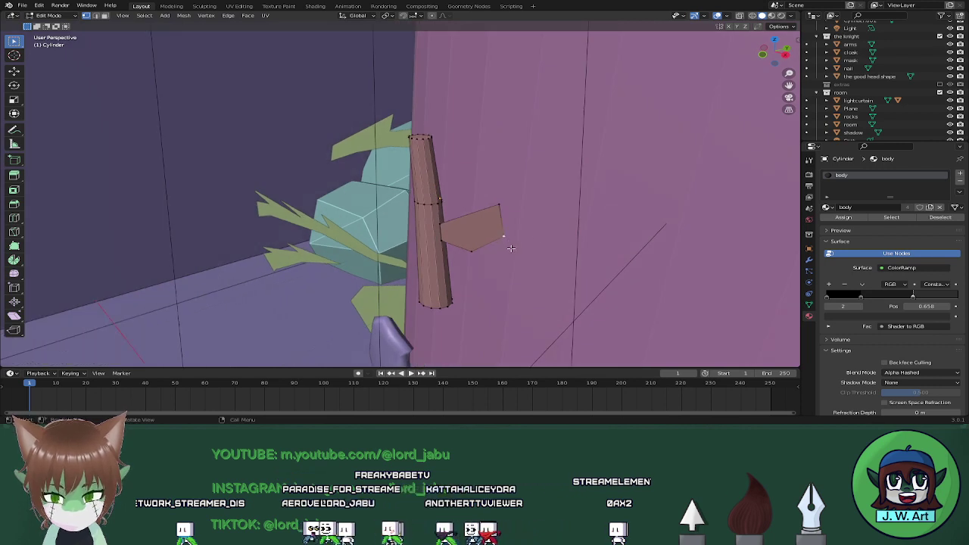
pyautogui.press('g')
pyautogui.press('g')
pyautogui.click(488, 249)
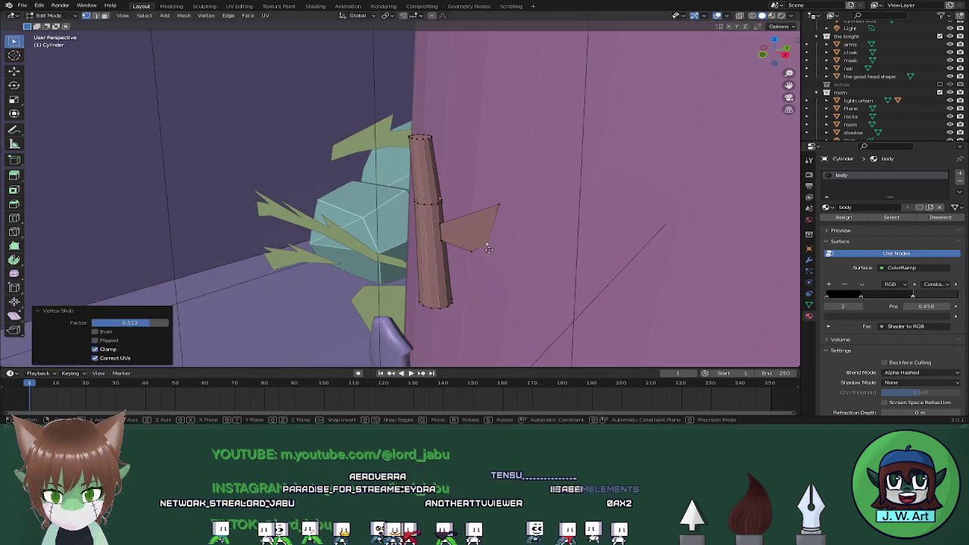
pyautogui.press('g')
pyautogui.click(497, 227)
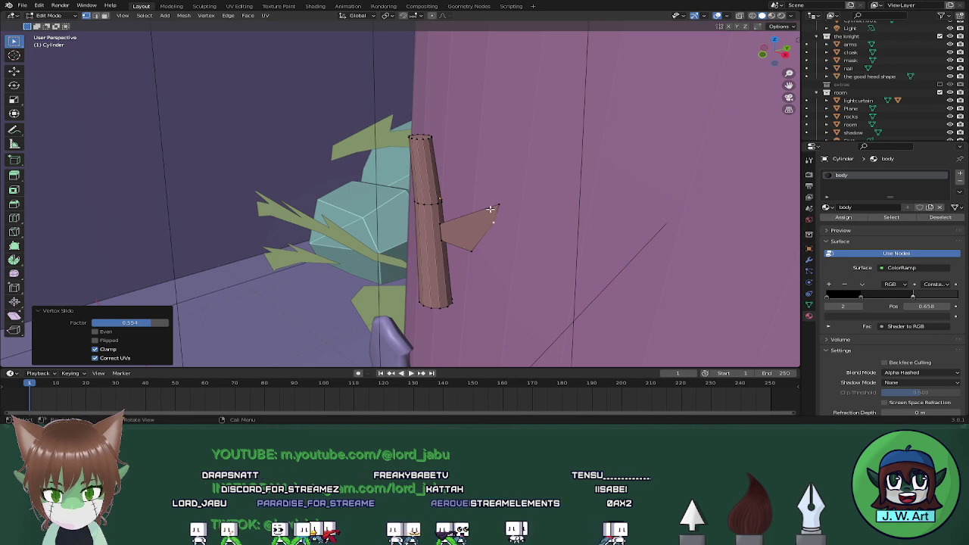
# Subdivide the flap's top edge once and raise the new midpoint about 0.02 m along Z
pyautogui.rightClick(458, 221)
pyautogui.click(458, 221)
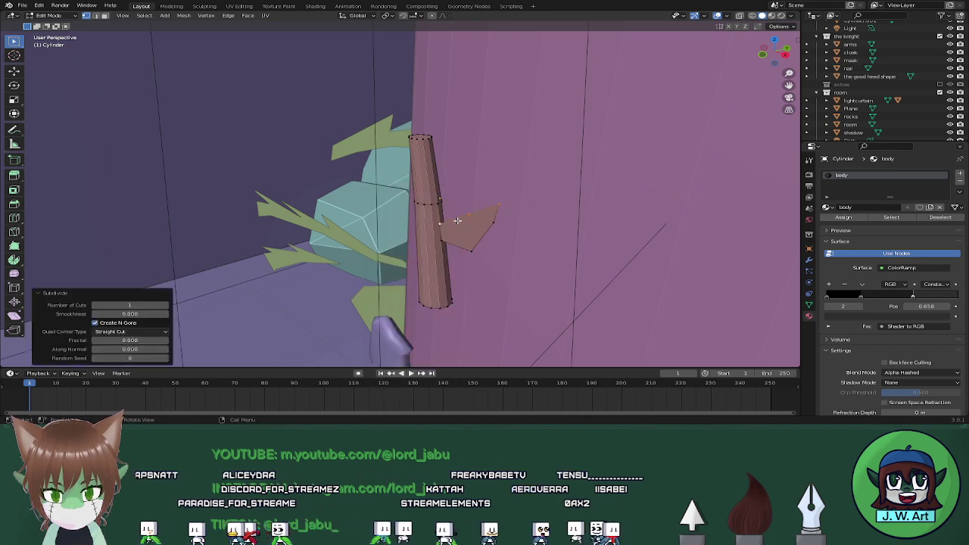
pyautogui.press('g')
pyautogui.press('z')
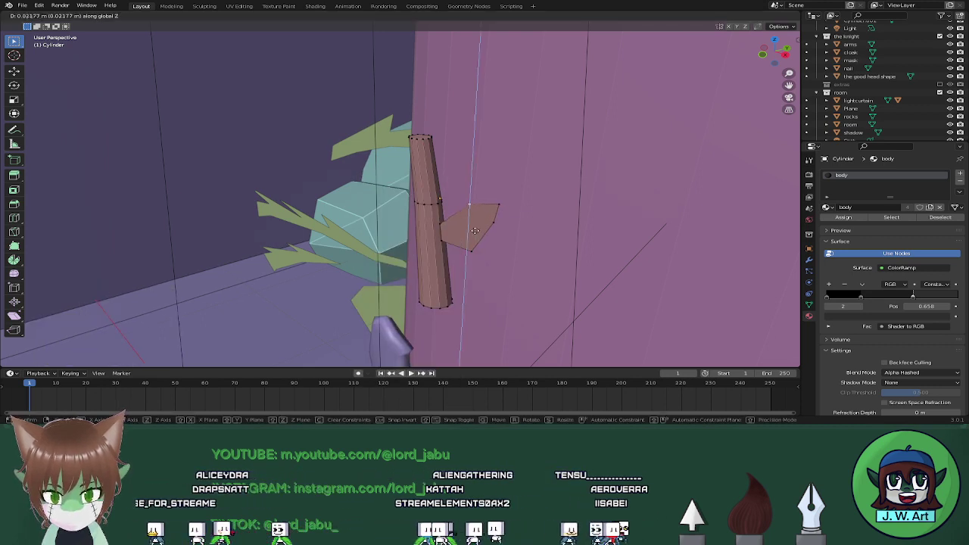
pyautogui.click(476, 232)
# Subdivide the flap's base edge at the rod and connect the new midpoint to the flap's outer tip
pyautogui.click(500, 209)
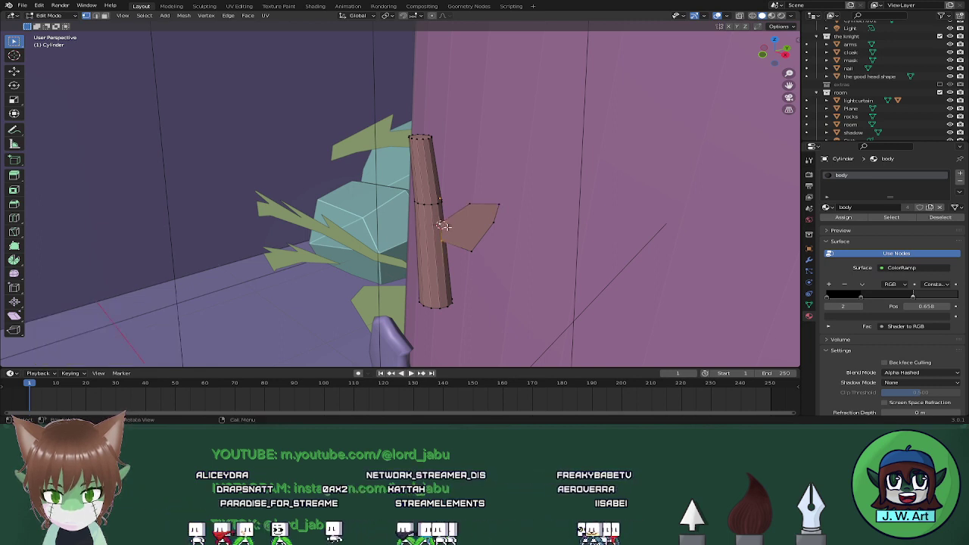
pyautogui.rightClick(442, 225)
pyautogui.click(443, 227)
pyautogui.click(444, 232)
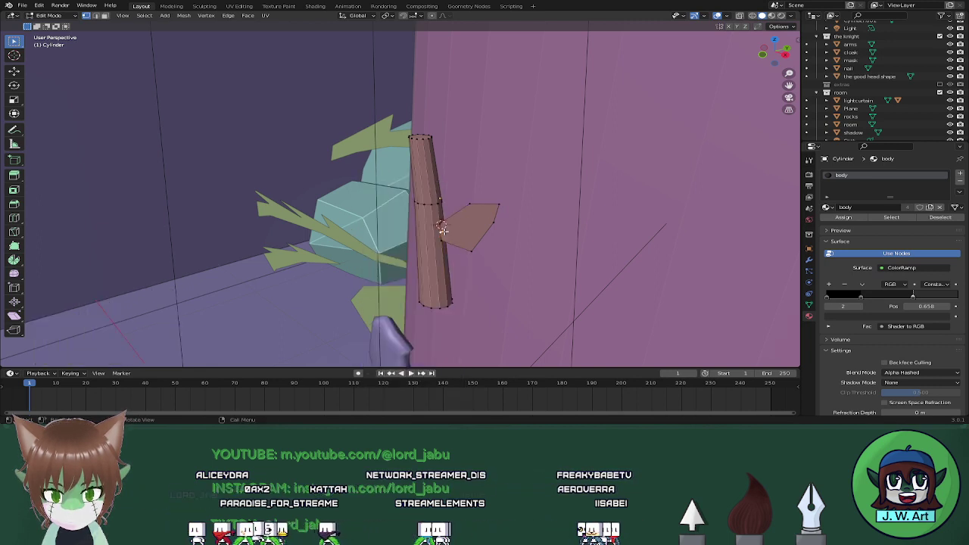
pyautogui.rightClick(499, 206)
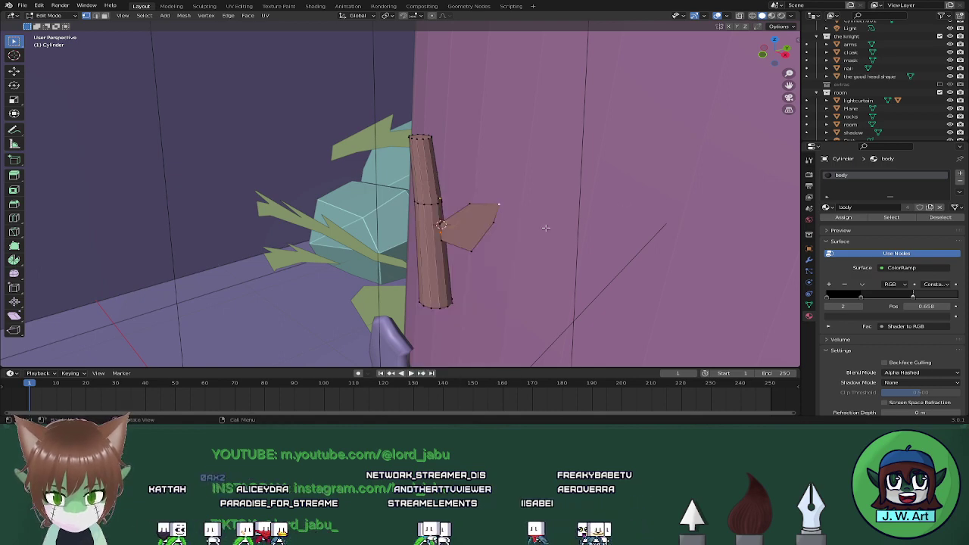
# Raise the middle vertex of the flap's bottom edge about 0.03 m along Z
pyautogui.moveTo(545, 227); pyautogui.dragTo(446, 262, button='middle')
pyautogui.press('`')
pyautogui.press('3')
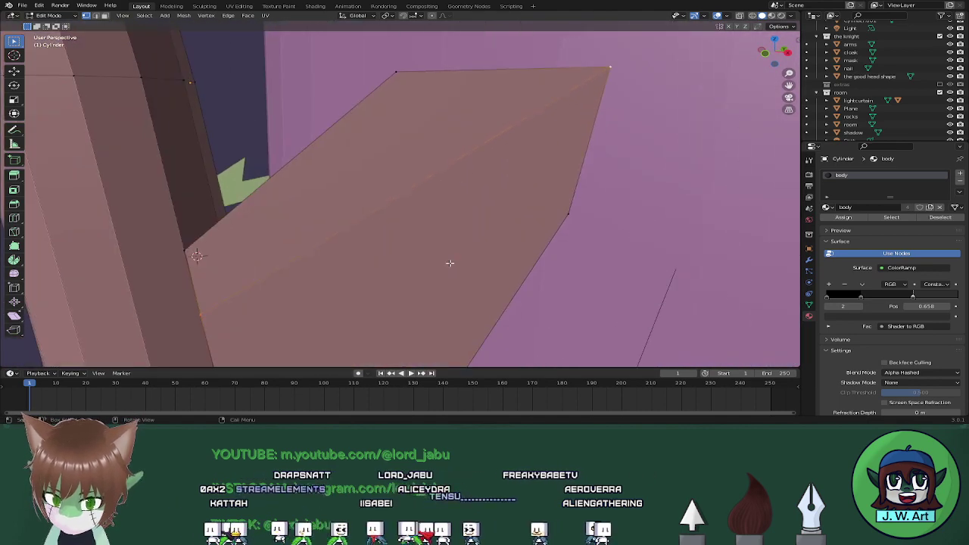
pyautogui.scroll(-7, 450, 262)
pyautogui.keyDown('shift'); pyautogui.moveTo(442, 250); pyautogui.dragTo(466, 249, button='middle'); pyautogui.keyUp('shift')
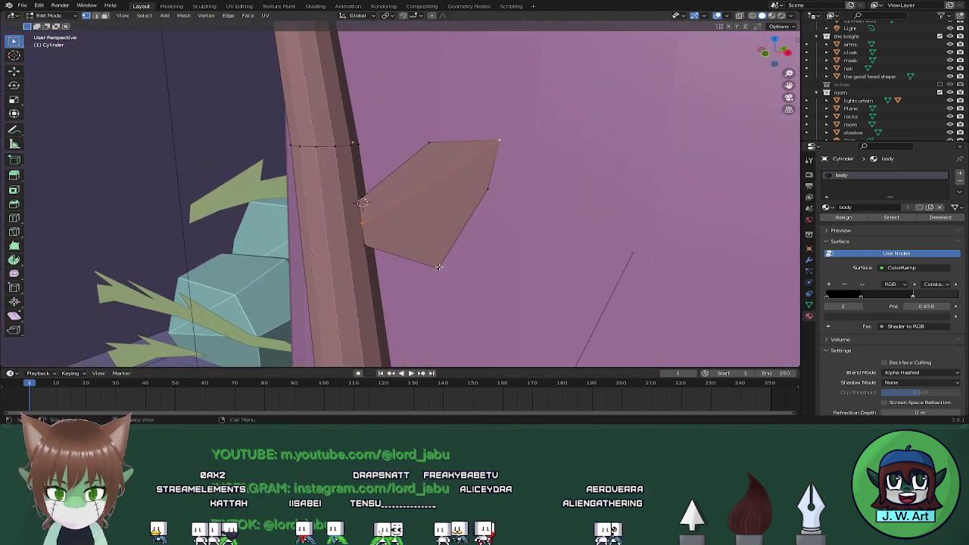
pyautogui.press('g')
pyautogui.press('z')
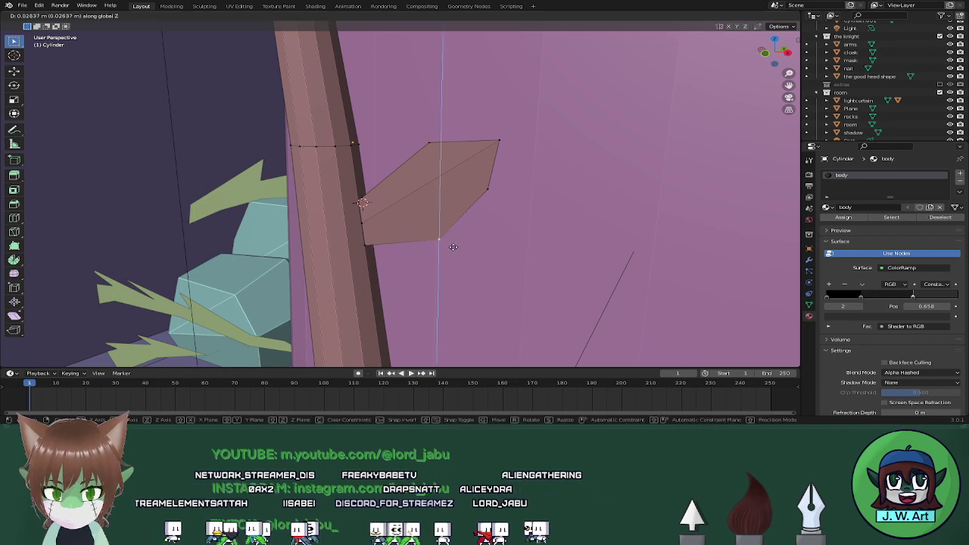
pyautogui.click(449, 247)
pyautogui.moveTo(449, 247); pyautogui.dragTo(441, 221, button='middle')
pyautogui.keyDown('shift'); pyautogui.click(456, 232); pyautogui.keyUp('shift')
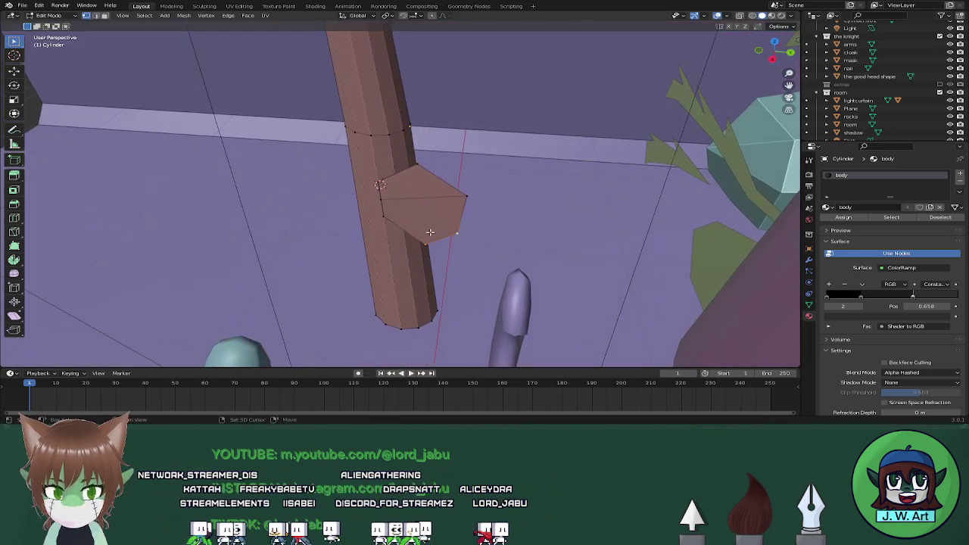
pyautogui.press('g')
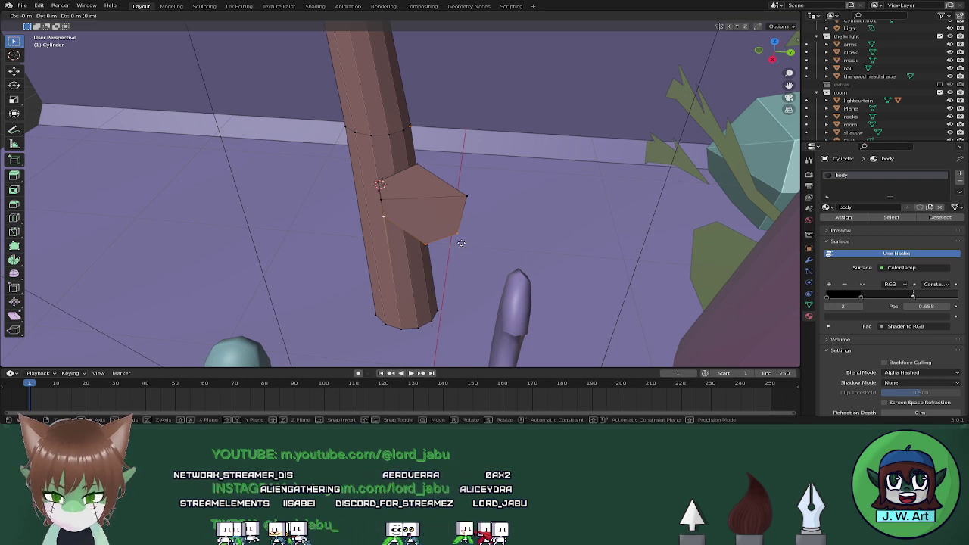
pyautogui.press('Escape')
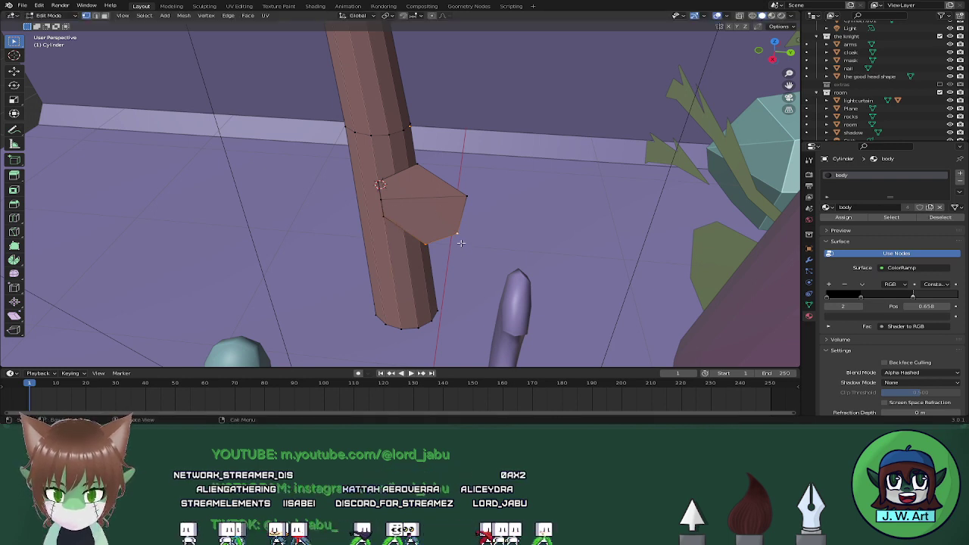
# Shift the flap's bottom outer edge in negative Y, and its raised top vertex about 0.0067 m the same way
pyautogui.press('g')
pyautogui.press('y')
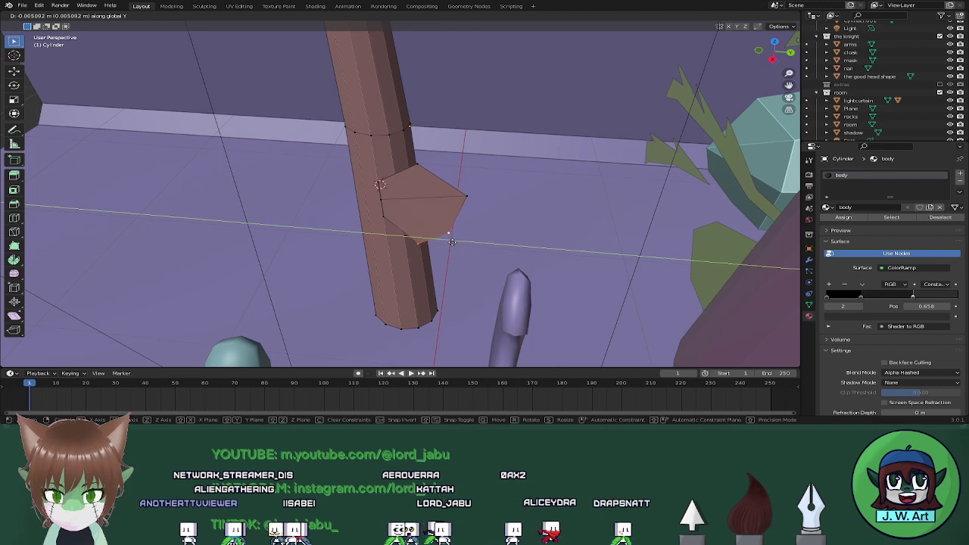
pyautogui.click(452, 242)
pyautogui.moveTo(440, 212); pyautogui.dragTo(419, 209, button='middle')
pyautogui.press('g')
pyautogui.press('y')
pyautogui.click(469, 224)
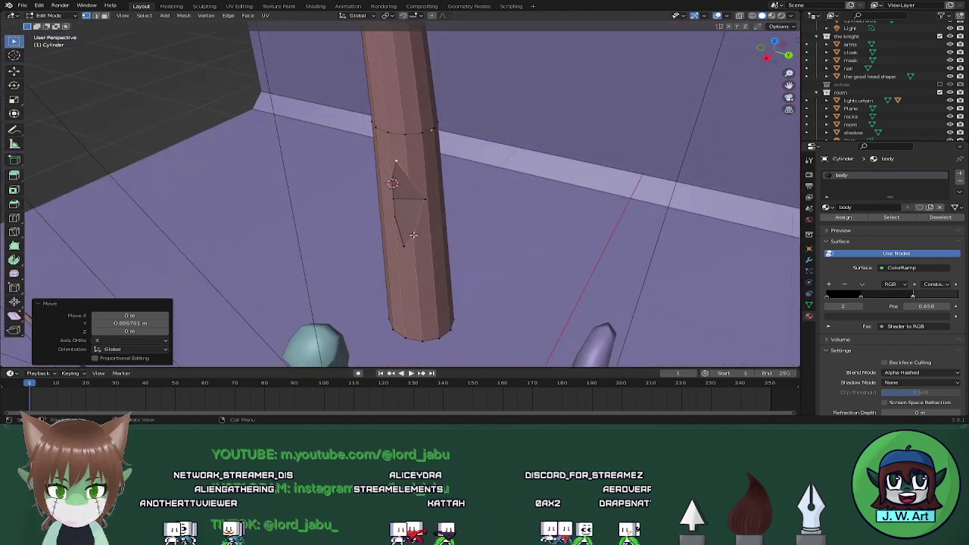
# Move the flap's bottom outer edge about 0.005 m in negative Y and raise it about 0.011 m along Z
pyautogui.click(413, 235)
pyautogui.press('g')
pyautogui.press('y')
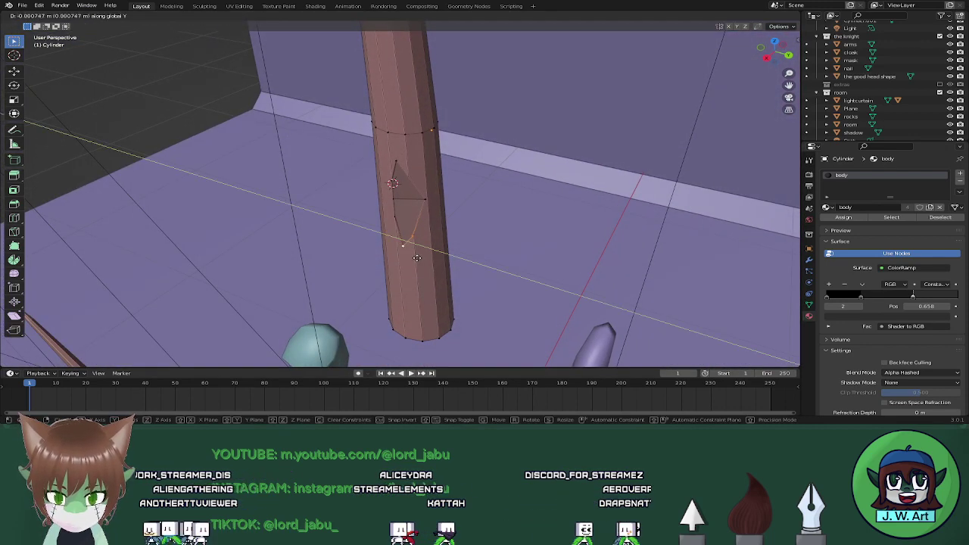
pyautogui.click(413, 255)
pyautogui.press('g')
pyautogui.press('z')
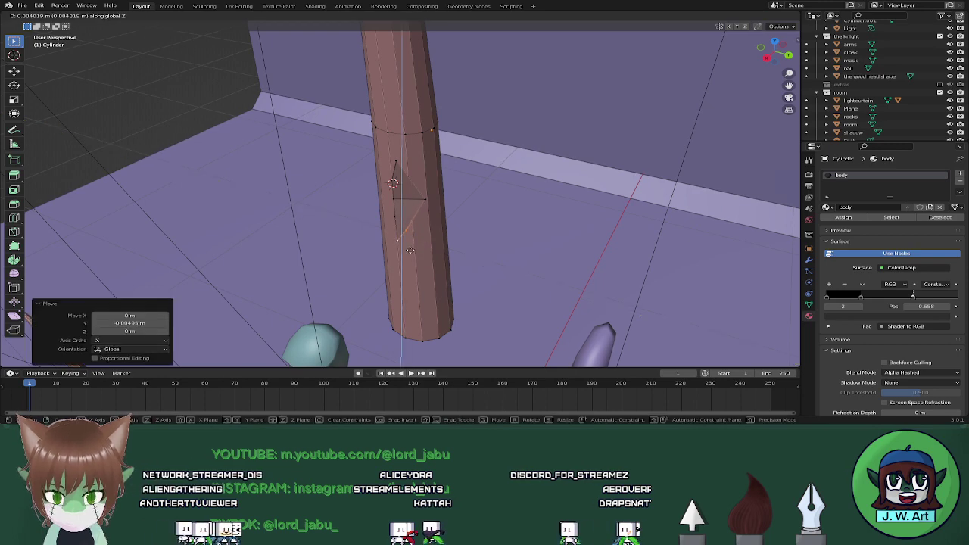
pyautogui.click(409, 243)
# Duplicate the rod's top end face in place and separate the copy into its own object
pyautogui.moveTo(409, 243); pyautogui.dragTo(508, 250, button='middle')
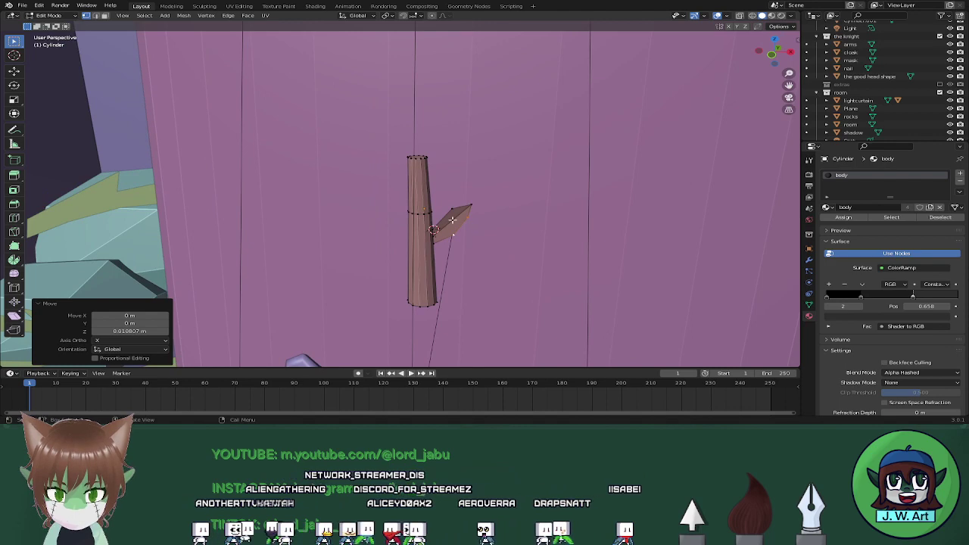
pyautogui.scroll(1, 440, 197)
pyautogui.moveTo(439, 197)
pyautogui.mouseDown(button='middle')
pyautogui.moveTo(383, 227)
pyautogui.moveTo(430, 185)
pyautogui.mouseUp(button='middle')
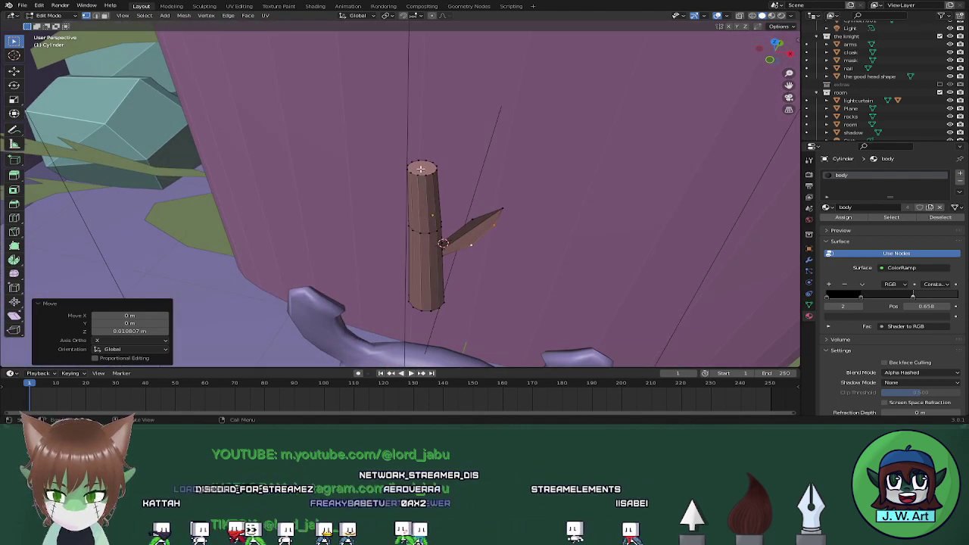
pyautogui.click(421, 168)
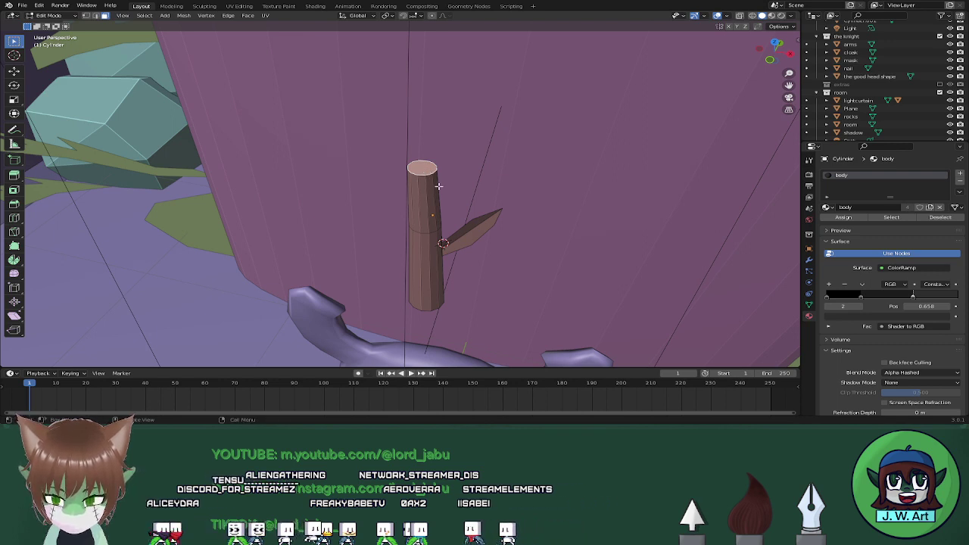
pyautogui.hotkey('shift', 'd')
pyautogui.rightClick(438, 185)
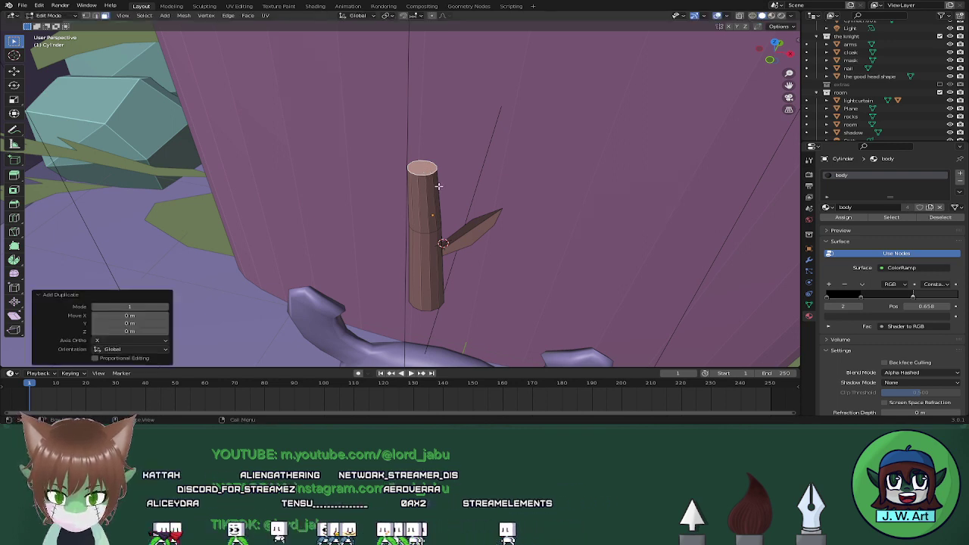
pyautogui.press('p')
pyautogui.click(438, 186)
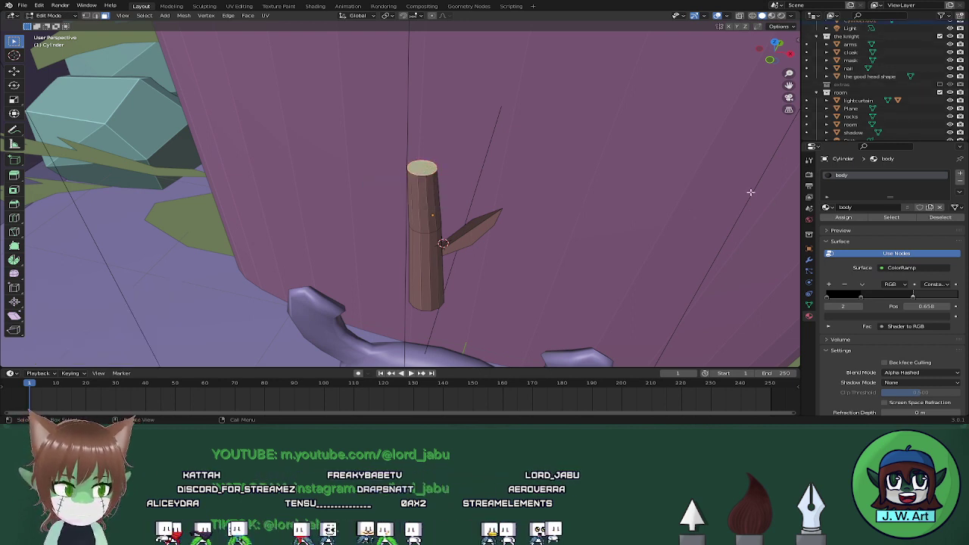
# Remove the body material slot from the separated cap object in object mode
pyautogui.press('Tab')
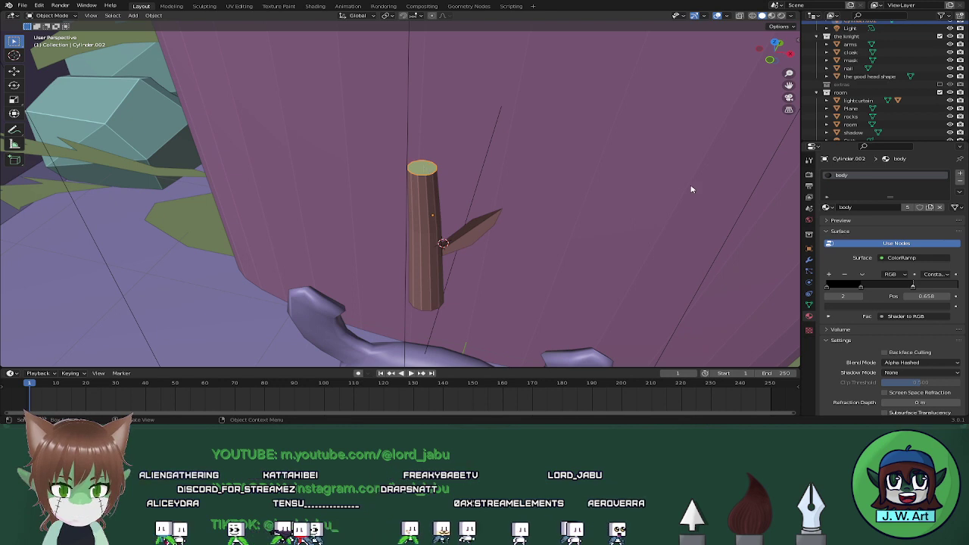
pyautogui.press('Tab')
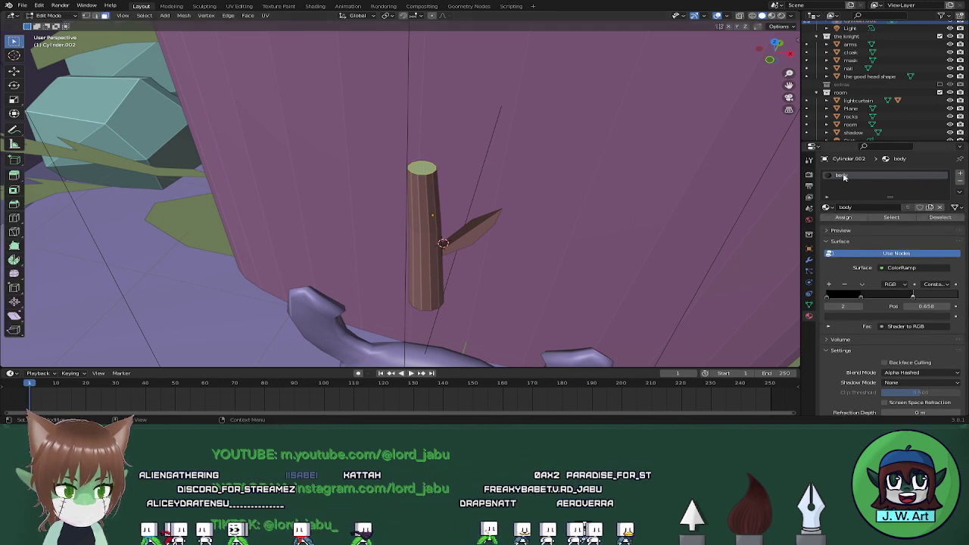
pyautogui.click(961, 182)
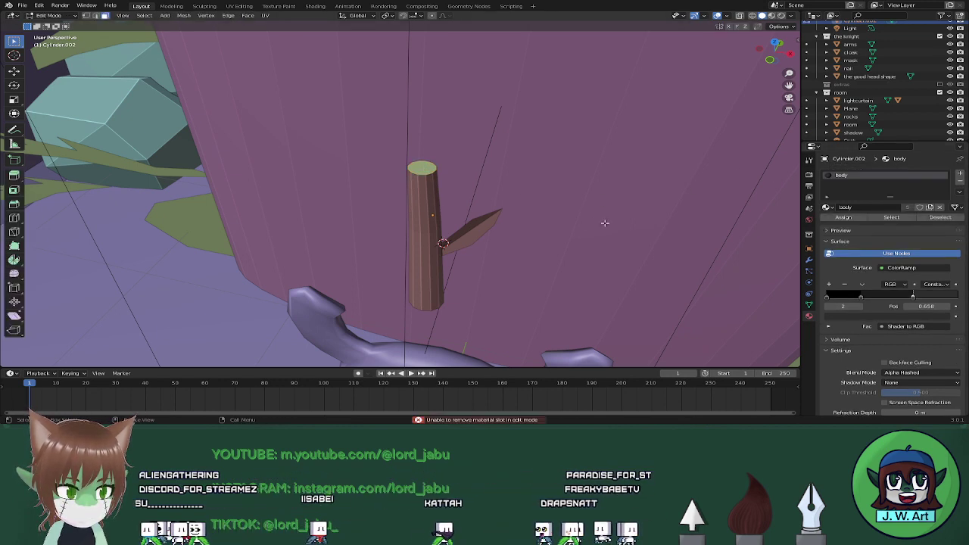
pyautogui.press('Tab')
pyautogui.click(959, 182)
# Create a new material named light on the separated cap object
pyautogui.click(827, 206)
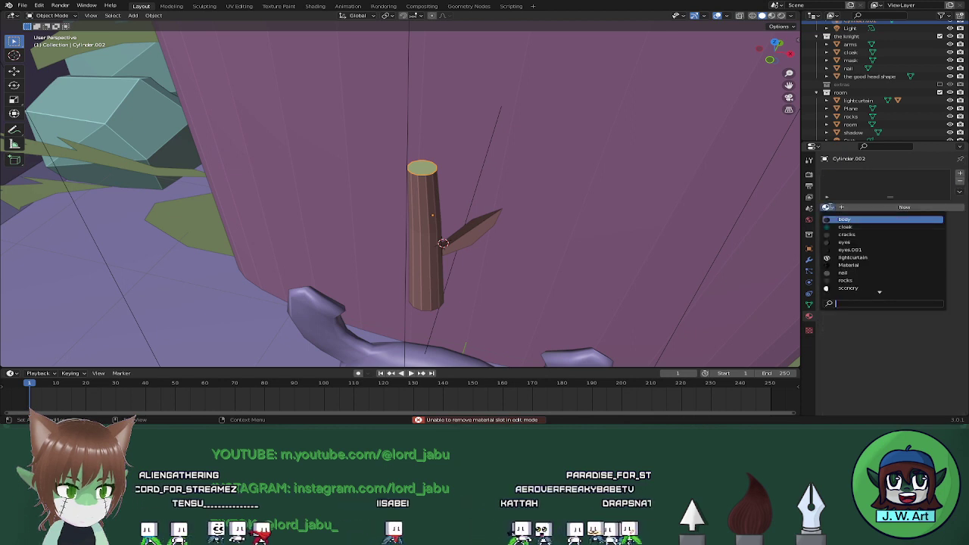
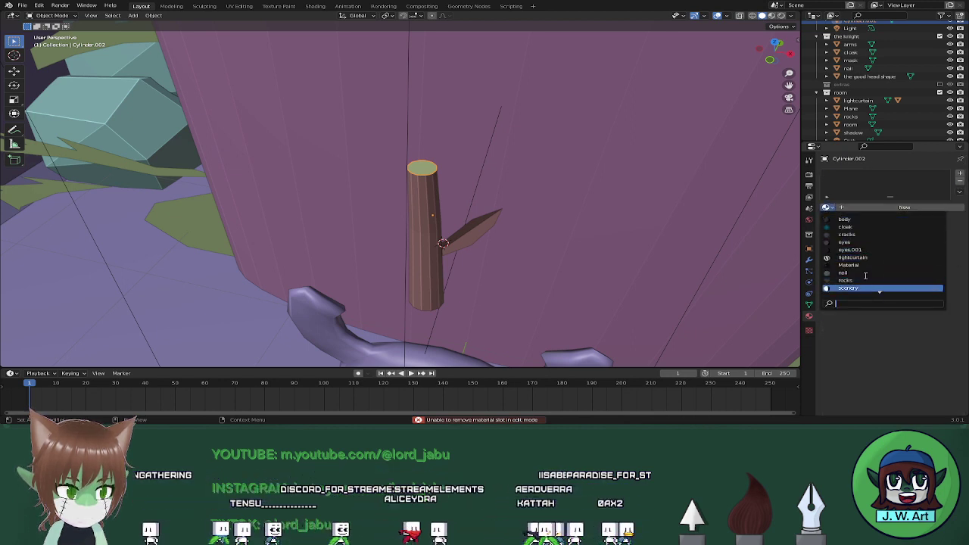
pyautogui.scroll(-1, 865, 275)
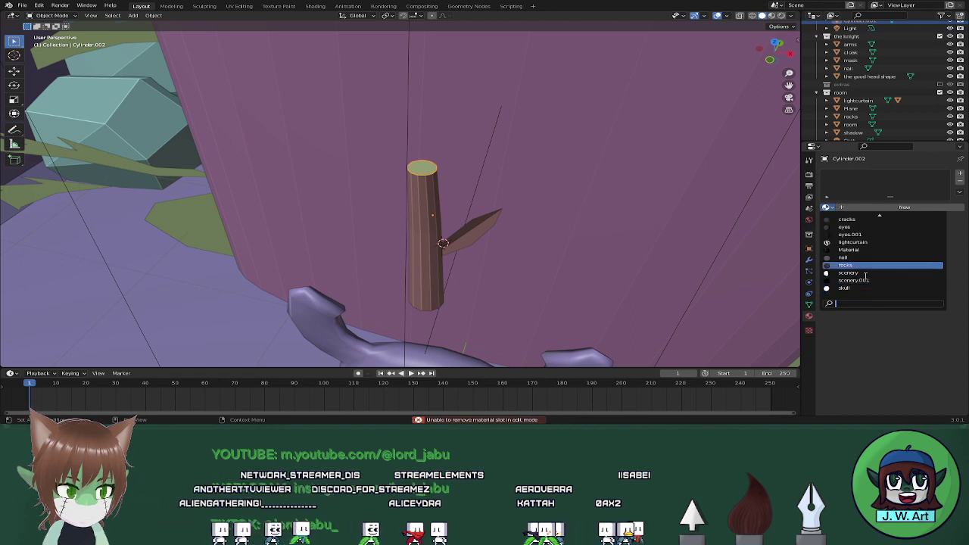
pyautogui.click(860, 206)
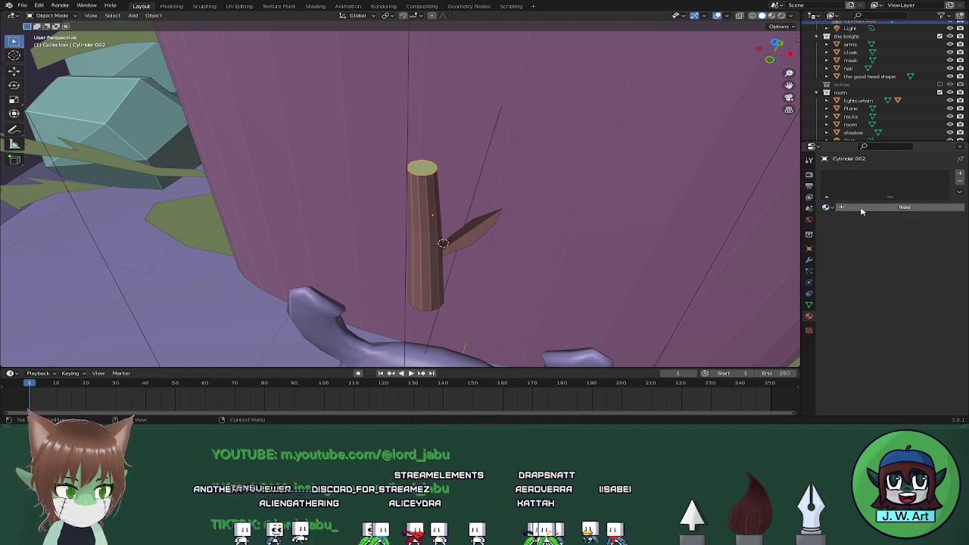
pyautogui.click(861, 207)
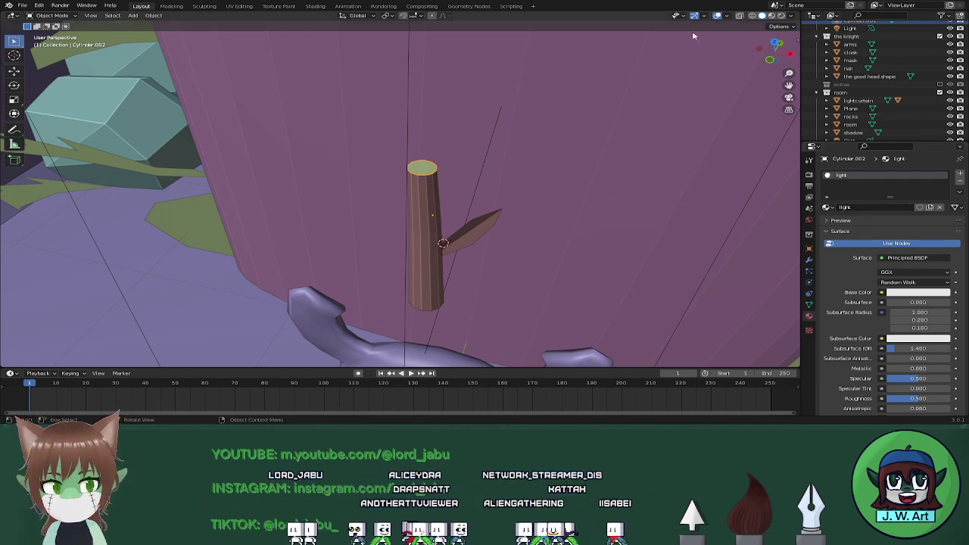
# In the Shading workspace, replace the light material's Principled BSDF with an Emission shader connected to the output's Surface
pyautogui.click(315, 7)
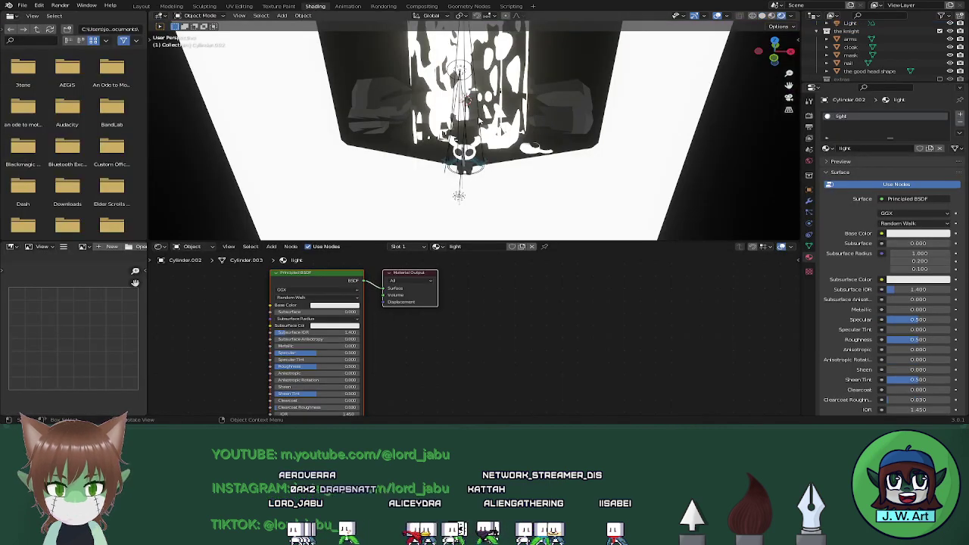
pyautogui.press('KP_Decimal')
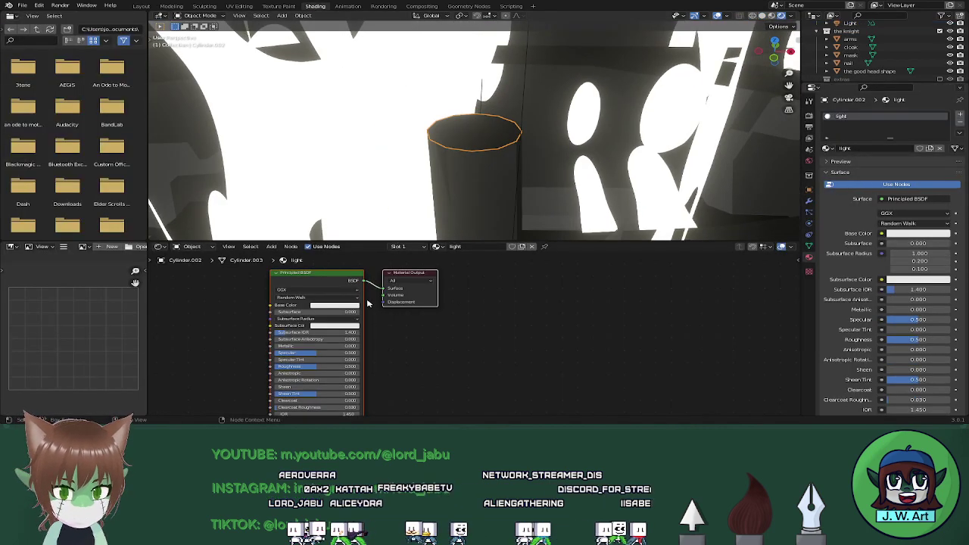
pyautogui.press('x')
pyautogui.hotkey('shift', 'a')
pyautogui.click(324, 279)
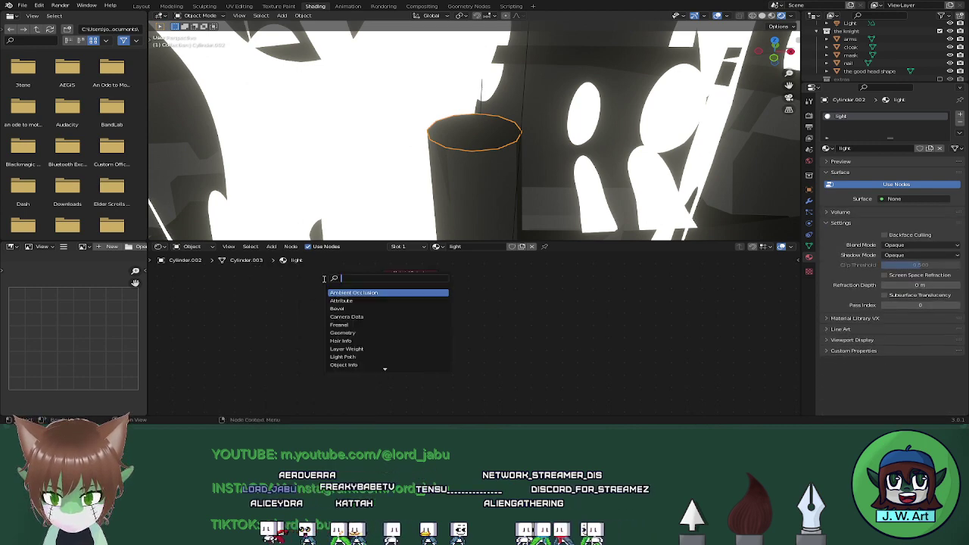
pyautogui.write('emis')
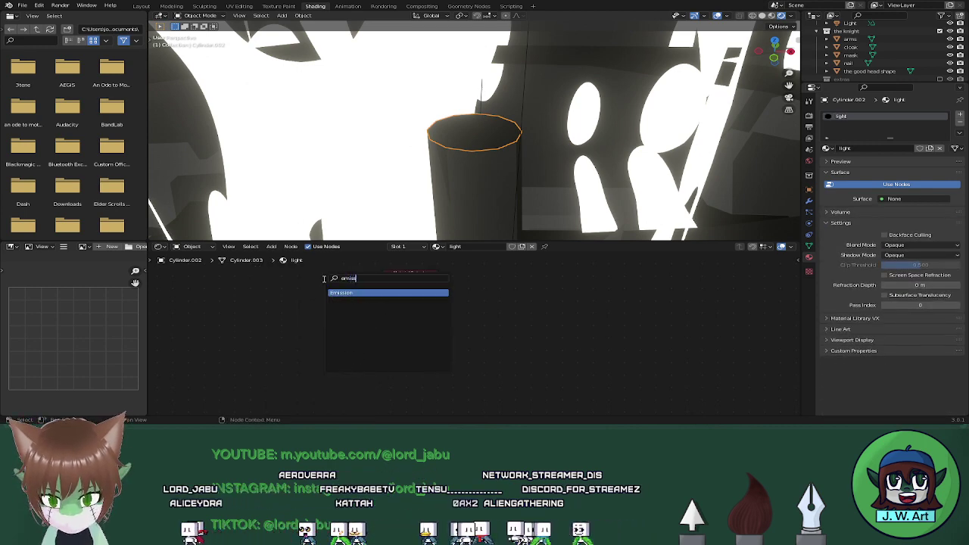
pyautogui.click(336, 294)
pyautogui.click(341, 284)
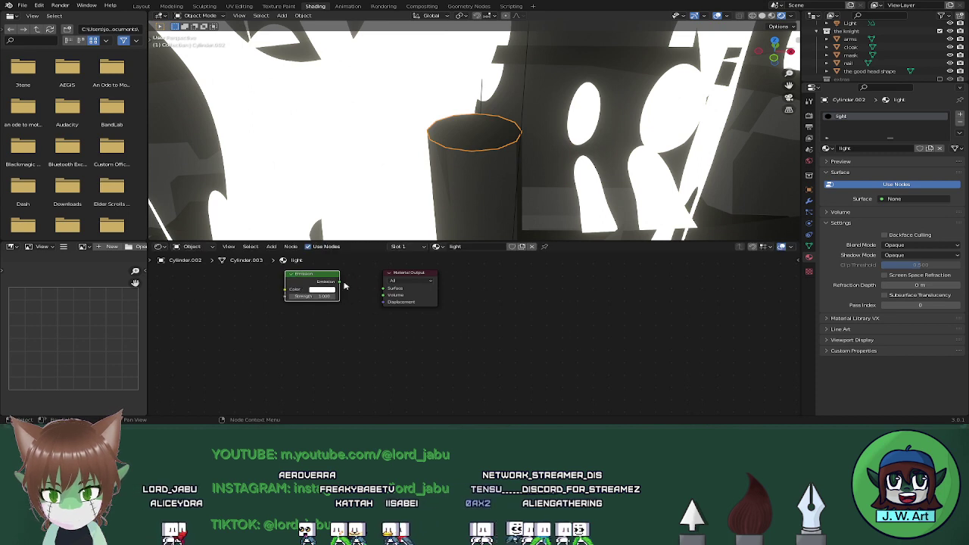
# Tint the light material's emission colour pale yellow and return to the Layout workspace
pyautogui.click(321, 289)
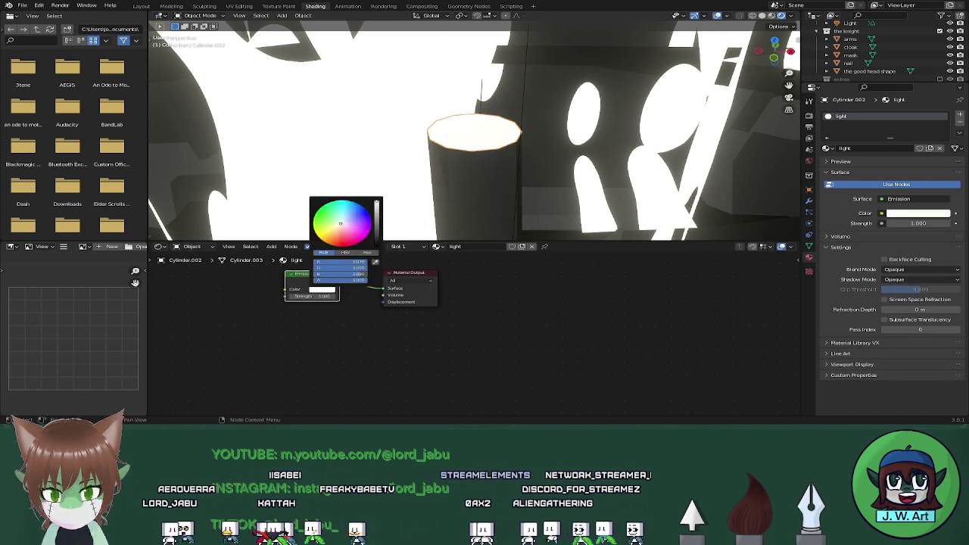
pyautogui.scroll(-3, 583, 205)
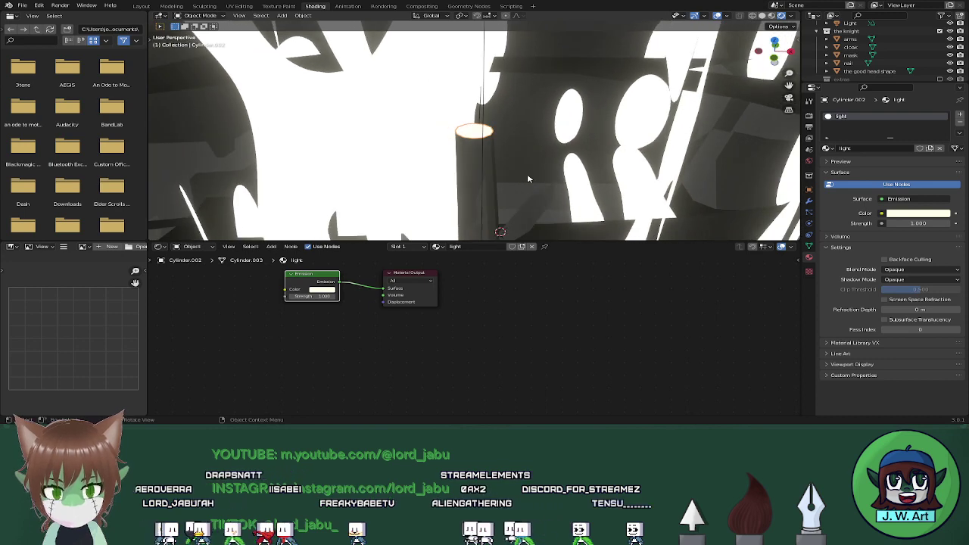
pyautogui.click(152, 6)
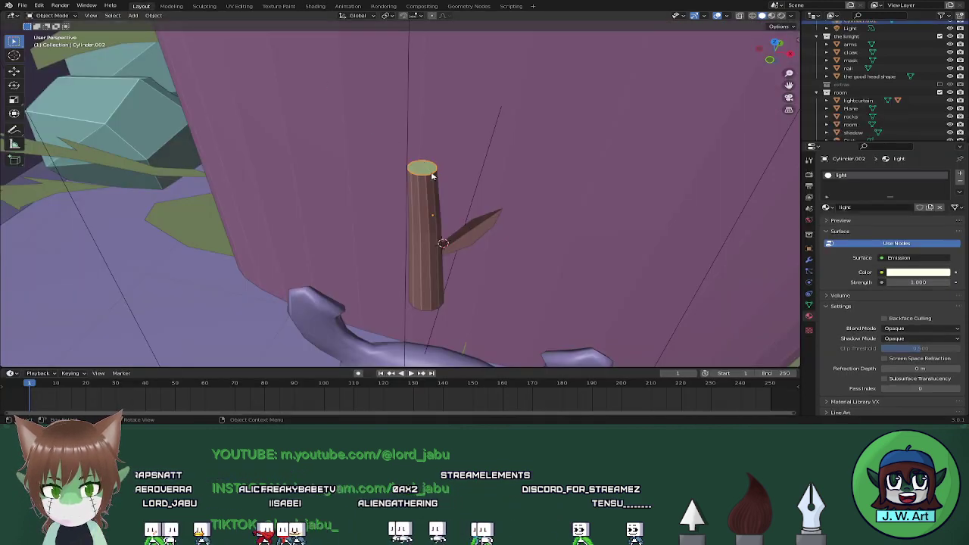
# Enter mesh editing on the cap object and save the scene file
pyautogui.scroll(4, 454, 162)
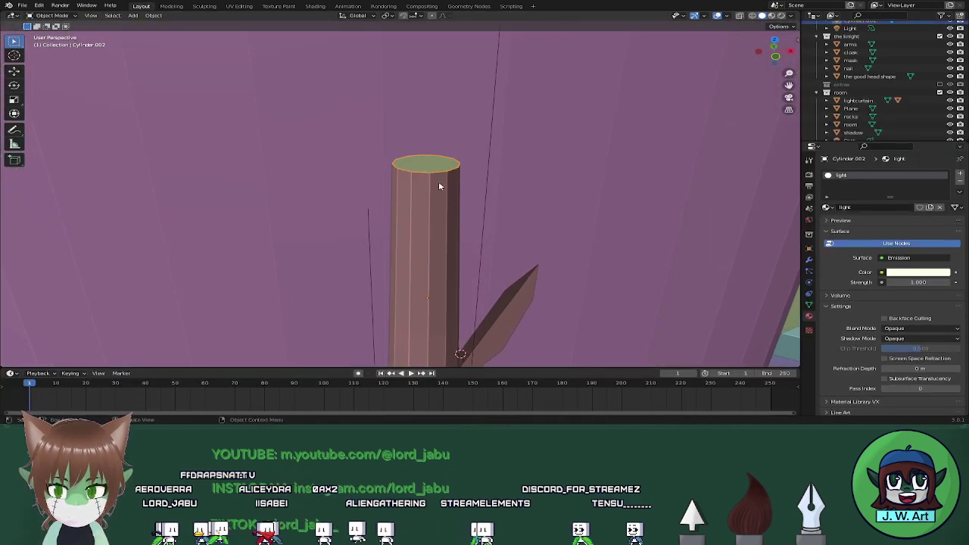
pyautogui.press('Tab')
pyautogui.hotkey('ctrl', 's')
# Extrude the cap face about 0.012 m along its normal and scale the new face by 1.353 into a flared collar
pyautogui.moveTo(438, 183); pyautogui.dragTo(449, 218, button='middle')
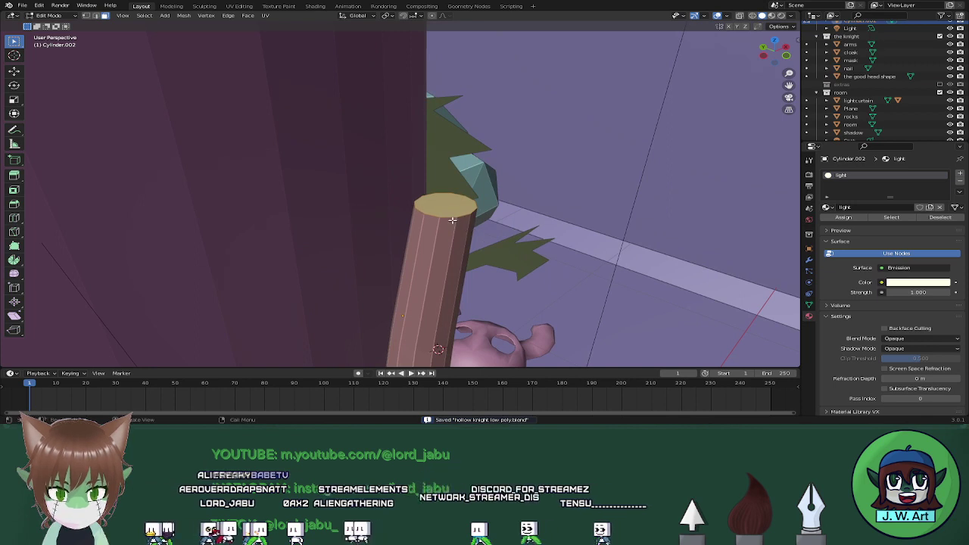
pyautogui.press('e')
pyautogui.click(502, 238)
pyautogui.press('s')
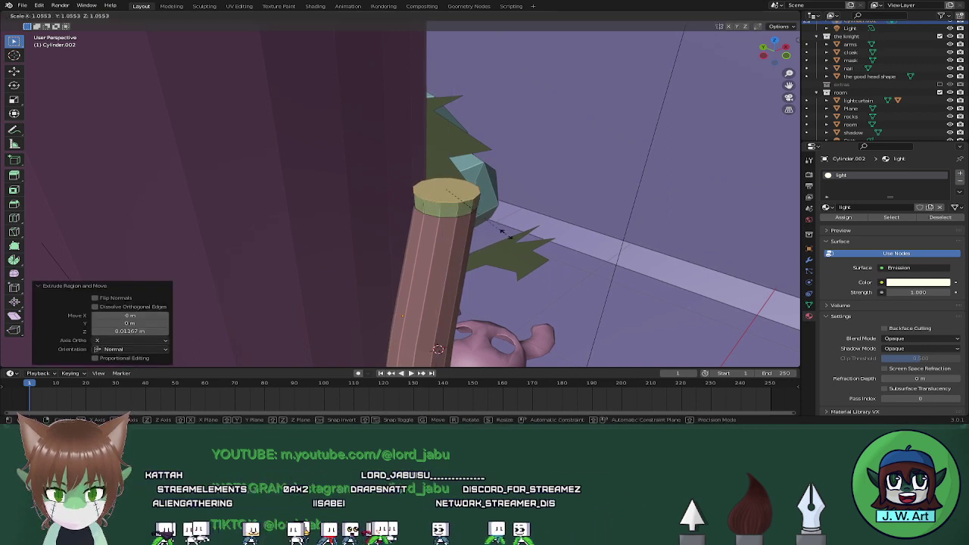
pyautogui.click(513, 236)
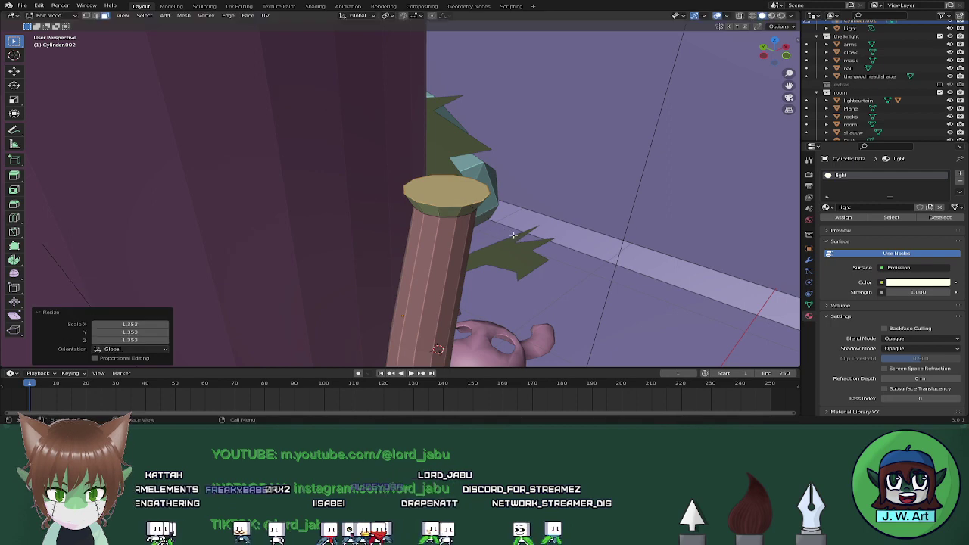
# Delete the top face of the flared collar to leave it open
pyautogui.click(453, 196)
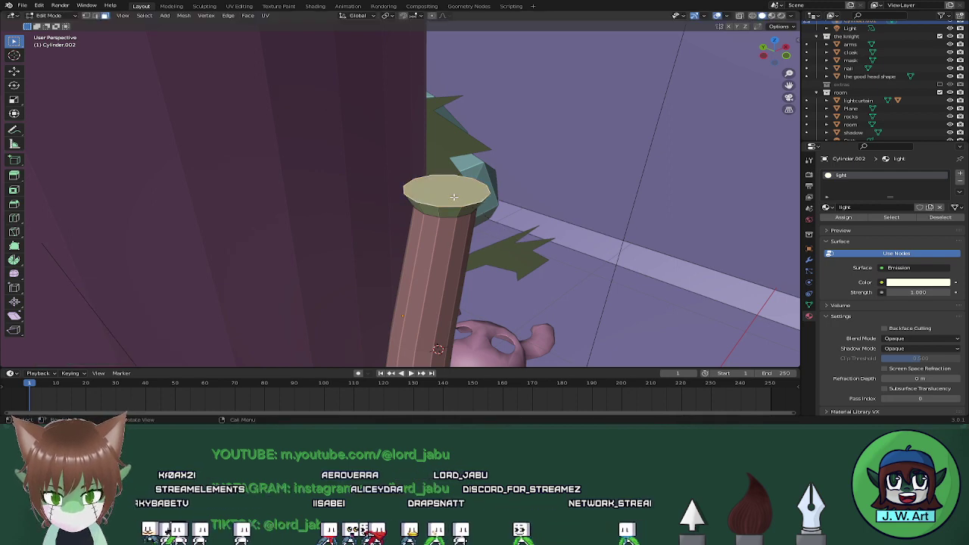
pyautogui.press('x')
pyautogui.click(455, 200)
# Extrude two adjacent edges of the collar's rim about 0.051 m up along Z and scale the petal's top edge narrower
pyautogui.moveTo(481, 203); pyautogui.dragTo(426, 234, button='middle')
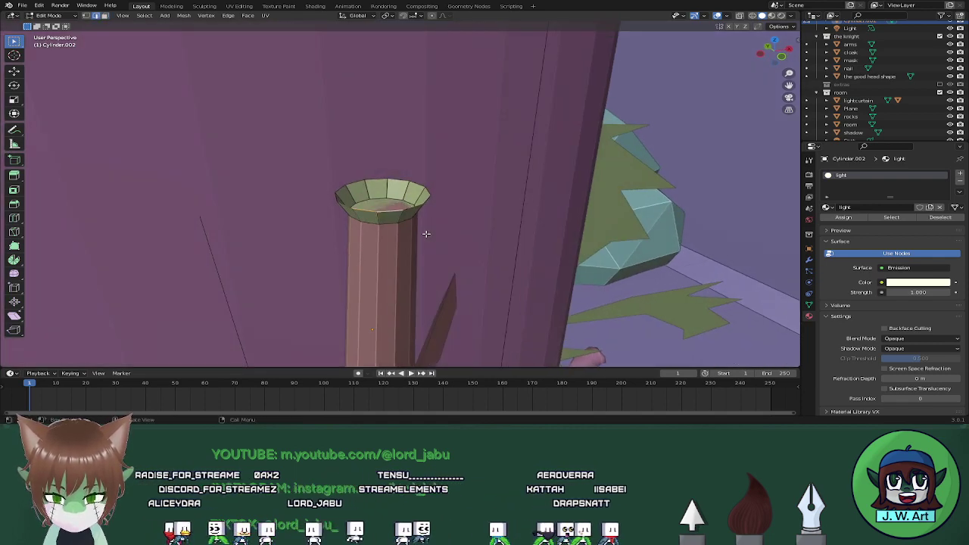
pyautogui.press('e')
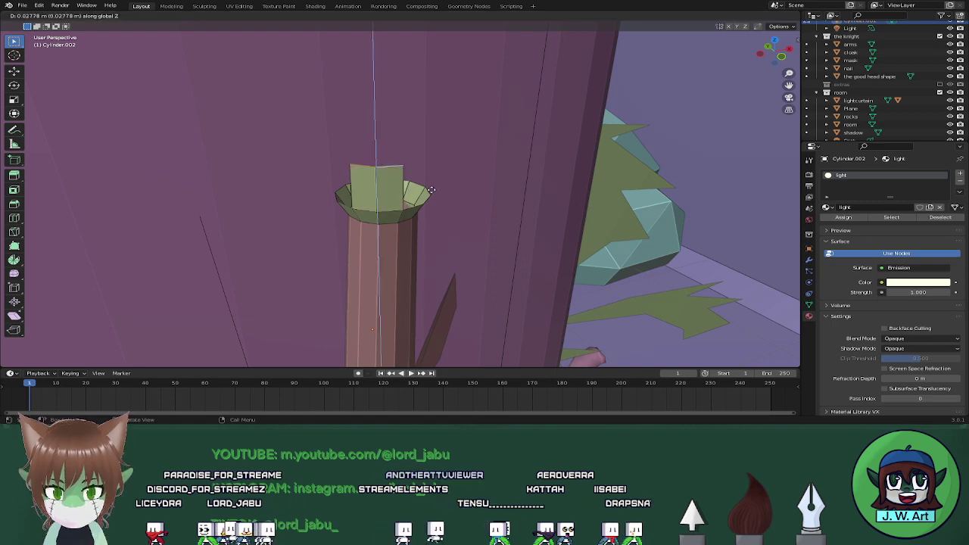
pyautogui.click(424, 152)
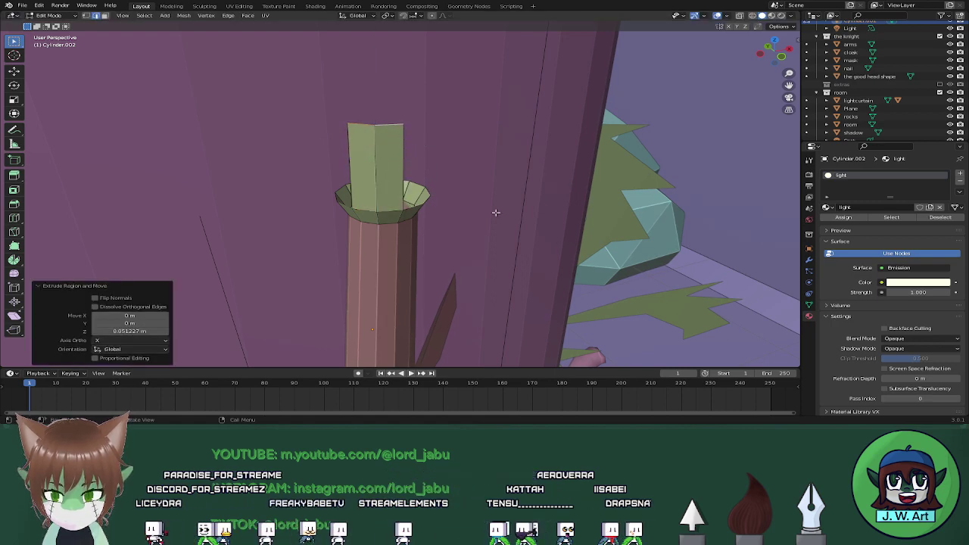
pyautogui.press('s')
pyautogui.click(432, 184)
# Extrude the next pair of collar rim edges about 0.048 m up along Z and scale the second petal's top edge narrower
pyautogui.moveTo(432, 186); pyautogui.dragTo(417, 238, button='middle')
pyautogui.click(344, 207)
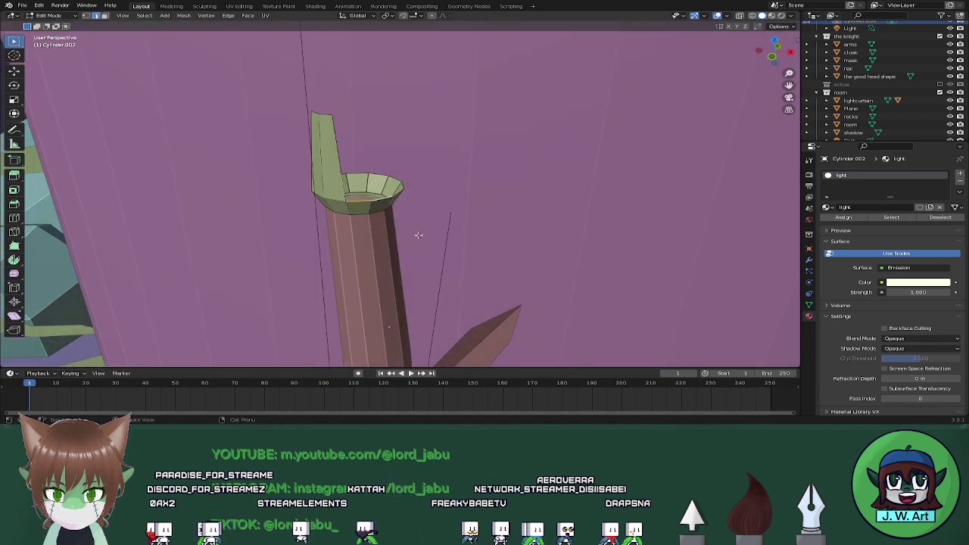
pyautogui.press('g')
pyautogui.press('z')
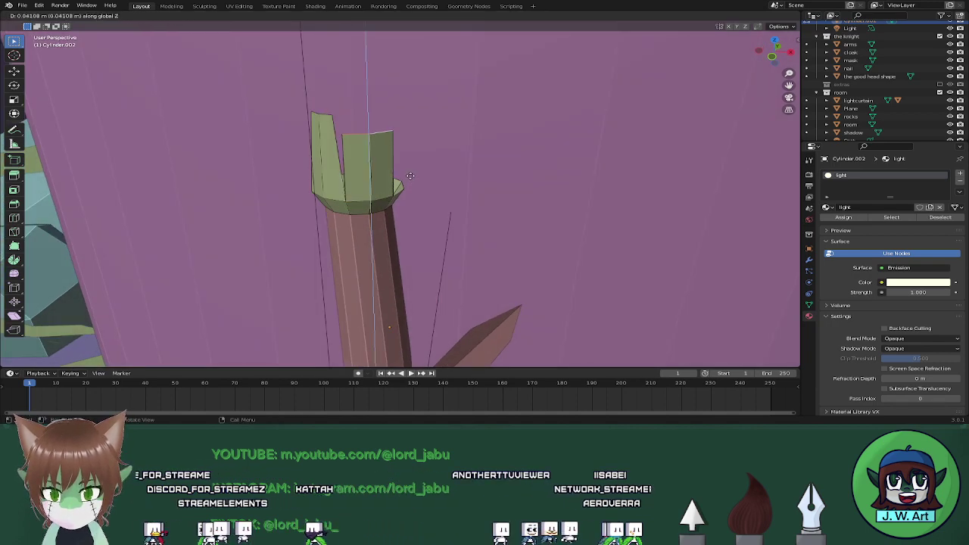
pyautogui.click(418, 170)
pyautogui.press('s')
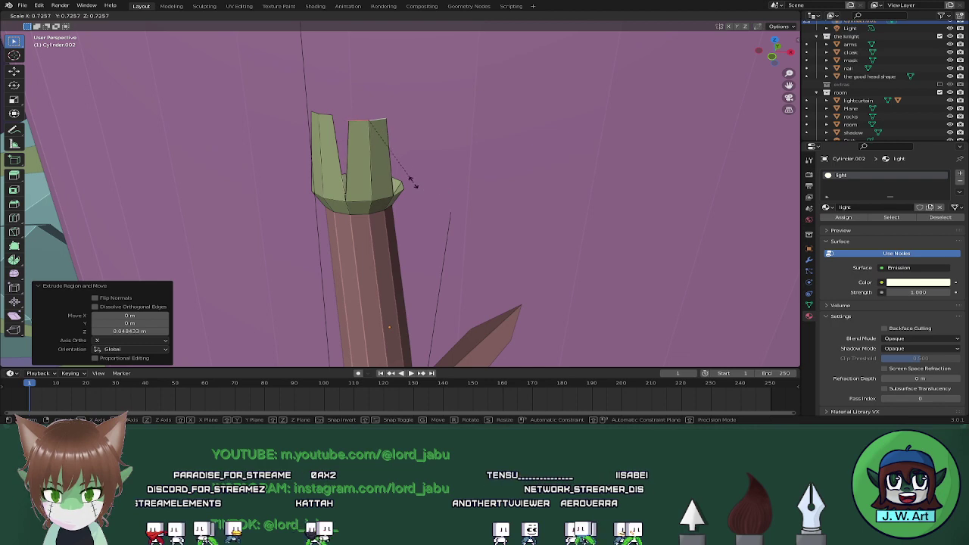
pyautogui.click(446, 198)
# Extrude the following two rim edges about 0.053 m up along Z and scale the third petal's top edge by 0.668
pyautogui.moveTo(446, 199); pyautogui.dragTo(382, 216, button='middle')
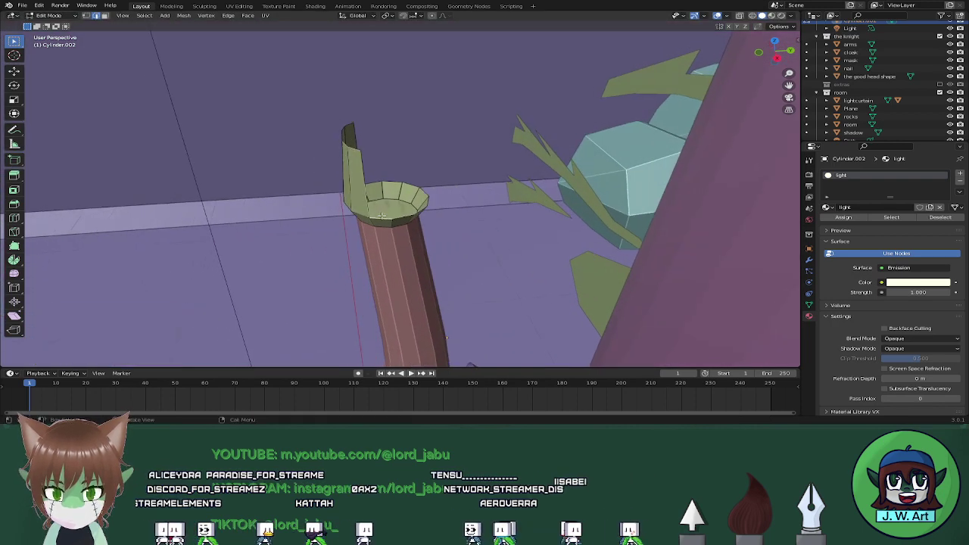
pyautogui.press('g')
pyautogui.press('z')
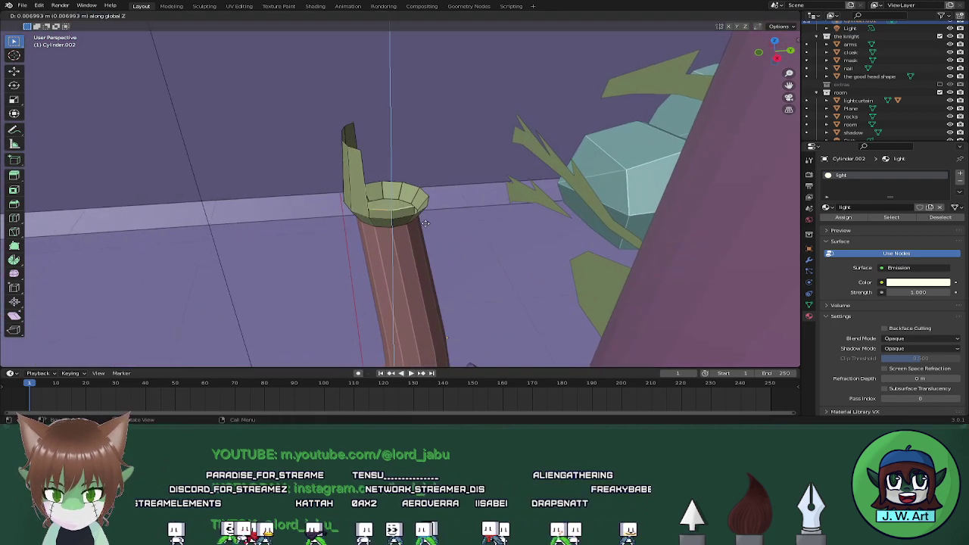
pyautogui.click(420, 168)
pyautogui.press('s')
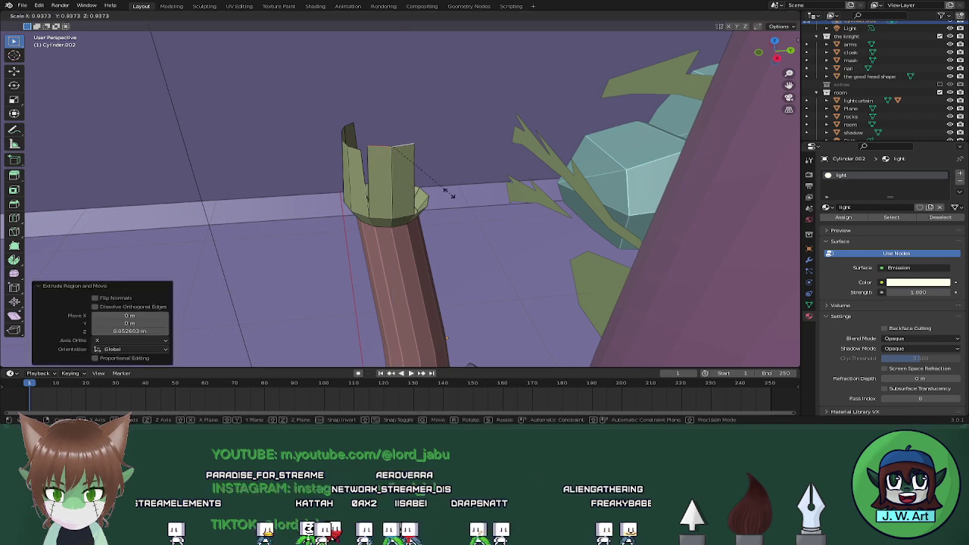
pyautogui.click(425, 183)
# Extrude another pair of rim edges about 0.046 m up along Z and narrow the fourth petal's top edge
pyautogui.moveTo(425, 183); pyautogui.dragTo(341, 208, button='middle')
pyautogui.scroll(1, 378, 219)
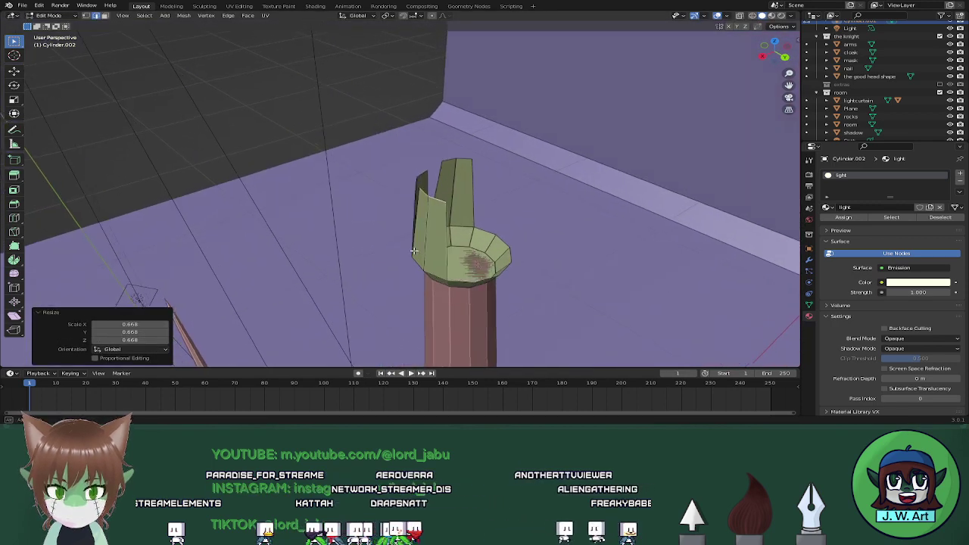
pyautogui.moveTo(455, 223); pyautogui.dragTo(378, 232, button='middle')
pyautogui.click(443, 286)
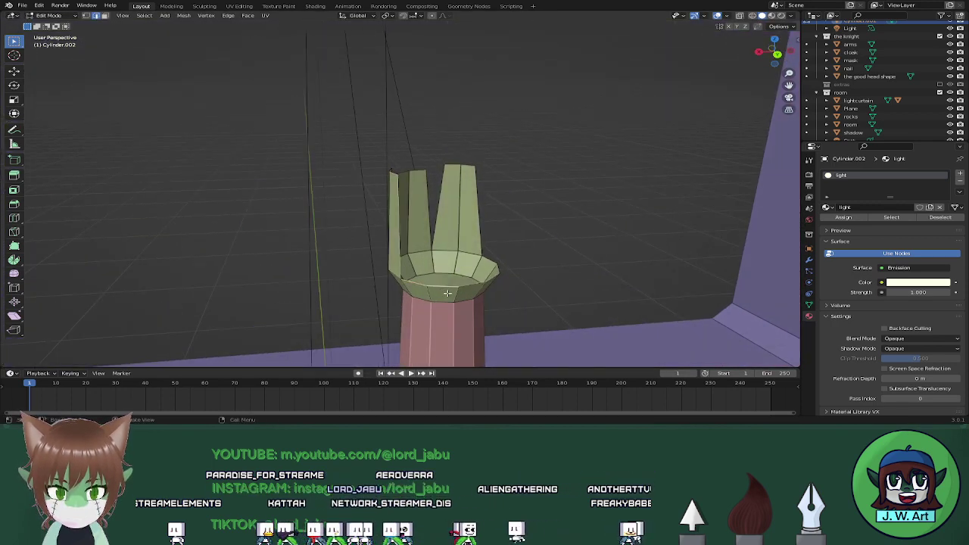
pyautogui.press('e')
pyautogui.click(435, 203)
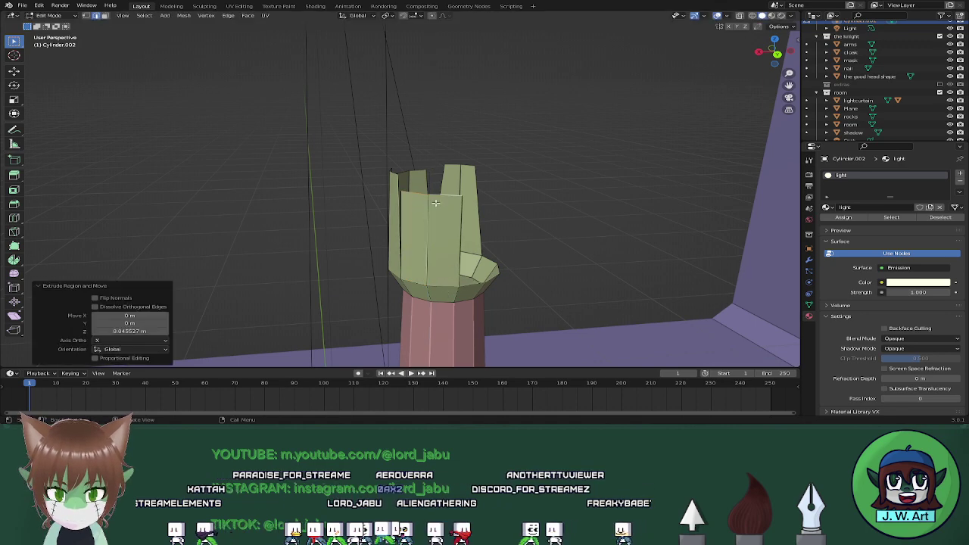
pyautogui.press('s')
pyautogui.click(468, 244)
# Extrude the fifth petal about 0.041 m up from two rim edges, raise its top about 0.007 m more and scale it by 0.704
pyautogui.moveTo(468, 244); pyautogui.dragTo(395, 275, button='middle')
pyautogui.click(410, 287)
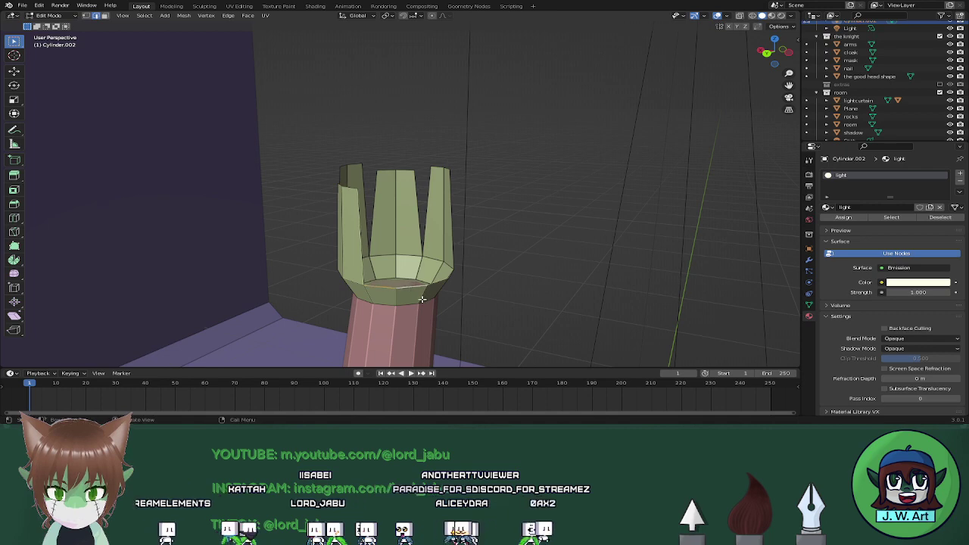
pyautogui.press('e')
pyautogui.click(437, 215)
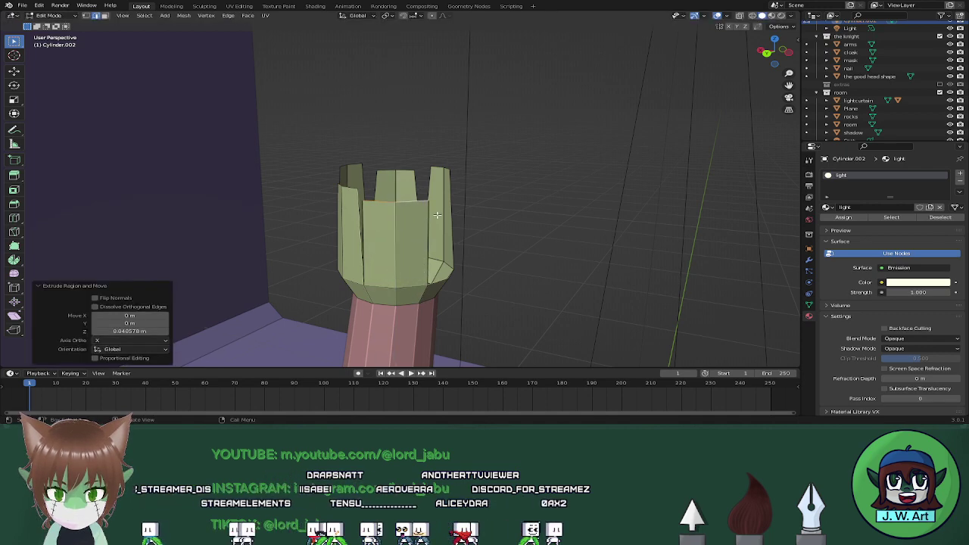
pyautogui.press('g')
pyautogui.press('z')
pyautogui.click(454, 225)
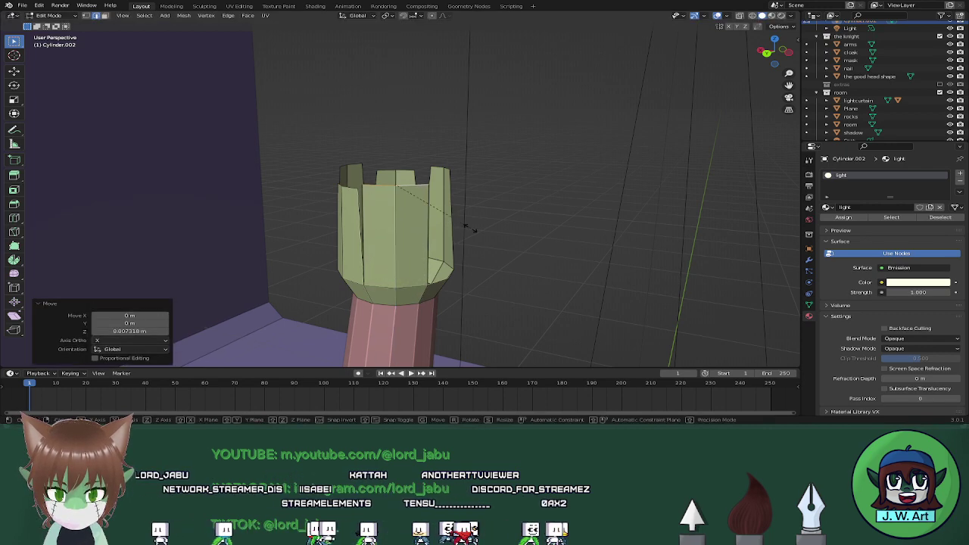
pyautogui.press('s')
pyautogui.click(446, 221)
# Extrude the last pair of rim edges about 0.043 m up along Z and scale the sixth petal's top edge by about 0.68
pyautogui.moveTo(446, 221); pyautogui.dragTo(399, 250, button='middle')
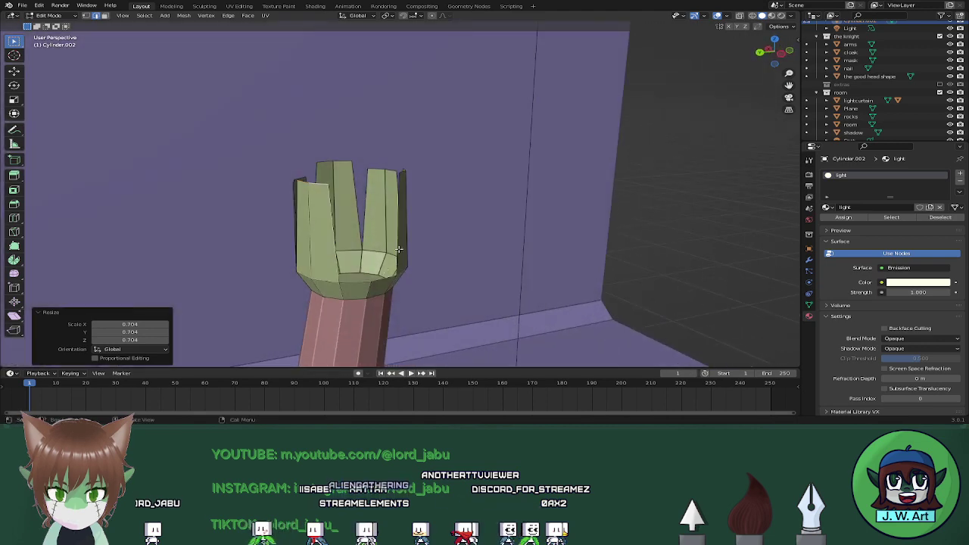
pyautogui.click(358, 281)
pyautogui.press('e')
pyautogui.press('z')
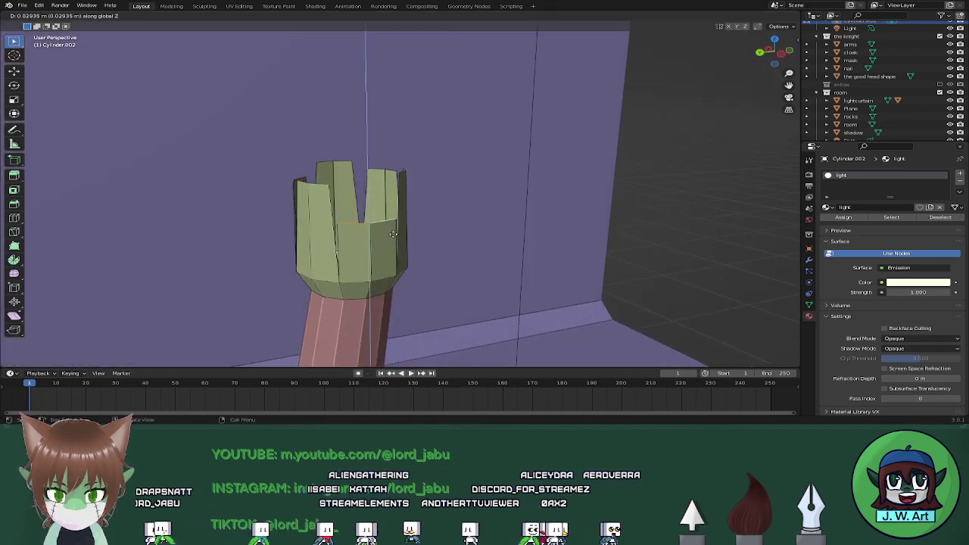
pyautogui.click(392, 211)
pyautogui.press('s')
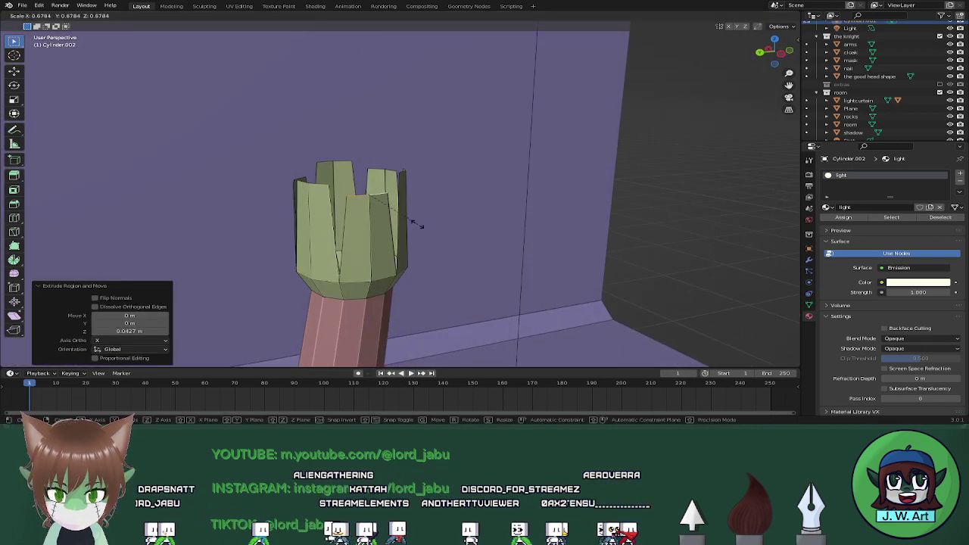
pyautogui.click(416, 223)
# Select one petal's top edges and move them outward along X so the petal leans away from the collar
pyautogui.moveTo(416, 222); pyautogui.dragTo(474, 265, button='middle')
pyautogui.keyDown('shift'); pyautogui.click(365, 199); pyautogui.keyUp('shift')
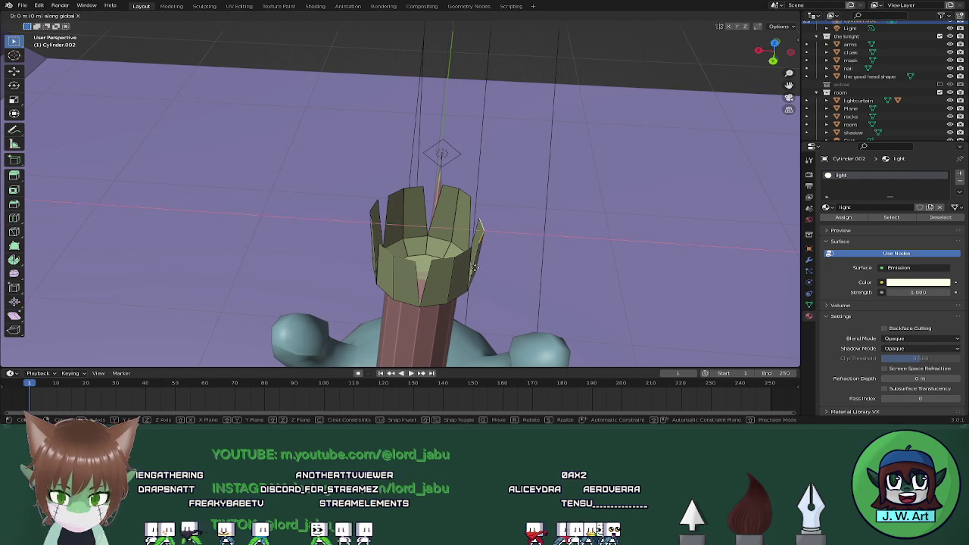
pyautogui.press('g')
pyautogui.press('x')
pyautogui.click(492, 257)
# Try to move the adjacent petal's tip slightly outward in the horizontal plane
pyautogui.click(450, 188)
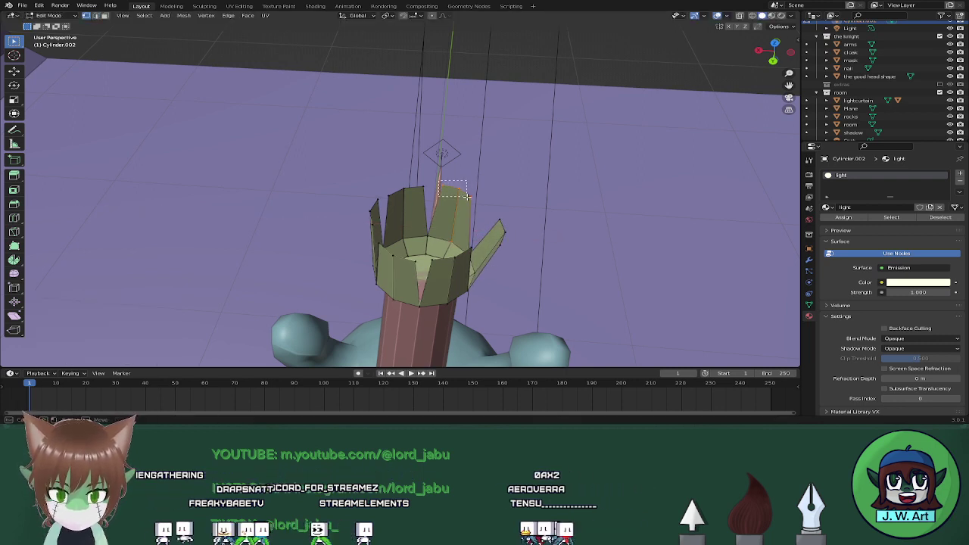
pyautogui.moveTo(453, 183); pyautogui.dragTo(437, 249, button='middle')
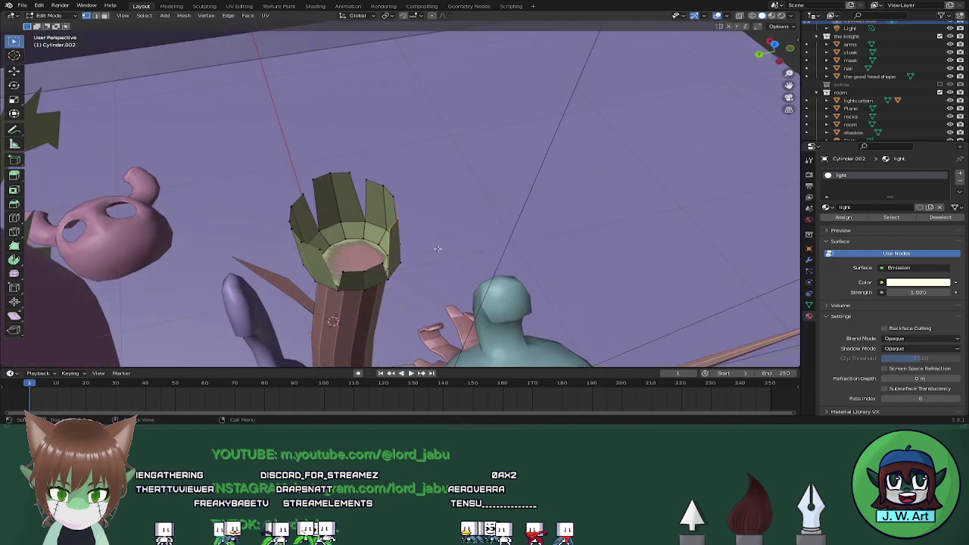
pyautogui.press('g')
pyautogui.hotkey('shift', 'z')
pyautogui.click(455, 255)
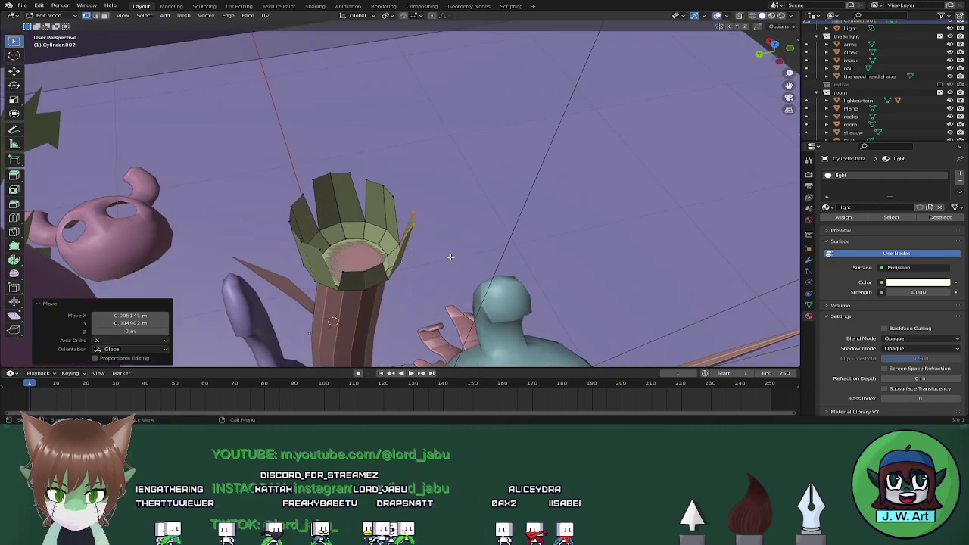
pyautogui.moveTo(455, 254); pyautogui.dragTo(359, 259, button='middle')
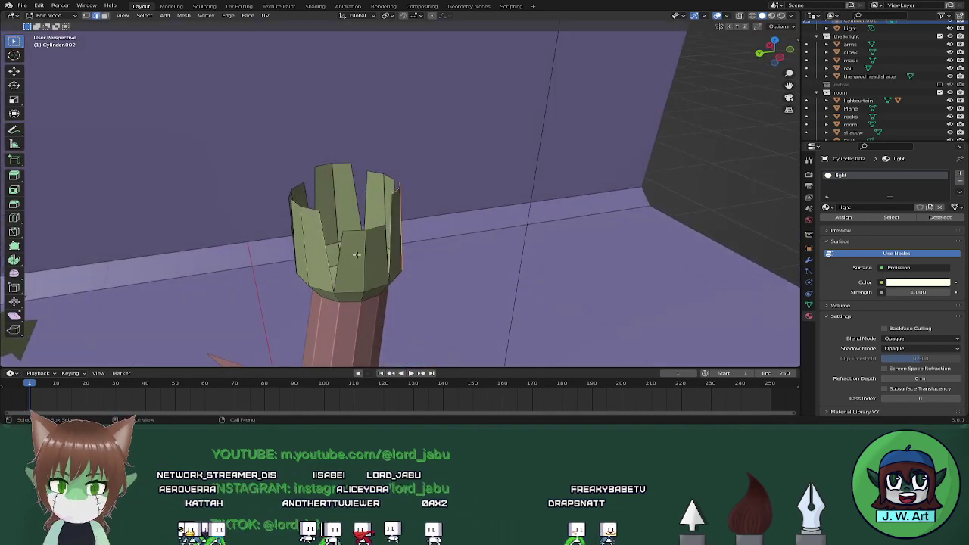
pyautogui.moveTo(392, 243); pyautogui.dragTo(468, 161, button='middle')
pyautogui.hotkey('shift', 'z')
pyautogui.hotkey('shift', 'z')
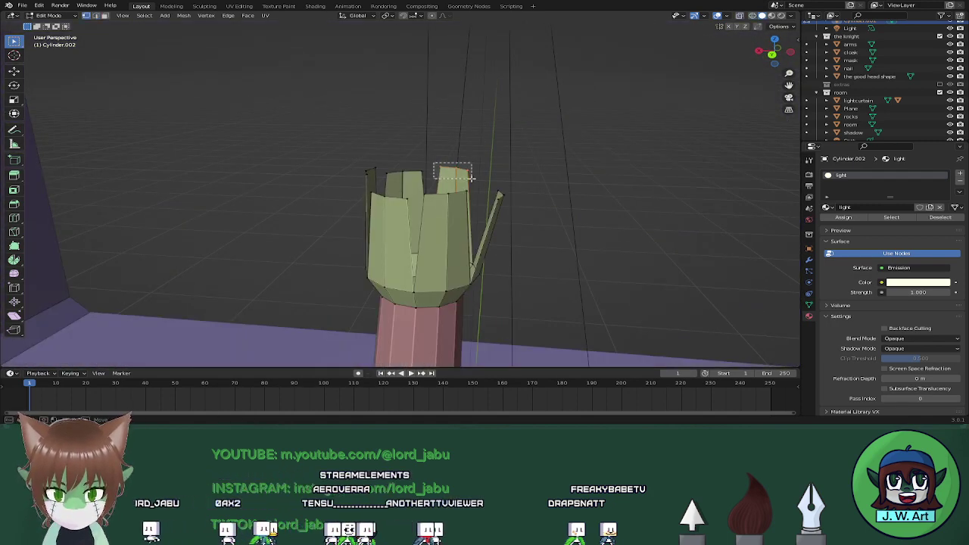
# Select all tip vertices of the petal beside the bent one, move them outward with Z locked and adjust their position
pyautogui.moveTo(471, 177); pyautogui.dragTo(471, 178)
pyautogui.moveTo(471, 179); pyautogui.dragTo(471, 247, button='middle')
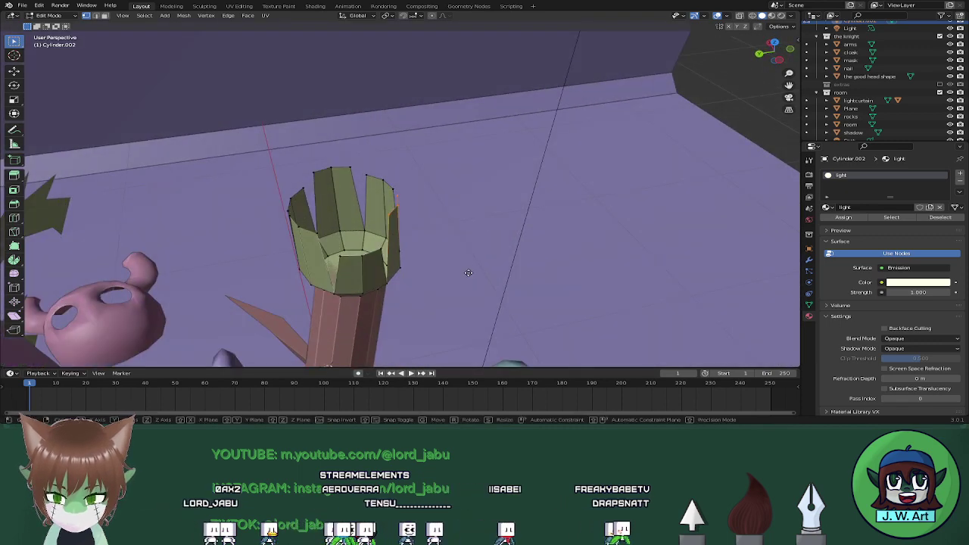
pyautogui.press('g')
pyautogui.hotkey('shift', 'z')
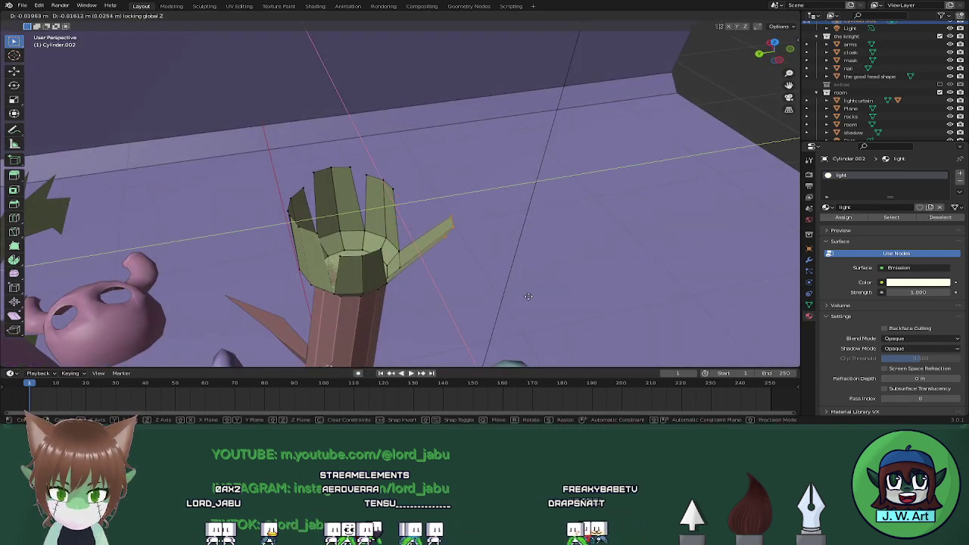
pyautogui.click(519, 298)
pyautogui.moveTo(522, 300); pyautogui.dragTo(440, 218, button='middle')
pyautogui.press('g')
pyautogui.click(500, 202)
pyautogui.press('g')
pyautogui.click(441, 217)
# Move the tip of the upright petal on the opposite X side about 0.027 m outward along X and lower it slightly along Z
pyautogui.moveTo(360, 169); pyautogui.dragTo(401, 187)
pyautogui.moveTo(401, 187); pyautogui.dragTo(388, 210, button='middle')
pyautogui.press('g')
pyautogui.press('x')
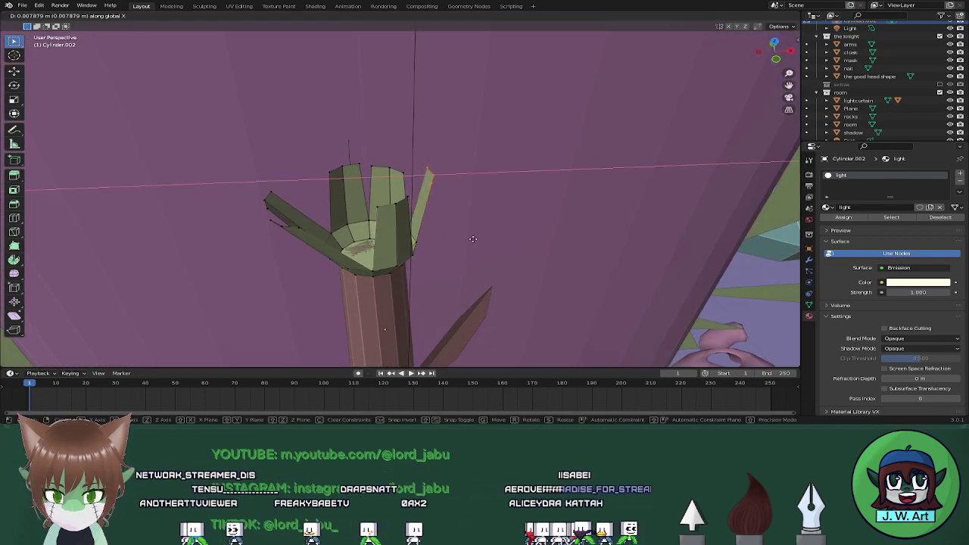
pyautogui.click(512, 245)
pyautogui.press('g')
pyautogui.press('z')
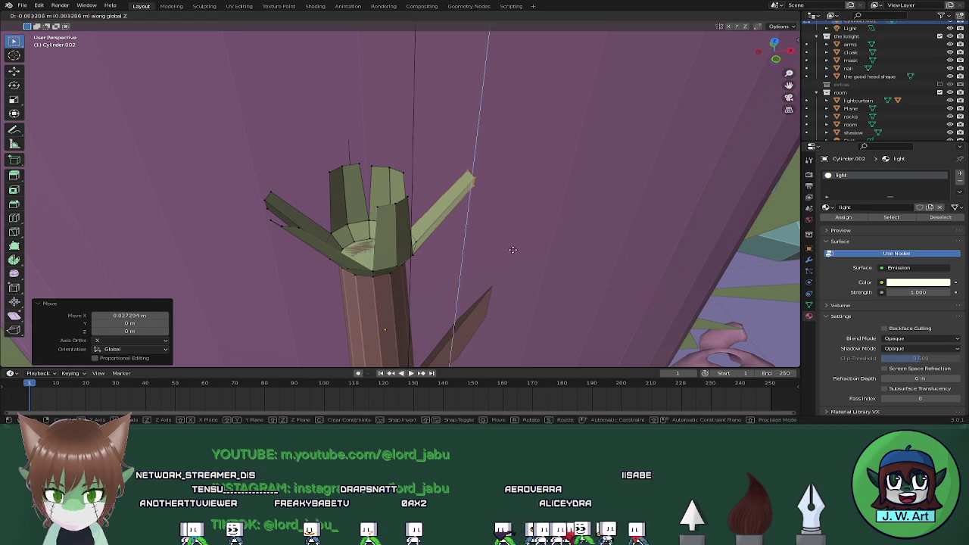
pyautogui.click(513, 249)
# Select the tip of the upright petal next to the one just bent and move it outward from the collar
pyautogui.moveTo(513, 249); pyautogui.dragTo(488, 251, button='middle')
pyautogui.click(395, 205)
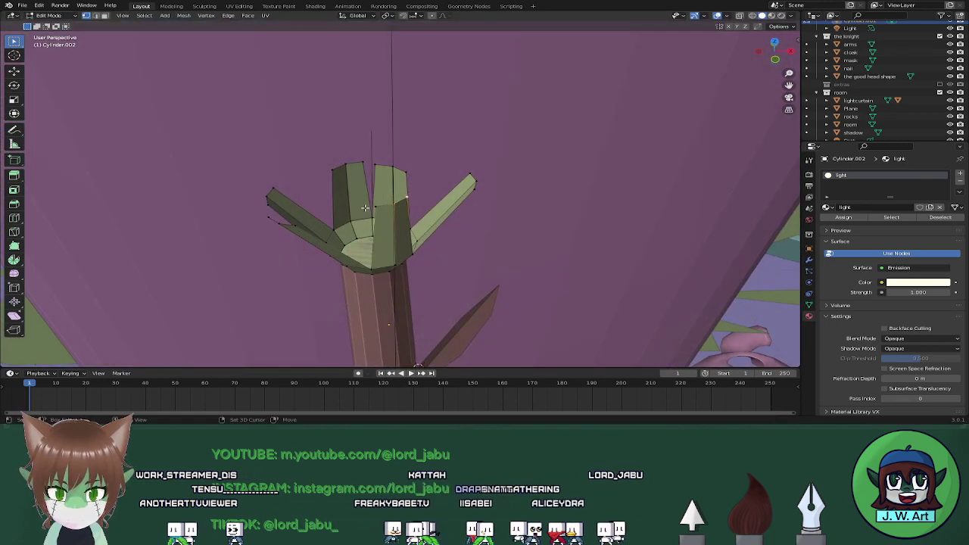
pyautogui.moveTo(376, 206); pyautogui.dragTo(473, 207, button='middle')
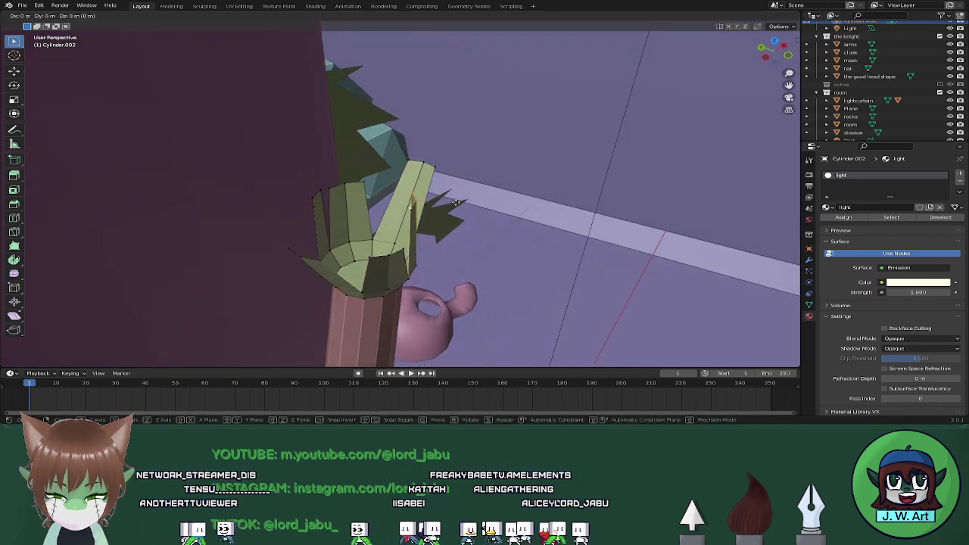
pyautogui.press('g')
pyautogui.press('z')
pyautogui.click(507, 217)
# Move the next upright petal's tip outward with Z locked, about 0.015 m in X and 0.020 m in Y
pyautogui.moveTo(508, 217); pyautogui.dragTo(521, 217, button='middle')
pyautogui.moveTo(330, 181); pyautogui.dragTo(370, 195)
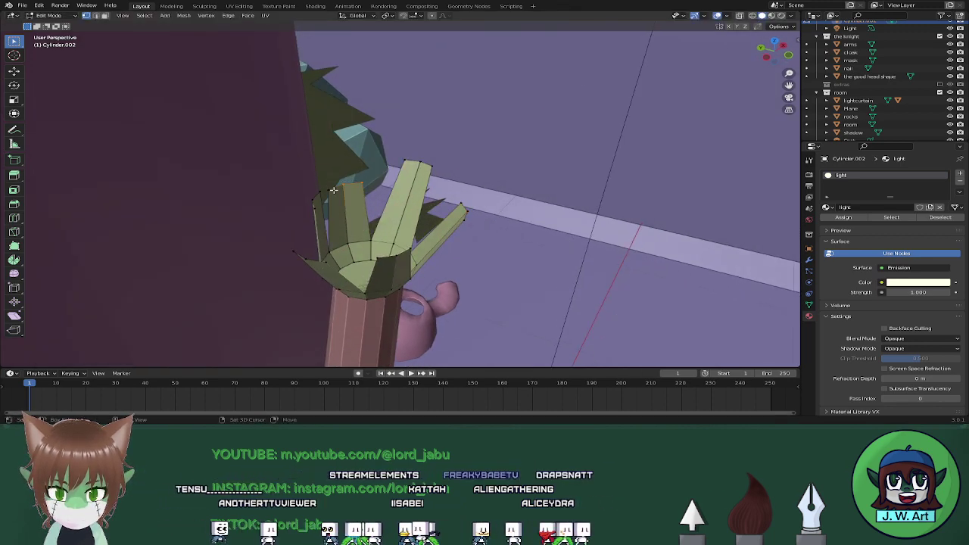
pyautogui.moveTo(328, 204); pyautogui.dragTo(407, 206, button='middle')
pyautogui.press('g')
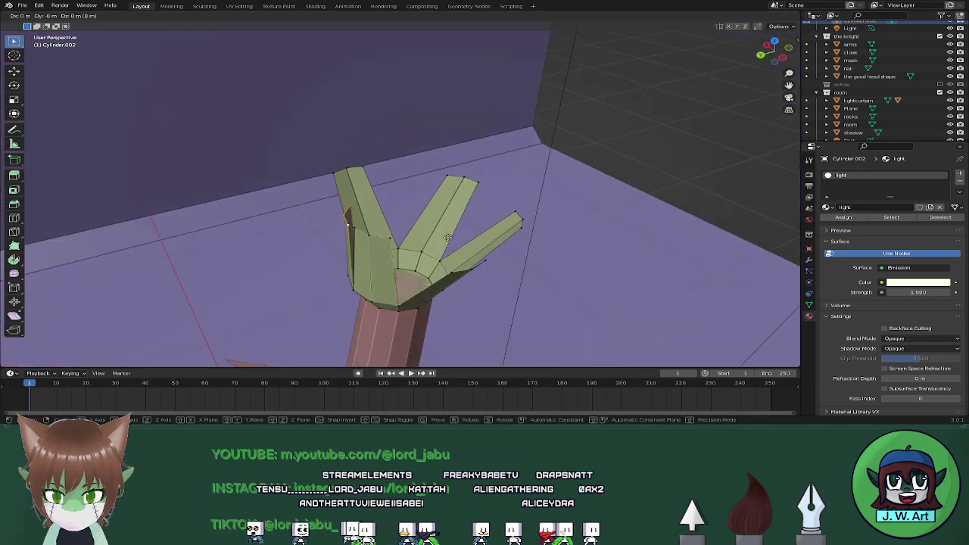
pyautogui.hotkey('shift', 'z')
pyautogui.click(387, 235)
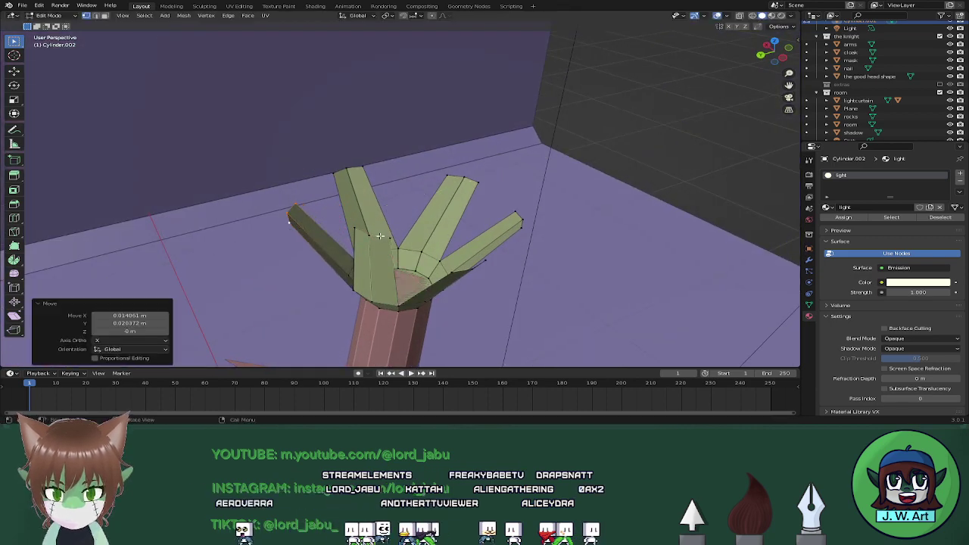
# Move the last upright petal's tip outward horizontally, about -0.006 m in X and 0.021 m in Y
pyautogui.moveTo(386, 235); pyautogui.dragTo(446, 168, button='middle')
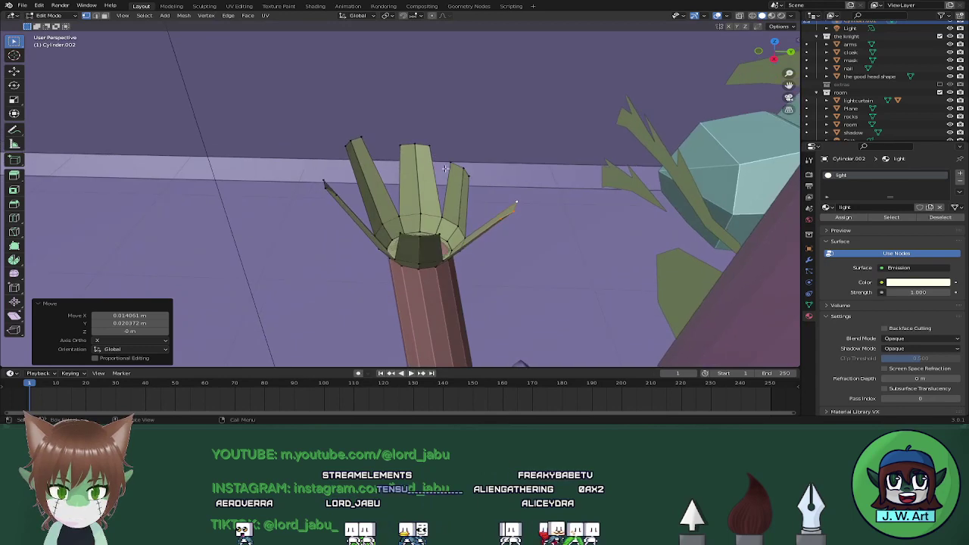
pyautogui.moveTo(471, 178); pyautogui.dragTo(474, 180)
pyautogui.moveTo(546, 210); pyautogui.dragTo(495, 231, button='middle')
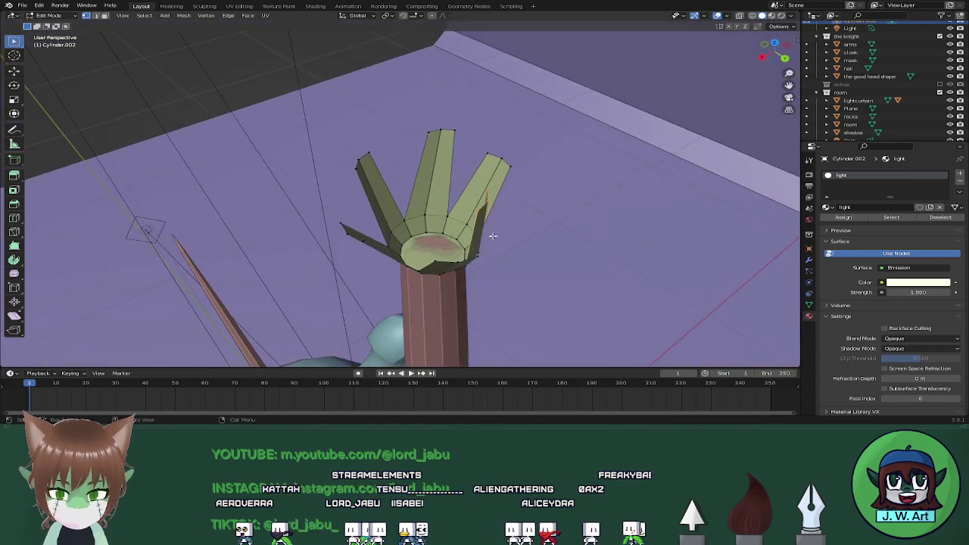
pyautogui.press('g')
pyautogui.click(542, 254)
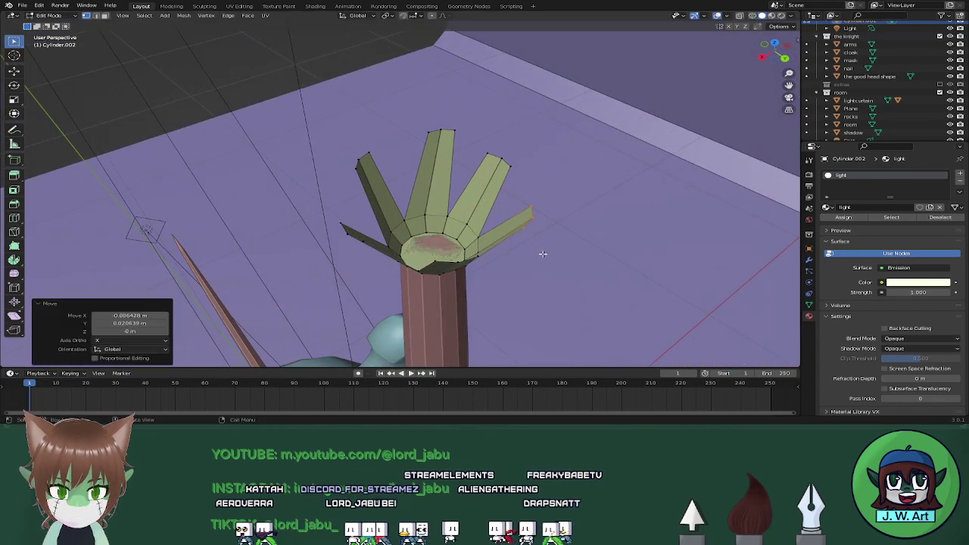
# Switch the viewport to rendered shading to check the glowing flower and return to object mode
pyautogui.moveTo(542, 253); pyautogui.dragTo(605, 121, button='middle')
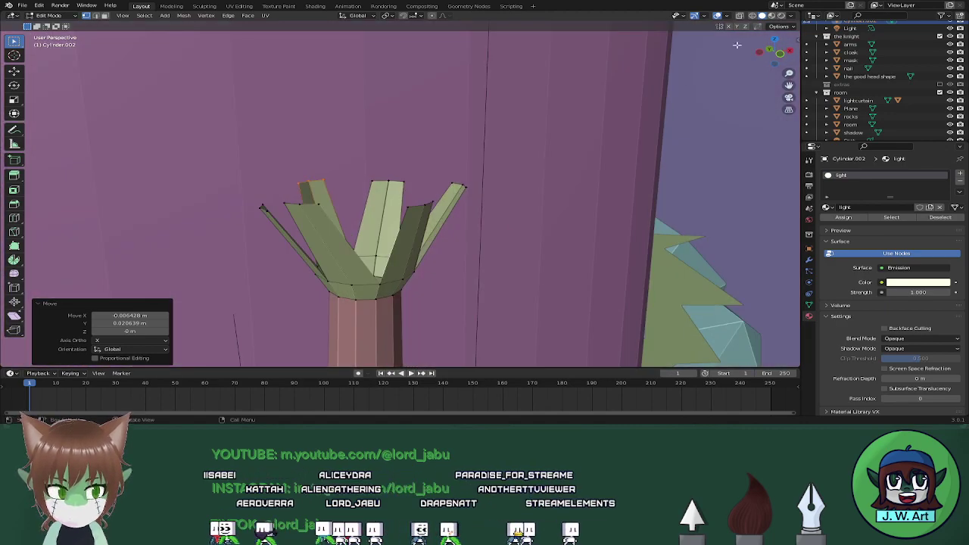
pyautogui.click(780, 15)
pyautogui.moveTo(519, 182)
pyautogui.mouseDown(button='middle')
pyautogui.moveTo(467, 210)
pyautogui.moveTo(491, 252)
pyautogui.mouseUp(button='middle')
pyautogui.press('Tab')
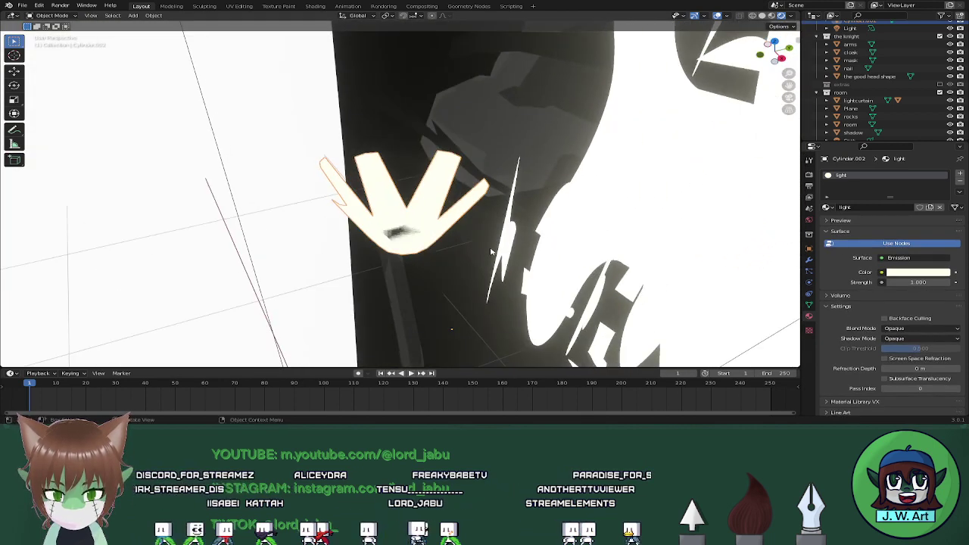
# Try to duplicate the glowing flower head about 0.012 m upward in Z and scale the copy to about 0.964
pyautogui.hotkey('shift', 'd')
pyautogui.press('z')
pyautogui.click(552, 268)
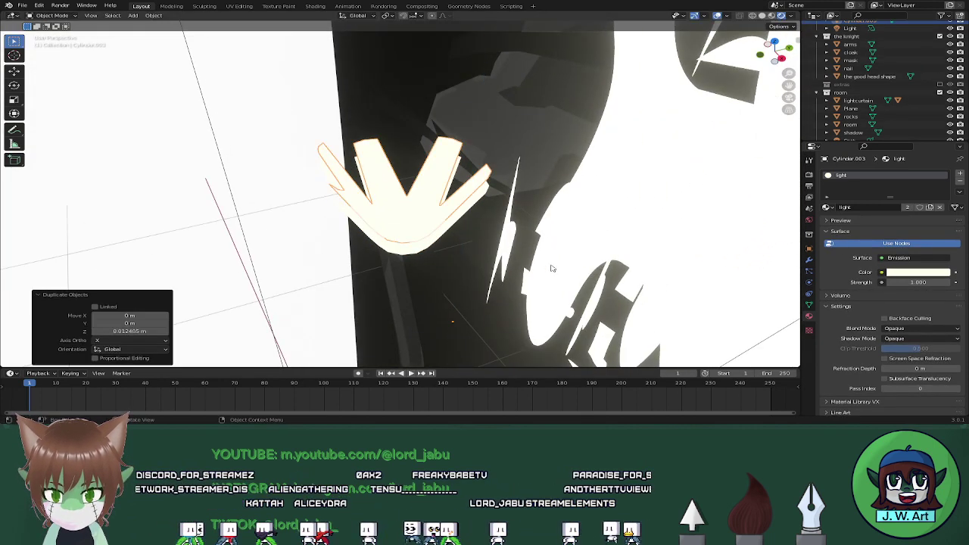
pyautogui.press('s')
pyautogui.click(537, 260)
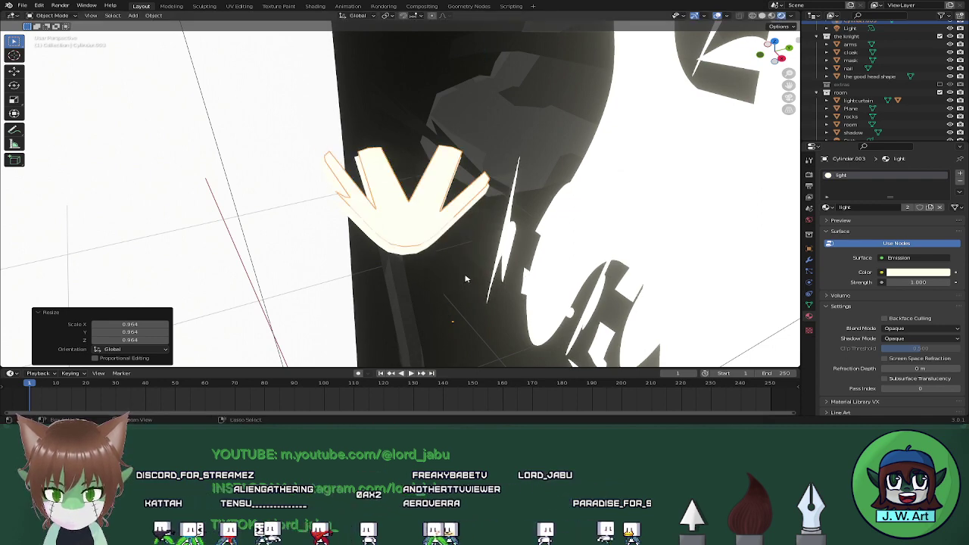
pyautogui.hotkey('ctrl', 'z')
pyautogui.hotkey('ctrl', 'z')
# Set the flower head's origin to its geometry, using the median center
pyautogui.press('Tab')
pyautogui.moveTo(437, 273); pyautogui.dragTo(511, 253, button='middle')
pyautogui.press('Tab')
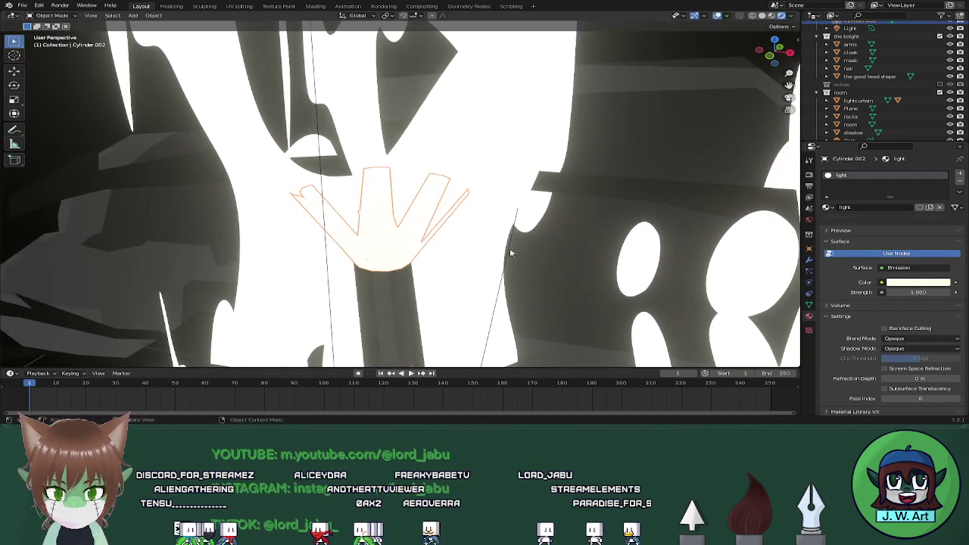
pyautogui.rightClick(404, 255)
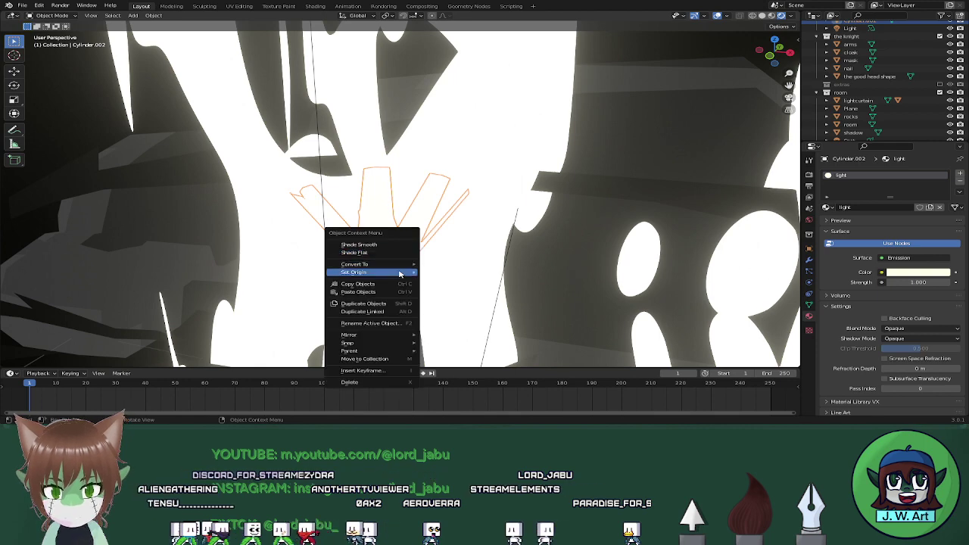
pyautogui.moveTo(399, 273)
pyautogui.click(466, 284)
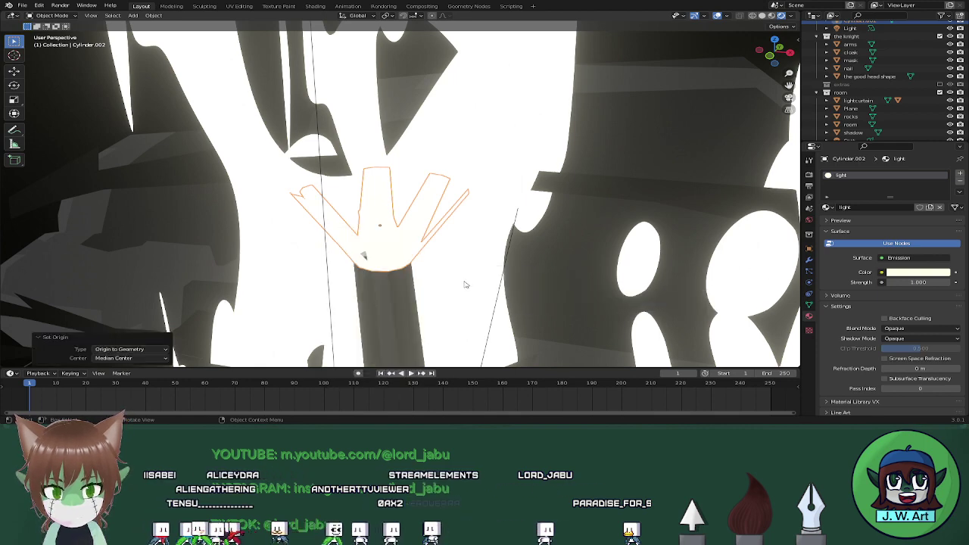
# Duplicate the flower head about 0.006 m upward along Z and rotate the copy around the Z axis
pyautogui.moveTo(542, 277); pyautogui.dragTo(478, 288, button='middle')
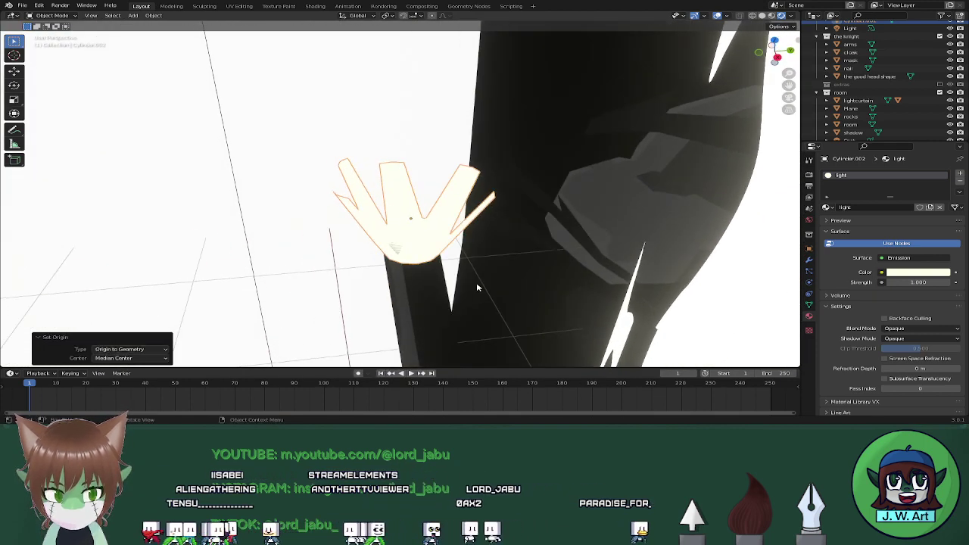
pyautogui.hotkey('shift', 'd')
pyautogui.press('z')
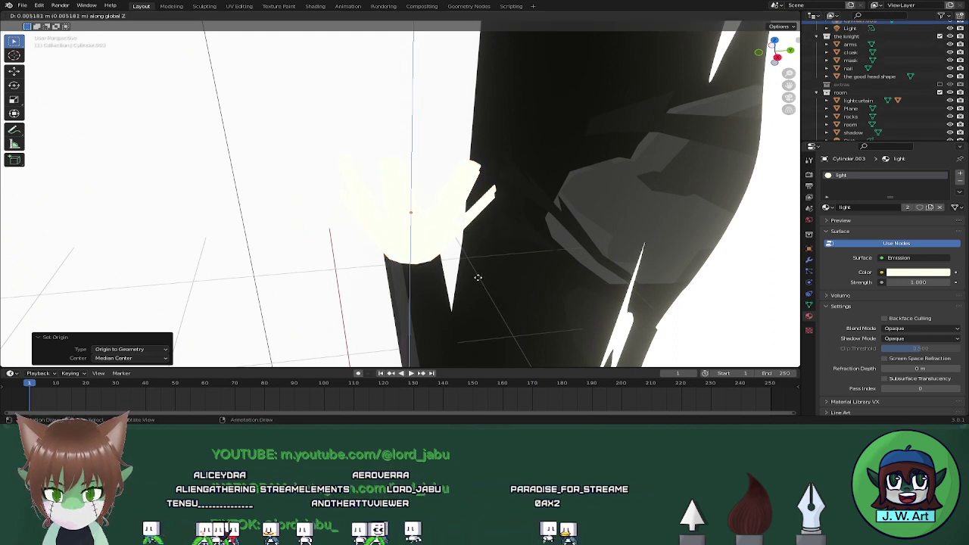
pyautogui.click(479, 280)
pyautogui.press('r')
pyautogui.press('z')
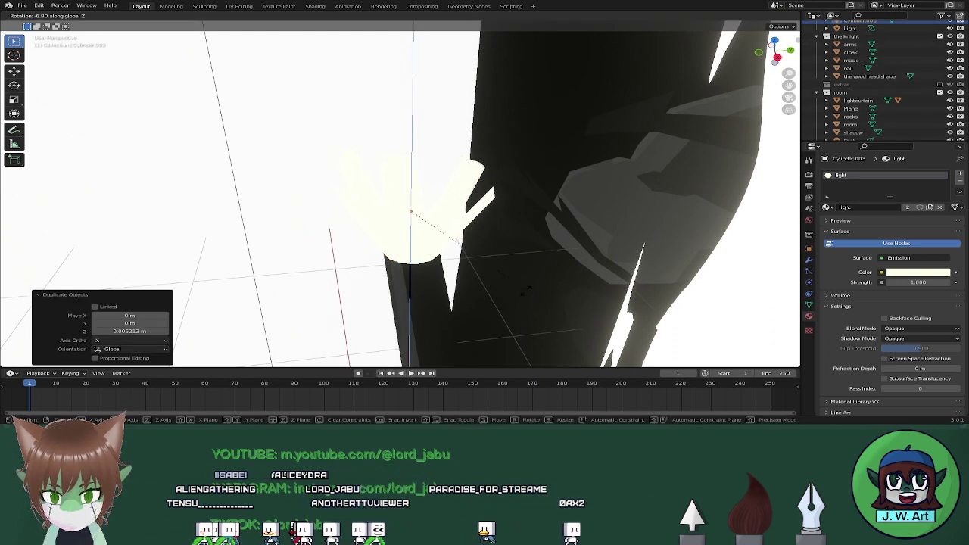
# Rotate the duplicated petal ring -33.8° about the Z axis and adjust its overall scale
pyautogui.click(453, 283)
pyautogui.press('s')
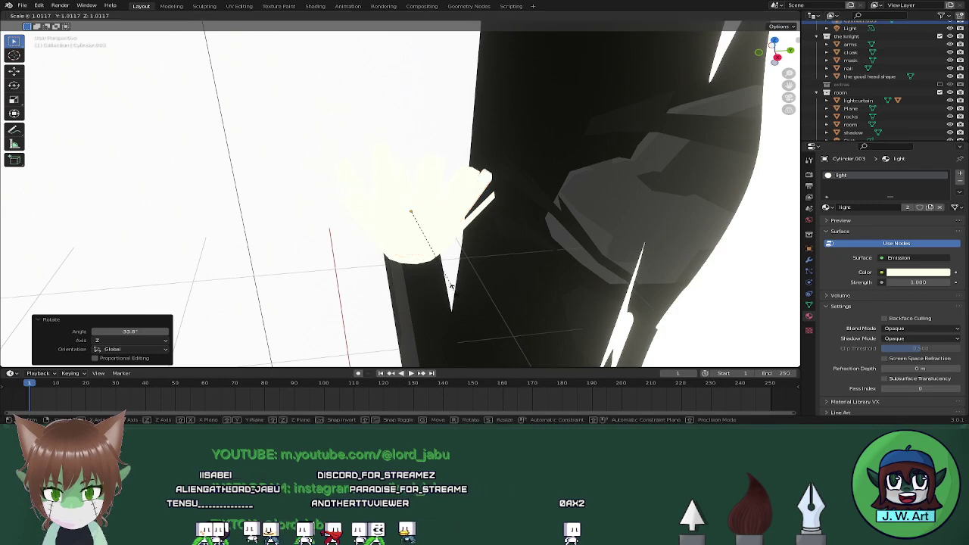
pyautogui.click(466, 291)
# Duplicate the petal ring about 0.011 m upward and scale the copy to 0.563
pyautogui.moveTo(467, 291); pyautogui.dragTo(571, 290, button='middle')
pyautogui.scroll(-6, 565, 266)
pyautogui.hotkey('shift', 'd')
pyautogui.click(569, 286)
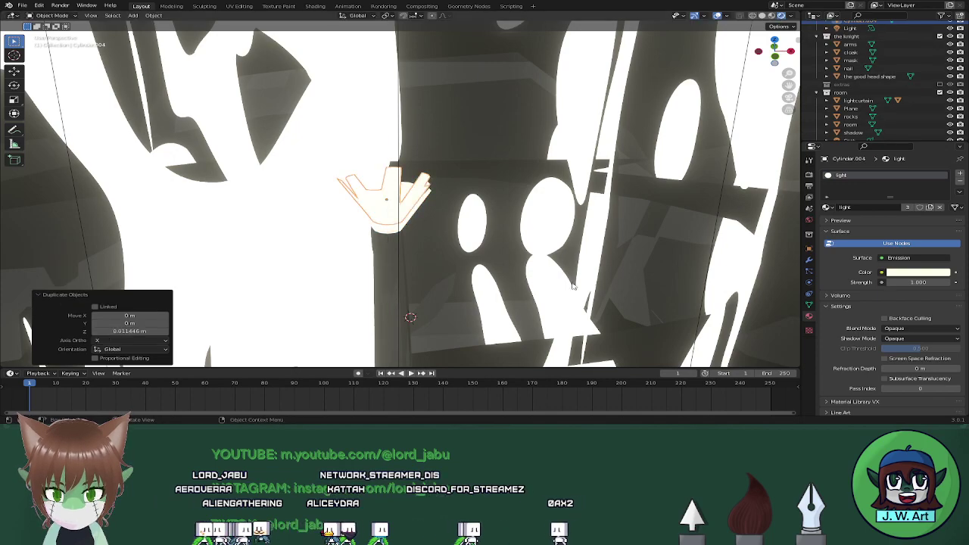
pyautogui.press('s')
pyautogui.click(491, 265)
# Rotate the small inner petal ring about -8.46° around the Z axis
pyautogui.moveTo(492, 265); pyautogui.dragTo(564, 299, button='middle')
pyautogui.press('r')
pyautogui.press('z')
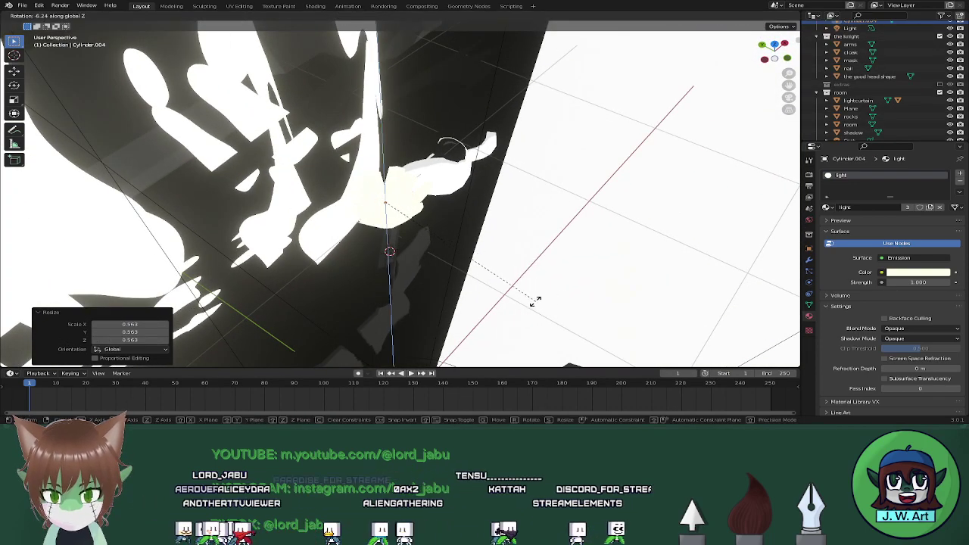
pyautogui.click(548, 307)
# Set the light material's emission strength to 4 in the Shading workspace and return to the Layout workspace
pyautogui.click(314, 7)
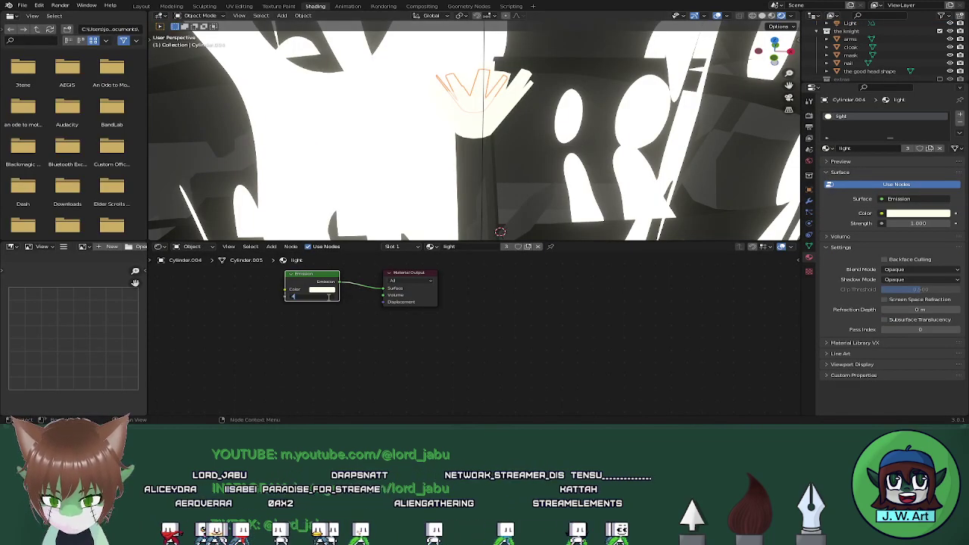
pyautogui.write('4')
pyautogui.press('Return')
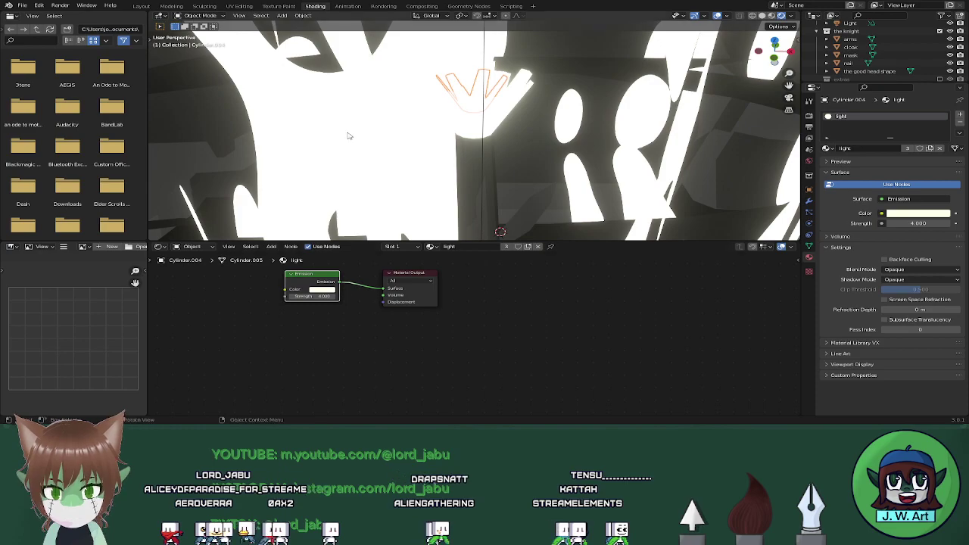
pyautogui.click(141, 6)
pyautogui.moveTo(513, 230); pyautogui.dragTo(388, 212, button='middle')
pyautogui.scroll(-8, 434, 189)
pyautogui.scroll(11, 434, 188)
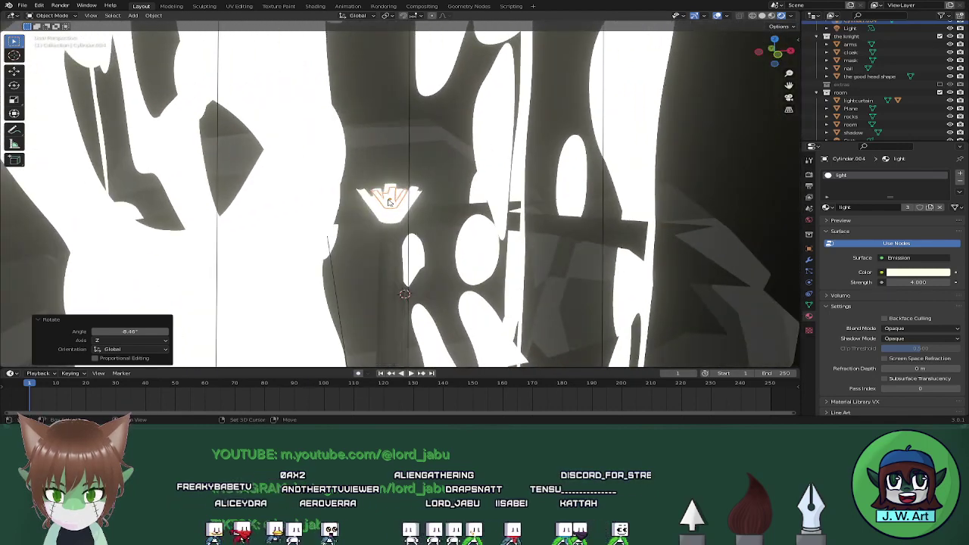
# Try to move the selected flower parts and stem along the Z axis, and undo the move
pyautogui.click(387, 212)
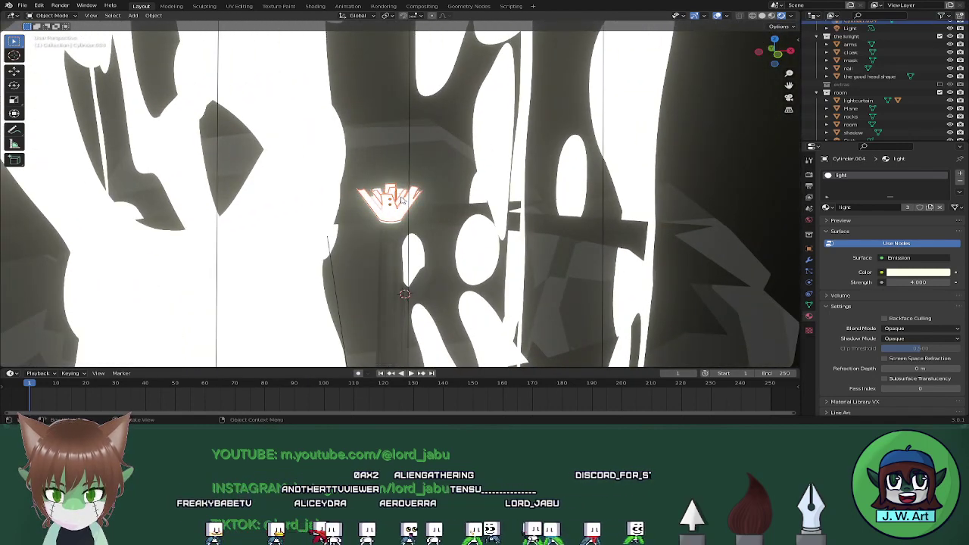
pyautogui.moveTo(448, 174); pyautogui.dragTo(396, 222, button='middle')
pyautogui.click(414, 224)
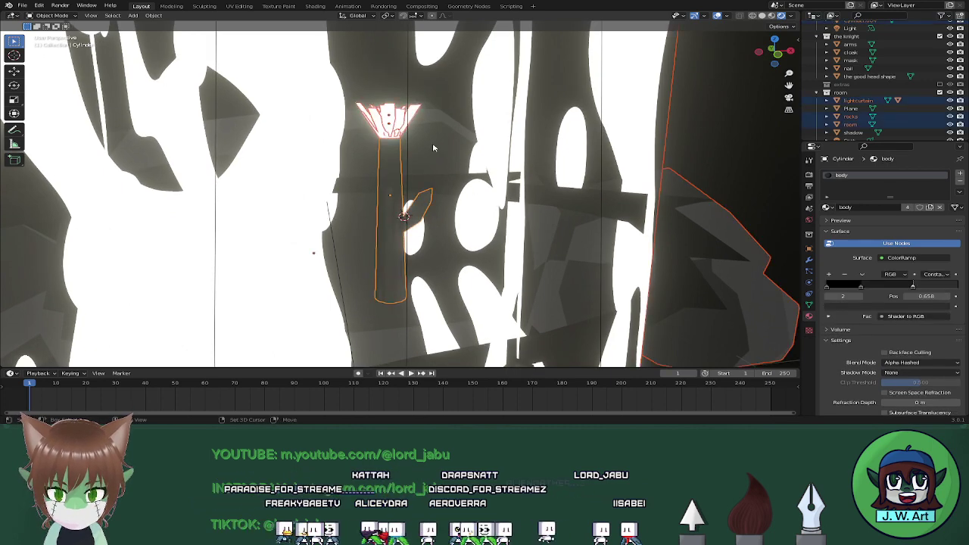
pyautogui.moveTo(379, 130); pyautogui.dragTo(329, 163, button='middle')
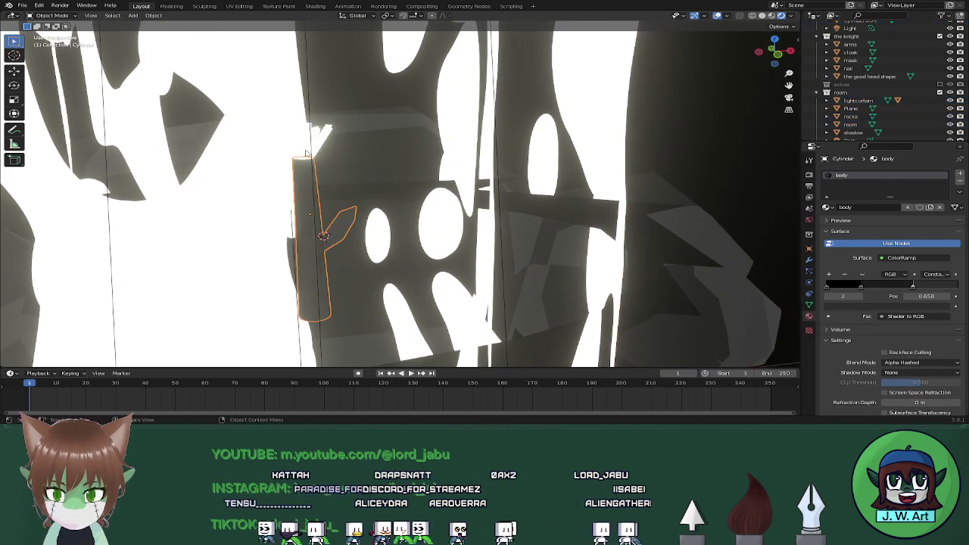
pyautogui.click(307, 152)
pyautogui.keyDown('shift'); pyautogui.click(309, 199); pyautogui.keyUp('shift')
pyautogui.scroll(-4, 405, 205)
pyautogui.moveTo(508, 200); pyautogui.dragTo(400, 108, button='middle')
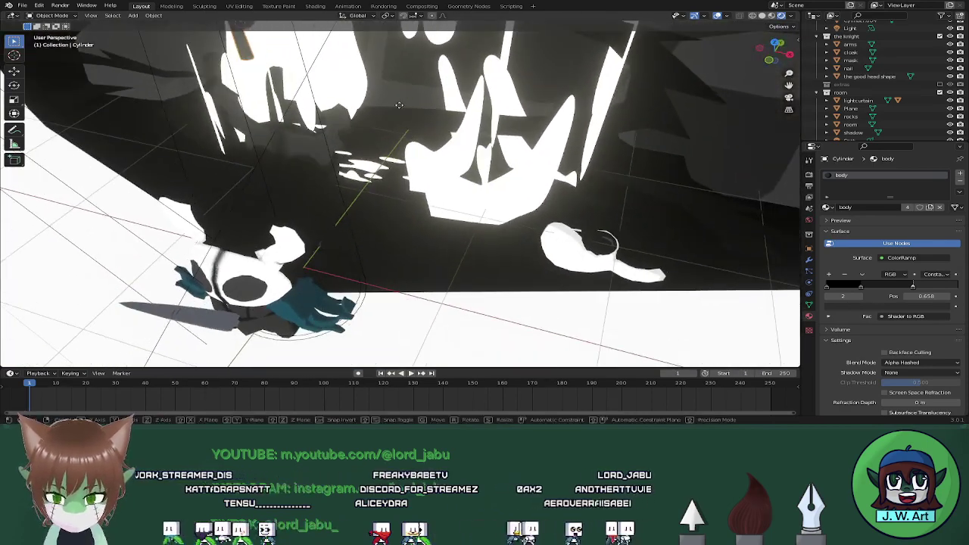
pyautogui.press('z')
pyautogui.click(386, 163)
pyautogui.moveTo(318, 193); pyautogui.dragTo(416, 152, button='middle')
pyautogui.hotkey('ctrl', 'z')
# Switch to solid shading, select all the petal rings and join them into one object
pyautogui.moveTo(276, 99); pyautogui.dragTo(352, 173, button='middle')
pyautogui.click(317, 142)
pyautogui.scroll(5, 318, 142)
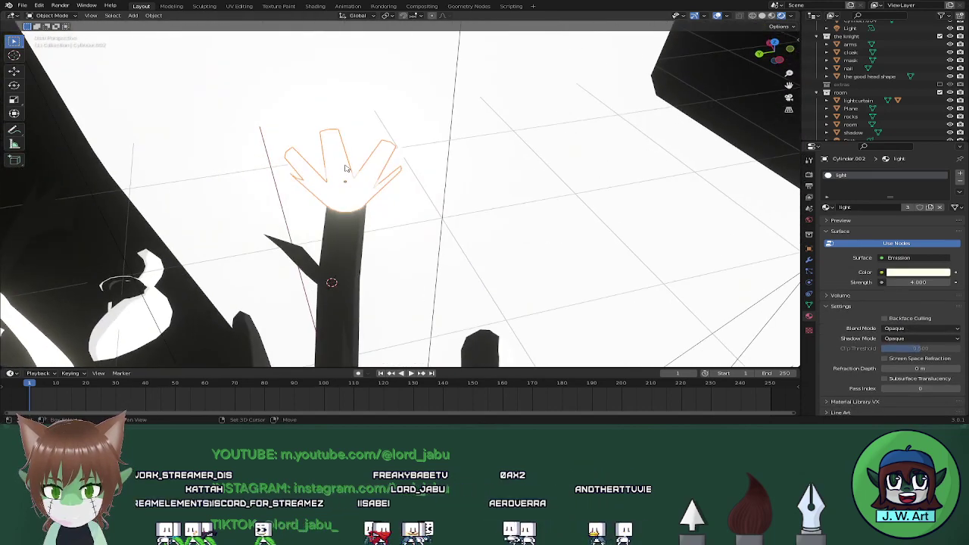
pyautogui.keyDown('shift'); pyautogui.click(343, 174); pyautogui.keyUp('shift')
pyautogui.click(761, 15)
pyautogui.moveTo(363, 106); pyautogui.dragTo(431, 132, button='middle')
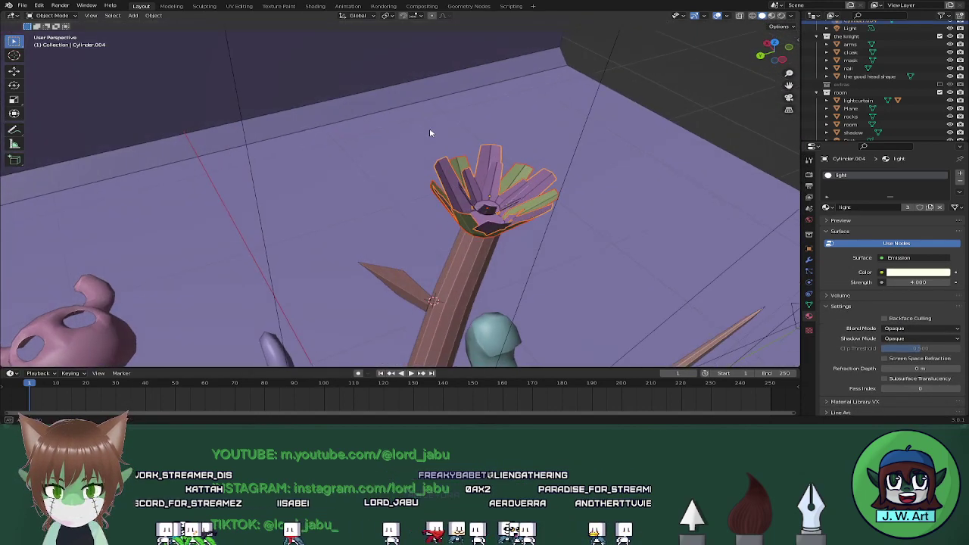
pyautogui.click(494, 208)
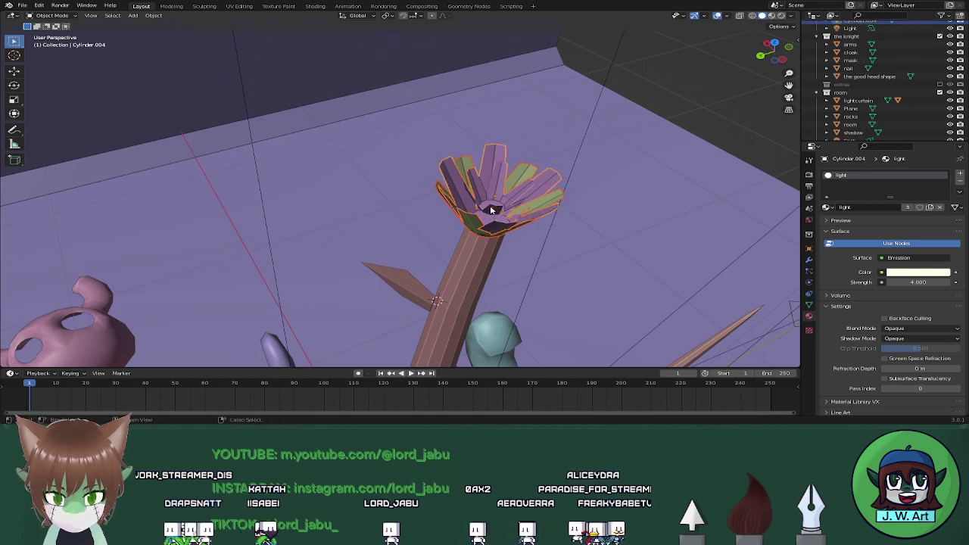
pyautogui.hotkey('ctrl', 'j')
# Select the stem together with the flower and lower both about 0.742 m along the Z axis
pyautogui.moveTo(508, 200); pyautogui.dragTo(486, 184, button='middle')
pyautogui.keyDown('shift'); pyautogui.click(301, 153); pyautogui.keyUp('shift')
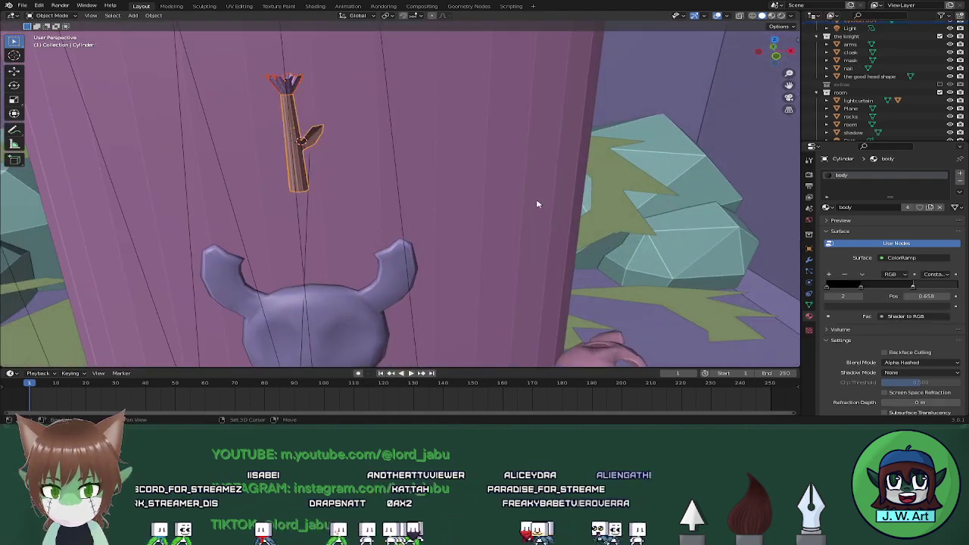
pyautogui.keyDown('shift'); pyautogui.moveTo(538, 203); pyautogui.dragTo(451, 106, button='middle'); pyautogui.keyUp('shift')
pyautogui.press('g')
pyautogui.press('z')
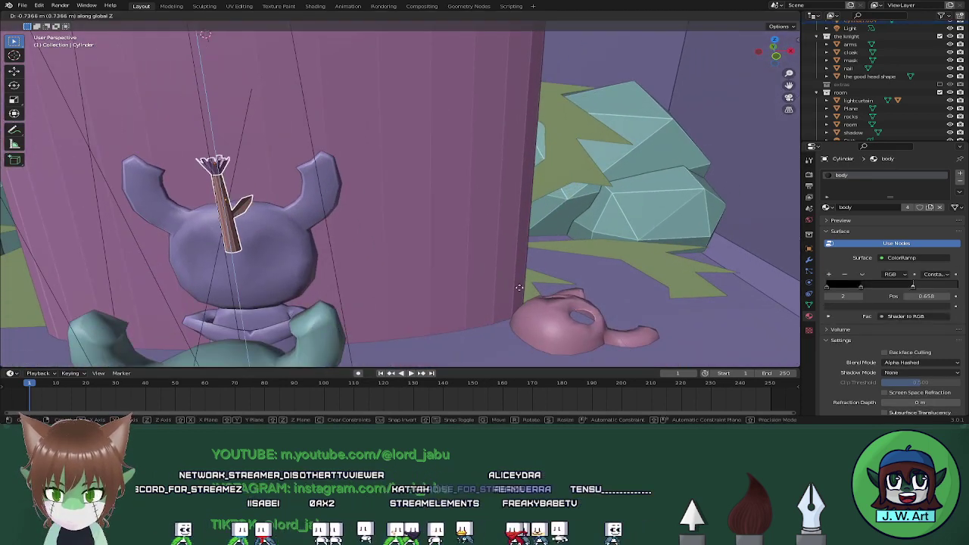
pyautogui.click(454, 267)
# Move the flower and stem horizontally about 1.88 m in X and 0.437 m in Y, toward the fallen mask
pyautogui.scroll(-3, 511, 212)
pyautogui.keyDown('shift'); pyautogui.moveTo(511, 212); pyautogui.dragTo(414, 175, button='middle'); pyautogui.keyUp('shift')
pyautogui.press('g')
pyautogui.press('z')
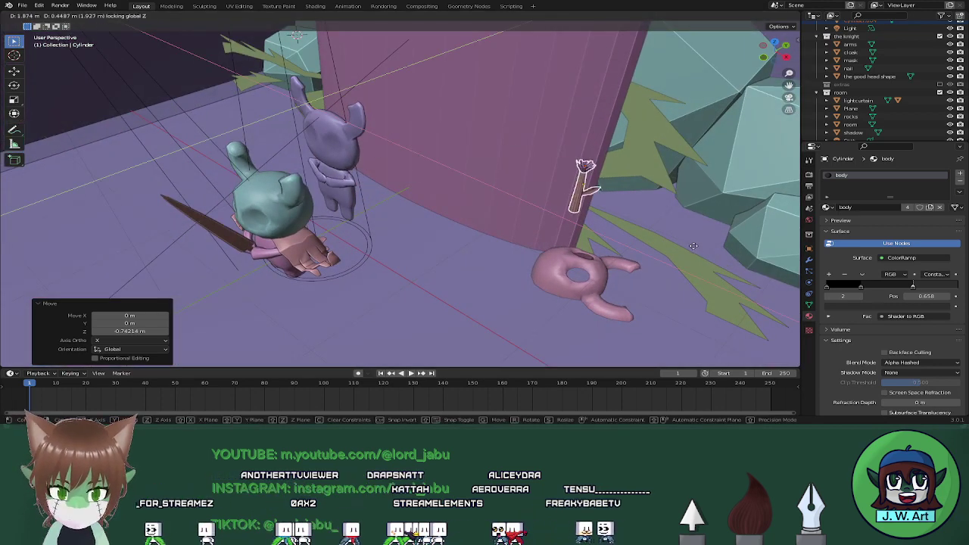
pyautogui.click(693, 246)
# Lower the flower and stem along the Z axis to ground level near the fallen mask
pyautogui.press('g')
pyautogui.press('z')
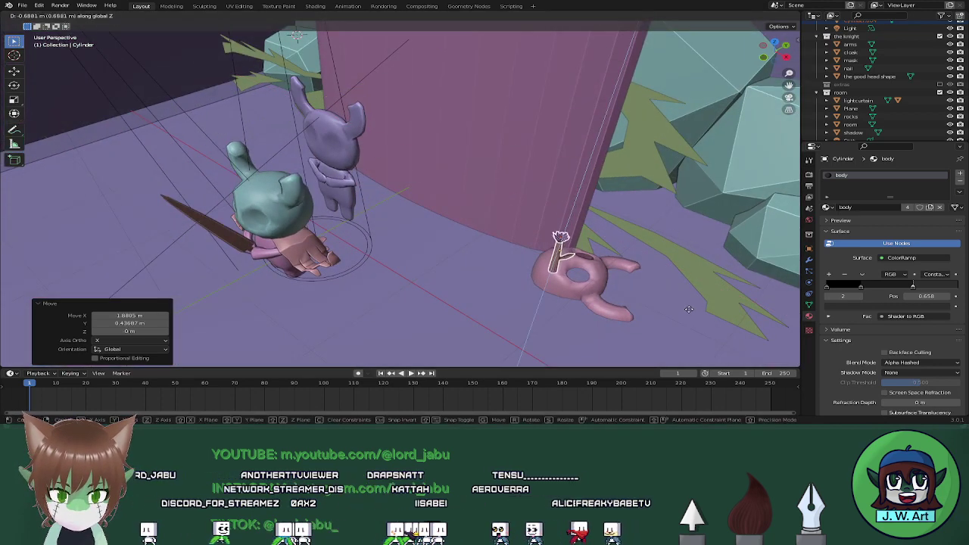
pyautogui.click(689, 316)
pyautogui.moveTo(689, 316); pyautogui.dragTo(615, 190, button='middle')
pyautogui.press('g')
pyautogui.press('z')
pyautogui.click(606, 269)
# Move the flower and stem about 0.59 m along the Y axis into the mask's eye hole
pyautogui.moveTo(606, 269); pyautogui.dragTo(506, 278, button='middle')
pyautogui.scroll(-6, 570, 311)
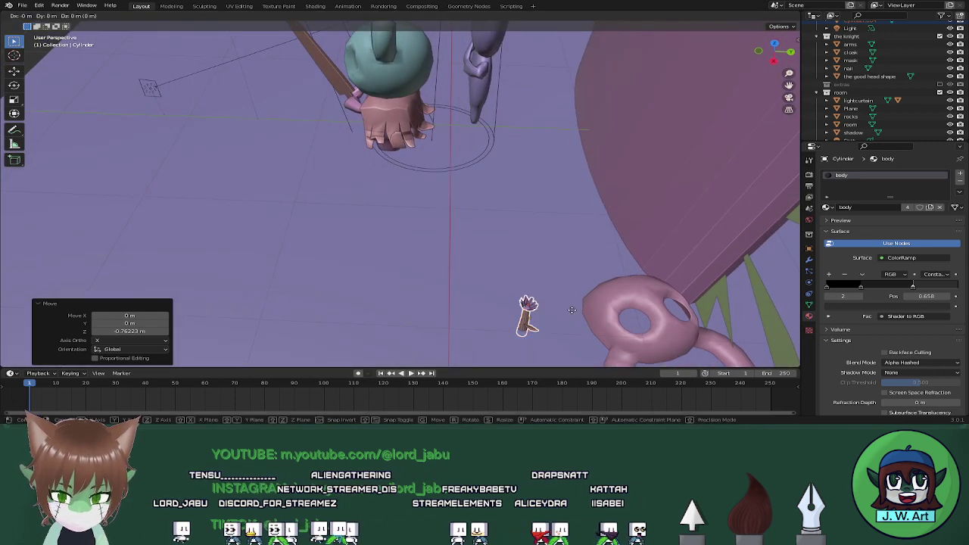
pyautogui.press('g')
pyautogui.press('y')
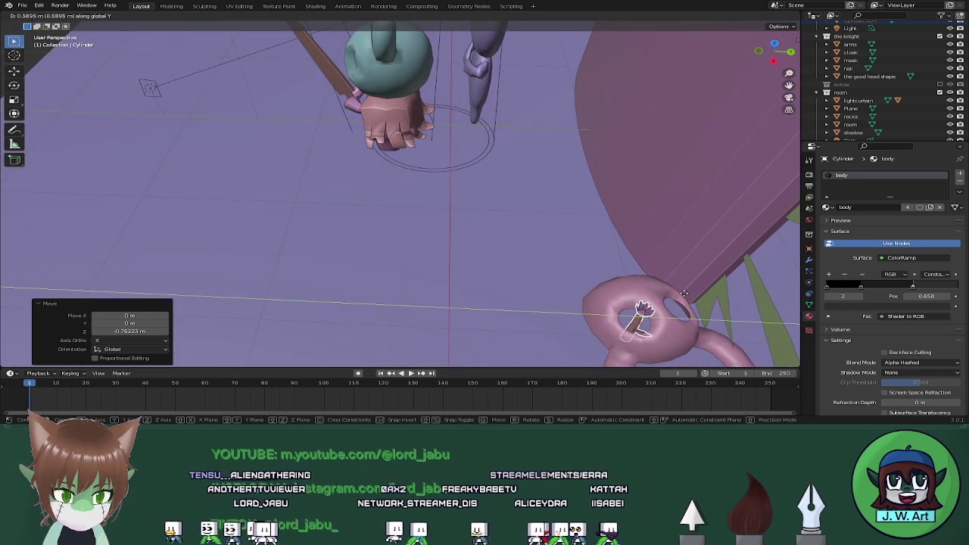
pyautogui.click(684, 303)
# Raise the flower and stem about 0.183 m along the Z axis so they stick out of the mask
pyautogui.moveTo(652, 309); pyautogui.dragTo(745, 247, button='middle')
pyautogui.keyDown('shift'); pyautogui.moveTo(561, 264); pyautogui.dragTo(526, 266, button='middle'); pyautogui.keyUp('shift')
pyautogui.scroll(3, 499, 275)
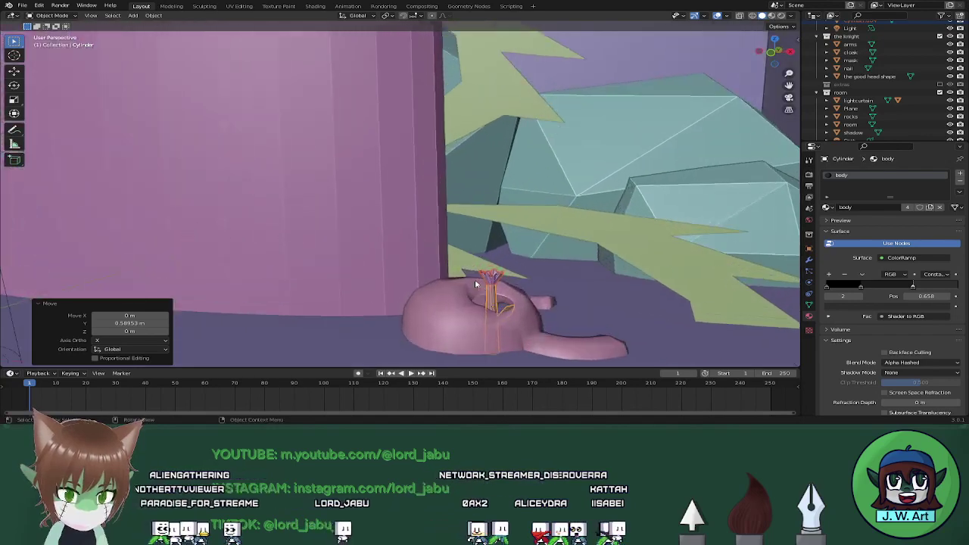
pyautogui.keyDown('shift'); pyautogui.moveTo(530, 356); pyautogui.dragTo(445, 204, button='middle'); pyautogui.keyUp('shift')
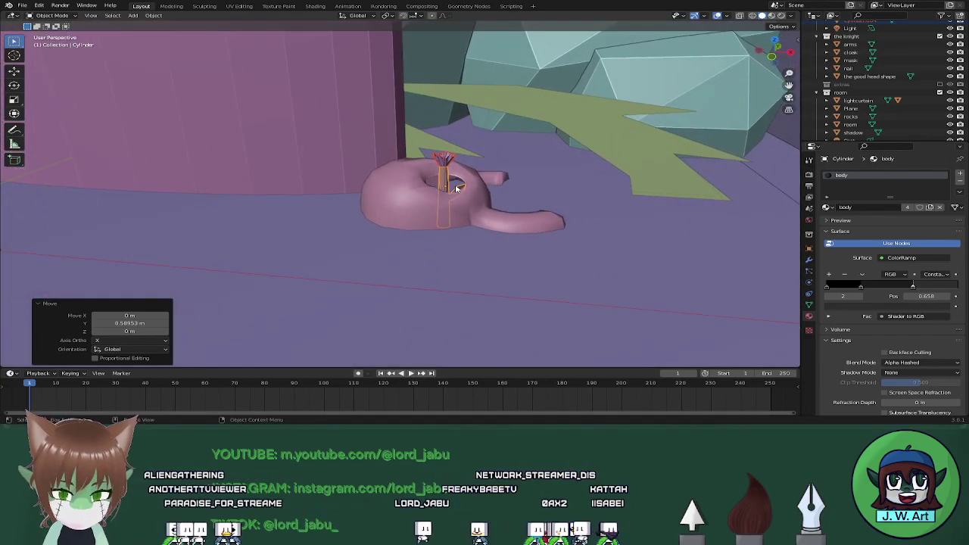
pyautogui.press('g')
pyautogui.press('z')
pyautogui.click(458, 159)
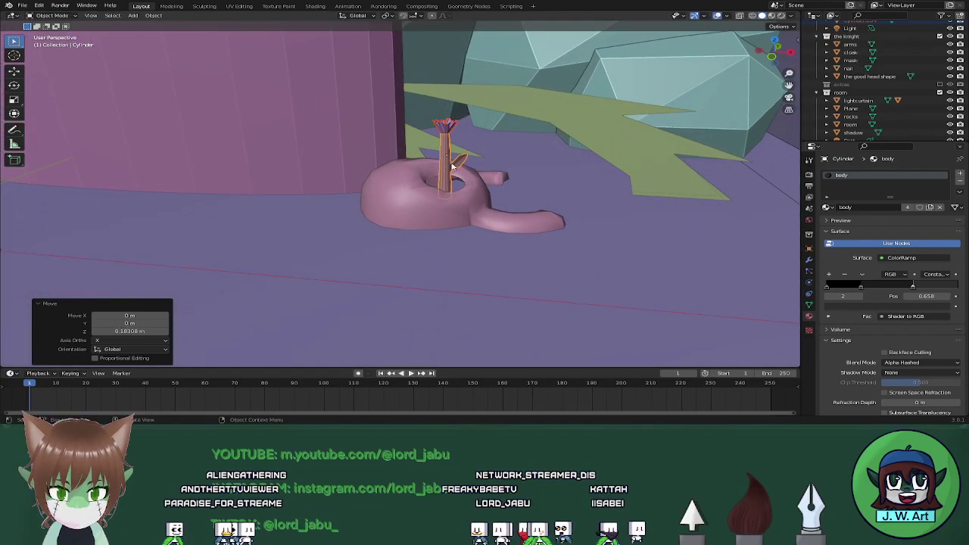
pyautogui.click(450, 168)
pyautogui.press('Tab')
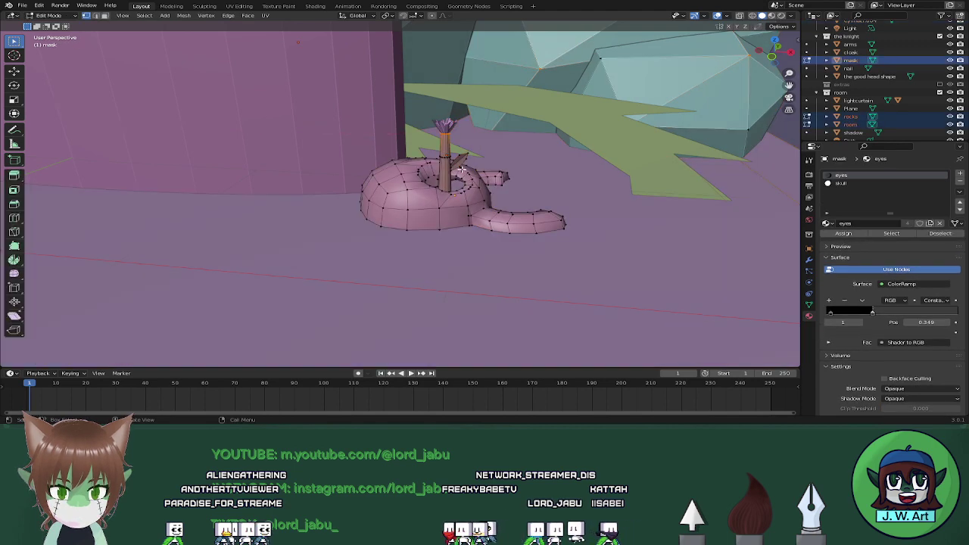
pyautogui.press('Tab')
# Edit the stem's mesh and scale its middle ring of vertices to 0.504
pyautogui.click(448, 162)
pyautogui.scroll(3, 530, 179)
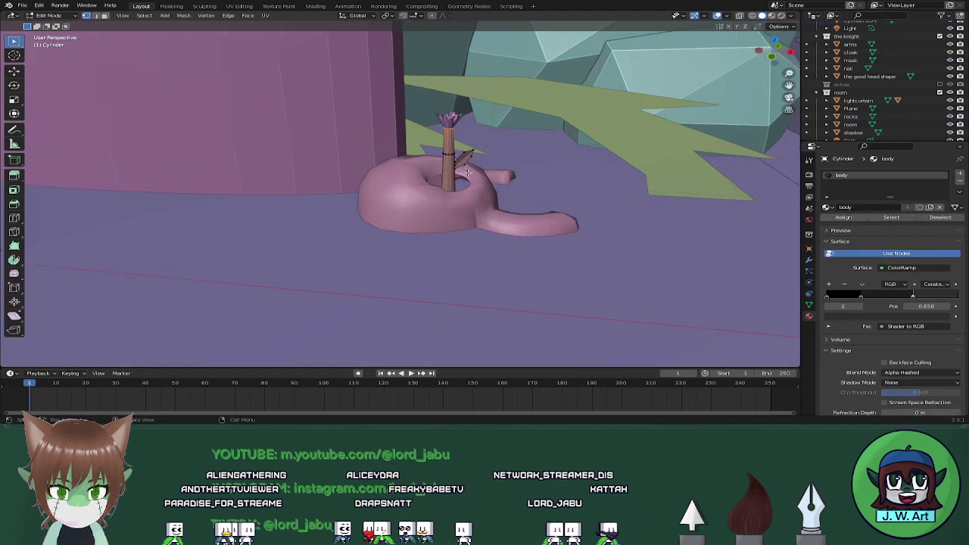
pyautogui.scroll(2, 529, 178)
pyautogui.moveTo(529, 178); pyautogui.dragTo(522, 167, button='middle')
pyautogui.hotkey('shift', 'z')
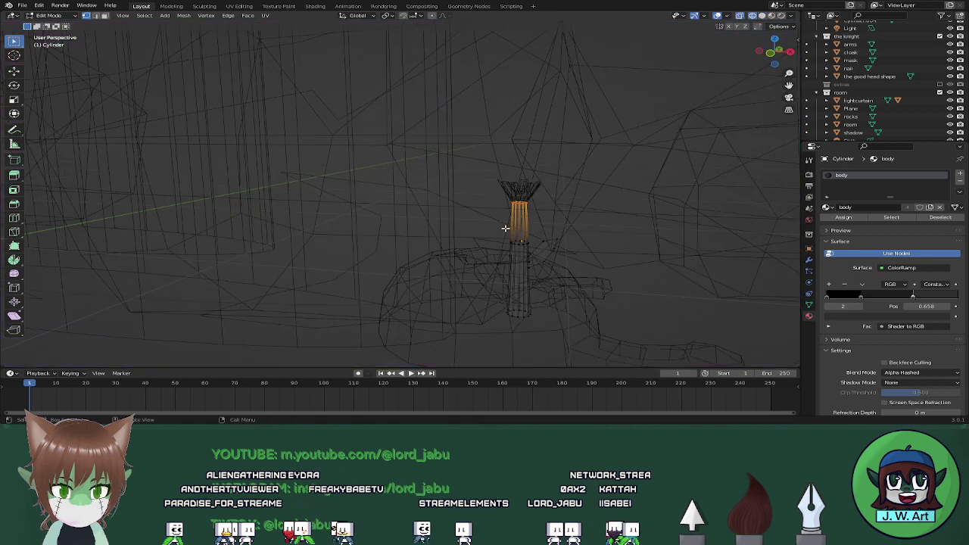
pyautogui.moveTo(533, 248); pyautogui.dragTo(534, 250)
pyautogui.hotkey('shift', 'z')
pyautogui.press('s')
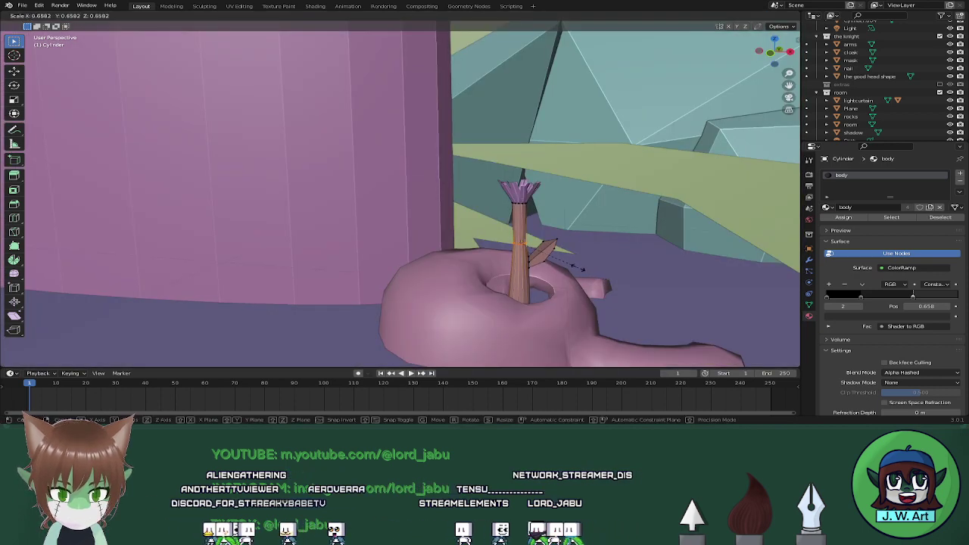
pyautogui.click(560, 238)
# Select the stem's top ring of vertices below the flower and scale it to 0.548
pyautogui.hotkey('shift', 'z')
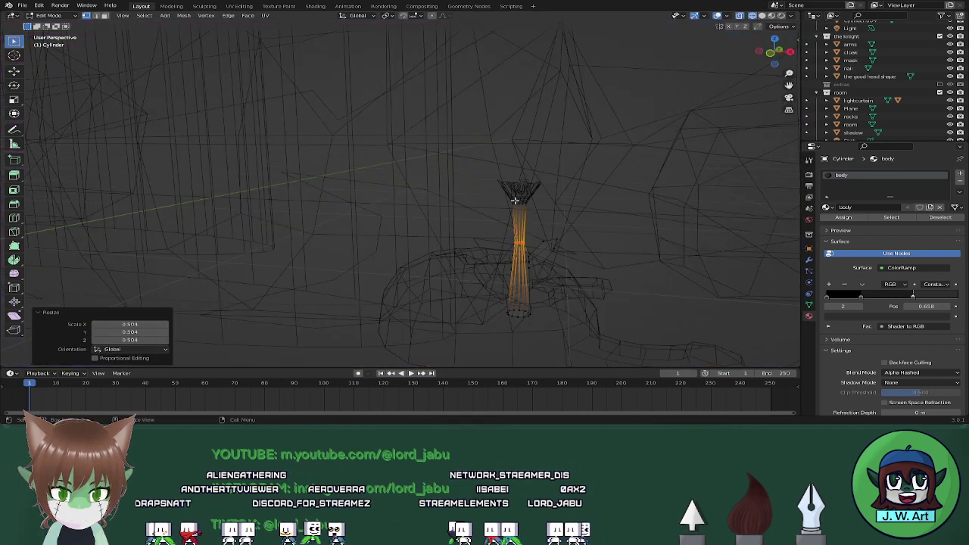
pyautogui.moveTo(531, 213); pyautogui.dragTo(532, 213)
pyautogui.hotkey('shift', 'z')
pyautogui.press('s')
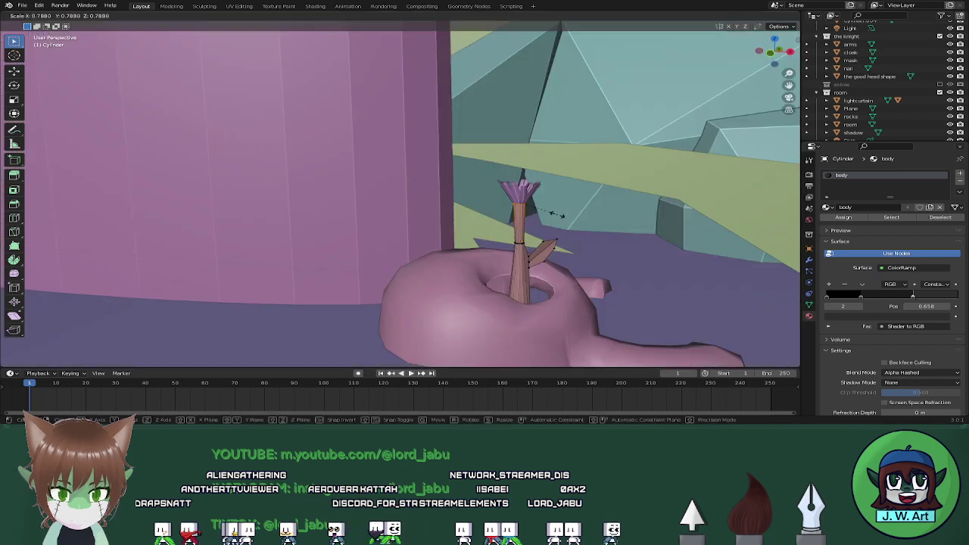
pyautogui.click(542, 211)
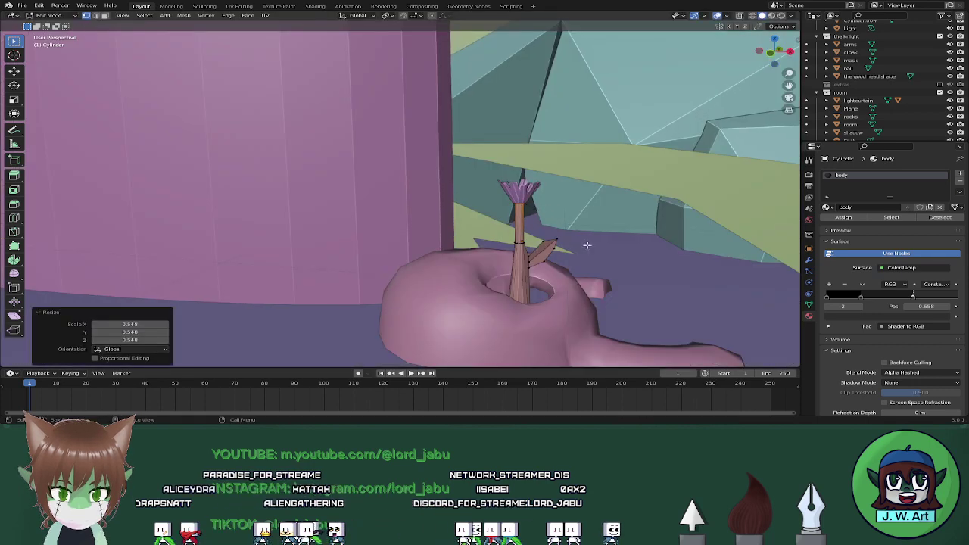
# Shift the leaf's base horizontally into the stem, about -0.008 m in X and -0.003 m in Y
pyautogui.moveTo(561, 234); pyautogui.dragTo(534, 248, button='middle')
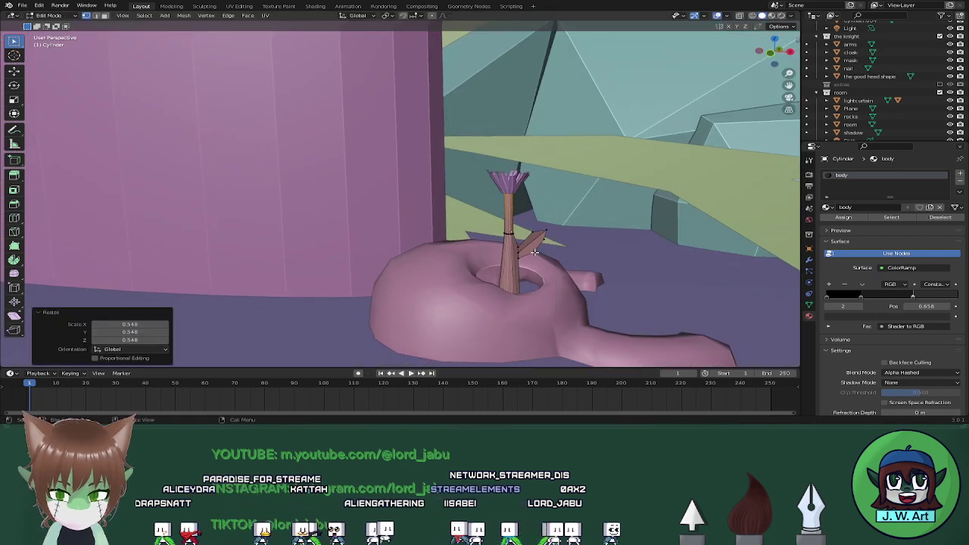
pyautogui.press('`')
pyautogui.press('3')
pyautogui.scroll(-11, 534, 253)
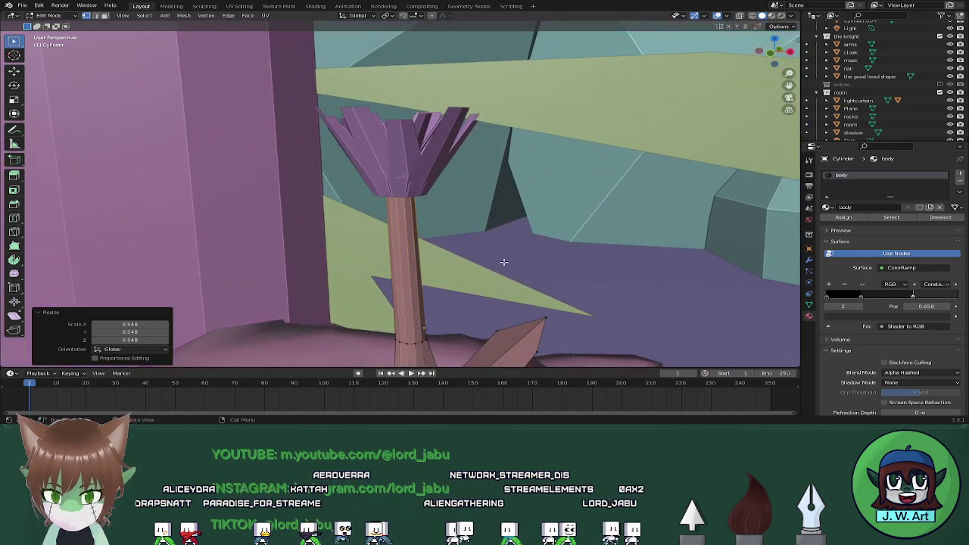
pyautogui.keyDown('shift'); pyautogui.moveTo(503, 262); pyautogui.dragTo(528, 136, button='middle'); pyautogui.keyUp('shift')
pyautogui.scroll(-3, 527, 136)
pyautogui.moveTo(528, 194); pyautogui.dragTo(558, 267, button='middle')
pyautogui.press('g')
pyautogui.hotkey('shift', 'z')
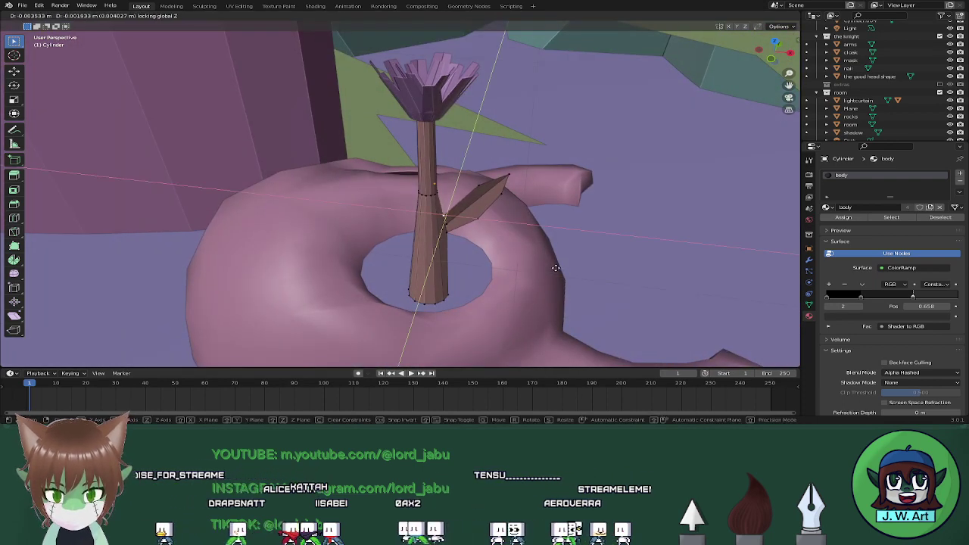
pyautogui.click(552, 267)
pyautogui.moveTo(552, 267); pyautogui.dragTo(510, 210, button='middle')
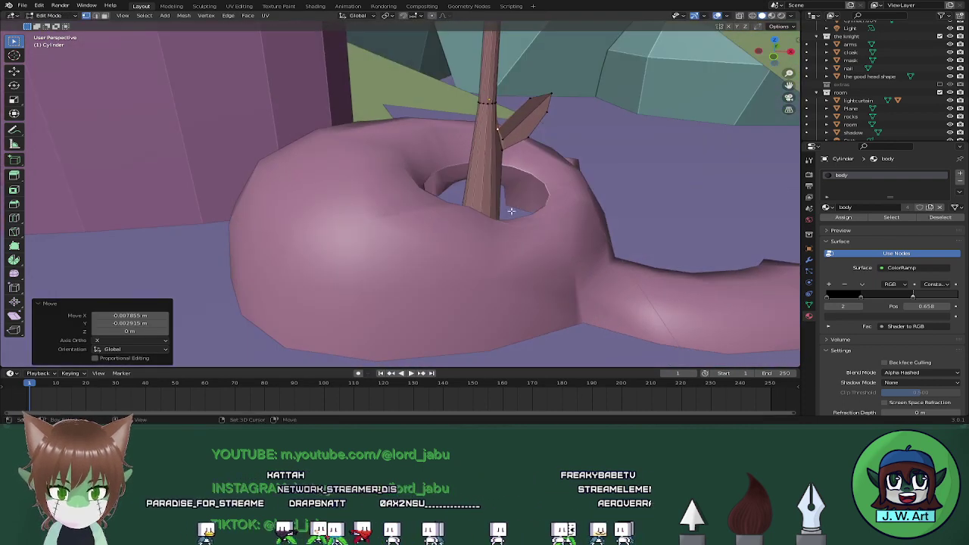
# Select the stem's bottom ring of vertices, raise it about 0.091 m along Z and scale it to 0.396
pyautogui.hotkey('shift', 'z')
pyautogui.moveTo(449, 216); pyautogui.dragTo(517, 250)
pyautogui.hotkey('shift', 'z')
pyautogui.moveTo(516, 250); pyautogui.dragTo(547, 254, button='middle')
pyautogui.press('g')
pyautogui.press('z')
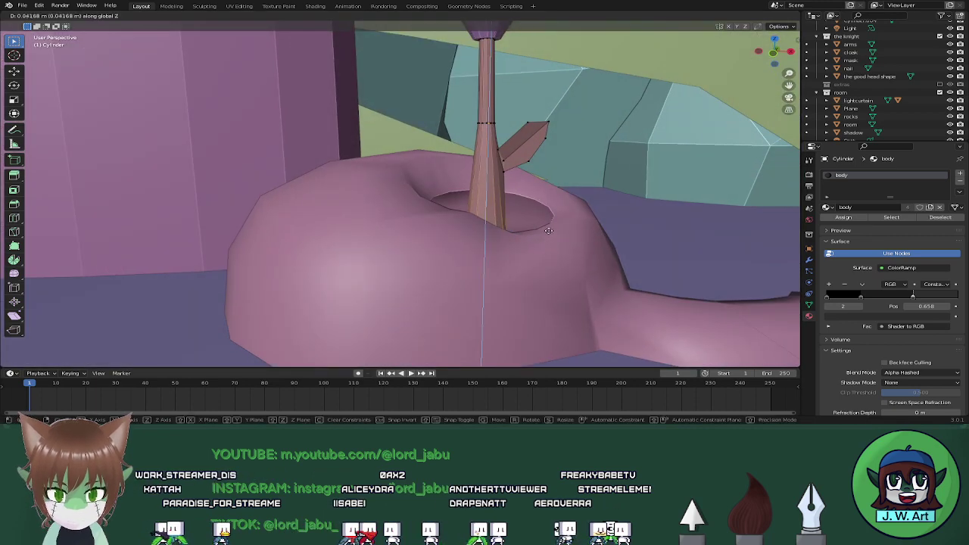
pyautogui.click(546, 212)
pyautogui.press('s')
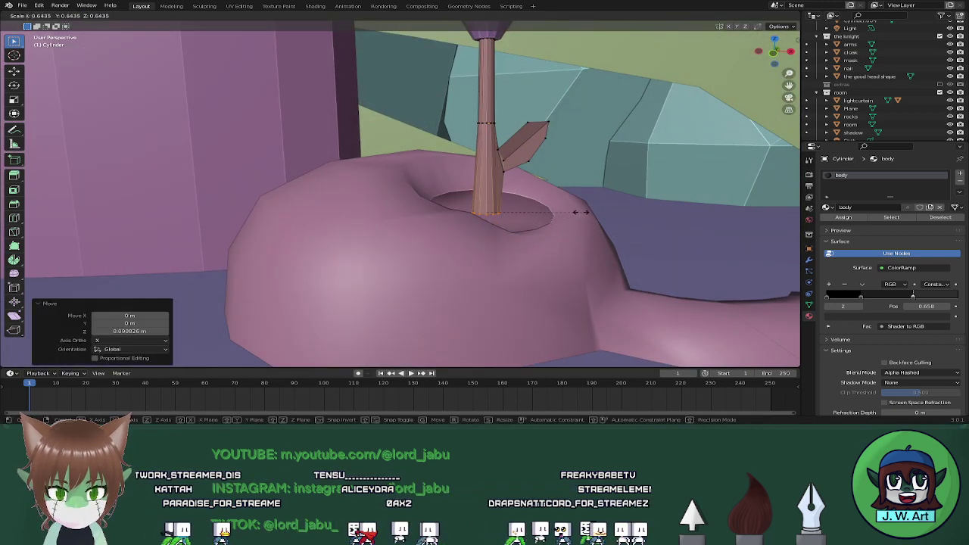
pyautogui.click(542, 197)
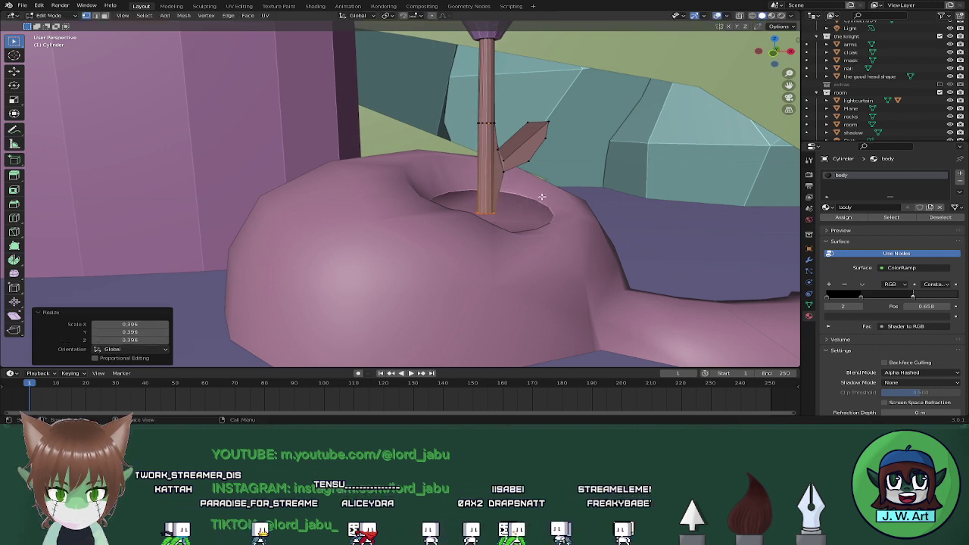
# Extrude the stem's bottom ring about 0.196 m down along Z and enlarge the new end ring
pyautogui.press('g')
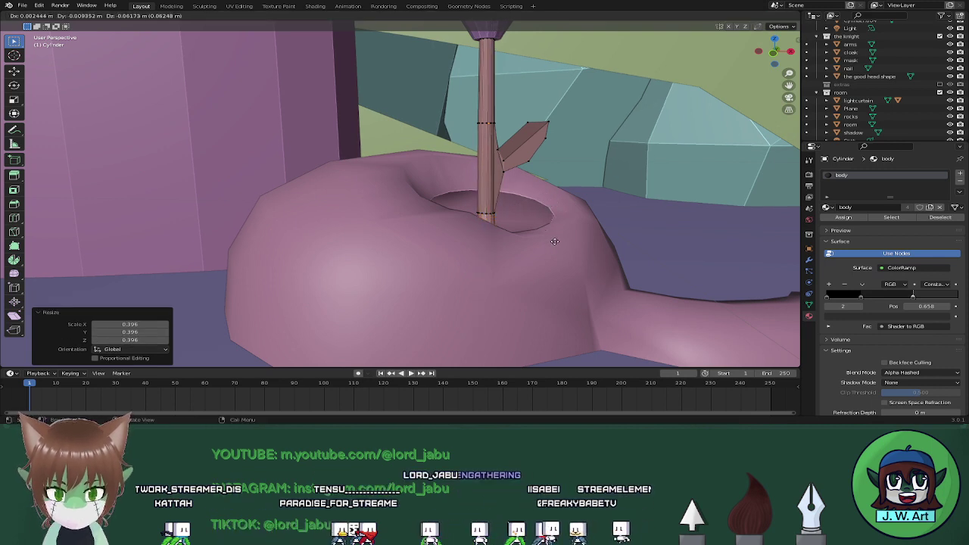
pyautogui.click(535, 306)
pyautogui.hotkey('shift', 'z')
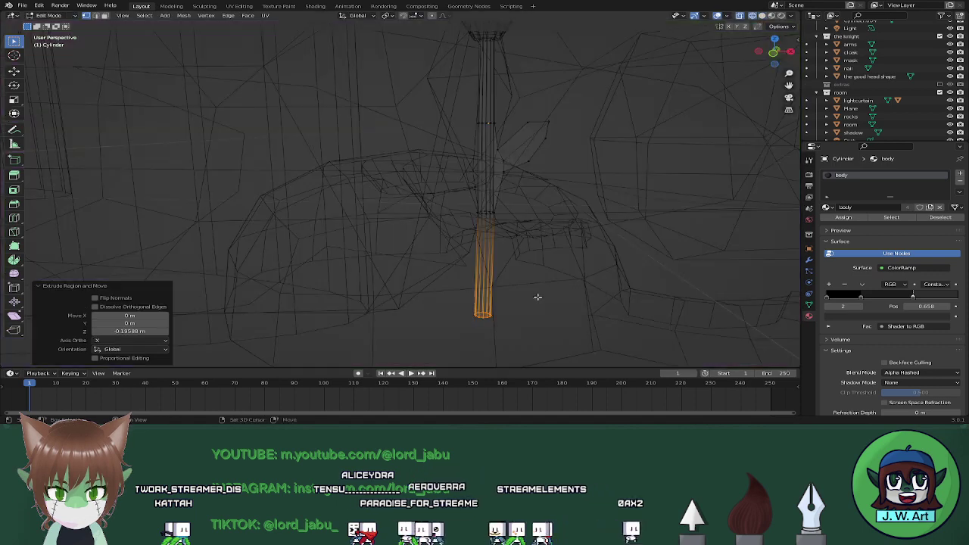
pyautogui.hotkey('shift', 'z')
pyautogui.moveTo(549, 270); pyautogui.dragTo(538, 281, button='middle')
pyautogui.press('s')
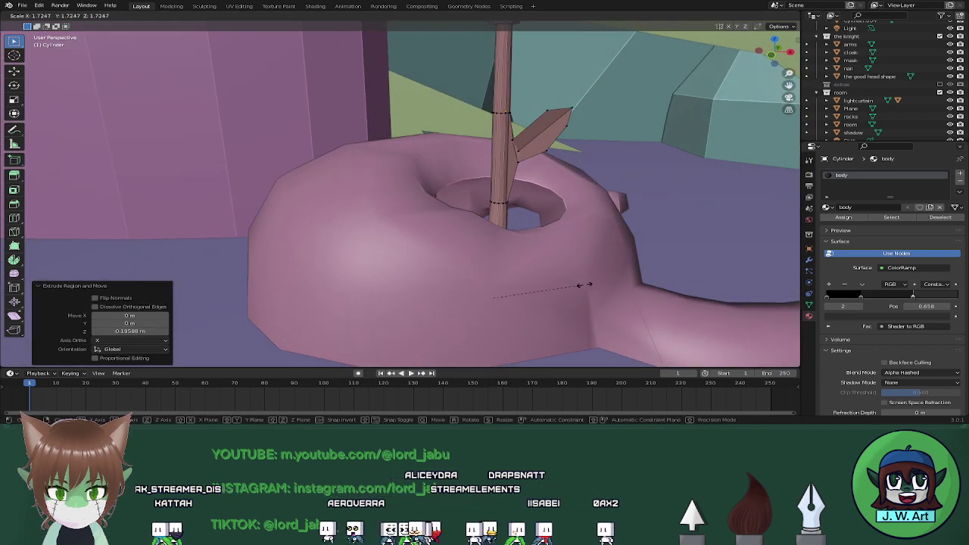
pyautogui.click(611, 285)
# Select the vertex at the leaf's base and move it horizontally about -0.012 m in X and -0.004 m in Y
pyautogui.moveTo(613, 285); pyautogui.dragTo(541, 221, button='middle')
pyautogui.click(577, 182)
pyautogui.moveTo(578, 186); pyautogui.dragTo(632, 242, button='middle')
pyautogui.press('g')
pyautogui.press('z')
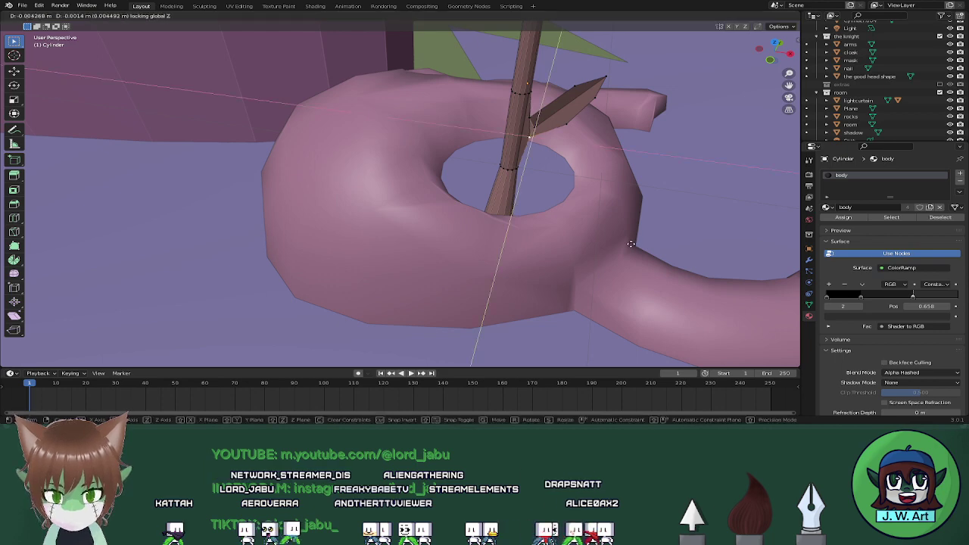
pyautogui.click(626, 244)
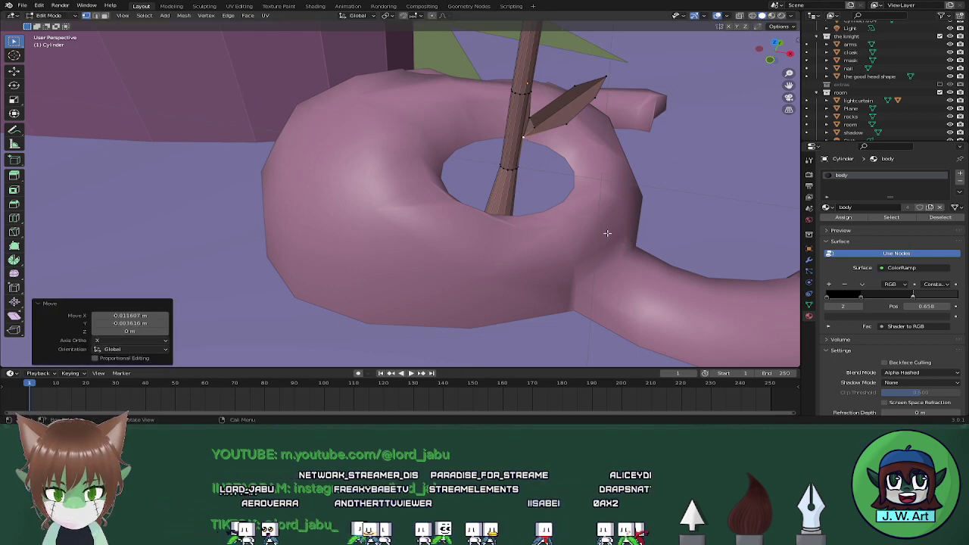
# Move the leaf's base vertex further into the stem, about -0.007 m in X and -0.002 m in Y
pyautogui.moveTo(607, 233); pyautogui.dragTo(612, 253, button='middle')
pyautogui.scroll(4, 567, 227)
pyautogui.press('g')
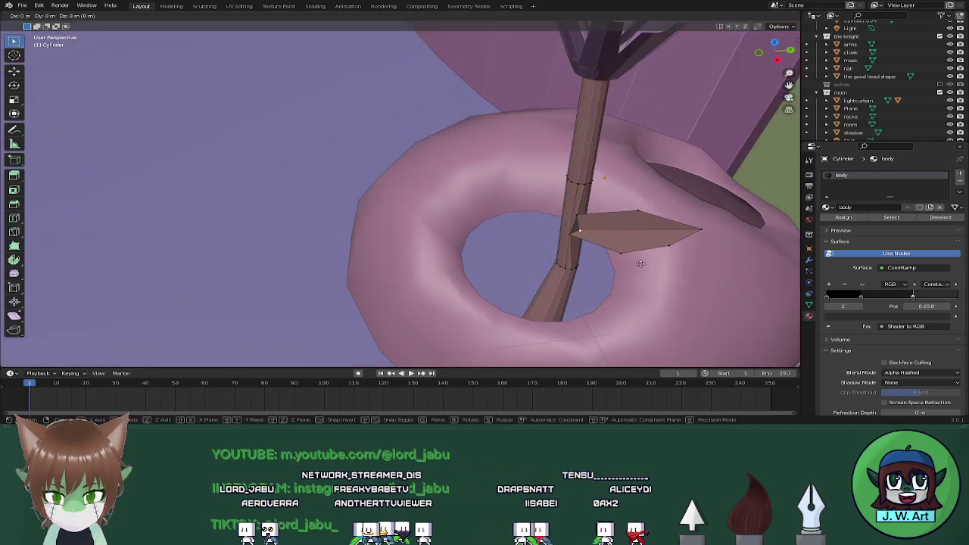
pyautogui.hotkey('shift', 'z')
pyautogui.click(633, 259)
pyautogui.scroll(-8, 658, 253)
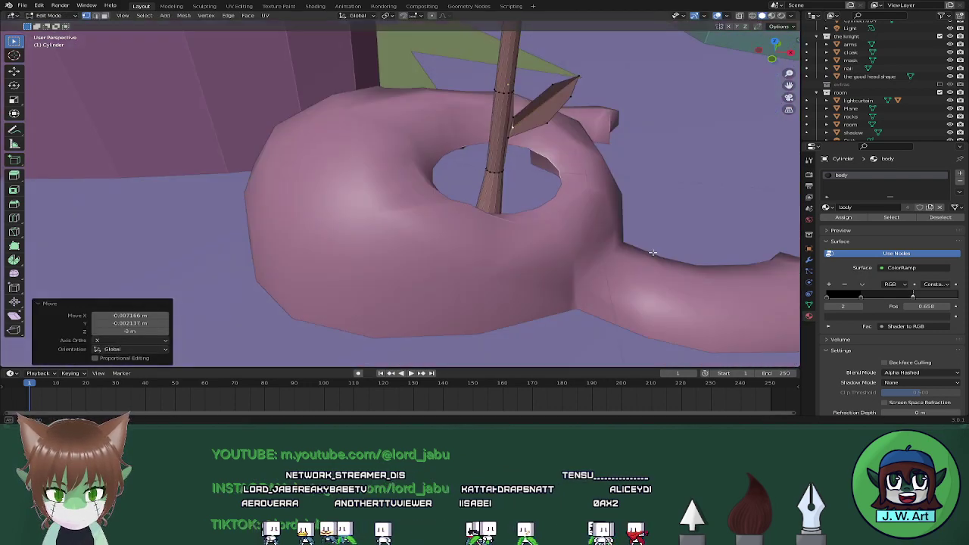
# Leave mesh editing, preview the scene with rendered shading and check the flower in the render result
pyautogui.press('Tab')
pyautogui.scroll(-2, 667, 250)
pyautogui.moveTo(633, 251); pyautogui.dragTo(580, 232, button='middle')
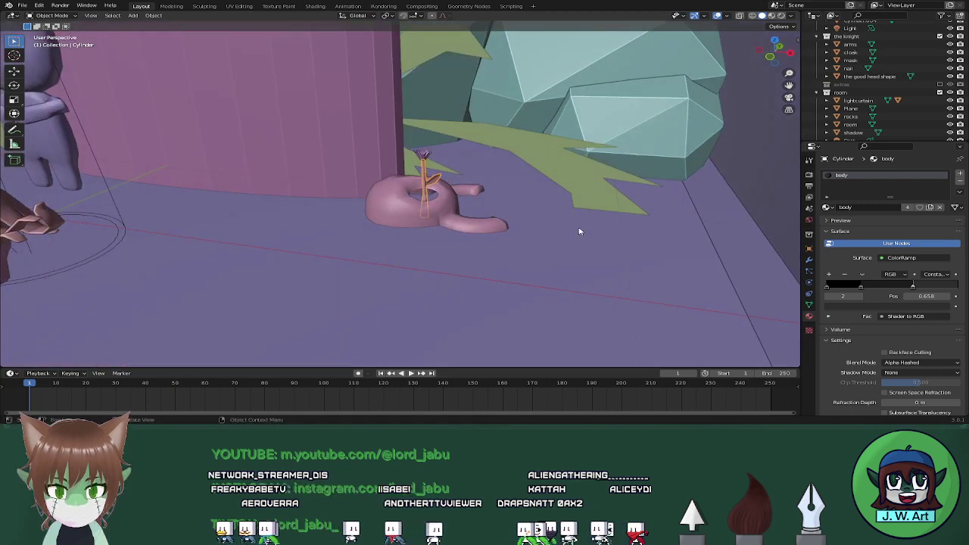
pyautogui.scroll(-5, 575, 232)
pyautogui.click(782, 15)
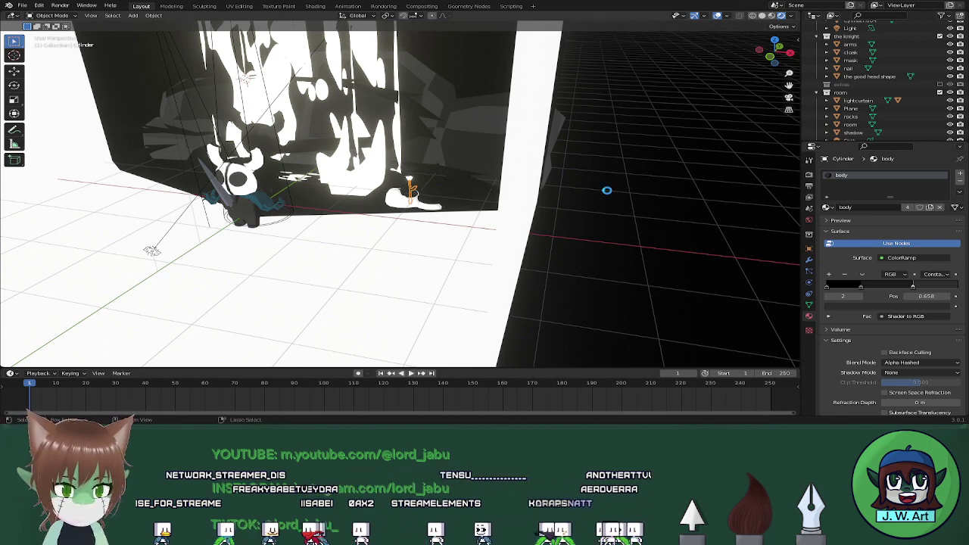
pyautogui.click(392, 7)
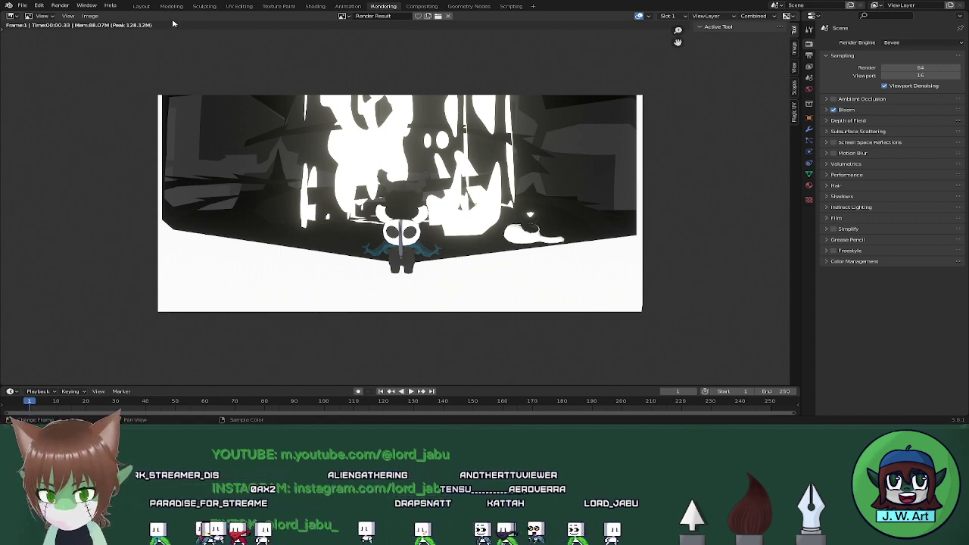
pyautogui.click(142, 6)
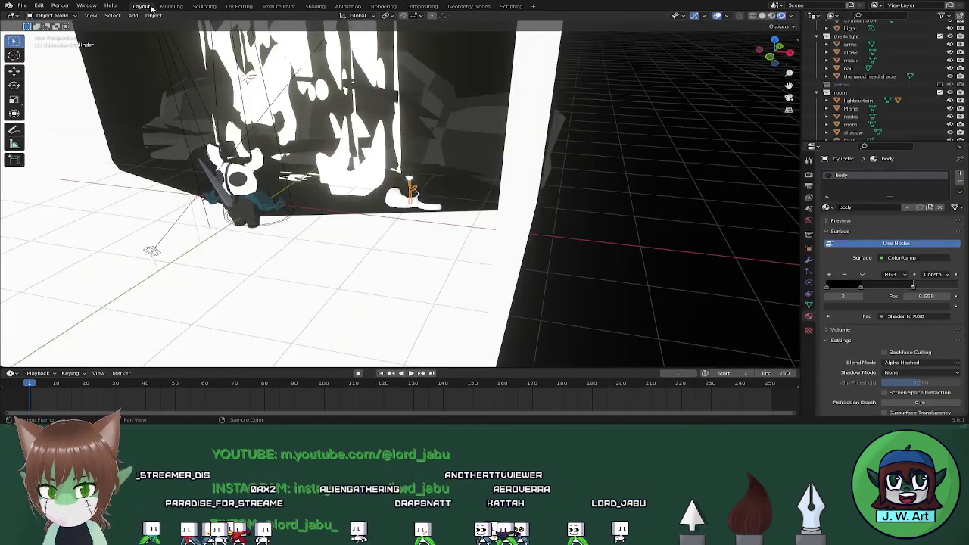
# Slide the vertex near the tip of the Plane's upper spiky band by 0.377 and lower it about 0.036 m along Z
pyautogui.click(326, 82)
pyautogui.click(376, 108)
pyautogui.press('Tab')
pyautogui.moveTo(377, 108); pyautogui.dragTo(429, 132, button='middle')
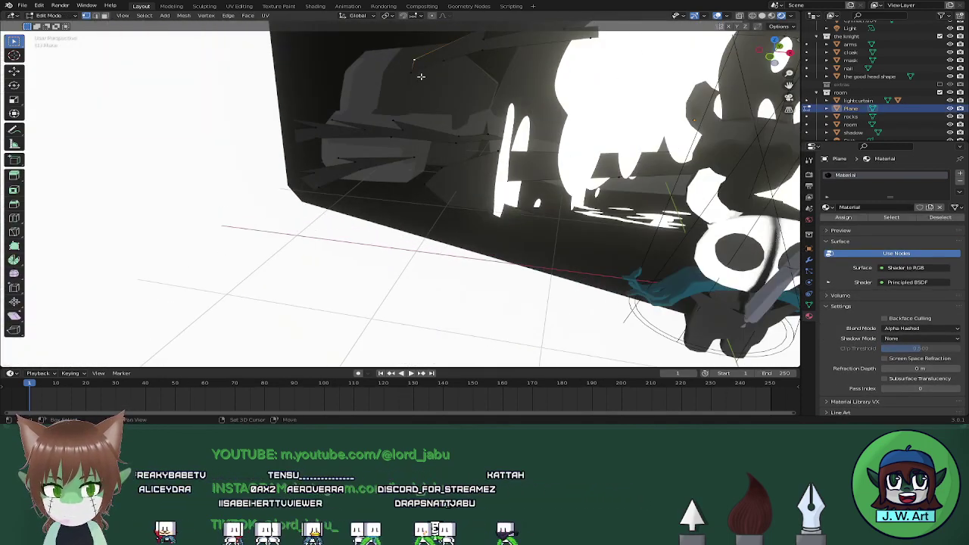
pyautogui.moveTo(421, 76); pyautogui.dragTo(421, 184, button='middle')
pyautogui.hotkey('shift', 'v')
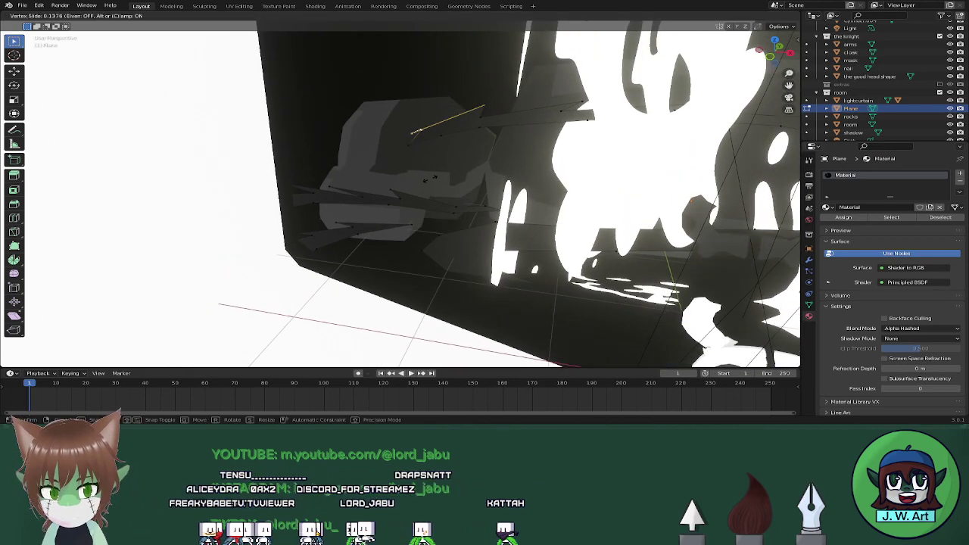
pyautogui.click(447, 173)
pyautogui.press('g')
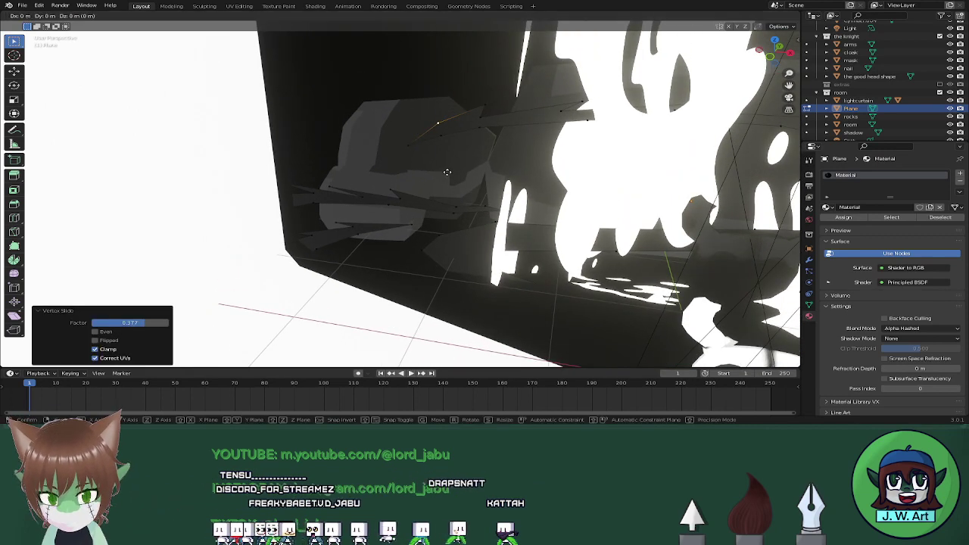
pyautogui.press('z')
pyautogui.click(449, 176)
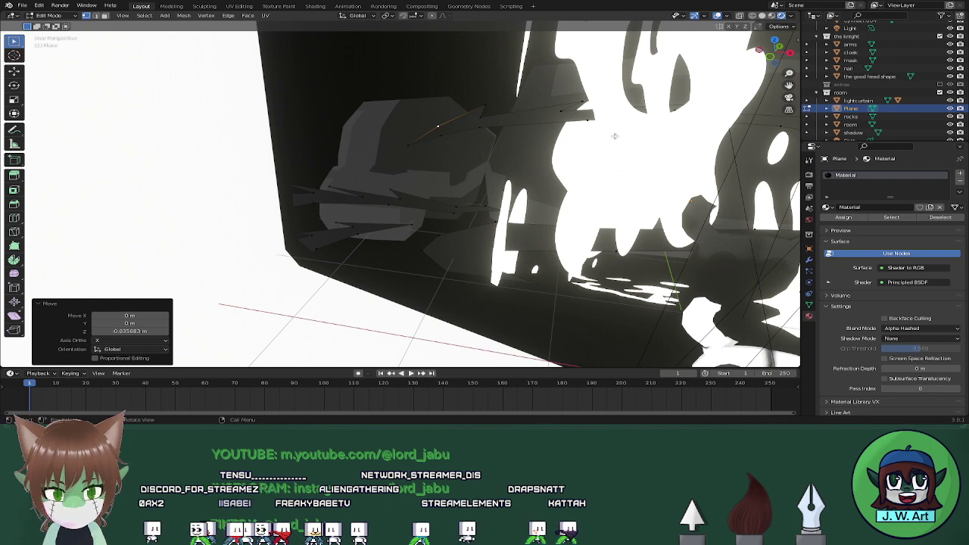
pyautogui.press('Tab')
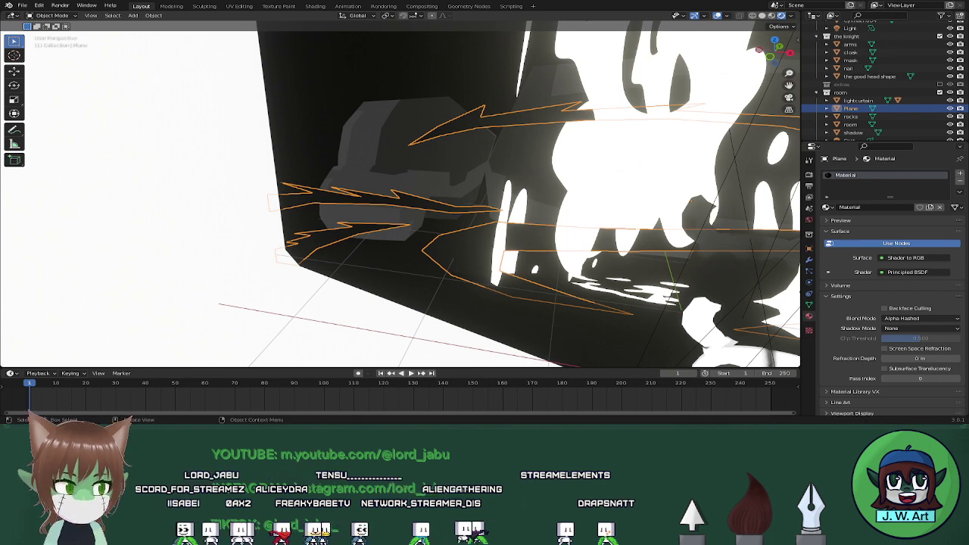
# Check the updated render result and examine the whole room in solid and material preview shading
pyautogui.click(385, 7)
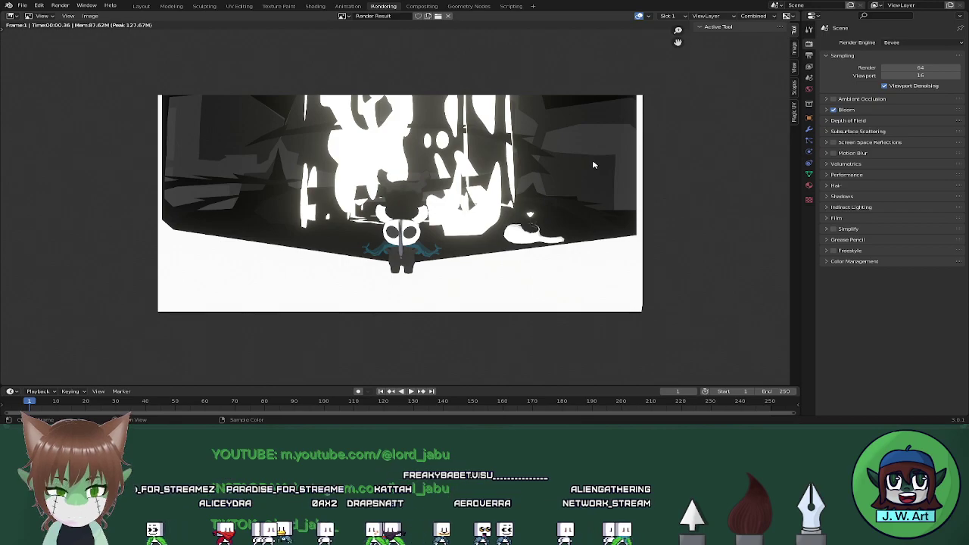
pyautogui.click(144, 6)
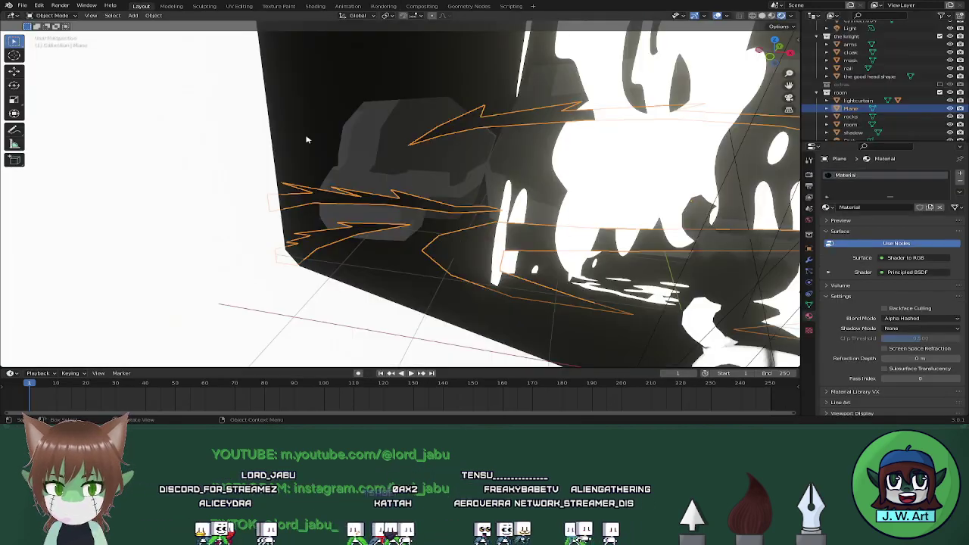
pyautogui.scroll(-11, 471, 202)
pyautogui.moveTo(464, 202)
pyautogui.mouseDown(button='middle')
pyautogui.moveTo(492, 204)
pyautogui.moveTo(515, 140)
pyautogui.mouseUp(button='middle')
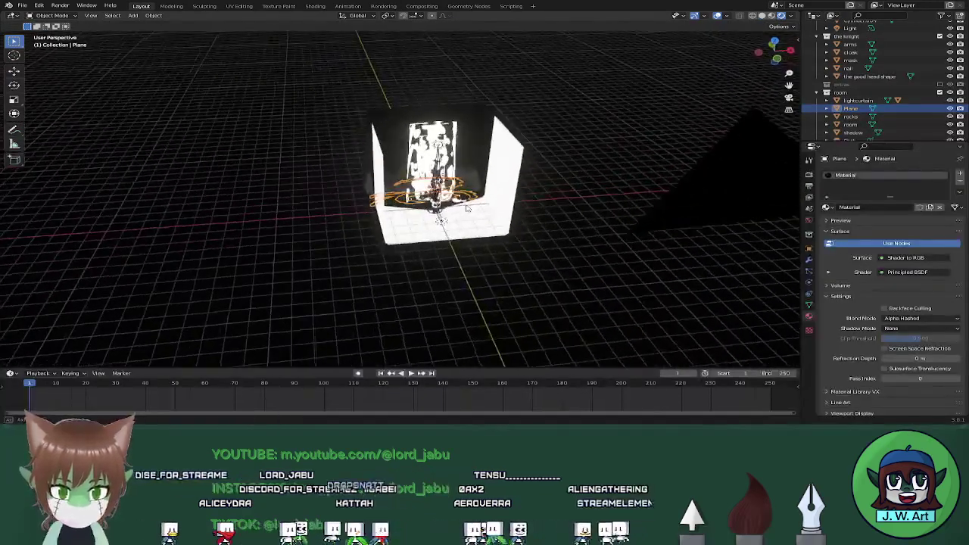
pyautogui.click(762, 15)
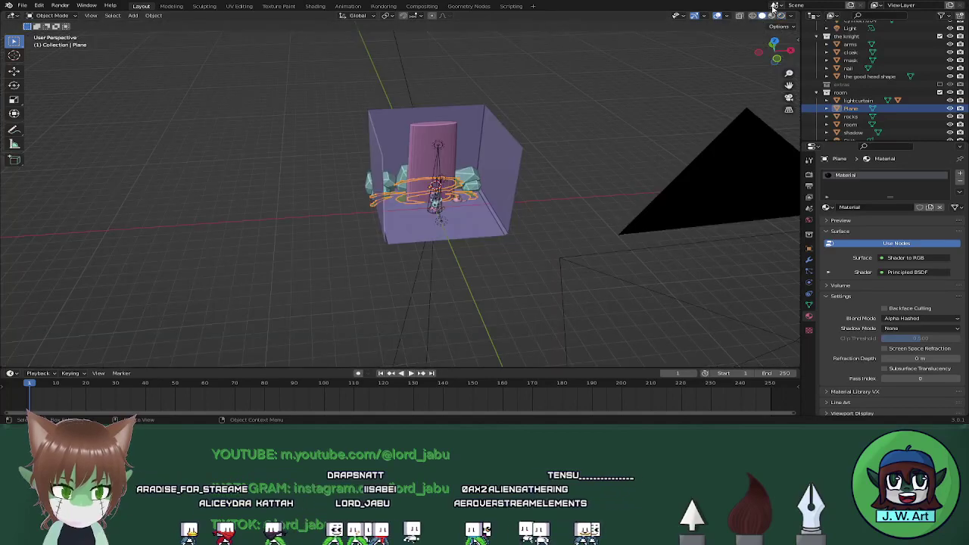
pyautogui.click(774, 15)
pyautogui.scroll(5, 521, 155)
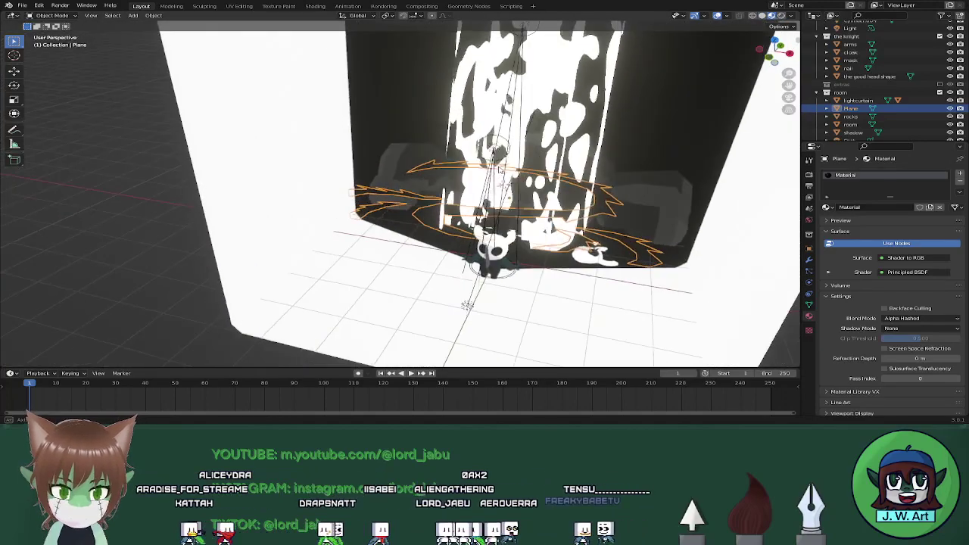
pyautogui.moveTo(521, 155); pyautogui.dragTo(511, 173, button='middle')
pyautogui.scroll(-5, 621, 176)
pyautogui.scroll(6, 417, 210)
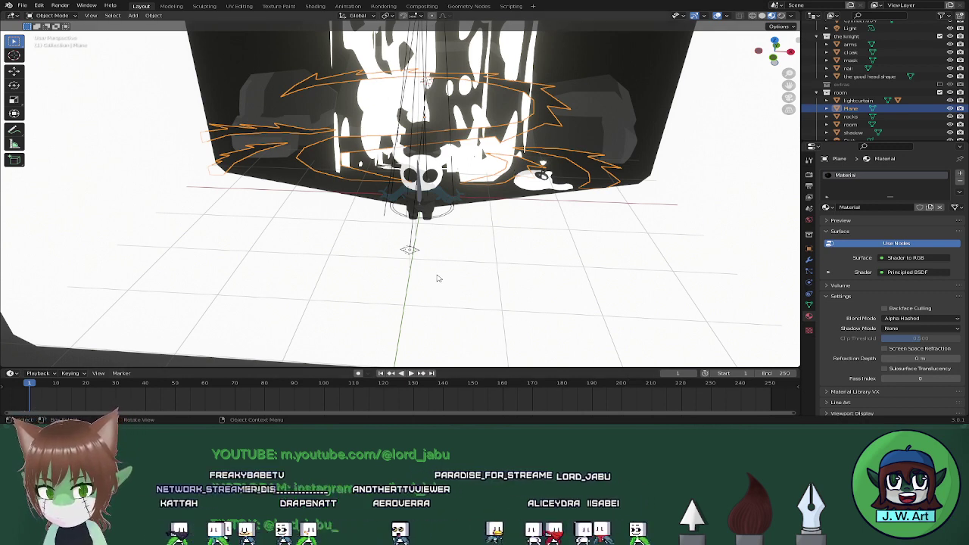
# Examine the empty floor in front of the knight in solid and material preview shading and compare it with the render result
pyautogui.moveTo(438, 279); pyautogui.dragTo(484, 281, button='middle')
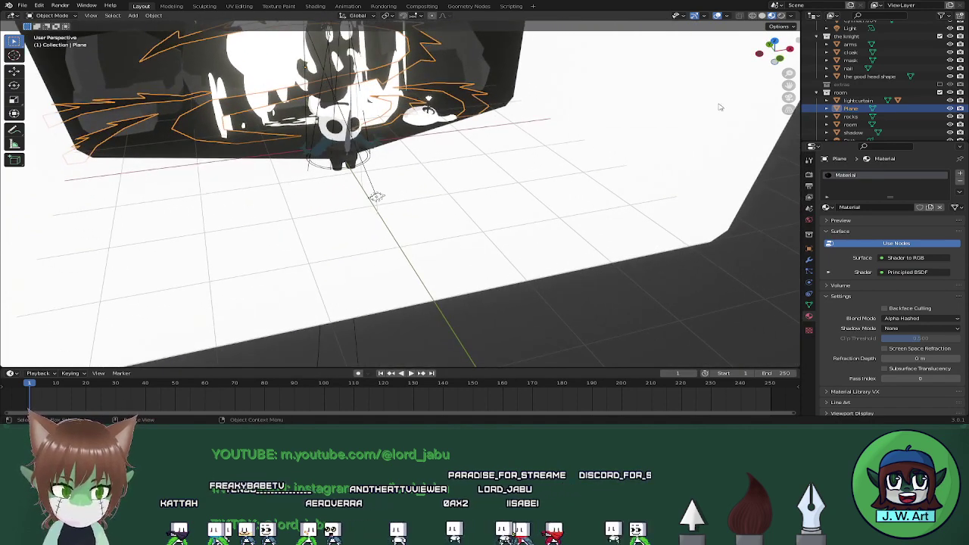
pyautogui.click(762, 16)
pyautogui.moveTo(580, 179)
pyautogui.mouseDown(button='middle')
pyautogui.moveTo(462, 204)
pyautogui.moveTo(449, 217)
pyautogui.moveTo(477, 220)
pyautogui.mouseUp(button='middle')
pyautogui.click(772, 16)
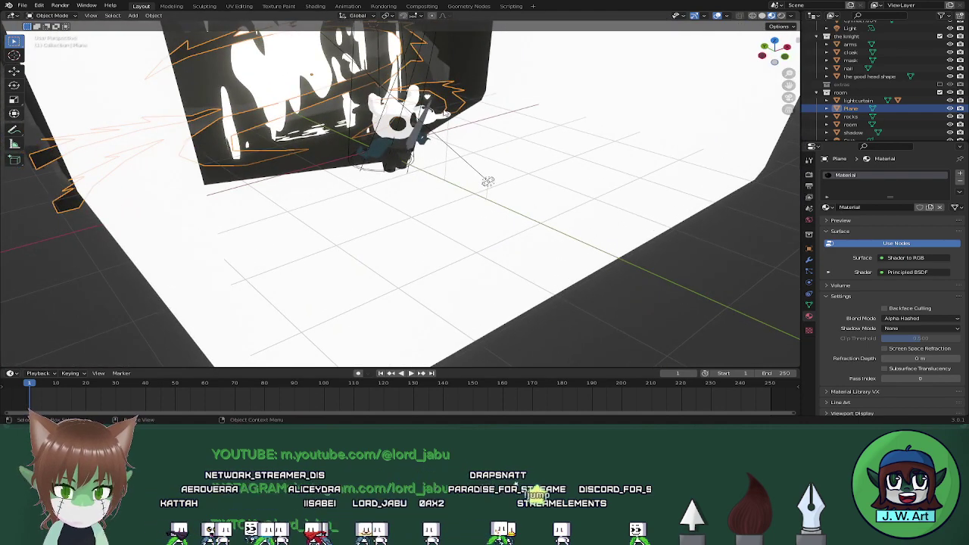
pyautogui.click(384, 6)
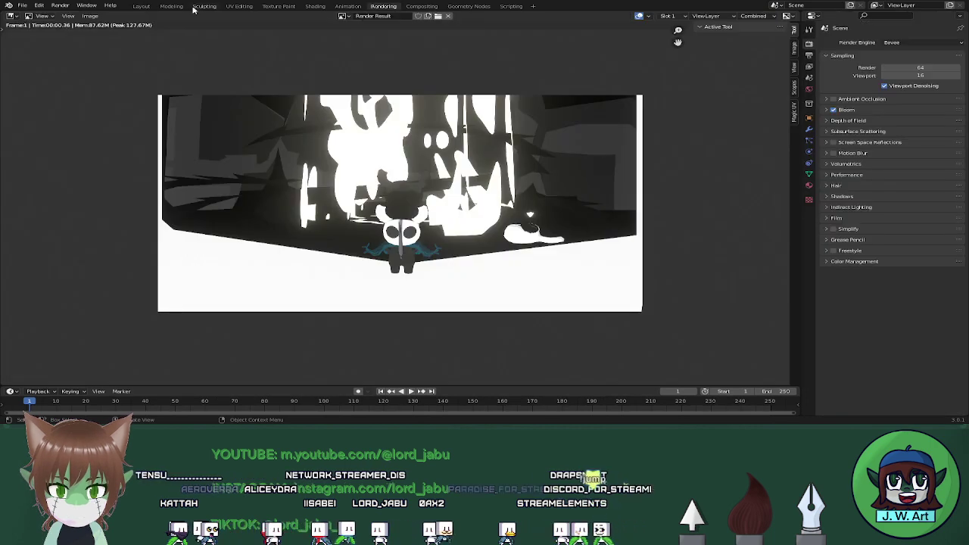
pyautogui.click(140, 6)
# Add a 2 m cube and lower it about 1.404 m along the Z axis to the knight
pyautogui.keyDown('shift'); pyautogui.moveTo(528, 196); pyautogui.dragTo(457, 203, button='middle'); pyautogui.keyUp('shift')
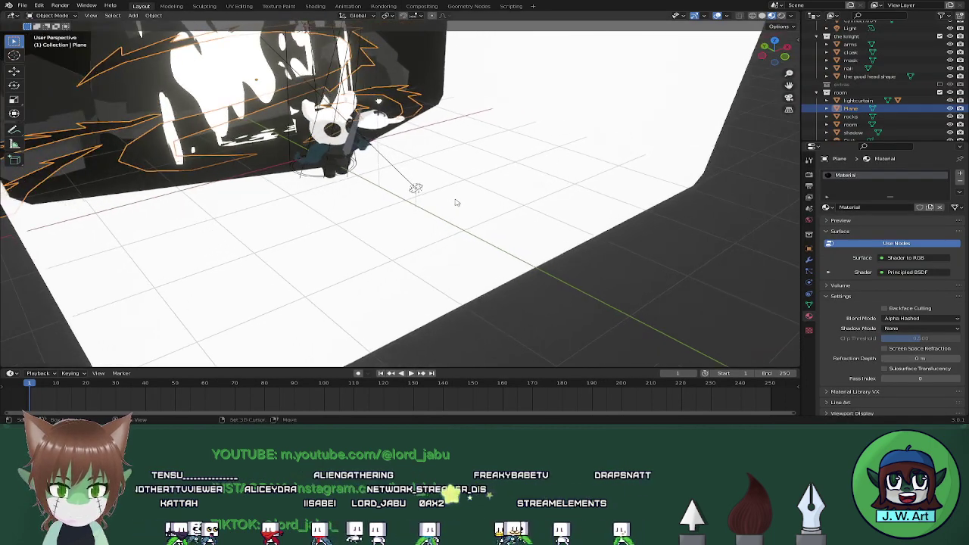
pyautogui.hotkey('shift', 'a')
pyautogui.moveTo(456, 201)
pyautogui.click(485, 207)
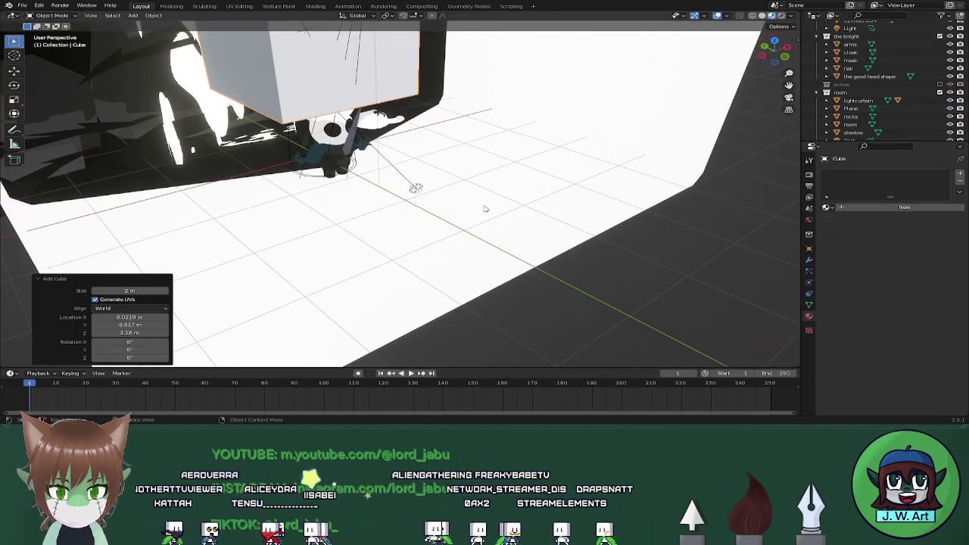
pyautogui.moveTo(482, 210); pyautogui.dragTo(430, 194, button='middle')
pyautogui.press('g')
pyautogui.press('z')
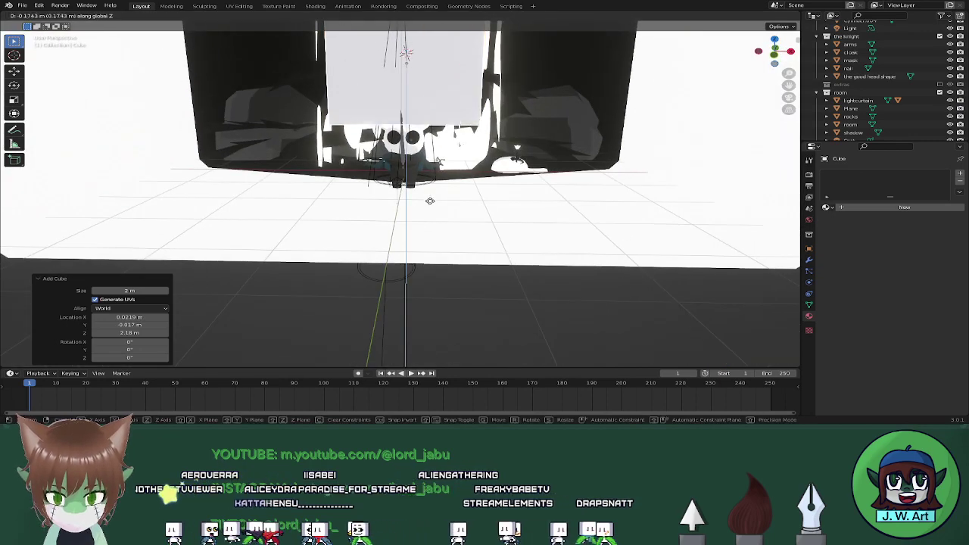
pyautogui.click(399, 228)
# Scale the cube uniformly to 0.494
pyautogui.moveTo(400, 228); pyautogui.dragTo(555, 270, button='middle')
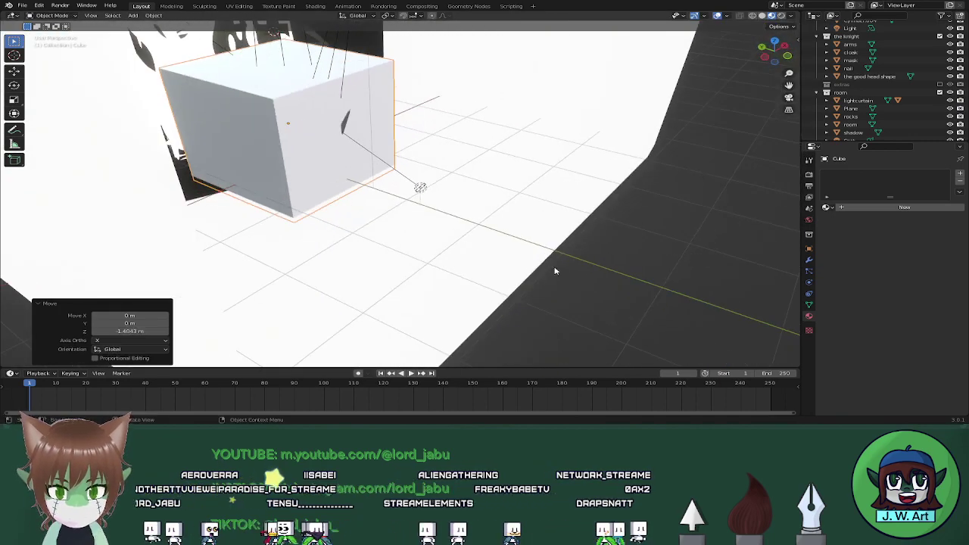
pyautogui.press('s')
pyautogui.click(419, 206)
pyautogui.press('g')
pyautogui.press('Escape')
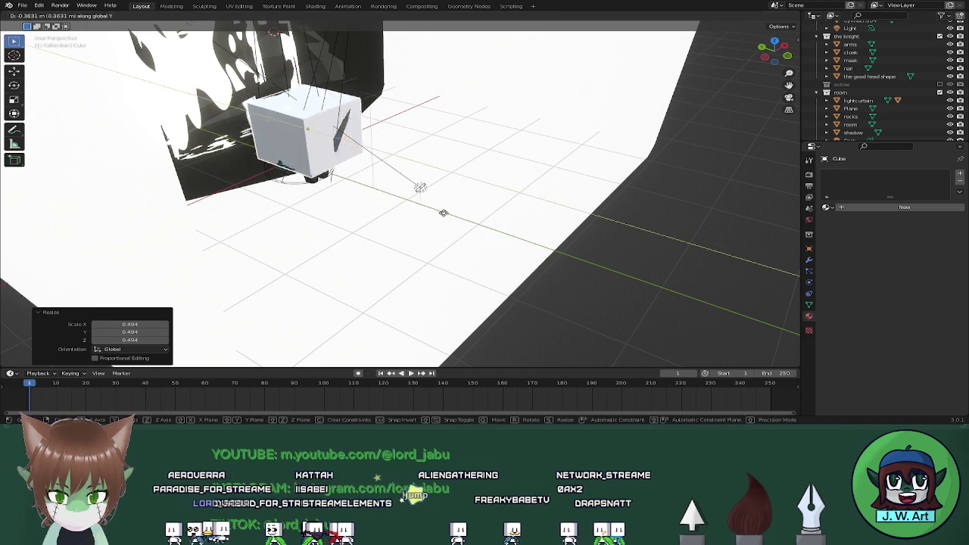
# Move the cube in front of the knight, about -1.964 m along Y and -0.272 m along Z
pyautogui.press('g')
pyautogui.press('y')
pyautogui.click(536, 235)
pyautogui.press('z')
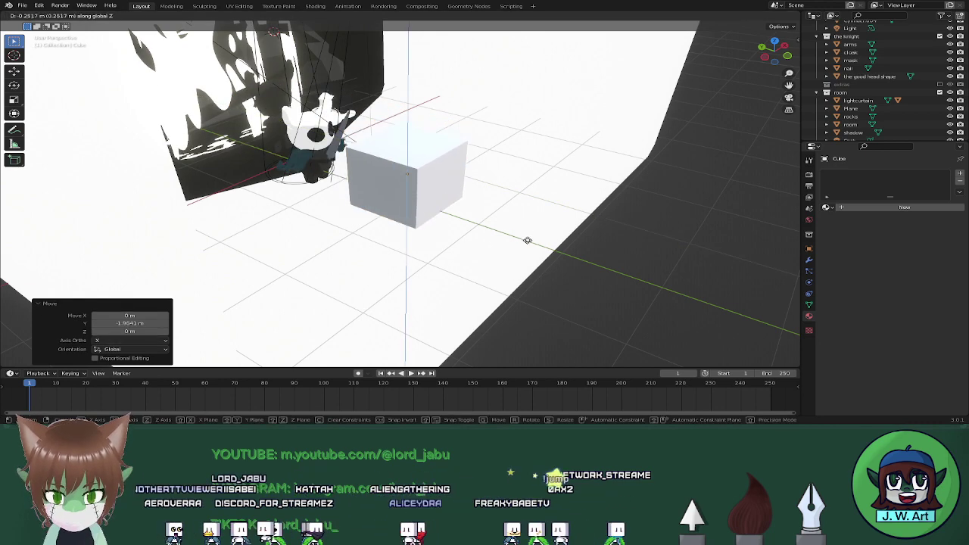
pyautogui.click(530, 244)
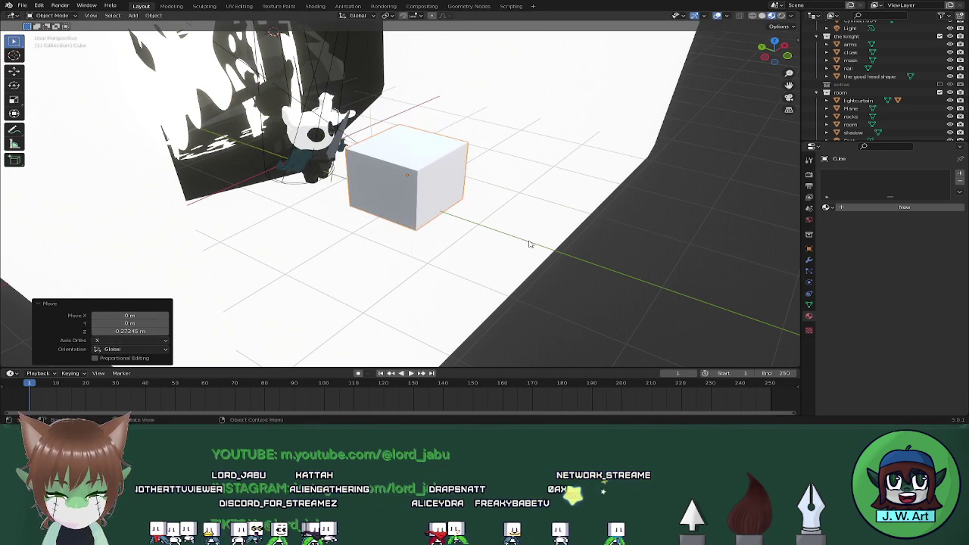
# Try a level 2 subdivision on the cube
pyautogui.hotkey('ctrl', '2')
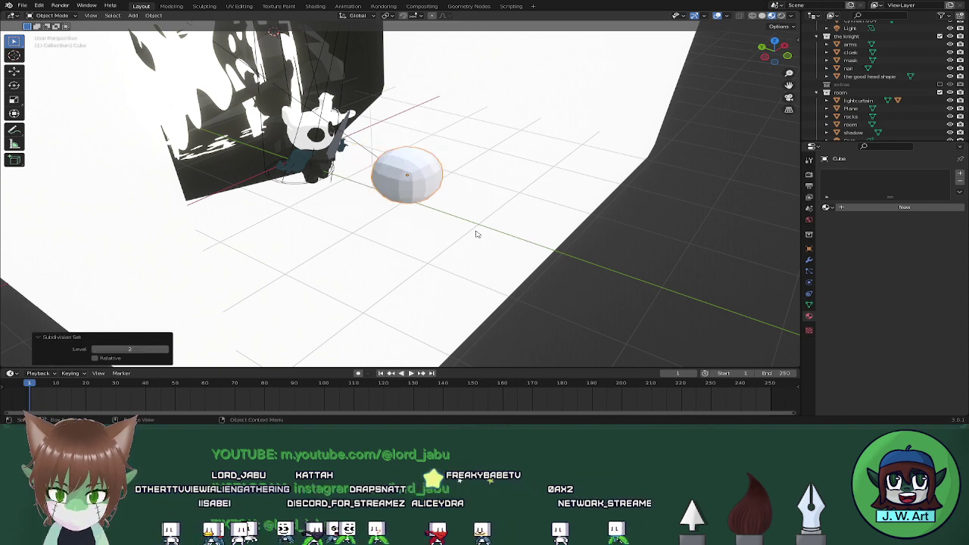
pyautogui.scroll(3, 477, 234)
pyautogui.moveTo(477, 234); pyautogui.dragTo(417, 187, button='middle')
pyautogui.hotkey('ctrl', 'z')
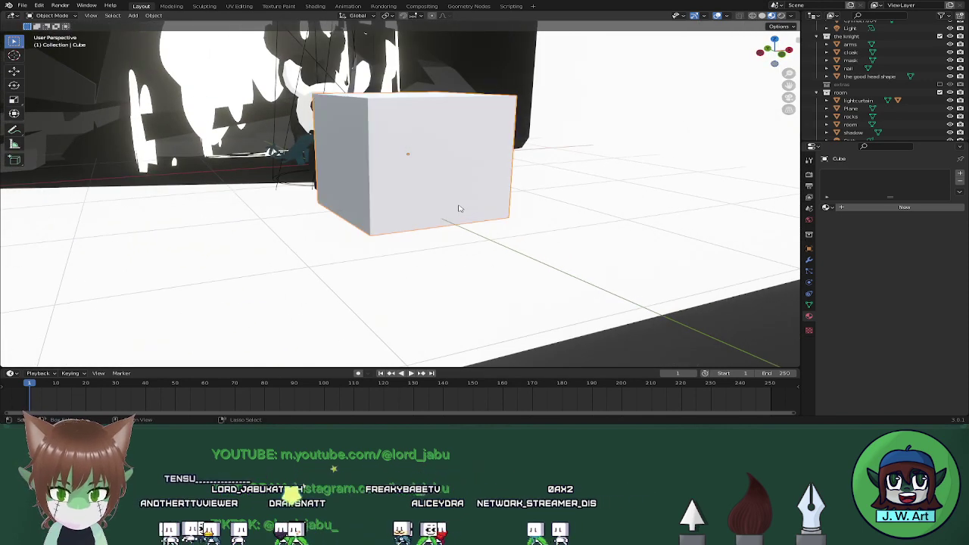
# Add a level 1 Subdivision modifier to the cube and apply it
pyautogui.hotkey('ctrl', '1')
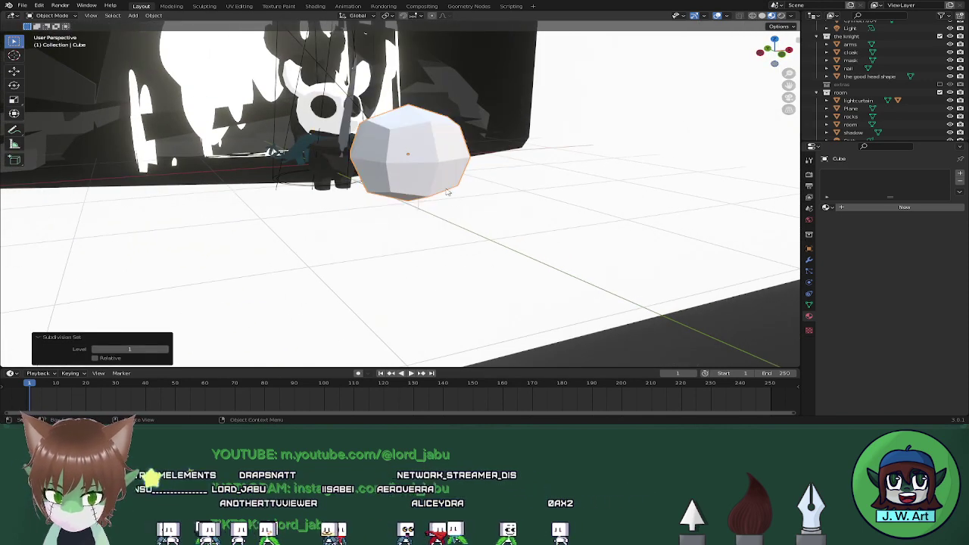
pyautogui.click(502, 184)
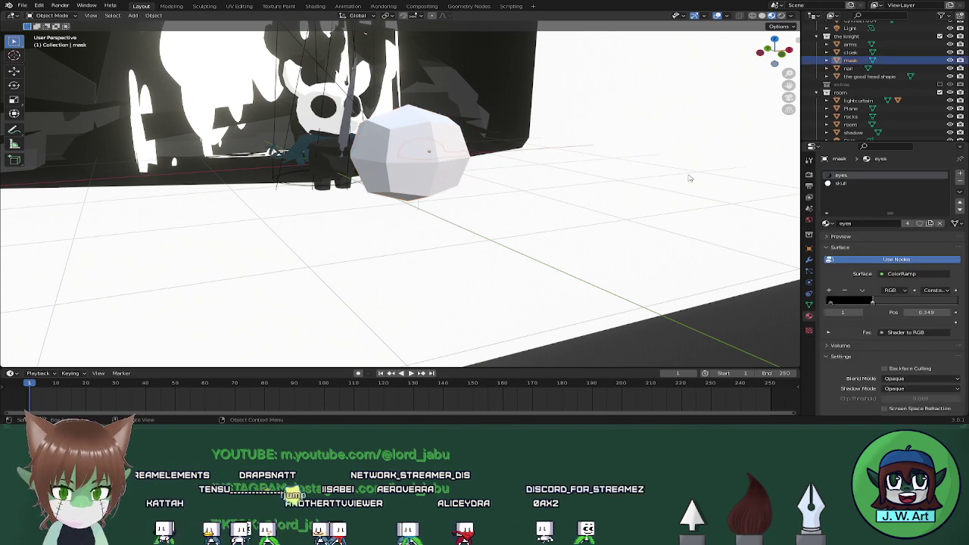
pyautogui.click(424, 171)
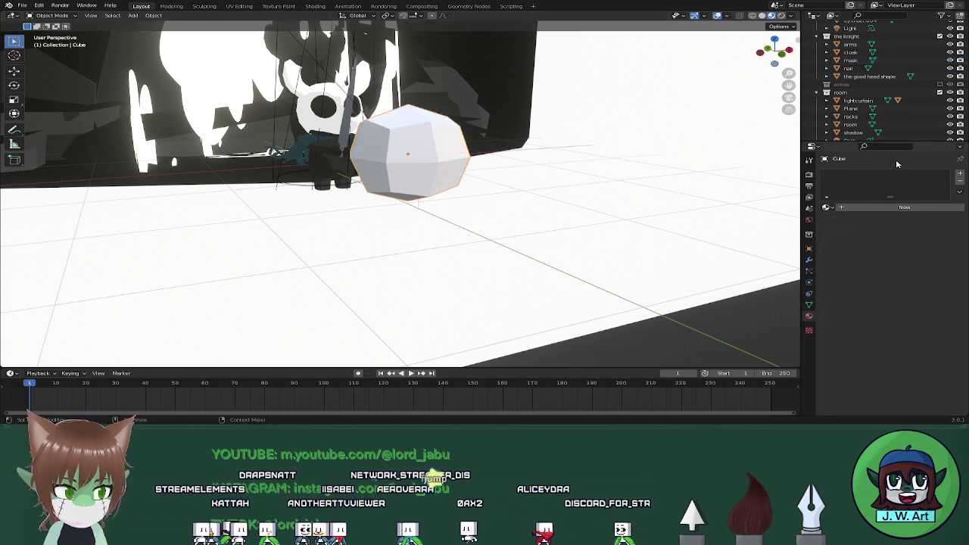
pyautogui.click(809, 259)
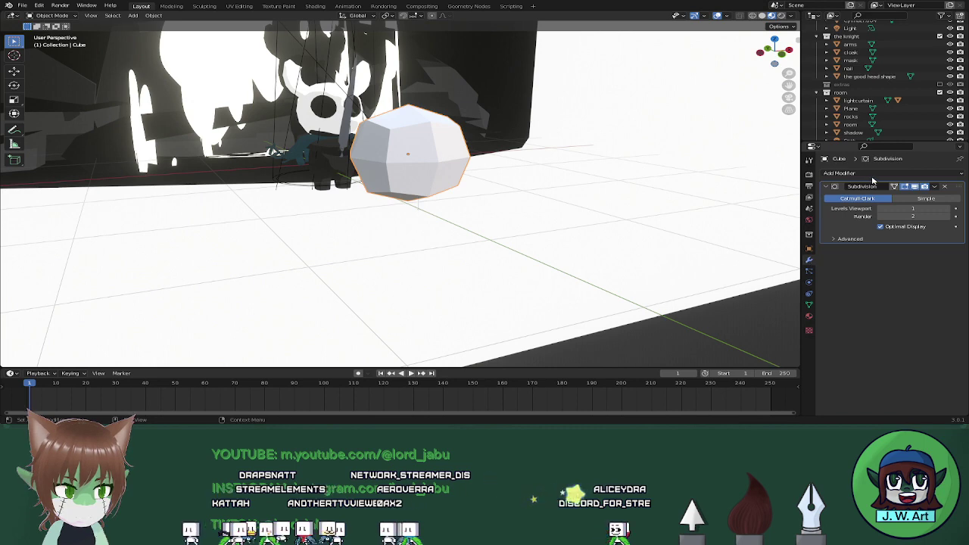
pyautogui.click(898, 174)
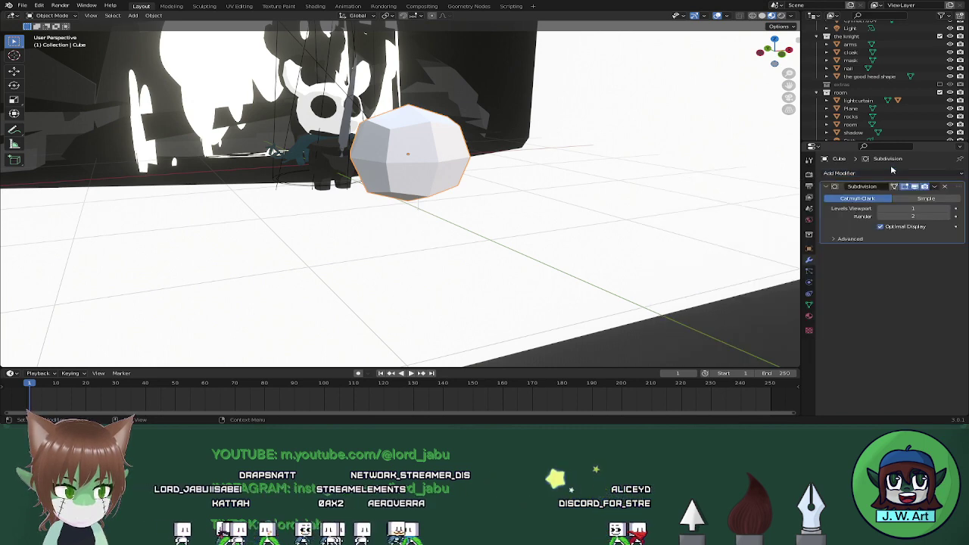
pyautogui.click(936, 186)
pyautogui.click(904, 196)
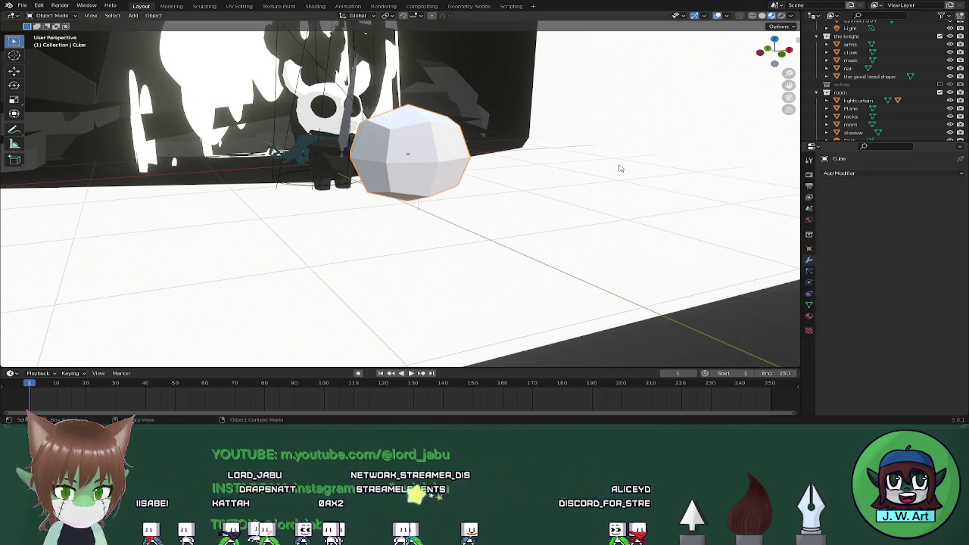
# Select the upper vertices of the rounded cube in wireframe and raise them about 0.07 m along the Z axis
pyautogui.keyDown('shift'); pyautogui.moveTo(458, 157); pyautogui.dragTo(435, 160, button='middle'); pyautogui.keyUp('shift')
pyautogui.press('Tab')
pyautogui.hotkey('shift', 'z')
pyautogui.moveTo(336, 97)
pyautogui.mouseDown()
pyautogui.moveTo(504, 146)
pyautogui.moveTo(521, 162)
pyautogui.mouseUp()
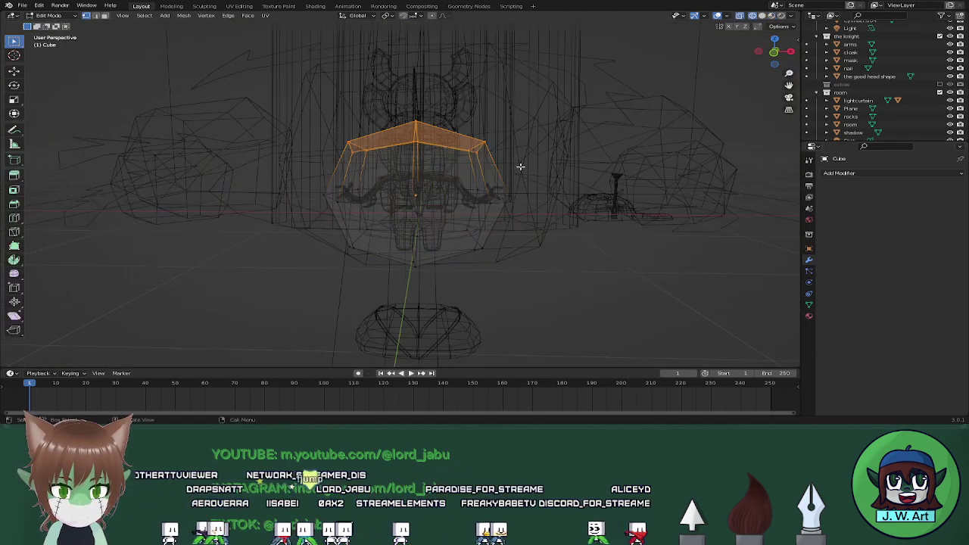
pyautogui.hotkey('shift', 'z')
pyautogui.press('g')
pyautogui.press('z')
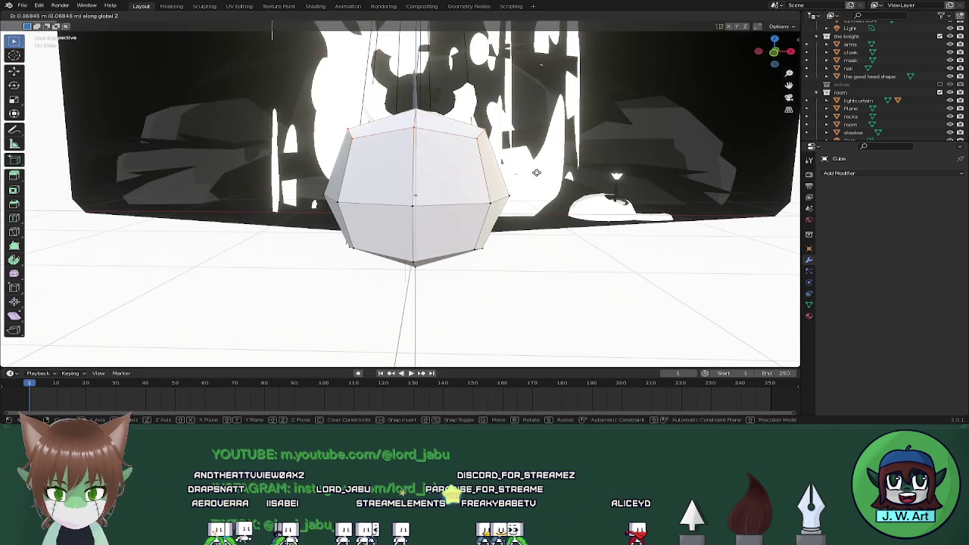
pyautogui.click(536, 170)
# Raise the top of the mesh about 0.106 m along Z using Smooth proportional editing with a size of 0.467
pyautogui.press('o')
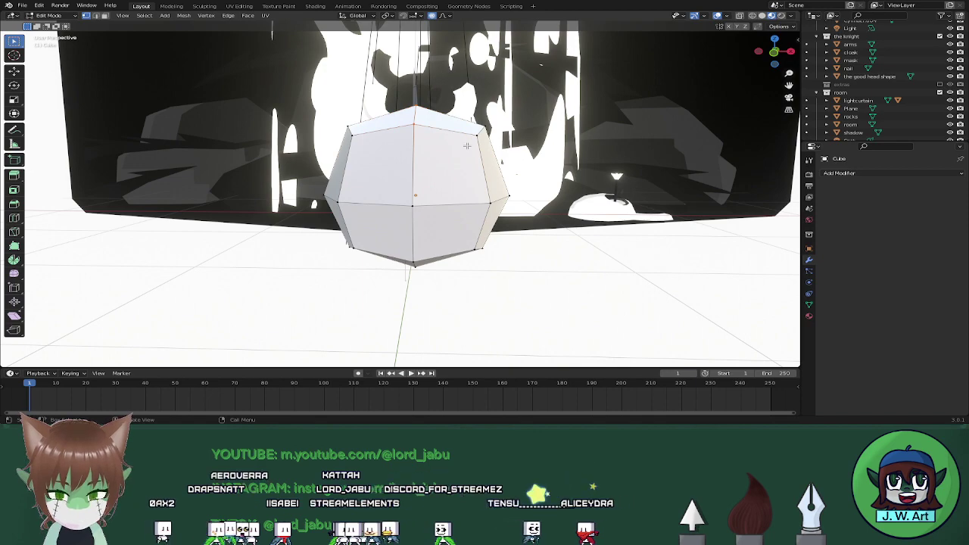
pyautogui.press('g')
pyautogui.press('z')
pyautogui.click(463, 129)
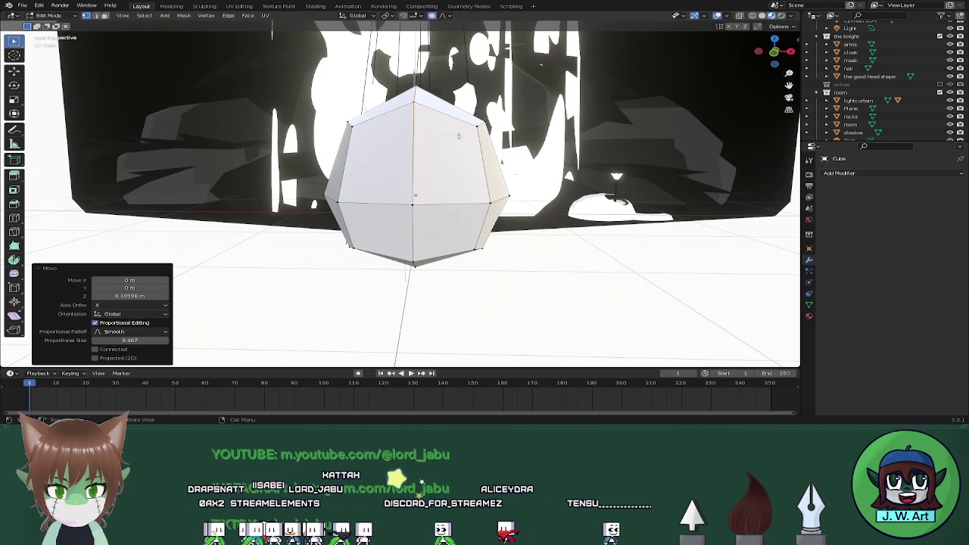
# Raise the bottom vertex of the mesh about 0.04 m along Z with proportional editing
pyautogui.moveTo(463, 130); pyautogui.dragTo(463, 215, button='middle')
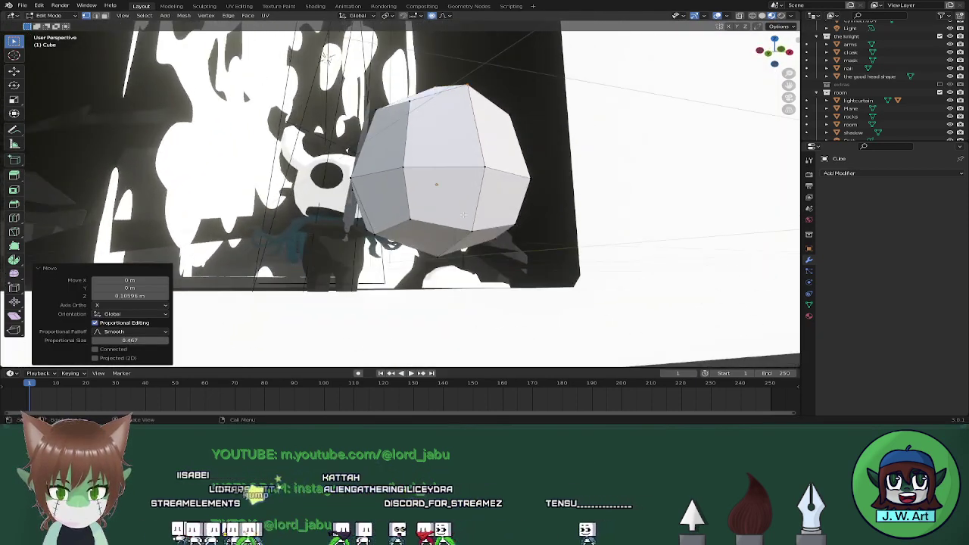
pyautogui.press('g')
pyautogui.press('z')
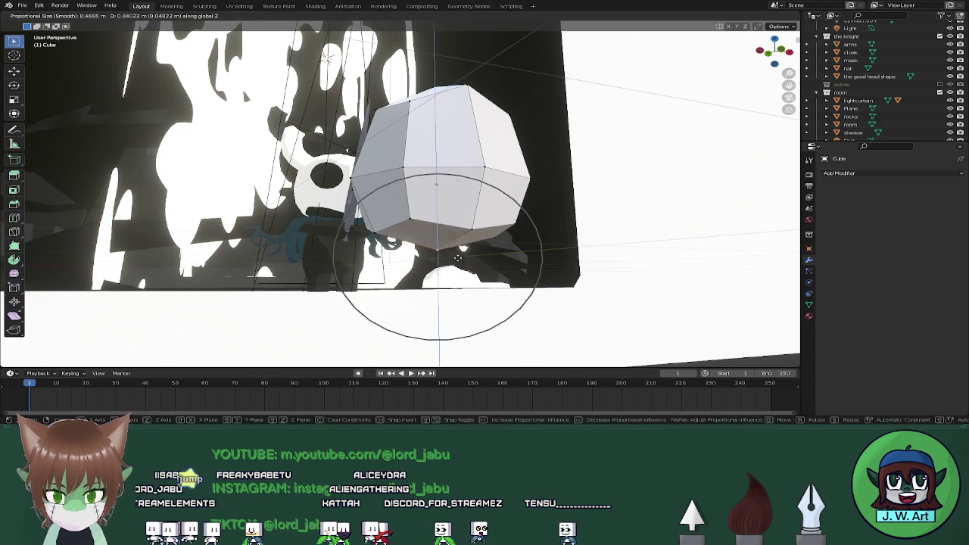
pyautogui.click(457, 253)
pyautogui.moveTo(457, 252); pyautogui.dragTo(517, 253, button='middle')
# Return to Object Mode and adjust the object's height above the floor, with a final move of about -0.034 m along Z
pyautogui.press('Tab')
pyautogui.press('g')
pyautogui.press('z')
pyautogui.click(538, 253)
pyautogui.press('g')
pyautogui.press('z')
pyautogui.click(470, 243)
# Apply smooth shading to the rounded object
pyautogui.rightClick(477, 215)
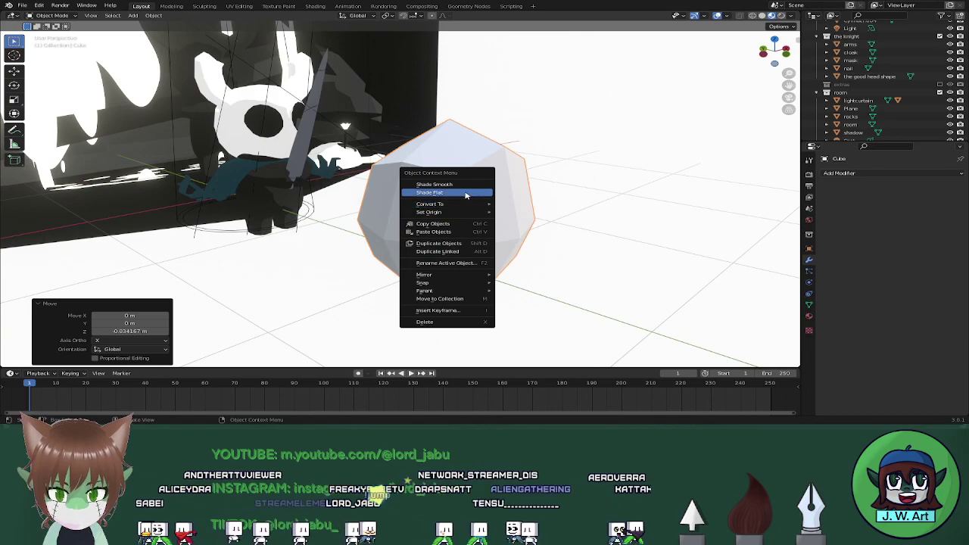
pyautogui.click(455, 184)
pyautogui.moveTo(455, 184)
pyautogui.mouseDown(button='middle')
pyautogui.moveTo(542, 205)
pyautogui.moveTo(684, 179)
pyautogui.mouseUp(button='middle')
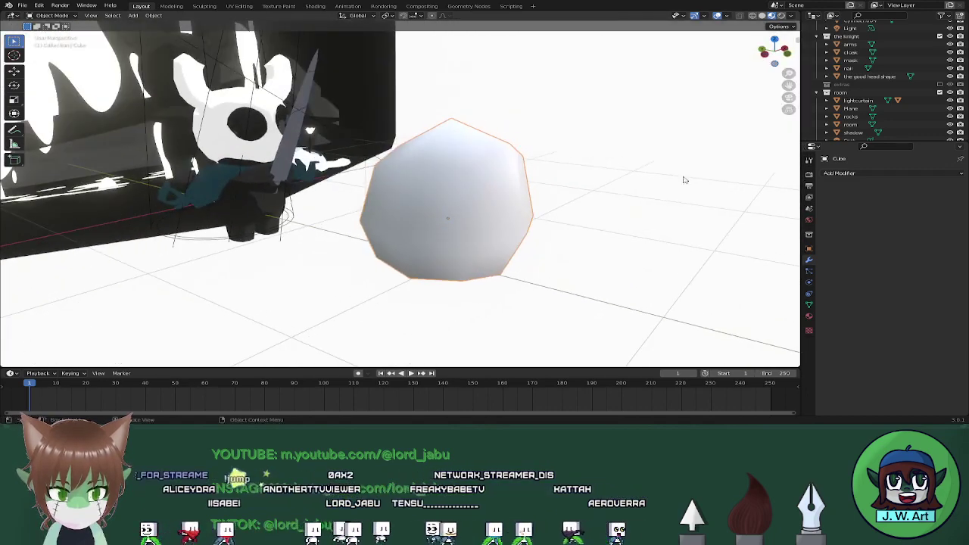
# Try a Displace modifier and a Decimate modifier on the rounded object, undoing each
pyautogui.click(870, 175)
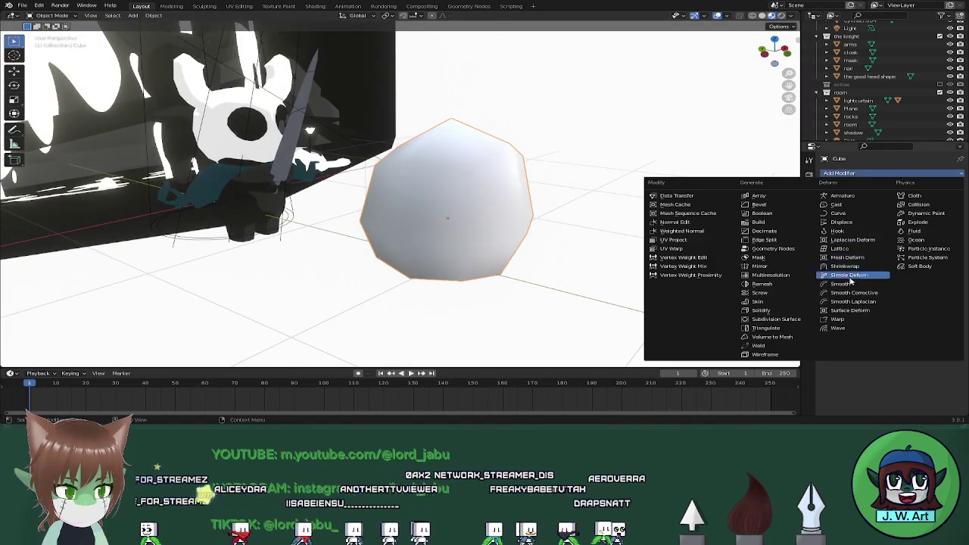
pyautogui.click(848, 223)
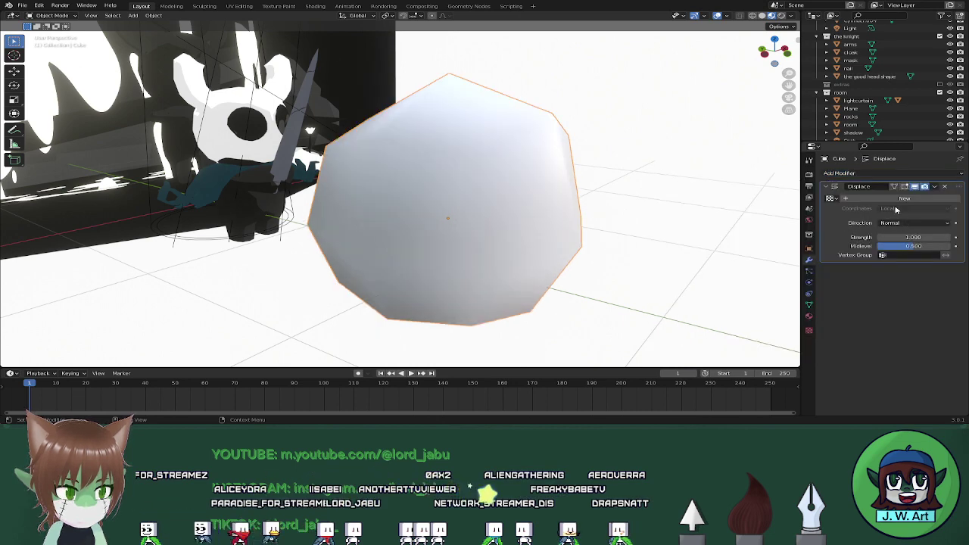
pyautogui.hotkey('ctrl', 'z')
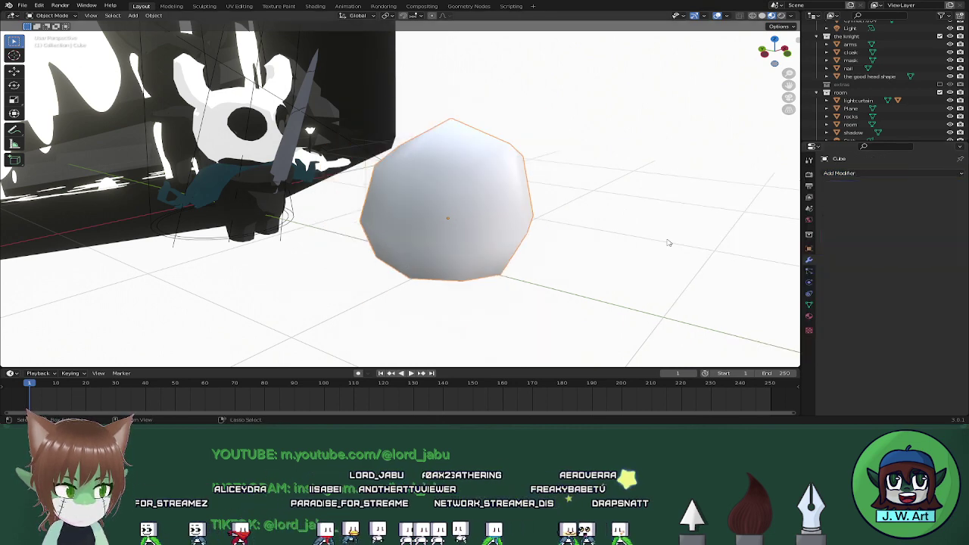
pyautogui.click(875, 173)
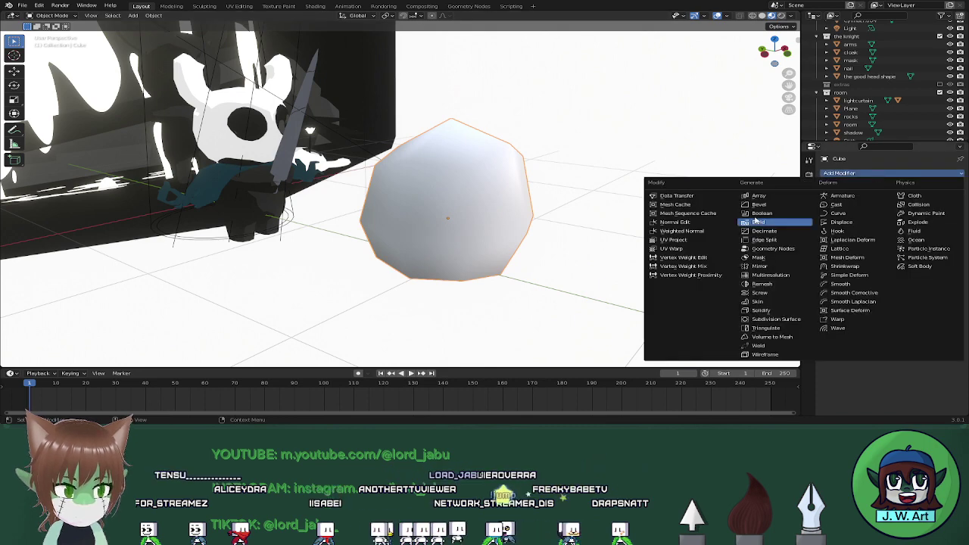
pyautogui.click(766, 232)
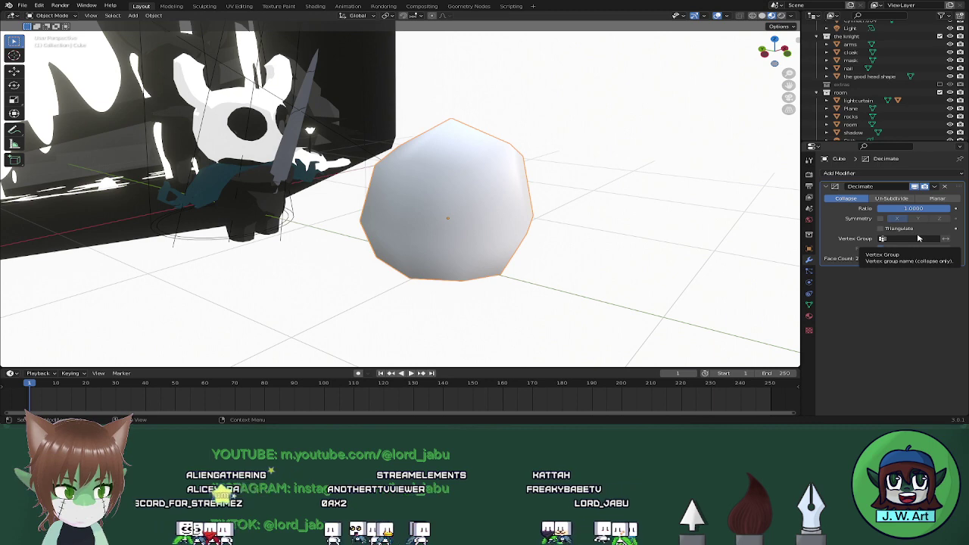
pyautogui.hotkey('ctrl', 'z')
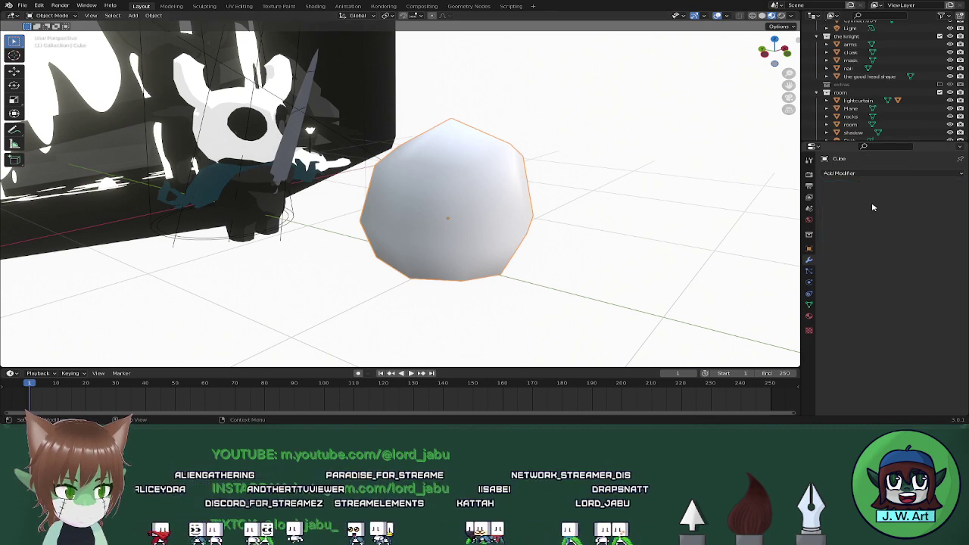
# Add a Simple Deform modifier to the rounded object
pyautogui.click(878, 174)
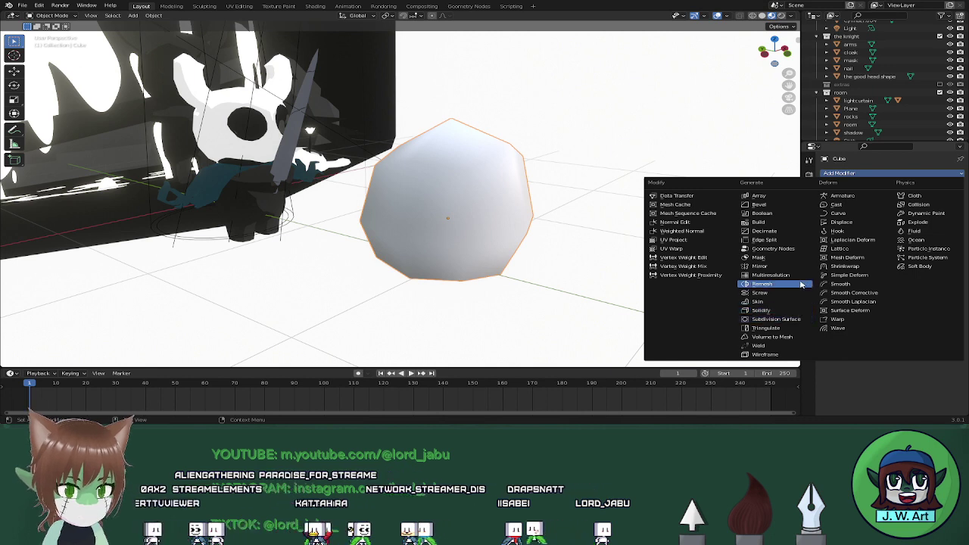
pyautogui.click(851, 276)
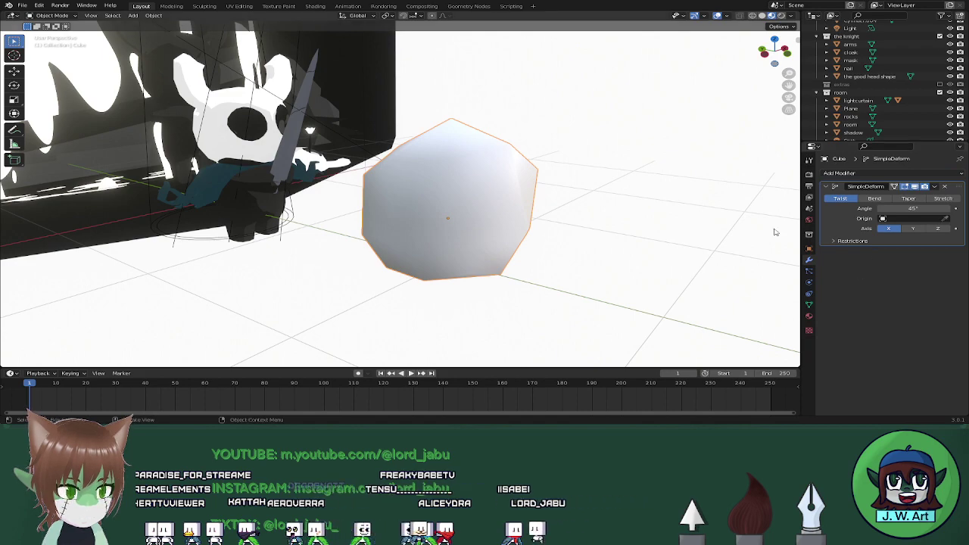
pyautogui.moveTo(774, 232); pyautogui.dragTo(566, 236, button='middle')
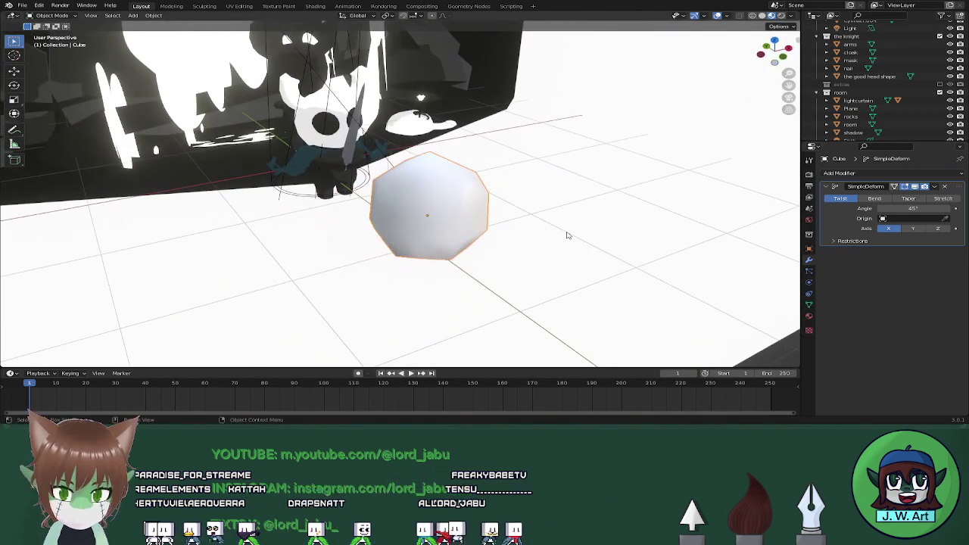
# Add a Plain Axes empty to the scene
pyautogui.hotkey('shift', 'a')
pyautogui.moveTo(563, 319)
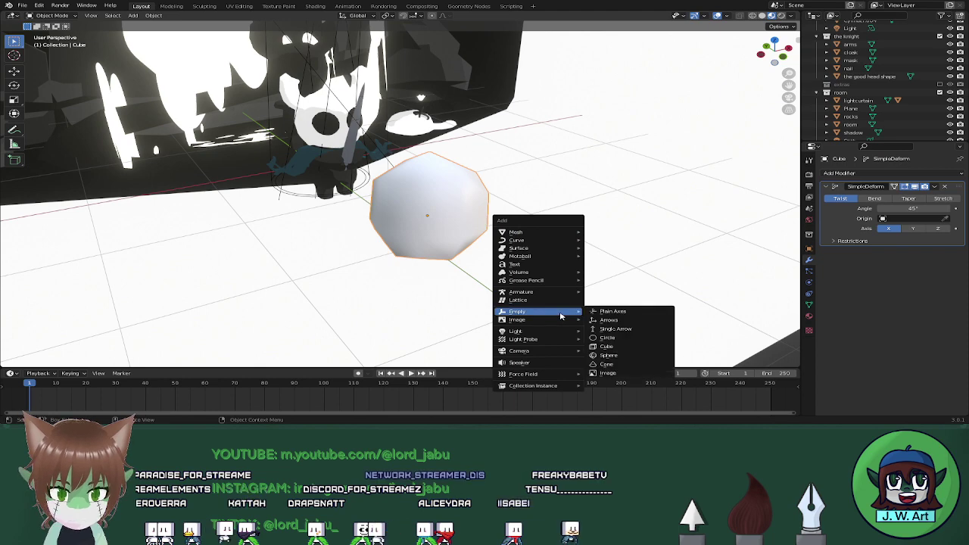
pyautogui.click(609, 311)
pyautogui.moveTo(487, 176); pyautogui.dragTo(509, 188, button='middle')
# Try to move the empty along the X axis
pyautogui.press('g')
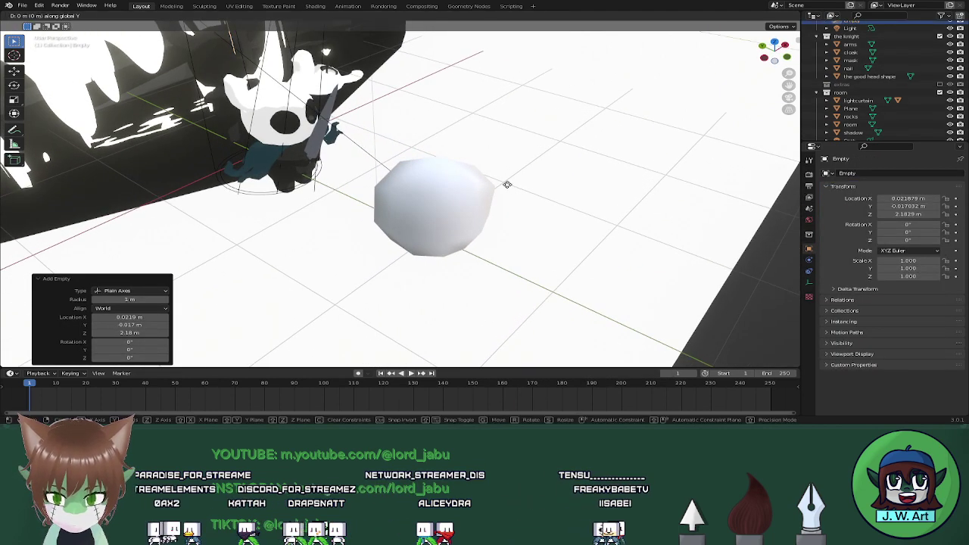
pyautogui.press('z')
pyautogui.press('x')
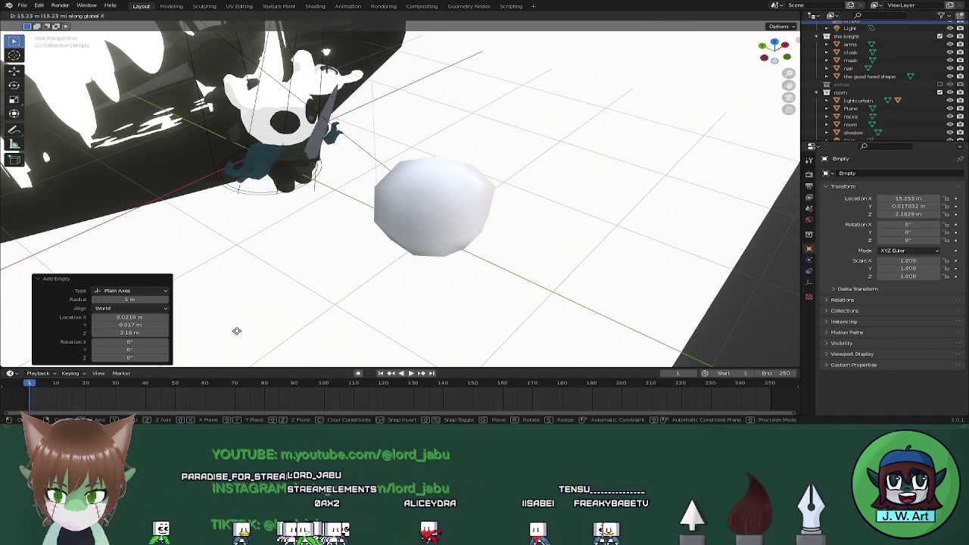
pyautogui.click(482, 319)
pyautogui.moveTo(482, 319); pyautogui.dragTo(467, 271, button='middle')
# Switch the viewport to solid shading and undo the empty's misplaced X-axis move
pyautogui.click(761, 16)
pyautogui.moveTo(569, 146); pyautogui.dragTo(498, 206, button='middle')
pyautogui.press('g')
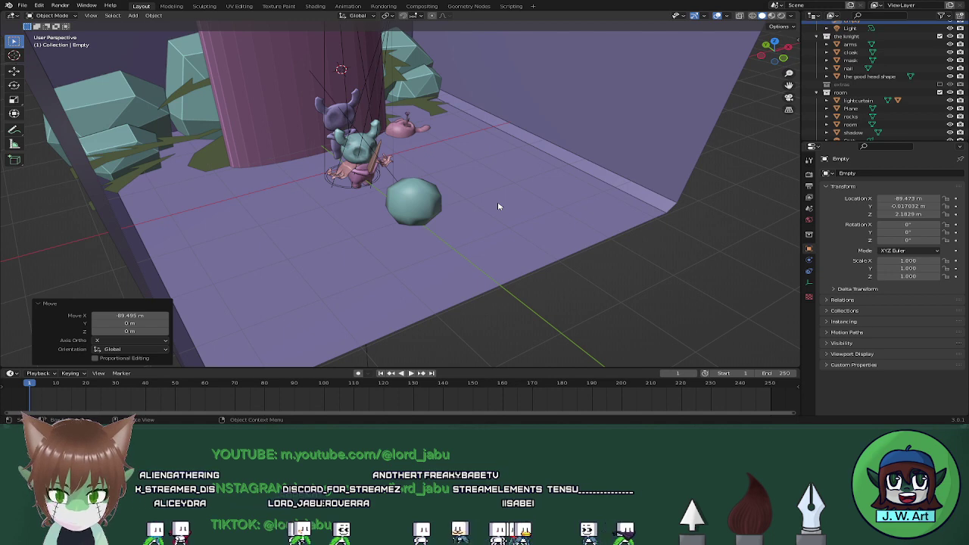
pyautogui.press('y')
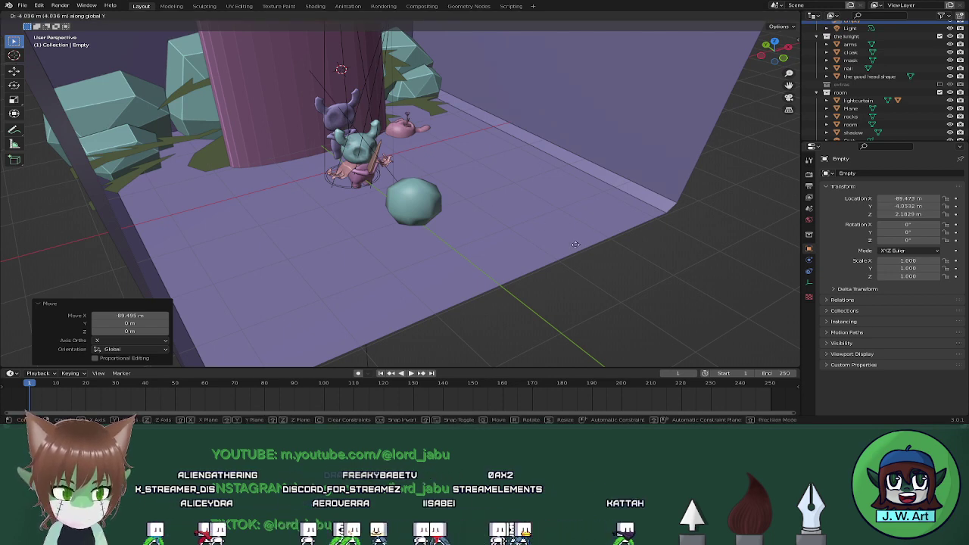
pyautogui.rightClick(586, 169)
pyautogui.moveTo(413, 233); pyautogui.dragTo(444, 213, button='middle')
pyautogui.click(408, 205)
pyautogui.hotkey('ctrl', 'z')
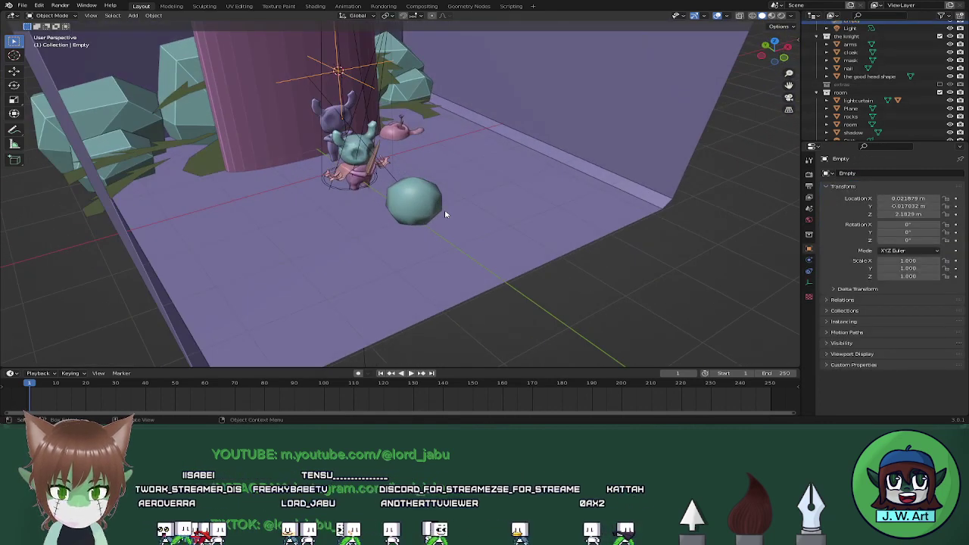
# Move the empty about -2.167 m along Y and lower it along Z toward the rounded object
pyautogui.press('g')
pyautogui.press('y')
pyautogui.click(530, 262)
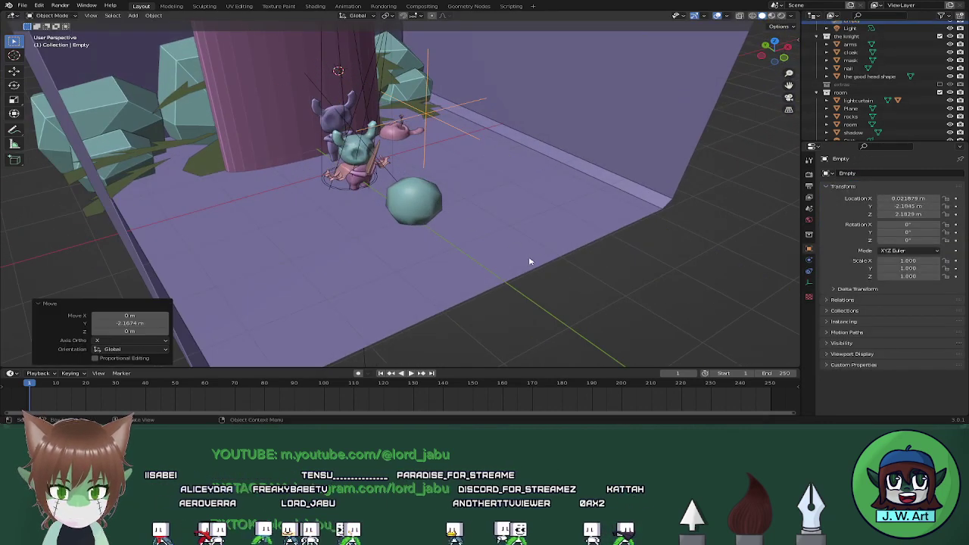
pyautogui.moveTo(531, 261); pyautogui.dragTo(465, 232, button='middle')
pyautogui.press('g')
pyautogui.press('z')
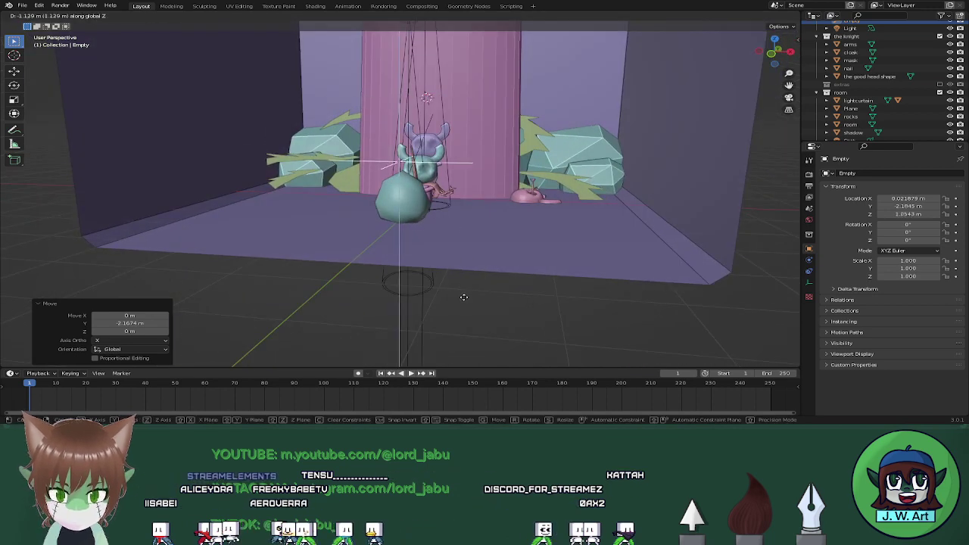
pyautogui.click(476, 258)
# Select the rounded object and set the empty as the origin of its Simple Deform modifier
pyautogui.click(408, 202)
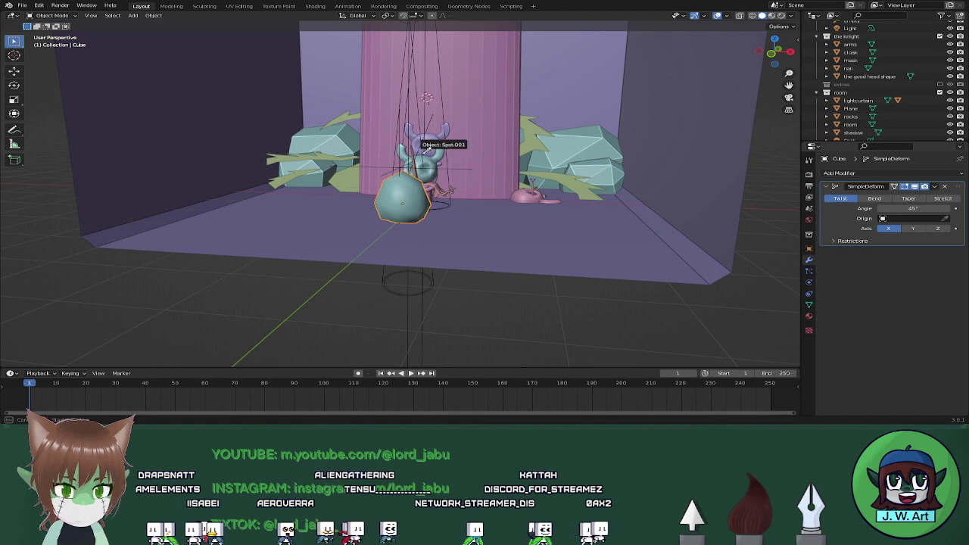
pyautogui.click(401, 169)
pyautogui.moveTo(401, 170); pyautogui.dragTo(455, 196, button='middle')
pyautogui.scroll(2, 580, 225)
pyautogui.moveTo(580, 225); pyautogui.dragTo(622, 218, button='middle')
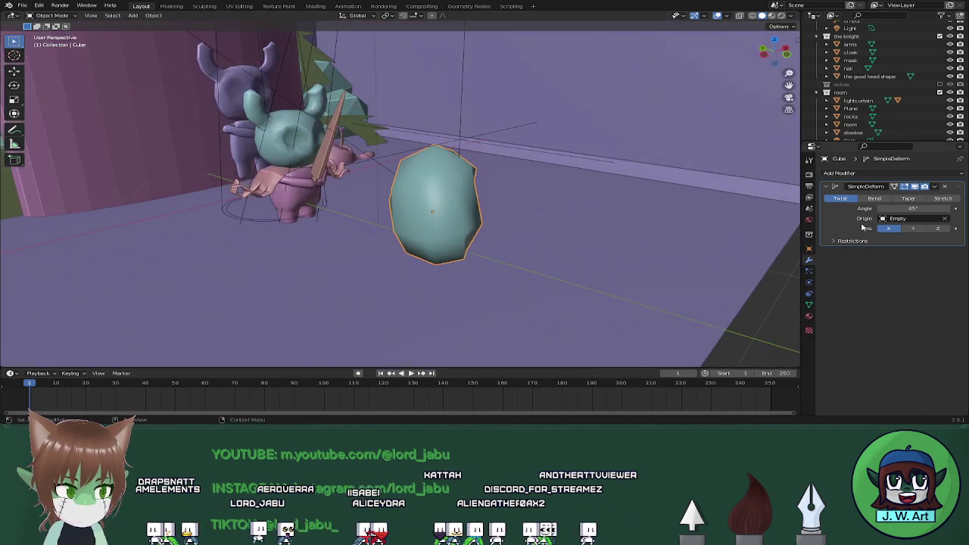
# Try different twist axes on the rounded object's Simple Deform modifier, settling on Z with an angle of 9.8°
pyautogui.click(937, 228)
pyautogui.moveTo(515, 219); pyautogui.dragTo(795, 221, button='middle')
pyautogui.click(917, 229)
pyautogui.moveTo(383, 237); pyautogui.dragTo(489, 225, button='middle')
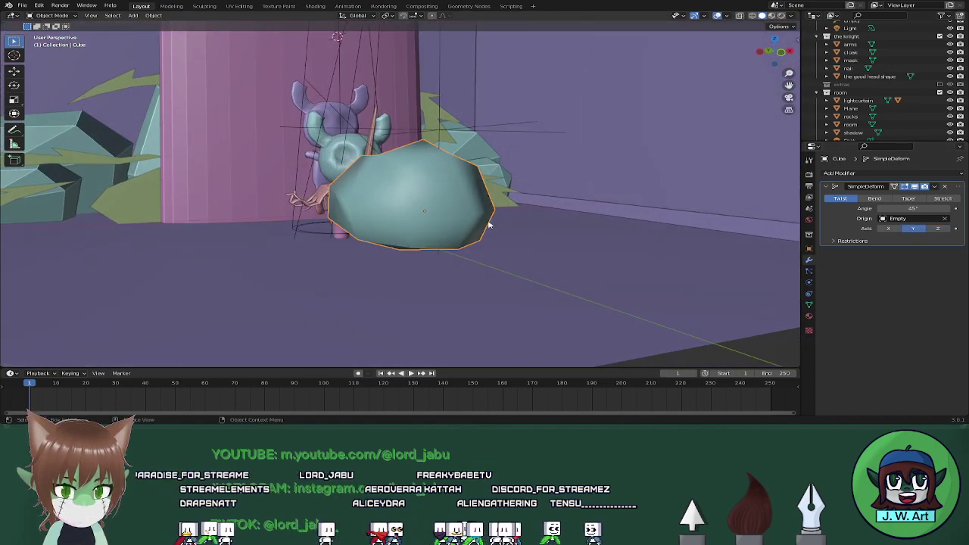
pyautogui.click(938, 229)
pyautogui.moveTo(364, 242); pyautogui.dragTo(457, 238, button='middle')
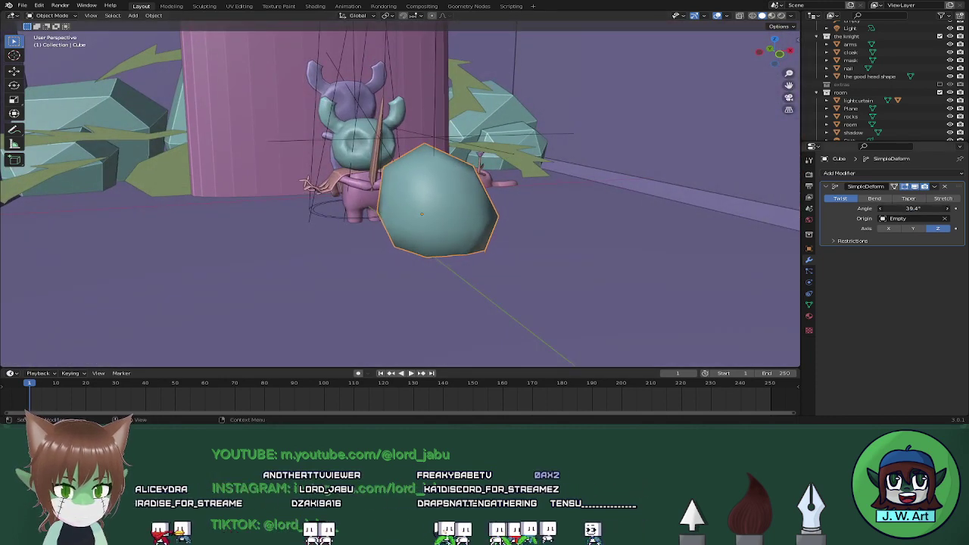
pyautogui.moveTo(914, 208); pyautogui.dragTo(886, 208)
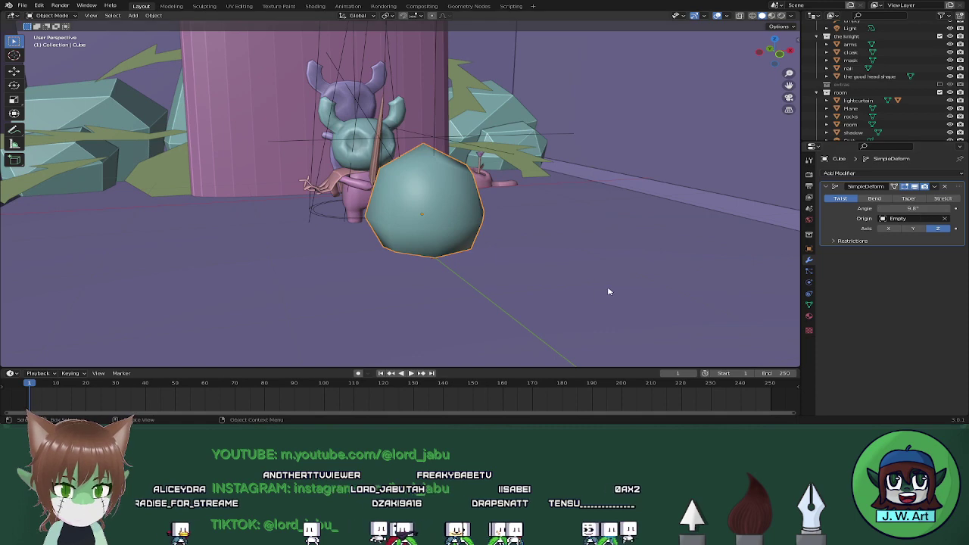
# Try to raise the empty along the Z axis to test its effect on the rounded object's twist
pyautogui.moveTo(608, 292); pyautogui.dragTo(485, 254, button='middle')
pyautogui.click(387, 166)
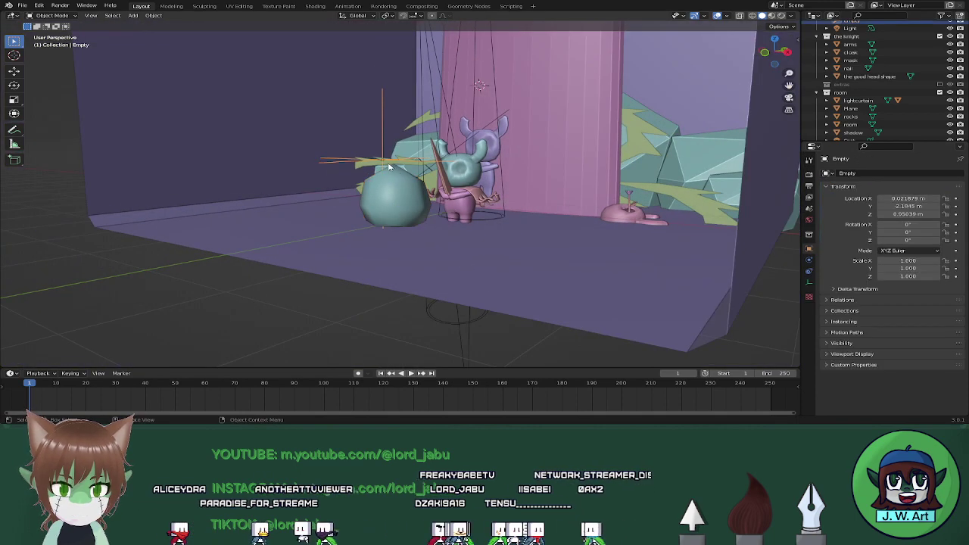
pyautogui.press('g')
pyautogui.press('z')
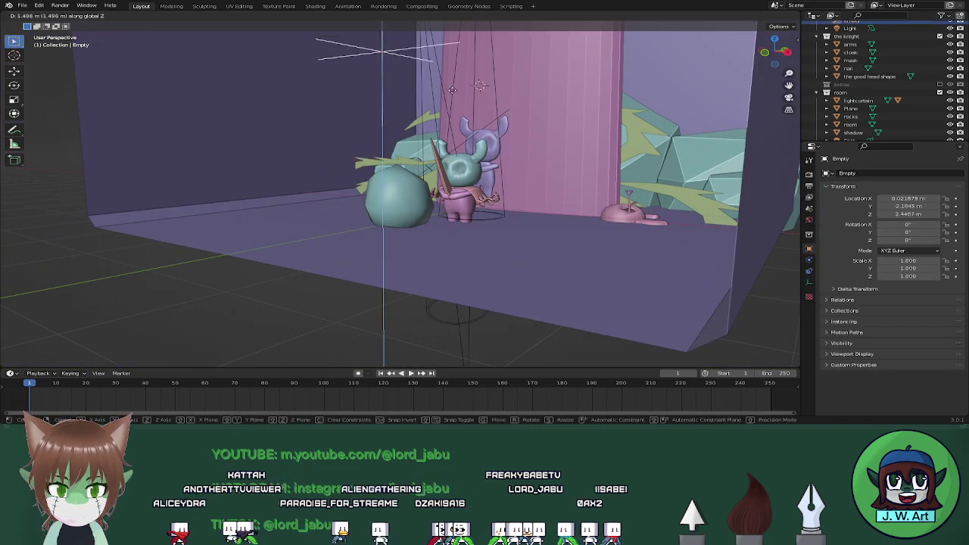
pyautogui.rightClick(444, 67)
# Set the rounded object's twist axis to X and try raising the empty along Z again
pyautogui.click(395, 205)
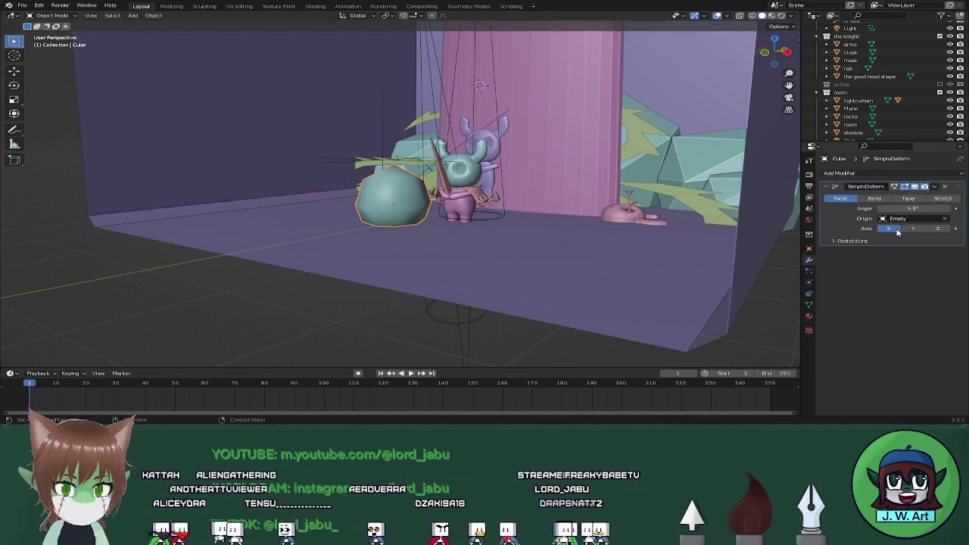
pyautogui.click(383, 144)
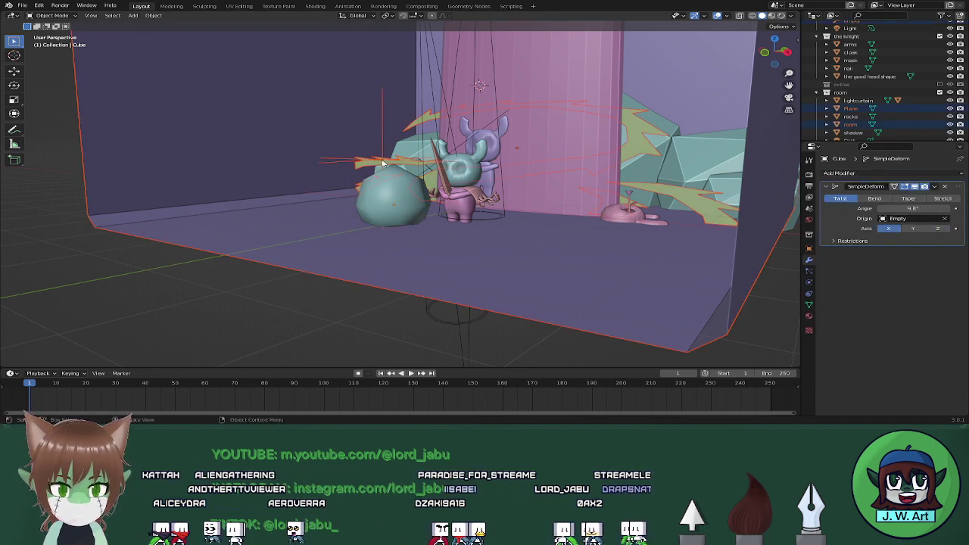
pyautogui.press('g')
pyautogui.press('z')
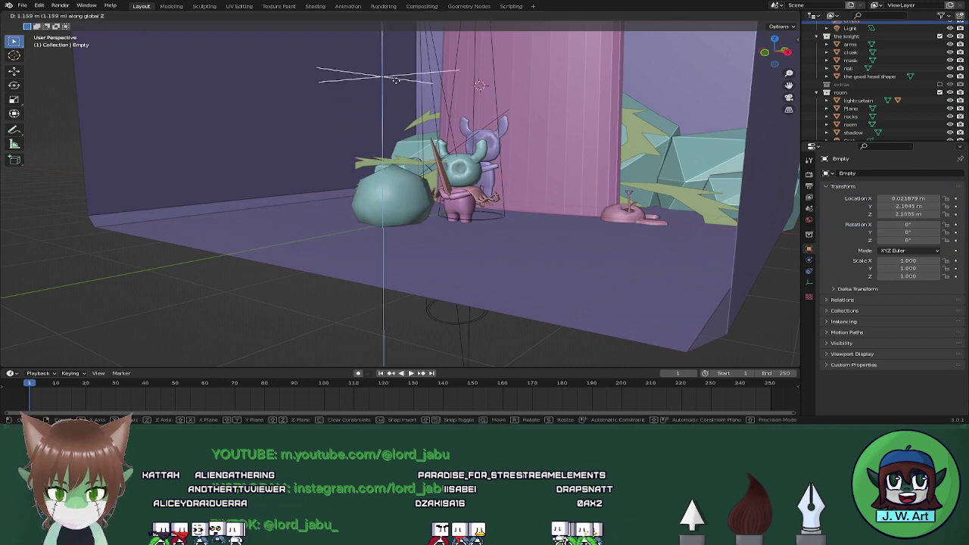
pyautogui.rightClick(406, 87)
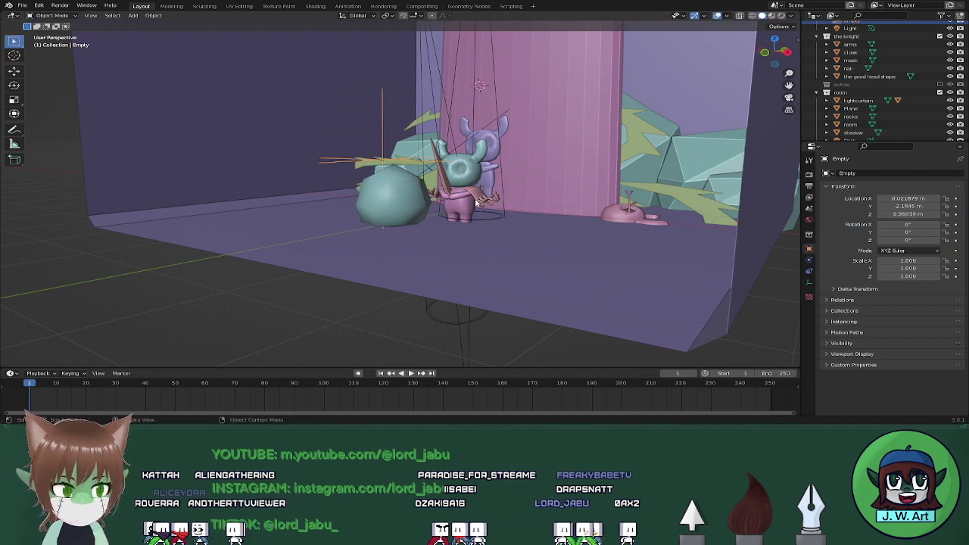
# Test the Stretch, Taper and Bend modes on the rounded object's Simple Deform modifier and remove the modifier
pyautogui.click(407, 195)
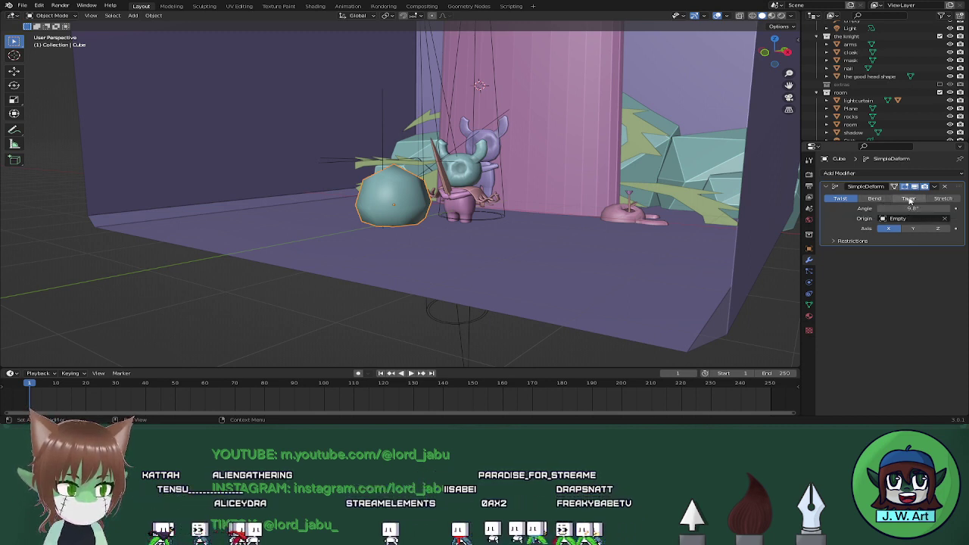
pyautogui.click(943, 198)
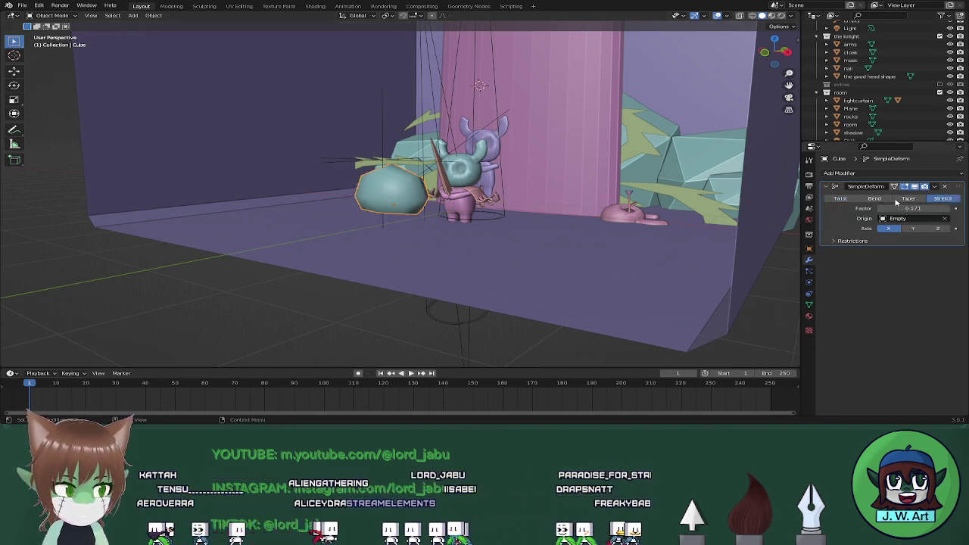
pyautogui.click(907, 199)
pyautogui.click(840, 199)
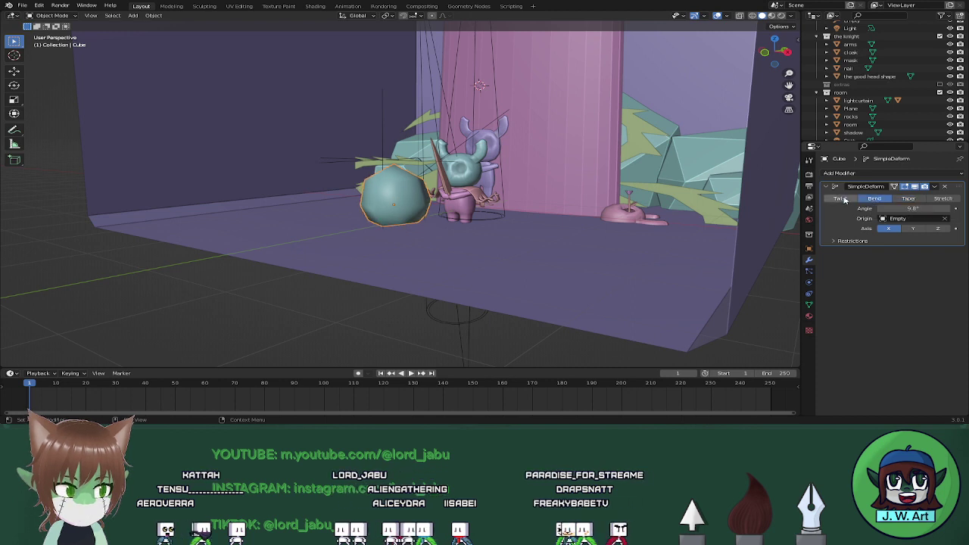
pyautogui.click(849, 241)
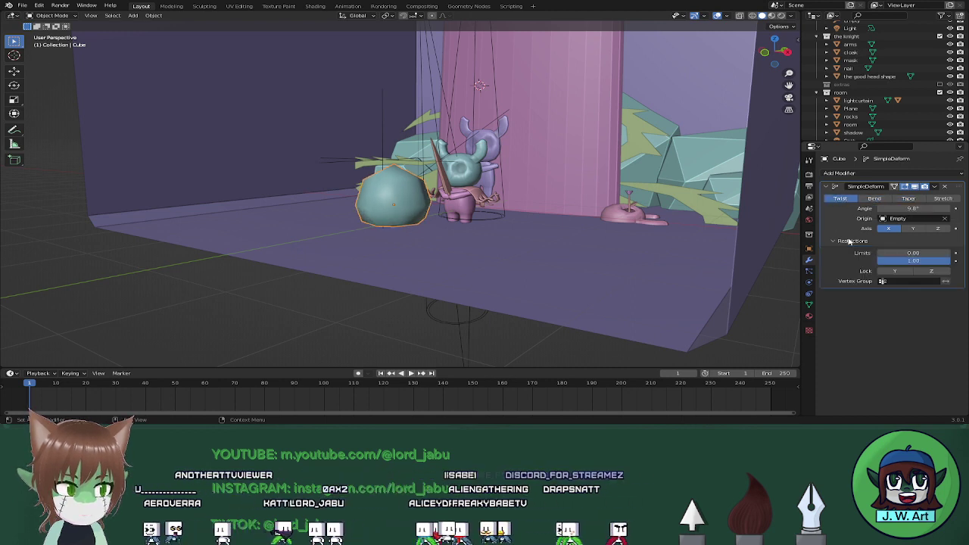
pyautogui.click(848, 241)
pyautogui.click(944, 186)
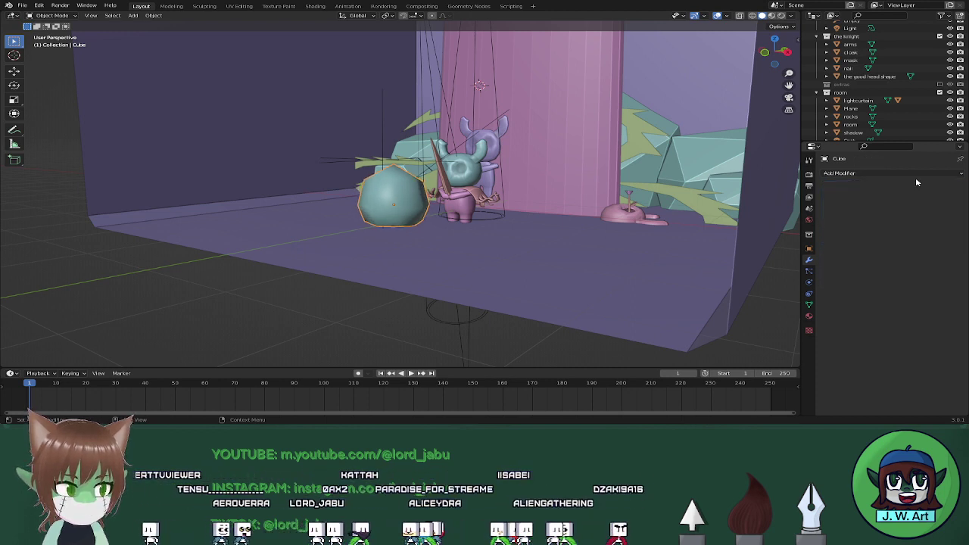
# Try a Mesh Deform modifier on the rounded object, look for a suitable deform target, and remove the modifier
pyautogui.click(904, 174)
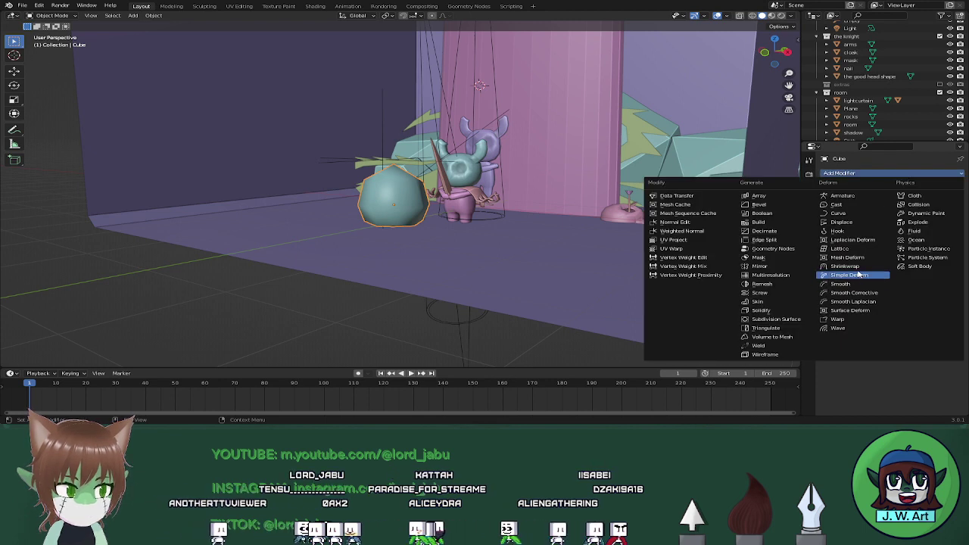
pyautogui.click(856, 261)
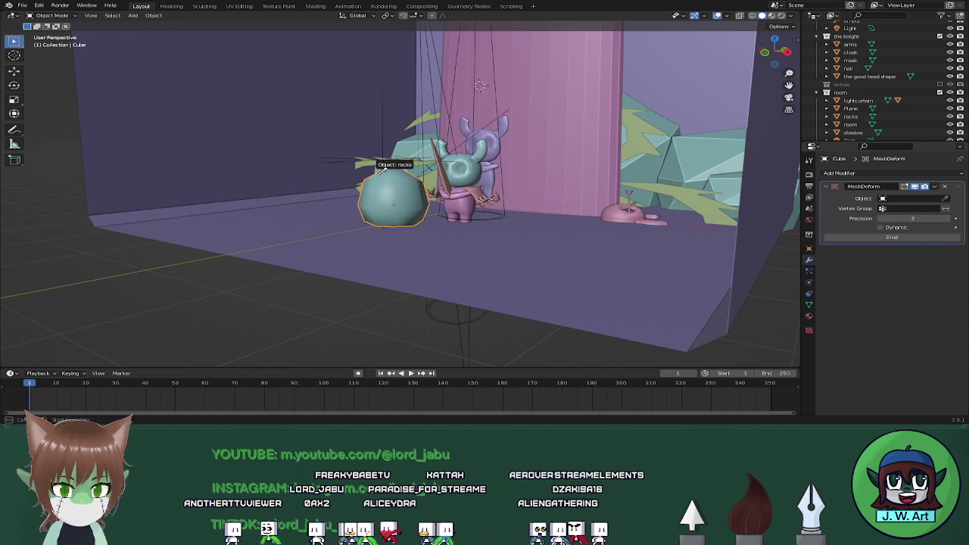
pyautogui.press('Escape')
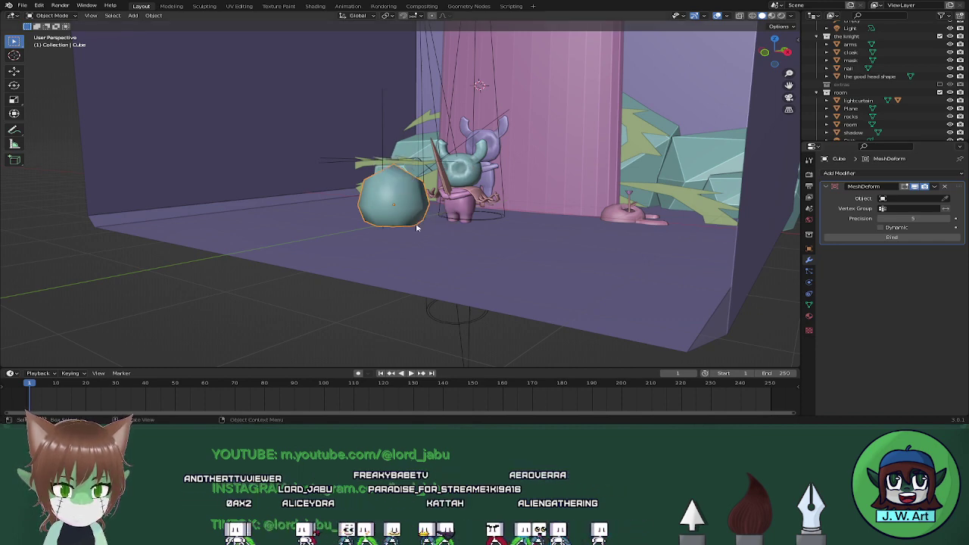
pyautogui.moveTo(401, 198); pyautogui.dragTo(484, 185, button='middle')
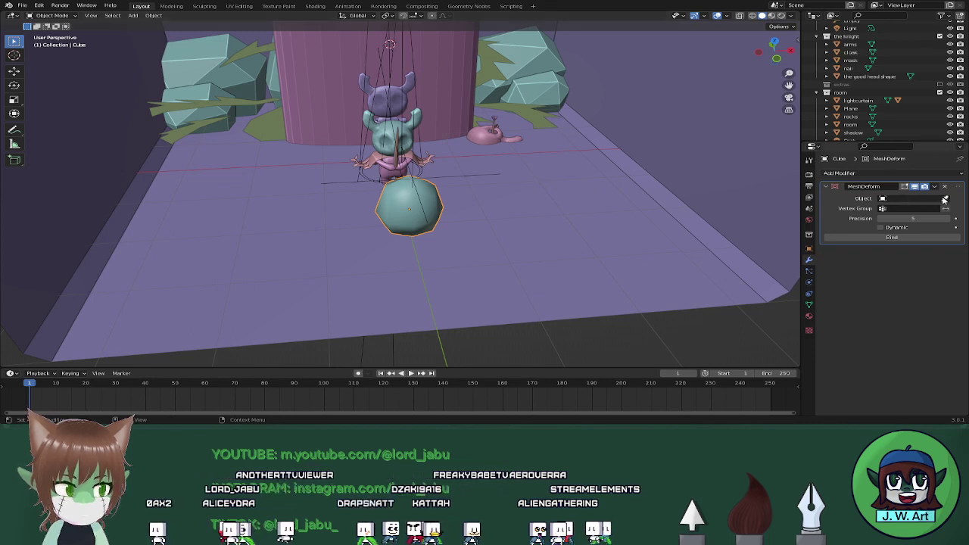
pyautogui.click(944, 198)
pyautogui.click(415, 175)
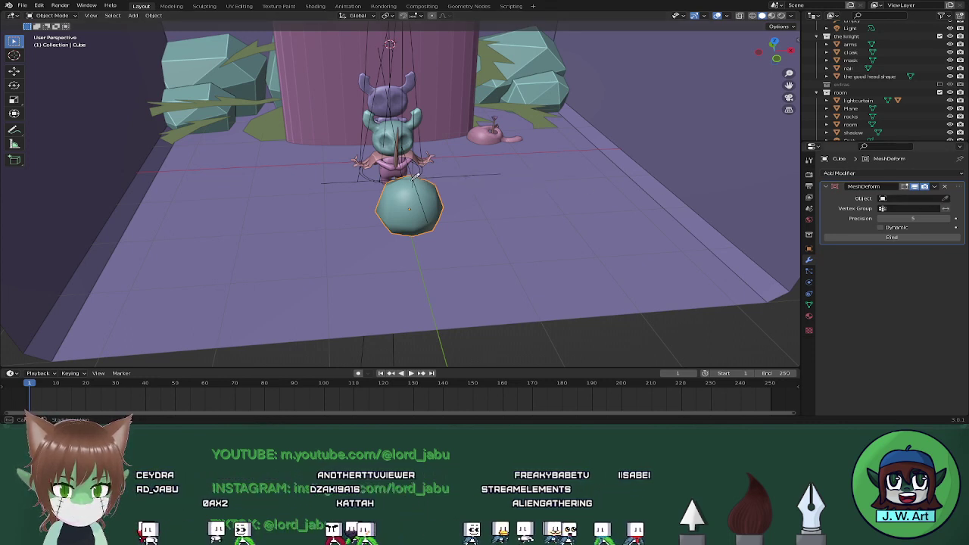
pyautogui.click(912, 198)
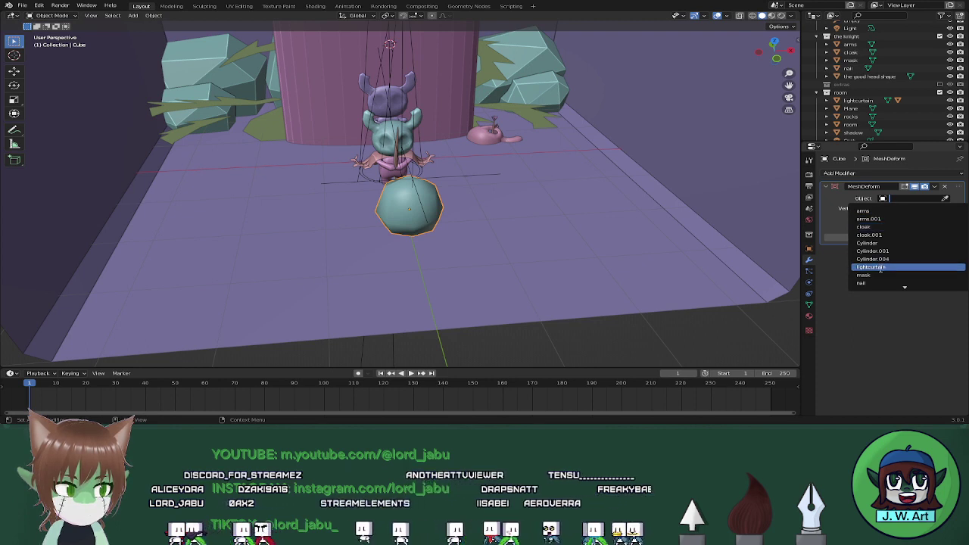
pyautogui.scroll(-10, 880, 268)
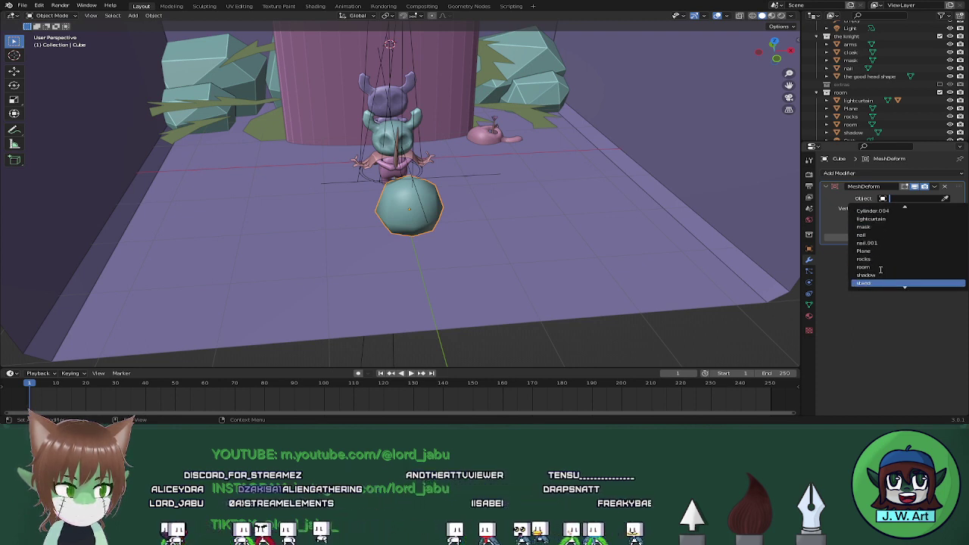
pyautogui.scroll(8, 880, 269)
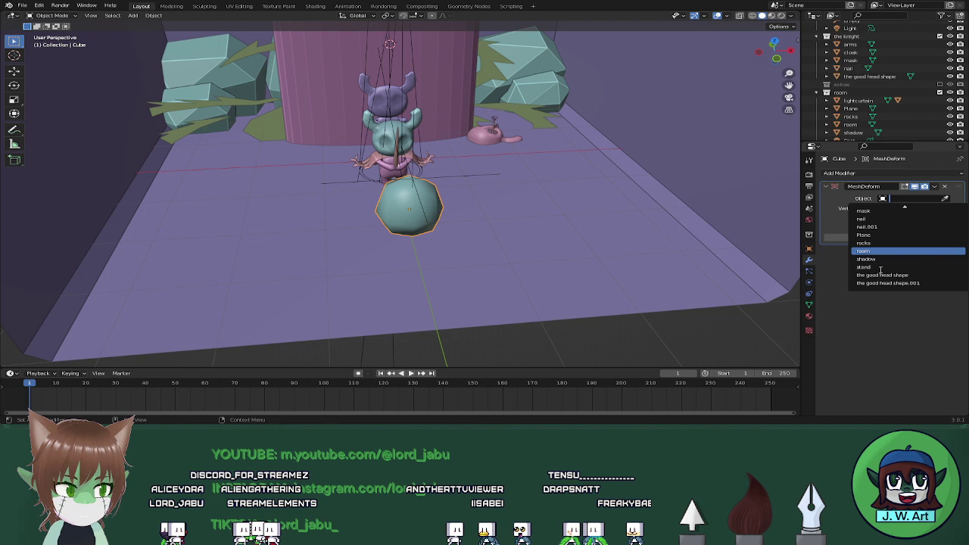
pyautogui.click(945, 187)
# Try a Decimate modifier on the rounded object in Un-Subdivide and Planar modes and remove it
pyautogui.click(871, 173)
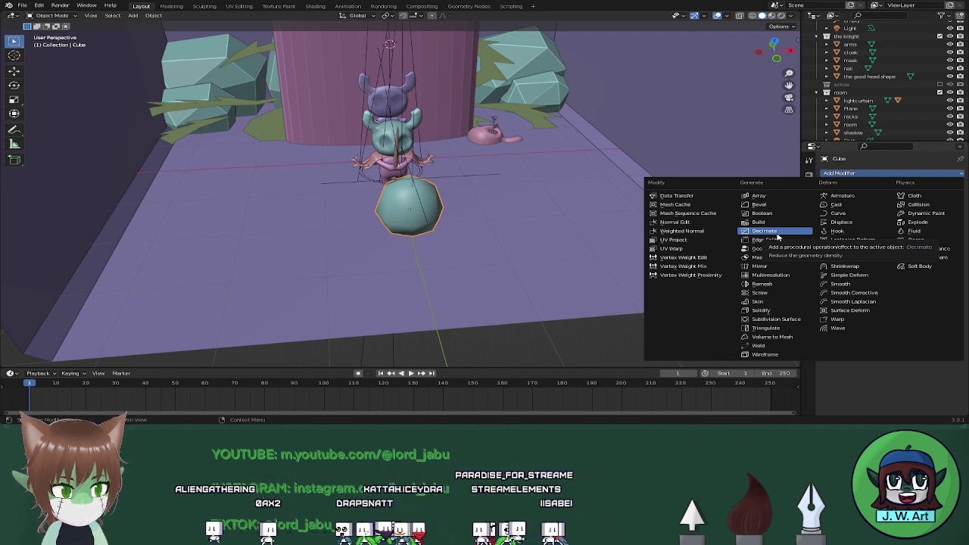
pyautogui.click(767, 231)
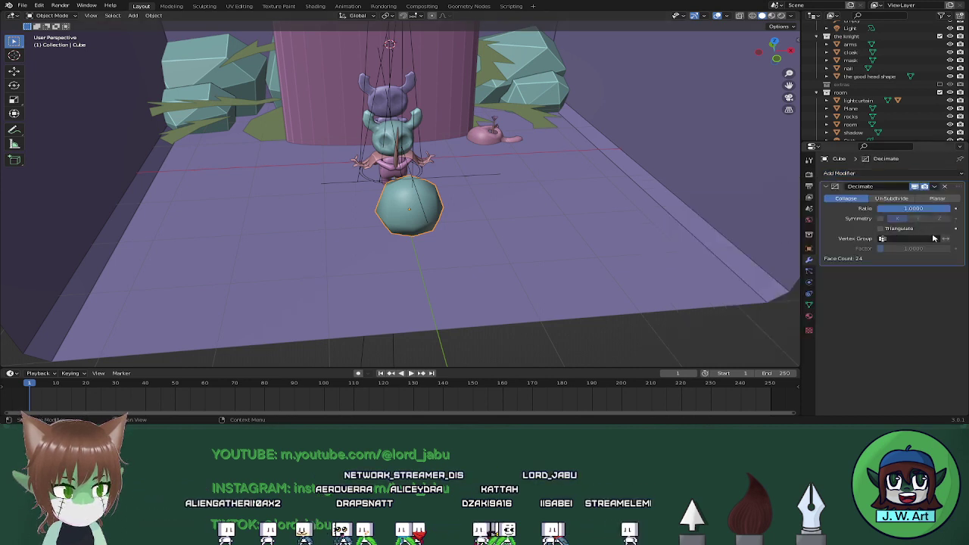
pyautogui.click(894, 199)
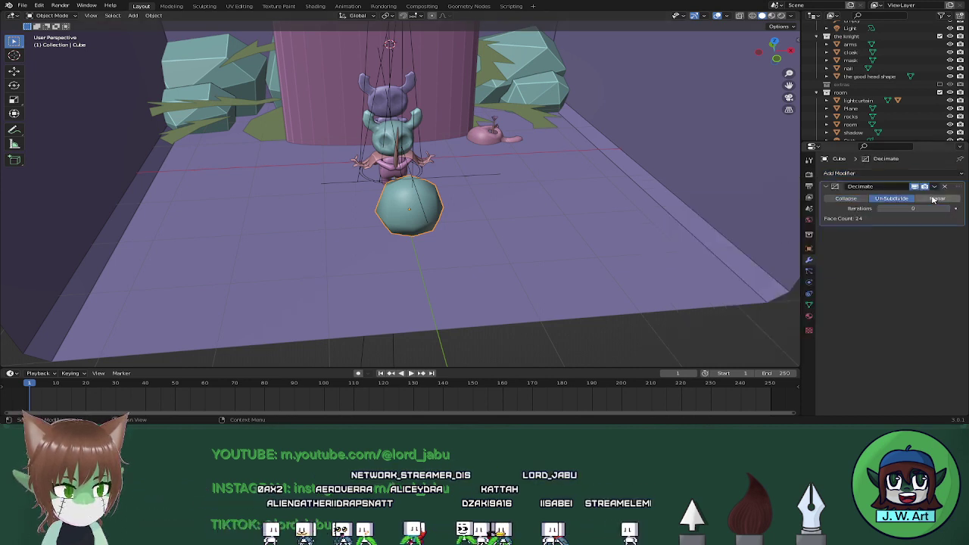
pyautogui.click(936, 198)
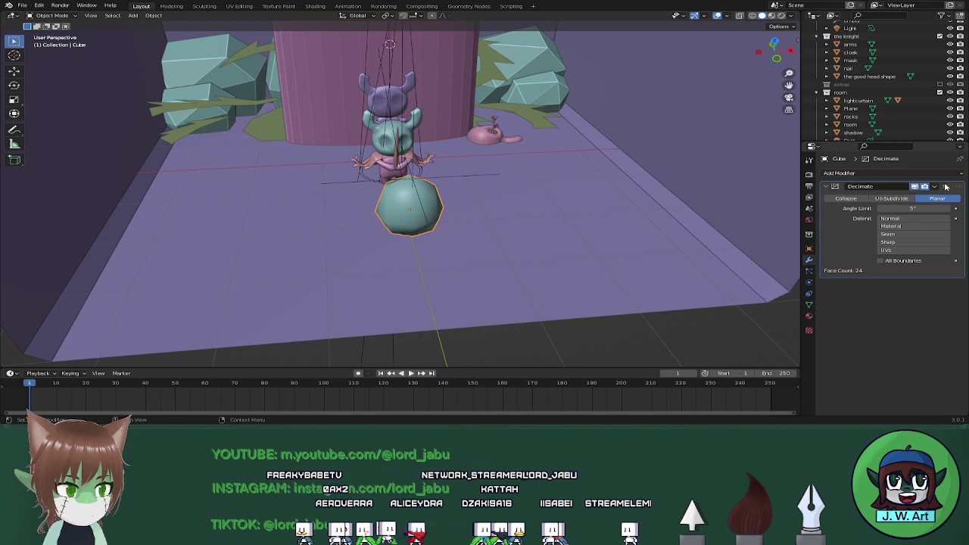
pyautogui.click(944, 186)
# Try a Solidify modifier on the rounded object and remove it
pyautogui.click(839, 173)
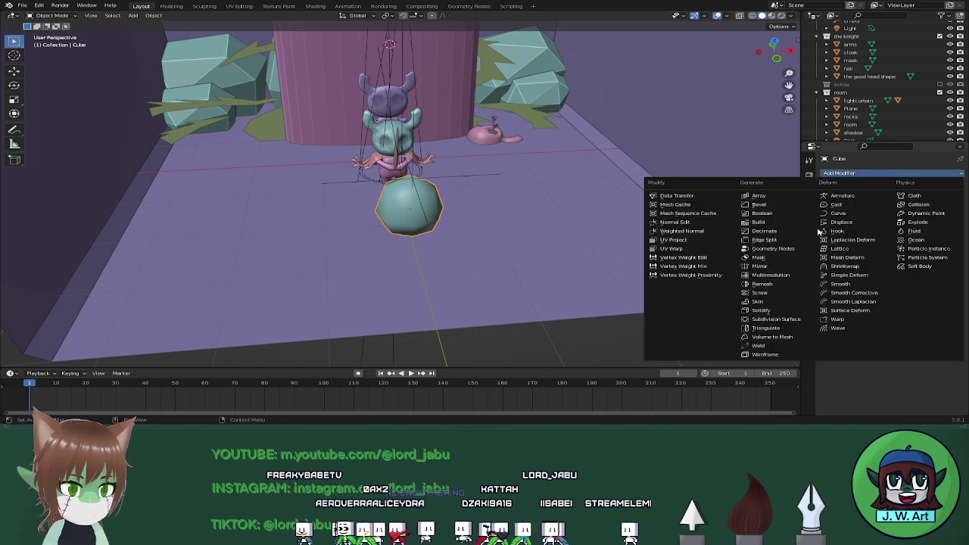
pyautogui.click(773, 310)
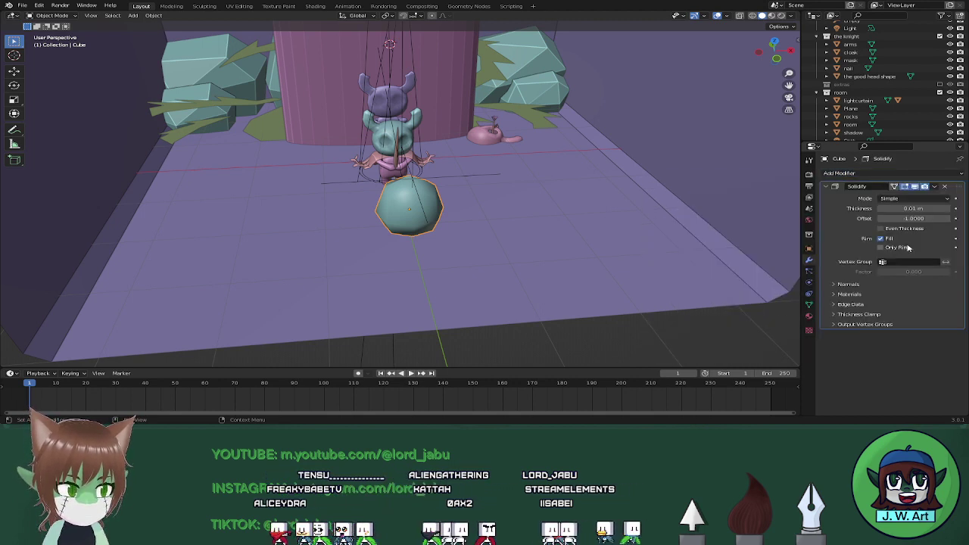
pyautogui.click(935, 186)
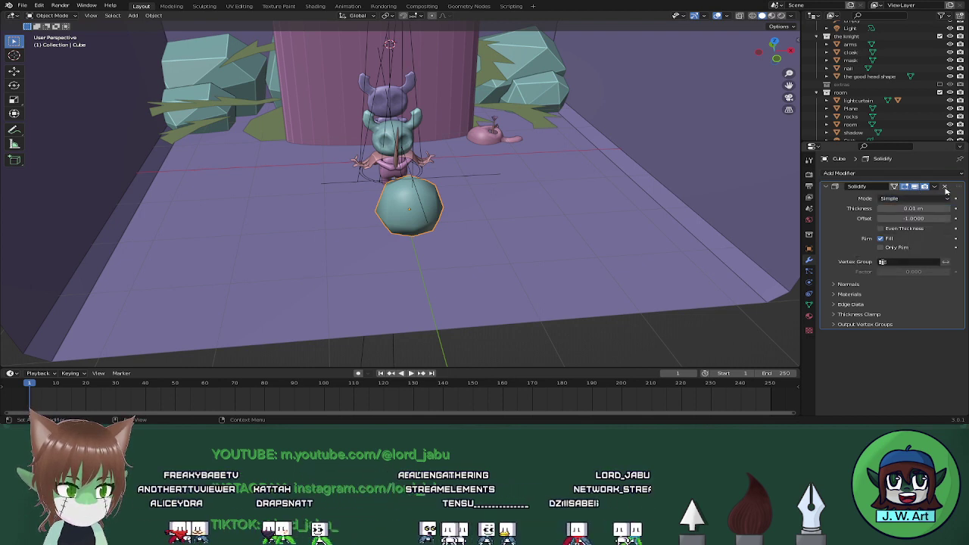
pyautogui.click(943, 186)
# Try a Warp modifier on the rounded object with the empty as its source object, and remove it
pyautogui.click(839, 172)
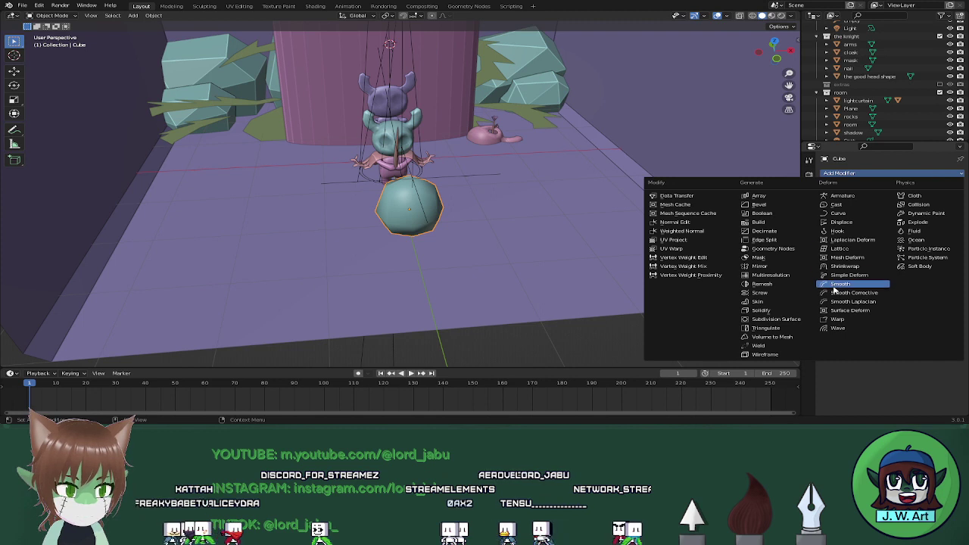
pyautogui.click(848, 320)
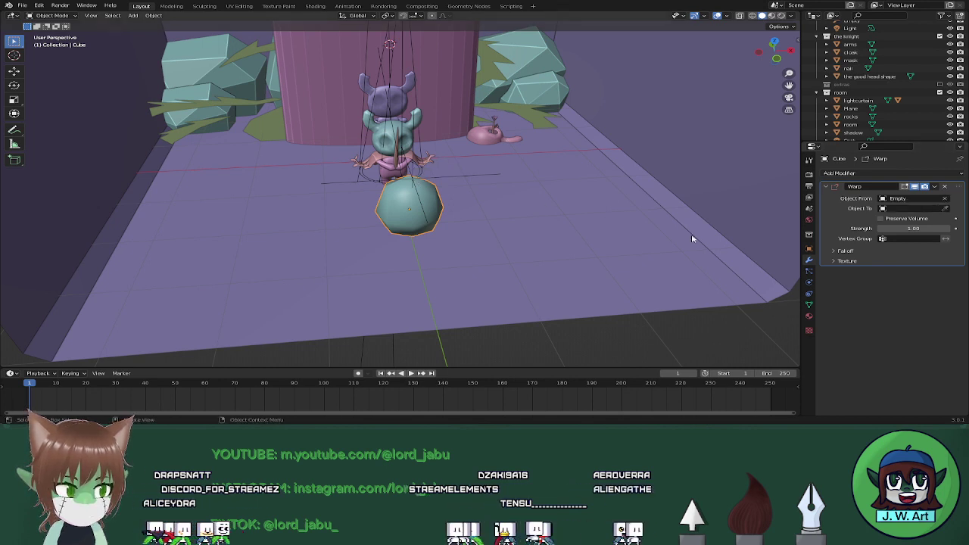
pyautogui.click(945, 187)
# Try a Simple Deform modifier on the rounded object with the empty as origin, cycling through Twist, Bend, Taper and Stretch, and remove it
pyautogui.click(839, 172)
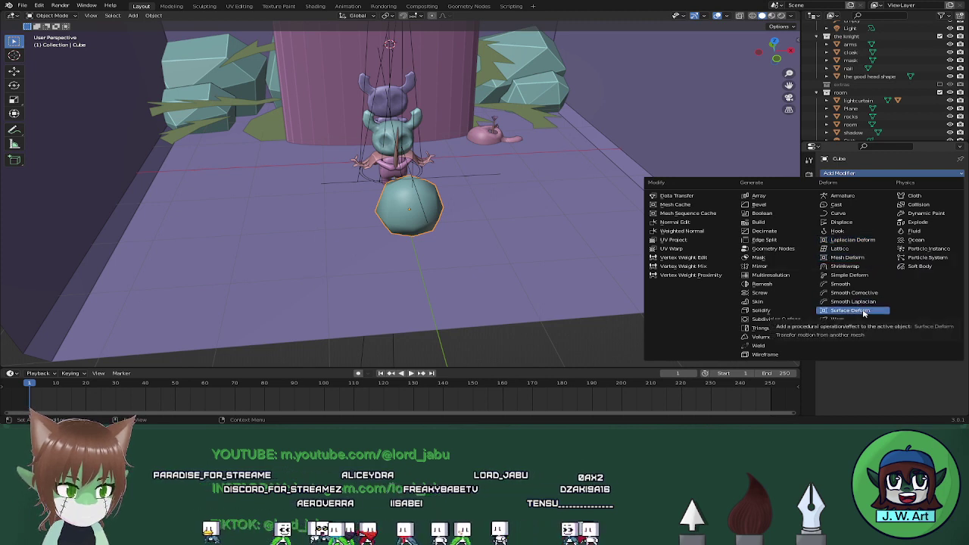
pyautogui.click(856, 275)
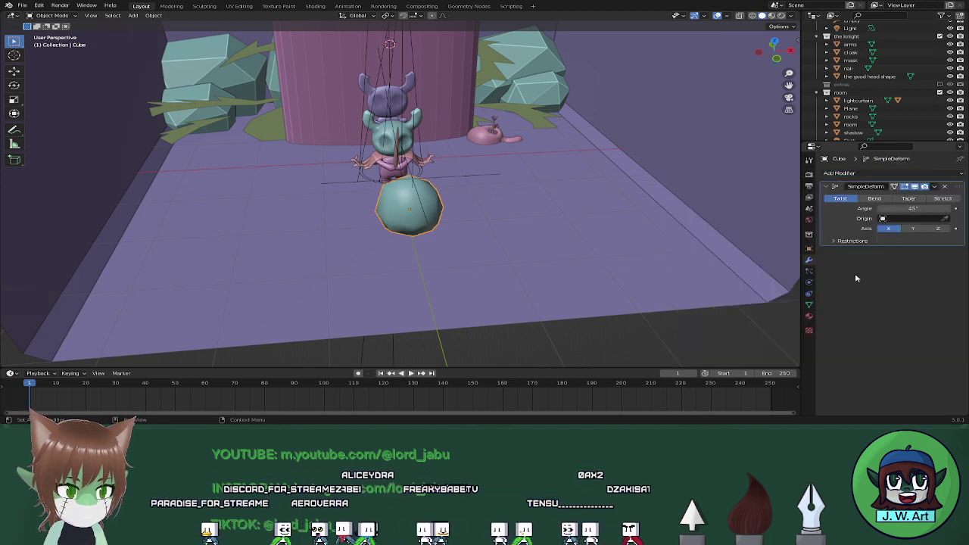
pyautogui.click(916, 218)
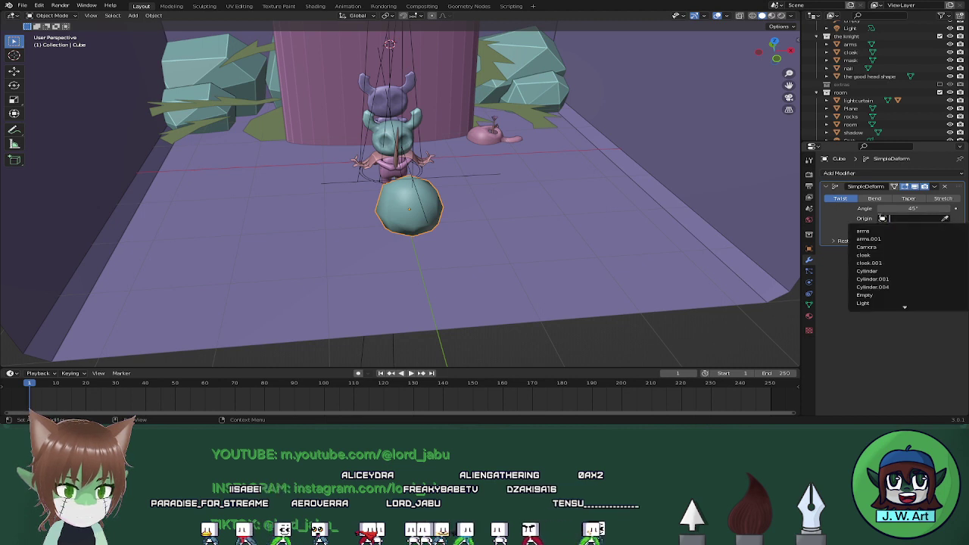
pyautogui.click(945, 218)
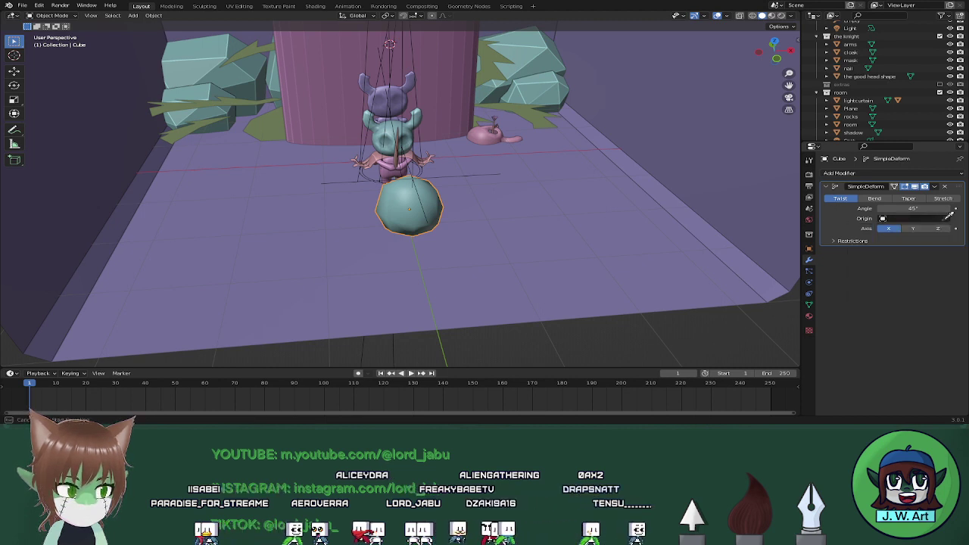
pyautogui.click(415, 176)
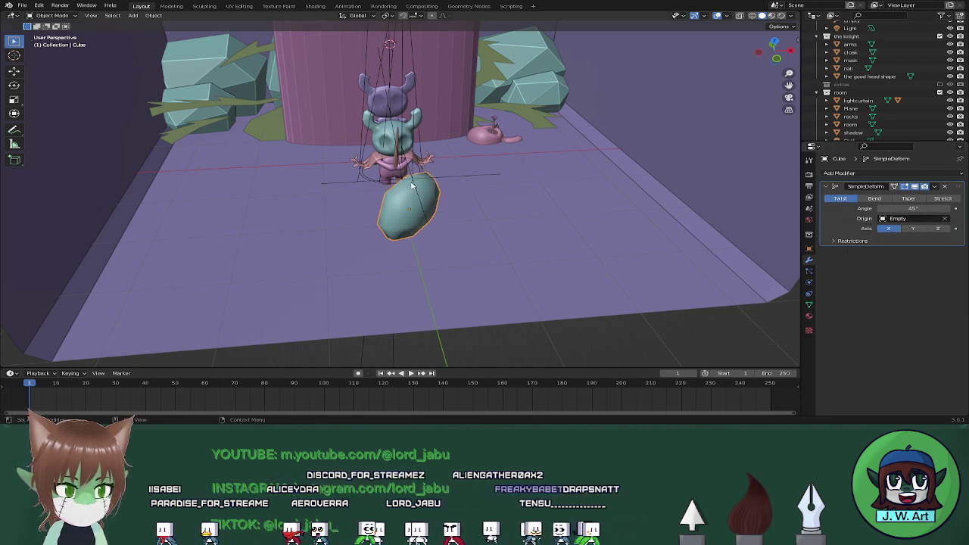
pyautogui.click(873, 199)
pyautogui.click(908, 199)
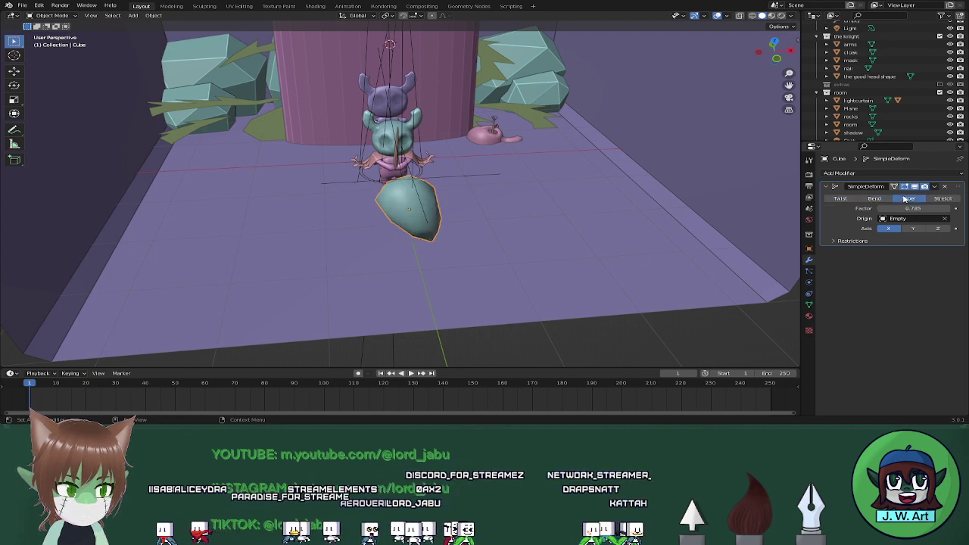
pyautogui.click(943, 199)
pyautogui.click(841, 198)
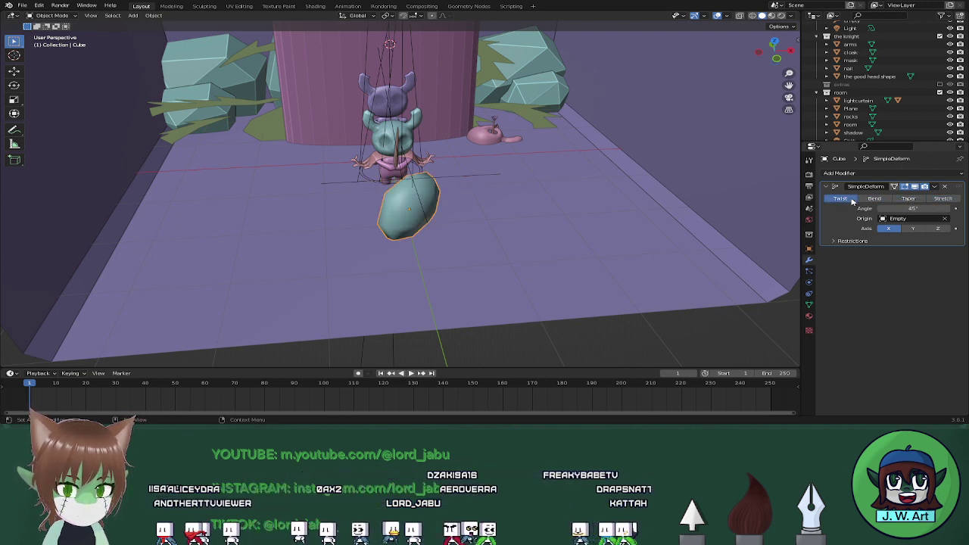
pyautogui.click(945, 187)
# Try a Surface Deform modifier on the rounded object, attempt to pick the empty as its target, and remove the modifier
pyautogui.click(925, 174)
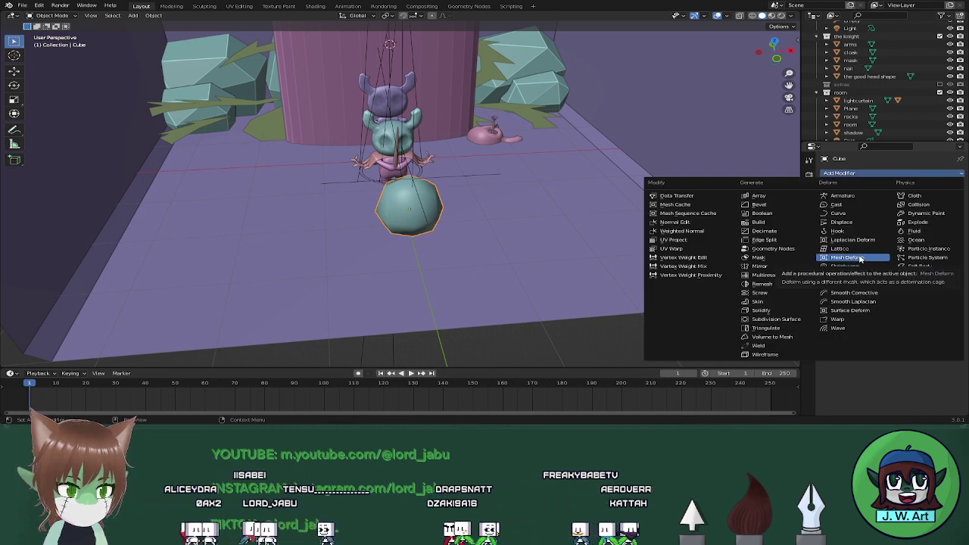
pyautogui.click(863, 311)
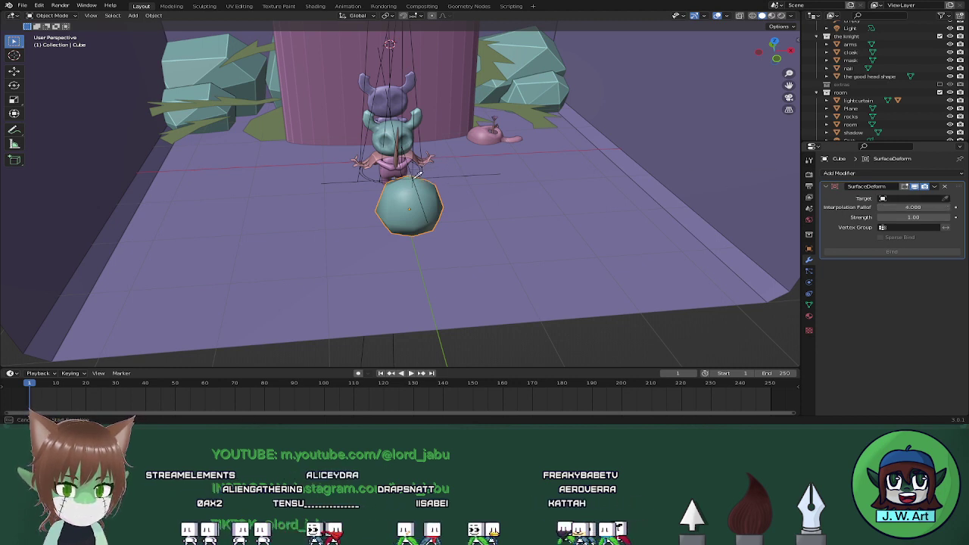
pyautogui.click(884, 174)
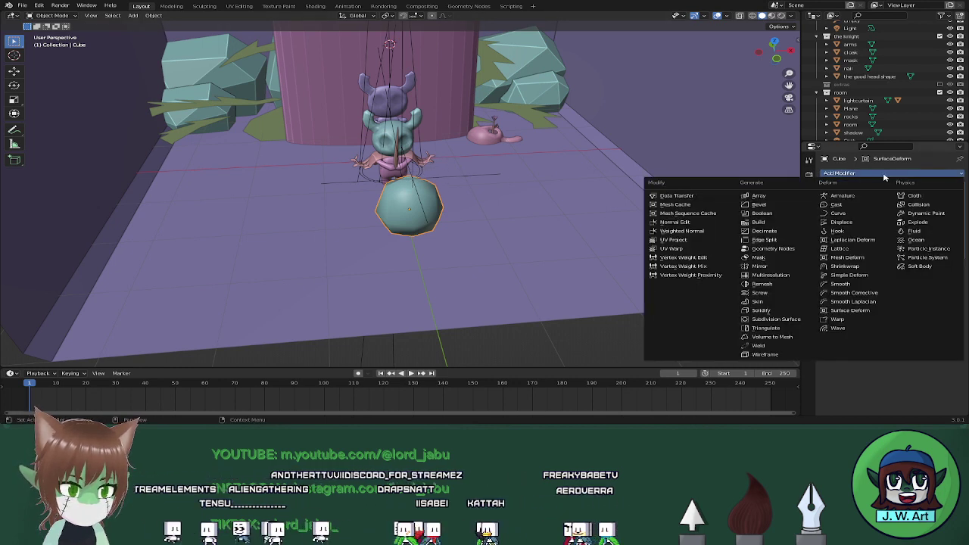
pyautogui.click(883, 174)
pyautogui.click(944, 187)
# Add a Displace modifier to the rounded object with Object texture coordinates and the empty as the coordinate object
pyautogui.click(939, 176)
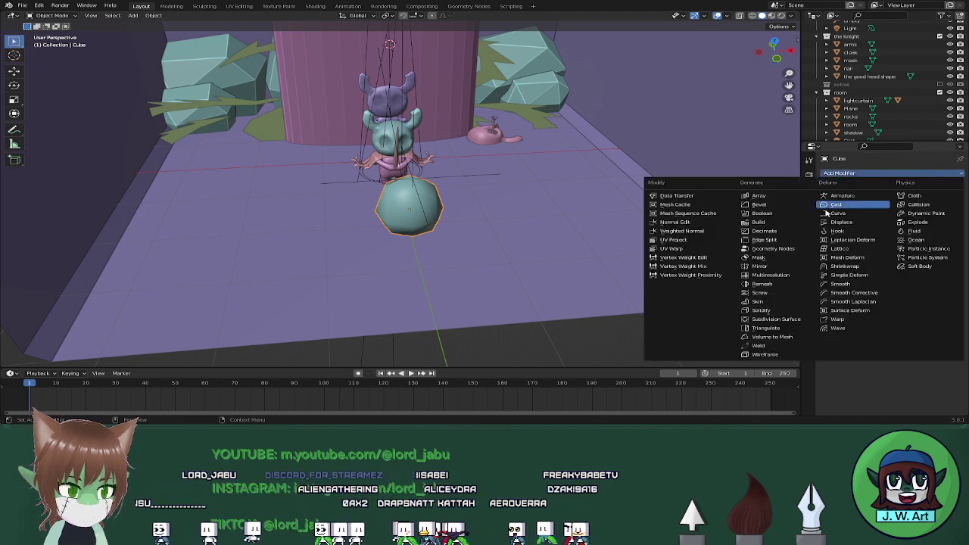
pyautogui.click(860, 223)
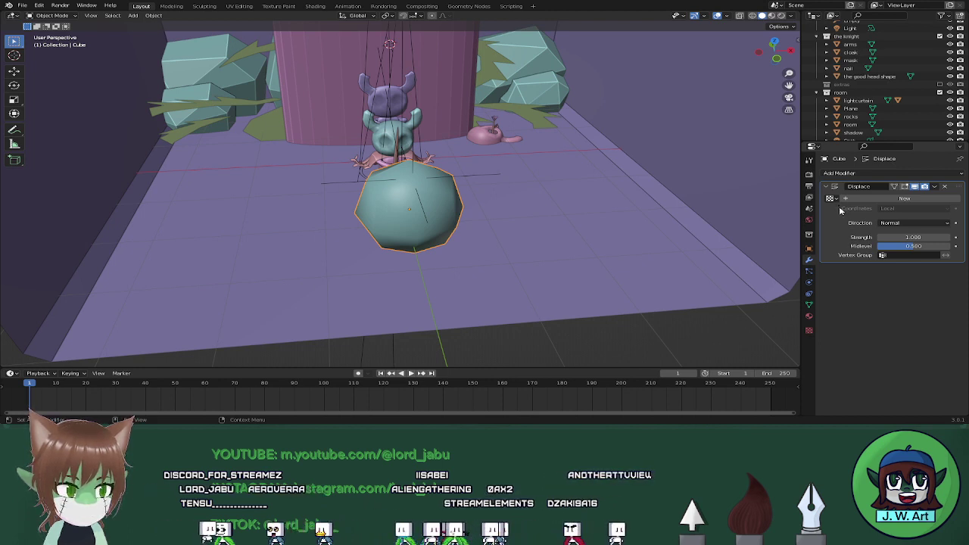
pyautogui.click(837, 201)
pyautogui.click(837, 201)
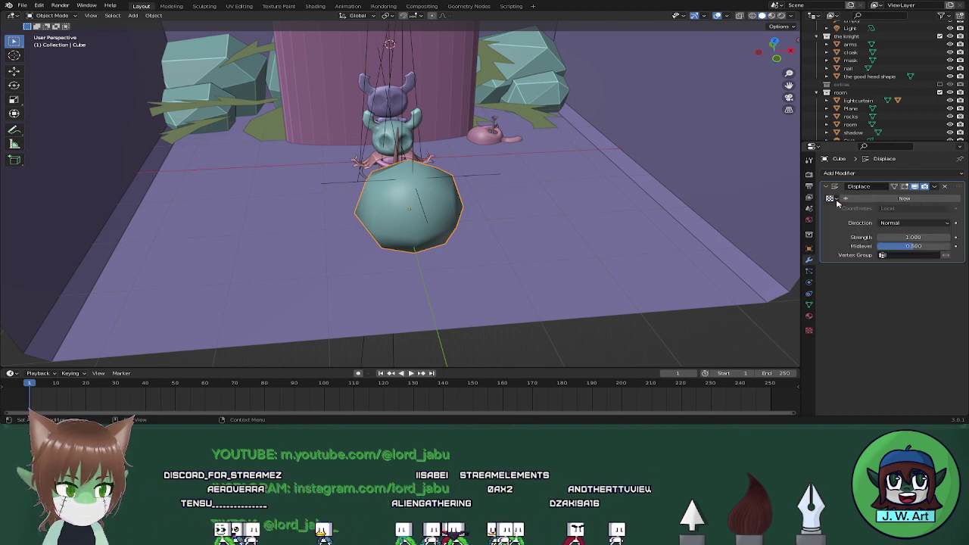
pyautogui.click(901, 209)
pyautogui.click(904, 236)
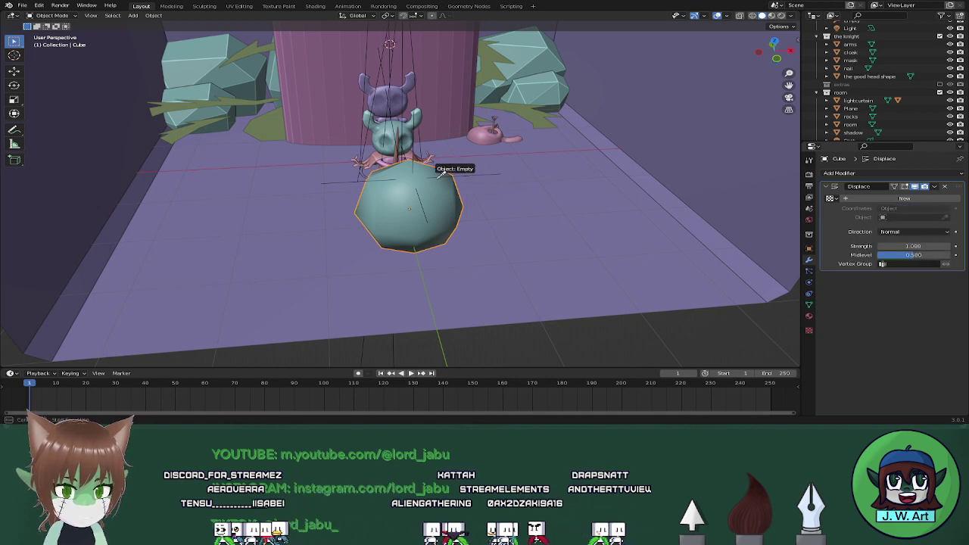
pyautogui.moveTo(467, 204); pyautogui.dragTo(668, 190, button='middle')
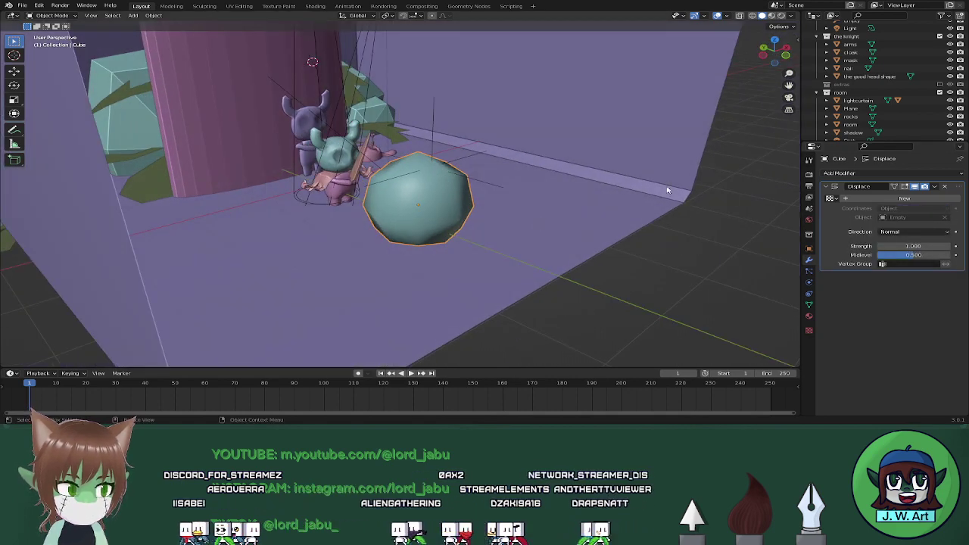
# Create a new texture for the rounded object's Displace modifier and set its type to Clouds
pyautogui.click(863, 199)
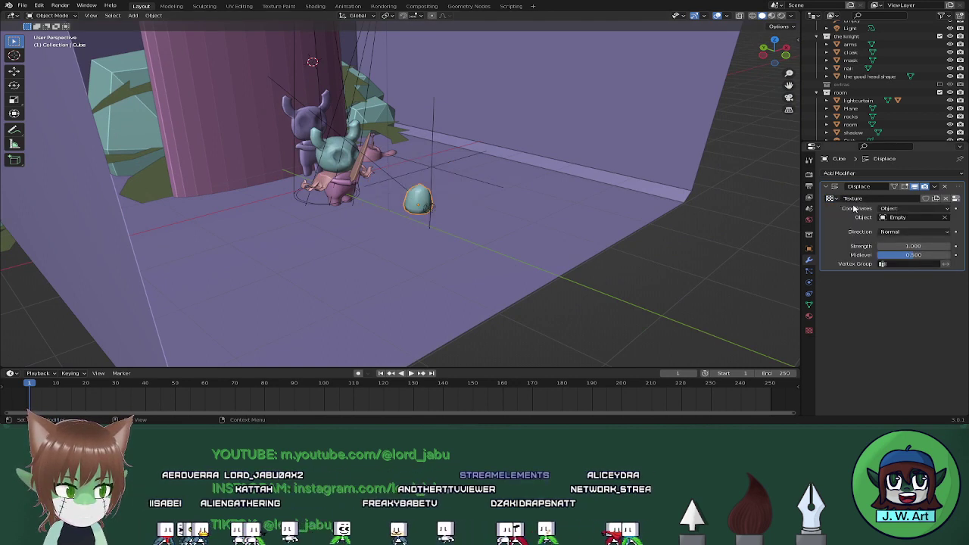
pyautogui.hotkey('ctrl', 'z')
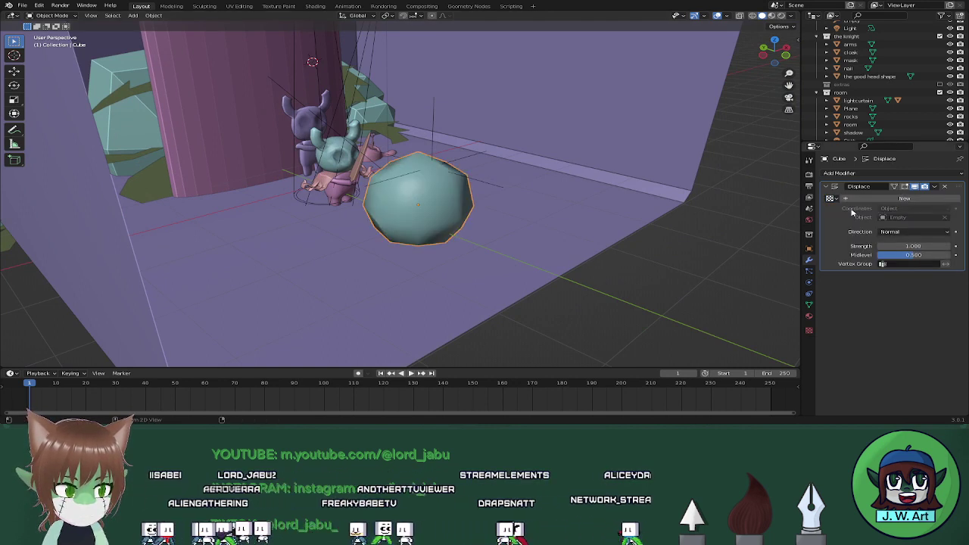
pyautogui.click(808, 331)
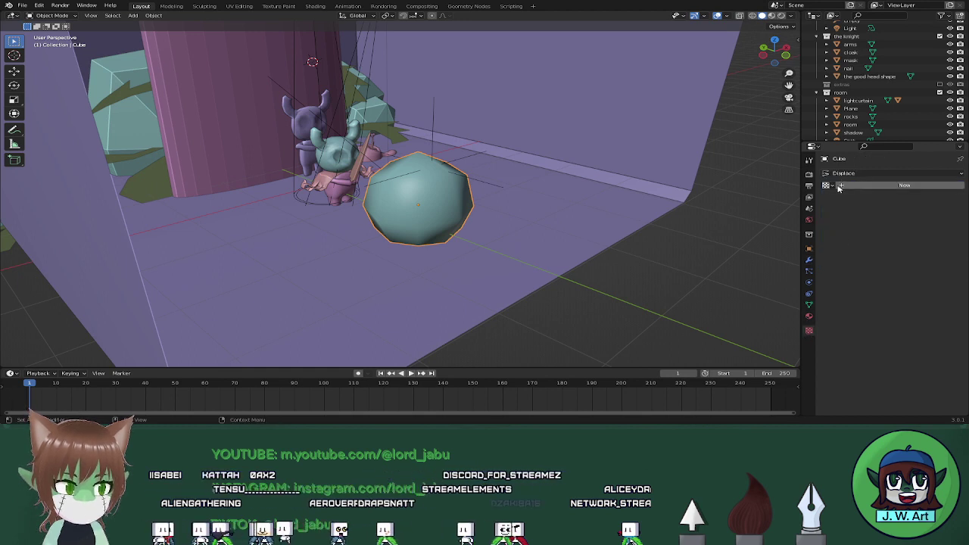
pyautogui.click(839, 186)
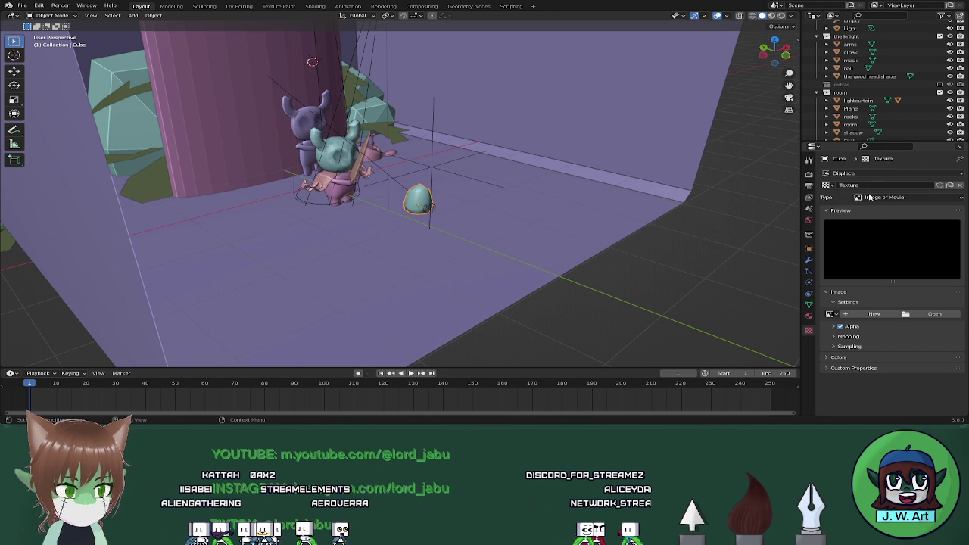
pyautogui.click(870, 197)
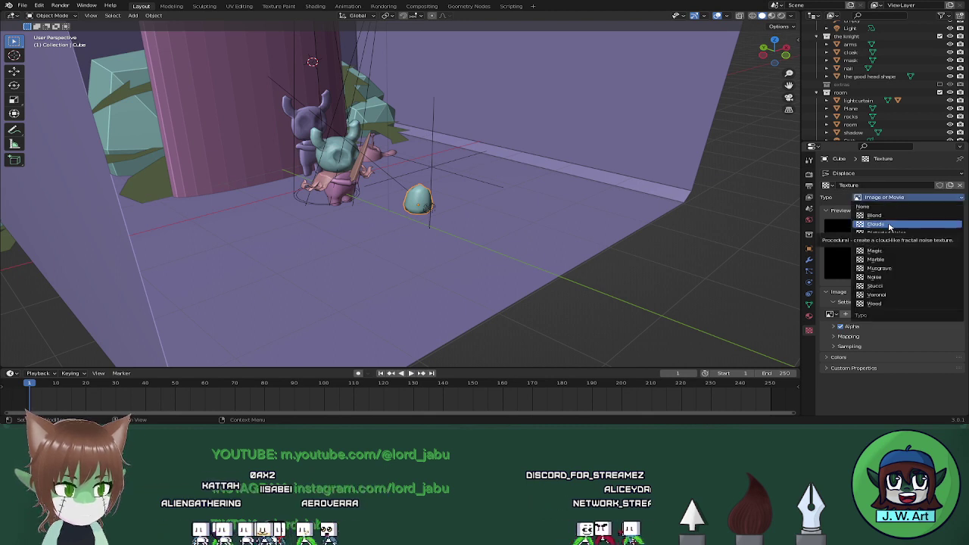
pyautogui.click(890, 225)
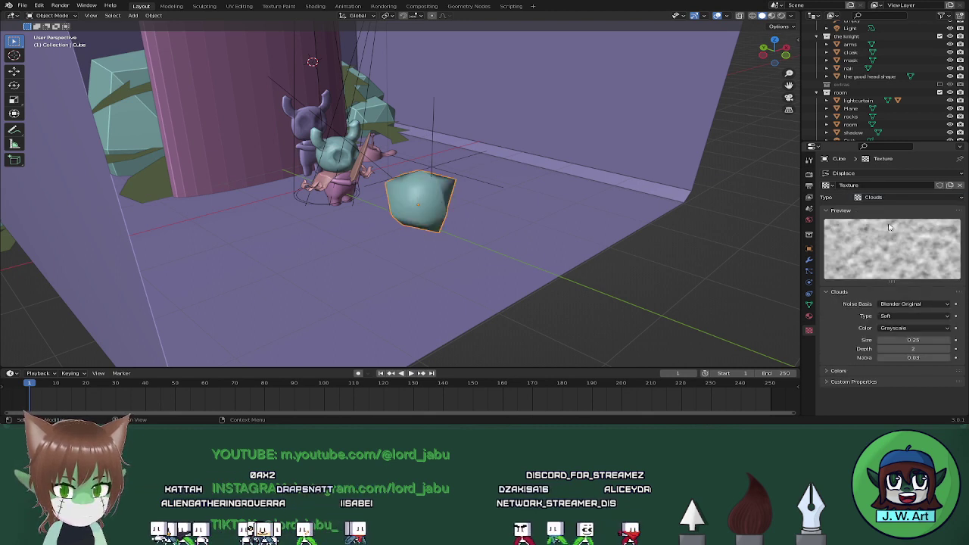
# Set the Clouds texture's size to 0.57, and in its color settings set contrast to 0.480 and saturation to 0.750
pyautogui.moveTo(914, 340)
pyautogui.mouseDown()
pyautogui.moveTo(862, 340)
pyautogui.moveTo(935, 340)
pyautogui.moveTo(917, 340)
pyautogui.mouseUp()
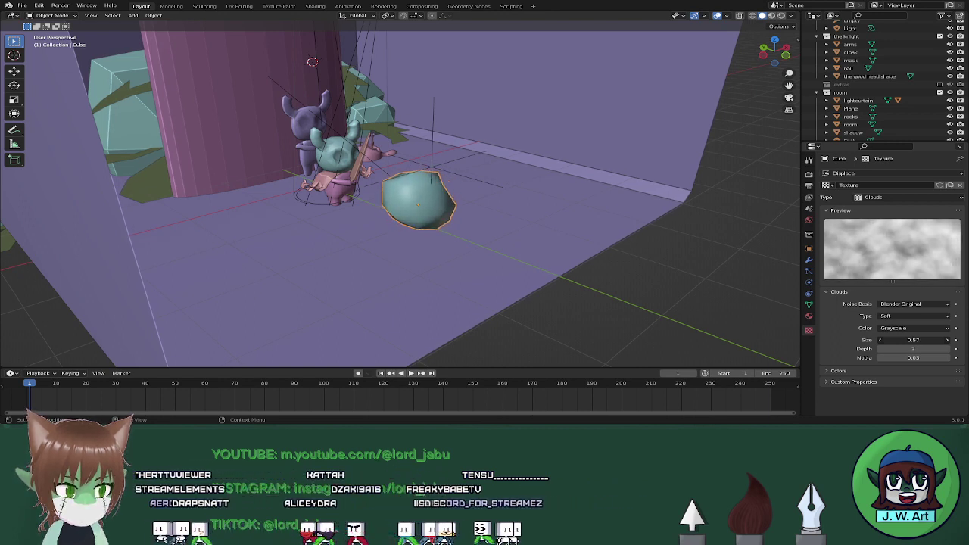
pyautogui.click(916, 371)
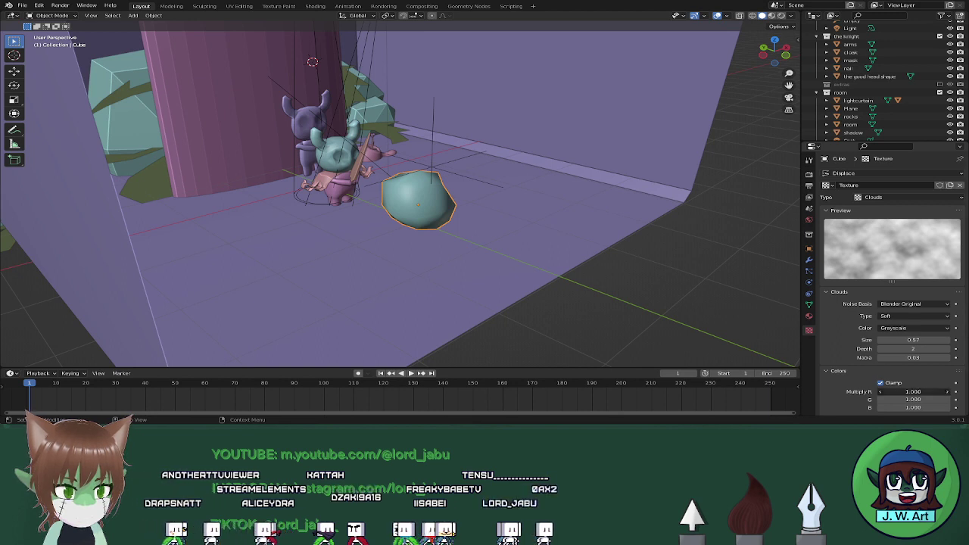
pyautogui.moveTo(913, 392); pyautogui.dragTo(924, 393)
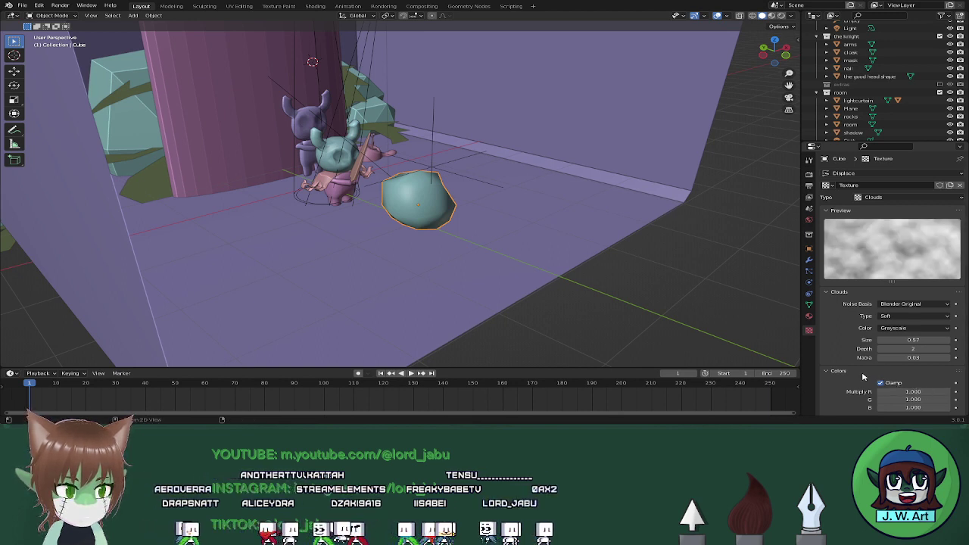
pyautogui.scroll(-3, 860, 318)
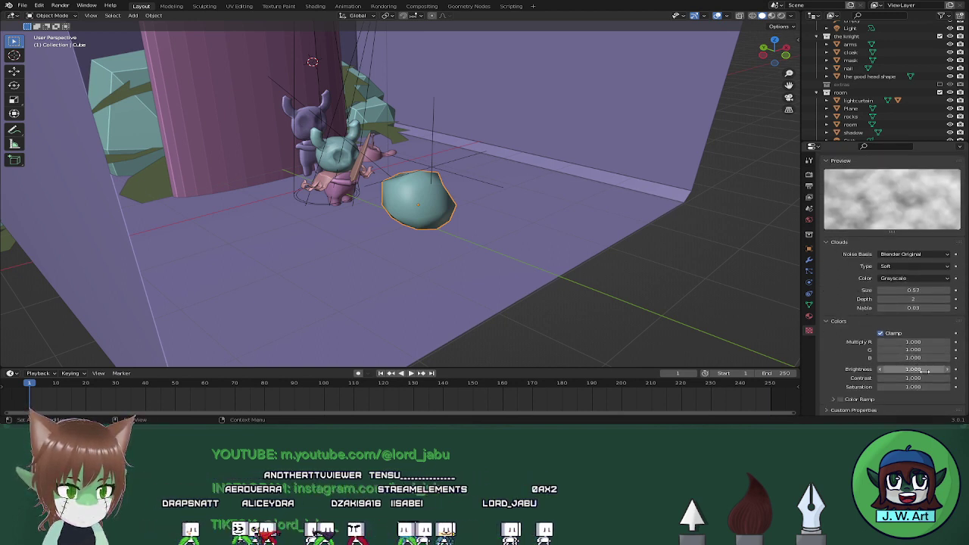
pyautogui.moveTo(913, 370); pyautogui.dragTo(905, 387)
pyautogui.hotkey('ctrl', 'z')
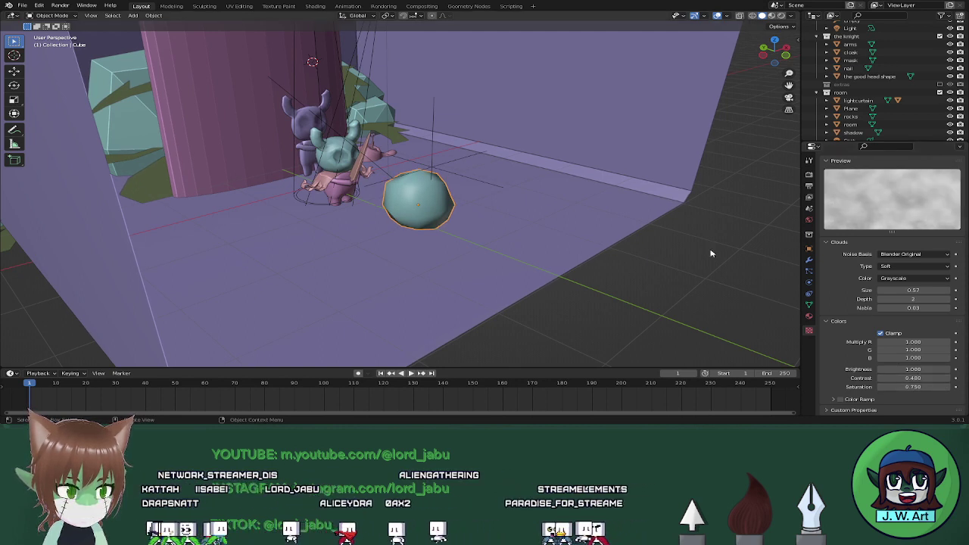
# Try moving the empty along the Z axis to test its effect on the displaced object
pyautogui.click(430, 168)
pyautogui.press('g')
pyautogui.press('z')
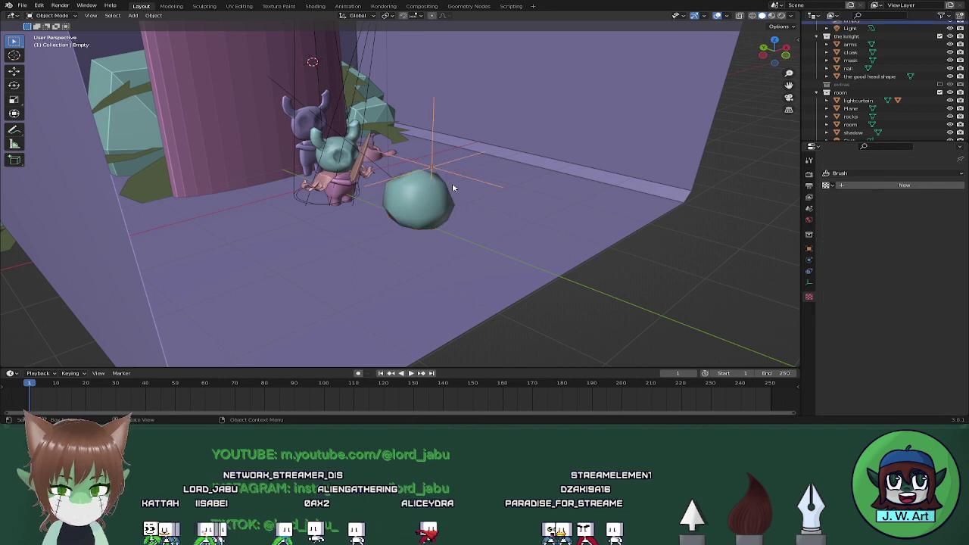
pyautogui.rightClick(443, 126)
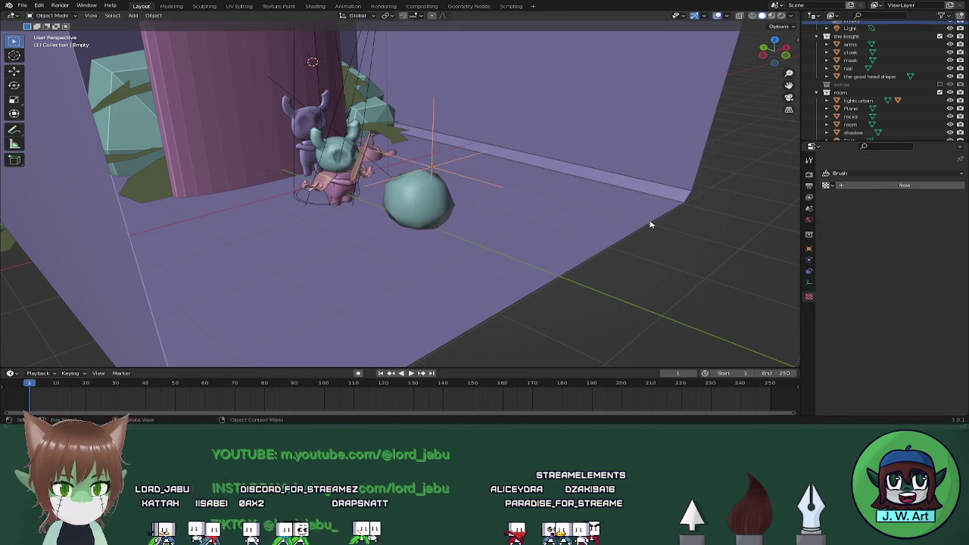
# Rename the small Cylinder object beside the knight to "flower" and move it to the room collection
pyautogui.scroll(5, 871, 72)
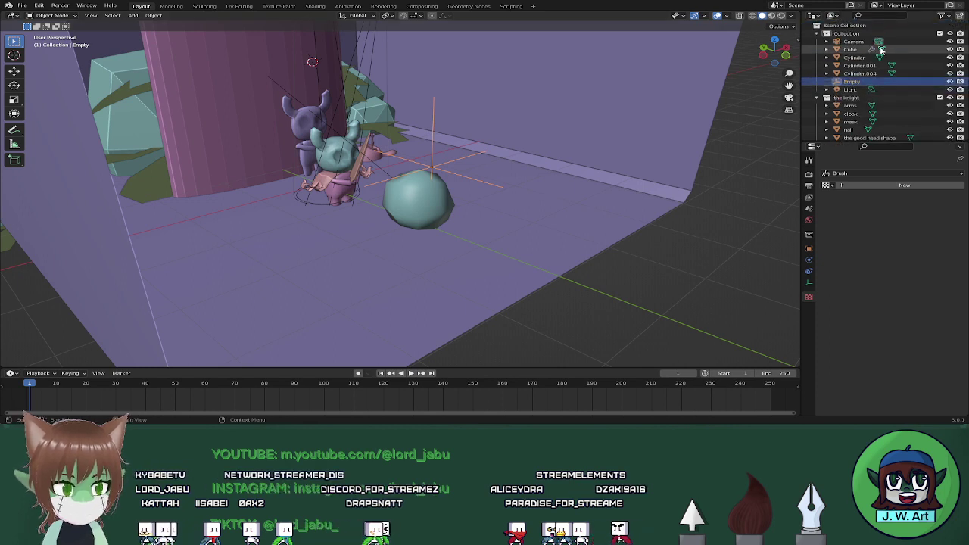
pyautogui.click(861, 66)
pyautogui.doubleClick(873, 67)
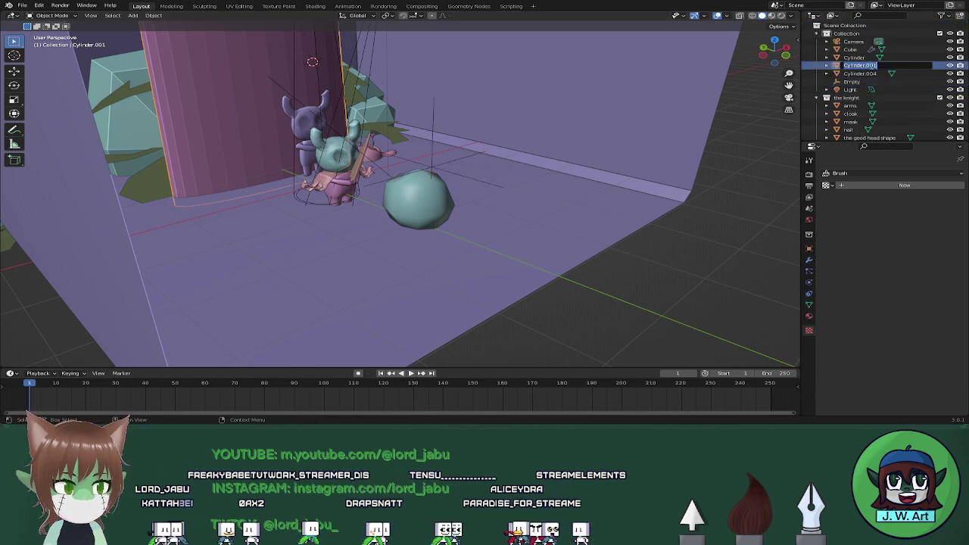
pyautogui.click(861, 59)
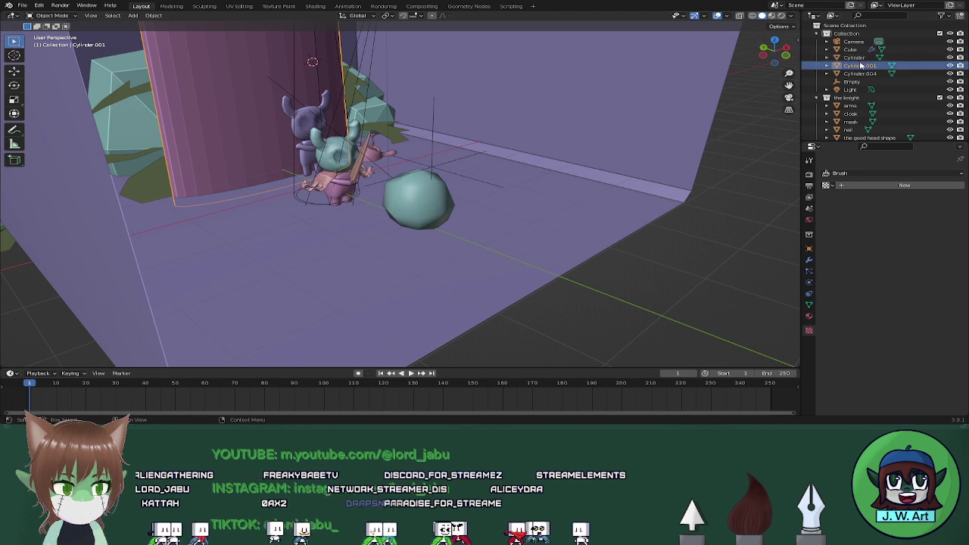
pyautogui.click(858, 59)
pyautogui.doubleClick(859, 59)
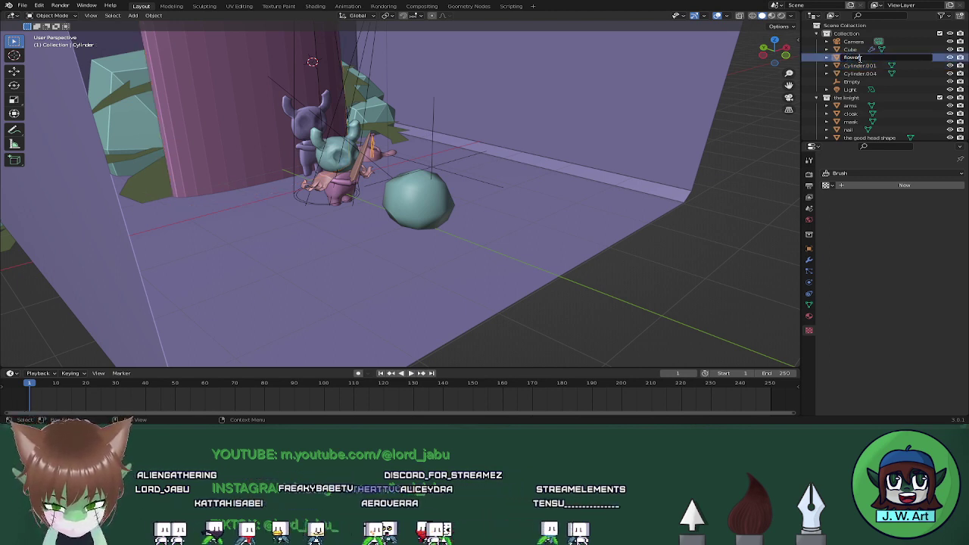
pyautogui.write('flower')
pyautogui.press('Return')
pyautogui.press('m')
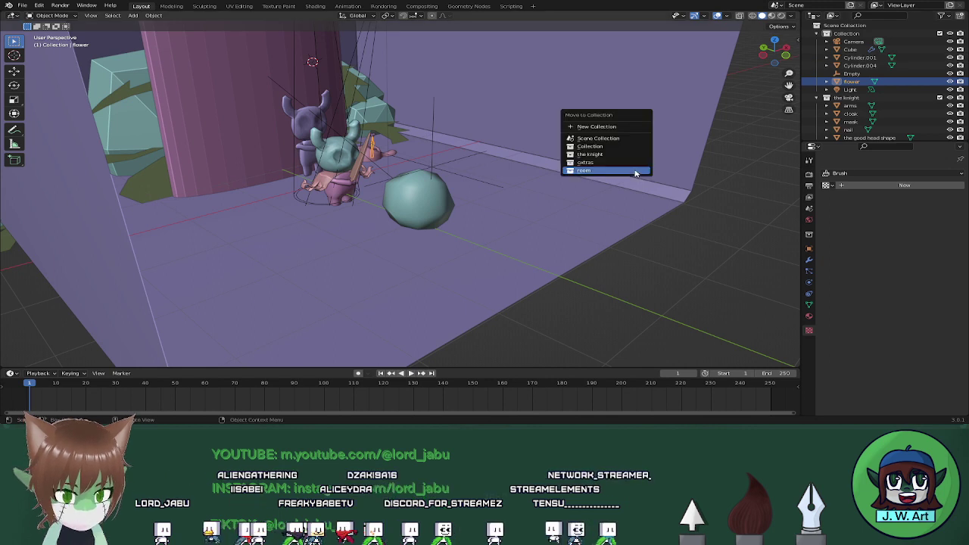
pyautogui.click(636, 172)
# Toggle the visibility of Cylinder.001 to identify it, and switch the viewport to rendered shading
pyautogui.click(856, 59)
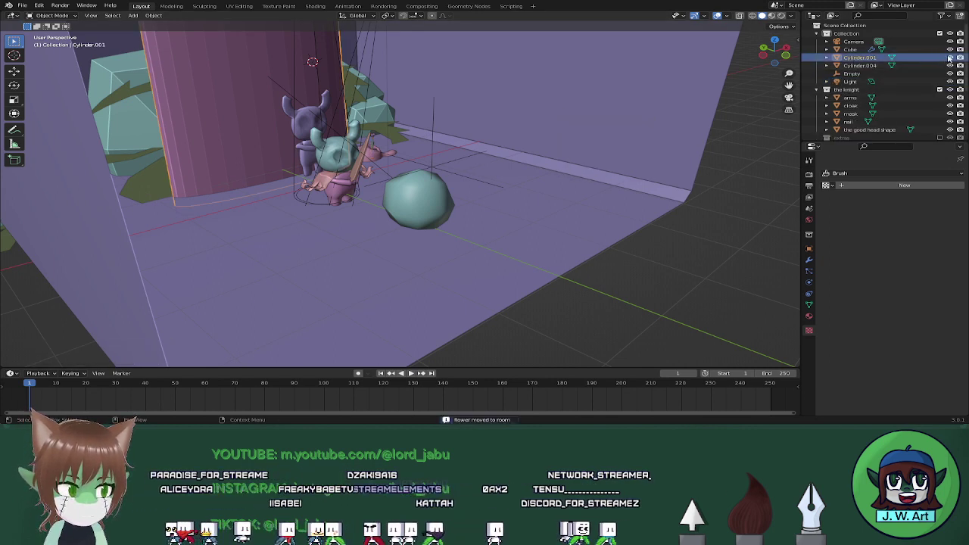
pyautogui.click(951, 58)
pyautogui.click(950, 57)
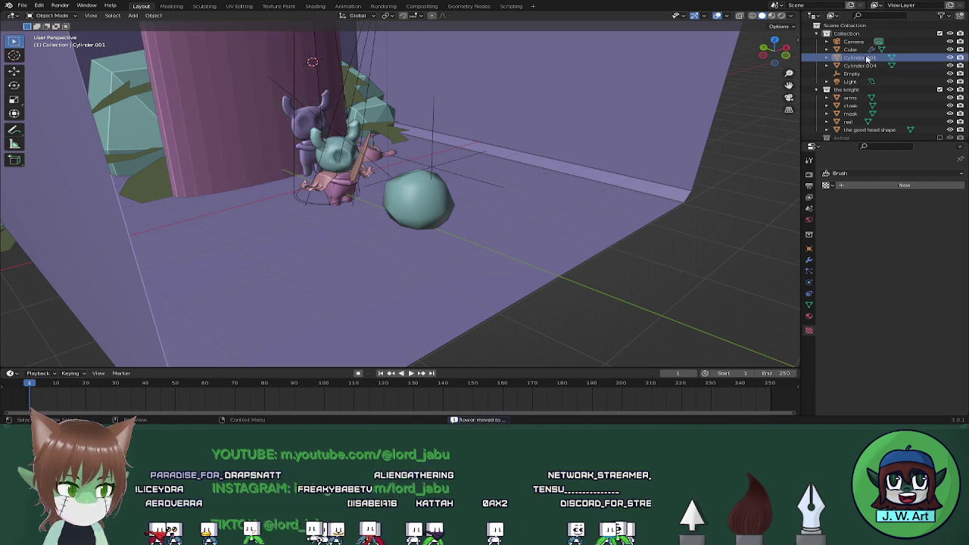
pyautogui.click(781, 16)
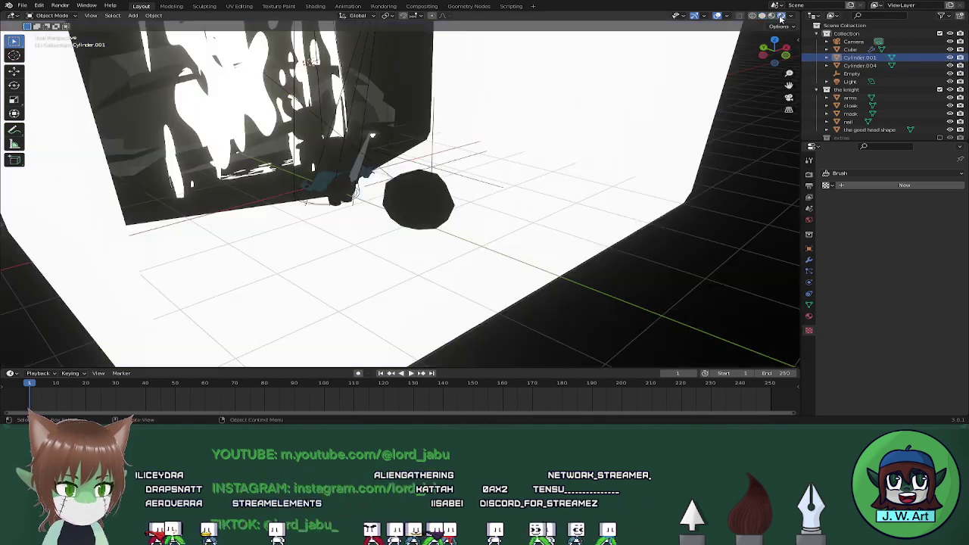
pyautogui.keyDown('shift'); pyautogui.moveTo(516, 133); pyautogui.dragTo(526, 213, button='middle'); pyautogui.keyUp('shift')
# Parent Cylinder.004 to Cylinder.001 with the Object parent type
pyautogui.click(856, 58)
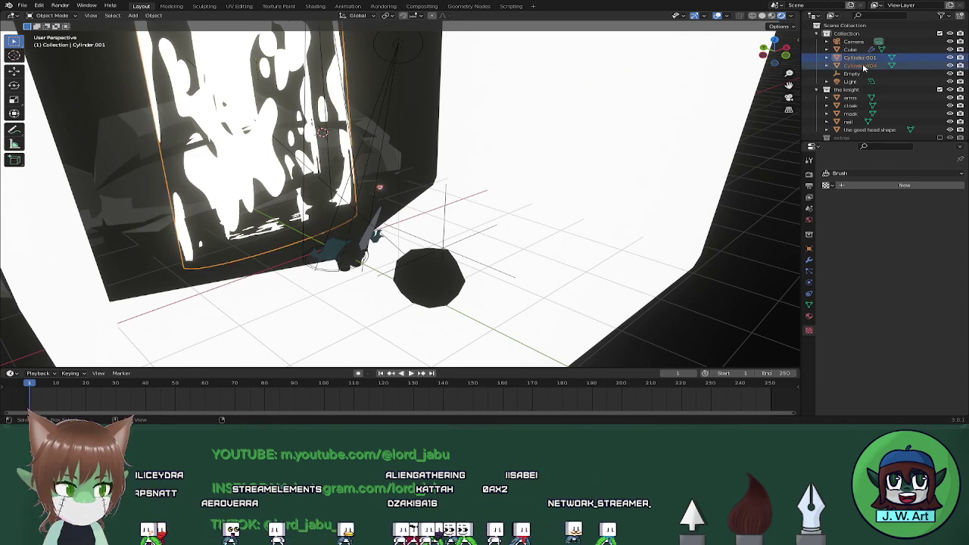
pyautogui.keyDown('shift'); pyautogui.click(863, 66); pyautogui.keyUp('shift')
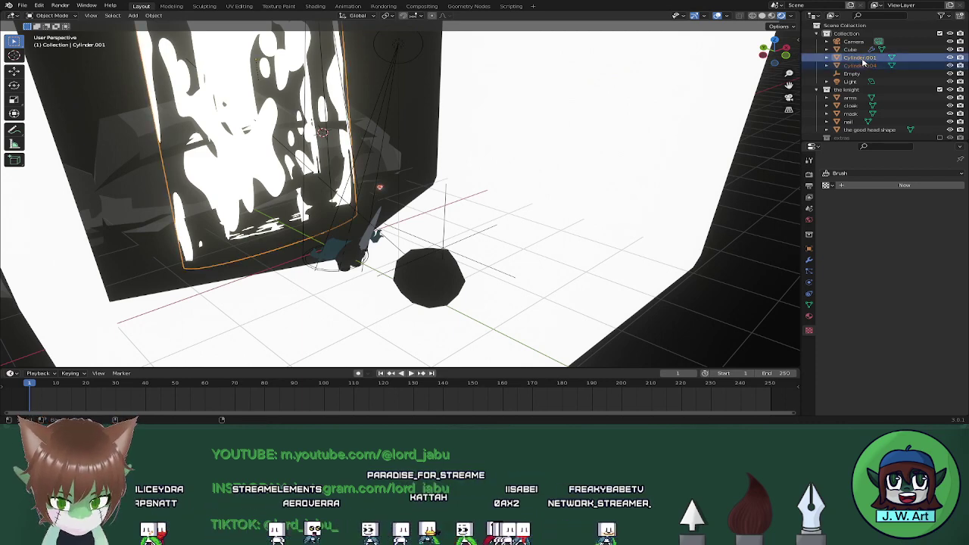
pyautogui.hotkey('ctrl', 'p')
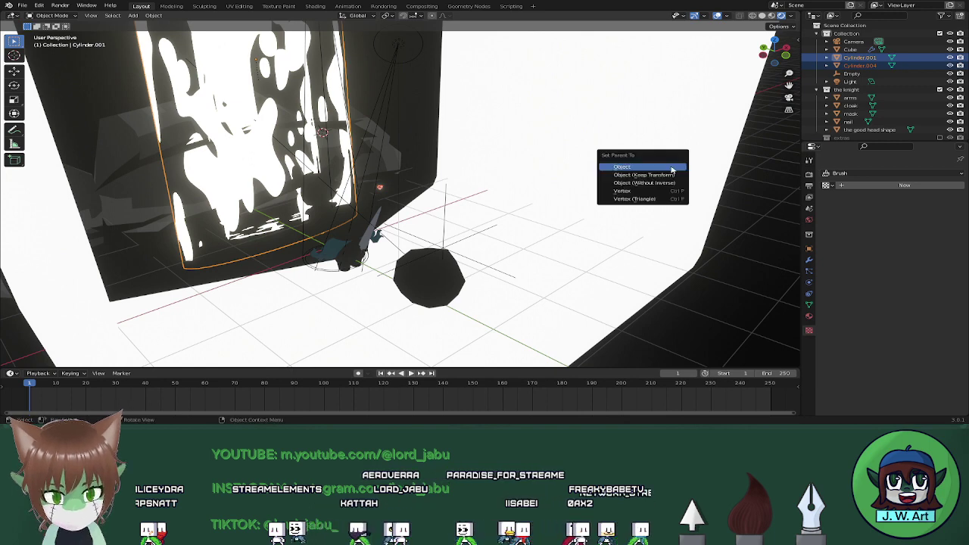
pyautogui.click(672, 167)
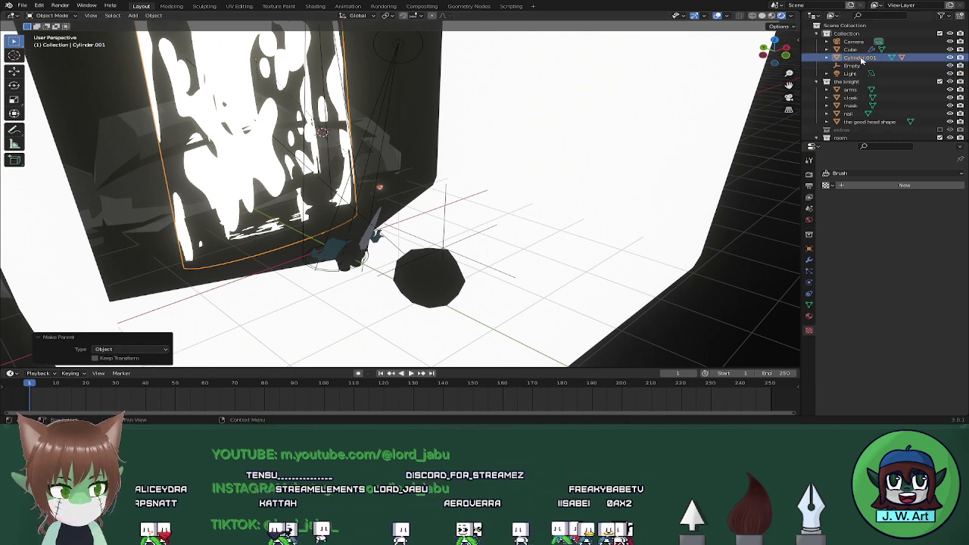
# Rename Cylinder.001 to "lightcurtain" and move it to the room collection
pyautogui.doubleClick(860, 57)
pyautogui.write('light')
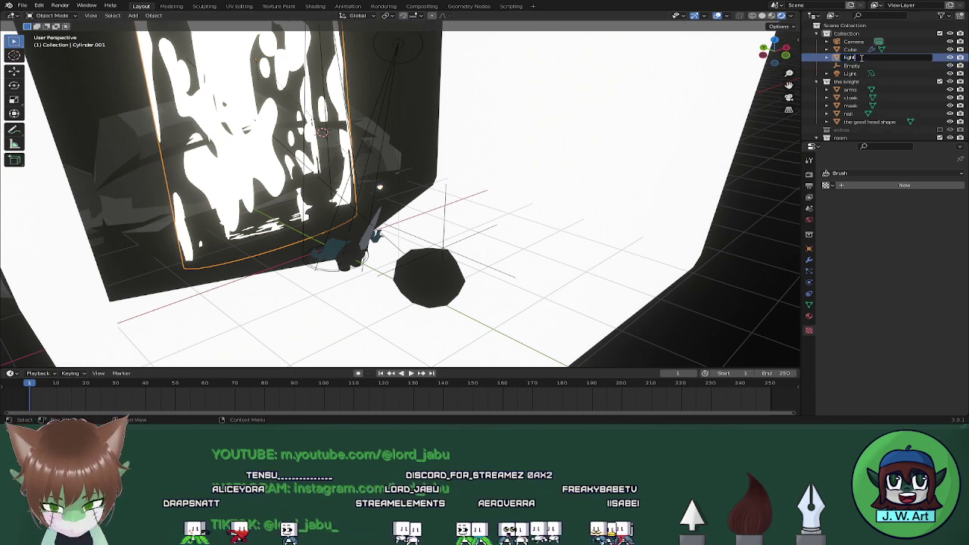
pyautogui.write('curtain')
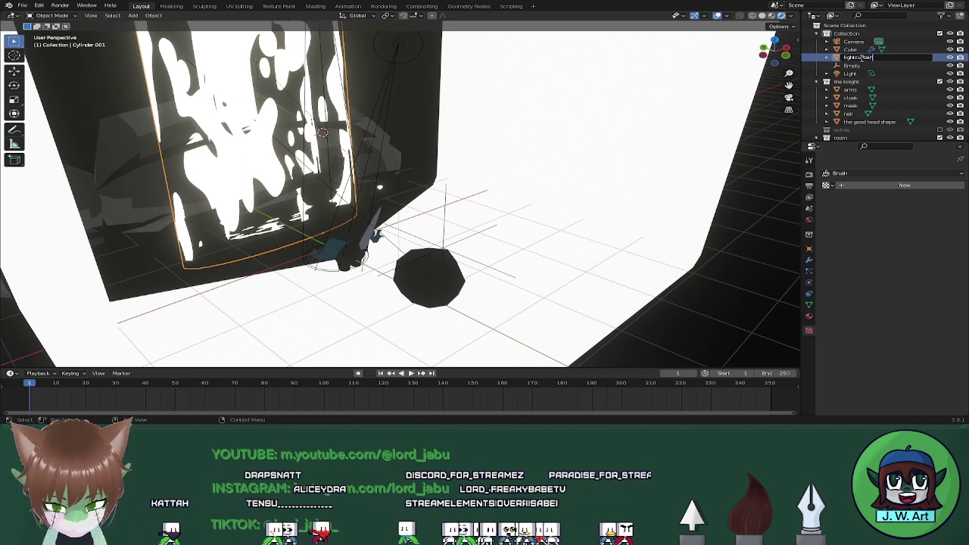
pyautogui.press('Return')
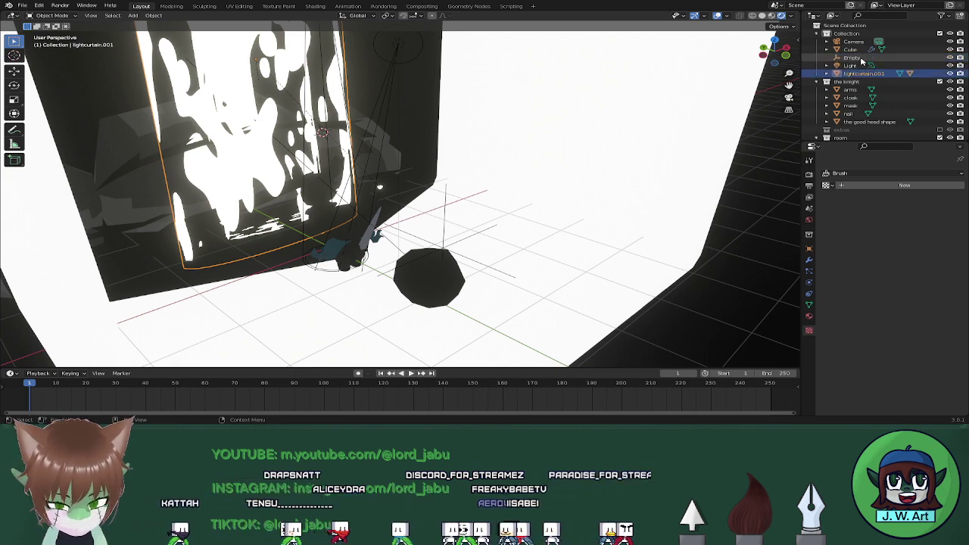
pyautogui.press('m')
pyautogui.click(762, 132)
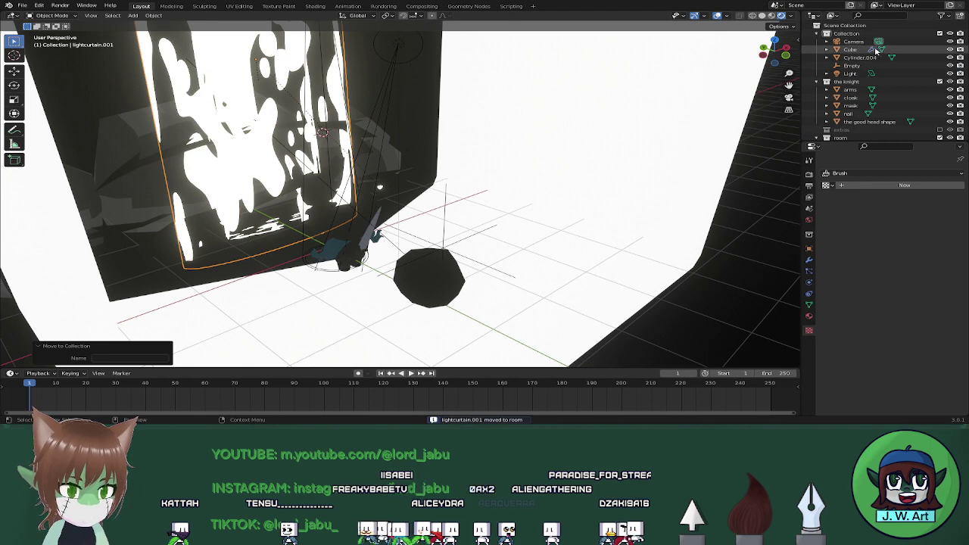
# Rename Cylinder.004 to "flower petals" and move it to the room collection
pyautogui.click(860, 59)
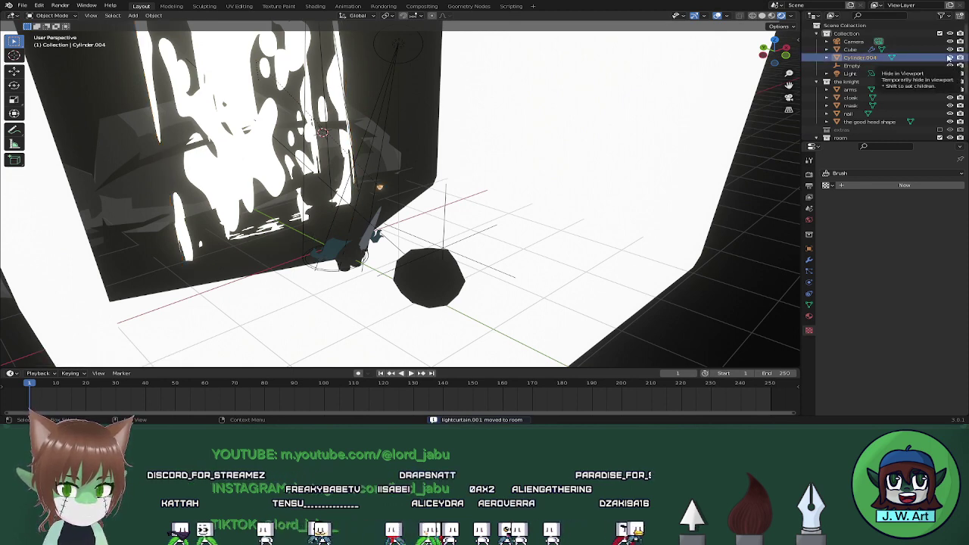
pyautogui.doubleClick(867, 57)
pyautogui.write('f')
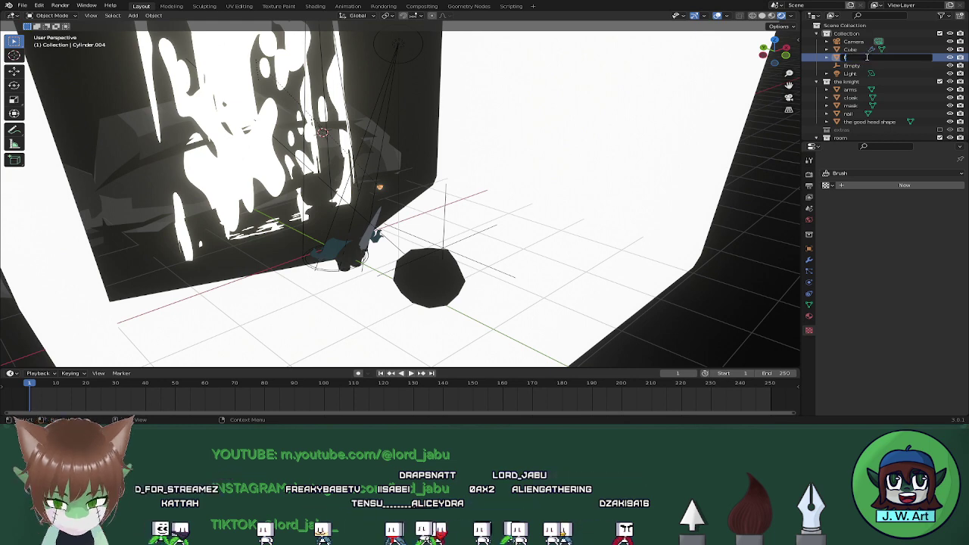
pyautogui.write('lower pe')
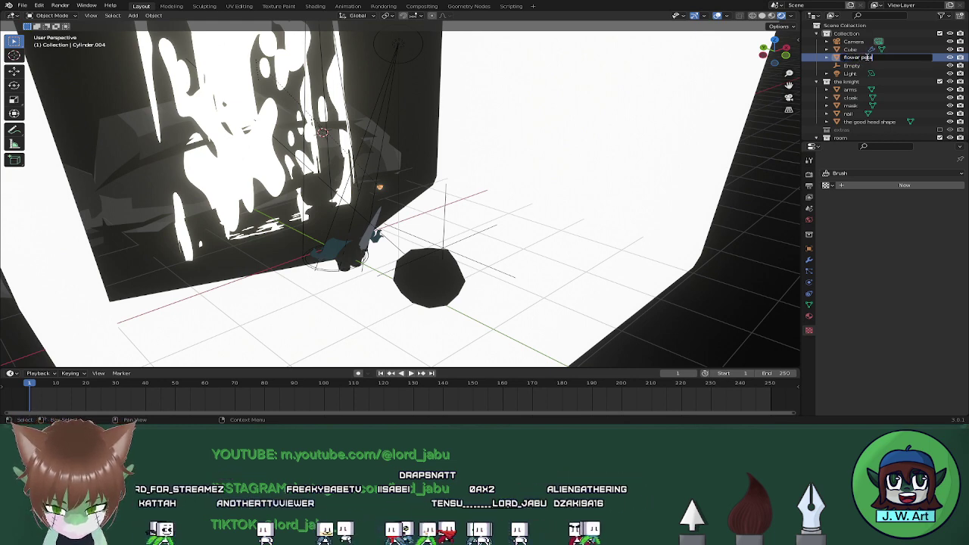
pyautogui.write('tals')
pyautogui.press('Return')
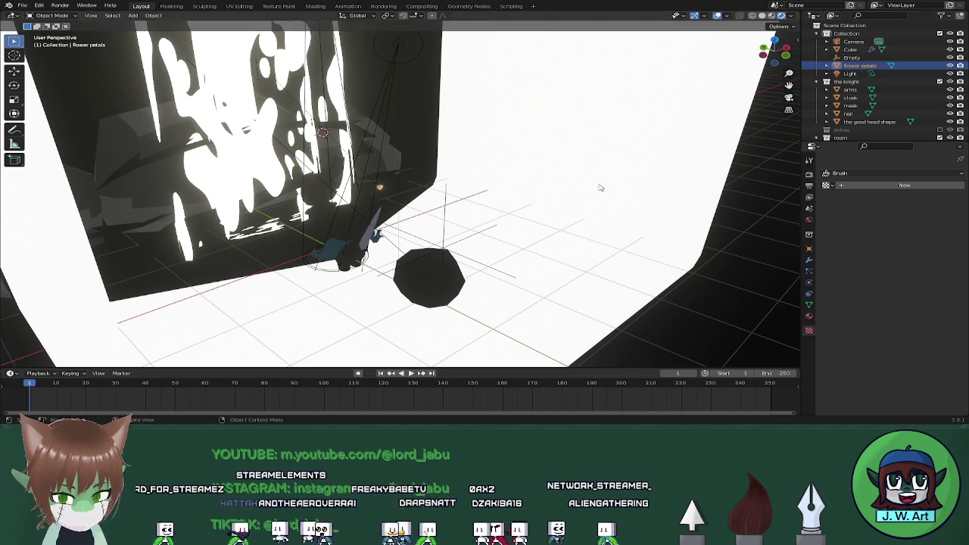
pyautogui.press('m')
pyautogui.click(598, 185)
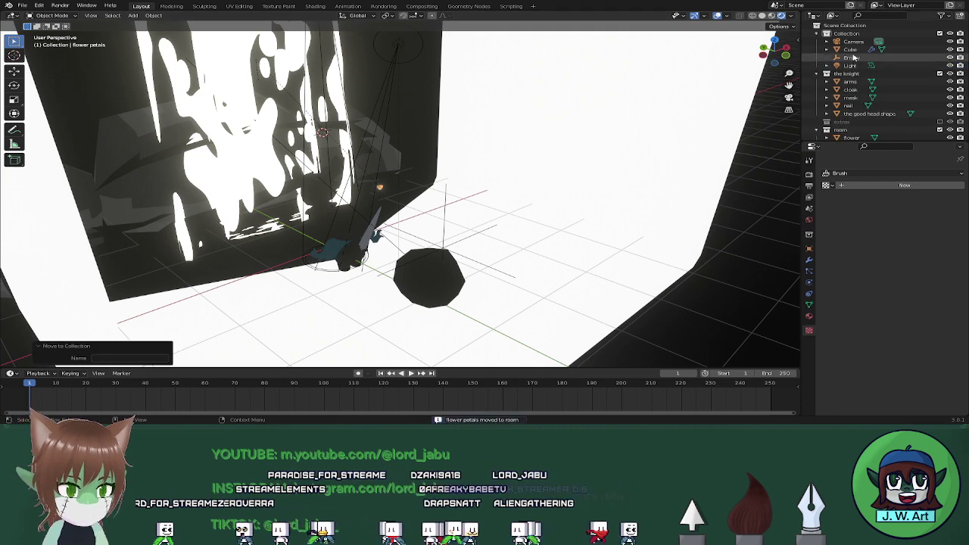
# Rename the displaced Cube object to "dark flame" and its empty to "flame controler"
pyautogui.click(851, 50)
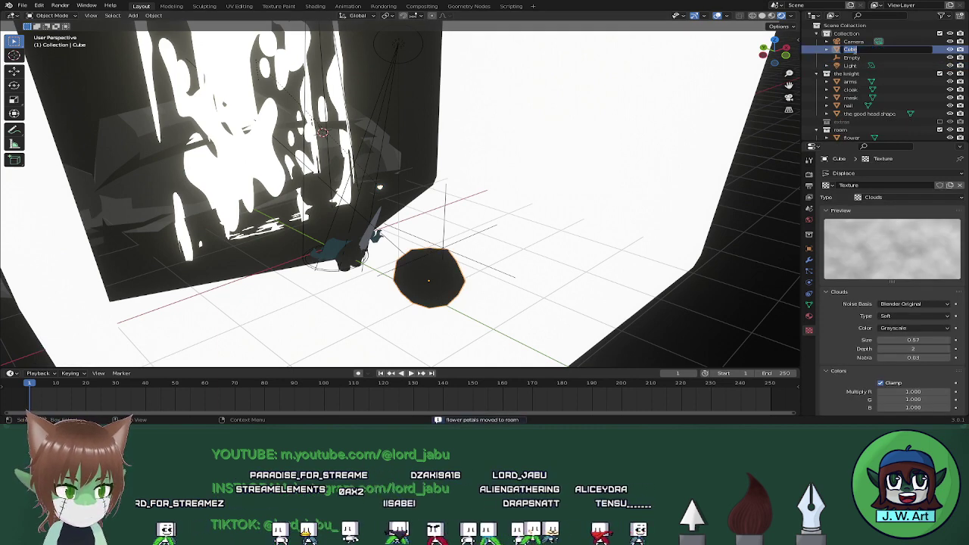
pyautogui.write('dark')
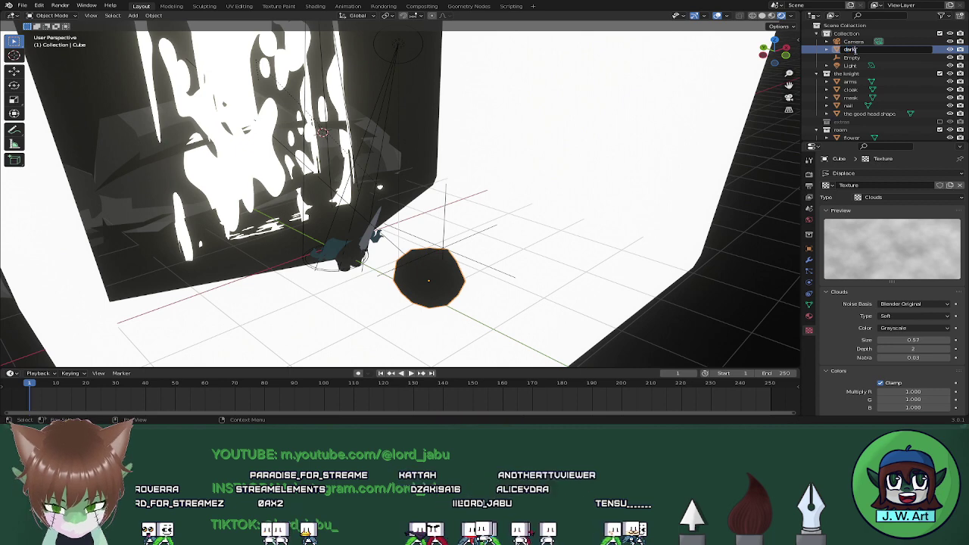
pyautogui.write(' flame')
pyautogui.press('Return')
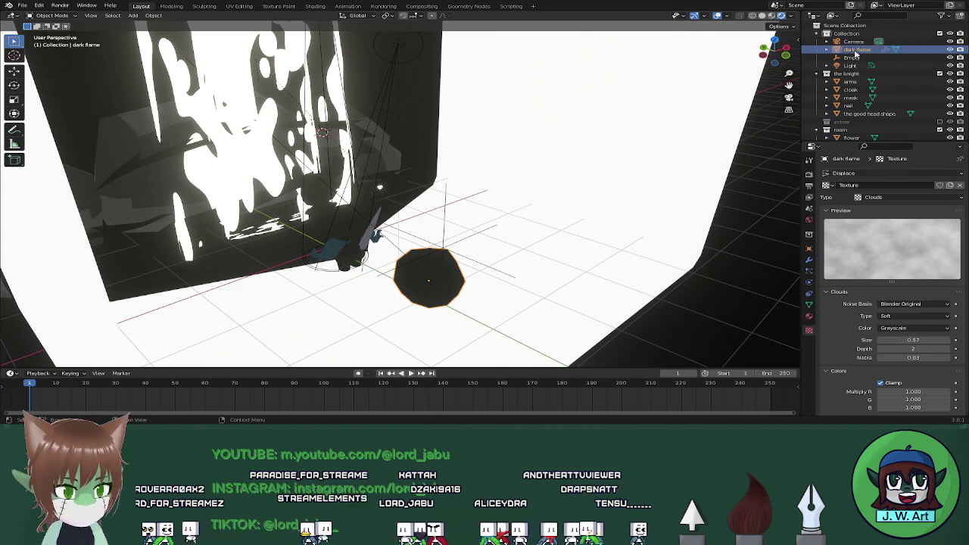
pyautogui.doubleClick(857, 59)
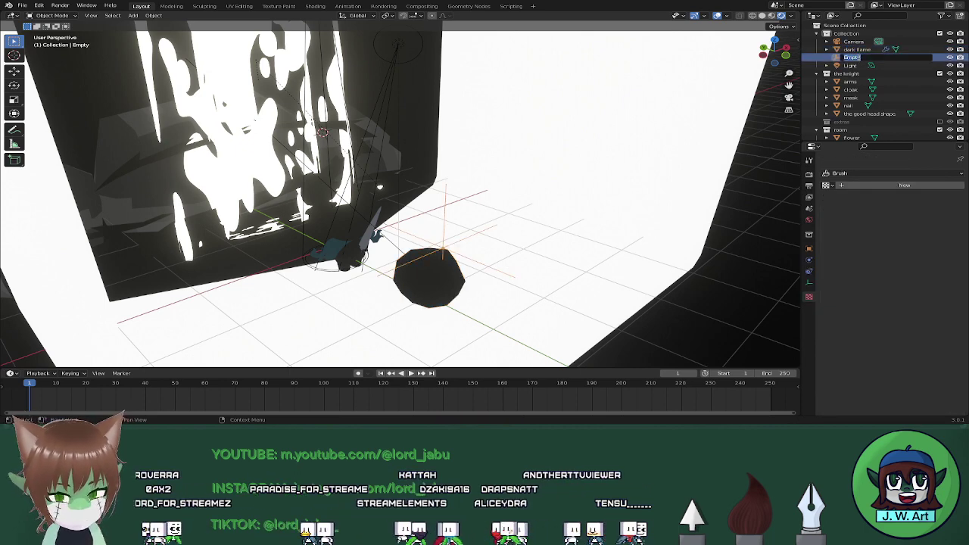
pyautogui.write('flameControl')
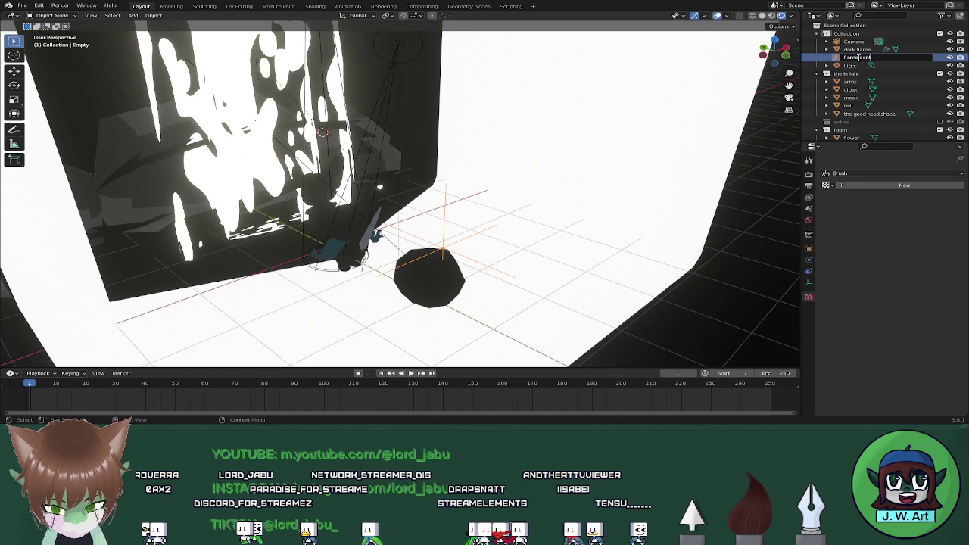
pyautogui.write('ler')
pyautogui.press('Return')
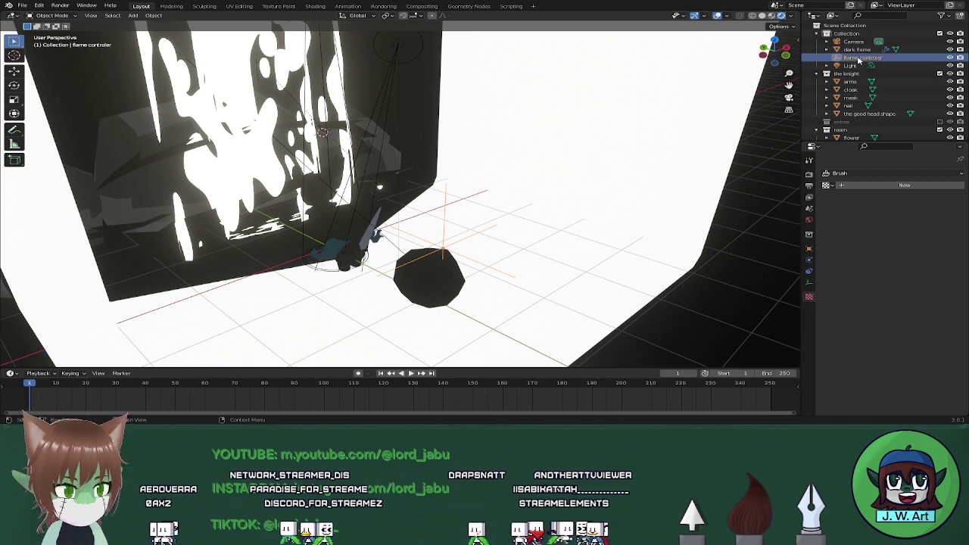
# Move the dark flame object and its controller empty together into a new collection named "flame"
pyautogui.keyDown('shift'); pyautogui.click(850, 51); pyautogui.keyUp('shift')
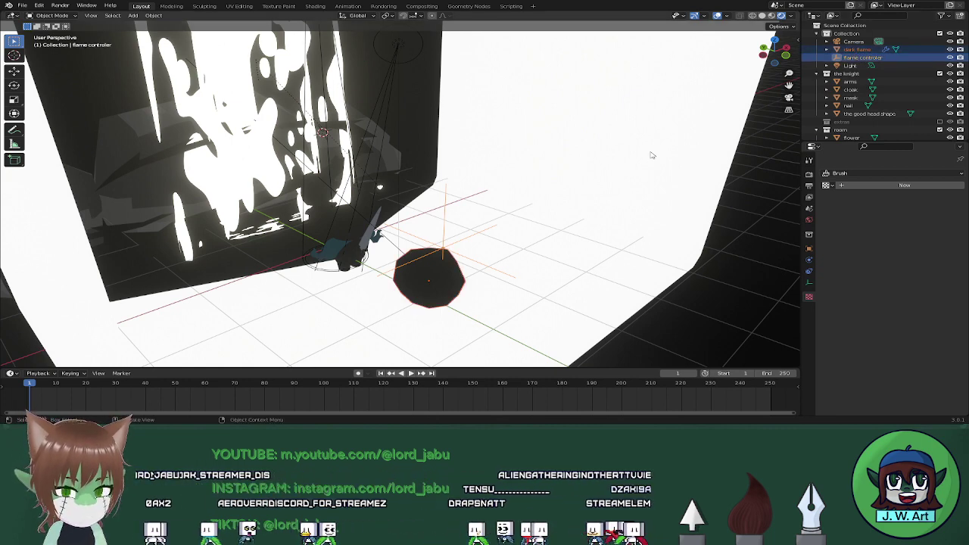
pyautogui.press('m')
pyautogui.click(637, 108)
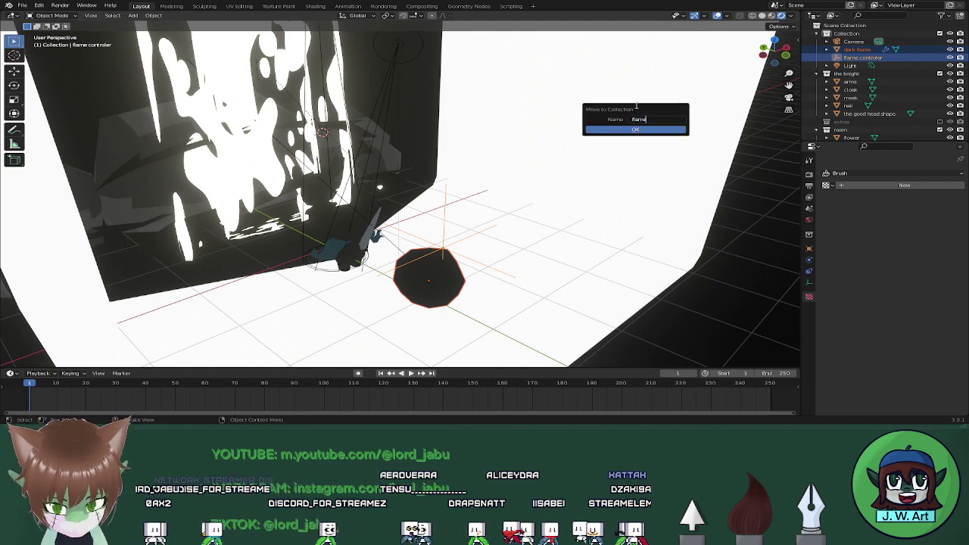
pyautogui.click(631, 130)
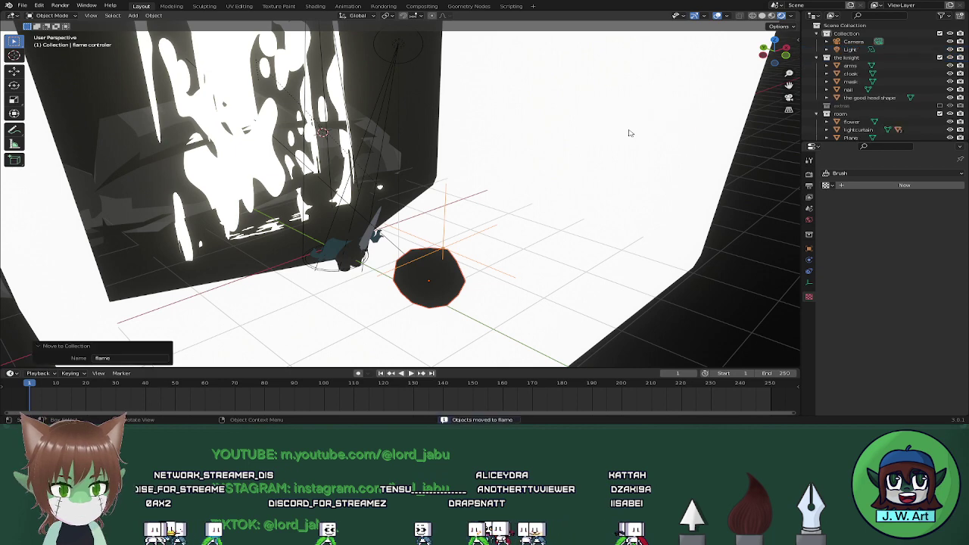
# Assign the existing eyes.001 material to the dark flame object
pyautogui.click(424, 279)
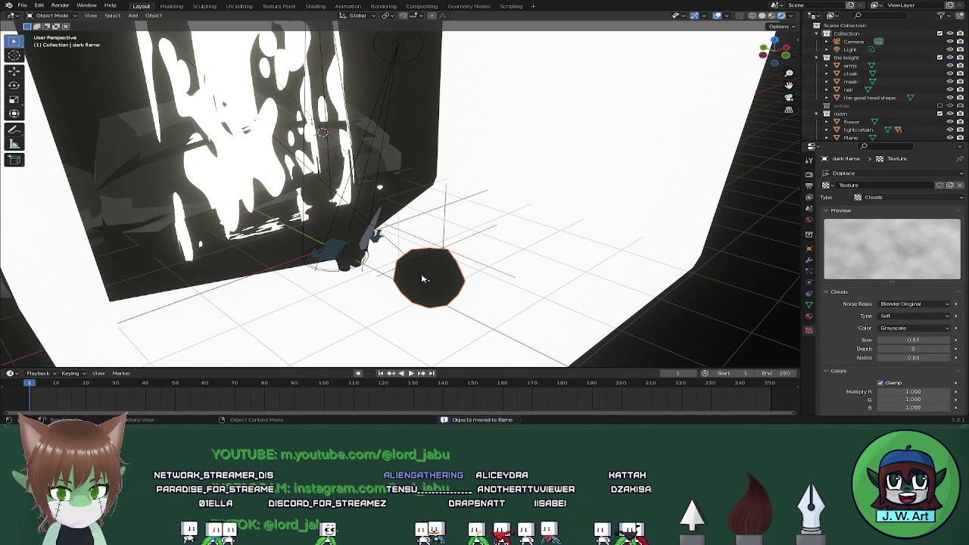
pyautogui.click(809, 317)
pyautogui.click(827, 207)
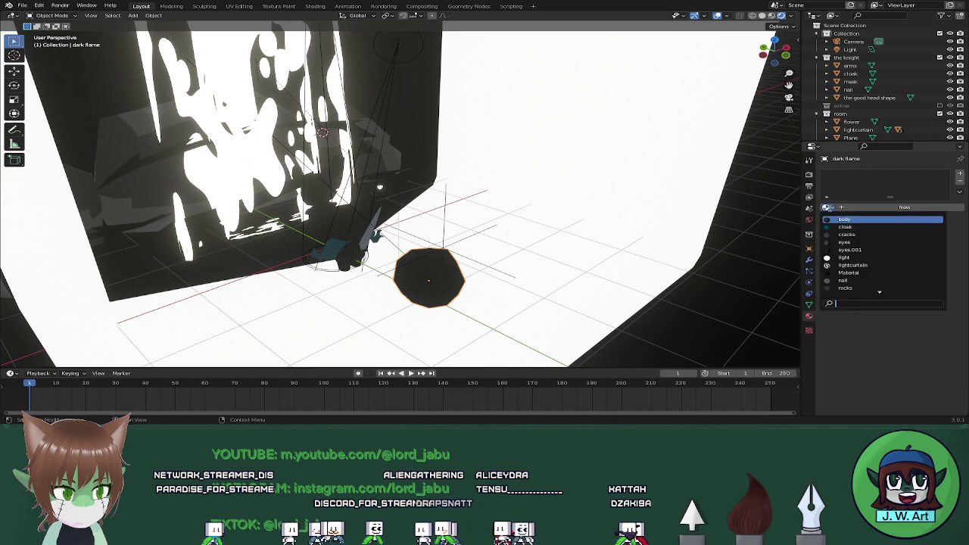
pyautogui.click(854, 250)
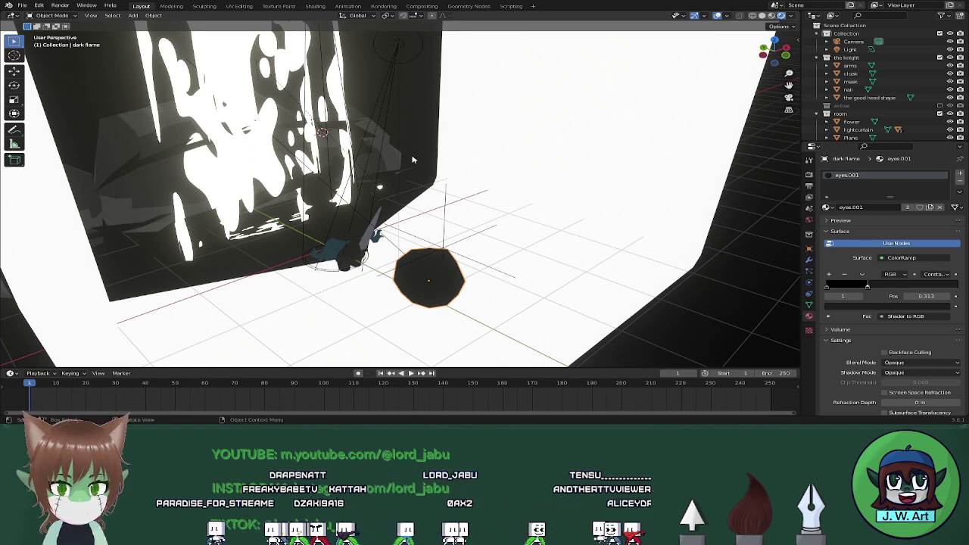
# In the Shading workspace, make the dark flame's material a separate copy and name it "flames"
pyautogui.click(315, 6)
pyautogui.scroll(-10, 582, 133)
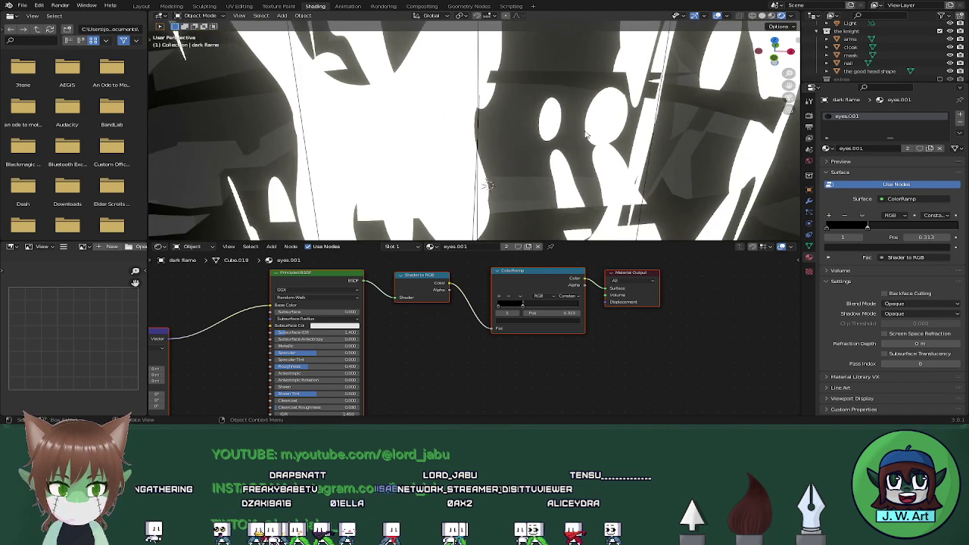
pyautogui.keyDown('shift'); pyautogui.moveTo(521, 151); pyautogui.dragTo(452, 21, button='middle'); pyautogui.keyUp('shift')
pyautogui.keyDown('shift'); pyautogui.moveTo(452, 222); pyautogui.dragTo(491, 283, button='middle'); pyautogui.keyUp('shift')
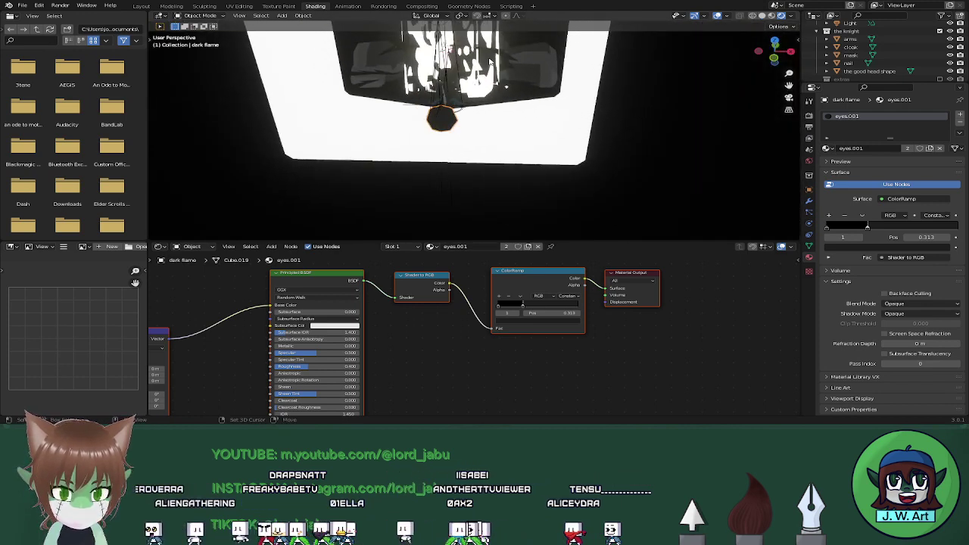
pyautogui.click(506, 247)
pyautogui.click(471, 247)
pyautogui.write('flame')
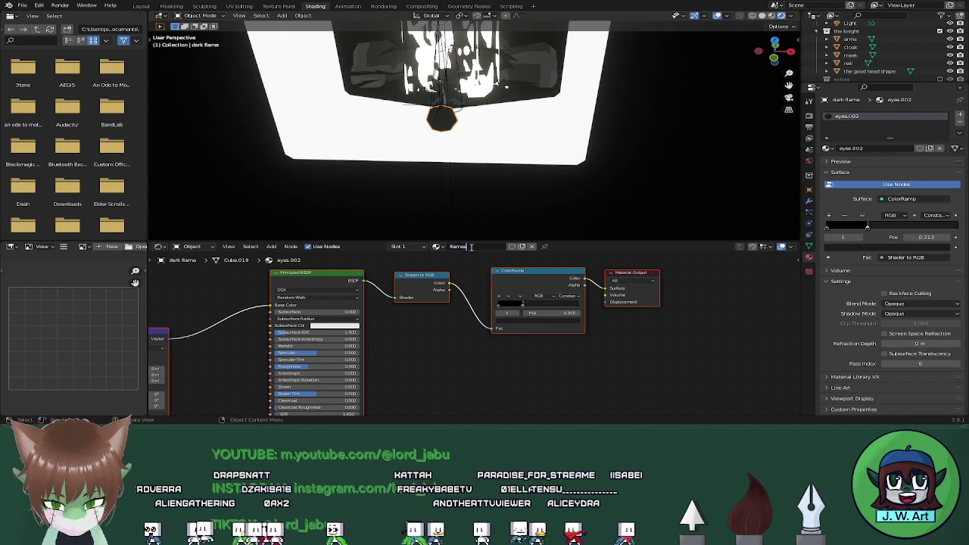
pyautogui.press('Return')
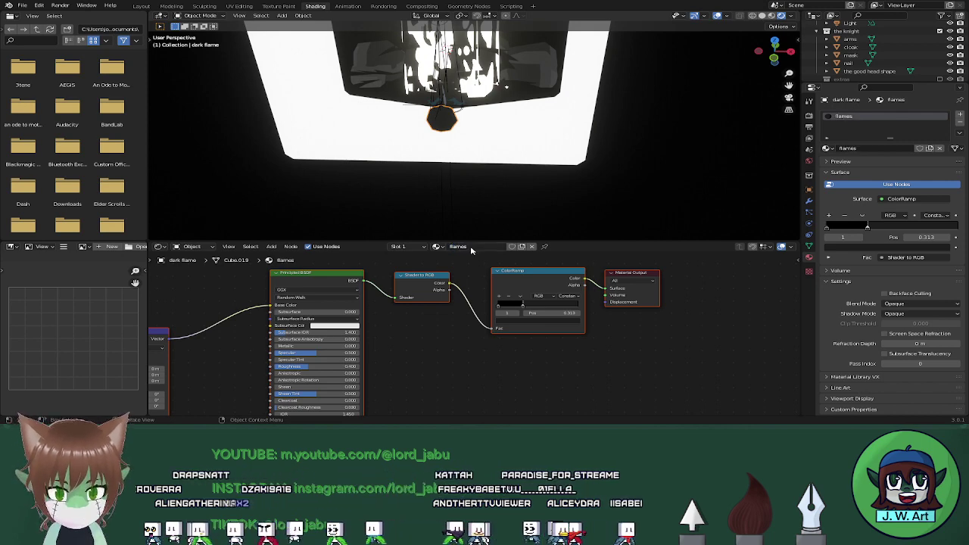
# Delete the Shader to RGB, Principled BSDF and Mapping nodes from the flames material
pyautogui.scroll(4, 409, 130)
pyautogui.keyDown('shift'); pyautogui.moveTo(409, 129); pyautogui.dragTo(517, 162, button='middle'); pyautogui.keyUp('shift')
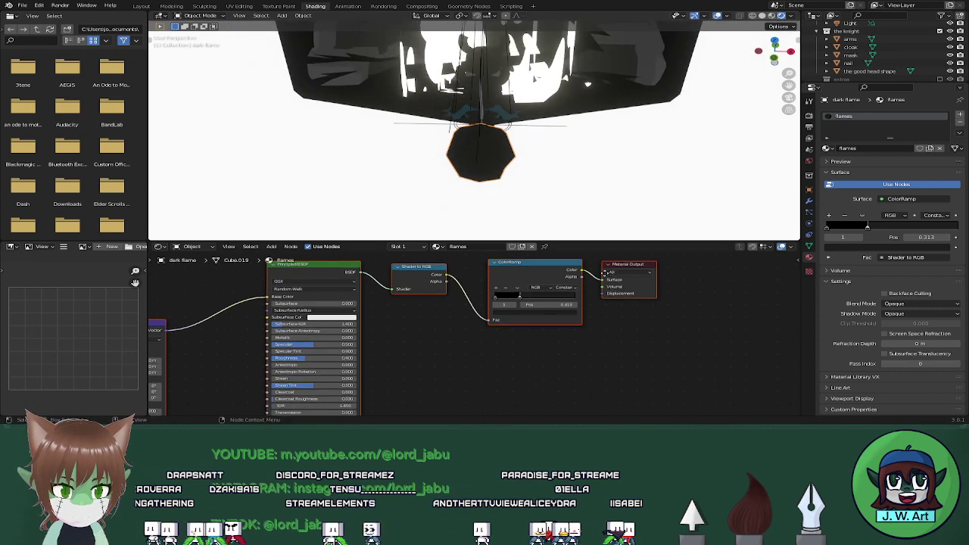
pyautogui.scroll(-1, 456, 315)
pyautogui.moveTo(471, 318); pyautogui.dragTo(461, 311, button='middle')
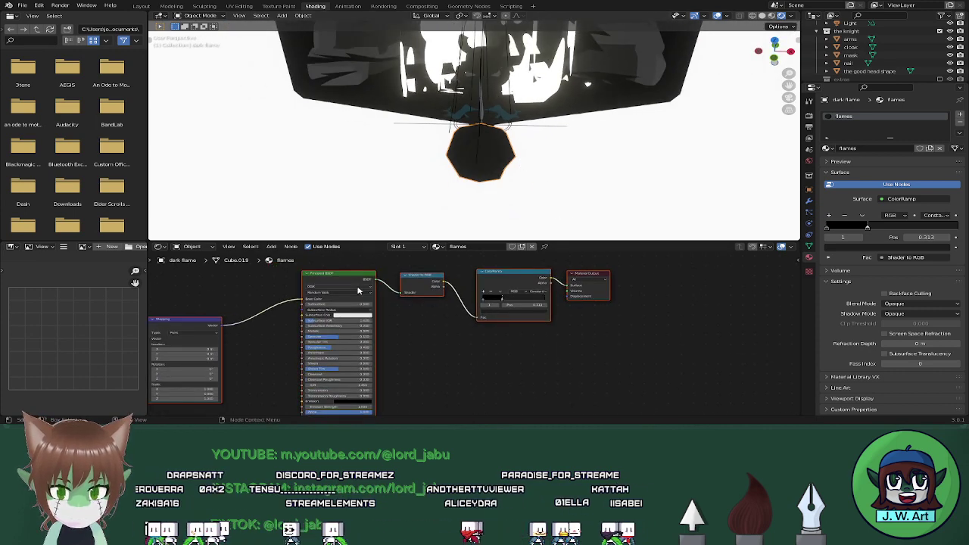
pyautogui.click(415, 282)
pyautogui.press('x')
pyautogui.click(353, 283)
pyautogui.press('x')
pyautogui.click(174, 327)
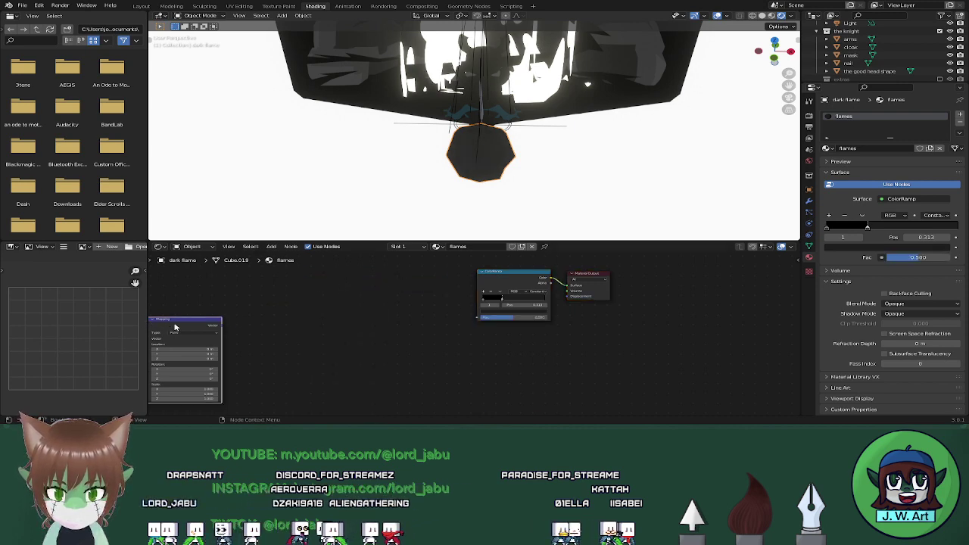
pyautogui.press('x')
# Move the ColorRamp node farther from the Material Output and add a Transparent BSDF node below it
pyautogui.hotkey('shift', 'a')
pyautogui.click(525, 283)
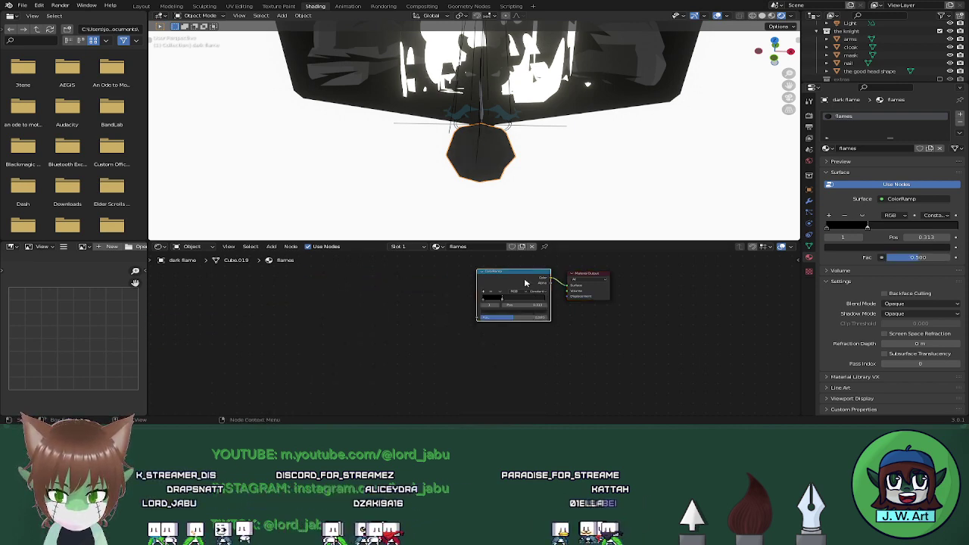
pyautogui.moveTo(526, 283); pyautogui.dragTo(456, 268)
pyautogui.hotkey('shift', 'a')
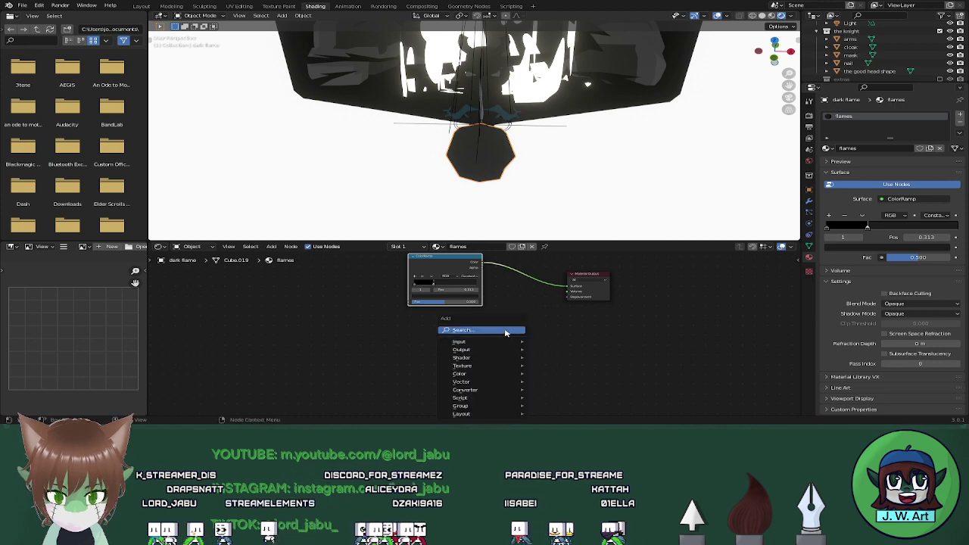
pyautogui.write('trans')
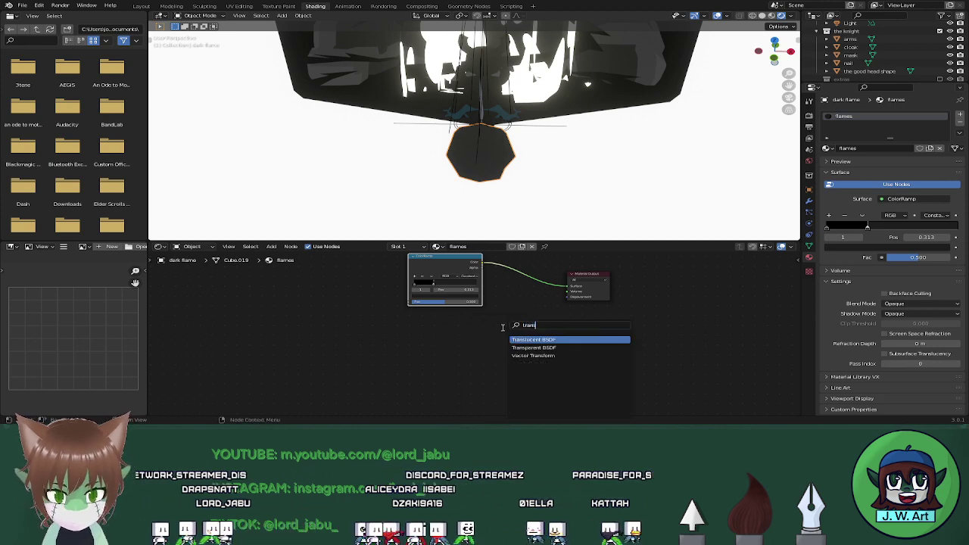
pyautogui.press('Down')
pyautogui.press('Return')
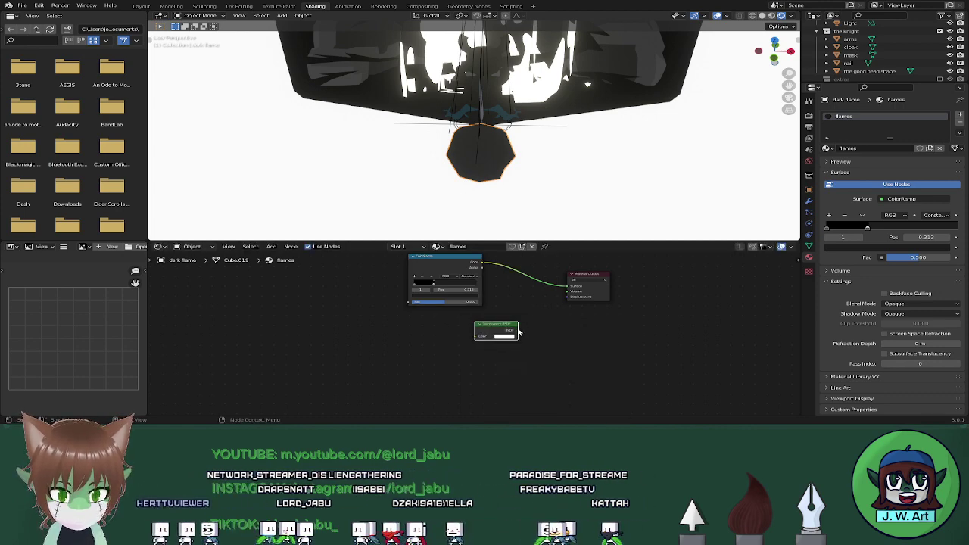
pyautogui.click(519, 331)
# Add a Mix Shader node between the Transparent BSDF and the Material Output
pyautogui.hotkey('shift', 'a')
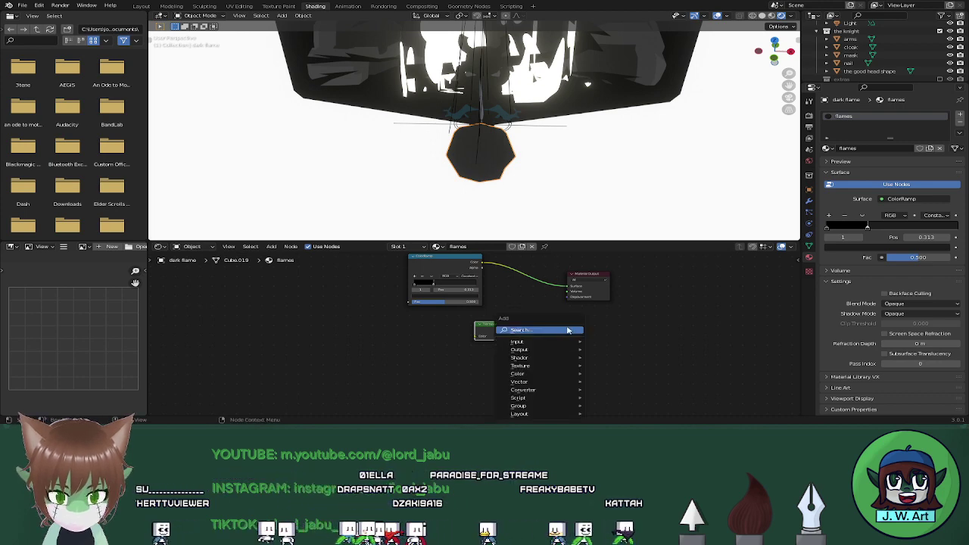
pyautogui.write('mix')
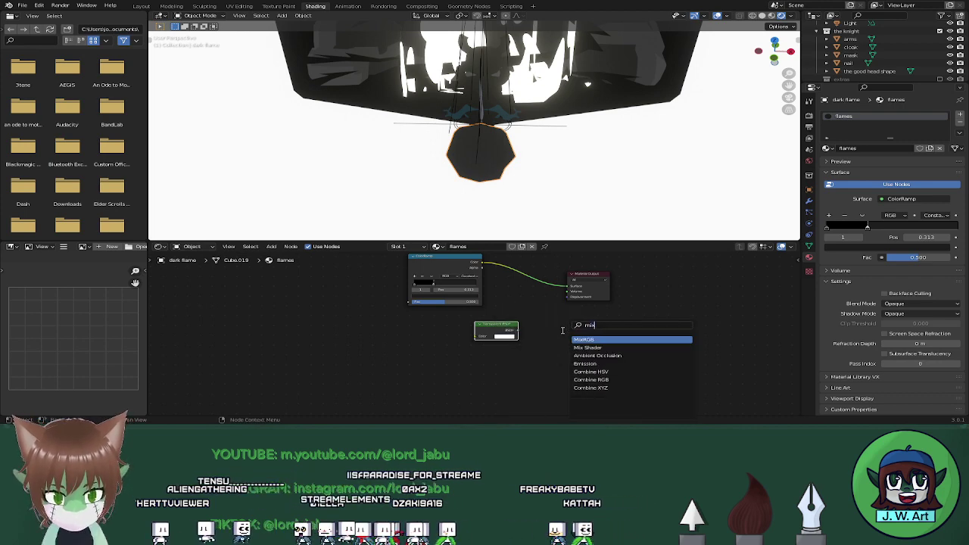
pyautogui.press('Down')
pyautogui.press('Return')
pyautogui.click(564, 329)
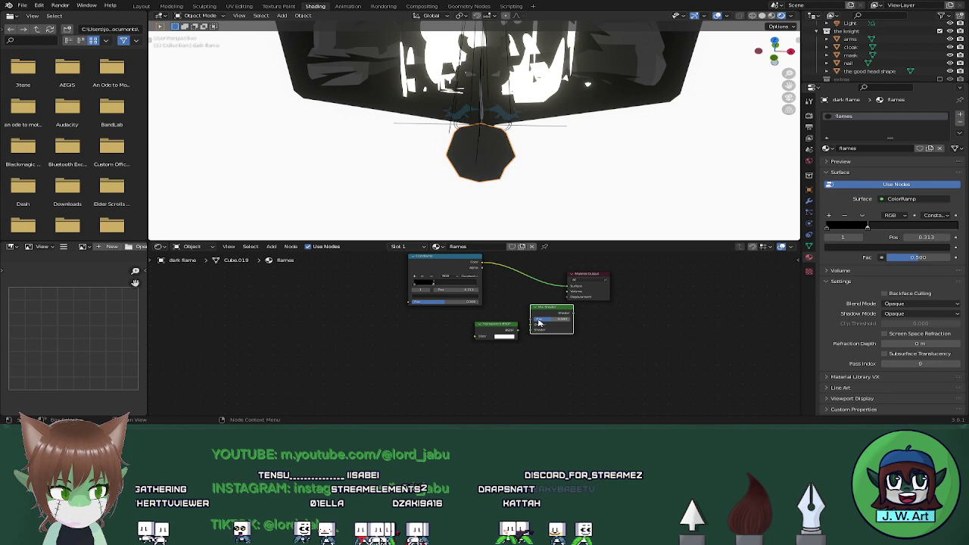
# Set the flames material's blend mode to Alpha Clip and its shadow mode to None
pyautogui.click(889, 303)
pyautogui.click(913, 312)
pyautogui.click(910, 313)
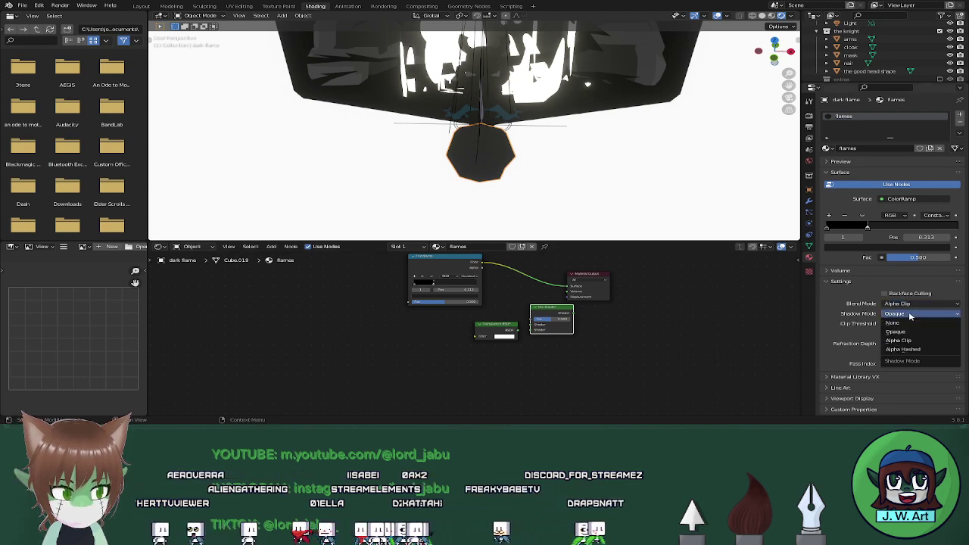
pyautogui.click(894, 323)
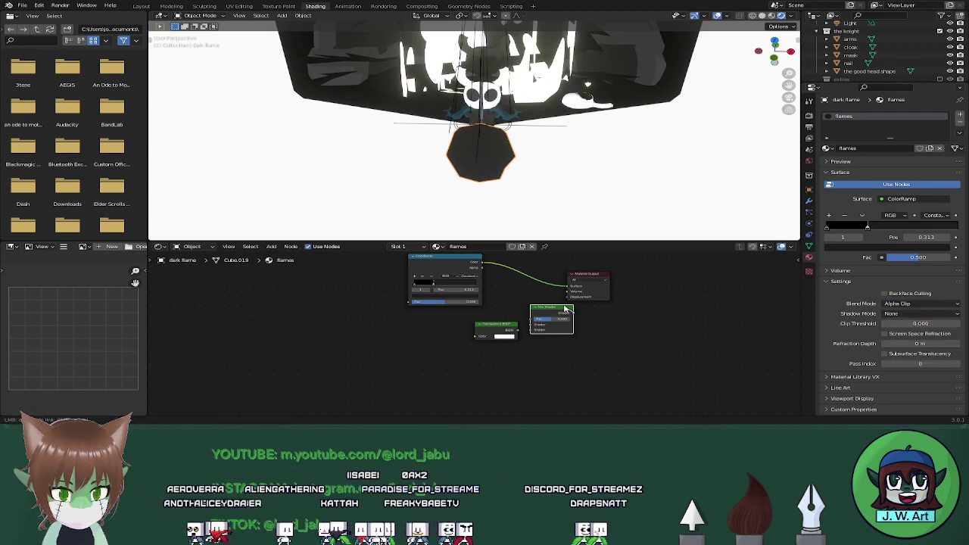
# Connect the Mix Shader to the output's Surface and the Transparent BSDF to the Mix Shader's second shader input, spacing the nodes apart
pyautogui.moveTo(567, 288); pyautogui.dragTo(536, 294)
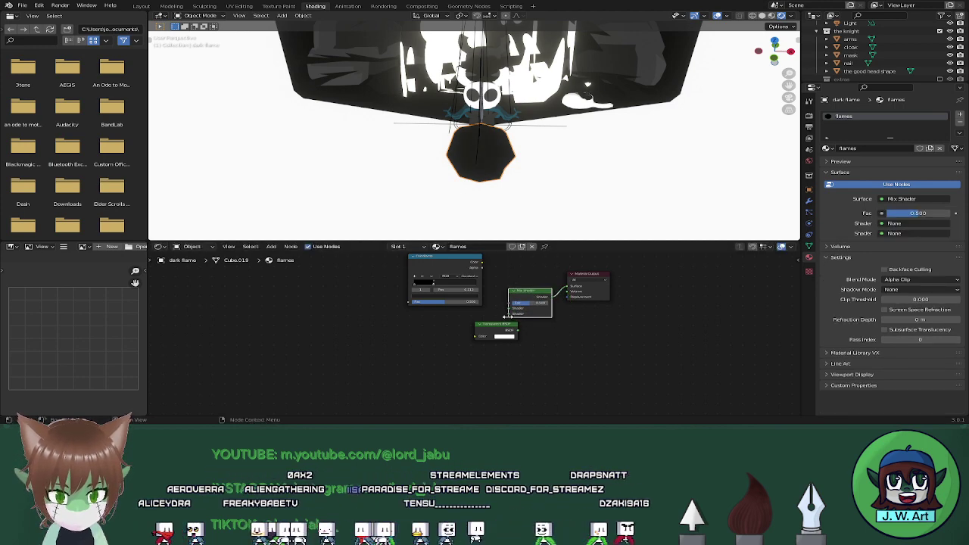
pyautogui.click(500, 327)
pyautogui.moveTo(493, 326); pyautogui.dragTo(463, 339)
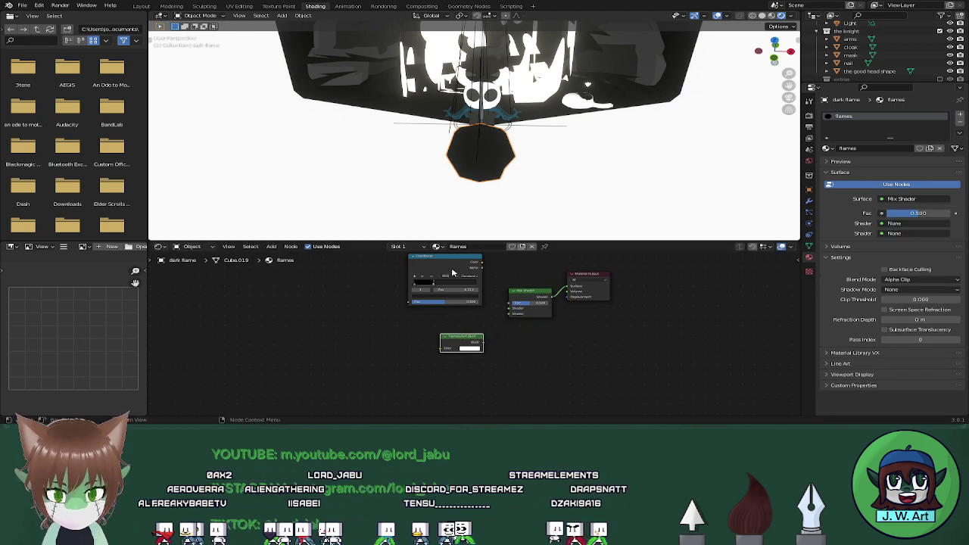
pyautogui.moveTo(452, 272); pyautogui.dragTo(419, 264)
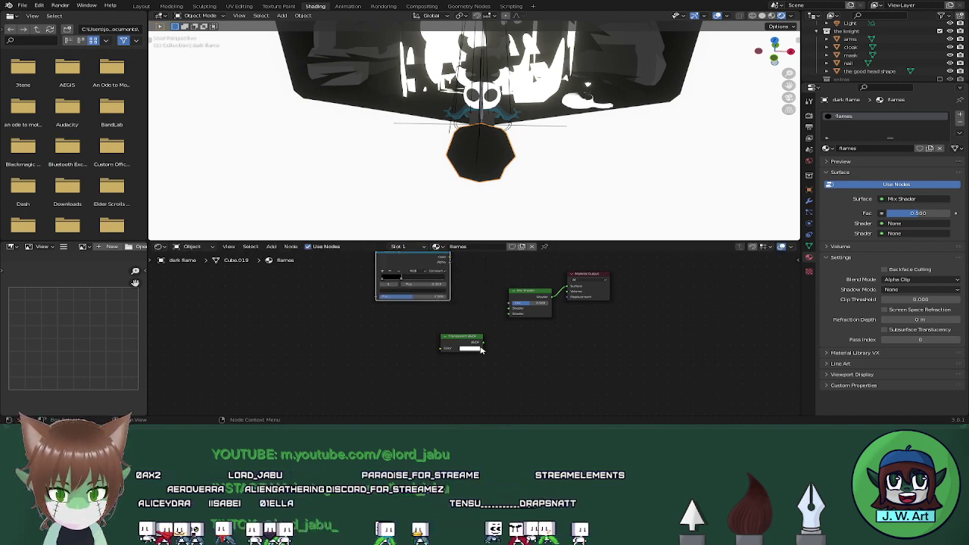
pyautogui.moveTo(506, 314); pyautogui.dragTo(508, 313)
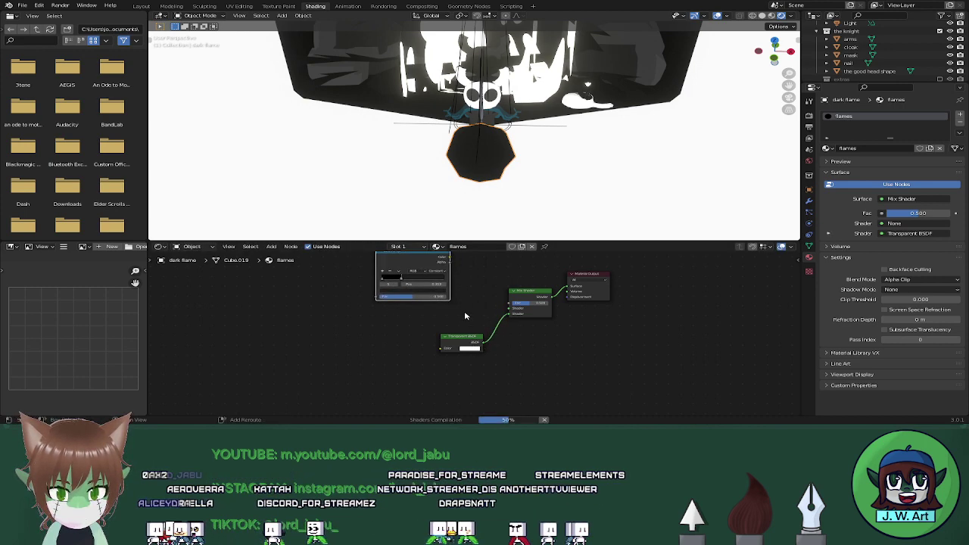
# Add an Emission node into the Mix Shader's first shader input and sample its color from the ColorRamp's black area
pyautogui.moveTo(464, 312); pyautogui.dragTo(497, 331, button='middle')
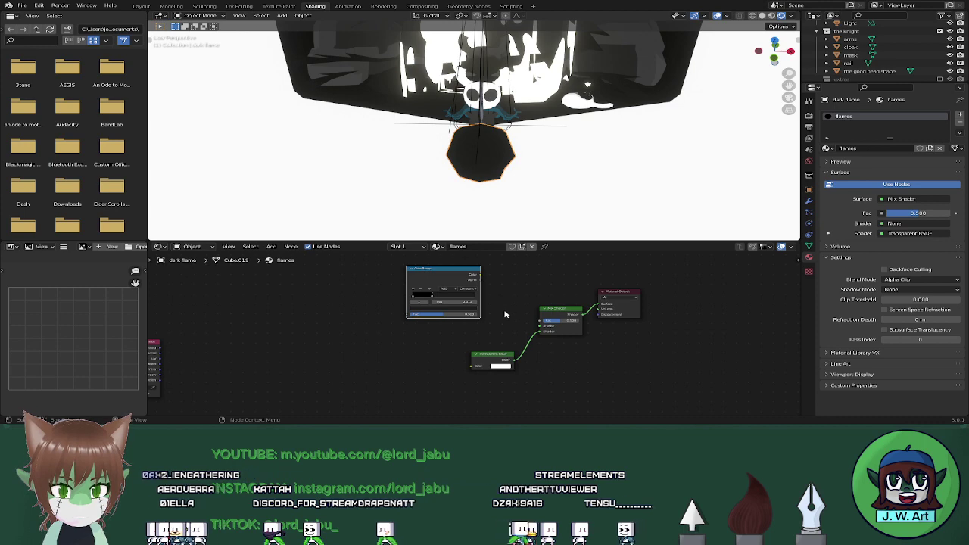
pyautogui.hotkey('shift', 'a')
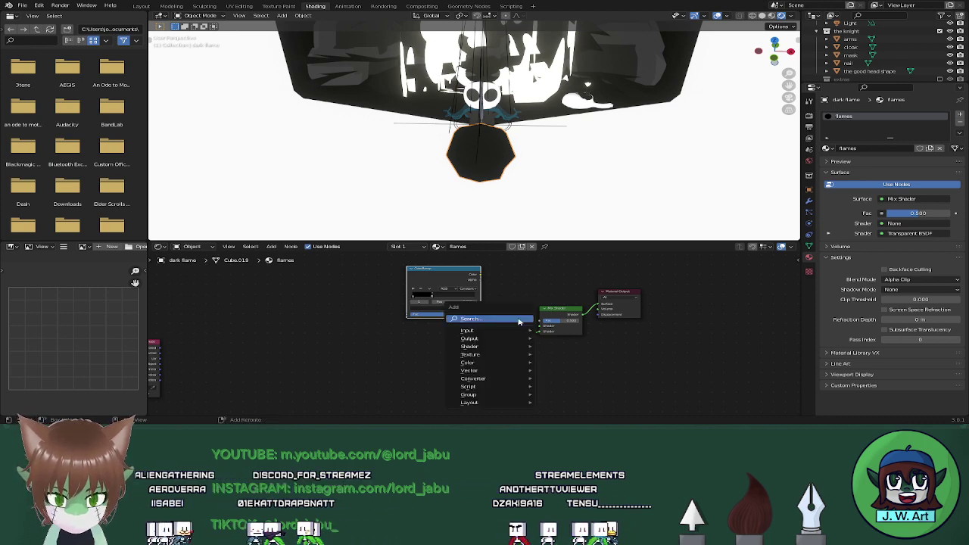
pyautogui.click(519, 320)
pyautogui.write('emiss')
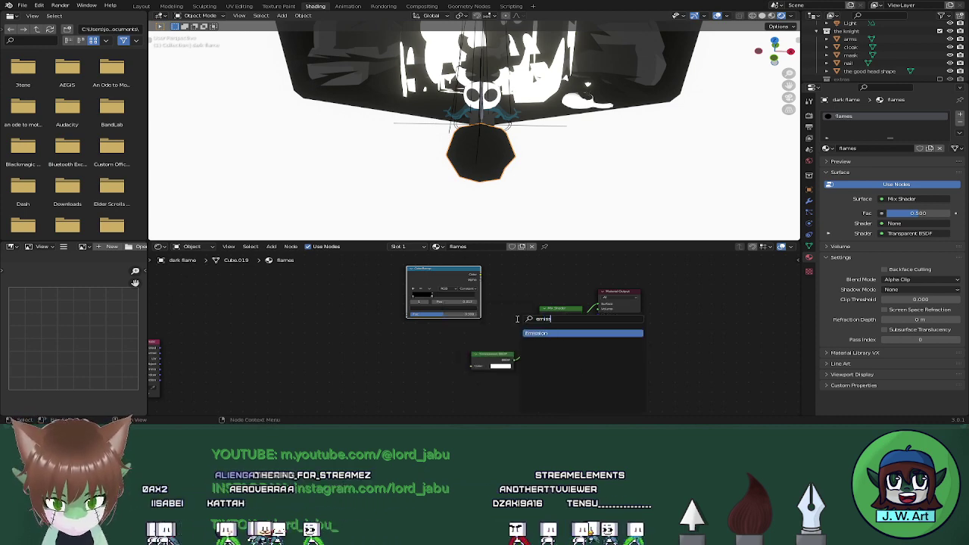
pyautogui.press('Return')
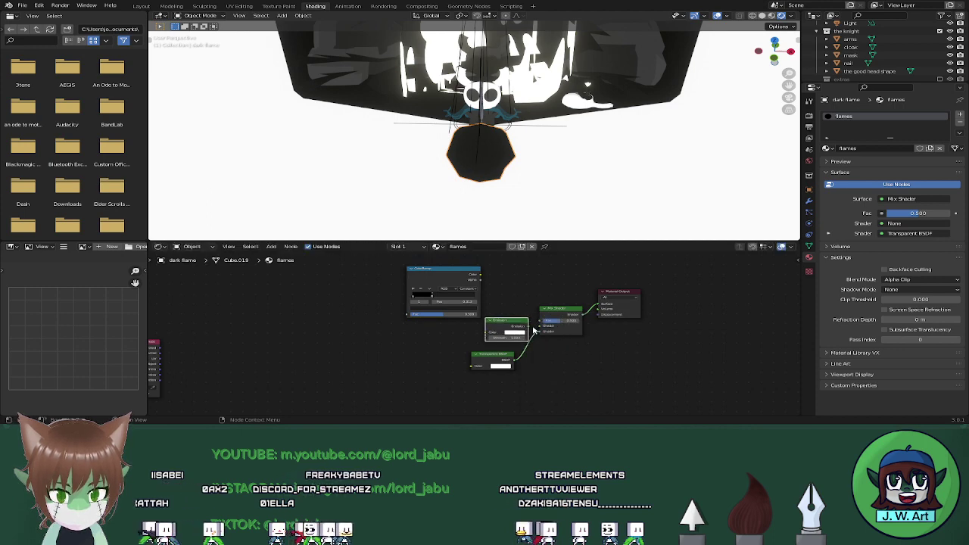
pyautogui.click(516, 332)
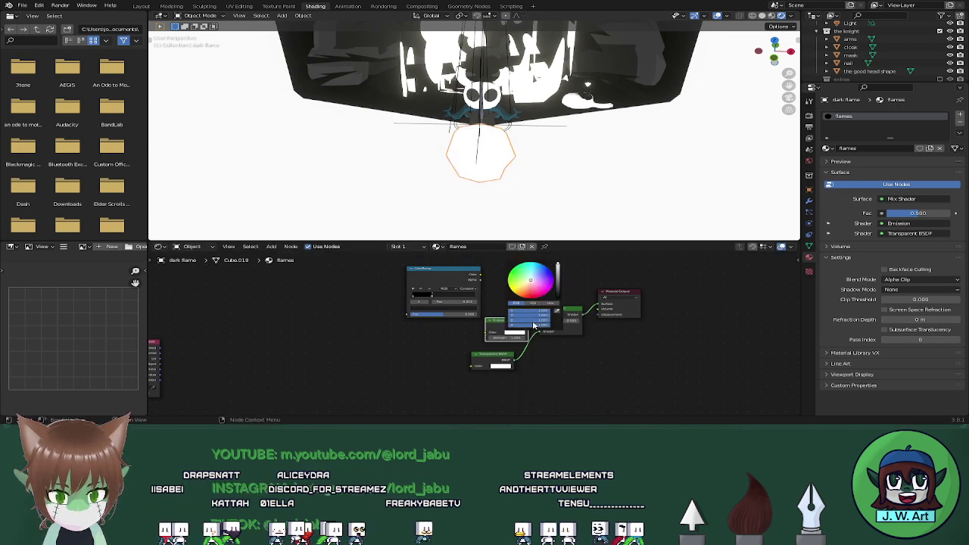
pyautogui.click(557, 310)
pyautogui.click(426, 295)
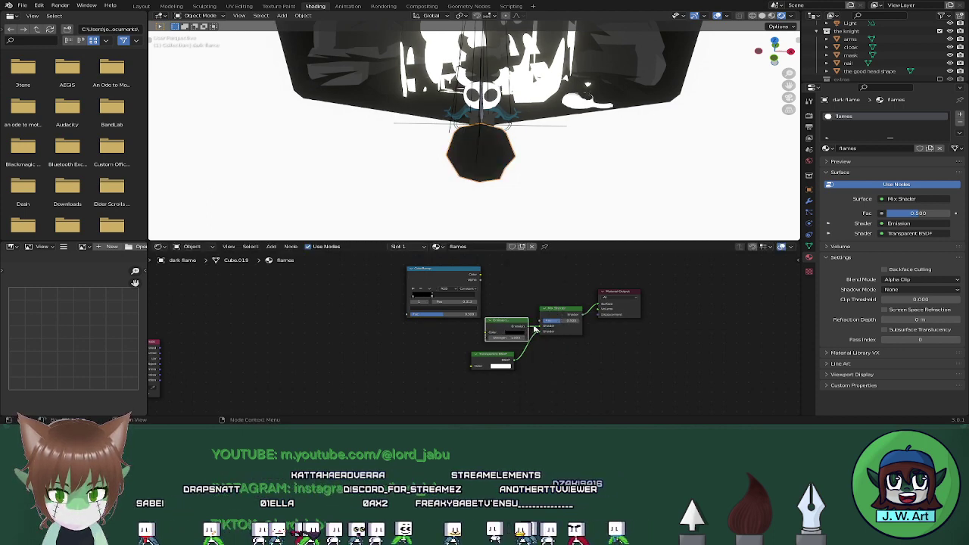
# Connect the ColorRamp's Color output to the Mix Shader's Fac and switch the viewport to Material Preview shading
pyautogui.scroll(2, 527, 331)
pyautogui.scroll(2, 577, 348)
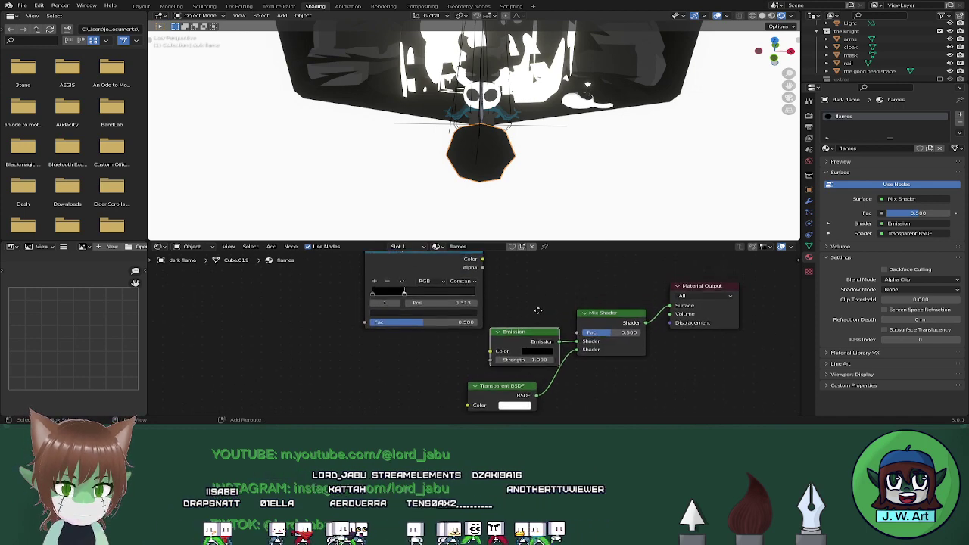
pyautogui.moveTo(482, 263); pyautogui.dragTo(577, 337)
pyautogui.moveTo(489, 201); pyautogui.dragTo(574, 181, button='middle')
pyautogui.click(770, 16)
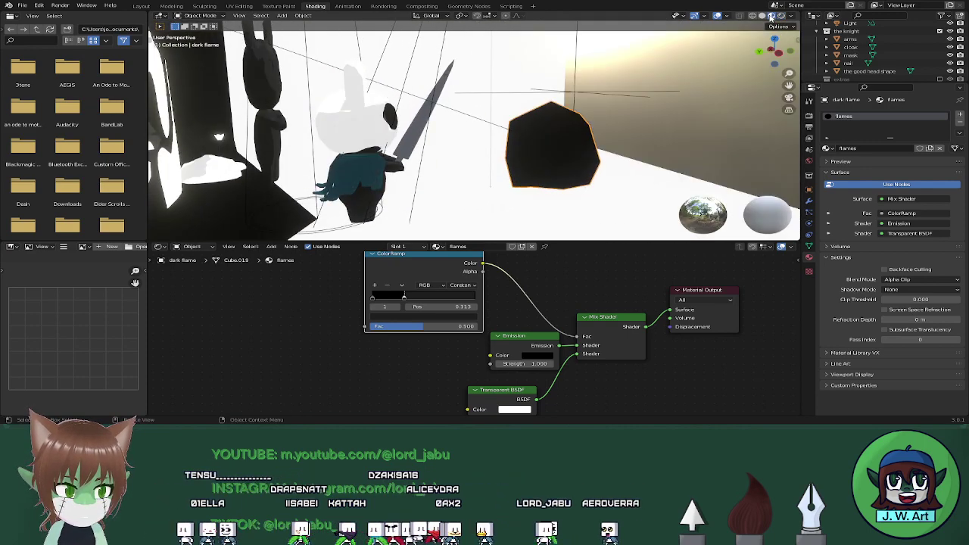
pyautogui.moveTo(695, 146); pyautogui.dragTo(634, 156, button='middle')
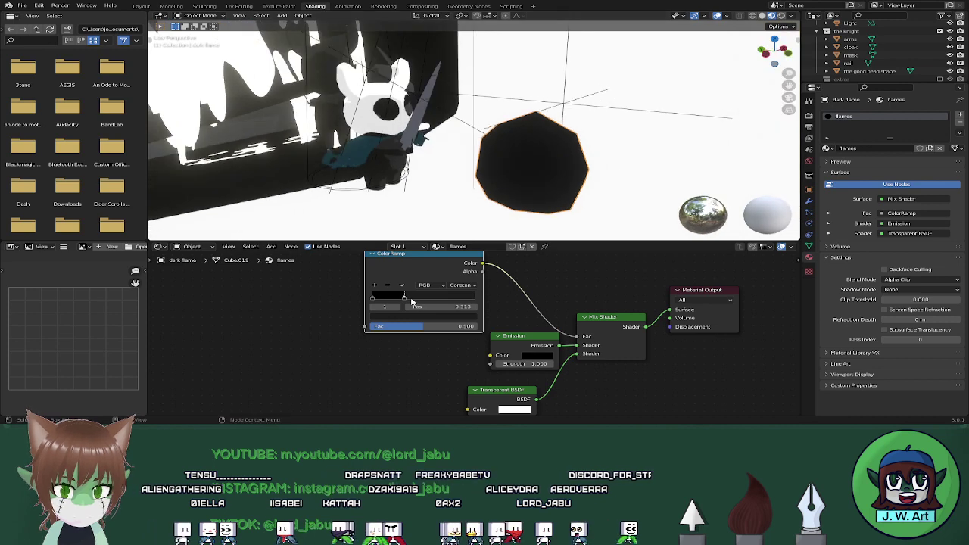
# Replace the old ColorRamp with a new default ColorRamp whose Color output feeds the Mix Shader's Fac
pyautogui.click(464, 320)
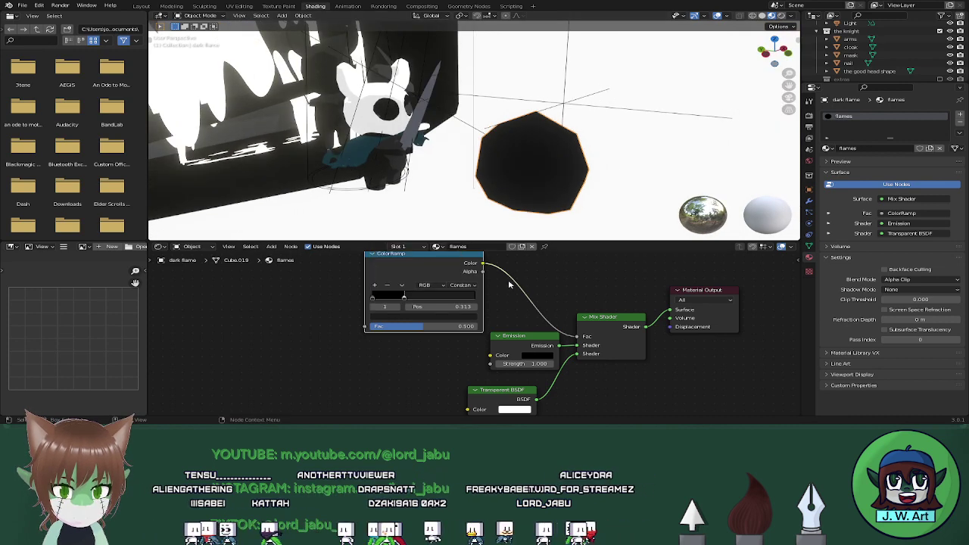
pyautogui.press('x')
pyautogui.hotkey('shift', 'a')
pyautogui.click(433, 279)
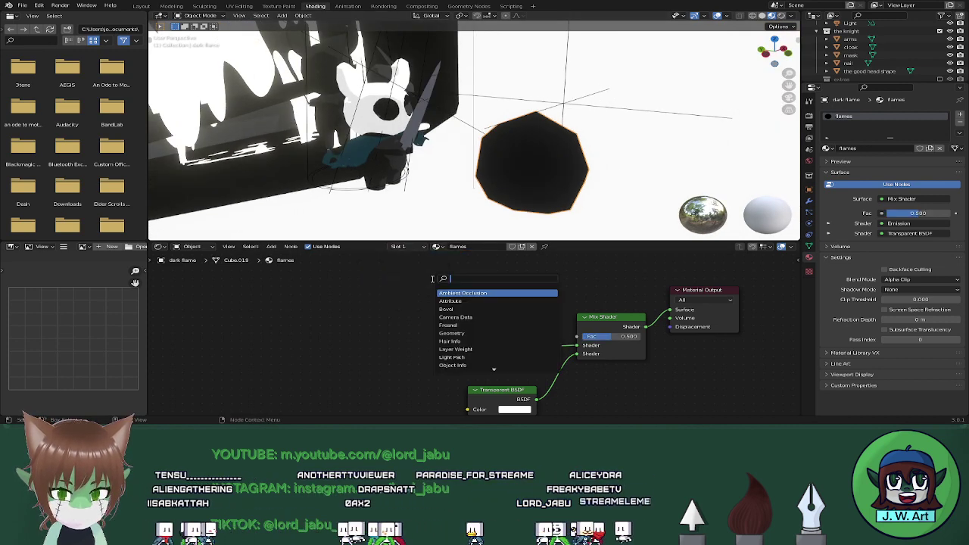
pyautogui.write('color')
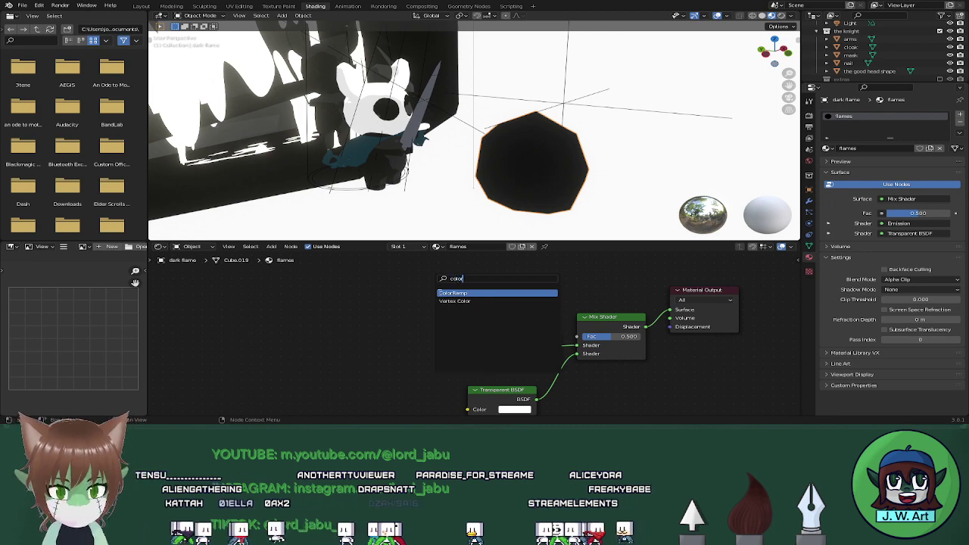
pyautogui.press('Return')
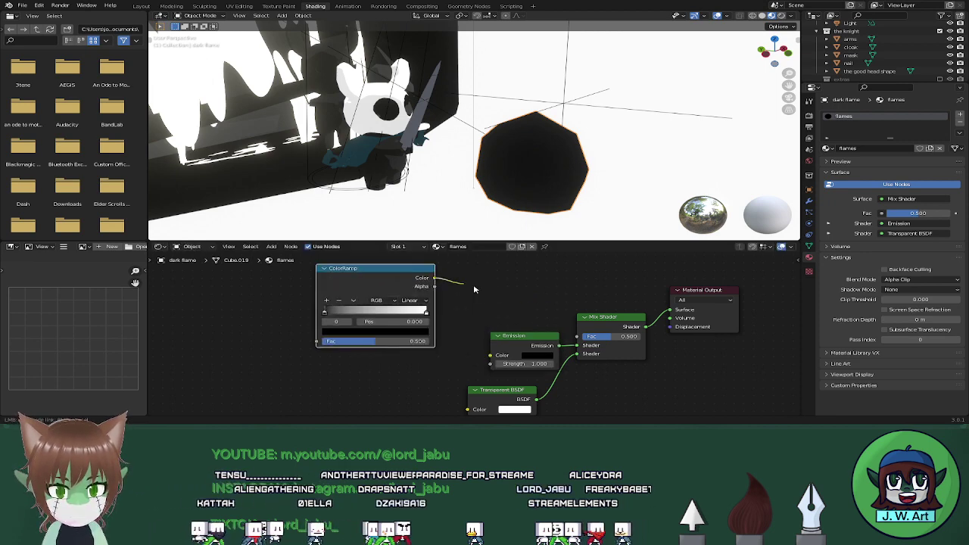
pyautogui.moveTo(474, 289); pyautogui.dragTo(576, 335)
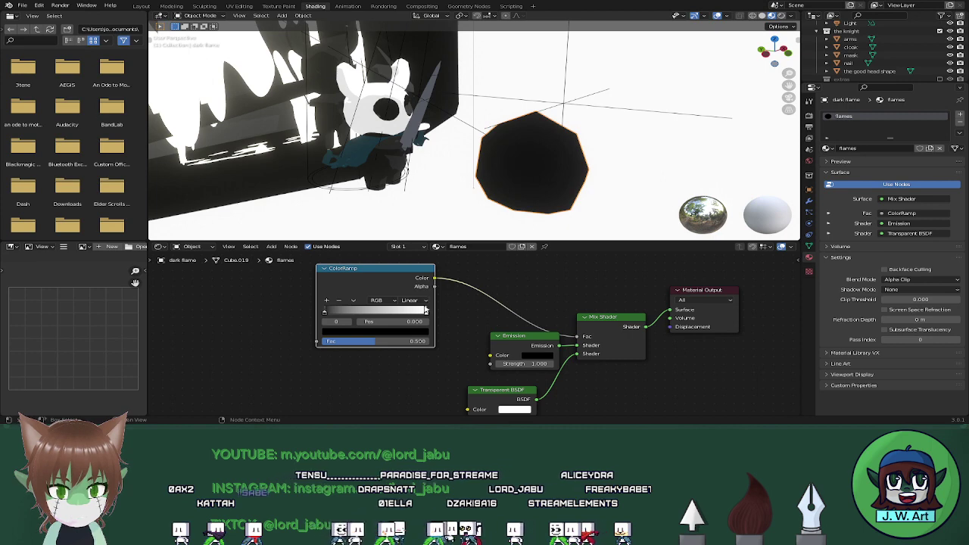
pyautogui.moveTo(425, 311); pyautogui.dragTo(468, 310)
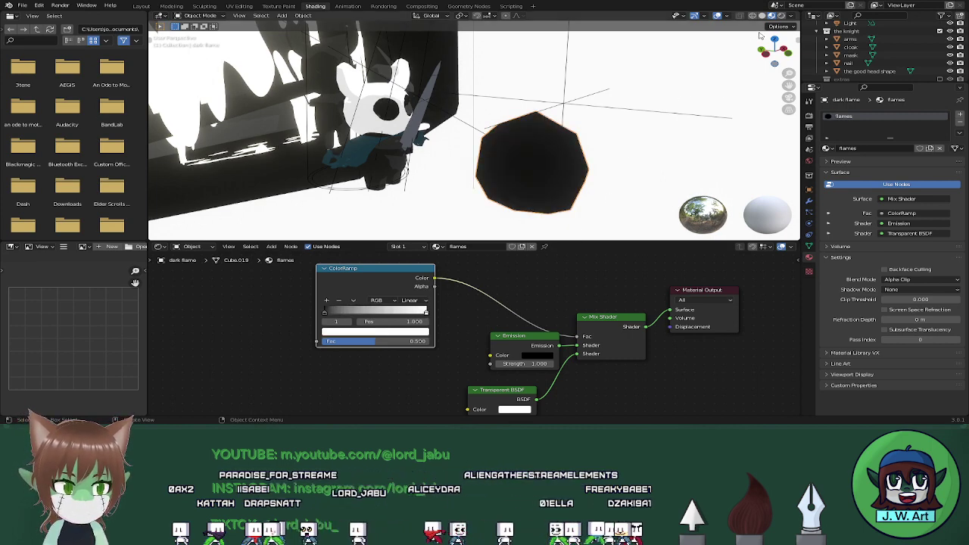
pyautogui.moveTo(670, 112); pyautogui.dragTo(627, 121, button='middle')
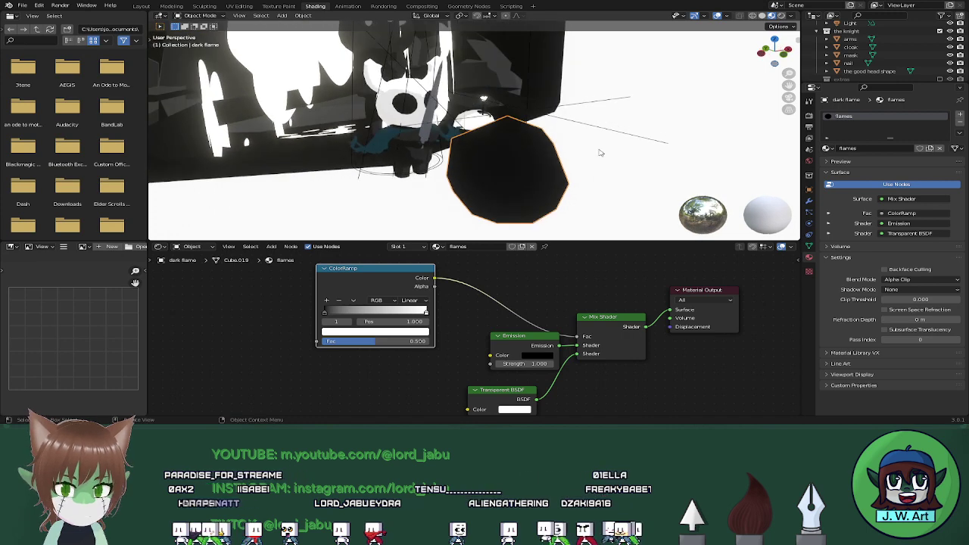
# Save the hollow knight low poly.blend file
pyautogui.hotkey('shift', 'a')
pyautogui.click(250, 292)
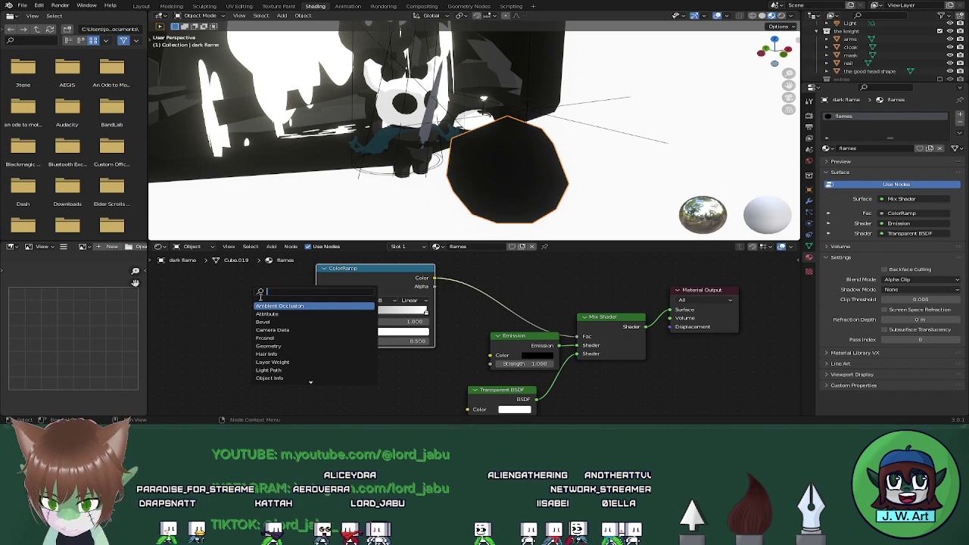
pyautogui.hotkey('ctrl', 's')
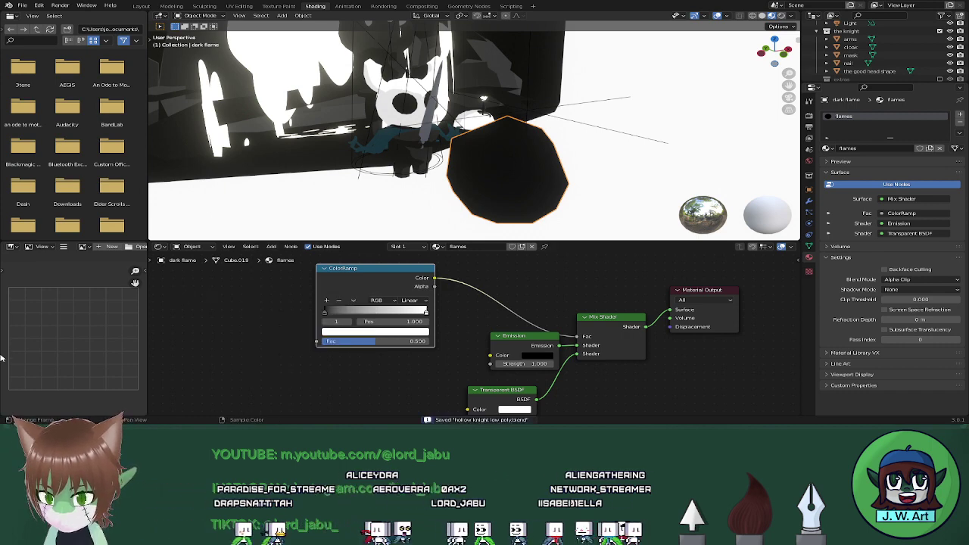
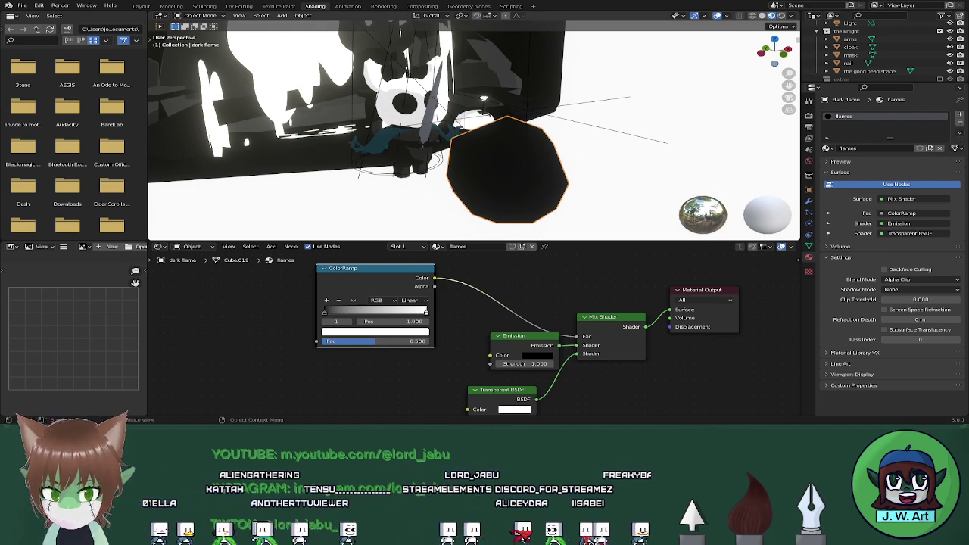
# Add a Musgrave Texture node and connect its Height output to the ColorRamp's Fac input
pyautogui.moveTo(318, 236); pyautogui.dragTo(354, 231, button='middle')
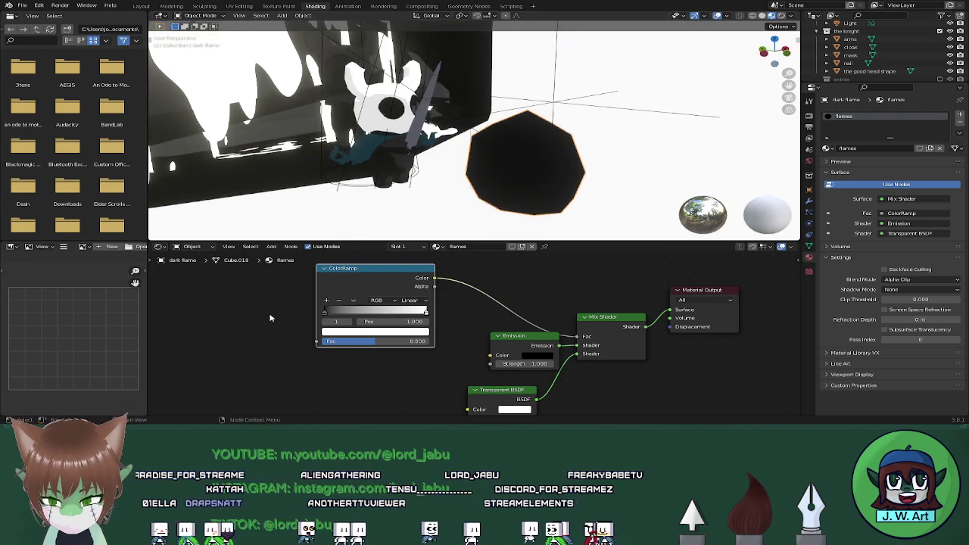
pyautogui.hotkey('shift', 'a')
pyautogui.moveTo(246, 372)
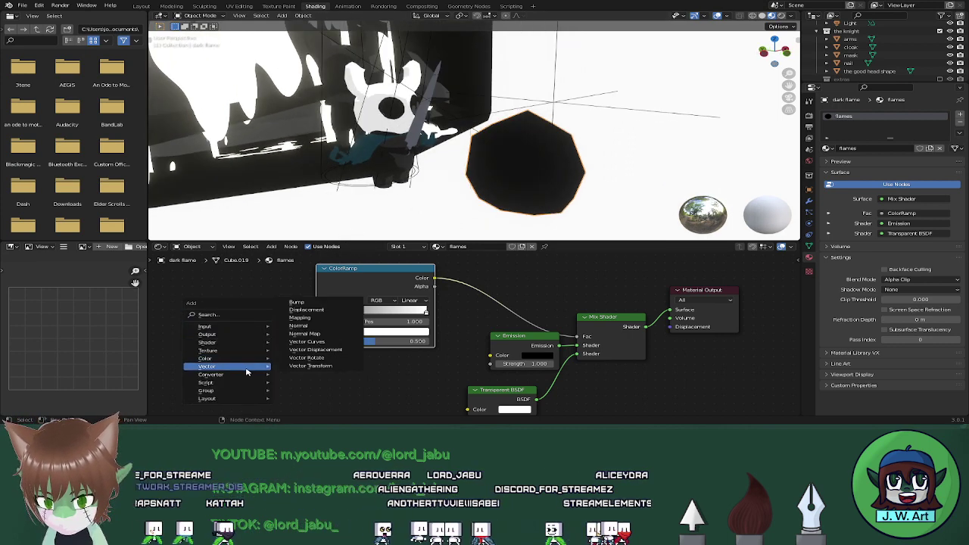
pyautogui.moveTo(250, 351)
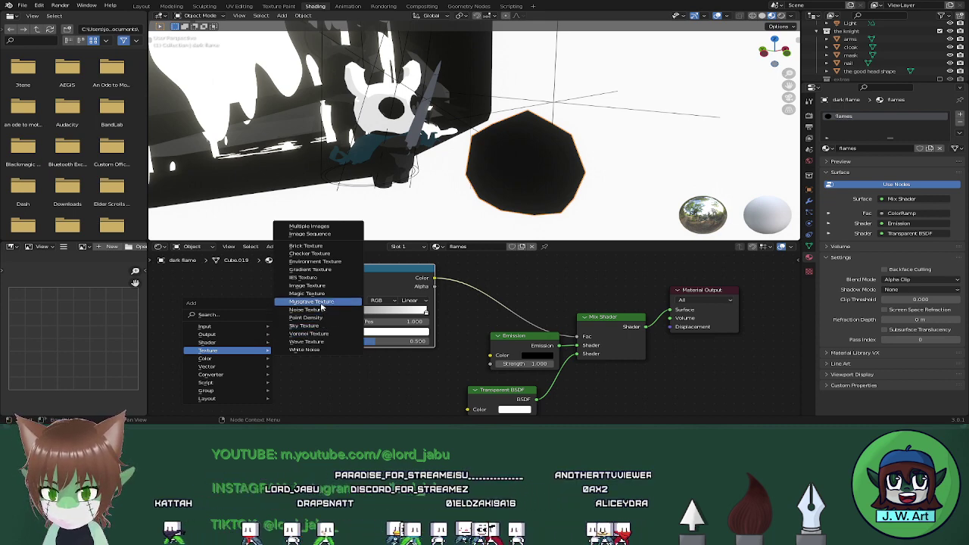
pyautogui.click(322, 304)
pyautogui.click(276, 297)
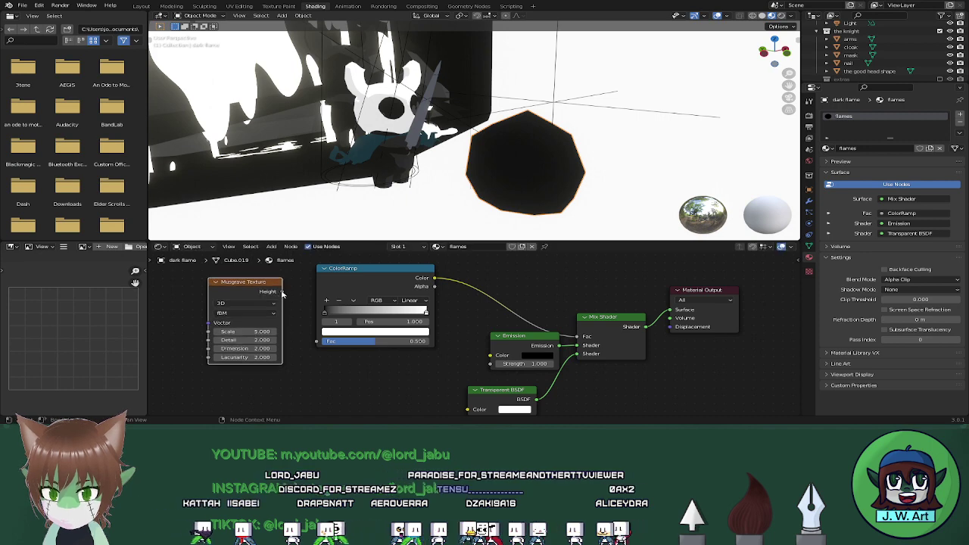
pyautogui.moveTo(280, 292); pyautogui.dragTo(317, 340)
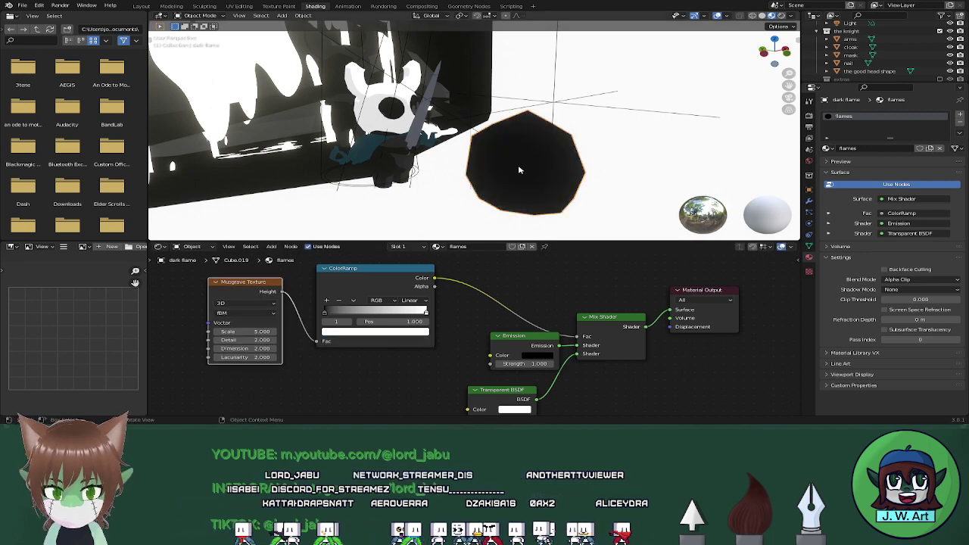
# Switch the viewport to Rendered shading and set the Musgrave Texture's Scale to -12.3 and Detail to 0
pyautogui.moveTo(431, 223); pyautogui.dragTo(485, 178, button='middle')
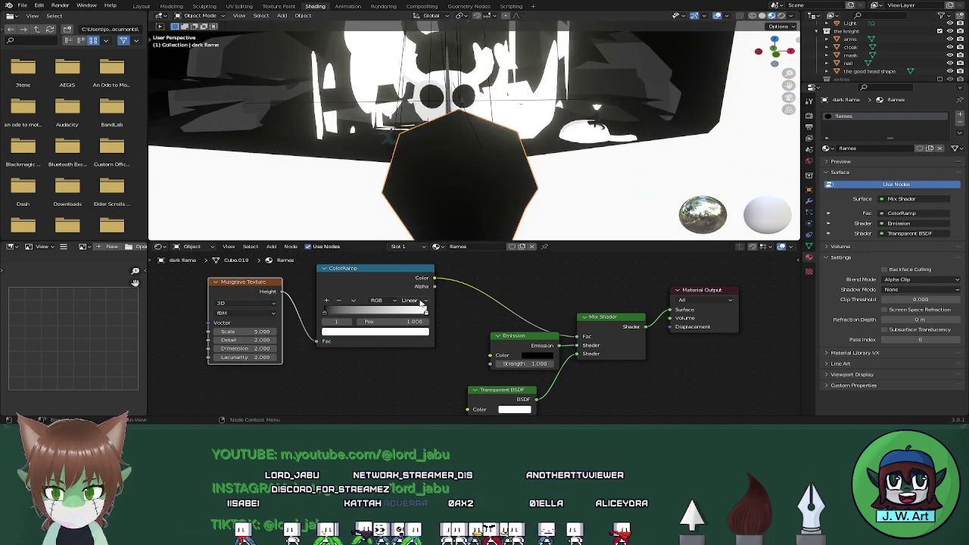
pyautogui.moveTo(424, 311)
pyautogui.mouseDown()
pyautogui.moveTo(400, 311)
pyautogui.moveTo(438, 313)
pyautogui.mouseUp()
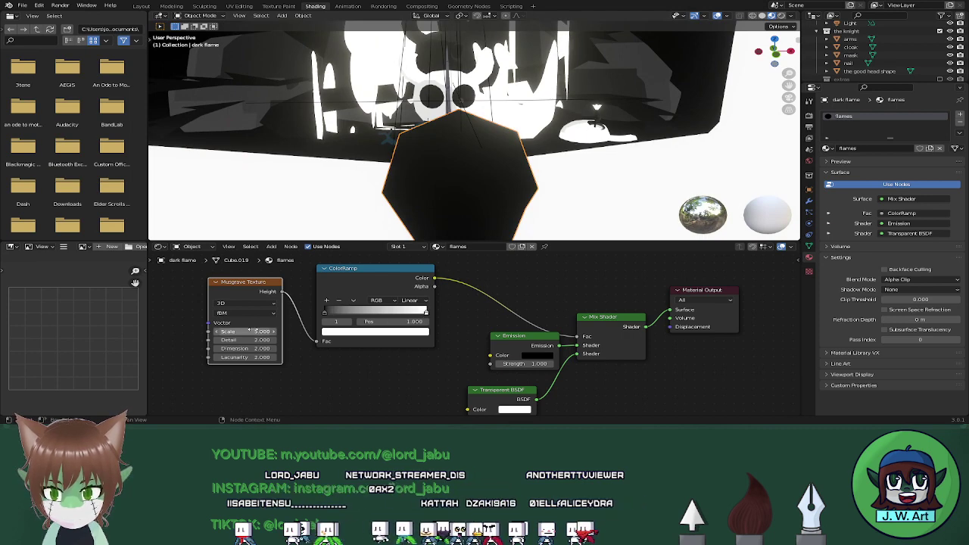
pyautogui.moveTo(249, 331)
pyautogui.mouseDown()
pyautogui.moveTo(234, 331)
pyautogui.moveTo(254, 331)
pyautogui.mouseUp()
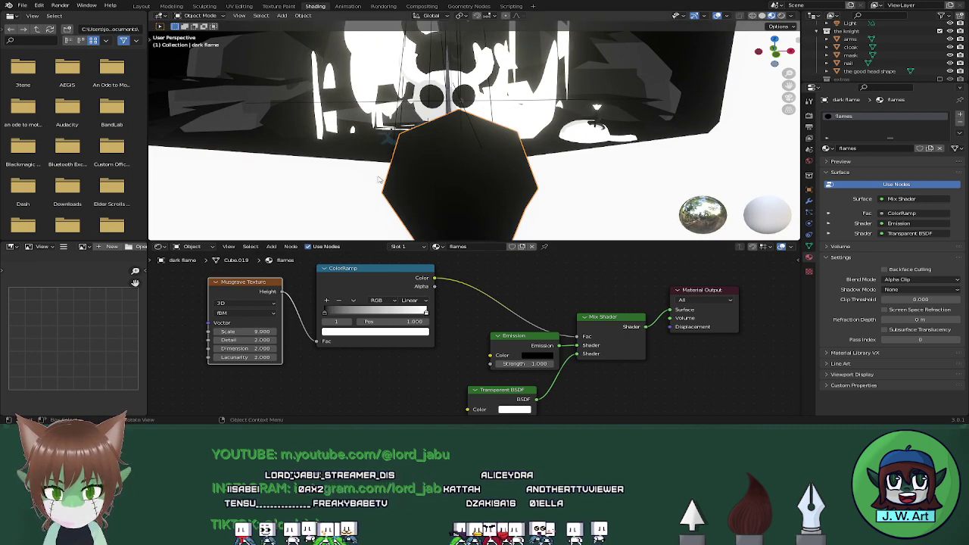
pyautogui.moveTo(334, 179); pyautogui.dragTo(491, 225, button='middle')
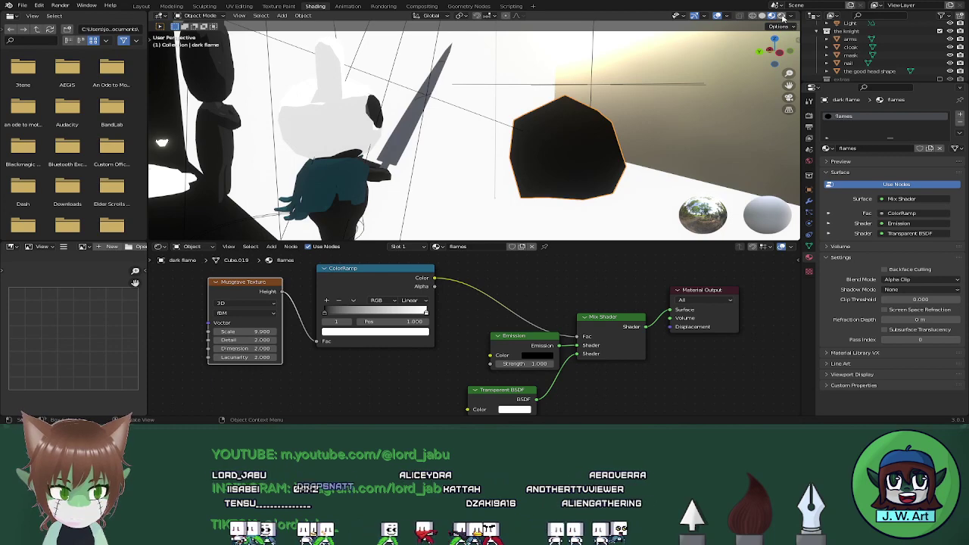
pyautogui.click(780, 15)
pyautogui.keyDown('shift'); pyautogui.moveTo(661, 122); pyautogui.dragTo(576, 127, button='middle'); pyautogui.keyUp('shift')
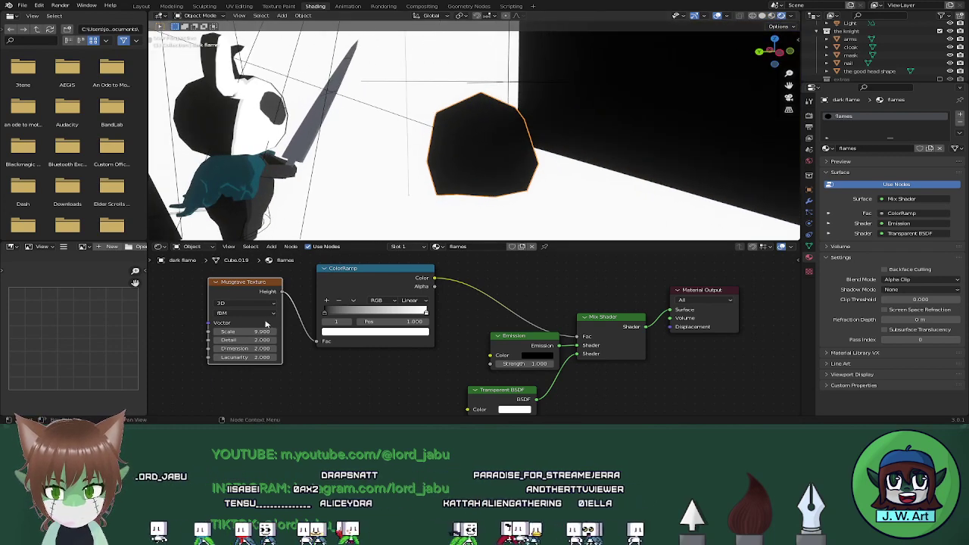
pyautogui.moveTo(261, 331); pyautogui.dragTo(227, 340)
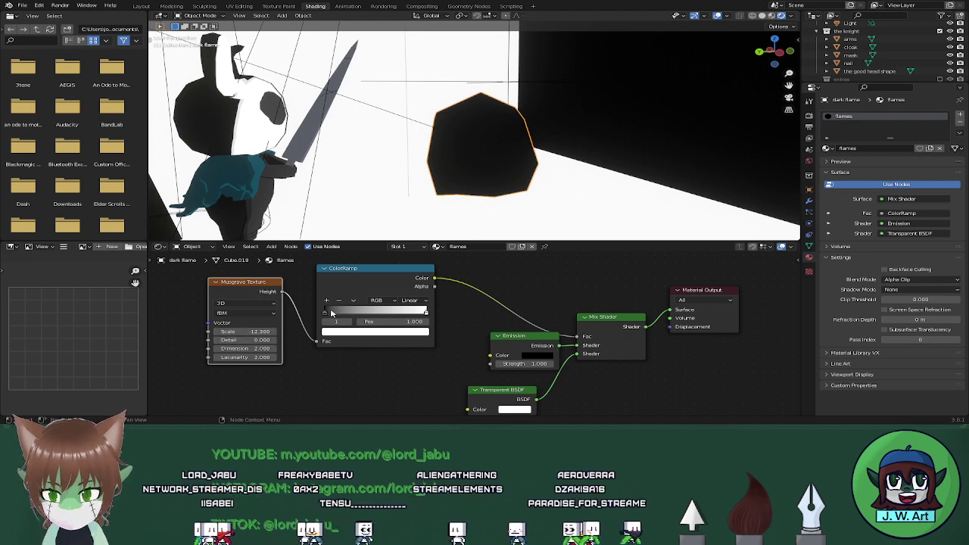
# Replace the Musgrave Texture with a Voronoi Texture whose Distance output feeds the ColorRamp's Fac input
pyautogui.press('x')
pyautogui.hotkey('shift', 'a')
pyautogui.moveTo(248, 303)
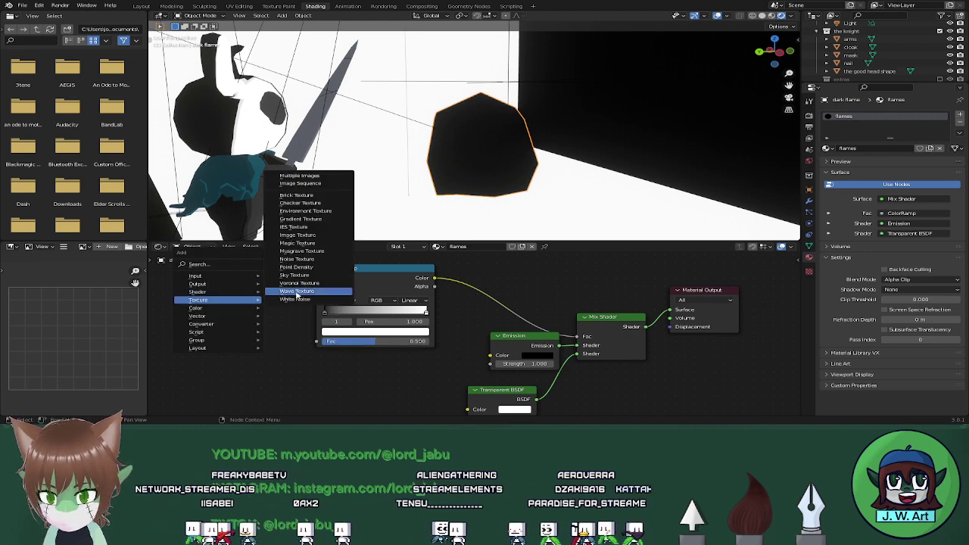
pyautogui.click(299, 283)
pyautogui.click(230, 284)
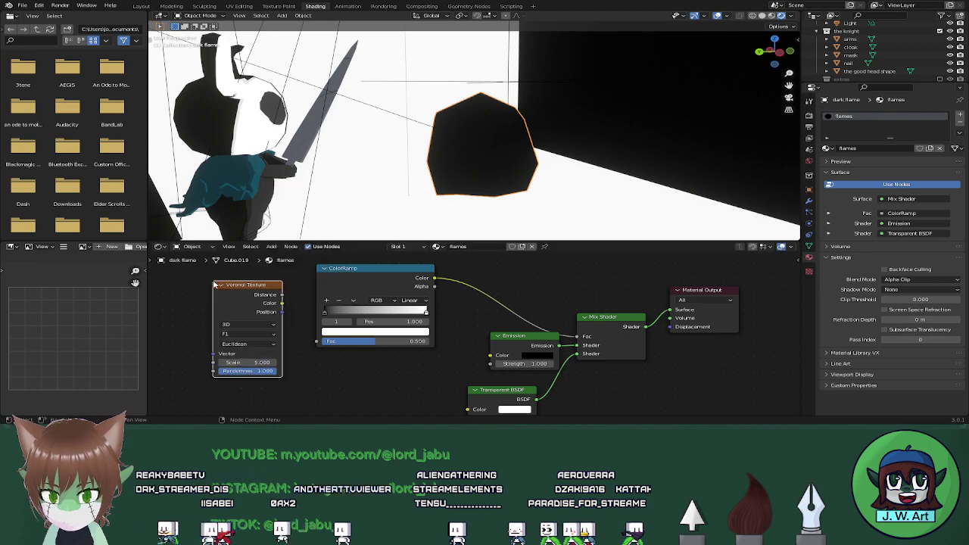
pyautogui.moveTo(317, 342); pyautogui.dragTo(317, 341)
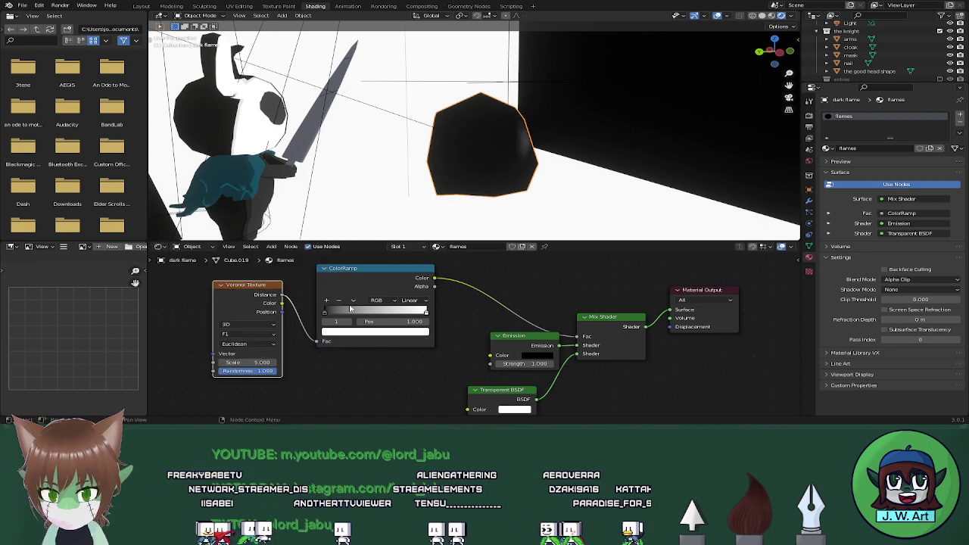
# Move the ColorRamp's white stop to position 0.468
pyautogui.moveTo(548, 192); pyautogui.dragTo(442, 195, button='middle')
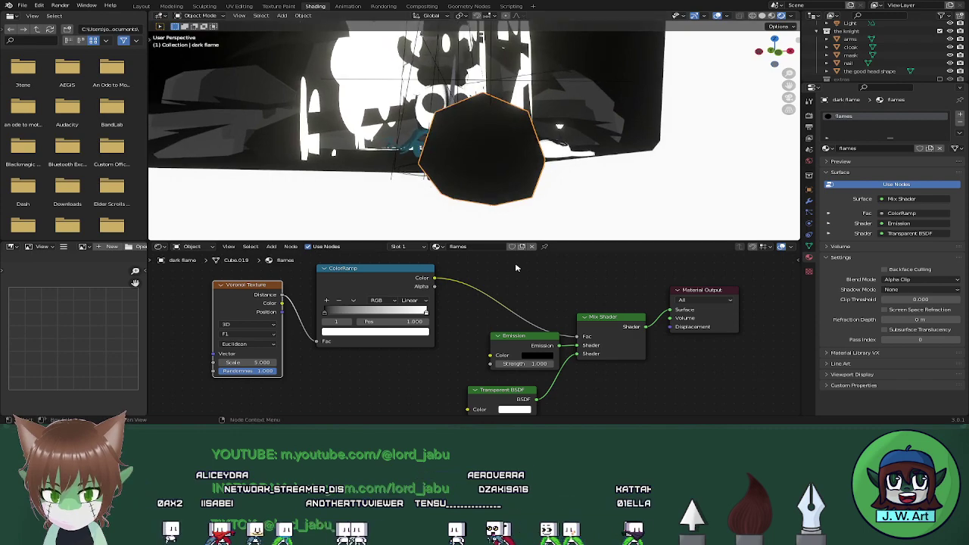
pyautogui.moveTo(582, 300); pyautogui.dragTo(548, 294, button='middle')
pyautogui.moveTo(445, 156); pyautogui.dragTo(529, 169, button='middle')
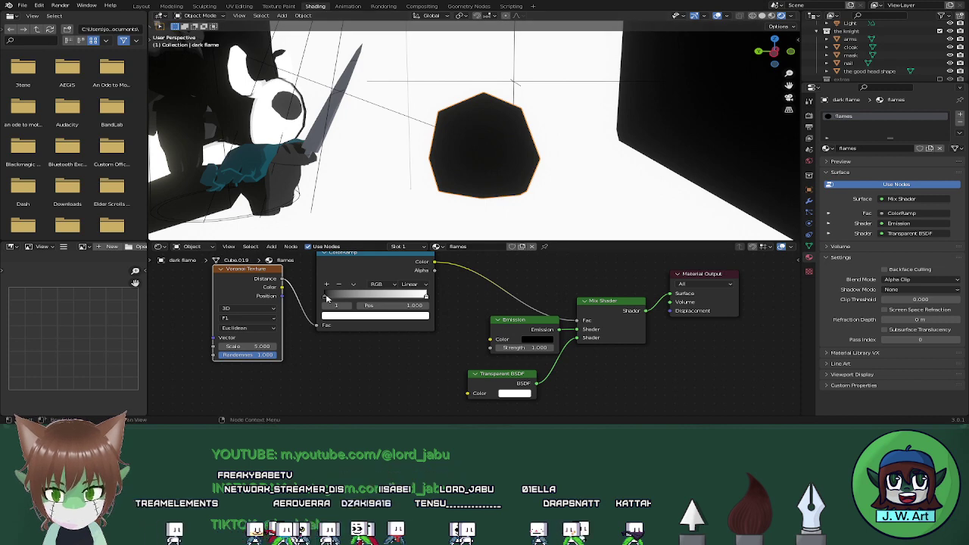
pyautogui.moveTo(325, 297)
pyautogui.mouseDown()
pyautogui.moveTo(411, 297)
pyautogui.moveTo(325, 297)
pyautogui.mouseUp()
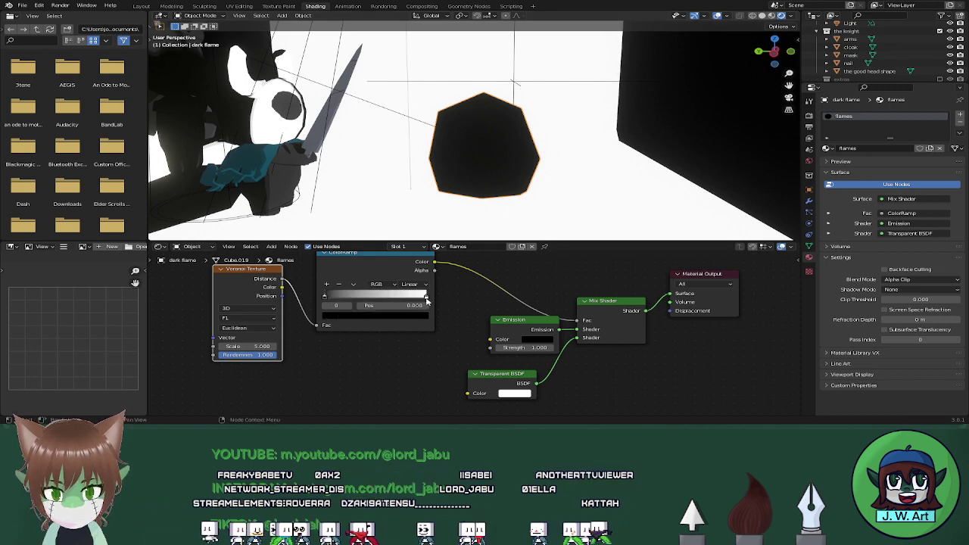
pyautogui.moveTo(426, 297); pyautogui.dragTo(373, 298)
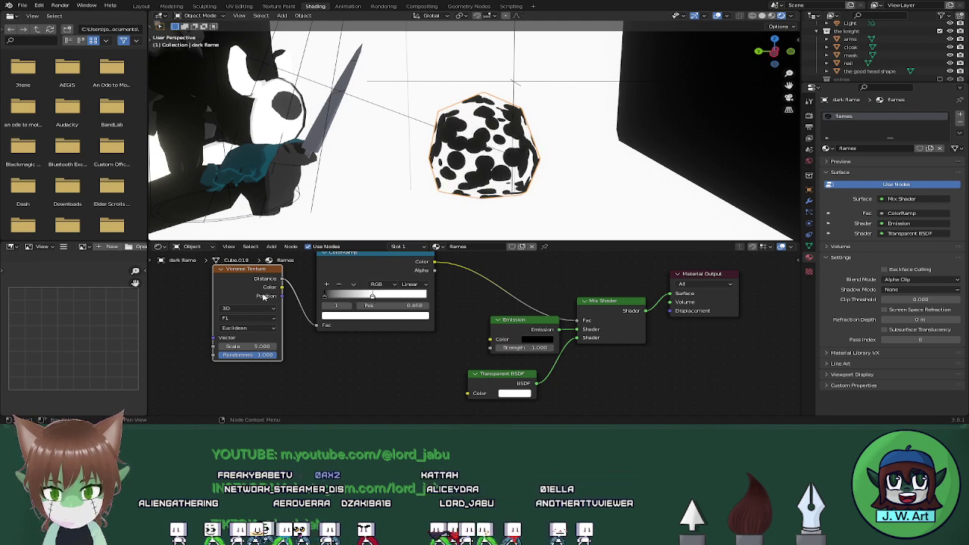
# Replace the Voronoi Texture with a Wave Texture whose Color output feeds the ColorRamp's Fac input
pyautogui.click(257, 328)
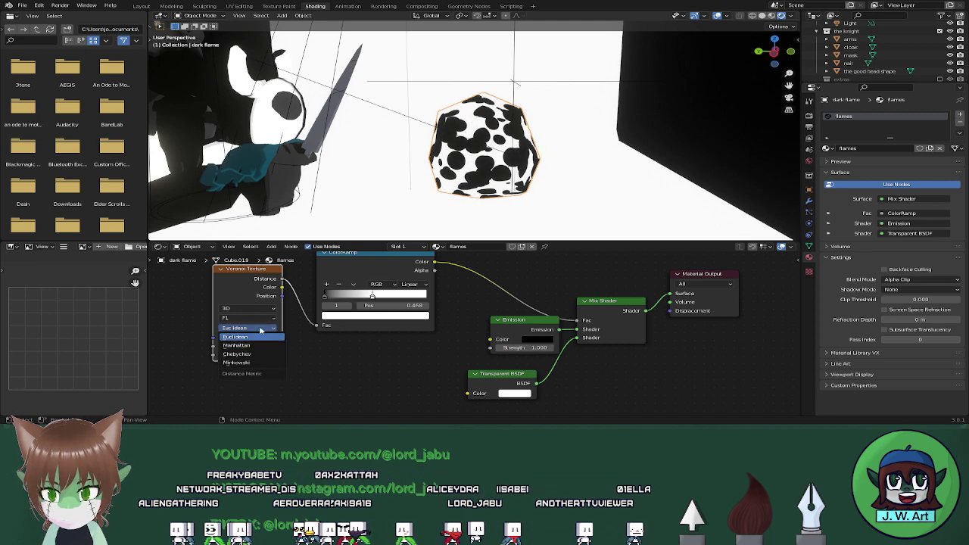
pyautogui.hotkey('shift', 'a')
pyautogui.moveTo(258, 286)
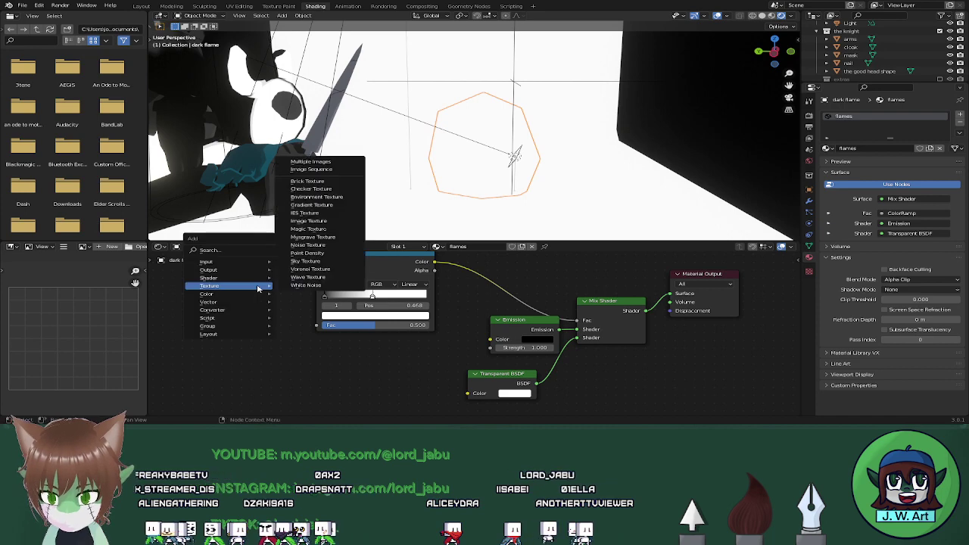
pyautogui.click(309, 277)
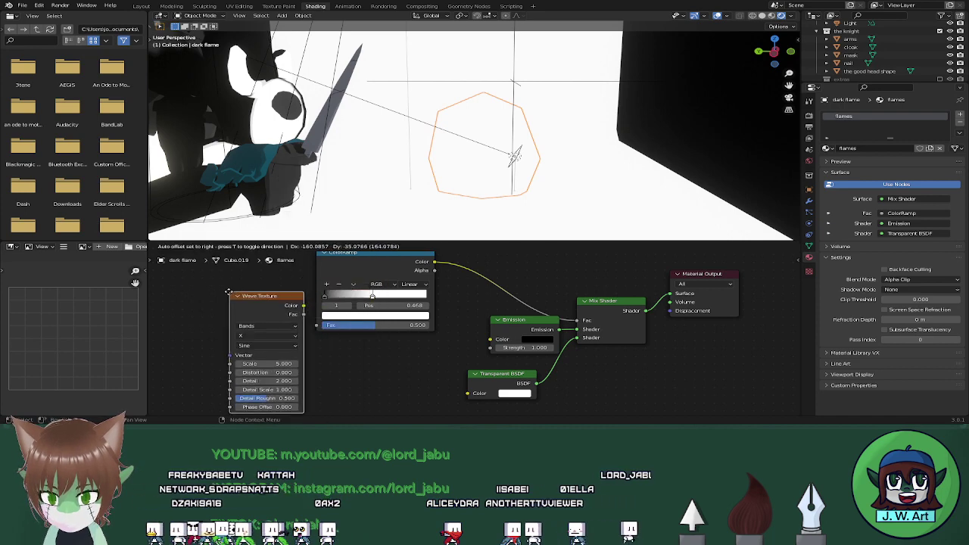
pyautogui.click(280, 297)
pyautogui.moveTo(274, 301); pyautogui.dragTo(317, 325)
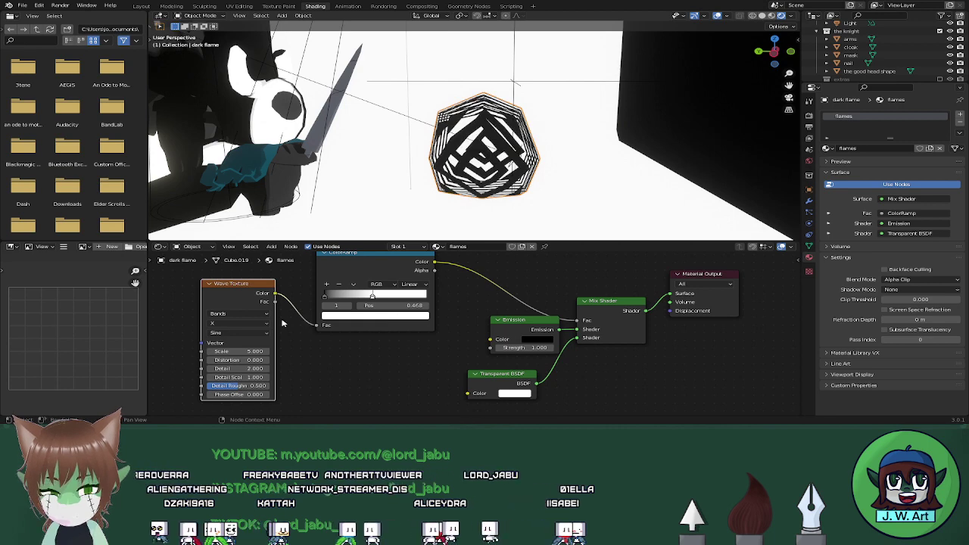
# Set the Wave Texture to the Rings type with Spherical direction and a Saw profile
pyautogui.click(251, 315)
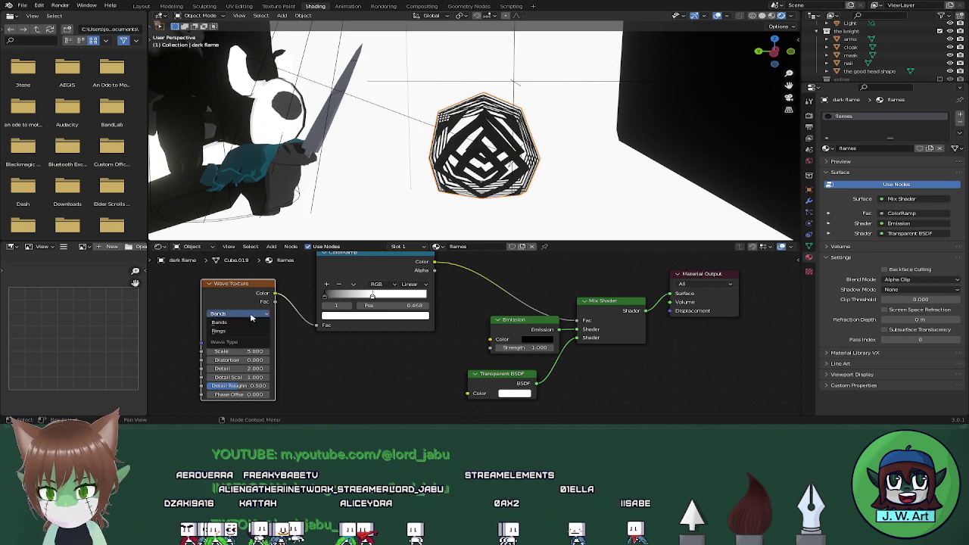
pyautogui.click(250, 330)
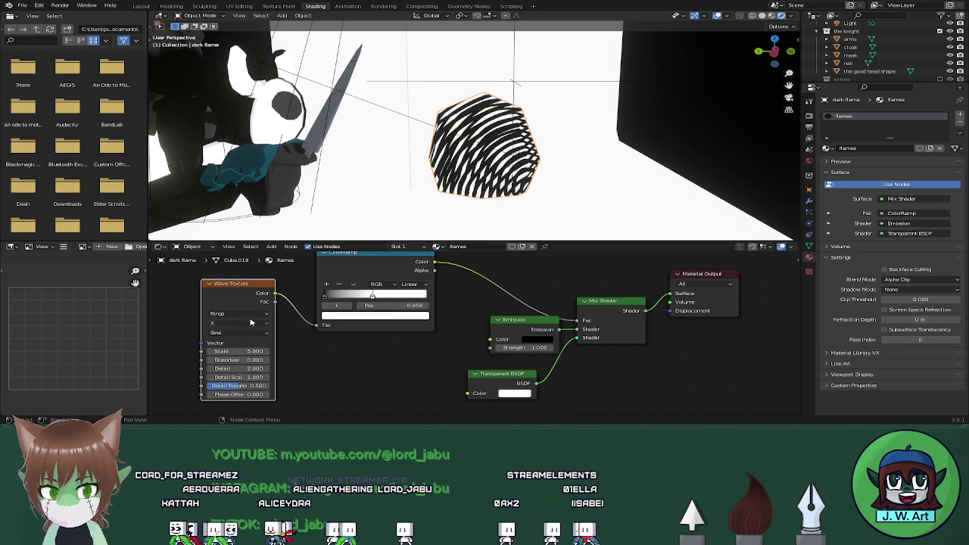
pyautogui.click(250, 324)
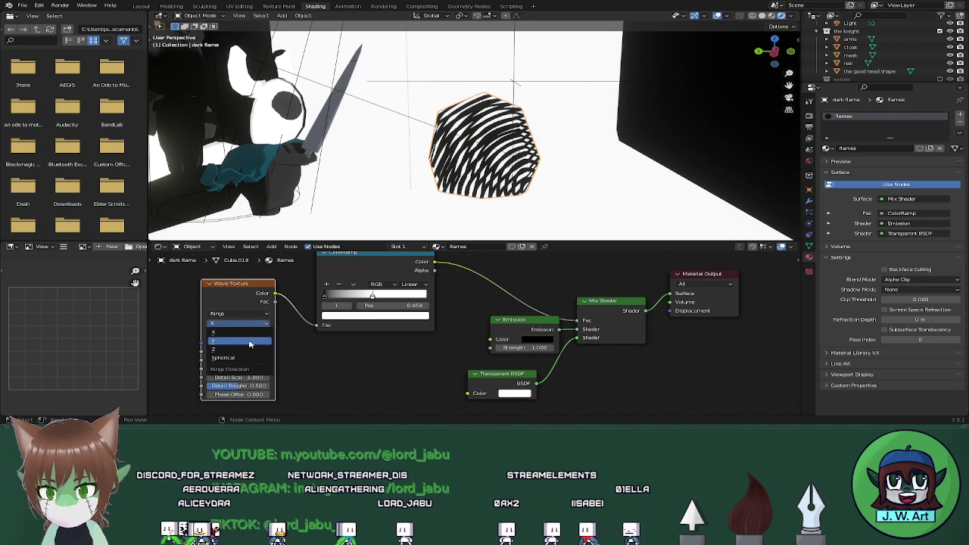
pyautogui.click(249, 342)
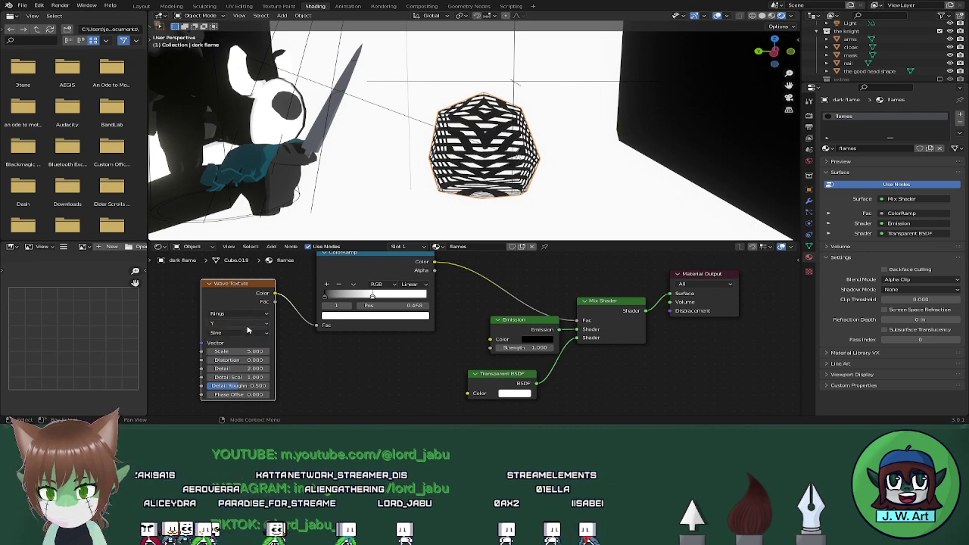
pyautogui.click(247, 323)
pyautogui.click(256, 355)
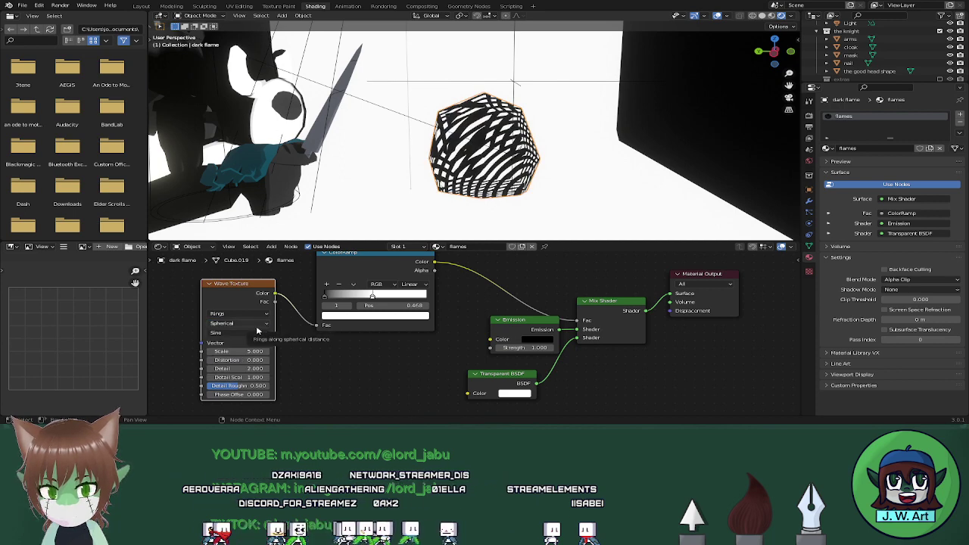
pyautogui.click(258, 333)
pyautogui.click(246, 347)
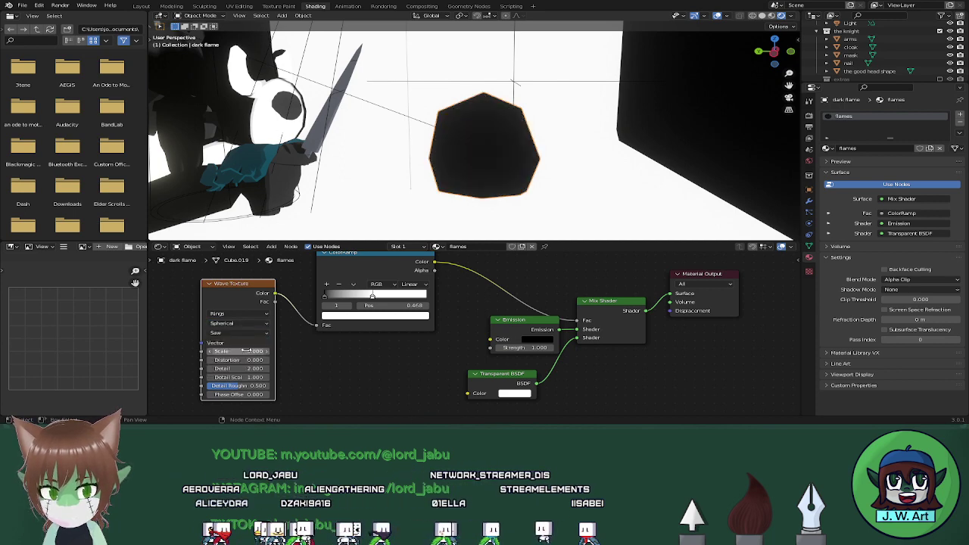
# Set the Wave Texture's Scale to 1, Distortion to -6.4, Detail to 3.6, Detail Scale to 1.8 and Detail Roughness to 1
pyautogui.moveTo(525, 230); pyautogui.dragTo(400, 234, button='middle')
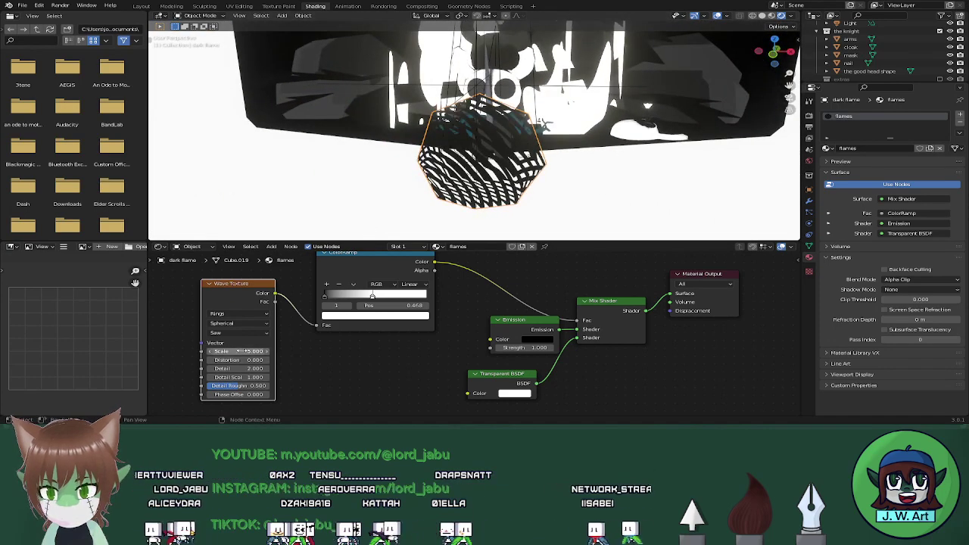
pyautogui.moveTo(239, 385); pyautogui.dragTo(269, 385)
pyautogui.moveTo(238, 351); pyautogui.dragTo(215, 359)
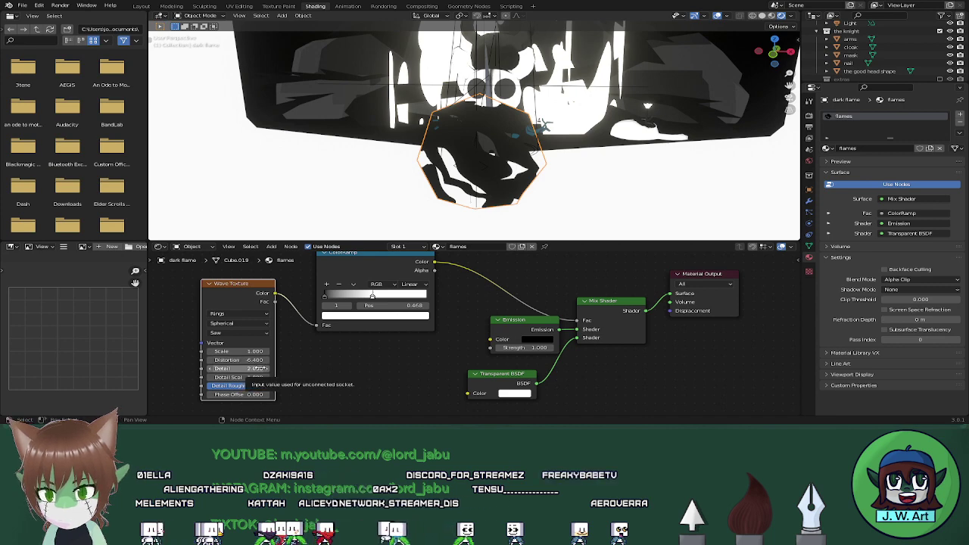
pyautogui.moveTo(261, 369)
pyautogui.mouseDown()
pyautogui.moveTo(241, 368)
pyautogui.moveTo(262, 369)
pyautogui.moveTo(249, 377)
pyautogui.mouseUp()
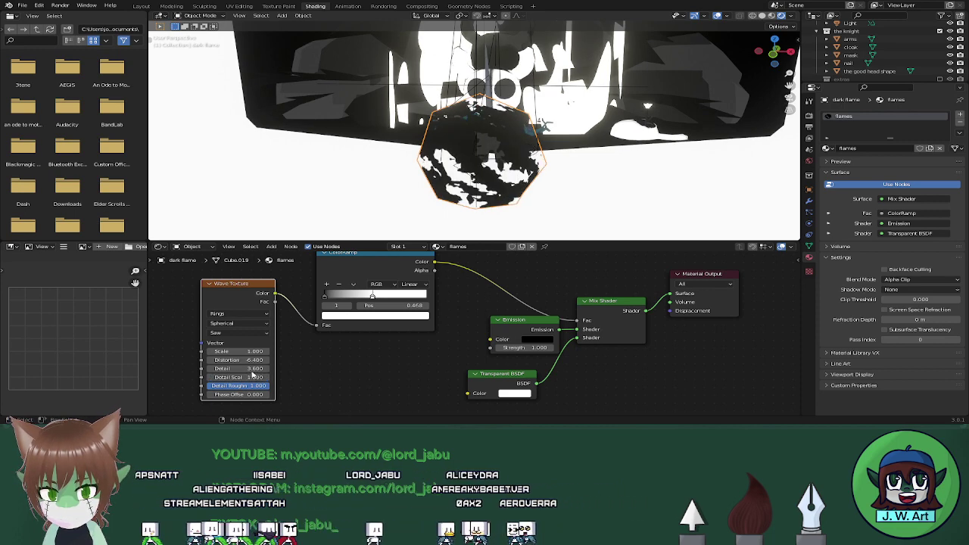
# Add Texture Coordinate and Mapping nodes feeding the Wave Texture's Vector, and set the Mapping's X rotation to 19.6°
pyautogui.hotkey('ctrl', 't')
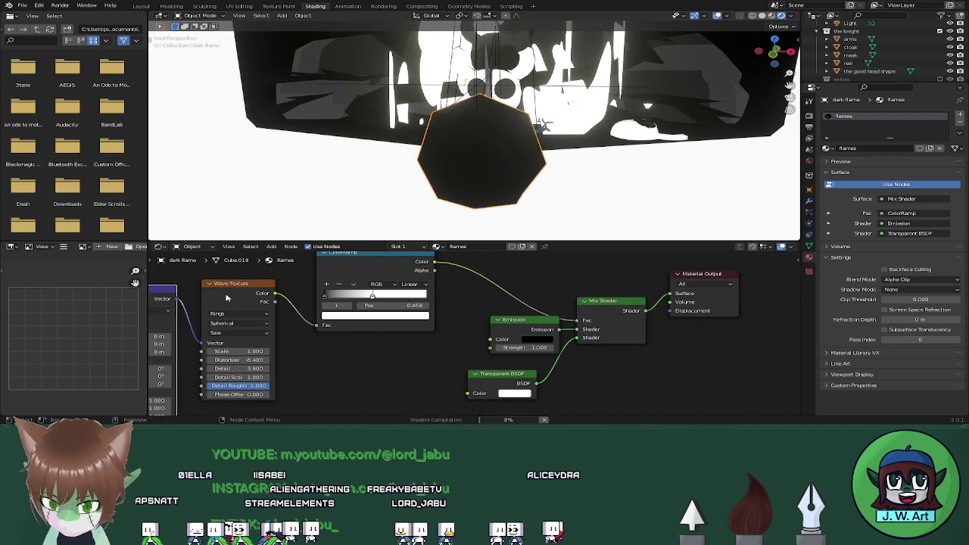
pyautogui.keyDown('shift'); pyautogui.moveTo(335, 348); pyautogui.dragTo(523, 343, button='middle'); pyautogui.keyUp('shift')
pyautogui.moveTo(241, 318)
pyautogui.mouseDown()
pyautogui.moveTo(210, 317)
pyautogui.moveTo(243, 315)
pyautogui.mouseUp()
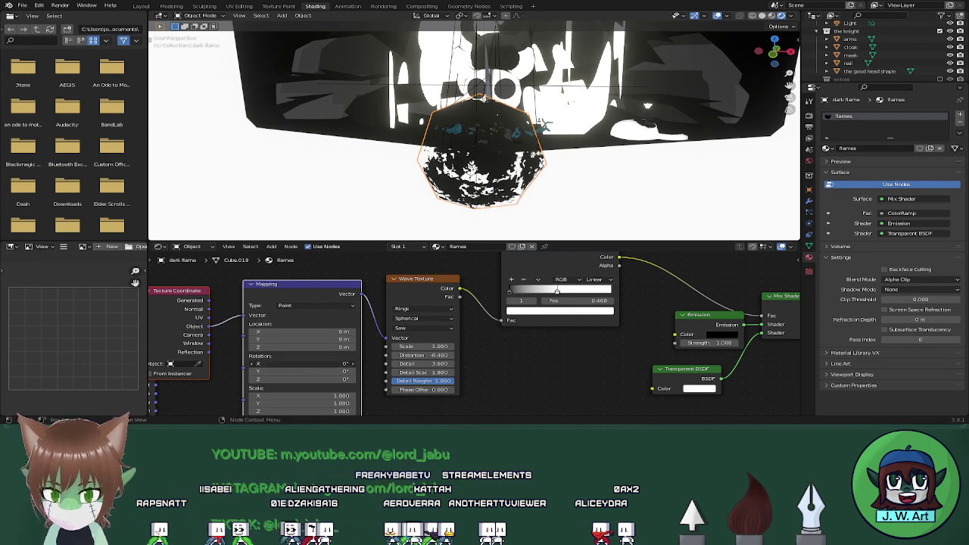
pyautogui.moveTo(303, 363); pyautogui.dragTo(325, 363)
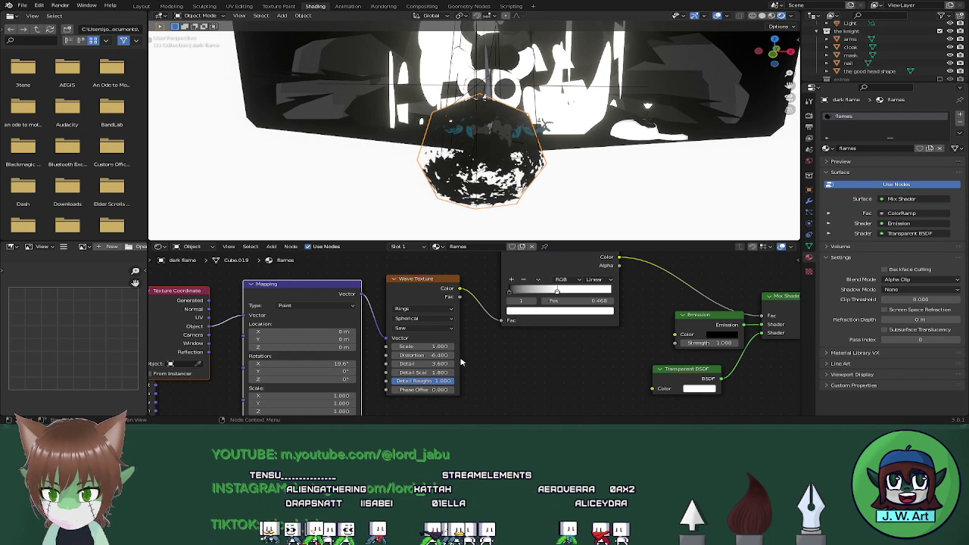
pyautogui.moveTo(523, 356); pyautogui.dragTo(513, 325, button='middle')
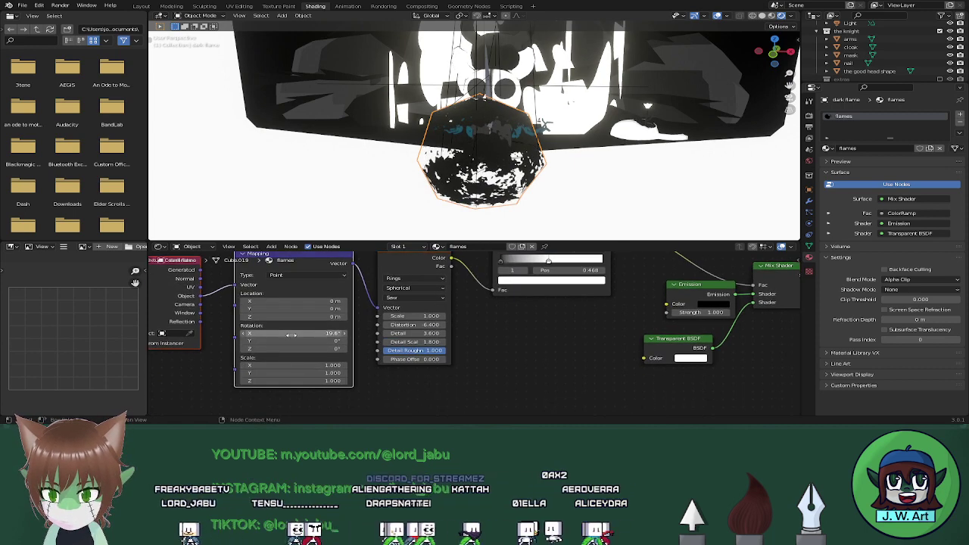
# Set the Mapping node's Z rotation to 30.2° and its Z location to 1.5 m
pyautogui.moveTo(292, 349); pyautogui.dragTo(314, 349)
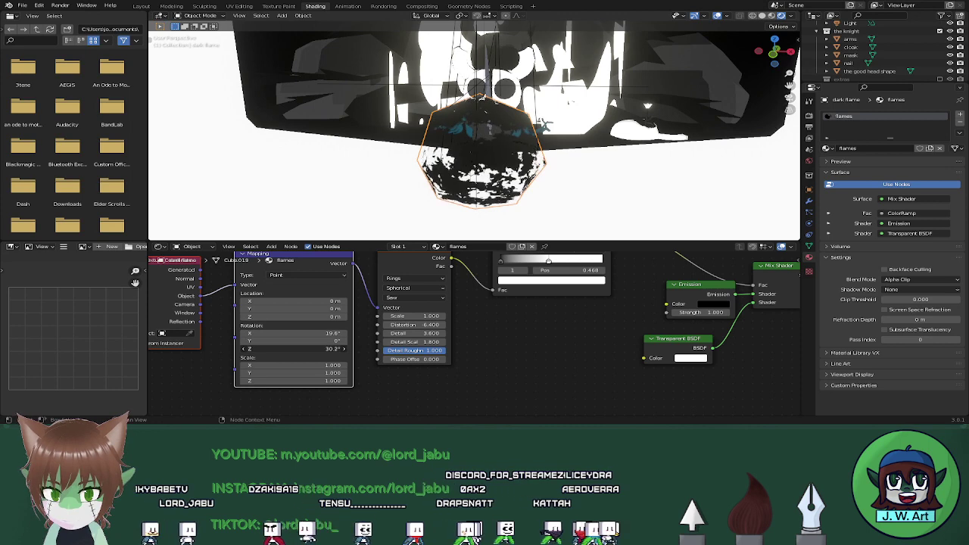
pyautogui.moveTo(293, 301)
pyautogui.mouseDown()
pyautogui.moveTo(312, 301)
pyautogui.moveTo(294, 300)
pyautogui.mouseUp()
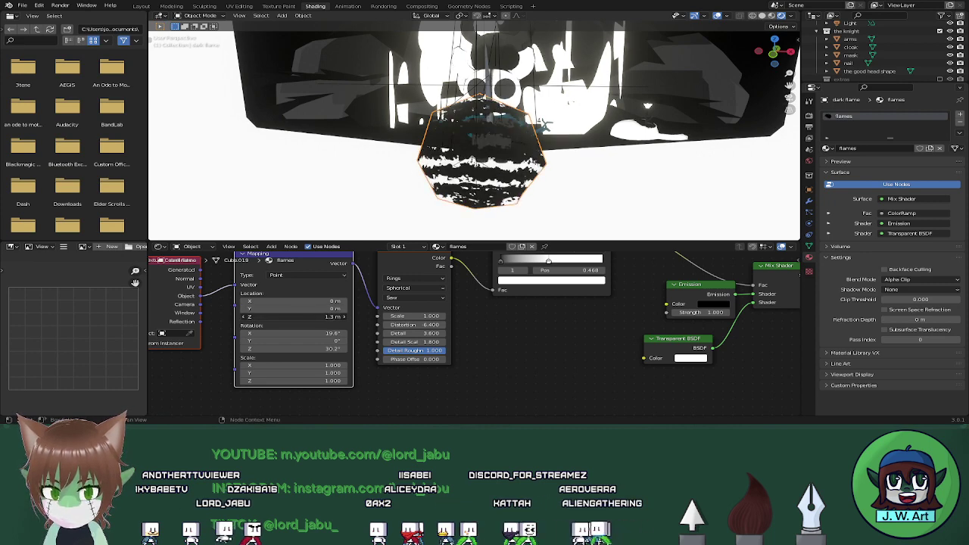
pyautogui.moveTo(484, 175); pyautogui.dragTo(523, 204, button='middle')
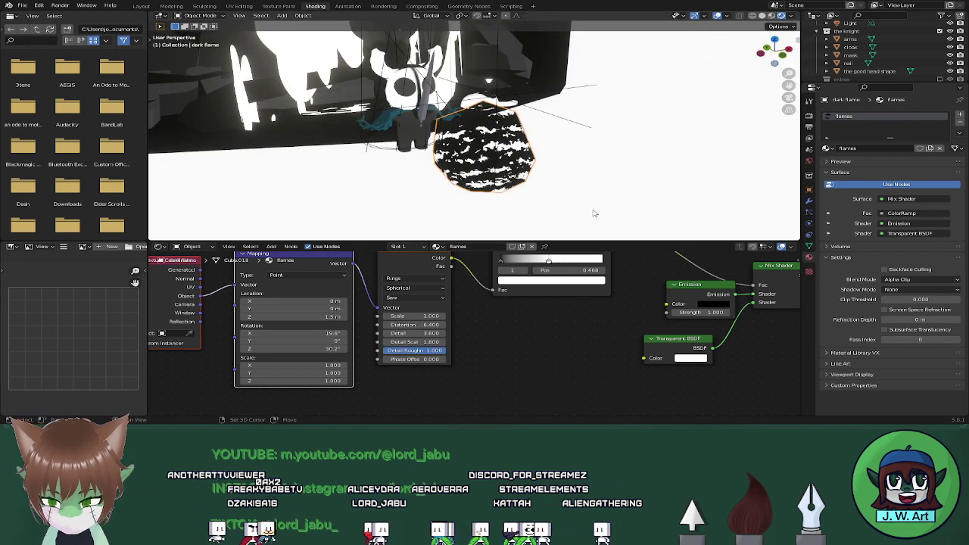
# Duplicate the dark flame as a slightly smaller copy inside the original, rotated about the global Z axis
pyautogui.hotkey('shift', 'd')
pyautogui.press('s')
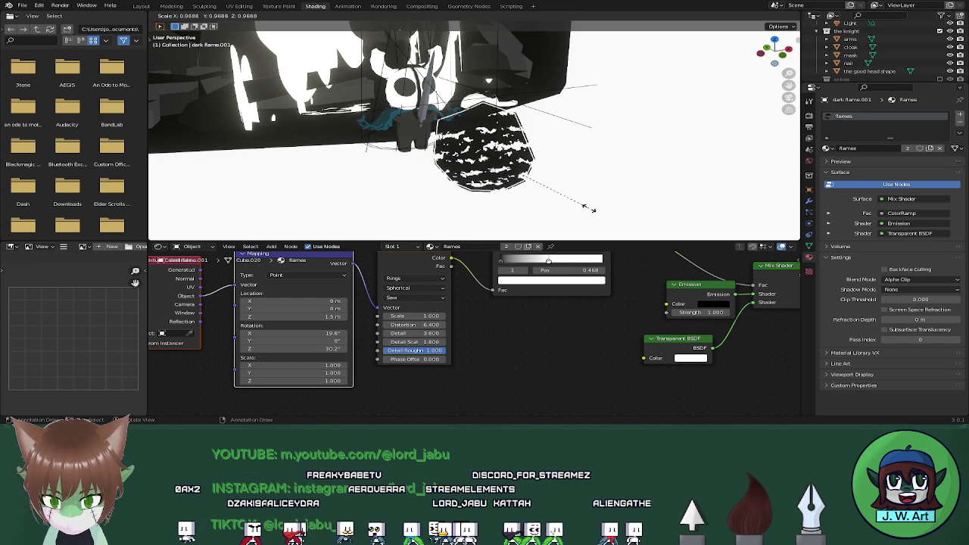
pyautogui.click(561, 201)
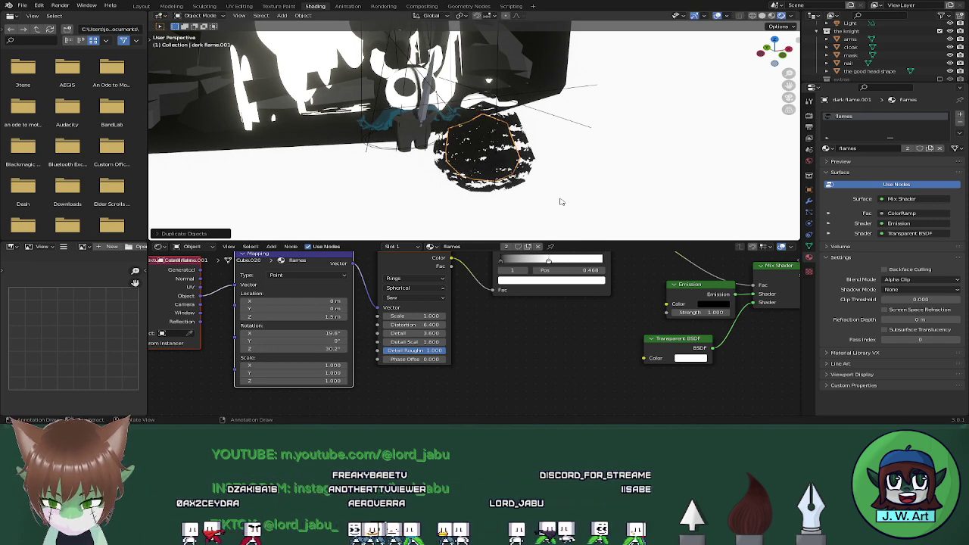
pyautogui.press('s')
pyautogui.click(573, 201)
pyautogui.press('r')
pyautogui.press('z')
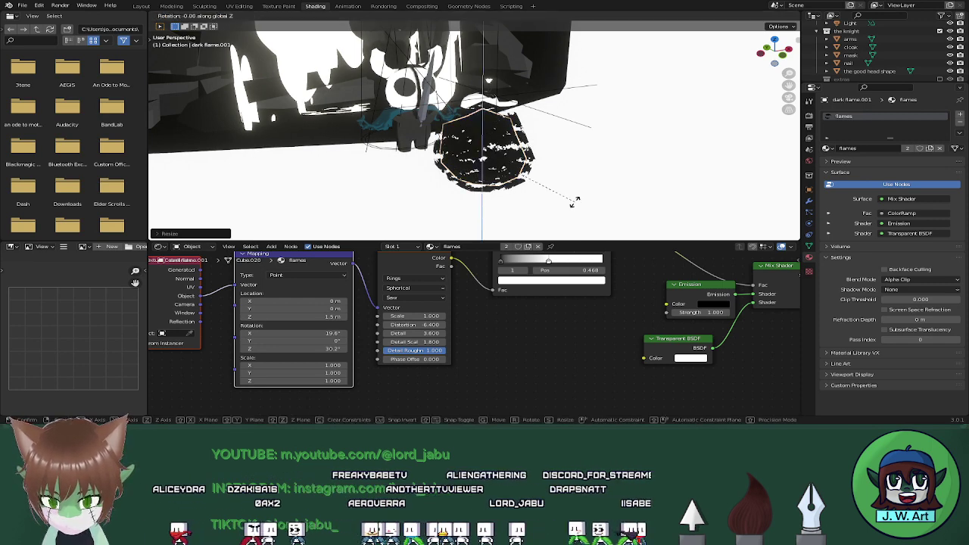
pyautogui.click(504, 203)
# Try moving the flame controler empty along the global Z axis to test the flame's displacement
pyautogui.moveTo(504, 202); pyautogui.dragTo(530, 176, button='middle')
pyautogui.press('Tab')
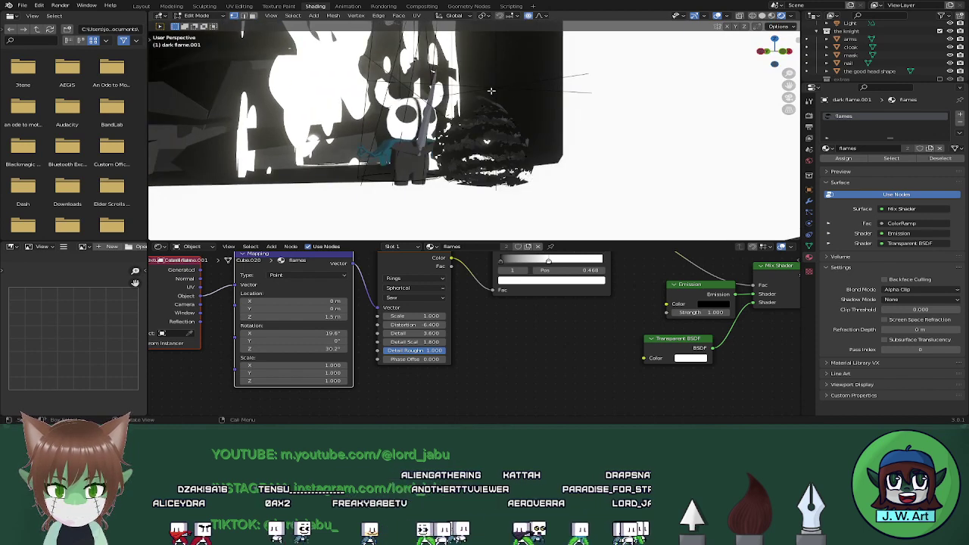
pyautogui.press('Tab')
pyautogui.click(493, 92)
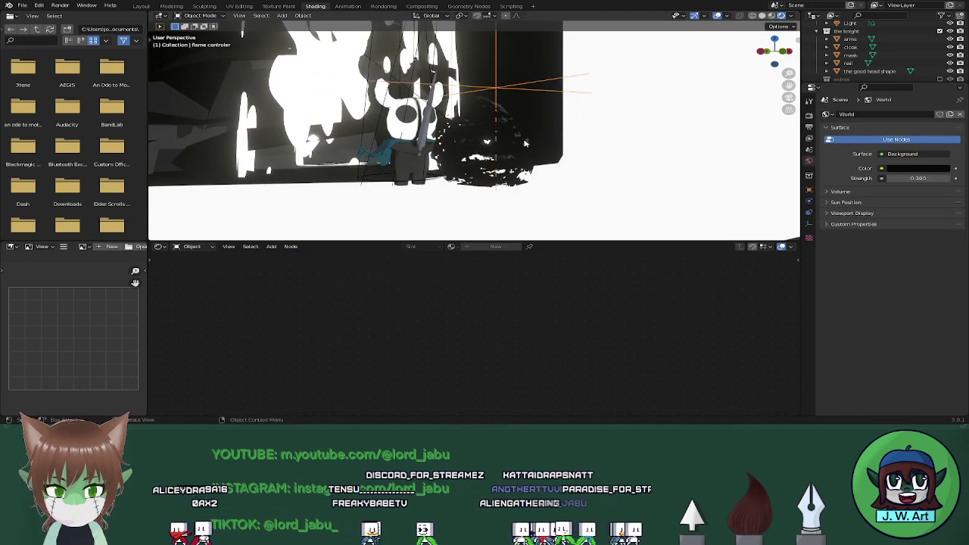
pyautogui.press('g')
pyautogui.press('z')
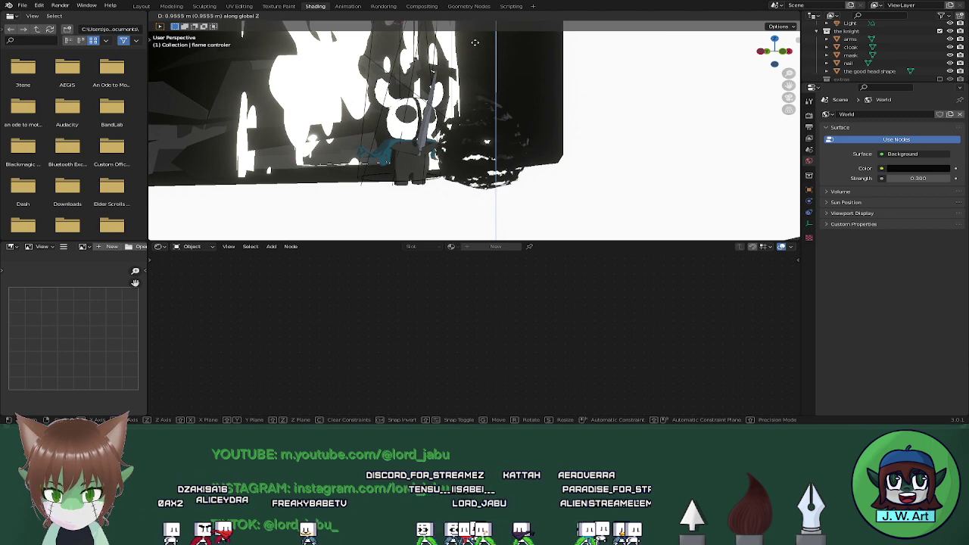
pyautogui.rightClick(468, 227)
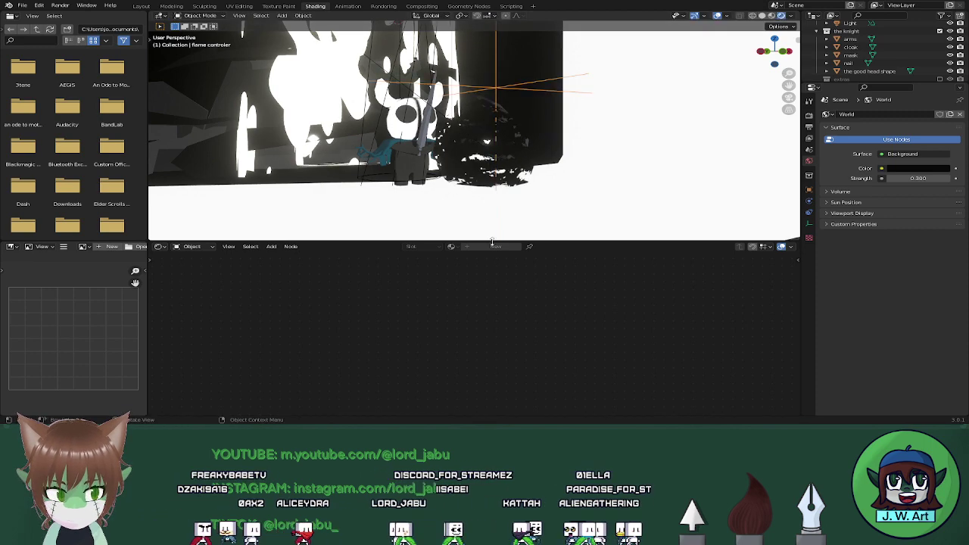
# Inspect dark flame.001's Displace modifier settings, then review the flame in the wider scene and the last render result
pyautogui.scroll(-5, 877, 57)
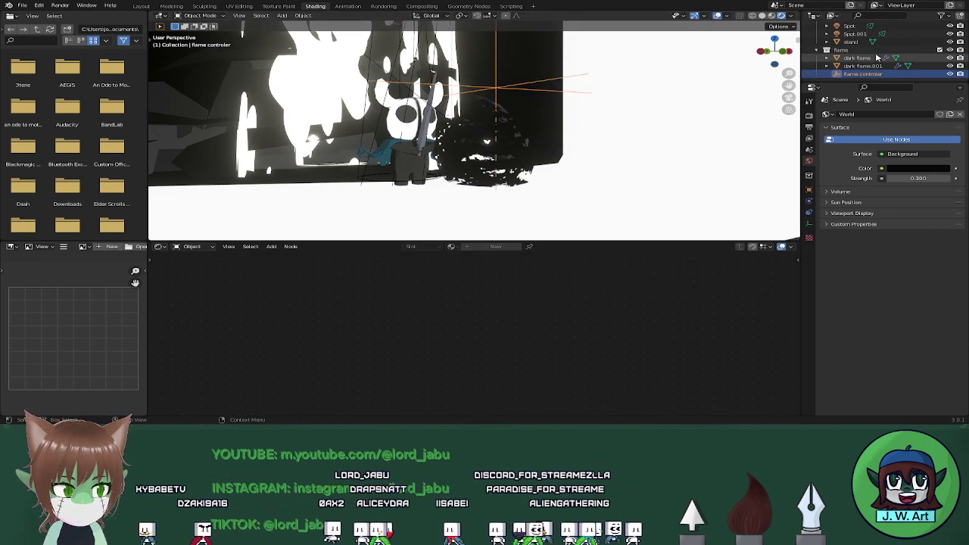
pyautogui.click(863, 66)
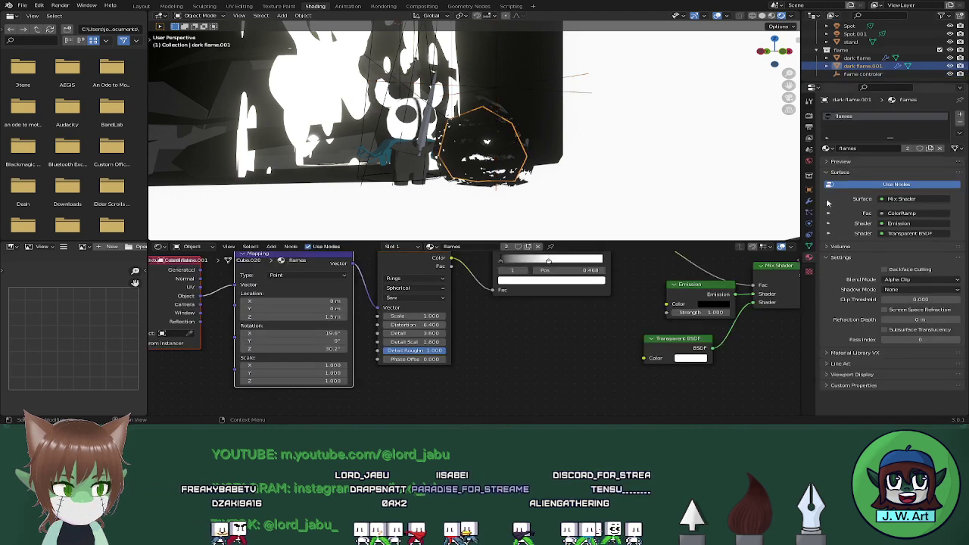
pyautogui.click(810, 202)
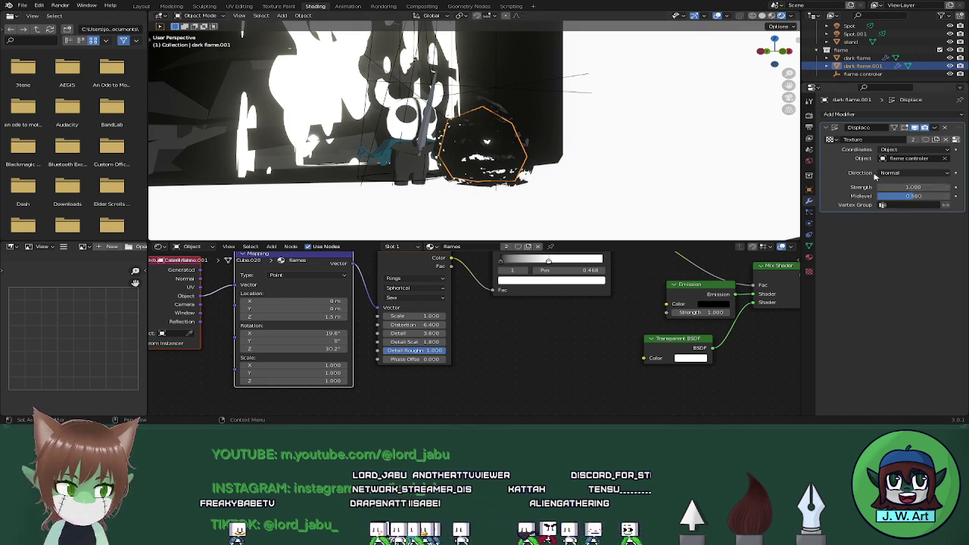
pyautogui.click(141, 6)
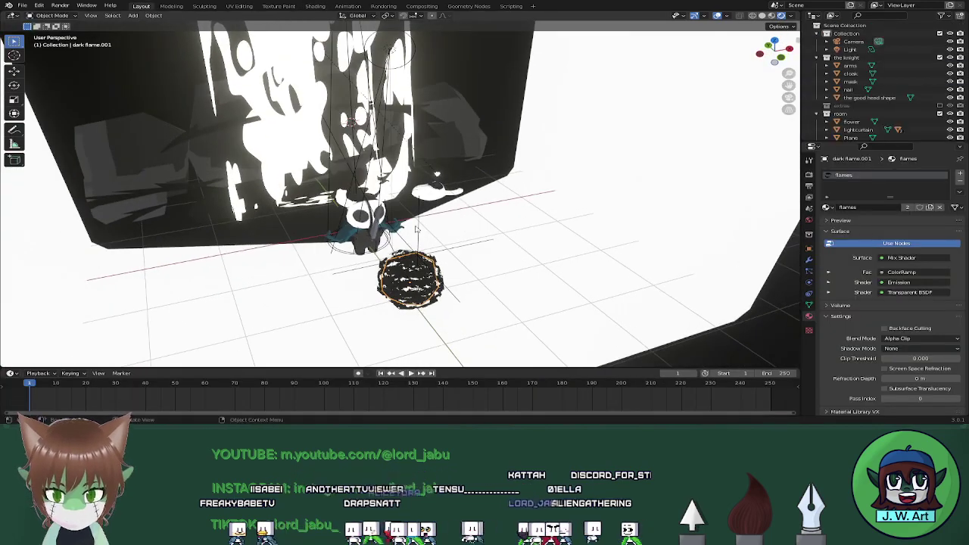
pyautogui.moveTo(506, 245); pyautogui.dragTo(628, 141, button='middle')
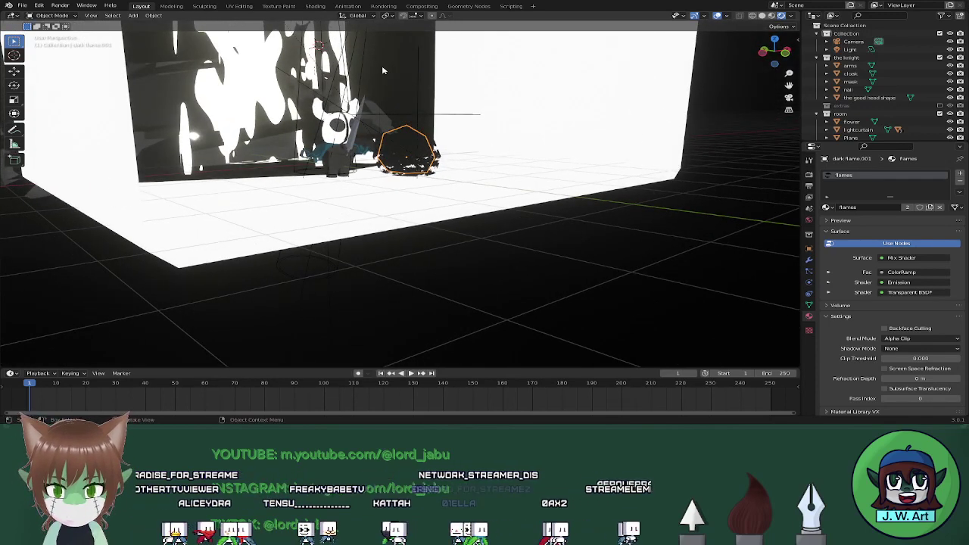
pyautogui.click(384, 6)
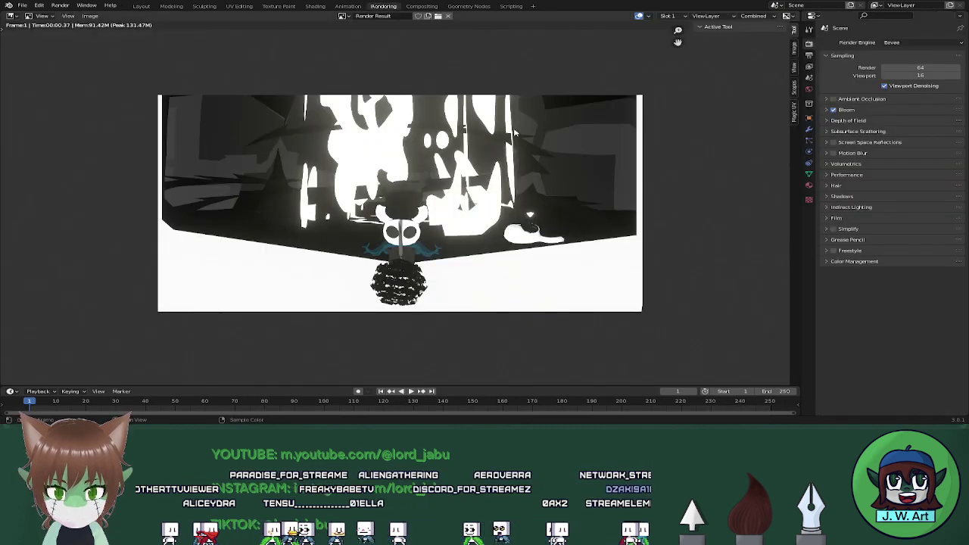
pyautogui.click(313, 7)
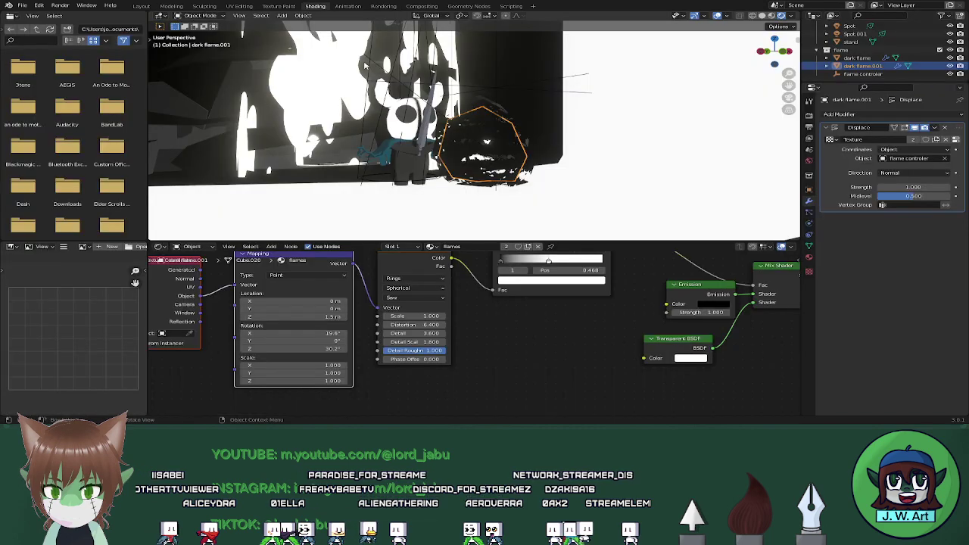
# Delete the unconnected Texture Coordinate node from the flames material
pyautogui.moveTo(470, 304); pyautogui.dragTo(634, 328, button='middle')
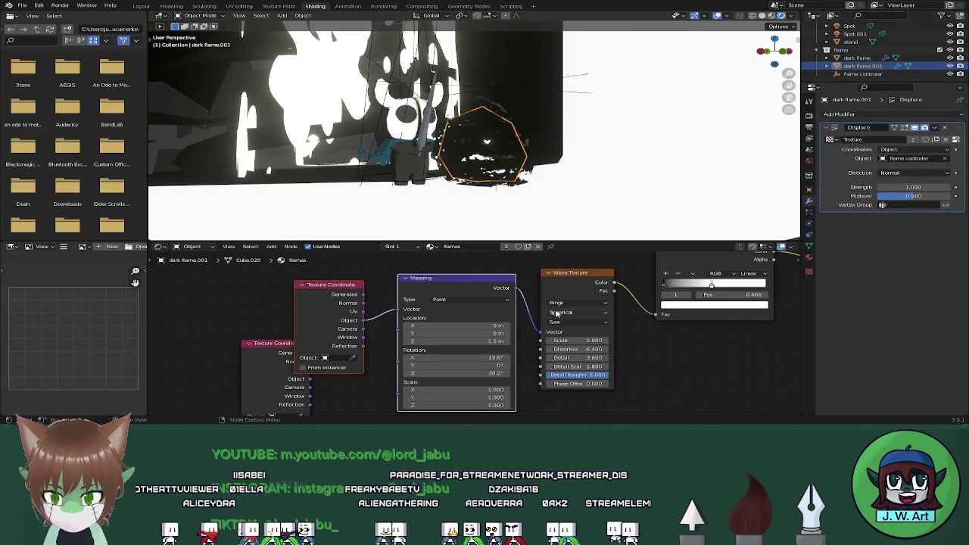
pyautogui.moveTo(400, 318); pyautogui.dragTo(392, 280, button='middle')
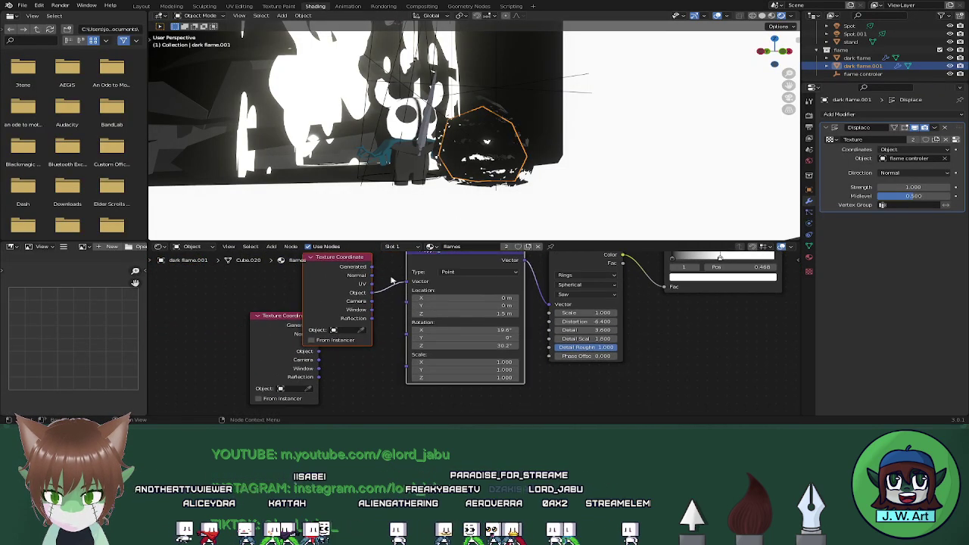
pyautogui.click(288, 334)
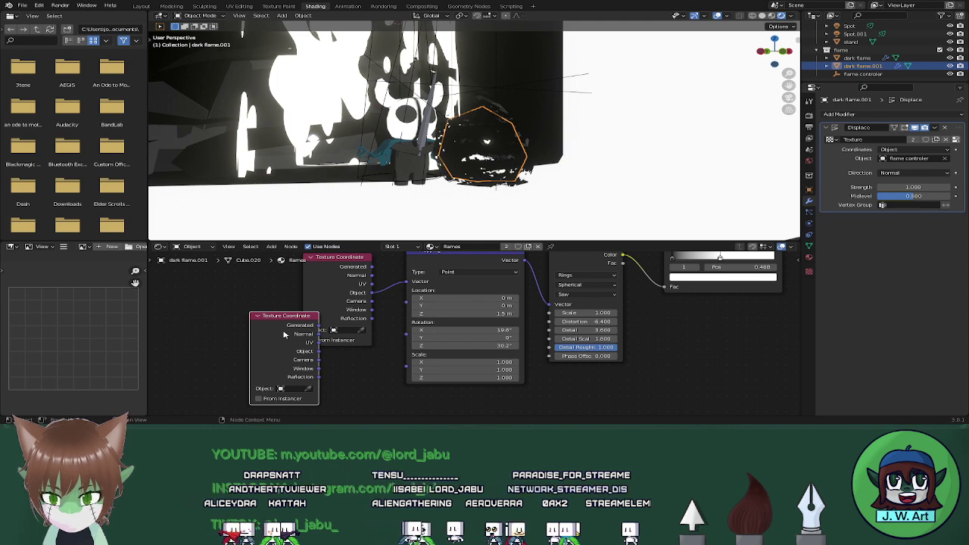
pyautogui.press('x')
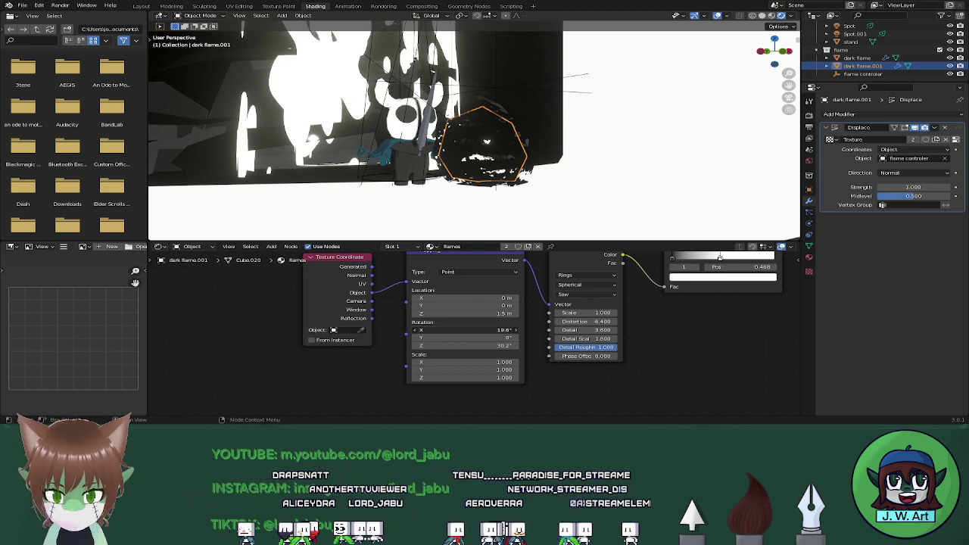
# Try different X and Z rotations and a different X location on the Mapping node
pyautogui.moveTo(464, 330); pyautogui.dragTo(530, 330)
pyautogui.hotkey('ctrl', 'z')
pyautogui.moveTo(447, 346); pyautogui.dragTo(464, 346)
pyautogui.rightClick(447, 346)
pyautogui.moveTo(445, 298); pyautogui.dragTo(447, 298)
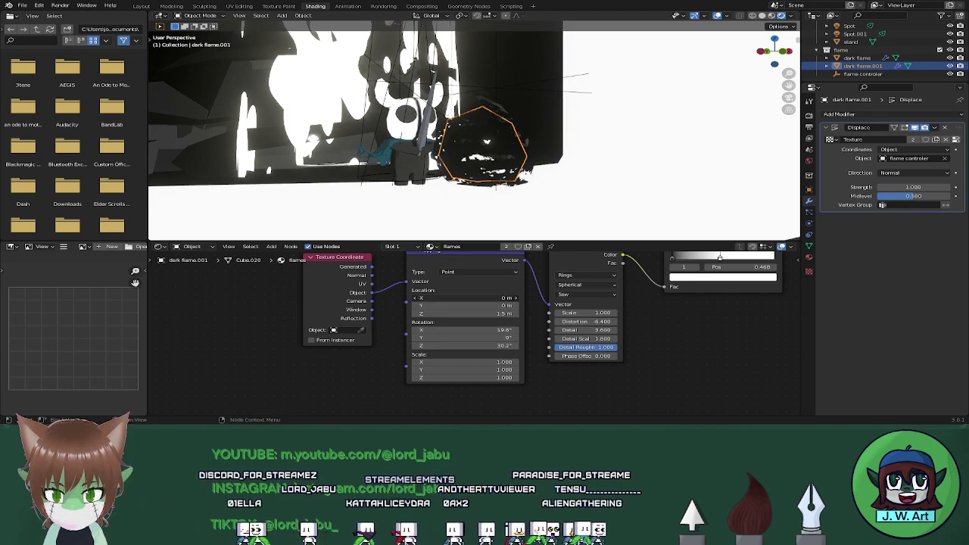
# Drive the Mapping node's Z location with the expression #frame/20
pyautogui.click(449, 313)
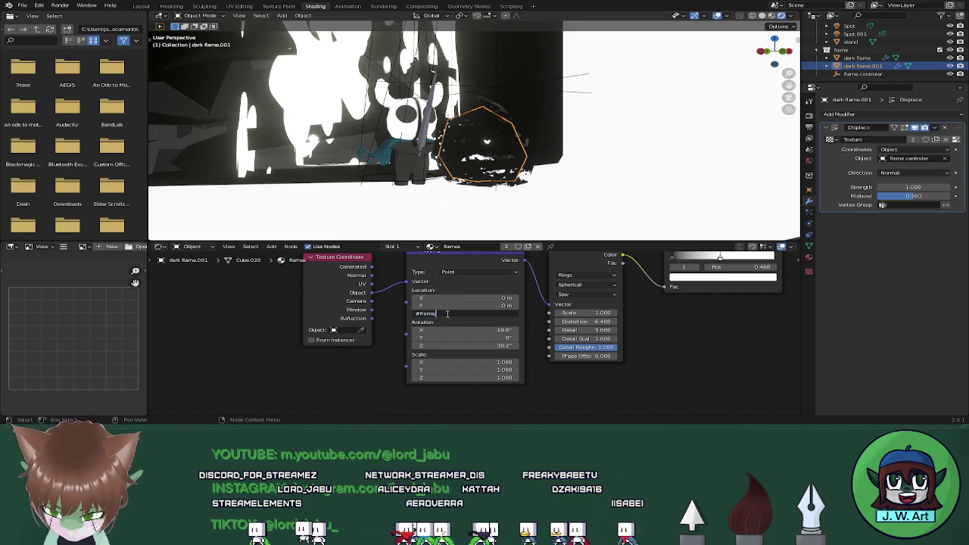
pyautogui.write('#frame')
pyautogui.press('Return')
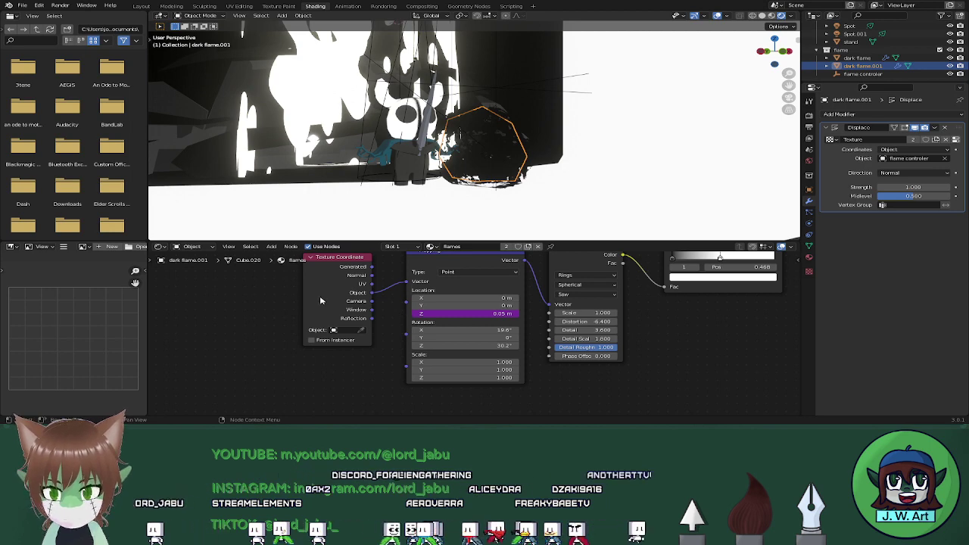
# Play the animation in the Layout workspace to check the moving flame texture, then rewind to the first frame
pyautogui.click(141, 7)
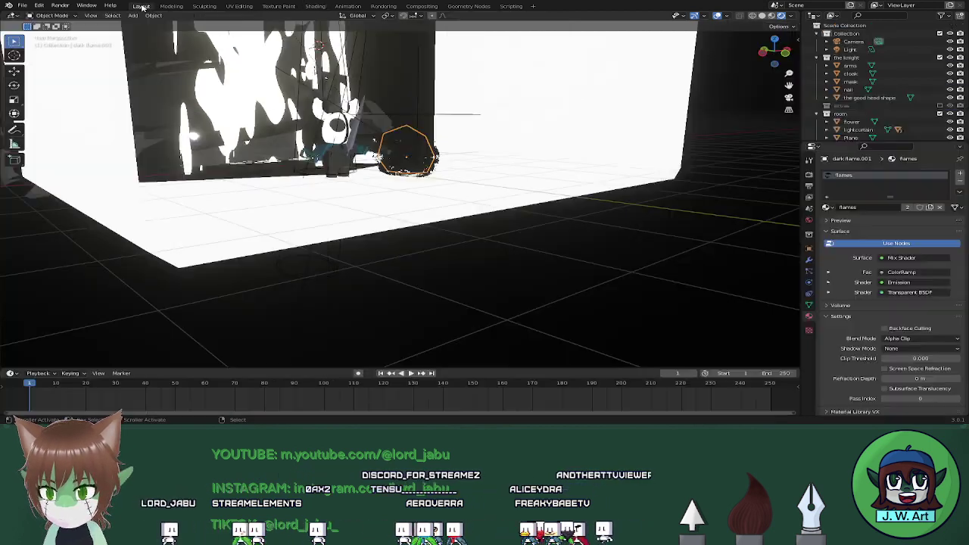
pyautogui.click(411, 373)
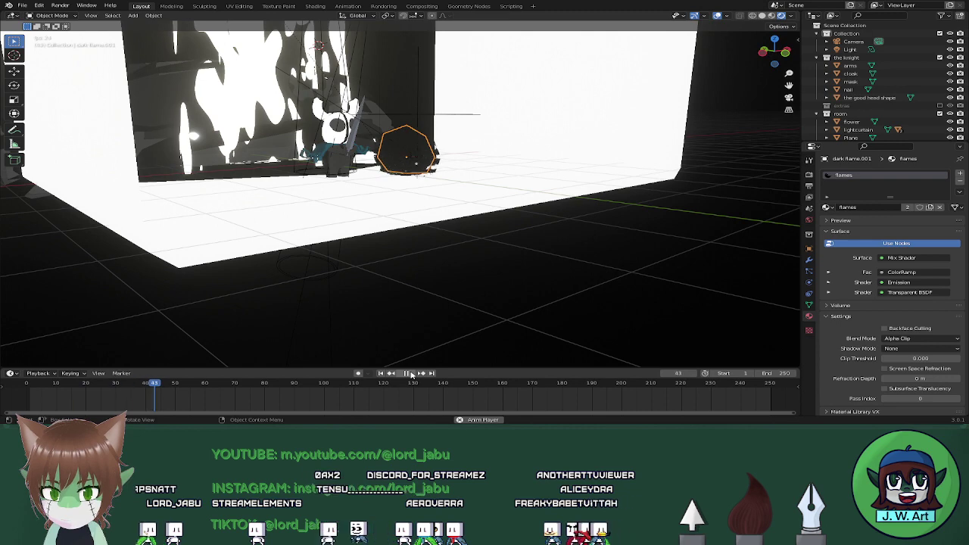
pyautogui.click(411, 374)
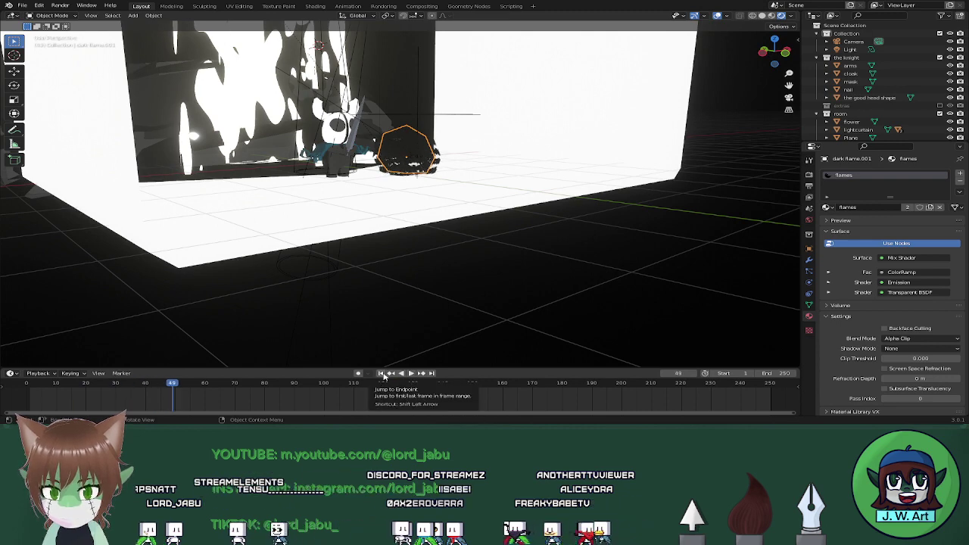
pyautogui.click(382, 373)
pyautogui.click(315, 6)
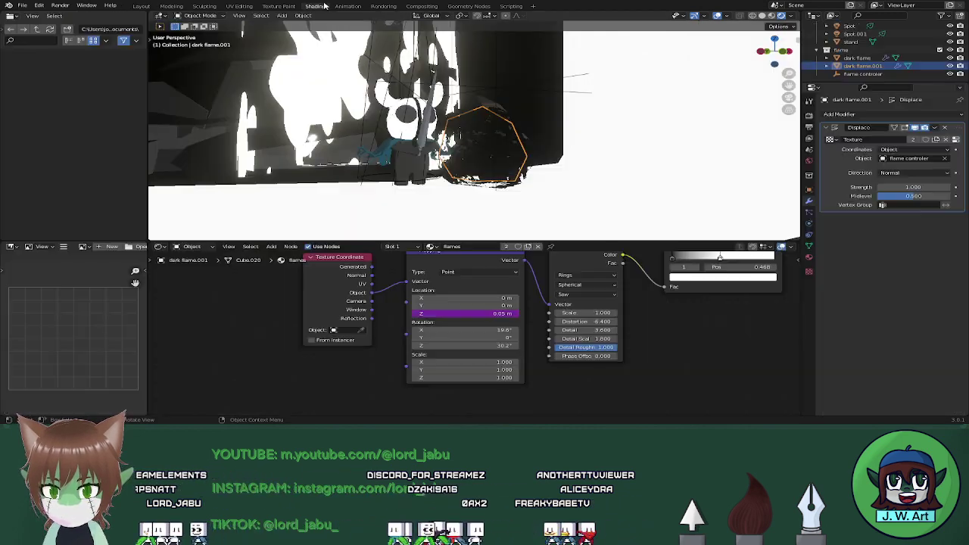
# Try driving the Mapping node's Z location with the expression #frame/-20
pyautogui.click(493, 312)
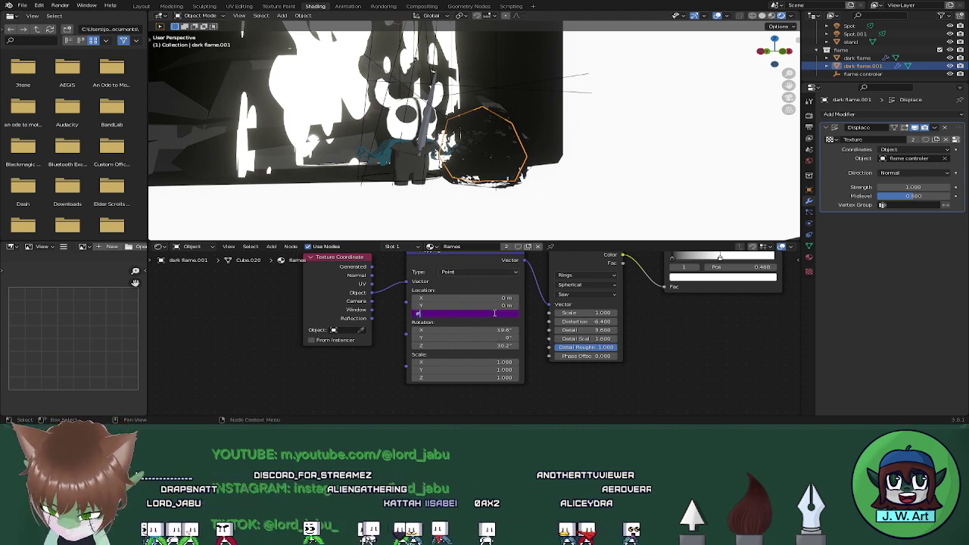
pyautogui.write('#frame')
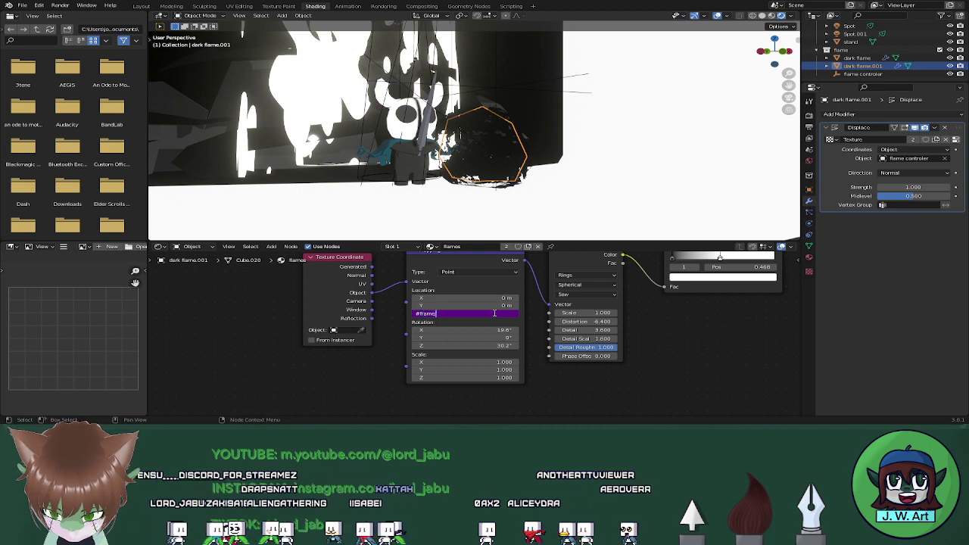
pyautogui.write('/20')
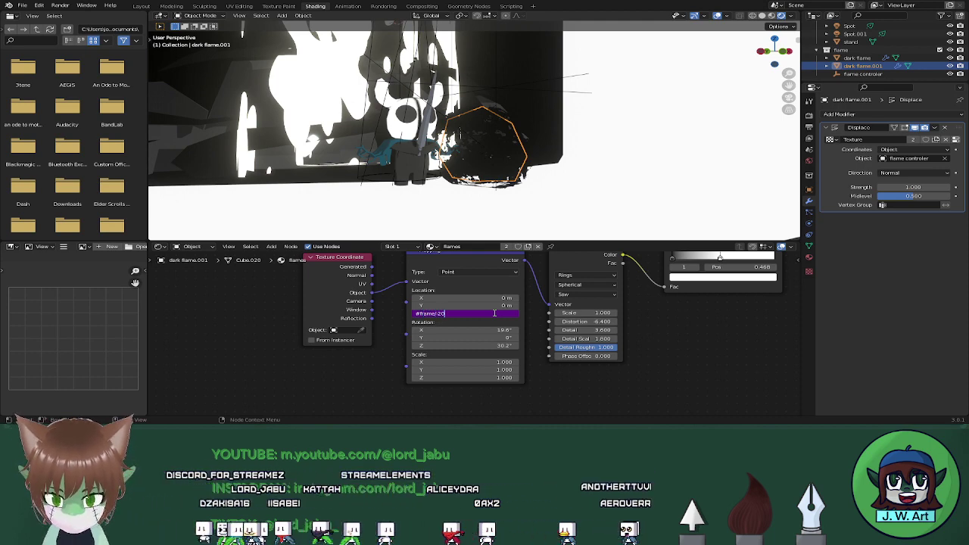
pyautogui.press('Return')
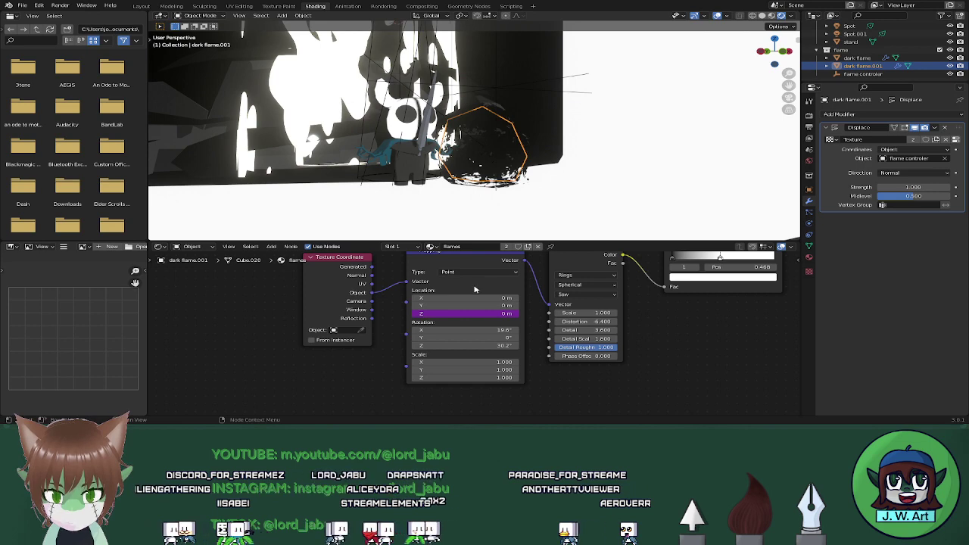
# Select the flame controler empty above the dark flame in the Layout workspace
pyautogui.click(139, 6)
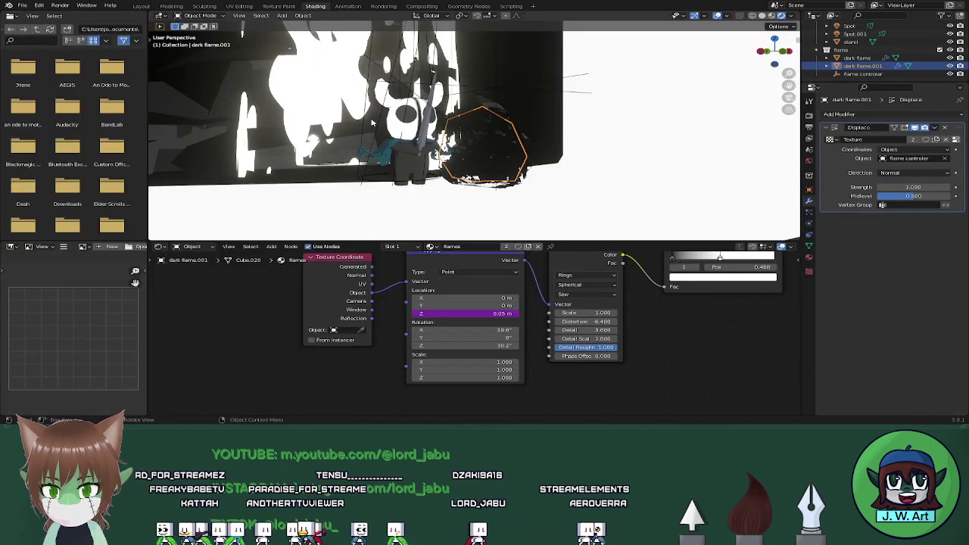
pyautogui.click(315, 7)
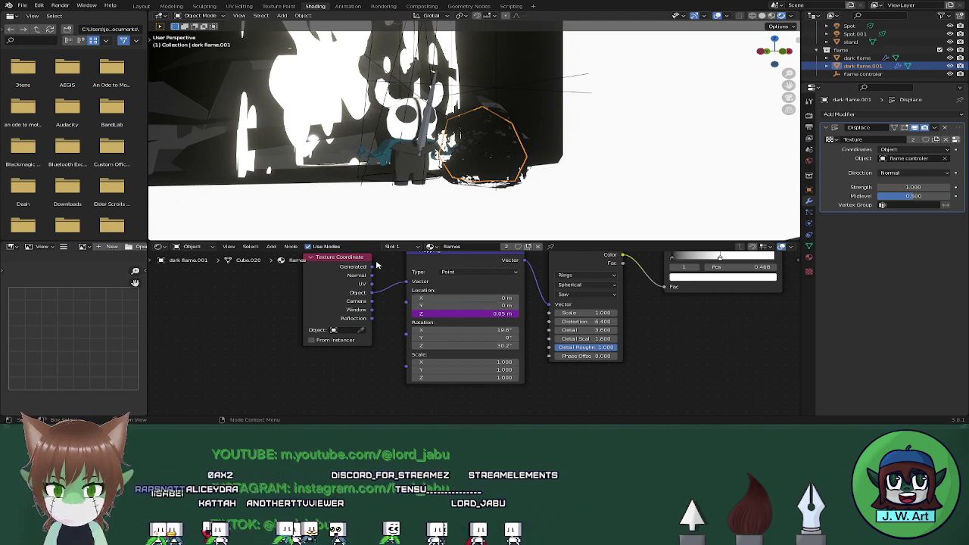
pyautogui.click(142, 6)
pyautogui.moveTo(471, 206); pyautogui.dragTo(454, 200, button='middle')
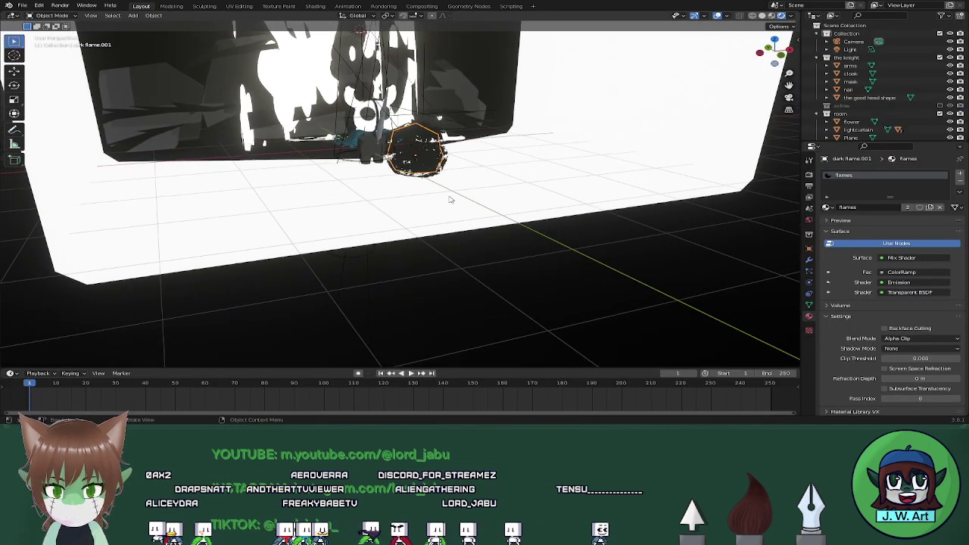
pyautogui.click(426, 116)
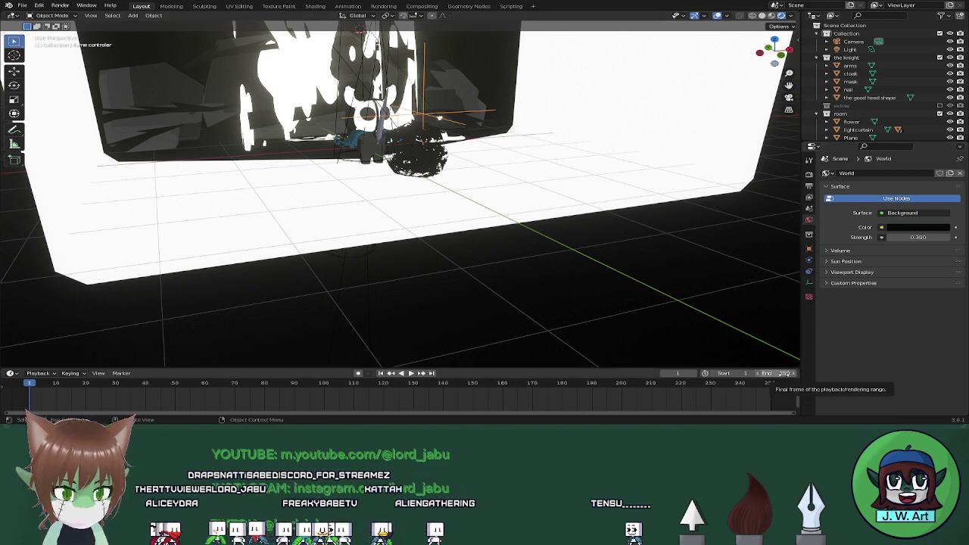
# Show the flame controler's object transform properties
pyautogui.click(809, 209)
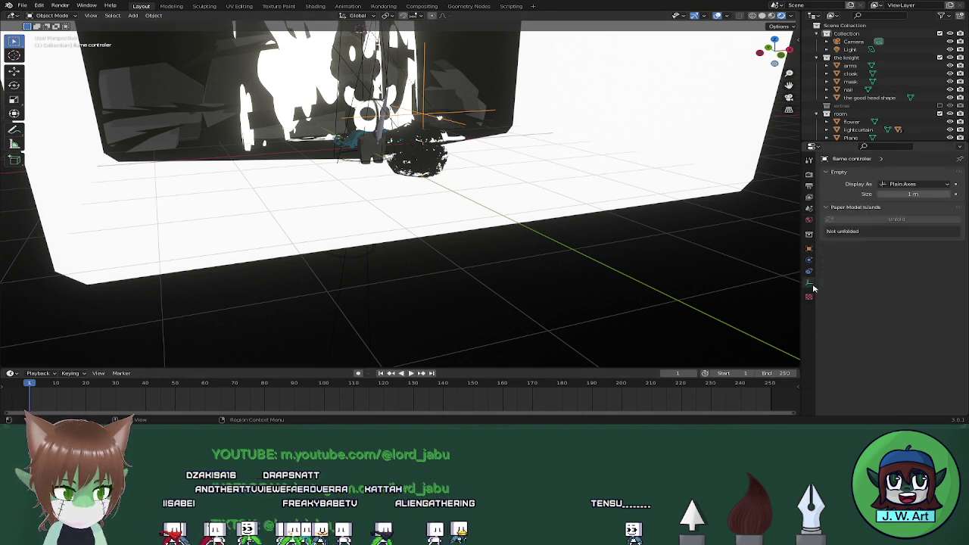
pyautogui.click(810, 220)
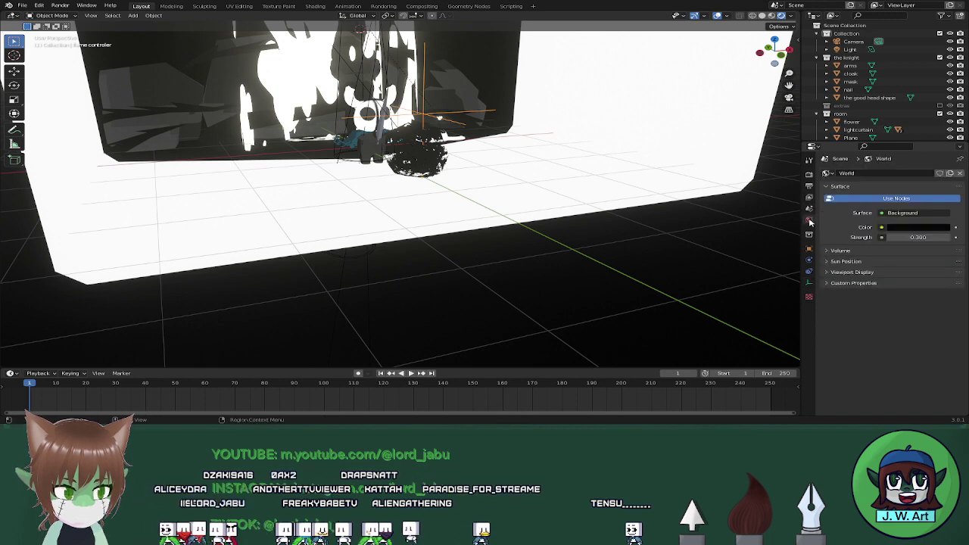
pyautogui.click(809, 174)
pyautogui.click(810, 186)
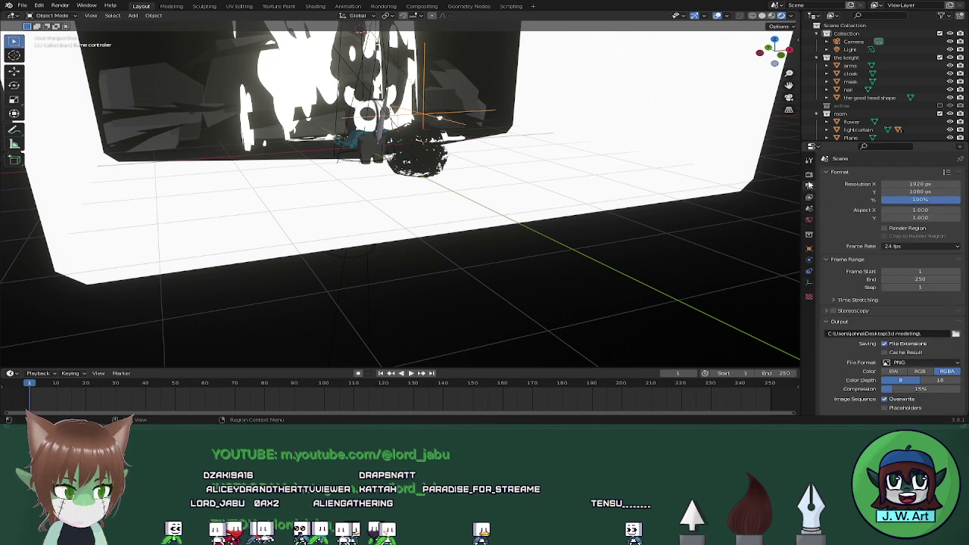
pyautogui.click(810, 198)
pyautogui.click(809, 209)
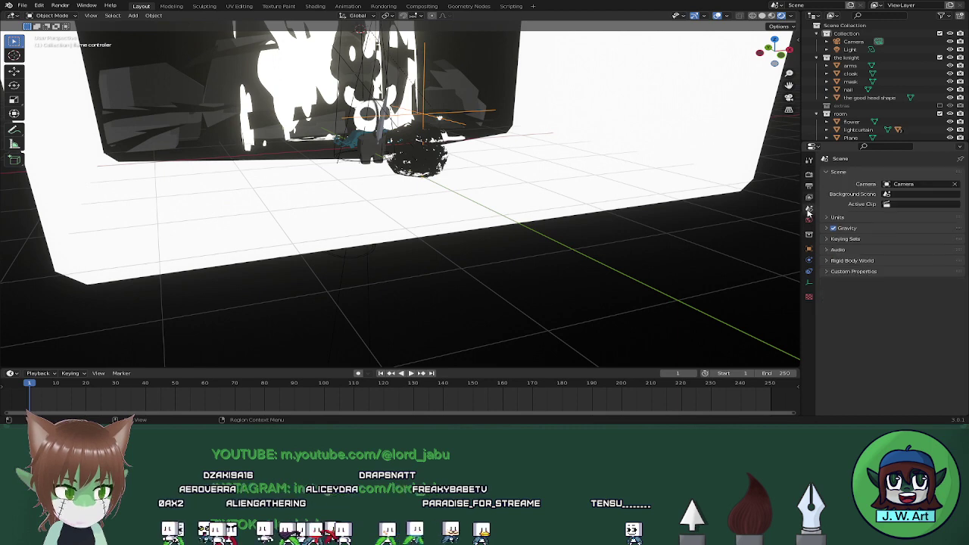
pyautogui.click(811, 219)
pyautogui.click(809, 234)
pyautogui.click(809, 248)
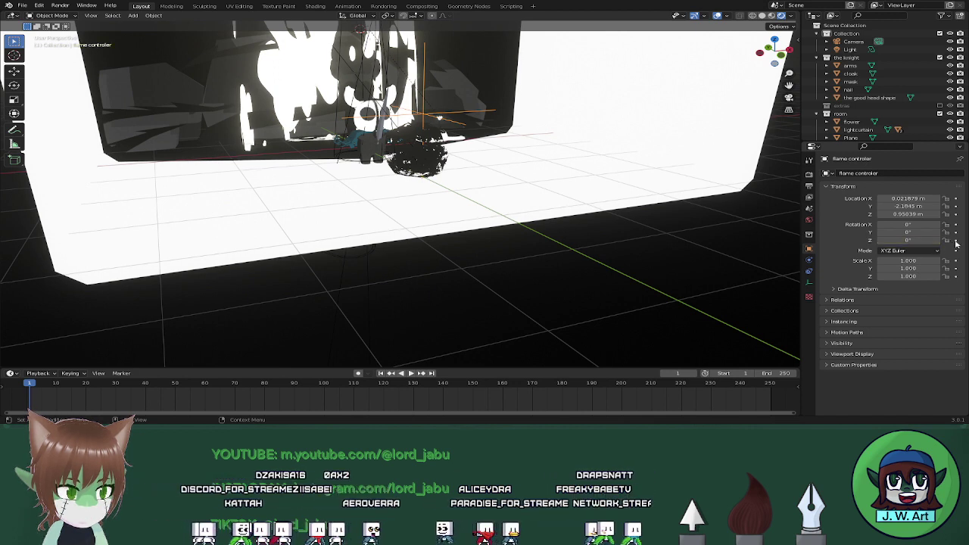
# Try driving the flame controler's Z rotation with the expression #frame/15 and play the animation to check it
pyautogui.click(909, 240)
pyautogui.write('#frame')
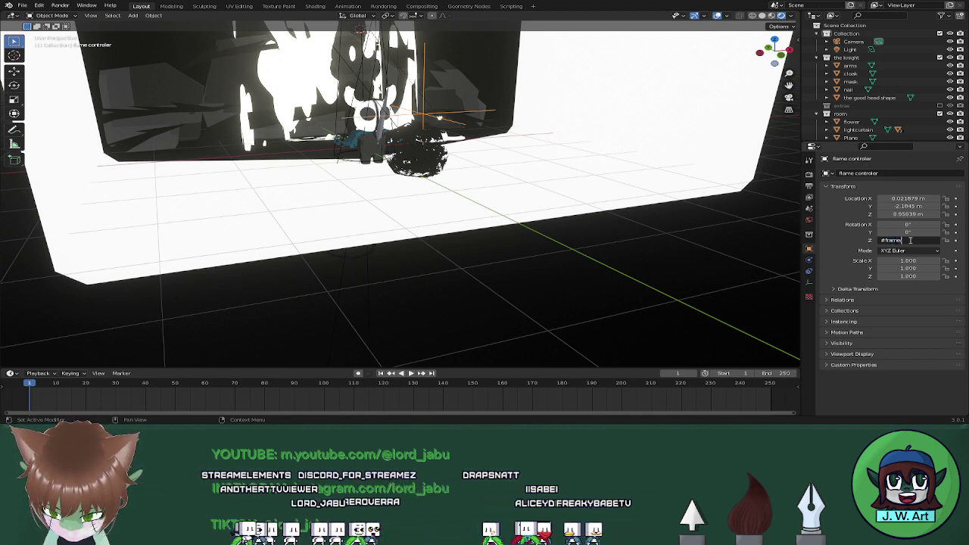
pyautogui.write('/15')
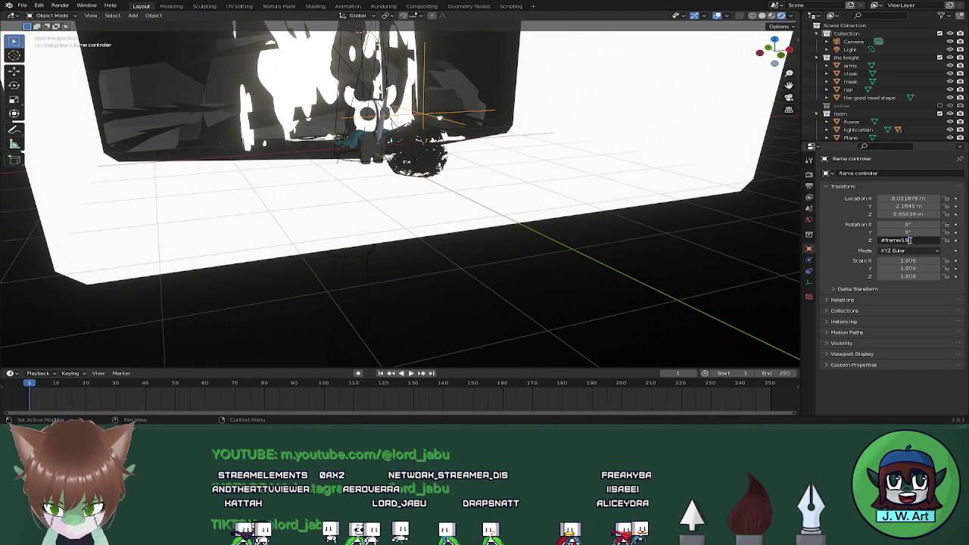
pyautogui.press('Return')
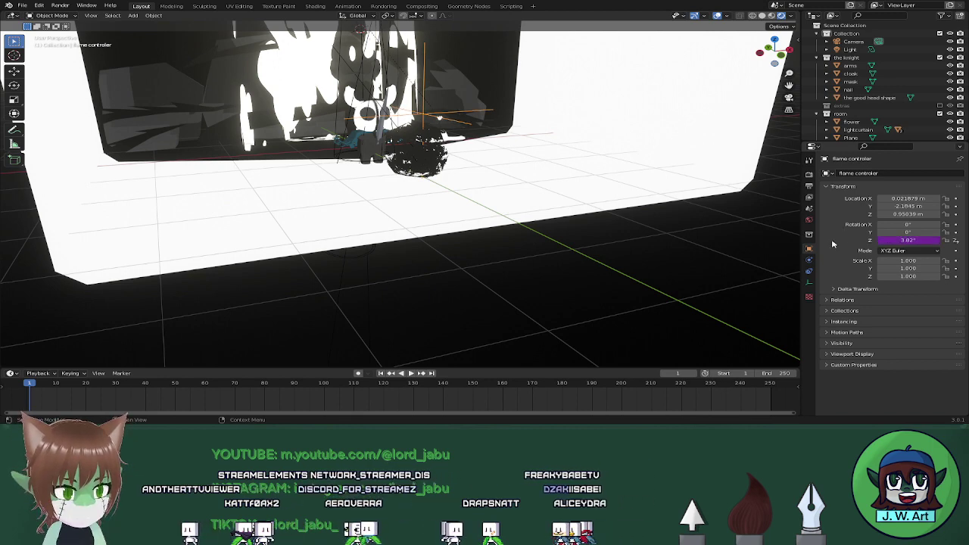
pyautogui.click(411, 373)
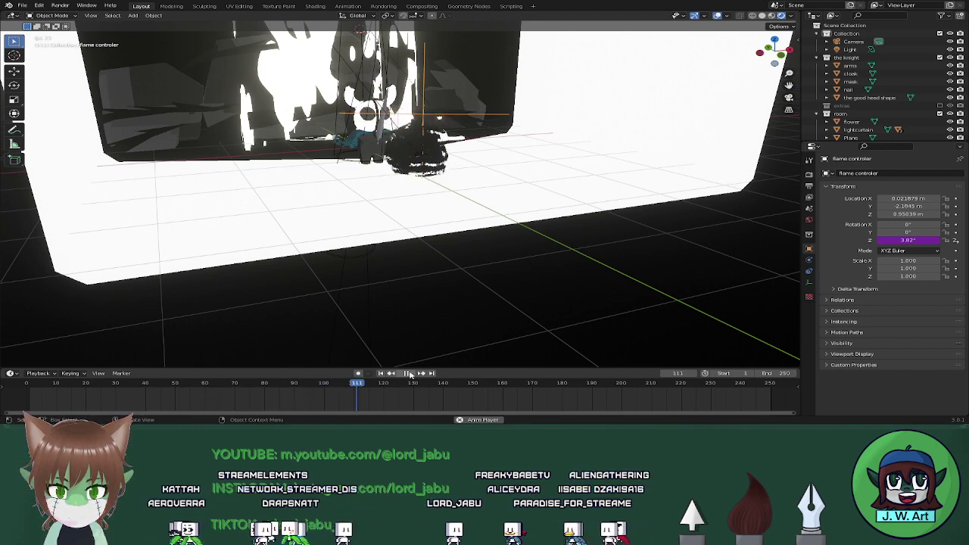
pyautogui.click(407, 373)
pyautogui.hotkey('ctrl', 'z')
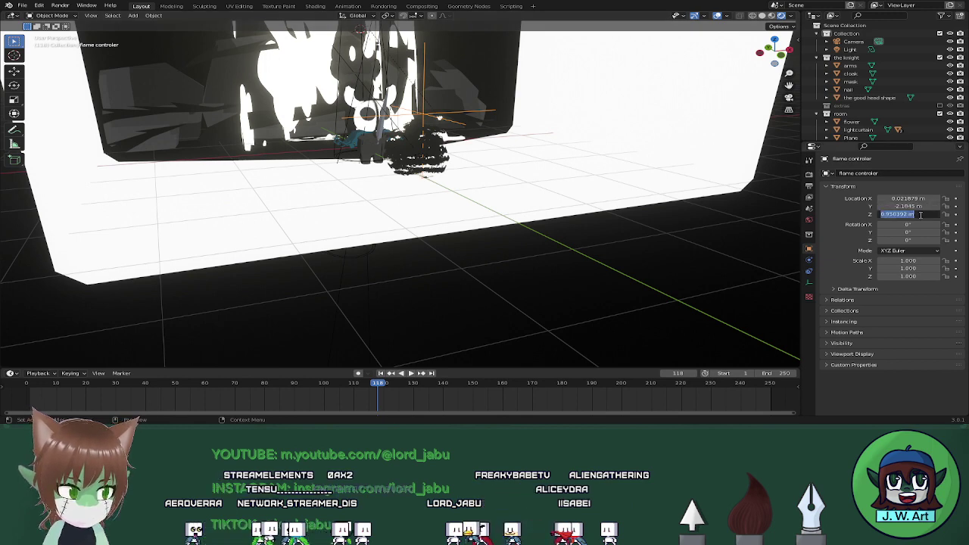
# Drive the flame controler's Z location with the expression #frame/15
pyautogui.write('#')
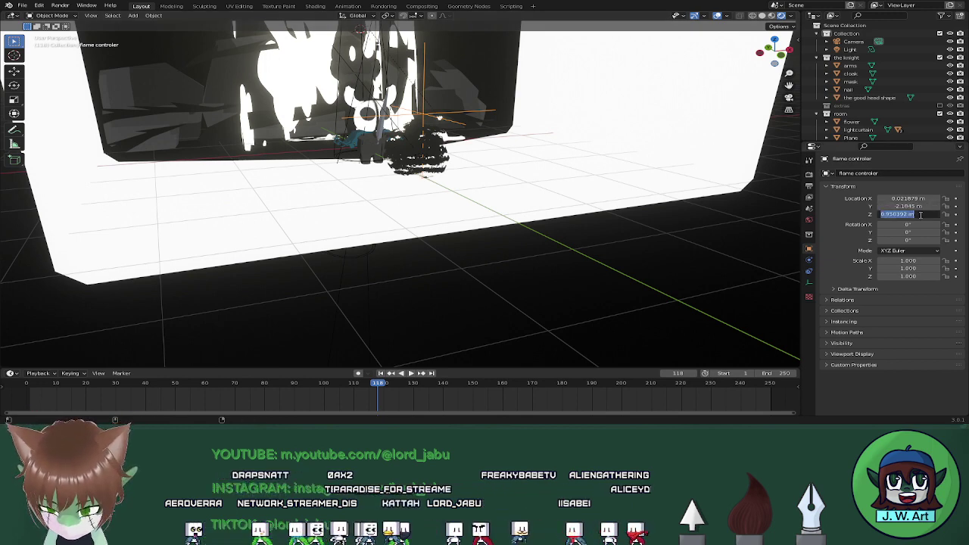
pyautogui.write('f')
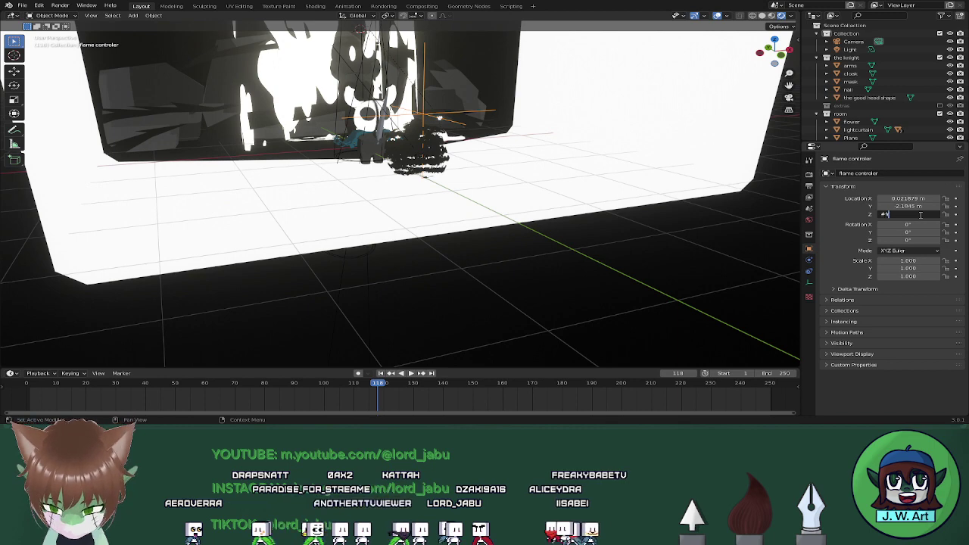
pyautogui.write('rame/10')
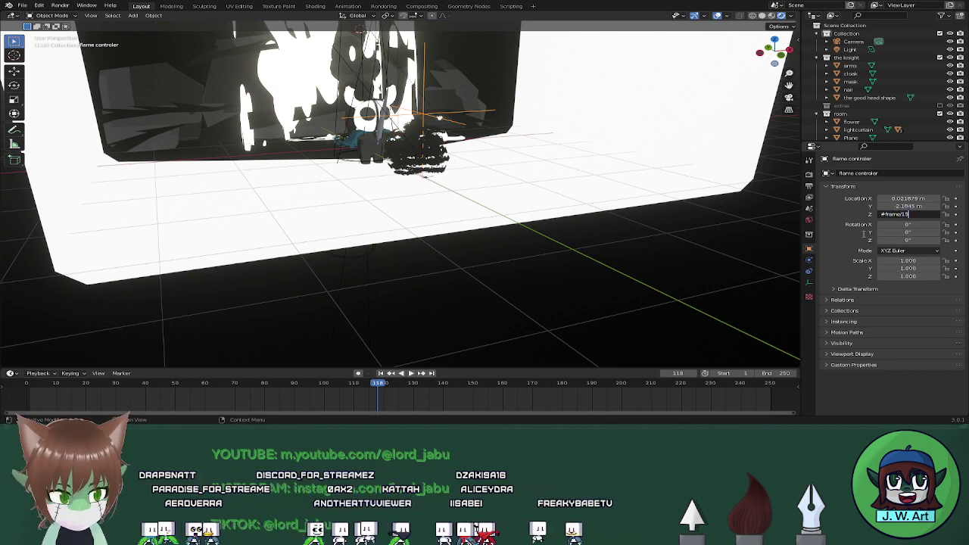
pyautogui.press('Return')
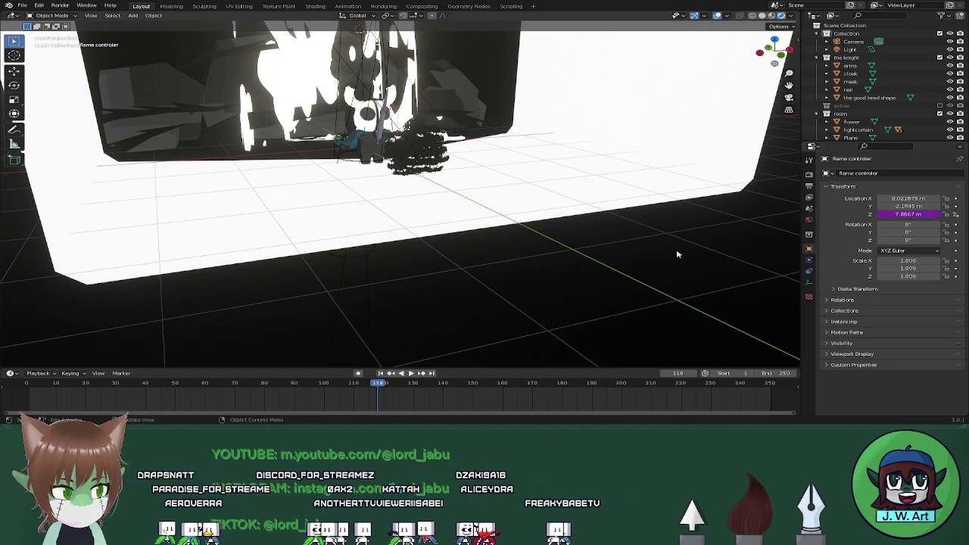
# Play the animation to check the flame's displacement from a wider front view, then rewind to the first frame
pyautogui.click(411, 373)
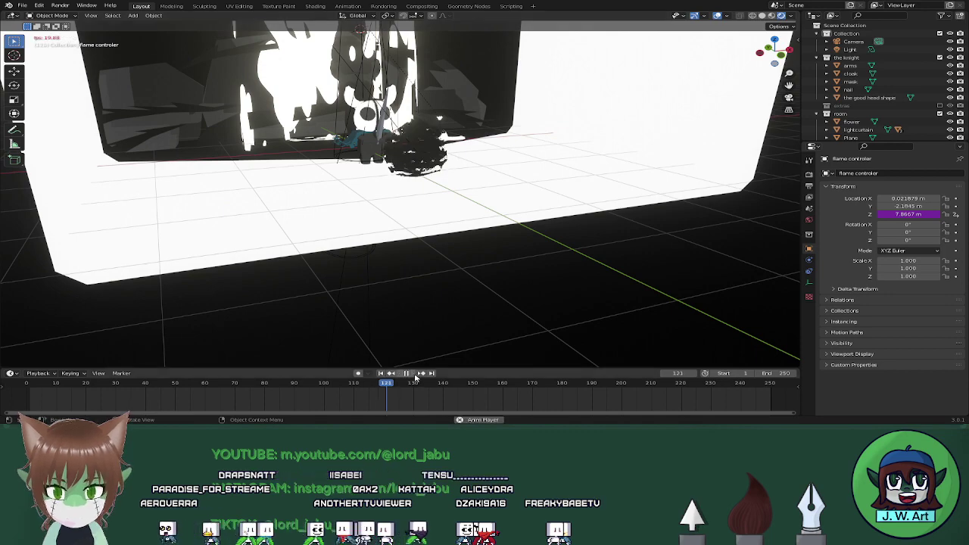
pyautogui.scroll(-4, 431, 261)
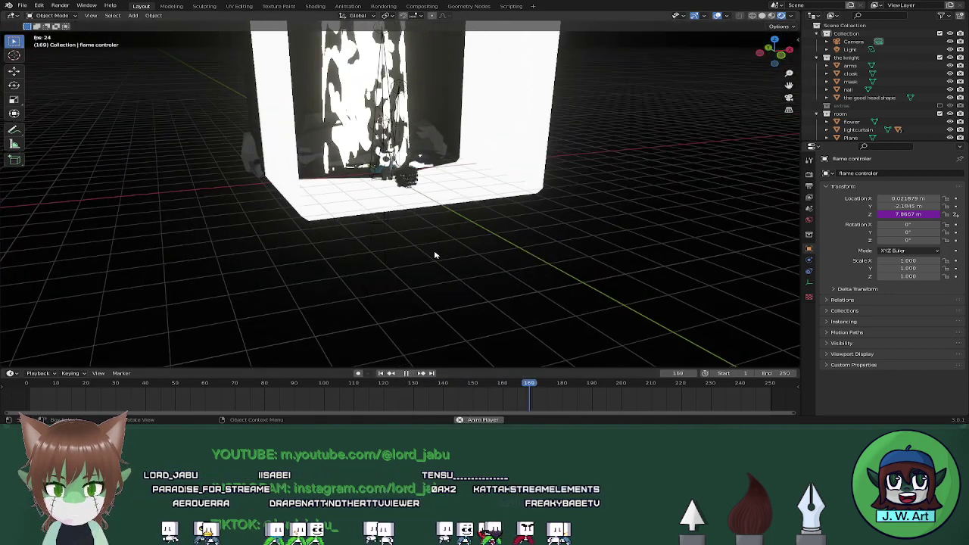
pyautogui.moveTo(434, 250); pyautogui.dragTo(398, 257, button='middle')
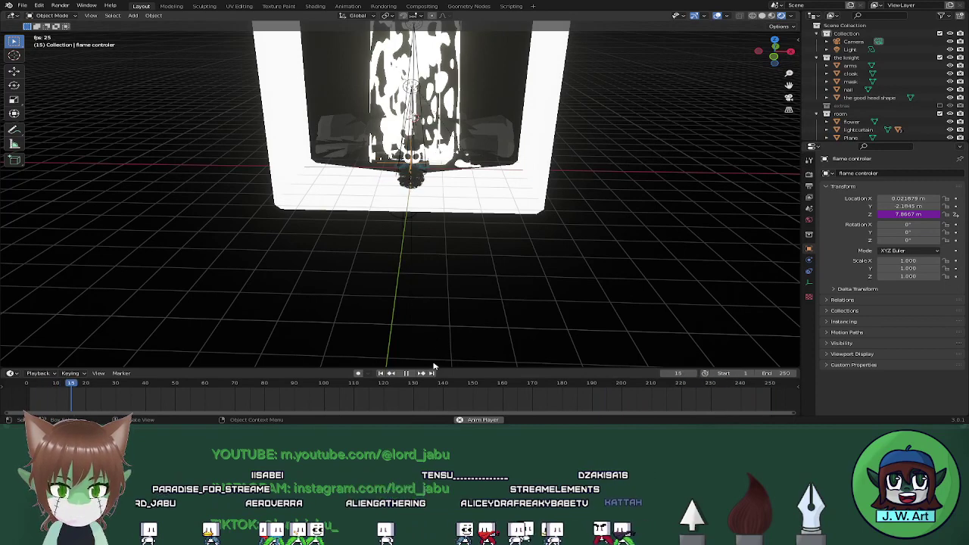
pyautogui.click(402, 373)
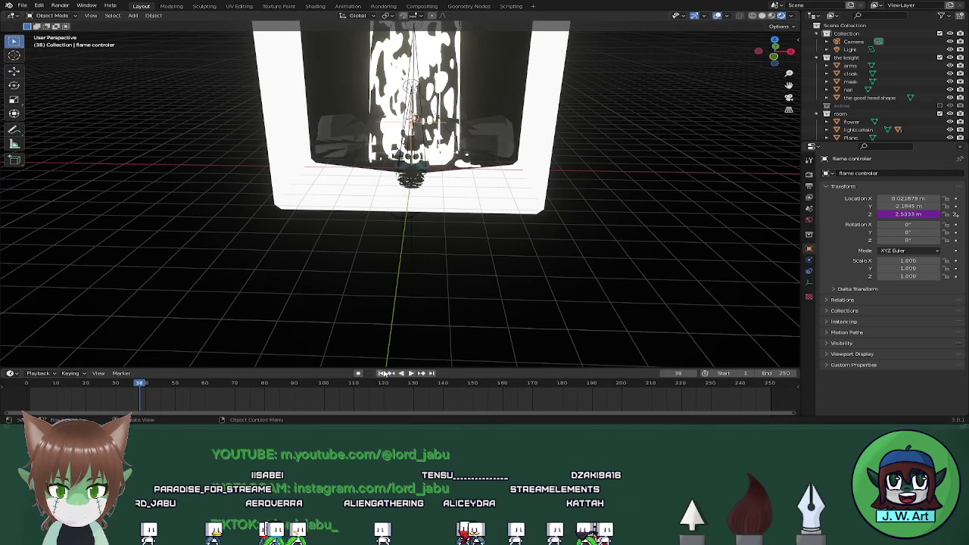
pyautogui.click(383, 373)
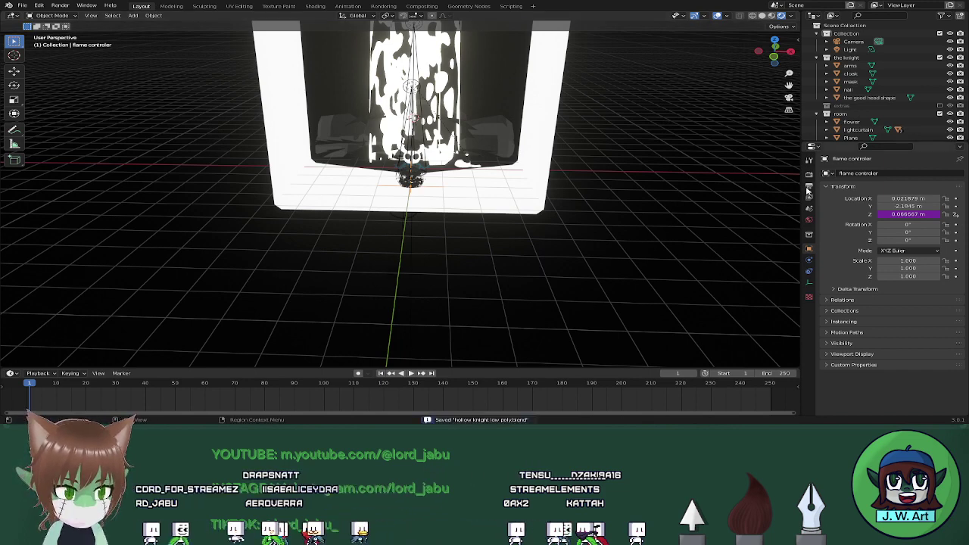
# Set the scene's render output file format to FFmpeg Video
pyautogui.click(809, 187)
pyautogui.click(809, 174)
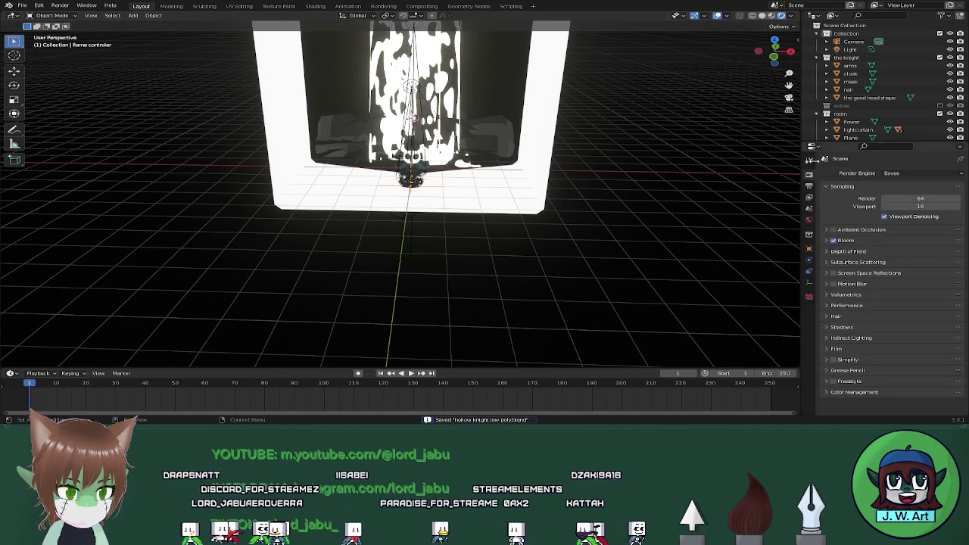
pyautogui.click(809, 162)
pyautogui.click(809, 198)
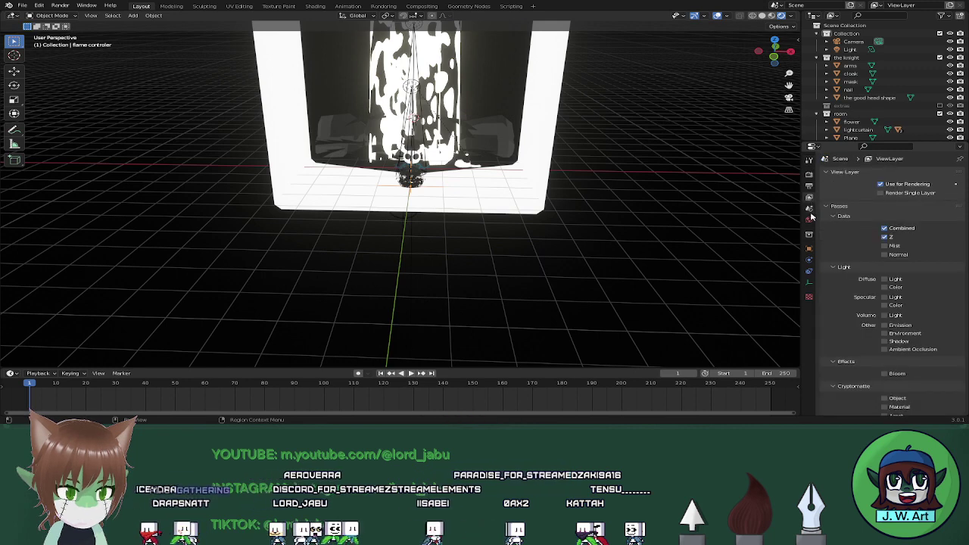
pyautogui.click(809, 209)
pyautogui.click(809, 221)
pyautogui.click(808, 234)
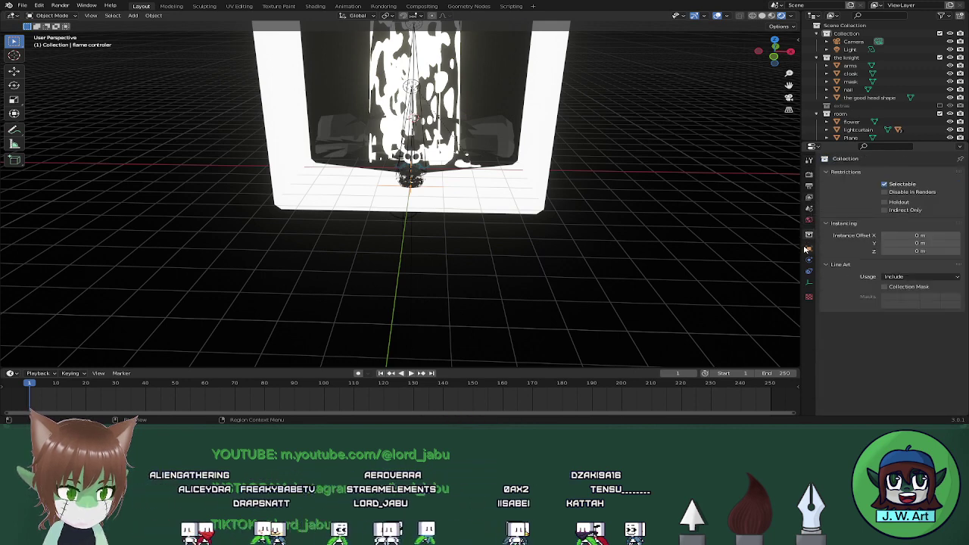
pyautogui.click(807, 249)
pyautogui.click(808, 174)
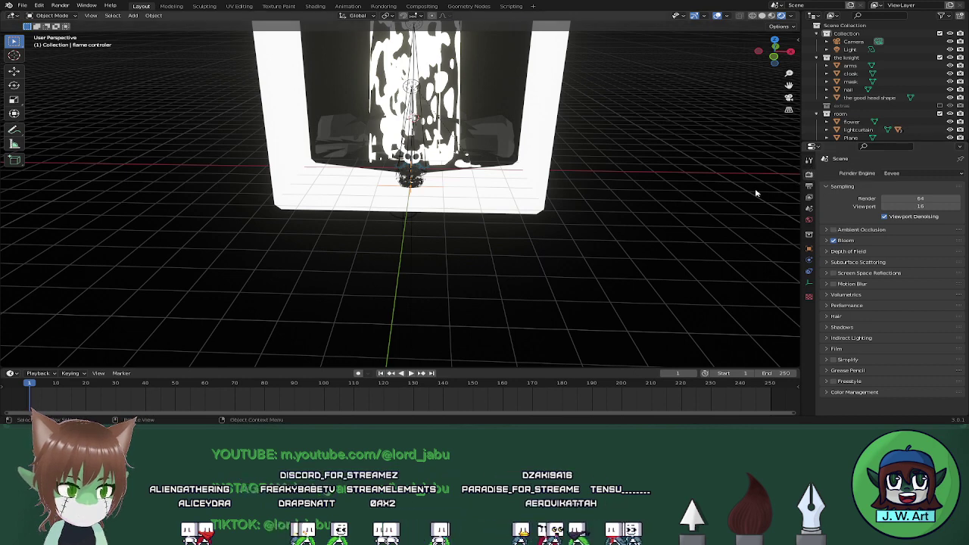
pyautogui.click(809, 186)
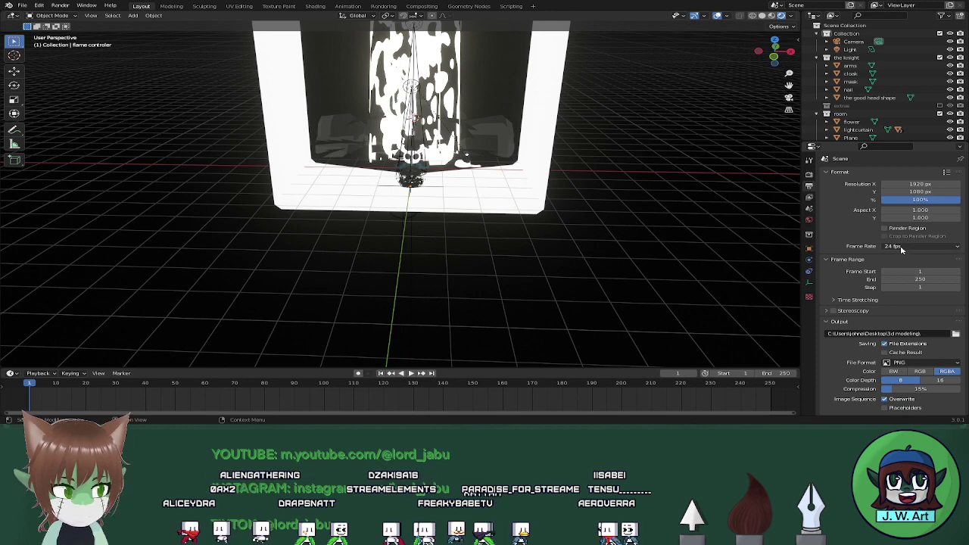
pyautogui.click(931, 364)
pyautogui.click(926, 318)
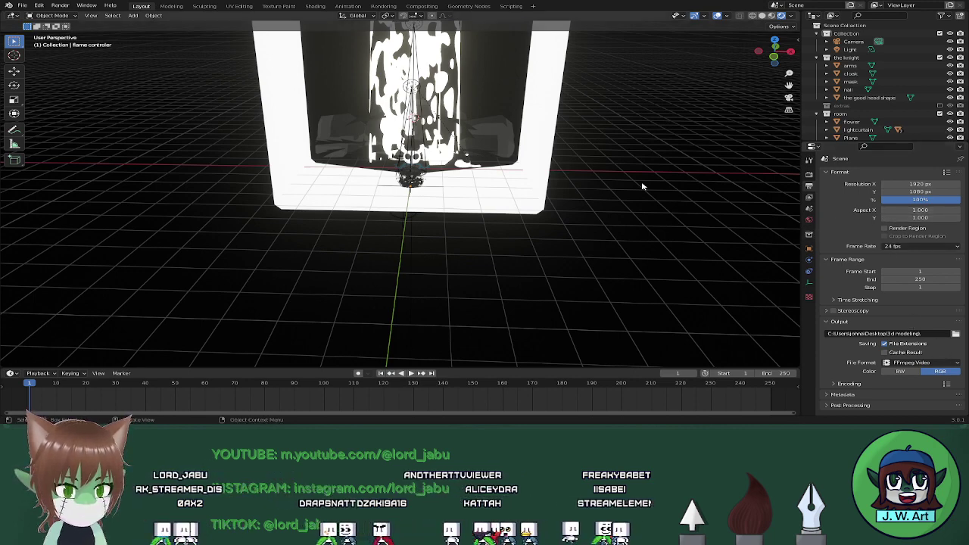
# Render the animation and inspect the result in the Rendering workspace, then return to the Layout workspace
pyautogui.hotkey('ctrl', 'F12')
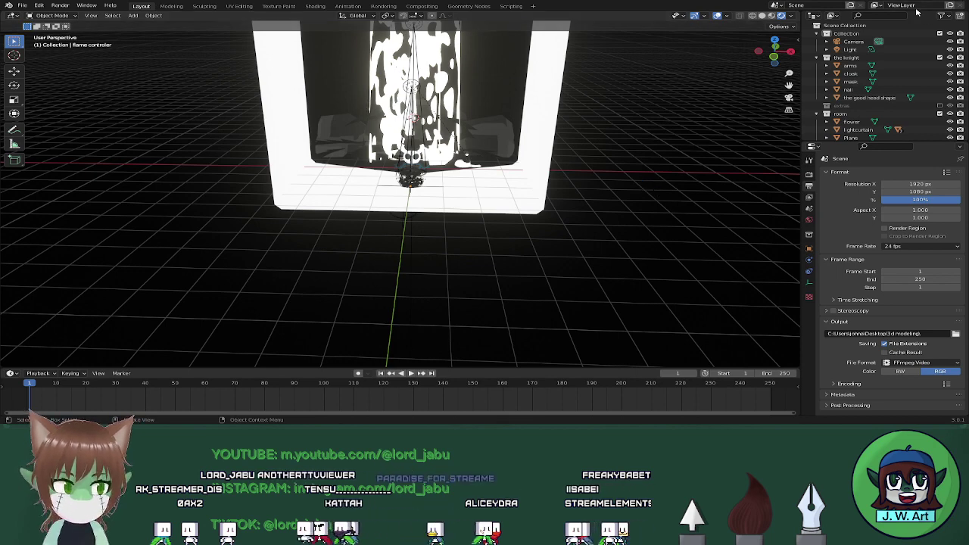
pyautogui.click(381, 7)
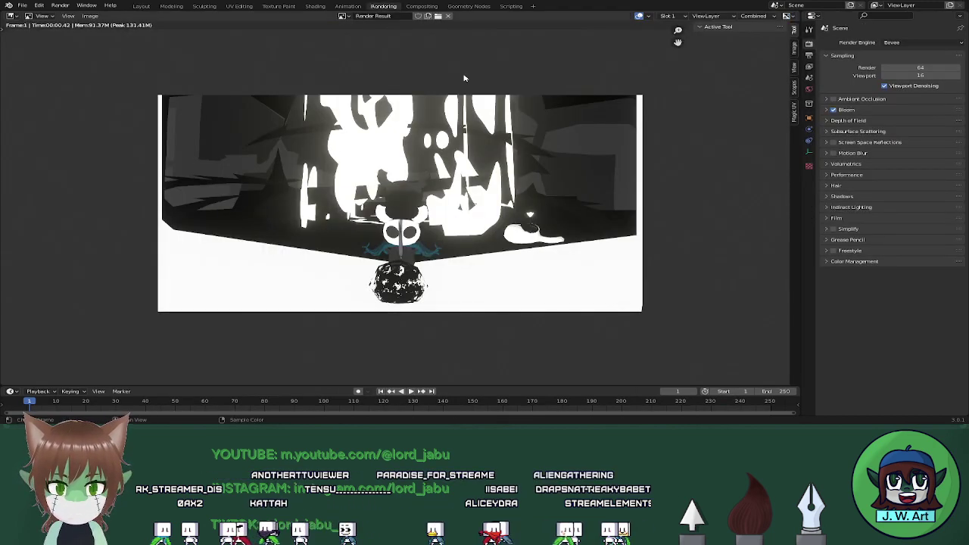
pyautogui.click(141, 6)
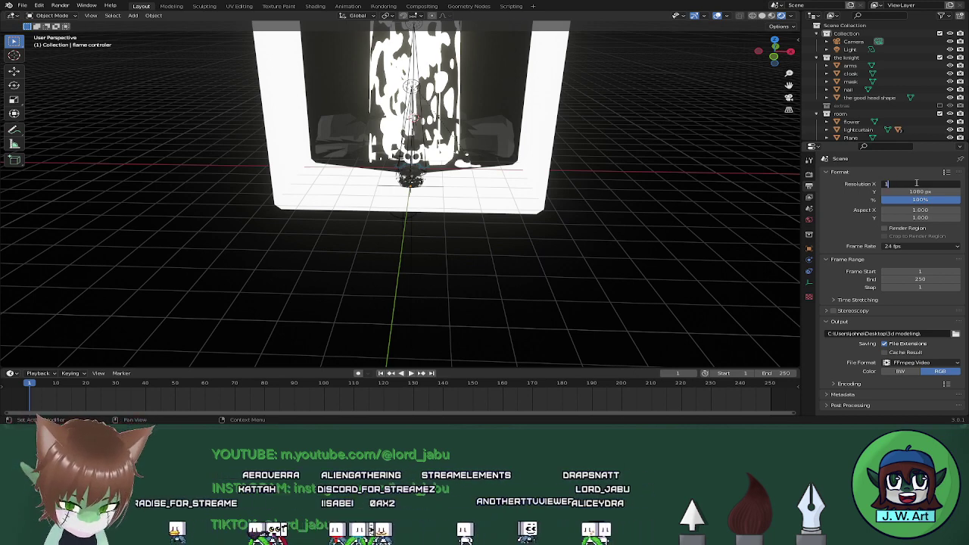
# Set the render output resolution to 400 px in X and 500 px in Y
pyautogui.press('Return')
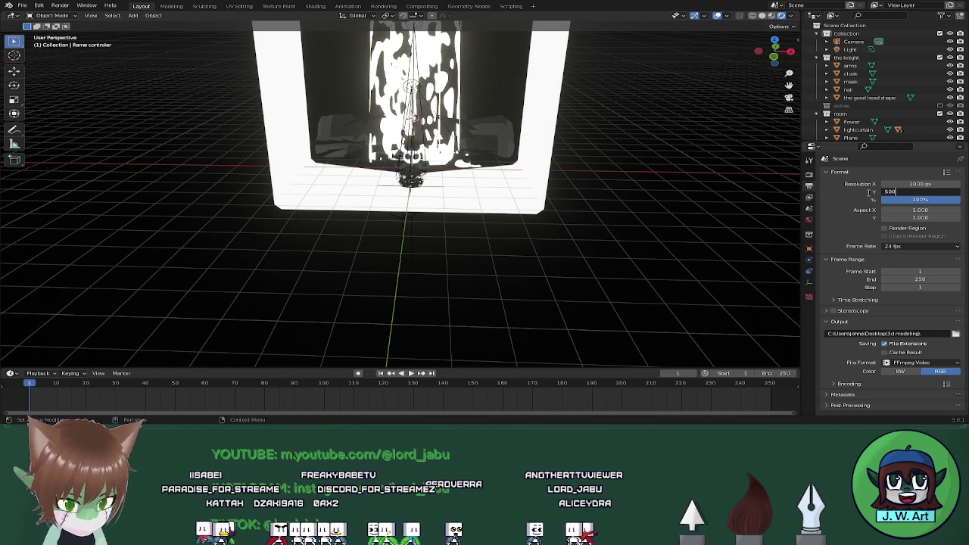
pyautogui.write('500')
pyautogui.press('Return')
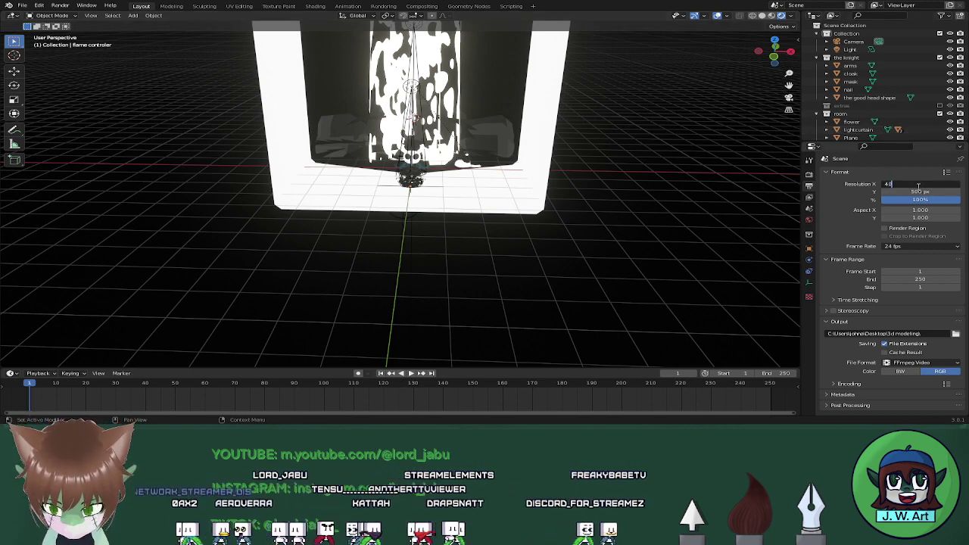
pyautogui.click(874, 209)
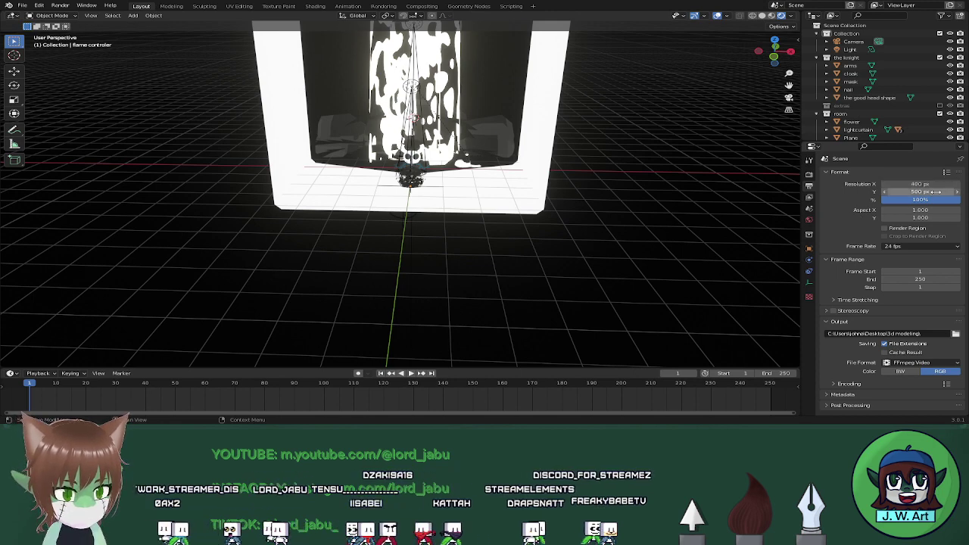
# Set the render output's vertical resolution to 100 px
pyautogui.click(937, 193)
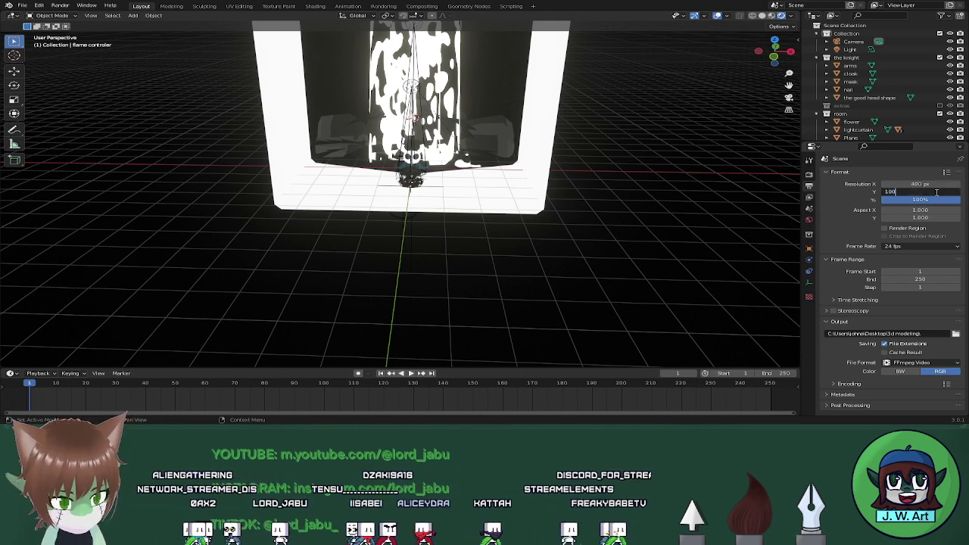
pyautogui.press('Return')
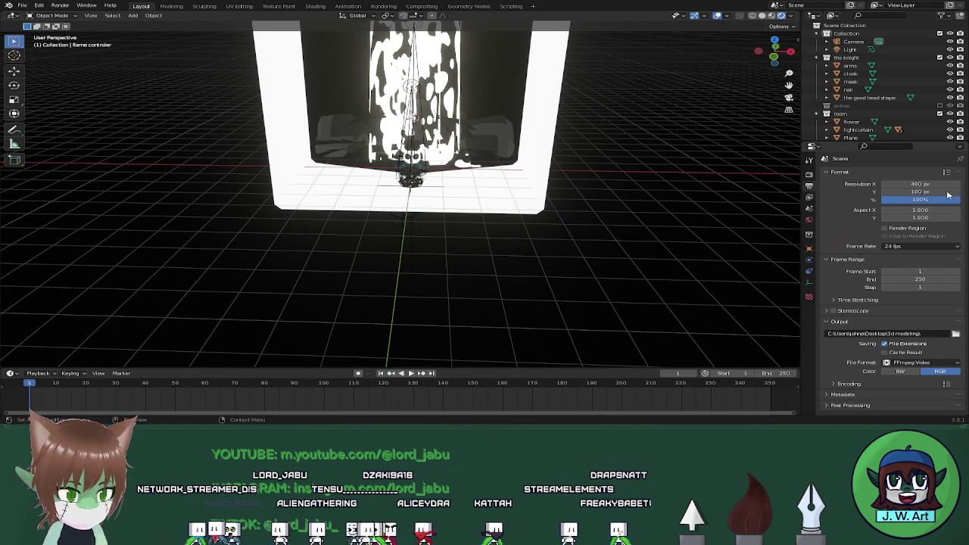
# Examine the pixelation around the knight in the render result in the Rendering workspace, then return to the Layout workspace
pyautogui.click(382, 6)
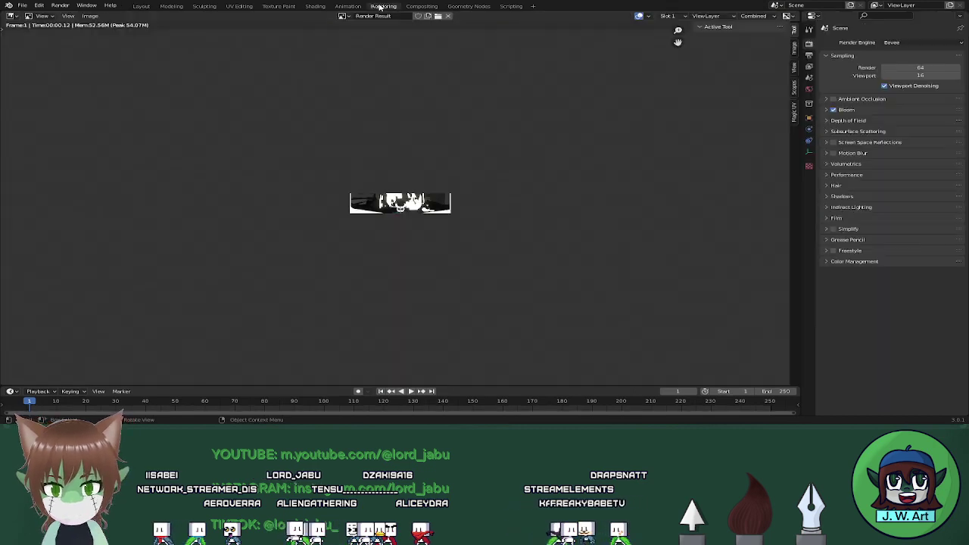
pyautogui.scroll(10, 417, 175)
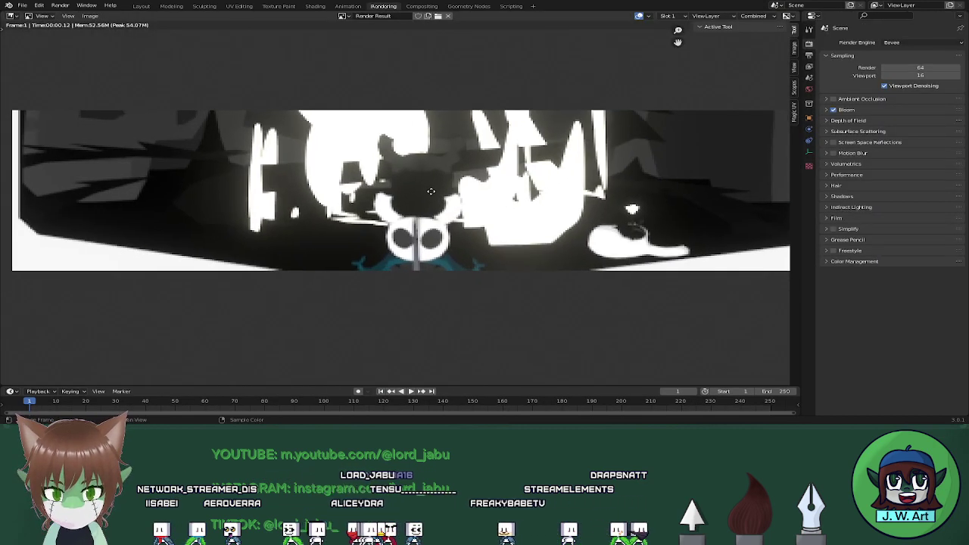
pyautogui.scroll(-2, 417, 175)
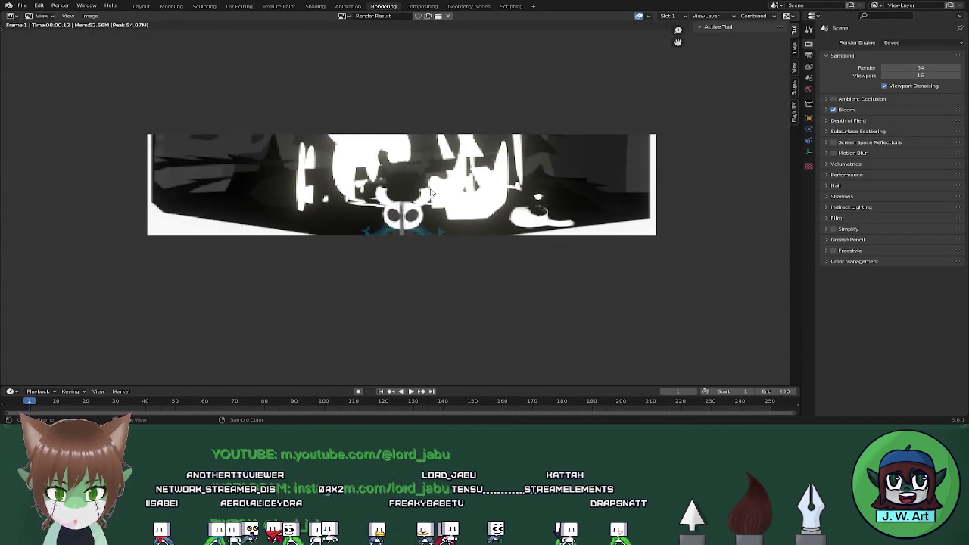
pyautogui.scroll(1, 380, 199)
pyautogui.scroll(2, 380, 199)
pyautogui.scroll(-4, 383, 197)
pyautogui.scroll(4, 386, 196)
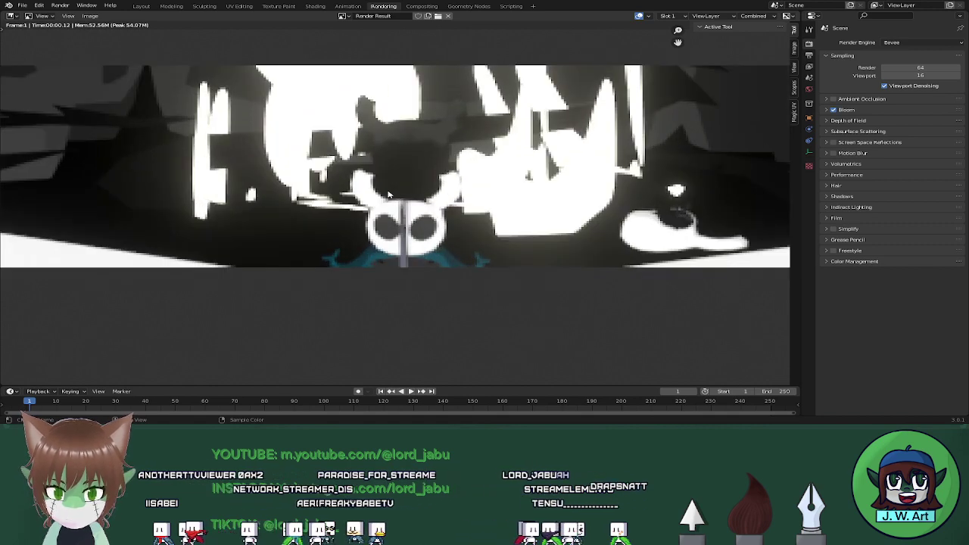
pyautogui.scroll(1, 384, 194)
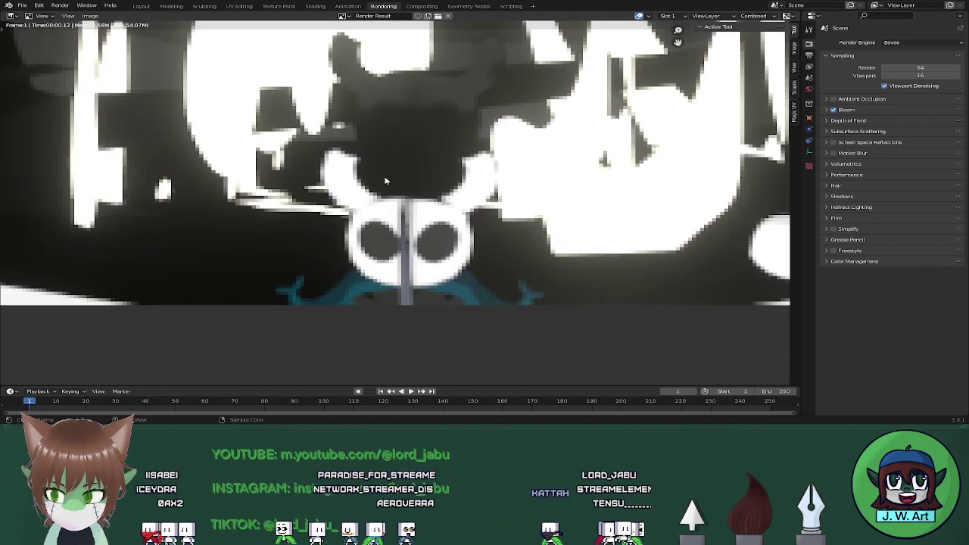
pyautogui.click(141, 6)
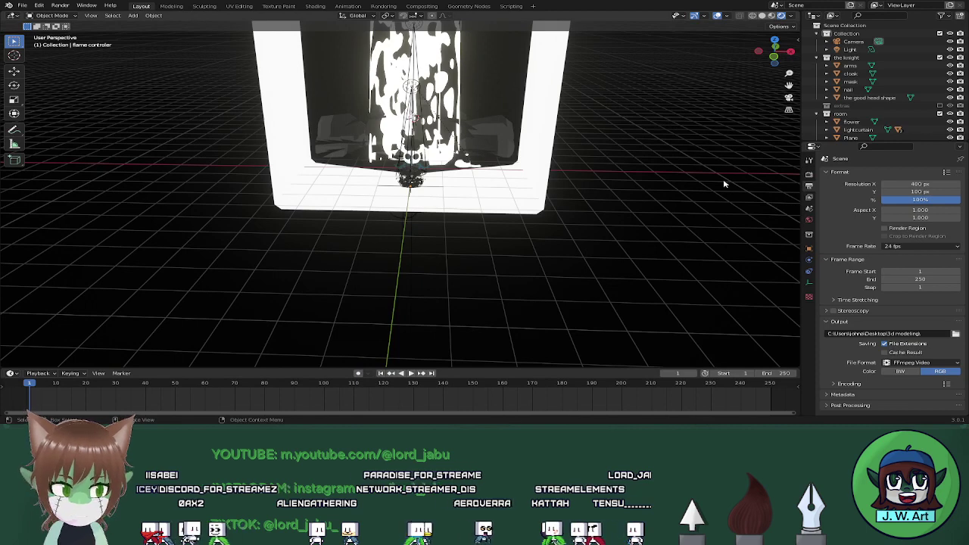
# Set the render output resolution to 1920 px in X and 1080 px in Y, and view the scene through the camera
pyautogui.click(915, 183)
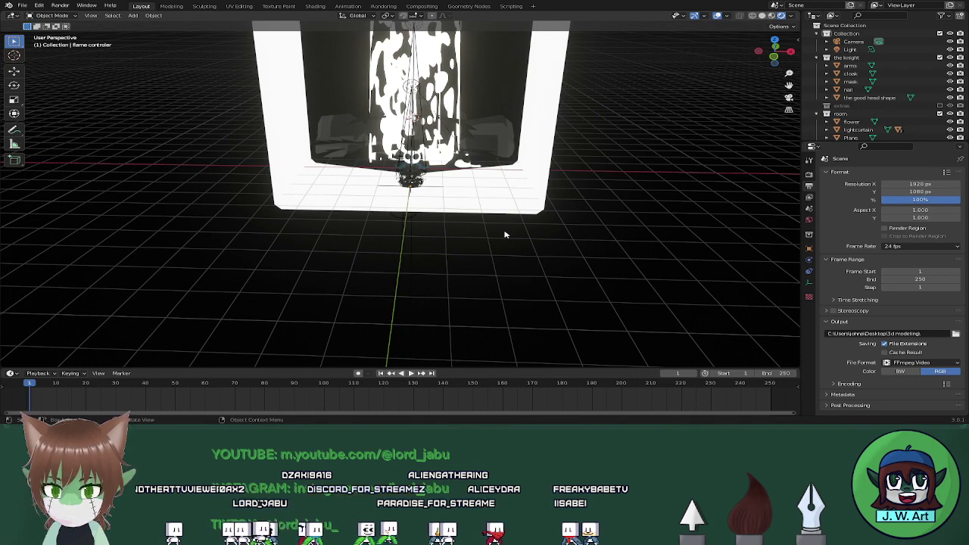
pyautogui.click(789, 98)
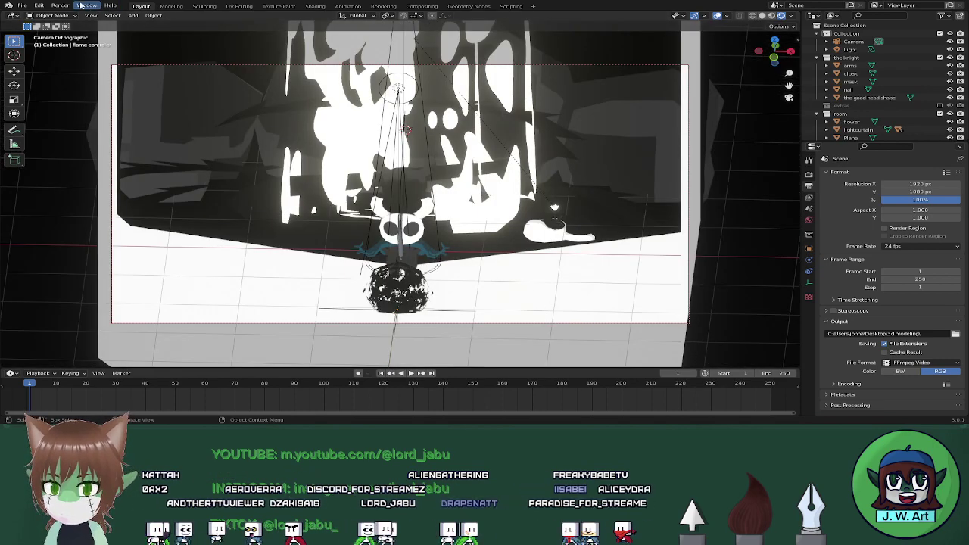
# Render the full animation to video and save the project file while it renders
pyautogui.click(54, 5)
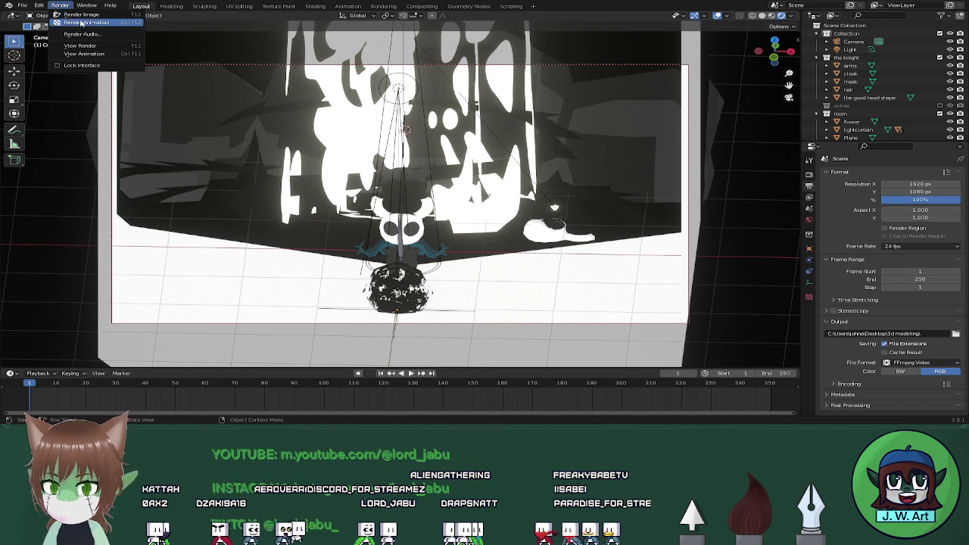
pyautogui.click(81, 23)
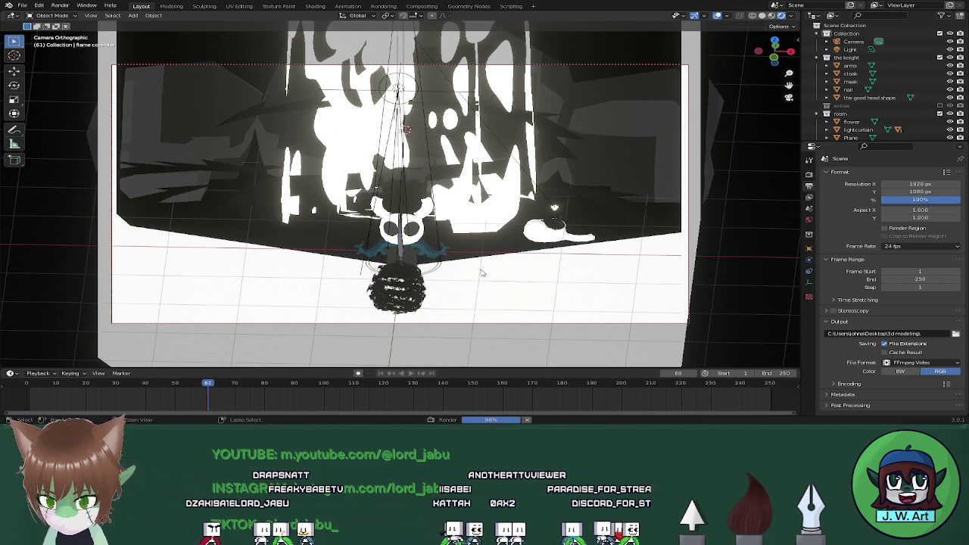
pyautogui.hotkey('ctrl', 's')
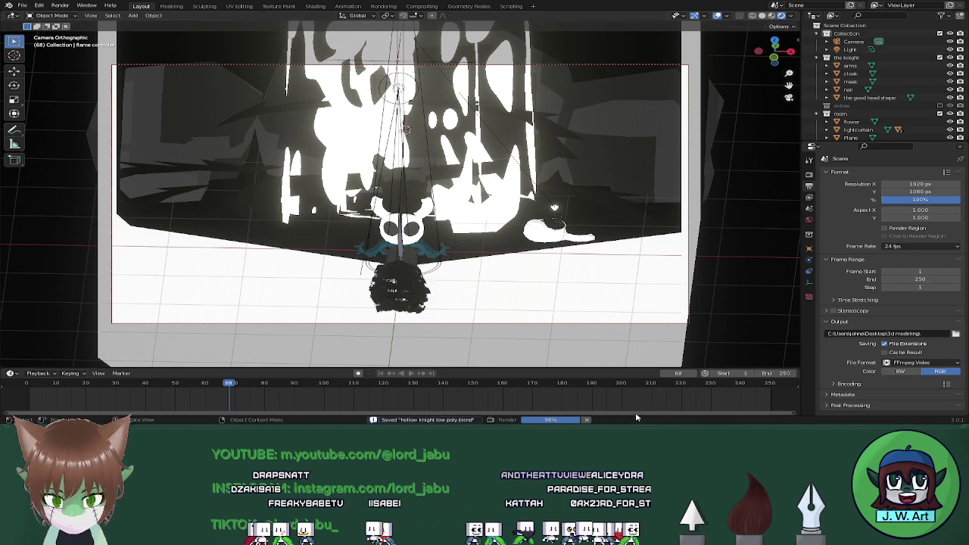